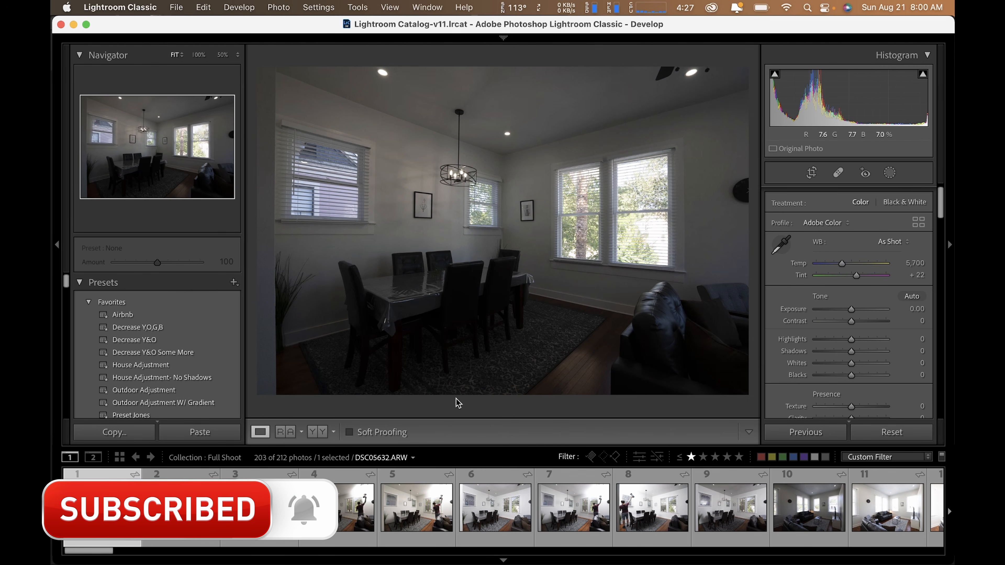
Browse the Full Shoot collection as a thumbnail grid down to its final photos
{"action": "key", "text": "e"}
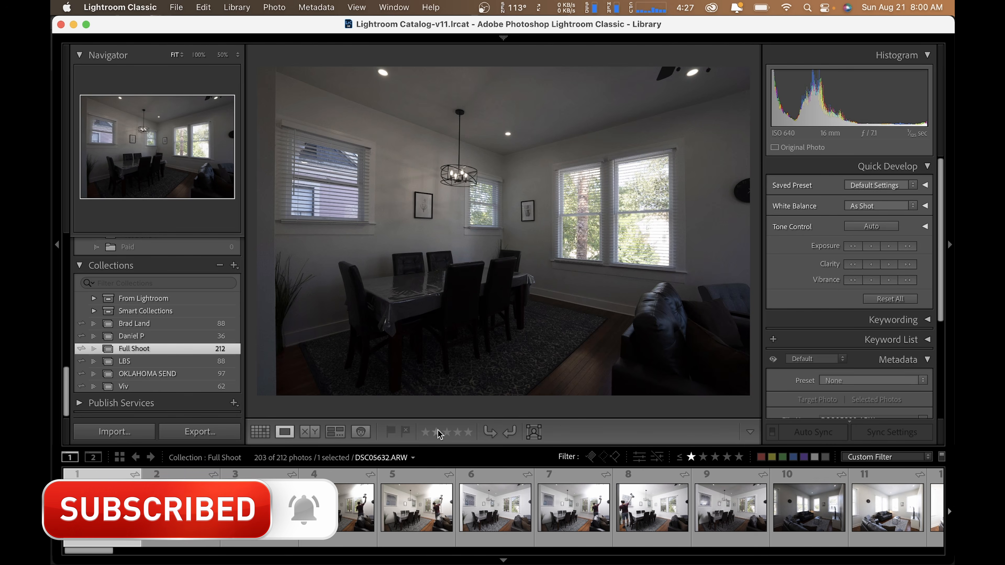
{"action": "key", "text": "g"}
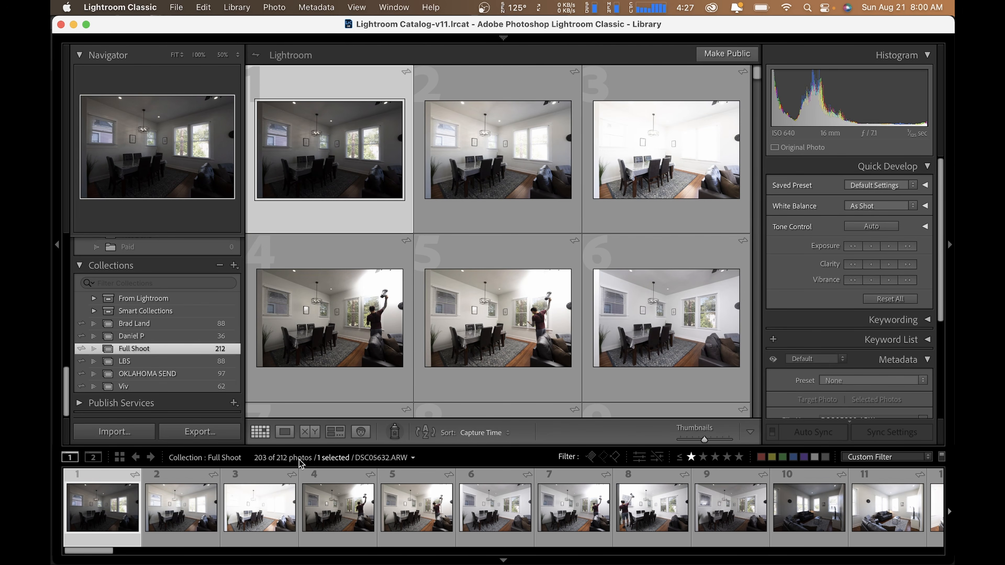
{"action": "left_click_drag", "start_coordinate": [758, 71], "coordinate": [758, 395]}
{"action": "left_click", "coordinate": [538, 245]}
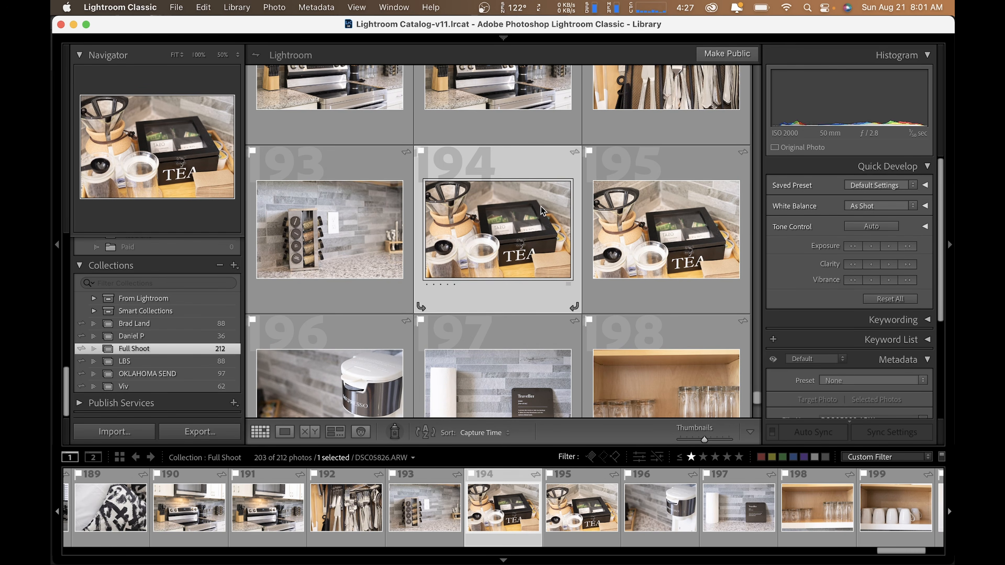
{"action": "scroll", "coordinate": [541, 210], "scroll_direction": "down", "scroll_amount": 5}
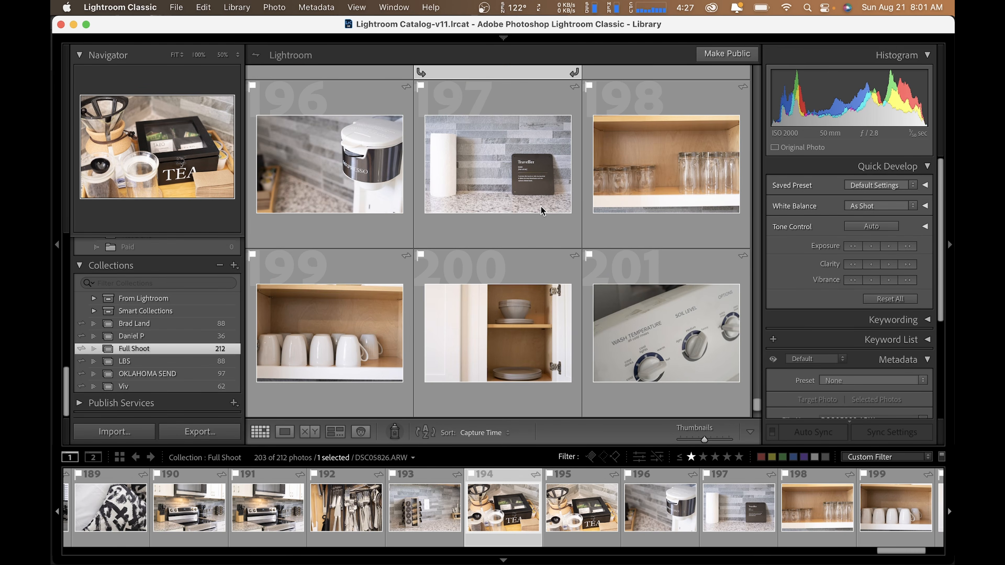
{"action": "scroll", "coordinate": [541, 208], "scroll_direction": "down", "scroll_amount": 3}
Select photos 182 through 203 in Loupe view with photo 182 active, and look through the selected range
{"action": "left_click", "coordinate": [524, 313]}
{"action": "key", "text": "d"}
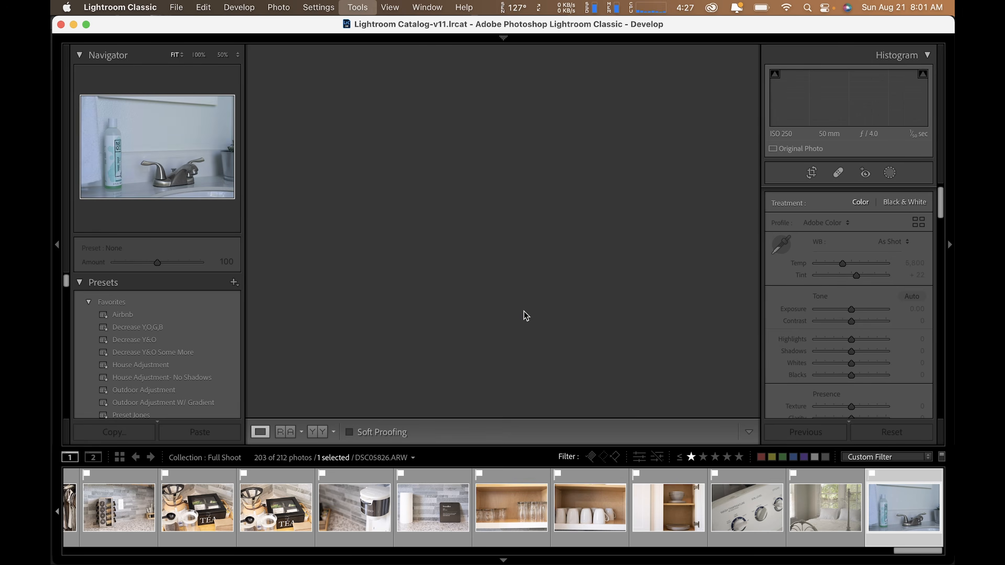
{"action": "key", "text": "e"}
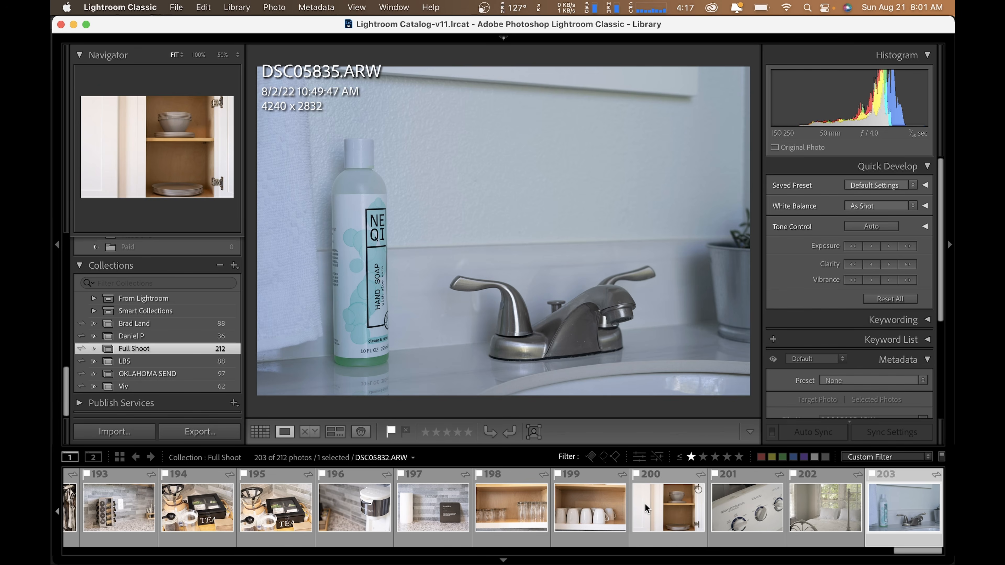
{"action": "scroll", "coordinate": [645, 504], "scroll_direction": "up", "scroll_amount": 6}
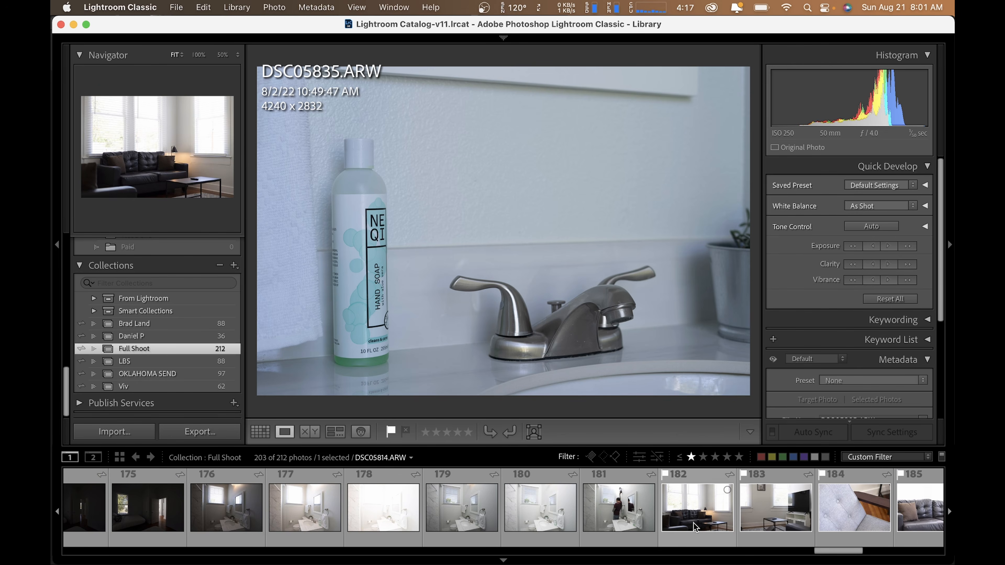
{"action": "left_click", "coordinate": [694, 511], "text": "shift"}
{"action": "left_click", "coordinate": [694, 510]}
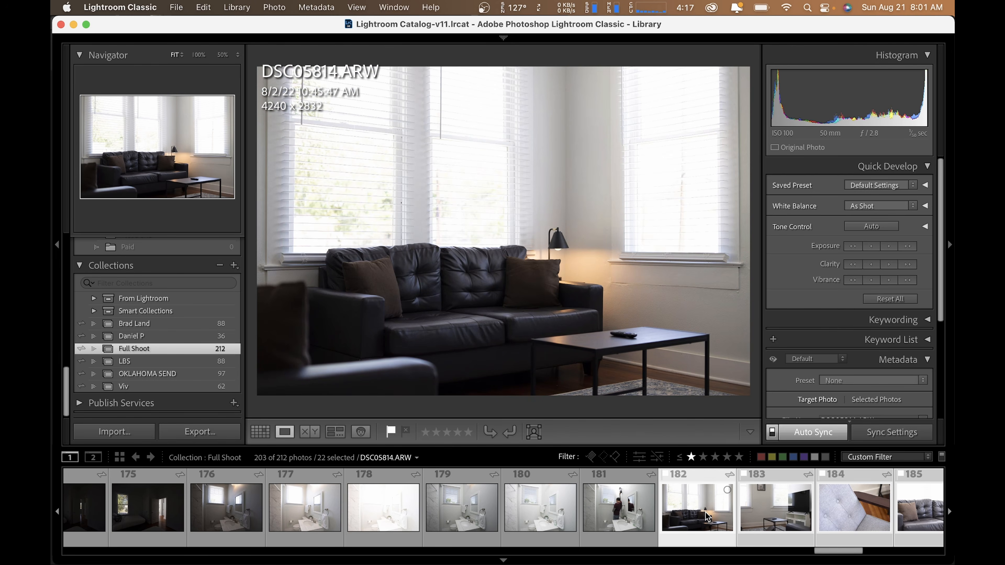
{"action": "scroll", "coordinate": [707, 516], "scroll_direction": "down", "scroll_amount": 1}
{"action": "scroll", "coordinate": [706, 517], "scroll_direction": "down", "scroll_amount": 5}
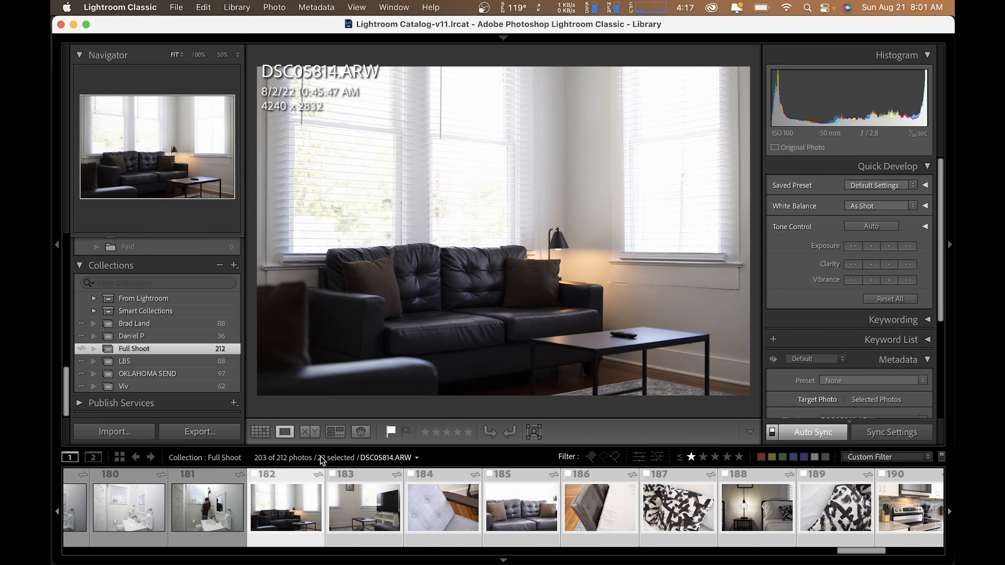
{"action": "scroll", "coordinate": [545, 514], "scroll_direction": "down", "scroll_amount": 10}
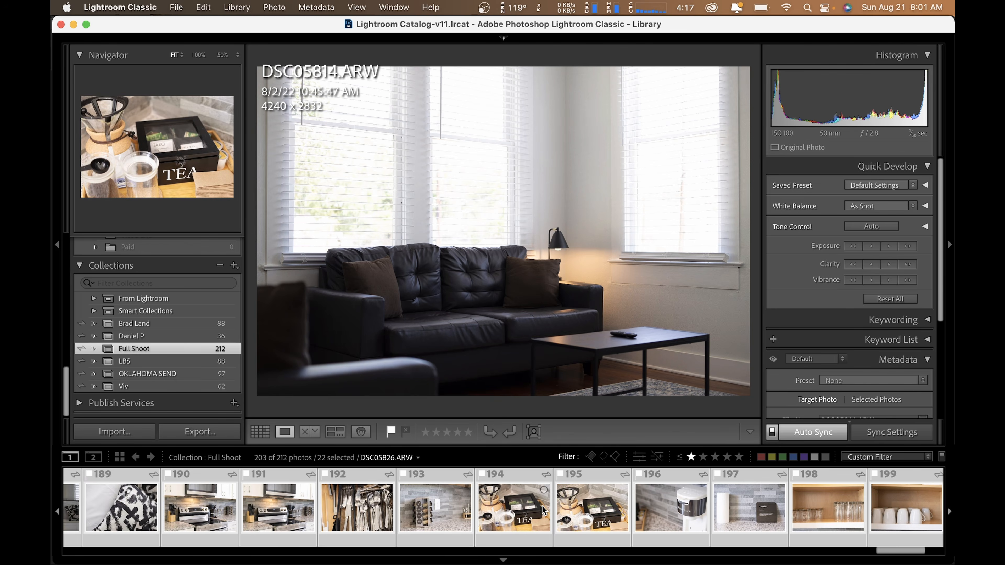
{"action": "scroll", "coordinate": [542, 506], "scroll_direction": "up", "scroll_amount": 20}
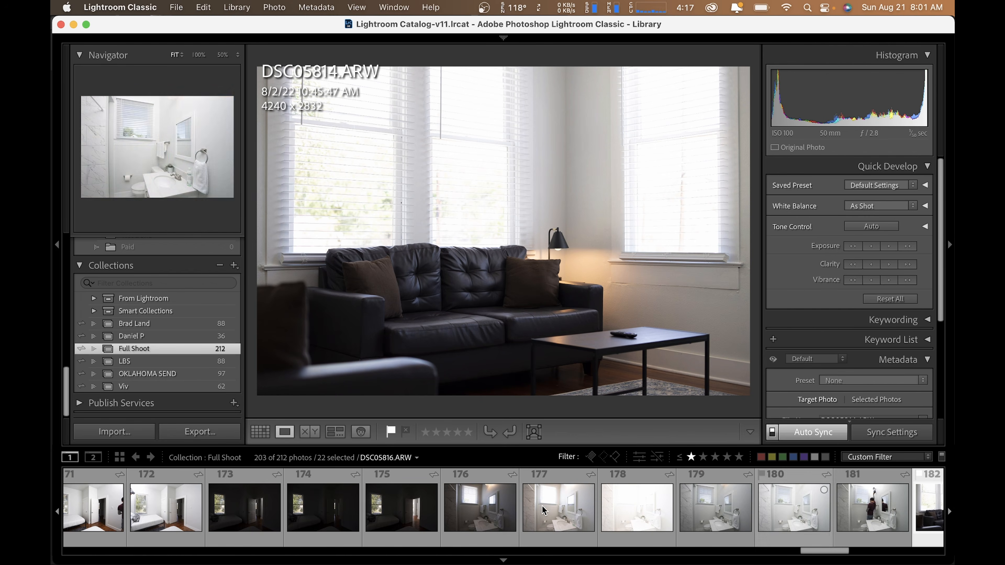
Return to the first photo of the collection in Loupe view and hide its info overlay
{"action": "left_click_drag", "start_coordinate": [849, 551], "coordinate": [103, 548]}
{"action": "left_click", "coordinate": [92, 523]}
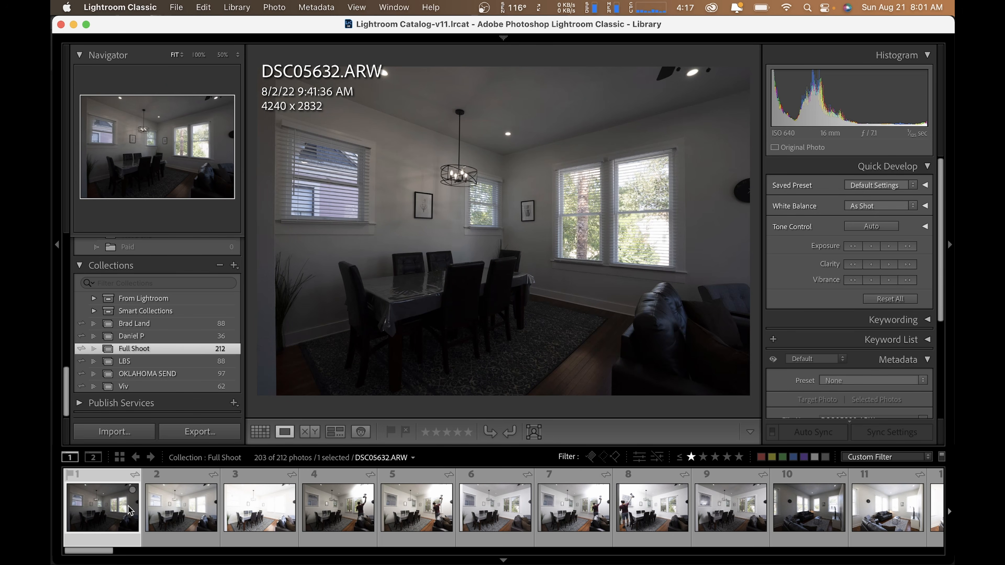
{"action": "key", "text": "i"}
{"action": "key", "text": "i"}
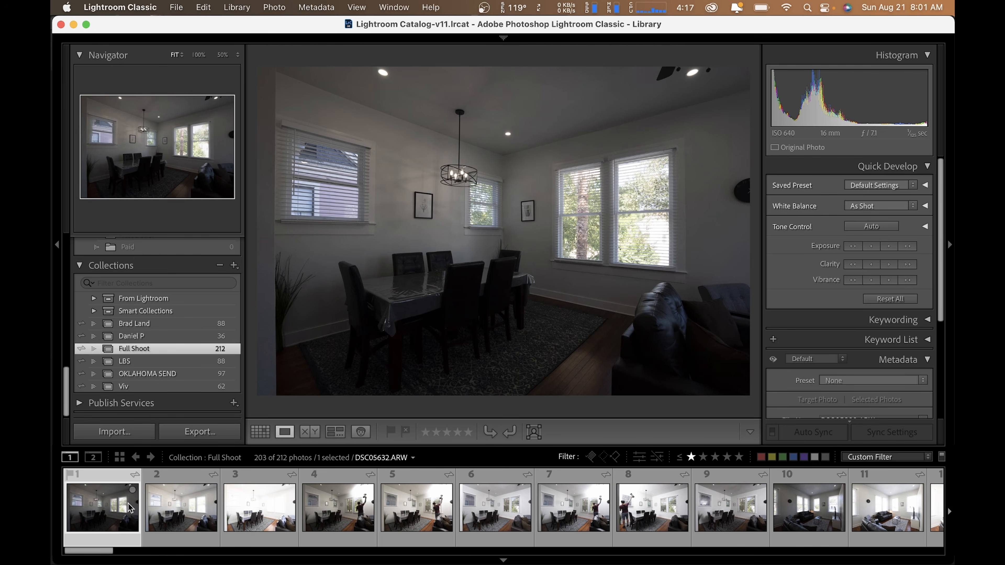
Open the flash frames, photos 4 and 5, and inspect photo 5's wall between the windows at 100%
{"action": "left_click", "coordinate": [347, 508]}
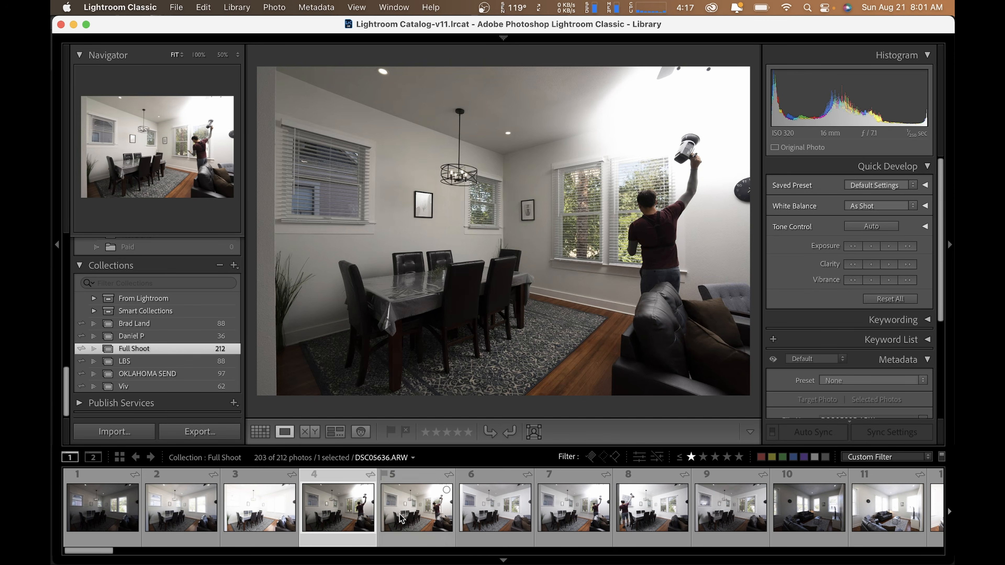
{"action": "left_click", "coordinate": [427, 516]}
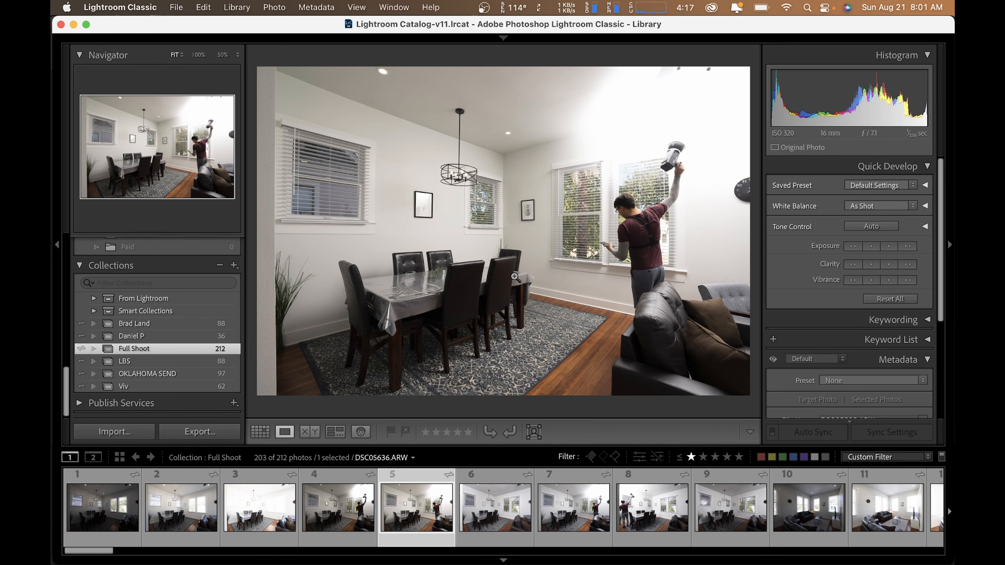
{"action": "left_click", "coordinate": [441, 207]}
{"action": "left_click_drag", "start_coordinate": [346, 152], "coordinate": [475, 190]}
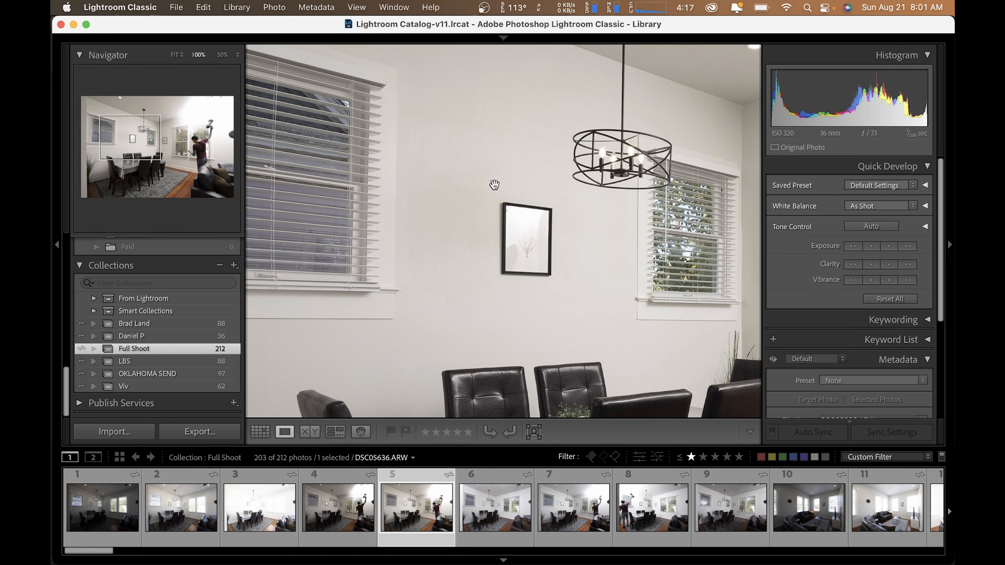
{"action": "left_click_drag", "start_coordinate": [467, 175], "coordinate": [498, 206]}
{"action": "left_click_drag", "start_coordinate": [505, 254], "coordinate": [488, 220]}
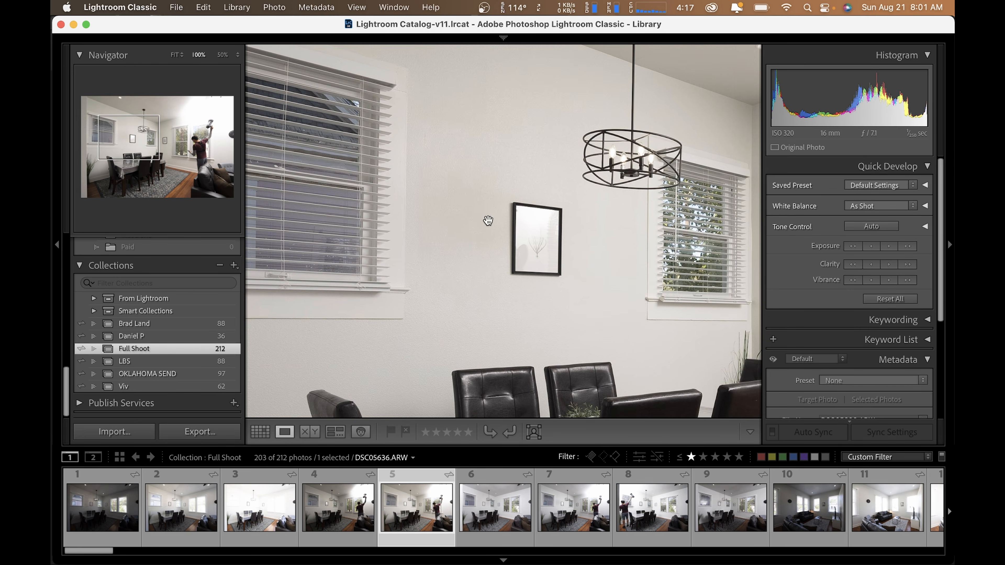
Check photo 5's exposure and lens info overlay in Develop and return to its Library view
{"action": "key", "text": "d"}
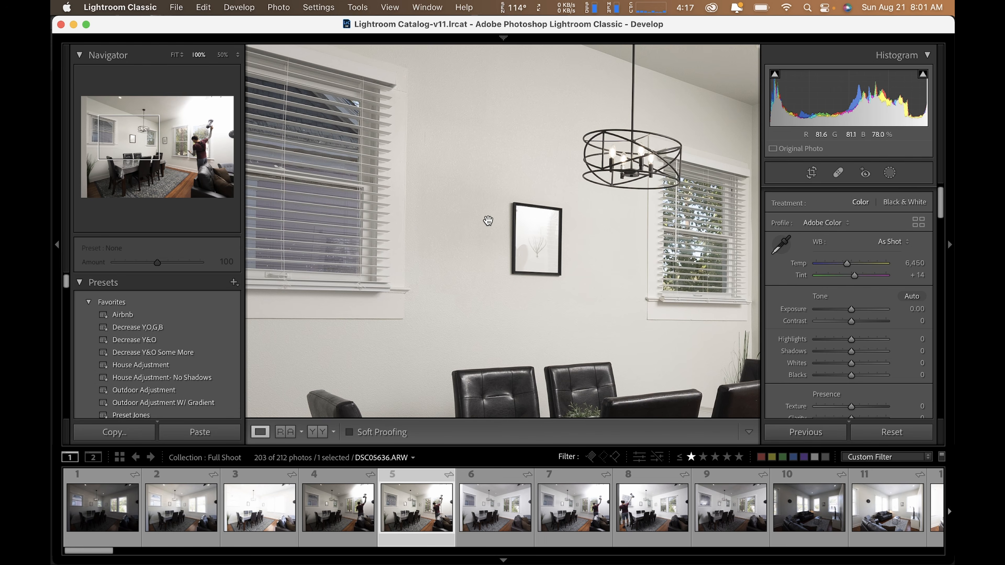
{"action": "key", "text": "i"}
{"action": "key", "text": "i"}
{"action": "key", "text": "i"}
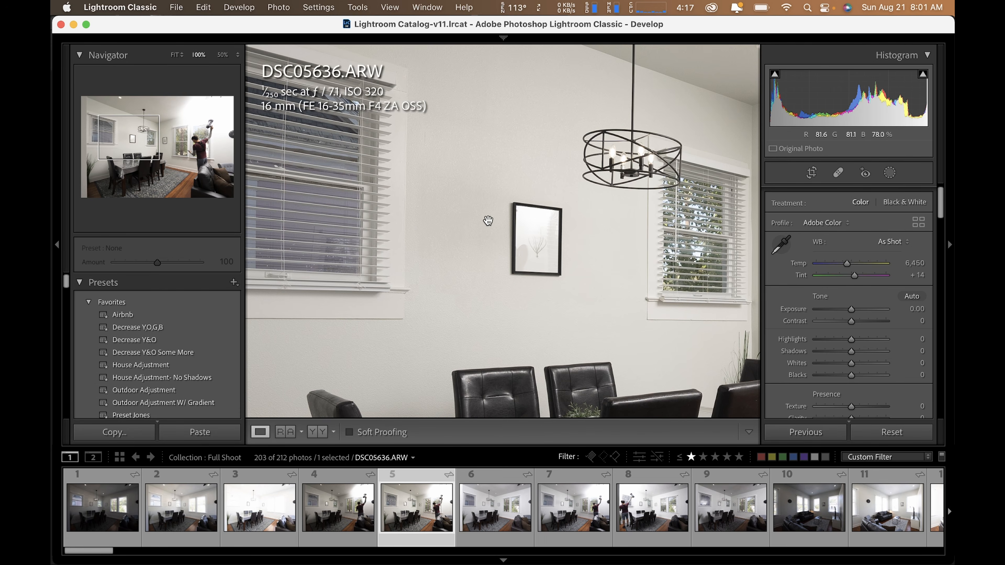
{"action": "key", "text": "g"}
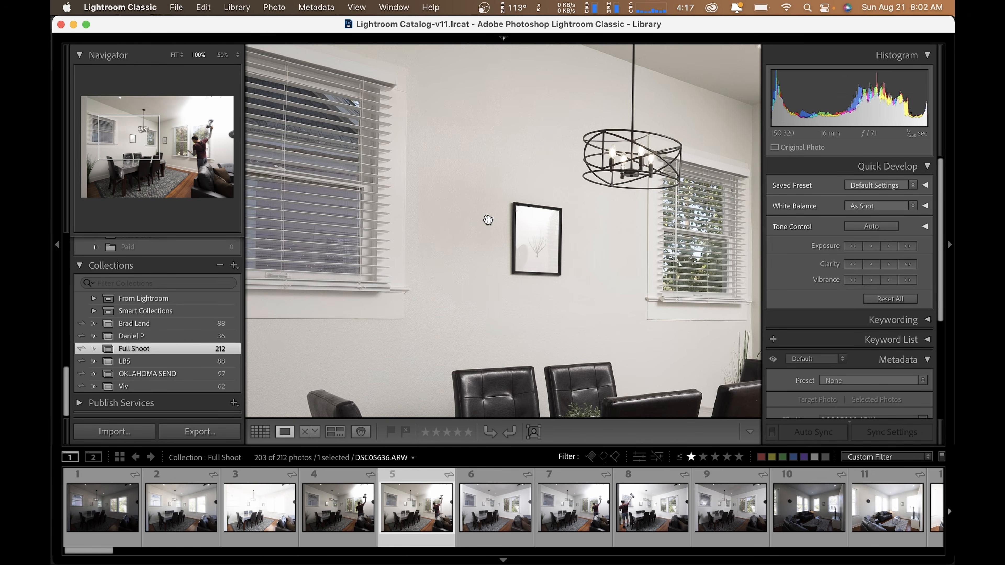
Sample photo 5's white balance from two neutral spots around the framed picture, giving Temp 5,800 and Tint +17, and fit the photo to view
{"action": "key", "text": "w"}
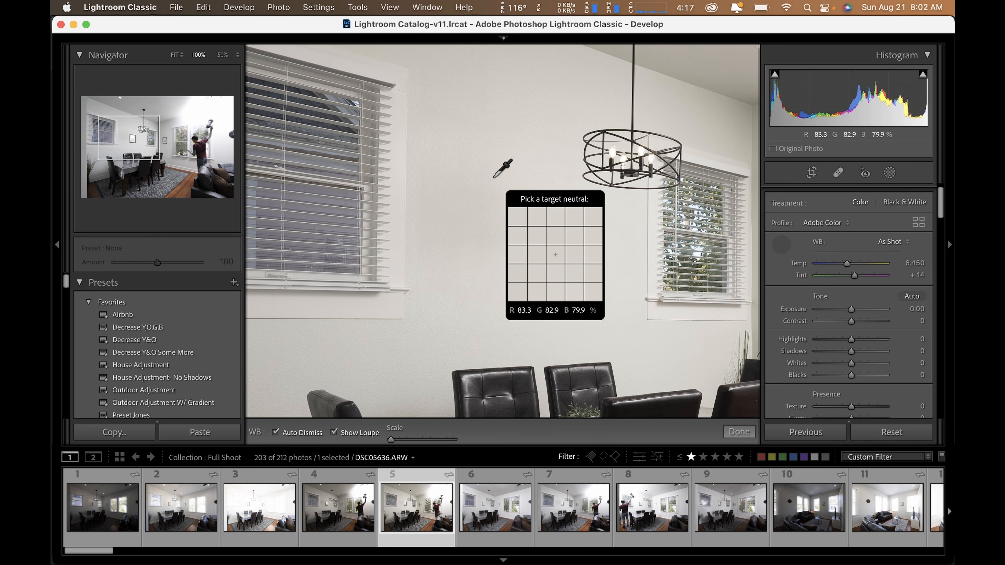
{"action": "left_click", "coordinate": [487, 237]}
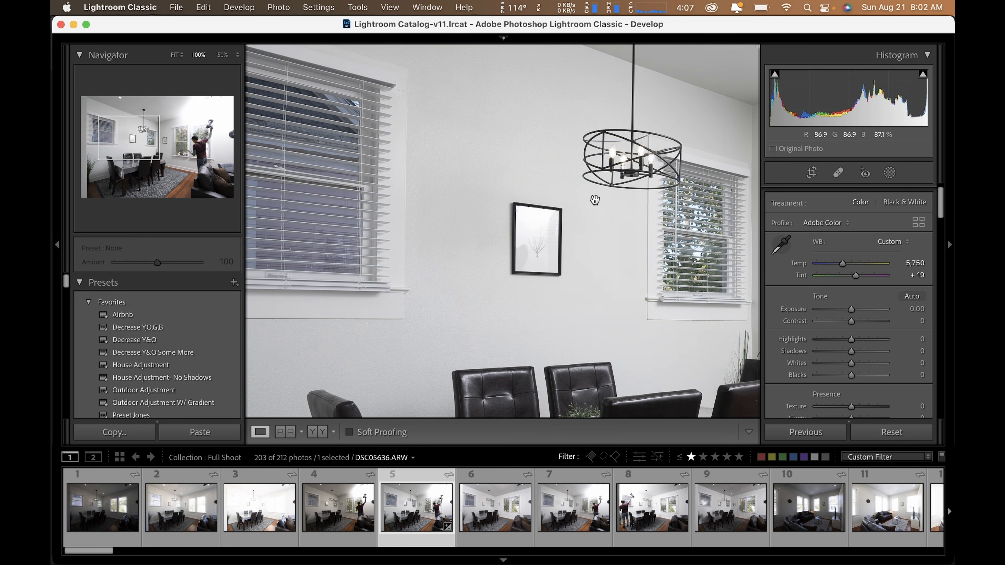
{"action": "key", "text": "w"}
{"action": "left_click", "coordinate": [554, 198]}
{"action": "left_click", "coordinate": [576, 204]}
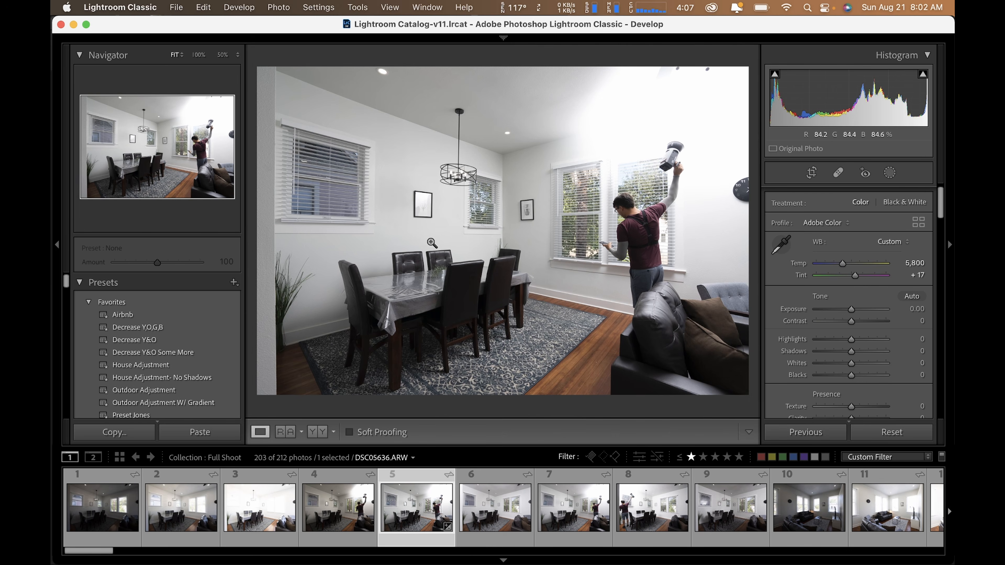
Undo and redo photo 5's white balance change to compare both versions, ending on the As Shot setting
{"action": "key", "text": "cmd+z"}
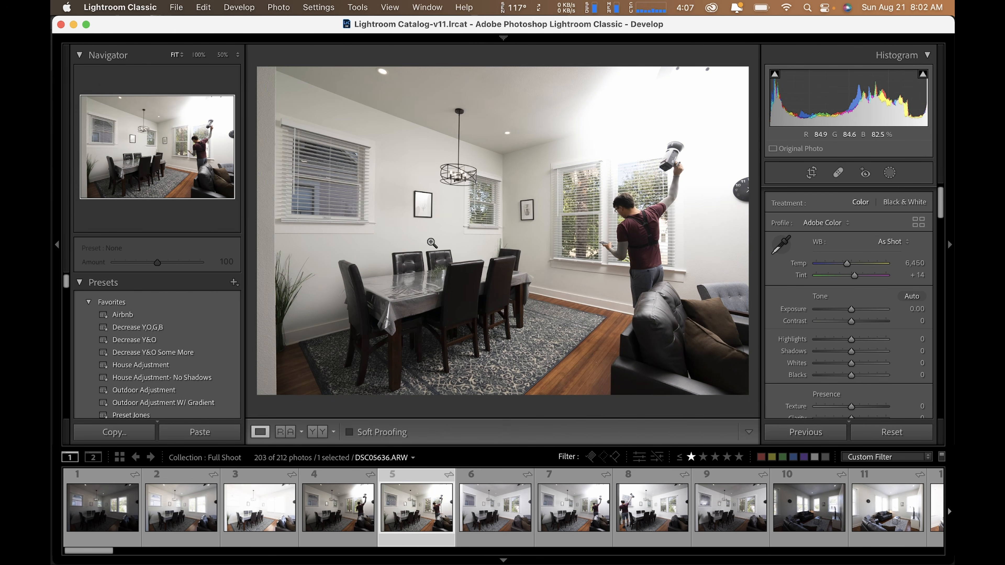
{"action": "left_click", "coordinate": [429, 232]}
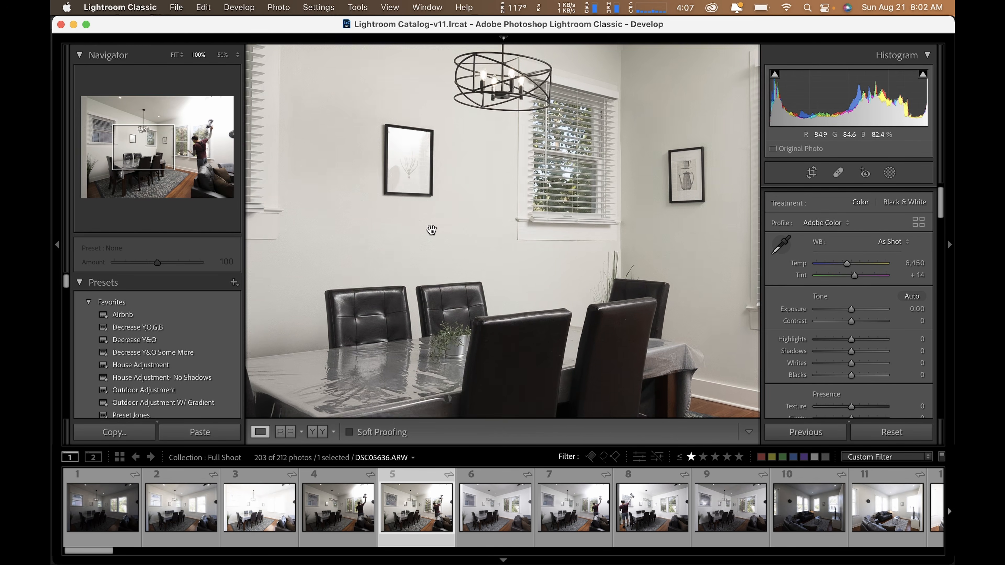
{"action": "key", "text": "cmd+shift+z"}
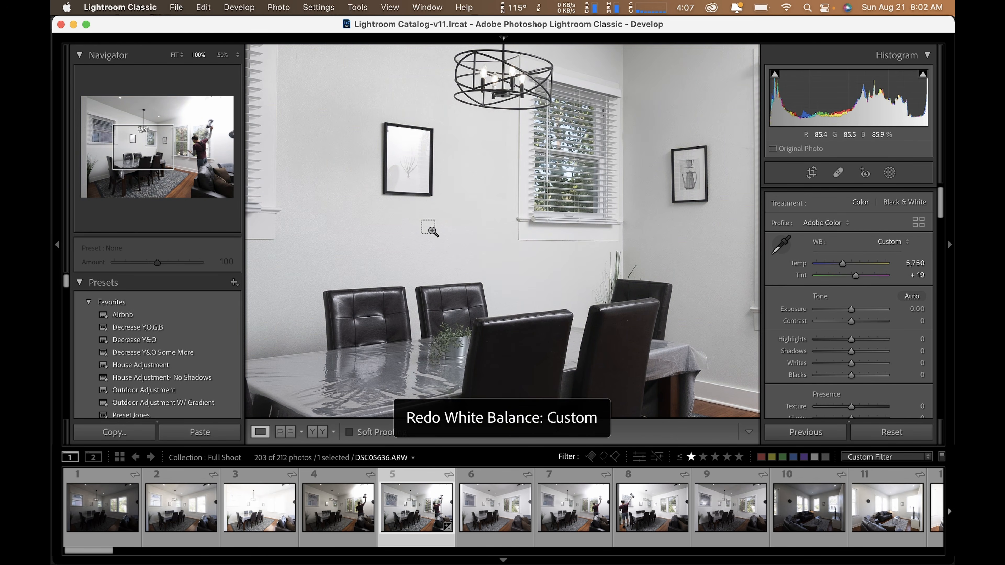
{"action": "key", "text": "cmd+z"}
{"action": "key", "text": "cmd+shift+z"}
{"action": "left_click", "coordinate": [431, 231]}
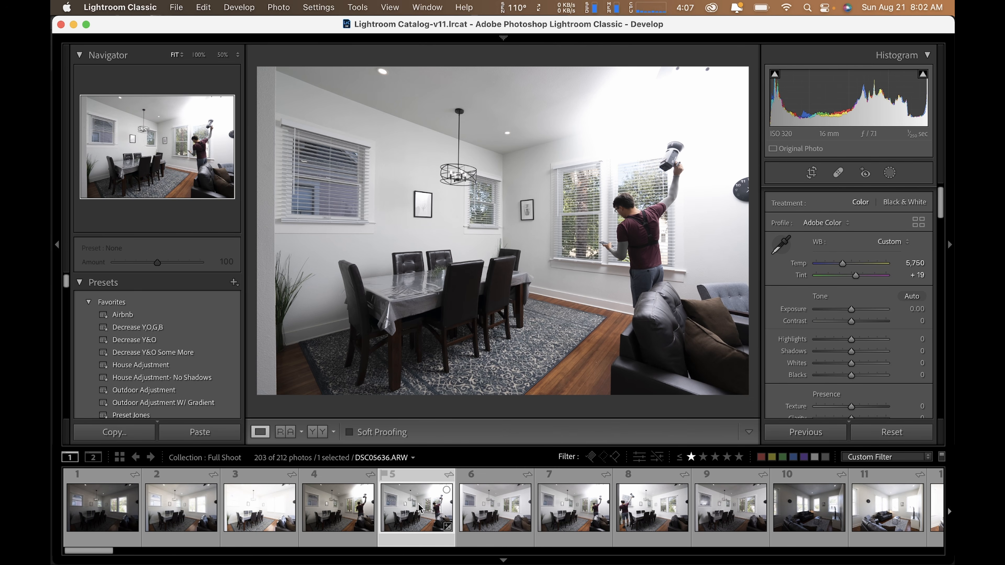
{"action": "key", "text": "super+z"}
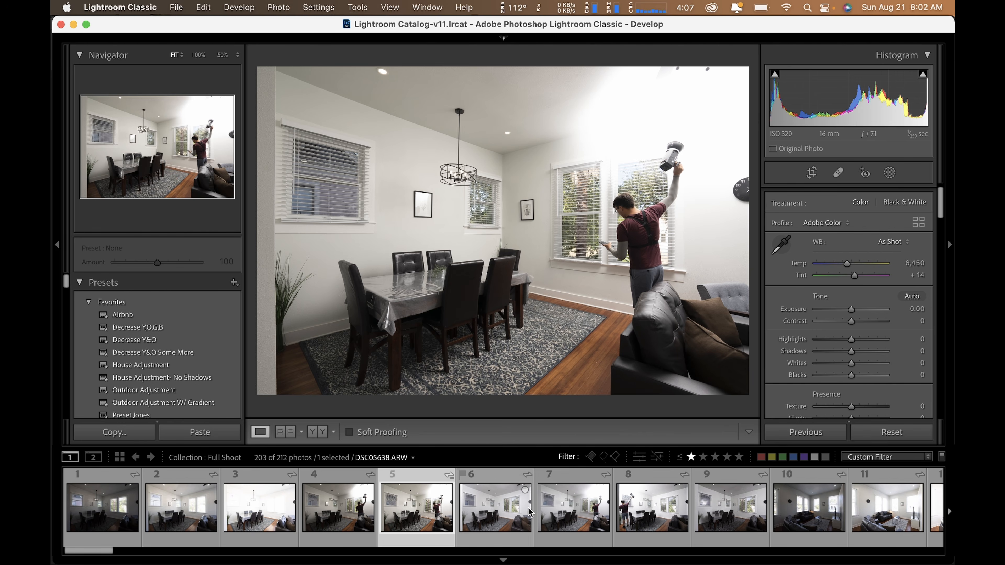
Compare the colour cast of photo 5 with photo 6 by switching between them
{"action": "left_click", "coordinate": [502, 508]}
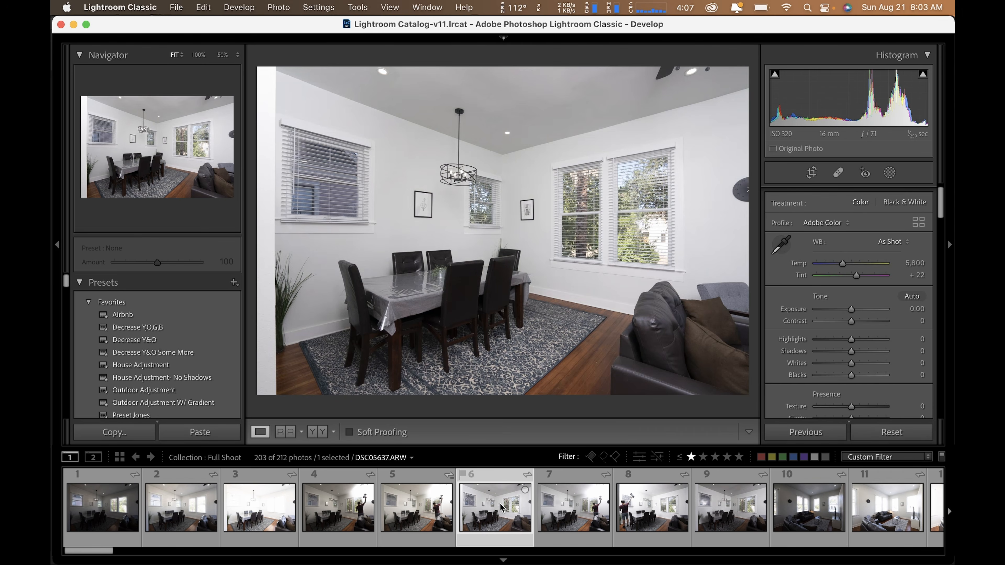
{"action": "left_click", "coordinate": [423, 509]}
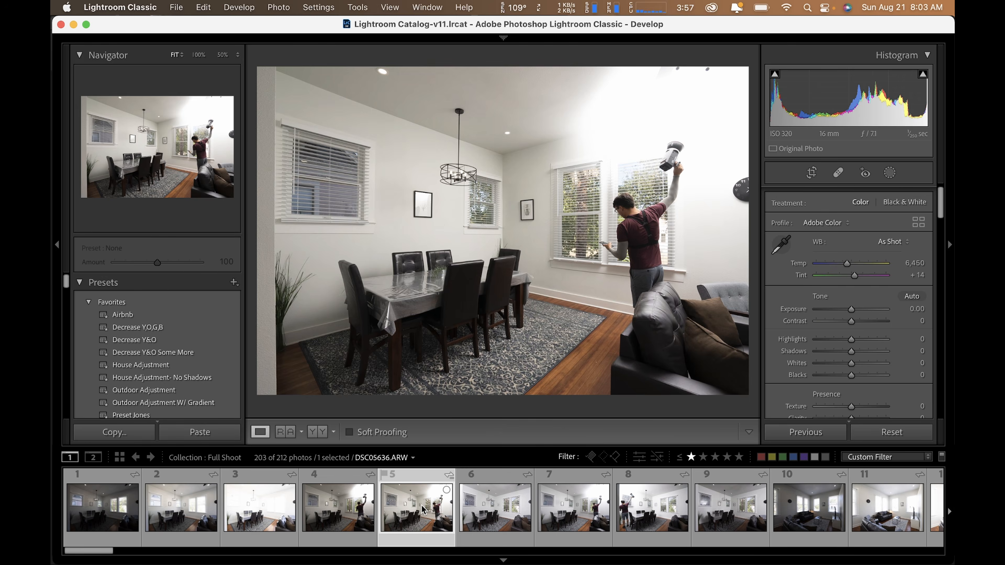
{"action": "key", "text": "Right"}
{"action": "key", "text": "Left"}
{"action": "key", "text": "Right"}
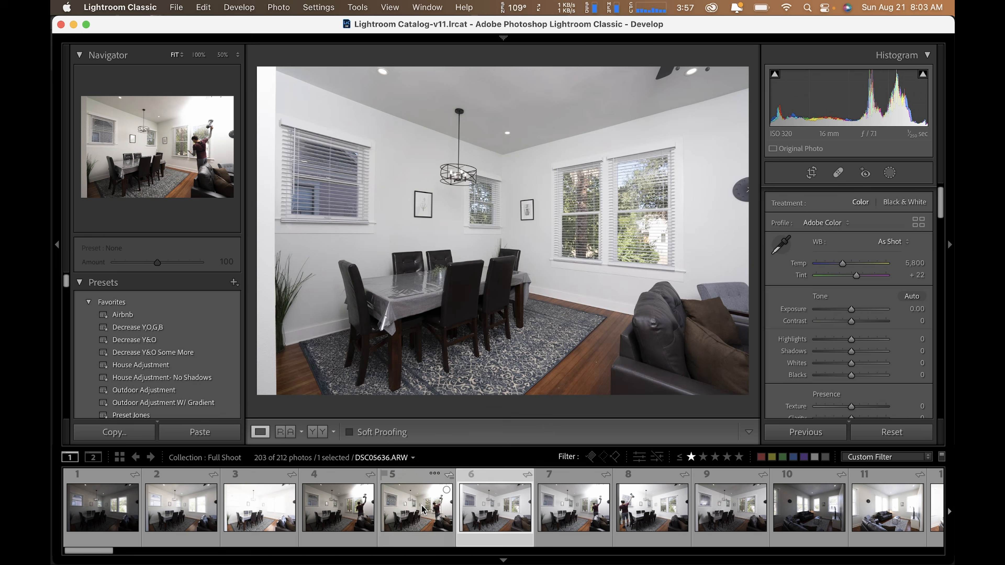
Set photo 5's white balance from neutral spots on the back wall, ending at Temp 5,850 and Tint +19
{"action": "double_click", "coordinate": [422, 509]}
{"action": "key", "text": "d"}
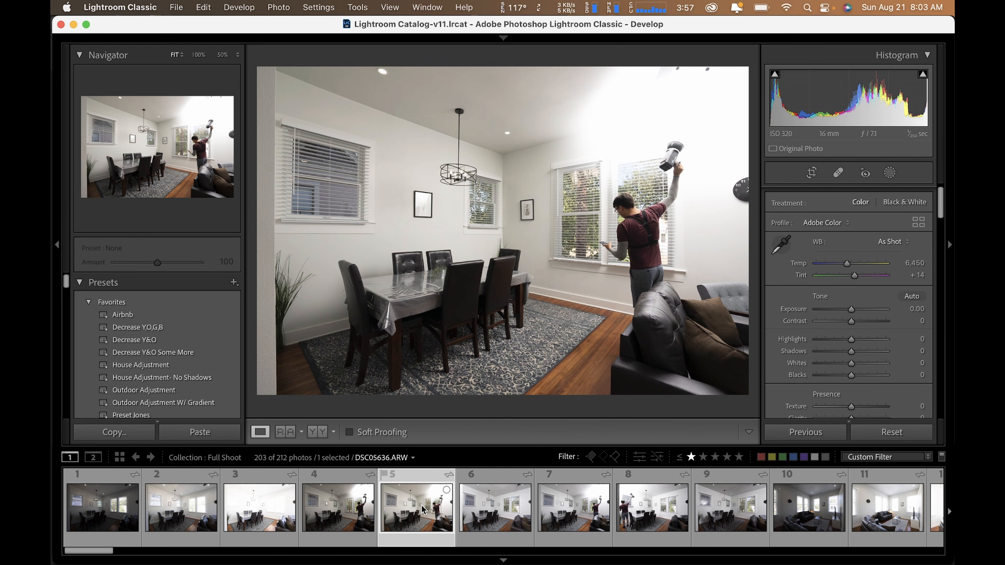
{"action": "key", "text": "w"}
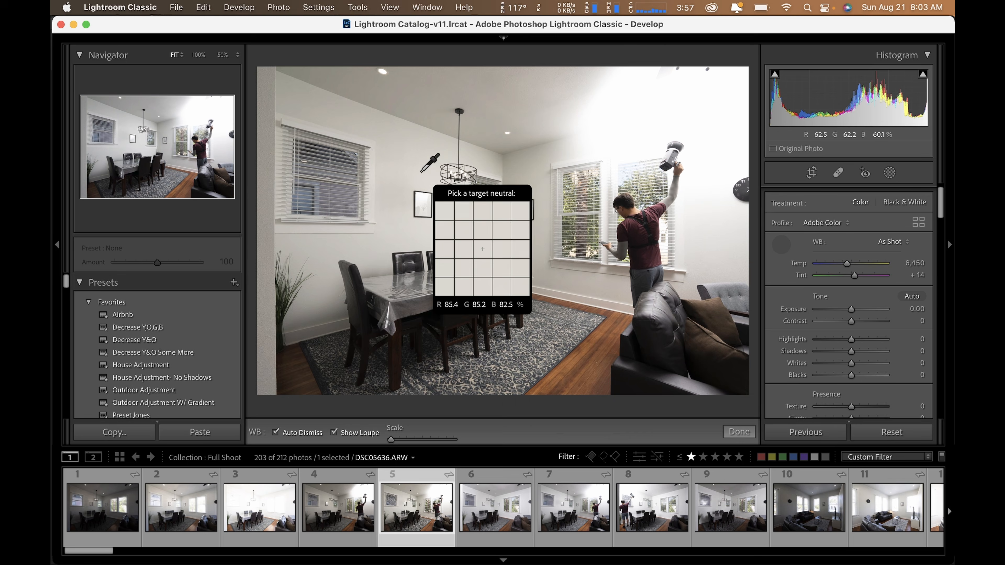
{"action": "left_click", "coordinate": [422, 180]}
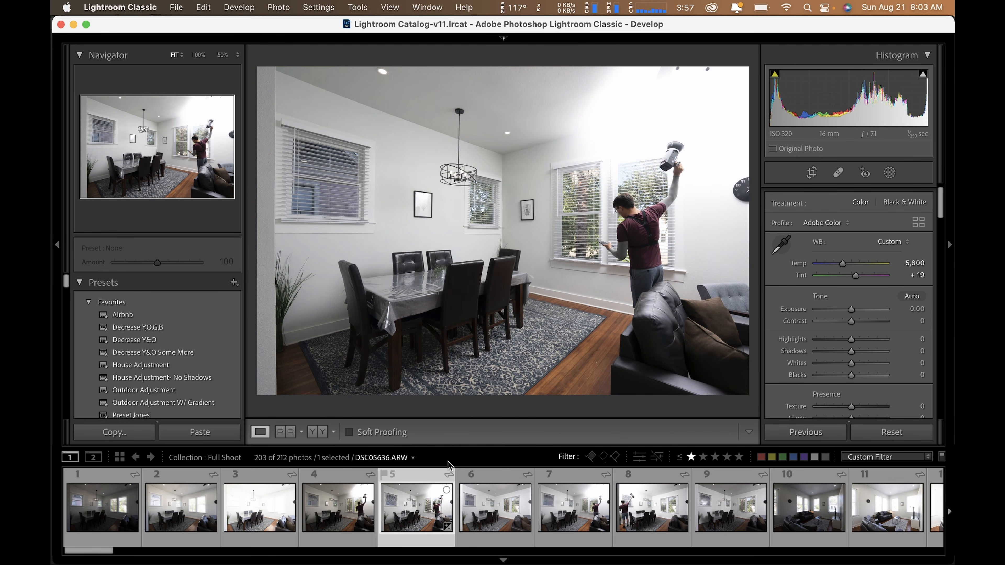
{"action": "key", "text": "w"}
{"action": "left_click", "coordinate": [453, 216]}
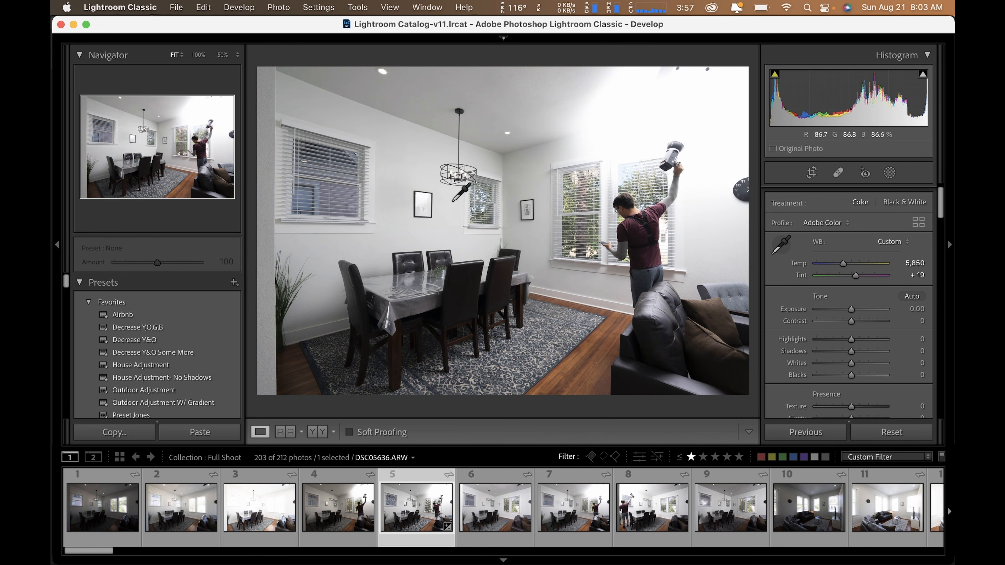
Compare the colour cast of the corrected photo 5 with photos 6 and 7 by switching between them
{"action": "left_click", "coordinate": [479, 496]}
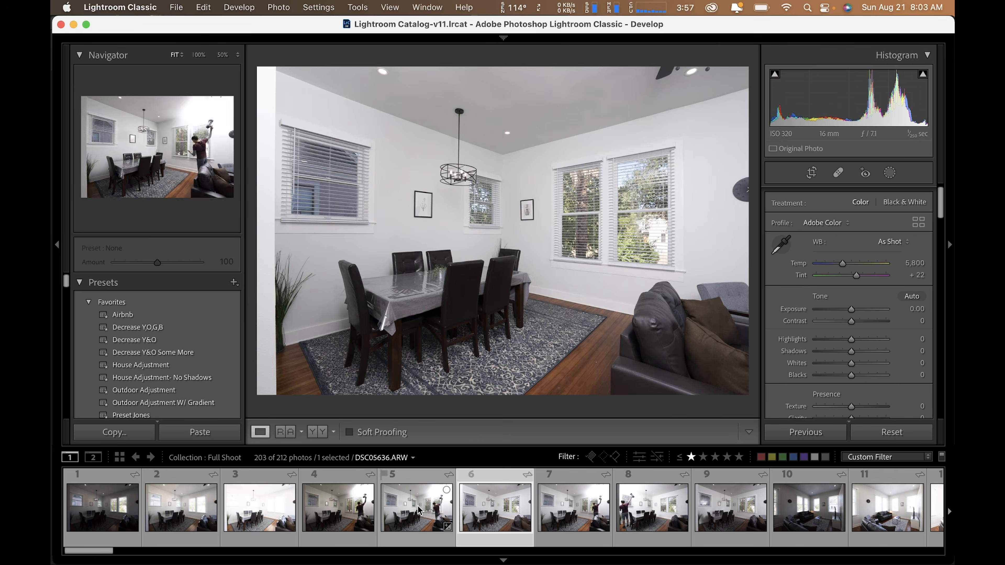
{"action": "left_click", "coordinate": [561, 507]}
{"action": "left_click", "coordinate": [438, 511], "text": "super"}
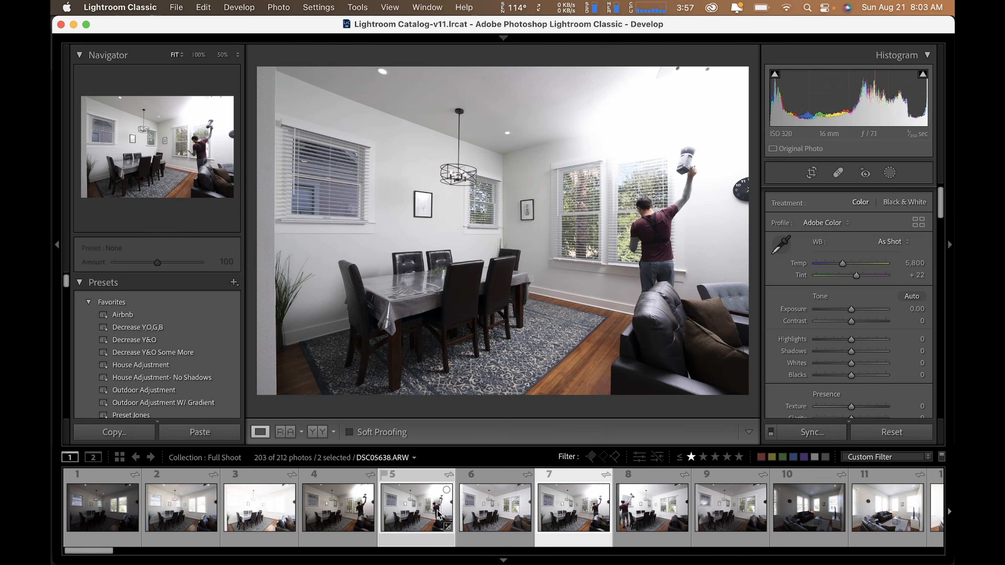
{"action": "left_click", "coordinate": [579, 508]}
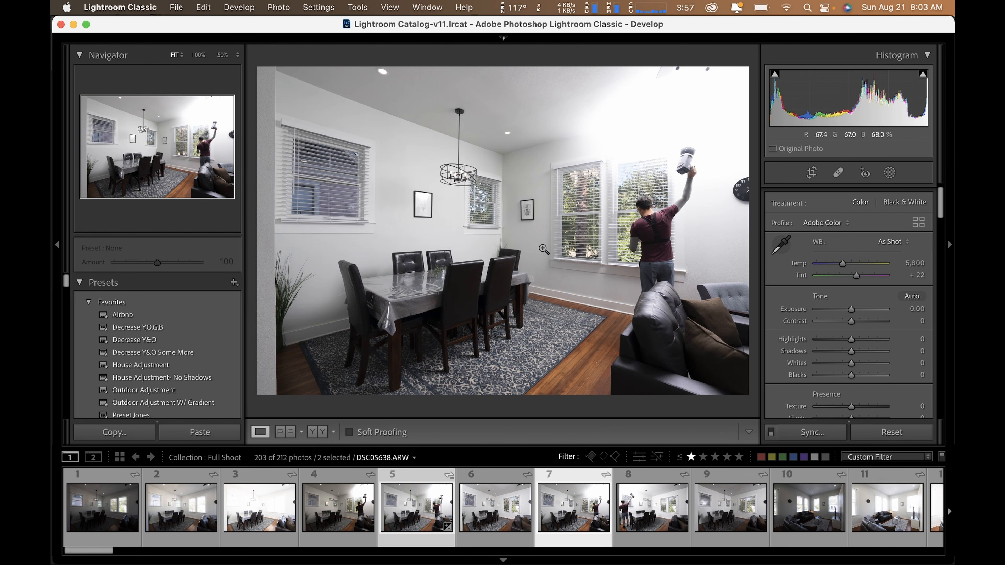
{"action": "left_click", "coordinate": [411, 500]}
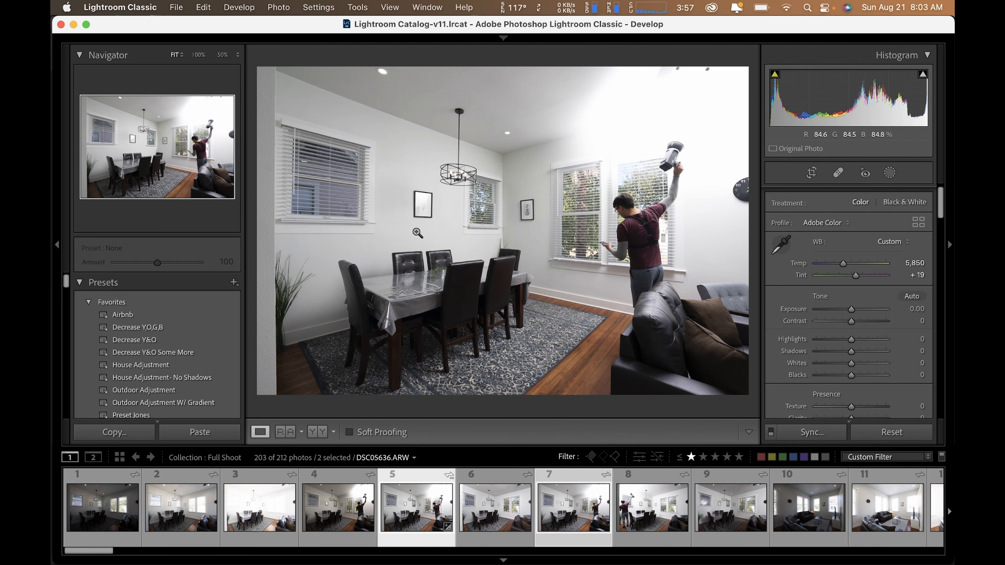
{"action": "left_click", "coordinate": [568, 517]}
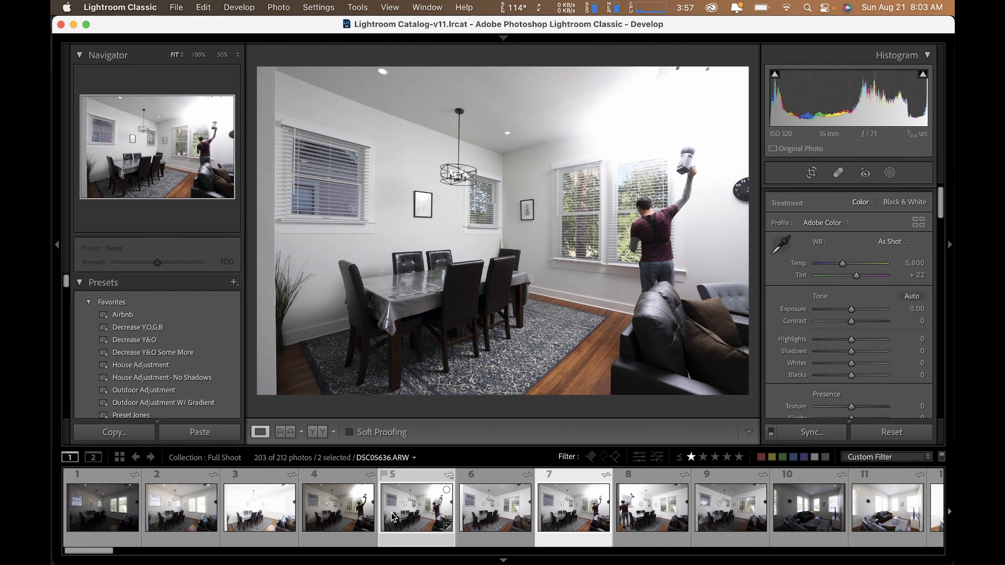
{"action": "left_click", "coordinate": [414, 516]}
{"action": "left_click", "coordinate": [569, 518]}
{"action": "left_click", "coordinate": [413, 515]}
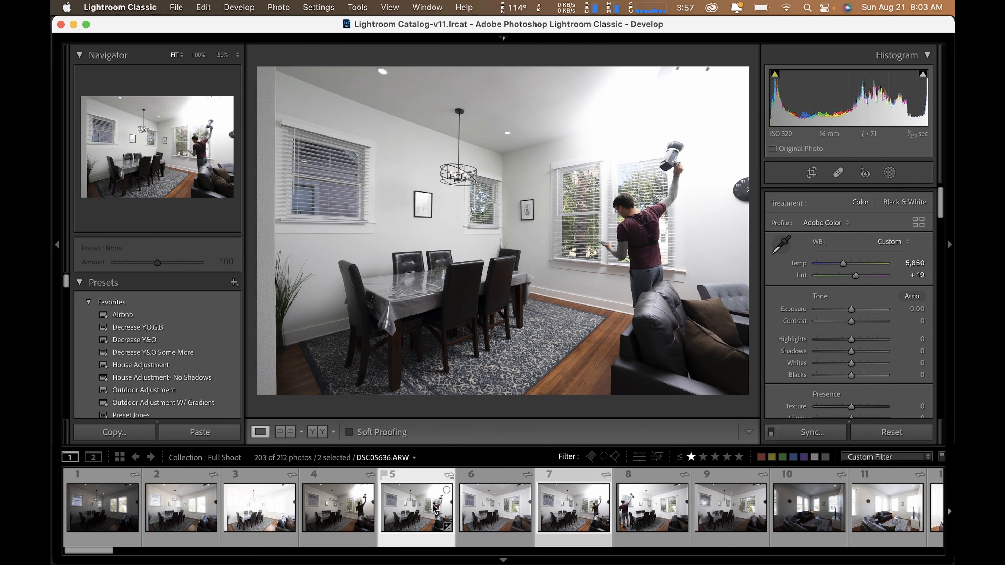
Select every photo in the shoot with photo 1 active, and set its Highlights to -35 and Shadows to +40
{"action": "left_click", "coordinate": [109, 514]}
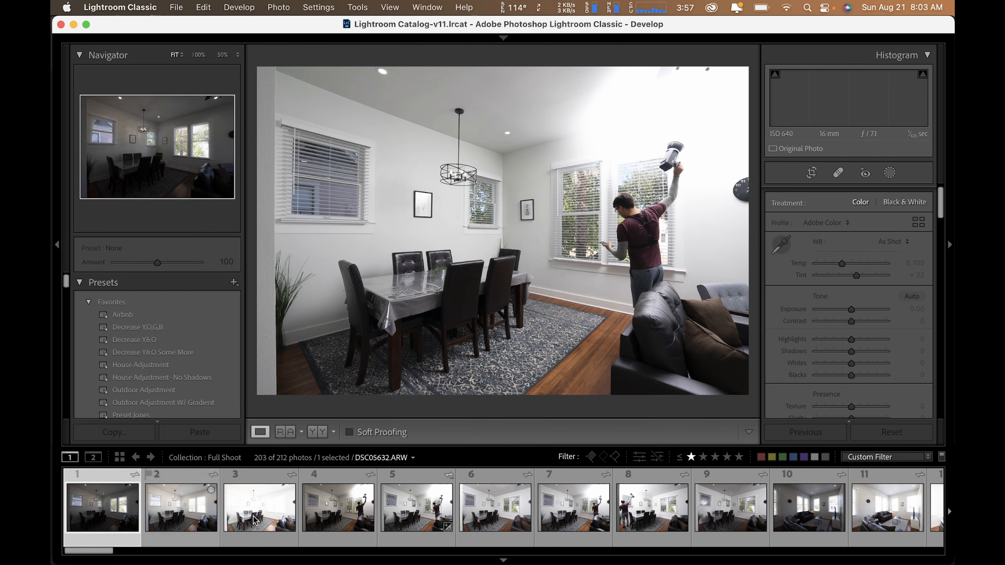
{"action": "key", "text": "super+a"}
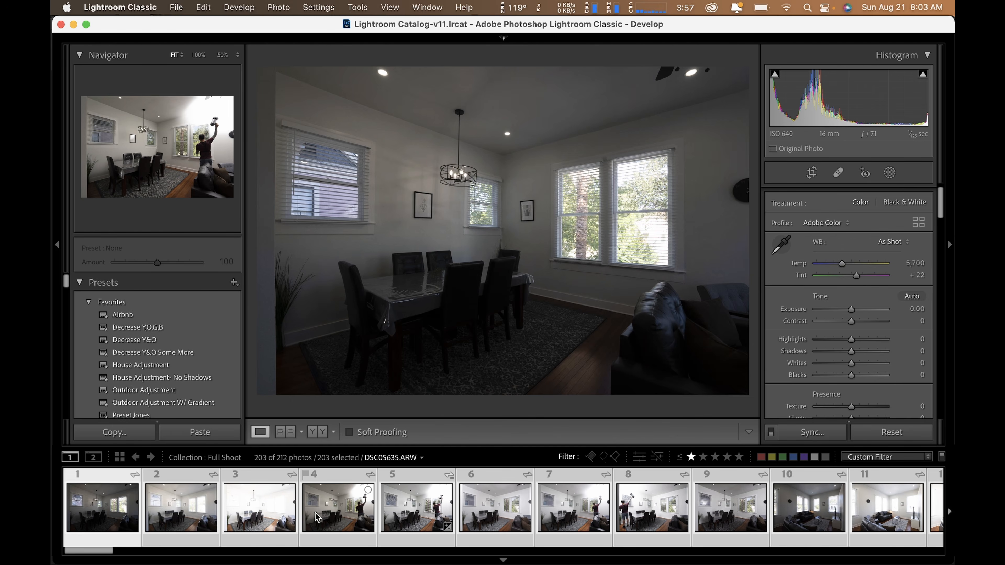
{"action": "scroll", "coordinate": [404, 510], "scroll_direction": "down", "scroll_amount": 5}
{"action": "scroll", "coordinate": [404, 511], "scroll_direction": "down", "scroll_amount": 6}
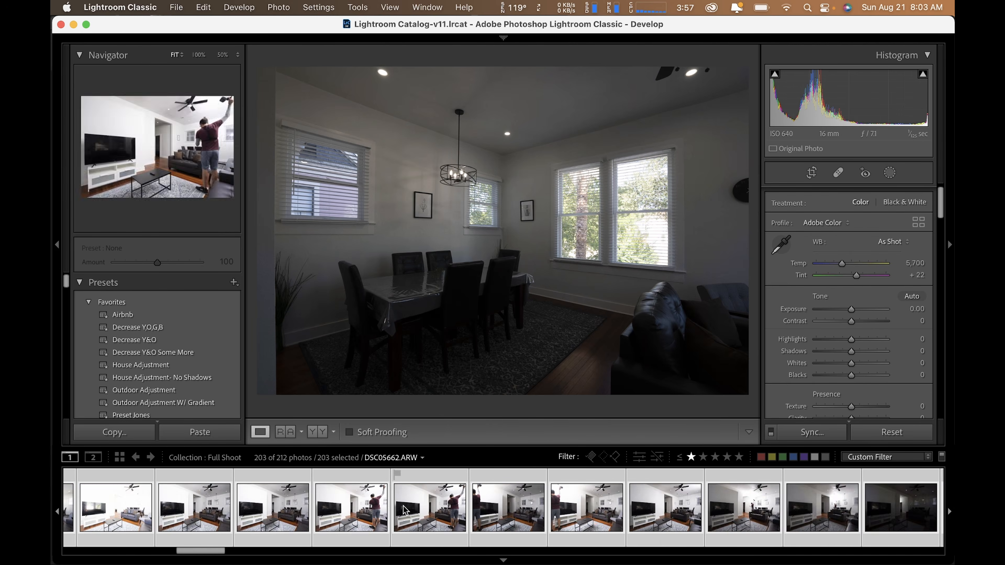
{"action": "scroll", "coordinate": [879, 333], "scroll_direction": "down", "scroll_amount": 2}
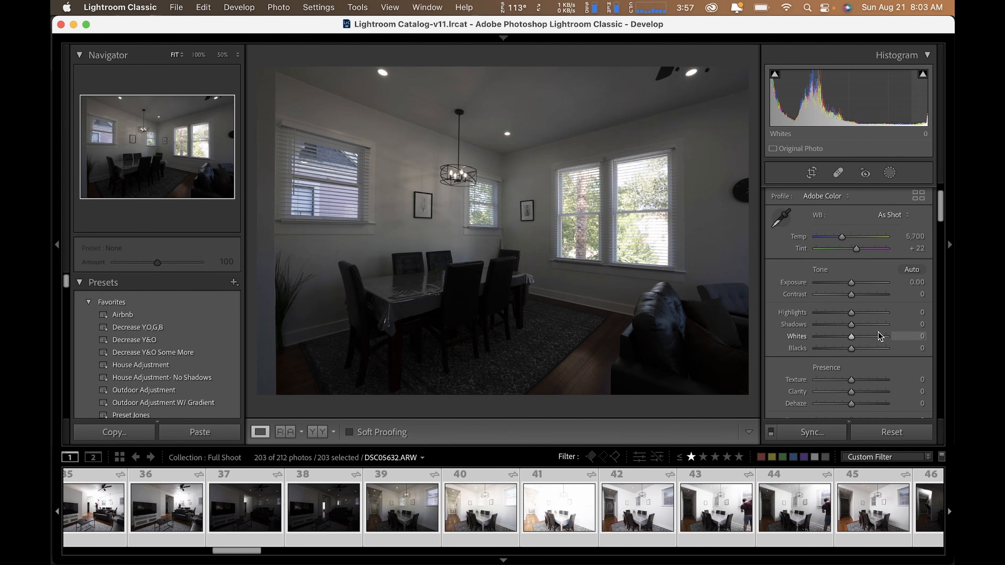
{"action": "scroll", "coordinate": [877, 333], "scroll_direction": "up", "scroll_amount": 3}
{"action": "left_click_drag", "start_coordinate": [841, 350], "coordinate": [864, 362]}
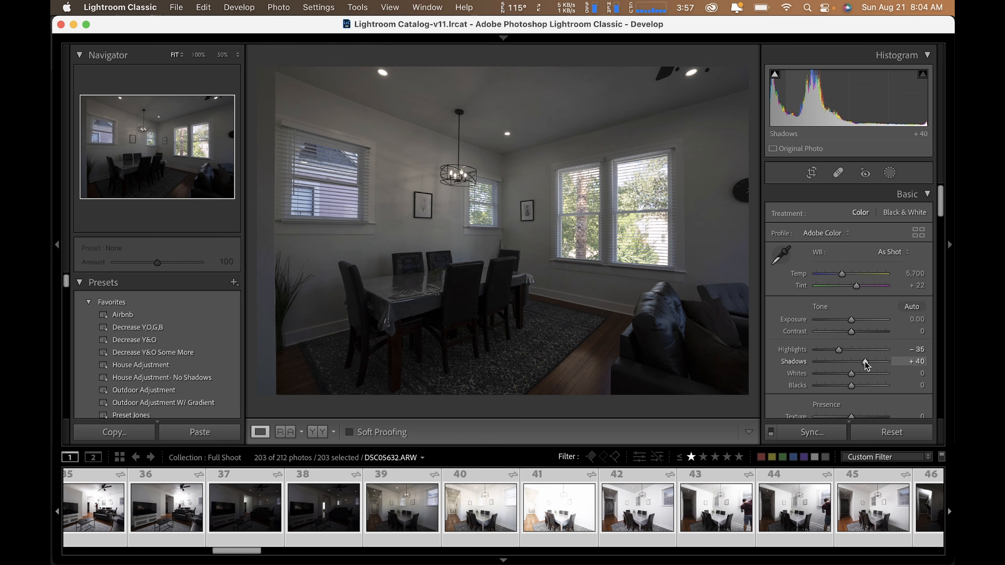
Set photo 1's Sharpening Amount to 39
{"action": "scroll", "coordinate": [871, 372], "scroll_direction": "down", "scroll_amount": 5}
{"action": "scroll", "coordinate": [874, 357], "scroll_direction": "down", "scroll_amount": 4}
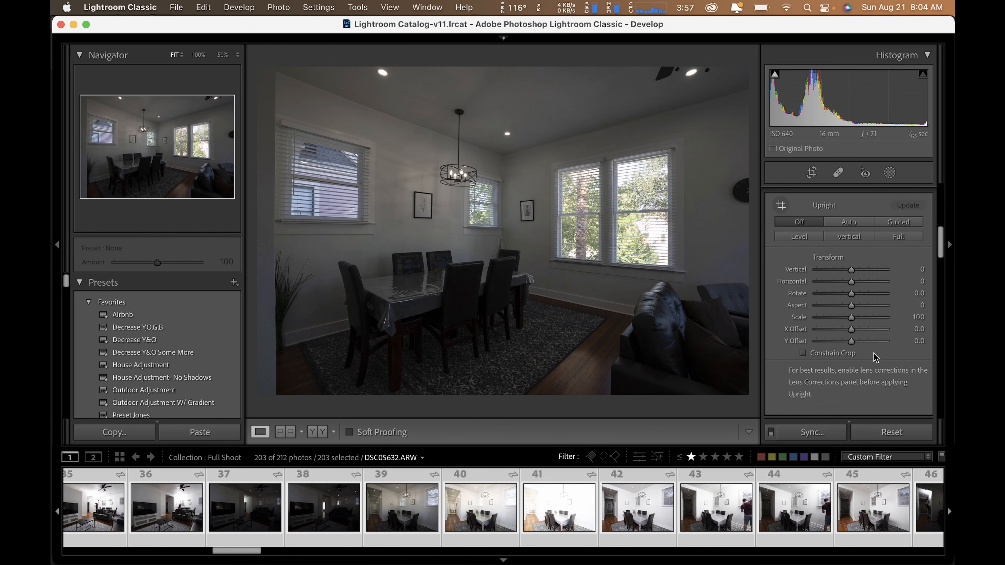
{"action": "scroll", "coordinate": [880, 265], "scroll_direction": "up", "scroll_amount": 2}
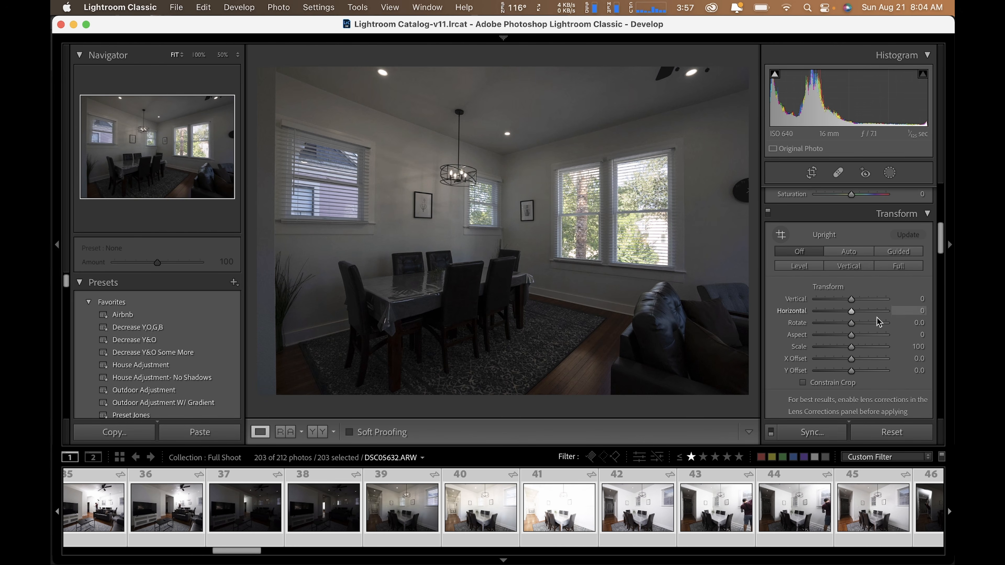
{"action": "scroll", "coordinate": [860, 301], "scroll_direction": "down", "scroll_amount": 10}
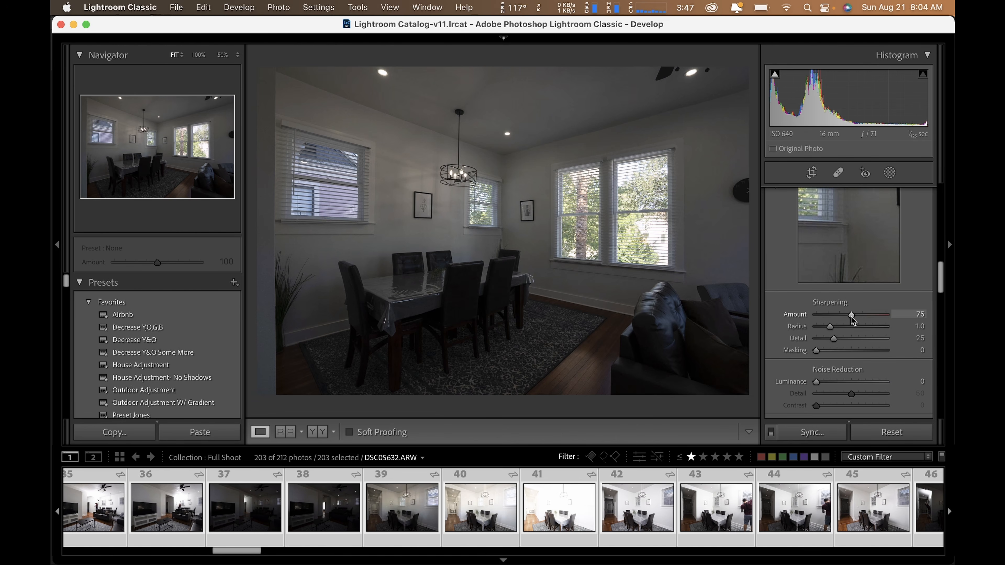
{"action": "left_click_drag", "start_coordinate": [851, 316], "coordinate": [835, 317]}
Turn on Remove Chromatic Aberration and Enable Profile Corrections in photo 1's lens corrections
{"action": "scroll", "coordinate": [833, 317], "scroll_direction": "down", "scroll_amount": 2}
{"action": "scroll", "coordinate": [833, 323], "scroll_direction": "down", "scroll_amount": 8}
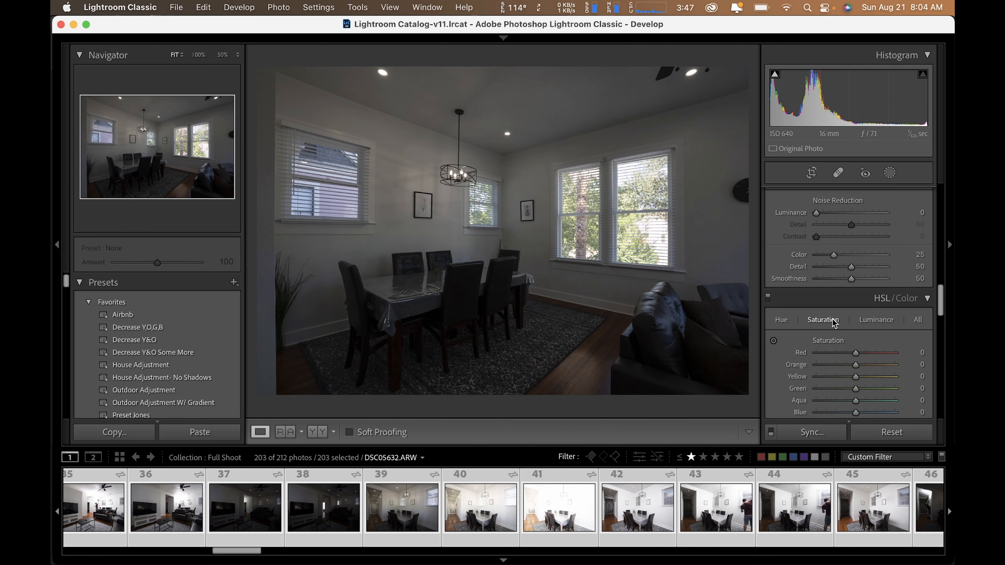
{"action": "scroll", "coordinate": [834, 323], "scroll_direction": "down", "scroll_amount": 5}
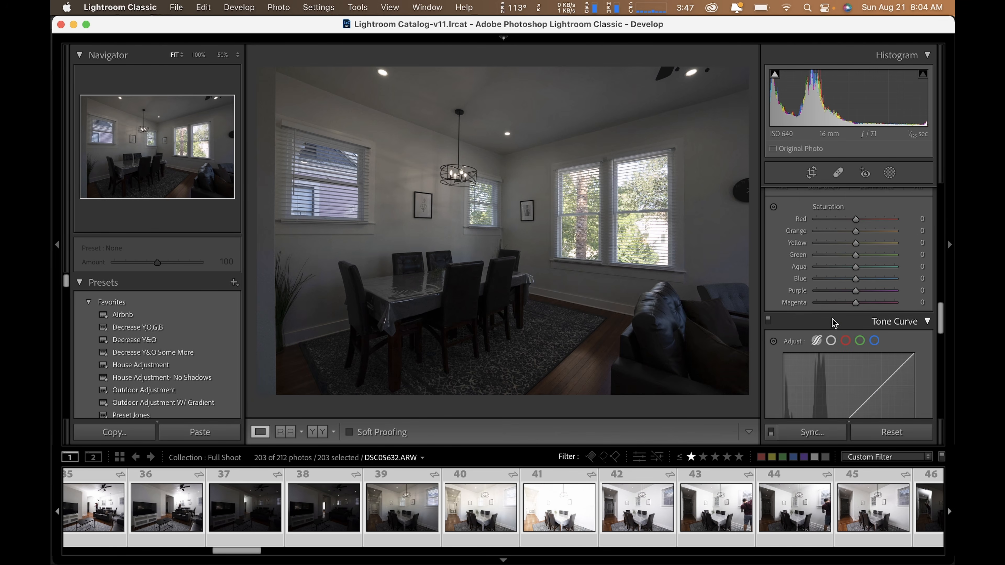
{"action": "scroll", "coordinate": [832, 320], "scroll_direction": "down", "scroll_amount": 2}
{"action": "scroll", "coordinate": [832, 320], "scroll_direction": "down", "scroll_amount": 10}
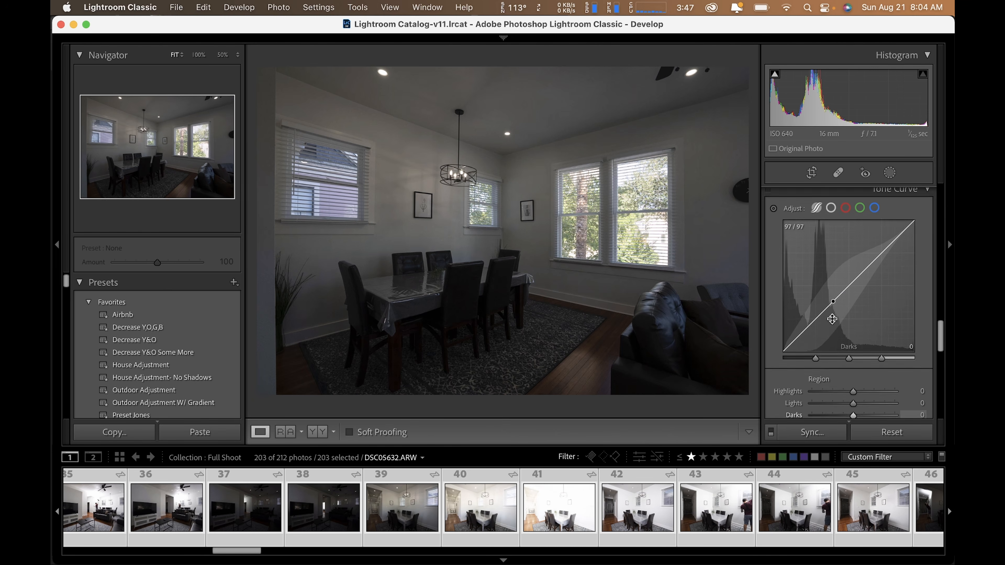
{"action": "scroll", "coordinate": [832, 323], "scroll_direction": "down", "scroll_amount": 2}
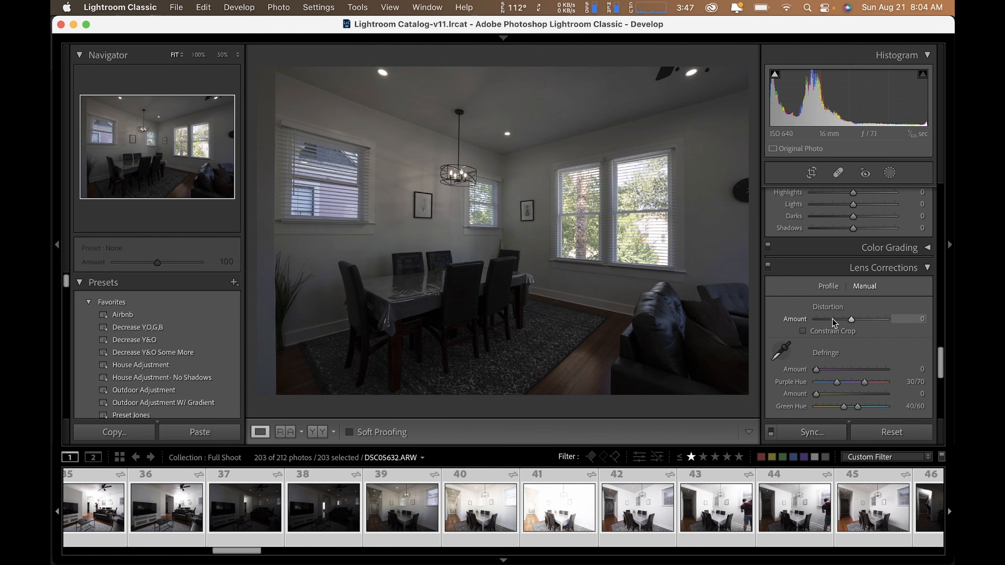
{"action": "scroll", "coordinate": [832, 323], "scroll_direction": "down", "scroll_amount": 1}
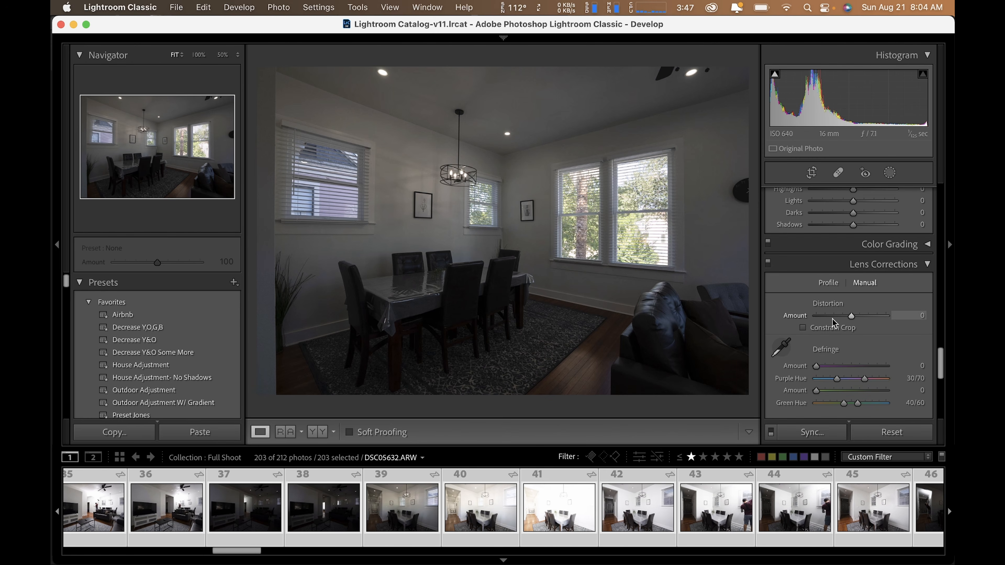
{"action": "left_click", "coordinate": [830, 284]}
{"action": "scroll", "coordinate": [869, 290], "scroll_direction": "down", "scroll_amount": 2}
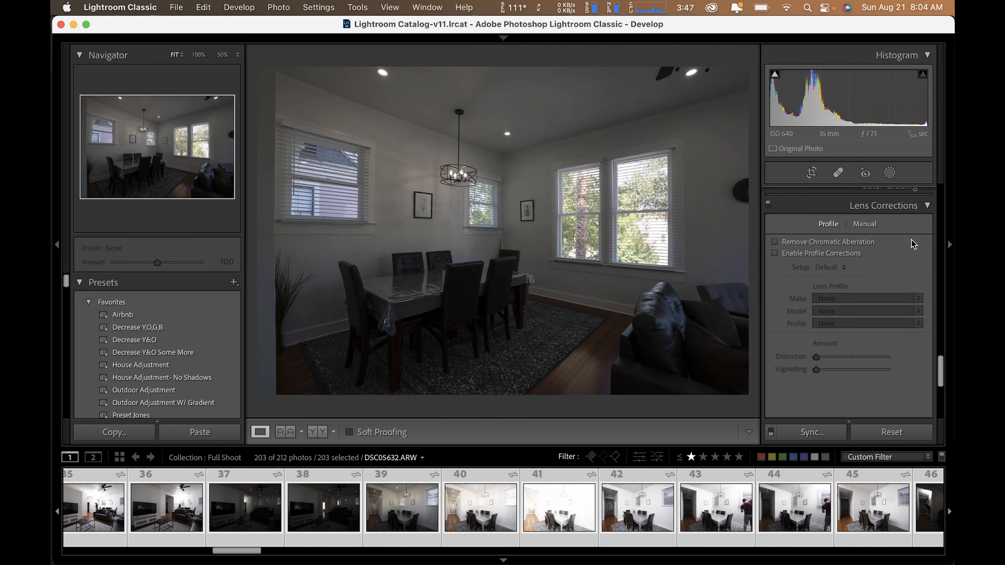
{"action": "scroll", "coordinate": [872, 254], "scroll_direction": "up", "scroll_amount": 7}
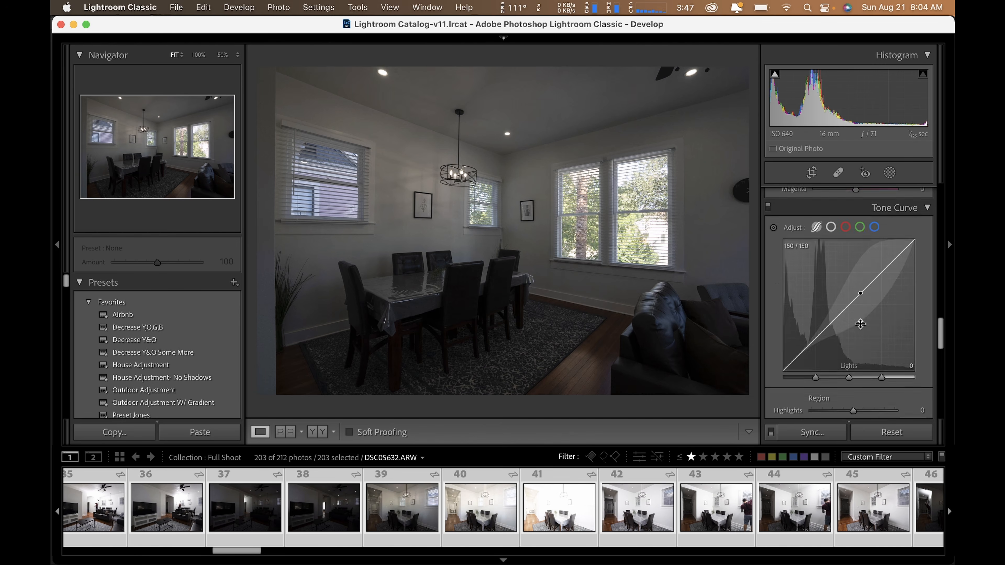
{"action": "scroll", "coordinate": [860, 323], "scroll_direction": "down", "scroll_amount": 7}
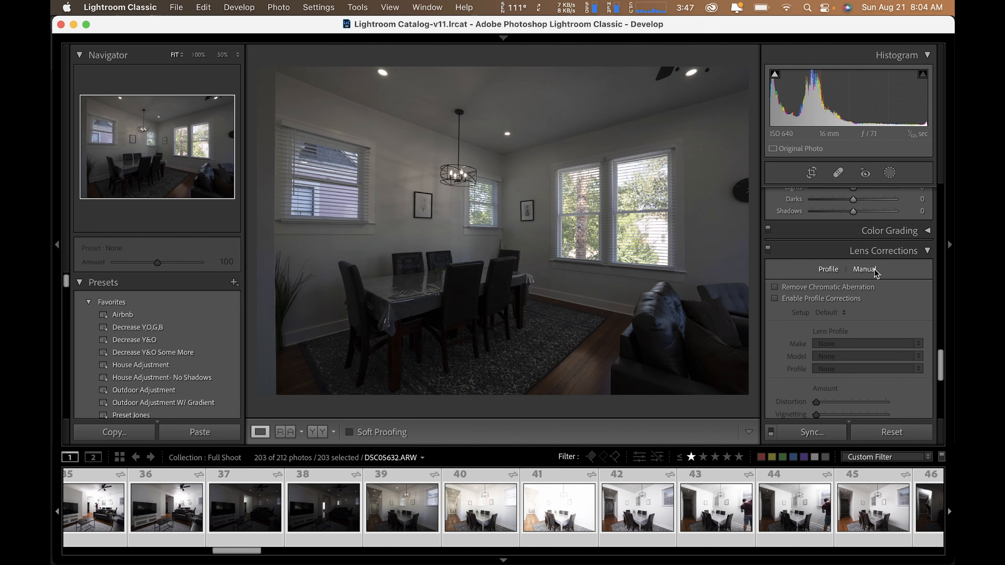
{"action": "left_click", "coordinate": [795, 288]}
{"action": "scroll", "coordinate": [797, 323], "scroll_direction": "down", "scroll_amount": 1}
{"action": "left_click", "coordinate": [798, 283]}
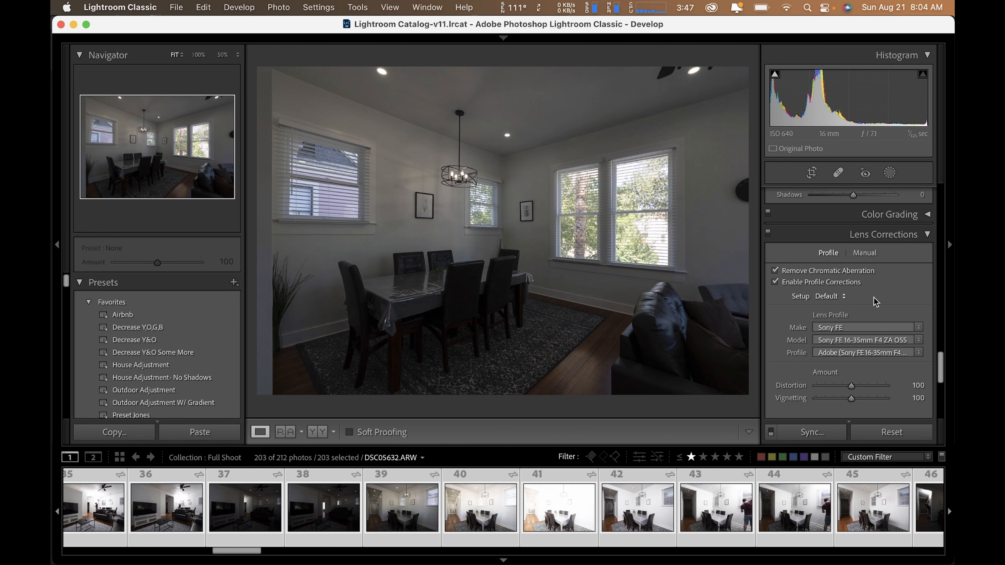
Set both the purple and green Defringe amounts to 4 in photo 1's manual lens corrections
{"action": "left_click", "coordinate": [864, 253]}
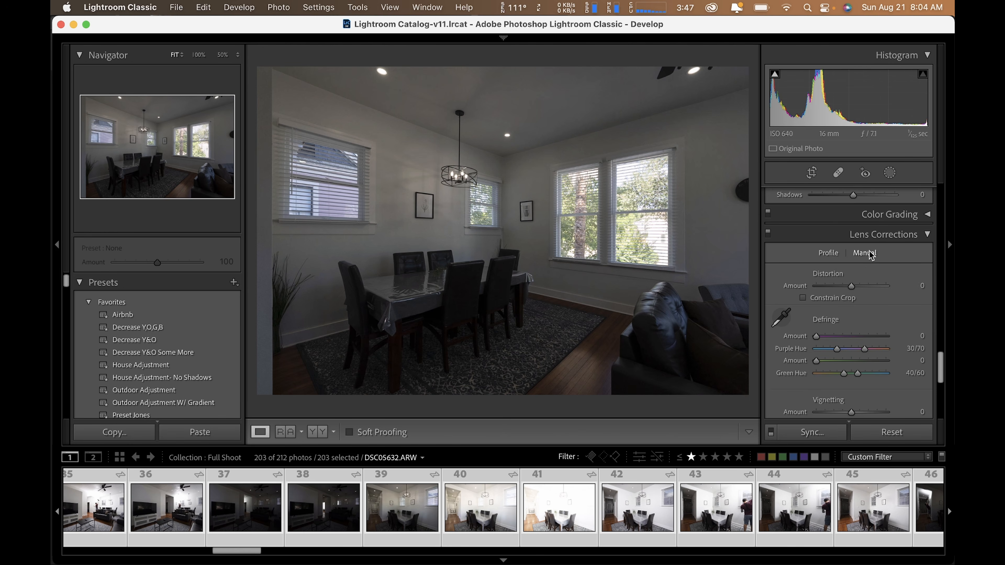
{"action": "scroll", "coordinate": [814, 303], "scroll_direction": "down", "scroll_amount": 2}
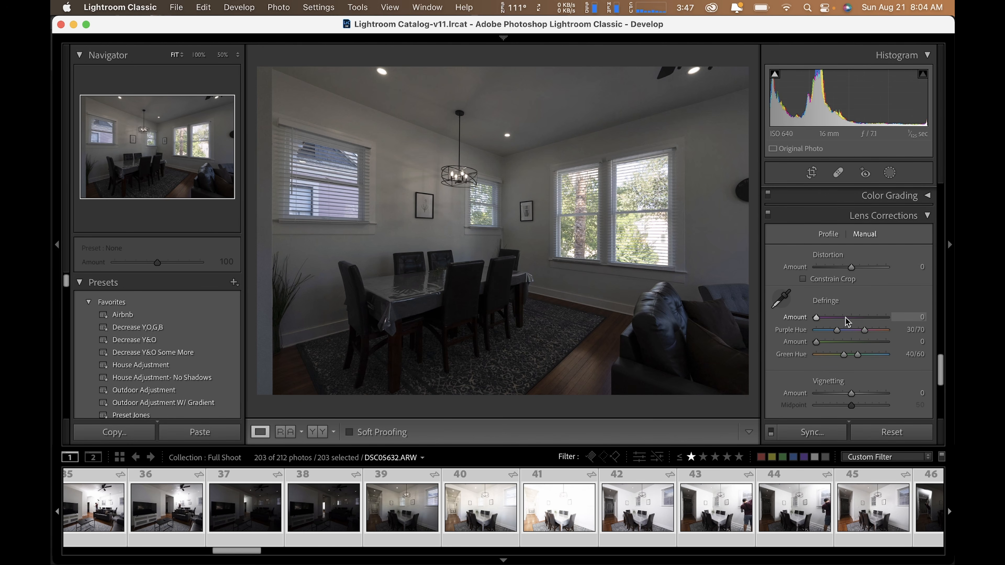
{"action": "left_click", "coordinate": [831, 318]}
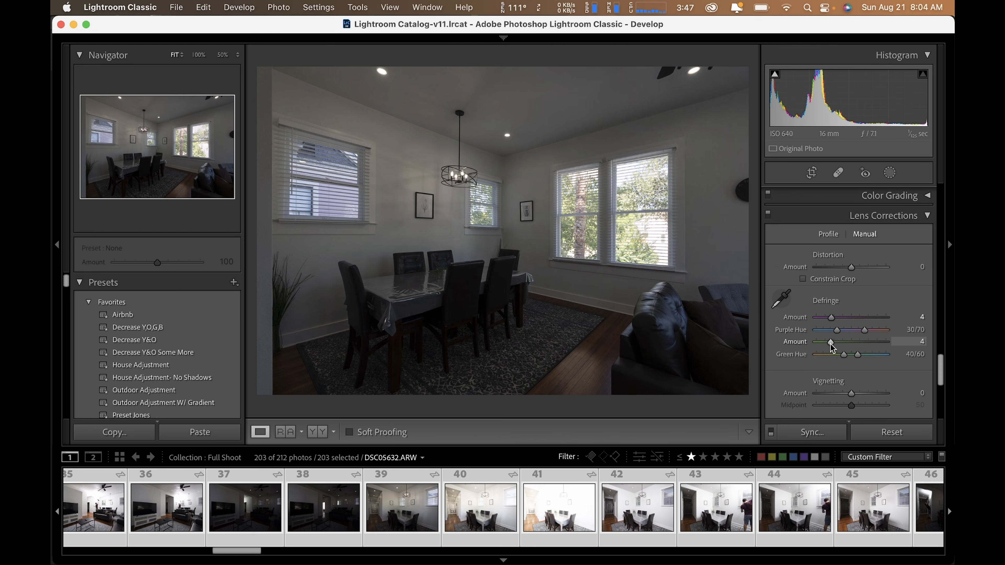
Synchronize photo 1's develop settings to all selected photos with every available settings category included
{"action": "scroll", "coordinate": [831, 328], "scroll_direction": "up", "scroll_amount": 3}
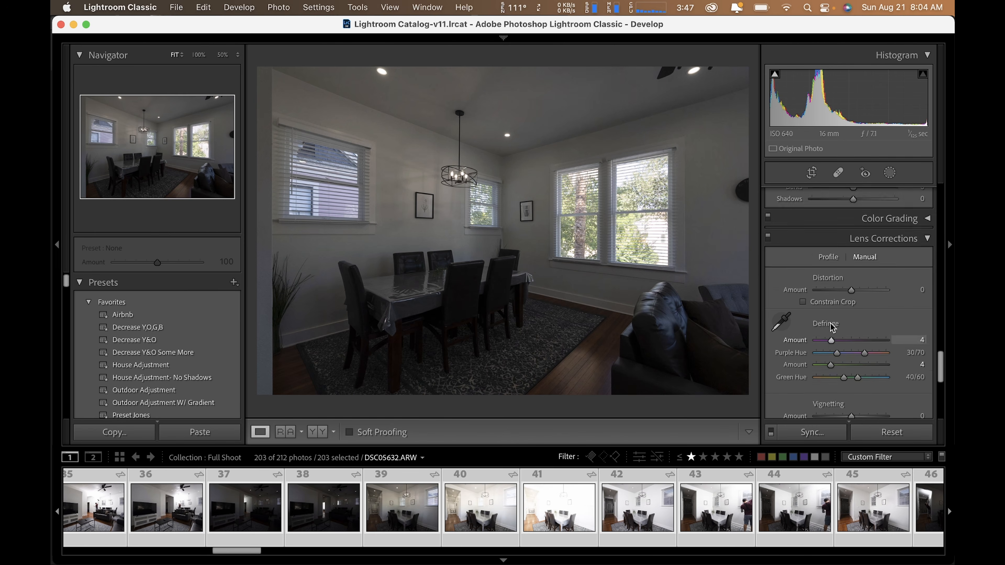
{"action": "scroll", "coordinate": [831, 332], "scroll_direction": "up", "scroll_amount": 10}
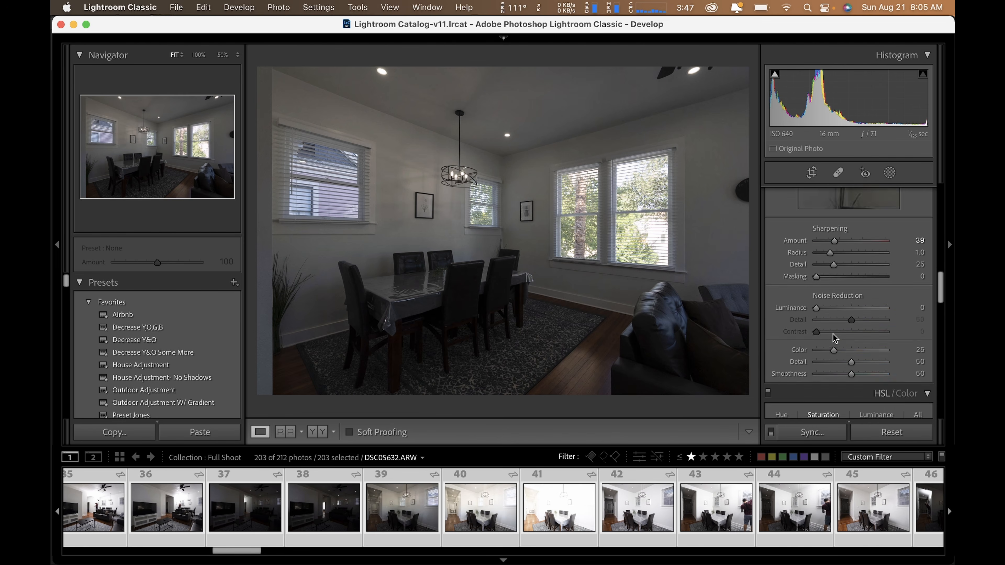
{"action": "scroll", "coordinate": [835, 338], "scroll_direction": "up", "scroll_amount": 5}
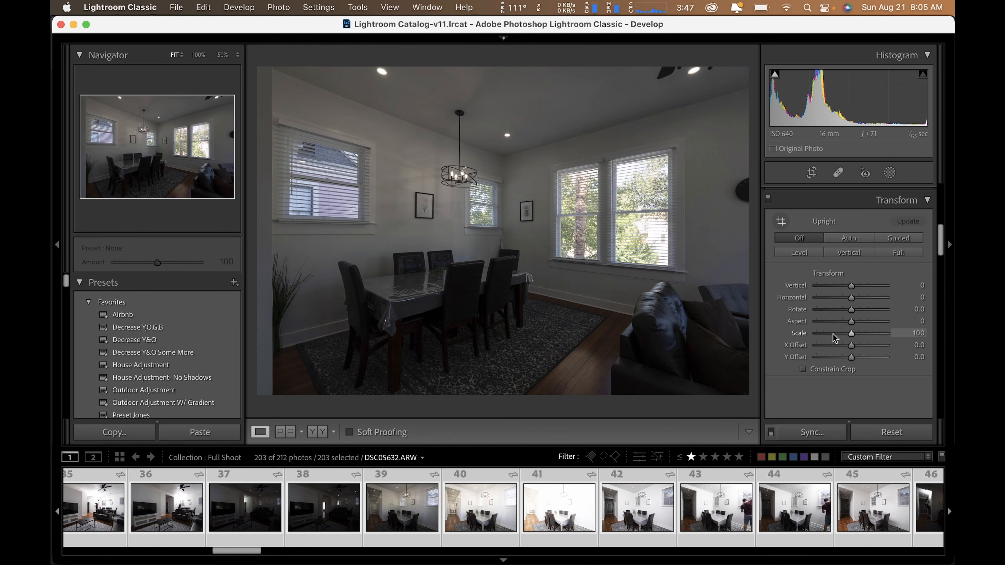
{"action": "left_click", "coordinate": [806, 431]}
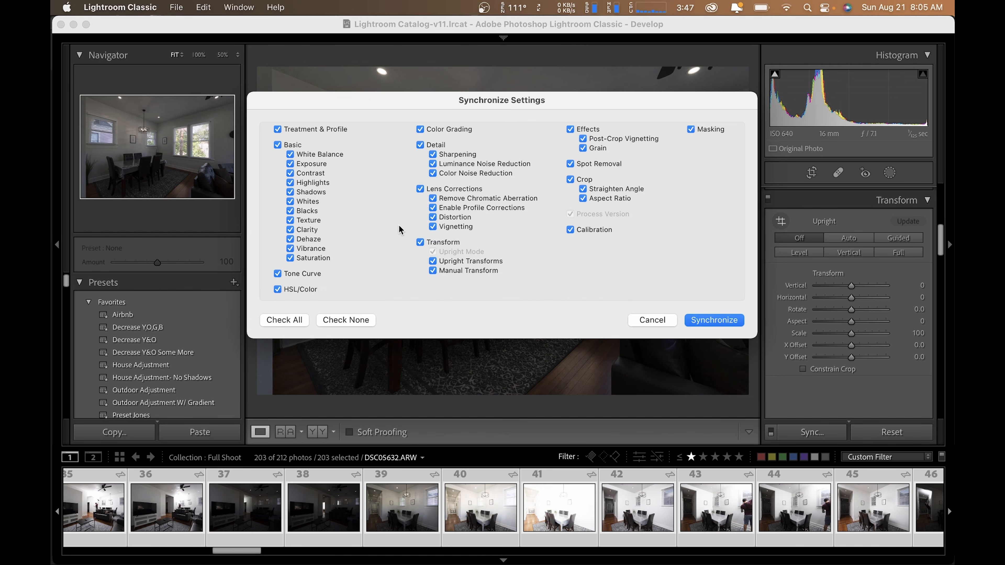
{"action": "left_click", "coordinate": [724, 326]}
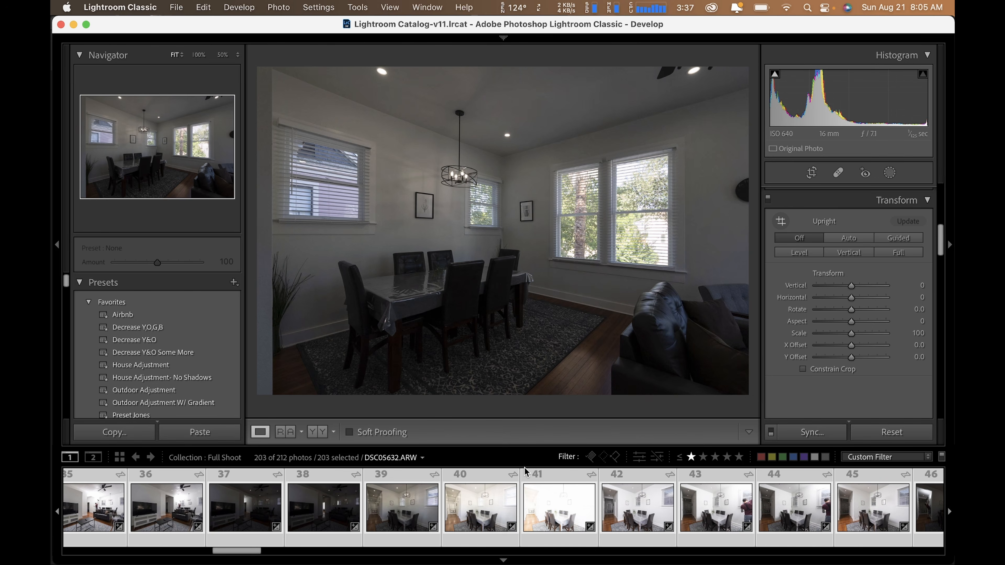
Select only photos 1, 2, 3 and 6, and show the active photo in the Library's loupe view
{"action": "scroll", "coordinate": [471, 489], "scroll_direction": "left", "scroll_amount": 20}
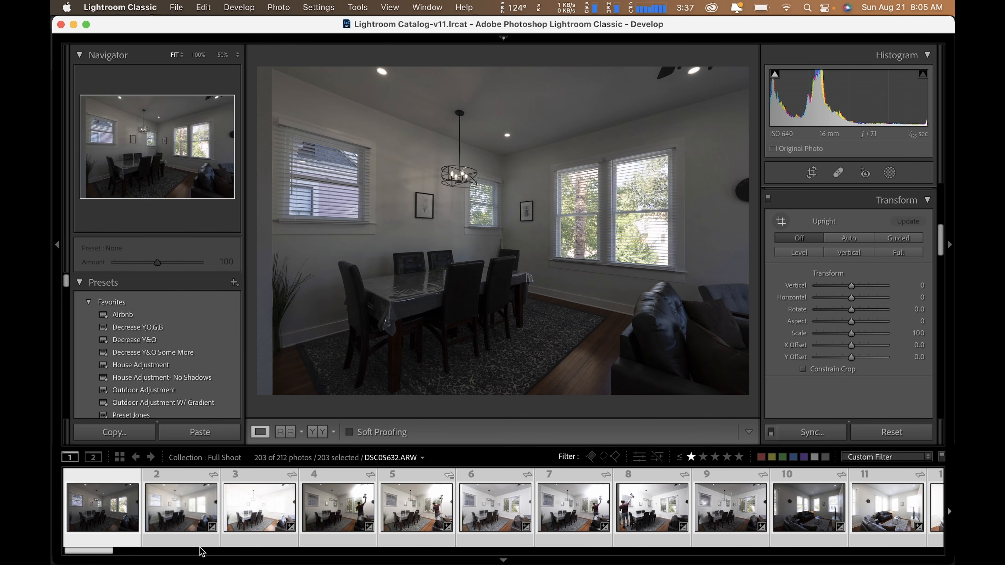
{"action": "left_click", "coordinate": [115, 535]}
{"action": "left_click", "coordinate": [258, 534], "text": "shift"}
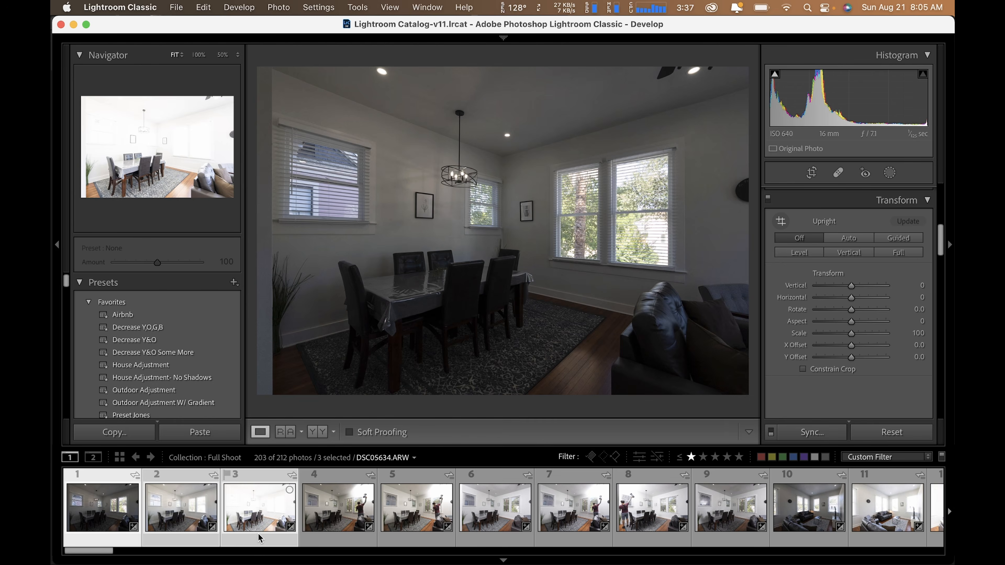
{"action": "left_click", "coordinate": [493, 513], "text": "super"}
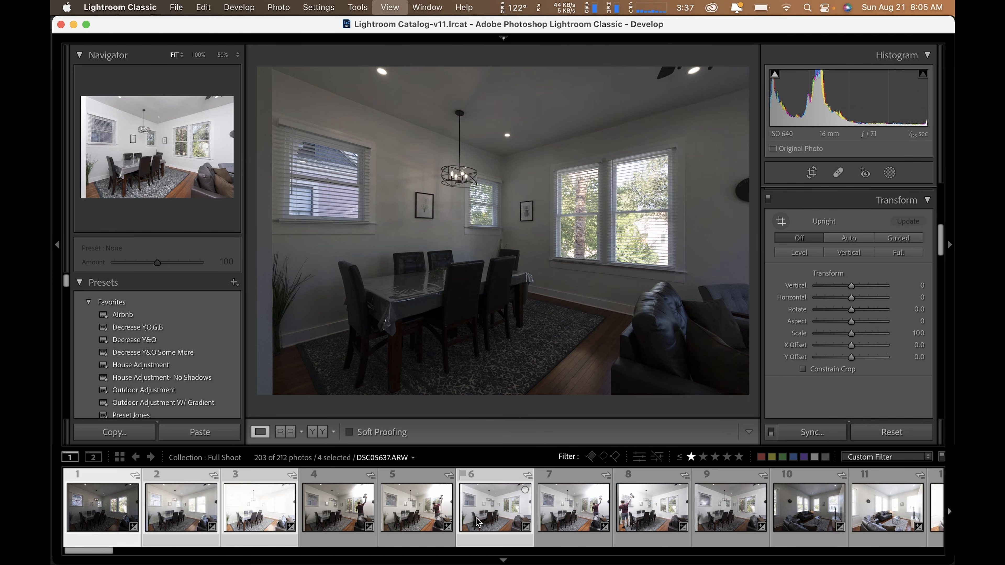
{"action": "key", "text": "e"}
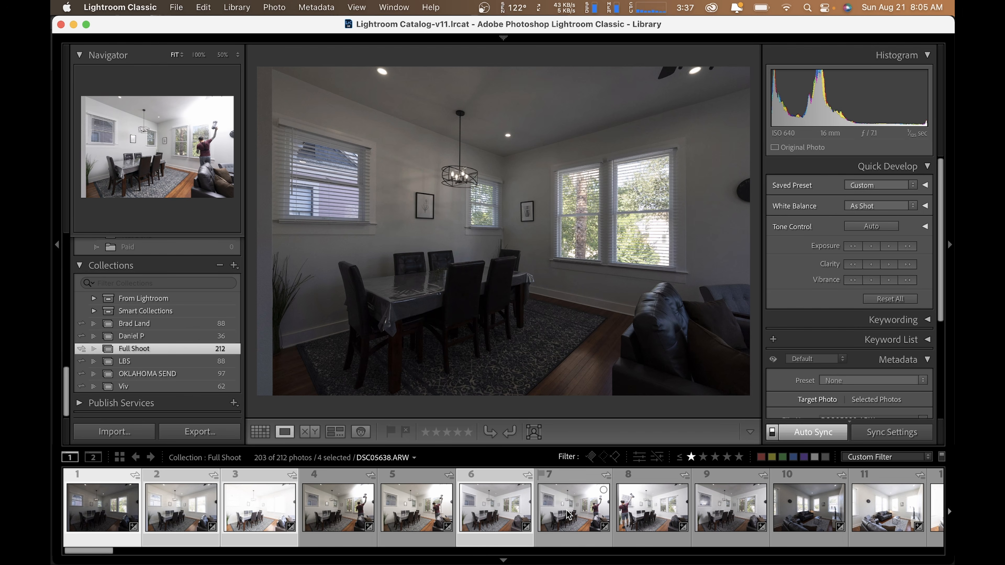
Add photos 7, 8 and 9 to the selection and open all selected photos as layers in one Photoshop document
{"action": "left_click", "coordinate": [657, 510], "text": "super"}
{"action": "left_click", "coordinate": [733, 513], "text": "super"}
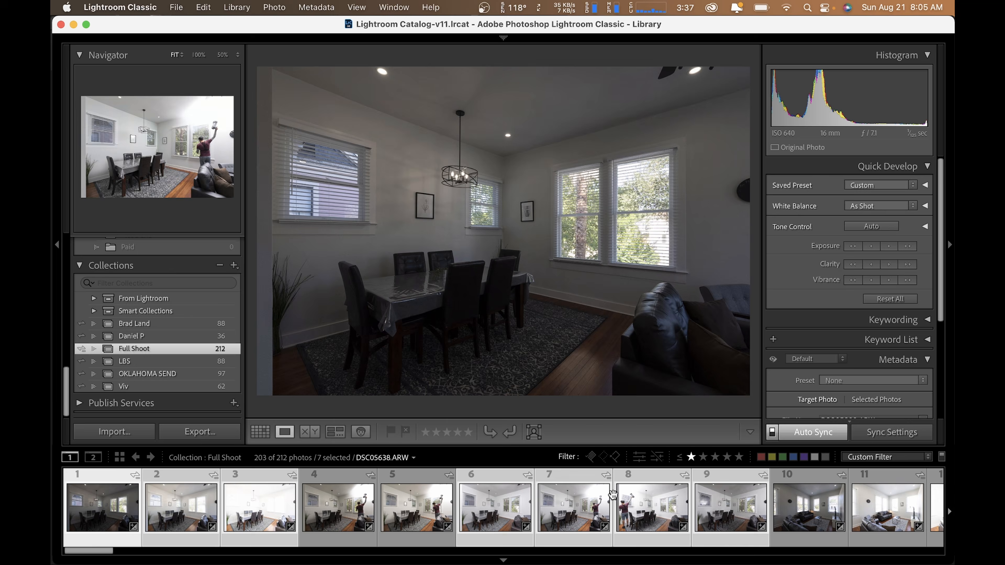
{"action": "right_click", "coordinate": [613, 495]}
{"action": "mouse_move", "coordinate": [637, 221]}
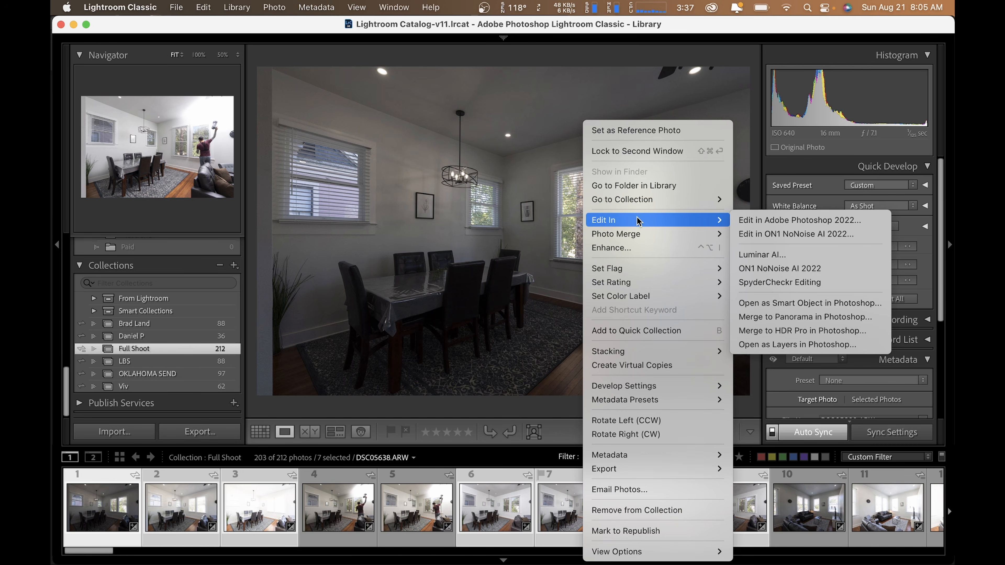
{"action": "left_click", "coordinate": [781, 345]}
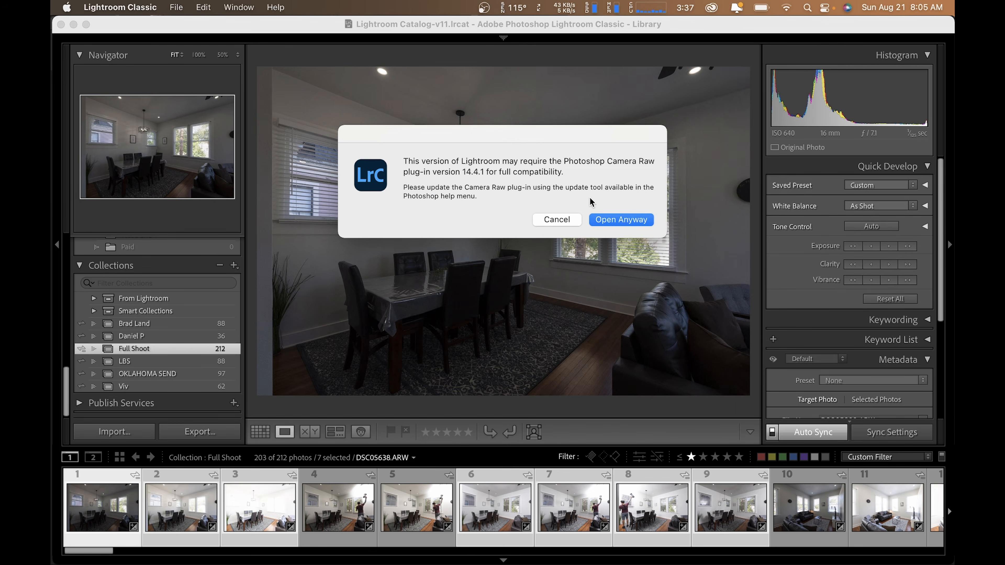
{"action": "left_click", "coordinate": [633, 221]}
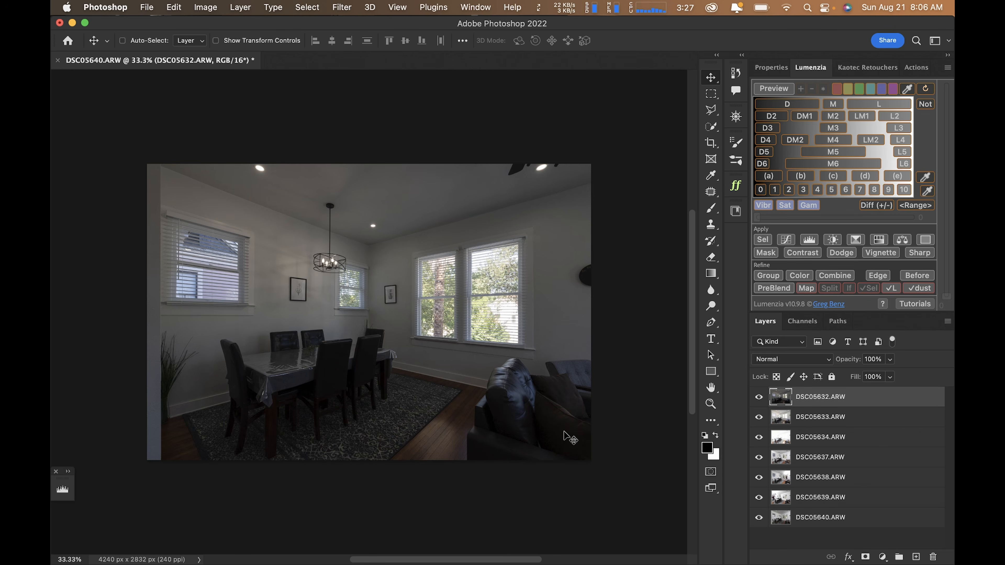
{"action": "key", "text": "super+0"}
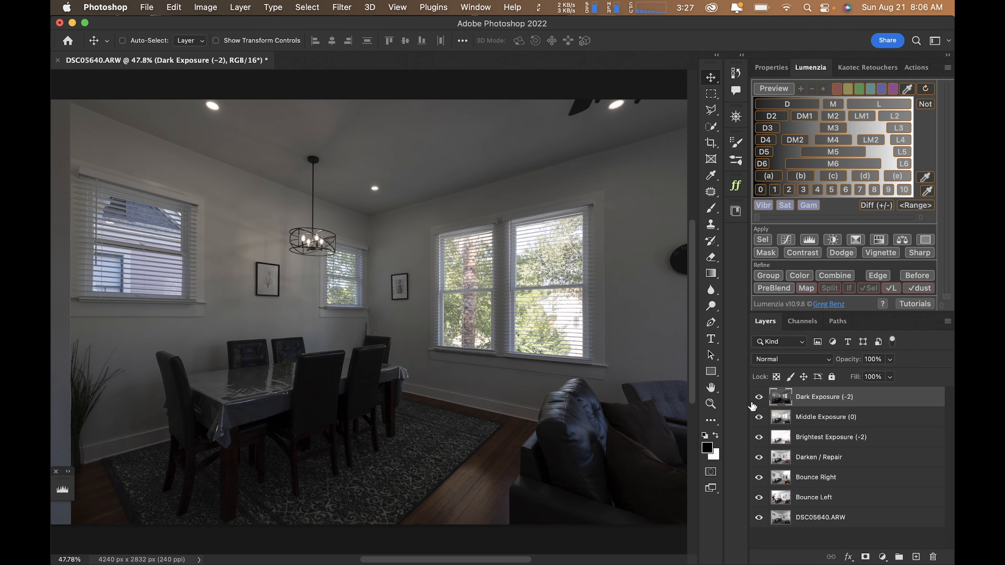
Examine the bracketed frames by hiding the Dark Exposure (-2), Middle Exposure (0) and Brightest Exposure (-2) layers one after another
{"action": "left_click", "coordinate": [759, 397]}
{"action": "left_click", "coordinate": [826, 422]}
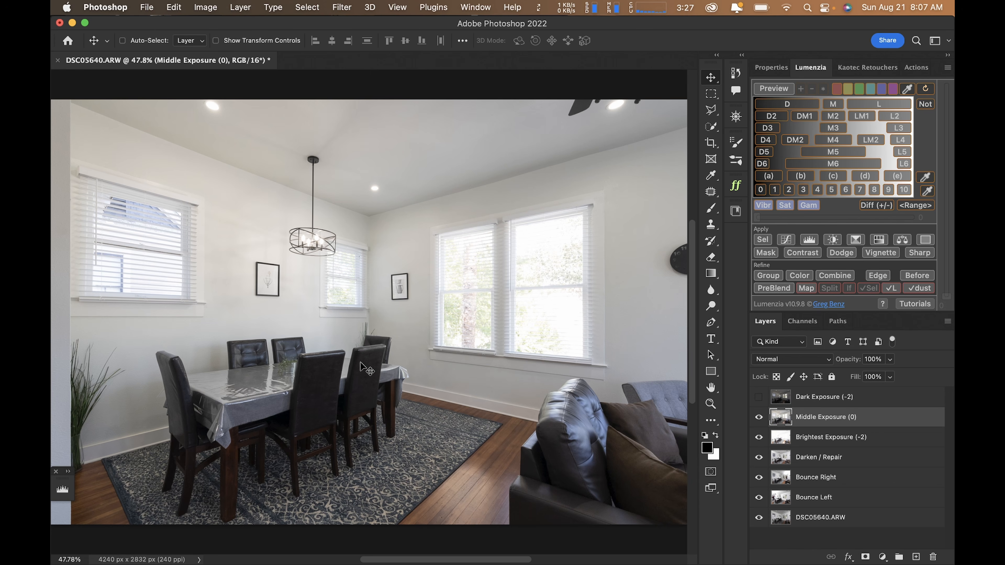
{"action": "left_click", "coordinate": [759, 417]}
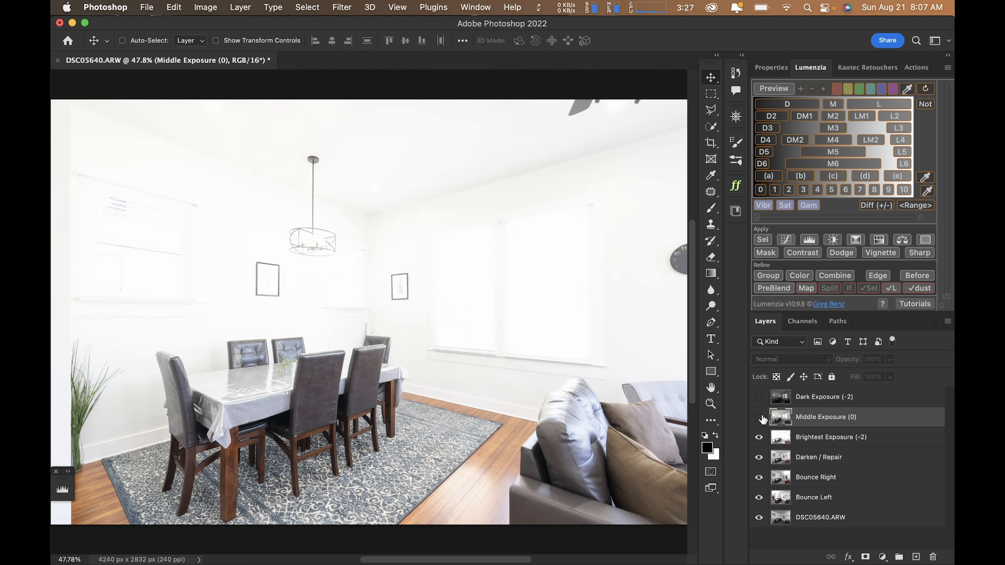
{"action": "left_click", "coordinate": [797, 441]}
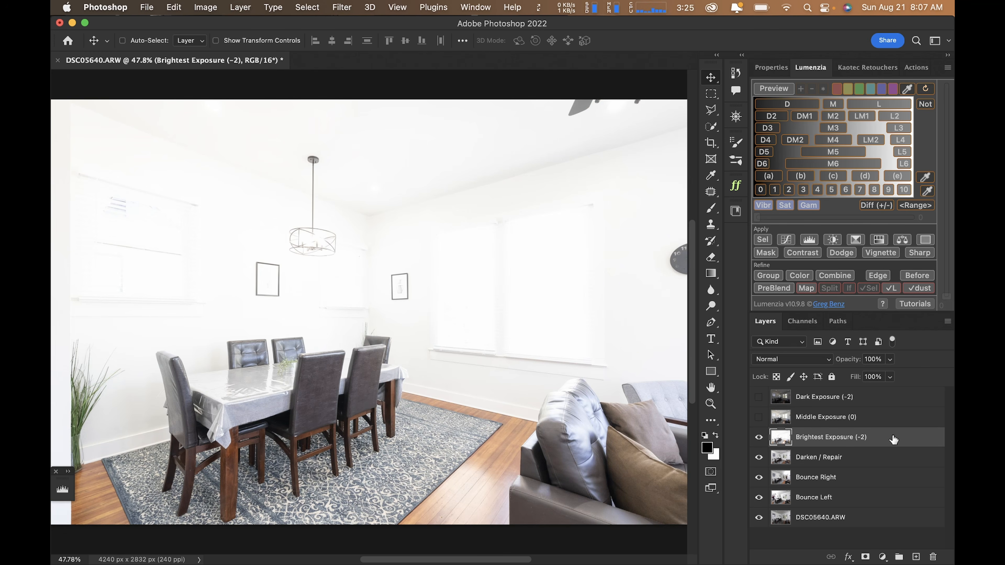
{"action": "left_click", "coordinate": [759, 438]}
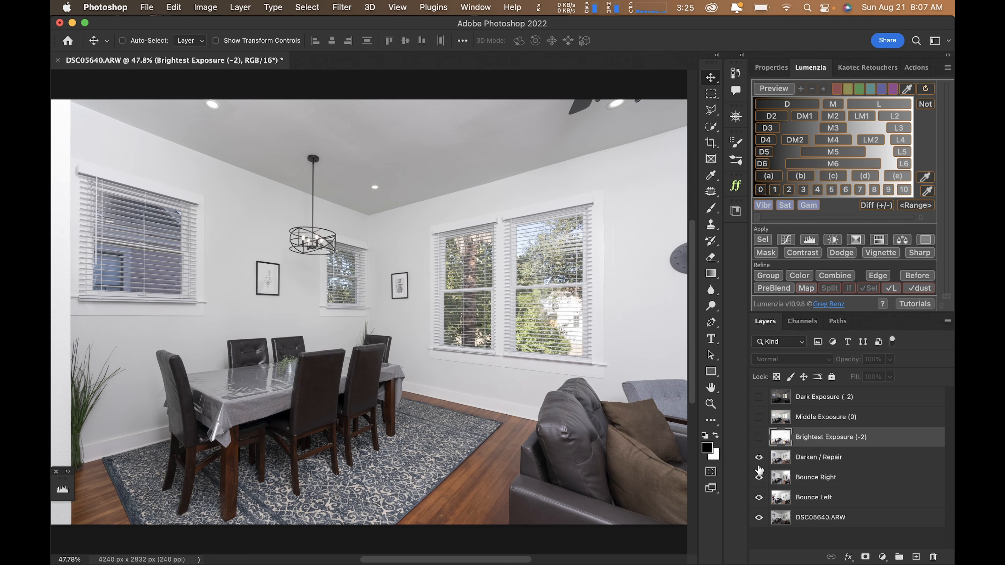
Examine the flash frames by hiding the Darken / Repair, Bounce Right and Bounce Left layers down to DSC05640.ARW
{"action": "left_click", "coordinate": [839, 459]}
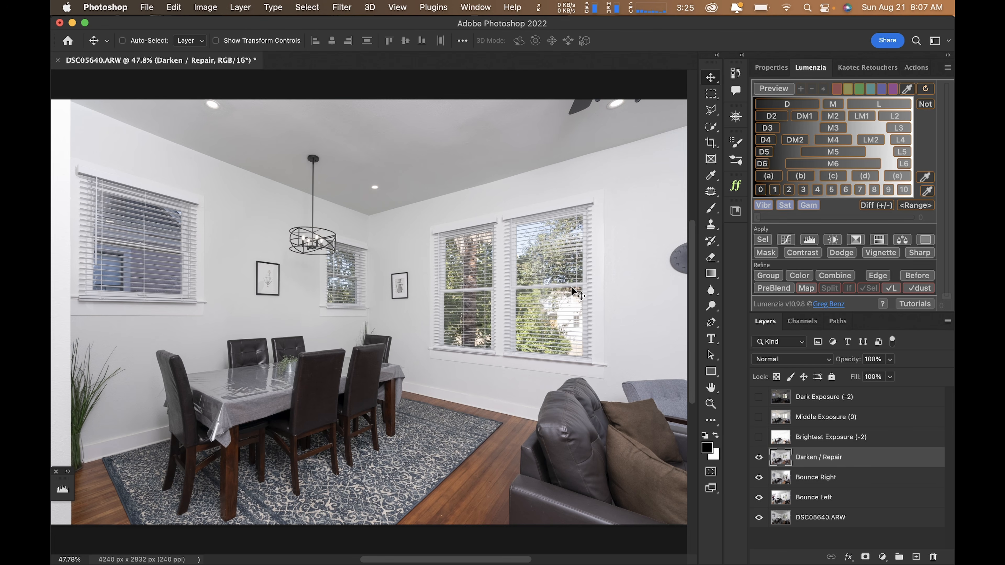
{"action": "left_click", "coordinate": [759, 458]}
{"action": "left_click", "coordinate": [834, 478]}
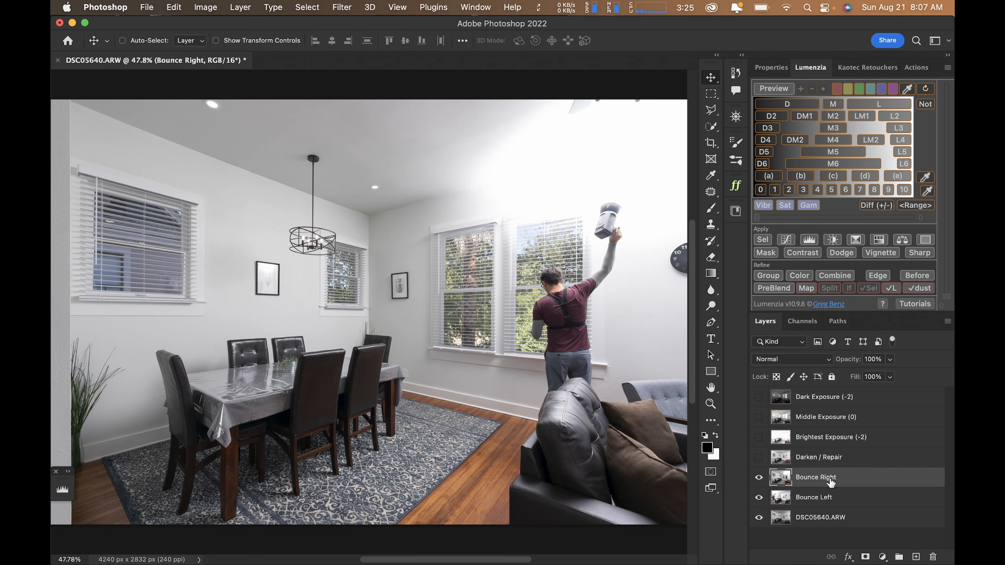
{"action": "left_click", "coordinate": [759, 478]}
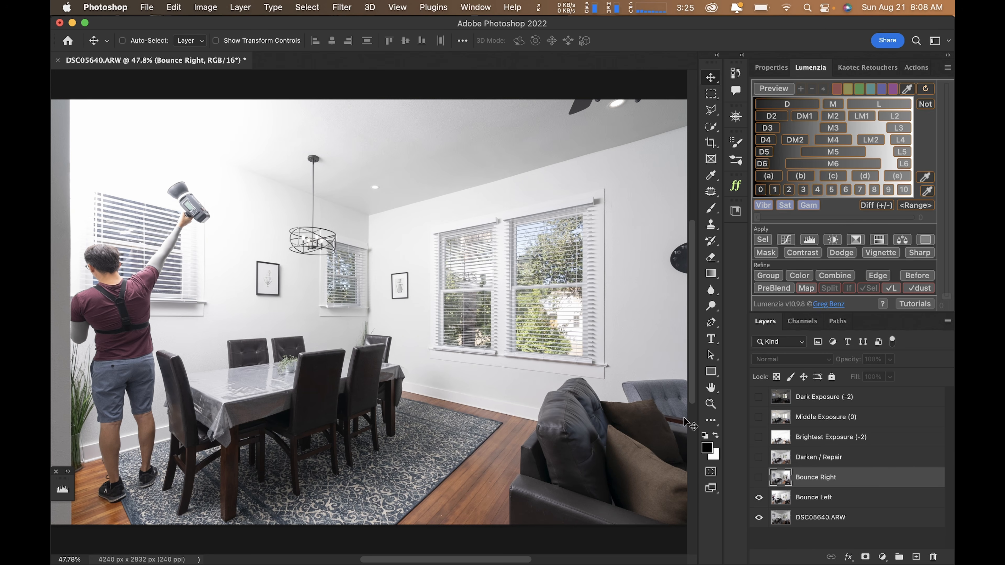
{"action": "left_click", "coordinate": [759, 498]}
{"action": "left_click", "coordinate": [811, 518]}
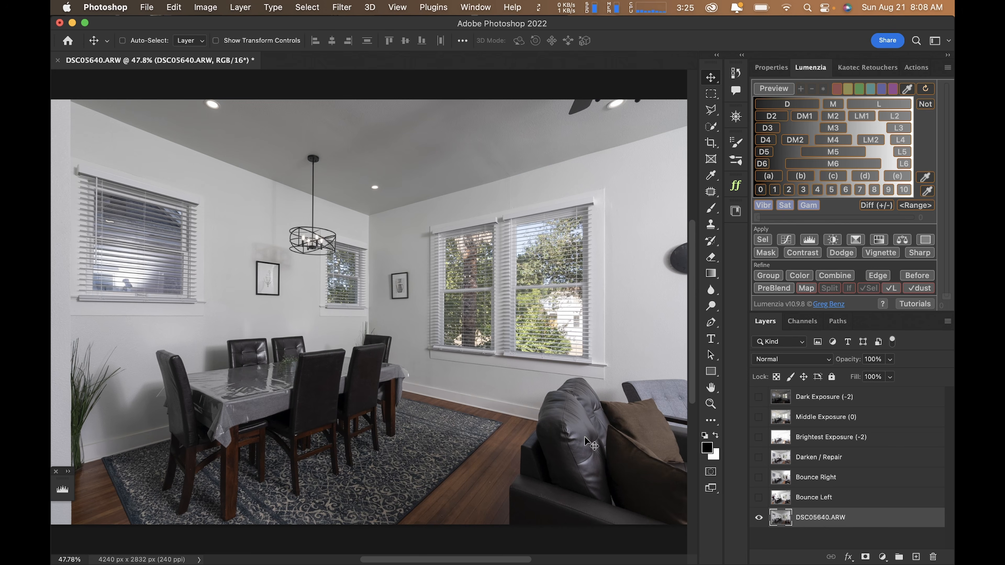
Compare Bounce Left with DSC05640.ARW, make all layers visible again and select the Dark Exposure (-2) layer
{"action": "left_click", "coordinate": [759, 497]}
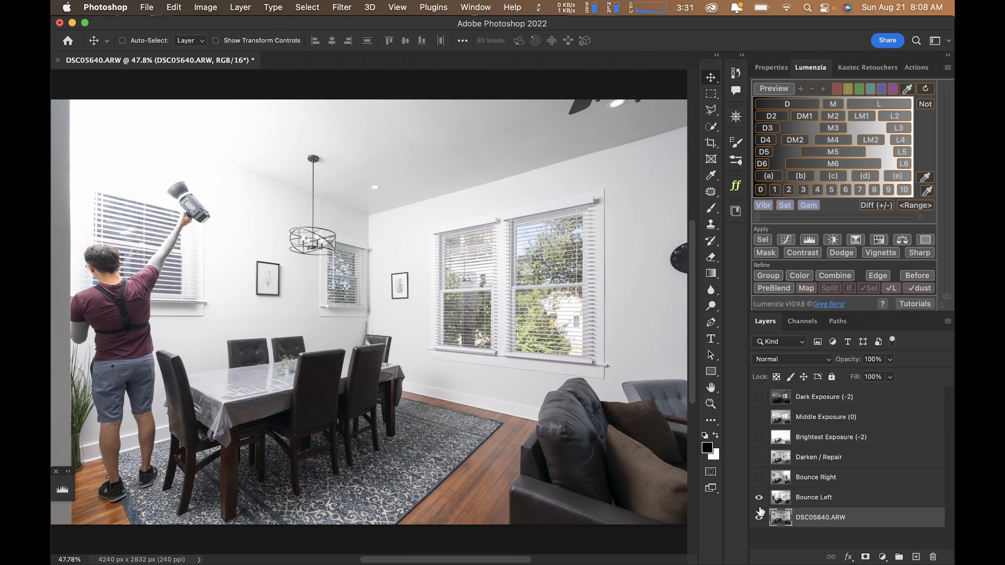
{"action": "left_click", "coordinate": [758, 498]}
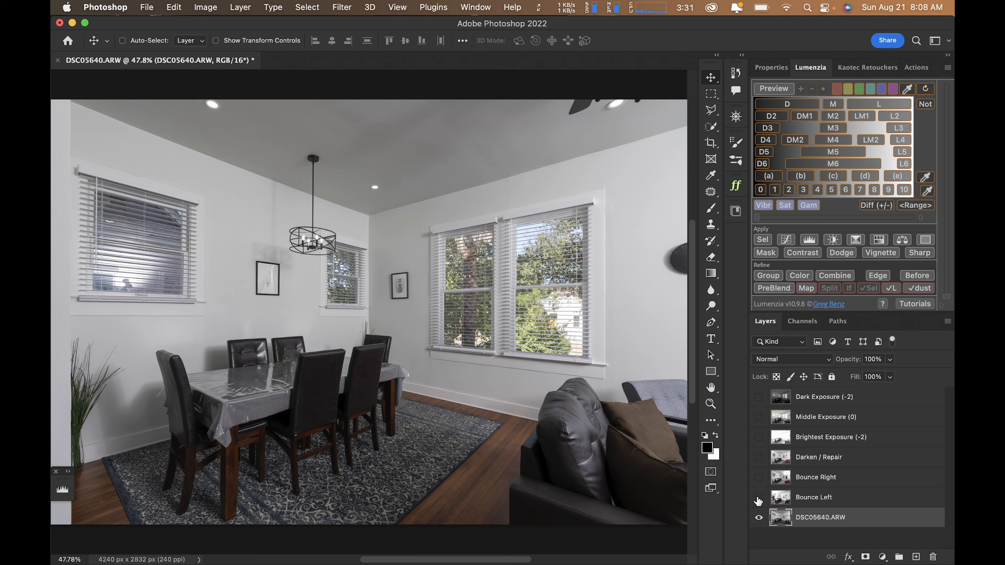
{"action": "left_click_drag", "start_coordinate": [758, 499], "coordinate": [757, 397]}
{"action": "left_click", "coordinate": [809, 398]}
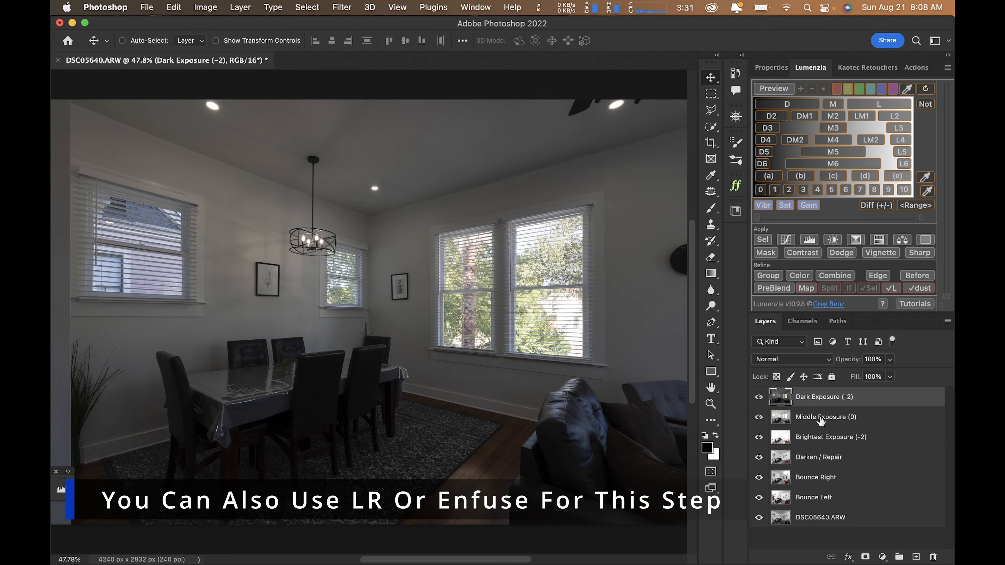
Move the Middle Exposure (0) layer below Brightest Exposure (-2) and hide every layer except those two
{"action": "left_click_drag", "start_coordinate": [821, 421], "coordinate": [822, 447]}
{"action": "left_click_drag", "start_coordinate": [758, 457], "coordinate": [751, 519]}
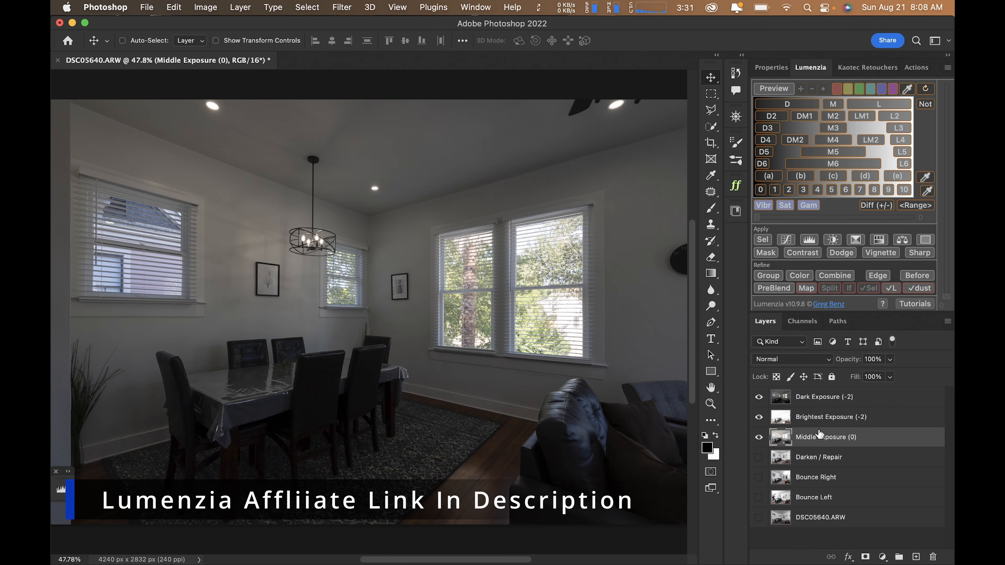
{"action": "left_click", "coordinate": [830, 401]}
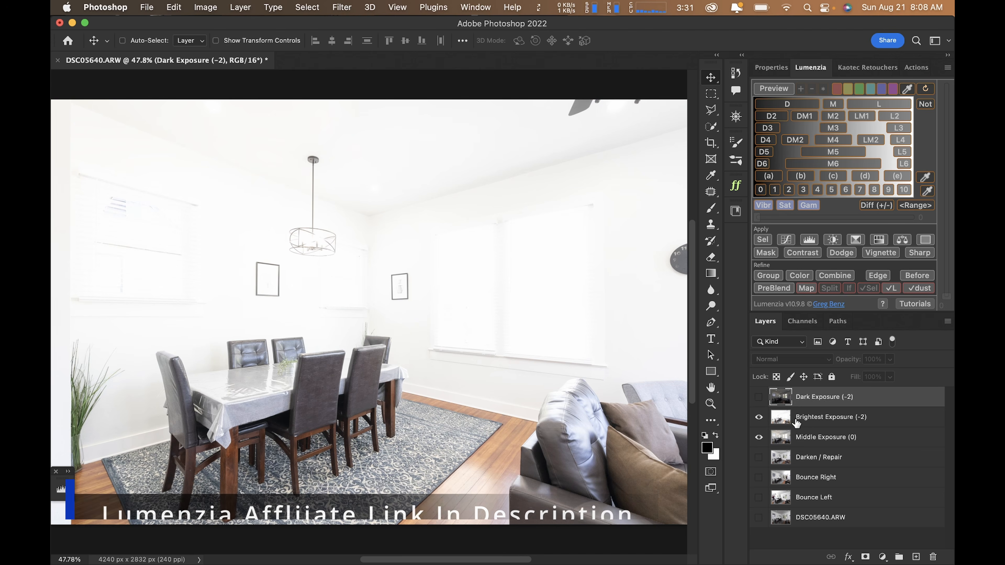
Toggle the Brightest Exposure (-2) layer off and on to compare it with Middle Exposure (0)
{"action": "left_click", "coordinate": [774, 423]}
{"action": "left_click", "coordinate": [759, 417]}
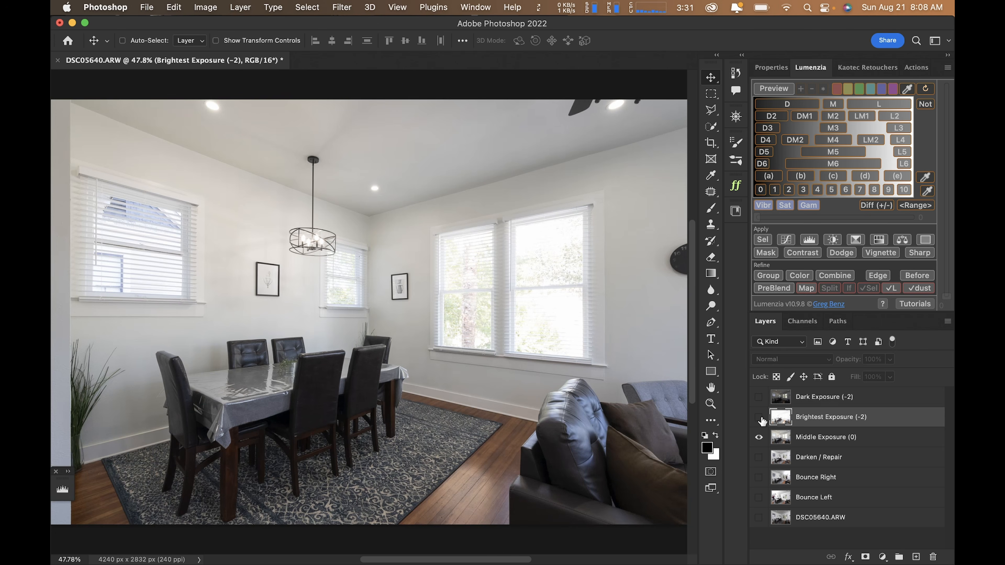
{"action": "left_click", "coordinate": [810, 438]}
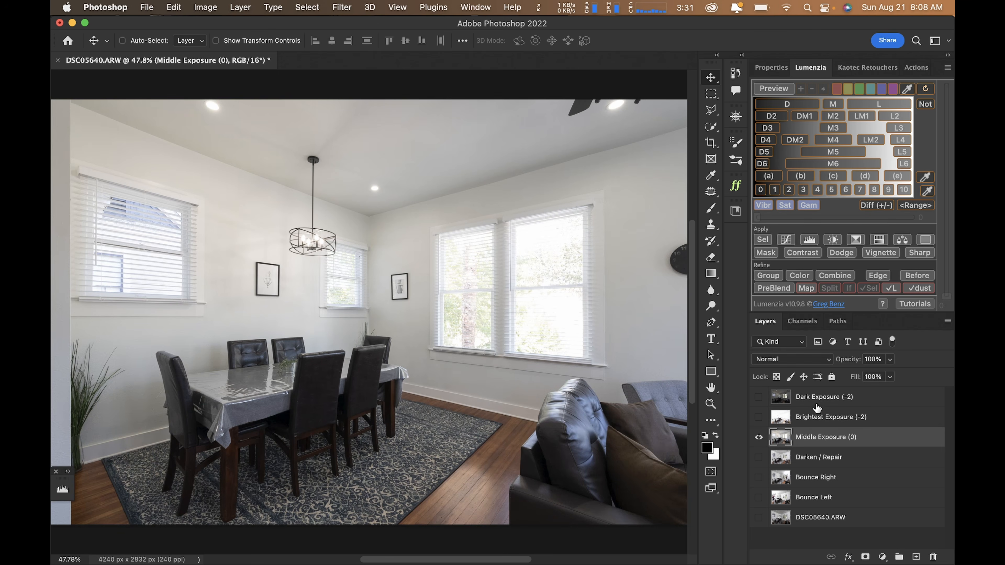
{"action": "left_click", "coordinate": [758, 417]}
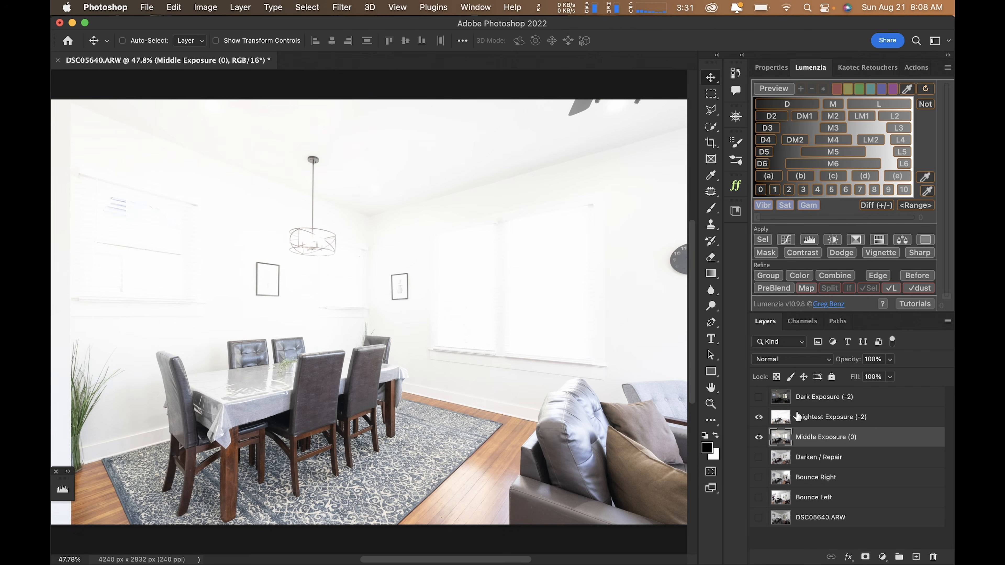
Preview the Lumenzia darks masks D, D2 and D3 on the Brightest Exposure (-2) layer
{"action": "left_click", "coordinate": [799, 420]}
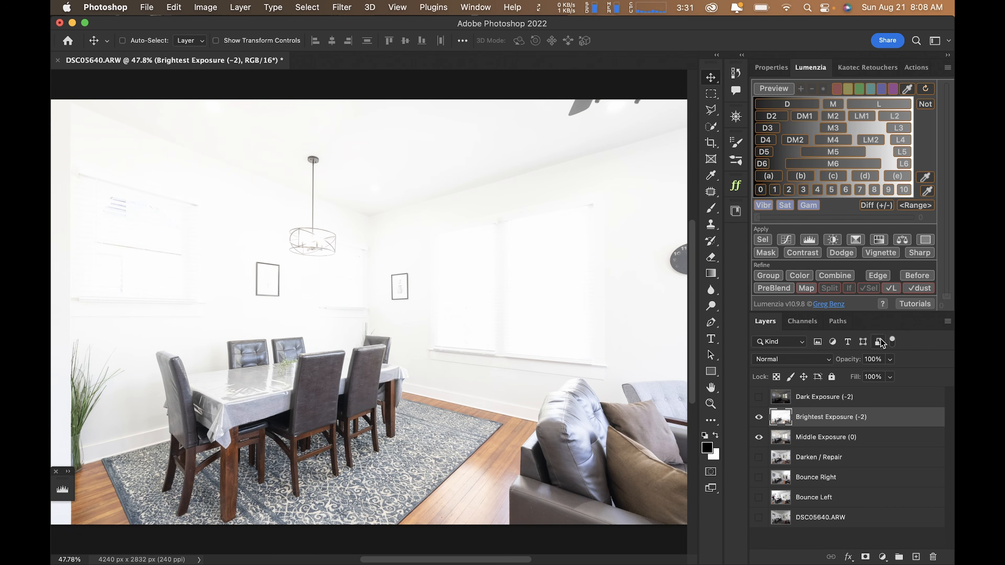
{"action": "left_click", "coordinate": [780, 118]}
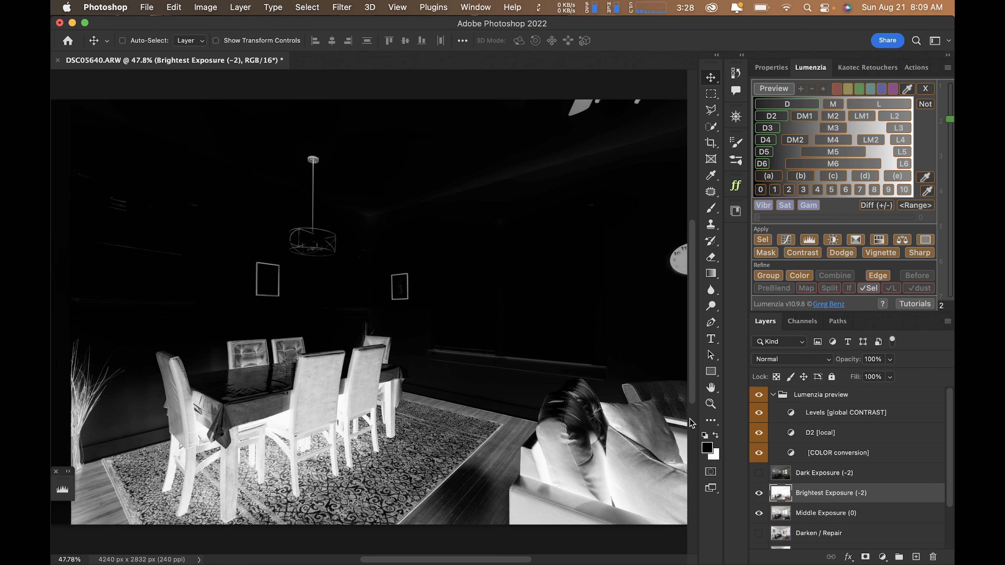
{"action": "left_click", "coordinate": [773, 106]}
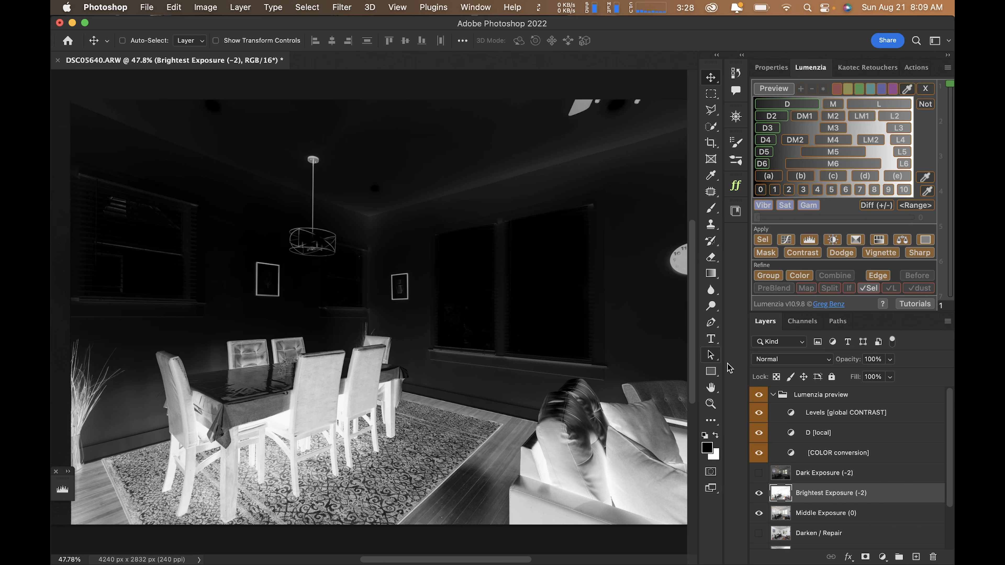
{"action": "left_click", "coordinate": [772, 117]}
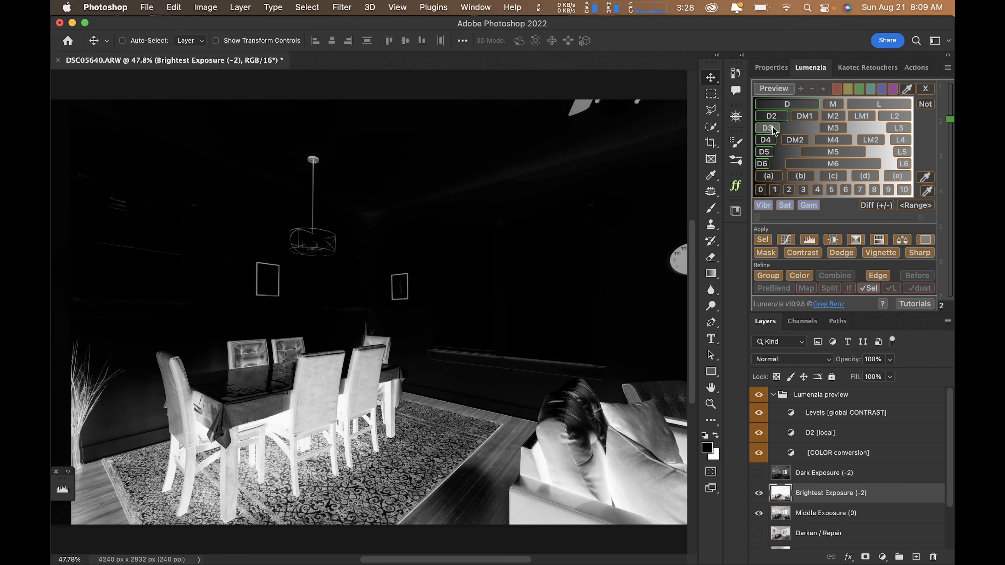
{"action": "left_click", "coordinate": [768, 128]}
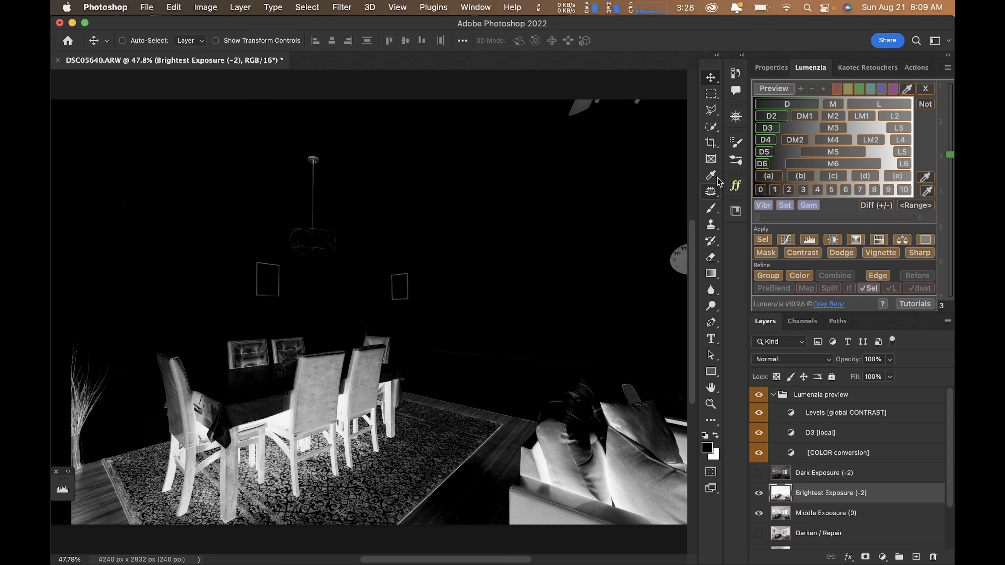
Load the D2 luminosity preview as a selection and apply it as a layer mask on Brightest Exposure (-2)
{"action": "left_click", "coordinate": [775, 117]}
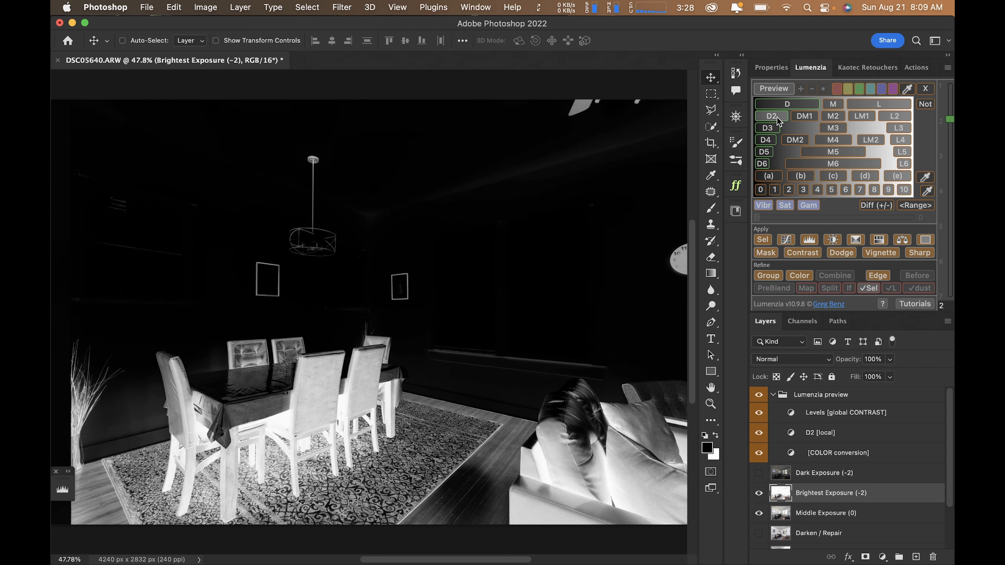
{"action": "left_click", "coordinate": [761, 240]}
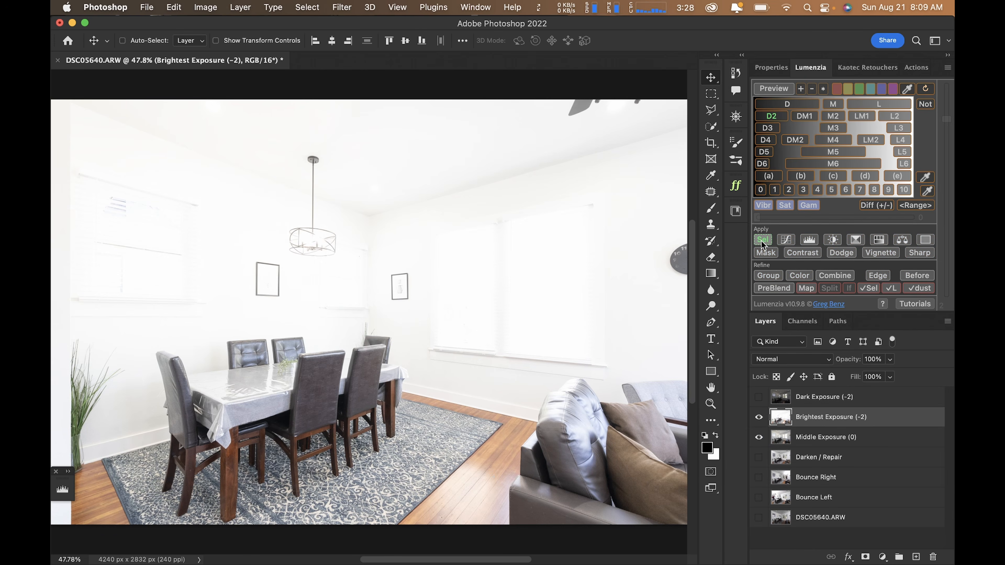
{"action": "left_click", "coordinate": [766, 252]}
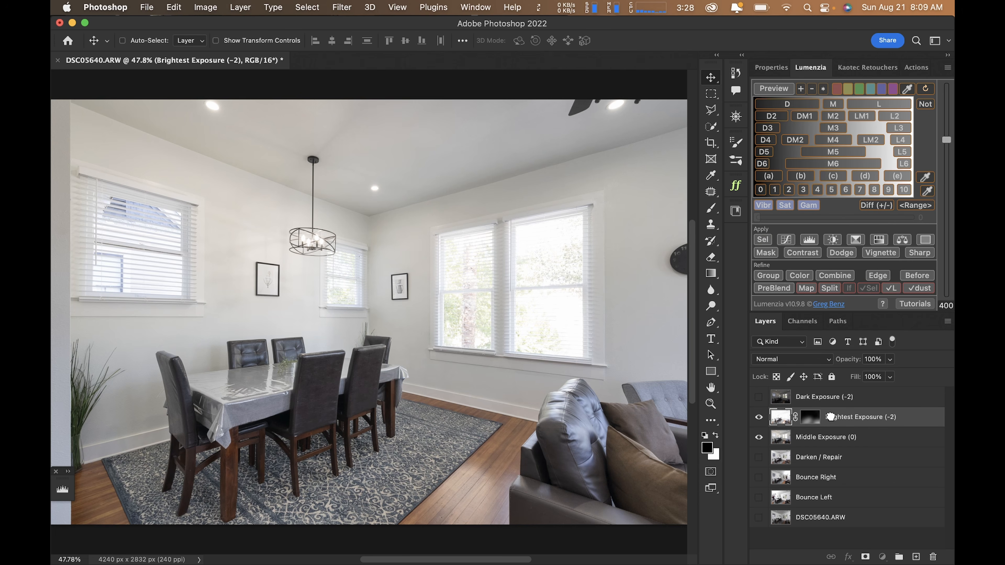
Show the properties of the Brightest Exposure (-2) layer mask and set its feather to 0 px
{"action": "left_click", "coordinate": [778, 75]}
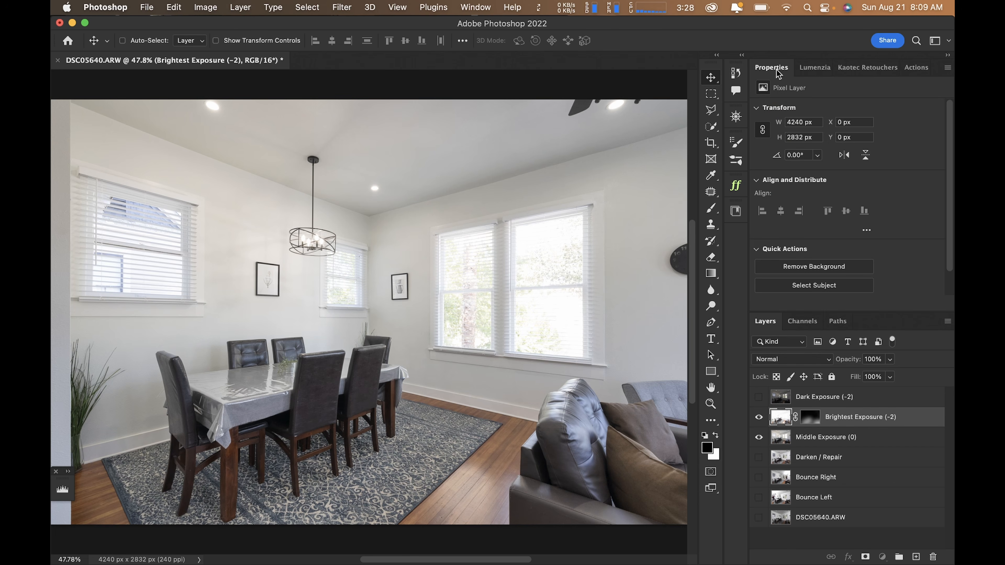
{"action": "left_click", "coordinate": [811, 419]}
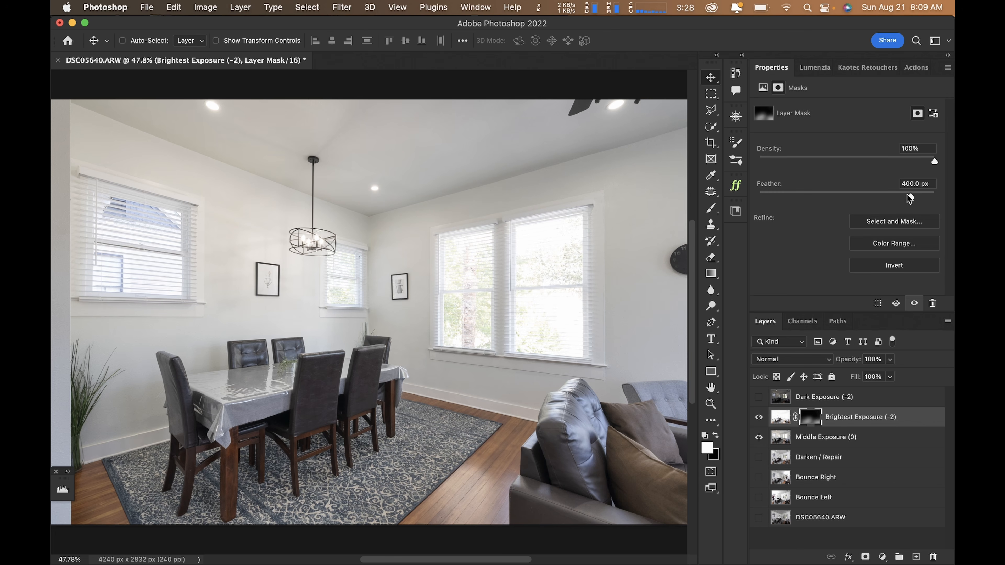
{"action": "left_click_drag", "start_coordinate": [911, 195], "coordinate": [759, 198]}
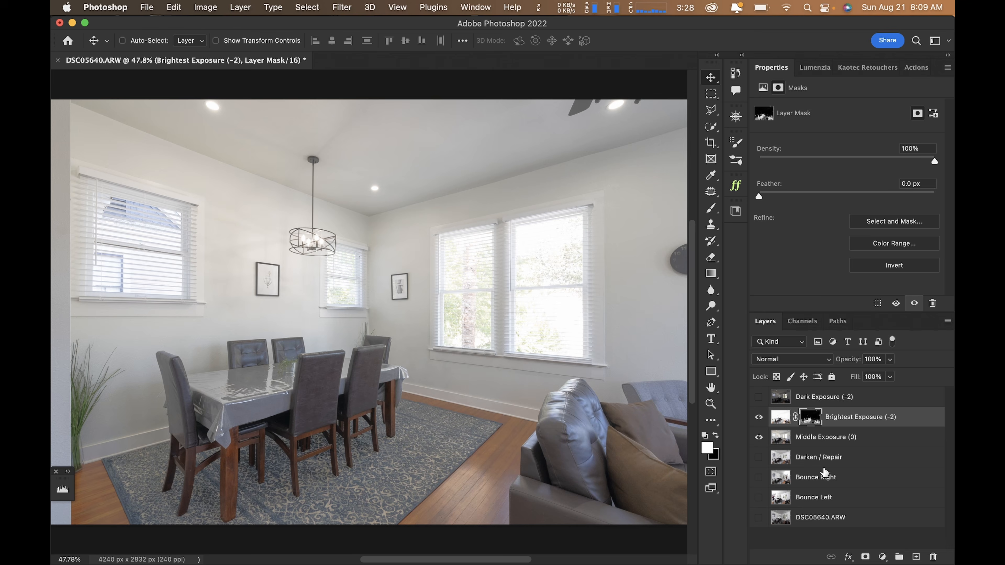
View the Brightest Exposure (-2) mask on its own, set its feather to 301.6 px and return to the image
{"action": "left_click", "coordinate": [815, 420], "text": "alt"}
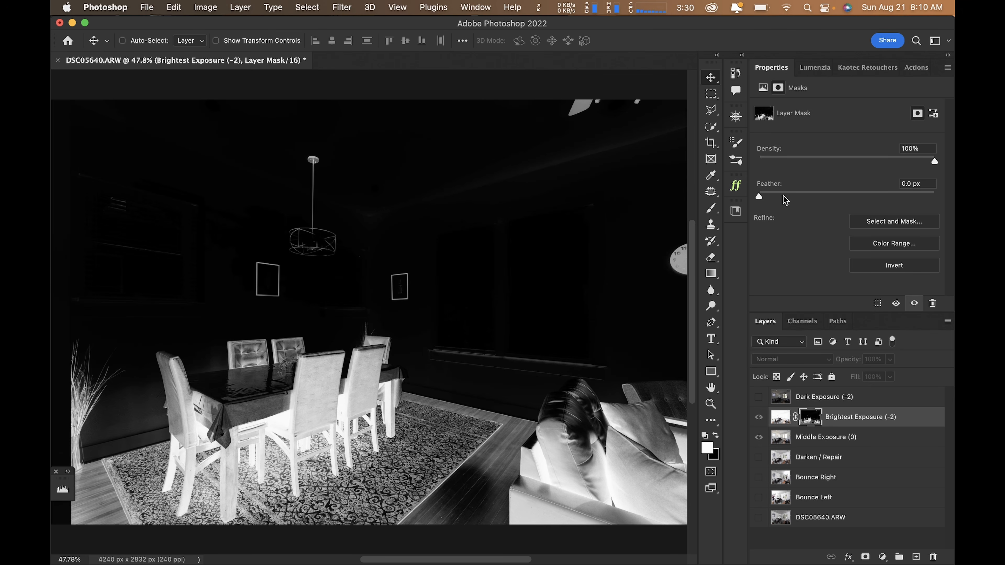
{"action": "left_click_drag", "start_coordinate": [756, 197], "coordinate": [907, 194]}
{"action": "left_click", "coordinate": [816, 418], "text": "alt"}
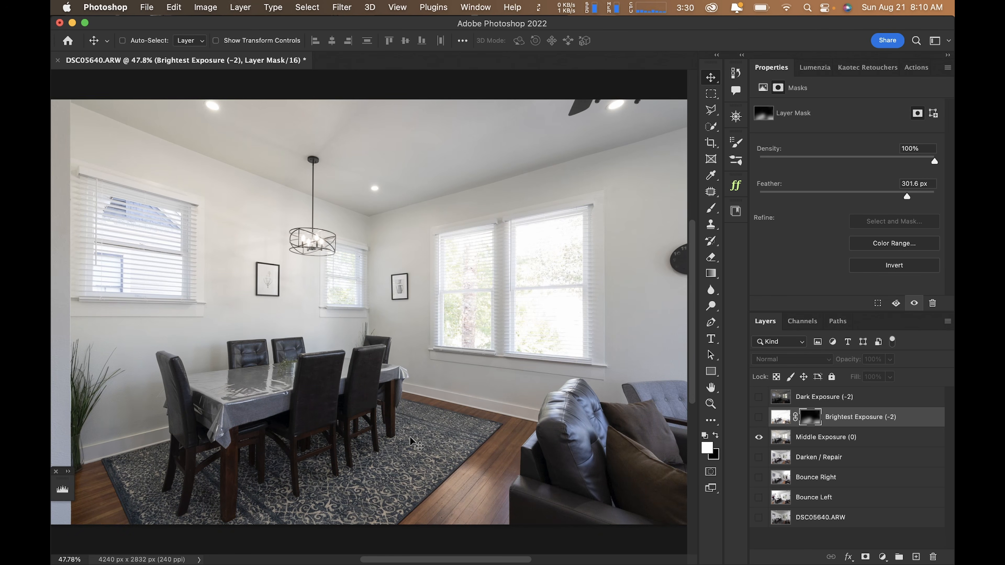
Compare the dining table and chairs with the Brightest Exposure (-2) layer shown and hidden
{"action": "left_click", "coordinate": [333, 432], "text": "super"}
{"action": "left_click", "coordinate": [333, 431], "text": "super"}
{"action": "left_click_drag", "start_coordinate": [333, 432], "coordinate": [375, 329]}
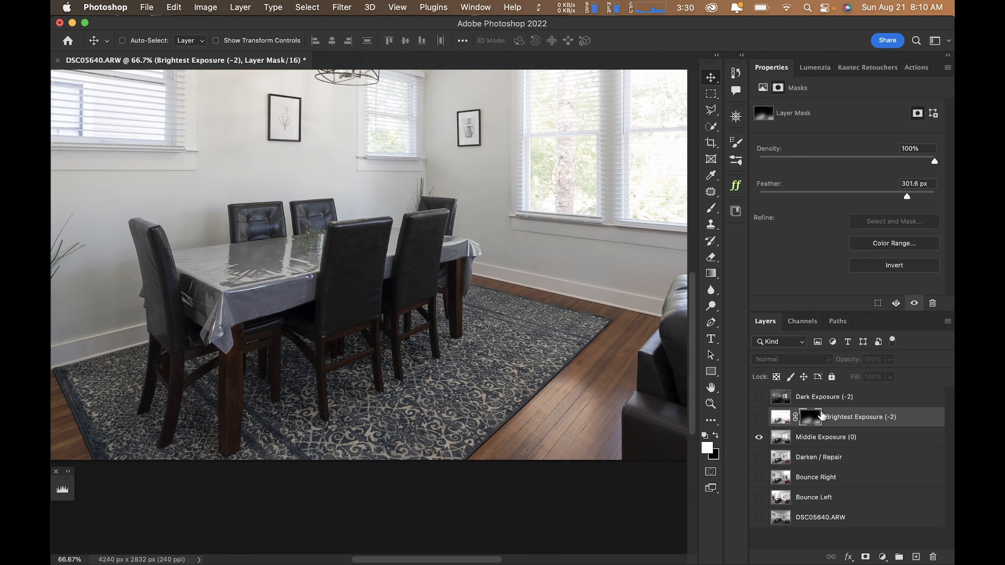
{"action": "left_click", "coordinate": [759, 418]}
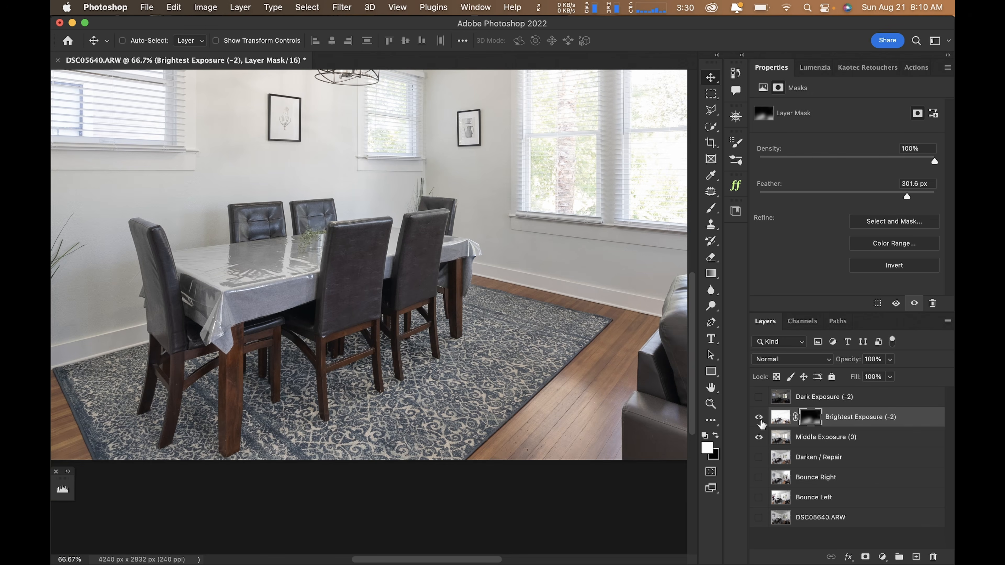
{"action": "left_click", "coordinate": [759, 418]}
{"action": "left_click", "coordinate": [759, 418]}
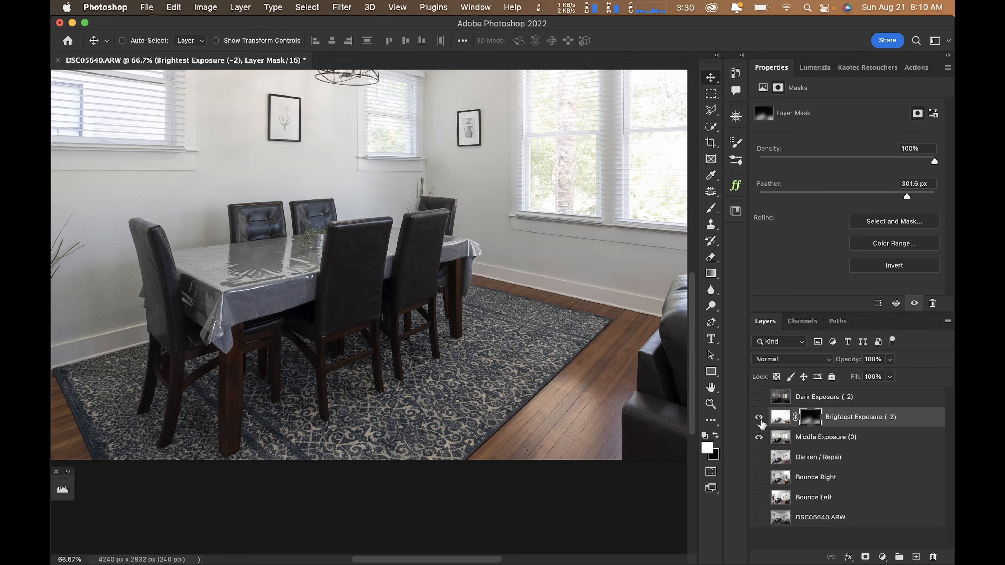
{"action": "left_click", "coordinate": [759, 417]}
Examine the shadow detail in a chair leg up close, first without and then with the Brightest Exposure (-2) layer
{"action": "left_click", "coordinate": [288, 386], "text": "super"}
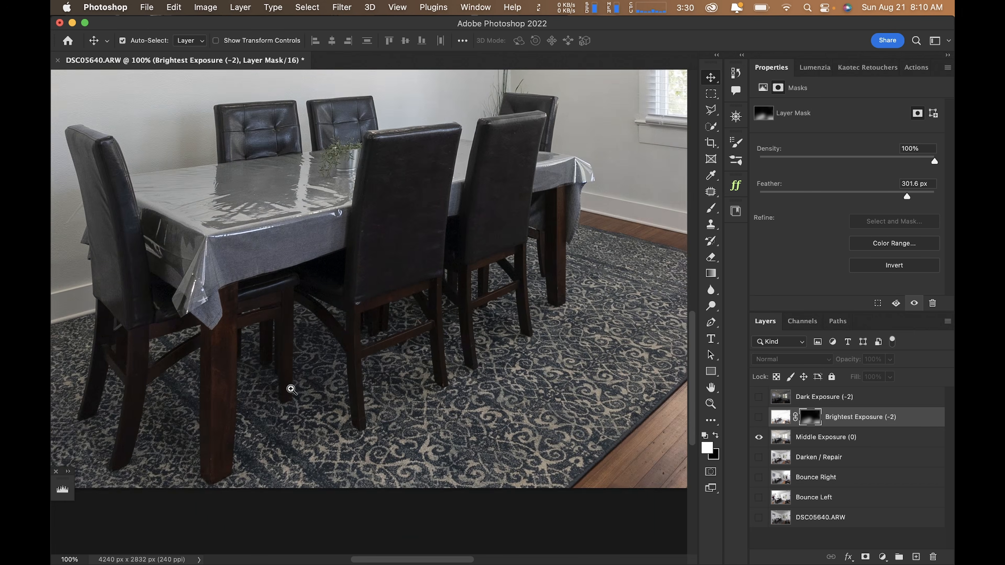
{"action": "left_click", "coordinate": [291, 389], "text": "super"}
{"action": "left_click", "coordinate": [292, 388], "text": "super"}
{"action": "left_click", "coordinate": [292, 389], "text": "super"}
{"action": "left_click", "coordinate": [291, 389], "text": "super"}
{"action": "left_click", "coordinate": [292, 388], "text": "super"}
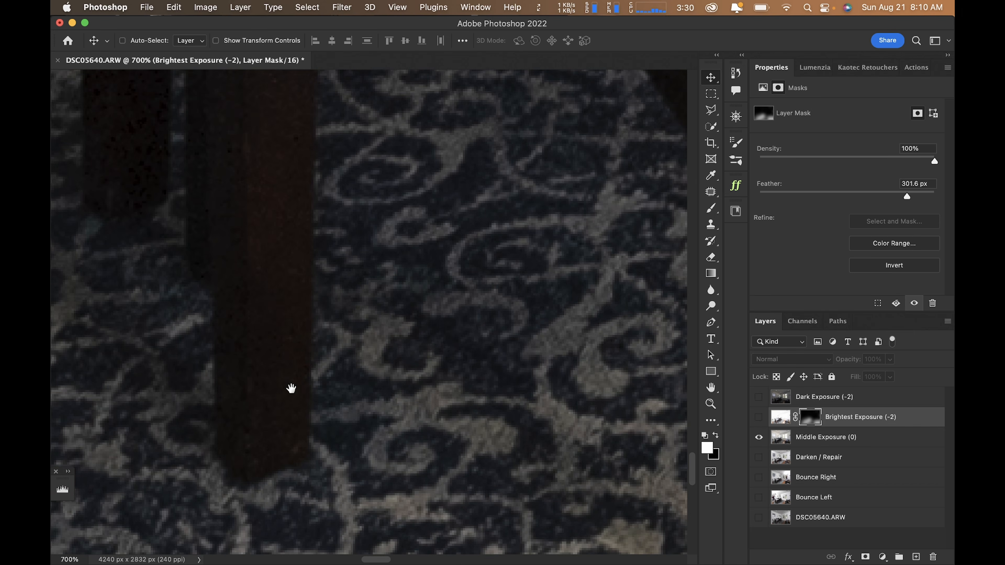
{"action": "left_click", "coordinate": [262, 389], "text": "super"}
{"action": "left_click", "coordinate": [485, 342], "text": "super"}
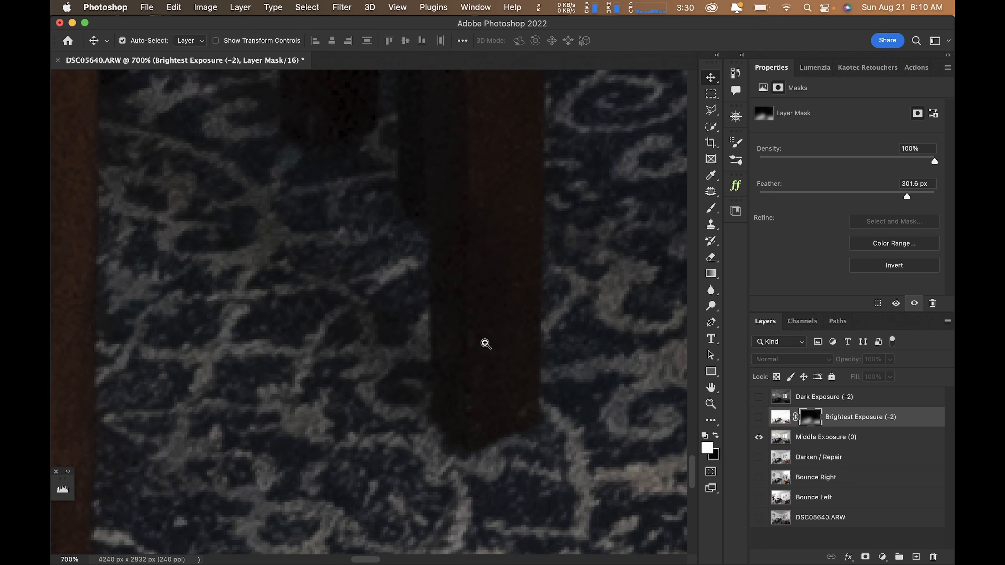
{"action": "left_click", "coordinate": [486, 342], "text": "super"}
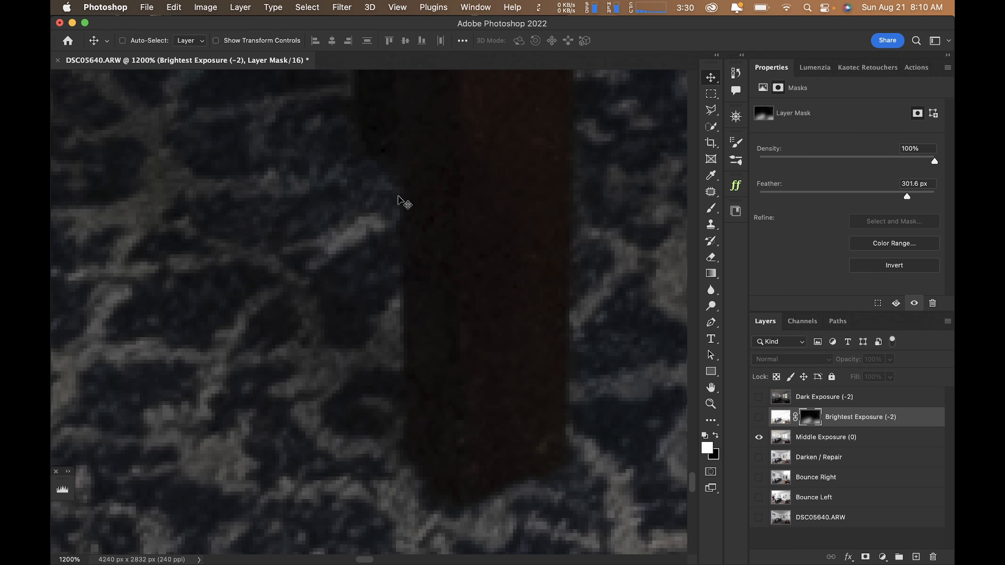
{"action": "left_click", "coordinate": [759, 417]}
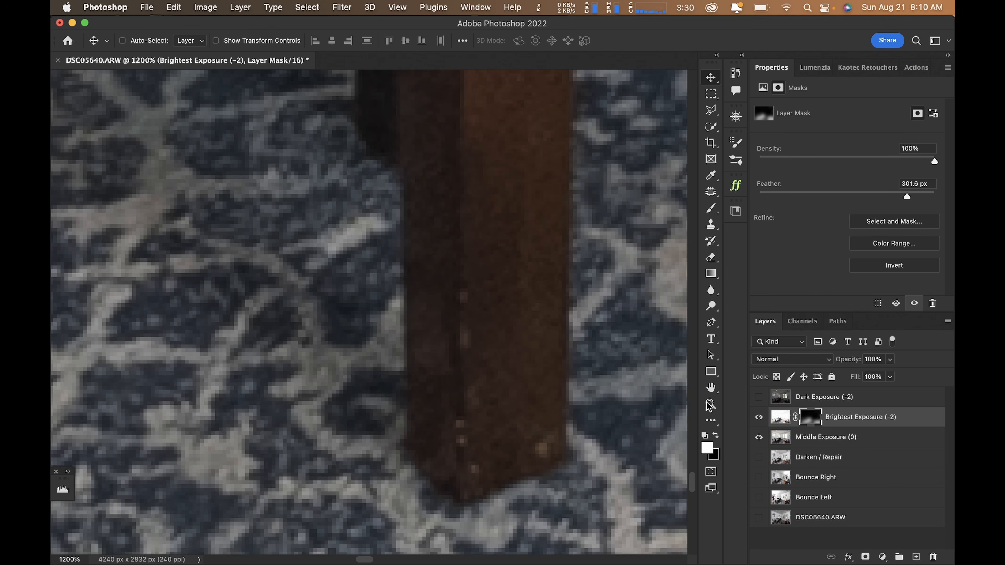
Show the Dark Exposure (-2) layer and examine the noise in the shadows around the chair legs at high magnification
{"action": "left_click", "coordinate": [528, 367], "text": "alt+super"}
{"action": "left_click", "coordinate": [528, 366], "text": "alt+super"}
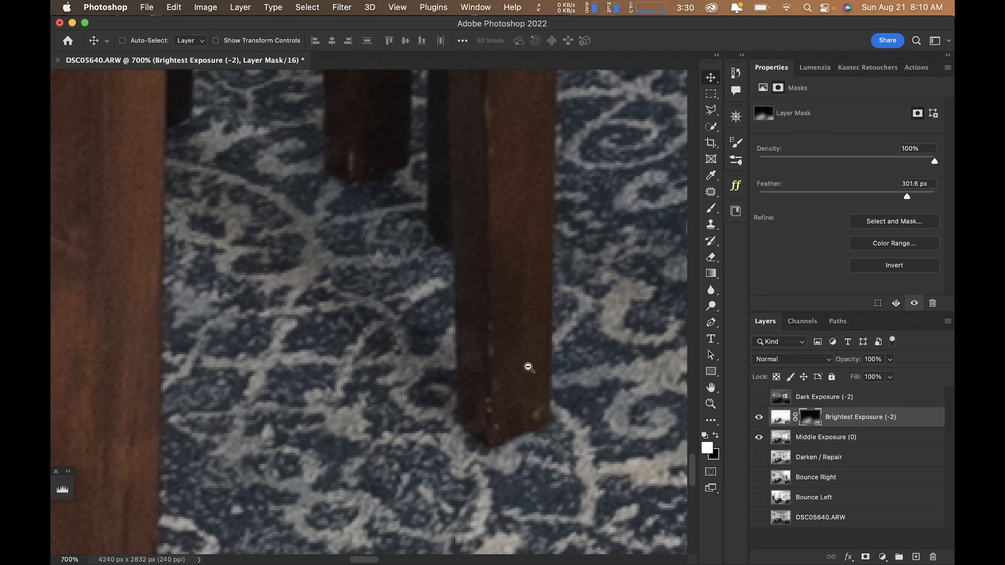
{"action": "left_click", "coordinate": [528, 367], "text": "alt+super"}
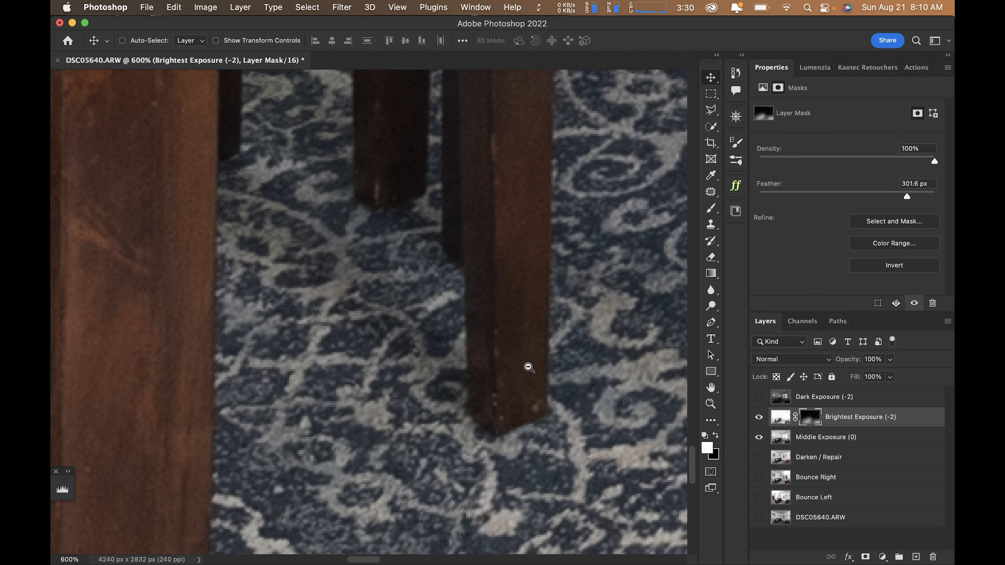
{"action": "left_click", "coordinate": [759, 397]}
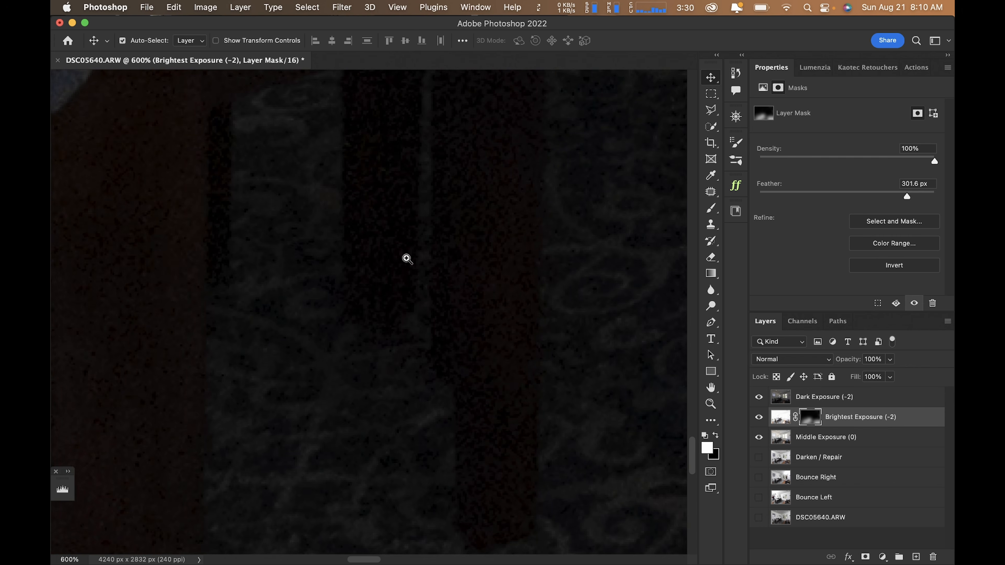
{"action": "left_click", "coordinate": [406, 176], "text": "super"}
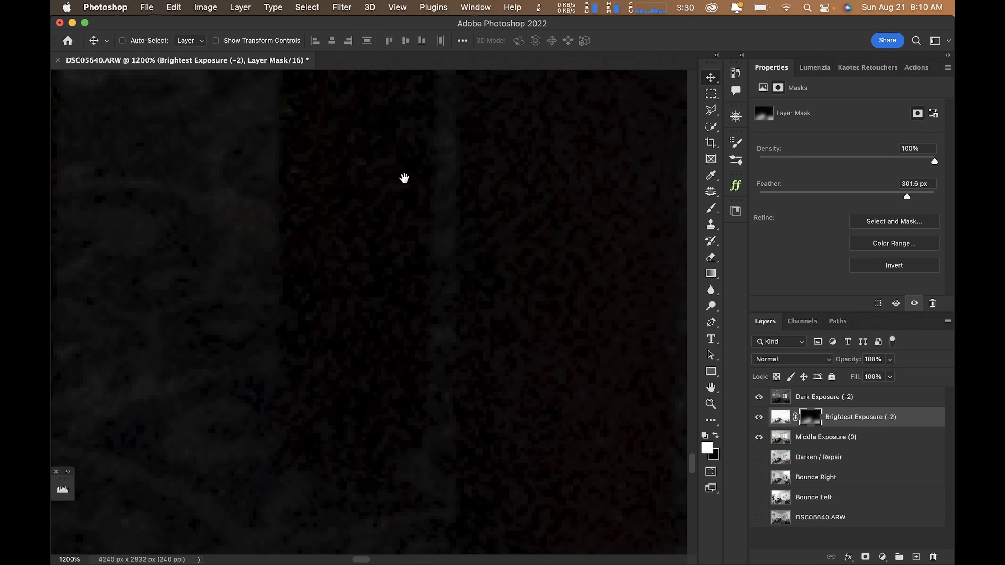
{"action": "left_click_drag", "start_coordinate": [404, 176], "coordinate": [436, 245]}
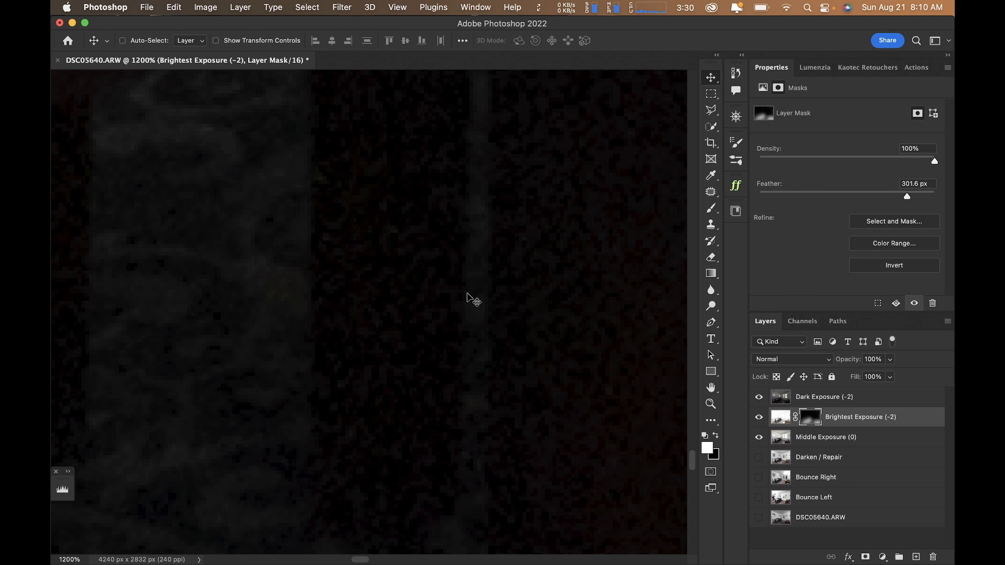
{"action": "left_click_drag", "start_coordinate": [421, 274], "coordinate": [379, 335]}
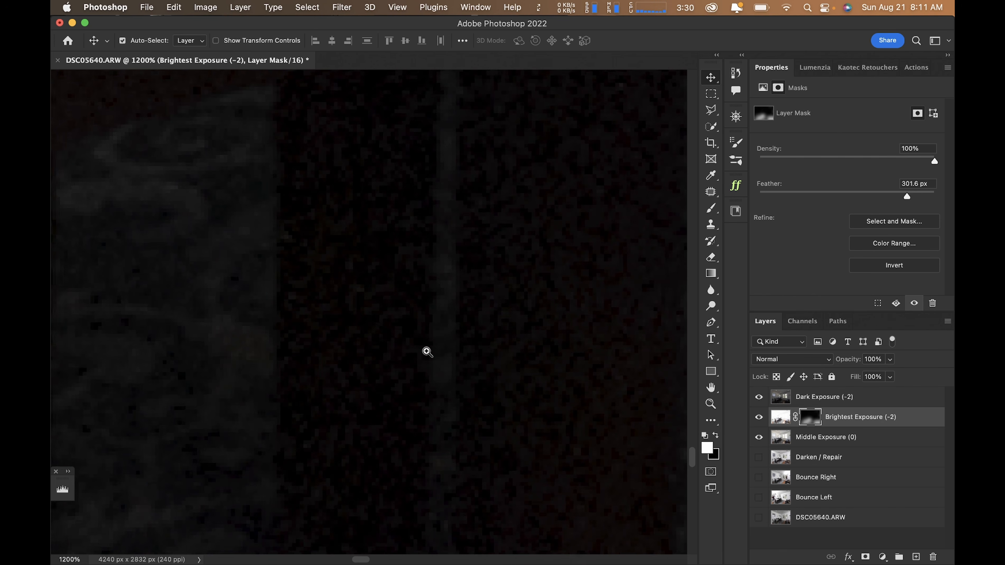
{"action": "scroll", "coordinate": [426, 350], "scroll_direction": "up", "scroll_amount": 3}
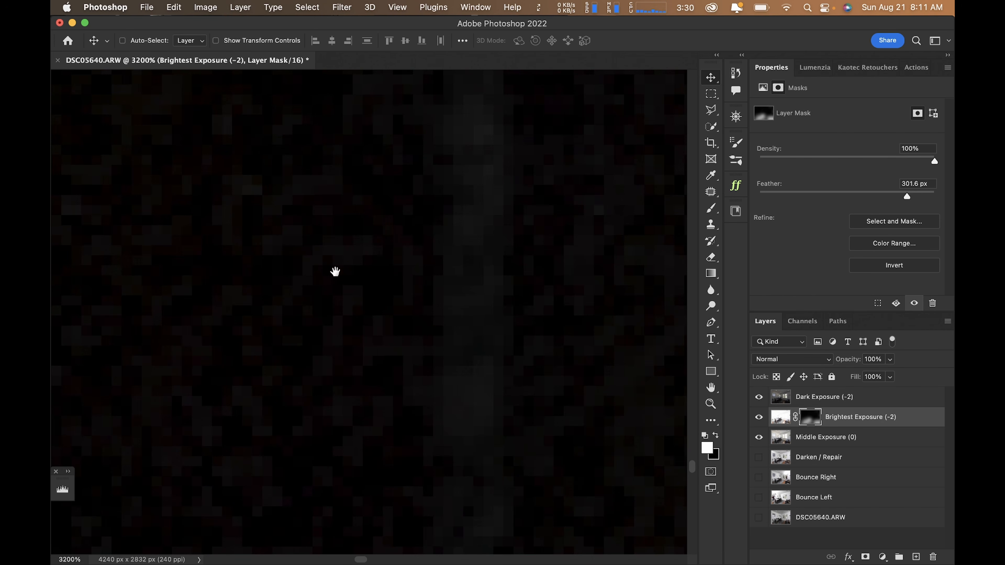
{"action": "scroll", "coordinate": [337, 273], "scroll_direction": "down", "scroll_amount": 5}
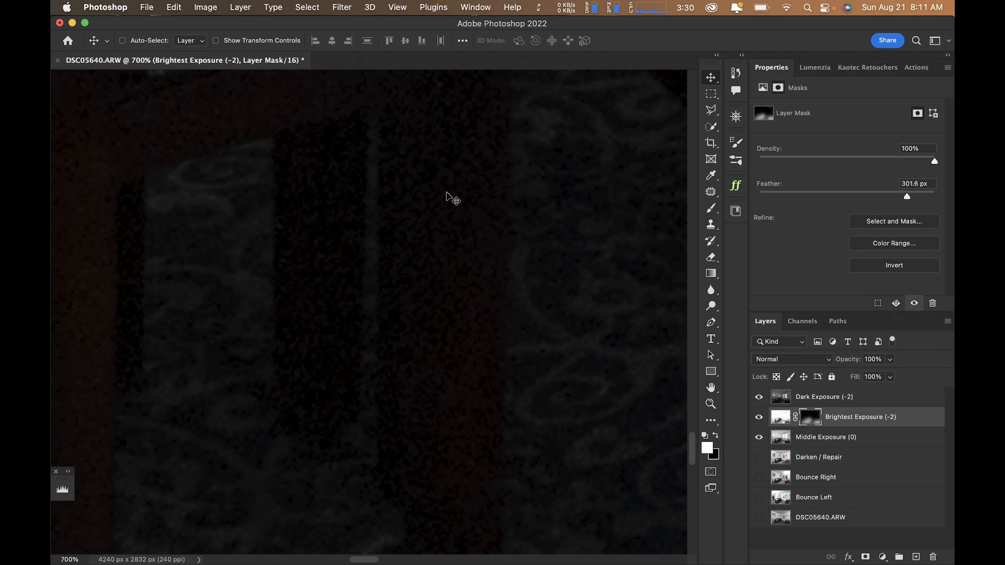
{"action": "scroll", "coordinate": [447, 259], "scroll_direction": "down", "scroll_amount": 1}
{"action": "scroll", "coordinate": [410, 249], "scroll_direction": "down", "scroll_amount": 3}
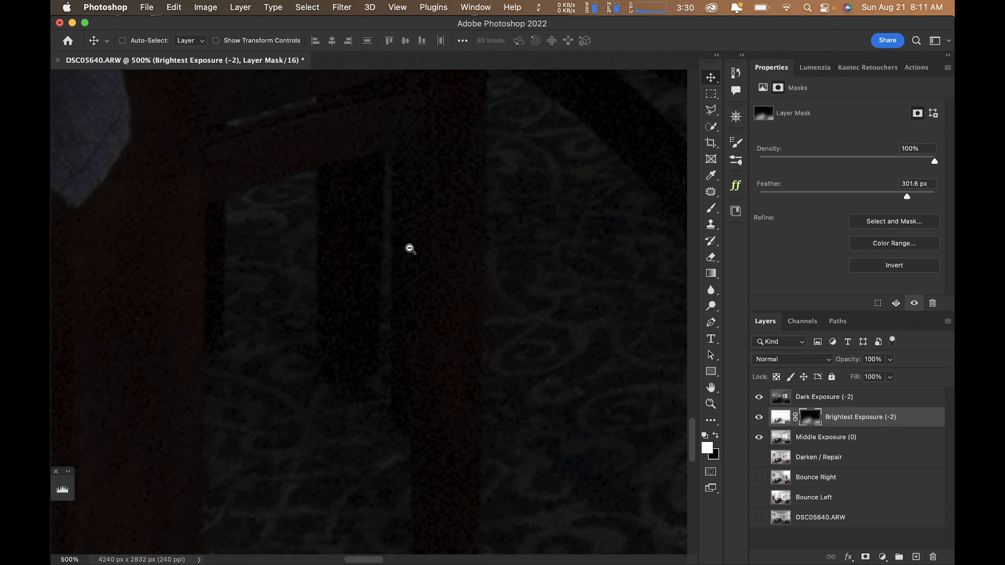
{"action": "scroll", "coordinate": [410, 248], "scroll_direction": "down", "scroll_amount": 4}
{"action": "left_click_drag", "start_coordinate": [495, 212], "coordinate": [412, 372]}
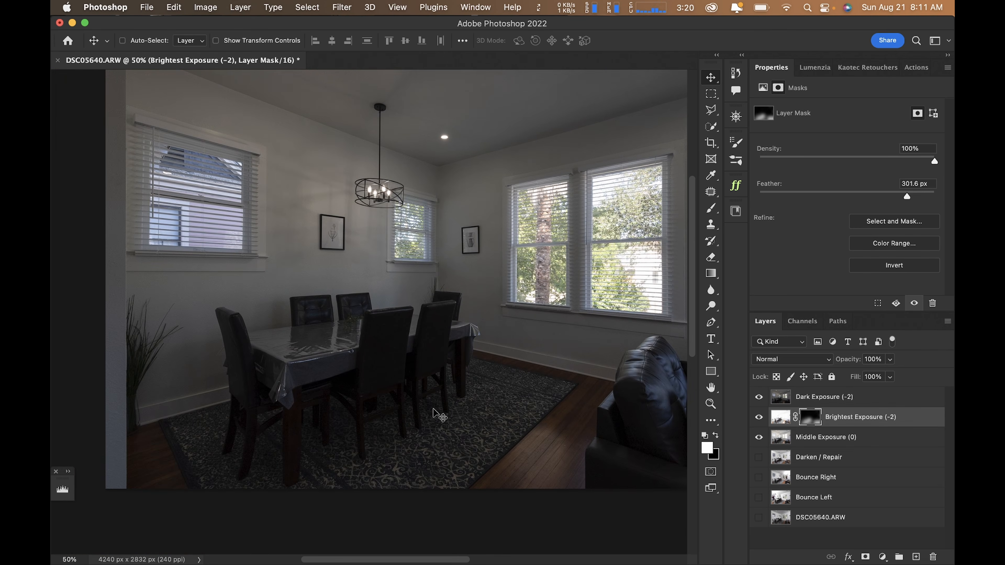
Hide the Dark Exposure (-2) layer, check the chairs and rug up close, and fit the whole image in view
{"action": "left_click", "coordinate": [758, 397]}
{"action": "scroll", "coordinate": [367, 420], "scroll_direction": "up", "scroll_amount": 3}
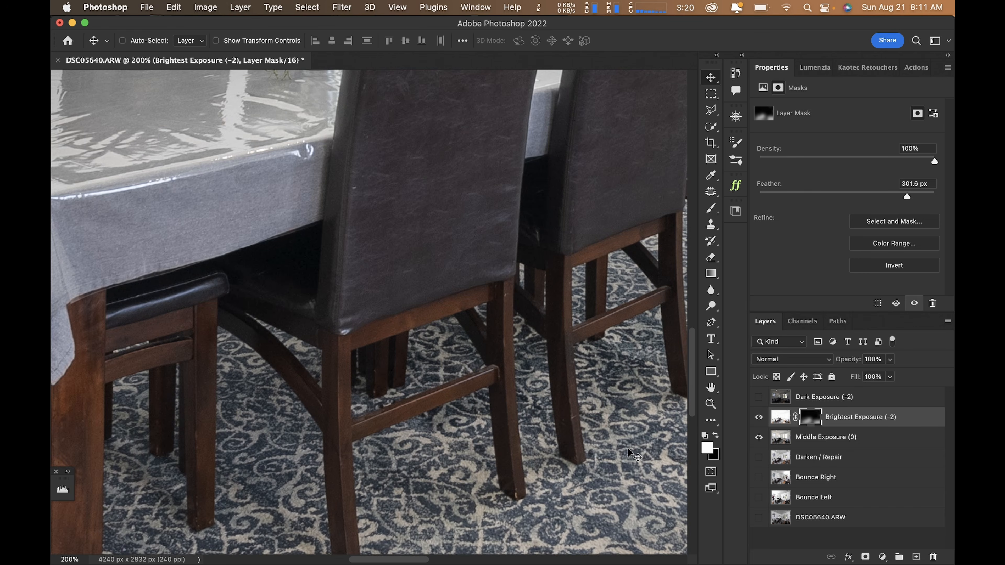
{"action": "key", "text": "super+0"}
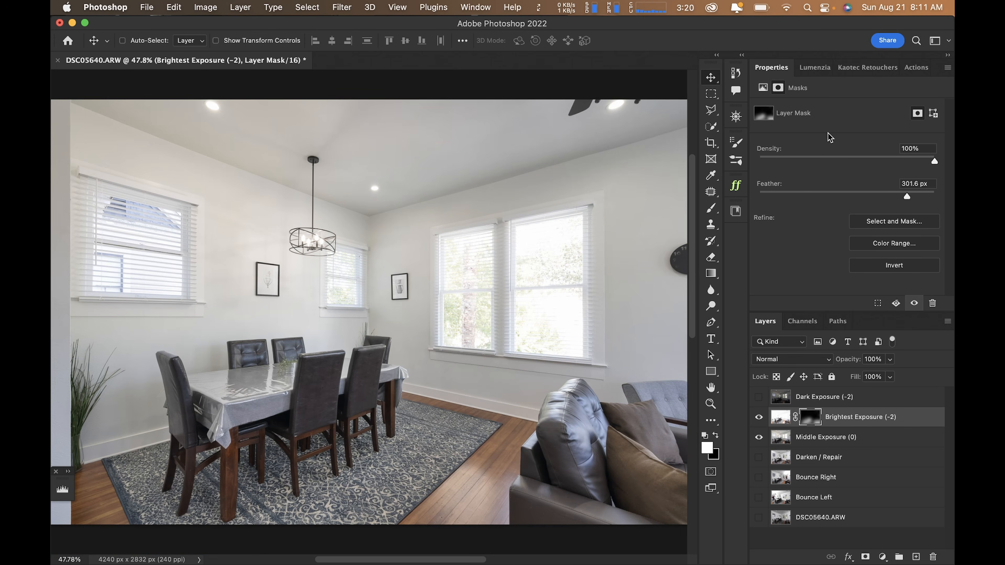
Try the Brightest Exposure (-2) mask at a feather of 0 in Lumenzia, then set the feather to 280
{"action": "left_click", "coordinate": [817, 69]}
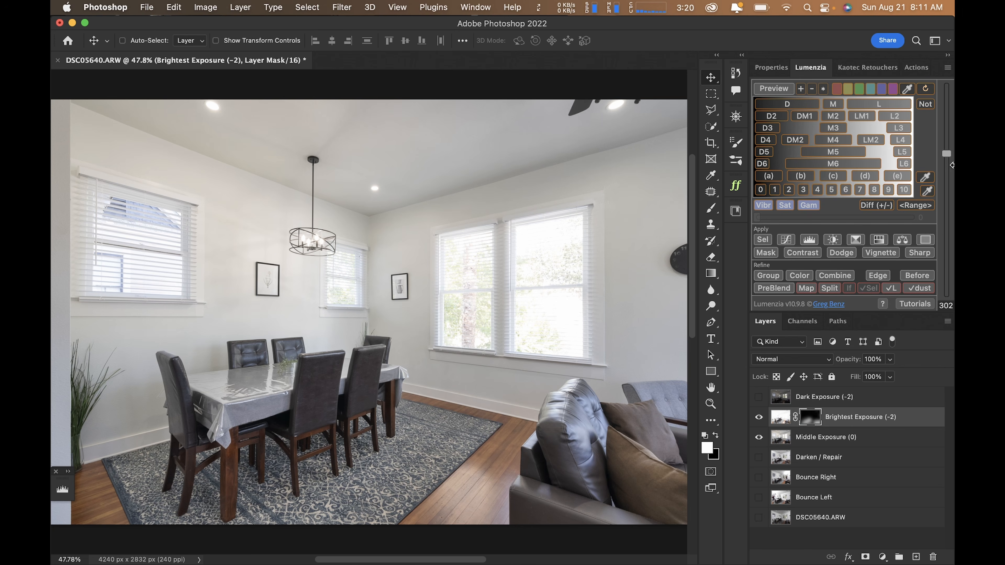
{"action": "left_click_drag", "start_coordinate": [949, 154], "coordinate": [951, 288]}
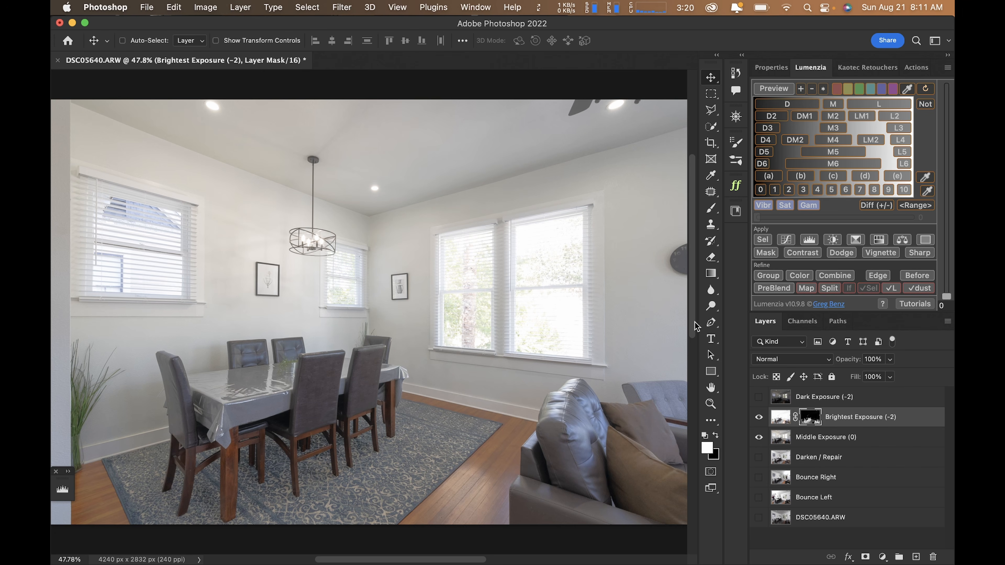
{"action": "left_click", "coordinate": [948, 163]}
{"action": "left_click_drag", "start_coordinate": [948, 163], "coordinate": [948, 159]}
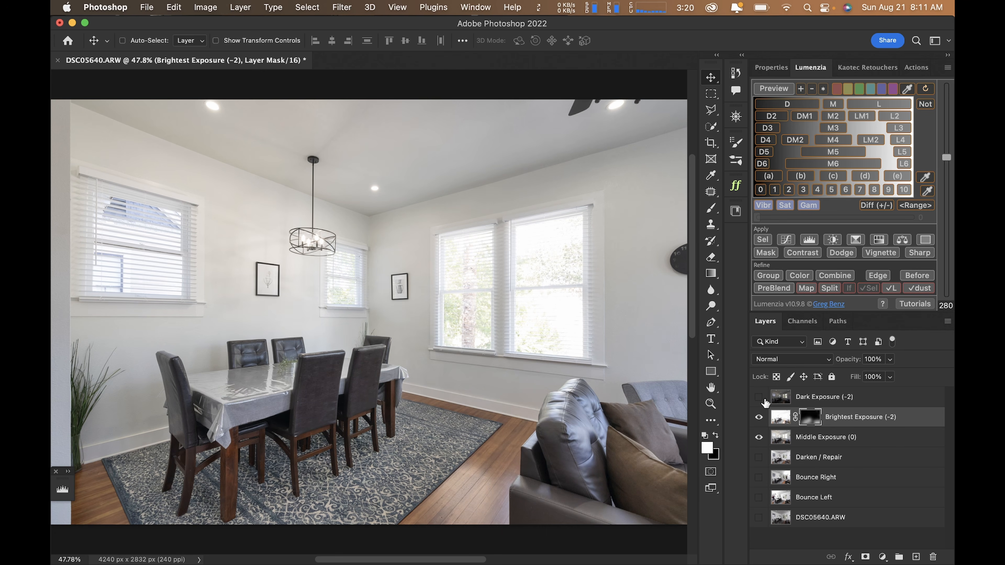
Show and select the Dark Exposure (-2) layer and compare the recessed ceiling light with the layer on and off
{"action": "left_click", "coordinate": [759, 397]}
{"action": "left_click", "coordinate": [809, 400]}
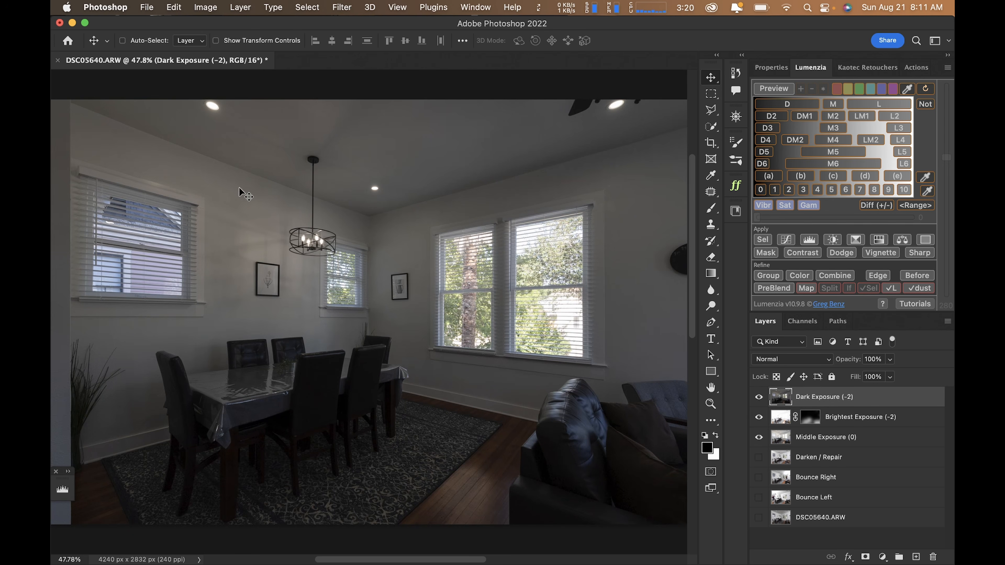
{"action": "key", "text": "super+space"}
{"action": "left_click_drag", "start_coordinate": [184, 107], "coordinate": [279, 206]}
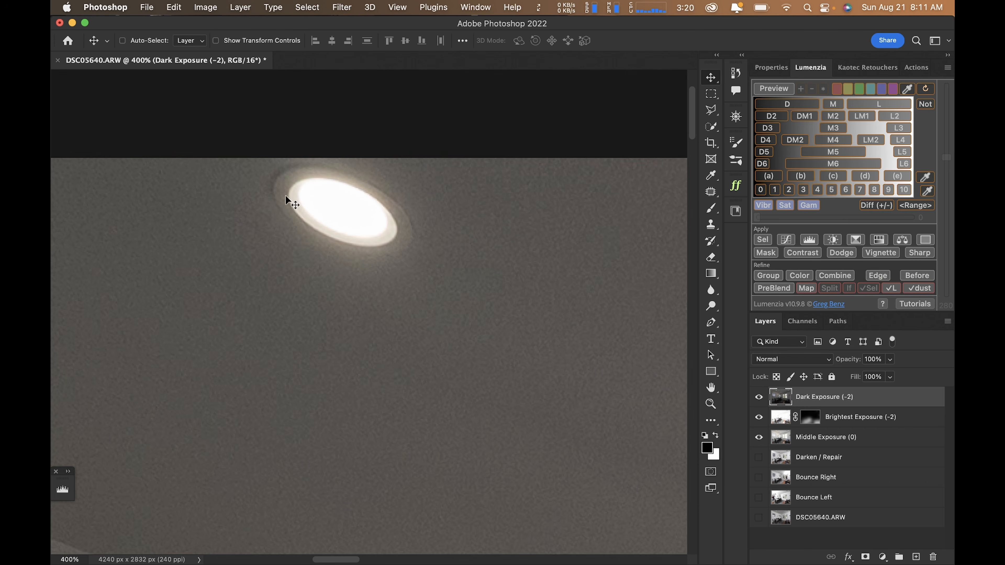
{"action": "left_click", "coordinate": [758, 398]}
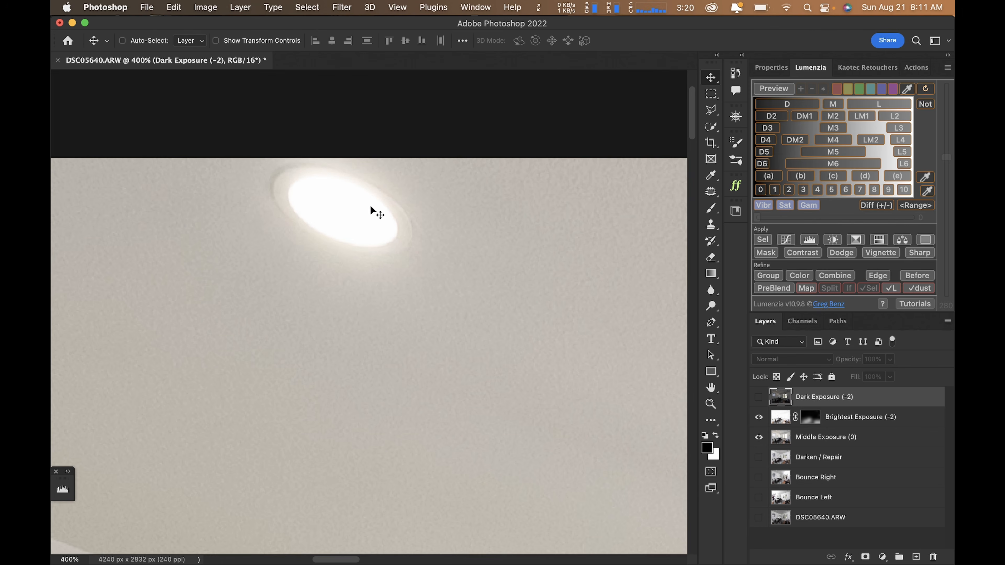
{"action": "left_click", "coordinate": [760, 398]}
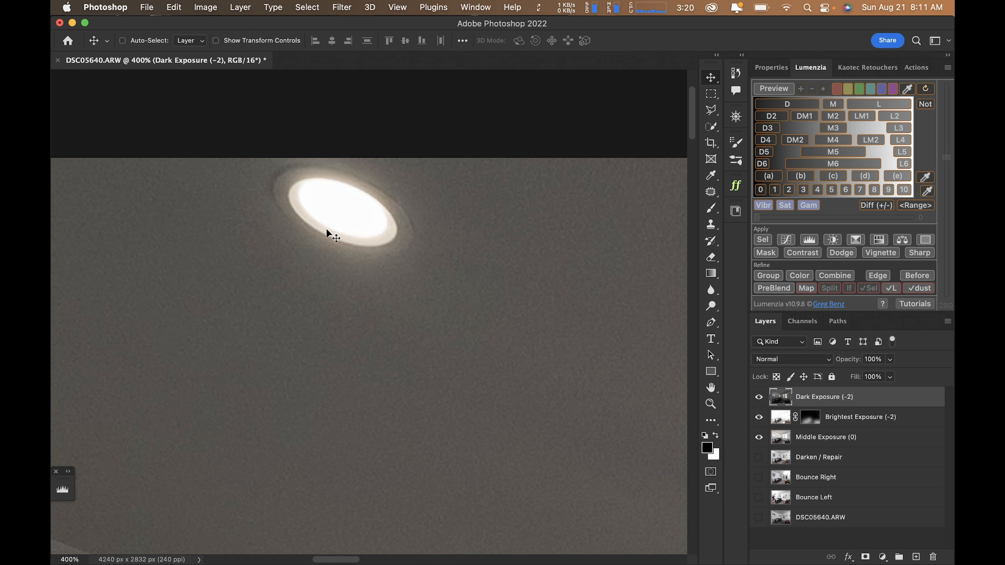
Examine the double window and its outdoor view up close with the Dark Exposure (-2) layer shown and hidden
{"action": "key", "text": "super+0"}
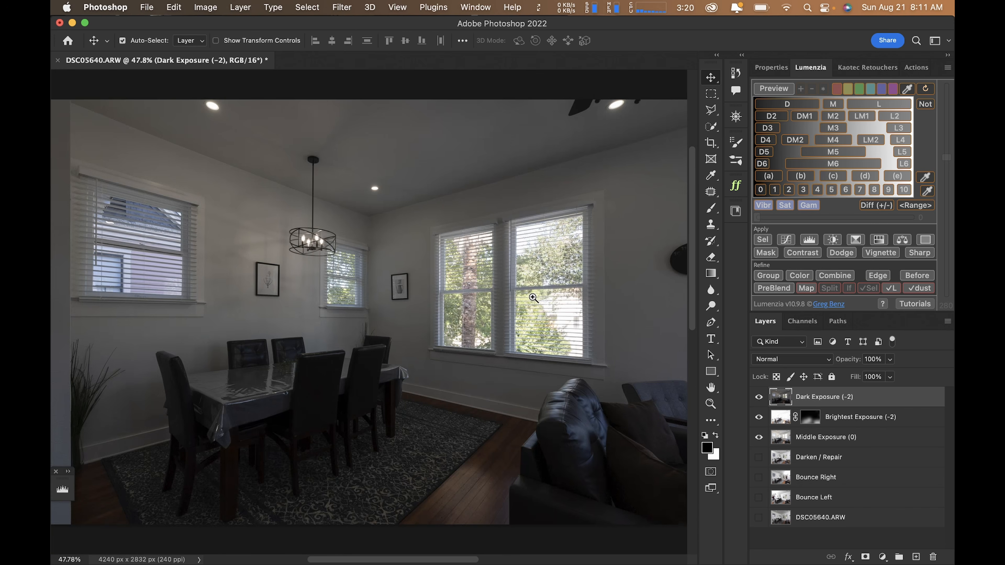
{"action": "left_click", "coordinate": [588, 278], "text": "super"}
{"action": "left_click", "coordinate": [537, 285], "text": "super"}
{"action": "left_click", "coordinate": [538, 284], "text": "super"}
{"action": "left_click", "coordinate": [541, 285], "text": "super"}
{"action": "left_click_drag", "start_coordinate": [564, 295], "coordinate": [419, 275]}
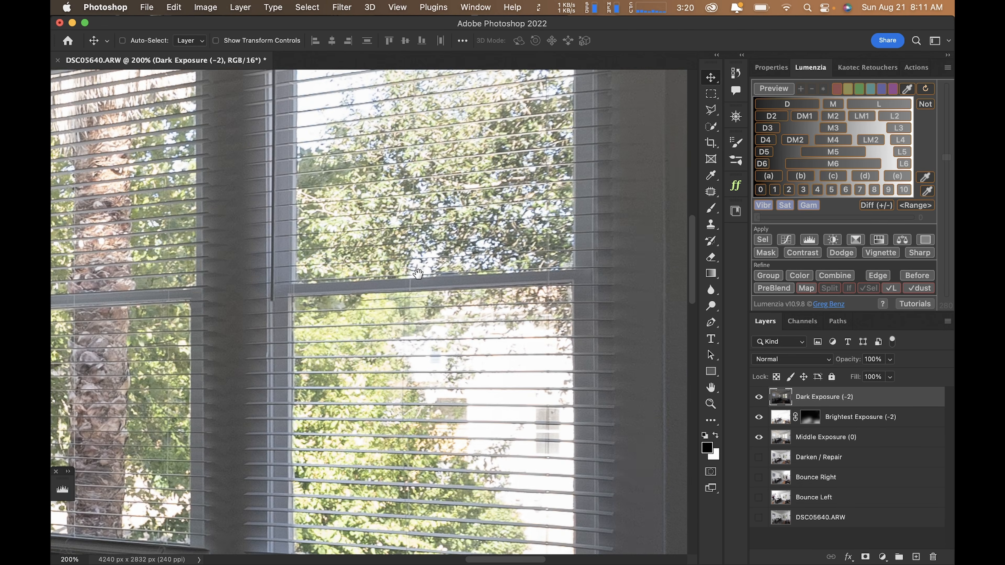
{"action": "left_click", "coordinate": [419, 275], "text": "alt"}
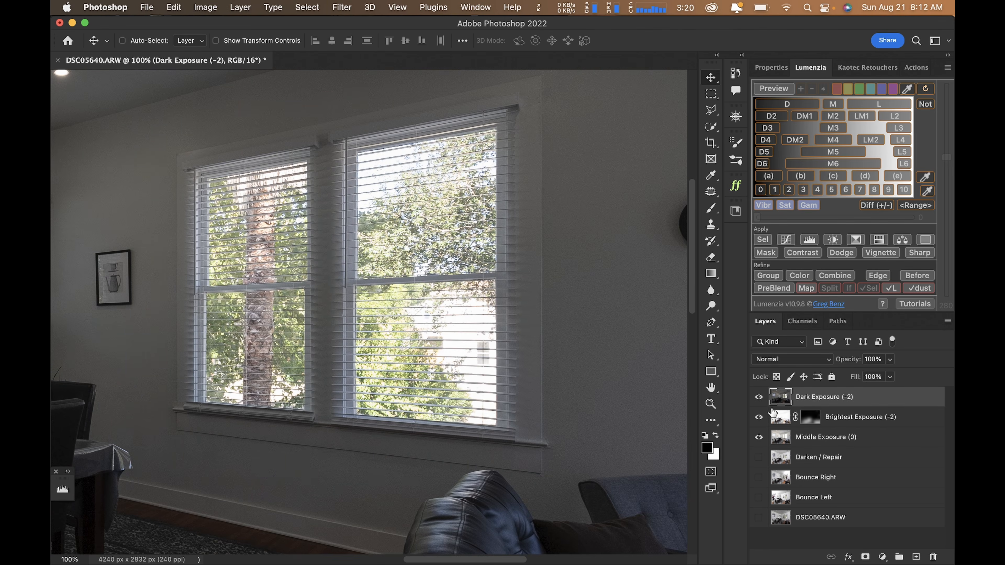
{"action": "left_click", "coordinate": [759, 398]}
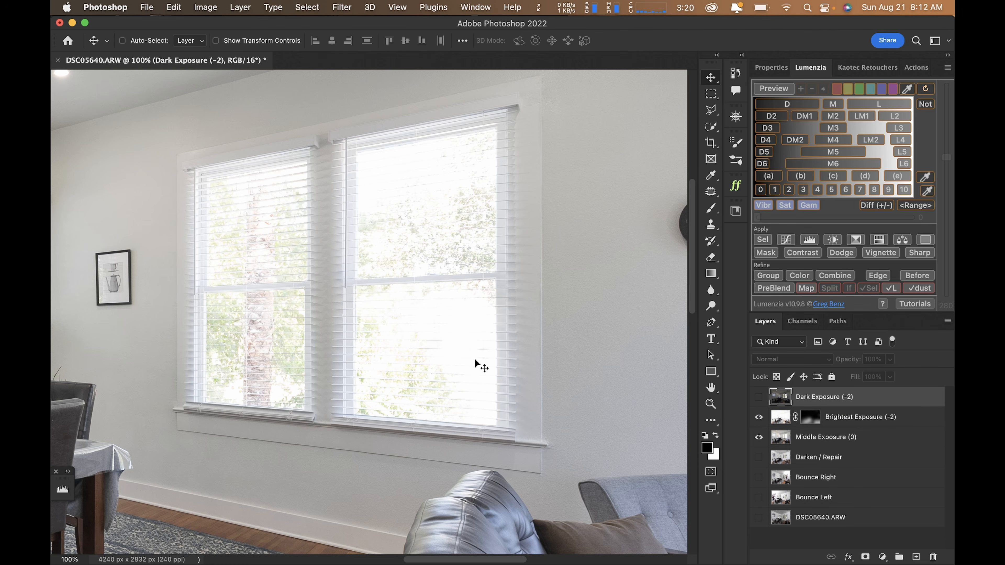
Inspect the smaller windows and the chandelier bulbs, showing the Dark Exposure (-2) layer again to compare the highlights
{"action": "key", "text": "super+0"}
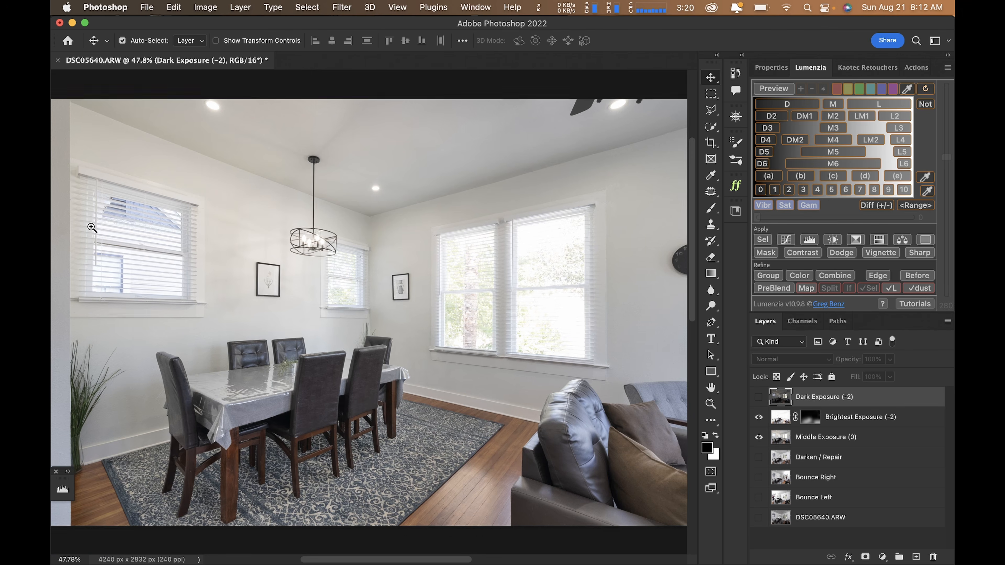
{"action": "left_click", "coordinate": [92, 228]}
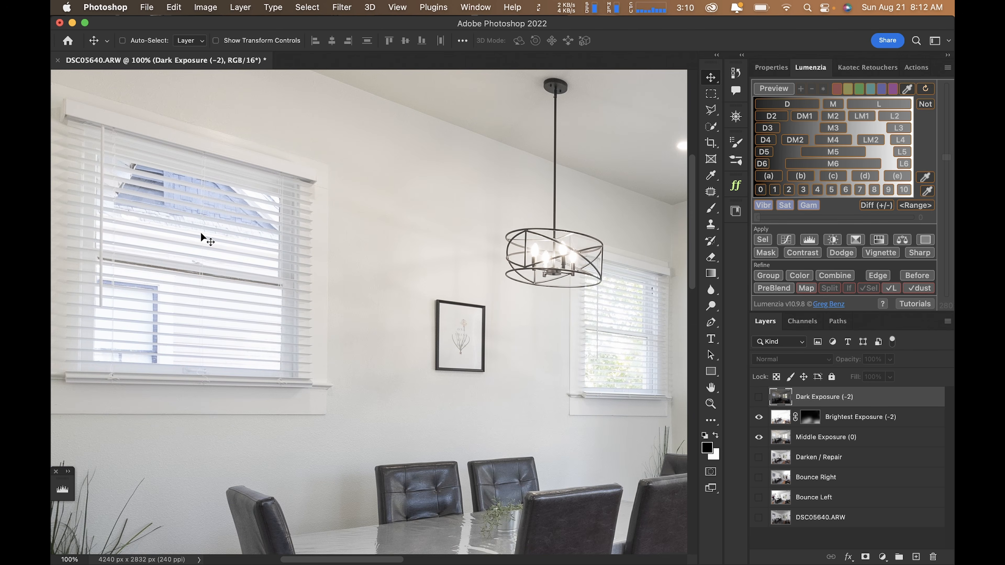
{"action": "left_click", "coordinate": [589, 250]}
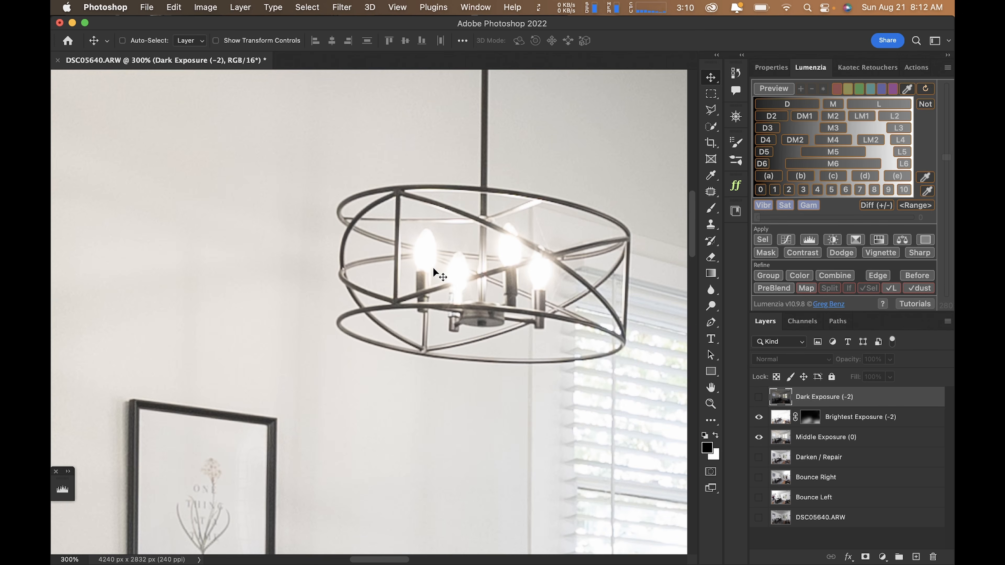
{"action": "left_click", "coordinate": [759, 397]}
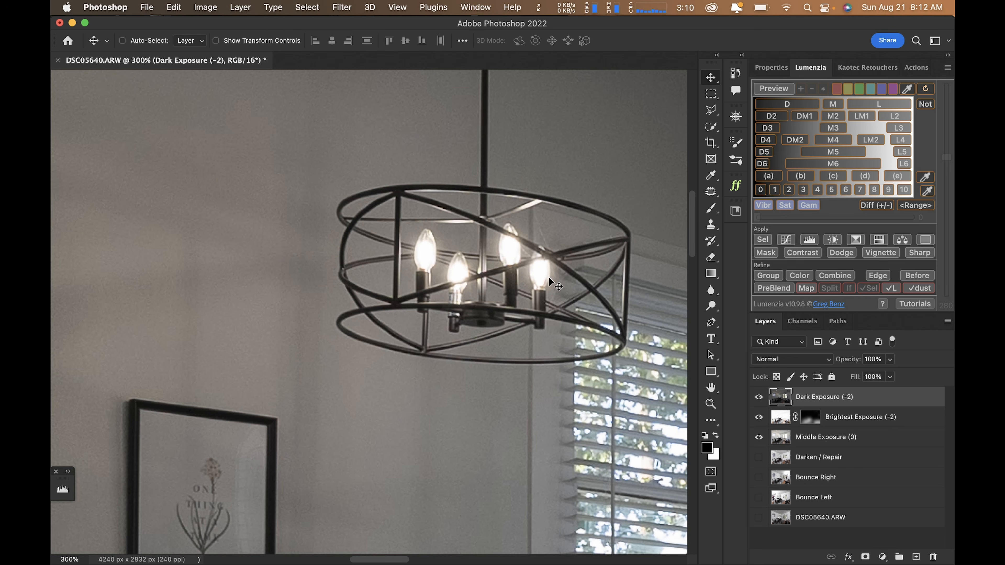
Preview Lumenzia's L2, L and L3 luminosity masks for the Dark Exposure (-2) layer to compare their coverage
{"action": "key", "text": "super+0"}
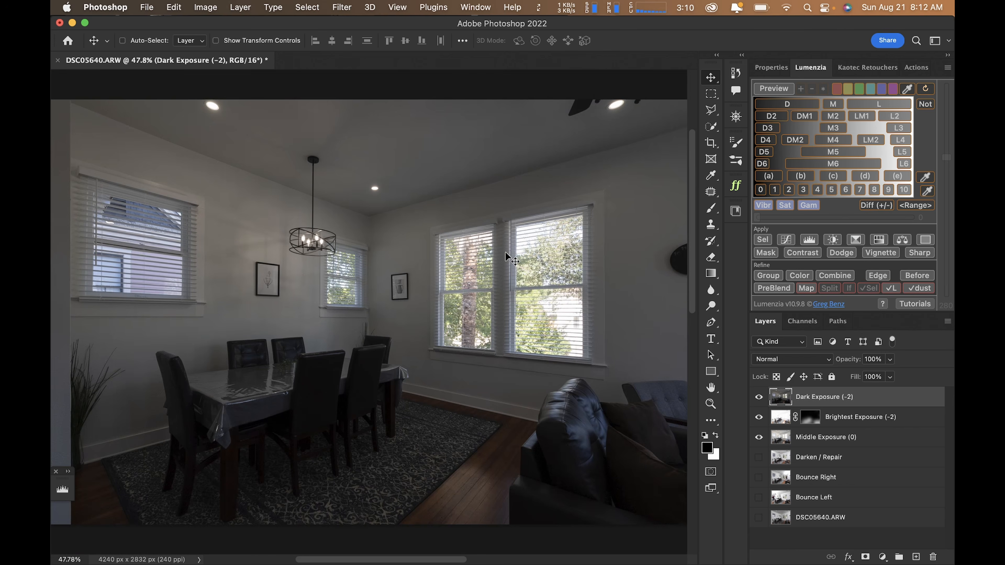
{"action": "left_click", "coordinate": [895, 115]}
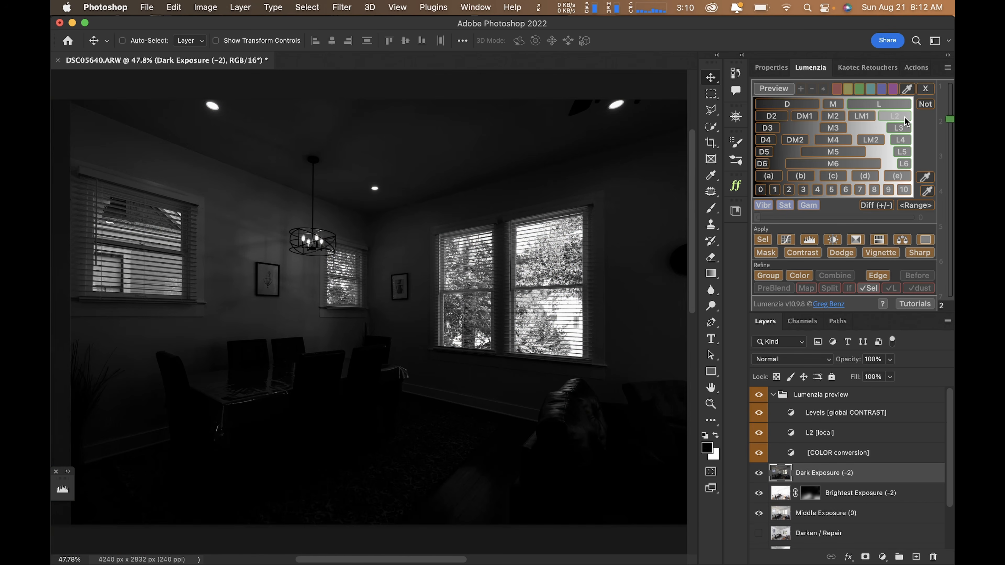
{"action": "left_click", "coordinate": [900, 106]}
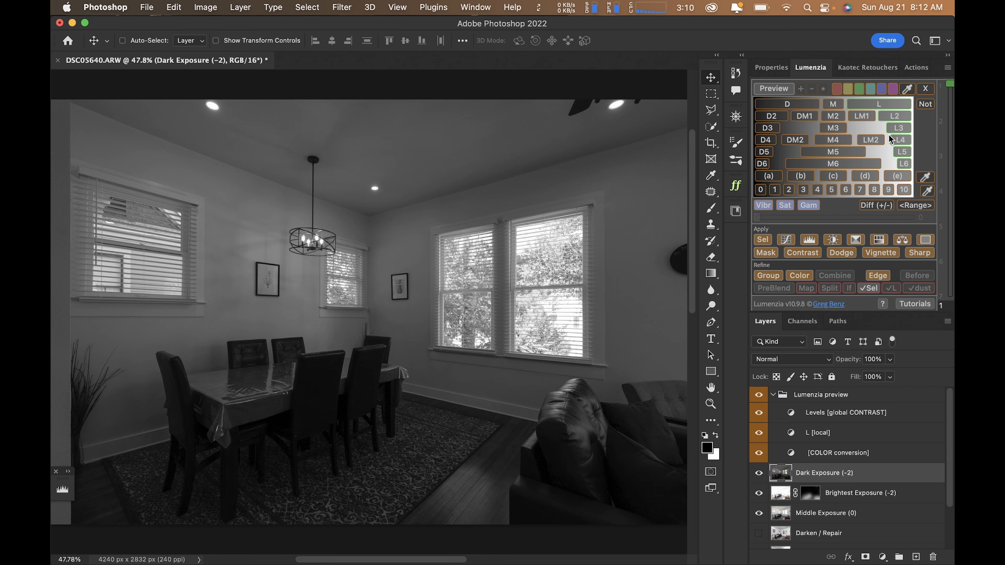
{"action": "left_click", "coordinate": [899, 118]}
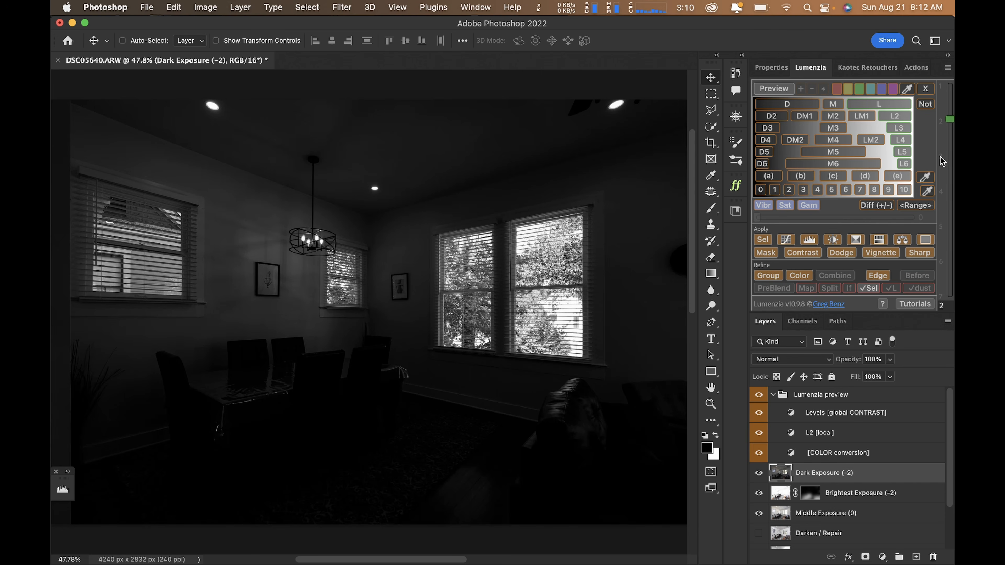
{"action": "left_click", "coordinate": [899, 128]}
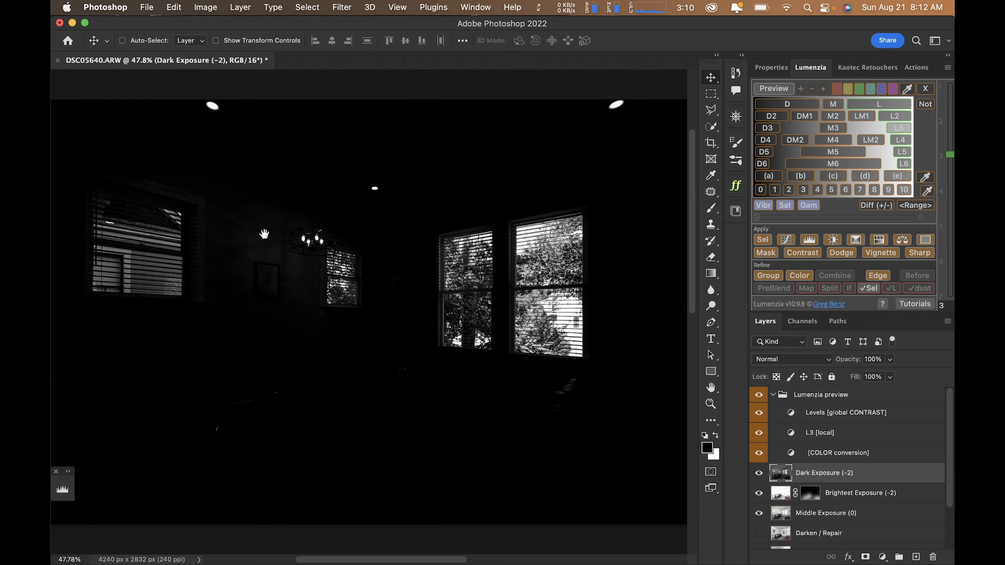
Examine the L3 mask preview up close at the chandelier bulbs and the small window behind them
{"action": "key", "text": "super+space"}
{"action": "left_click", "coordinate": [319, 235]}
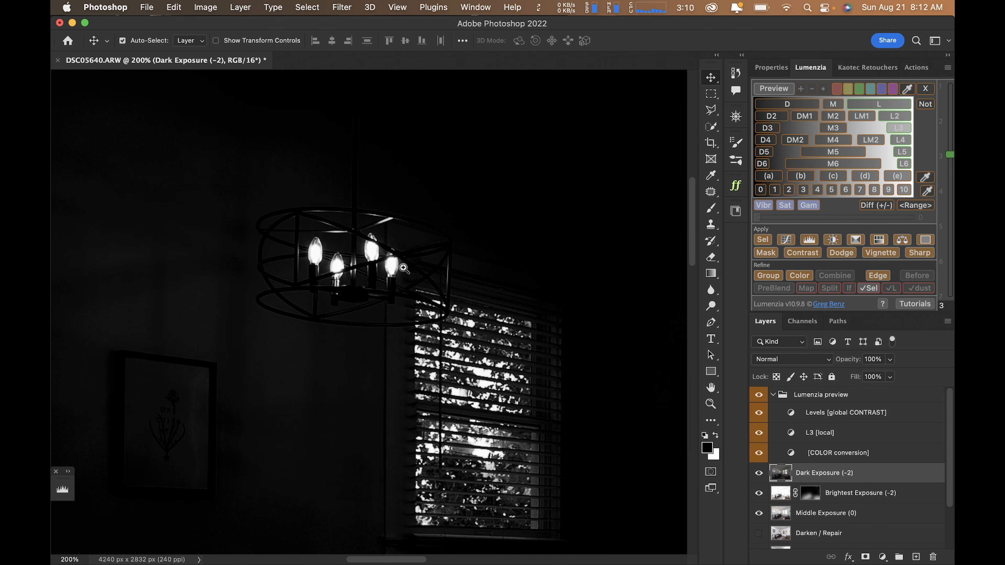
{"action": "left_click_drag", "start_coordinate": [429, 337], "coordinate": [279, 230]}
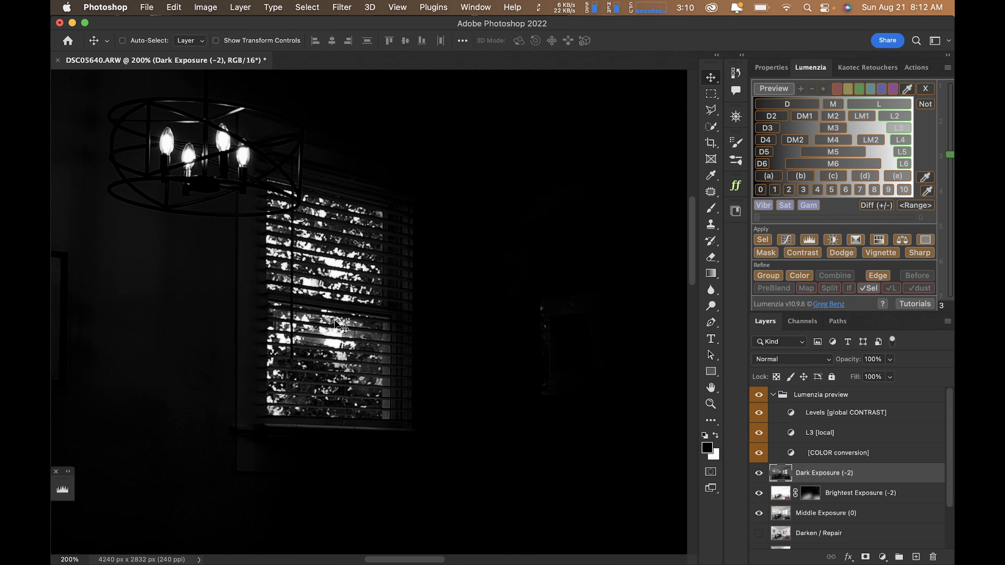
{"action": "left_click", "coordinate": [343, 233]}
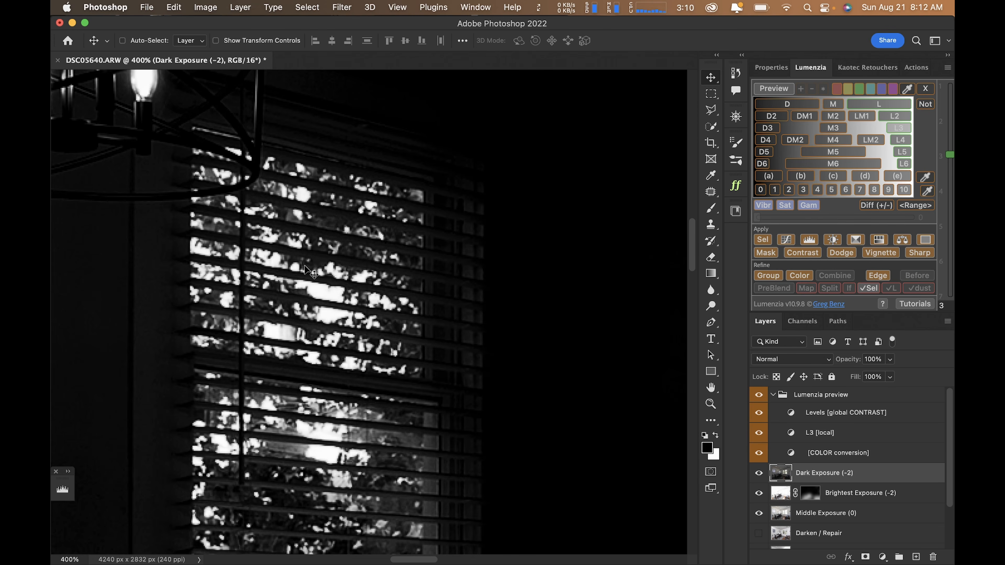
{"action": "key", "text": "super+0"}
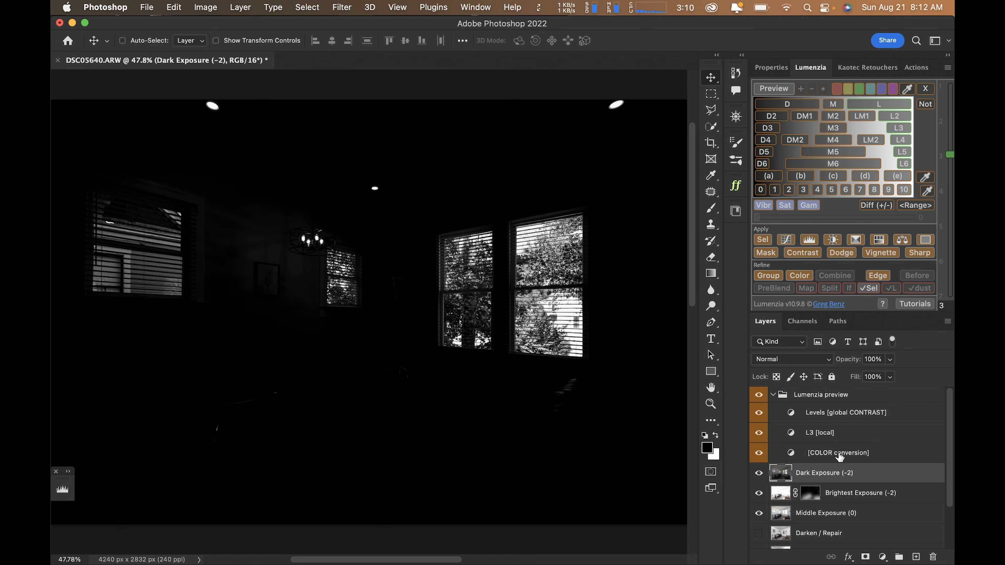
Apply an L2 luminosity selection as a layer mask on Dark Exposure (-2) and set its feather to 7.9
{"action": "left_click", "coordinate": [893, 117]}
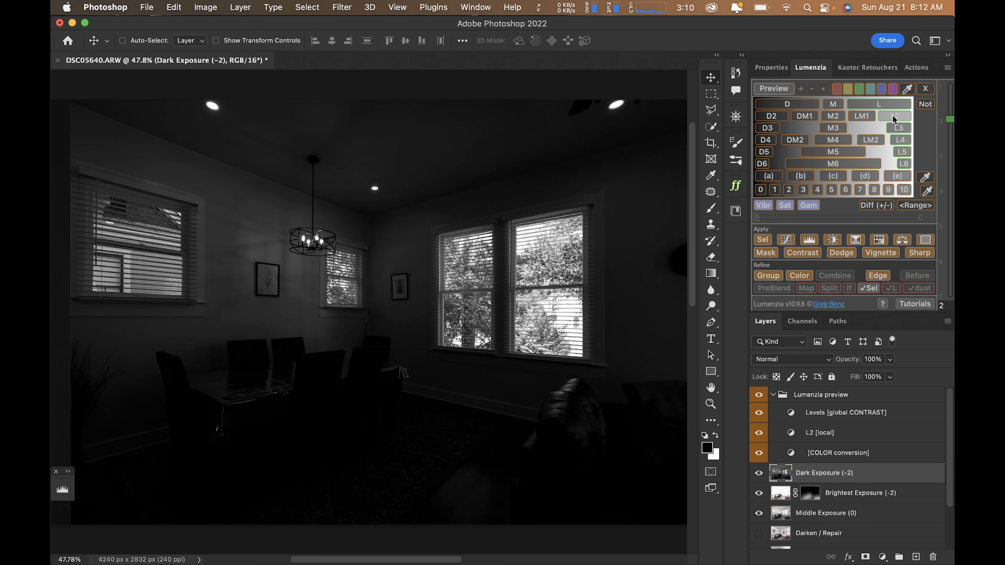
{"action": "left_click", "coordinate": [766, 240]}
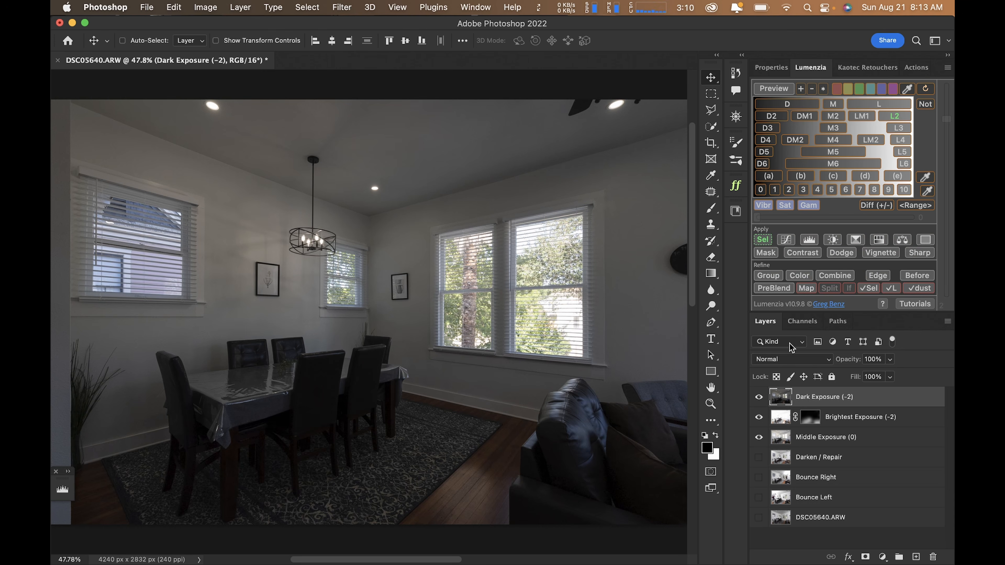
{"action": "left_click", "coordinate": [765, 253]}
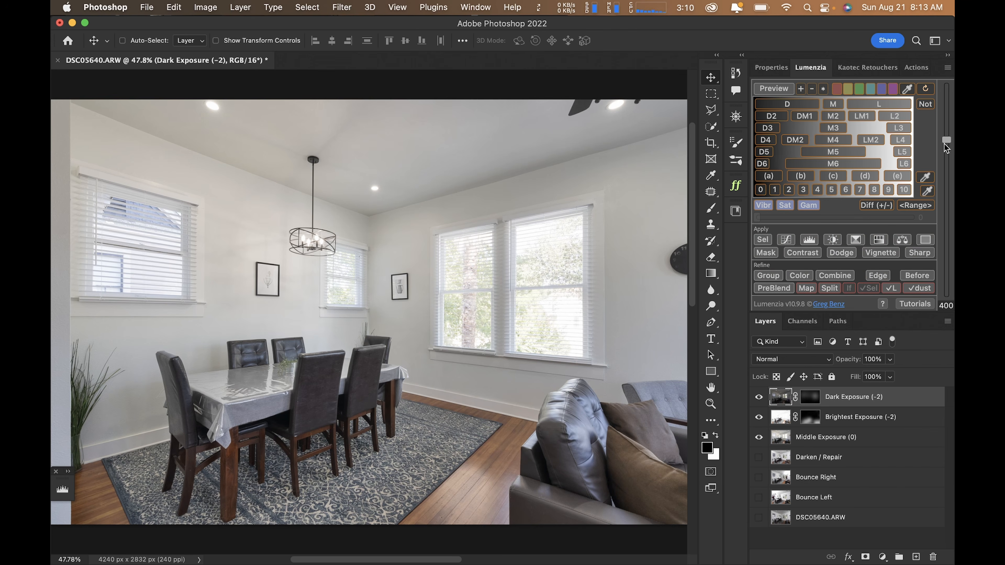
{"action": "left_click_drag", "start_coordinate": [946, 140], "coordinate": [947, 253]}
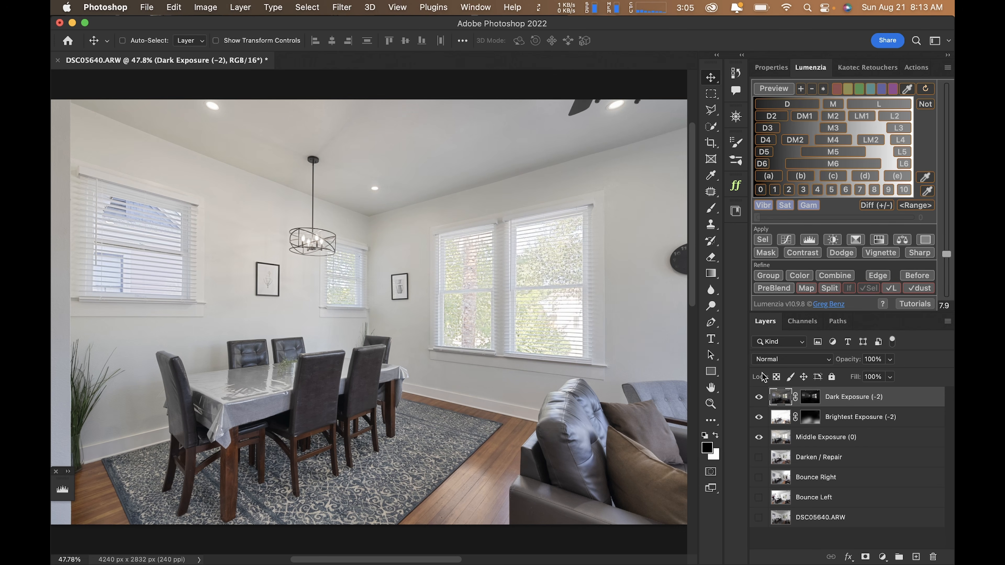
Select the Dark Exposure (-2) mask and compare the double window up close with the layer shown and hidden
{"action": "left_click", "coordinate": [811, 400]}
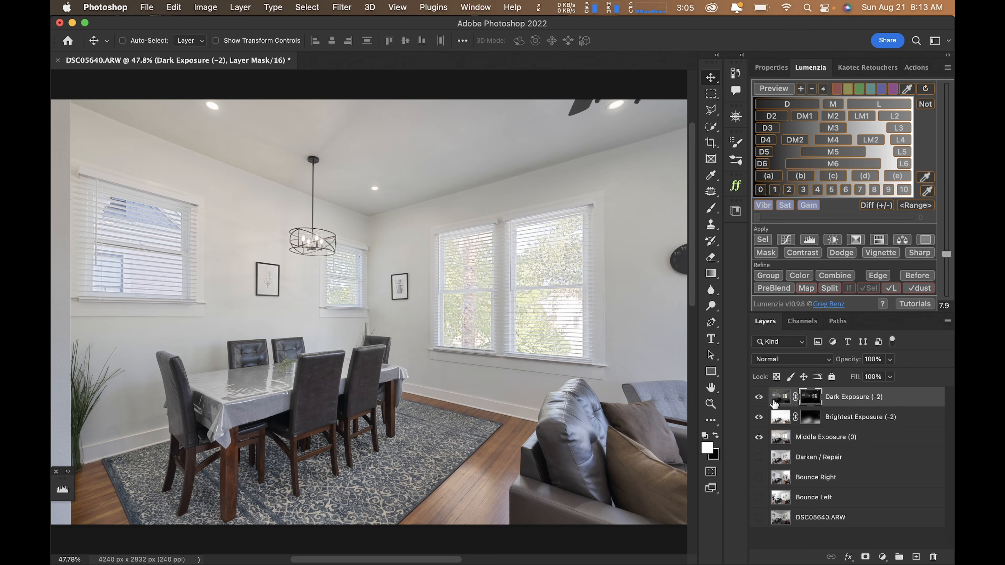
{"action": "left_click", "coordinate": [759, 397]}
{"action": "left_click", "coordinate": [759, 398]}
{"action": "key", "text": "super+space"}
{"action": "left_click", "coordinate": [548, 296]}
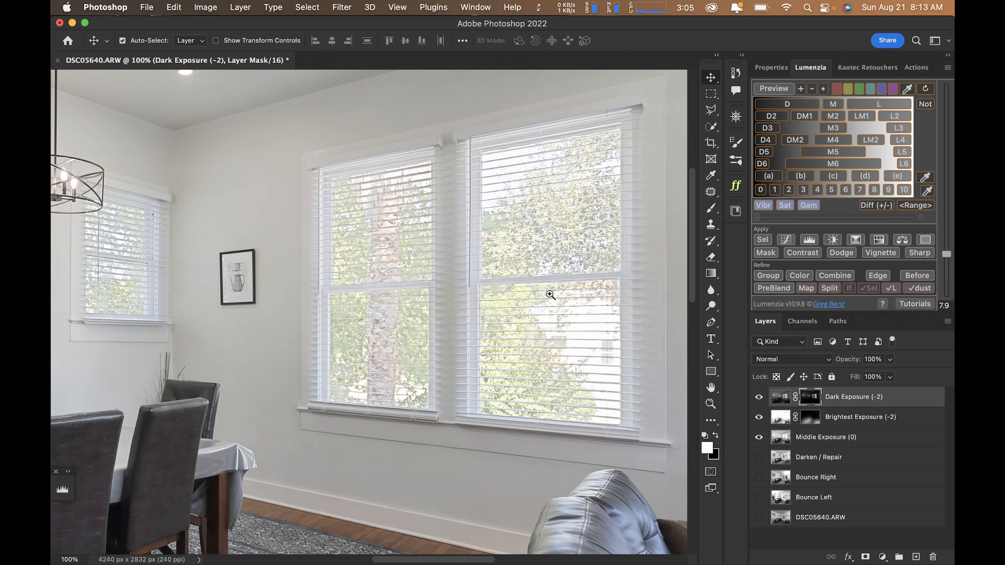
{"action": "left_click", "coordinate": [594, 274]}
{"action": "left_click", "coordinate": [585, 282], "text": "alt"}
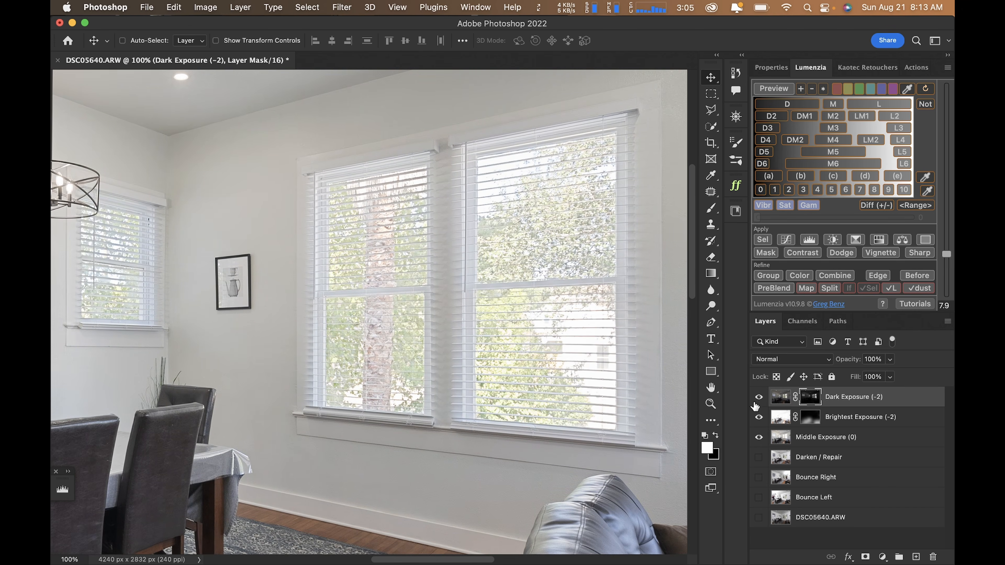
{"action": "left_click", "coordinate": [758, 399]}
{"action": "left_click", "coordinate": [757, 399]}
{"action": "left_click", "coordinate": [757, 399]}
{"action": "left_click", "coordinate": [758, 399]}
{"action": "left_click", "coordinate": [757, 399]}
{"action": "left_click", "coordinate": [758, 399]}
Inspect the chandelier bulbs up close with the masked Dark Exposure (-2) layer switched on and off
{"action": "left_click_drag", "start_coordinate": [253, 328], "coordinate": [713, 359]}
{"action": "left_click", "coordinate": [529, 202], "text": "super"}
{"action": "left_click", "coordinate": [530, 202], "text": "super"}
{"action": "left_click", "coordinate": [530, 202], "text": "super"}
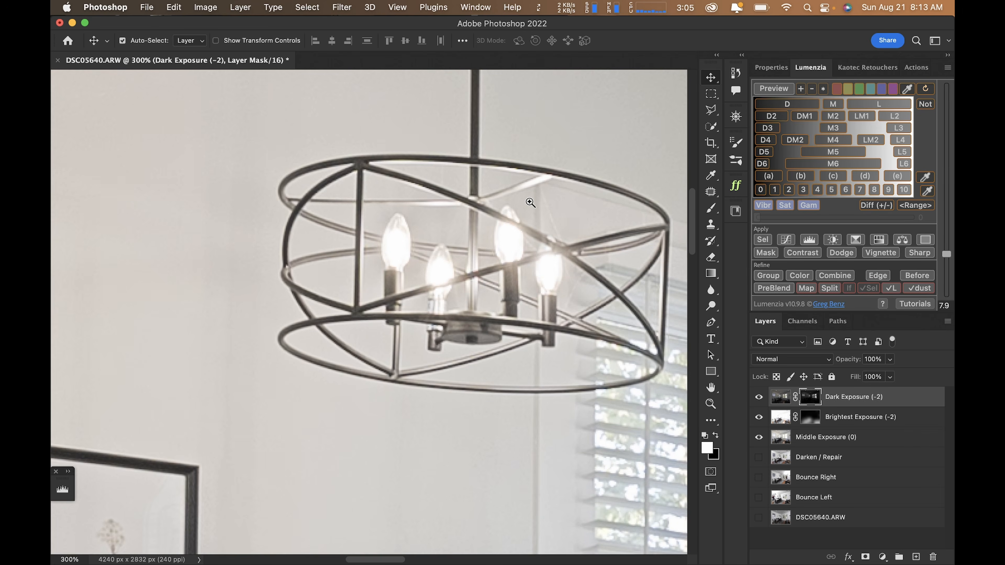
{"action": "left_click_drag", "start_coordinate": [564, 337], "coordinate": [467, 321]}
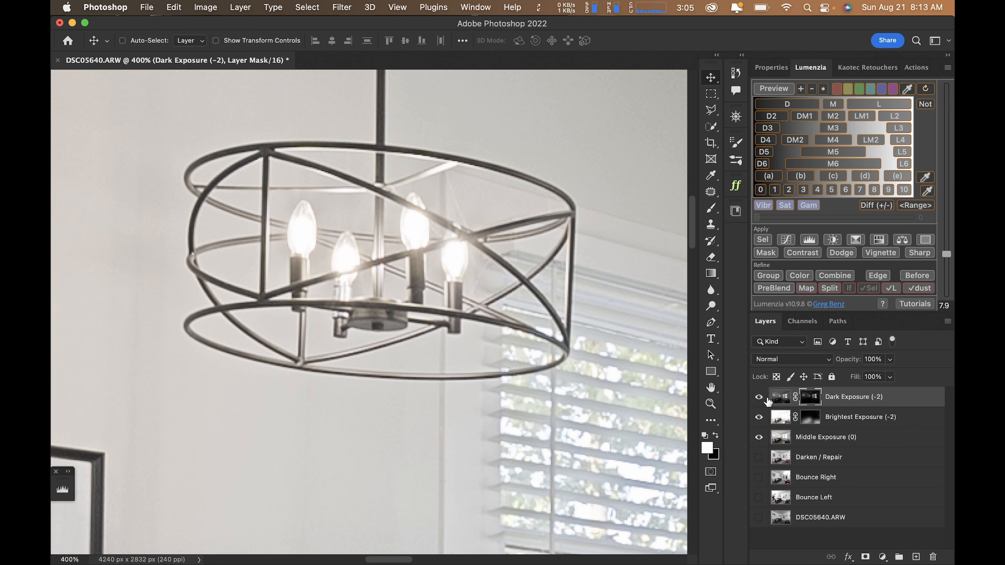
{"action": "left_click", "coordinate": [758, 398]}
{"action": "left_click", "coordinate": [758, 397]}
{"action": "left_click", "coordinate": [759, 398]}
{"action": "left_click", "coordinate": [759, 398]}
{"action": "key", "text": "super+0"}
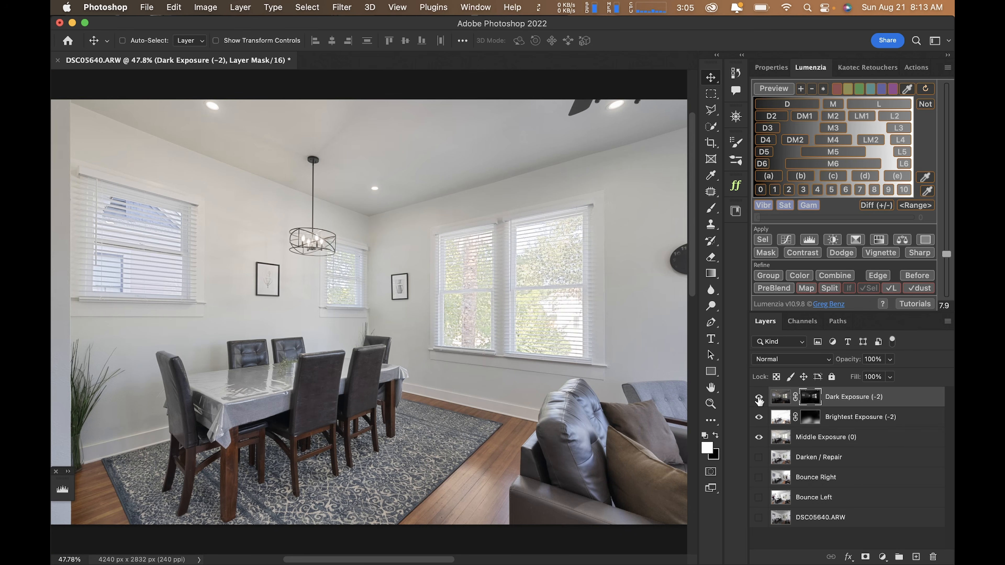
Compare the recessed ceiling light near the photo's upper-left corner with the Dark Exposure (-2) layer shown and hidden
{"action": "left_click_drag", "start_coordinate": [202, 101], "coordinate": [261, 128]}
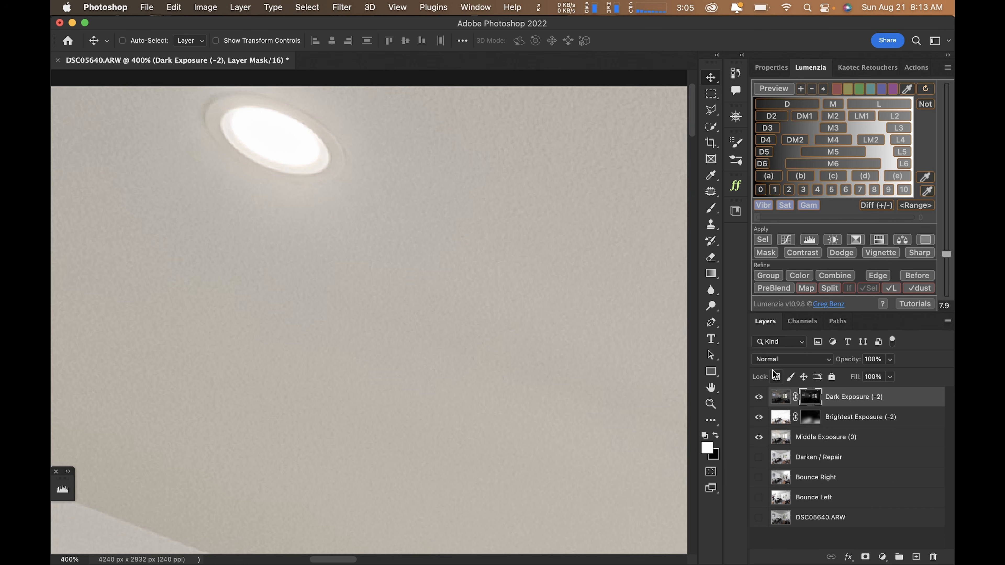
{"action": "left_click", "coordinate": [759, 398]}
{"action": "left_click", "coordinate": [760, 399]}
{"action": "left_click", "coordinate": [759, 399]}
{"action": "left_click", "coordinate": [759, 399]}
{"action": "key", "text": "super+0"}
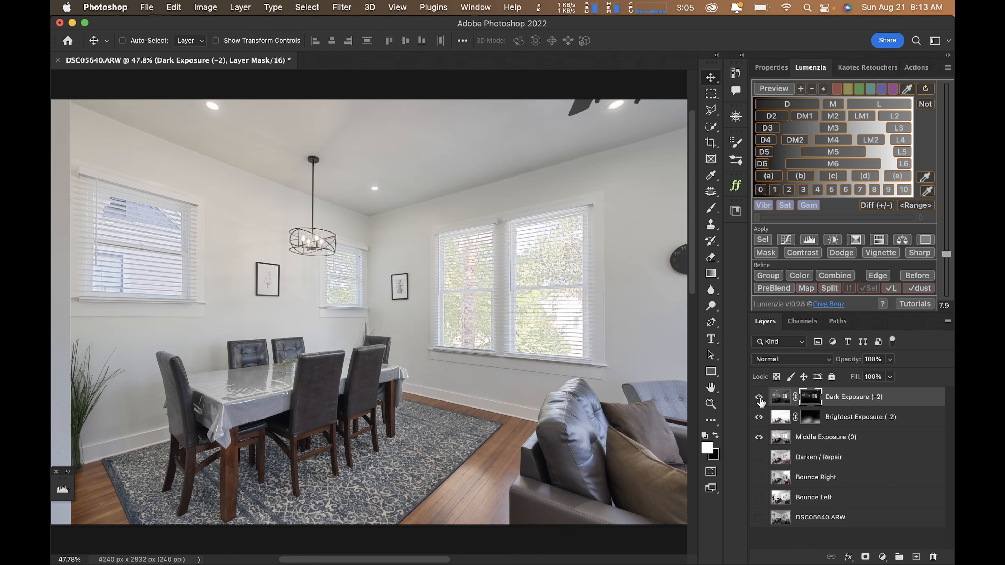
Merge the Dark, Brightest and Middle Exposure layers into one and show the four hidden layers beneath it
{"action": "left_click", "coordinate": [863, 437], "text": "shift"}
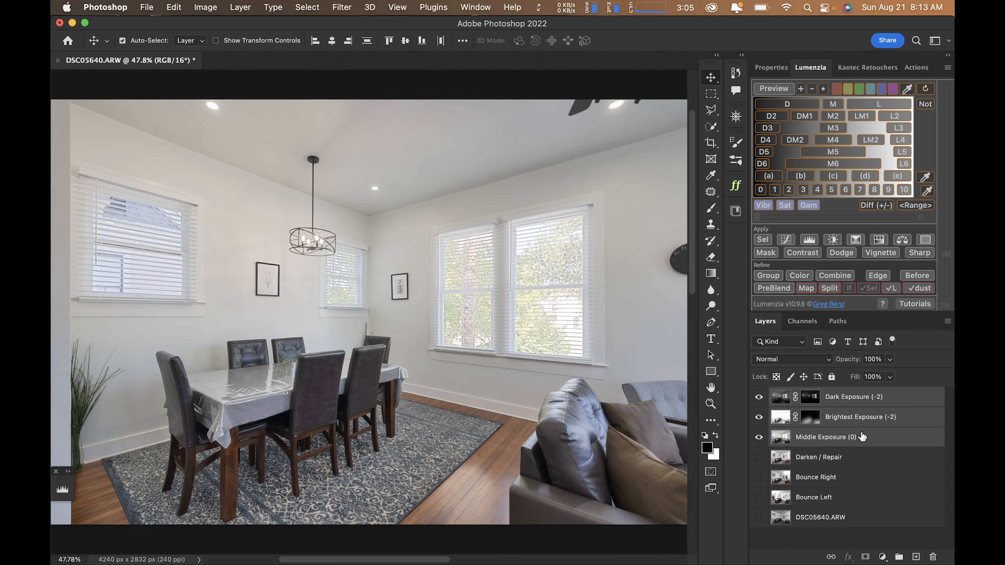
{"action": "key", "text": "super+e"}
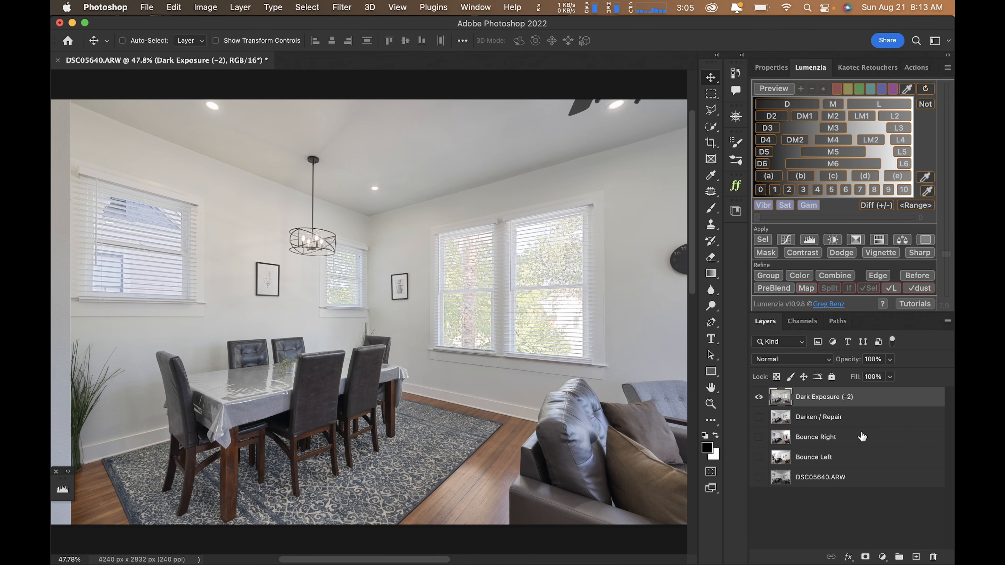
{"action": "left_click_drag", "start_coordinate": [759, 417], "coordinate": [762, 491]}
{"action": "key", "text": "super+j"}
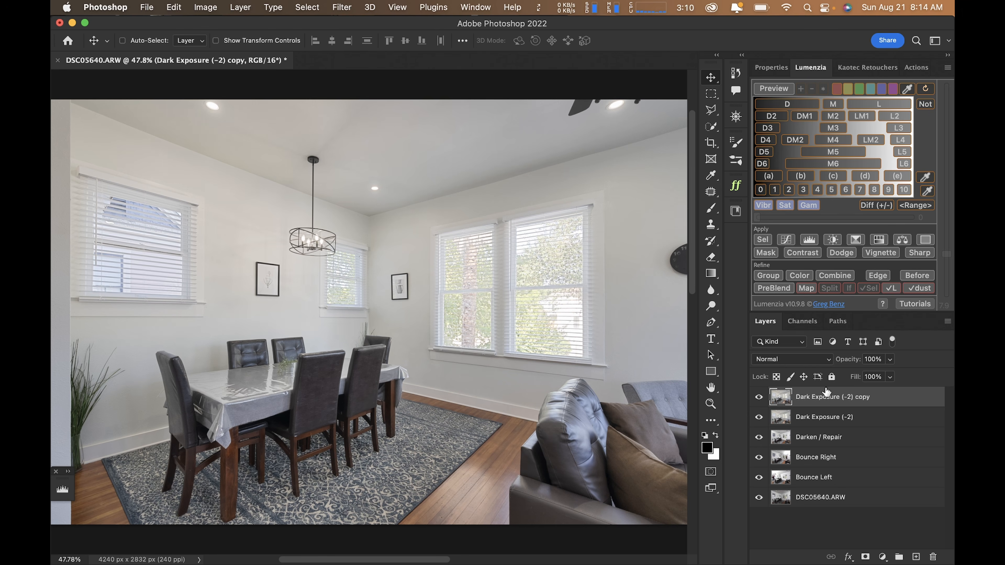
{"action": "left_click", "coordinate": [799, 422]}
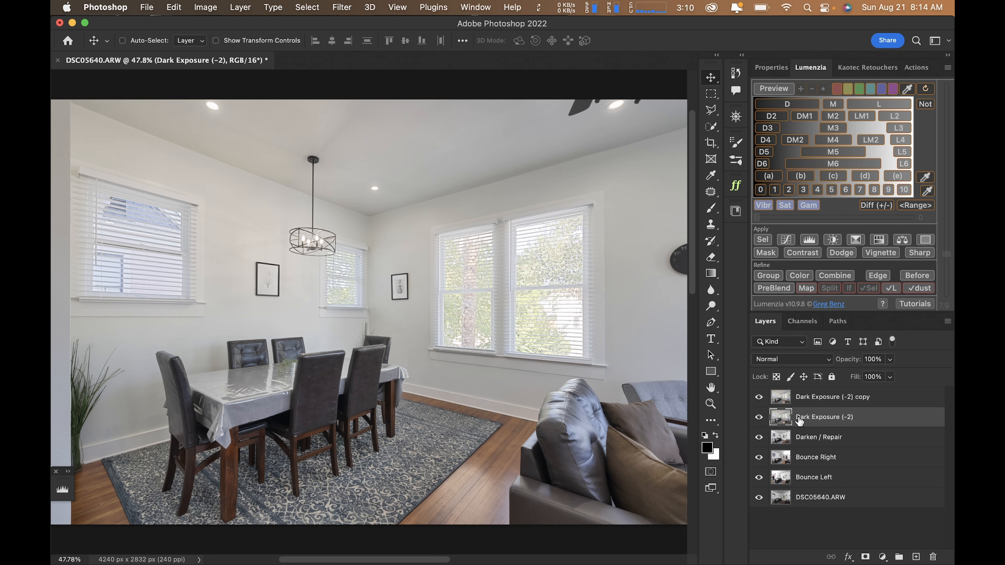
{"action": "double_click", "coordinate": [799, 420]}
{"action": "key", "text": "Escape"}
{"action": "key", "text": "super+z"}
Rename the merged exposure layer as HDR Ambient
{"action": "double_click", "coordinate": [807, 399]}
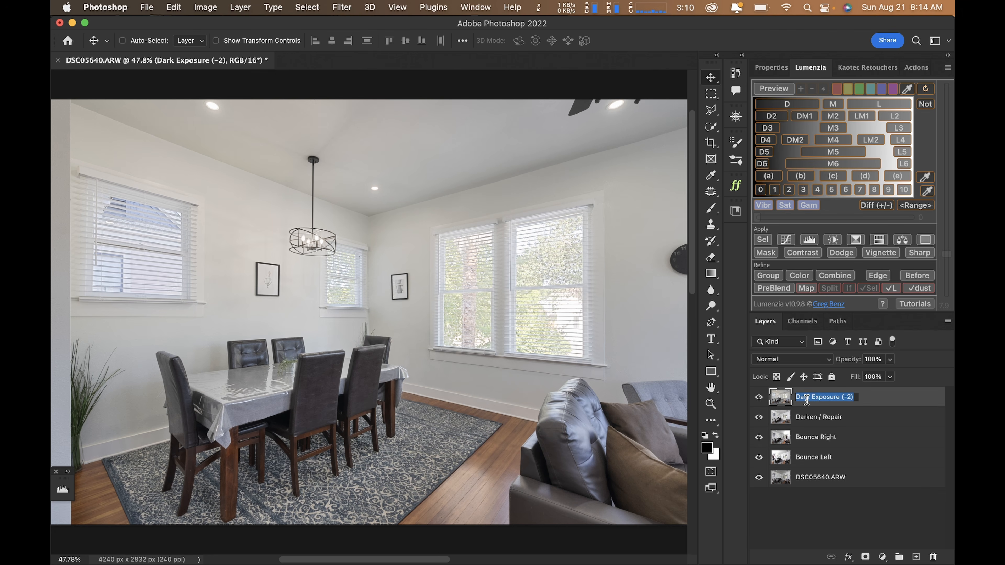
{"action": "type", "text": "HDR"}
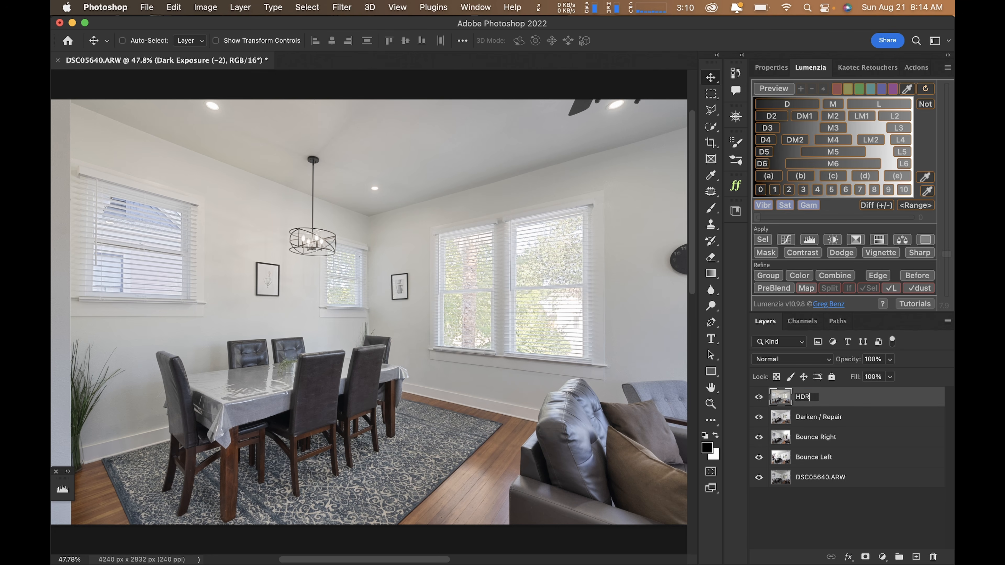
{"action": "type", "text": " Ambient"}
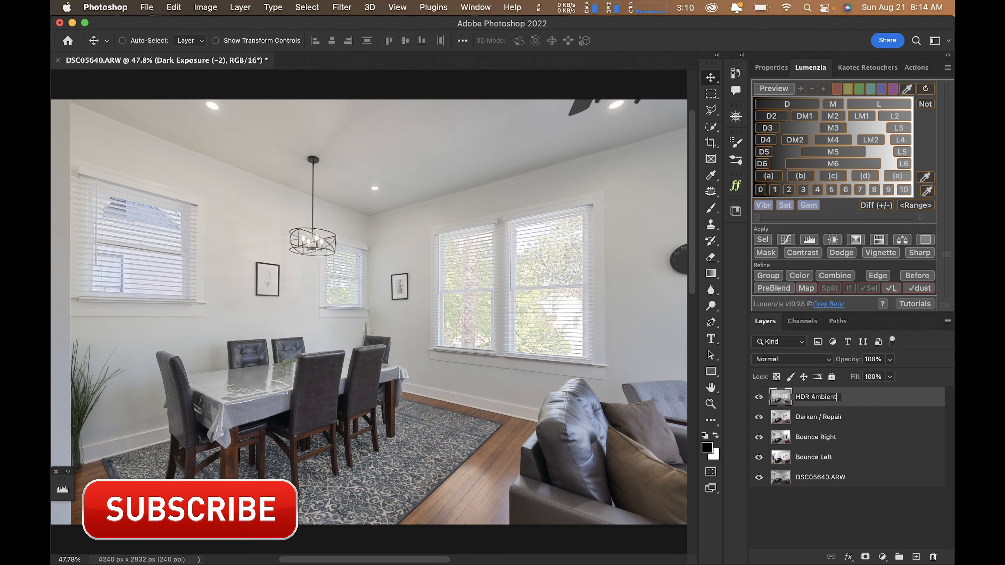
{"action": "key", "text": "Return"}
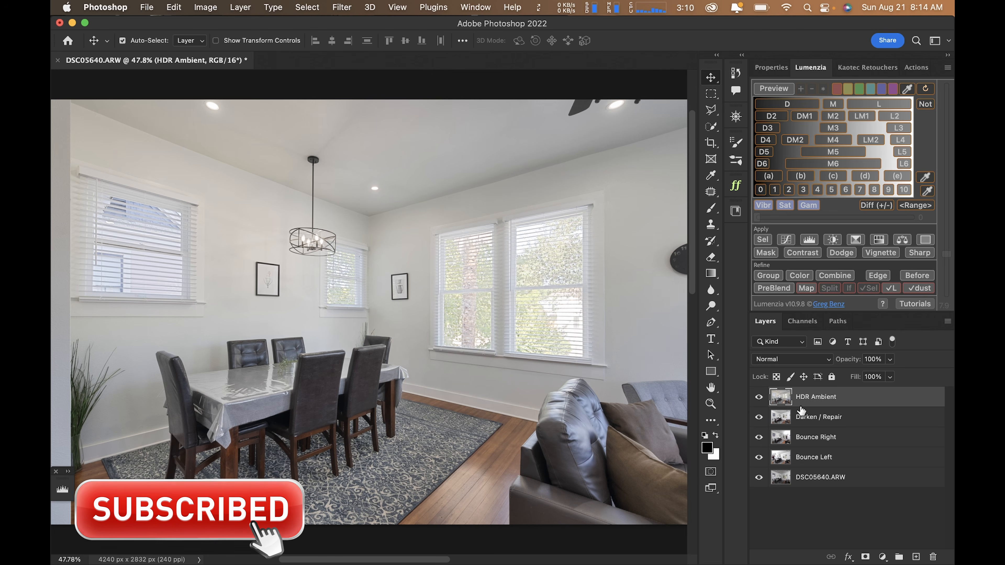
Duplicate the HDR Ambient layer twice and hide the original
{"action": "key", "text": "super+j"}
{"action": "left_click", "coordinate": [759, 416]}
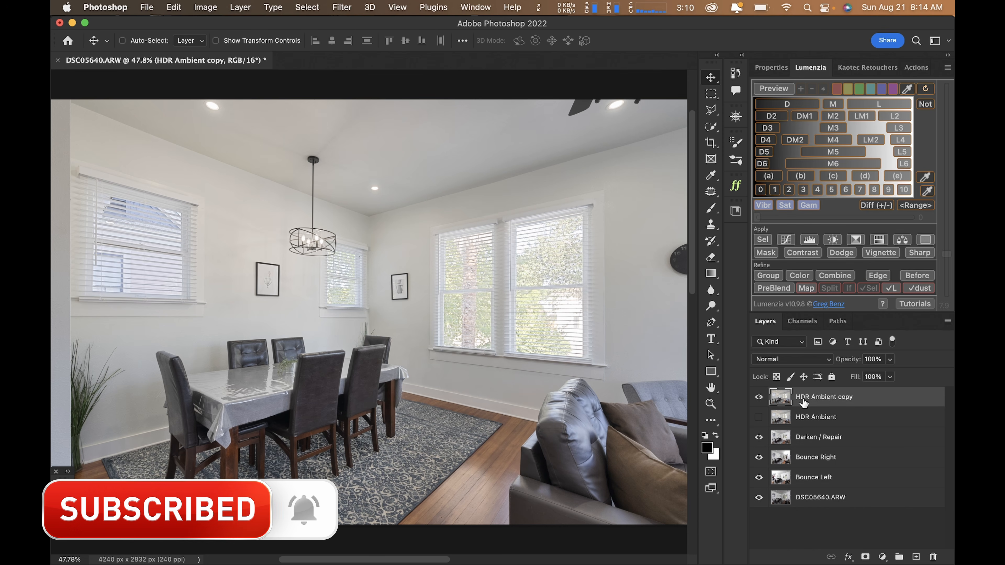
{"action": "key", "text": "super"}
{"action": "key", "text": "super+j"}
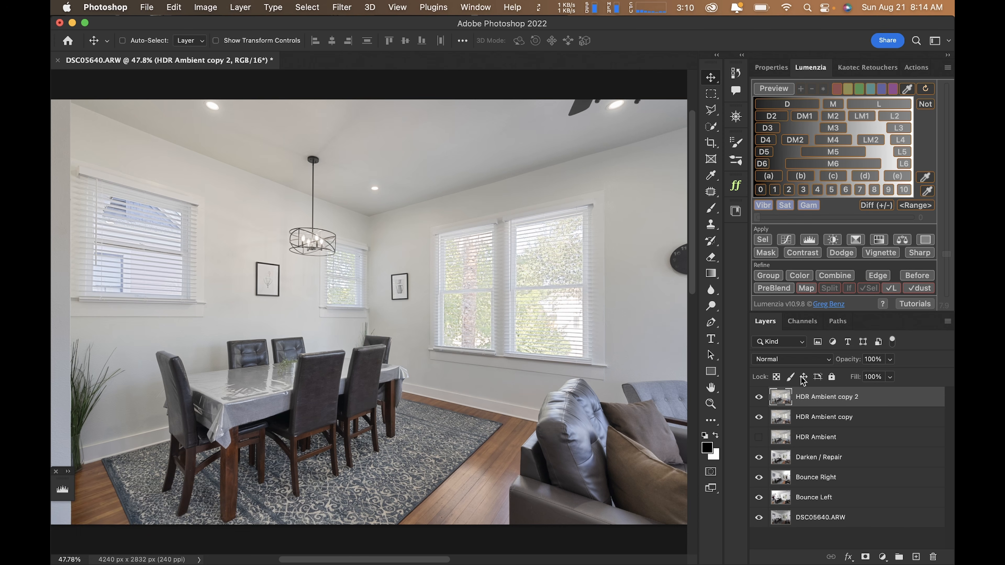
Set the HDR Ambient copy 2 layer's blend mode to Color and give it a black layer mask
{"action": "left_click", "coordinate": [796, 360]}
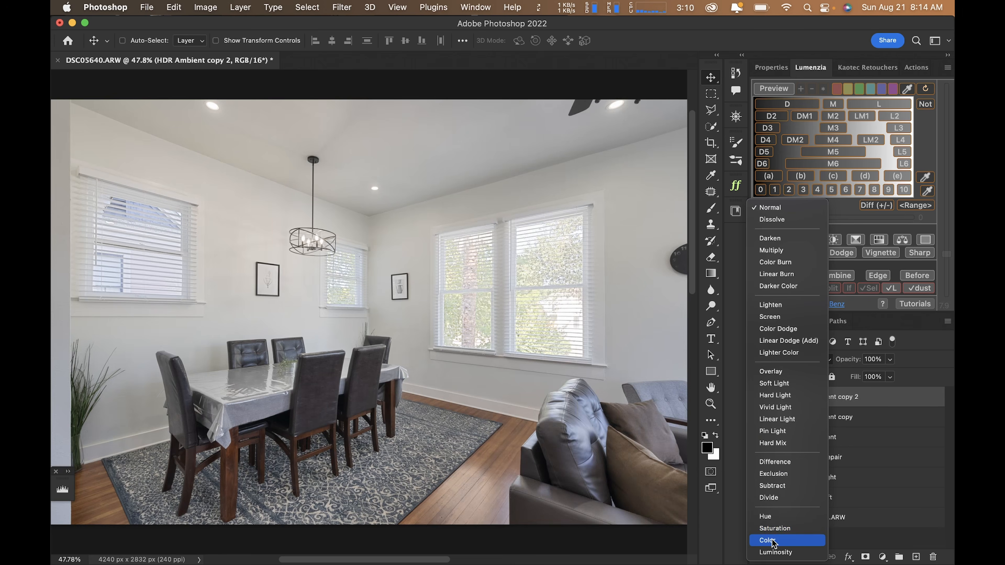
{"action": "left_click", "coordinate": [768, 540]}
{"action": "left_click", "coordinate": [864, 549], "text": "alt"}
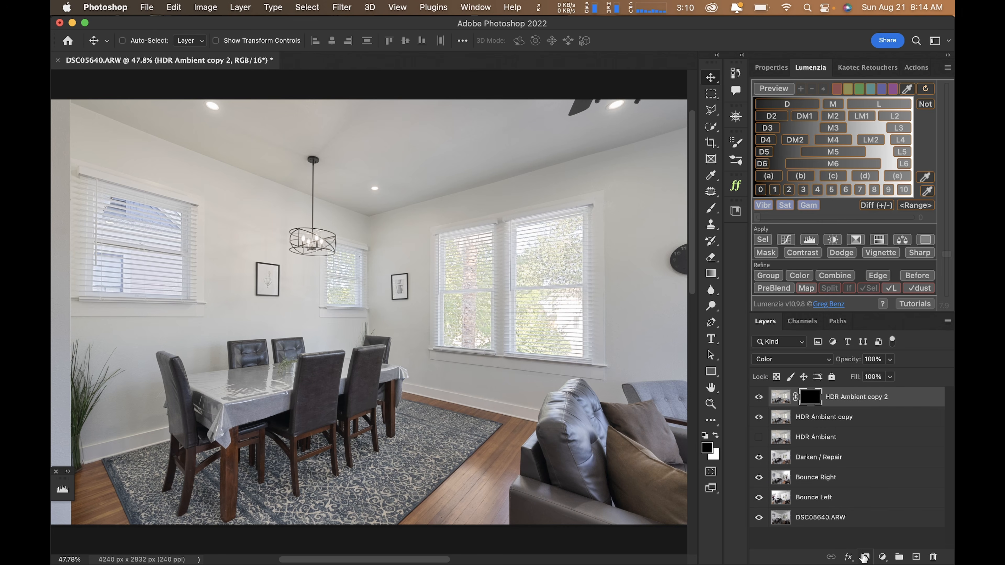
Set the HDR Ambient copy layer to Luminosity blend mode at 50% opacity
{"action": "left_click", "coordinate": [824, 422]}
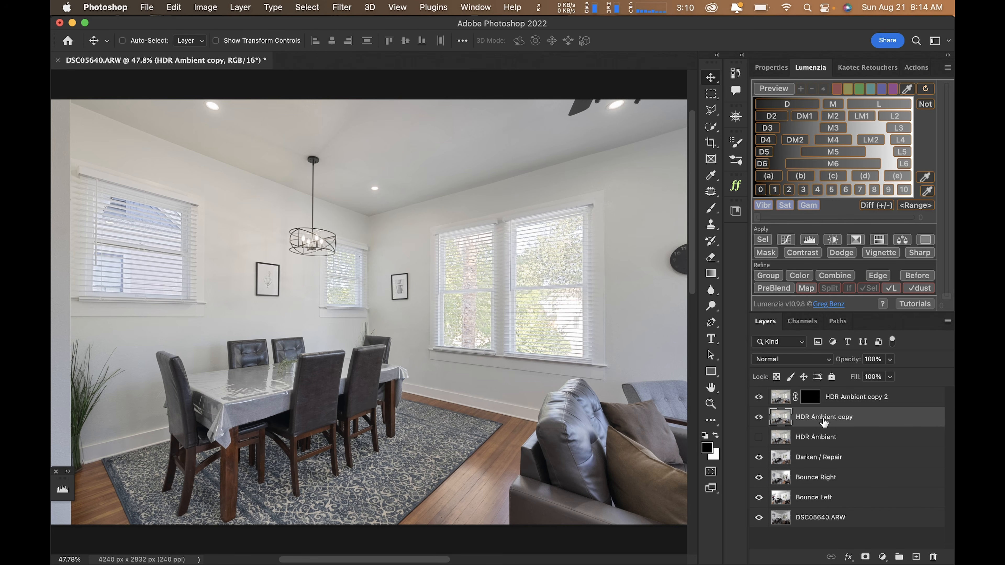
{"action": "left_click", "coordinate": [797, 359]}
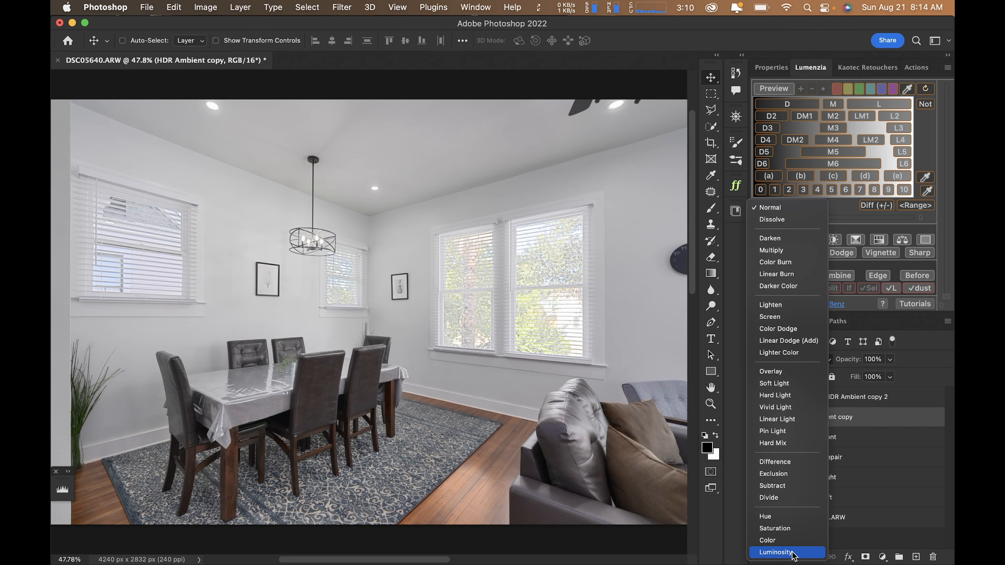
{"action": "left_click", "coordinate": [793, 553]}
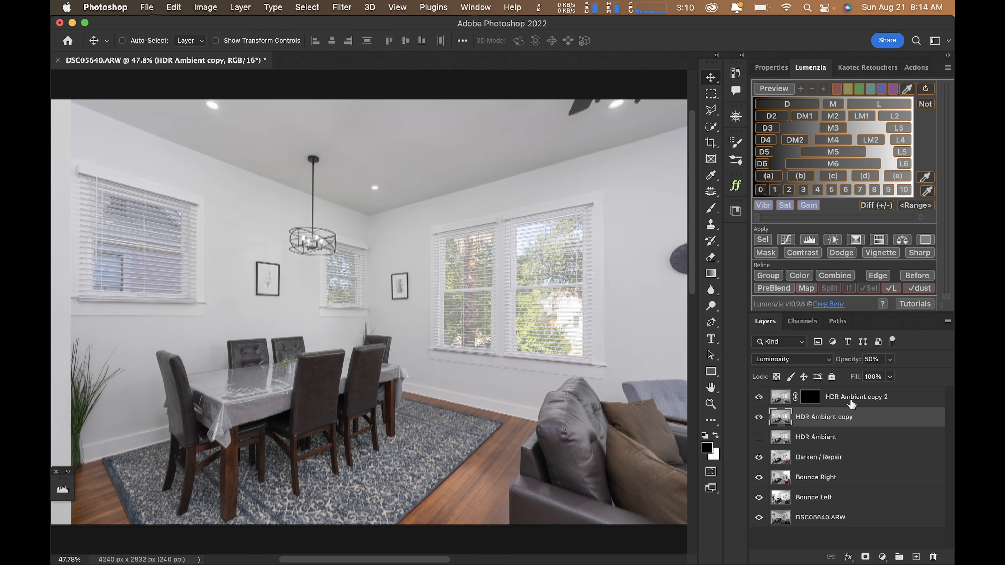
Group the two HDR Ambient copies and name the group HDR Ambient Blend
{"action": "left_click", "coordinate": [850, 403], "text": "super"}
{"action": "key", "text": "super+g"}
{"action": "double_click", "coordinate": [811, 395]}
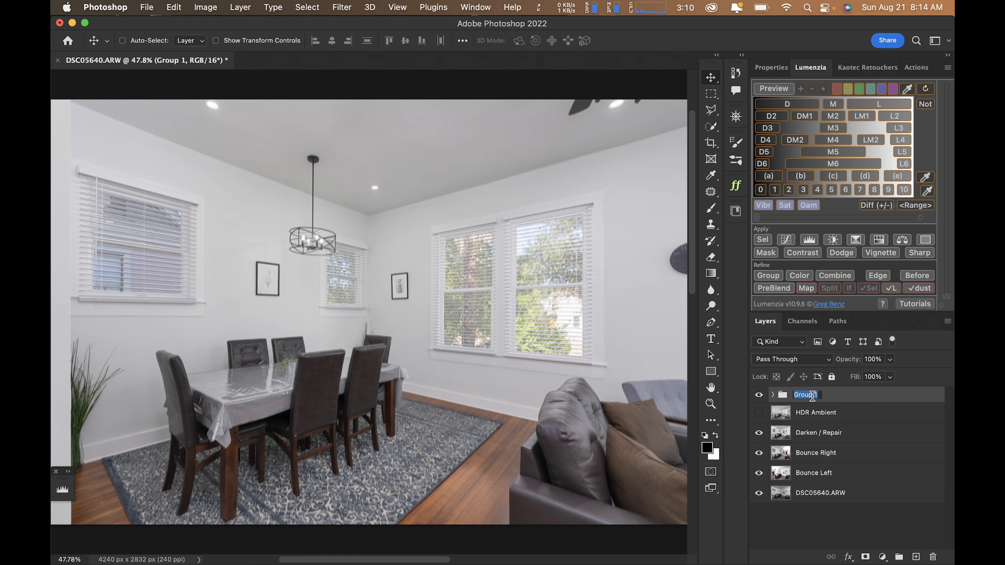
{"action": "type", "text": "HDR Ambient Blend"}
{"action": "key", "text": "Return"}
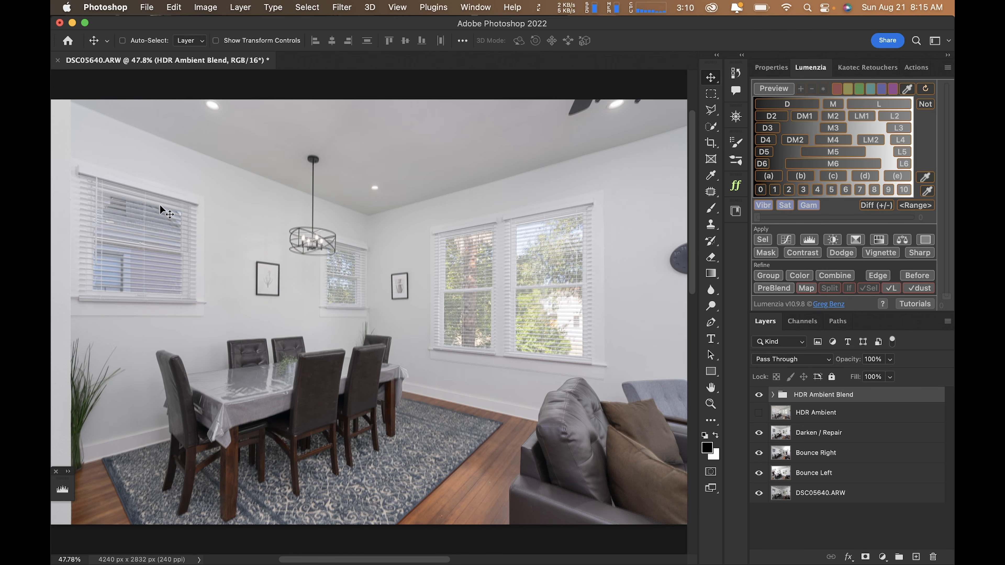
Check the layer alignment around the chairs and wall picture, then delete the HDR Ambient Blend group and show the HDR Ambient layer
{"action": "key", "text": "Tab"}
{"action": "key", "text": "Tab"}
{"action": "left_click", "coordinate": [314, 369]}
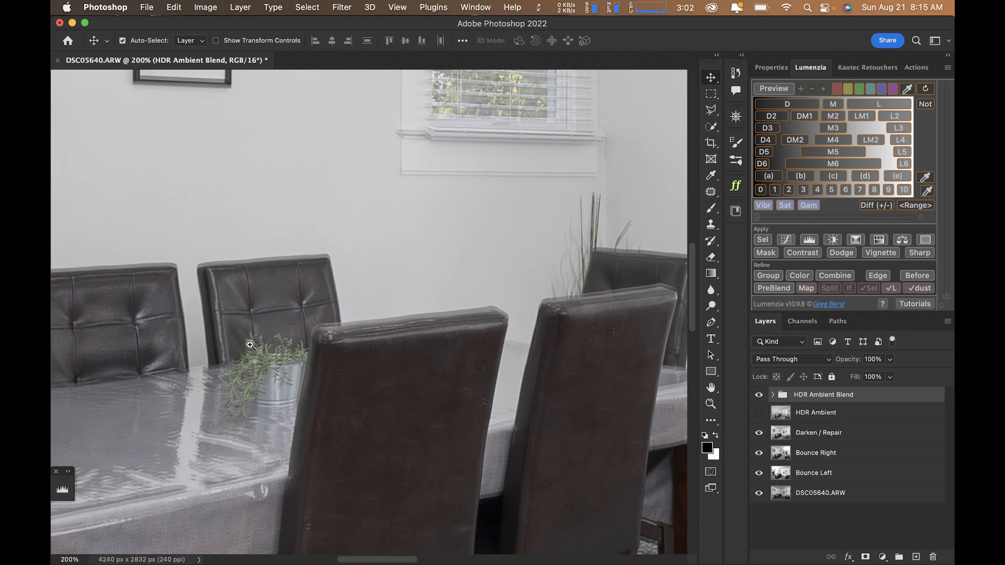
{"action": "left_click", "coordinate": [251, 346]}
{"action": "left_click_drag", "start_coordinate": [232, 299], "coordinate": [334, 415]}
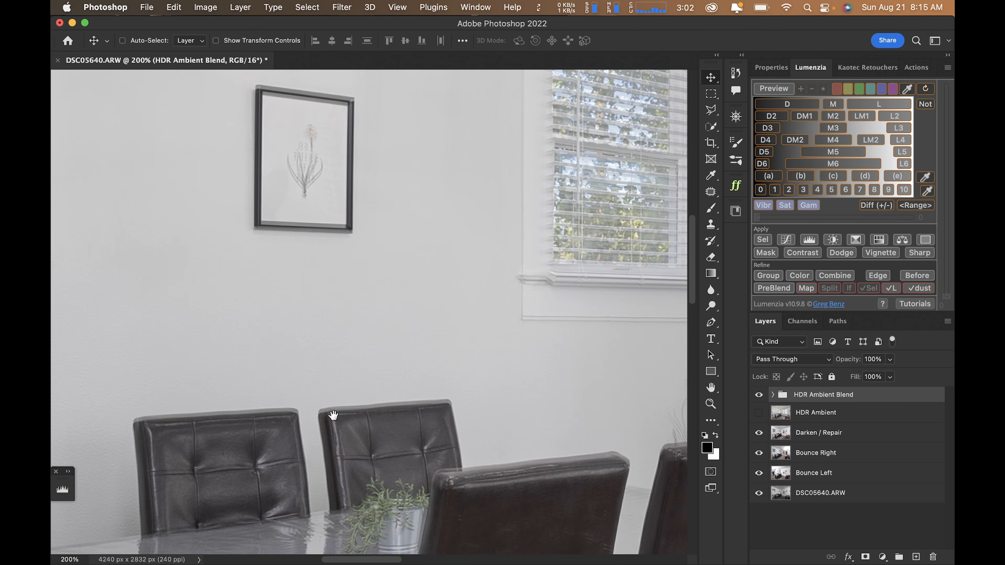
{"action": "key", "text": "super+0"}
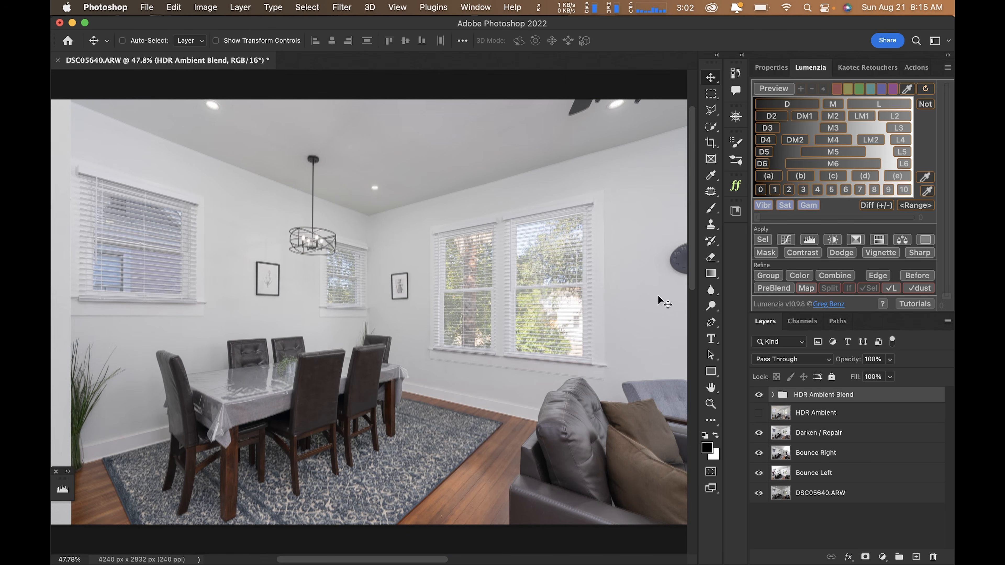
{"action": "key", "text": "BackSpace"}
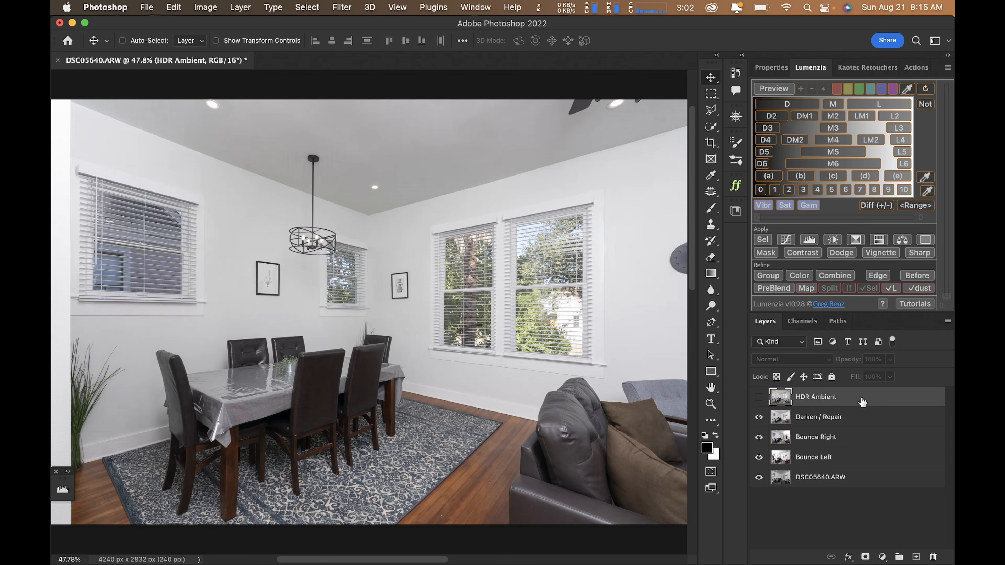
{"action": "left_click", "coordinate": [758, 397]}
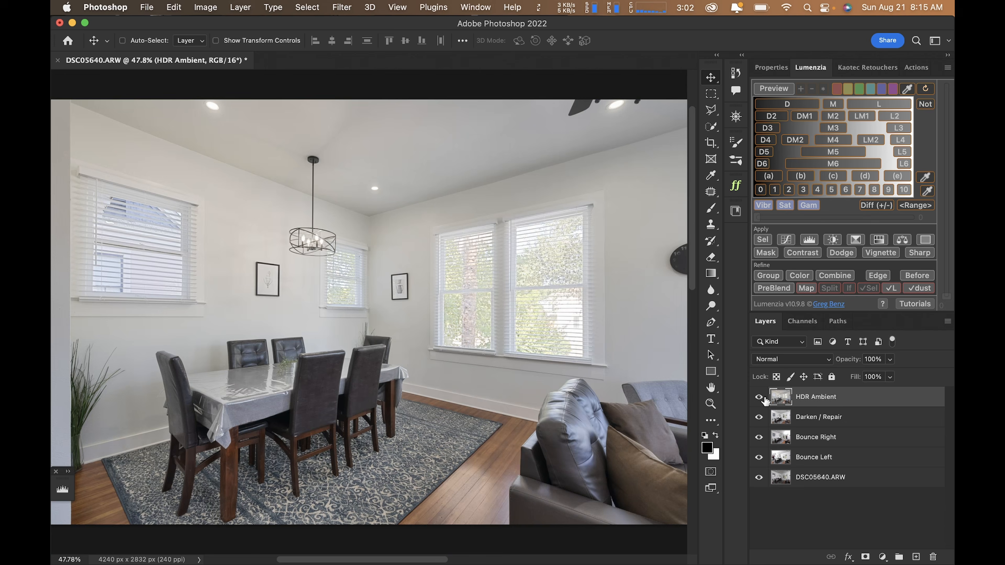
Align all five layers with Lumenzia PreBlend, using no sorting, cropped transparent edges and locked layers
{"action": "left_click", "coordinate": [831, 484], "text": "shift"}
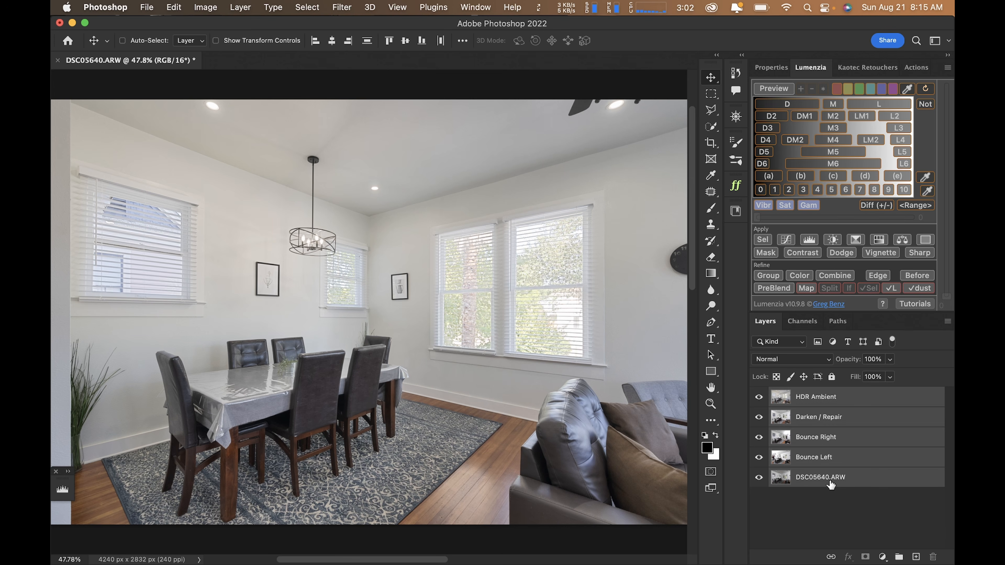
{"action": "left_click", "coordinate": [779, 290]}
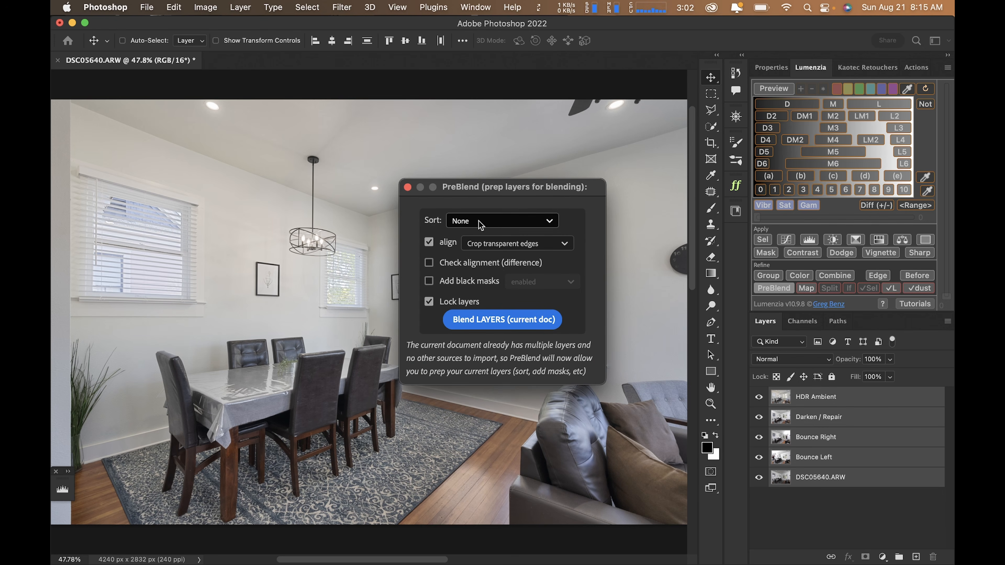
{"action": "left_click", "coordinate": [496, 224]}
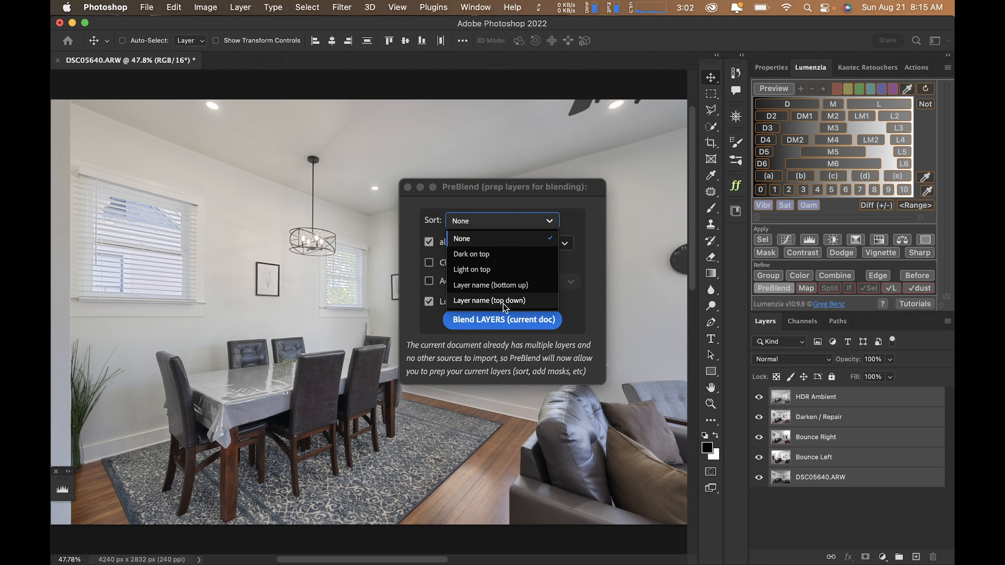
{"action": "left_click", "coordinate": [515, 204]}
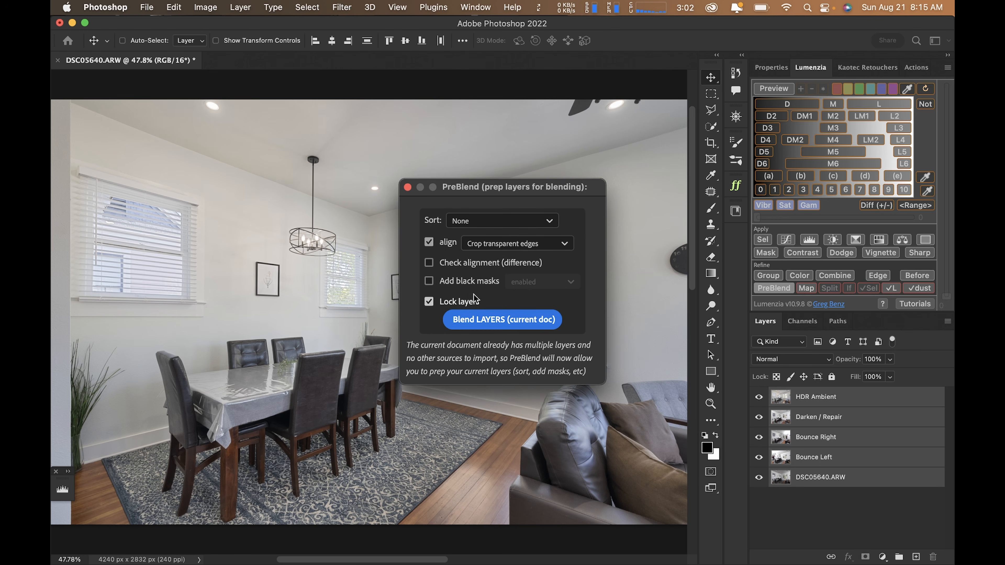
{"action": "left_click", "coordinate": [477, 323]}
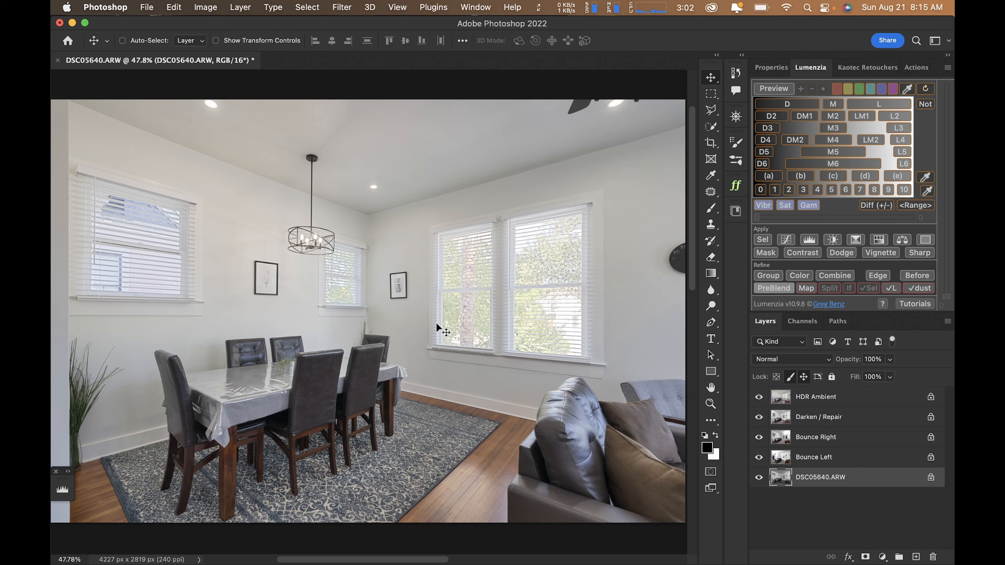
Duplicate the aligned HDR Ambient layer twice and hide the original
{"action": "left_click", "coordinate": [812, 397]}
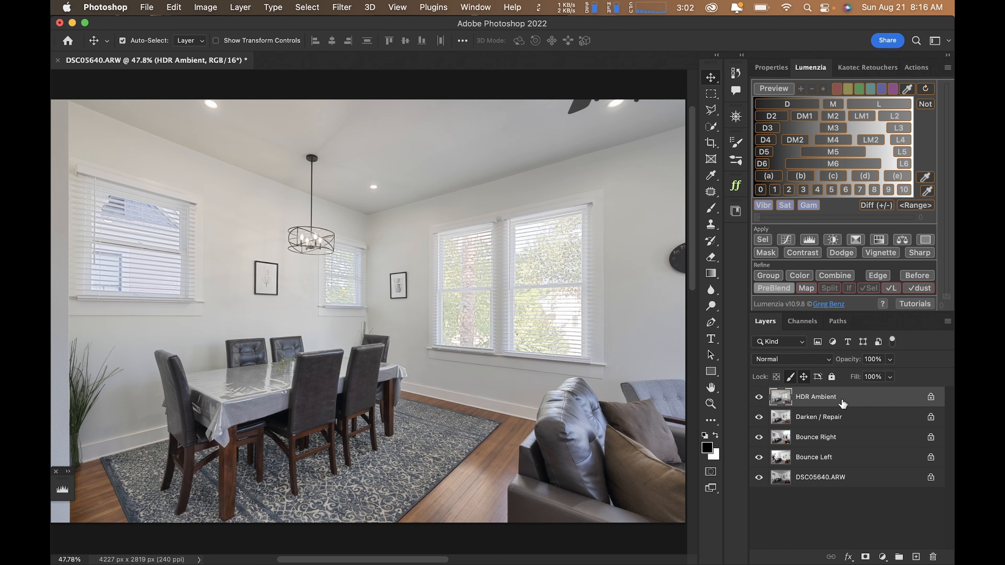
{"action": "key", "text": "super+j"}
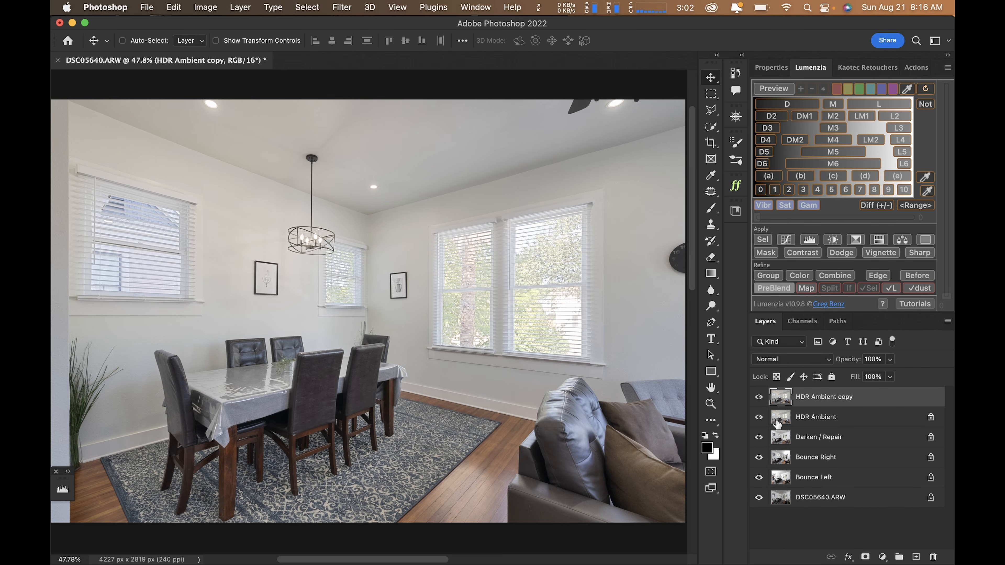
{"action": "left_click", "coordinate": [759, 417]}
{"action": "key", "text": "super+j"}
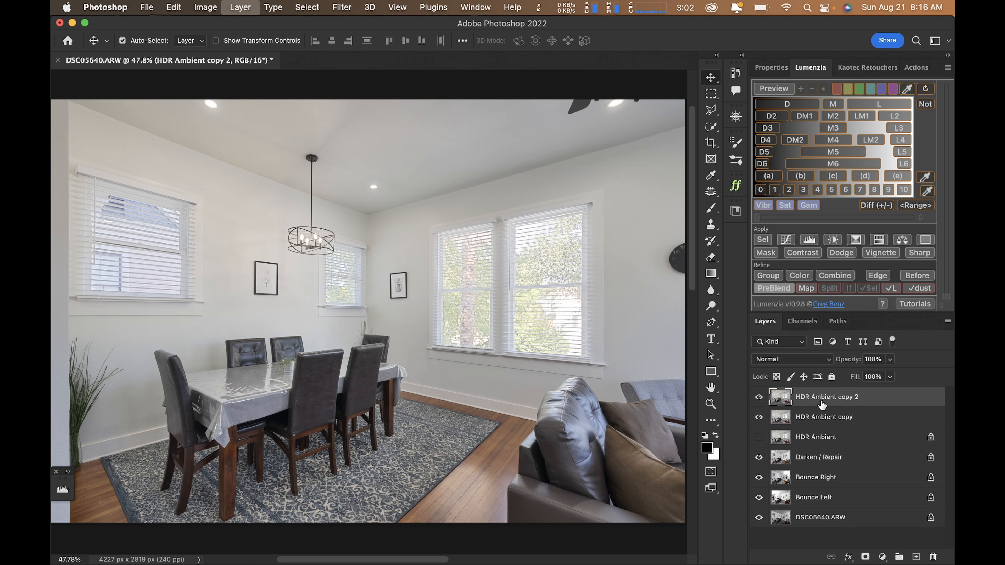
Set HDR Ambient copy 2 to Color blend mode at 50% opacity and give it a black layer mask
{"action": "left_click", "coordinate": [828, 359]}
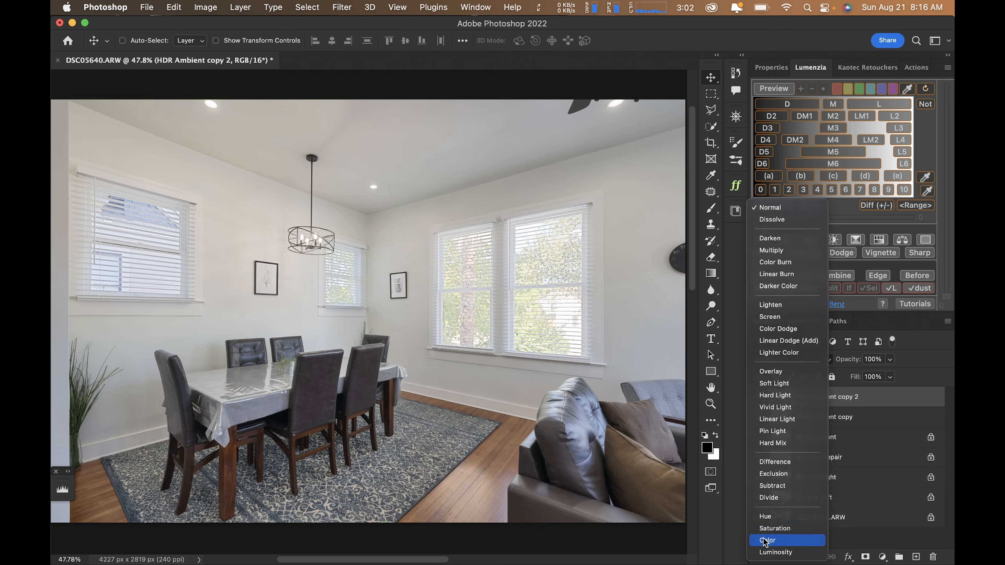
{"action": "left_click", "coordinate": [766, 541]}
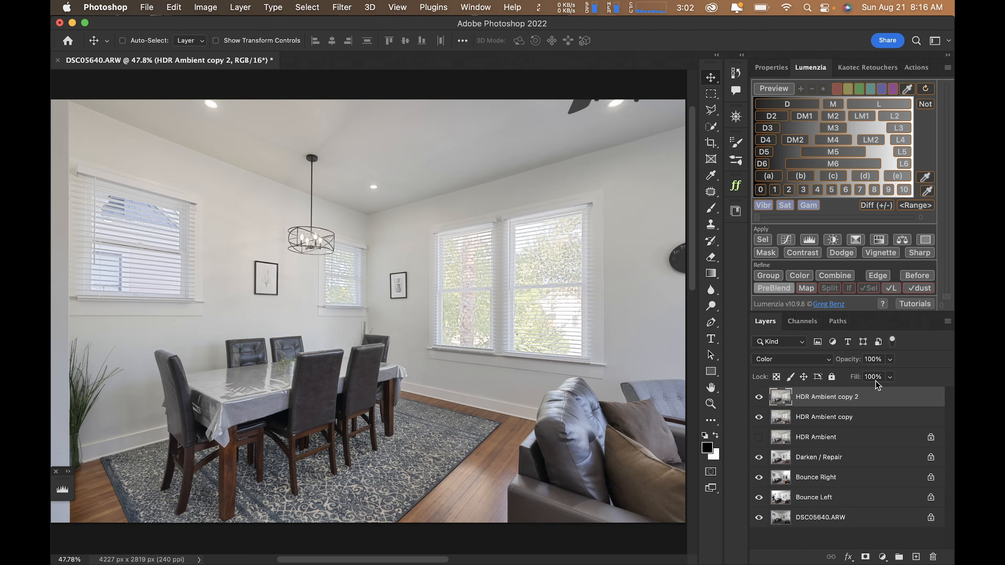
{"action": "left_click", "coordinate": [881, 360]}
{"action": "key", "text": "Return"}
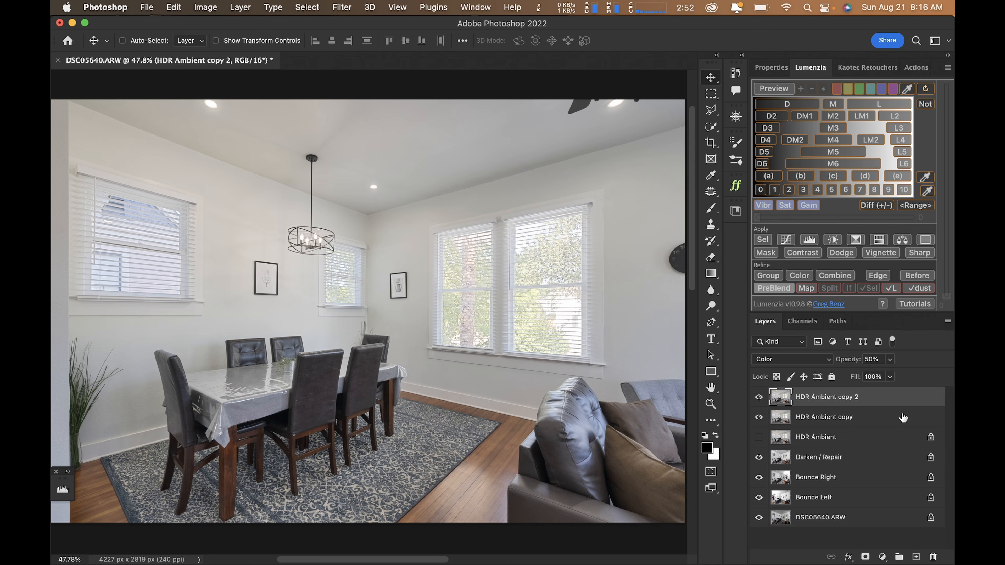
{"action": "left_click", "coordinate": [866, 558], "text": "alt"}
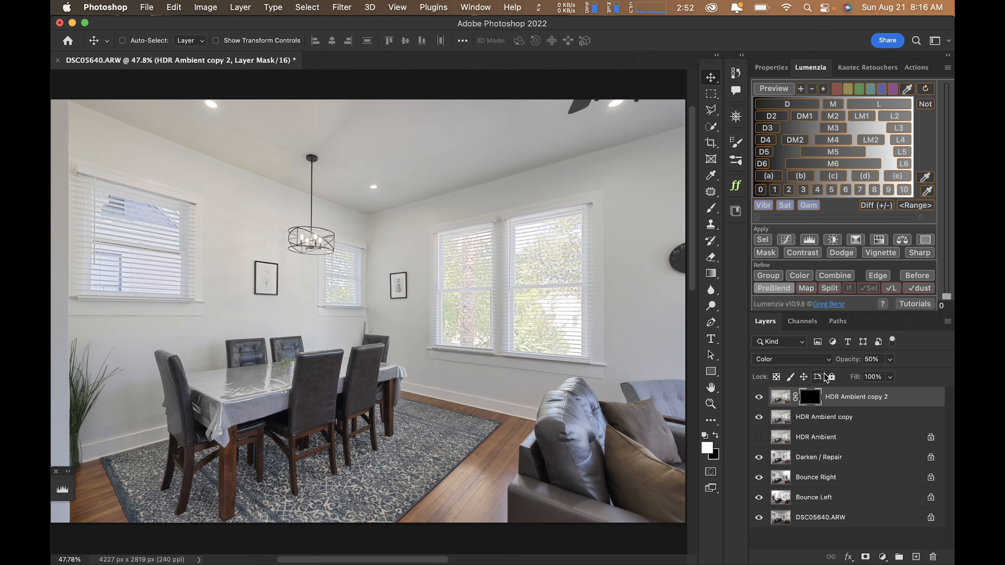
Set the HDR Ambient copy layer to 50% opacity with the Luminosity blend mode
{"action": "left_click", "coordinate": [825, 415]}
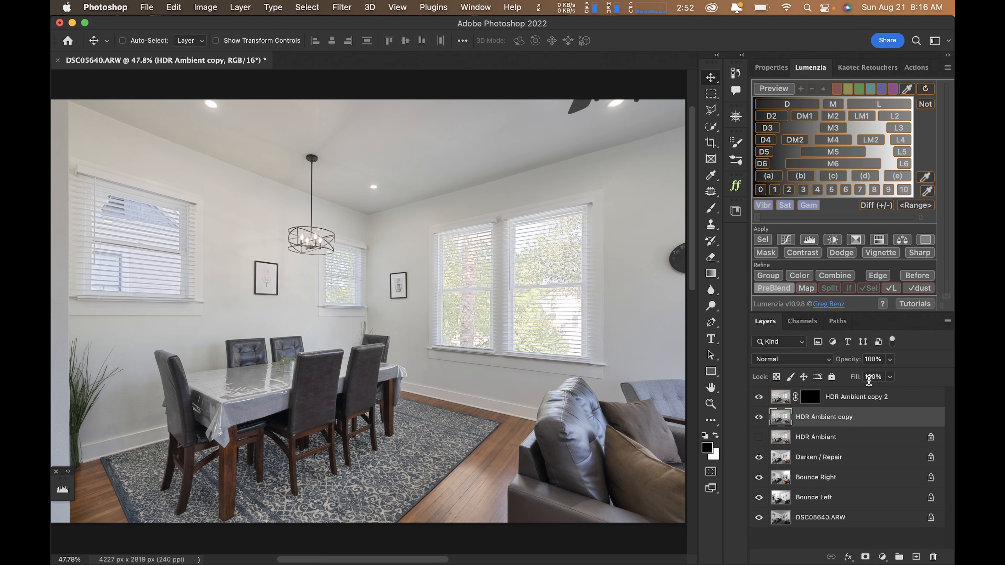
{"action": "key", "text": "5"}
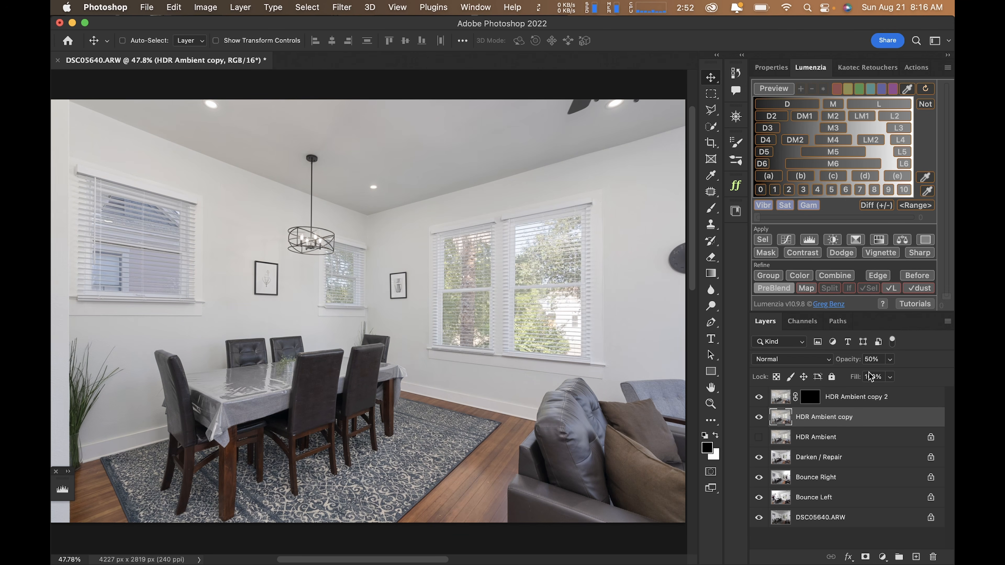
{"action": "left_click", "coordinate": [795, 360]}
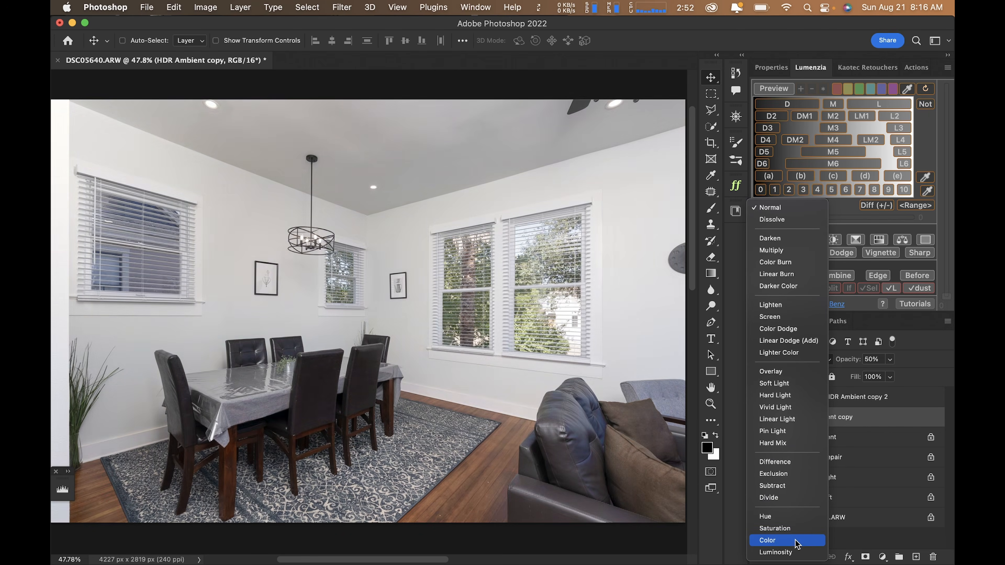
{"action": "left_click", "coordinate": [796, 552]}
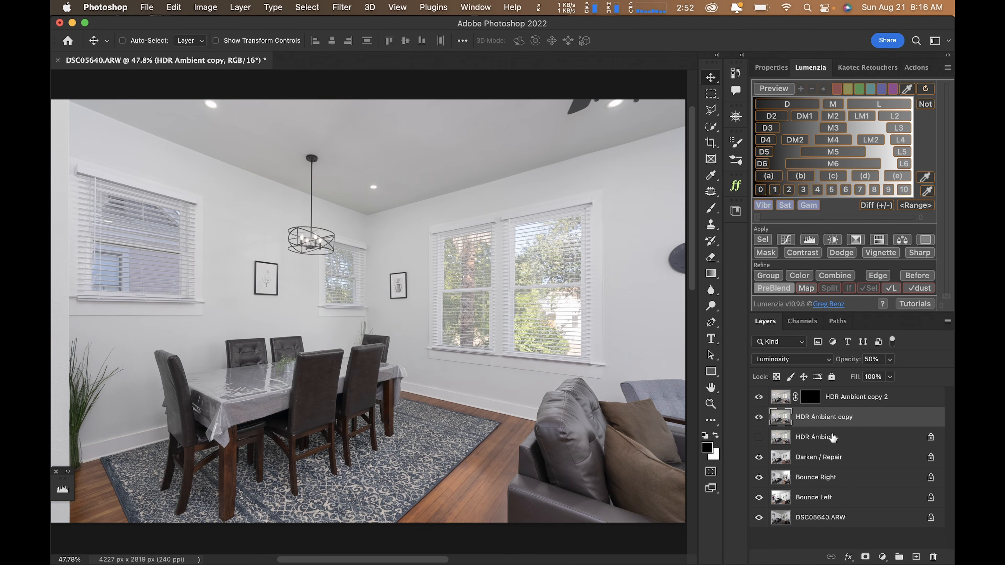
Group the two aligned HDR Ambient copies and rename the group HDR Ambient Blend
{"action": "left_click", "coordinate": [847, 399], "text": "shift"}
{"action": "key", "text": "super+g"}
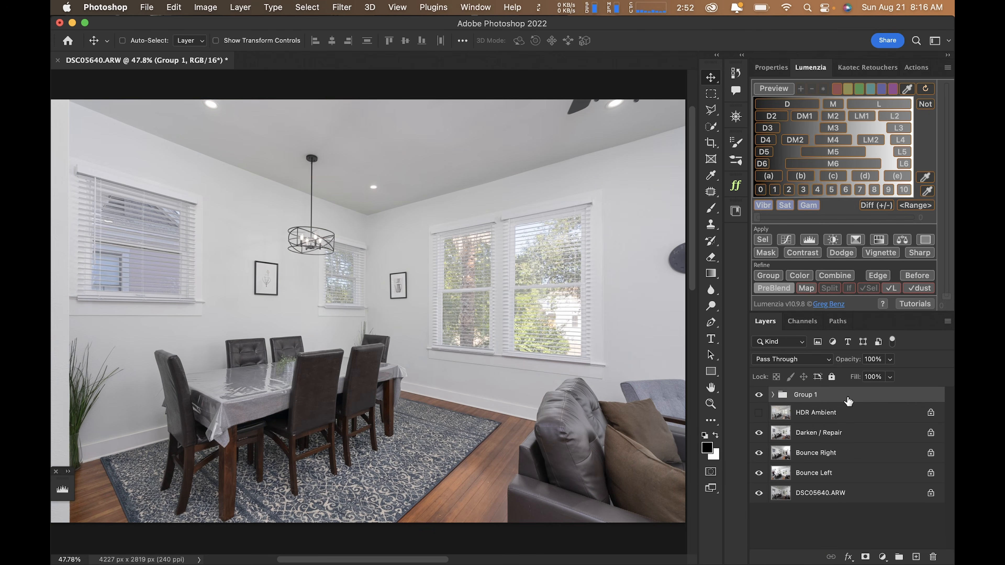
{"action": "double_click", "coordinate": [815, 396]}
{"action": "type", "text": "HDR Ambient Blend"}
{"action": "key", "text": "Return"}
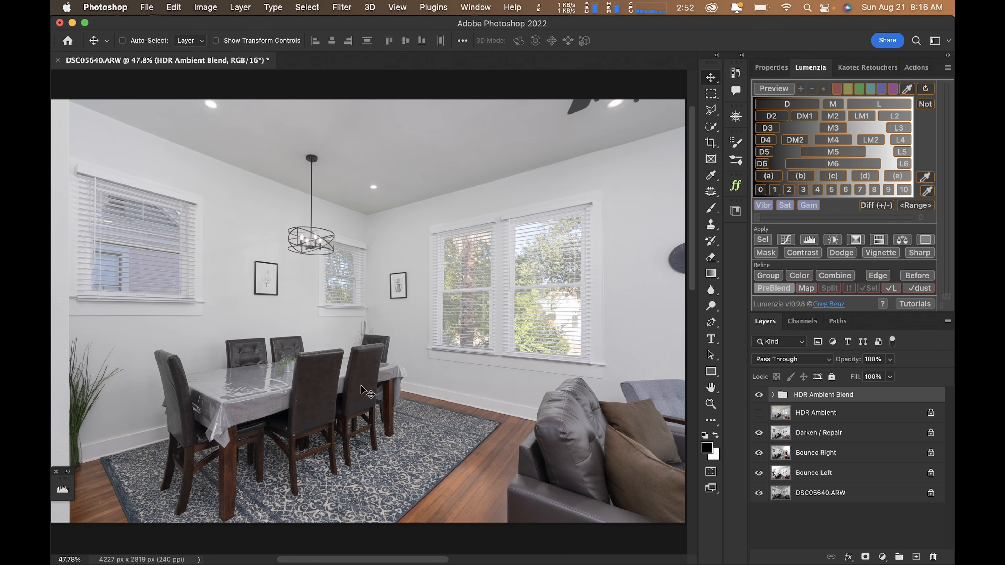
Move the HDR Ambient layer above the HDR Ambient Blend group, compare it with the blend, and leave it hidden
{"action": "left_click", "coordinate": [759, 413]}
{"action": "left_click", "coordinate": [759, 395]}
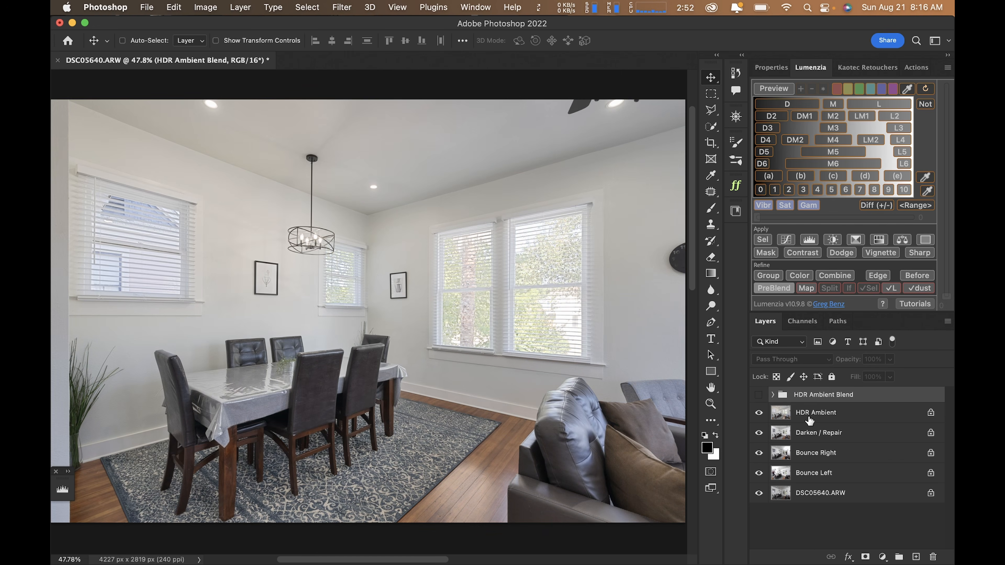
{"action": "left_click", "coordinate": [759, 413]}
{"action": "left_click", "coordinate": [759, 395]}
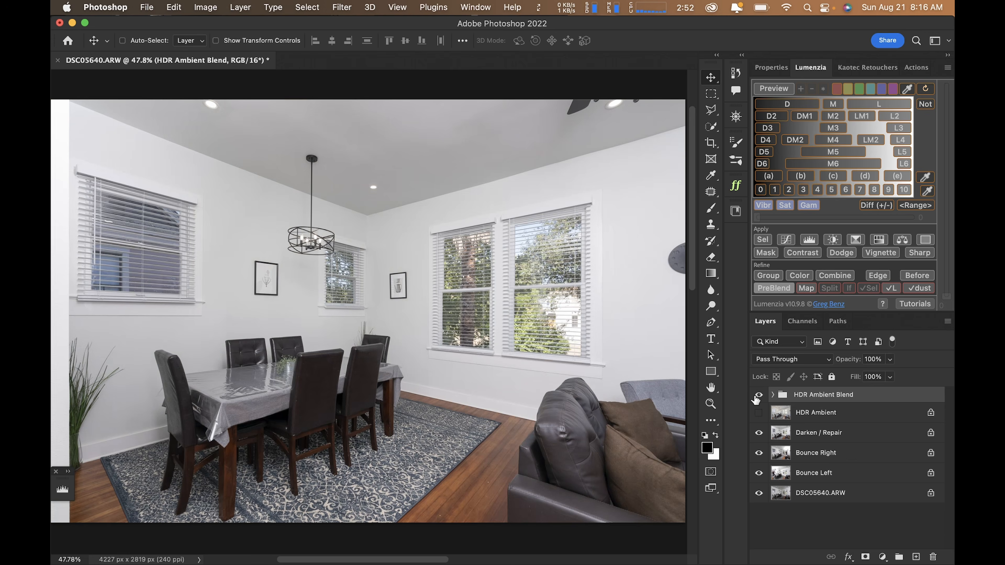
{"action": "left_click_drag", "start_coordinate": [781, 412], "coordinate": [778, 401]}
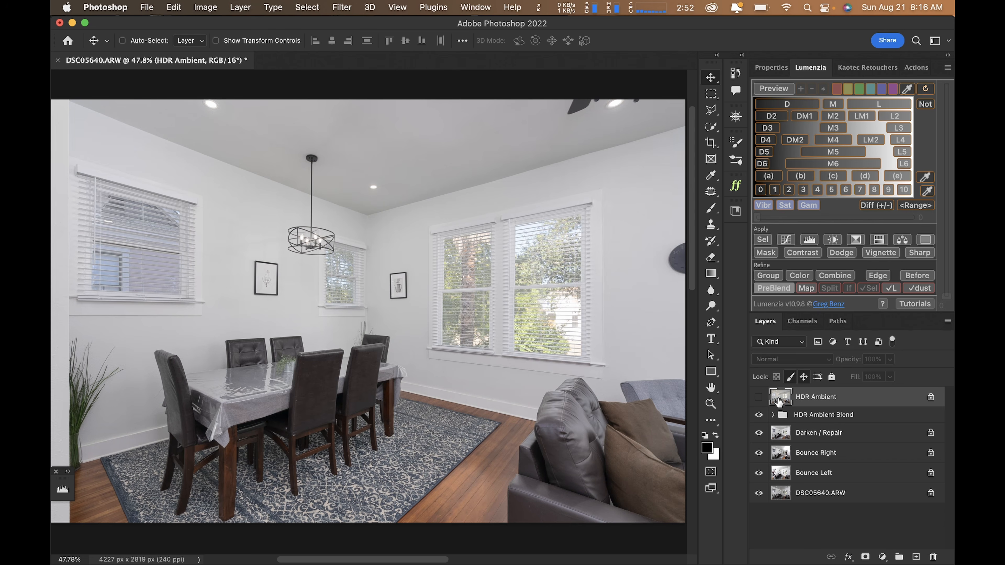
{"action": "left_click", "coordinate": [758, 397]}
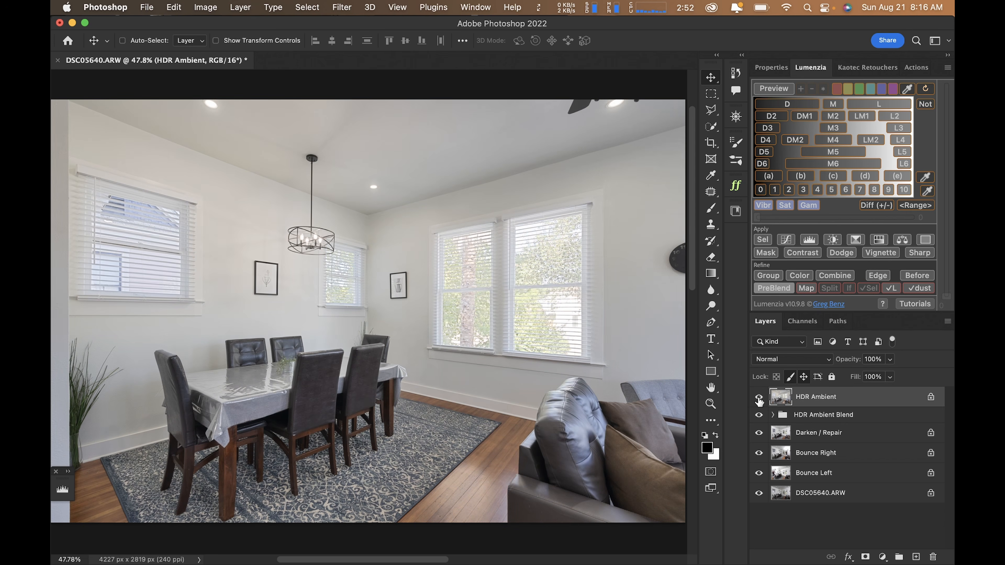
{"action": "left_click", "coordinate": [758, 397]}
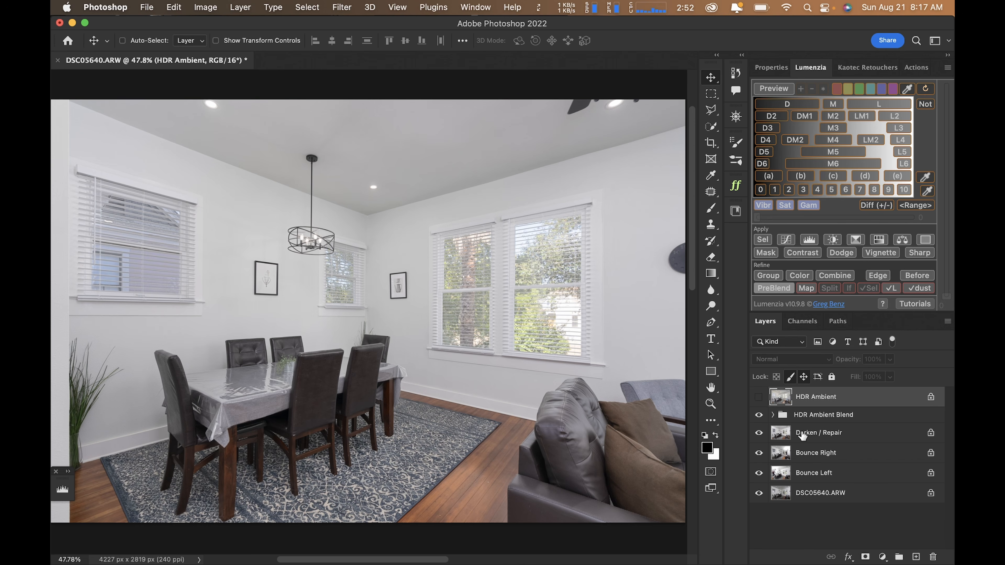
Hide the HDR Ambient Blend group and duplicate the Darken / Repair layer
{"action": "left_click", "coordinate": [815, 432]}
{"action": "left_click", "coordinate": [758, 415]}
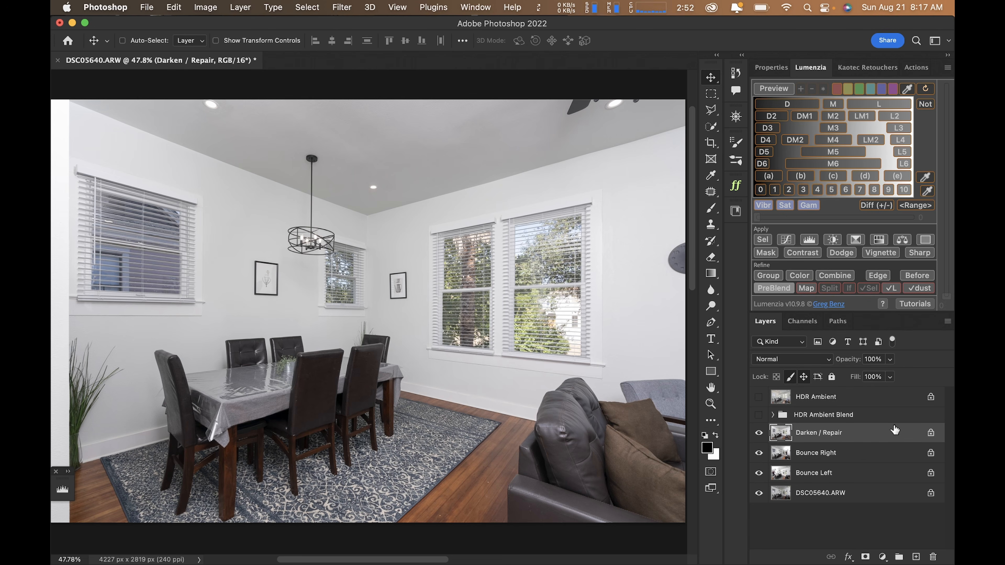
{"action": "key", "text": "super+j"}
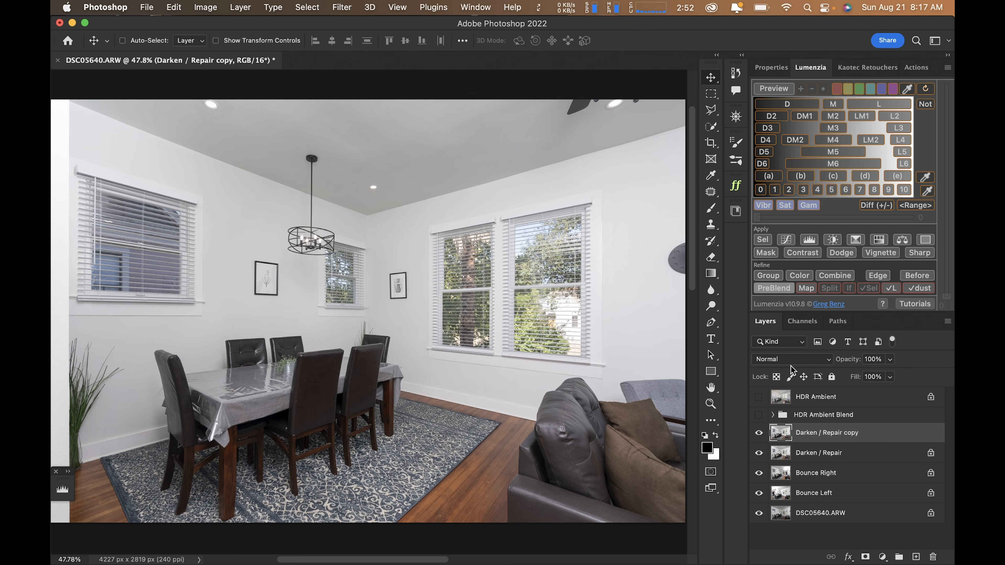
Set the Darken / Repair copy layer to the Color blend mode and the Darken / Repair layer to Darken
{"action": "left_click", "coordinate": [793, 360]}
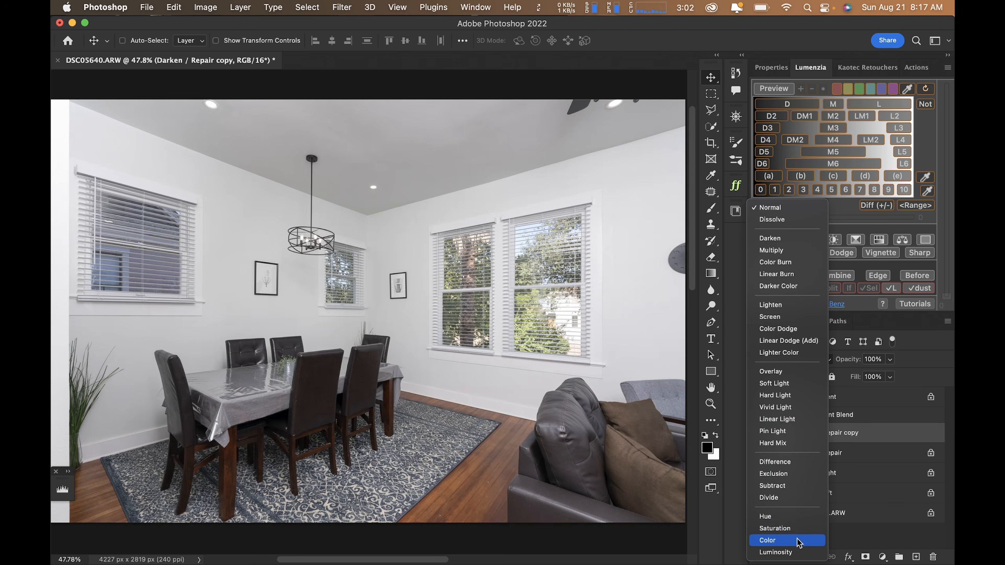
{"action": "left_click", "coordinate": [798, 541]}
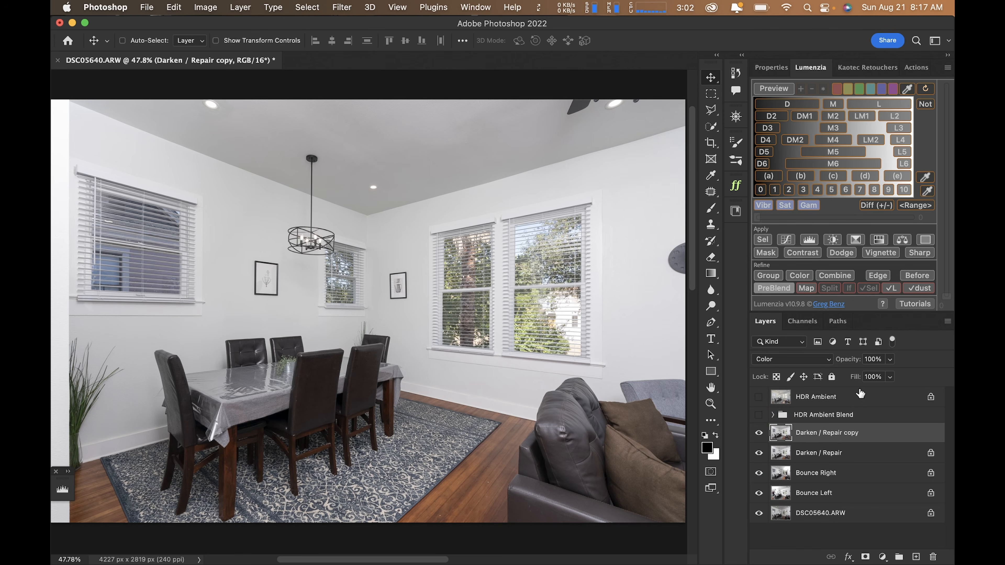
{"action": "left_click", "coordinate": [873, 455]}
{"action": "left_click", "coordinate": [794, 359]}
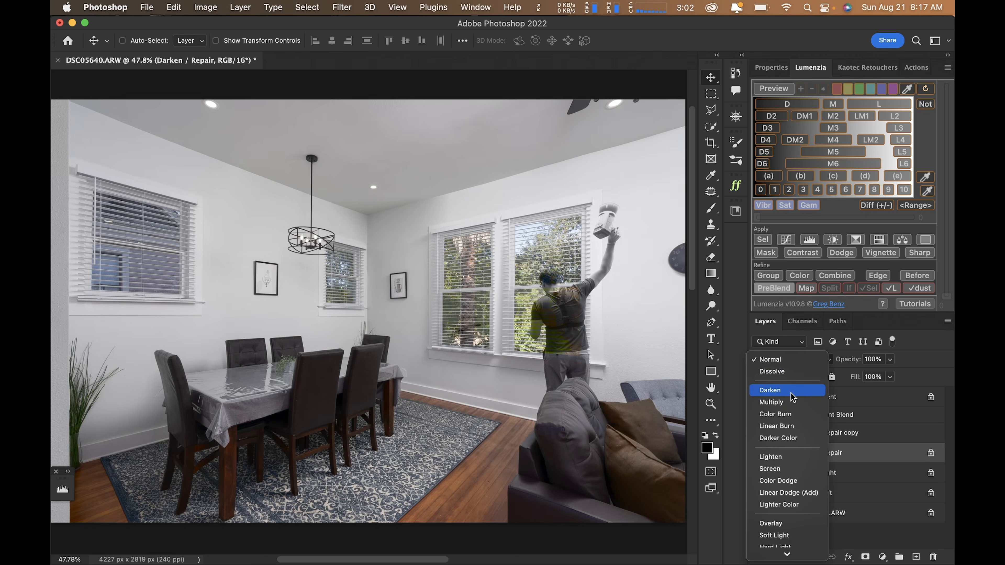
{"action": "left_click", "coordinate": [791, 393]}
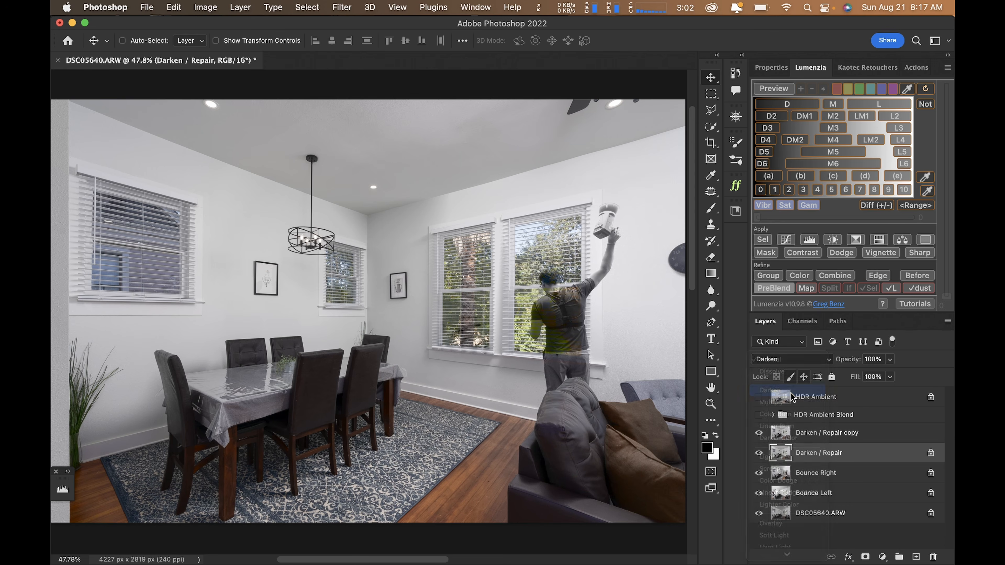
Group the Darken / Repair layer with its copy and rename the group Darken Repair
{"action": "left_click", "coordinate": [812, 442], "text": "shift"}
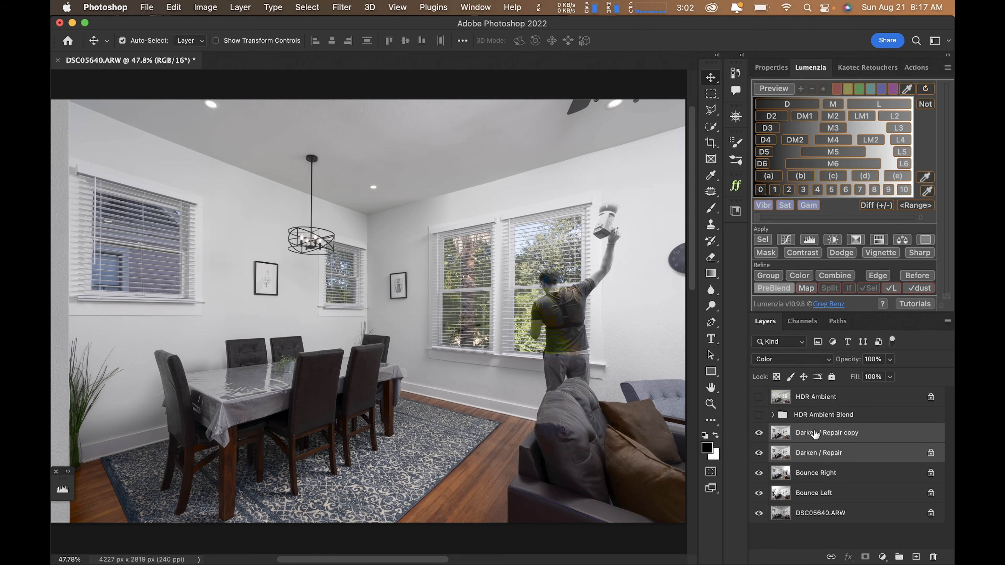
{"action": "key", "text": "super+g"}
{"action": "double_click", "coordinate": [803, 430]}
{"action": "type", "text": "Darken Repair"}
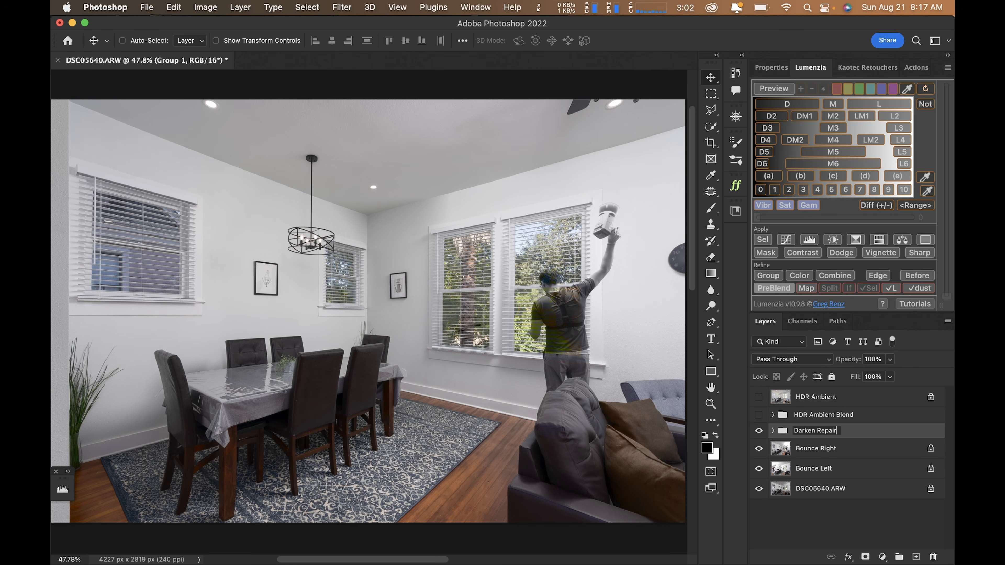
{"action": "key", "text": "Return"}
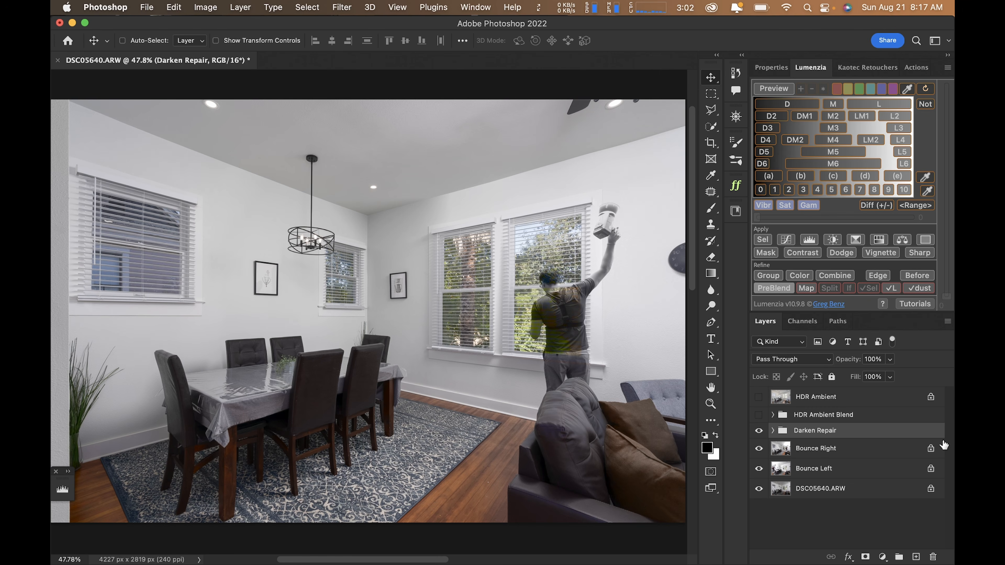
Hide the Darken Repair group, compare the Bounce Right layer on and off, and add a white layer mask to it
{"action": "left_click", "coordinate": [817, 452]}
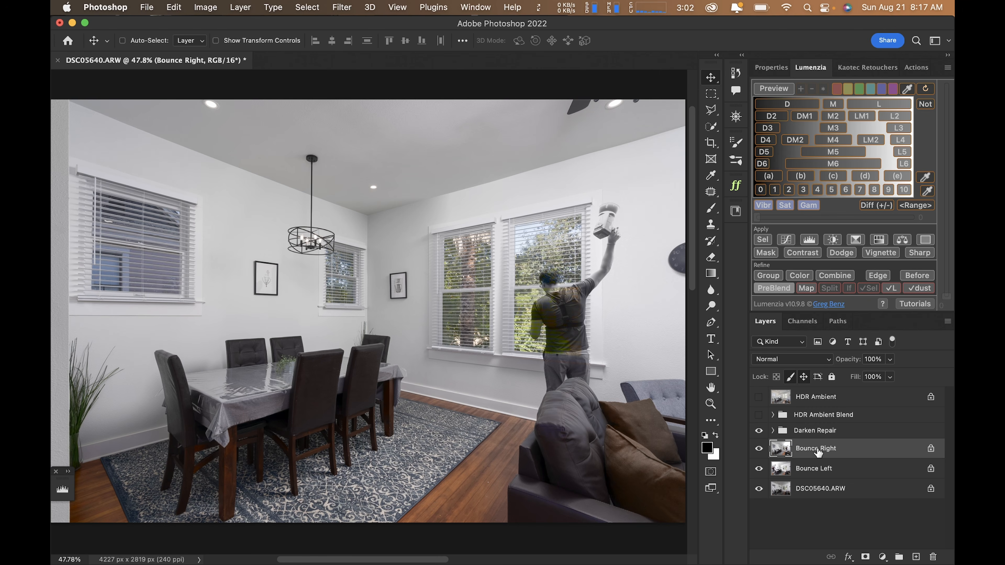
{"action": "key", "text": "g"}
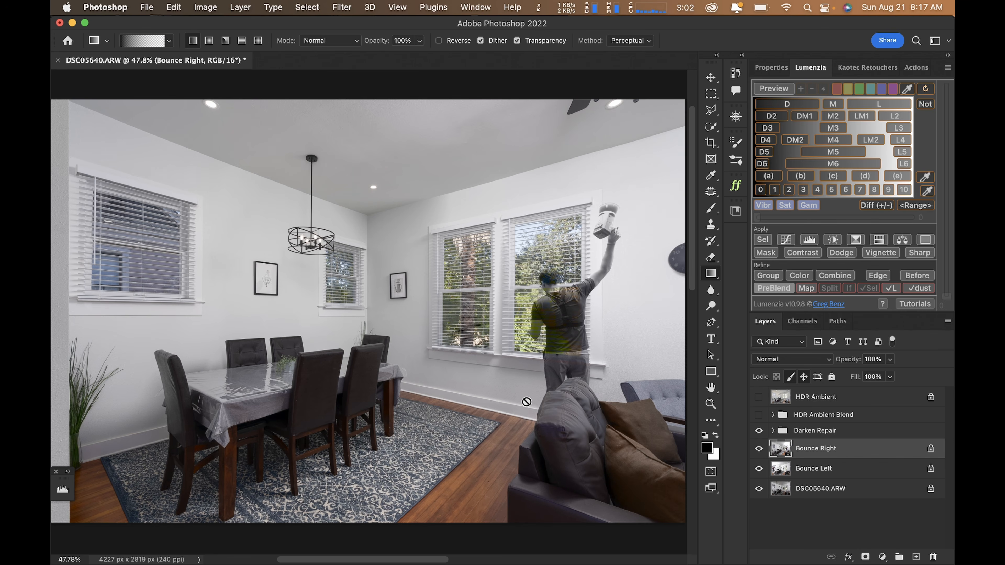
{"action": "left_click", "coordinate": [759, 431]}
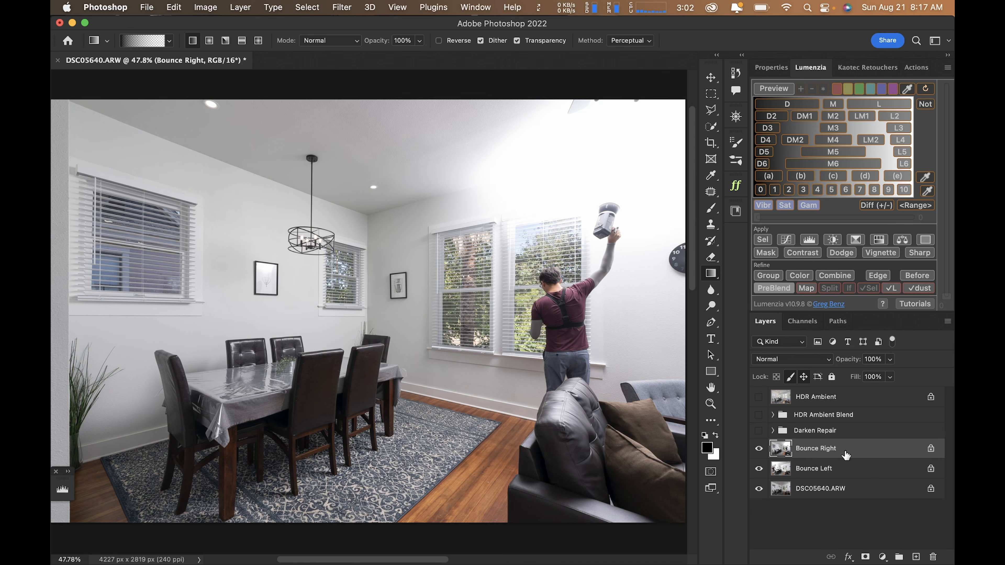
{"action": "left_click", "coordinate": [759, 451]}
{"action": "left_click", "coordinate": [760, 450]}
{"action": "left_click", "coordinate": [759, 451]}
{"action": "left_click", "coordinate": [760, 451]}
{"action": "left_click", "coordinate": [866, 556]}
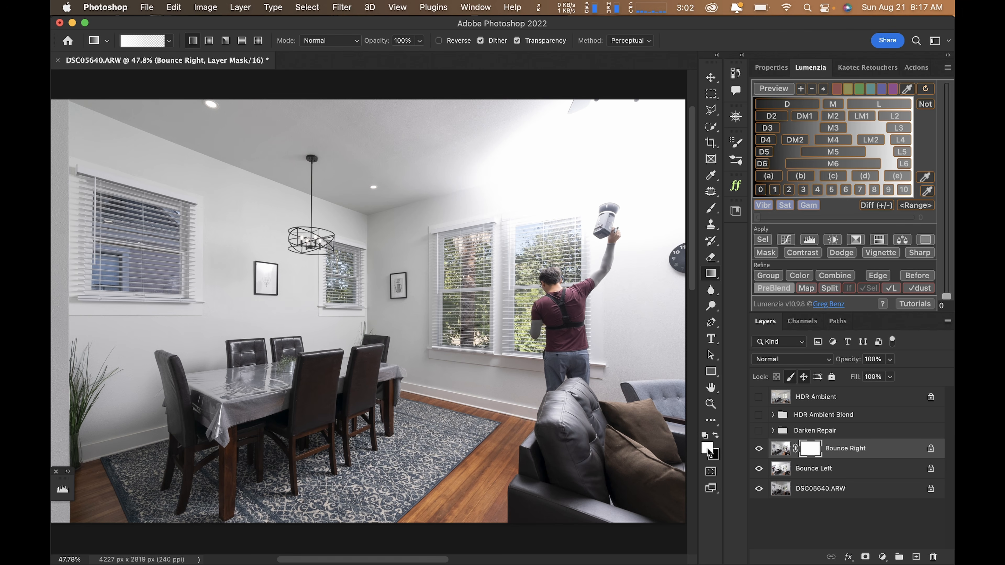
Swap the foreground and background colours repeatedly, leaving black as the foreground colour for the Gradient tool
{"action": "key", "text": "x"}
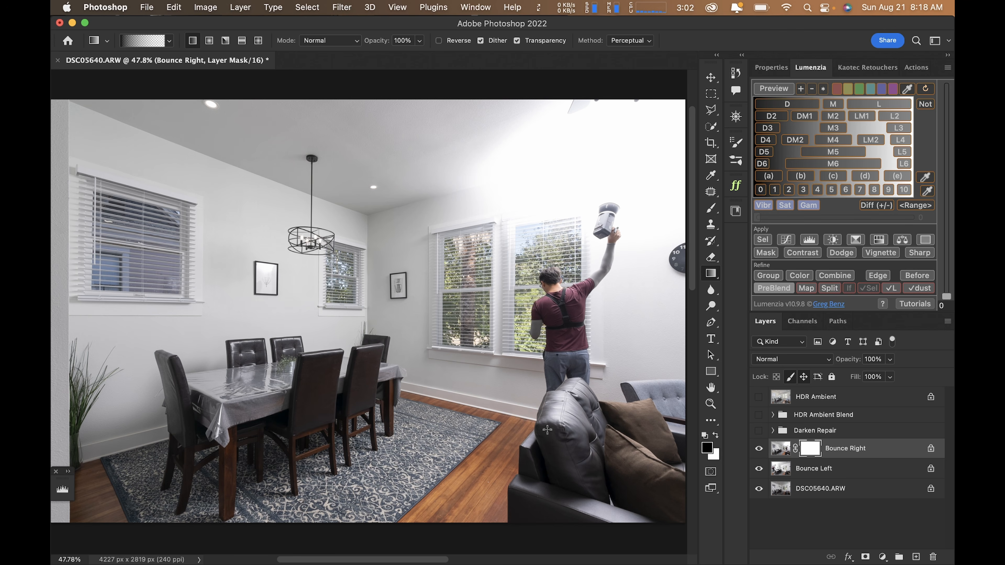
{"action": "left_click", "coordinate": [715, 436]}
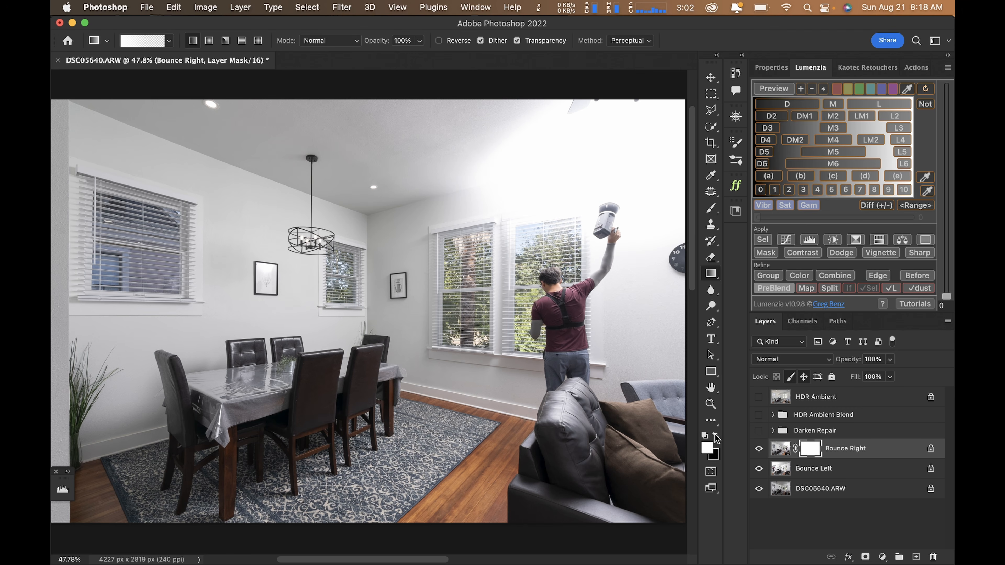
{"action": "double_click", "coordinate": [715, 436]}
{"action": "double_click", "coordinate": [715, 436]}
{"action": "double_click", "coordinate": [715, 436]}
{"action": "left_click", "coordinate": [715, 436]}
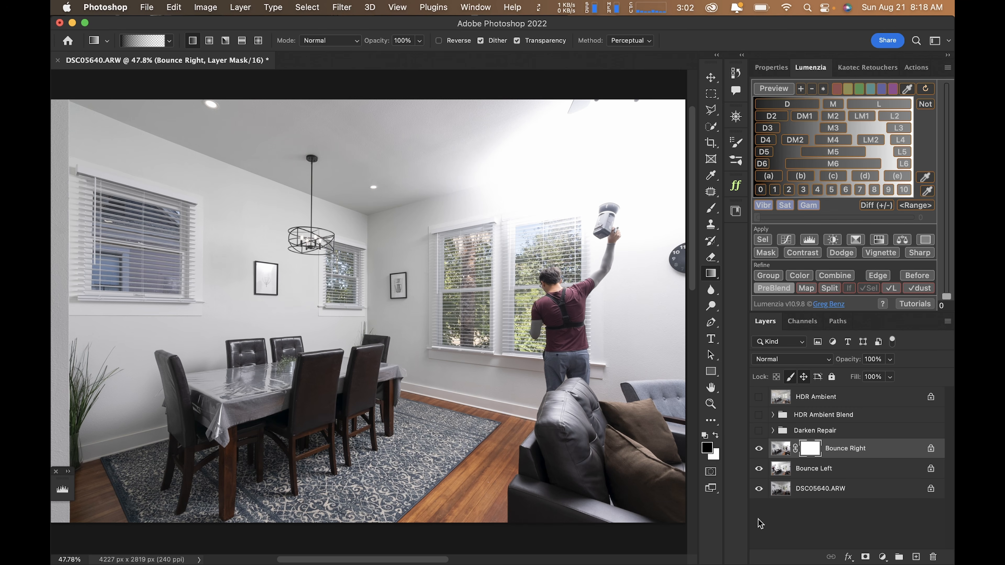
{"action": "key", "text": "x"}
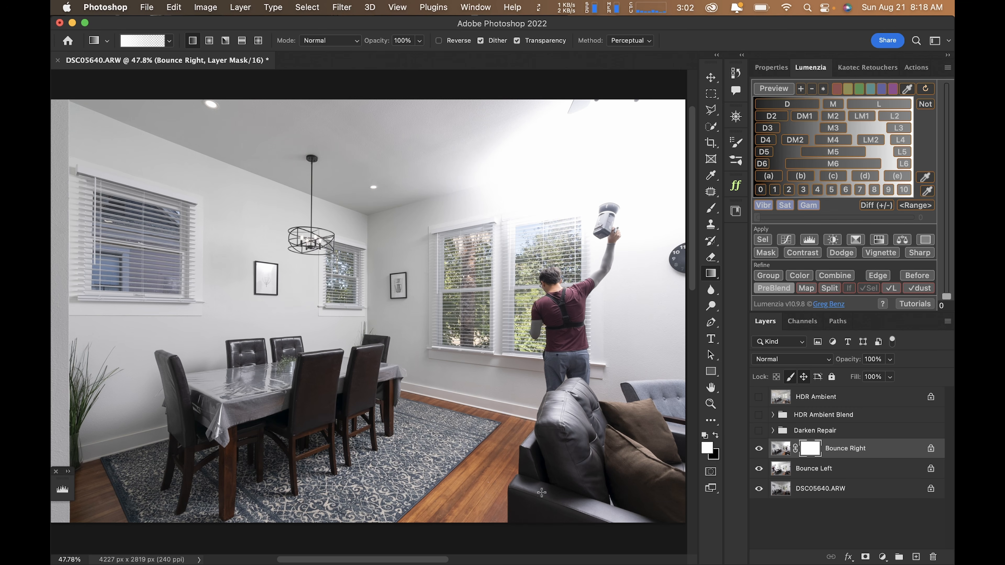
{"action": "key", "text": "x"}
{"action": "key", "text": "x"}
{"action": "key", "text": "x"}
{"action": "key", "text": "x"}
{"action": "key", "text": "x"}
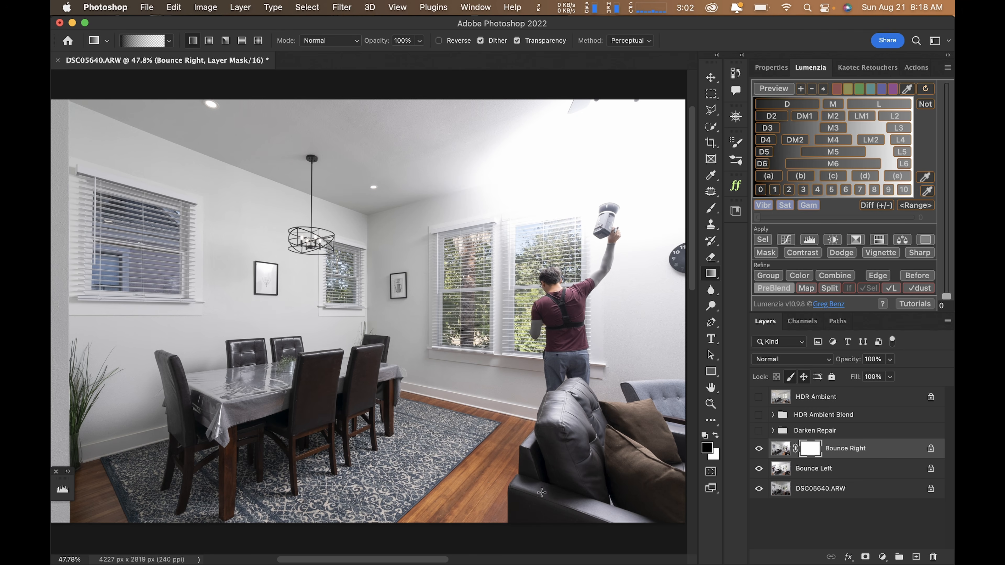
{"action": "key", "text": "x"}
{"action": "key", "text": "x"}
{"action": "key", "text": "x"}
{"action": "key", "text": "x"}
{"action": "key", "text": "x"}
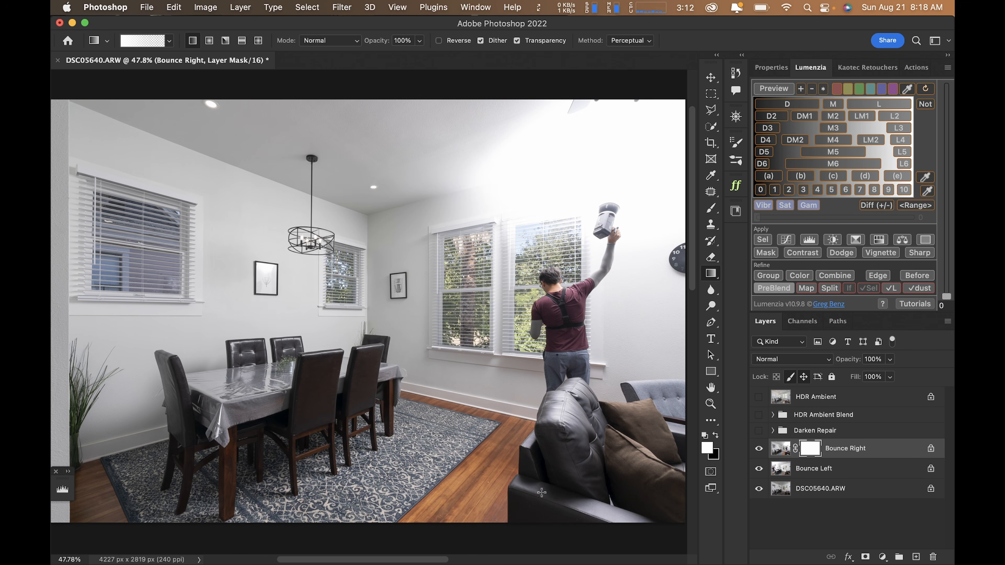
{"action": "key", "text": "x"}
{"action": "key", "text": "x"}
{"action": "key", "text": "x"}
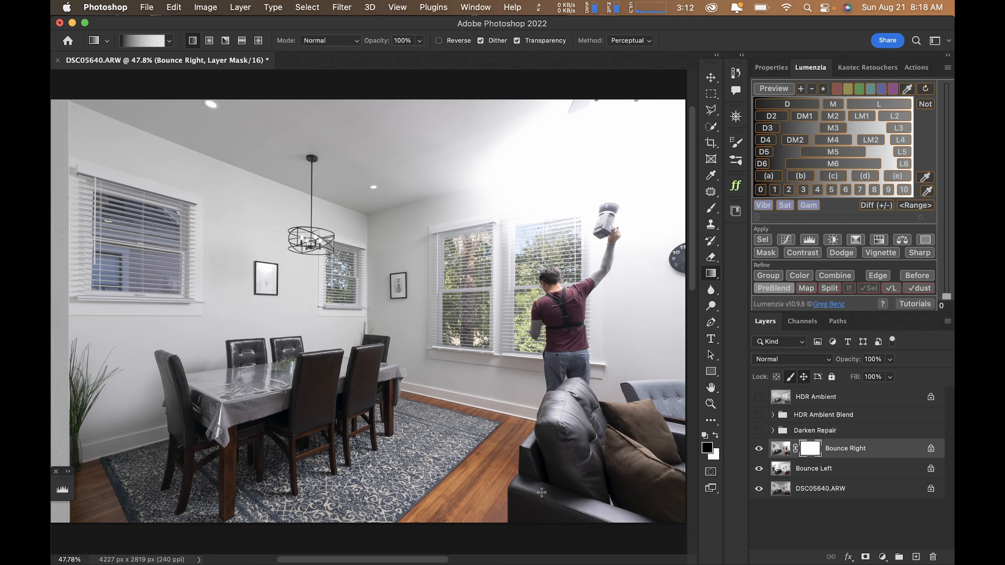
{"action": "key", "text": "x"}
{"action": "key", "text": "x"}
{"action": "key", "text": "x"}
{"action": "key", "text": "x"}
Mask out the flash holder on Bounce Right with a horizontal black-to-transparent gradient fading from the large windows to the small window wall
{"action": "left_click_drag", "start_coordinate": [475, 314], "coordinate": [243, 321]}
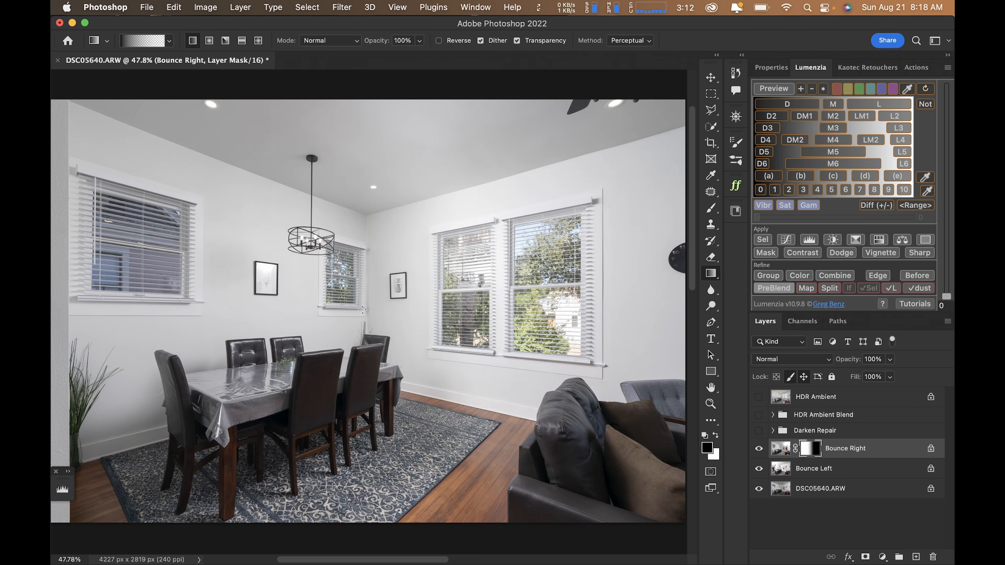
{"action": "key", "text": "ctrl+z"}
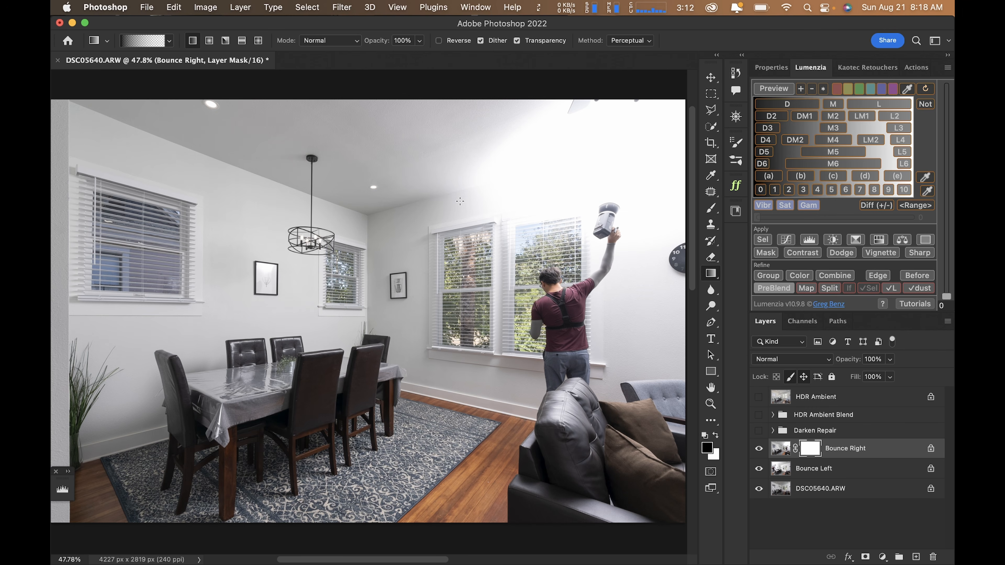
{"action": "left_click_drag", "start_coordinate": [469, 335], "coordinate": [296, 340]}
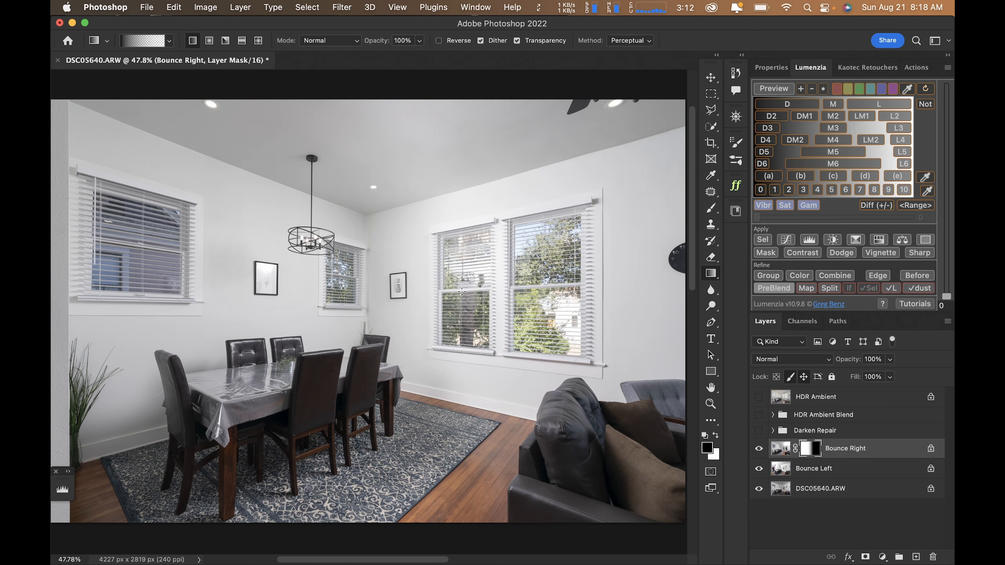
Try extending the Bounce Right mask gradient farther toward the photo's left edge, and undo the extension
{"action": "left_click_drag", "start_coordinate": [398, 317], "coordinate": [58, 352]}
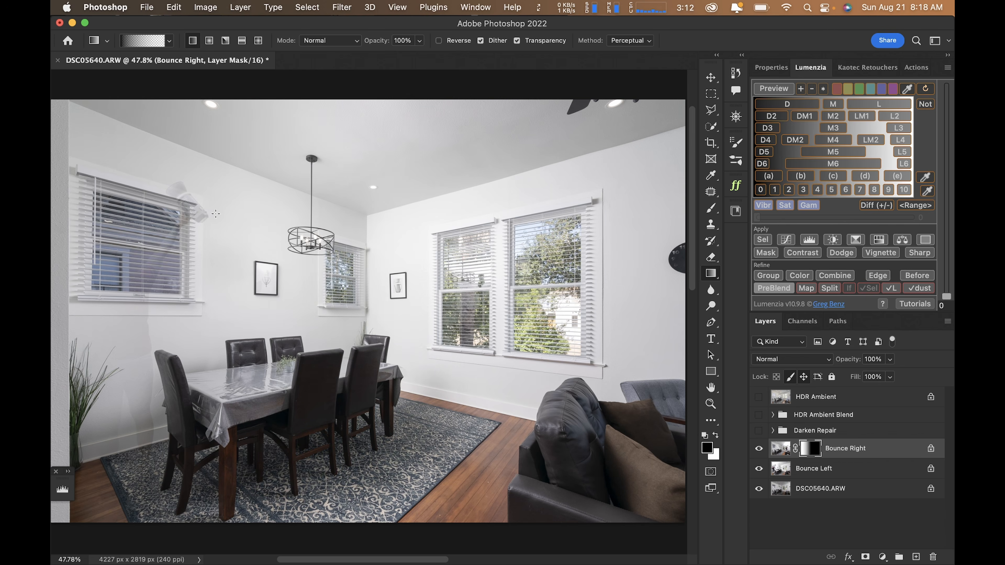
{"action": "left_click_drag", "start_coordinate": [164, 278], "coordinate": [268, 308]}
{"action": "key", "text": "super+z"}
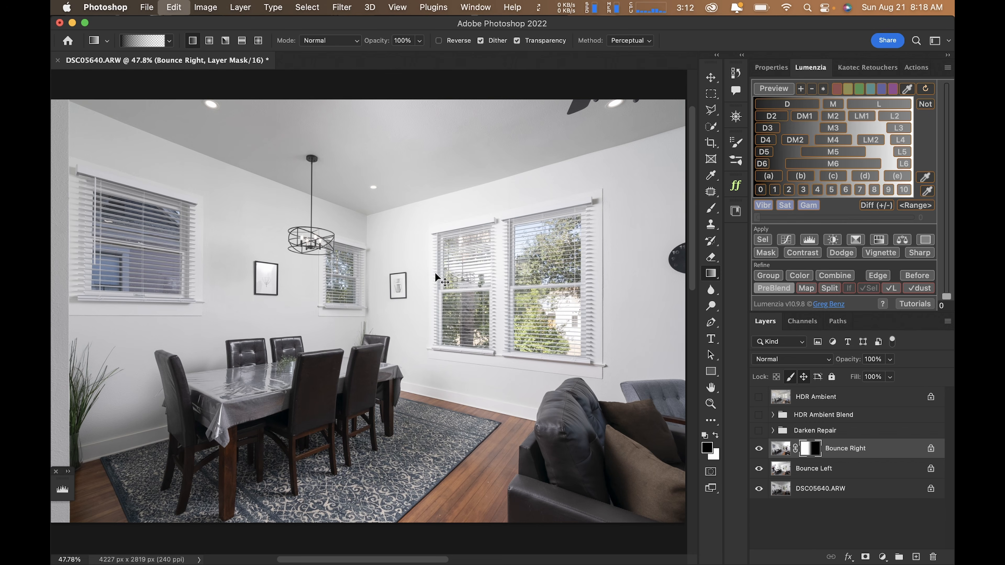
{"action": "key", "text": "super+shift+z"}
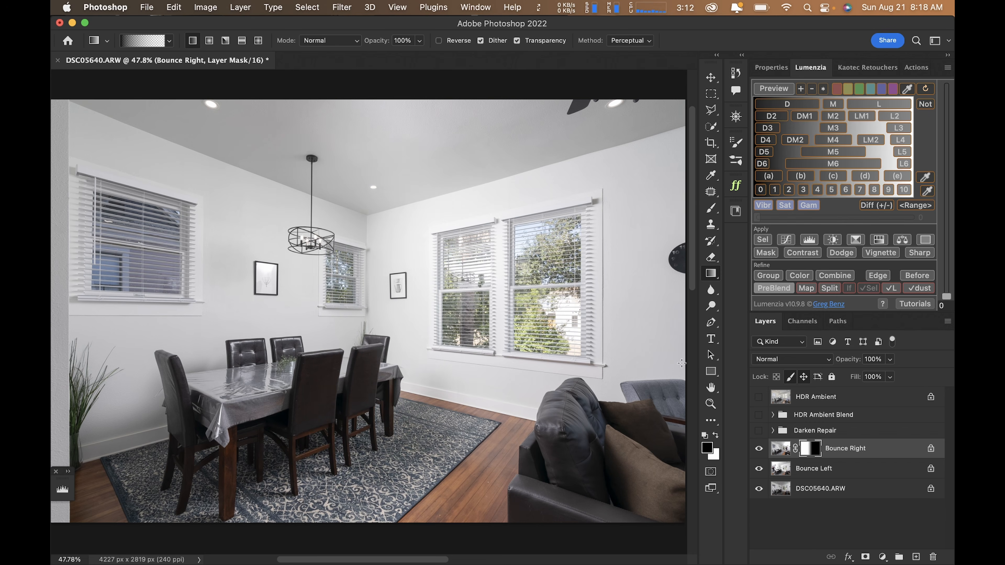
Compare the image with Bounce Right on and off, and examine its layer mask on its own
{"action": "left_click", "coordinate": [759, 449]}
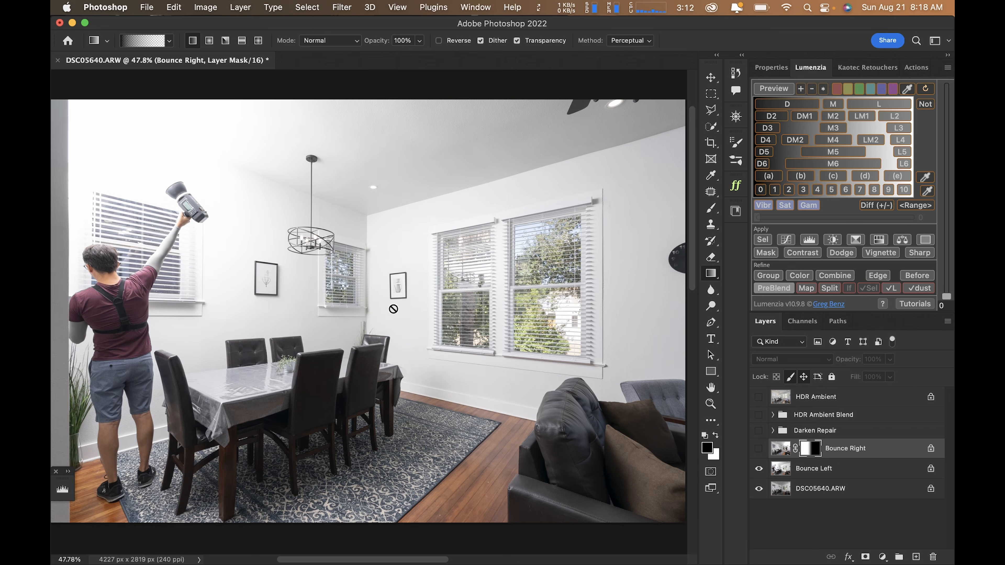
{"action": "left_click", "coordinate": [759, 448]}
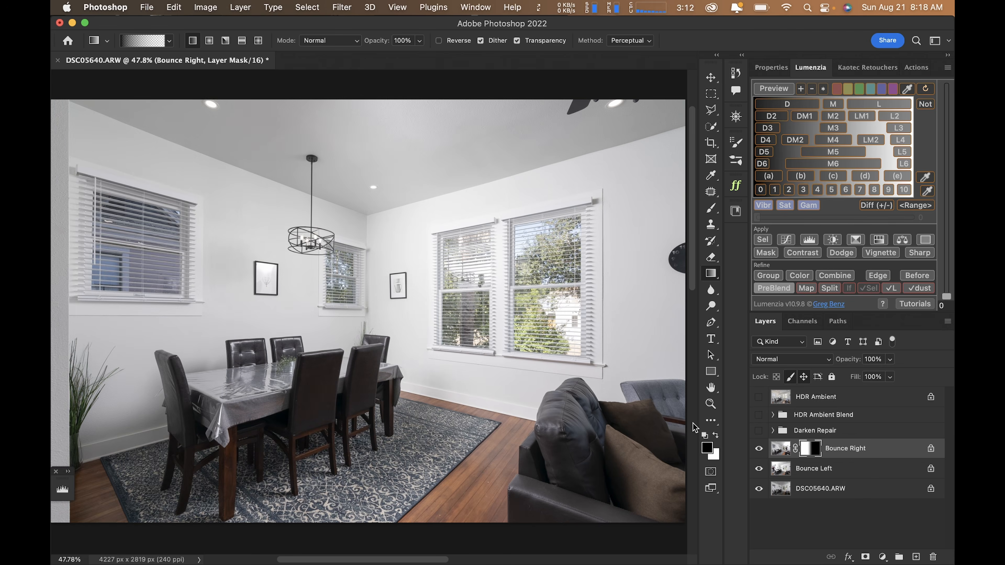
{"action": "key", "text": "super+z"}
{"action": "key", "text": "super+shift+z"}
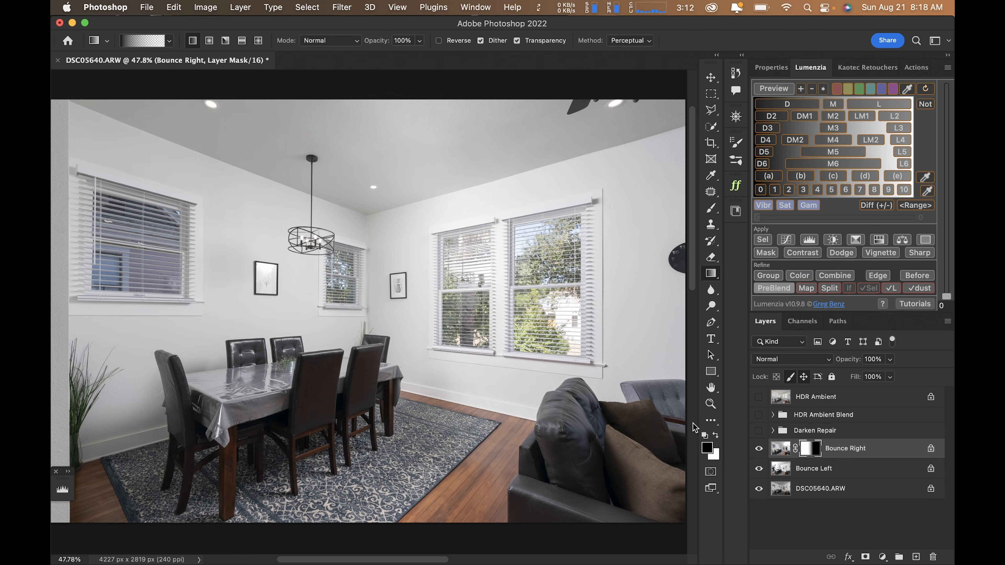
{"action": "left_click", "coordinate": [810, 450], "text": "alt"}
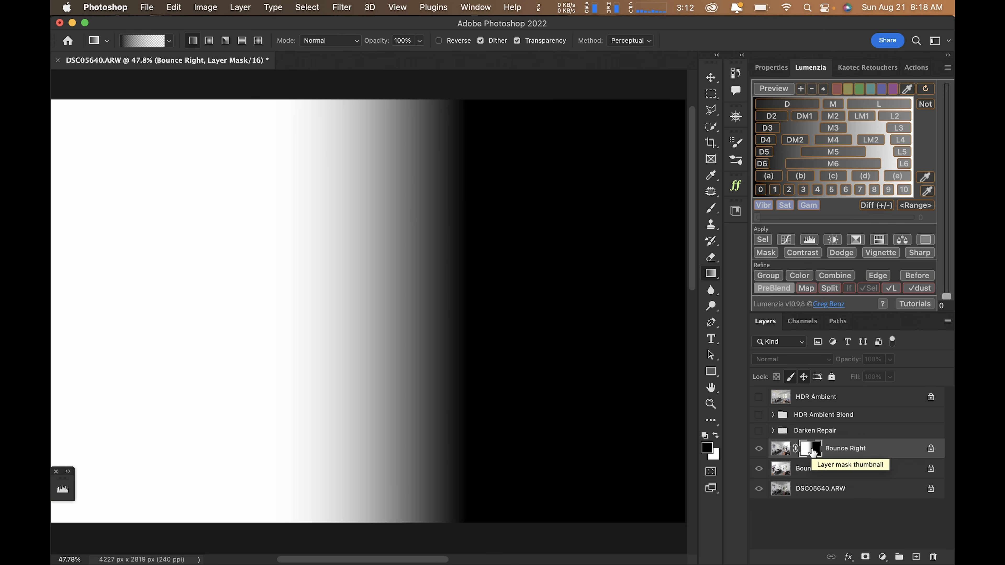
{"action": "left_click", "coordinate": [812, 452], "text": "alt"}
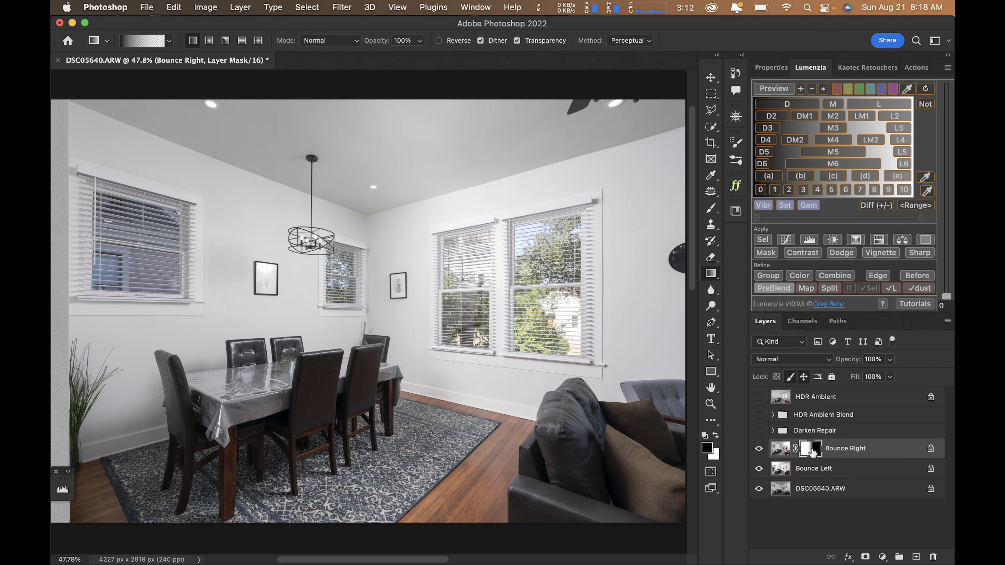
Examine the Foreground to Transparent gradient in the Gradient Editor, close it without changes, and switch to the Move tool
{"action": "left_click", "coordinate": [150, 40]}
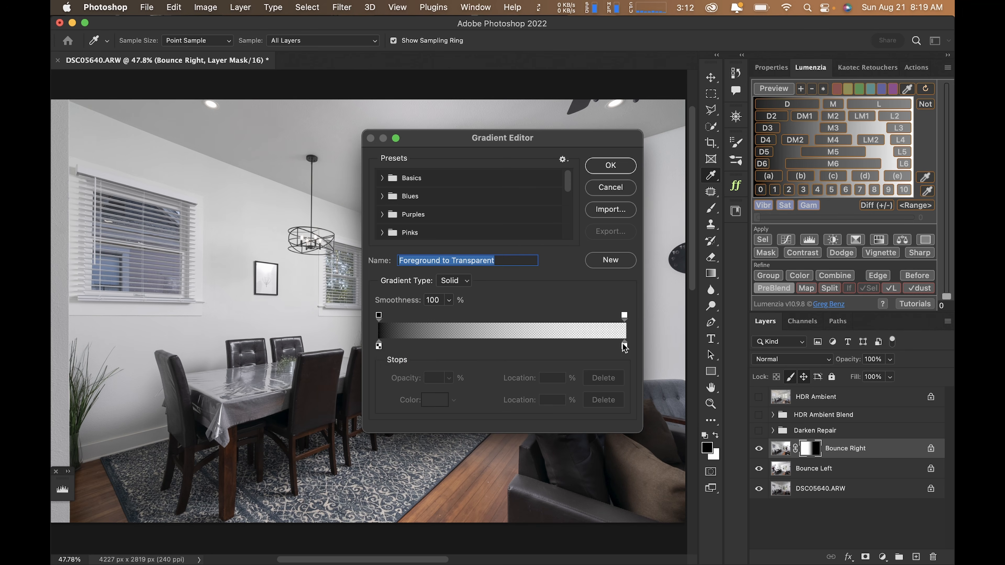
{"action": "left_click", "coordinate": [605, 192]}
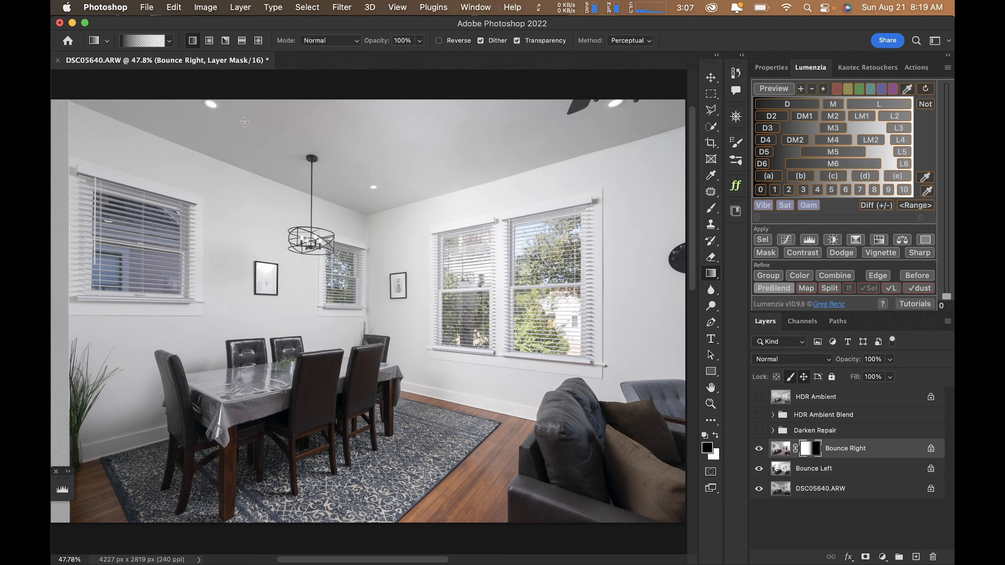
{"action": "key", "text": "v"}
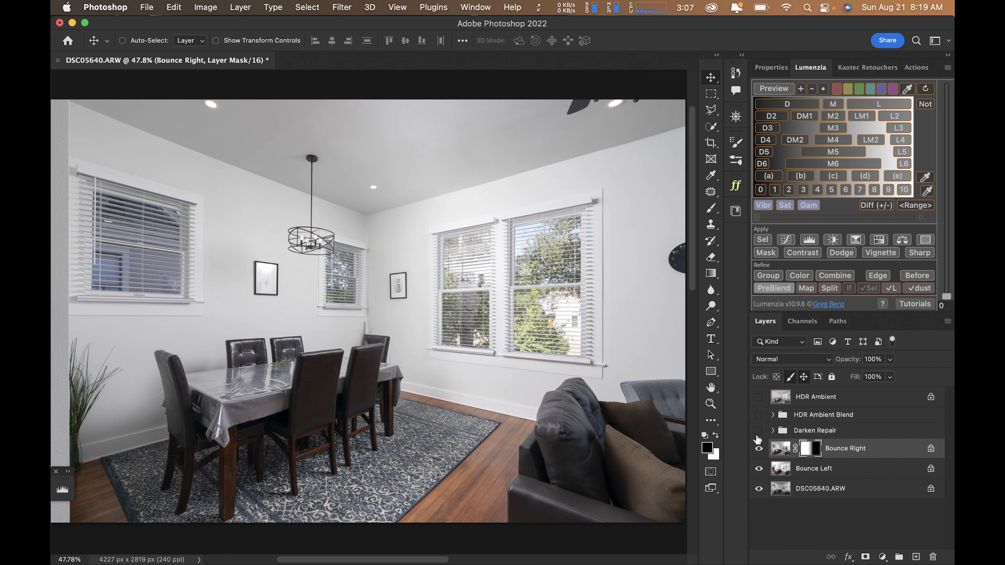
Turn on the Darken Repair group and compare the reflections in the large windows with the group on and off
{"action": "left_click", "coordinate": [758, 431]}
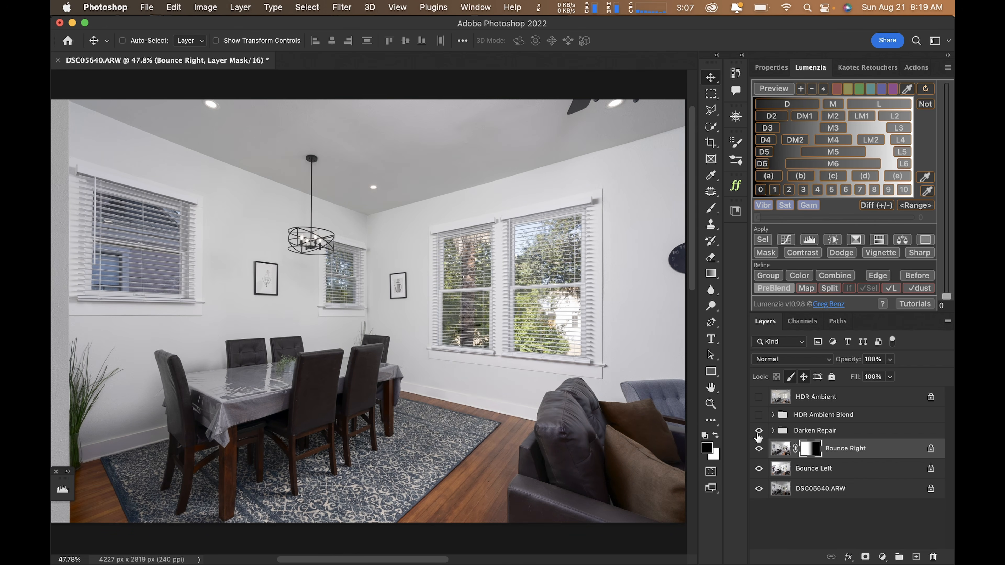
{"action": "left_click", "coordinate": [758, 433]}
{"action": "left_click", "coordinate": [758, 433]}
{"action": "left_click", "coordinate": [758, 432]}
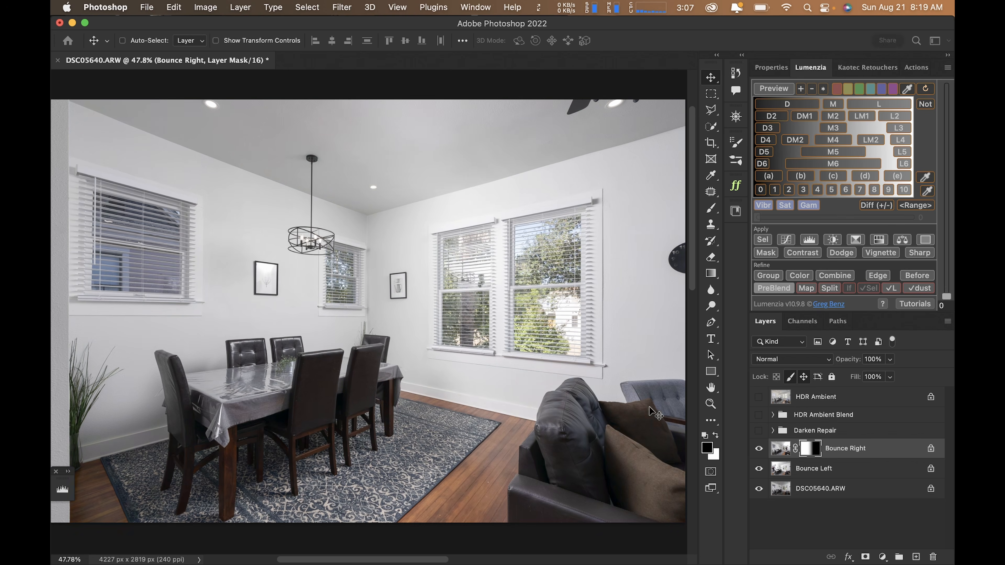
{"action": "left_click", "coordinate": [477, 280], "text": "super"}
{"action": "left_click", "coordinate": [477, 280], "text": "super"}
{"action": "left_click", "coordinate": [478, 279], "text": "super"}
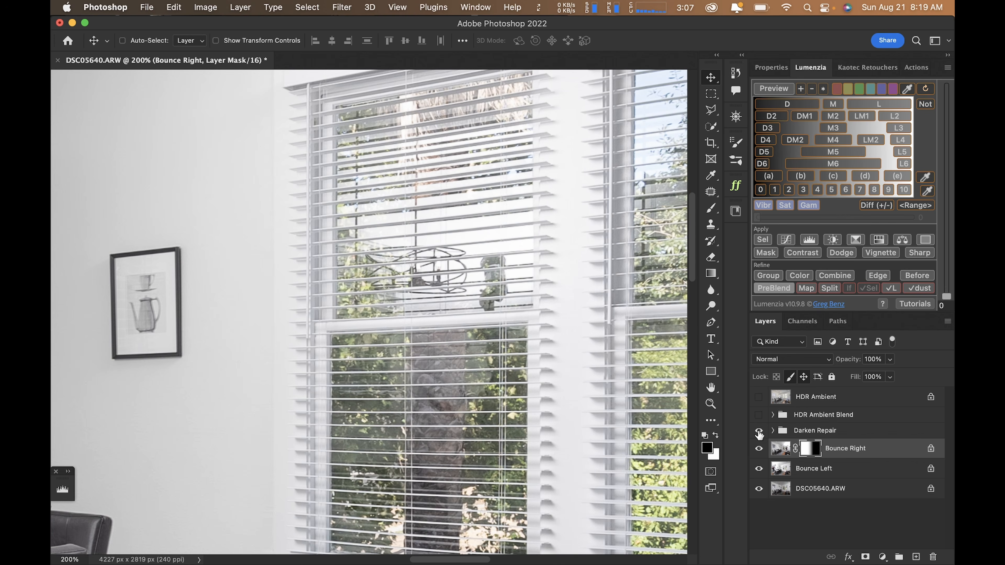
{"action": "left_click", "coordinate": [759, 431]}
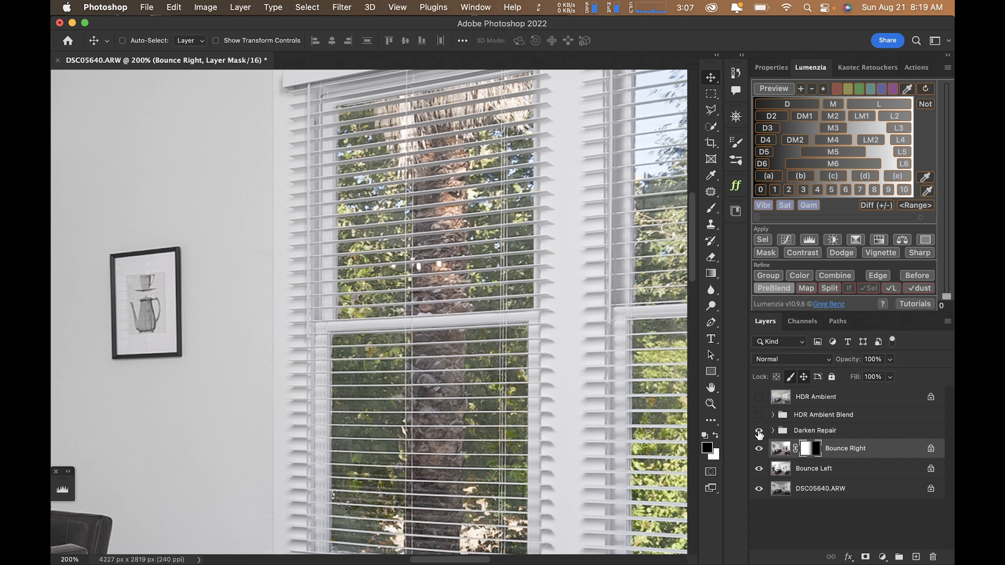
{"action": "left_click", "coordinate": [758, 432]}
{"action": "left_click", "coordinate": [758, 432]}
{"action": "key", "text": "super+0"}
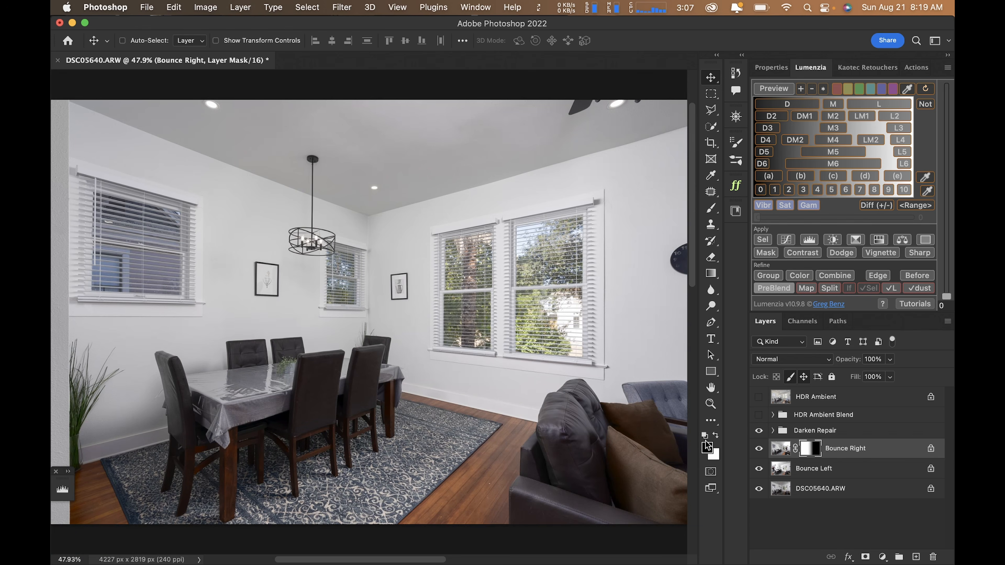
Compare the chairs, table and windows across the whole room with the Darken Repair group on and off
{"action": "left_click", "coordinate": [757, 432]}
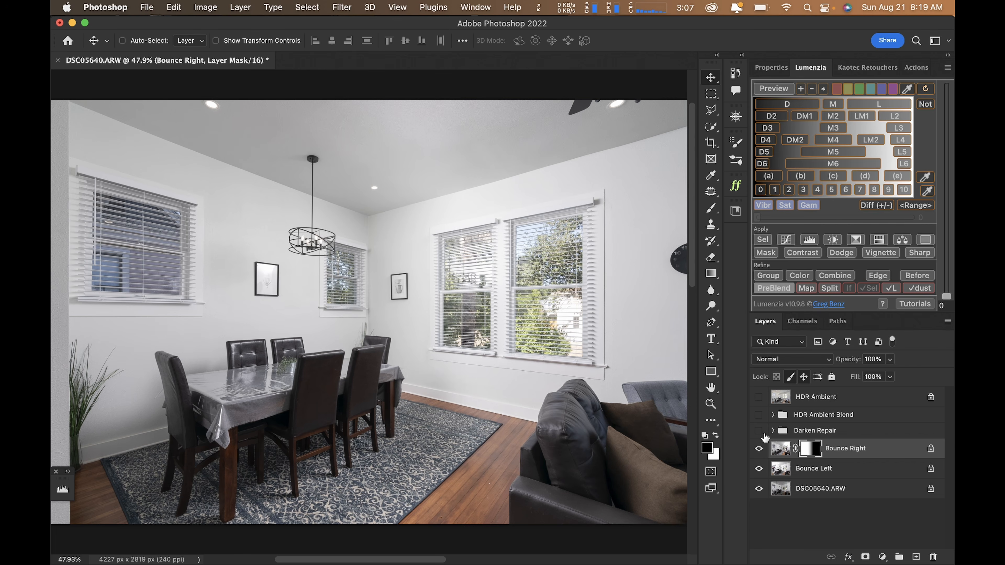
{"action": "left_click", "coordinate": [758, 432]}
{"action": "left_click", "coordinate": [759, 432]}
{"action": "left_click", "coordinate": [759, 432]}
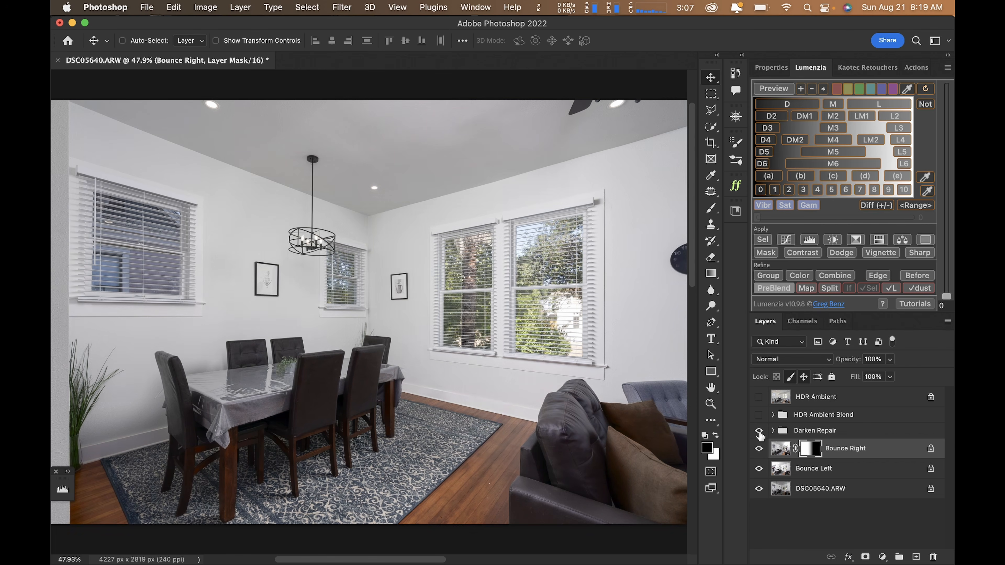
{"action": "left_click", "coordinate": [758, 431]}
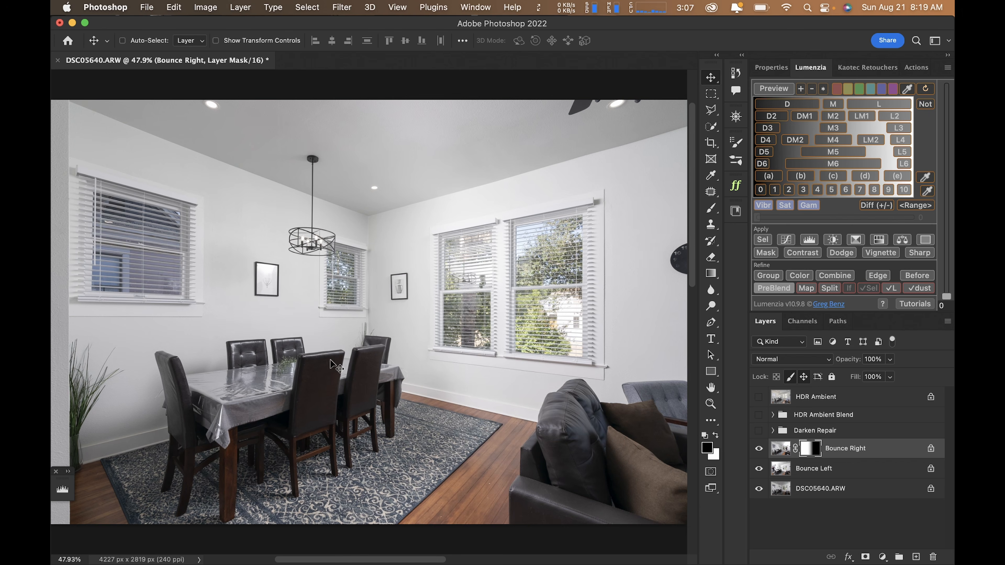
{"action": "left_click", "coordinate": [758, 431]}
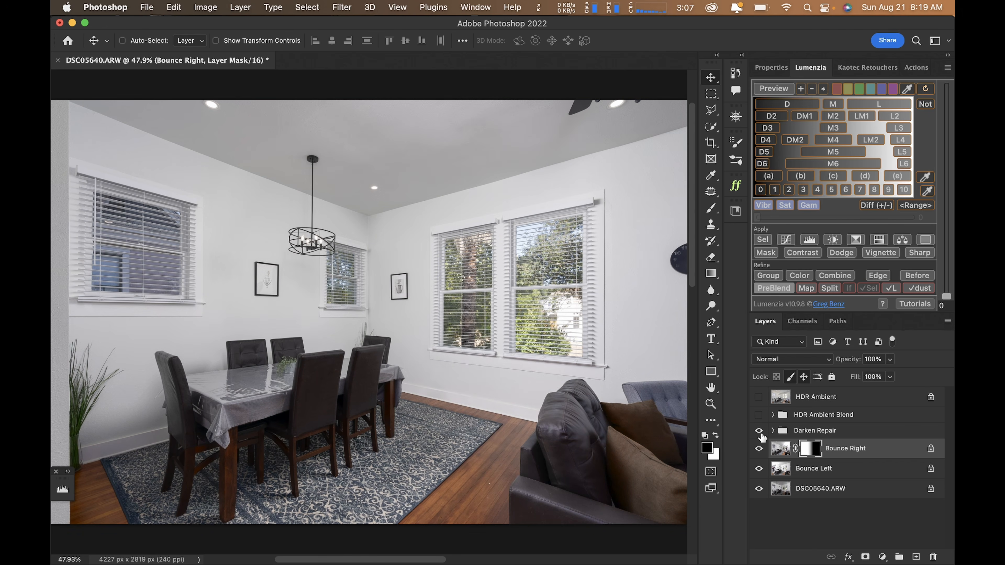
{"action": "left_click", "coordinate": [759, 432]}
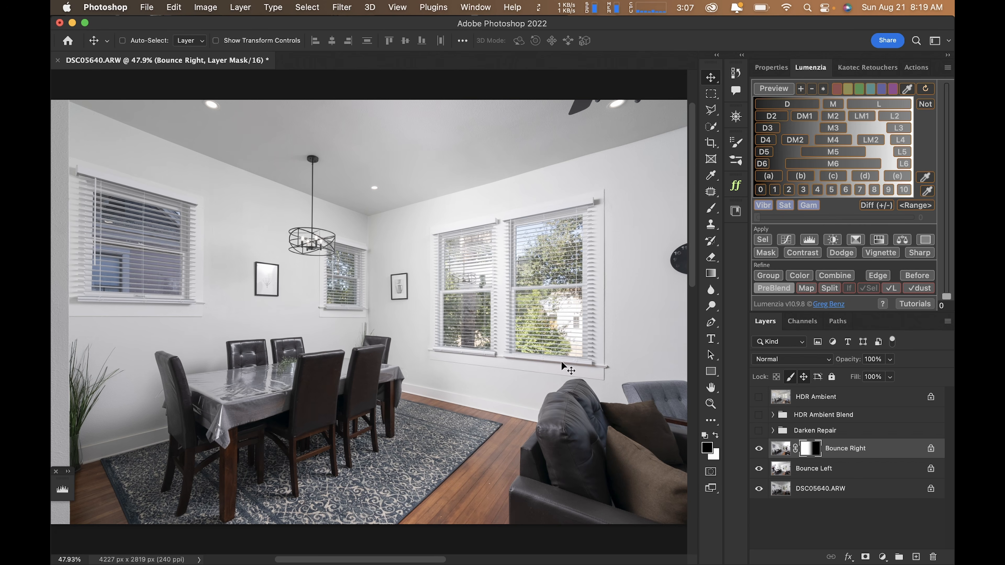
{"action": "left_click", "coordinate": [759, 432]}
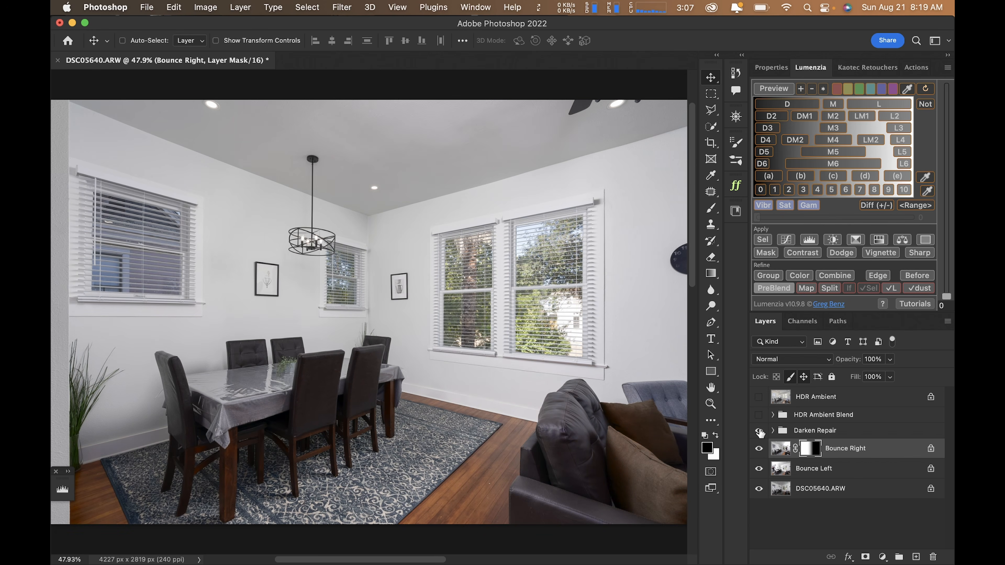
{"action": "left_click", "coordinate": [759, 432]}
{"action": "left_click", "coordinate": [759, 433]}
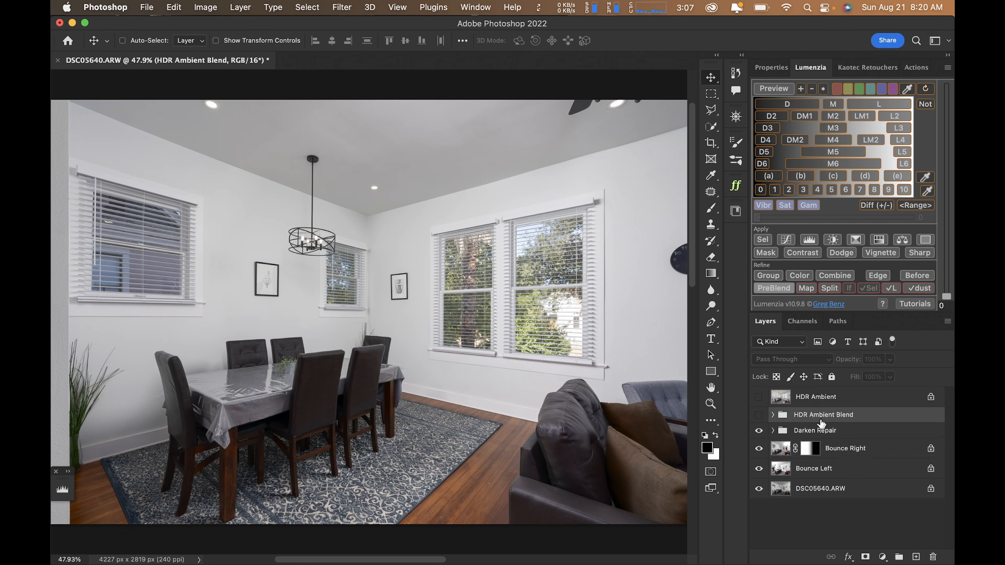
Turn on the HDR Ambient Blend group, and view the DSC05640.ARW frame on its own before restoring the other layers
{"action": "left_click", "coordinate": [819, 419]}
{"action": "left_click", "coordinate": [758, 416]}
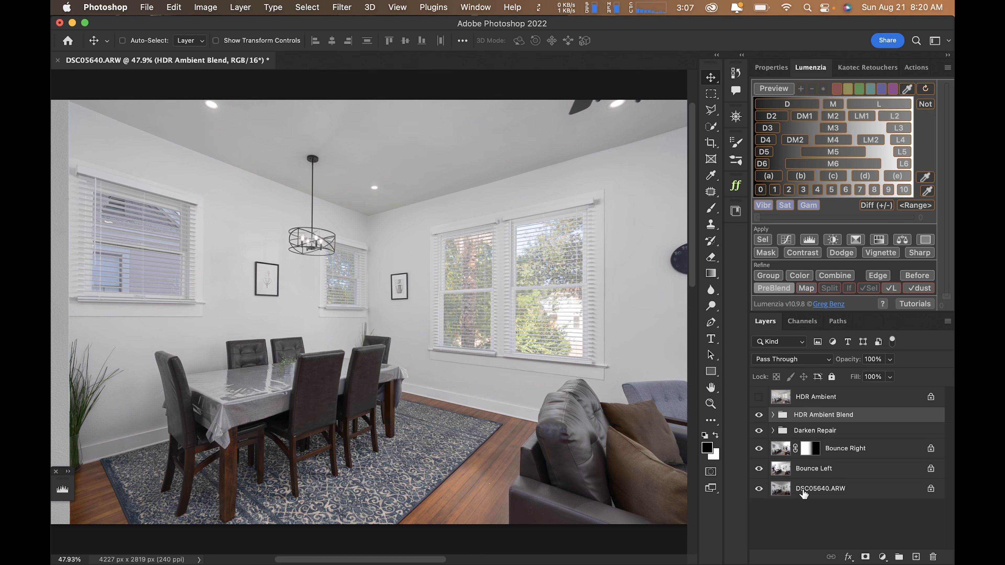
{"action": "left_click", "coordinate": [758, 489], "text": "alt"}
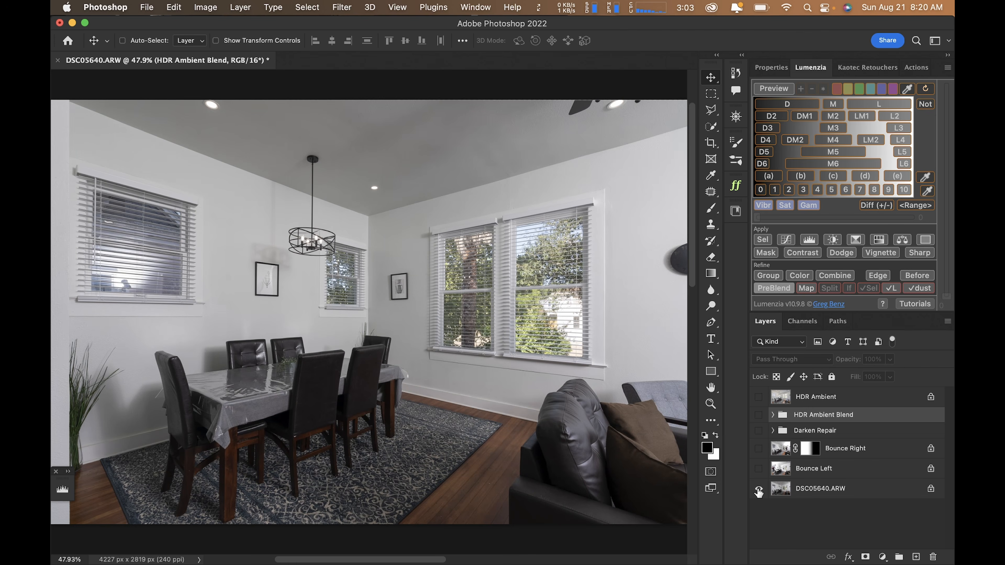
{"action": "left_click", "coordinate": [759, 489], "text": "alt"}
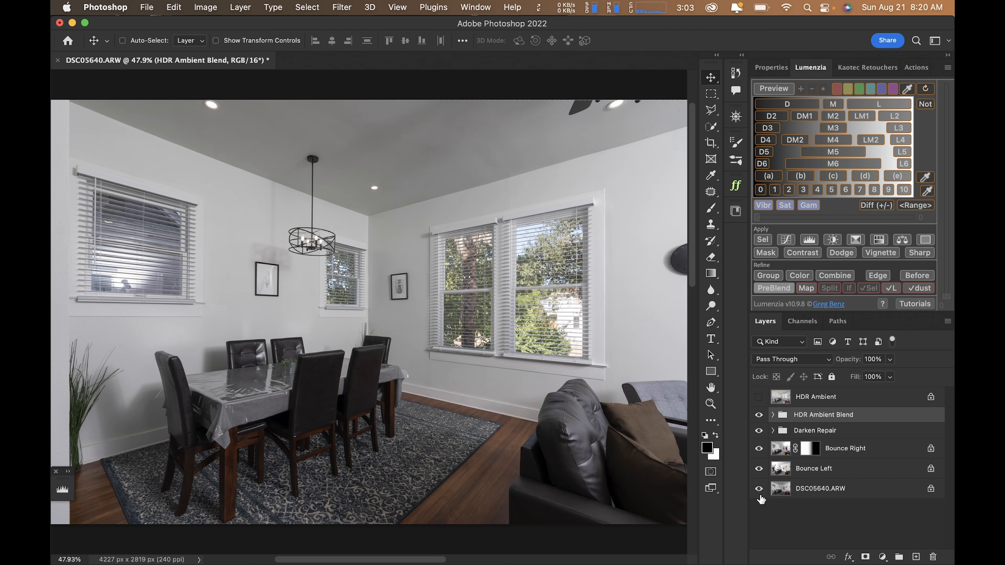
Move the DSC05640.ARW layer between Darken Repair and HDR Ambient Blend, and set its blend mode to Screen
{"action": "left_click_drag", "start_coordinate": [821, 494], "coordinate": [816, 424]}
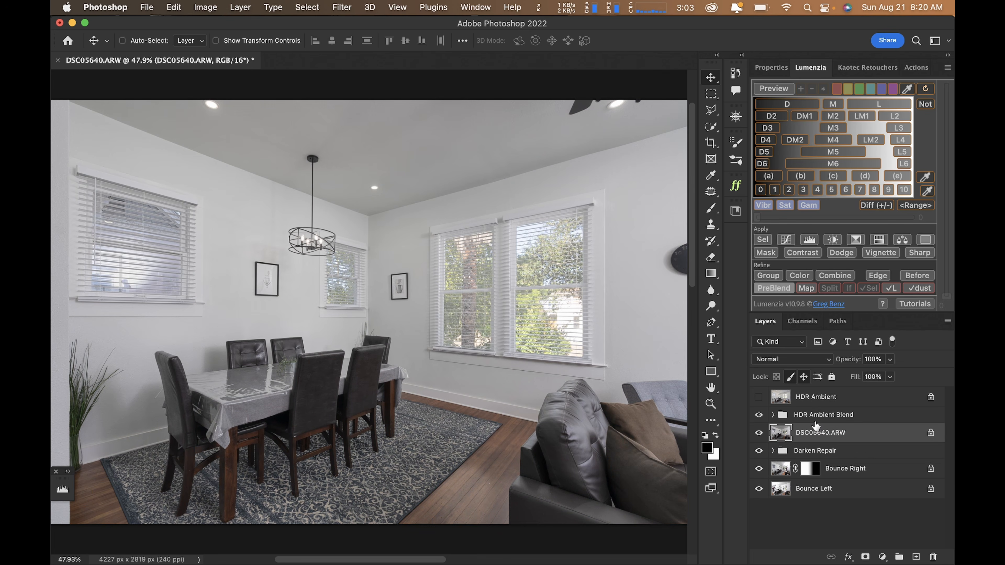
{"action": "left_click", "coordinate": [823, 362]}
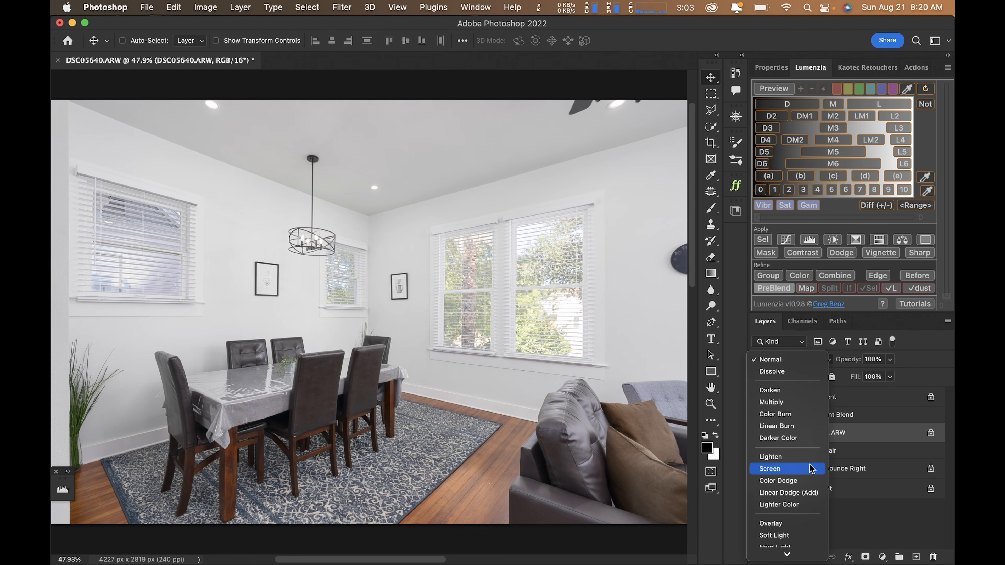
{"action": "left_click", "coordinate": [810, 469]}
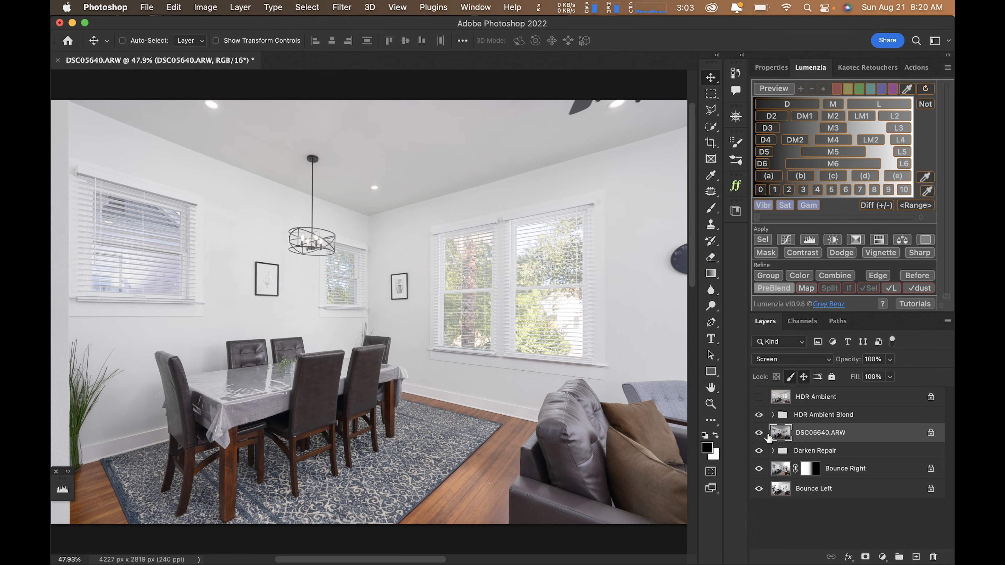
{"action": "left_click", "coordinate": [780, 363]}
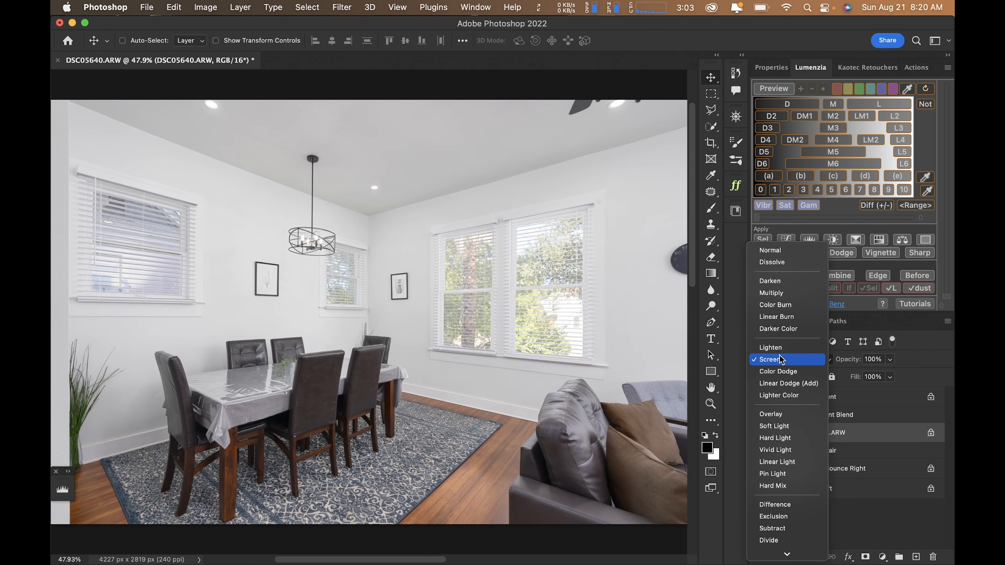
{"action": "left_click", "coordinate": [781, 361]}
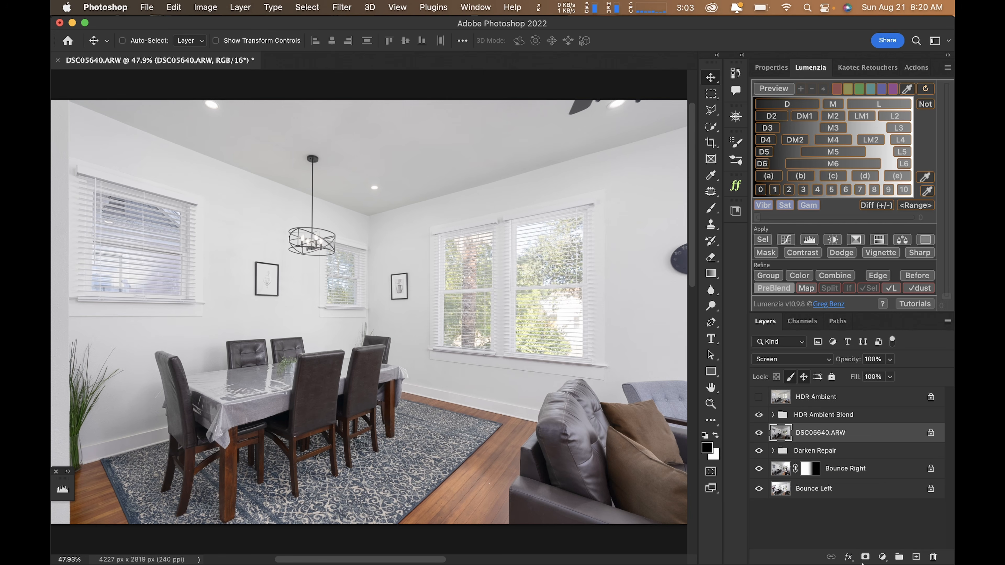
Add a layer mask to DSC05640.ARW and paint black over the photo's leftmost window with a soft 400 px brush at 20% opacity
{"action": "left_click", "coordinate": [865, 556]}
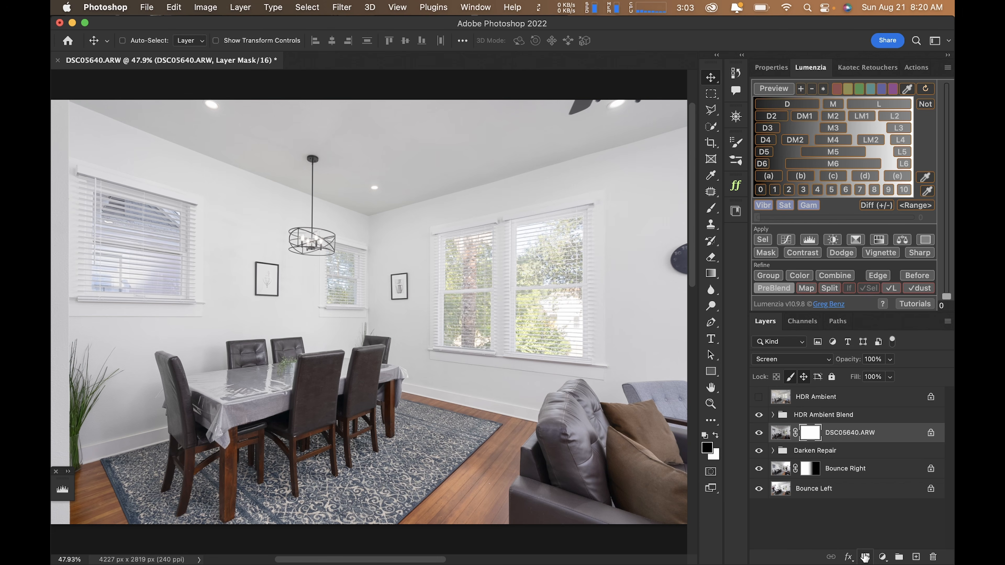
{"action": "key", "text": "b"}
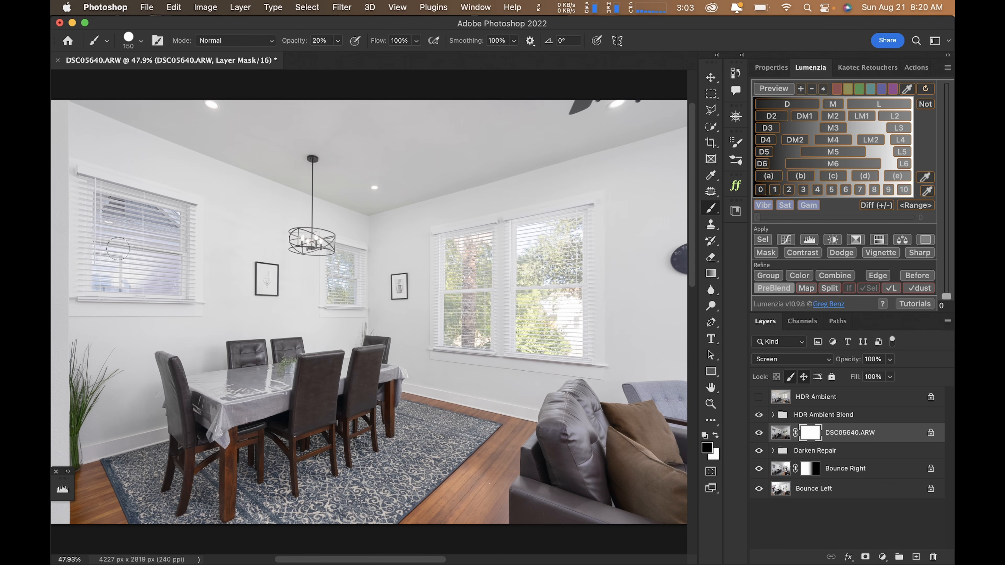
{"action": "key", "text": "bracketright"}
{"action": "key", "text": "bracketright"}
{"action": "key", "text": "bracketright"}
{"action": "key", "text": "bracketright"}
{"action": "key", "text": "bracketright"}
{"action": "left_click_drag", "start_coordinate": [148, 254], "coordinate": [122, 264]}
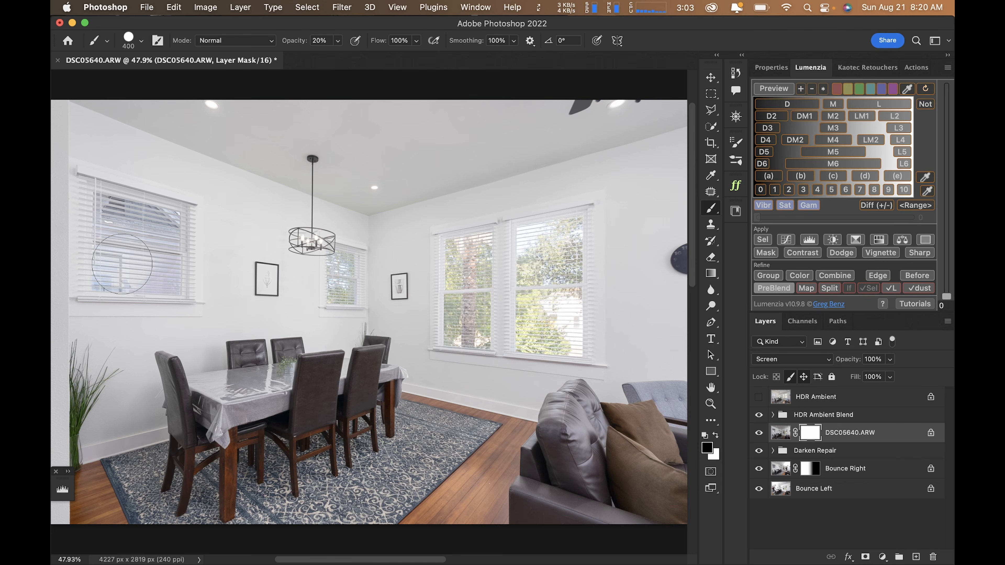
{"action": "left_click", "coordinate": [141, 40]}
{"action": "left_click_drag", "start_coordinate": [165, 107], "coordinate": [61, 112]}
{"action": "left_click", "coordinate": [319, 59]}
{"action": "key", "text": "bracketleft"}
{"action": "key", "text": "bracketleft"}
{"action": "key", "text": "bracketright"}
{"action": "key", "text": "bracketright"}
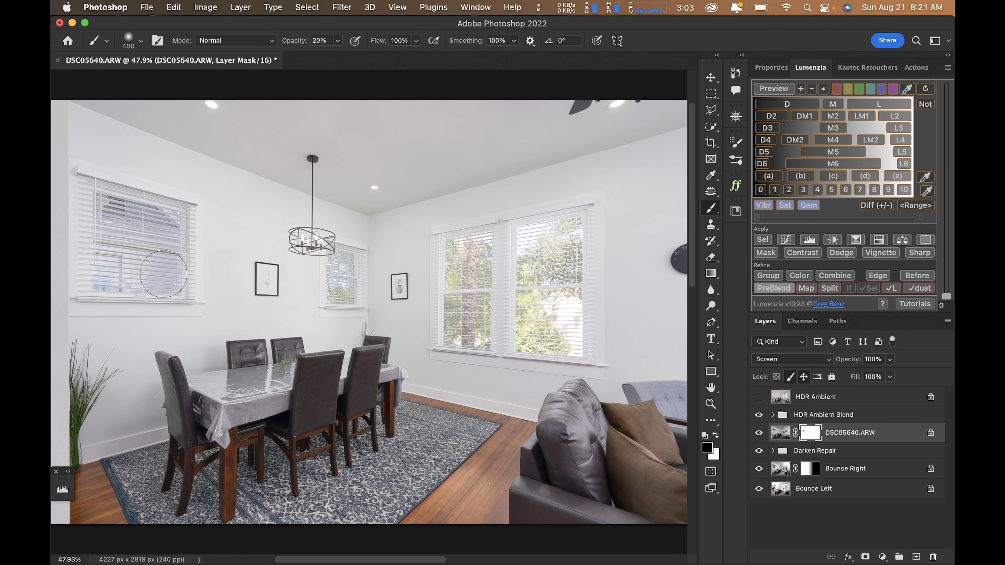
Trace the four corners of the leftmost window with the Pen tool and convert the path to a selection
{"action": "key", "text": "p"}
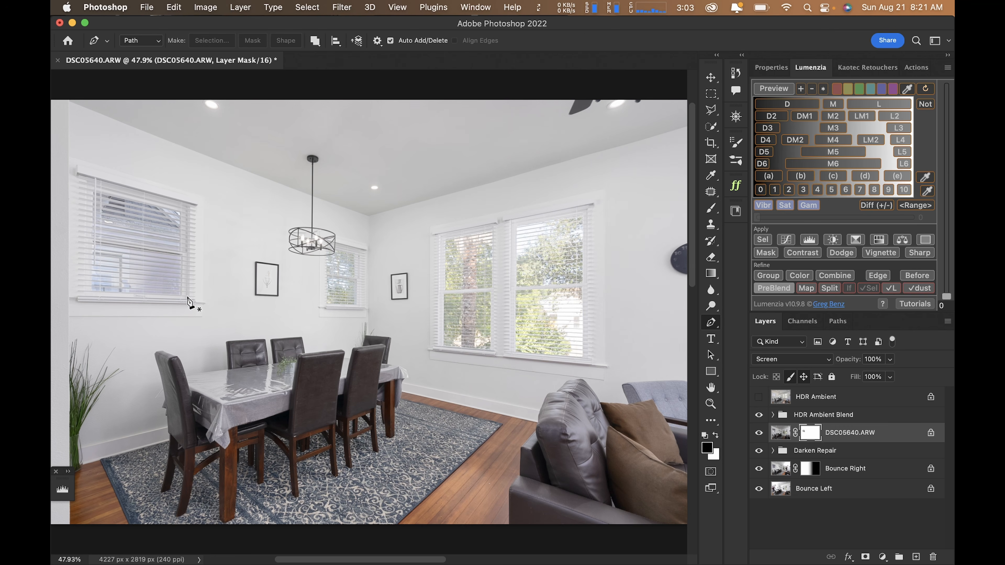
{"action": "left_click", "coordinate": [188, 297]}
{"action": "left_click", "coordinate": [191, 207]}
{"action": "left_click", "coordinate": [84, 179]}
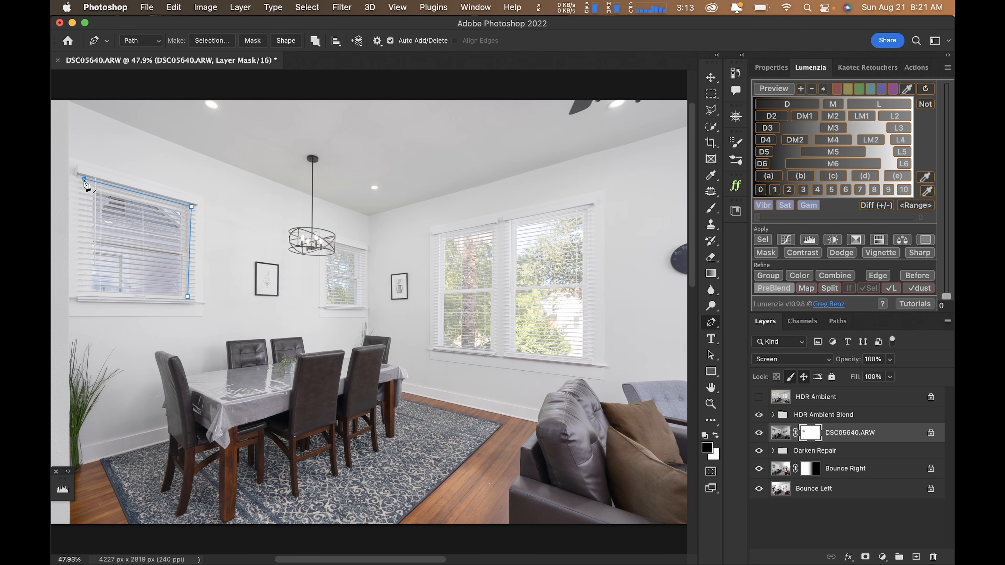
{"action": "left_click", "coordinate": [90, 293]}
{"action": "key", "text": "super+Return"}
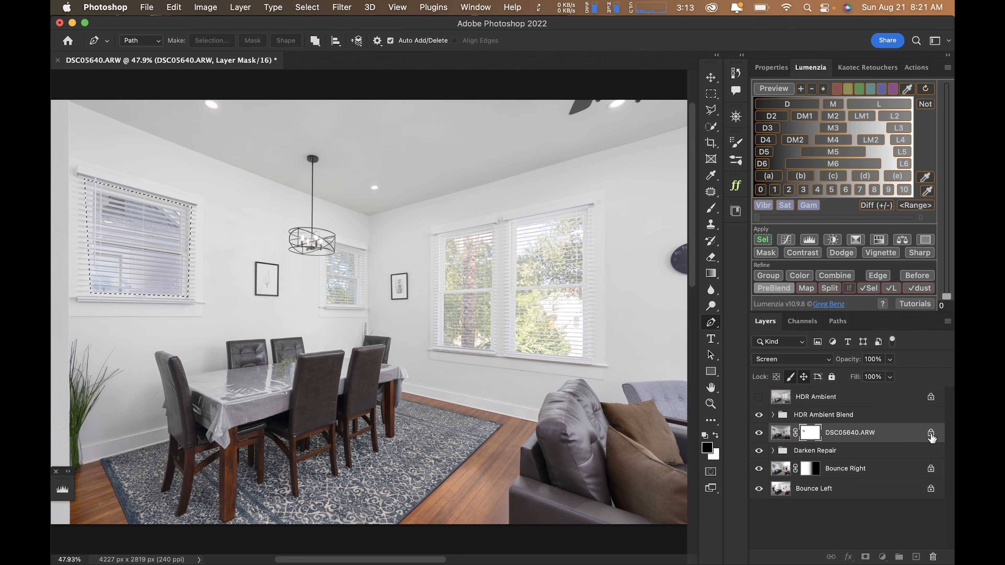
Unlock the DSC05640.ARW layer, fill the window selection with black on its mask, and deselect
{"action": "left_click", "coordinate": [930, 433]}
{"action": "key", "text": "alt+BackSpace"}
{"action": "key", "text": "ctrl+d"}
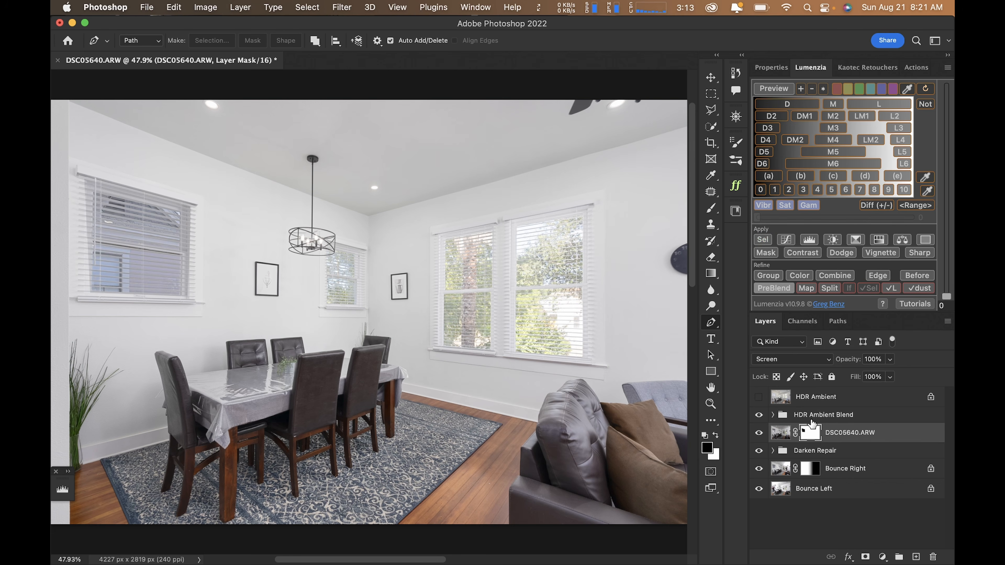
Compare the blended result with the HDR Ambient layer on and off
{"action": "left_click", "coordinate": [811, 421]}
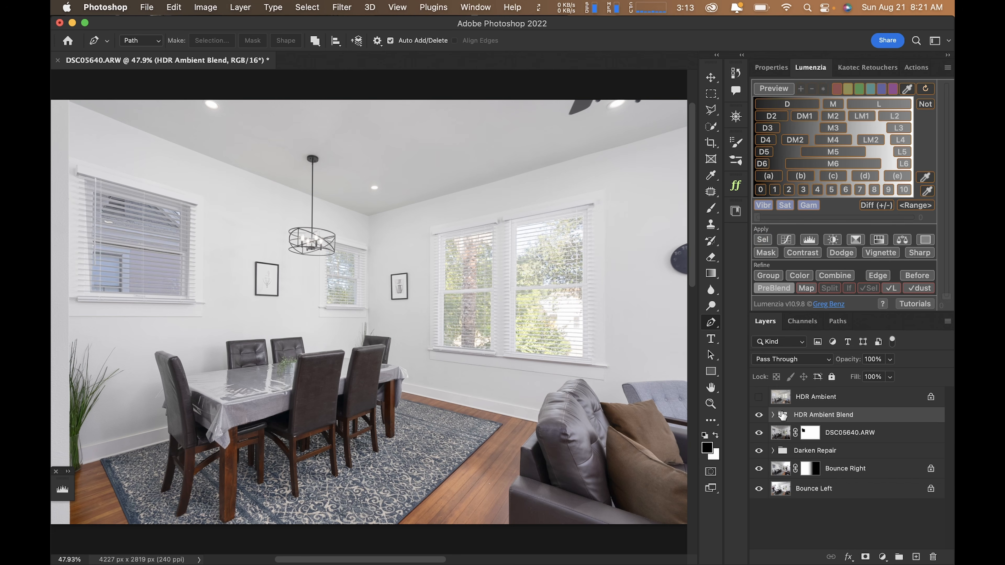
{"action": "left_click", "coordinate": [758, 397]}
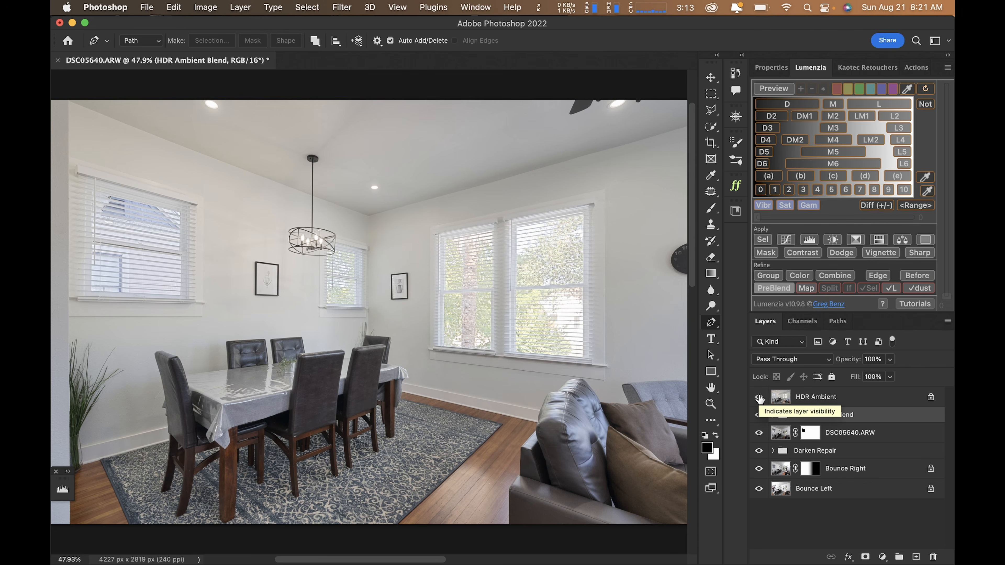
{"action": "left_click", "coordinate": [847, 403]}
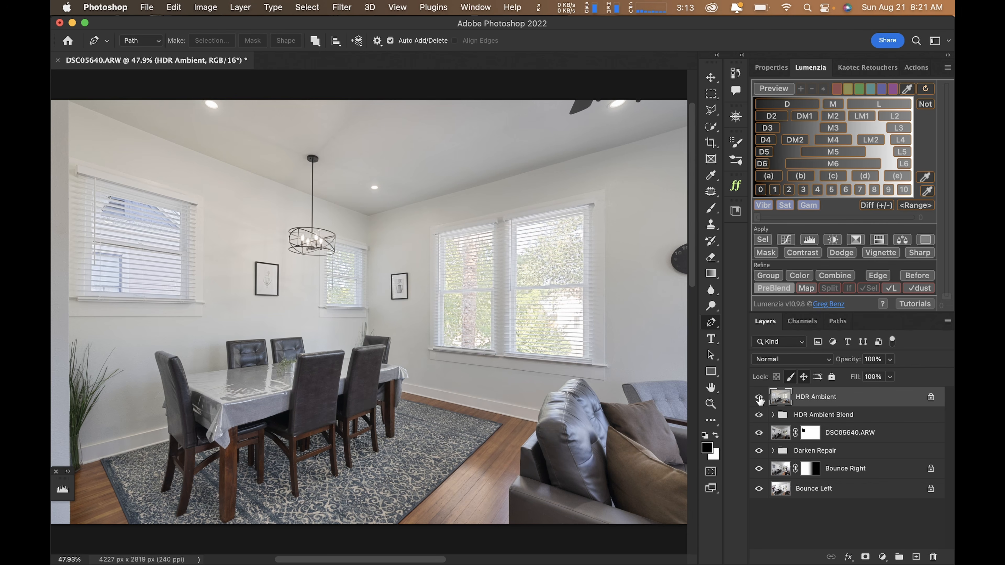
{"action": "left_click", "coordinate": [759, 398]}
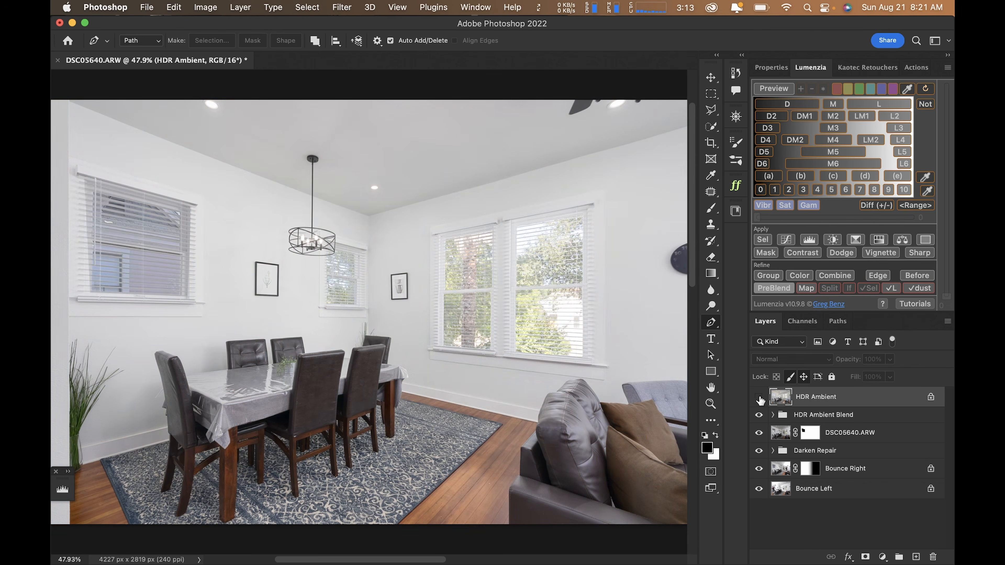
Stamp all visible layers into a new merged layer directly above the HDR Ambient Blend group
{"action": "left_click", "coordinate": [811, 419]}
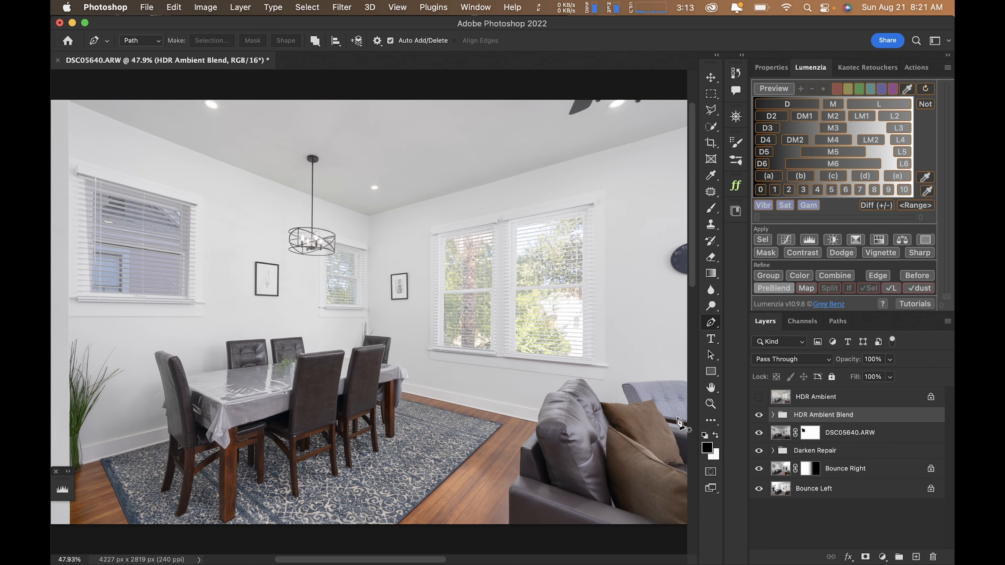
{"action": "key", "text": "v"}
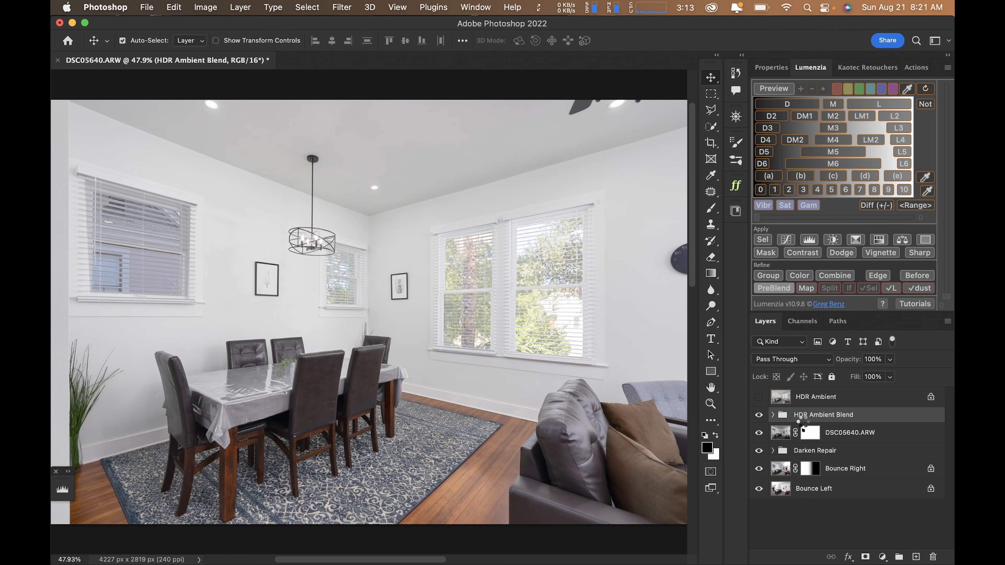
{"action": "key", "text": "super+alt+shift+e"}
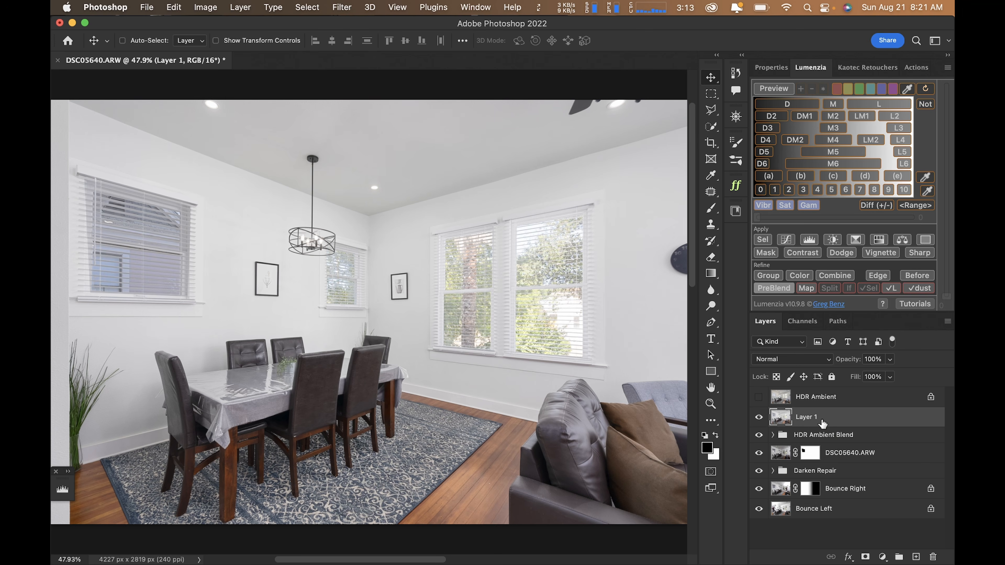
Open the Camera Raw filter on Layer 1, apply the automatic tone adjustments, and reset Exposure to 0.00
{"action": "key", "text": "super+shift+a"}
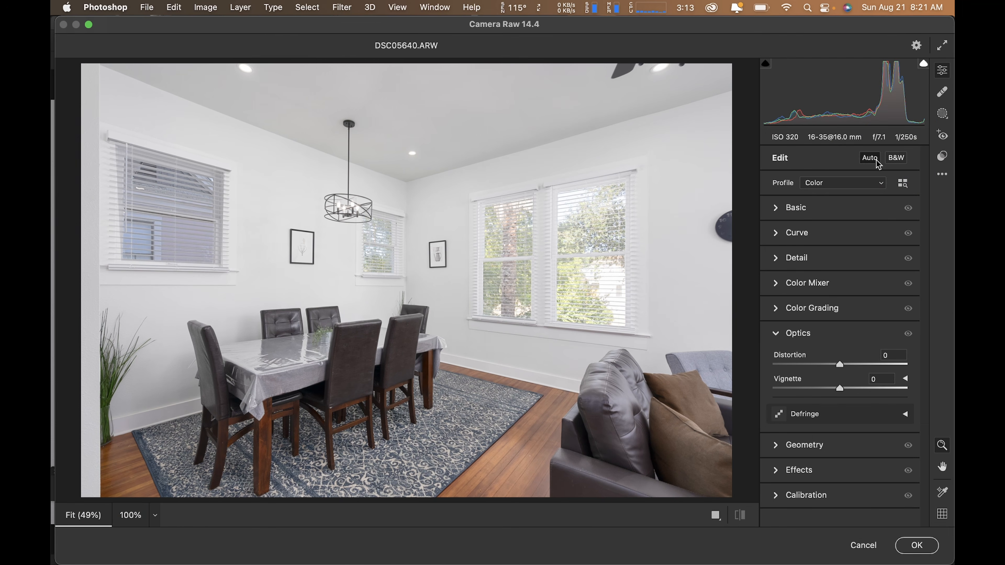
{"action": "left_click", "coordinate": [776, 208]}
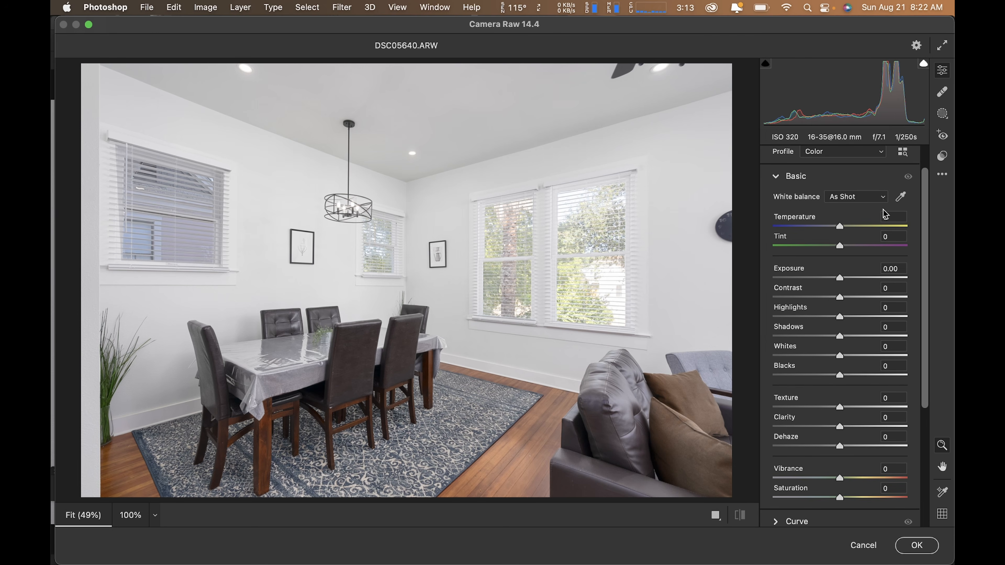
{"action": "scroll", "coordinate": [882, 212], "scroll_direction": "up", "scroll_amount": 2}
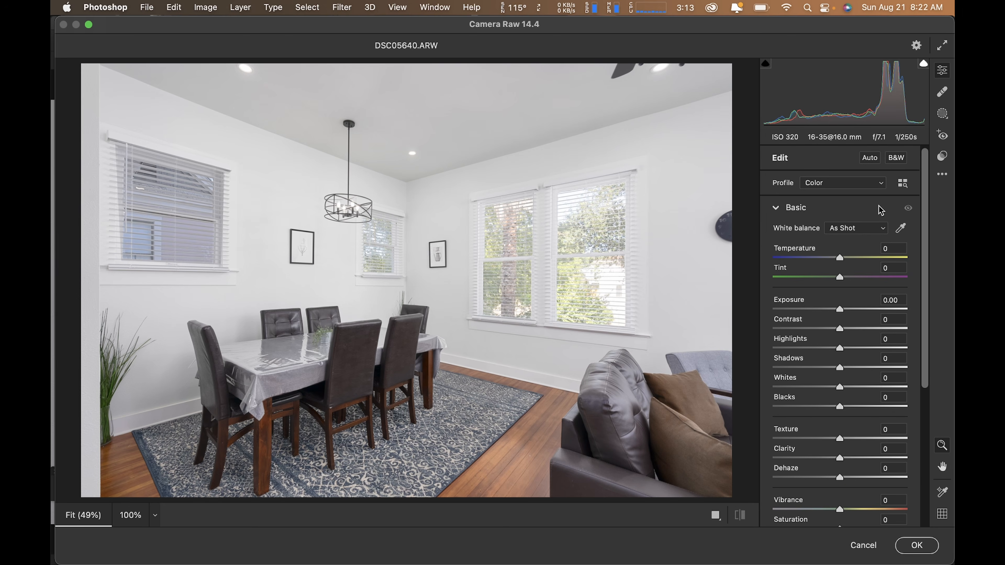
{"action": "left_click", "coordinate": [867, 159]}
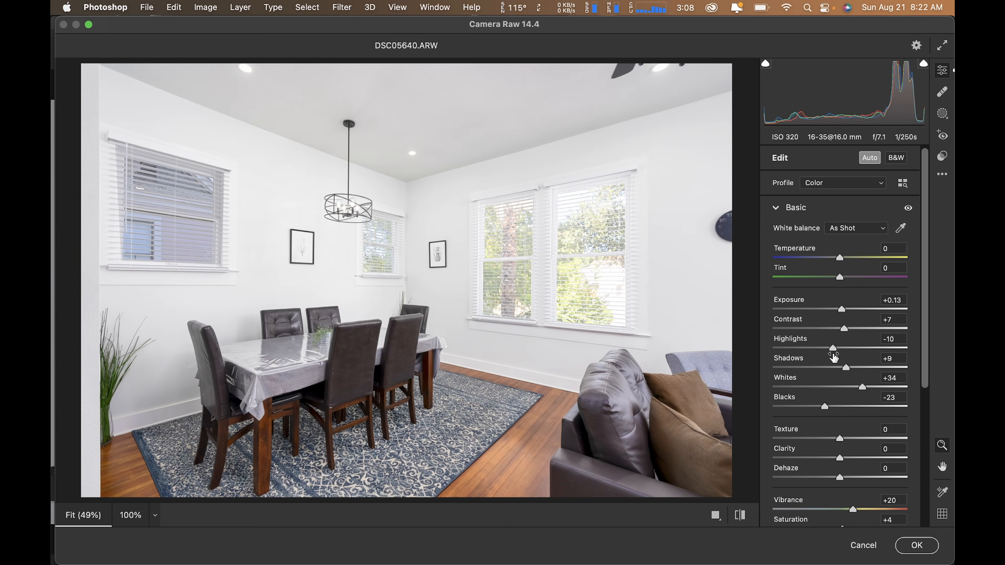
{"action": "left_click_drag", "start_coordinate": [841, 312], "coordinate": [840, 313]}
{"action": "double_click", "coordinate": [840, 309]}
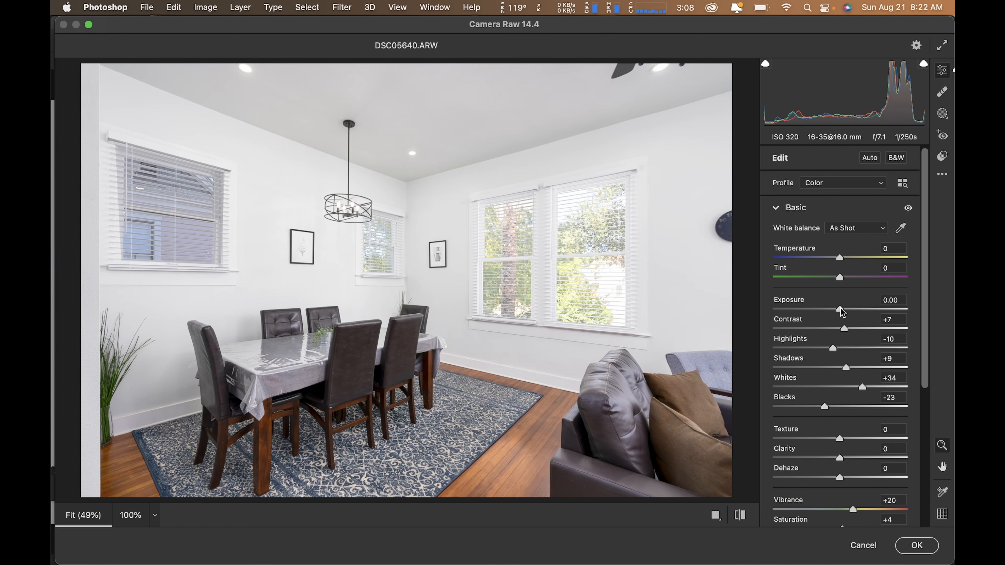
{"action": "left_click_drag", "start_coordinate": [841, 310], "coordinate": [834, 314]}
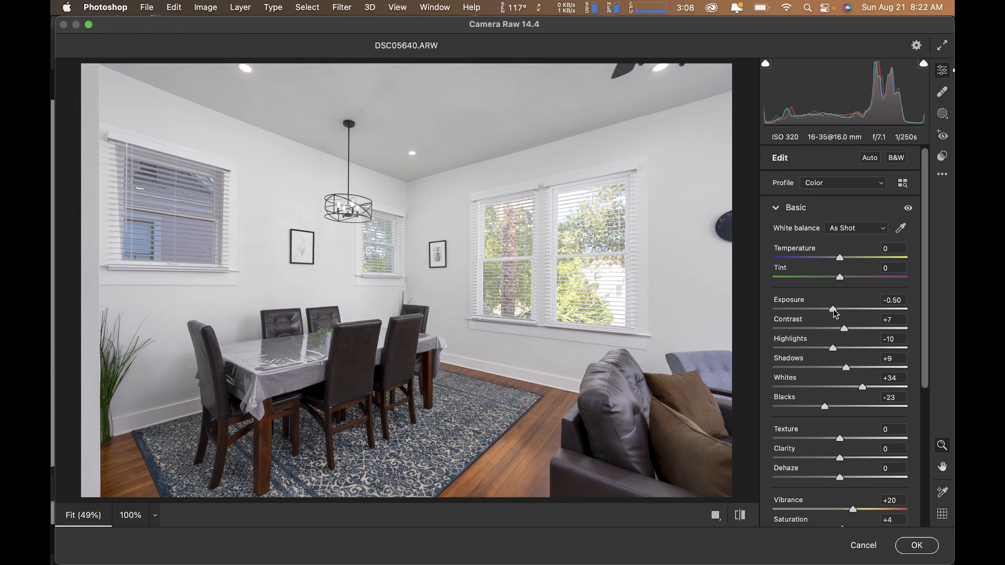
{"action": "double_click", "coordinate": [834, 310]}
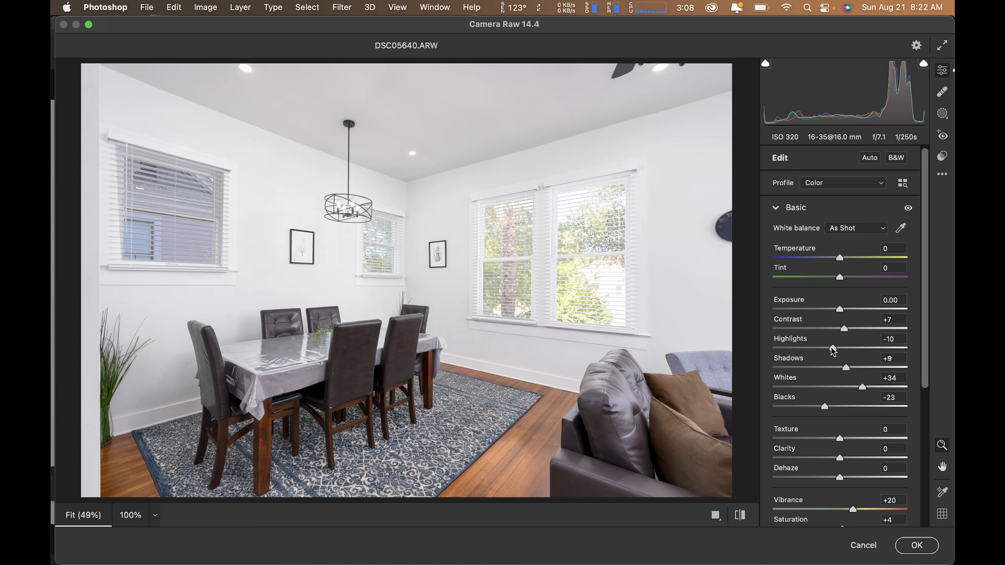
Set Contrast to +20, Highlights to -49 and Shadows to -7, and apply the Camera Raw filter
{"action": "left_click_drag", "start_coordinate": [833, 351], "coordinate": [808, 350]}
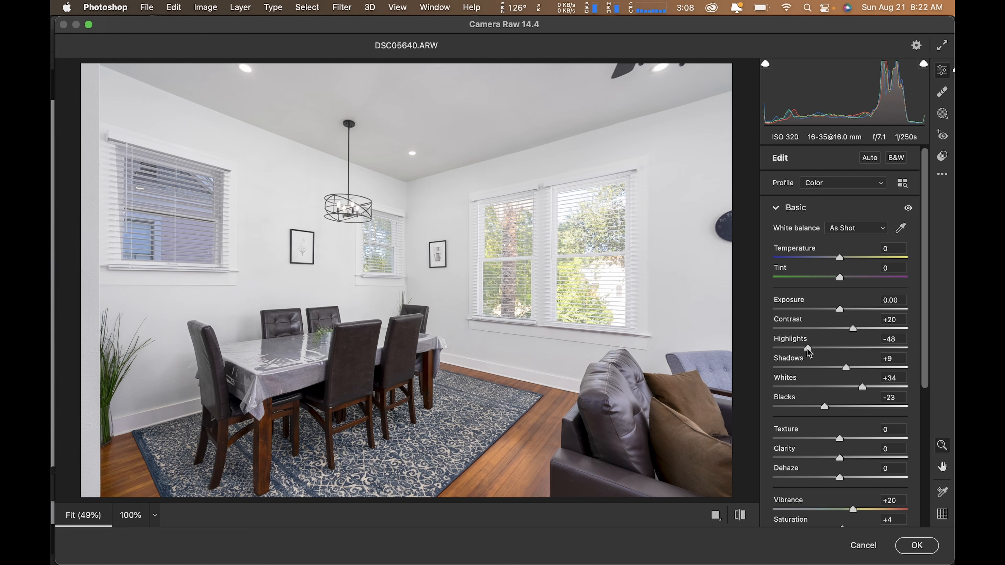
{"action": "double_click", "coordinate": [846, 367]}
{"action": "mouse_move", "coordinate": [842, 369]}
{"action": "left_mouse_down"}
{"action": "mouse_move", "coordinate": [859, 369]}
{"action": "mouse_move", "coordinate": [832, 369]}
{"action": "left_mouse_up"}
{"action": "double_click", "coordinate": [832, 370]}
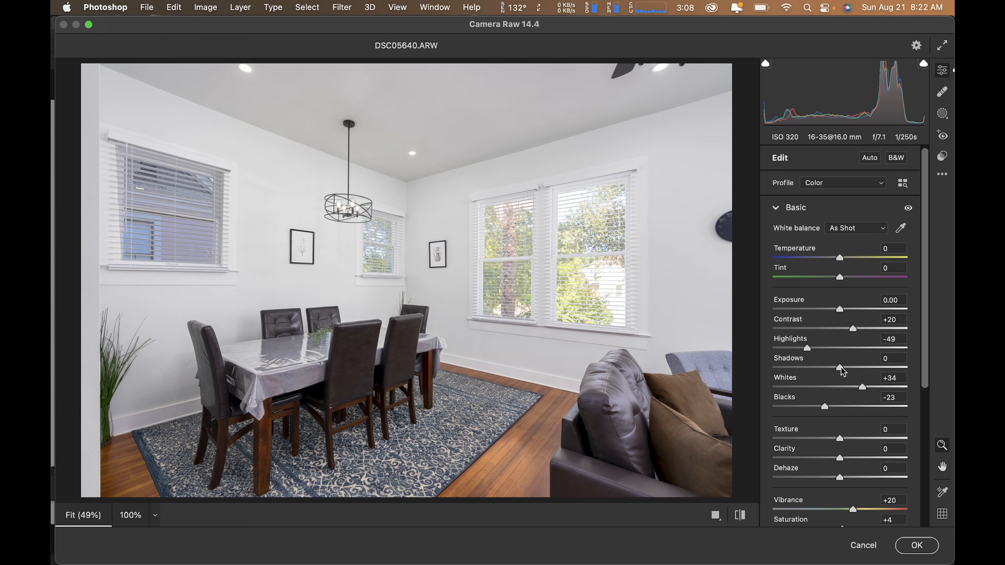
{"action": "left_click_drag", "start_coordinate": [843, 371], "coordinate": [838, 373]}
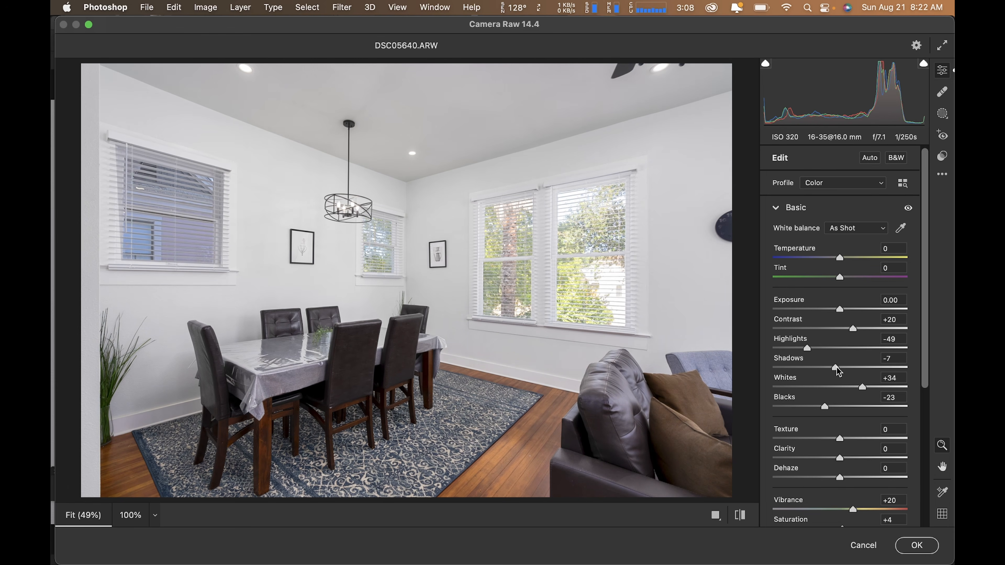
{"action": "scroll", "coordinate": [838, 371], "scroll_direction": "down", "scroll_amount": 3}
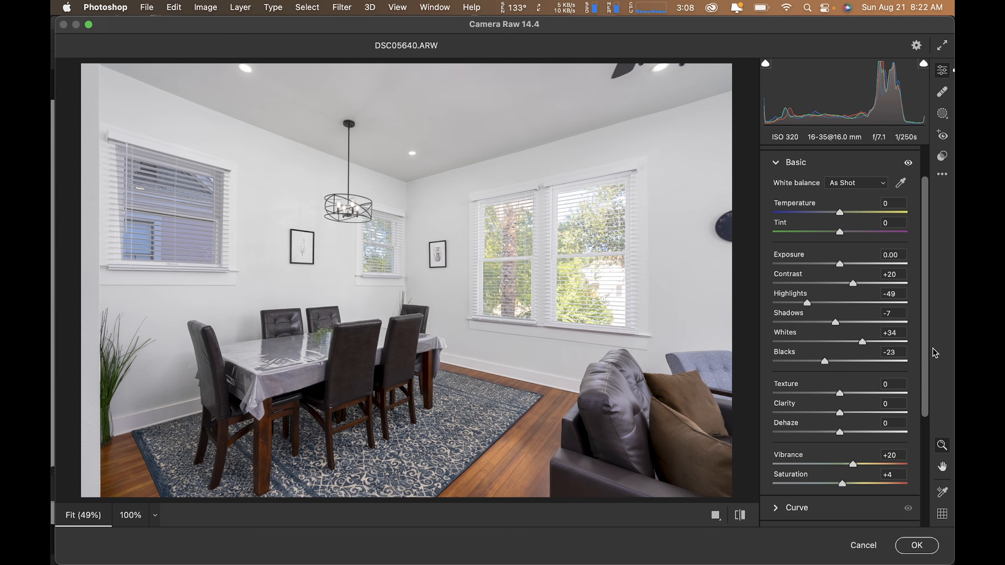
{"action": "scroll", "coordinate": [935, 355], "scroll_direction": "down", "scroll_amount": 5}
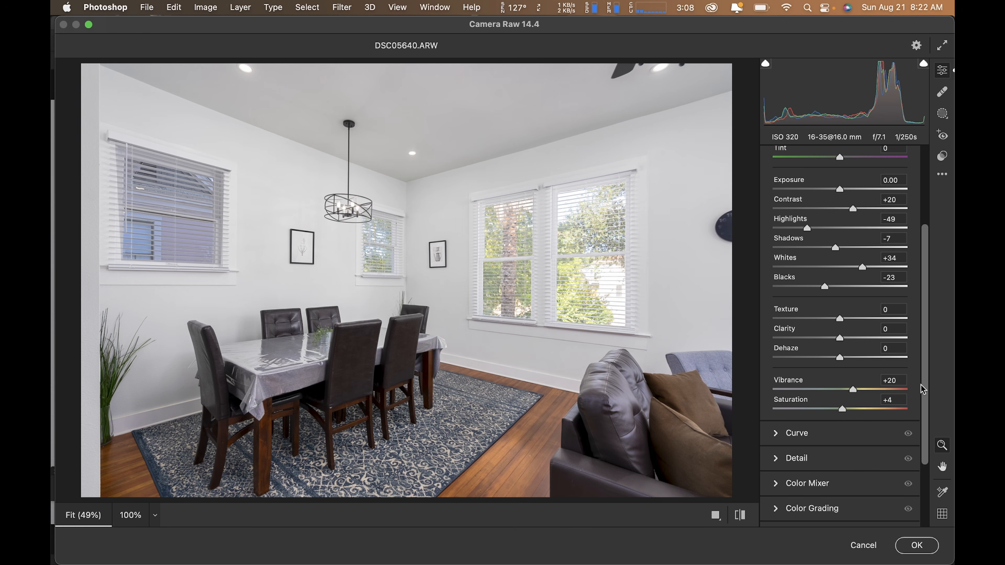
{"action": "scroll", "coordinate": [922, 390], "scroll_direction": "up", "scroll_amount": 1}
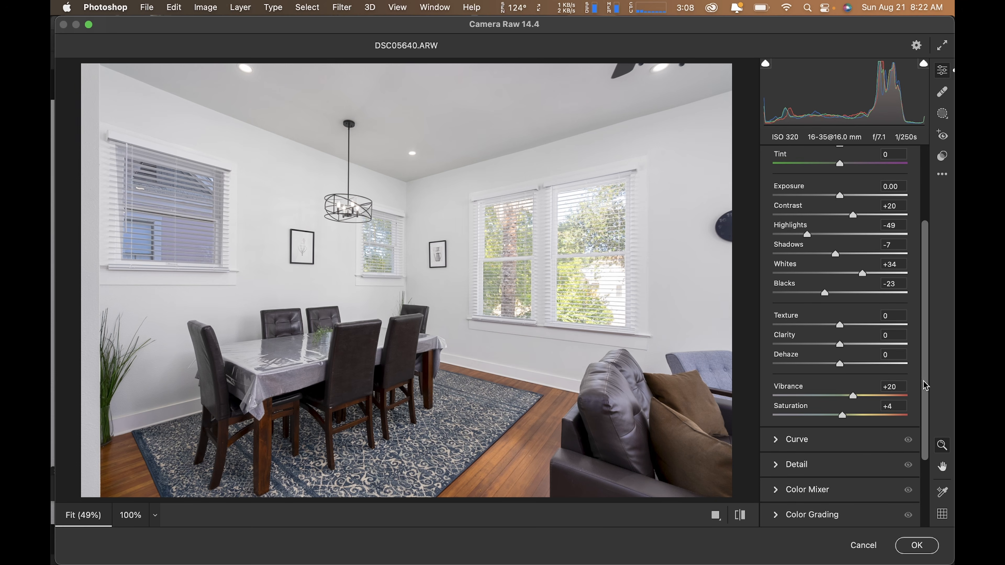
{"action": "left_click_drag", "start_coordinate": [924, 386], "coordinate": [906, 302]}
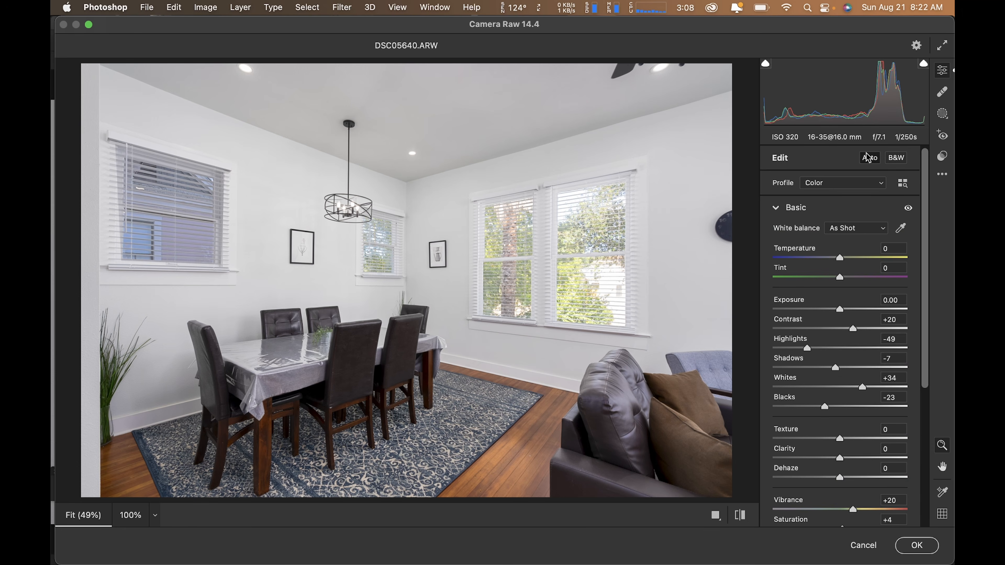
{"action": "left_click", "coordinate": [916, 547]}
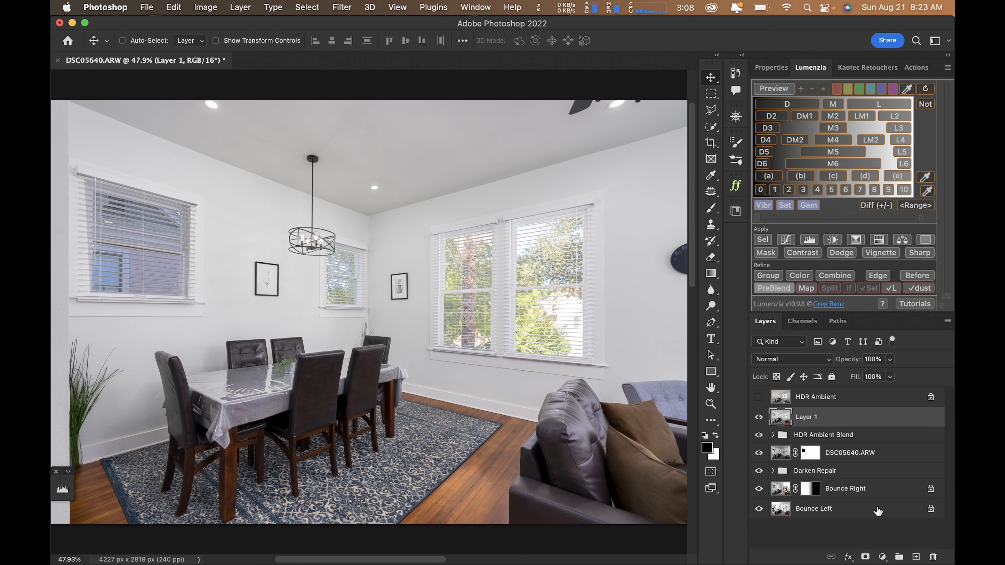
Show and unlock the HDR Ambient layer, and apply the previous Camera Raw settings to it
{"action": "key", "text": "super+0"}
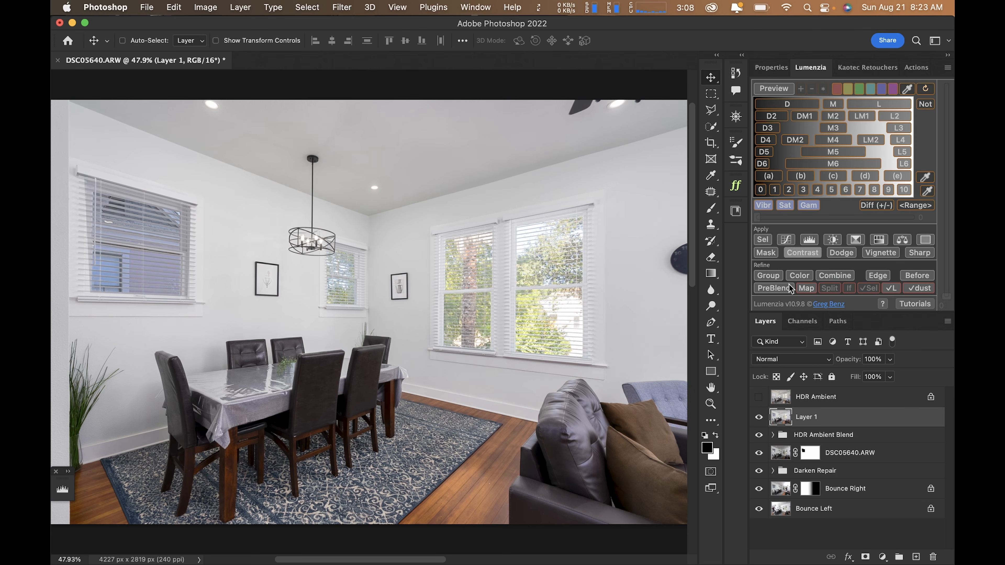
{"action": "left_click", "coordinate": [760, 398]}
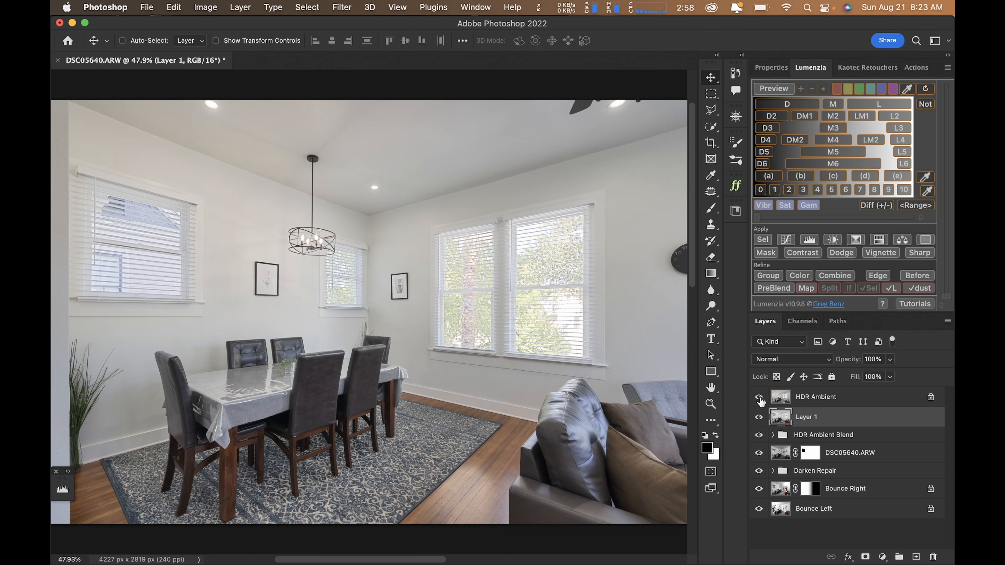
{"action": "left_click", "coordinate": [790, 397]}
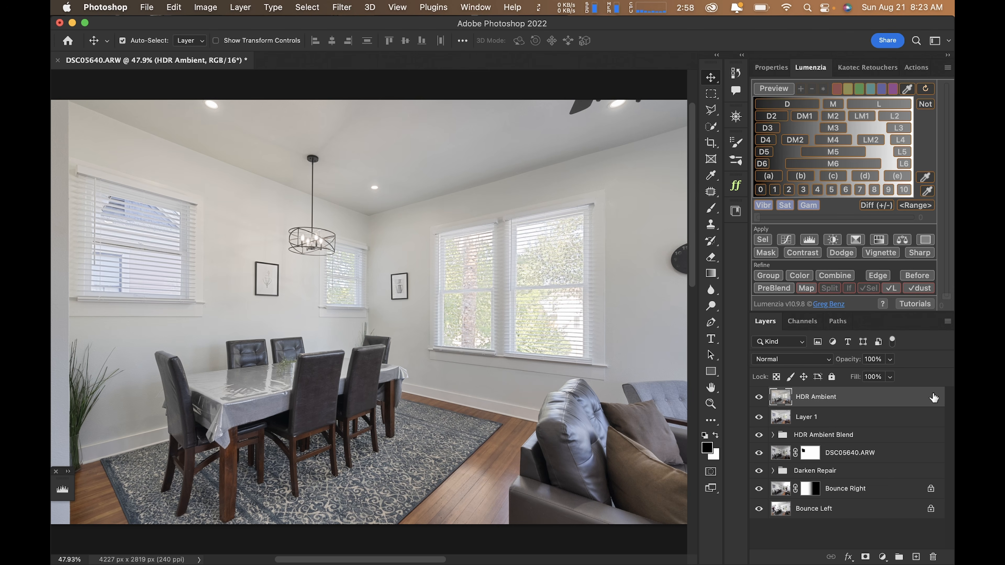
{"action": "key", "text": "super+shift+a"}
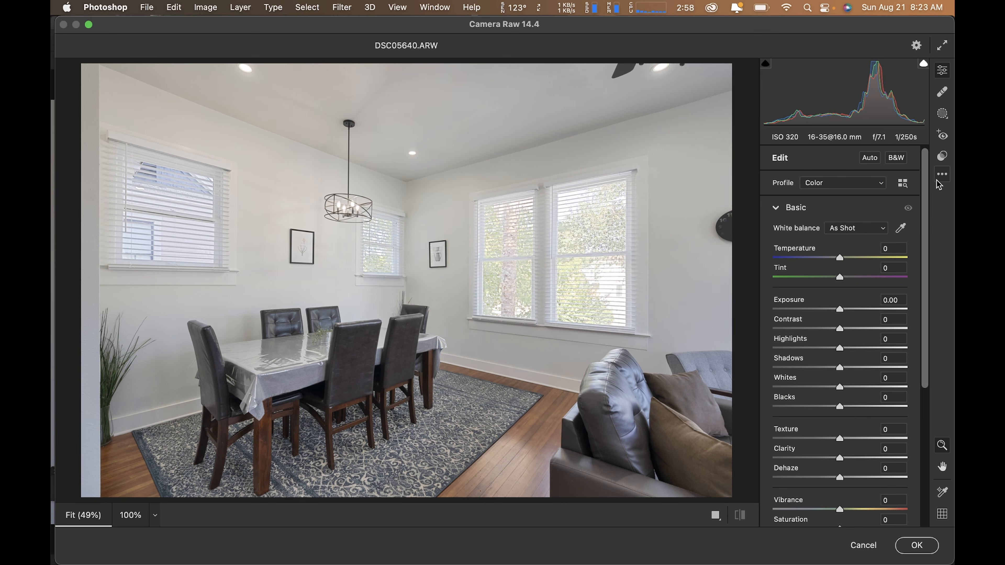
{"action": "left_click", "coordinate": [938, 181]}
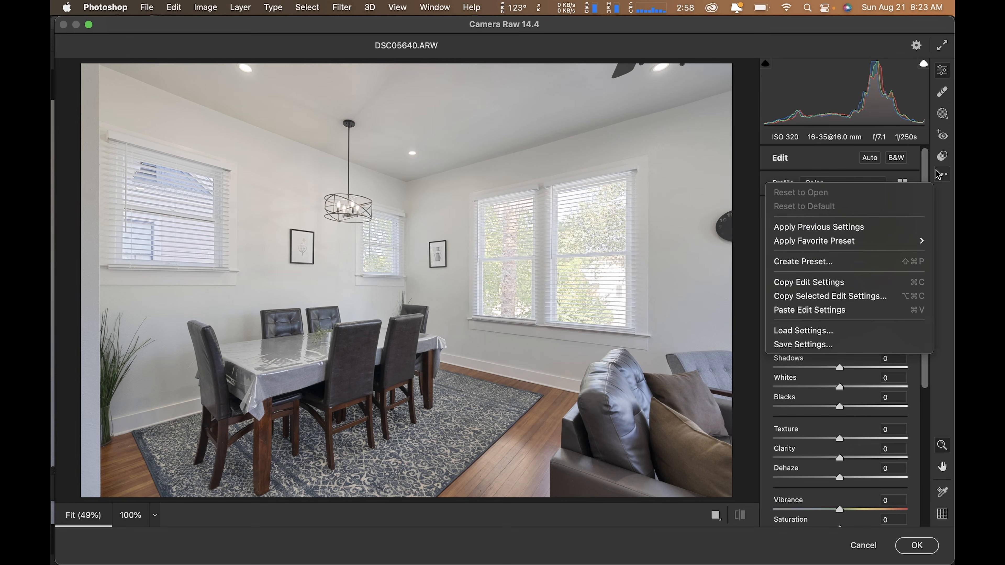
{"action": "left_click", "coordinate": [882, 227]}
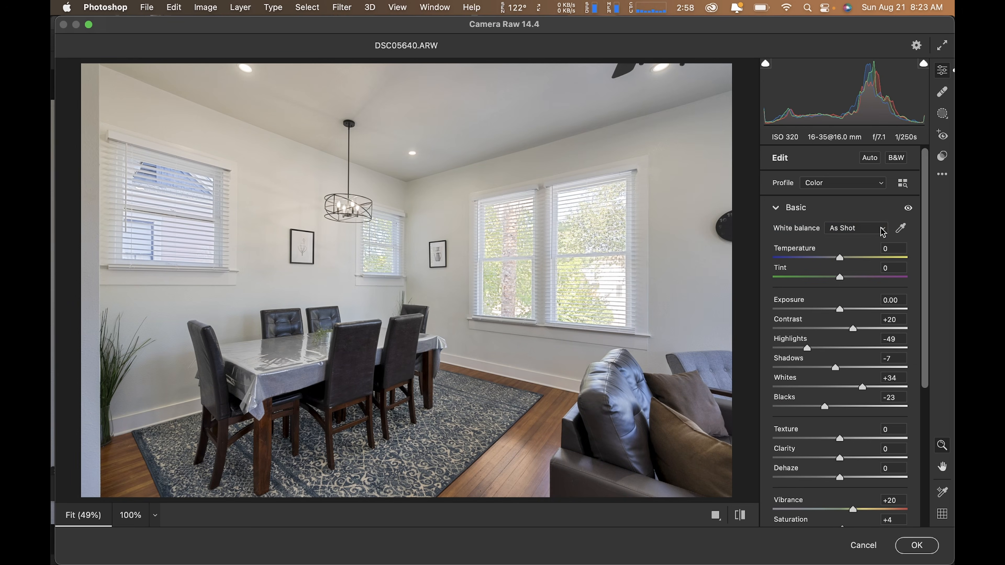
{"action": "left_click", "coordinate": [917, 546]}
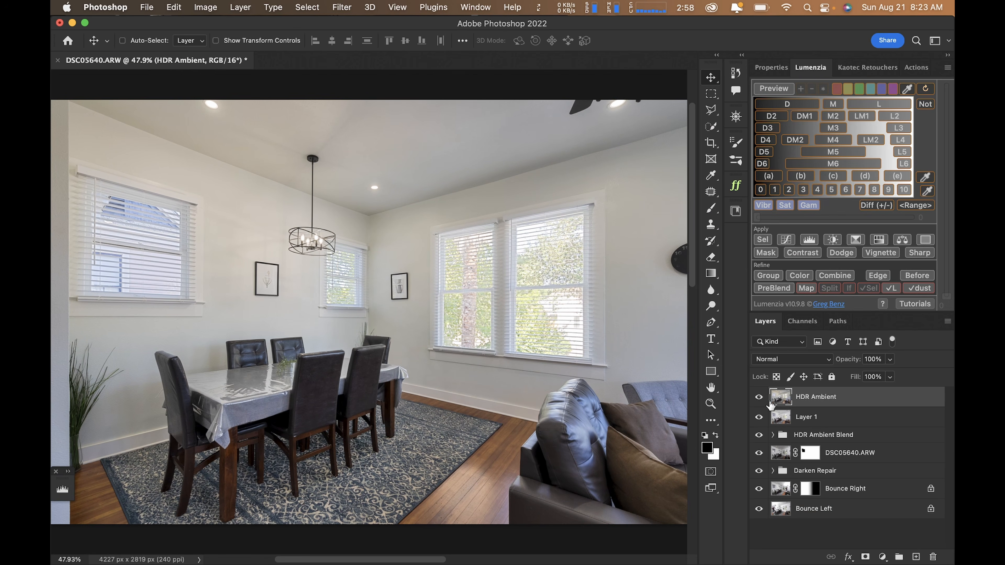
Compare the edited merged layer with the HDR Ambient layer on and off, leaving HDR Ambient hidden
{"action": "left_click", "coordinate": [760, 398]}
{"action": "left_click", "coordinate": [760, 398]}
{"action": "left_click", "coordinate": [759, 398]}
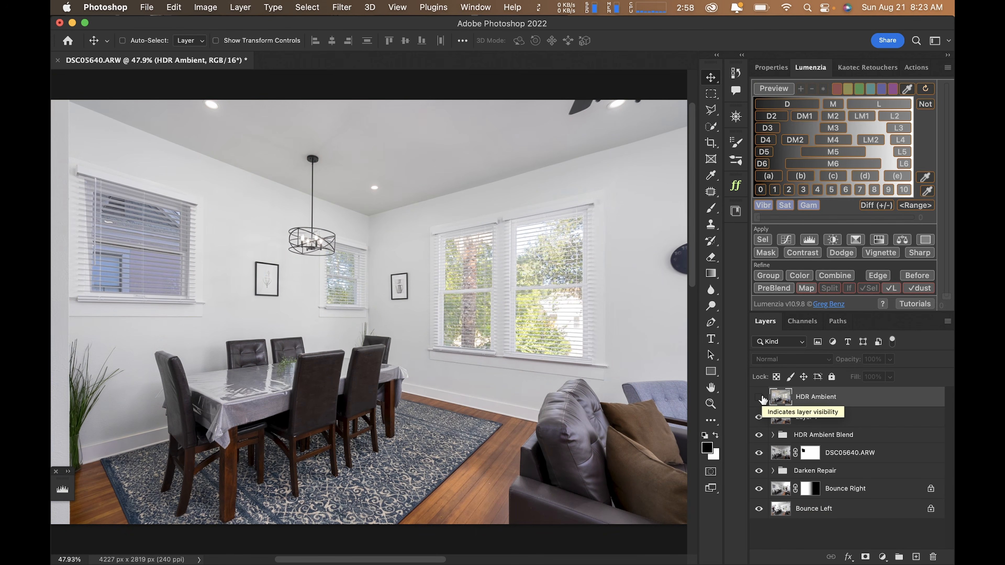
{"action": "left_click", "coordinate": [760, 398]}
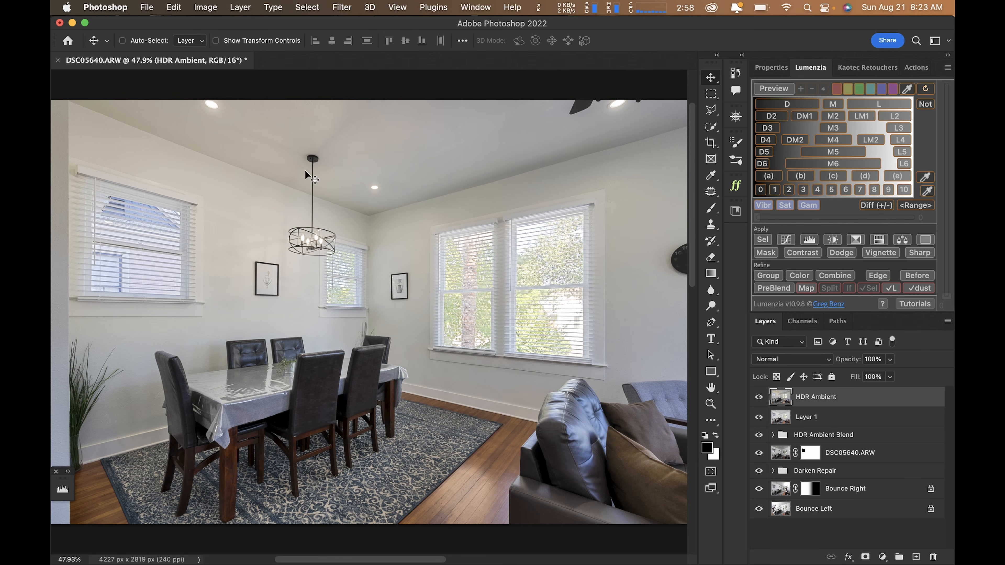
{"action": "left_click", "coordinate": [760, 397]}
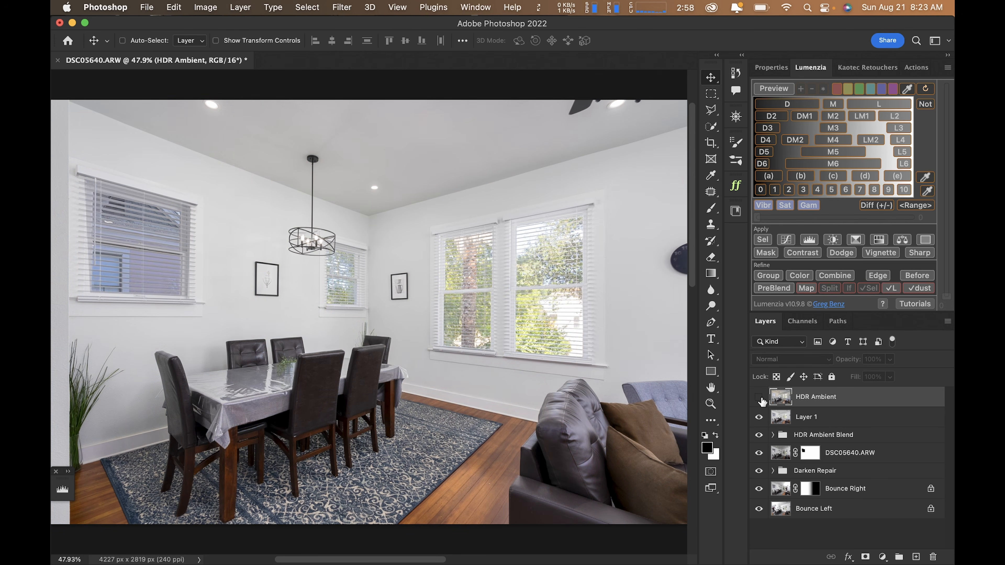
Select Layer 1, save the layered document, and close it
{"action": "left_click", "coordinate": [830, 420]}
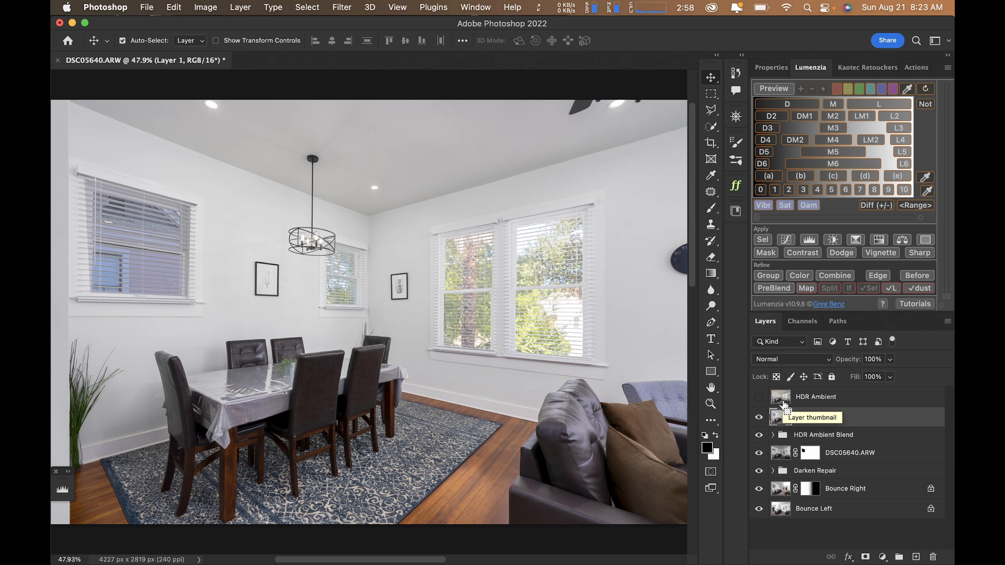
{"action": "key", "text": "super+s"}
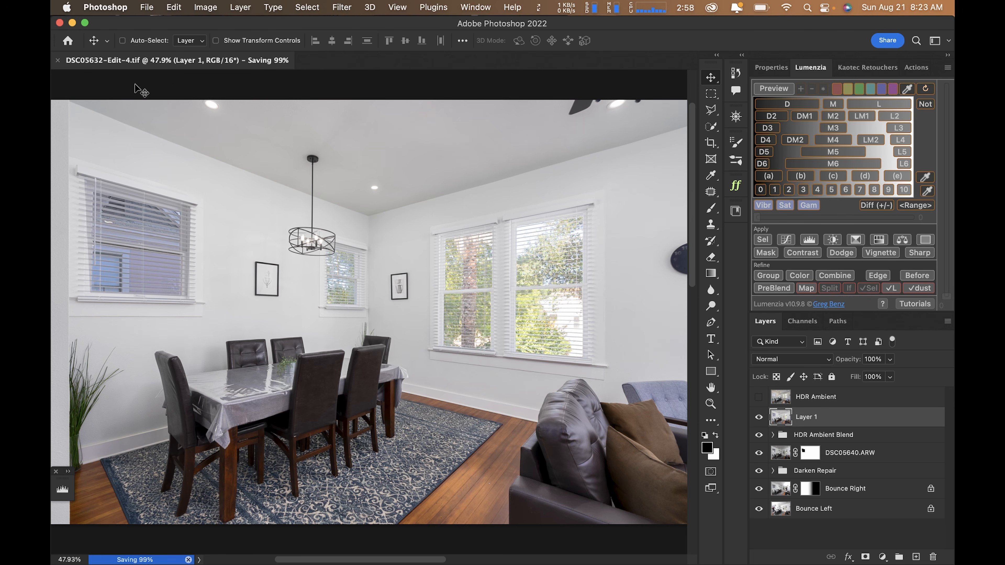
{"action": "left_click", "coordinate": [57, 61]}
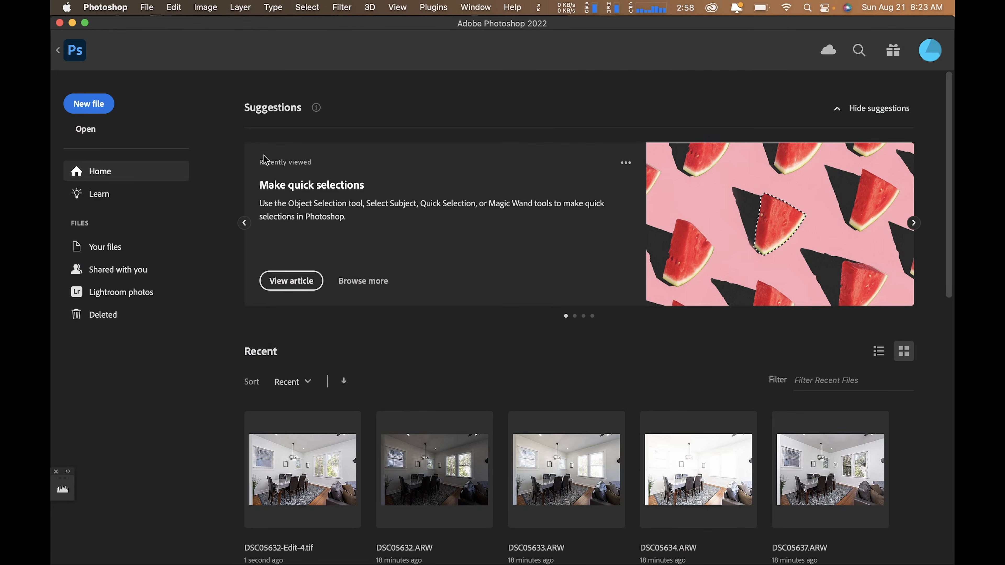
Switch to Lightroom Classic and select the living room bracket and flash frames 11 through 18 in the Full Shoot collection
{"action": "key", "text": "super+Tab"}
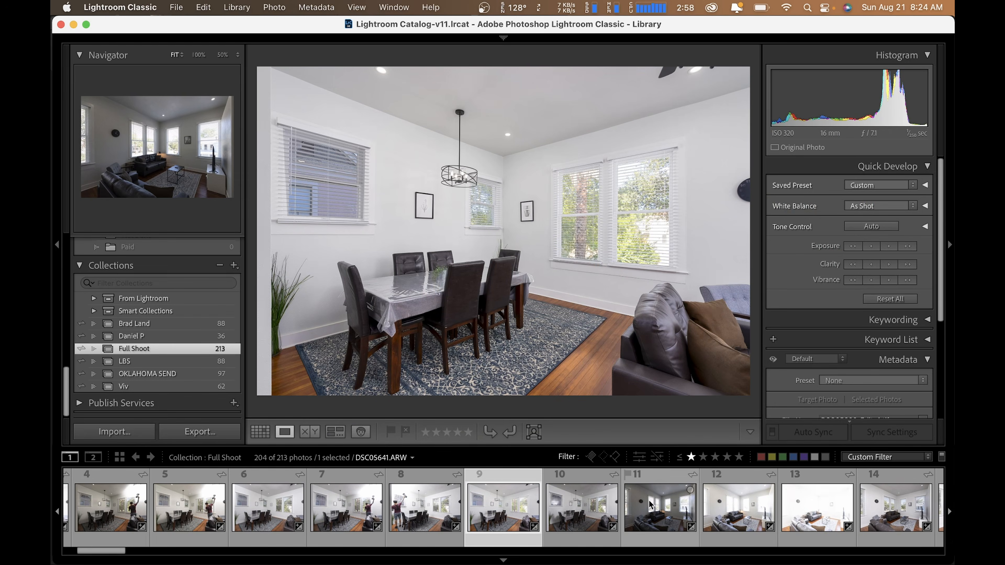
{"action": "scroll", "coordinate": [625, 491], "scroll_direction": "up", "scroll_amount": 1}
{"action": "left_click", "coordinate": [459, 516]}
{"action": "scroll", "coordinate": [556, 517], "scroll_direction": "down", "scroll_amount": 1}
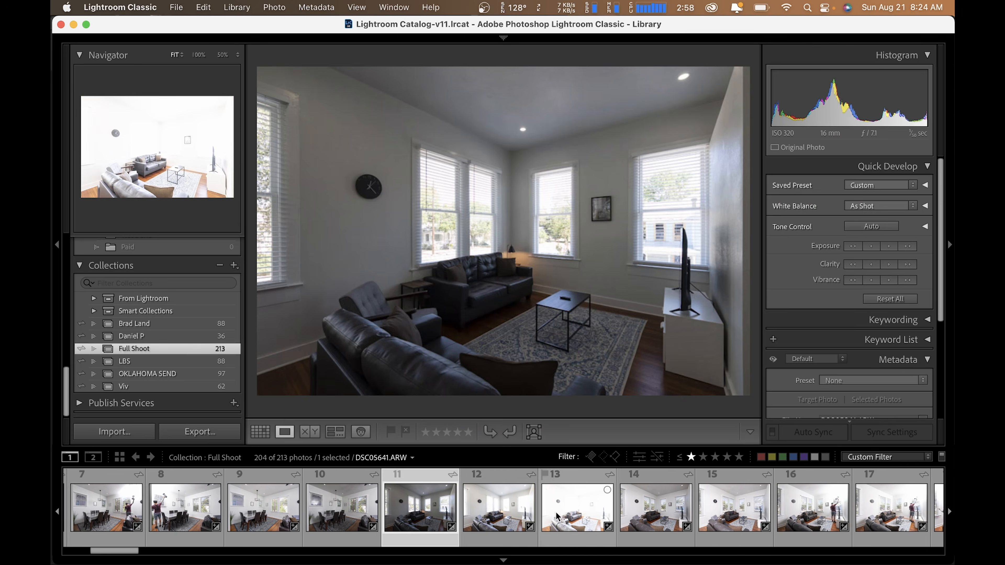
{"action": "scroll", "coordinate": [556, 516], "scroll_direction": "down", "scroll_amount": 2}
{"action": "scroll", "coordinate": [556, 516], "scroll_direction": "down", "scroll_amount": 2}
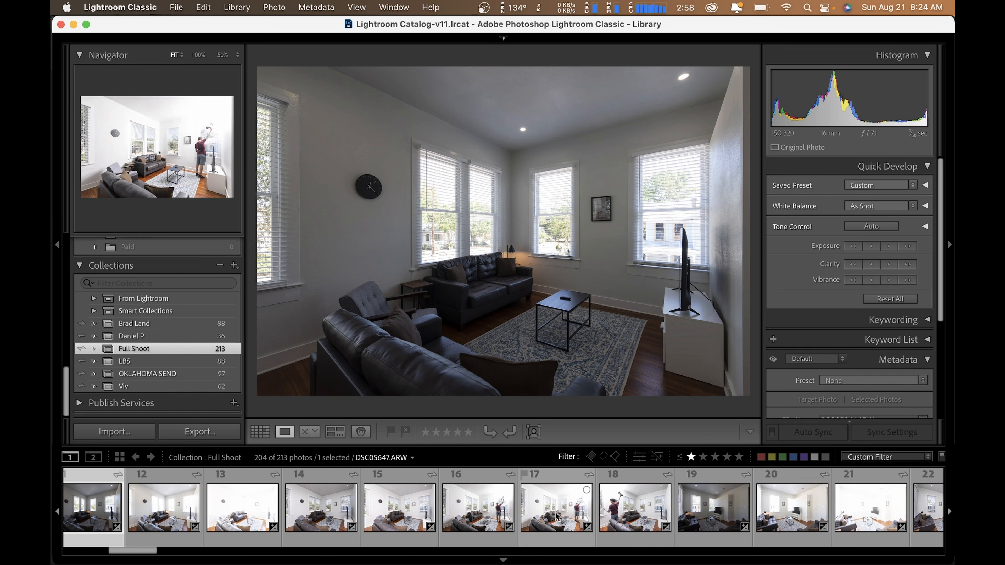
{"action": "left_click", "coordinate": [633, 516], "text": "shift"}
{"action": "scroll", "coordinate": [633, 517], "scroll_direction": "up", "scroll_amount": 2}
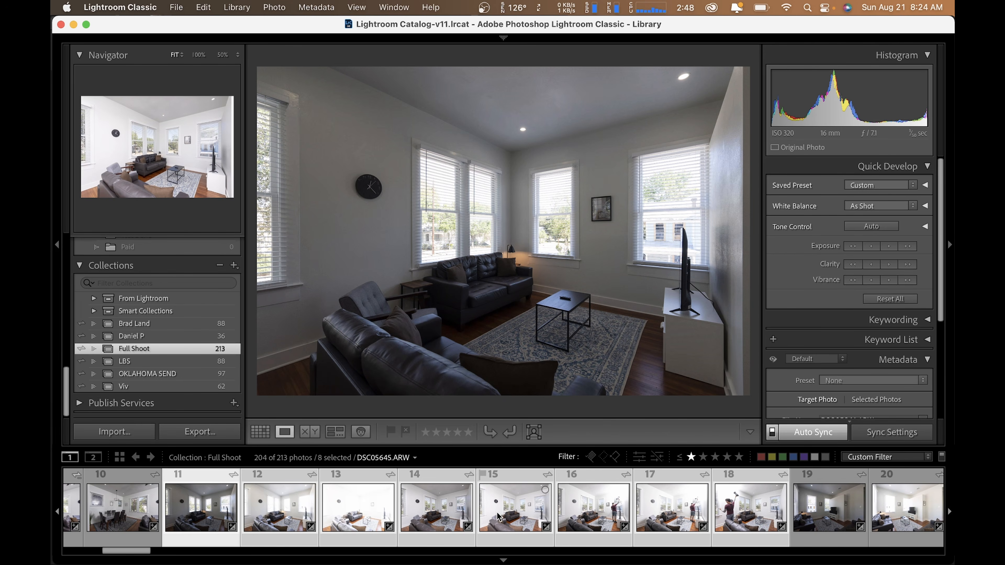
Compare living room frames DSC05644.ARW and DSC05645.ARW within the selected set
{"action": "left_click", "coordinate": [445, 512]}
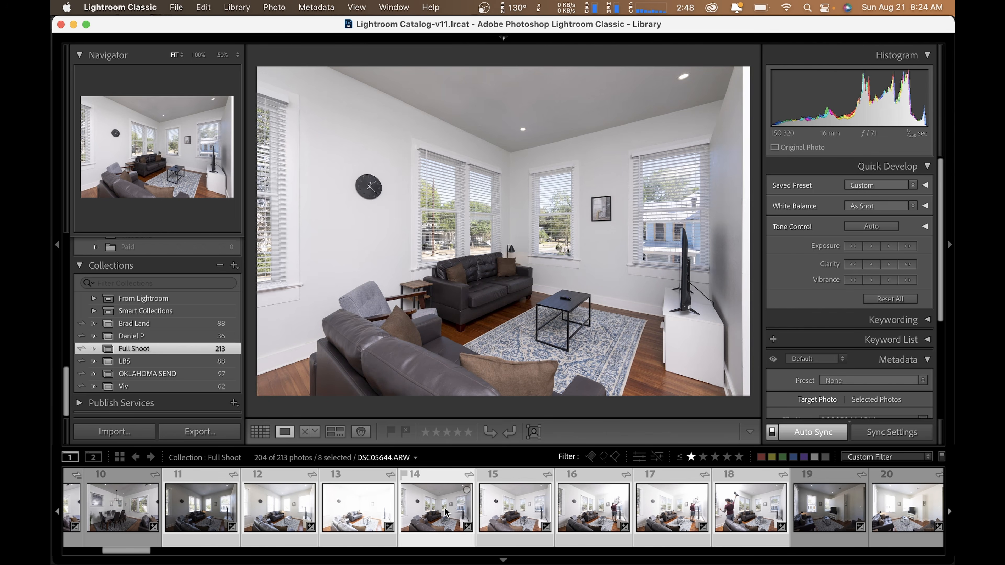
{"action": "left_click", "coordinate": [520, 496]}
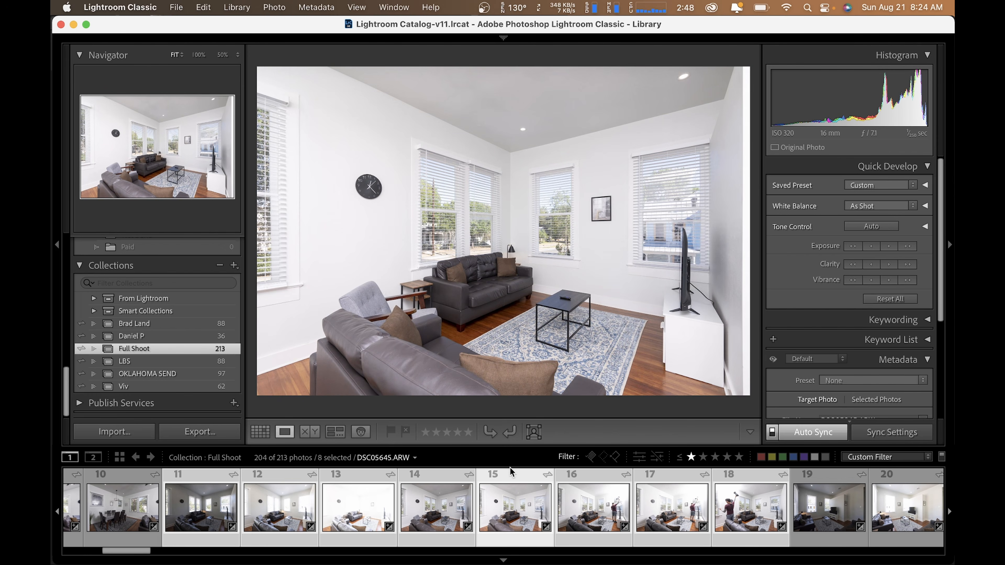
{"action": "left_click", "coordinate": [429, 509]}
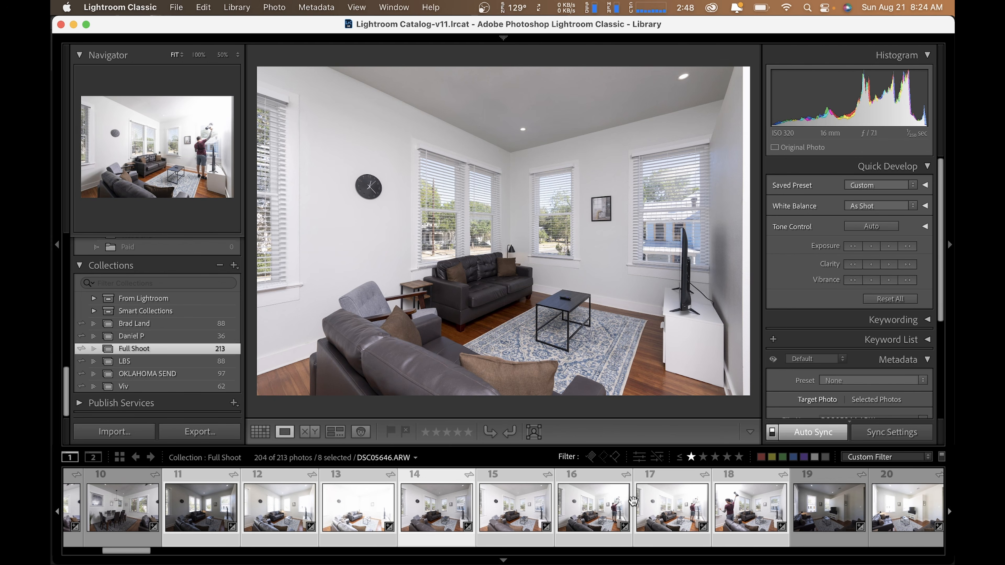
Compare flash frames 16 and 17, and drop frames 14 and 16 from the selected living room set
{"action": "left_click", "coordinate": [670, 513]}
{"action": "left_click", "coordinate": [670, 513]}
{"action": "left_click", "coordinate": [594, 513]}
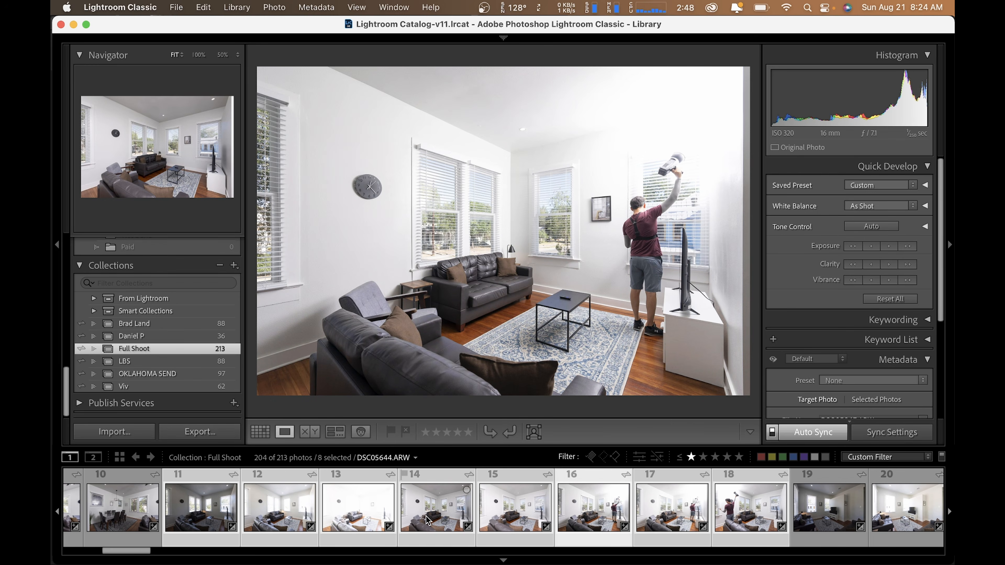
{"action": "left_click", "coordinate": [426, 515], "text": "super"}
{"action": "left_click", "coordinate": [580, 514], "text": "super"}
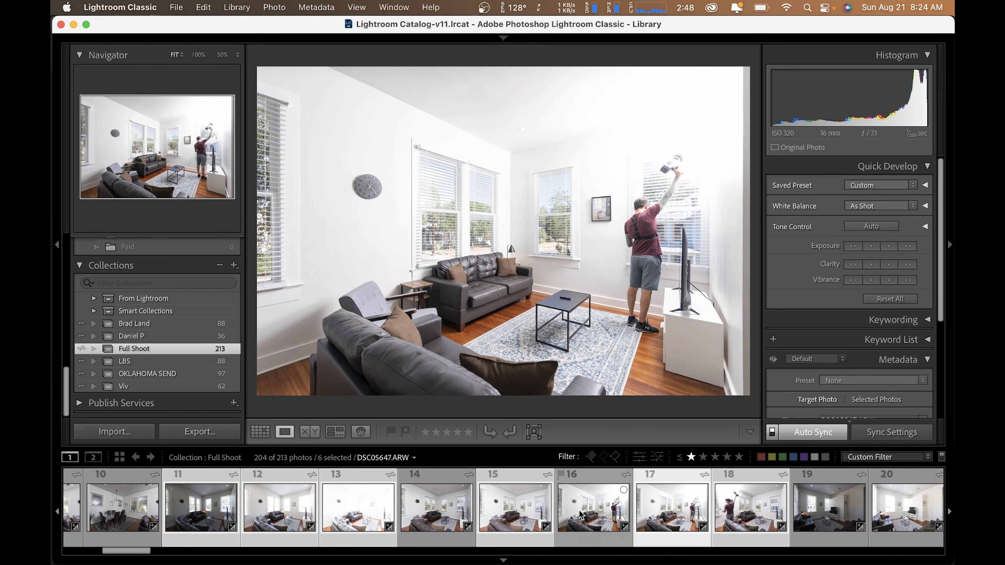
Open the six remaining selected frames of the first living room angle as layers in Photoshop
{"action": "right_click", "coordinate": [538, 506]}
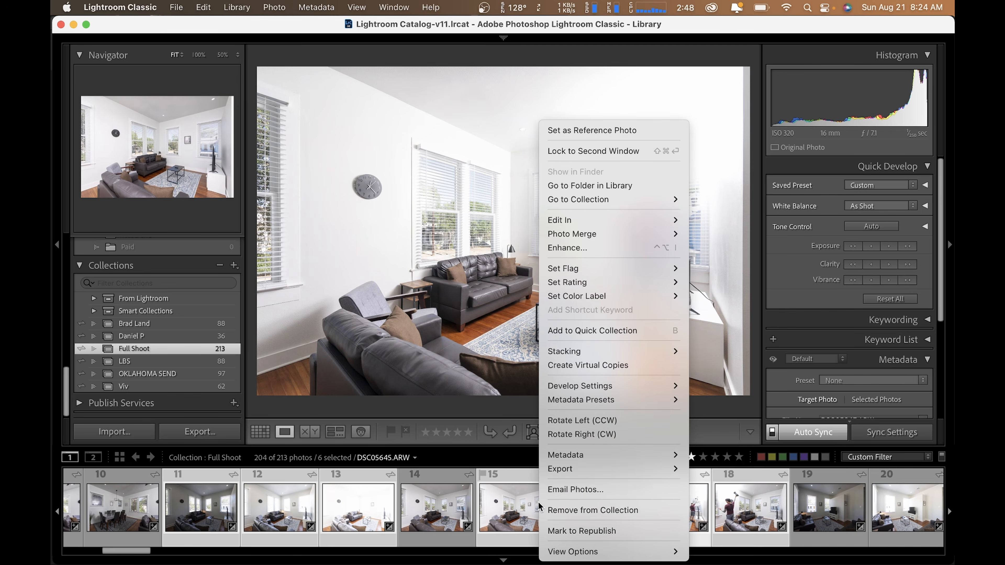
{"action": "mouse_move", "coordinate": [659, 220]}
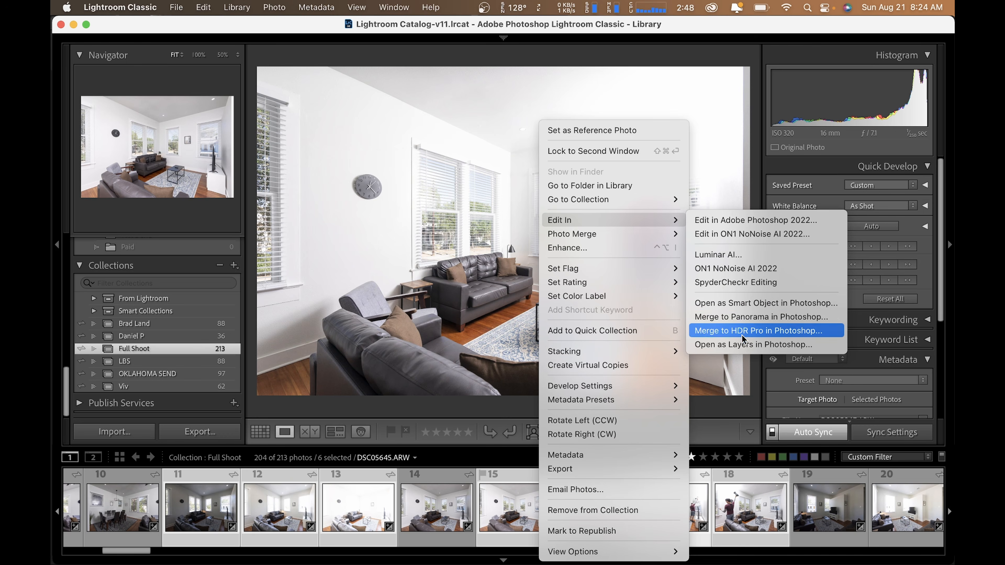
{"action": "left_click", "coordinate": [742, 344]}
{"action": "left_click", "coordinate": [621, 220]}
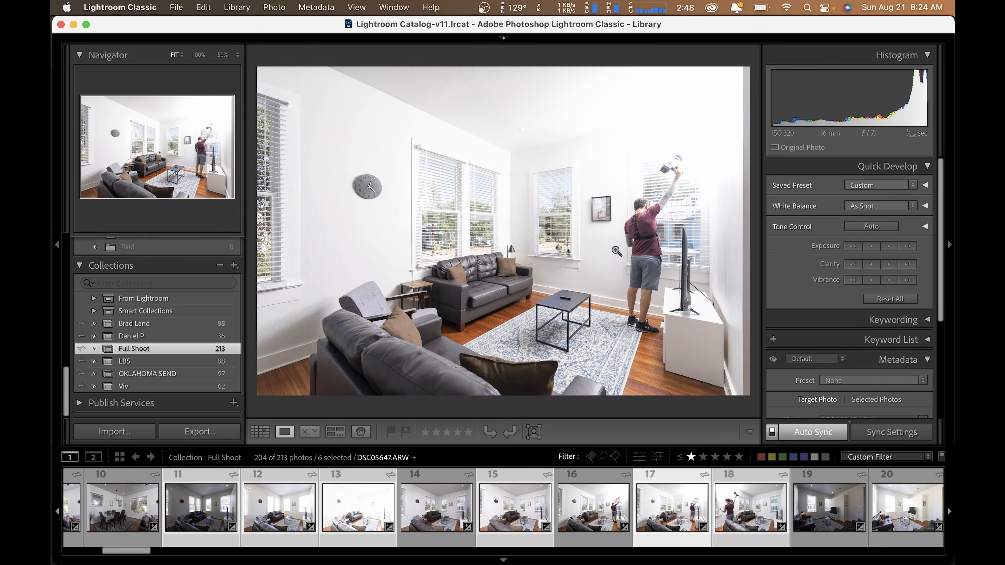
Select living room frames 19 through 25 of the second angle, leaving out frame 22
{"action": "scroll", "coordinate": [661, 514], "scroll_direction": "right", "scroll_amount": 6}
{"action": "left_click", "coordinate": [438, 514]}
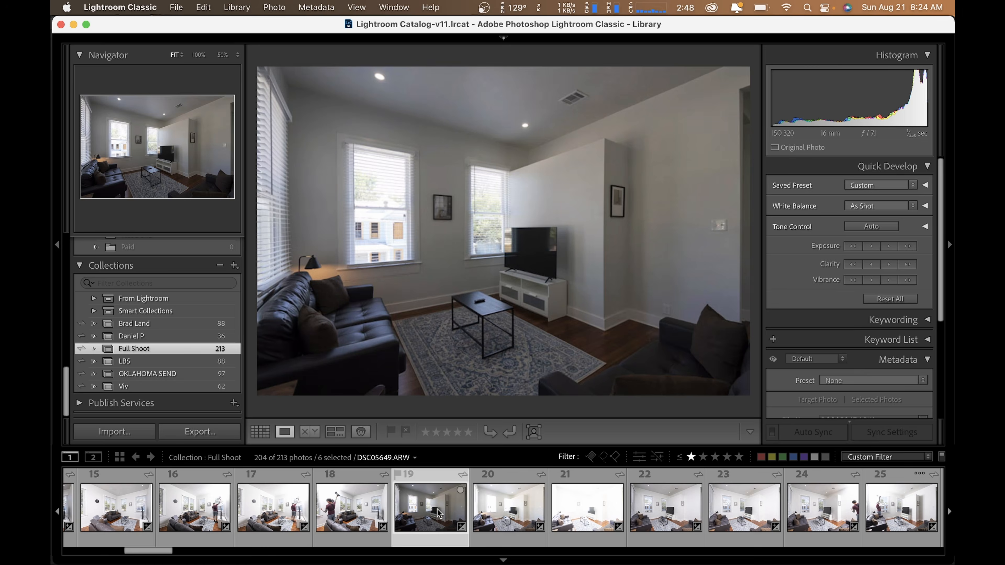
{"action": "scroll", "coordinate": [438, 514], "scroll_direction": "right", "scroll_amount": 3}
{"action": "left_click", "coordinate": [592, 518], "text": "shift"}
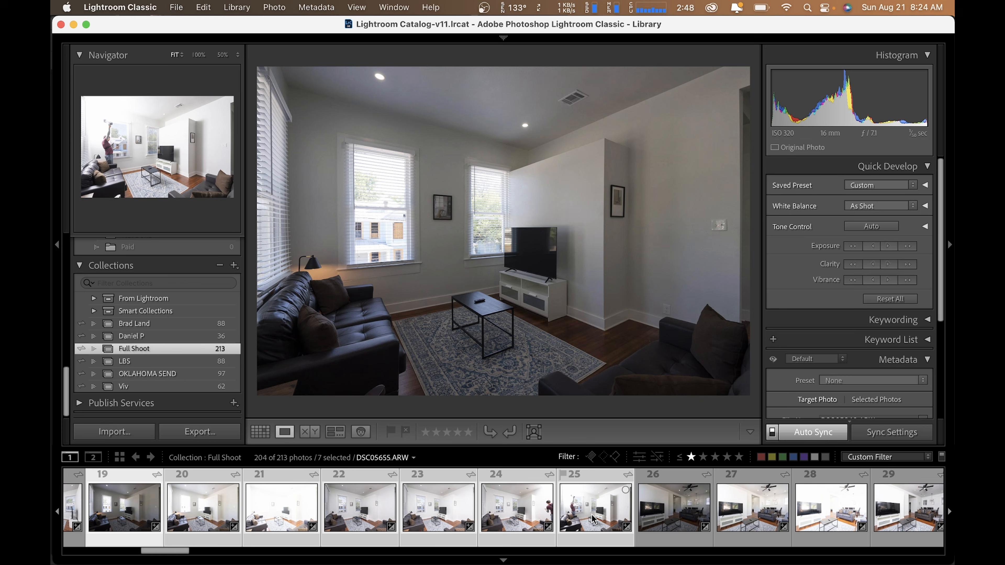
{"action": "scroll", "coordinate": [592, 519], "scroll_direction": "left", "scroll_amount": 1}
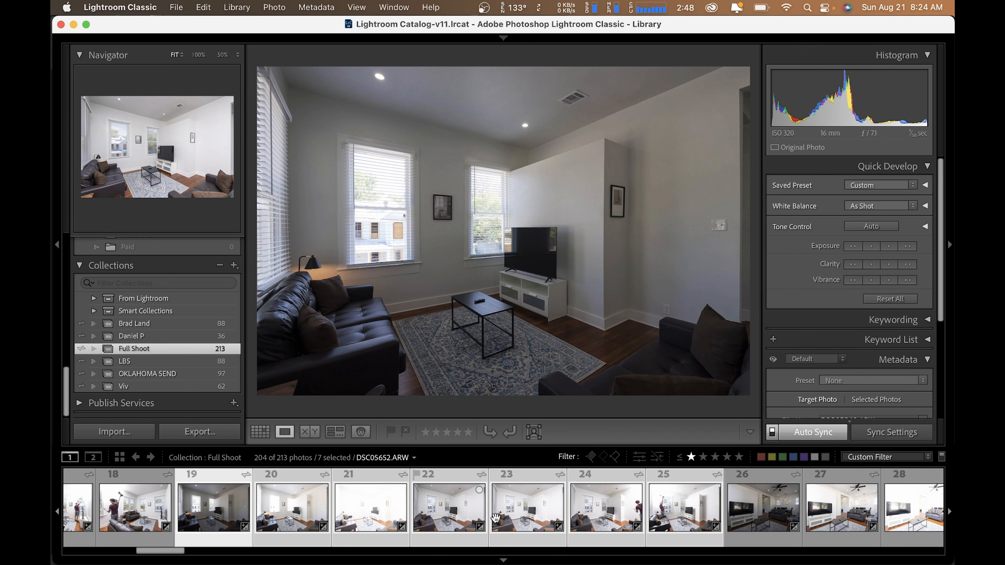
{"action": "left_click", "coordinate": [434, 517], "text": "super"}
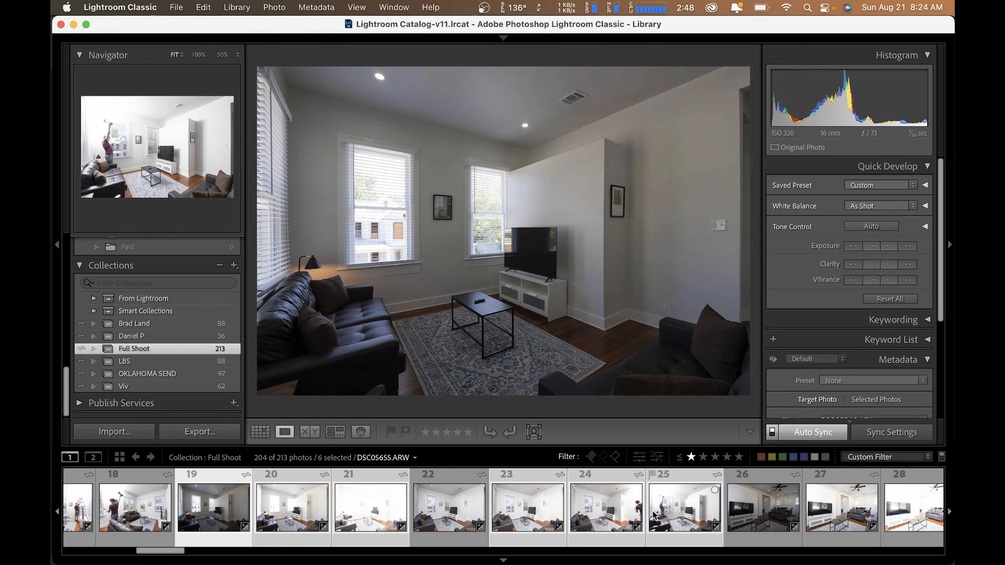
Open the selected second-angle frames 19–21 and 23–25 as layers in Photoshop
{"action": "key", "text": "super+e"}
{"action": "key", "text": "Return"}
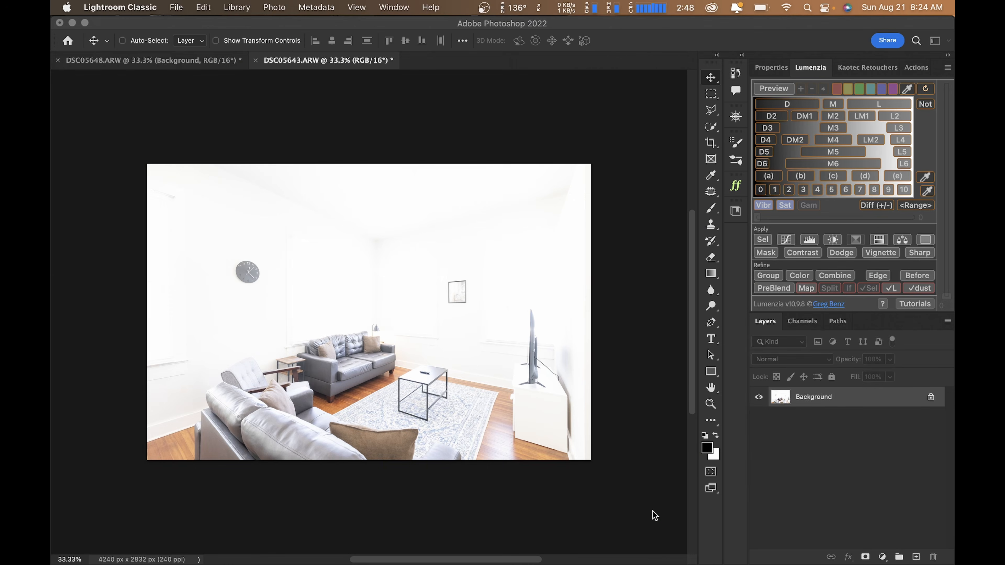
{"action": "key", "text": "super+Tab"}
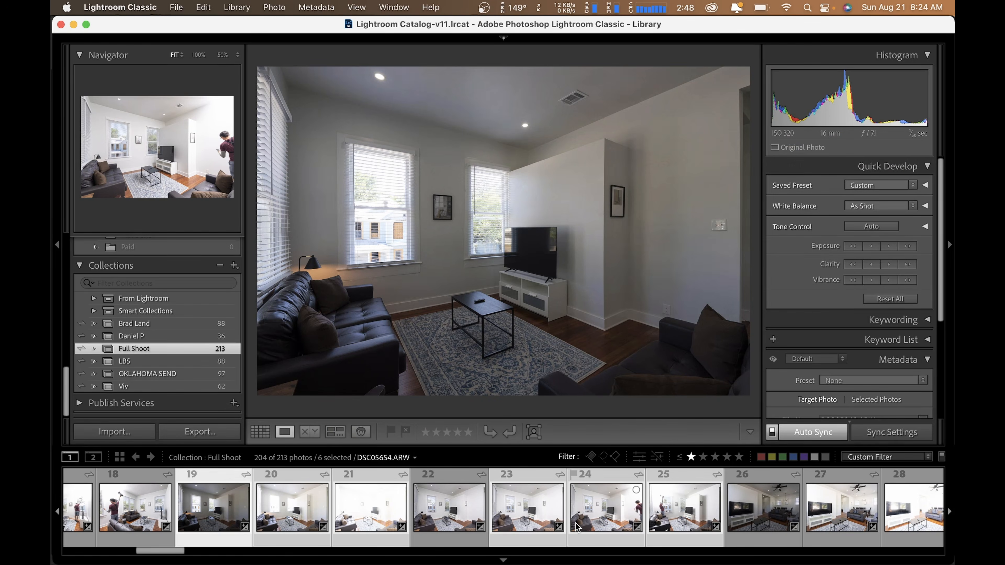
{"action": "right_click", "coordinate": [541, 517]}
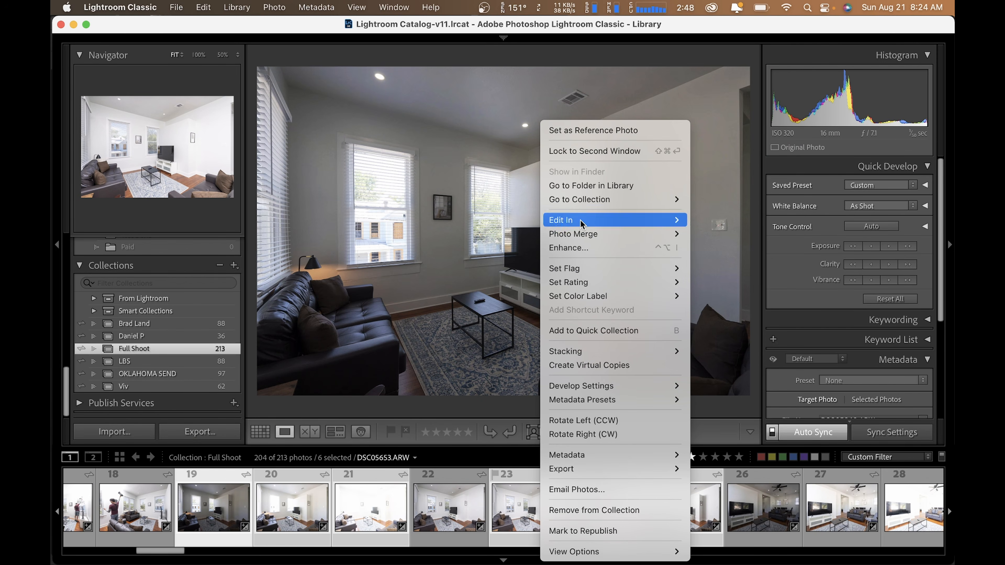
{"action": "mouse_move", "coordinate": [581, 224]}
{"action": "left_click", "coordinate": [770, 348]}
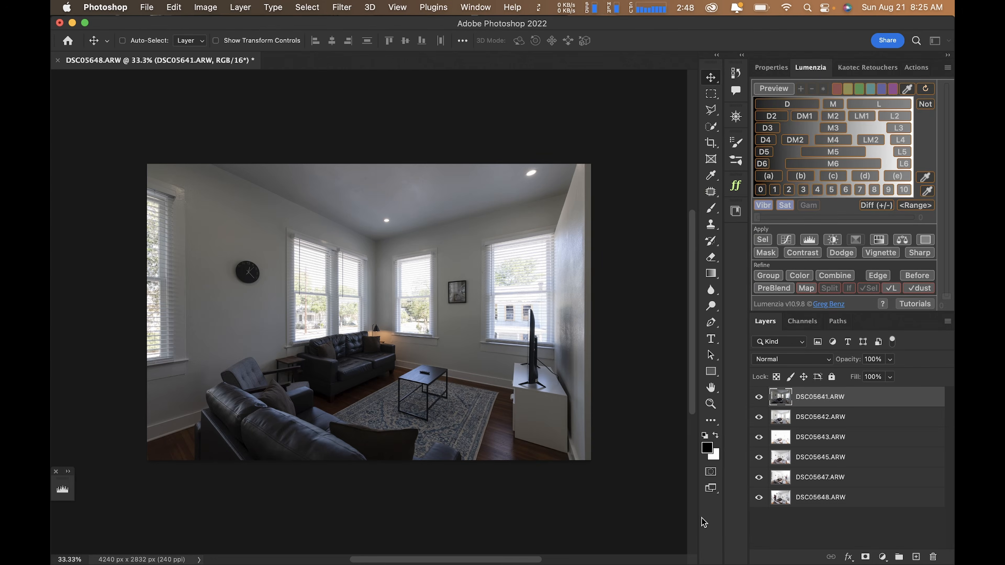
Return to Lightroom Classic and select frames 26 through 39 of the TV wall angle
{"action": "key", "text": "super+Tab"}
{"action": "scroll", "coordinate": [662, 526], "scroll_direction": "right", "scroll_amount": 5}
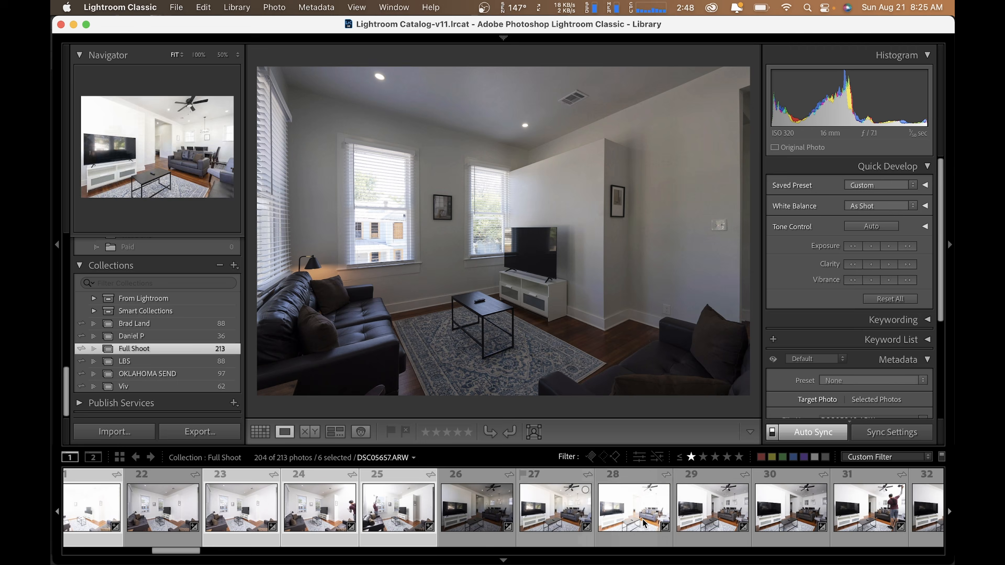
{"action": "left_click", "coordinate": [259, 520]}
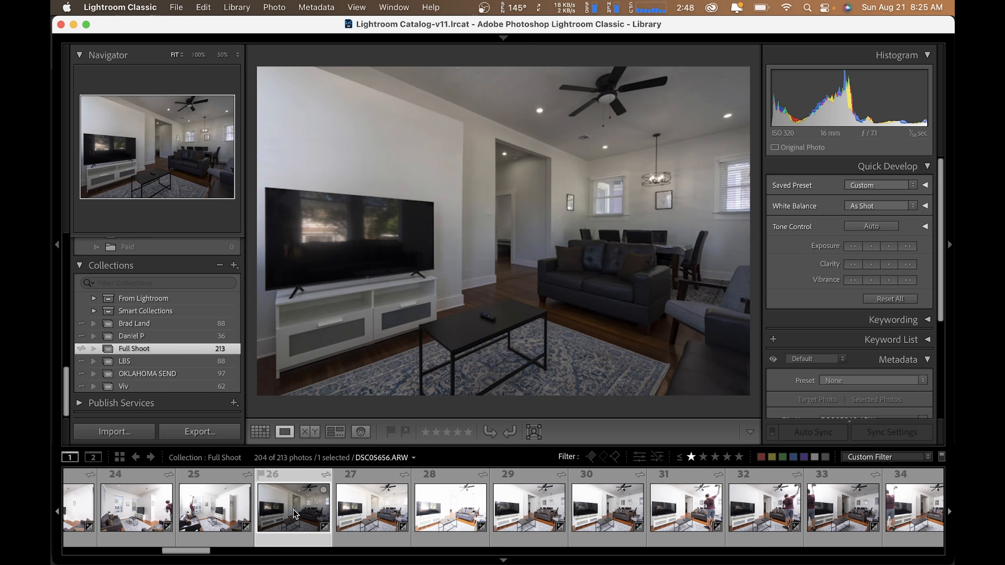
{"action": "scroll", "coordinate": [435, 514], "scroll_direction": "right", "scroll_amount": 6}
{"action": "left_click", "coordinate": [633, 525]}
{"action": "left_click", "coordinate": [833, 516]}
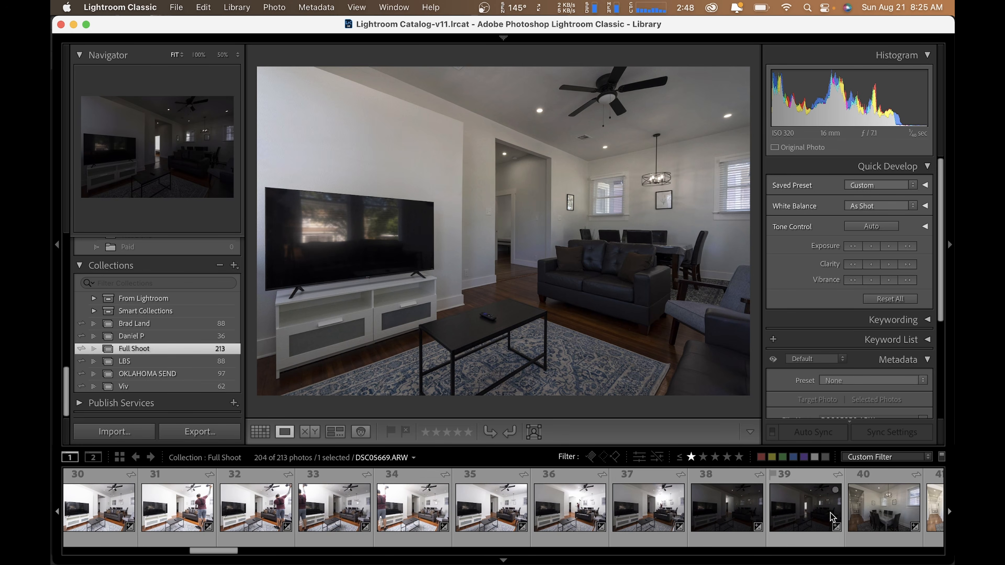
{"action": "scroll", "coordinate": [814, 519], "scroll_direction": "left", "scroll_amount": 3}
{"action": "left_click", "coordinate": [282, 509], "text": "shift"}
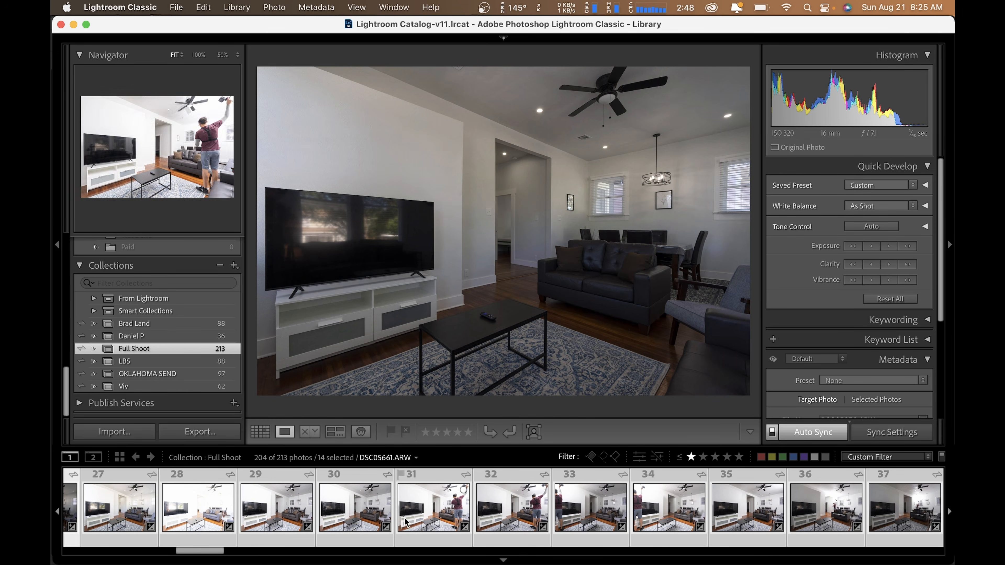
Remove frames 29, 31 and 33 from the selected TV wall set
{"action": "left_click", "coordinate": [279, 508], "text": "super"}
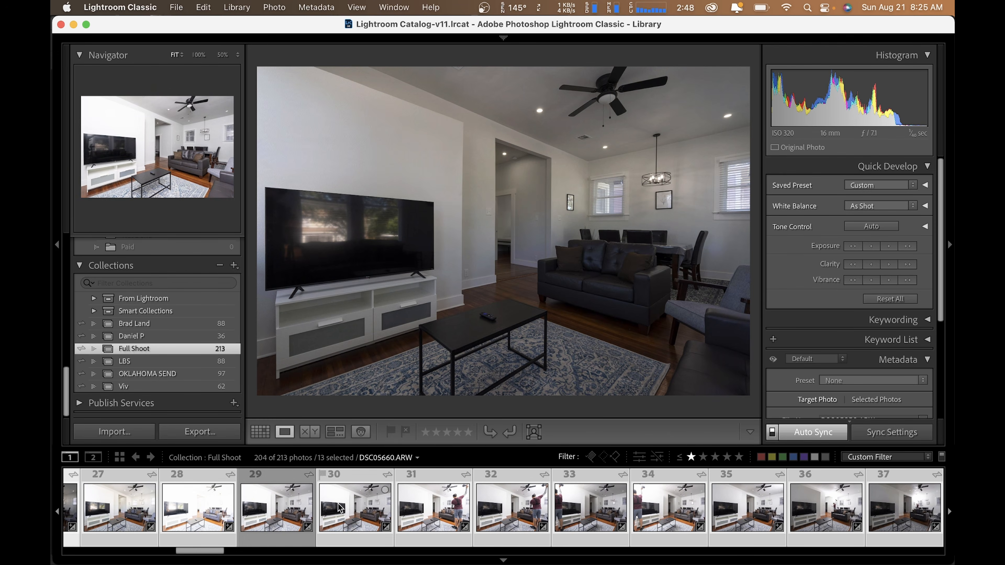
{"action": "left_click", "coordinate": [446, 513], "text": "super"}
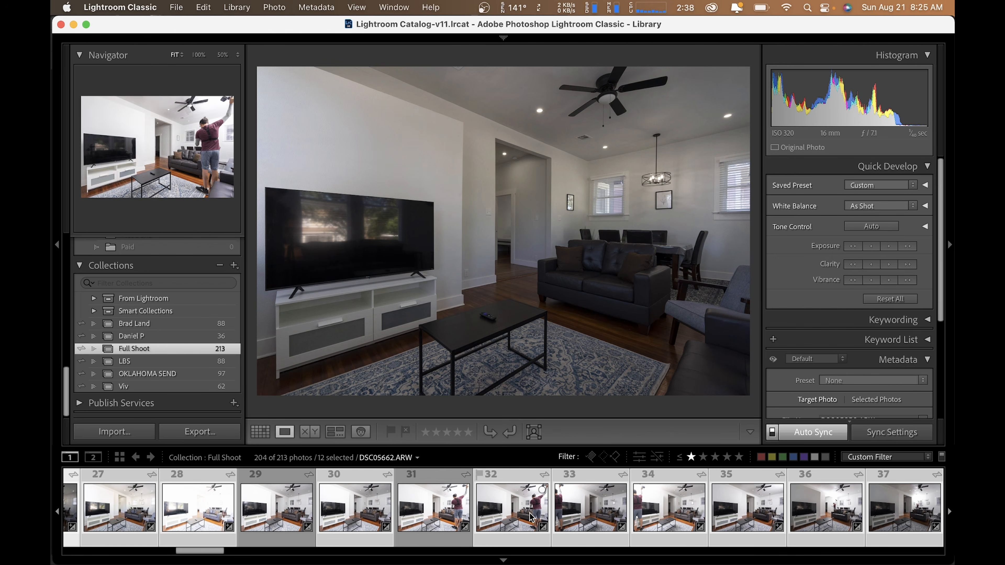
{"action": "left_click", "coordinate": [579, 510], "text": "super"}
{"action": "scroll", "coordinate": [609, 513], "scroll_direction": "down", "scroll_amount": 2}
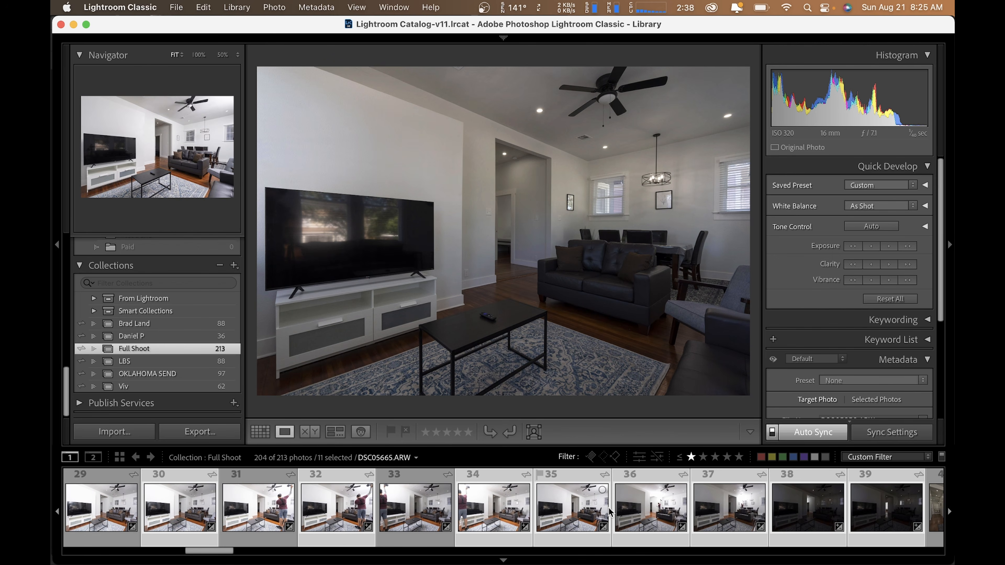
Compare frames 35, 36 and 37 within the selection and drop frame 36 from it
{"action": "left_click", "coordinate": [582, 515]}
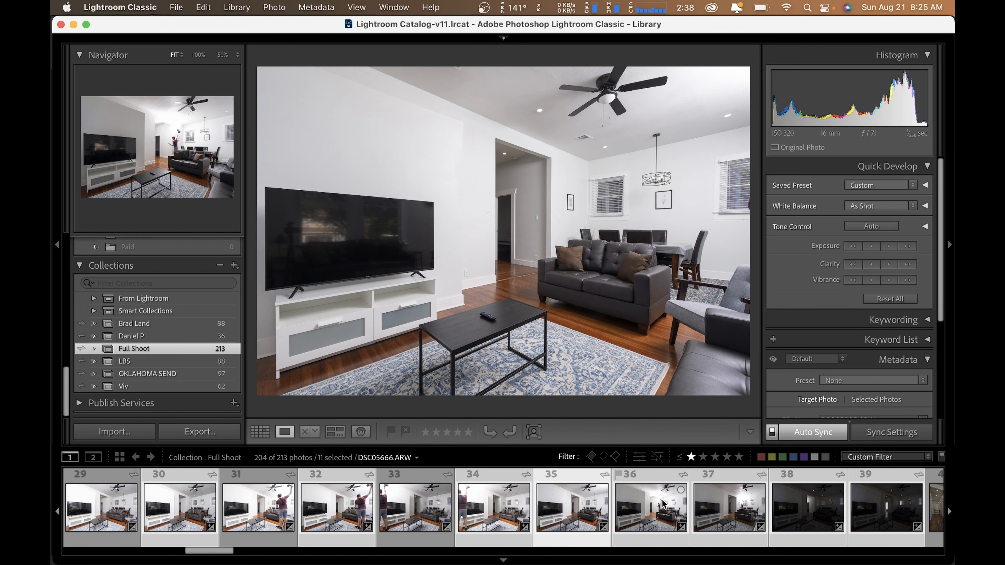
{"action": "left_click", "coordinate": [651, 505]}
{"action": "left_click", "coordinate": [716, 509]}
{"action": "left_click", "coordinate": [656, 509]}
{"action": "left_click", "coordinate": [715, 508]}
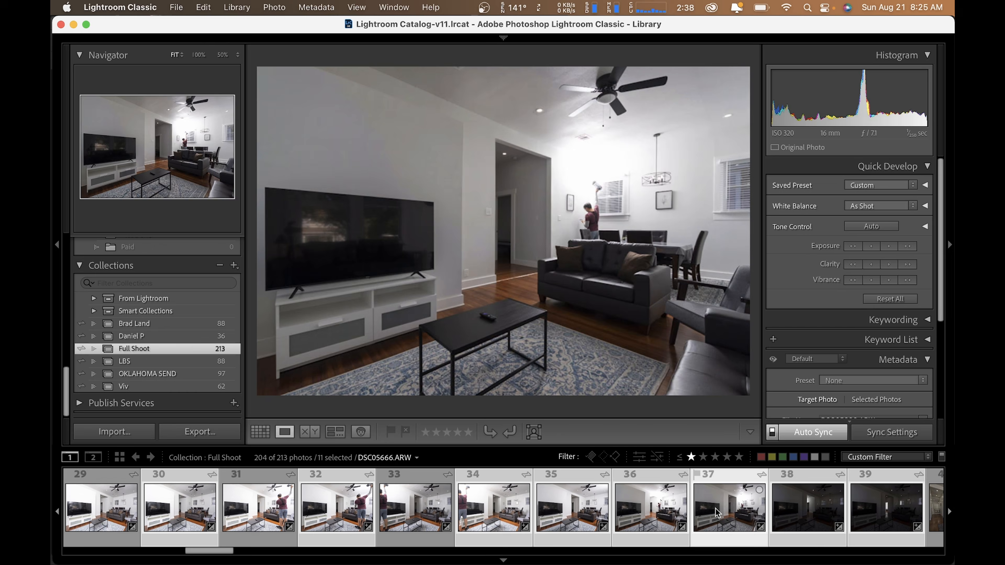
{"action": "left_click", "coordinate": [657, 513]}
{"action": "left_click", "coordinate": [715, 513]}
{"action": "left_click", "coordinate": [657, 520], "text": "super"}
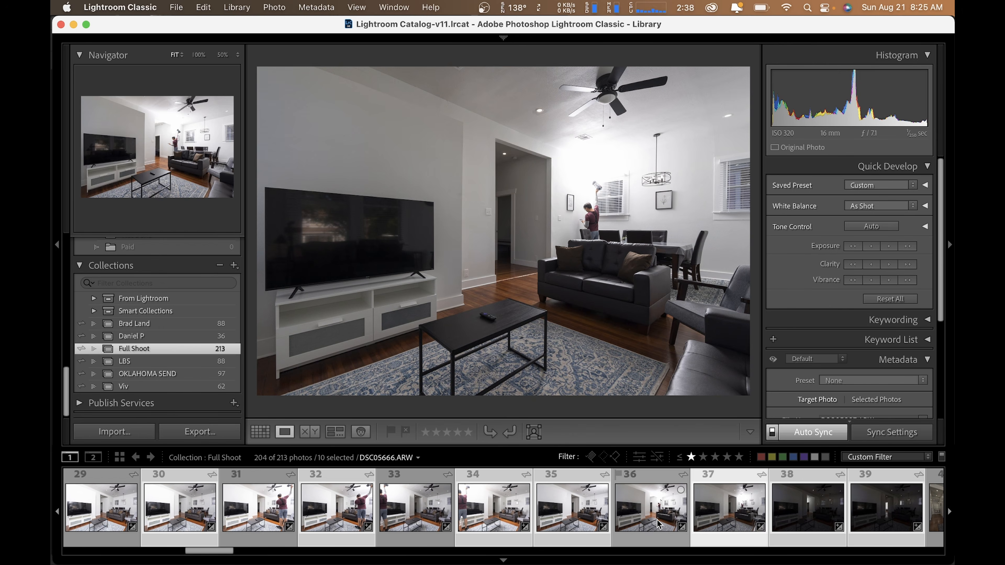
Check doorway frames 38 and 39 and send the ten selected TV wall frames to Photoshop
{"action": "scroll", "coordinate": [657, 522], "scroll_direction": "right", "scroll_amount": 3}
{"action": "left_click", "coordinate": [580, 522]}
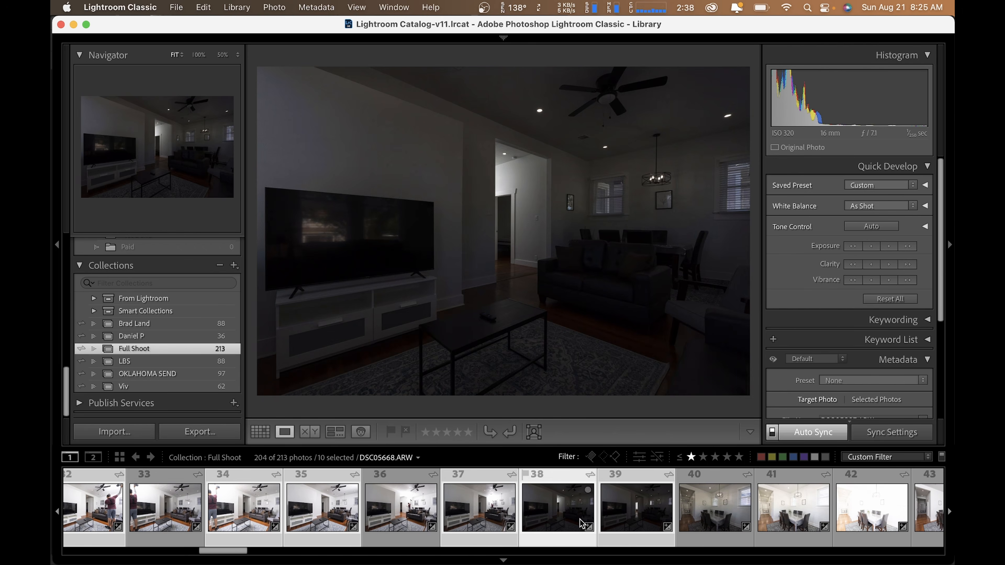
{"action": "left_click", "coordinate": [627, 514]}
{"action": "scroll", "coordinate": [627, 513], "scroll_direction": "left", "scroll_amount": 10}
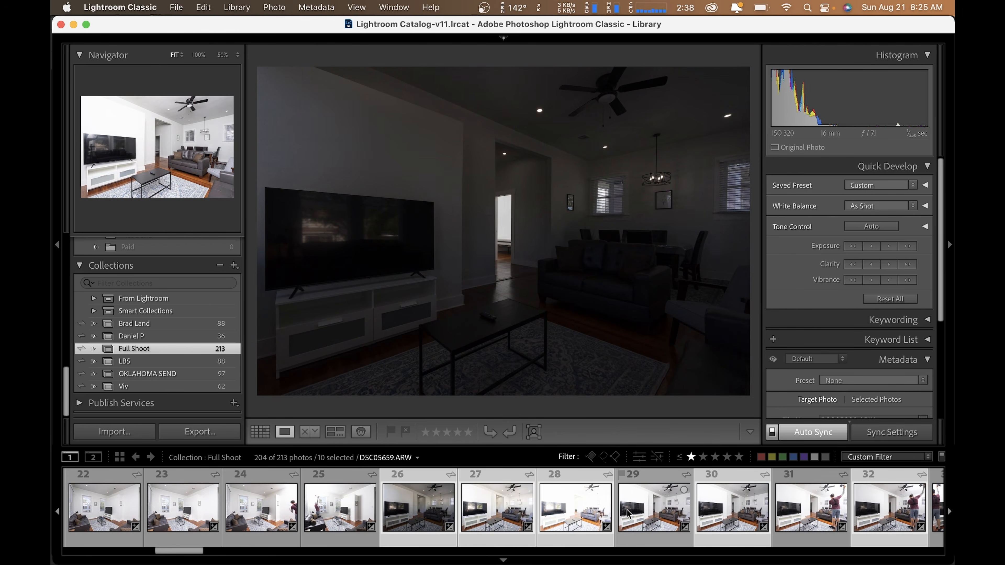
{"action": "scroll", "coordinate": [627, 514], "scroll_direction": "left", "scroll_amount": 2}
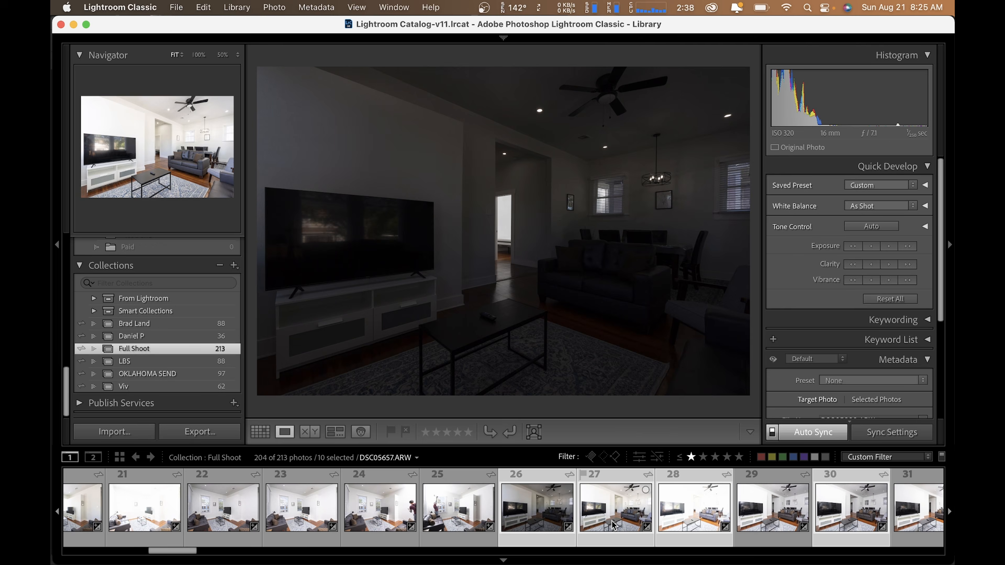
{"action": "key", "text": "super+e"}
{"action": "key", "text": "Return"}
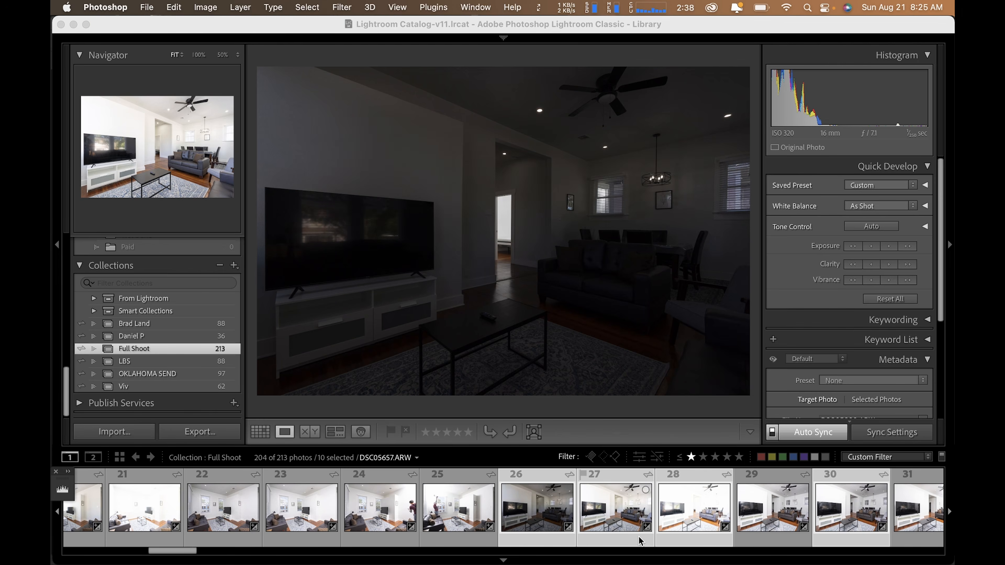
Review the bracket and flash frames of the three living room angles in the filmstrip, viewing frames 12, 23 and 19
{"action": "scroll", "coordinate": [639, 542], "scroll_direction": "right", "scroll_amount": 6}
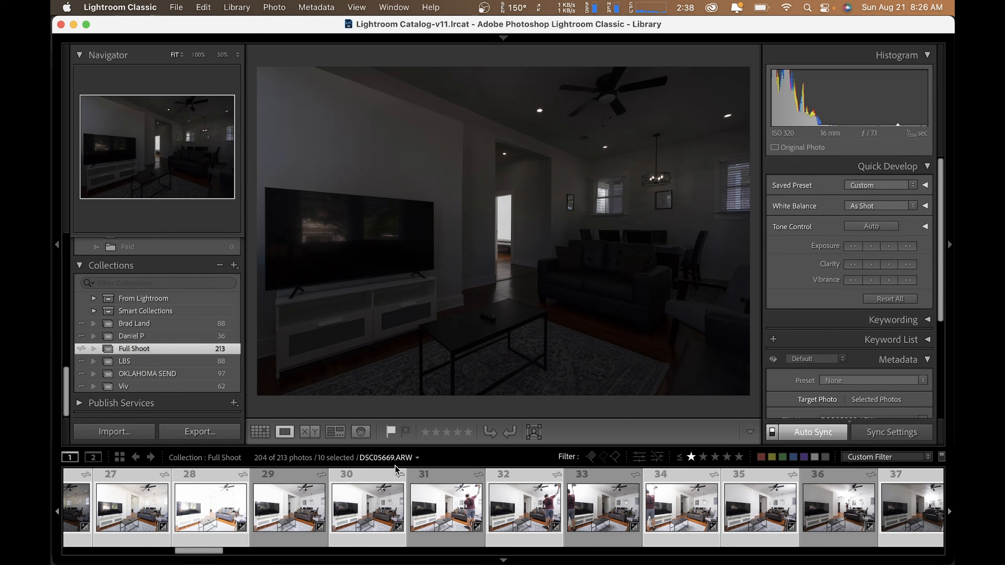
{"action": "scroll", "coordinate": [437, 517], "scroll_direction": "up", "scroll_amount": 4}
{"action": "scroll", "coordinate": [437, 517], "scroll_direction": "up", "scroll_amount": 8}
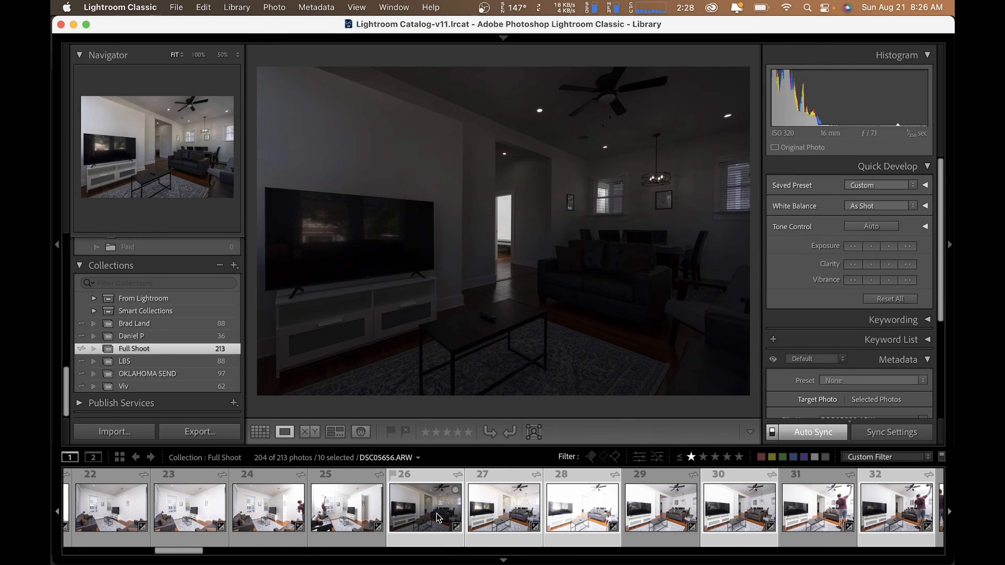
{"action": "scroll", "coordinate": [523, 514], "scroll_direction": "up", "scroll_amount": 7}
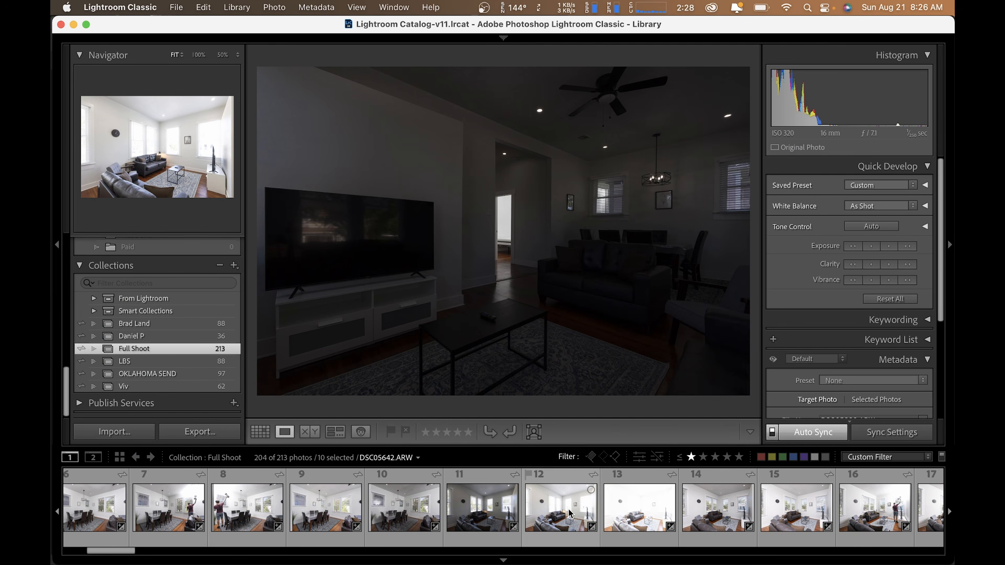
{"action": "scroll", "coordinate": [568, 514], "scroll_direction": "down", "scroll_amount": 12}
{"action": "scroll", "coordinate": [569, 513], "scroll_direction": "down", "scroll_amount": 3}
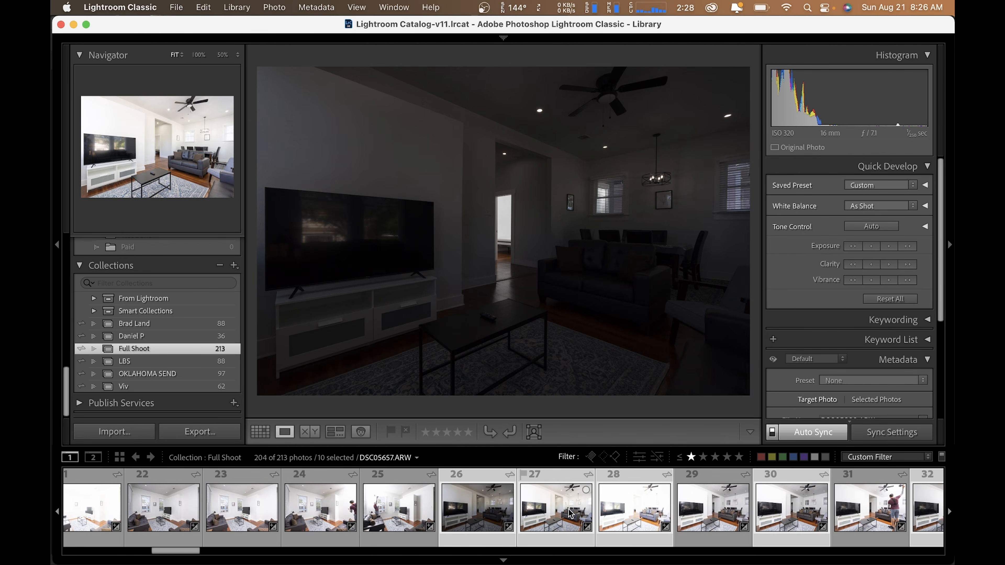
{"action": "scroll", "coordinate": [569, 514], "scroll_direction": "up", "scroll_amount": 13}
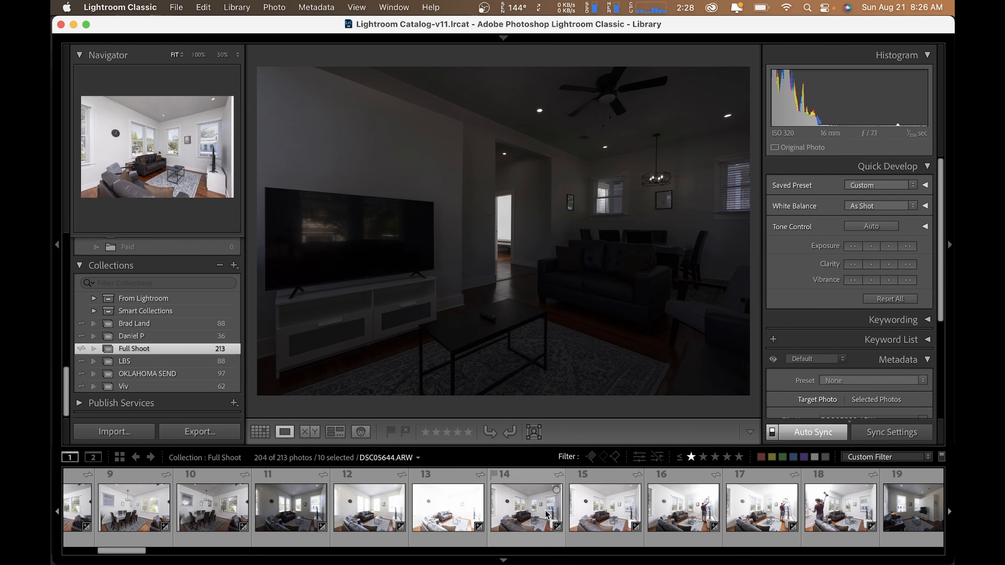
{"action": "left_click", "coordinate": [383, 528]}
{"action": "scroll", "coordinate": [530, 522], "scroll_direction": "down", "scroll_amount": 8}
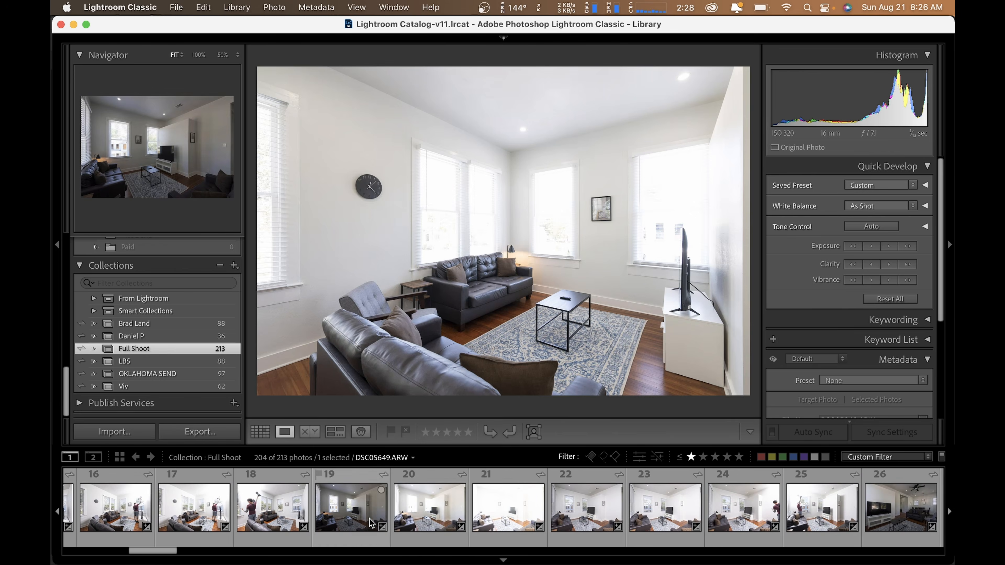
{"action": "left_click", "coordinate": [660, 514]}
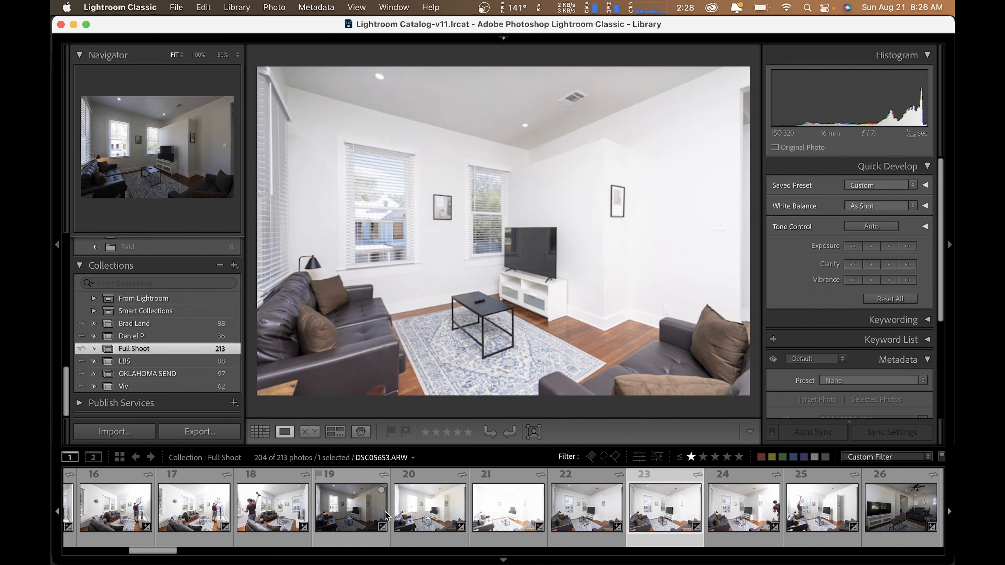
{"action": "left_click", "coordinate": [370, 516]}
{"action": "scroll", "coordinate": [475, 513], "scroll_direction": "down", "scroll_amount": 3}
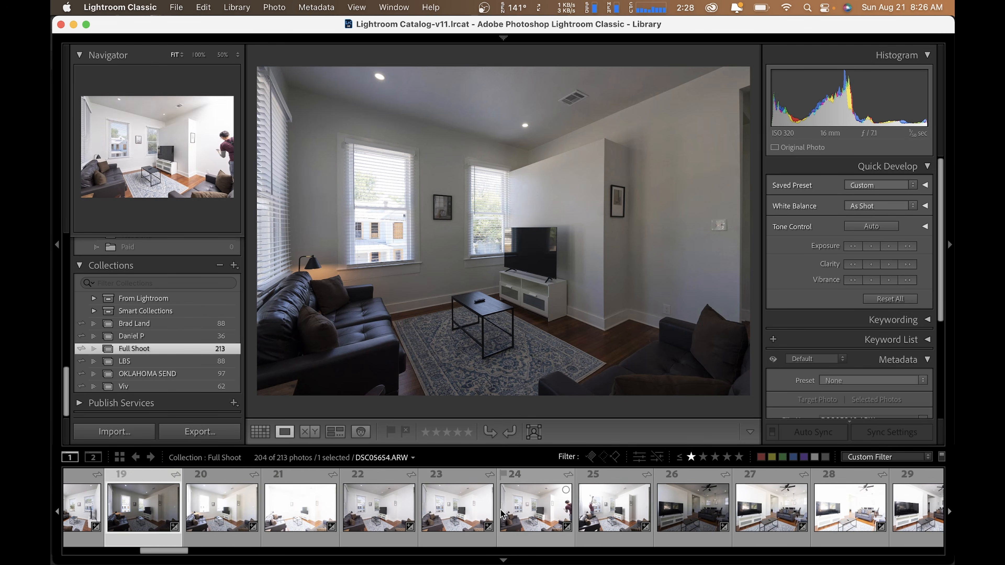
Select frames 19 to 25 of the window angle, check the two documents already open in Photoshop and return to Lightroom Classic
{"action": "left_click", "coordinate": [590, 510], "text": "shift"}
{"action": "key", "text": "super+Tab"}
{"action": "left_click", "coordinate": [205, 63]}
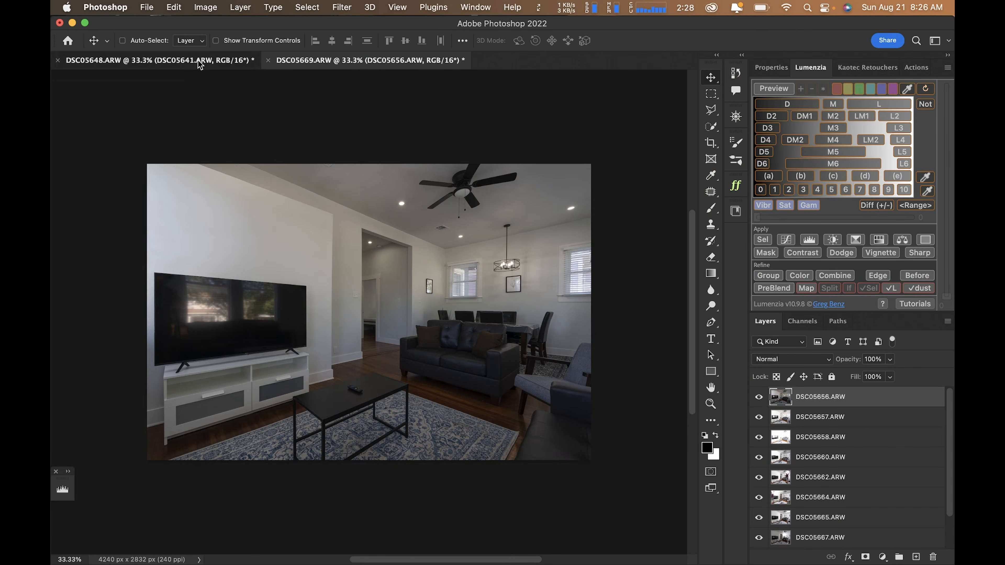
{"action": "left_click", "coordinate": [367, 61]}
{"action": "key", "text": "super+Tab"}
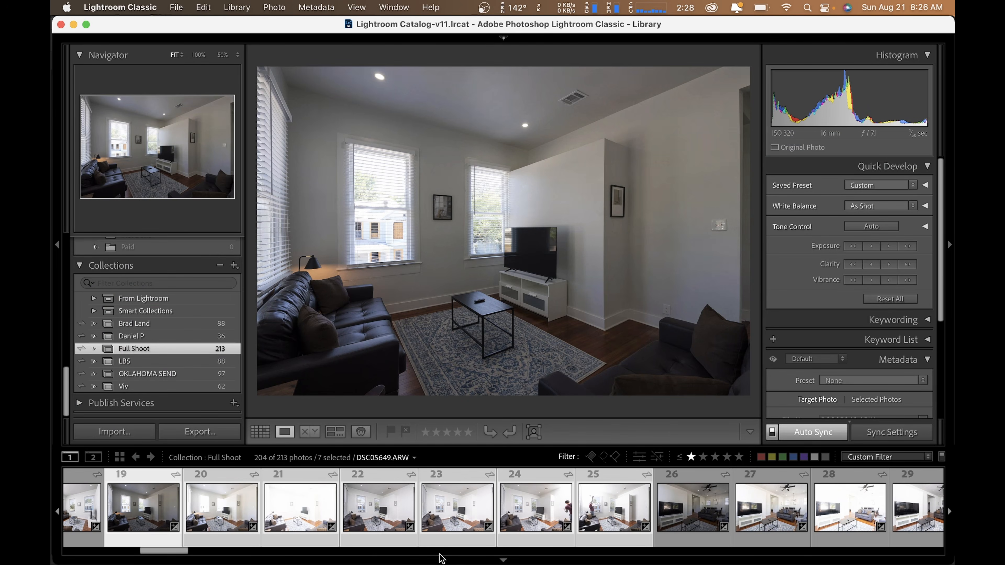
Drop frame 22 from the selection and open the remaining six frames as layers in Photoshop despite the Camera Raw compatibility notice
{"action": "left_click", "coordinate": [386, 523], "text": "super"}
{"action": "key", "text": "super+e"}
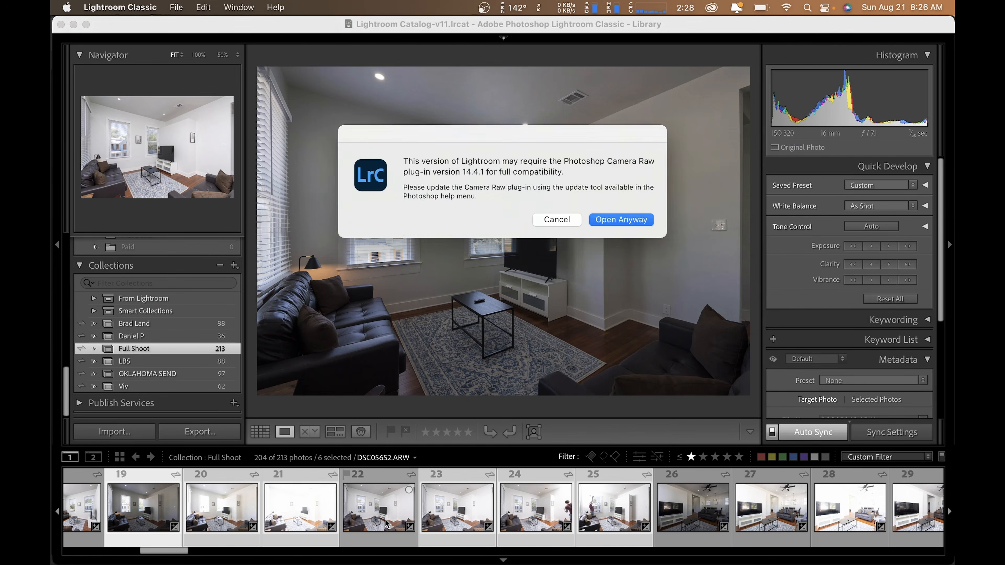
{"action": "key", "text": "Return"}
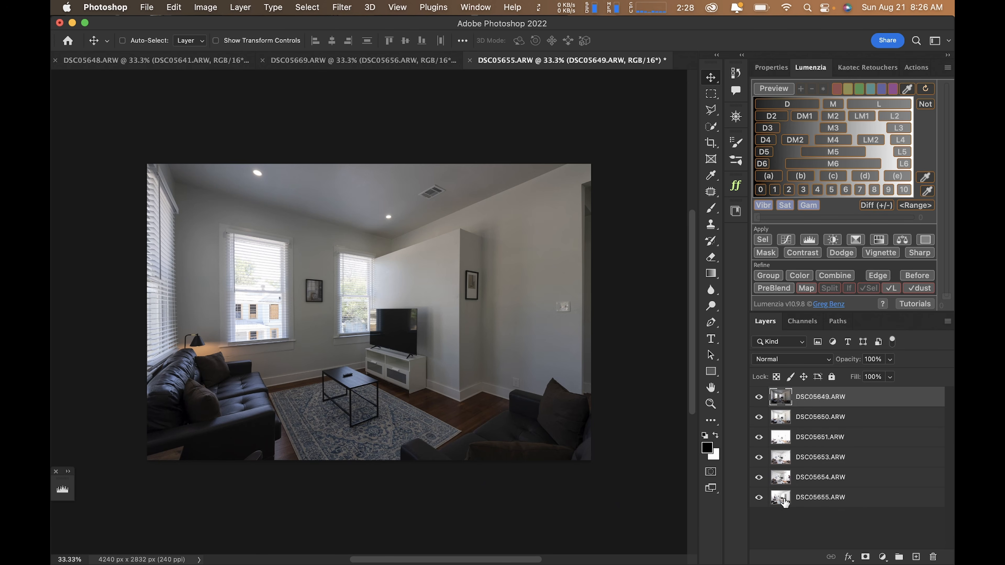
Select all six layers from DSC05649.ARW to DSC05655.ARW and open Lumenzia's PreBlend options for them
{"action": "key", "text": "super+0"}
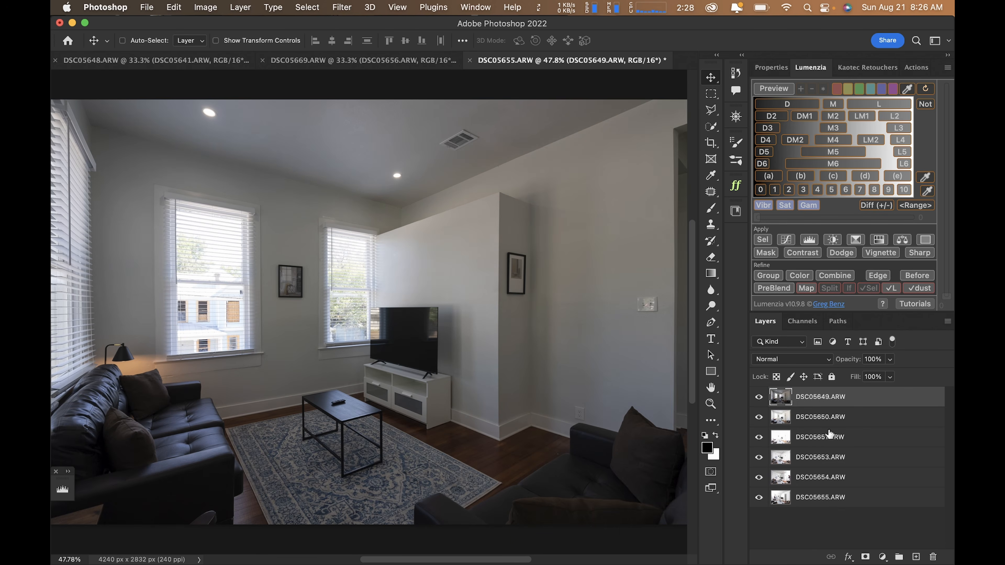
{"action": "left_click", "coordinate": [802, 499], "text": "shift"}
{"action": "left_click", "coordinate": [773, 288]}
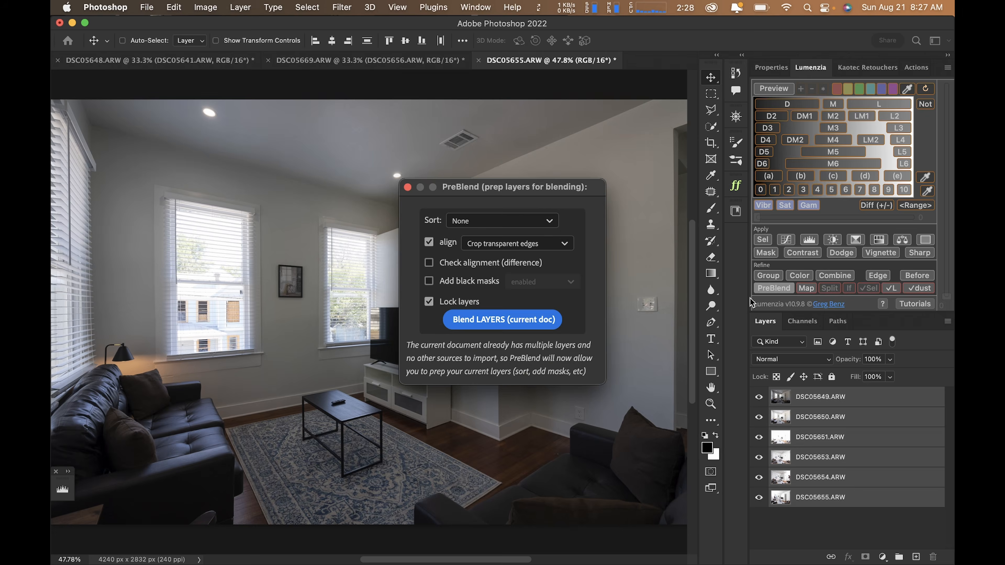
Align and lock the exposure layers with PreBlend, cropping transparent edges, and merge DSC05649, DSC05650 and DSC05651 into an HDR Ambient layer
{"action": "left_click", "coordinate": [548, 319]}
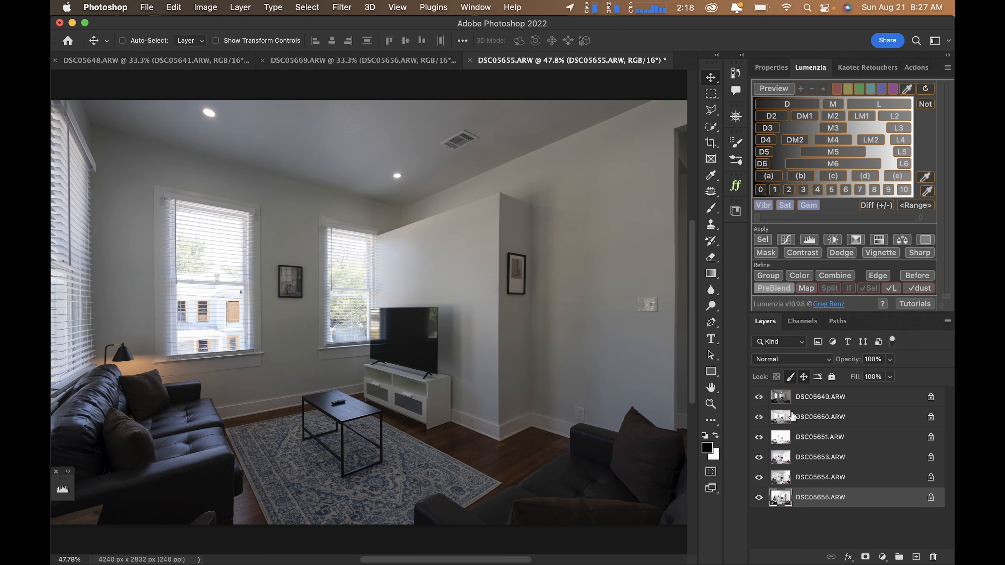
{"action": "left_click", "coordinate": [793, 404]}
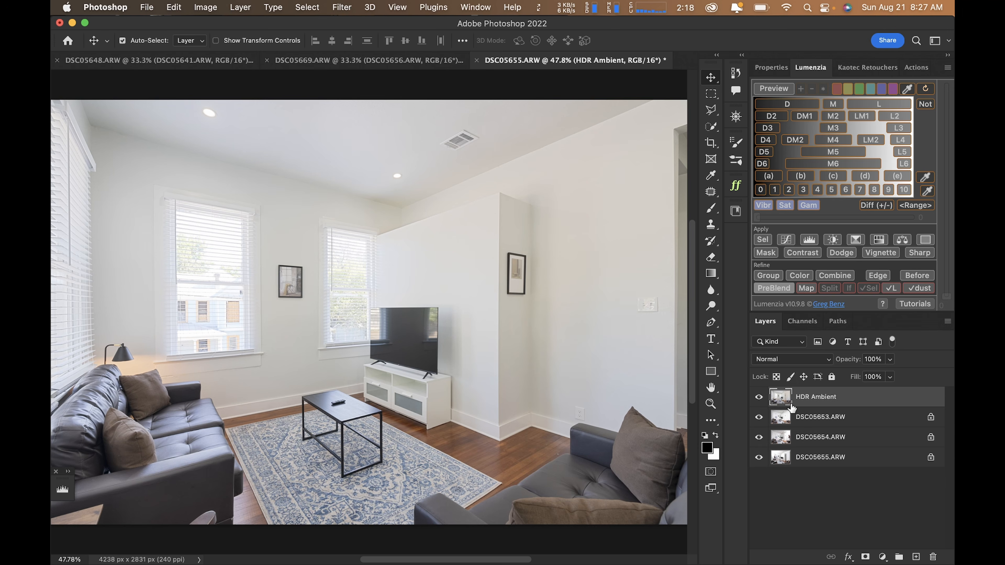
Undo back to the unmerged ambient exposures and examine the layer masks of DSC05649.ARW and DSC05651.ARW
{"action": "key", "text": "super+z"}
{"action": "key", "text": "super+z"}
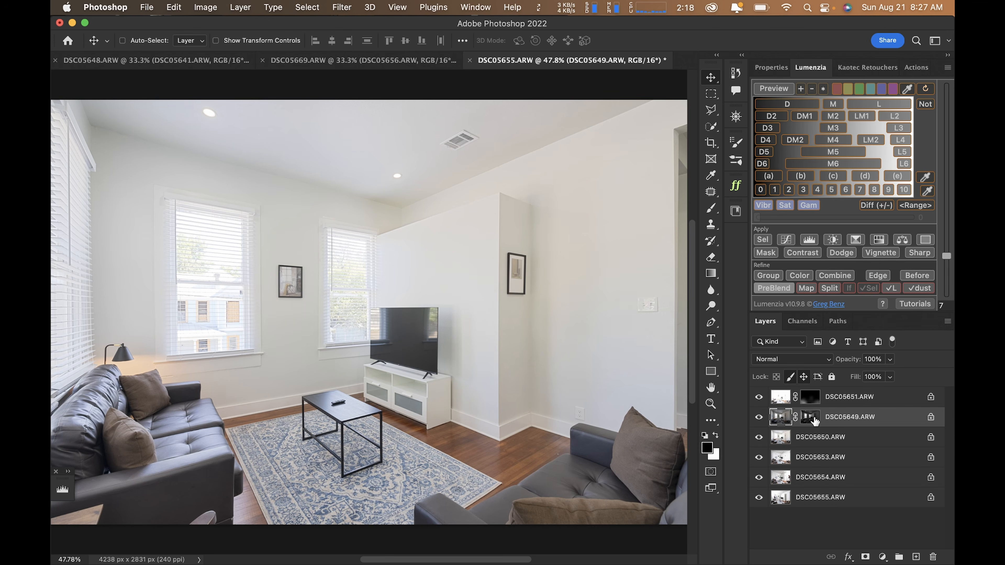
{"action": "left_click", "coordinate": [809, 420]}
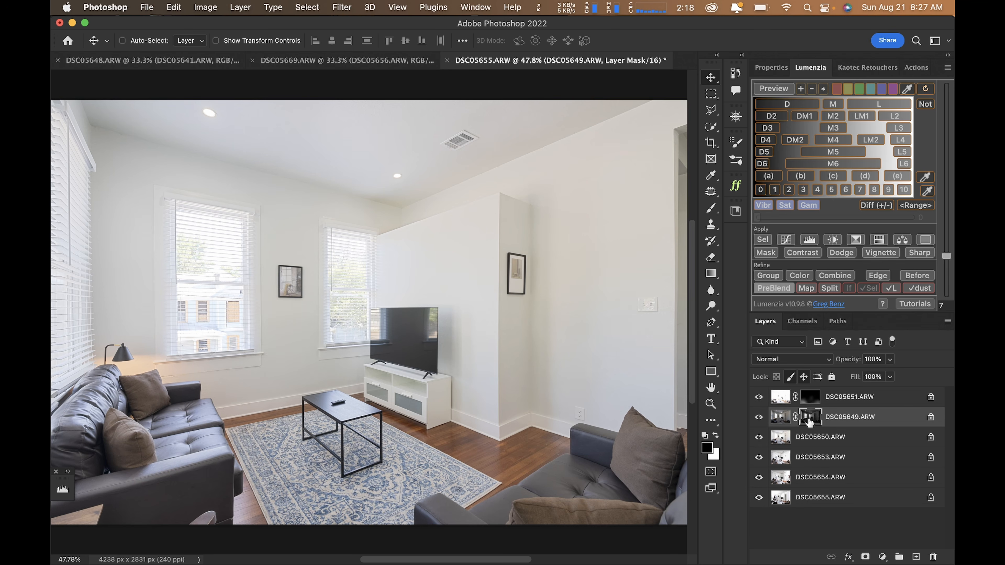
{"action": "left_click", "coordinate": [810, 421], "text": "alt"}
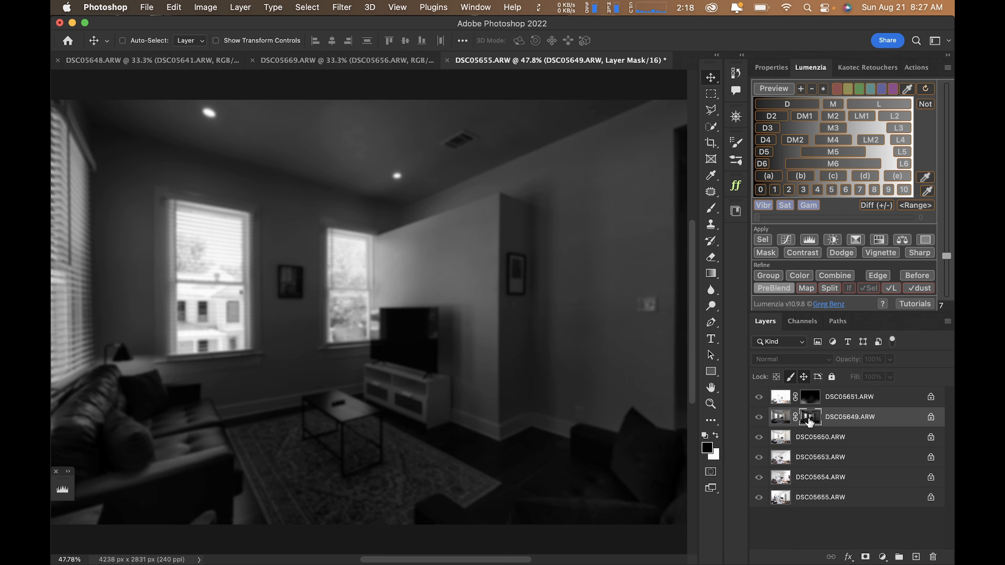
{"action": "left_click", "coordinate": [809, 420], "text": "alt"}
{"action": "left_click", "coordinate": [814, 406], "text": "alt"}
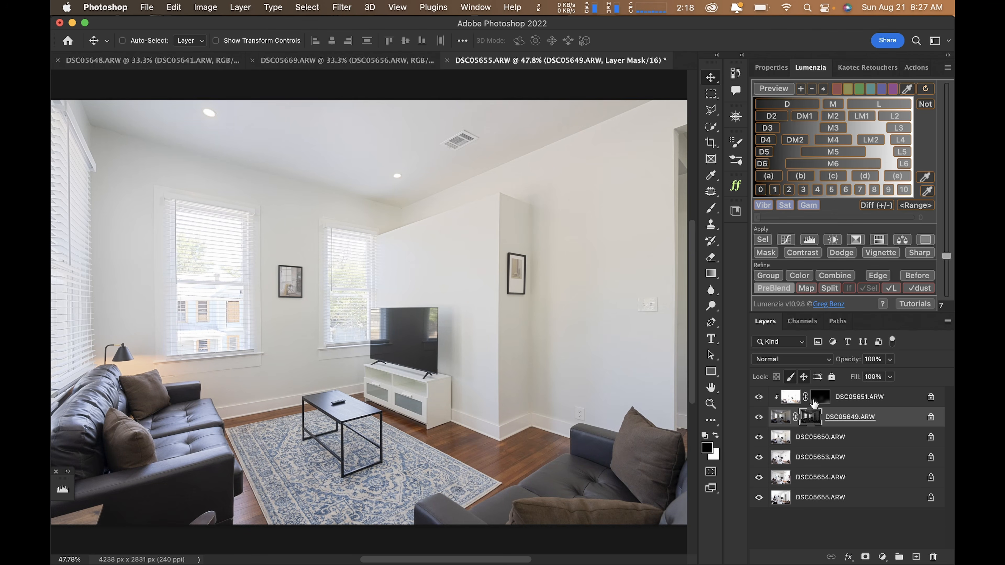
{"action": "left_click", "coordinate": [814, 405], "text": "alt"}
{"action": "left_click", "coordinate": [814, 402], "text": "alt"}
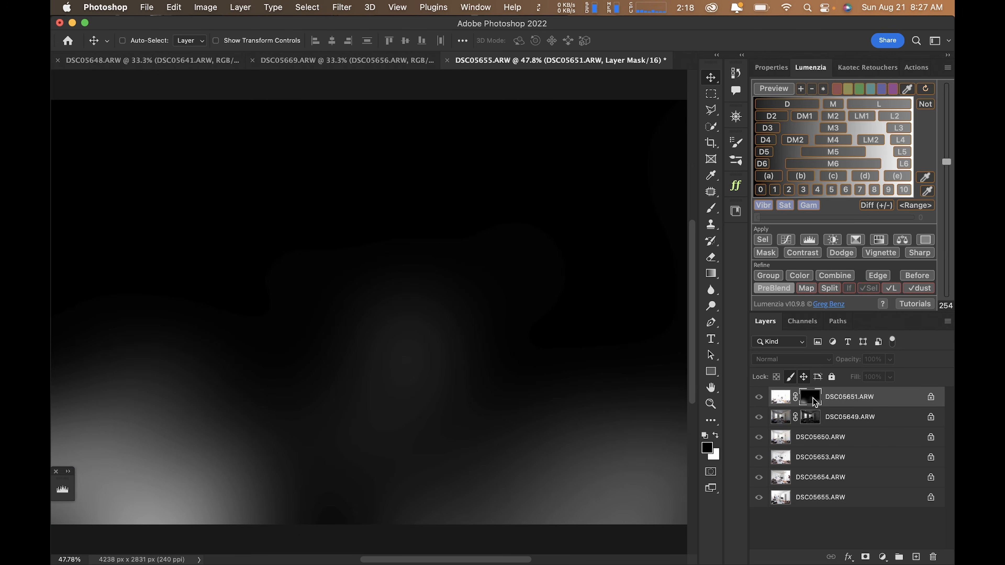
{"action": "left_click", "coordinate": [814, 402], "text": "alt"}
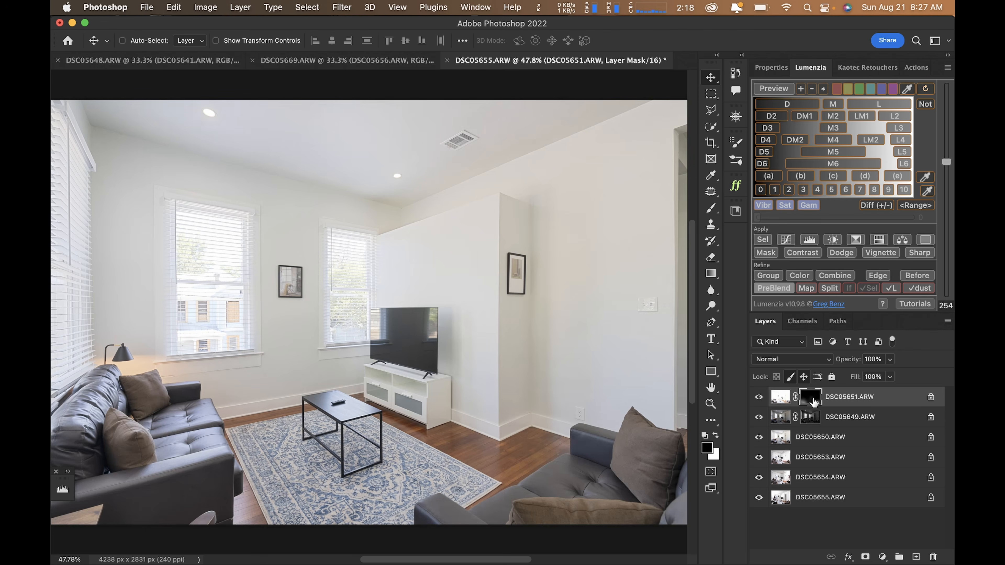
Compare the DSC05651.ARW and DSC05649.ARW layers on and off, and merge them with DSC05650.ARW into one layer
{"action": "left_click", "coordinate": [759, 398]}
{"action": "left_click", "coordinate": [759, 397]}
{"action": "left_click", "coordinate": [759, 417]}
{"action": "left_click", "coordinate": [759, 417]}
{"action": "left_click", "coordinate": [758, 417]}
{"action": "left_click", "coordinate": [759, 417]}
{"action": "left_click", "coordinate": [811, 439], "text": "shift"}
{"action": "key", "text": "super+e"}
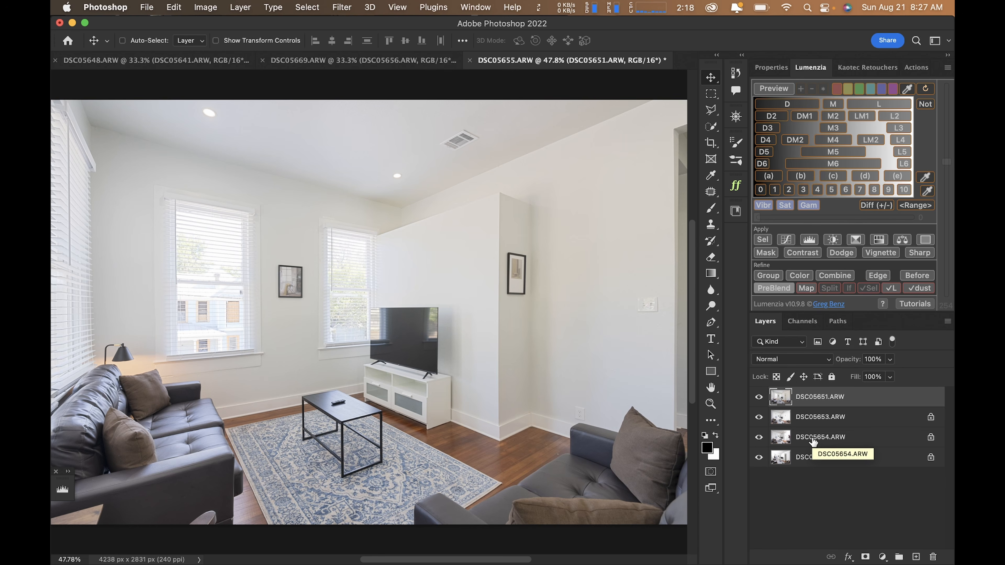
Build the Ambient Blend group from the merged ambient layer and review its 50% Luminosity and 50% Color layers
{"action": "key", "text": "super"}
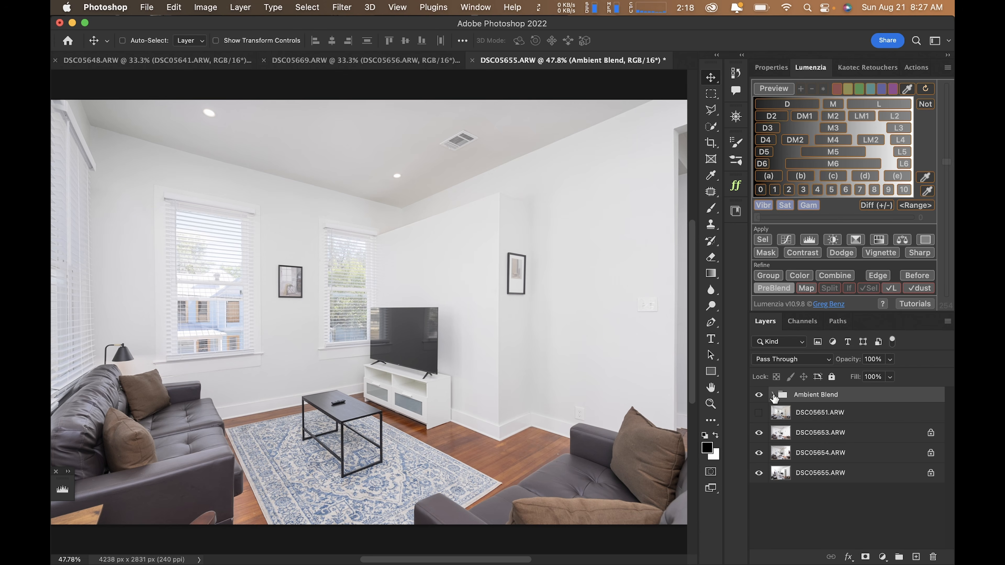
{"action": "left_click", "coordinate": [774, 395]}
{"action": "left_click", "coordinate": [817, 440]}
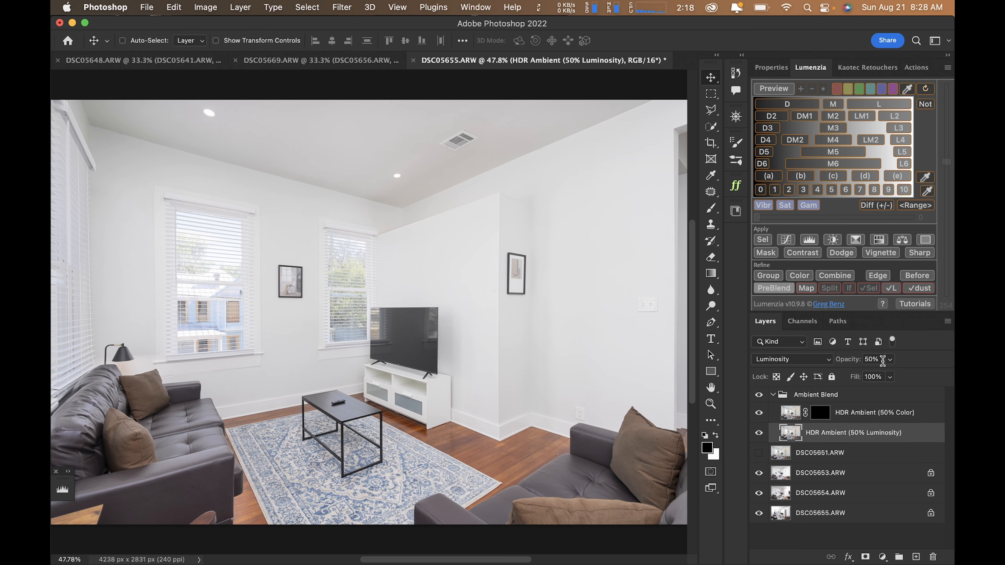
{"action": "left_click", "coordinate": [887, 424]}
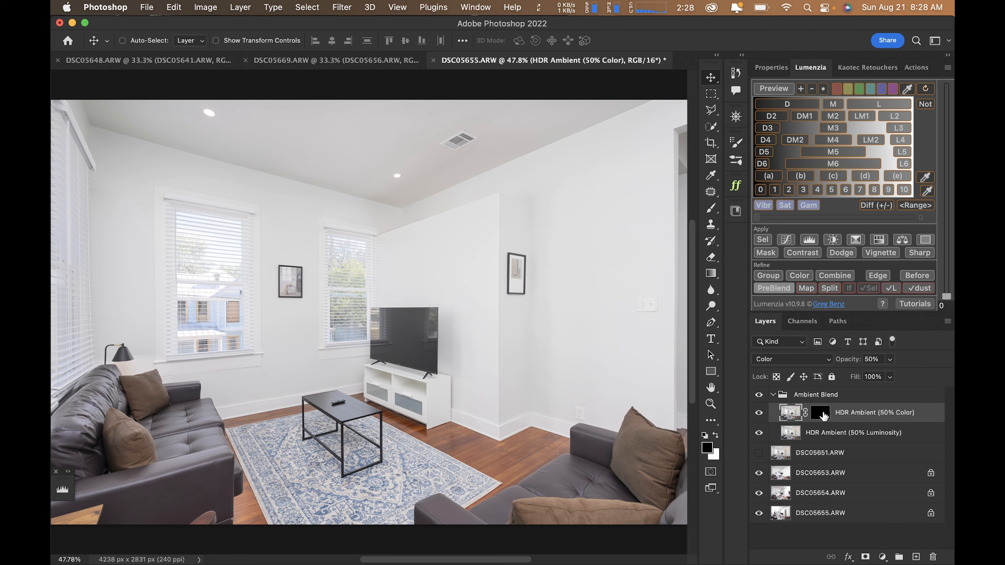
Try the HDR Ambient (50% Color) layer's mask inverted to white, restore it to black and collapse the Ambient Blend group
{"action": "left_click", "coordinate": [823, 413], "text": "alt"}
{"action": "key", "text": "super+z"}
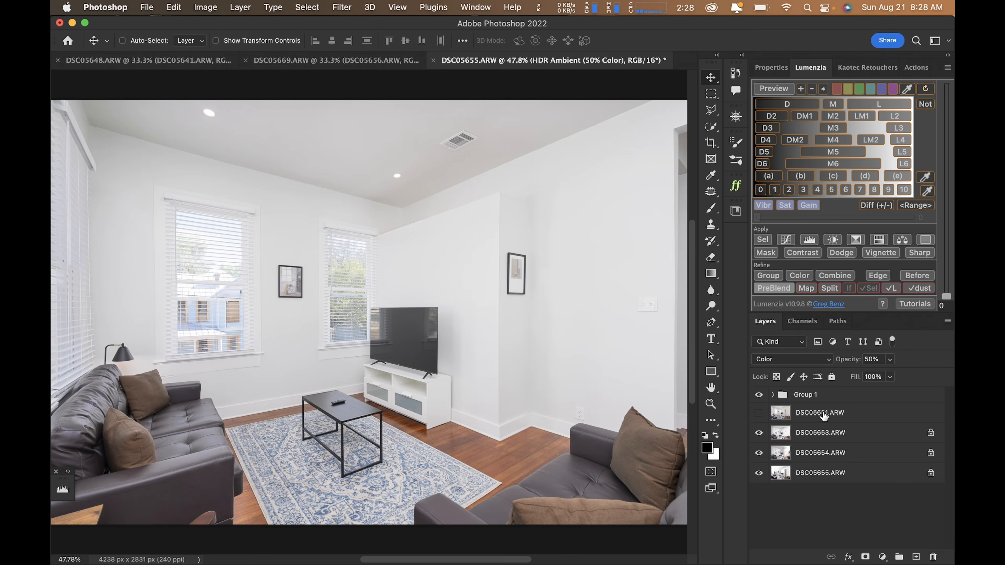
{"action": "key", "text": "super+shift+z"}
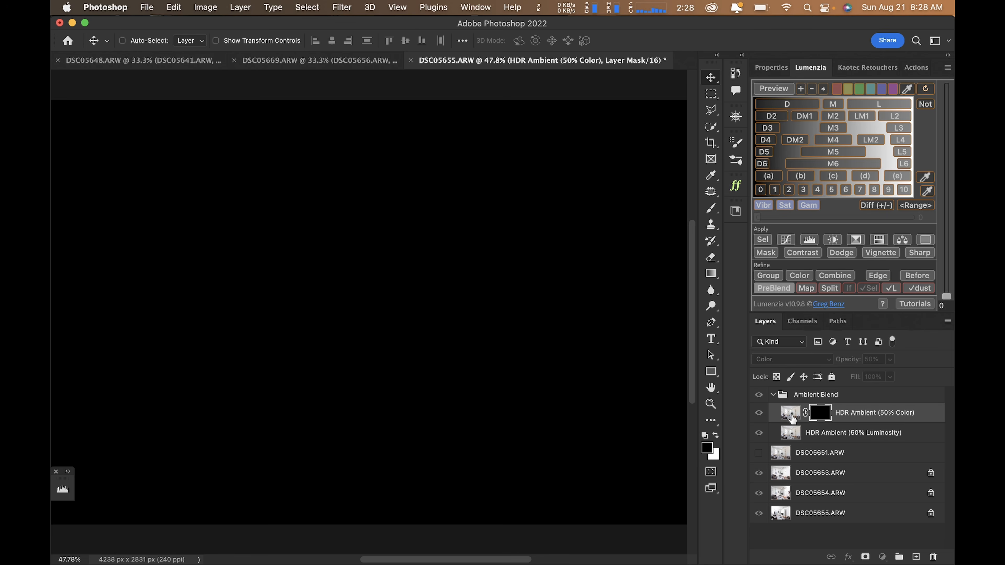
{"action": "left_click", "coordinate": [792, 419]}
{"action": "left_click", "coordinate": [819, 415]}
{"action": "key", "text": "super+i"}
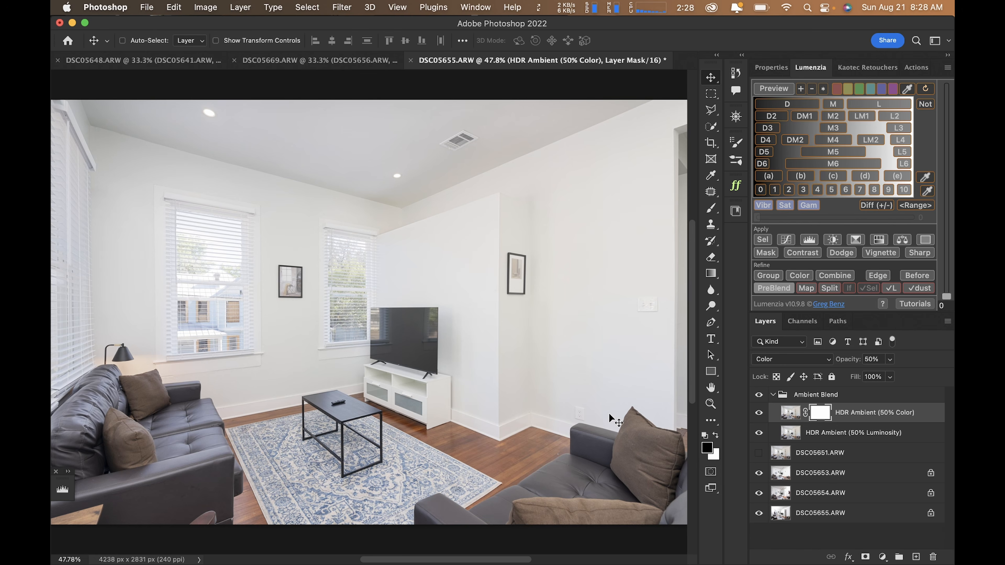
{"action": "key", "text": "super+i"}
{"action": "left_click", "coordinate": [773, 395]}
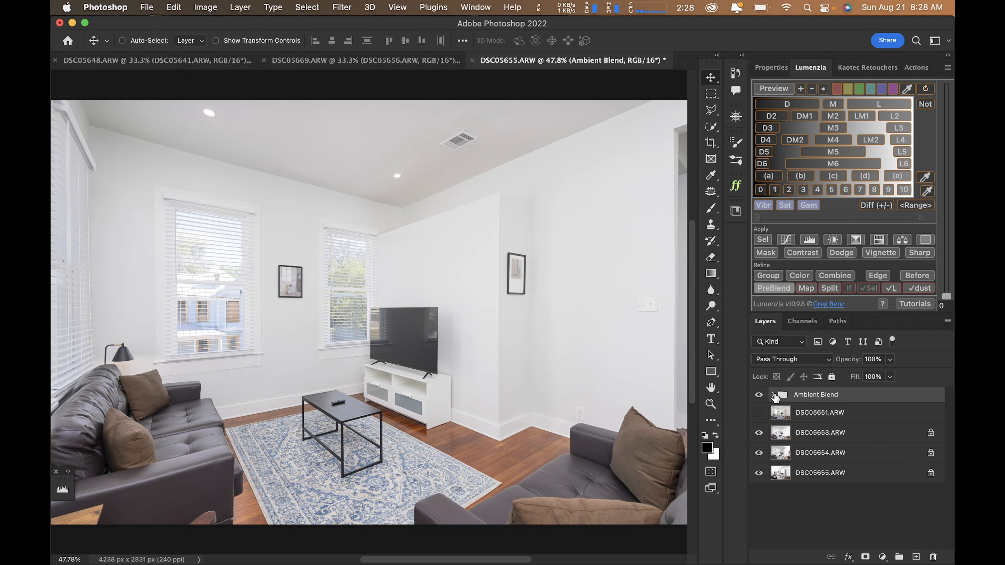
Build a Darken/ Color Repair group from DSC05653.ARW with the Ambient Blend group hidden, and review its Color and Darken layers
{"action": "left_click", "coordinate": [813, 432]}
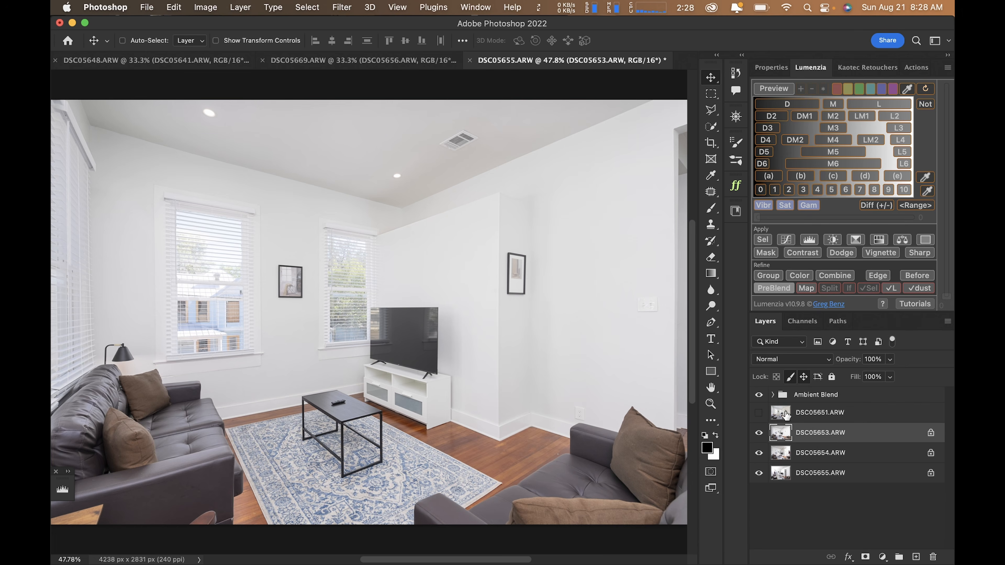
{"action": "left_click", "coordinate": [759, 395]}
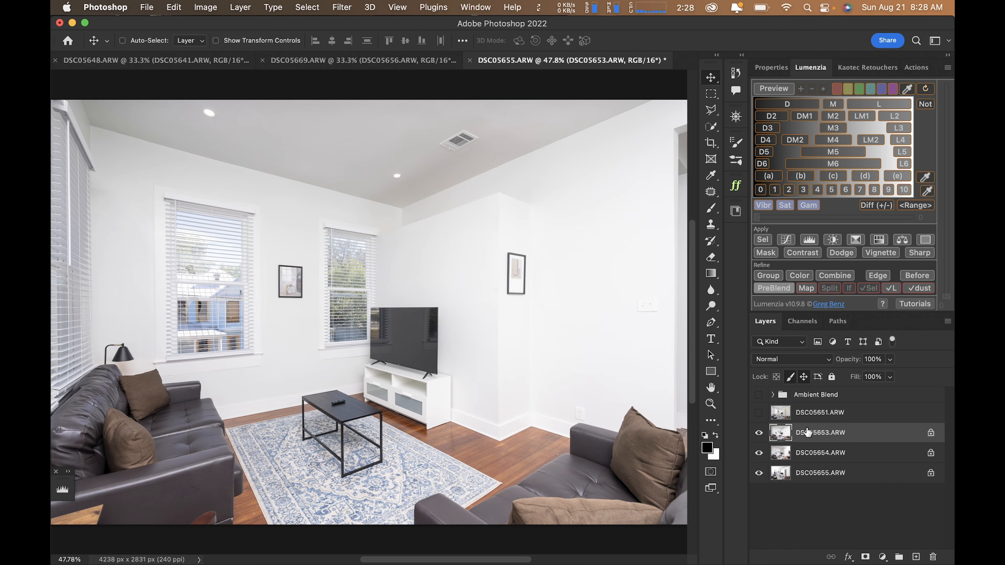
{"action": "left_click_drag", "start_coordinate": [795, 418], "coordinate": [800, 408]}
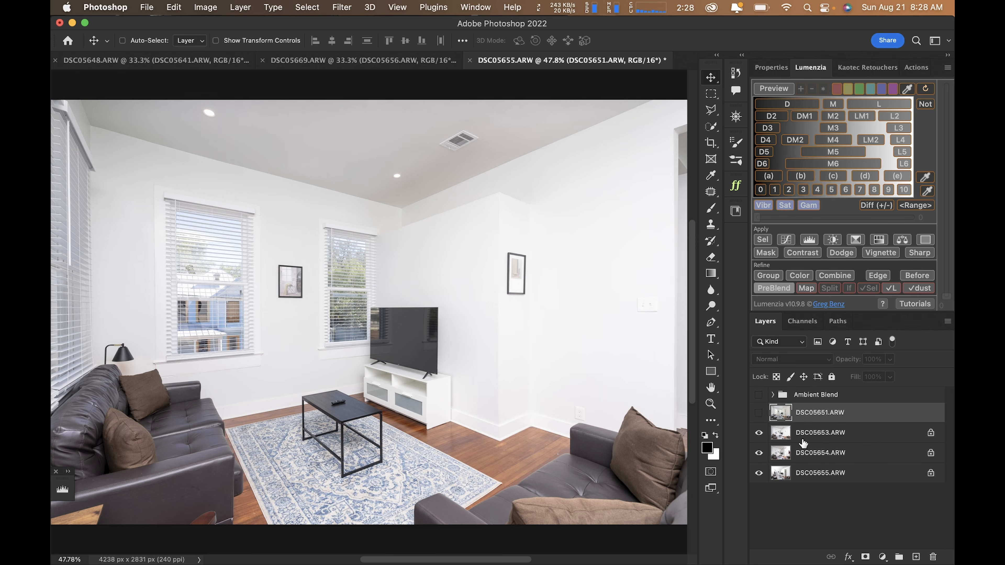
{"action": "left_click", "coordinate": [803, 440]}
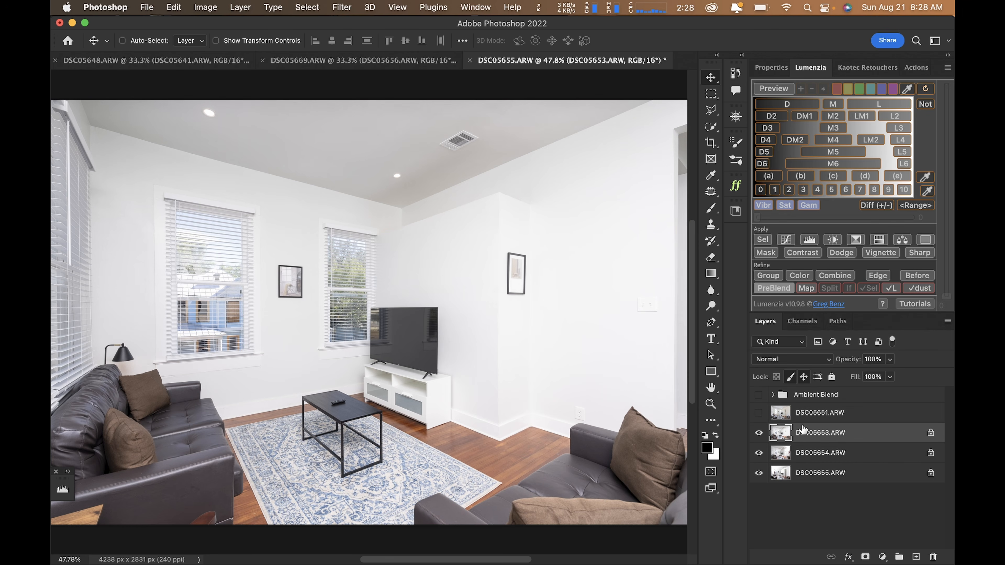
{"action": "left_click", "coordinate": [759, 412], "text": "alt"}
{"action": "left_click", "coordinate": [759, 412], "text": "alt"}
{"action": "key", "text": "super+F2"}
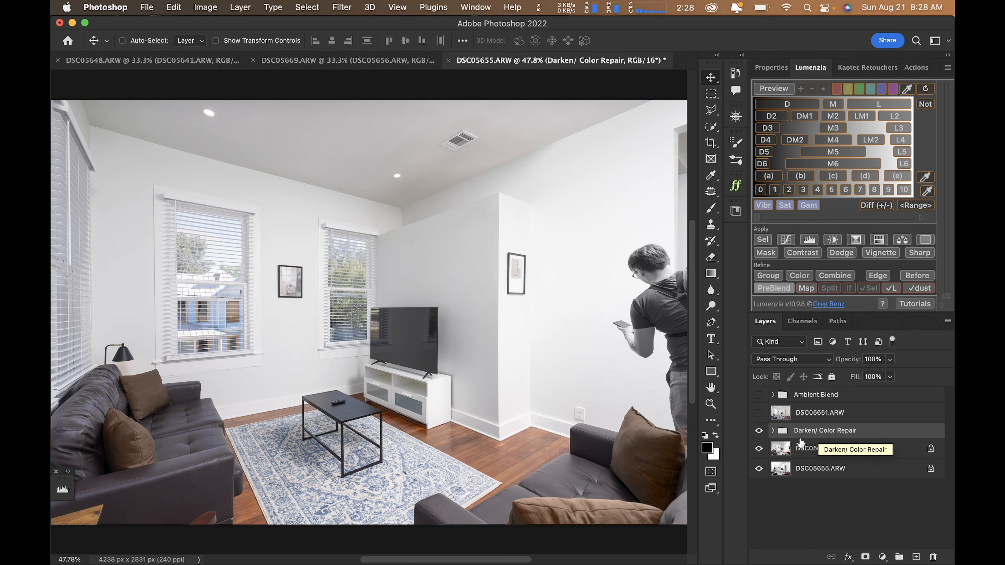
{"action": "left_click", "coordinate": [773, 431]}
{"action": "left_click", "coordinate": [818, 474]}
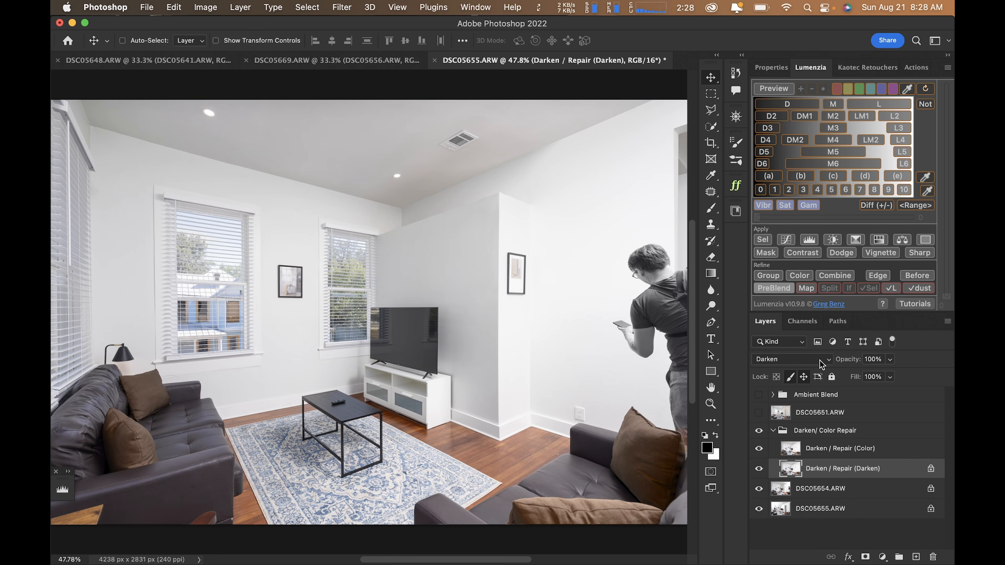
{"action": "left_click", "coordinate": [825, 452]}
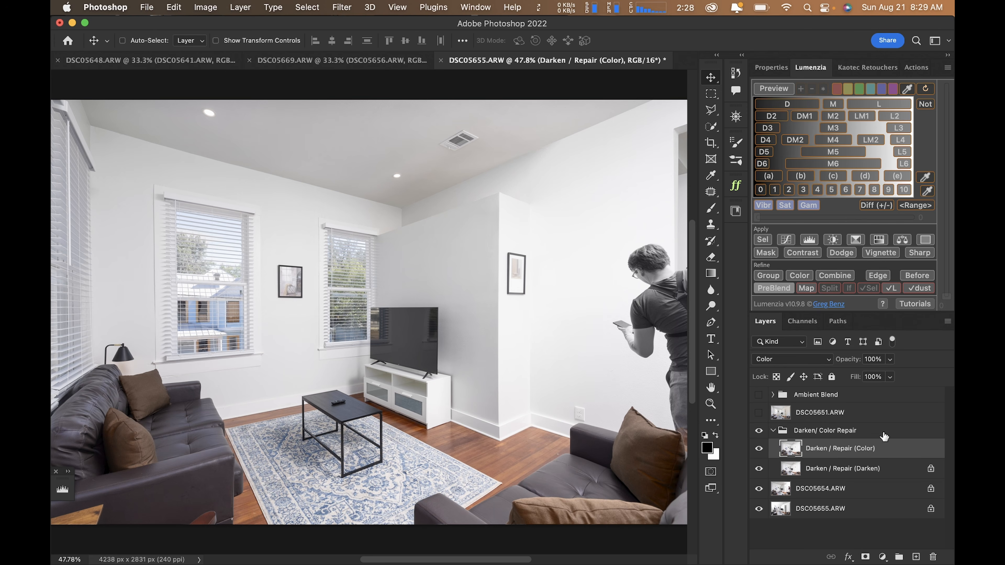
{"action": "left_click", "coordinate": [773, 431]}
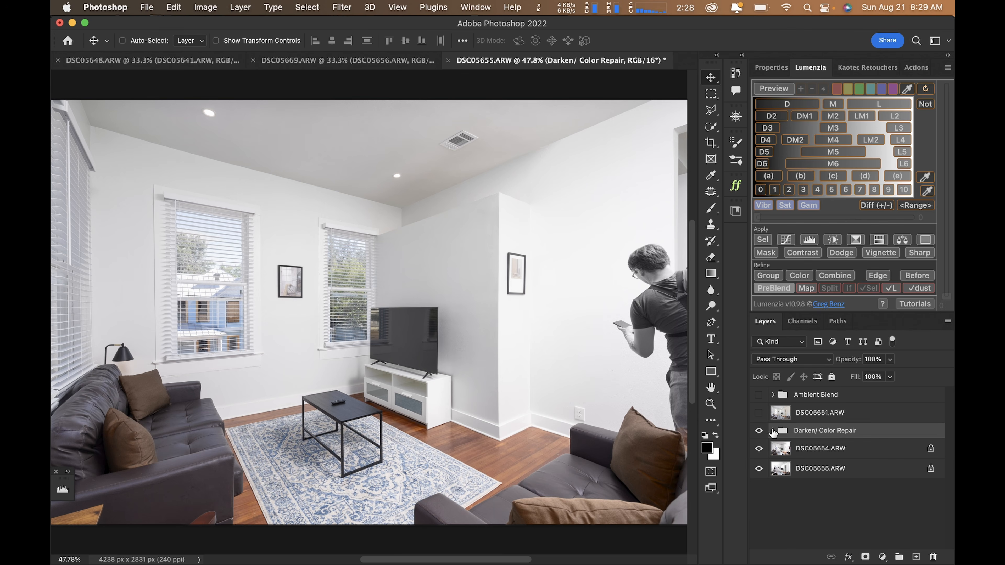
Add a horizontal gradient layer mask to DSC05654.ARW that hides its side with the photographer, and inspect the mask
{"action": "left_click", "coordinate": [816, 455]}
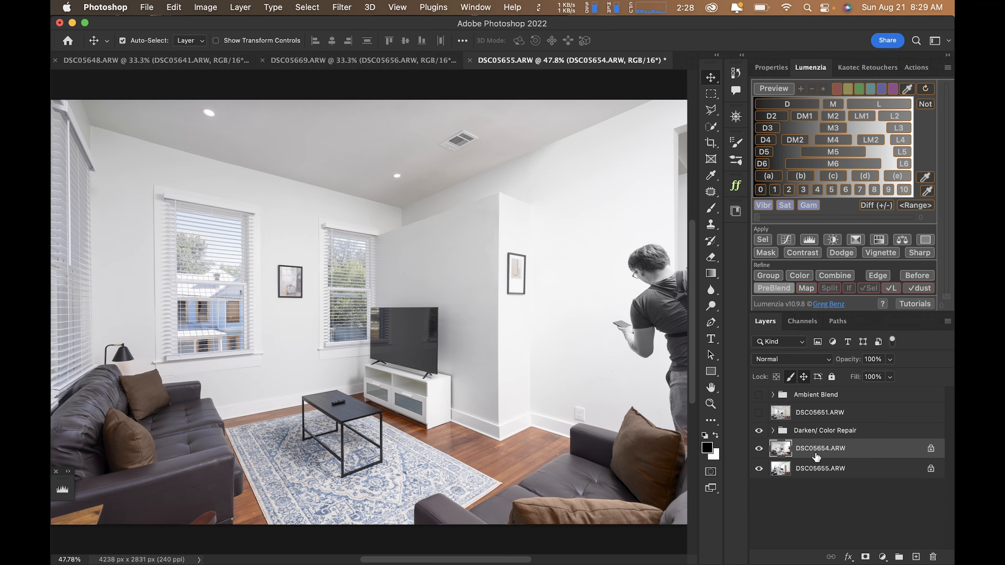
{"action": "key", "text": "super+z"}
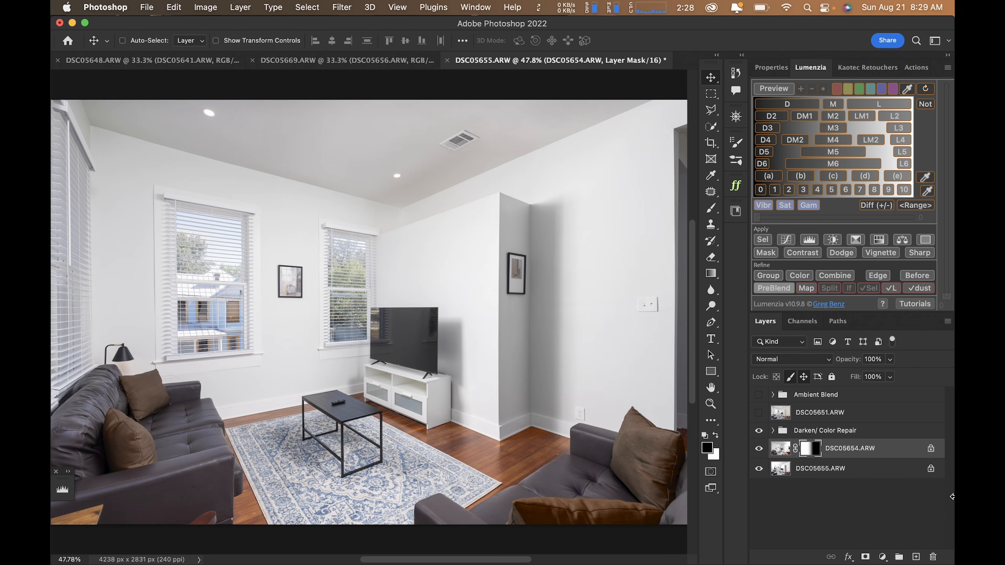
{"action": "left_click", "coordinate": [808, 455], "text": "alt"}
{"action": "left_click", "coordinate": [808, 454], "text": "alt"}
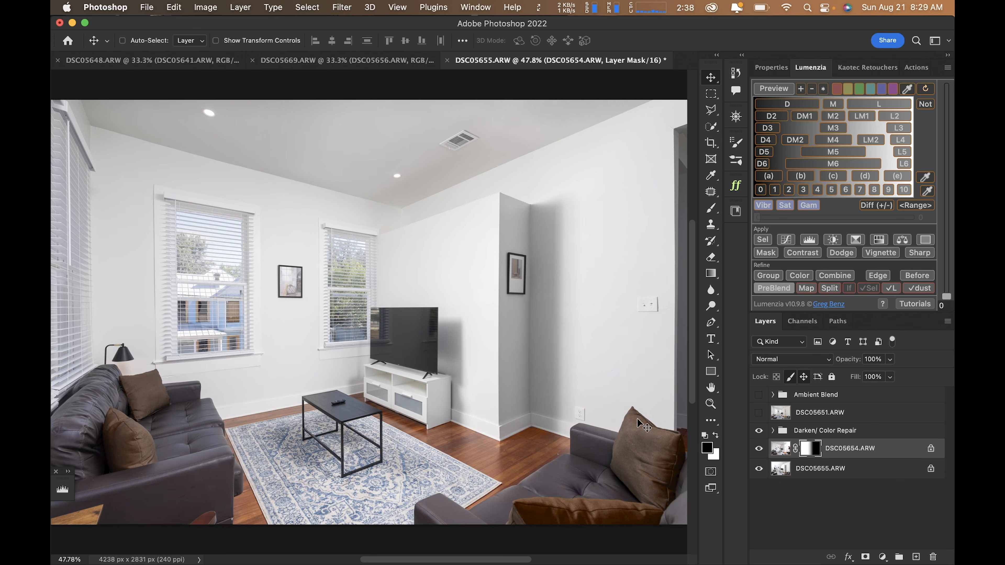
Reset the DSC05654.ARW mask to white and redraw a horizontal gradient from the TV toward the framed picture between the windows
{"action": "key", "text": "super+BackSpace"}
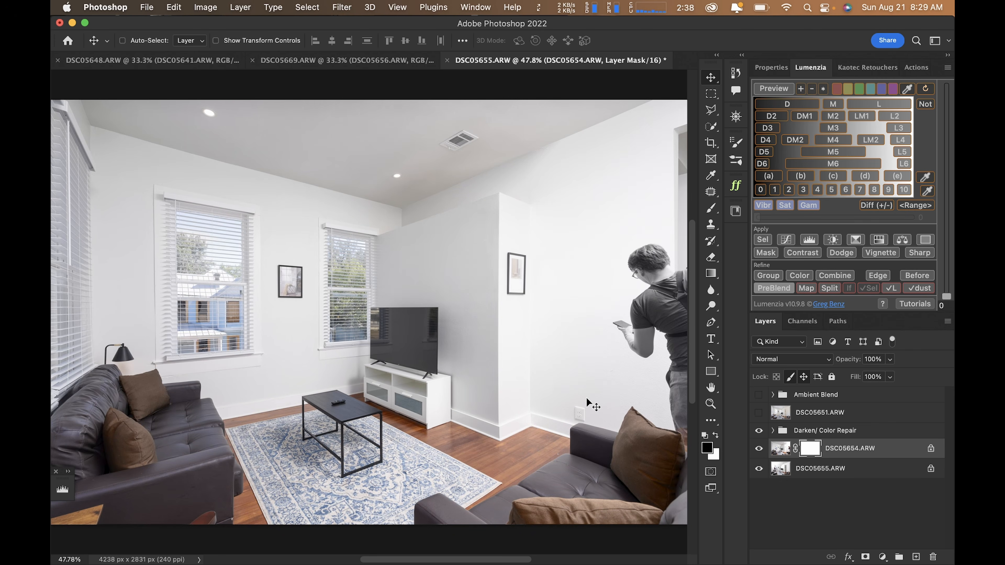
{"action": "key", "text": "g"}
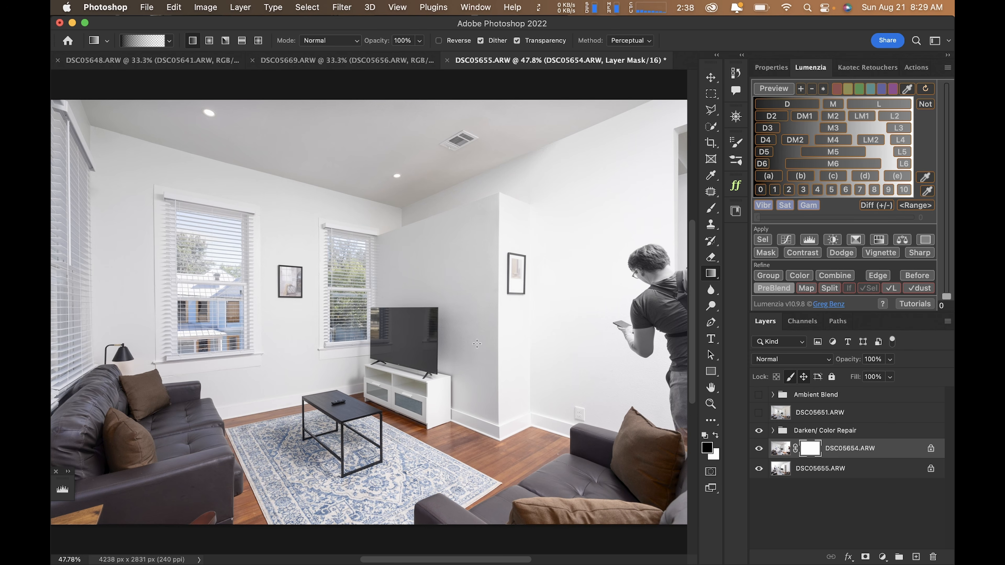
{"action": "left_click_drag", "start_coordinate": [496, 344], "coordinate": [263, 352]}
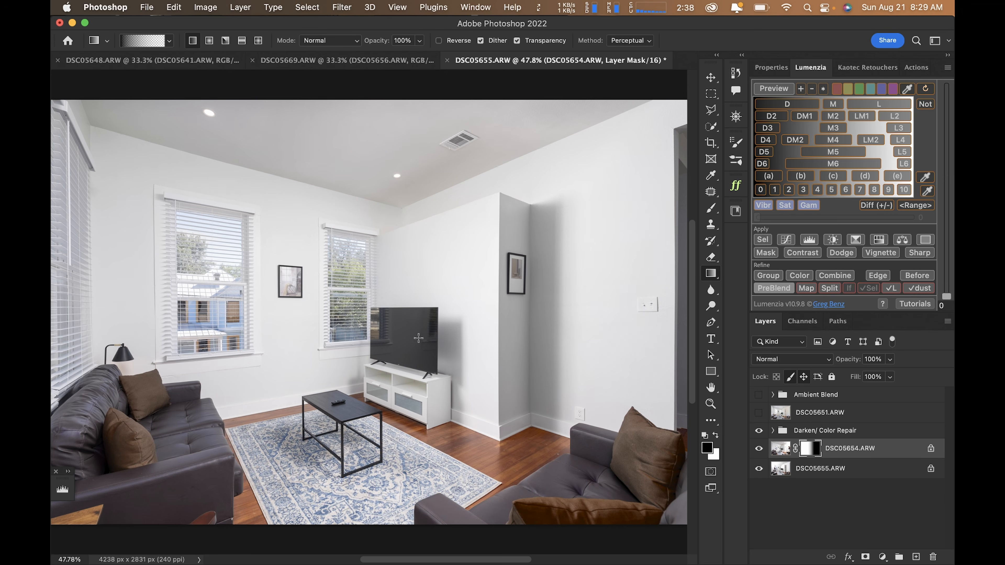
{"action": "left_click_drag", "start_coordinate": [427, 338], "coordinate": [288, 345]}
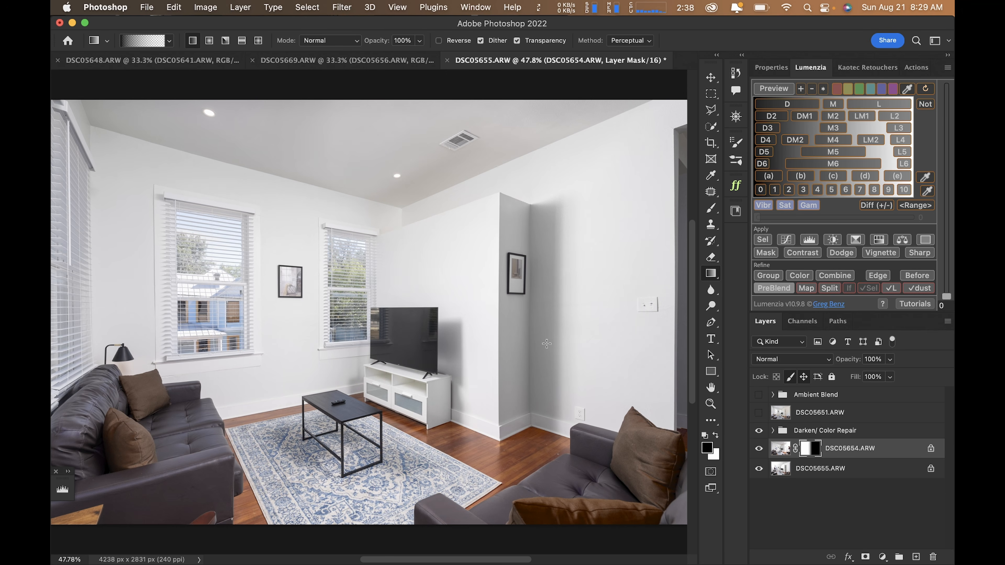
Compare the flash blend with the DSC05651.ARW ambient layer alone and with the Ambient Blend group shown and hidden
{"action": "left_click", "coordinate": [758, 413], "text": "alt"}
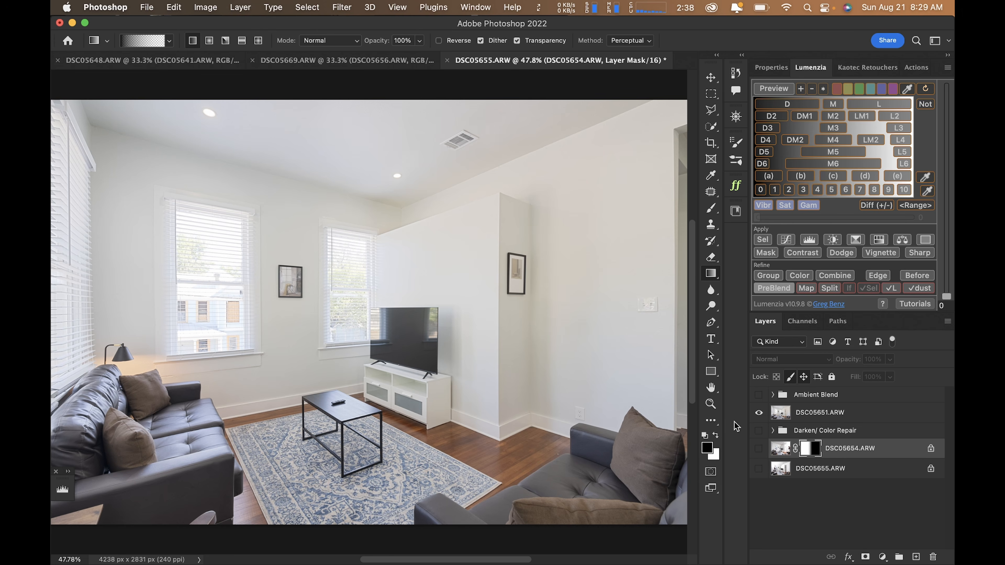
{"action": "left_click", "coordinate": [759, 413], "text": "alt"}
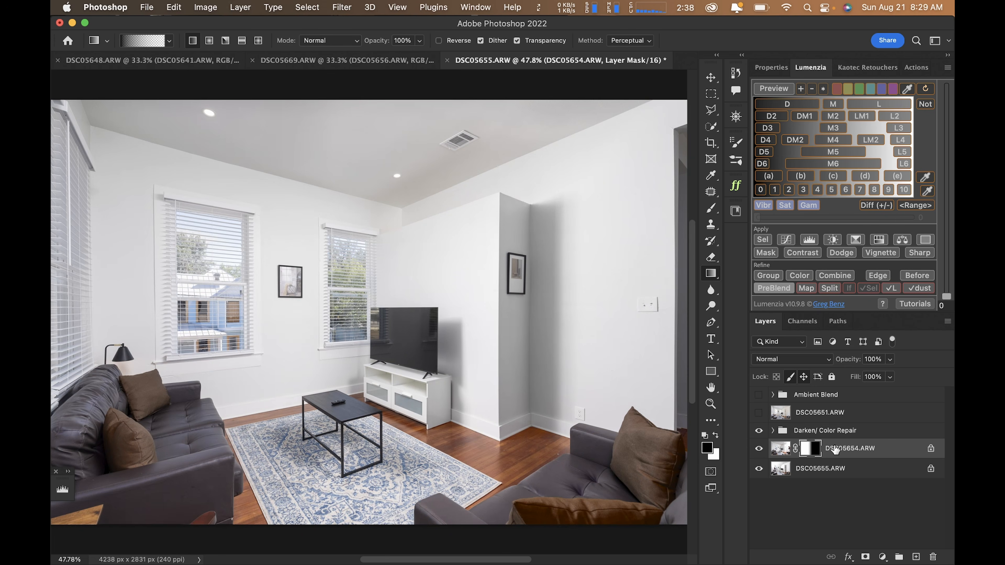
{"action": "left_click", "coordinate": [772, 397]}
{"action": "left_click", "coordinate": [758, 395]}
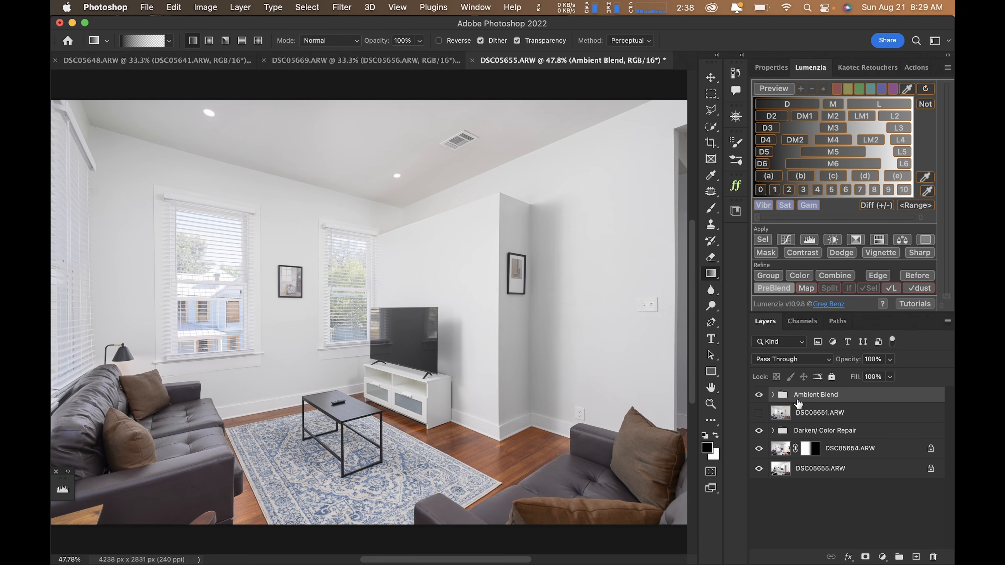
{"action": "left_click", "coordinate": [759, 395]}
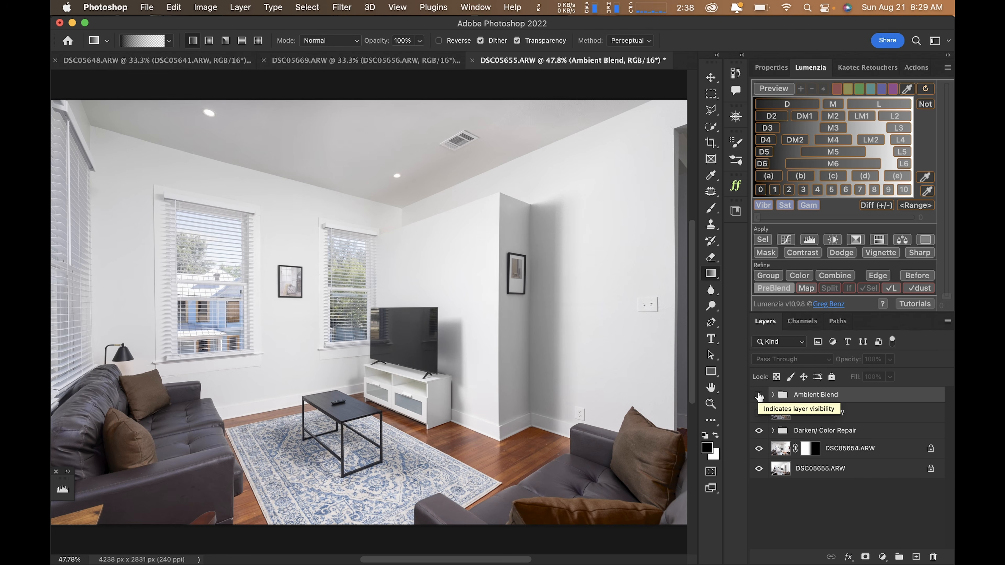
Review the HDR Ambient layers inside the Ambient Blend group and compare the image with the group hidden and shown
{"action": "left_click", "coordinate": [758, 395]}
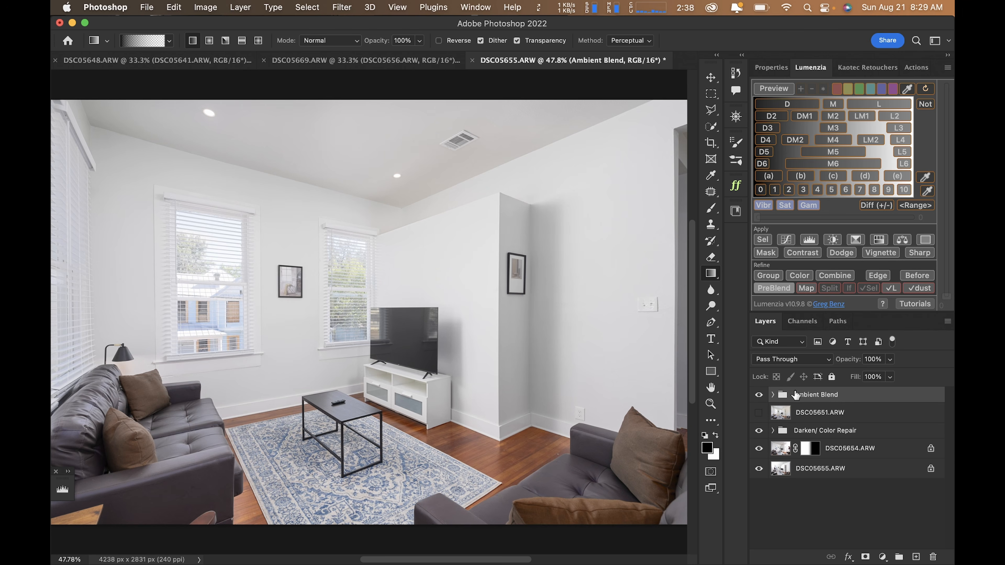
{"action": "left_click", "coordinate": [773, 395]}
{"action": "left_click", "coordinate": [825, 432]}
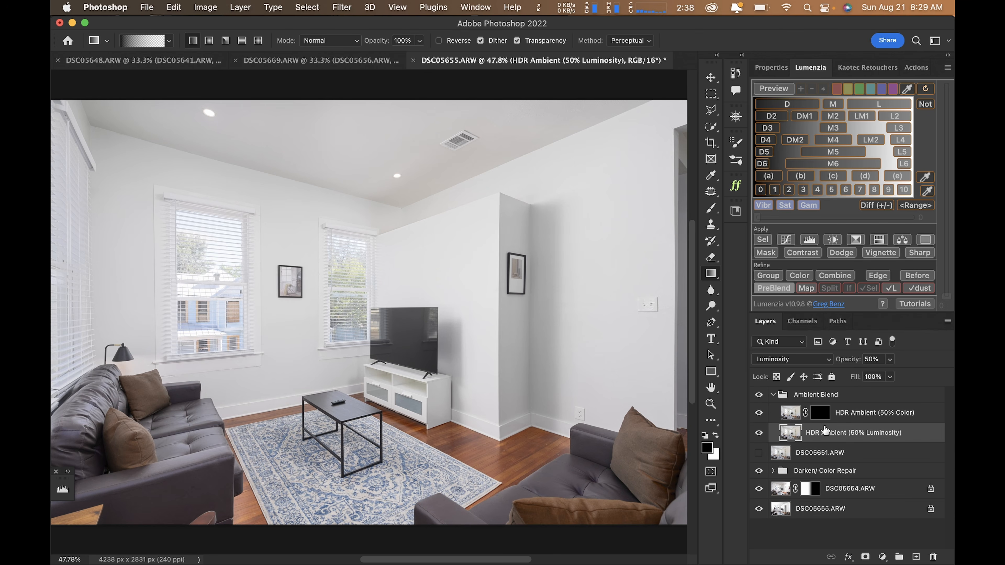
{"action": "left_click", "coordinate": [774, 394]}
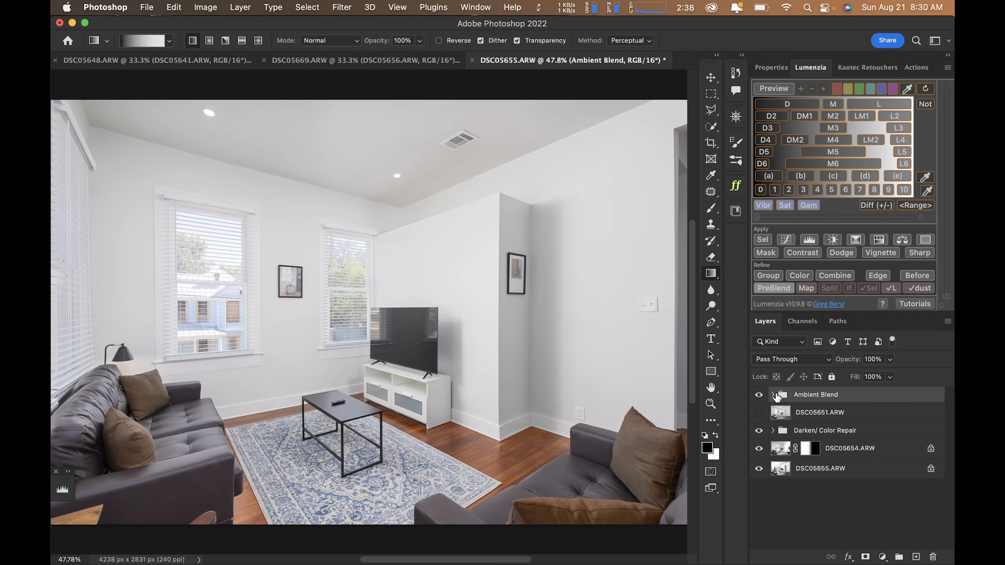
{"action": "left_click", "coordinate": [759, 395]}
{"action": "left_click", "coordinate": [758, 394]}
Stamp all visible layers into a new layer on top and apply Auto adjustments to it in the Camera Raw filter
{"action": "key", "text": "alt+shift+super+e"}
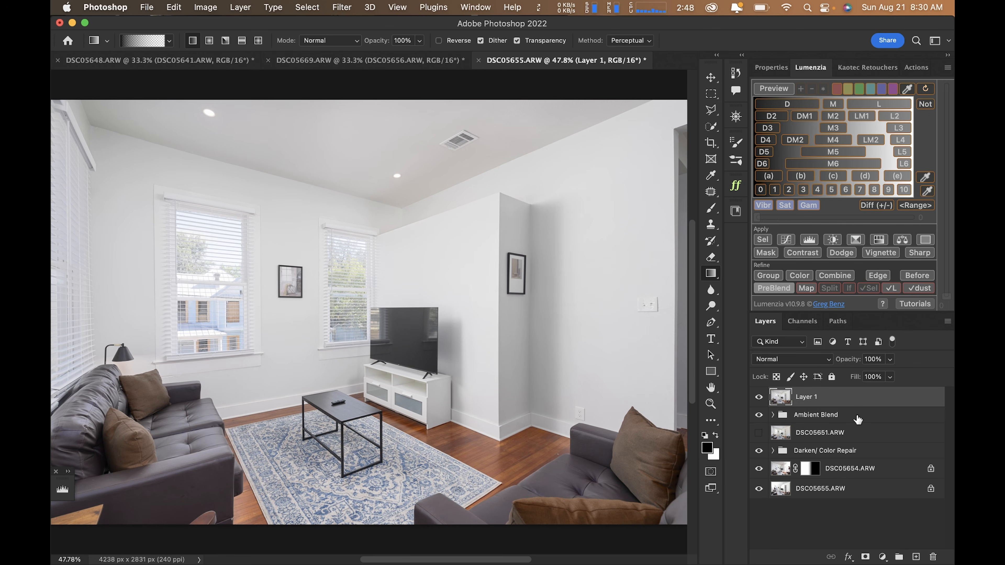
{"action": "key", "text": "shift+super+a"}
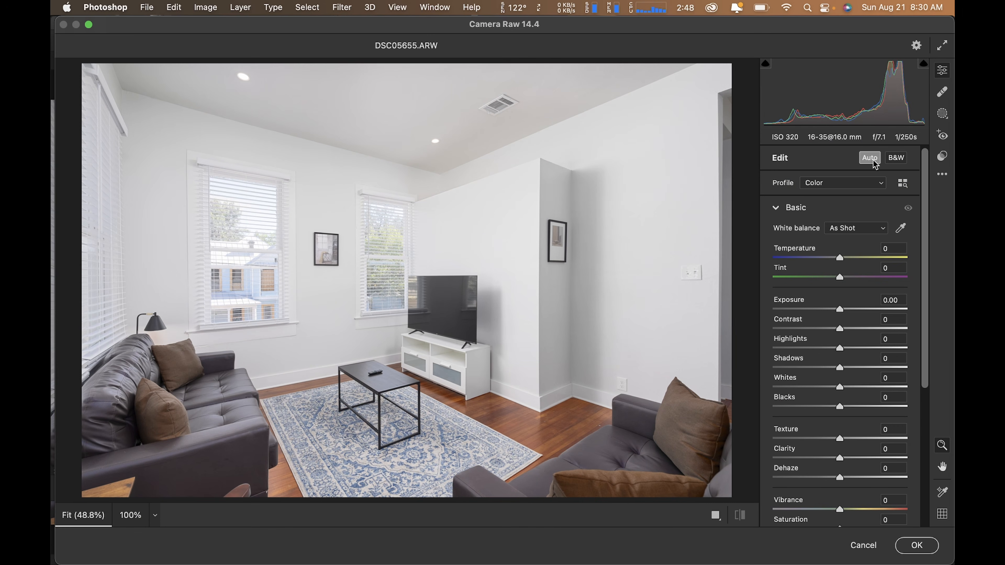
{"action": "left_click", "coordinate": [873, 161]}
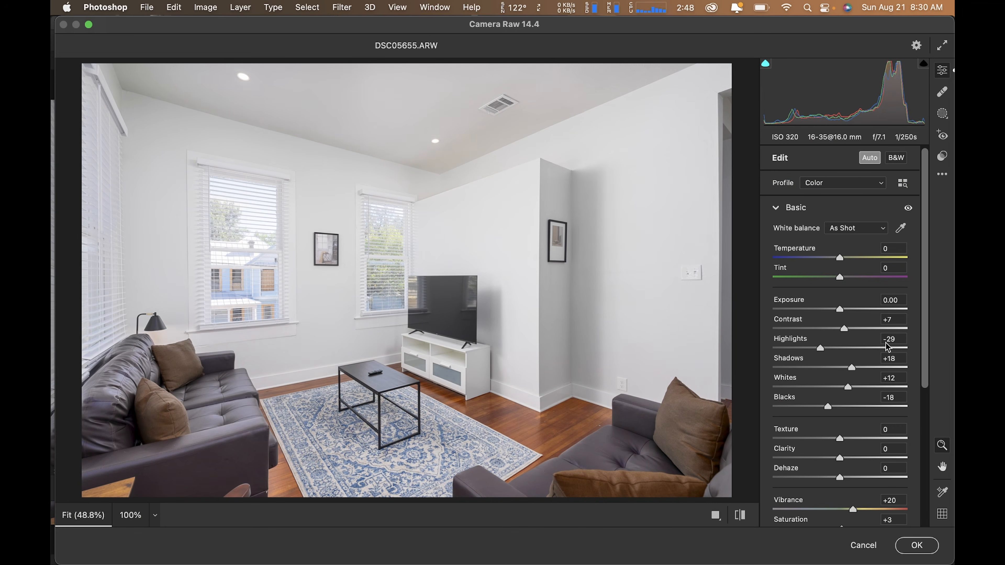
Set Exposure +0.25, Contrast +38, Highlights -34, Shadows 0 and Blacks -55, compare before and after, and apply the Camera Raw filter
{"action": "double_click", "coordinate": [852, 368]}
{"action": "left_click_drag", "start_coordinate": [840, 310], "coordinate": [848, 371]}
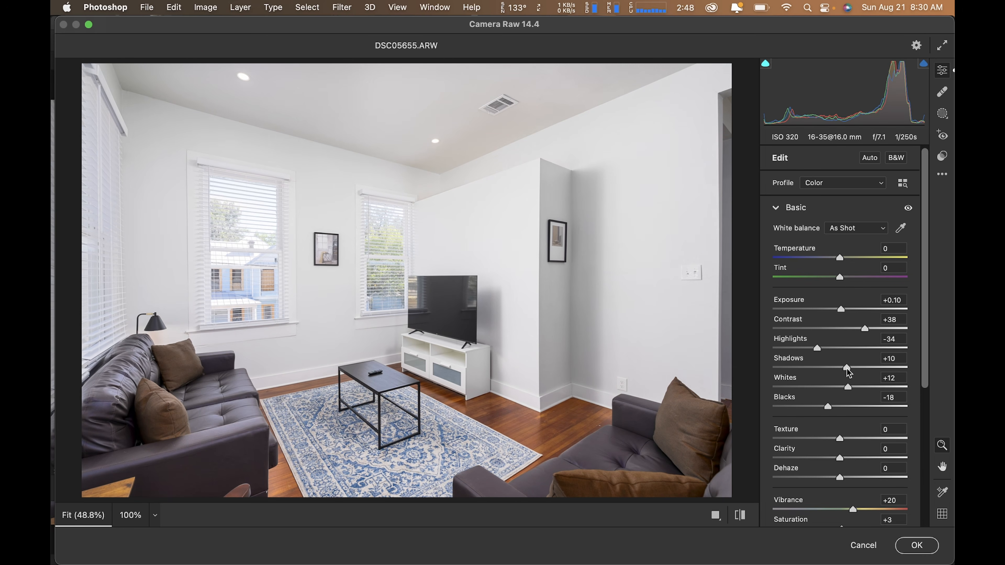
{"action": "double_click", "coordinate": [848, 369]}
{"action": "left_click_drag", "start_coordinate": [827, 407], "coordinate": [806, 408]}
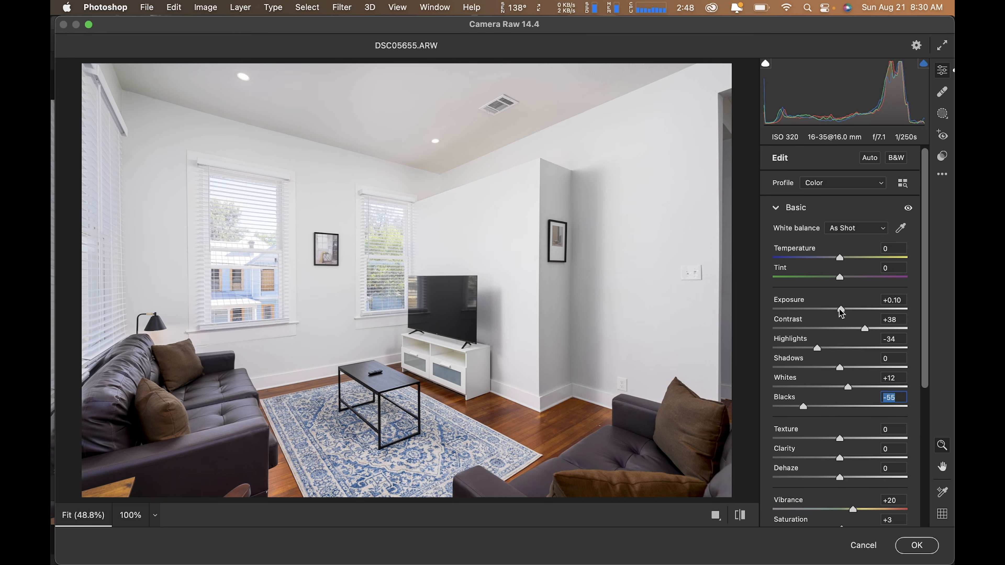
{"action": "left_click_drag", "start_coordinate": [841, 310], "coordinate": [842, 310]}
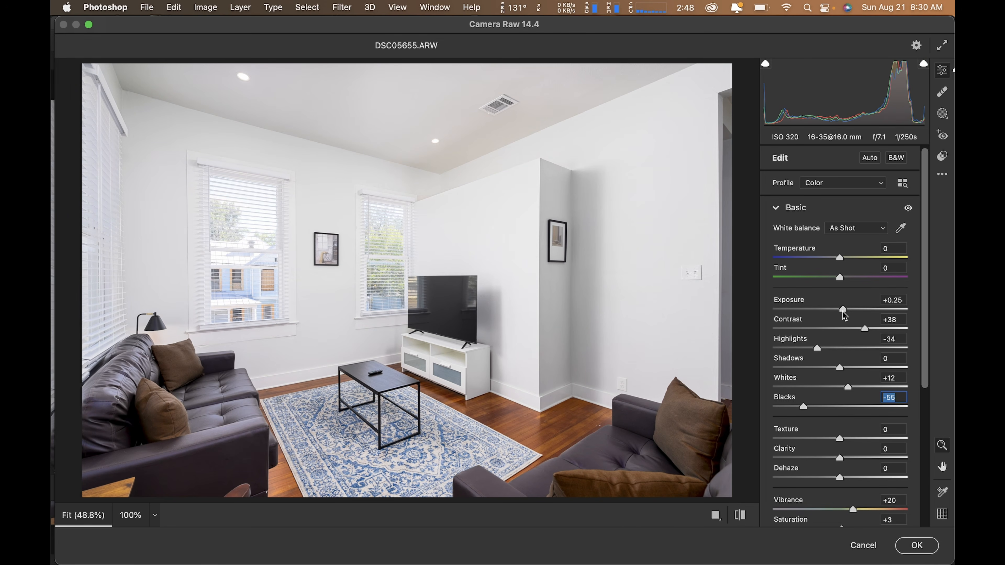
{"action": "key", "text": "backslash"}
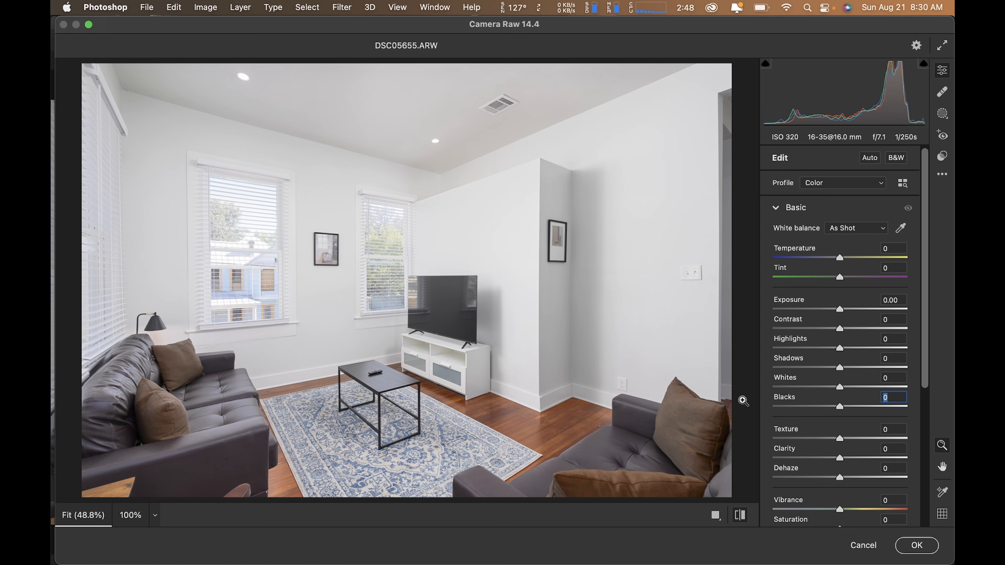
{"action": "key", "text": "super+u"}
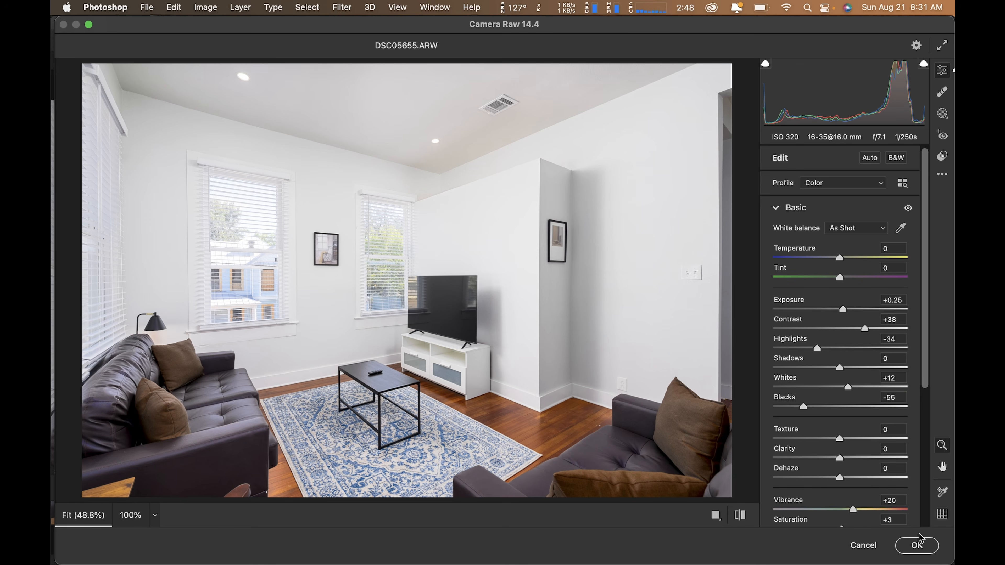
{"action": "left_click", "coordinate": [918, 544]}
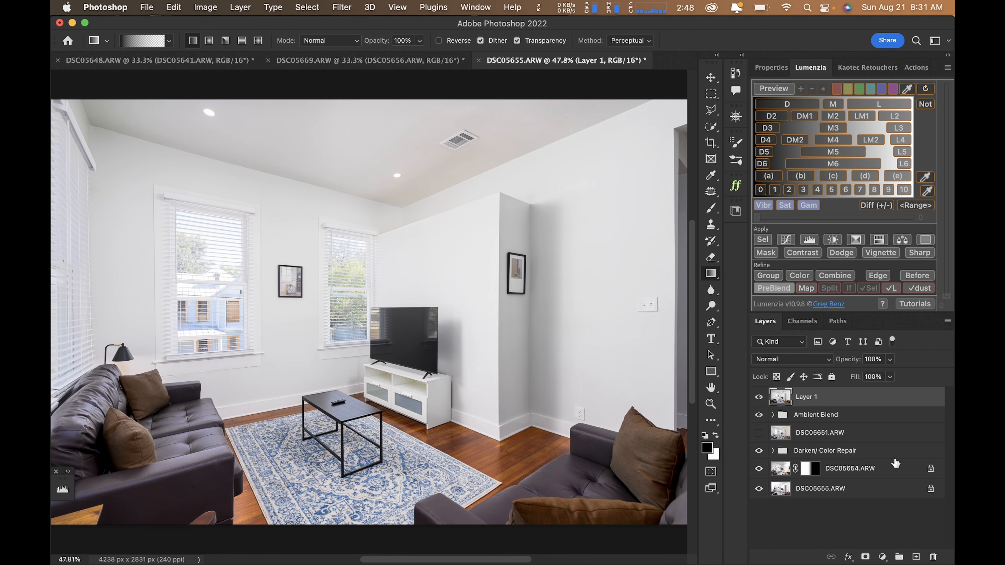
Compare the color-adjusted flash blend with the DSC05651.ARW ambient layer shown on its own
{"action": "left_click", "coordinate": [758, 433], "text": "alt"}
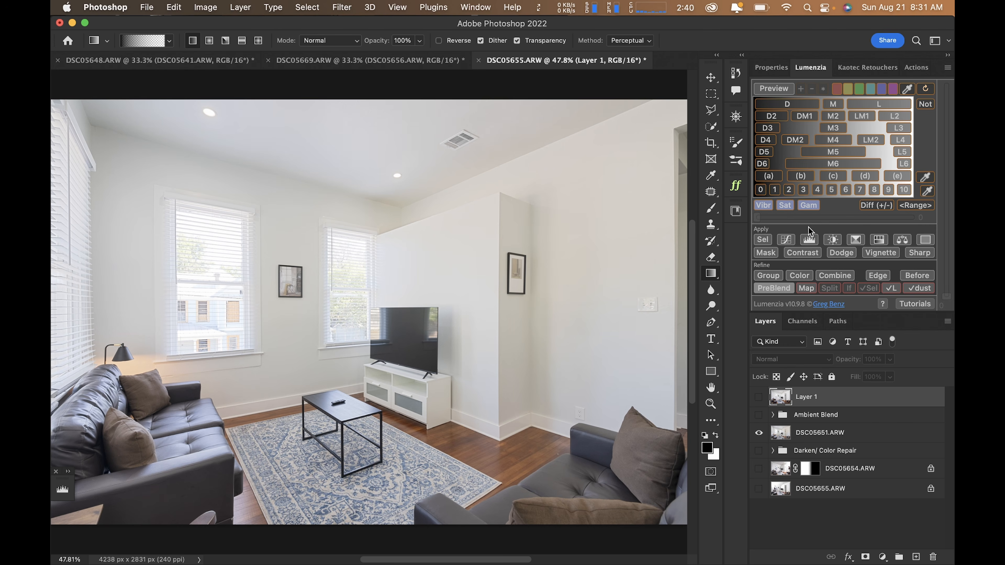
{"action": "left_click", "coordinate": [759, 433], "text": "alt"}
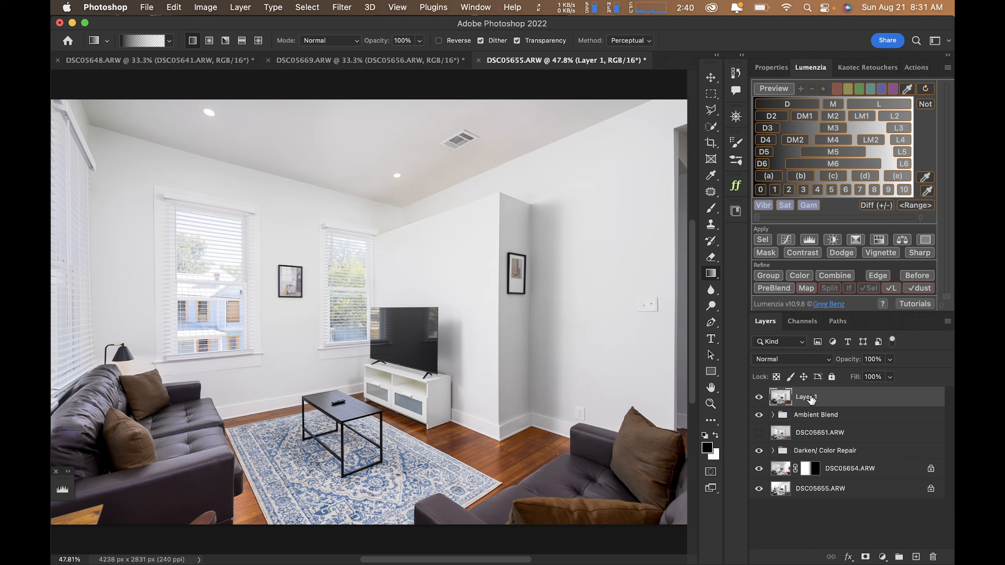
{"action": "left_click", "coordinate": [758, 435], "text": "alt"}
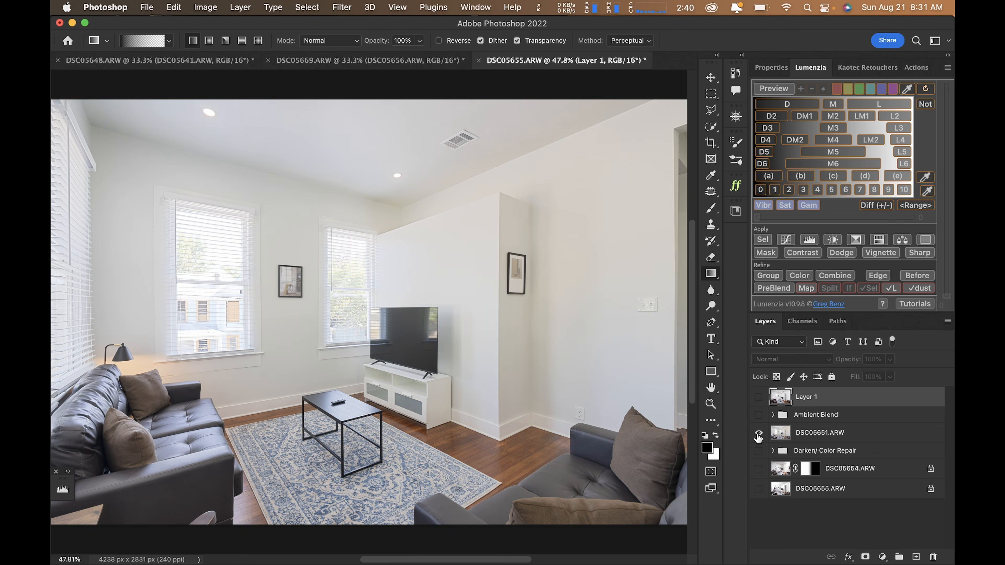
{"action": "left_click", "coordinate": [759, 435], "text": "alt"}
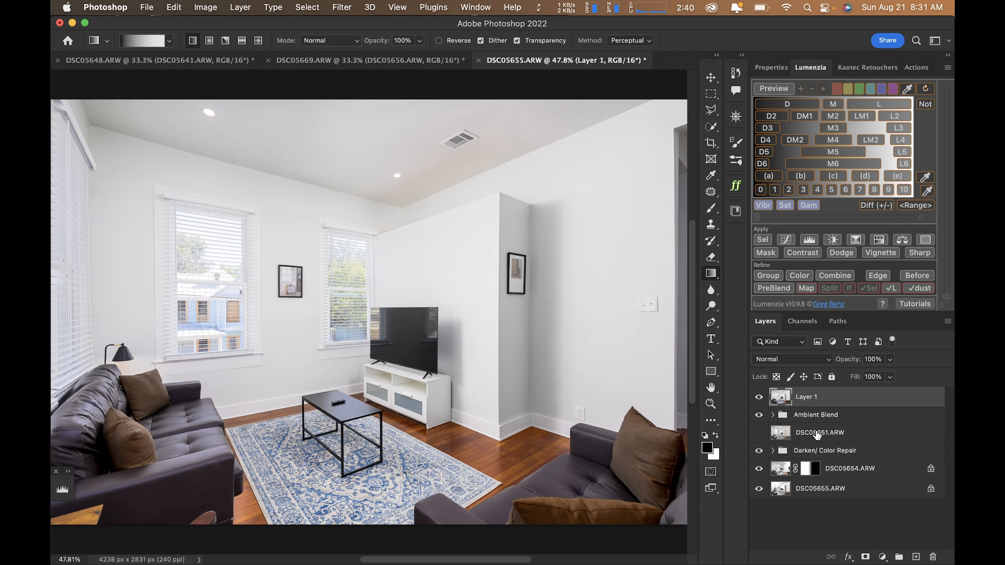
Move DSC05651.ARW to the top of the layer stack, make it visible, and apply the previous Camera Raw settings to it
{"action": "left_click_drag", "start_coordinate": [817, 435], "coordinate": [819, 390]}
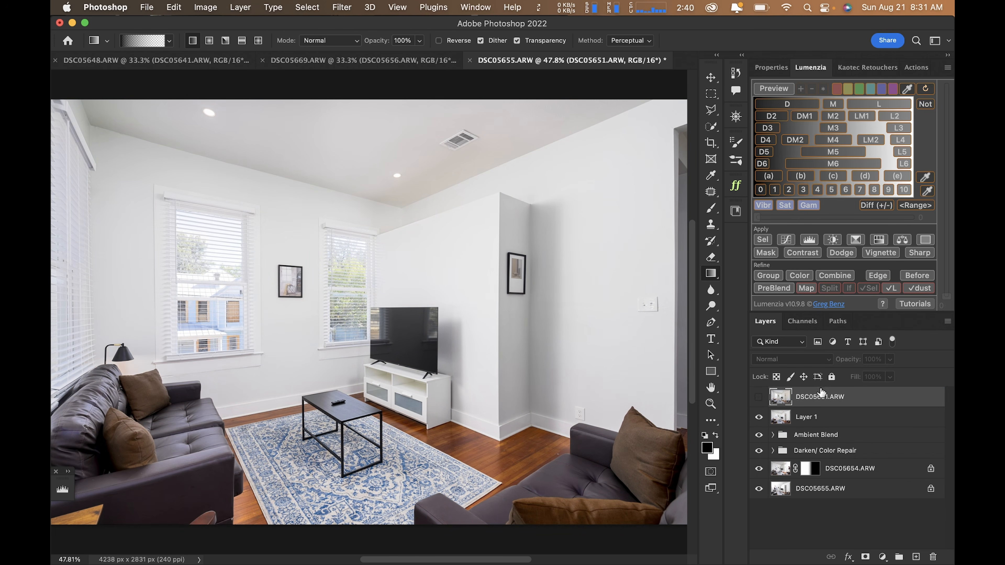
{"action": "left_click", "coordinate": [758, 396]}
{"action": "key", "text": "super+shift+a"}
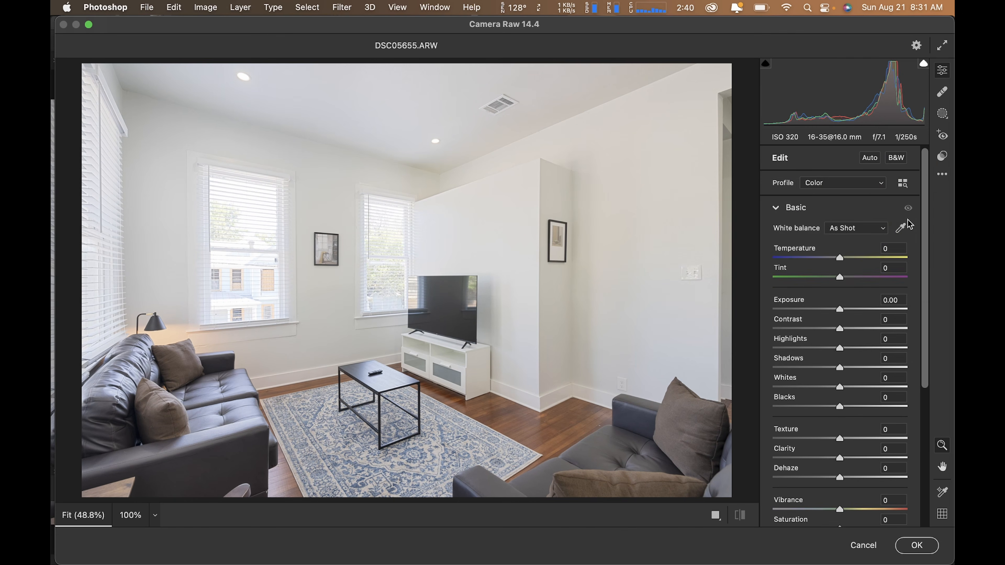
{"action": "left_click", "coordinate": [942, 174]}
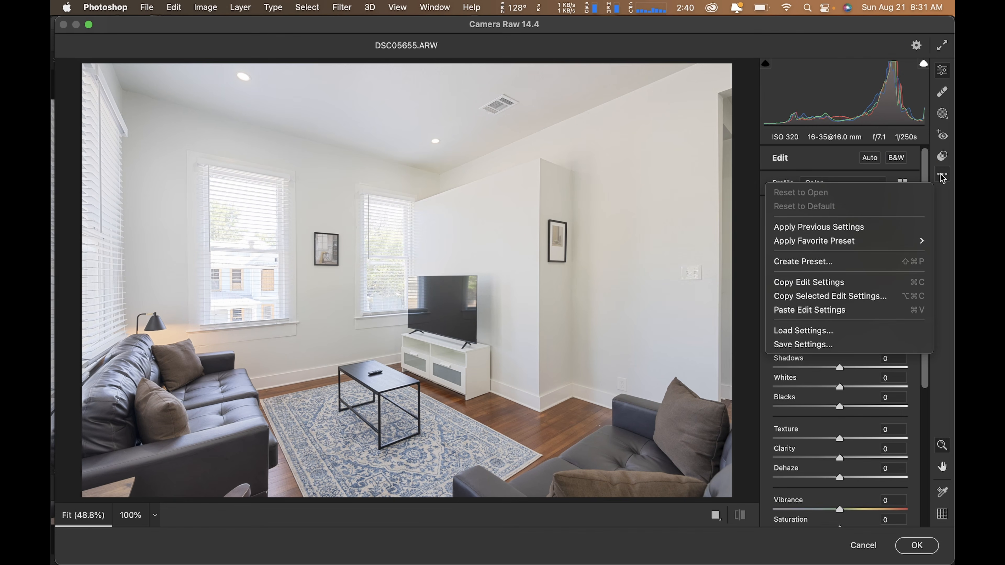
{"action": "left_click", "coordinate": [829, 228]}
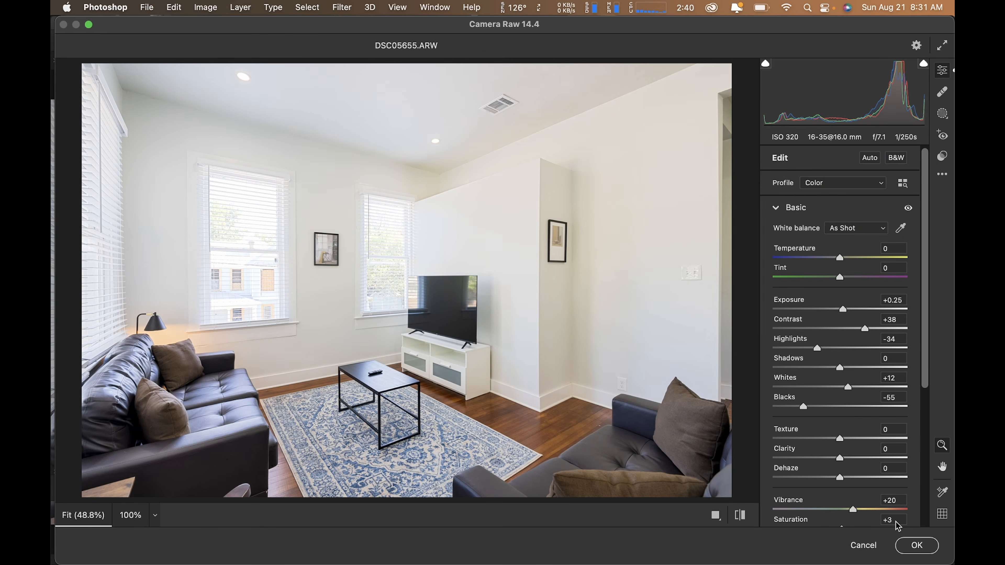
{"action": "left_click", "coordinate": [917, 545]}
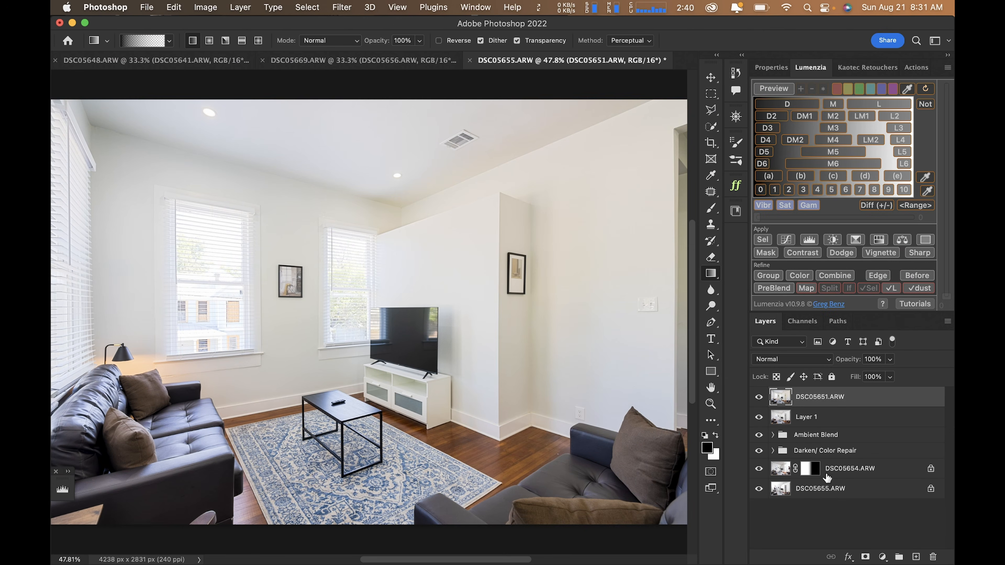
Compare the edited DSC05651.ARW with Layer 1, leave DSC05651.ARW hidden with Layer 1 selected, and save the document
{"action": "left_click", "coordinate": [758, 399]}
{"action": "left_click", "coordinate": [759, 399]}
{"action": "left_click", "coordinate": [759, 399]}
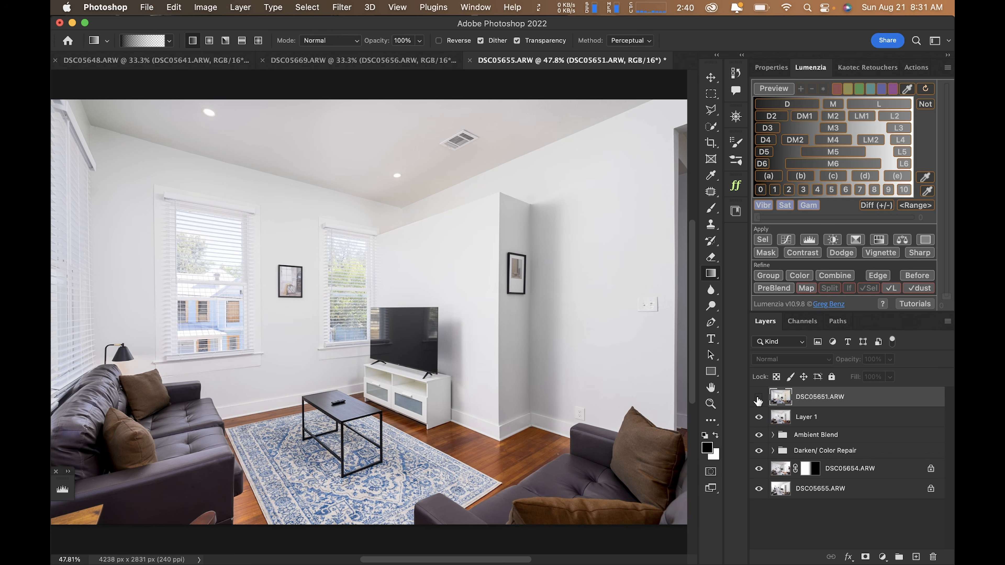
{"action": "left_click", "coordinate": [808, 419]}
{"action": "key", "text": "v"}
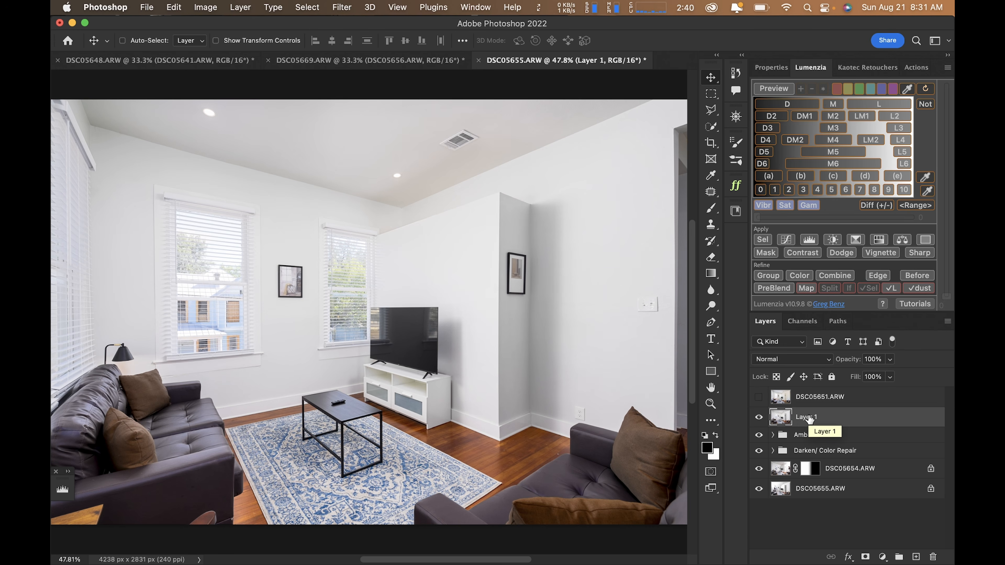
{"action": "left_click", "coordinate": [758, 396]}
{"action": "left_click", "coordinate": [759, 397]}
{"action": "key", "text": "super+s"}
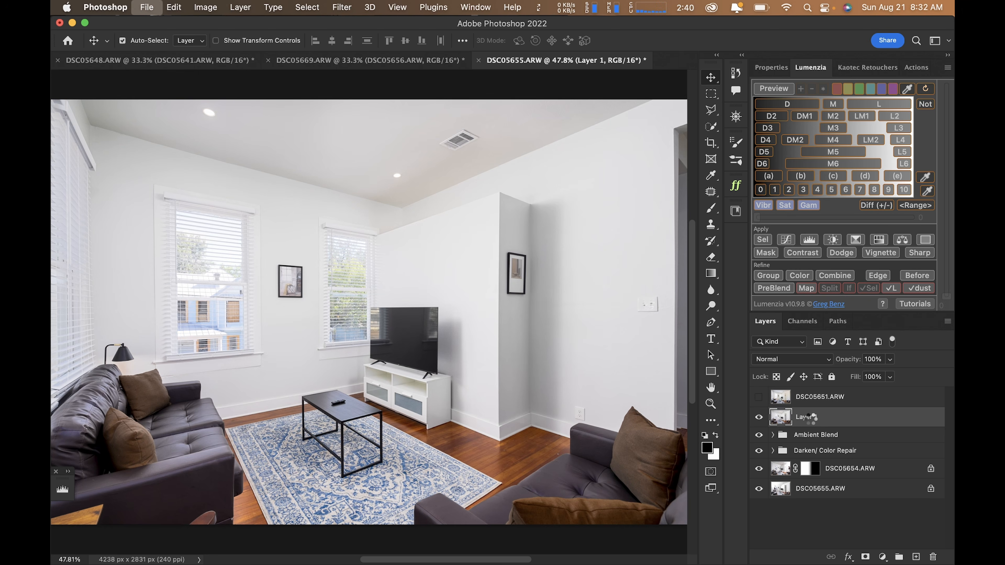
In the DSC05669.ARW document, select all layers, align them, crop the canvas to 4237 x 2830 px, and lock the layers
{"action": "left_click", "coordinate": [322, 62]}
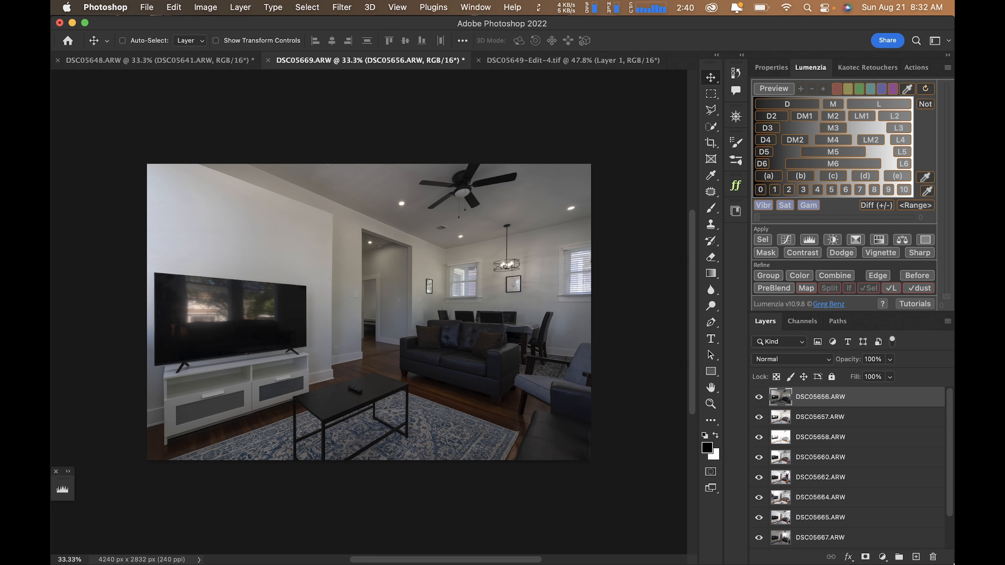
{"action": "scroll", "coordinate": [768, 451], "scroll_direction": "down", "scroll_amount": 2}
{"action": "key", "text": "super+Tab"}
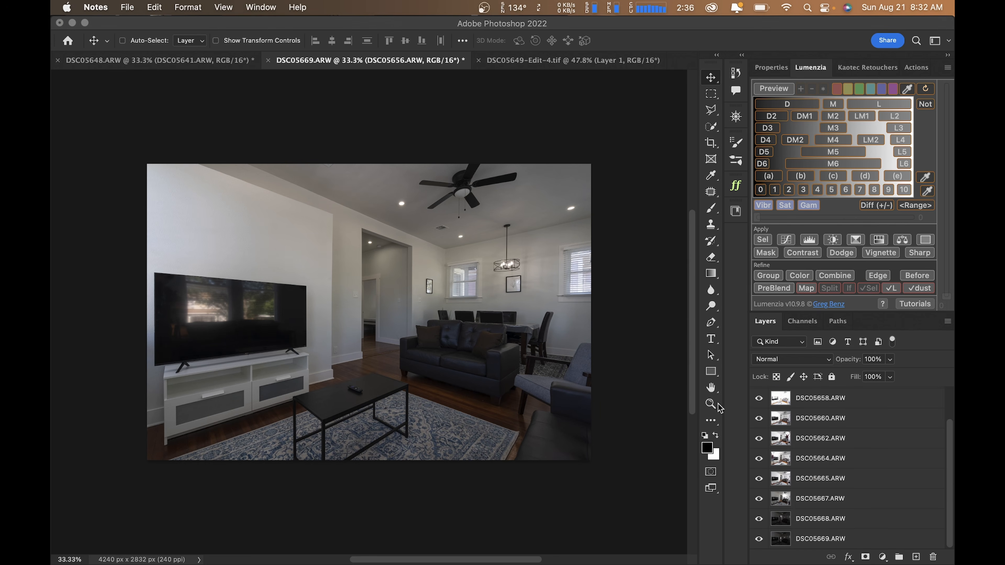
{"action": "left_click", "coordinate": [157, 108]}
{"action": "left_click", "coordinate": [838, 539], "text": "shift"}
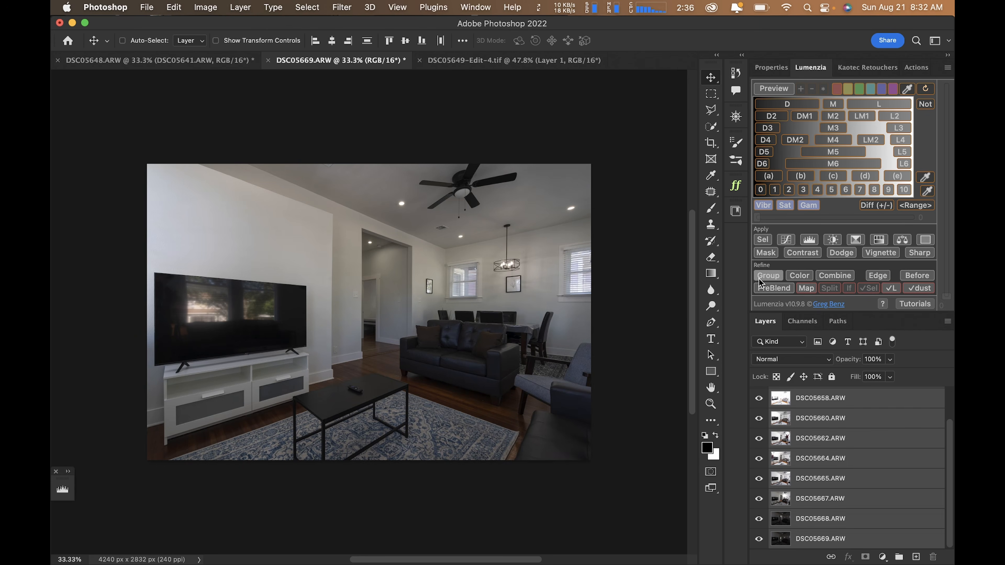
{"action": "left_click", "coordinate": [761, 285]}
{"action": "left_click", "coordinate": [527, 323]}
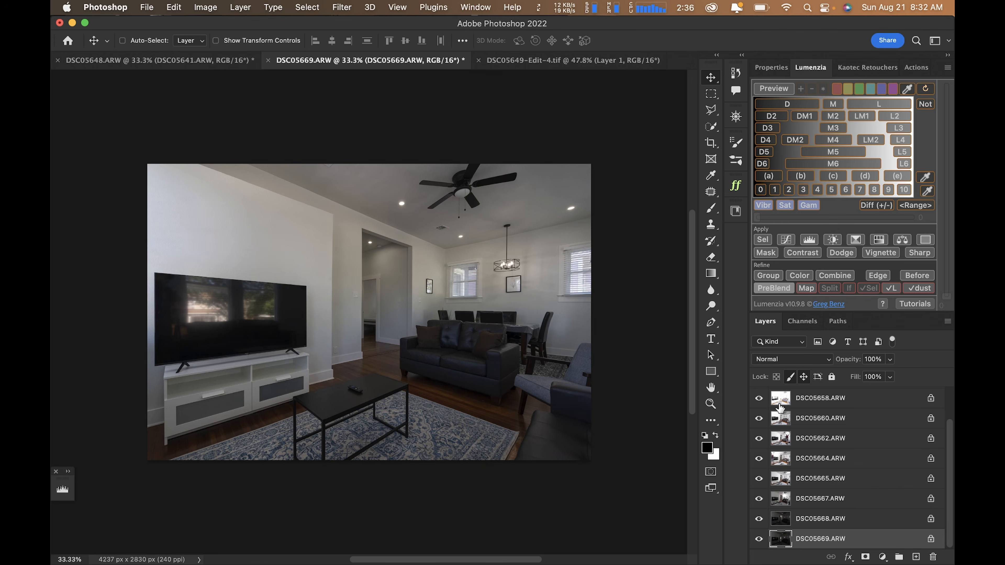
{"action": "scroll", "coordinate": [787, 405], "scroll_direction": "up", "scroll_amount": 2}
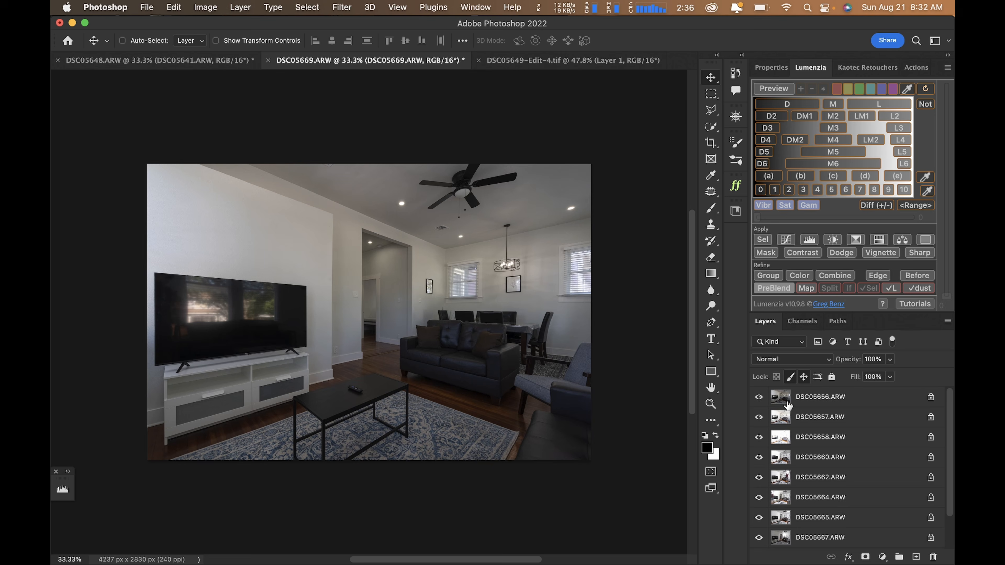
Build an Ambient Blend group from the top ambient exposures and a Darken/ Color Repair group from DSC05660.ARW
{"action": "left_click", "coordinate": [845, 401]}
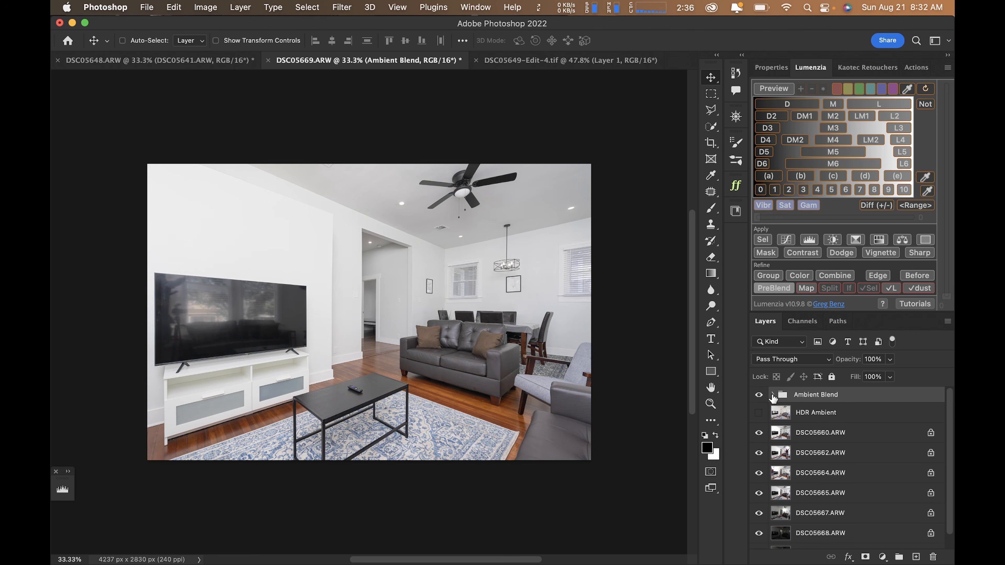
{"action": "left_click", "coordinate": [805, 436]}
{"action": "left_click", "coordinate": [757, 434], "text": "alt"}
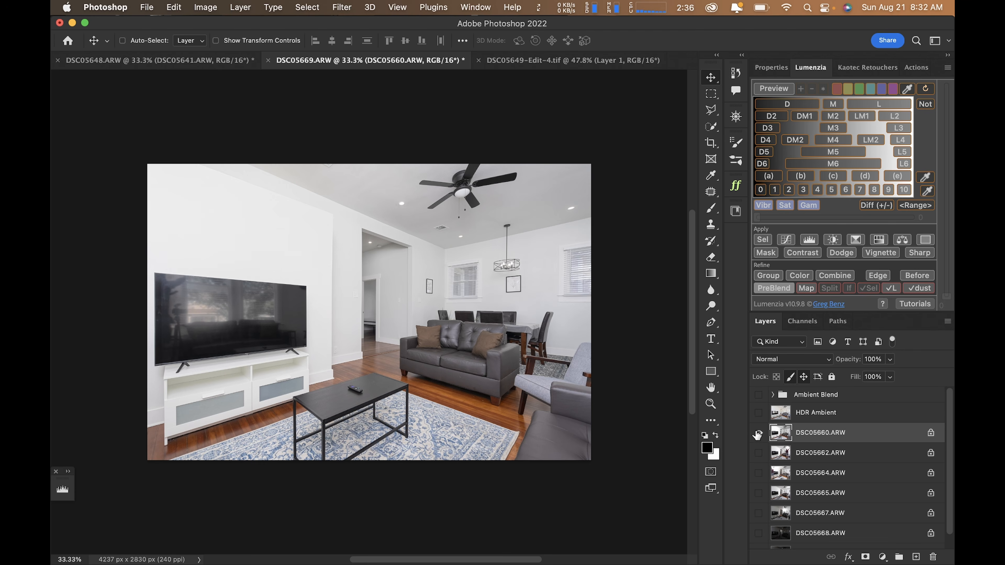
{"action": "left_click", "coordinate": [759, 433], "text": "alt"}
{"action": "key", "text": "super+z"}
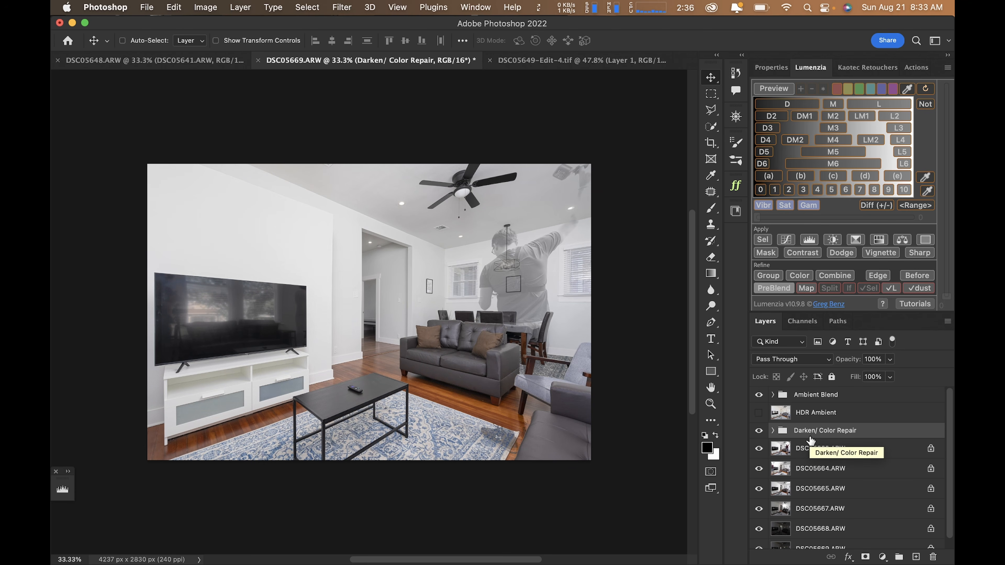
Add a horizontal gradient layer mask to DSC05662.ARW that hides the side with the photographer, and check the layer on its own
{"action": "left_click", "coordinate": [813, 454]}
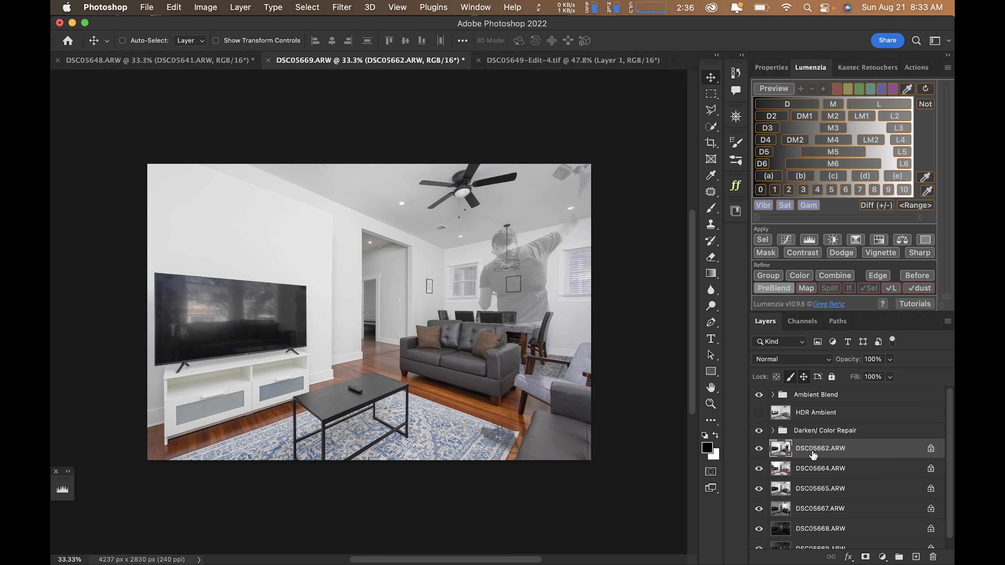
{"action": "key", "text": "super+z"}
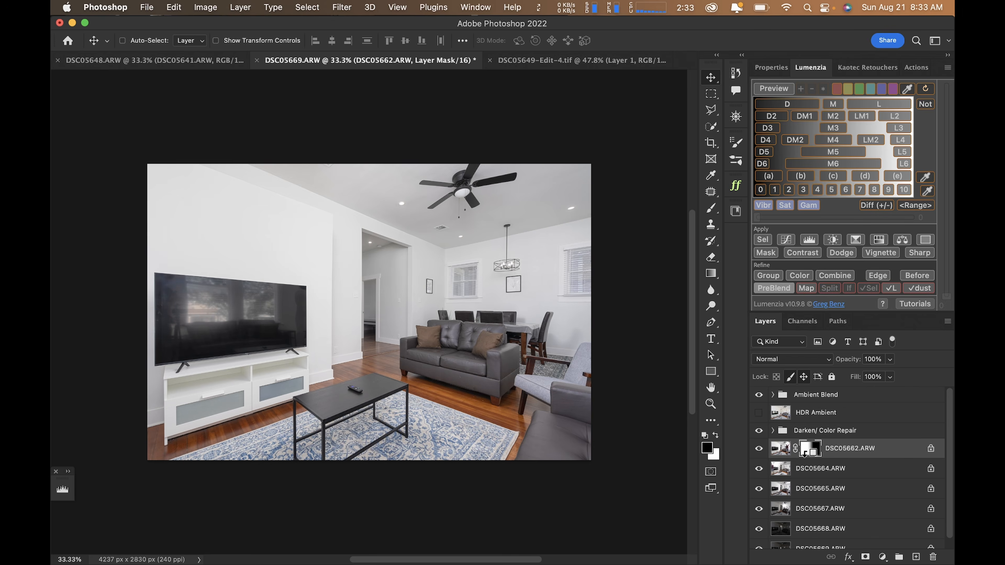
{"action": "left_click", "coordinate": [760, 450], "text": "alt"}
{"action": "left_click", "coordinate": [760, 451], "text": "alt"}
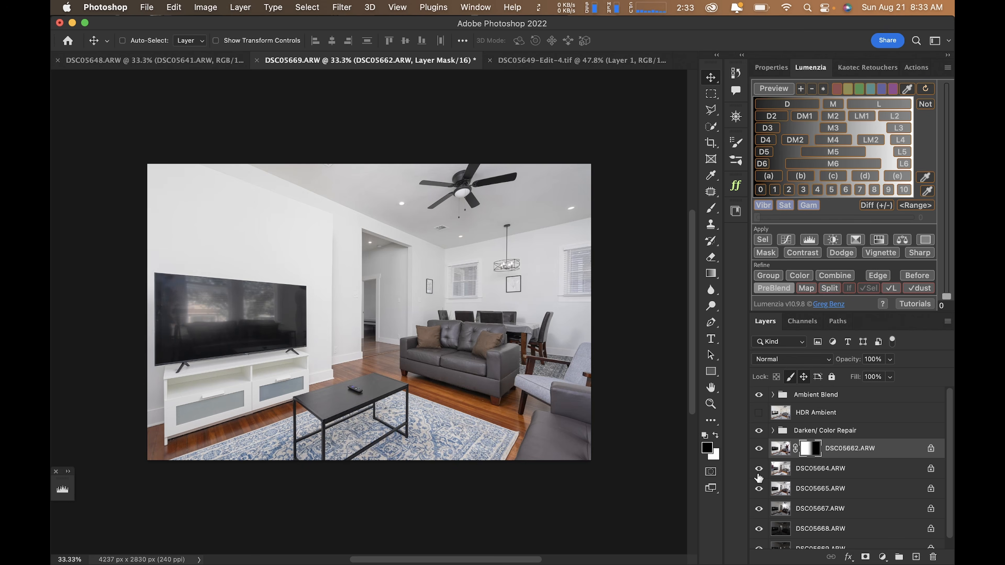
Compare DSC05662.ARW with its layer mask disabled and enabled over the DSC05664.ARW layer, leaving the mask enabled
{"action": "left_click", "coordinate": [816, 450], "text": "shift"}
{"action": "left_click", "coordinate": [818, 451], "text": "shift"}
{"action": "left_click", "coordinate": [817, 451], "text": "shift"}
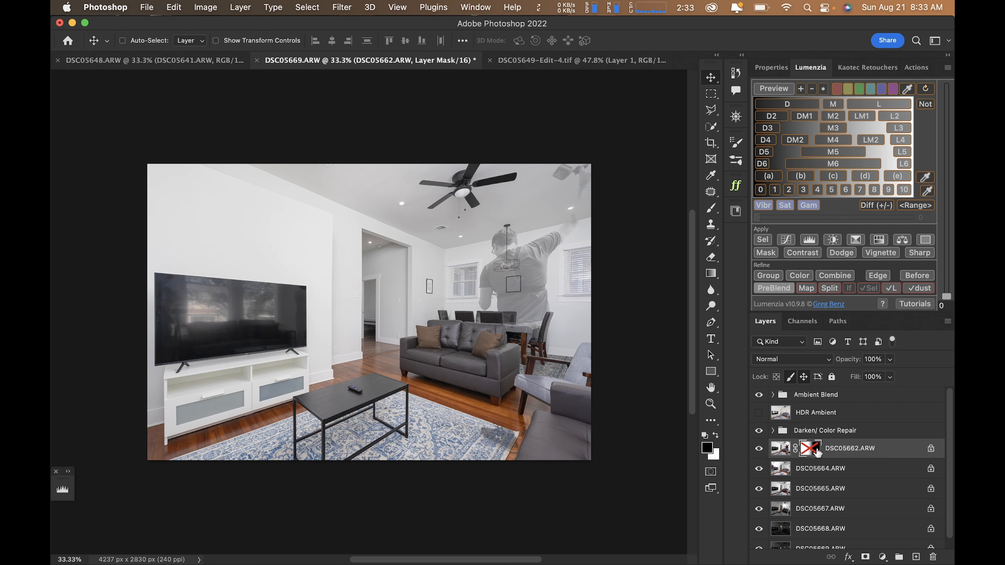
{"action": "left_click", "coordinate": [817, 452], "text": "shift"}
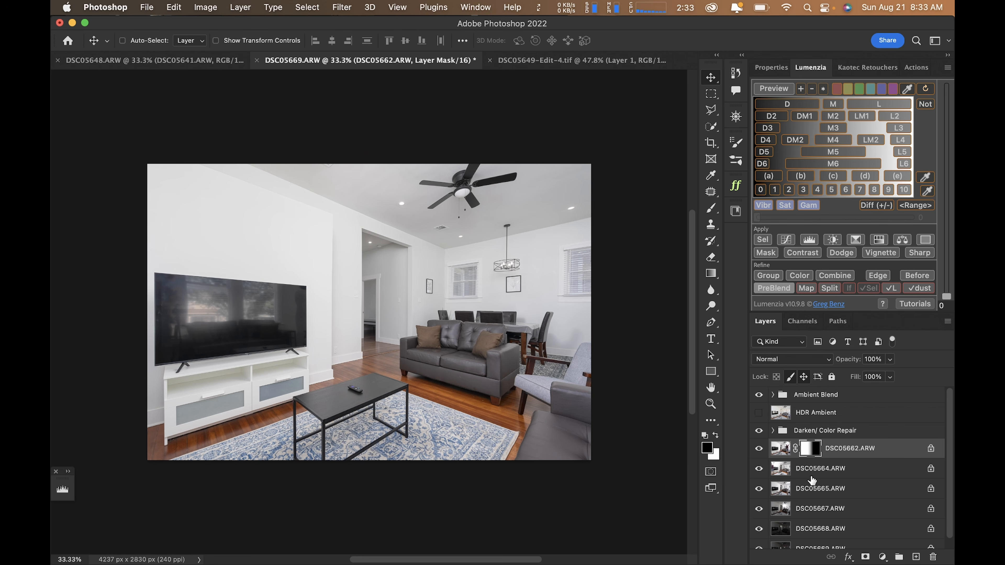
{"action": "left_click", "coordinate": [818, 470]}
{"action": "left_click", "coordinate": [828, 455]}
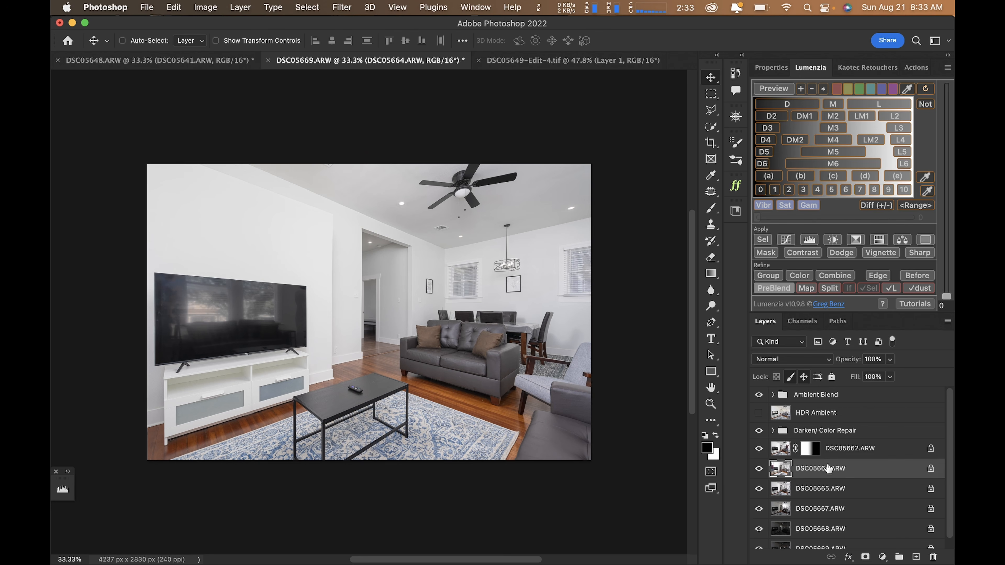
{"action": "left_click", "coordinate": [830, 471]}
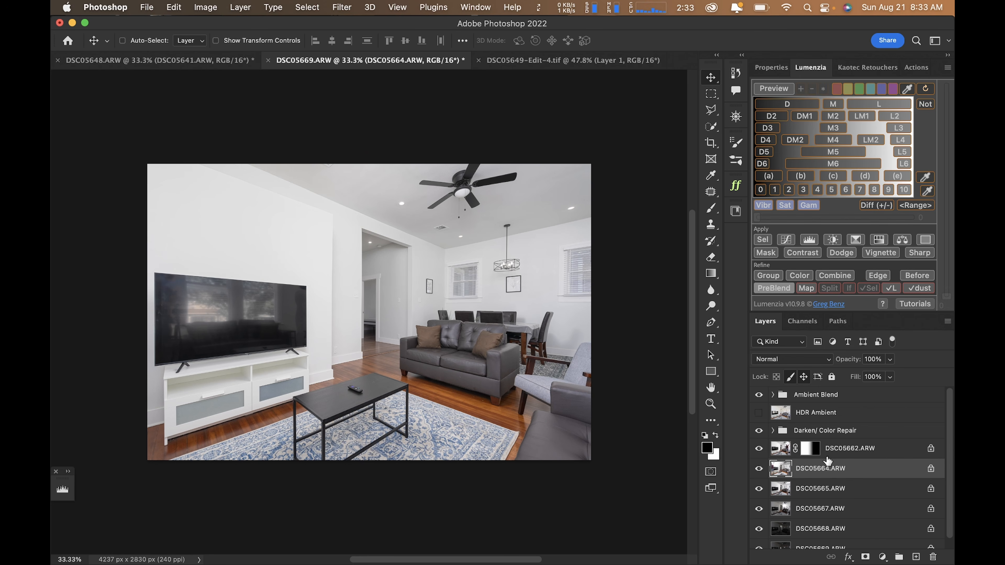
{"action": "left_click", "coordinate": [839, 451]}
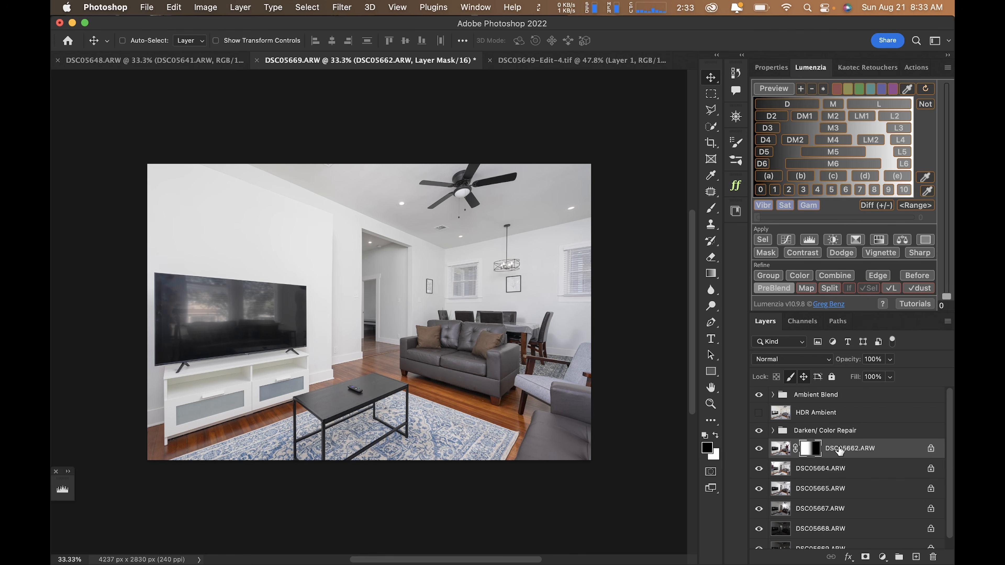
{"action": "left_click", "coordinate": [831, 471]}
Select the four bottom exposure layers from DSC05665.ARW through DSC05669.ARW
{"action": "left_click", "coordinate": [829, 489]}
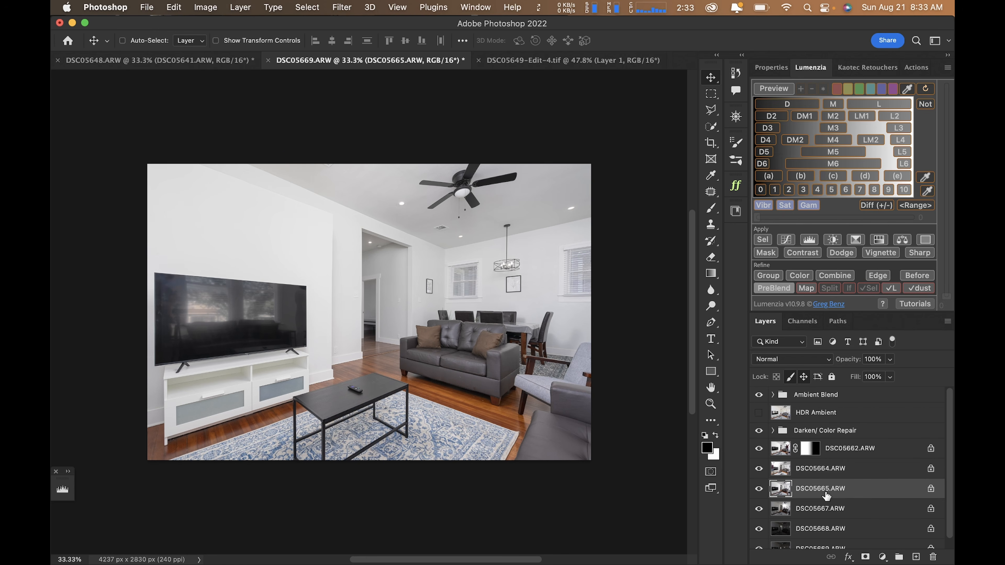
{"action": "scroll", "coordinate": [826, 495], "scroll_direction": "down", "scroll_amount": 1}
{"action": "left_click", "coordinate": [819, 541], "text": "shift"}
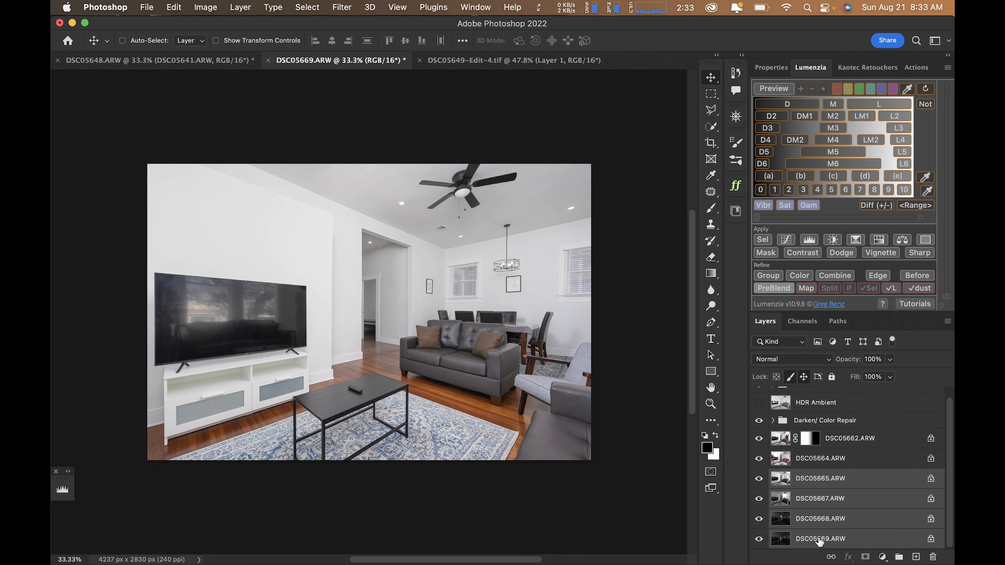
View DSC05665.ARW, DSC05667.ARW, DSC05668.ARW and DSC05669.ARW each on its own, and restore the visibility of the other layers
{"action": "left_click", "coordinate": [759, 479], "text": "alt"}
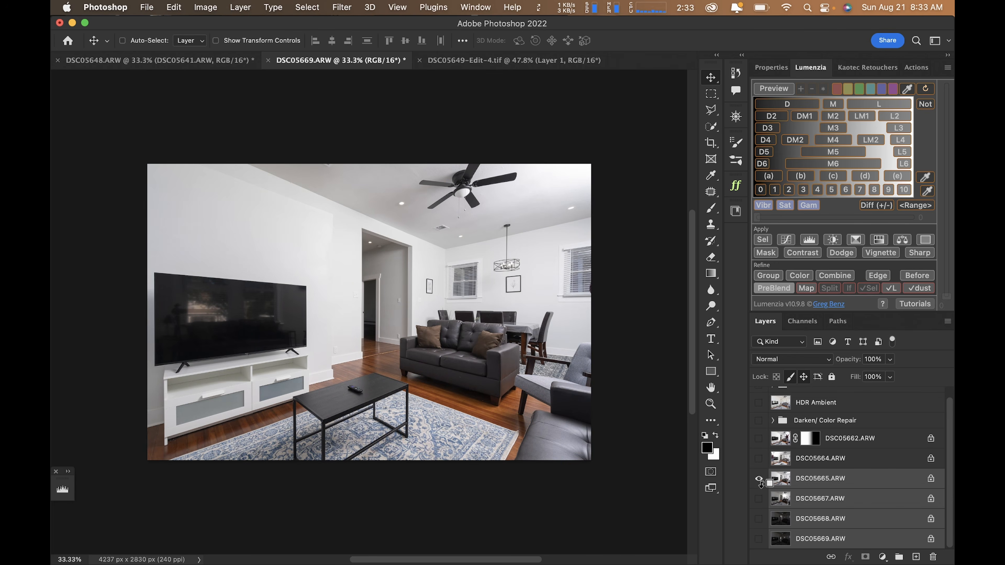
{"action": "left_click", "coordinate": [759, 500], "text": "alt"}
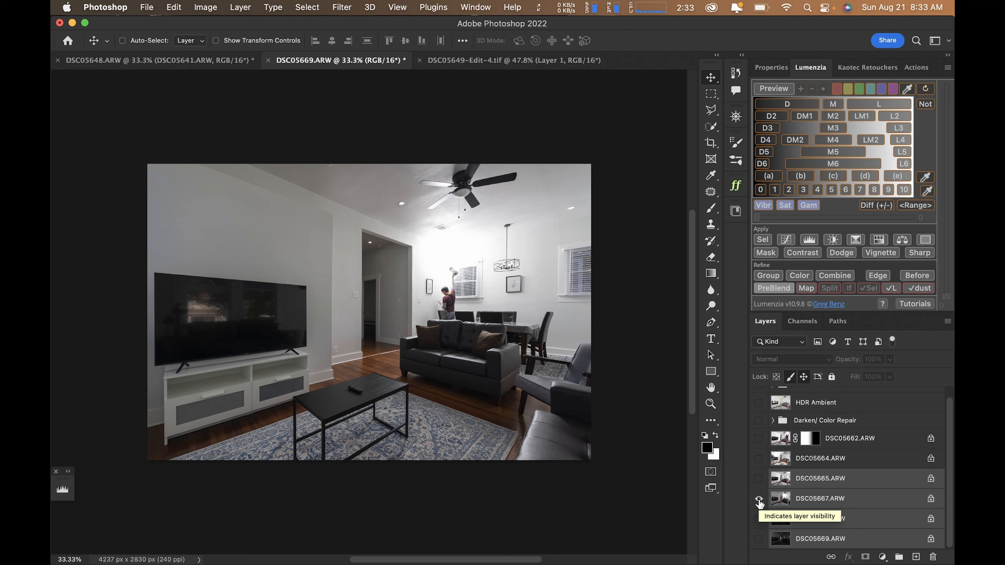
{"action": "left_click", "coordinate": [759, 519], "text": "alt"}
{"action": "left_click", "coordinate": [759, 539], "text": "alt"}
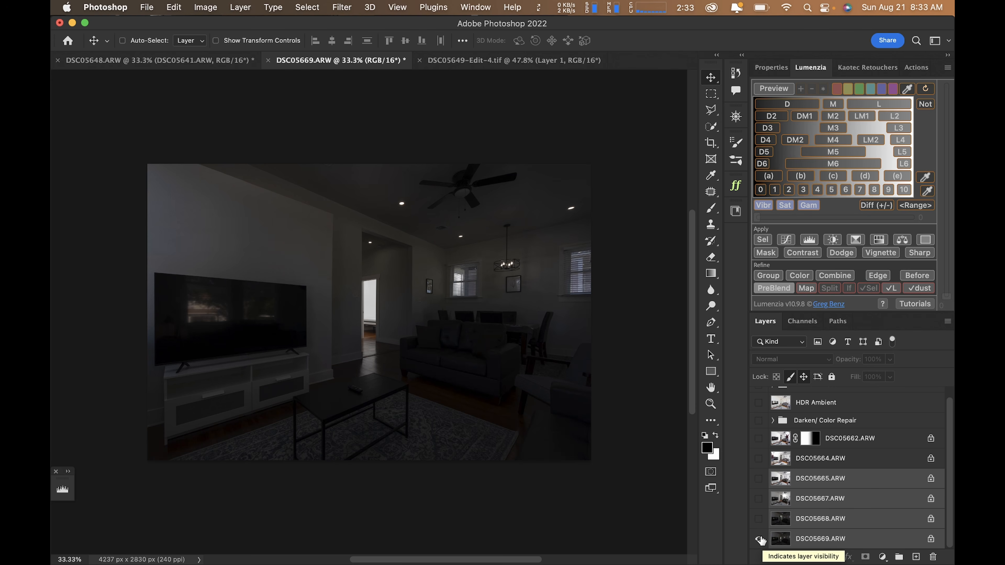
{"action": "left_click", "coordinate": [758, 519], "text": "alt"}
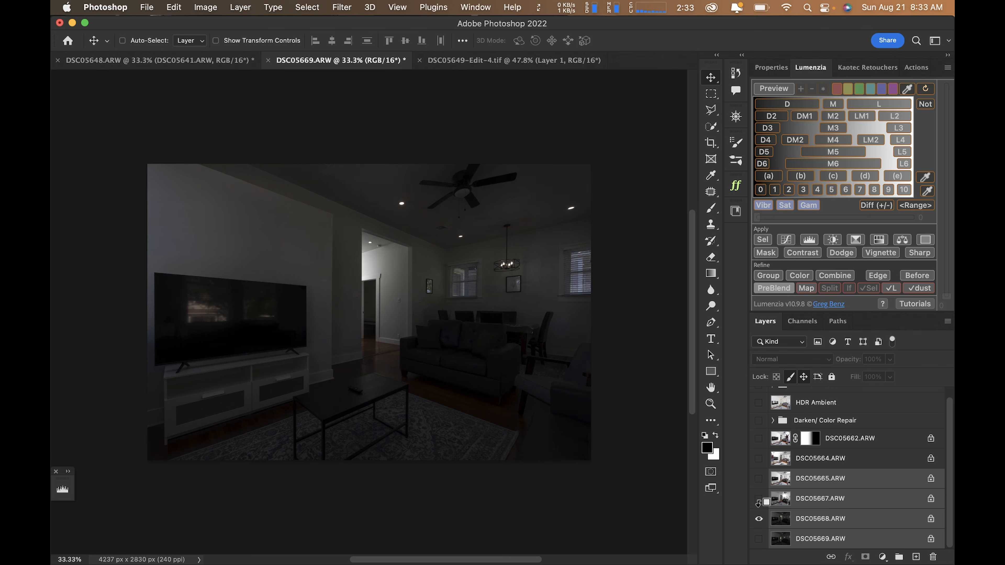
{"action": "left_click", "coordinate": [758, 499], "text": "alt"}
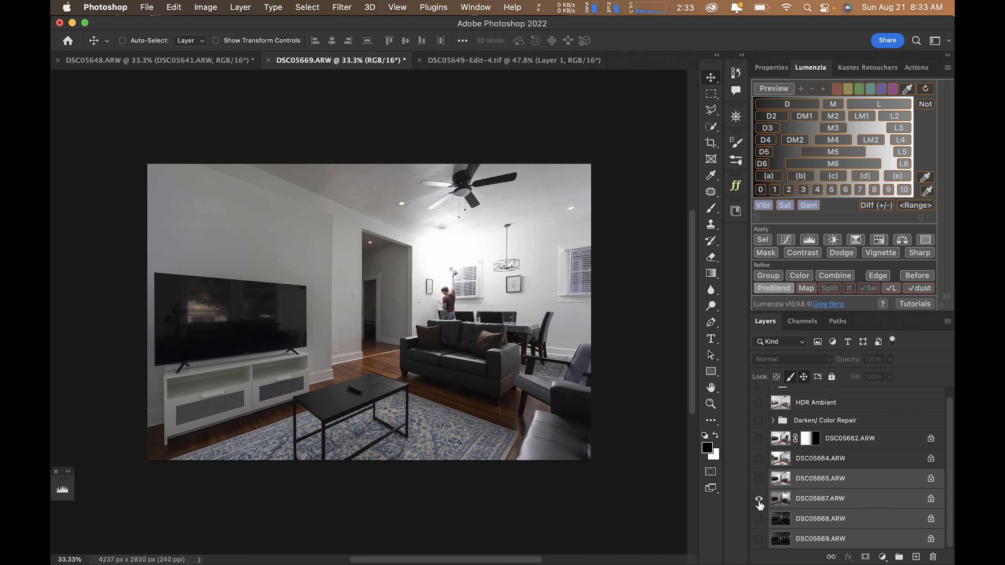
{"action": "left_click", "coordinate": [759, 499], "text": "alt"}
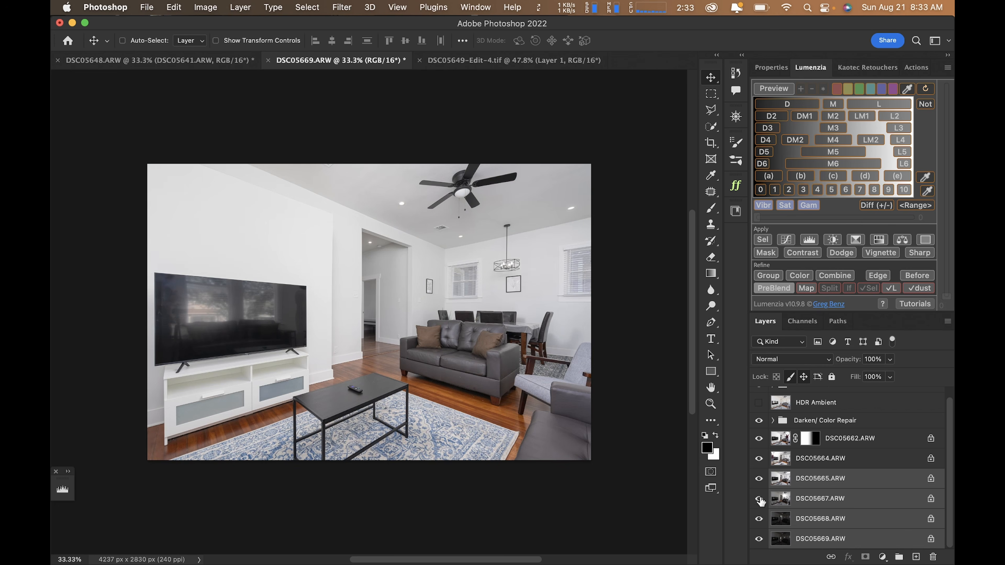
Move the four selected exposure layers above the Darken/ Color Repair group, directly below HDR Ambient
{"action": "scroll", "coordinate": [805, 485], "scroll_direction": "up", "scroll_amount": 1}
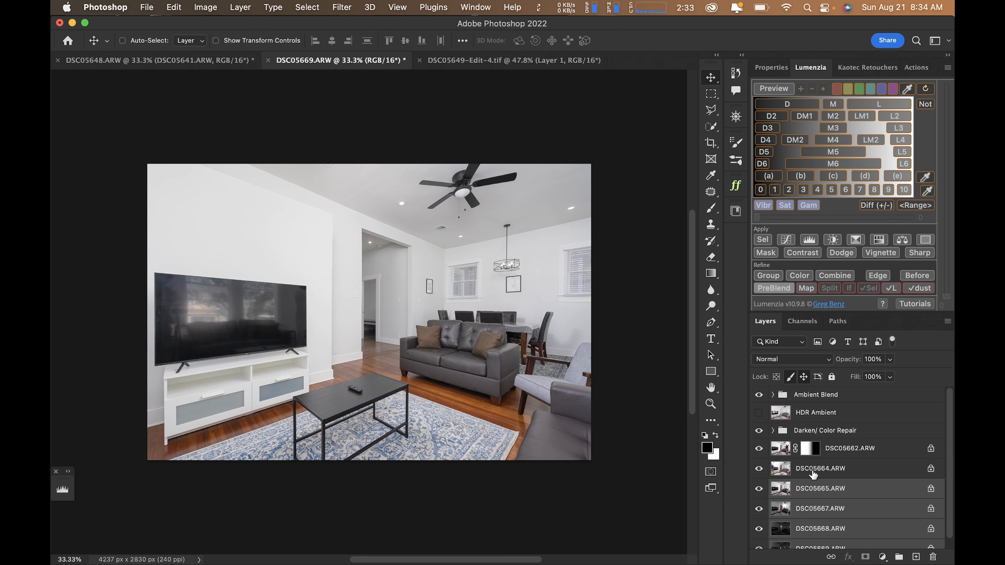
{"action": "scroll", "coordinate": [812, 473], "scroll_direction": "down", "scroll_amount": 1}
{"action": "scroll", "coordinate": [813, 491], "scroll_direction": "up", "scroll_amount": 1}
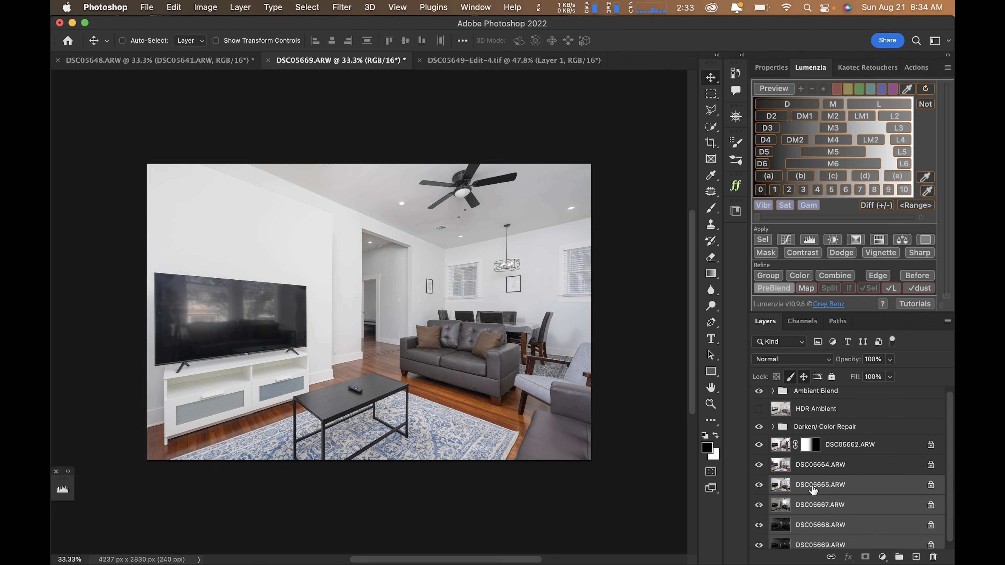
{"action": "scroll", "coordinate": [814, 495], "scroll_direction": "down", "scroll_amount": 1}
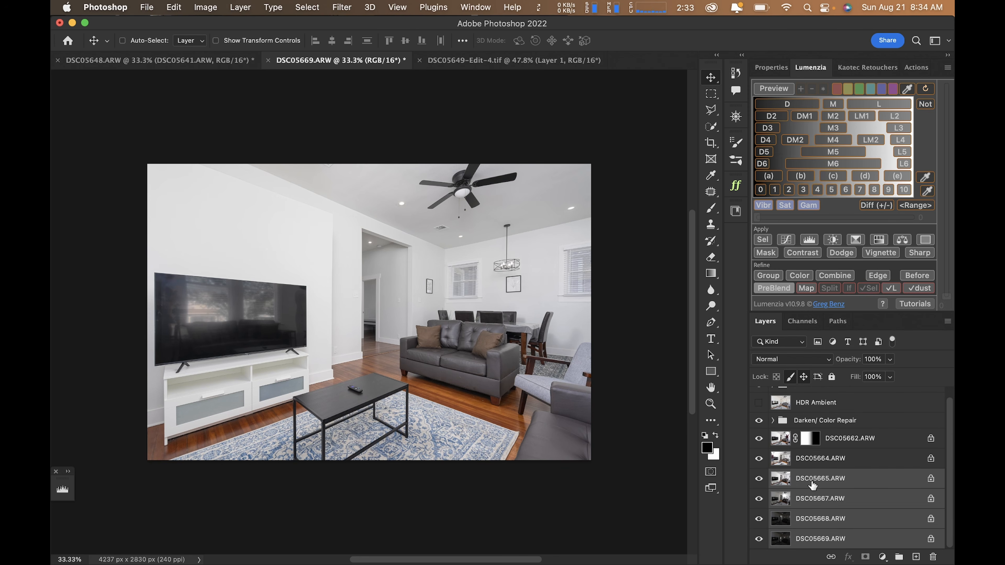
{"action": "scroll", "coordinate": [813, 465], "scroll_direction": "up", "scroll_amount": 1}
{"action": "left_click_drag", "start_coordinate": [813, 488], "coordinate": [811, 421]}
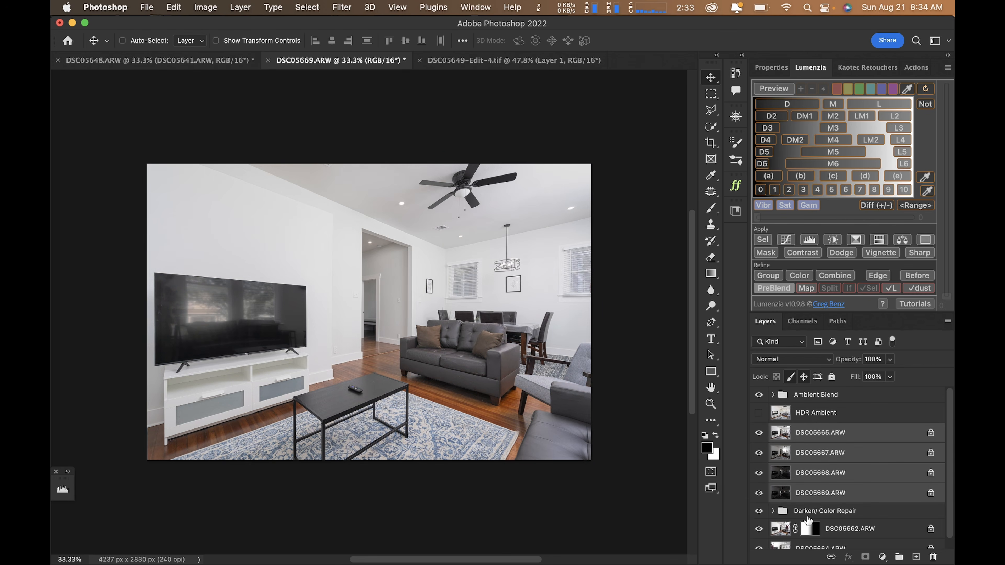
Add a layer mask to DSC05665.ARW, reset it to white, and draw a horizontal gradient hiding the room's far window side
{"action": "left_click", "coordinate": [813, 434]}
{"action": "key", "text": "super+F2"}
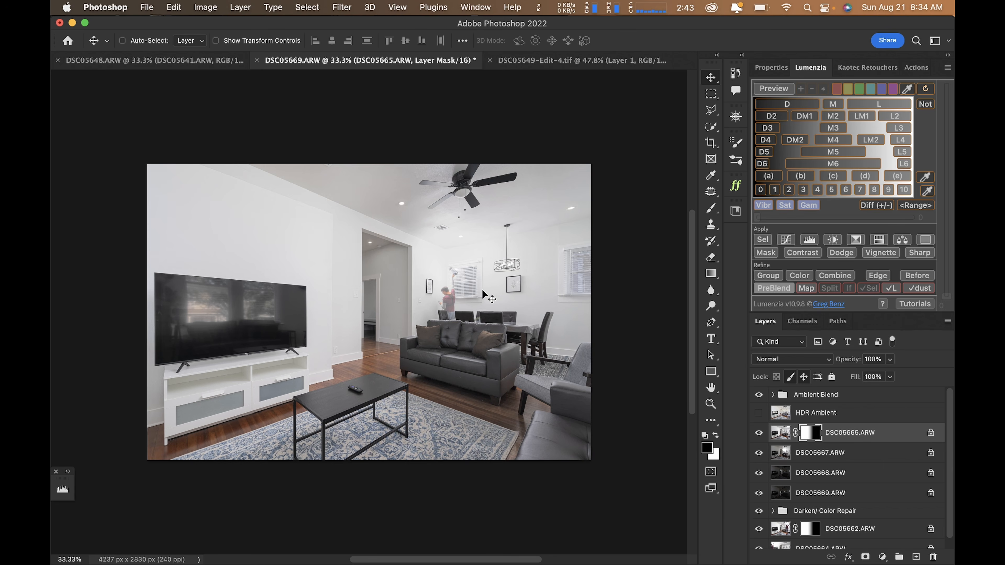
{"action": "key", "text": "super+BackSpace"}
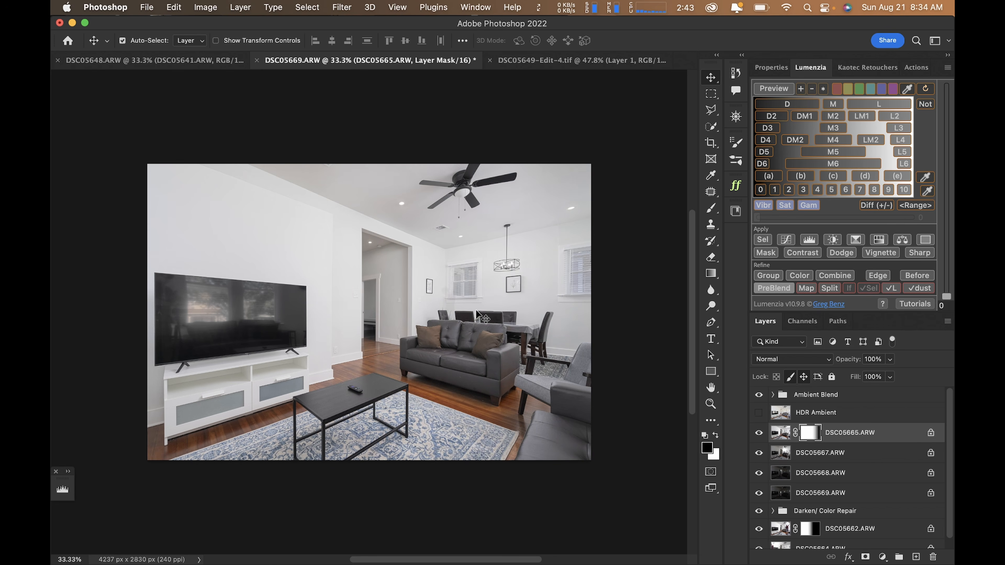
{"action": "key", "text": "g"}
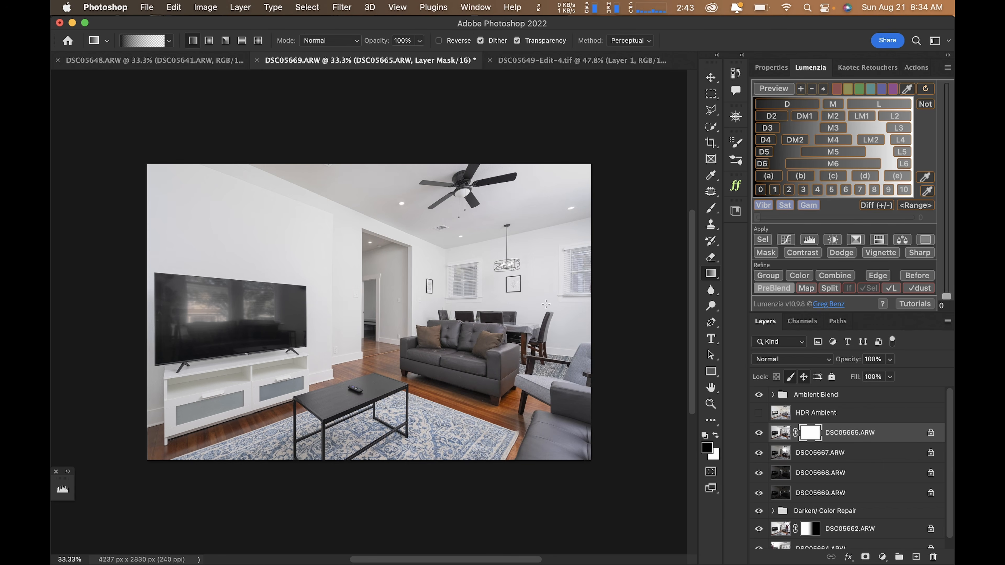
{"action": "left_click_drag", "start_coordinate": [466, 314], "coordinate": [467, 317]}
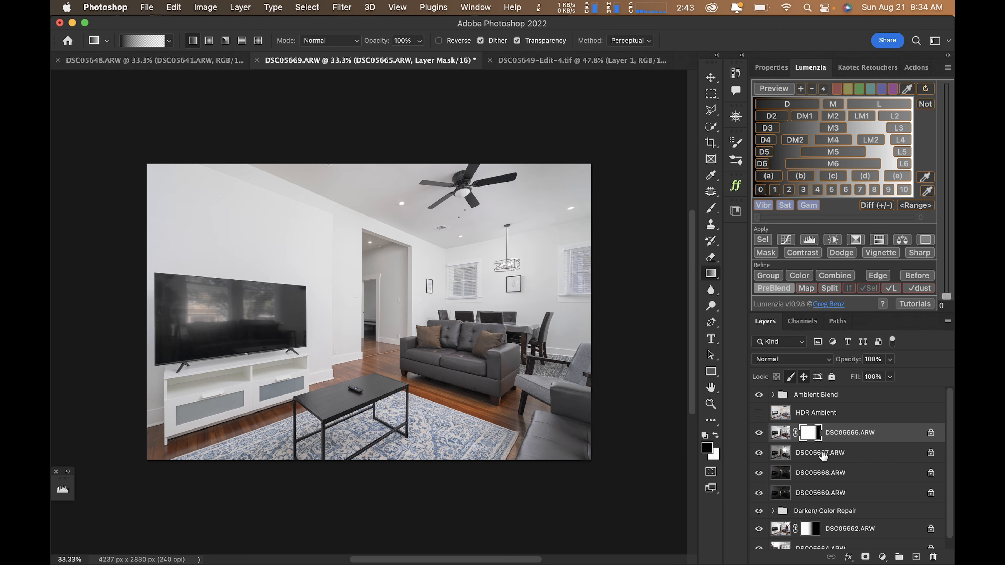
Group DSC05665.ARW and DSC05667.ARW, expand the group, and show it on its own
{"action": "left_click", "coordinate": [817, 454]}
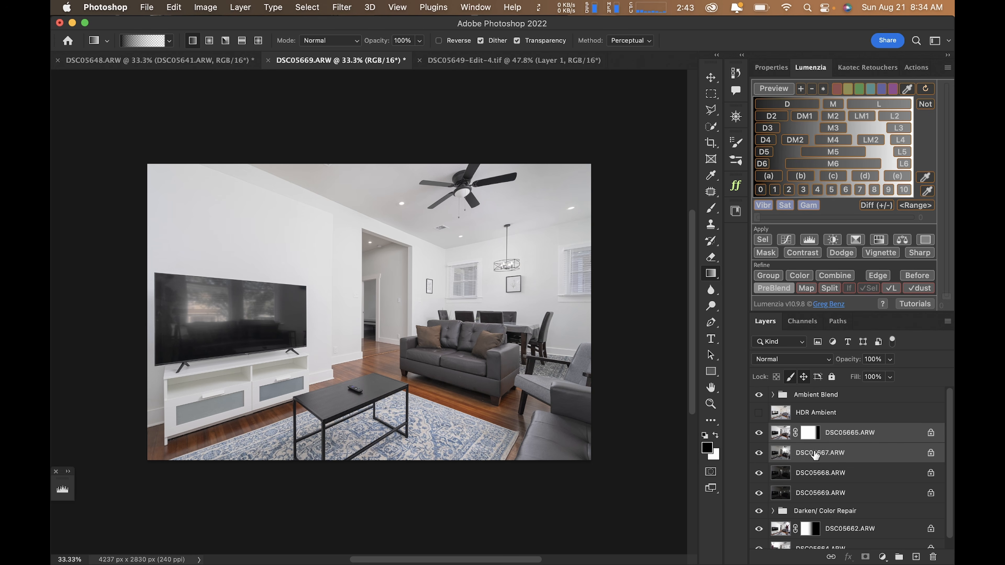
{"action": "key", "text": "super+g"}
{"action": "left_click", "coordinate": [758, 433], "text": "alt"}
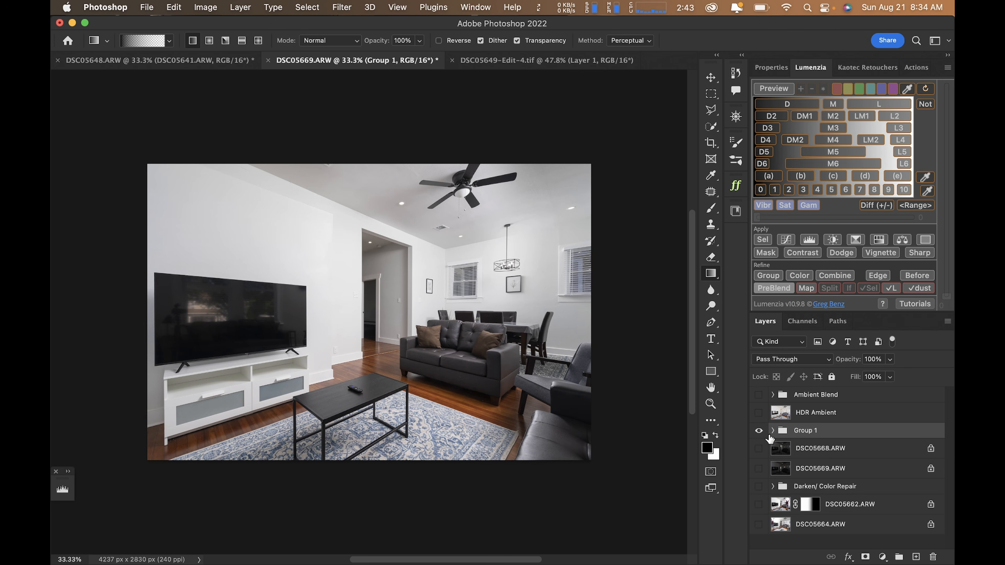
{"action": "left_click", "coordinate": [773, 431]}
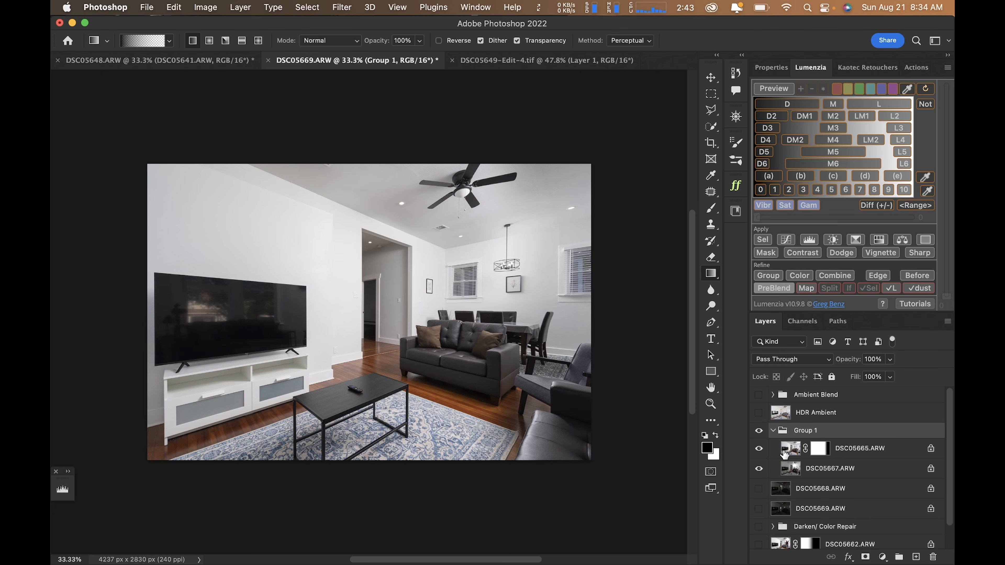
{"action": "left_click", "coordinate": [759, 432], "text": "alt"}
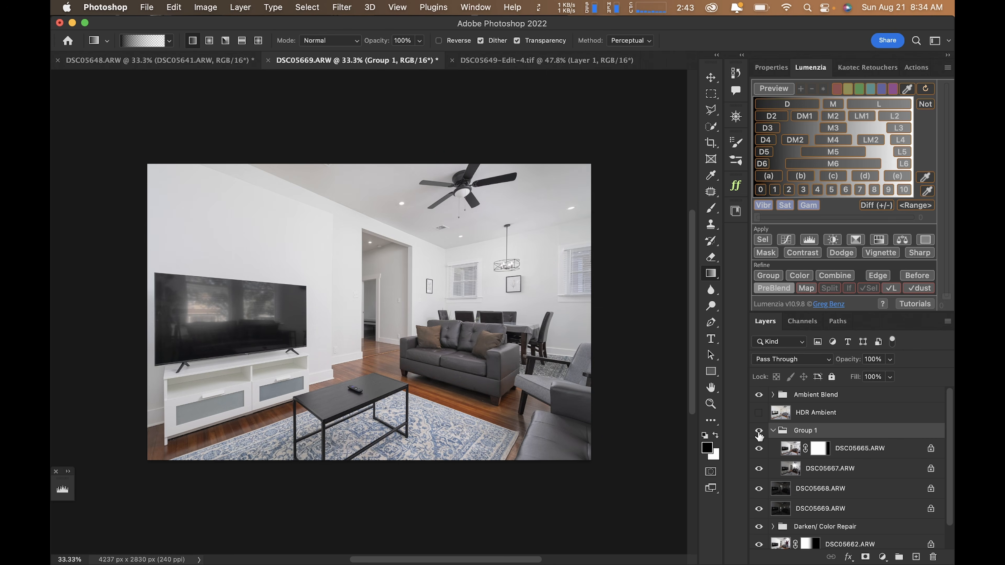
{"action": "left_click", "coordinate": [759, 433], "text": "alt"}
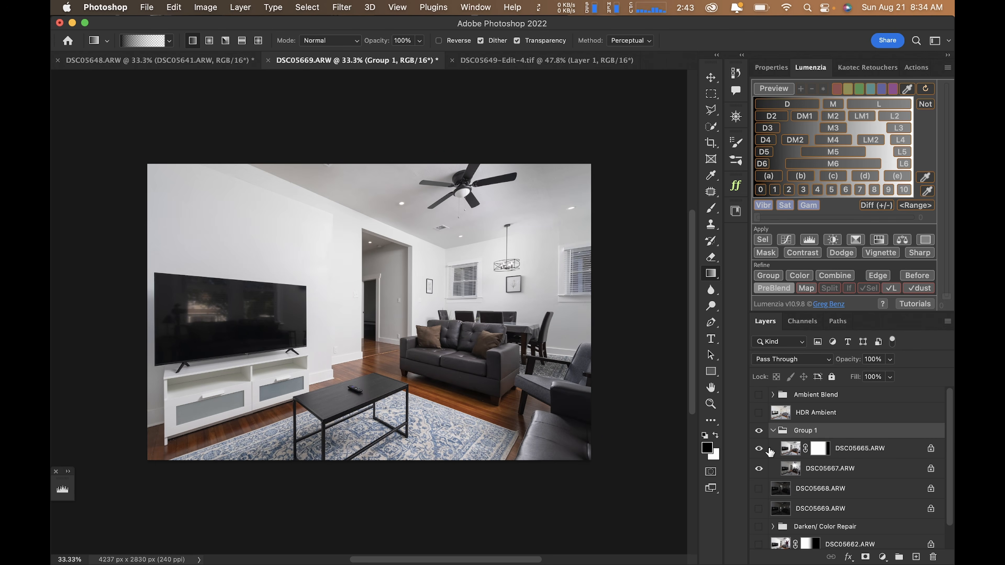
Compare the isolated group with the DSC05665.ARW mask disabled and with that layer hidden, and turn both back on
{"action": "left_click", "coordinate": [813, 453], "text": "shift"}
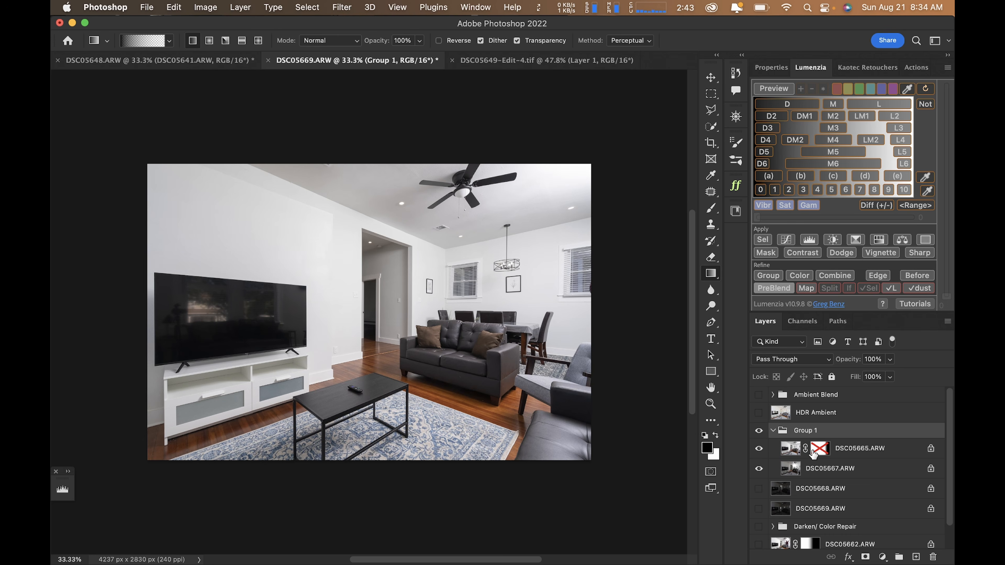
{"action": "left_click", "coordinate": [815, 451], "text": "shift"}
{"action": "left_click", "coordinate": [759, 449]}
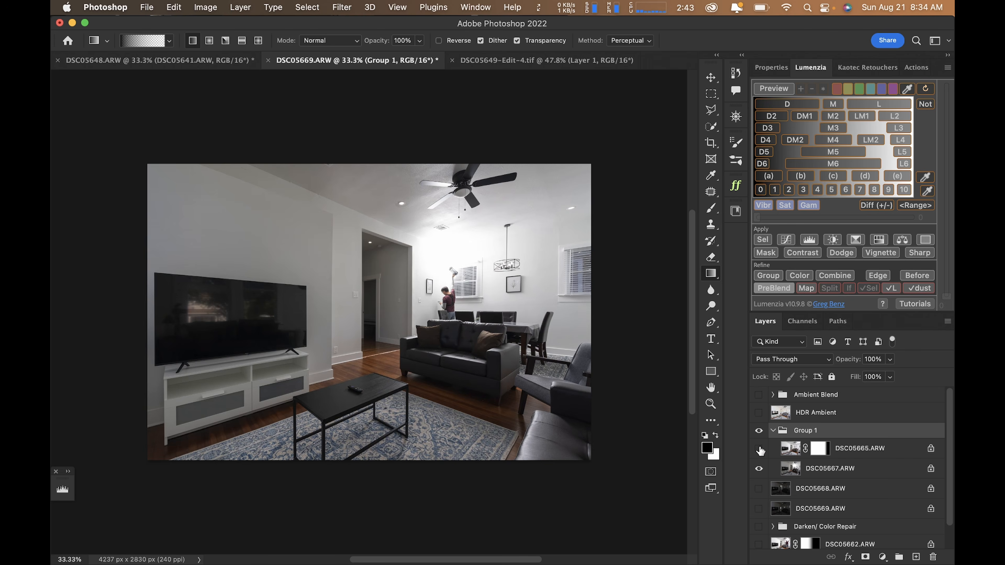
{"action": "left_click", "coordinate": [759, 449]}
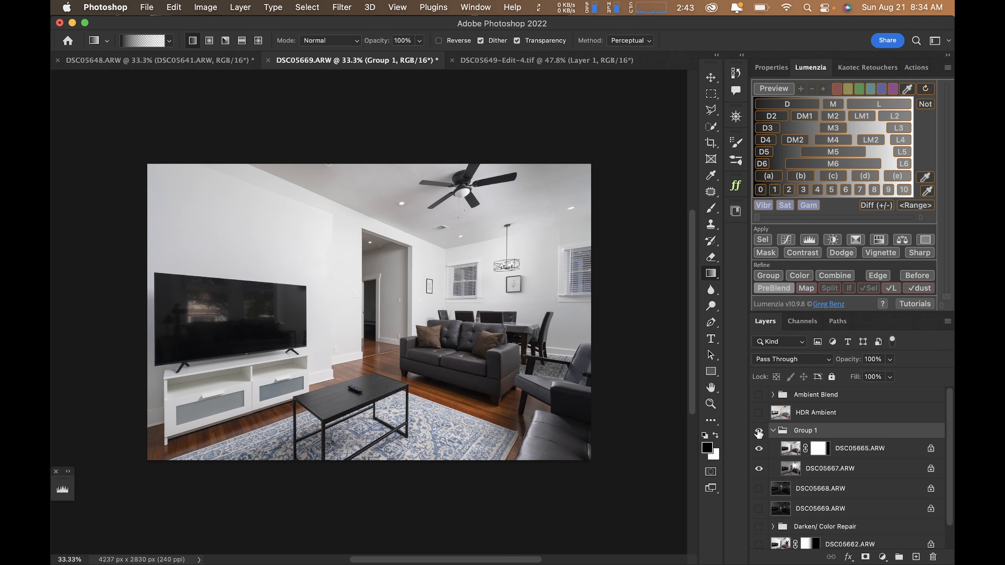
Collapse Group 1 and make all the layers and groups beneath it visible again
{"action": "left_click", "coordinate": [772, 430]}
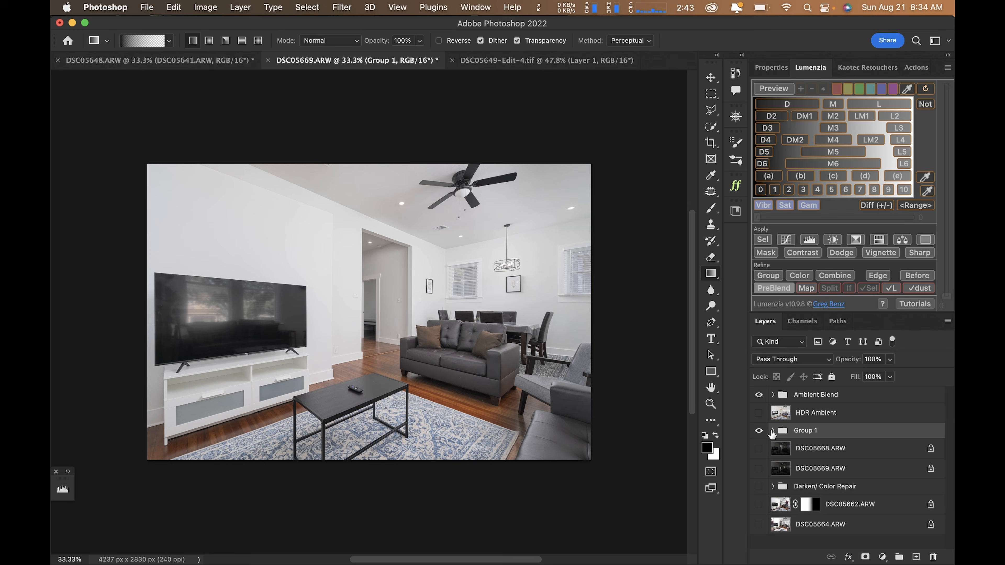
{"action": "left_click_drag", "start_coordinate": [759, 448], "coordinate": [760, 531]}
{"action": "left_click_drag", "start_coordinate": [760, 453], "coordinate": [760, 536]}
{"action": "left_click_drag", "start_coordinate": [758, 449], "coordinate": [759, 535]}
{"action": "left_click_drag", "start_coordinate": [760, 474], "coordinate": [759, 513]}
{"action": "left_click_drag", "start_coordinate": [759, 468], "coordinate": [761, 530]}
{"action": "key", "text": "v"}
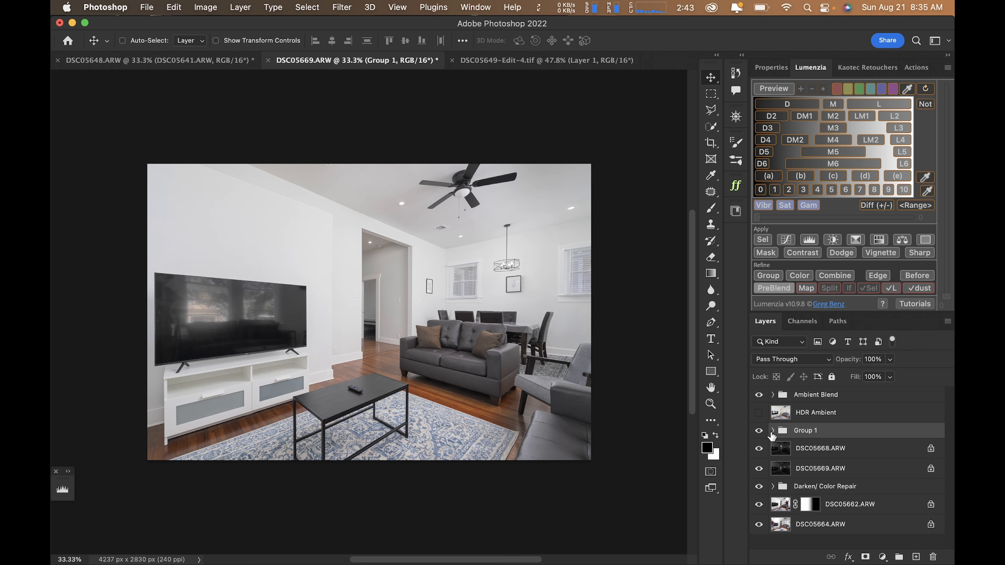
Rename Group 1 to Dining and set its blend mode to Lighten
{"action": "double_click", "coordinate": [821, 434]}
{"action": "type", "text": "Dining"}
{"action": "key", "text": "Return"}
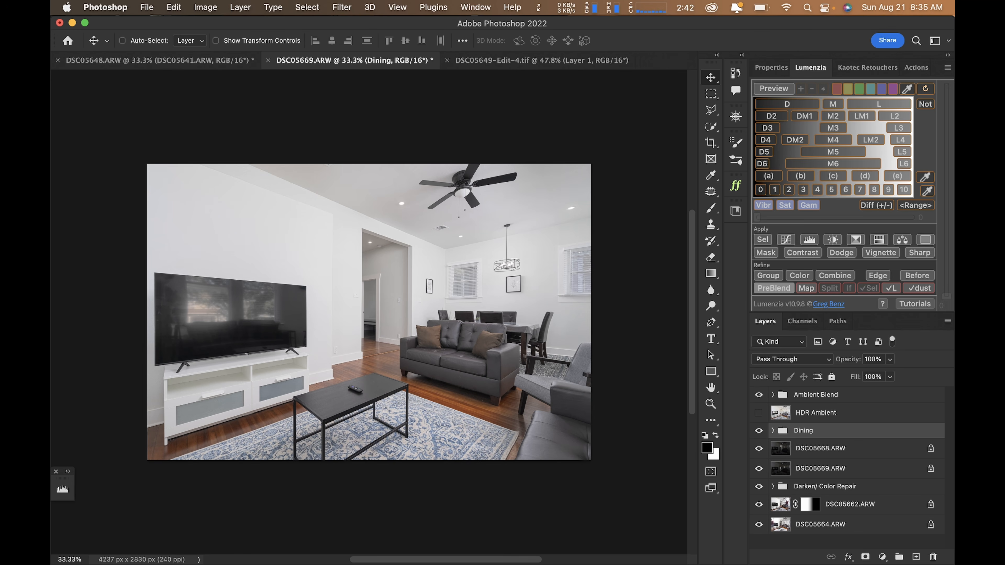
{"action": "left_click", "coordinate": [803, 360]}
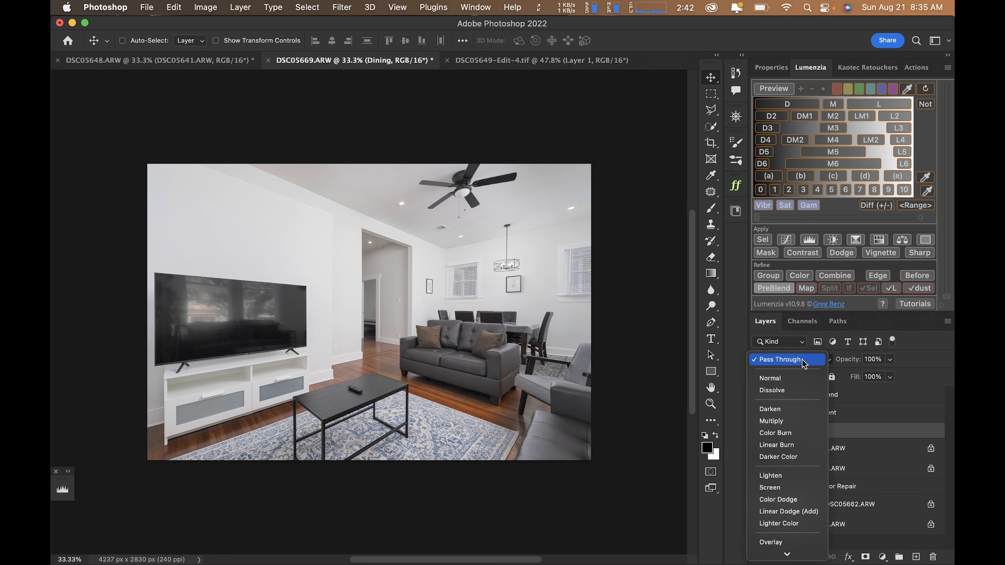
{"action": "left_click", "coordinate": [801, 482]}
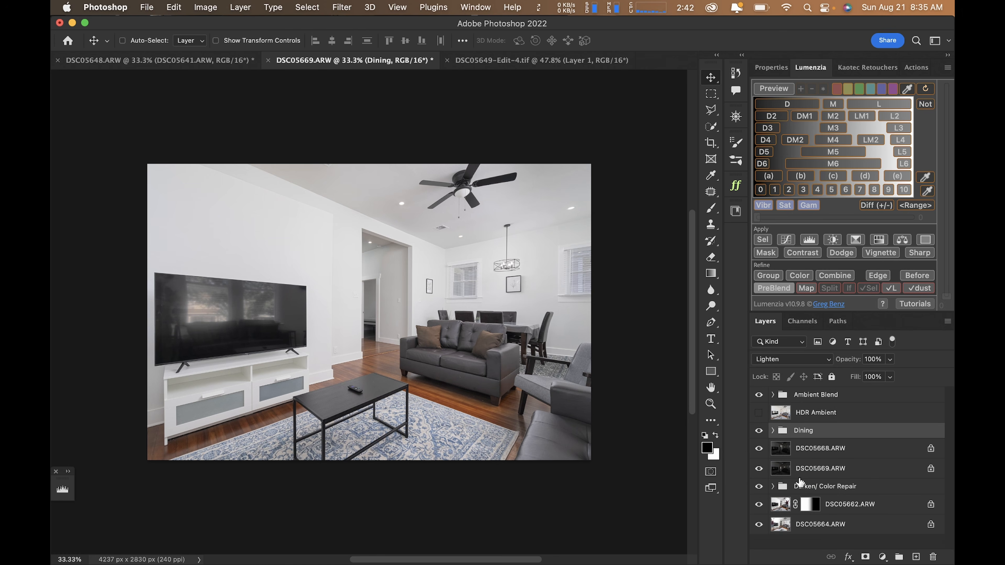
Set the Dining group's blend mode to Screen while checking the sofa and hallway area at 100%
{"action": "left_click", "coordinate": [362, 269], "text": "super"}
{"action": "left_click", "coordinate": [362, 269], "text": "super"}
{"action": "left_click", "coordinate": [363, 269], "text": "super"}
{"action": "left_click_drag", "start_coordinate": [439, 263], "coordinate": [327, 238]}
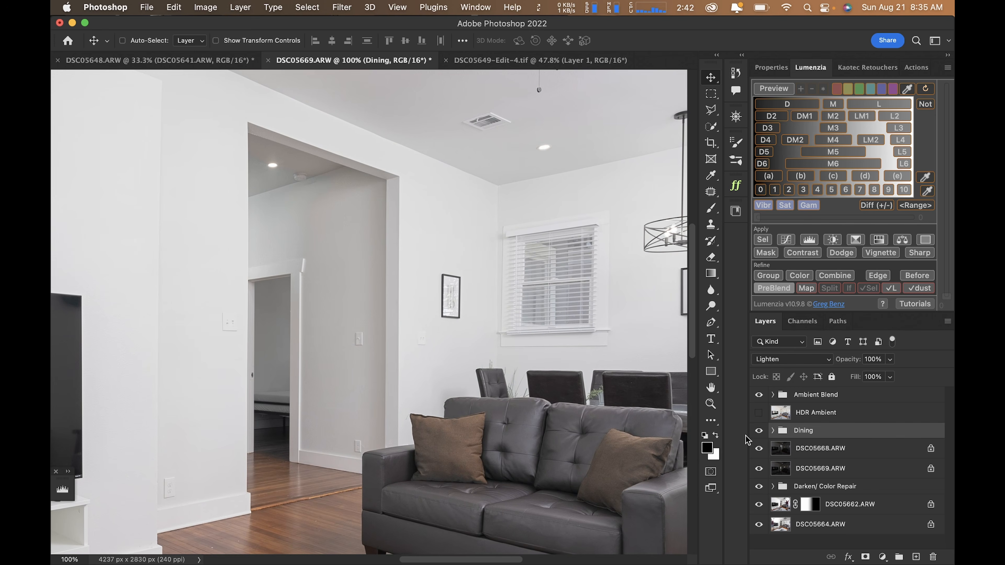
{"action": "left_click", "coordinate": [801, 362]}
{"action": "left_click", "coordinate": [799, 373]}
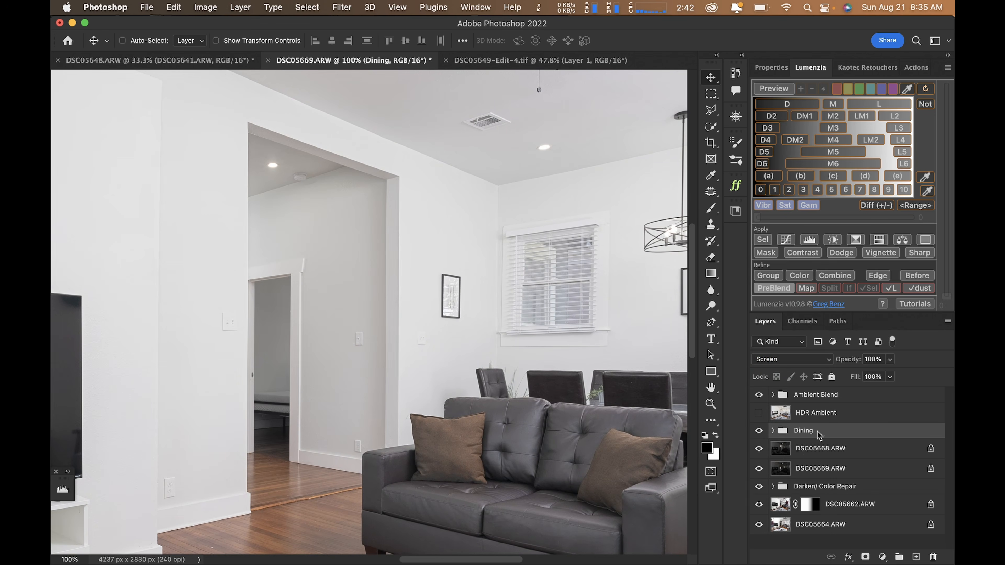
View DSC05668.ARW and DSC05669.ARW each on its own, restoring the other layers after each
{"action": "left_click", "coordinate": [809, 453]}
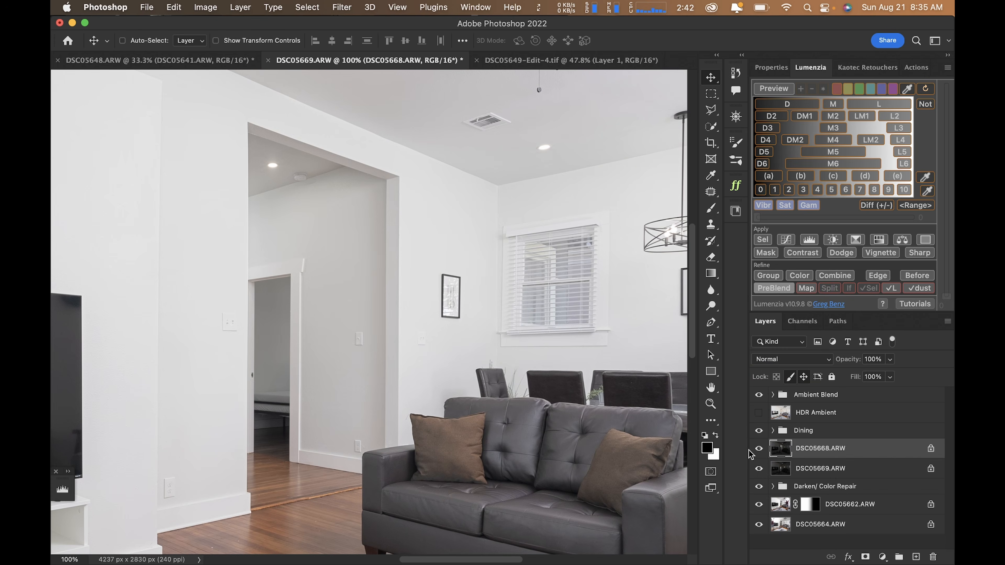
{"action": "left_click", "coordinate": [759, 450], "text": "alt"}
{"action": "left_click", "coordinate": [759, 449], "text": "alt"}
{"action": "left_click", "coordinate": [790, 471]}
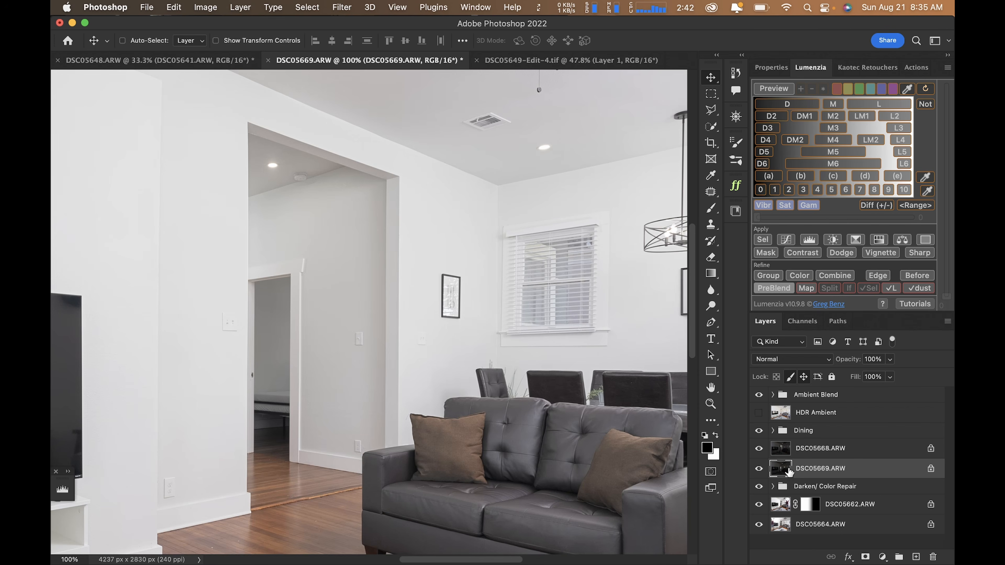
{"action": "left_click", "coordinate": [759, 469], "text": "alt"}
{"action": "left_click", "coordinate": [759, 469], "text": "alt"}
Set the blend mode of both DSC05668.ARW and DSC05669.ARW to Screen
{"action": "left_click", "coordinate": [809, 455], "text": "shift"}
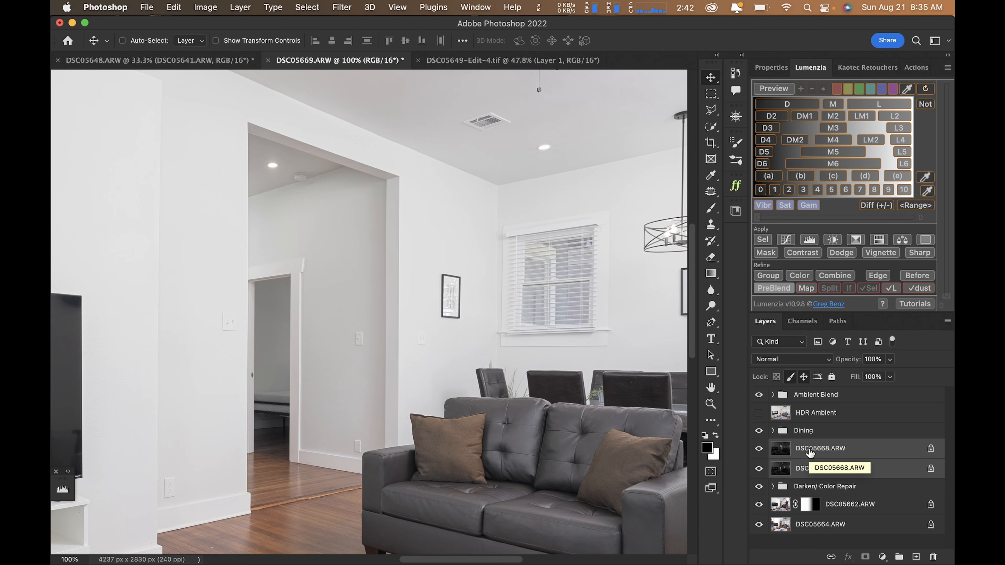
{"action": "left_click", "coordinate": [804, 361]}
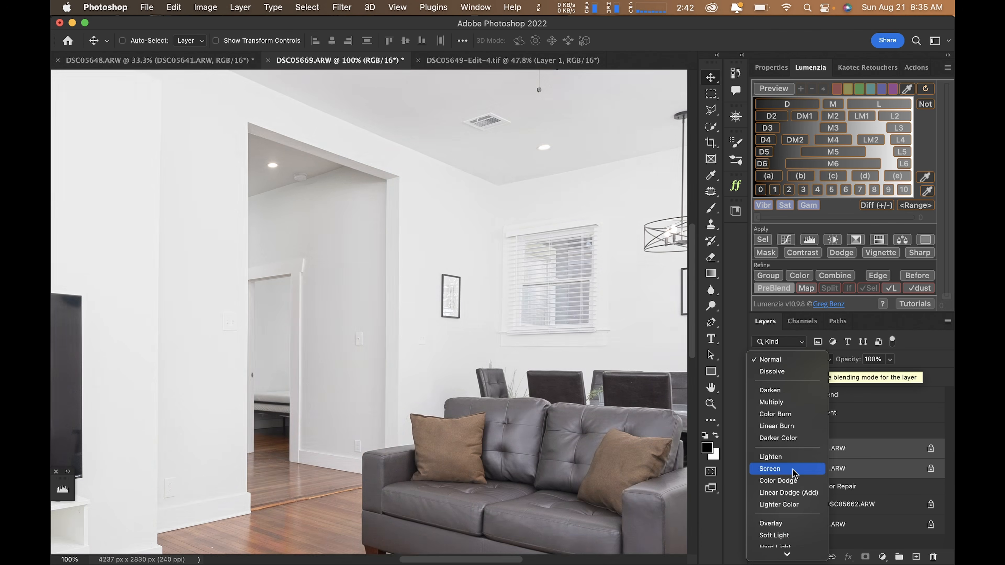
{"action": "left_click", "coordinate": [794, 469]}
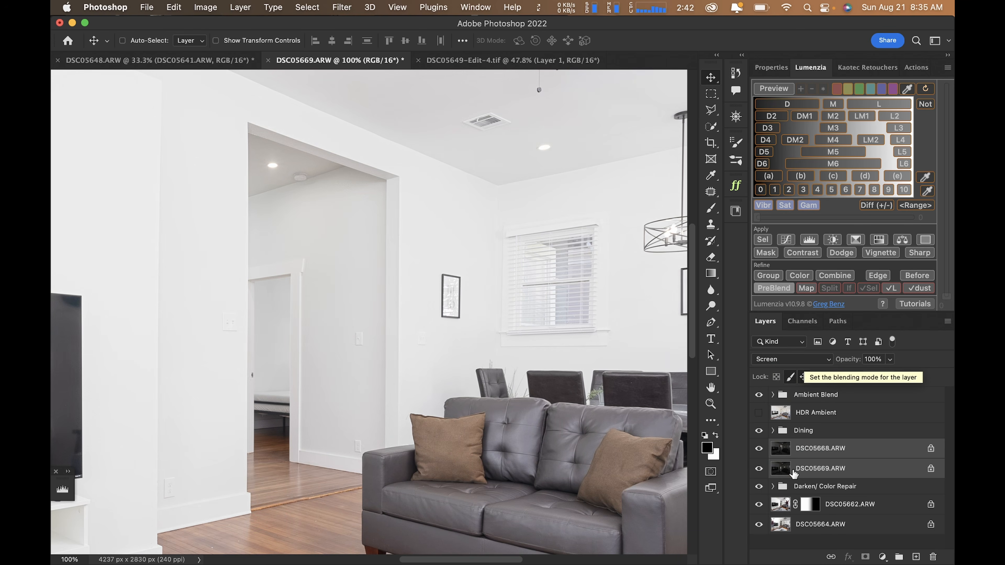
Set the Dining group's blend mode back to Lighten with the whole image fitted in view
{"action": "left_click", "coordinate": [806, 437]}
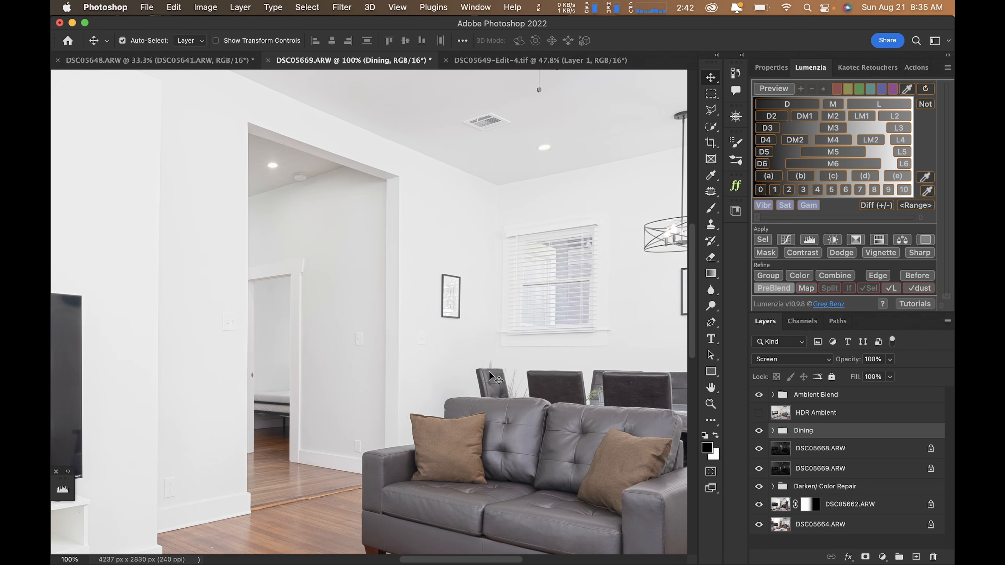
{"action": "key", "text": "super+0"}
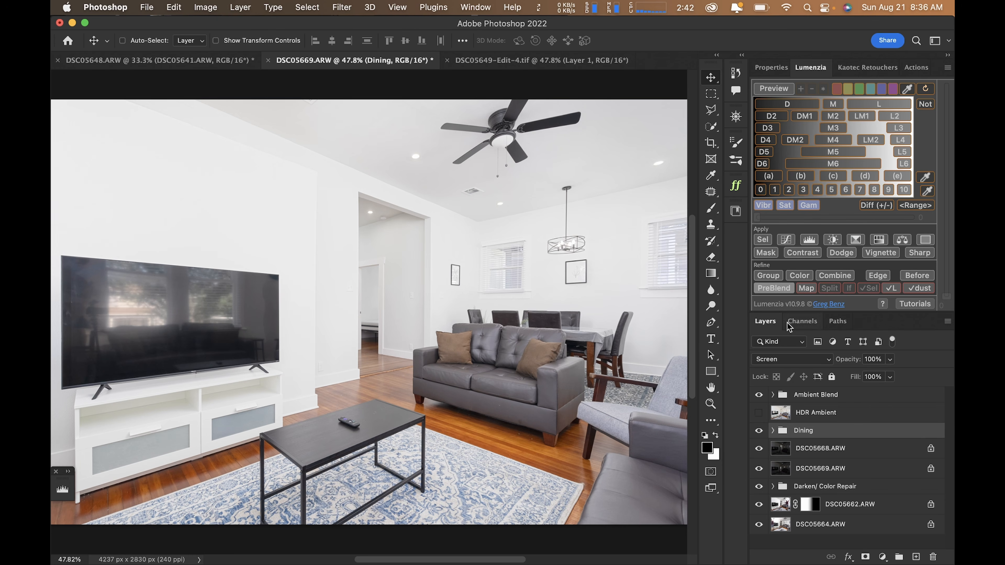
{"action": "left_click", "coordinate": [788, 359]}
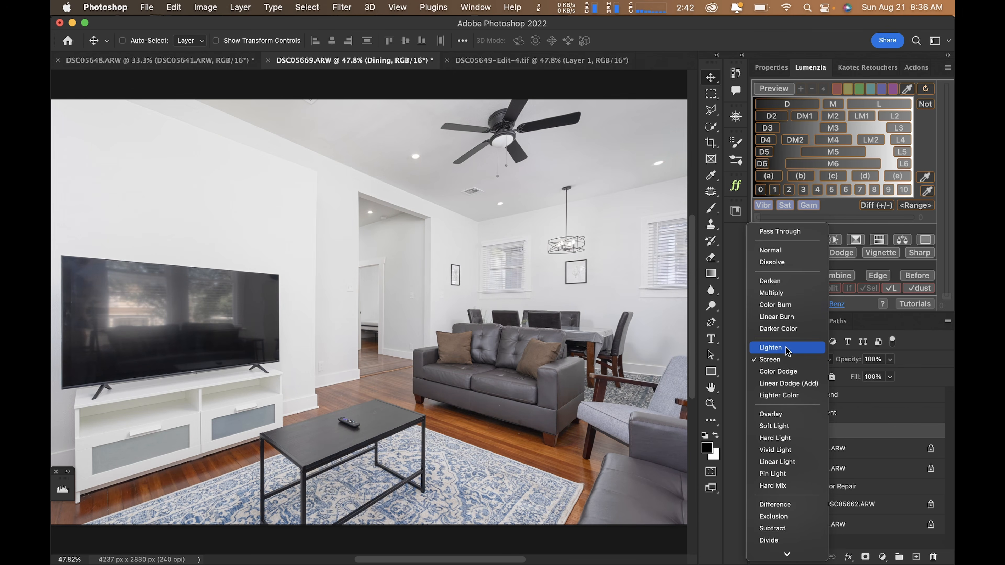
{"action": "left_click", "coordinate": [786, 348]}
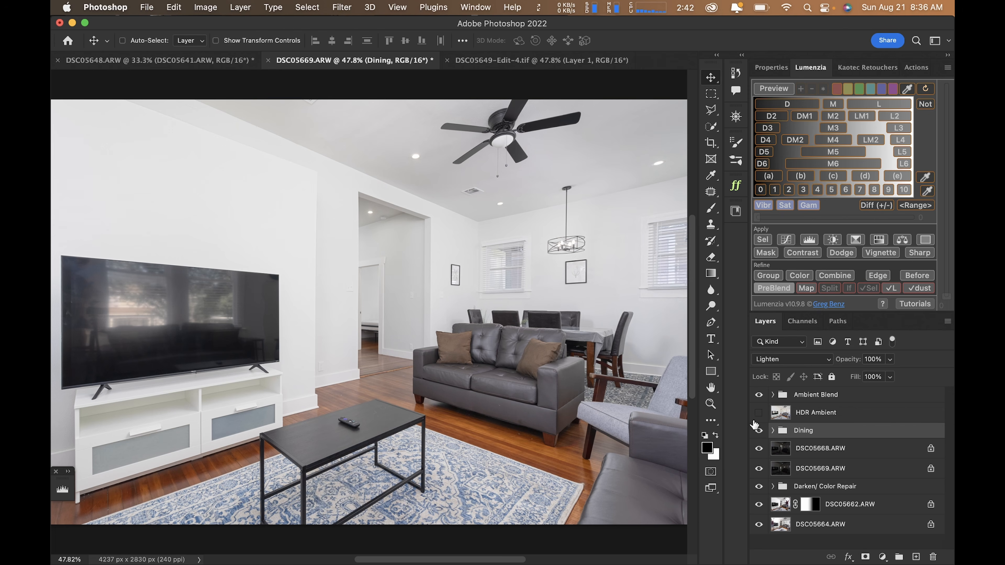
Compare the image with the Dining group hidden and shown, leaving the group visible
{"action": "left_click", "coordinate": [759, 431]}
{"action": "left_click", "coordinate": [759, 431]}
{"action": "left_click", "coordinate": [758, 431]}
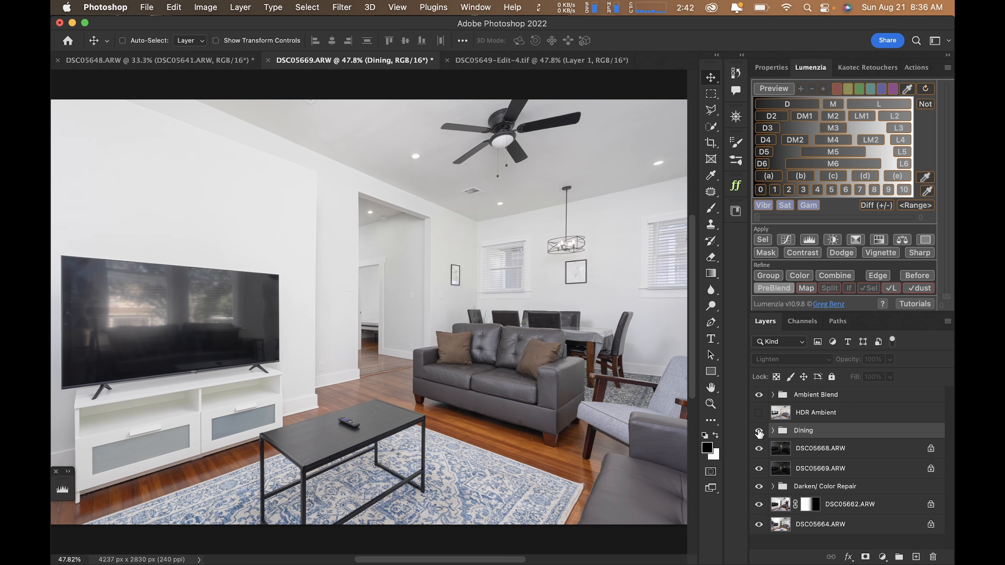
{"action": "left_click", "coordinate": [759, 431]}
{"action": "left_click", "coordinate": [758, 431]}
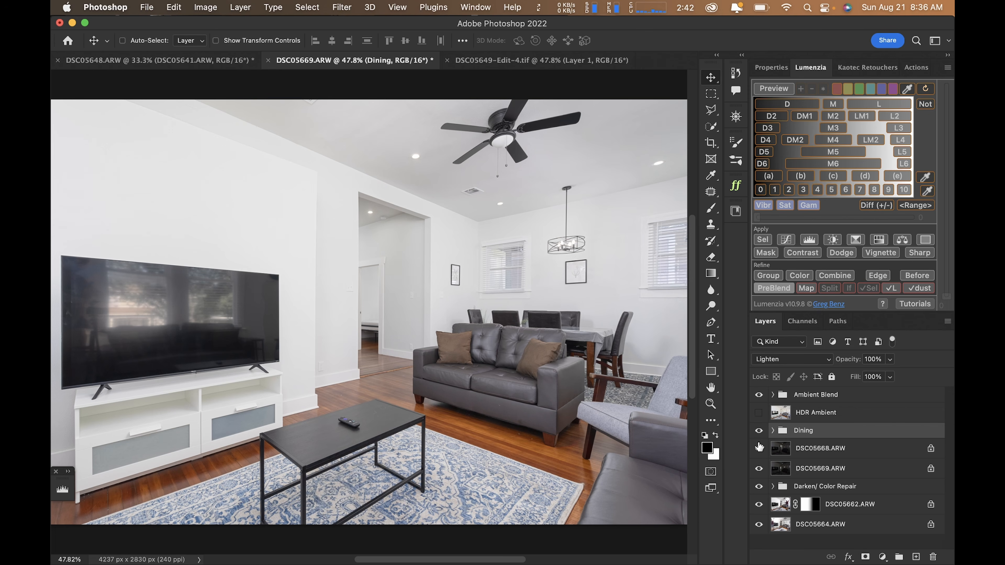
Inspect the hallway up close and set DSC05668.ARW and DSC05669.ARW to the Lighten blend mode
{"action": "left_click", "coordinate": [815, 451]}
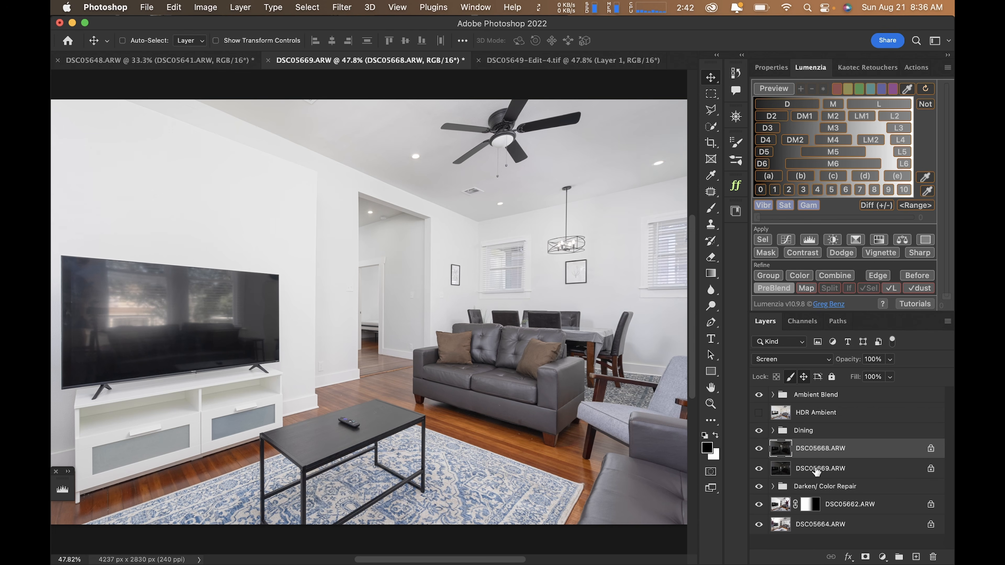
{"action": "key", "text": "super+space"}
{"action": "left_click", "coordinate": [381, 235]}
{"action": "left_click", "coordinate": [396, 271]}
{"action": "left_click", "coordinate": [414, 288]}
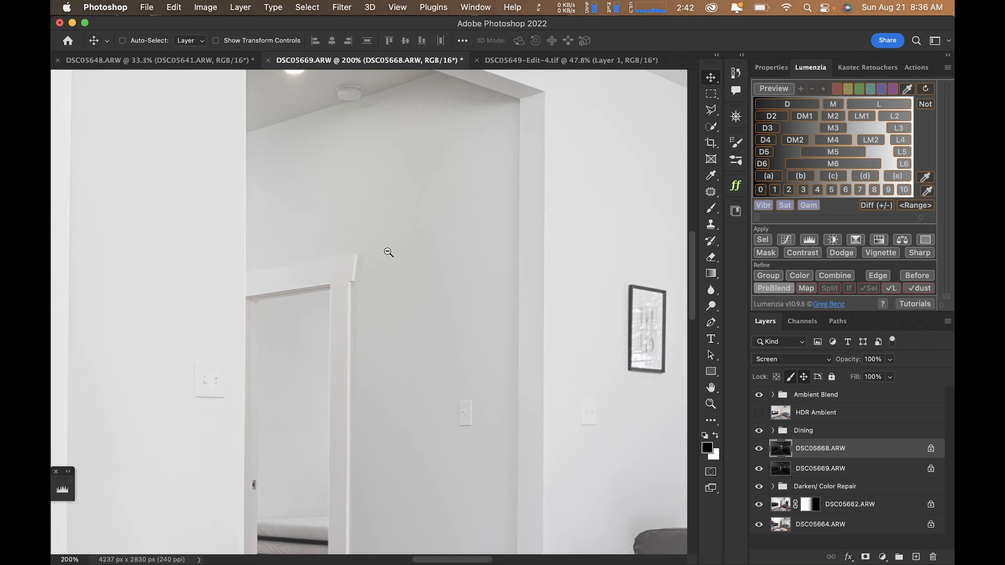
{"action": "left_click", "coordinate": [389, 253]}
{"action": "left_click", "coordinate": [800, 469], "text": "shift"}
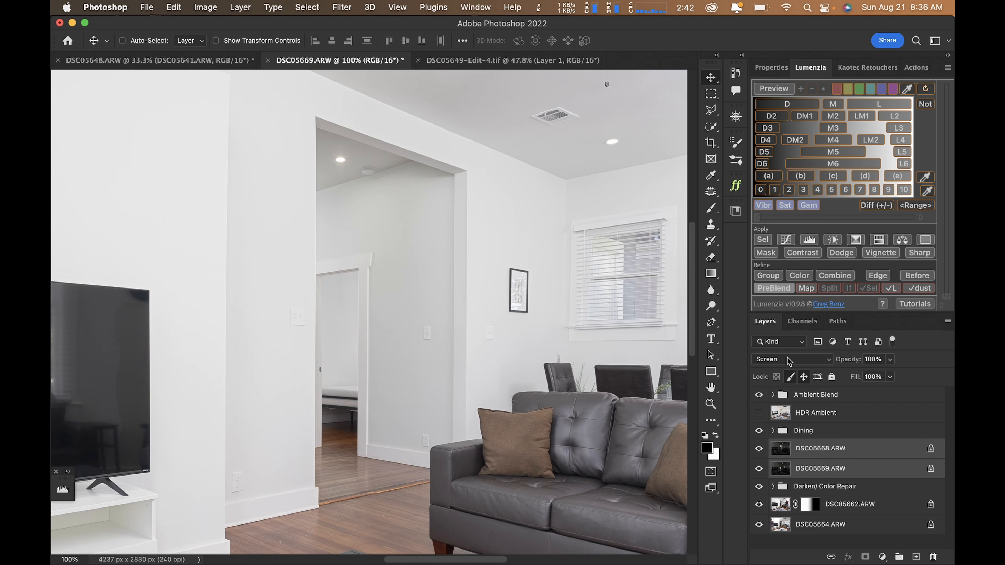
{"action": "left_click", "coordinate": [789, 360]}
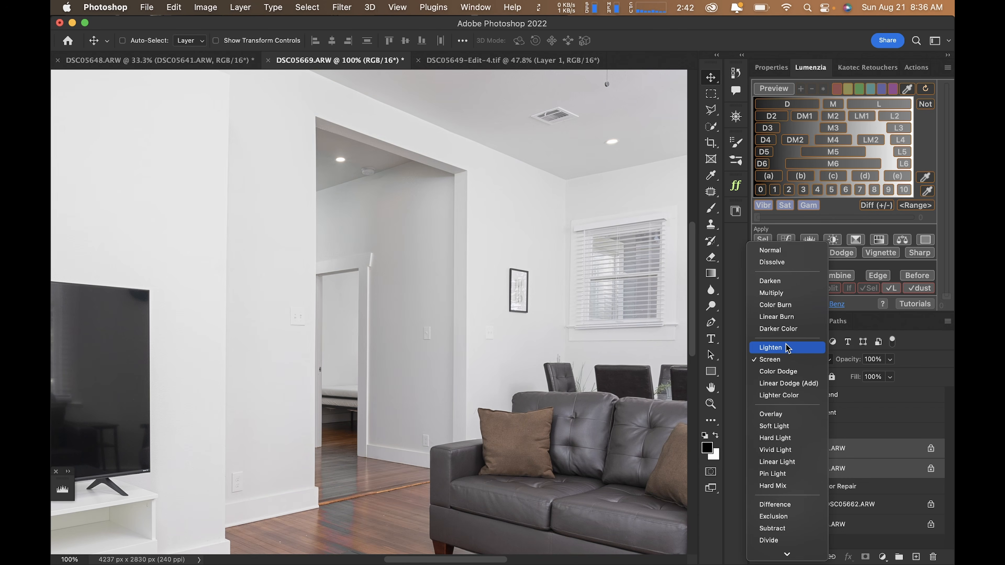
{"action": "left_click", "coordinate": [787, 348]}
Add a layer mask to DSC05669.ARW and paint it black at 100% opacity over the hallway floor reflections
{"action": "left_click_drag", "start_coordinate": [366, 487], "coordinate": [365, 425]}
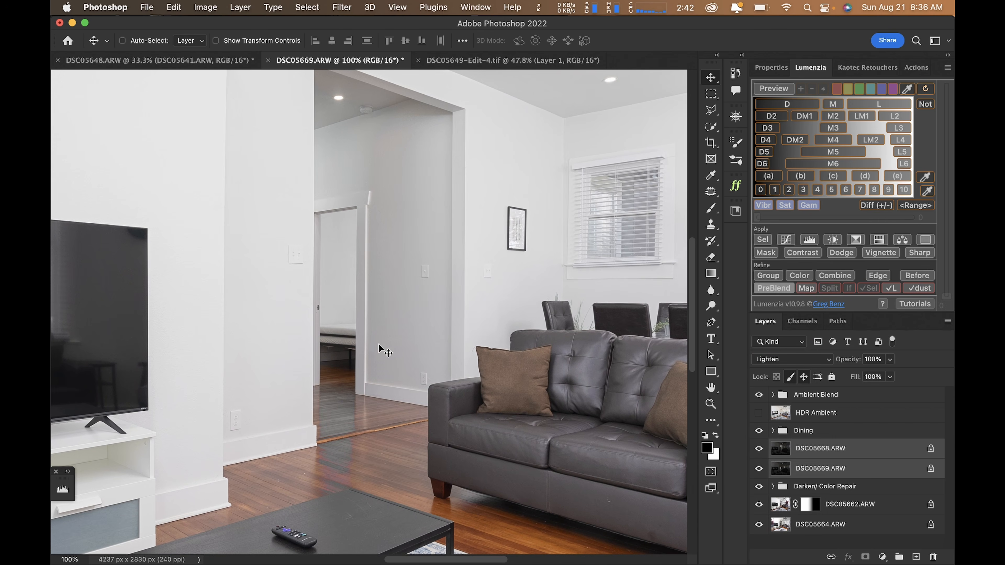
{"action": "left_click", "coordinate": [836, 472]}
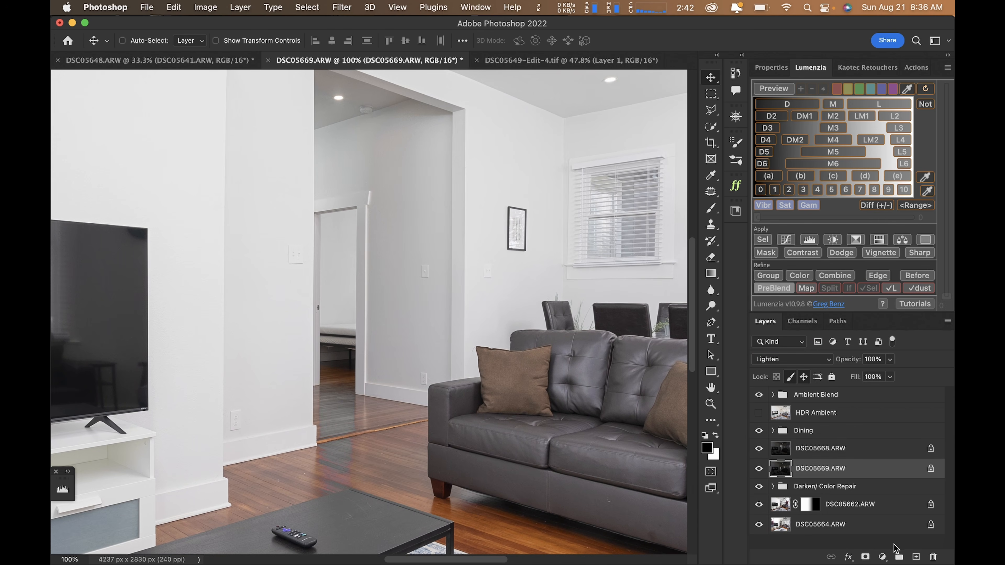
{"action": "left_click", "coordinate": [865, 556]}
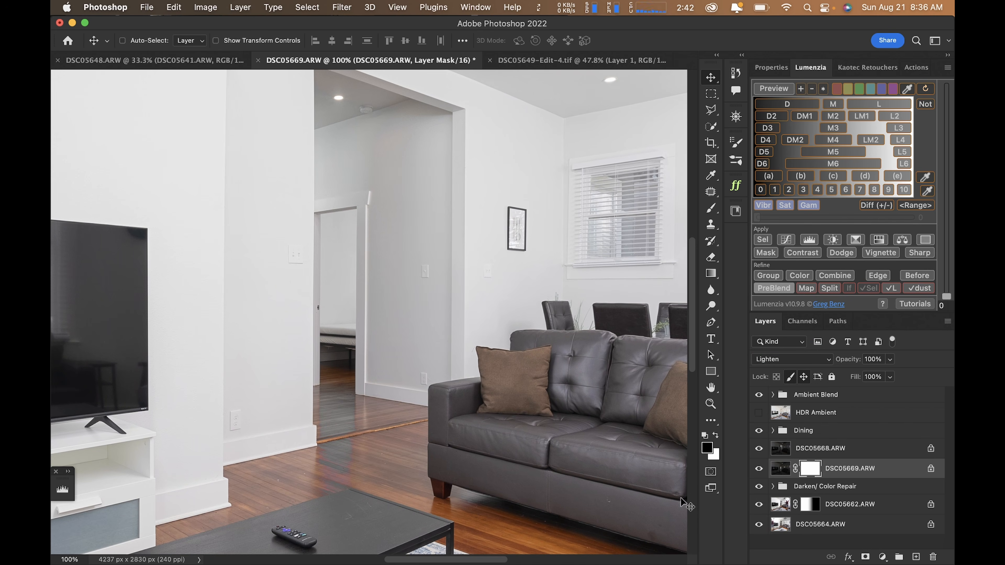
{"action": "key", "text": "b"}
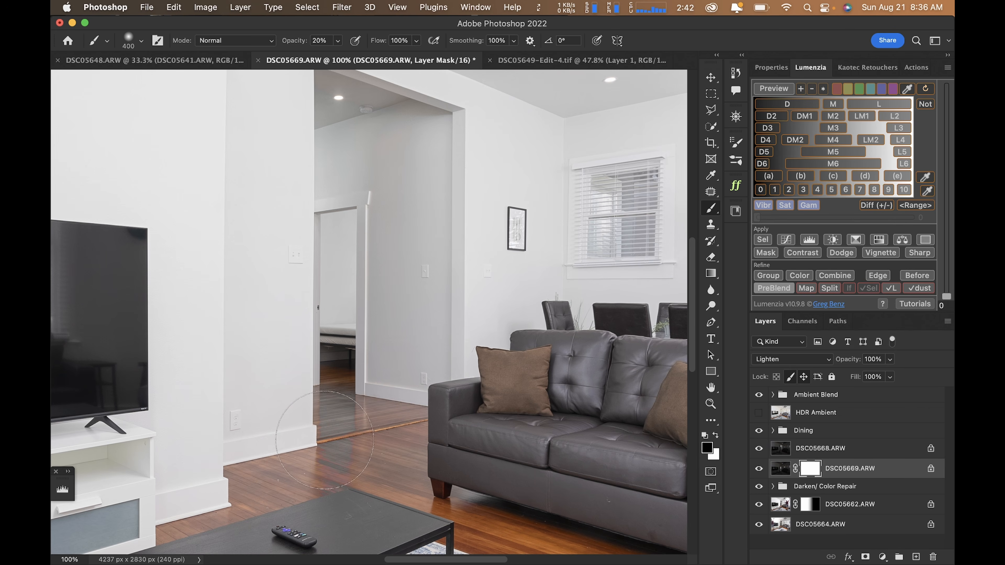
{"action": "left_click", "coordinate": [333, 449]}
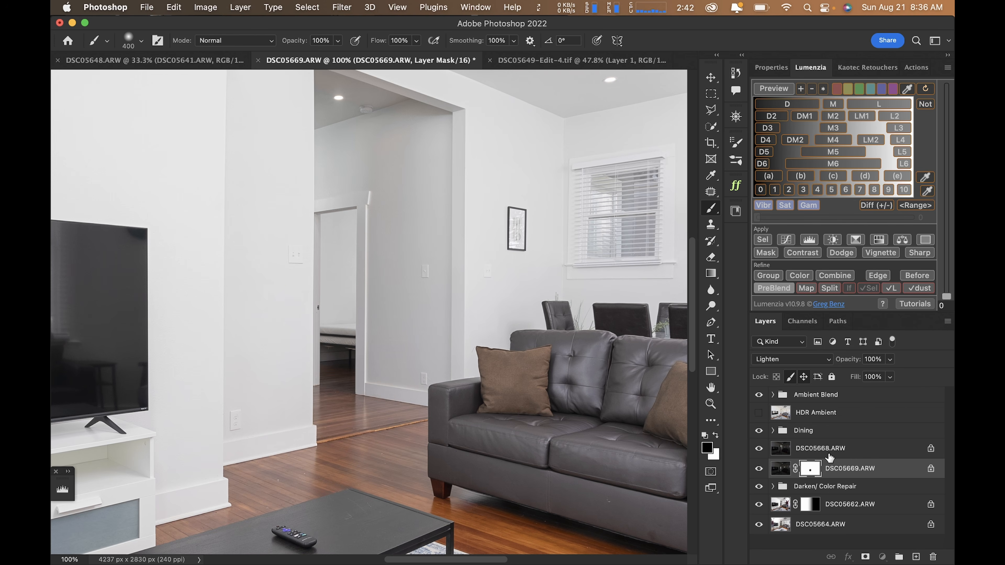
Add a white layer mask to DSC05668.ARW and set both DSC05668.ARW and DSC05669.ARW to the Screen blend mode
{"action": "left_click", "coordinate": [831, 451]}
{"action": "left_click", "coordinate": [865, 557]}
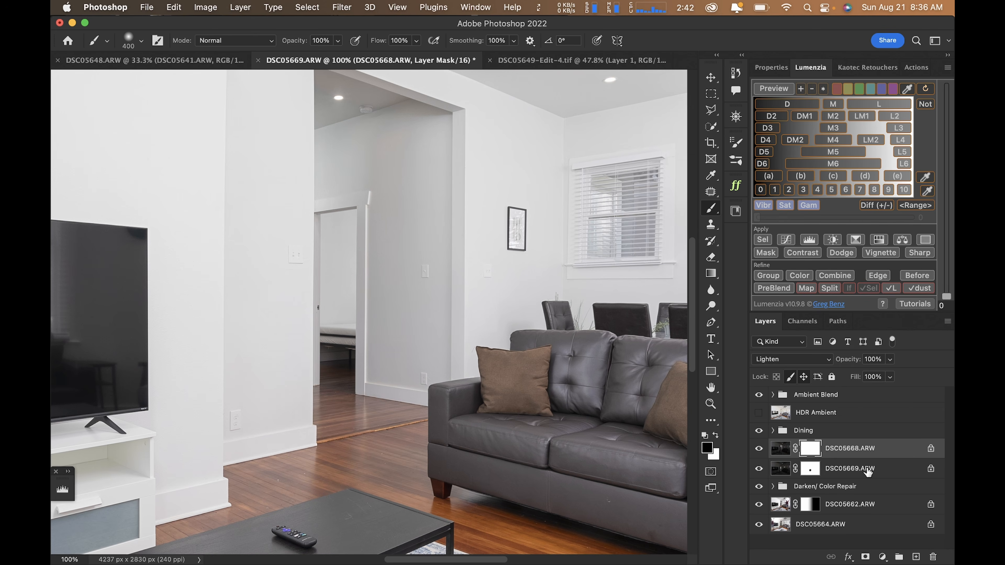
{"action": "left_click", "coordinate": [867, 470], "text": "shift"}
{"action": "left_click", "coordinate": [793, 360]}
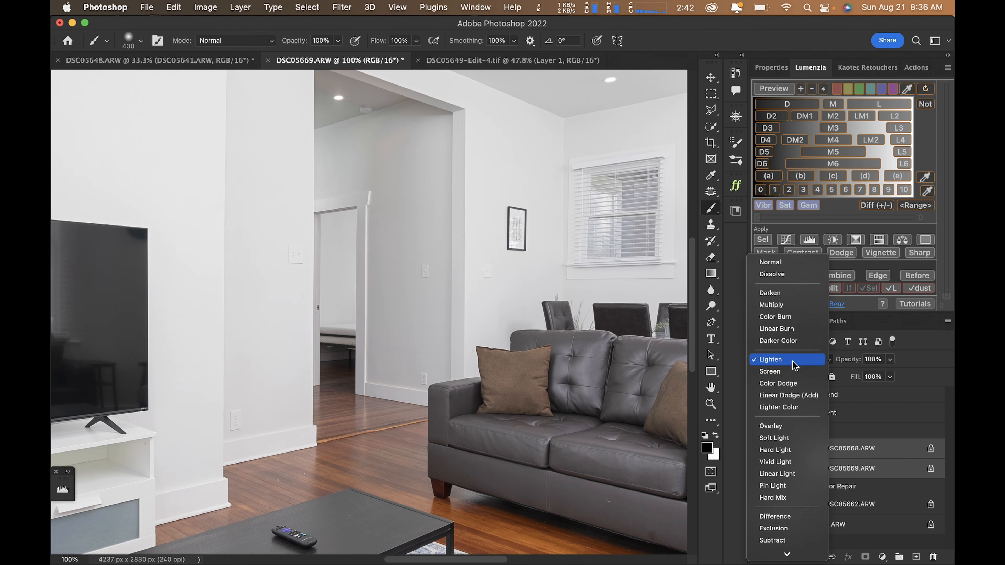
{"action": "left_click", "coordinate": [794, 372]}
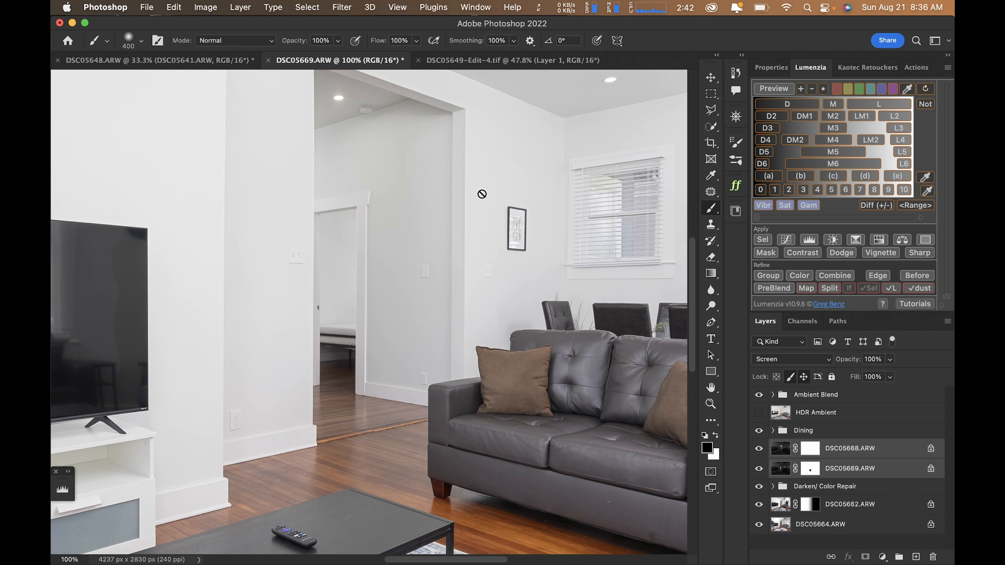
{"action": "key", "text": "super+0"}
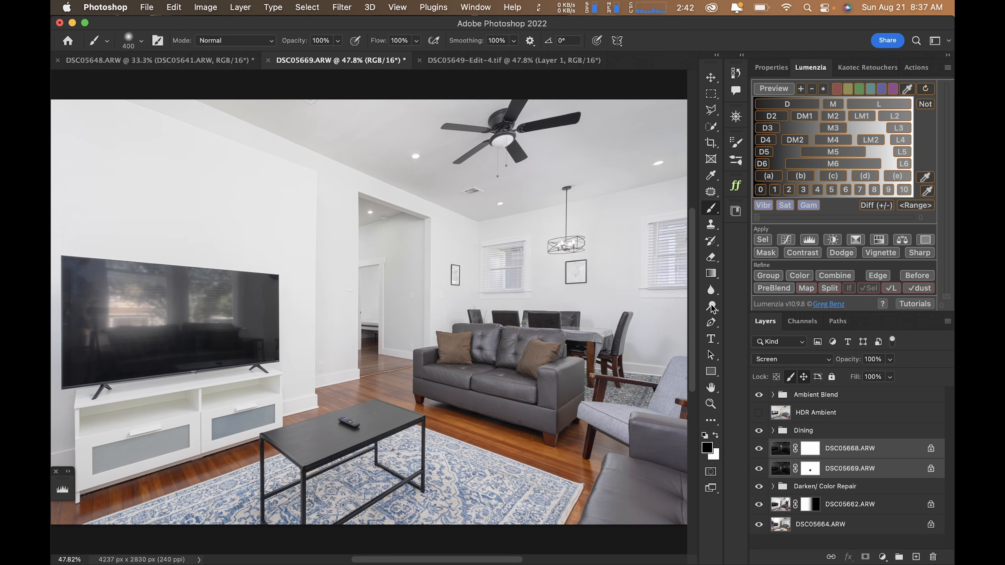
{"action": "left_click", "coordinate": [822, 451]}
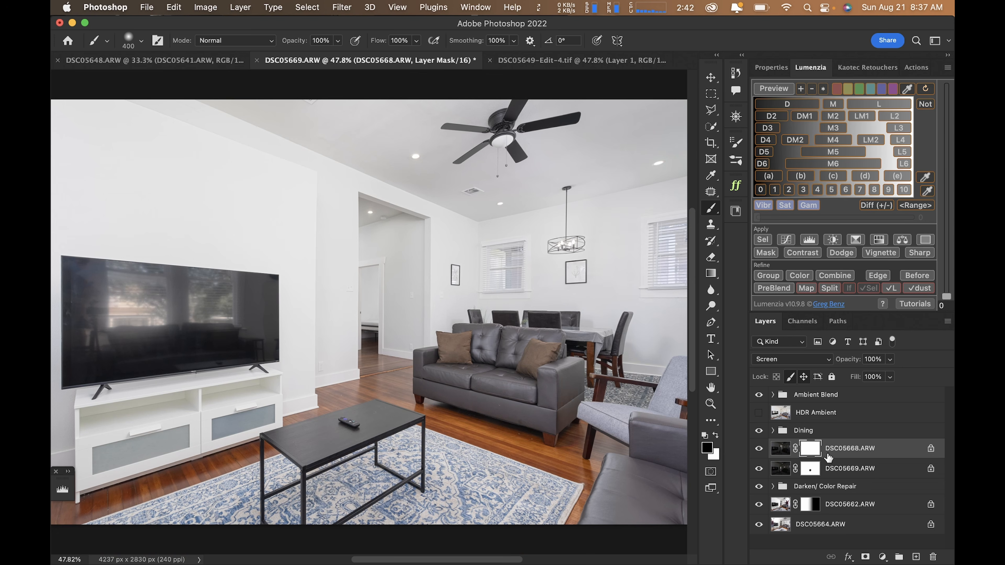
{"action": "left_click", "coordinate": [890, 359]}
{"action": "mouse_move", "coordinate": [890, 374]}
{"action": "left_mouse_down"}
{"action": "mouse_move", "coordinate": [858, 377]}
{"action": "mouse_move", "coordinate": [892, 375]}
{"action": "left_mouse_up"}
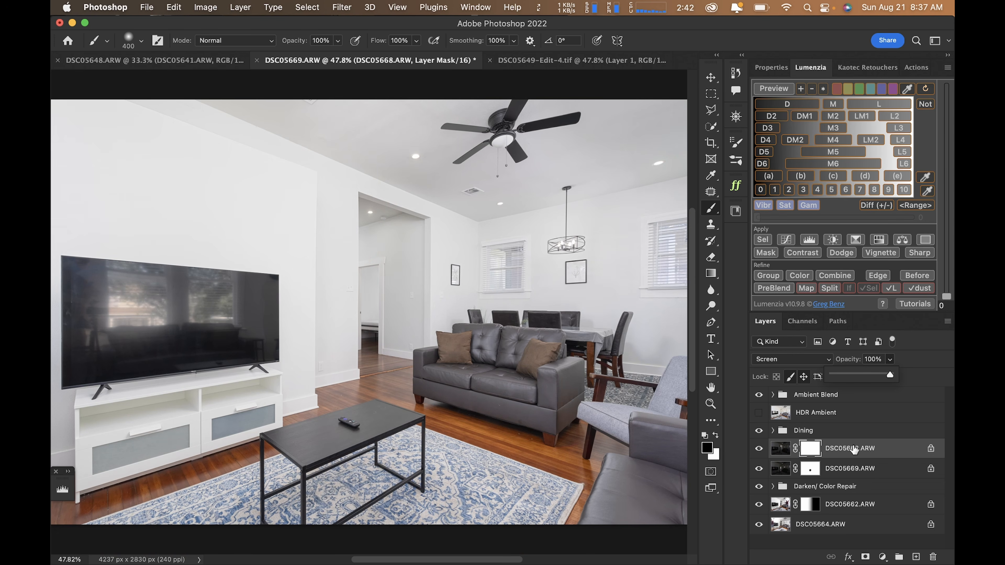
{"action": "left_click", "coordinate": [851, 447]}
{"action": "left_click", "coordinate": [846, 415]}
Set the Dining group's blend mode to Screen and its opacity to 53%
{"action": "left_click", "coordinate": [846, 430]}
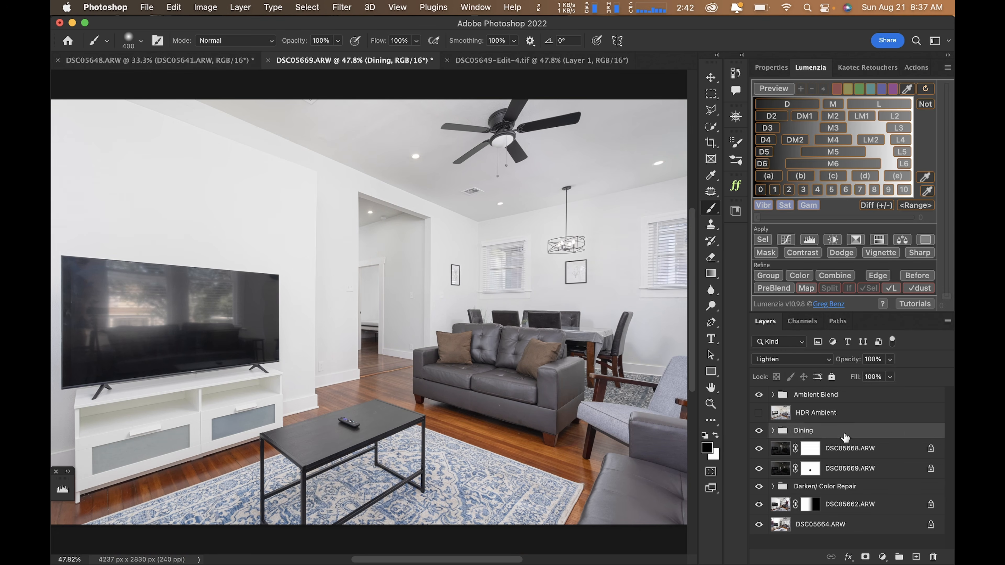
{"action": "left_click", "coordinate": [782, 360]}
{"action": "left_click", "coordinate": [783, 373]}
{"action": "left_click", "coordinate": [889, 360]}
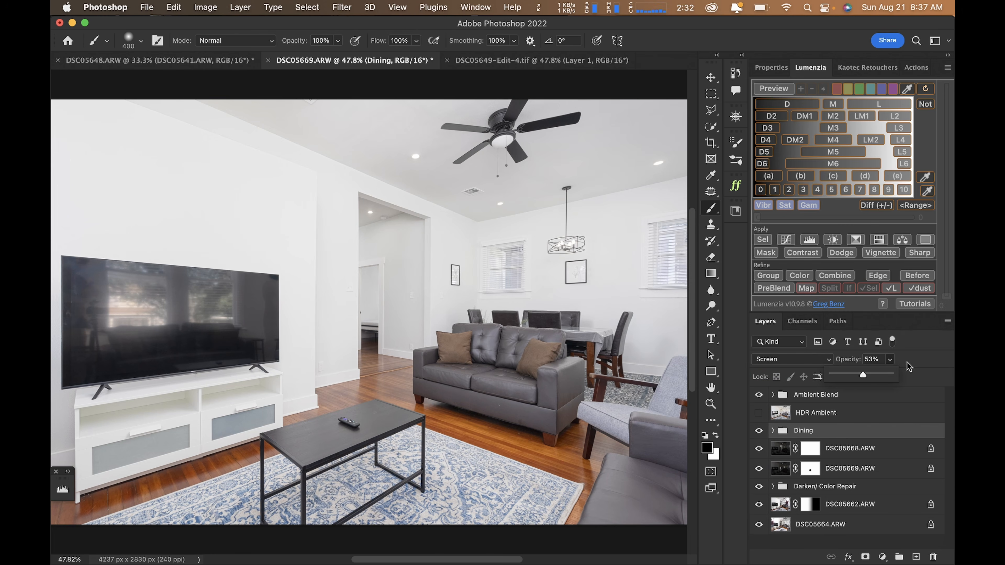
Compare the image with and without the Dining group at its reduced opacity, leaving it visible
{"action": "left_click", "coordinate": [759, 431]}
{"action": "left_click", "coordinate": [759, 431]}
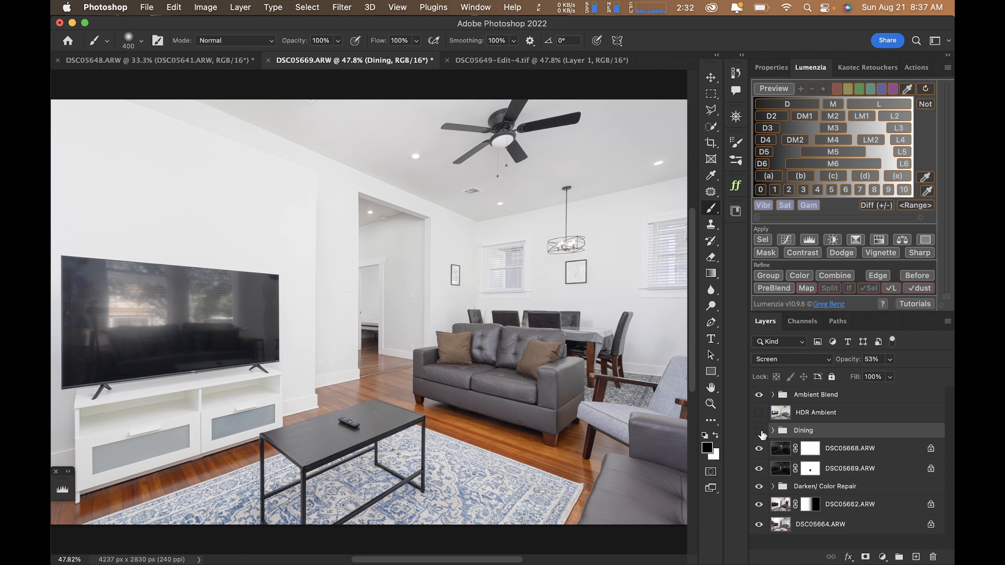
{"action": "left_click", "coordinate": [759, 431]}
{"action": "left_click", "coordinate": [759, 431]}
Examine the TV reflections with only the Darken/ Color Repair group visible, restore all layers, and isolate DSC05662.ARW
{"action": "left_click_drag", "start_coordinate": [85, 306], "coordinate": [203, 284]}
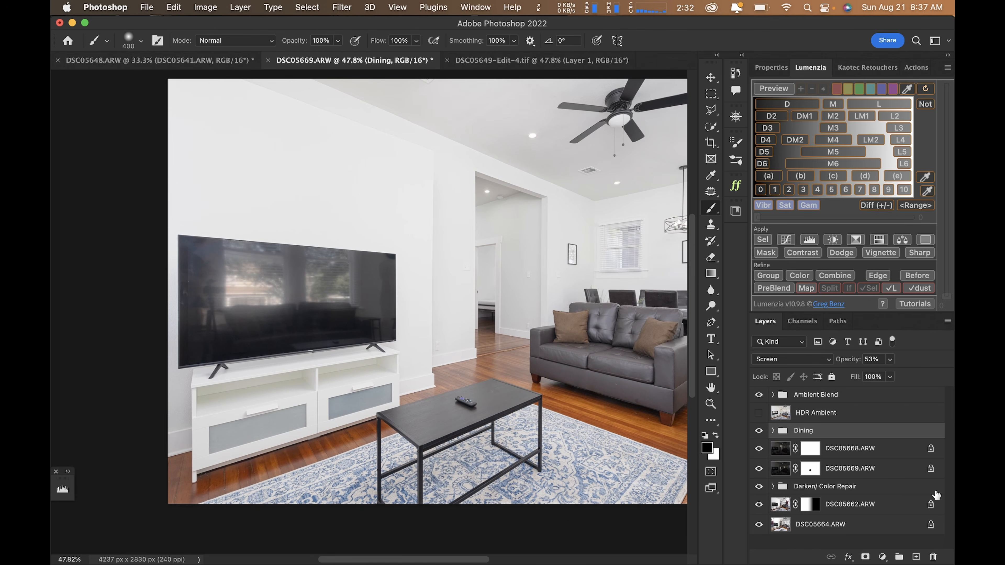
{"action": "left_click", "coordinate": [759, 486], "text": "alt"}
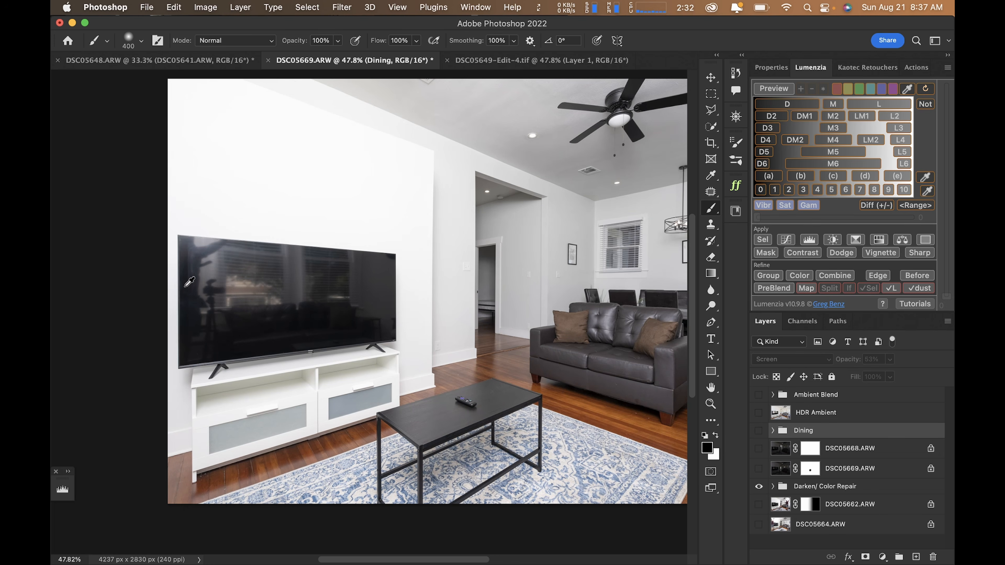
{"action": "left_click", "coordinate": [759, 488], "text": "alt"}
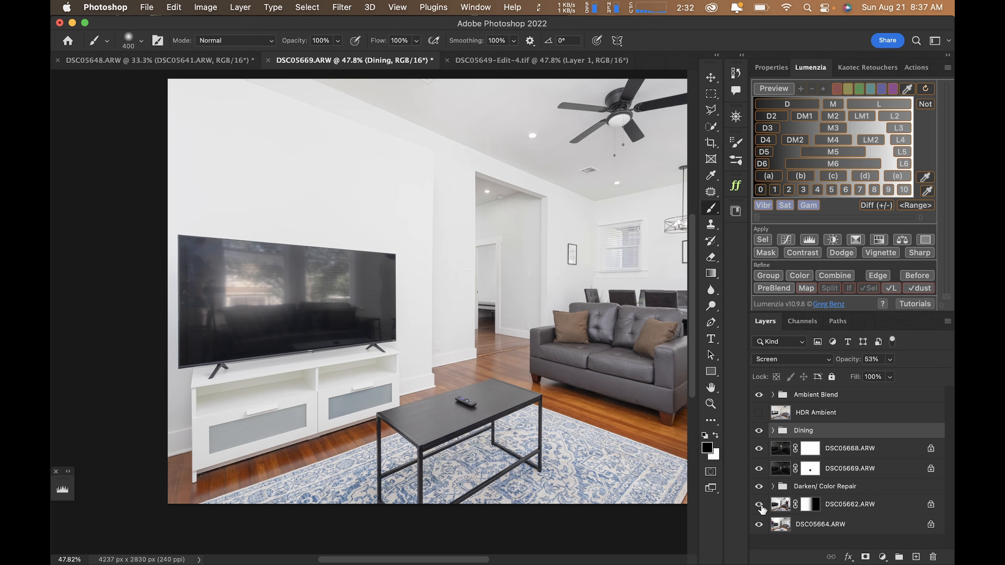
{"action": "left_click", "coordinate": [758, 505], "text": "alt"}
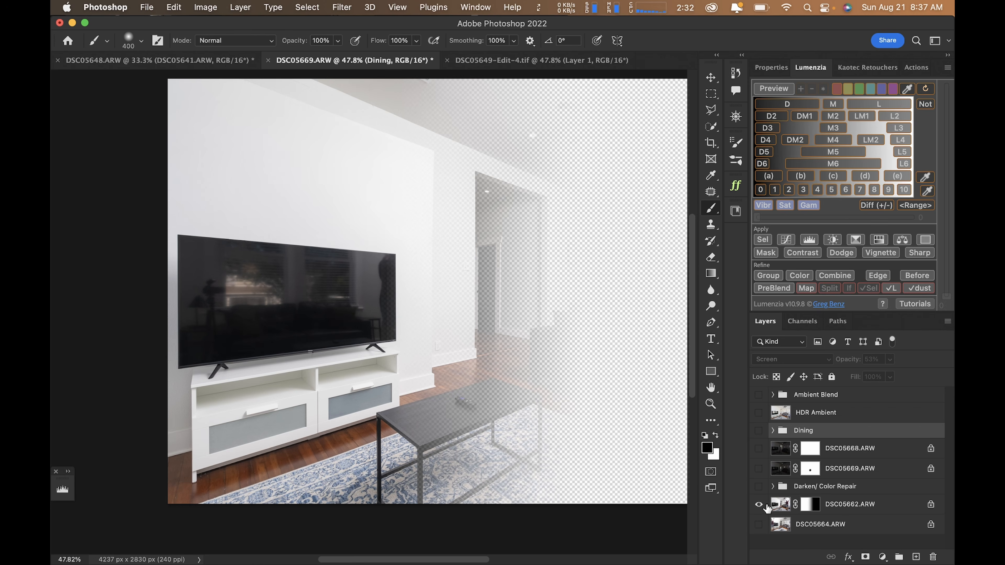
Show all layers again and stamp the visible image onto a new layer above the Ambient Blend group
{"action": "left_click", "coordinate": [759, 505], "text": "alt"}
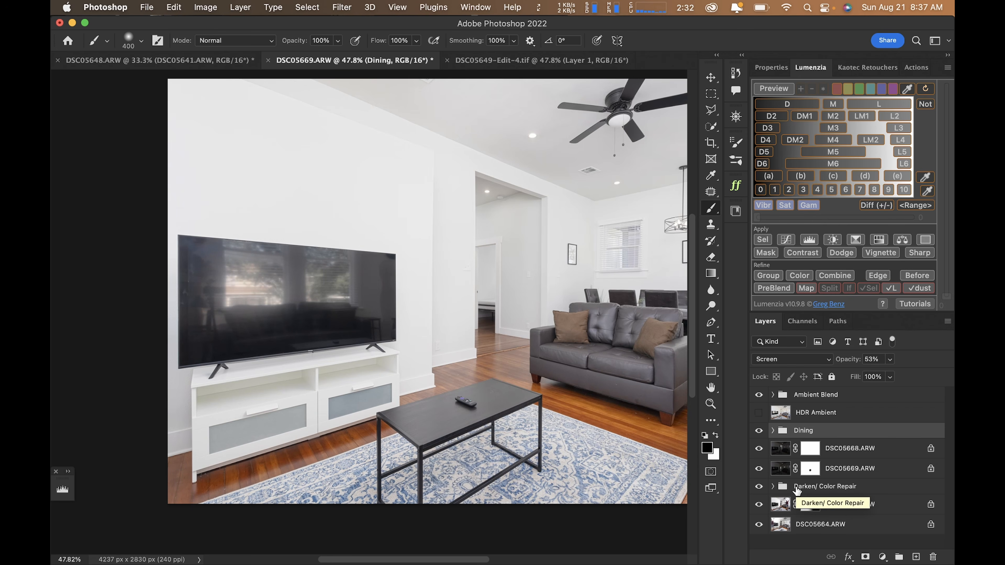
{"action": "key", "text": "super+0"}
{"action": "key", "text": "v"}
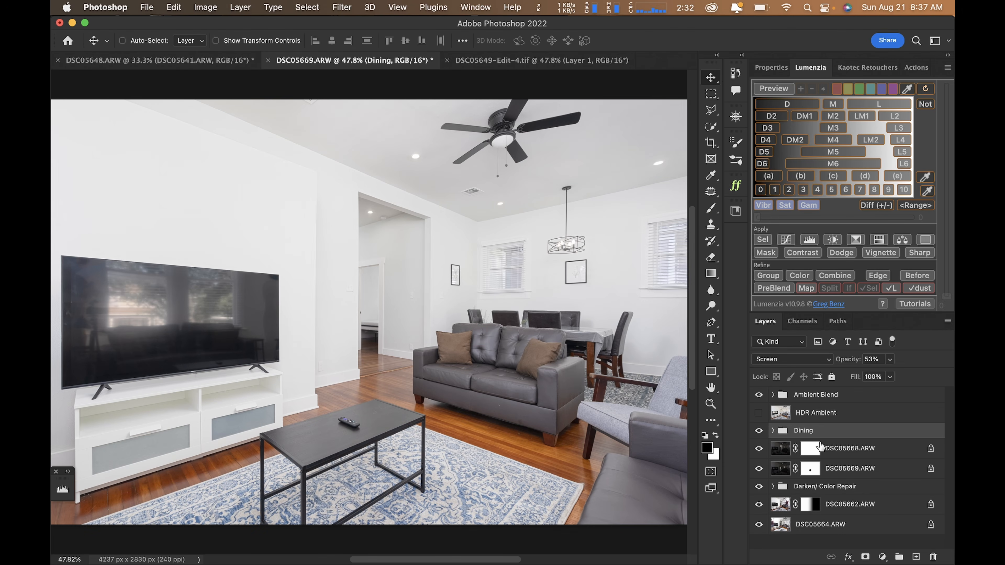
{"action": "left_click", "coordinate": [805, 395]}
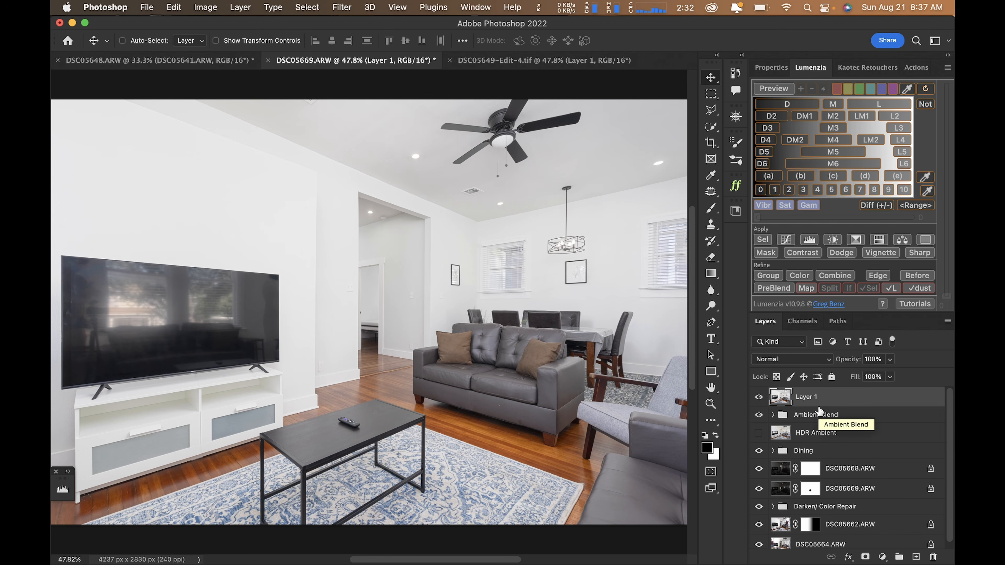
Apply Camera Raw to Layer 1 with Auto settings, Contrast +42, Highlights -50, Shadows -7, Exposure -0.20 and lowered Blacks
{"action": "key", "text": "super+shift+a"}
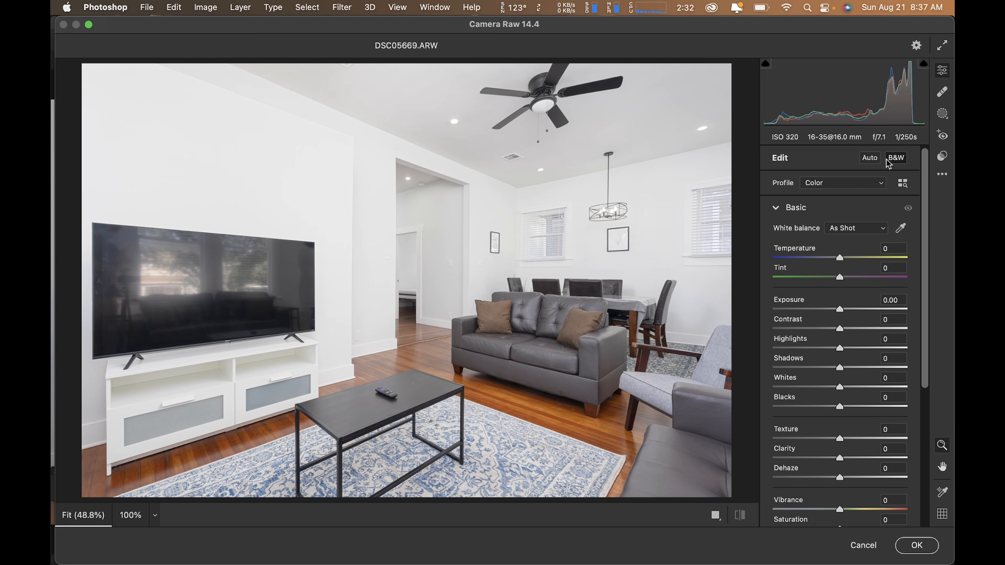
{"action": "left_click", "coordinate": [869, 157]}
{"action": "left_click_drag", "start_coordinate": [819, 349], "coordinate": [868, 328]}
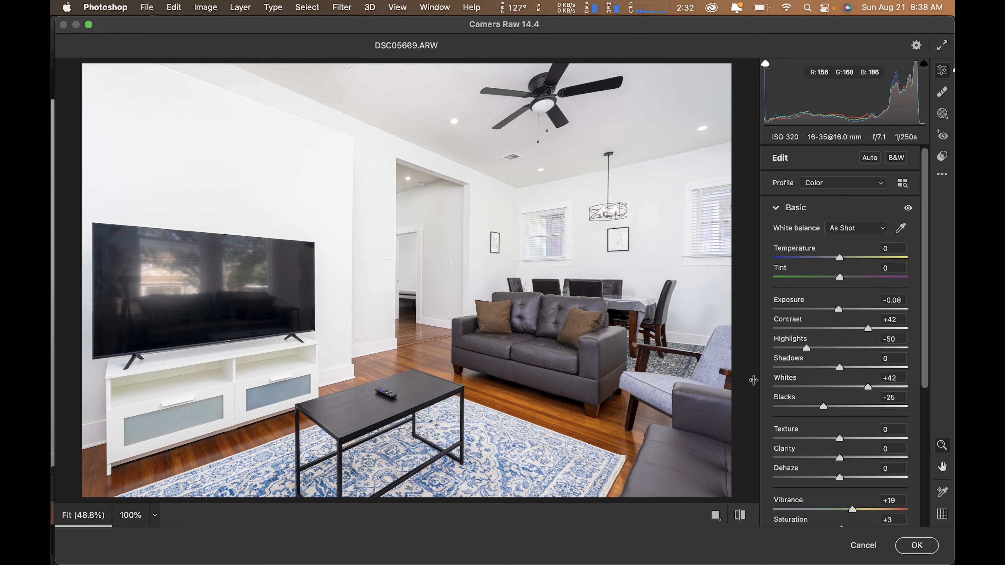
{"action": "mouse_move", "coordinate": [841, 370]}
{"action": "left_mouse_down"}
{"action": "mouse_move", "coordinate": [823, 372]}
{"action": "mouse_move", "coordinate": [838, 376]}
{"action": "left_mouse_up"}
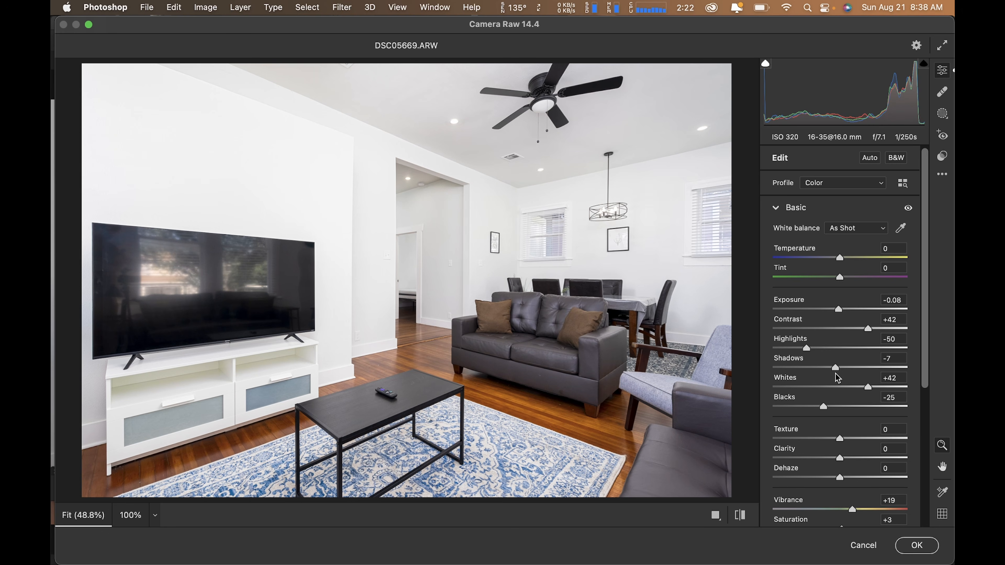
{"action": "left_click_drag", "start_coordinate": [839, 309], "coordinate": [837, 312]}
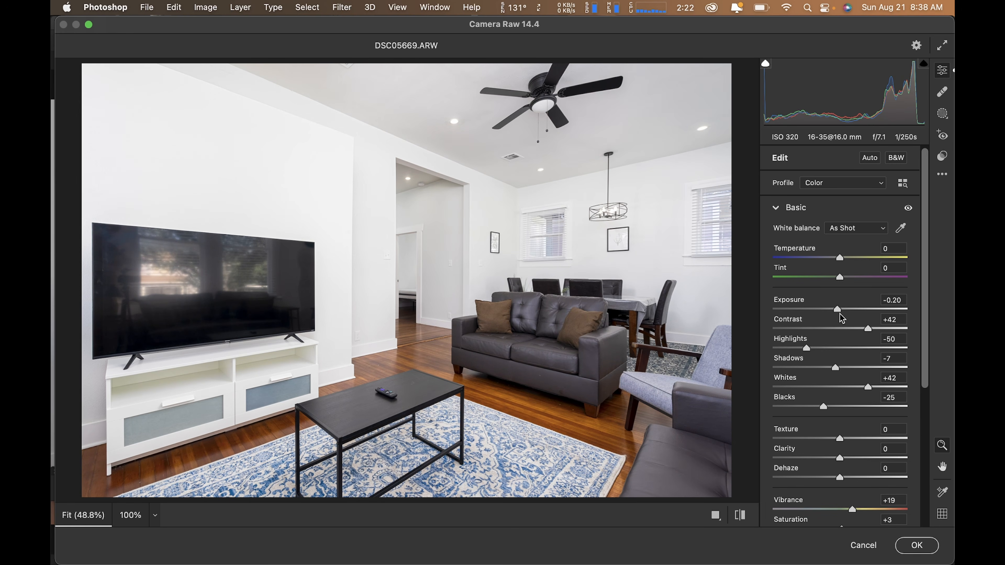
{"action": "left_click_drag", "start_coordinate": [823, 407], "coordinate": [813, 408]}
{"action": "left_click", "coordinate": [917, 545]}
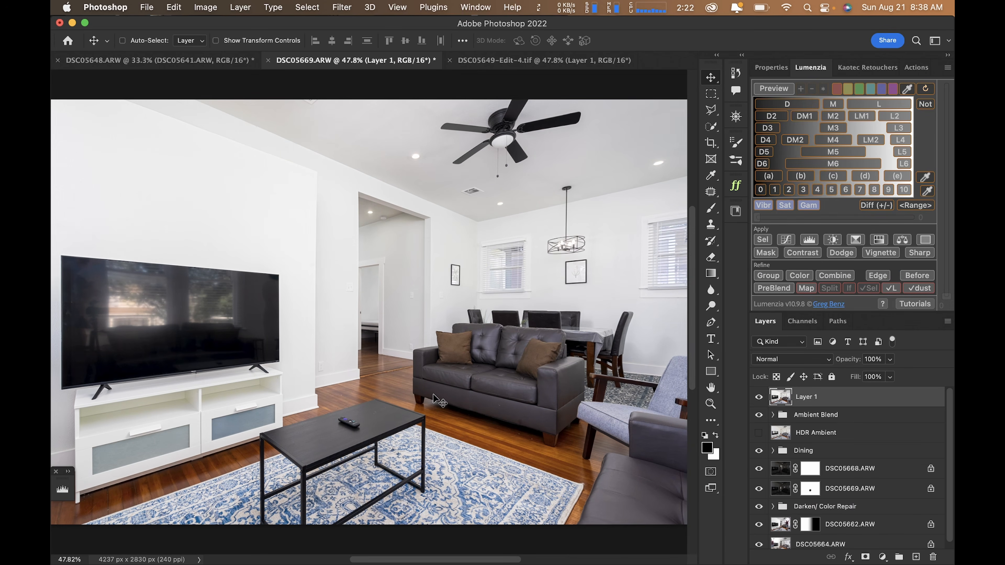
Start a Pen path at the inner upper-left corner of the TV screen
{"action": "left_click", "coordinate": [92, 299]}
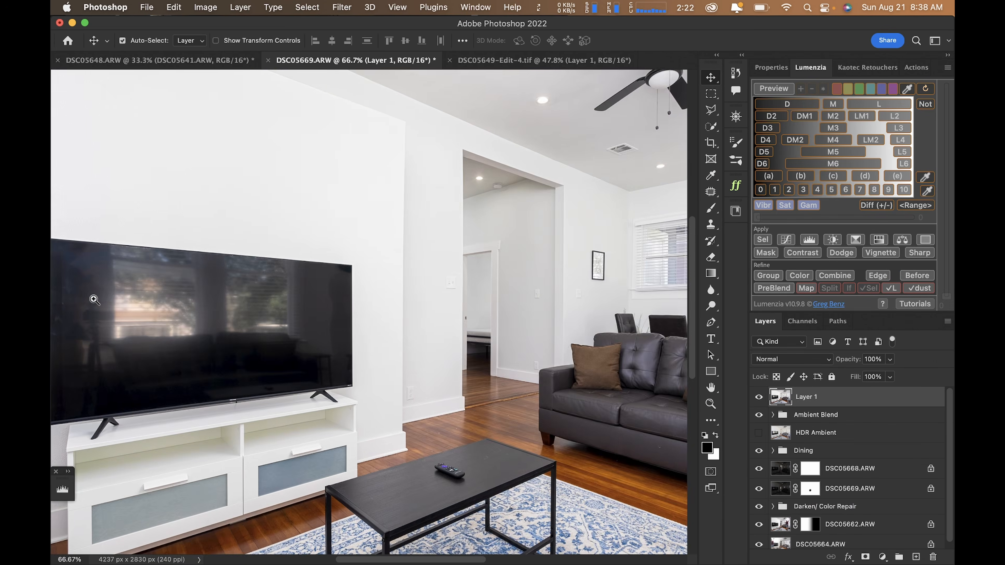
{"action": "left_click_drag", "start_coordinate": [92, 300], "coordinate": [254, 269]}
{"action": "left_click", "coordinate": [329, 290]}
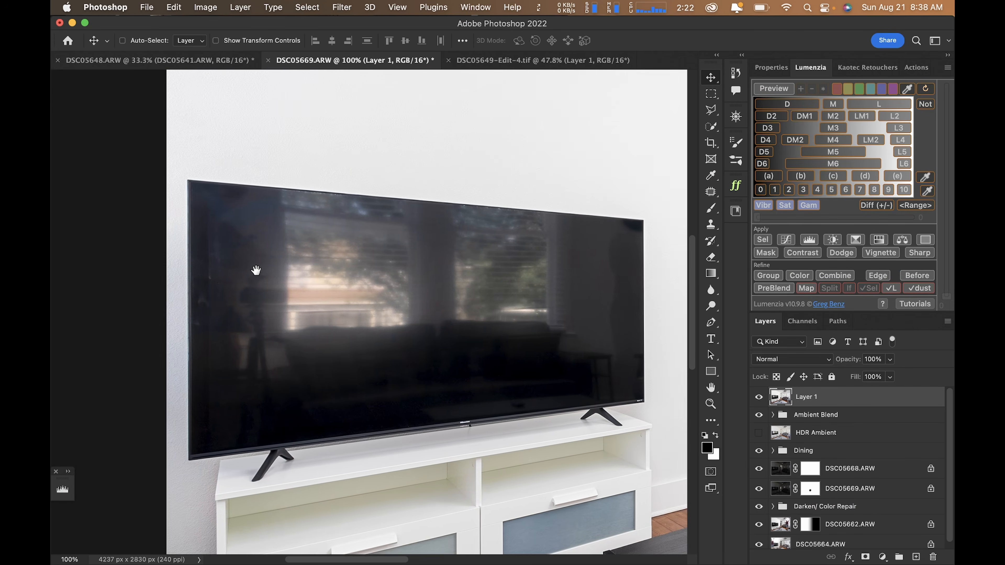
{"action": "key", "text": "p"}
{"action": "left_click", "coordinate": [190, 191]}
{"action": "left_click", "coordinate": [187, 182]}
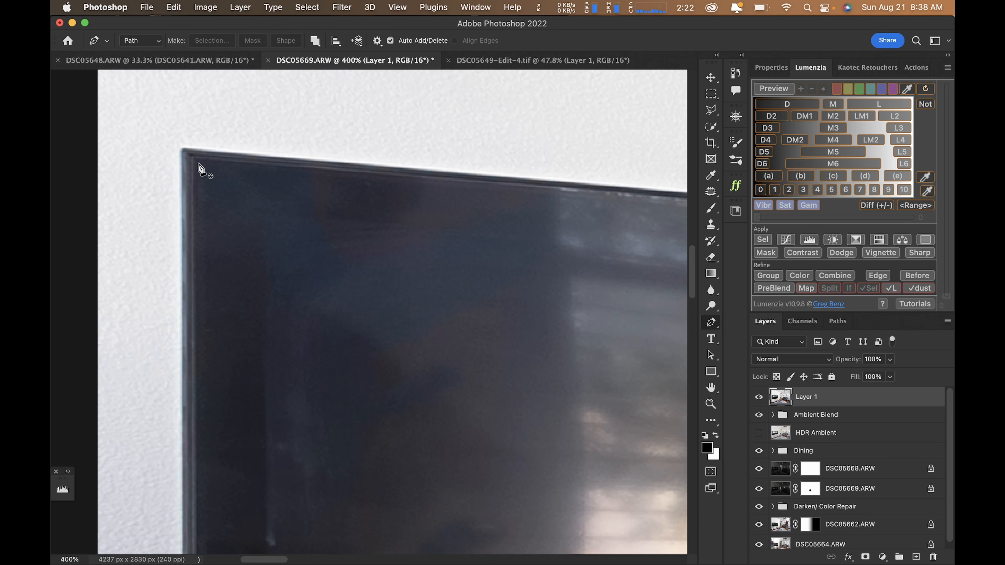
{"action": "left_click", "coordinate": [195, 158]}
Extend the path along the TV screen's edges with anchors at its lower-left and lower-right corners
{"action": "key", "text": "super+0"}
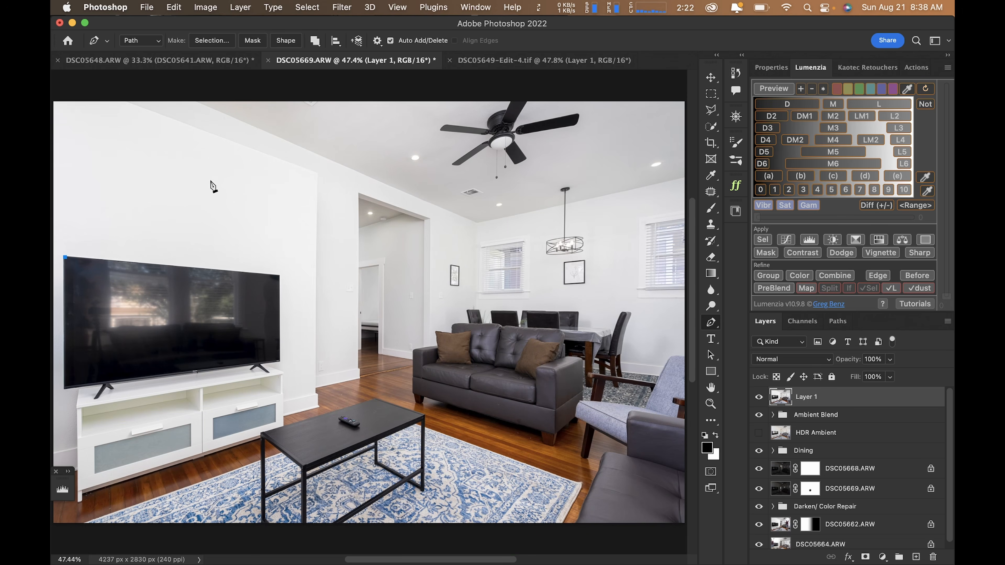
{"action": "left_click", "coordinate": [70, 376], "text": "super"}
{"action": "left_click", "coordinate": [60, 384], "text": "super"}
{"action": "left_click", "coordinate": [59, 385], "text": "super"}
{"action": "left_click", "coordinate": [60, 386], "text": "super"}
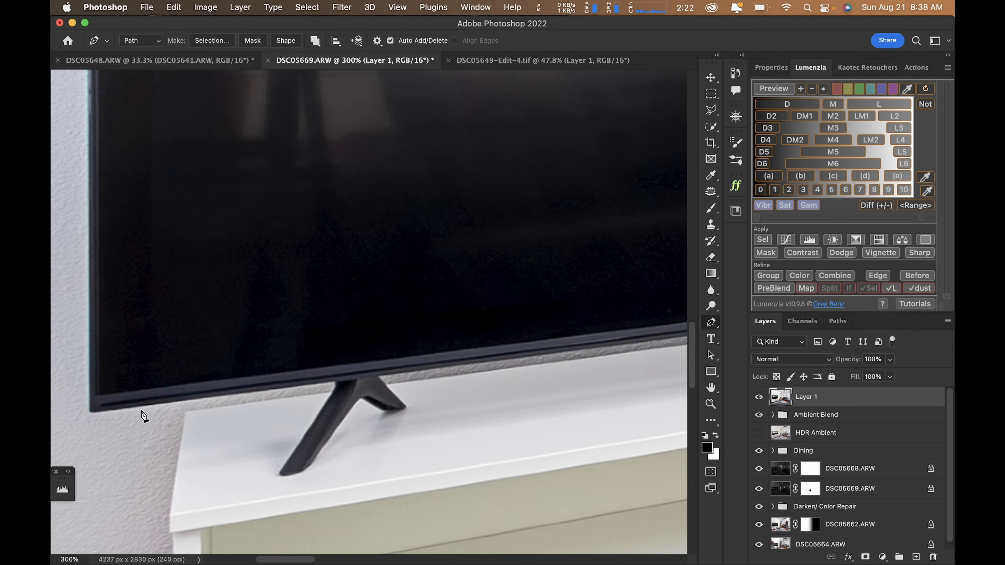
{"action": "left_click", "coordinate": [100, 394]}
{"action": "scroll", "coordinate": [503, 360], "scroll_direction": "right", "scroll_amount": 10}
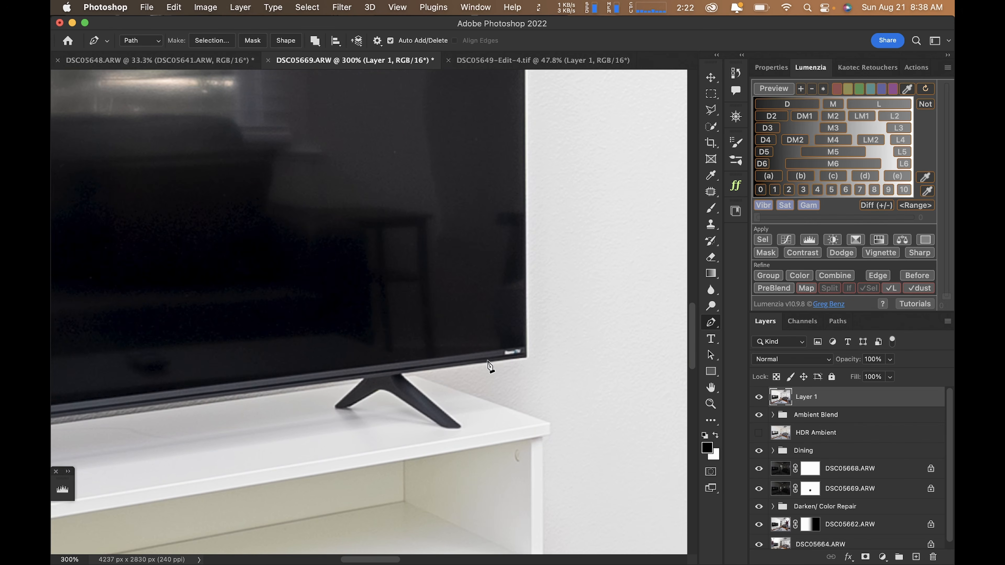
{"action": "left_click", "coordinate": [526, 352]}
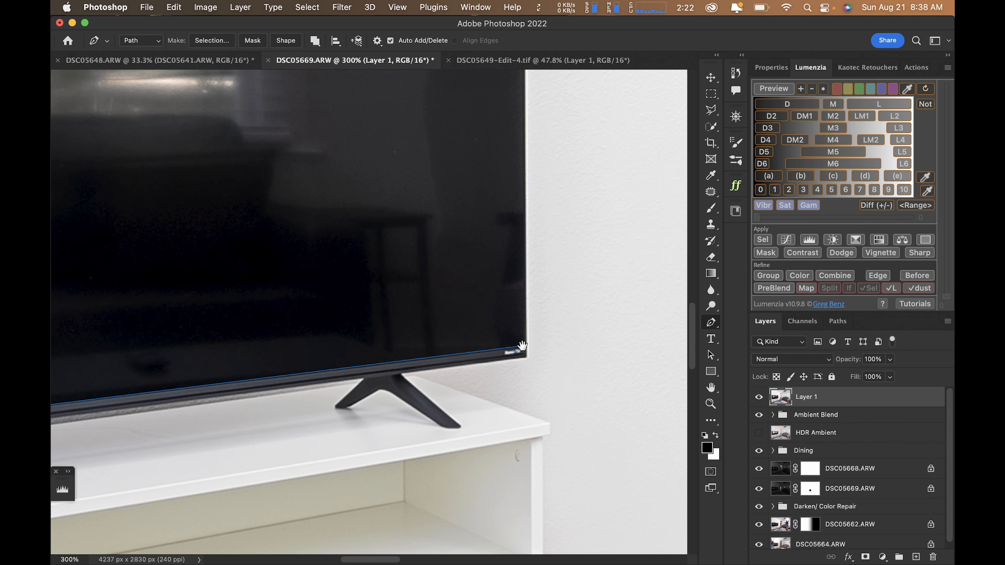
Close the path along the TV screen's remaining edges and convert it to a selection
{"action": "scroll", "coordinate": [547, 364], "scroll_direction": "up", "scroll_amount": 15}
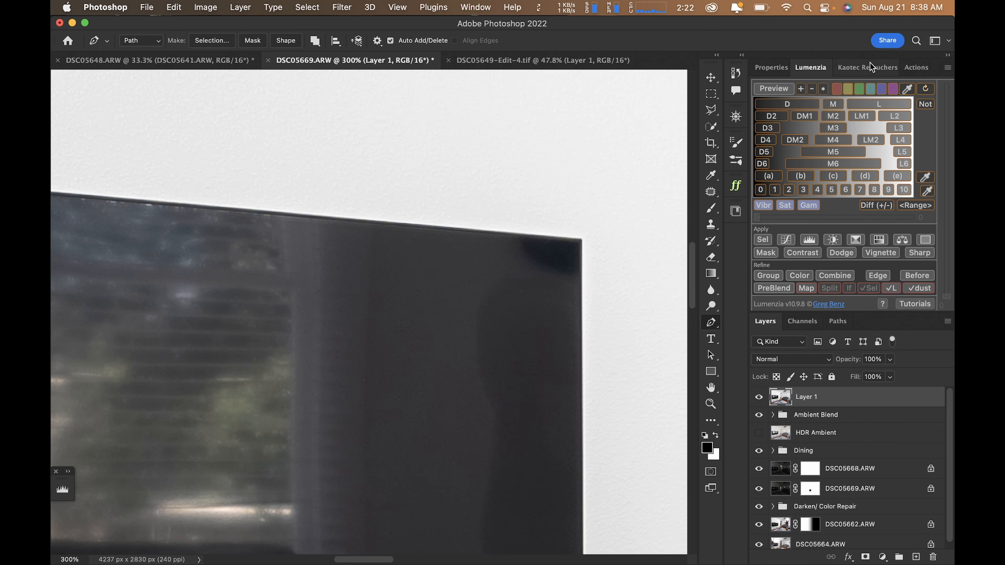
{"action": "left_click", "coordinate": [870, 68]}
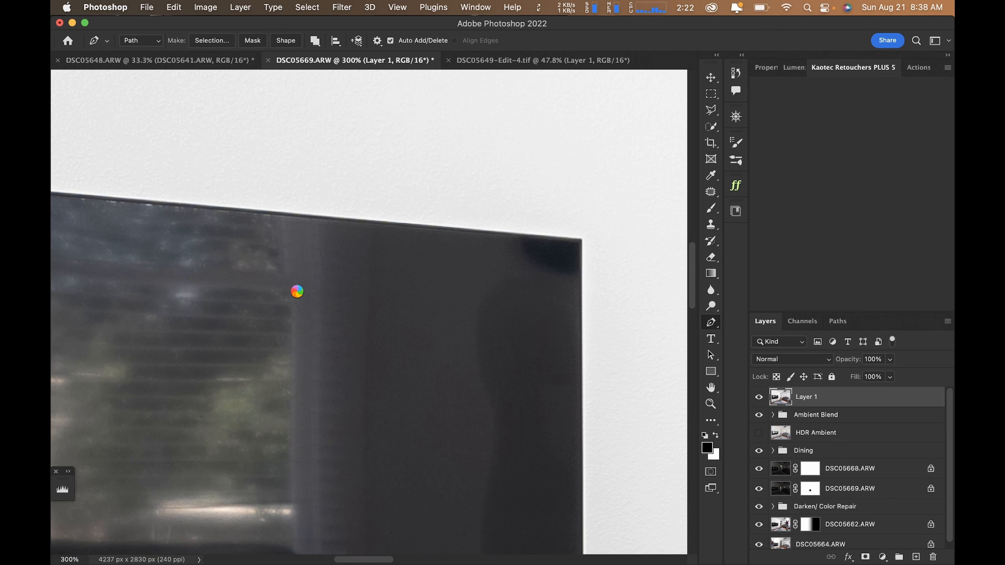
{"action": "left_click_drag", "start_coordinate": [241, 292], "coordinate": [529, 303]}
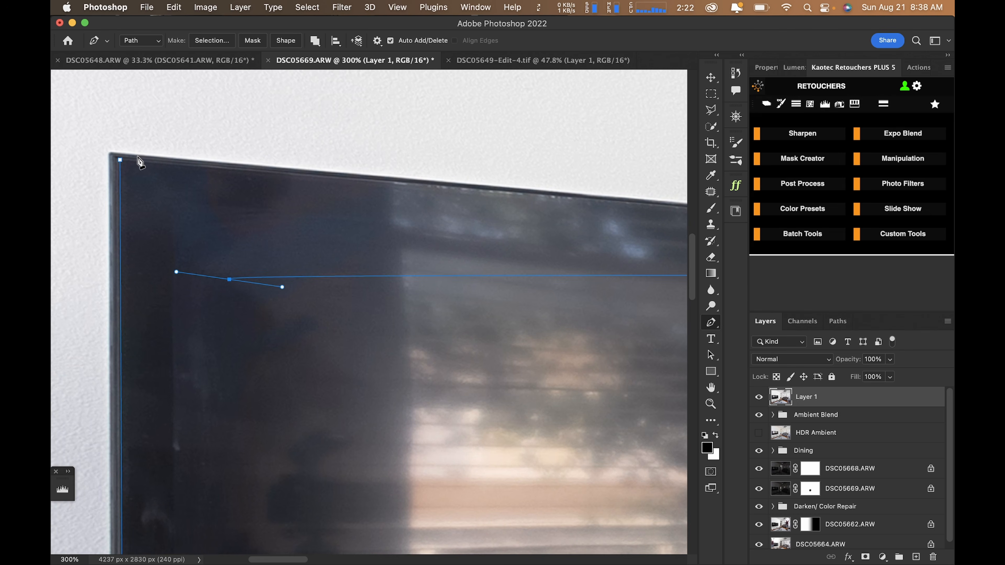
{"action": "left_click", "coordinate": [120, 160]}
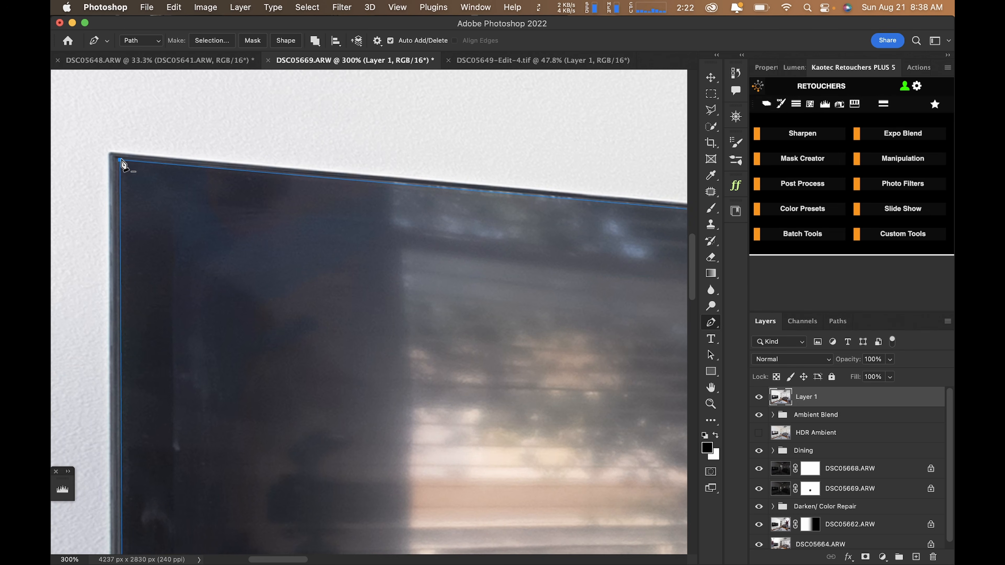
{"action": "key", "text": "super+Return"}
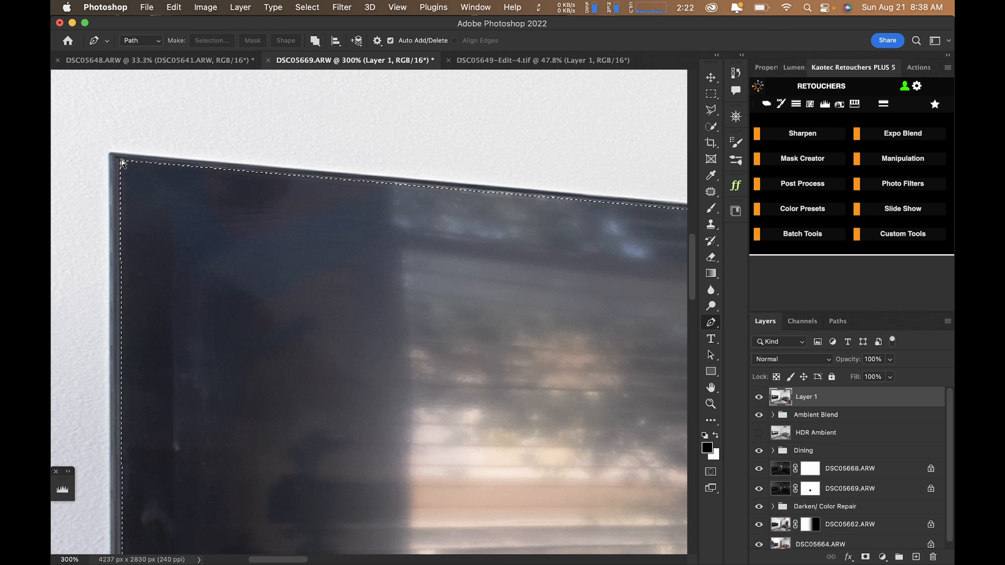
Try the Kaotec Retouchers TV Screen effect on the selected TV area and revert it
{"action": "key", "text": "super+0"}
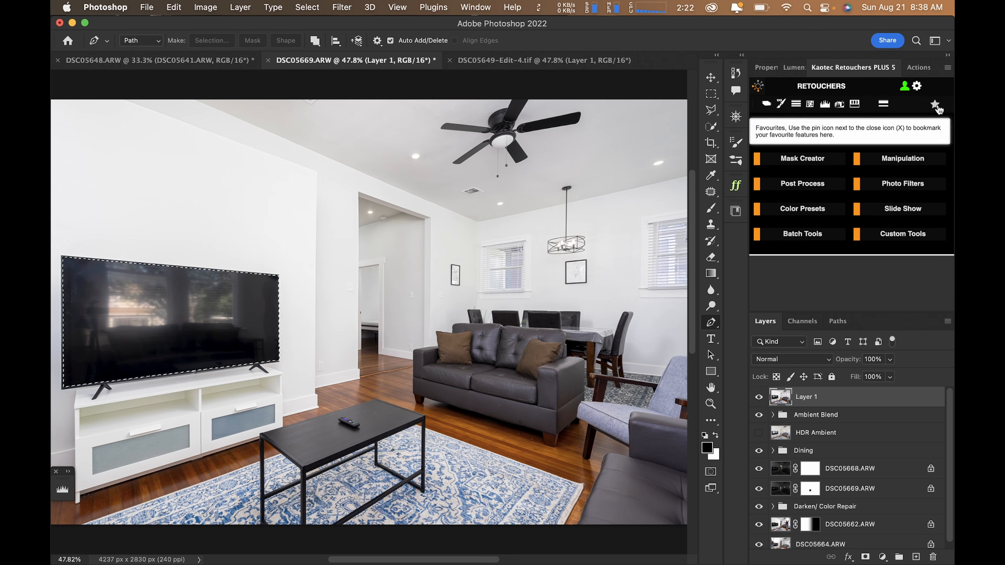
{"action": "left_click", "coordinate": [935, 104]}
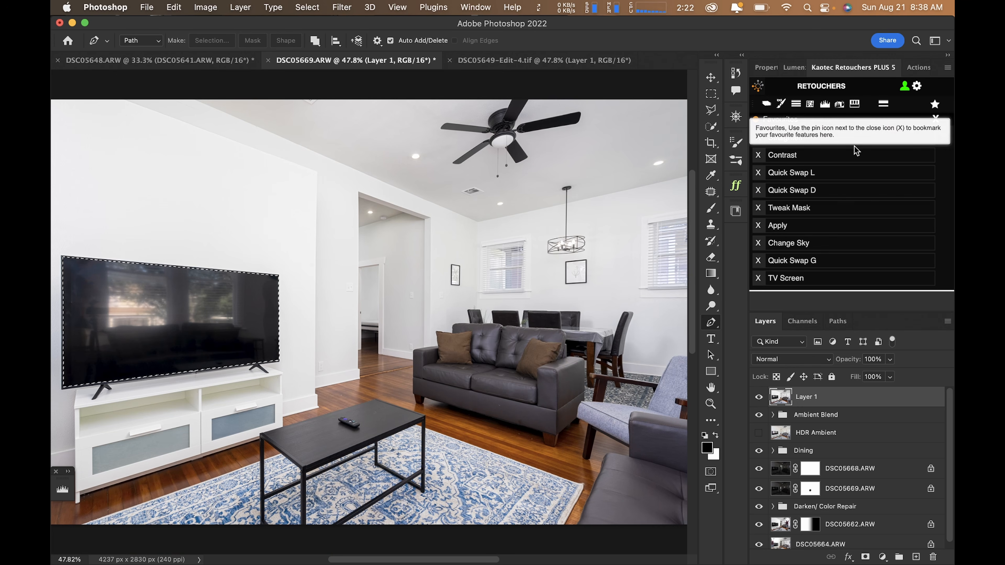
{"action": "left_click", "coordinate": [786, 278]}
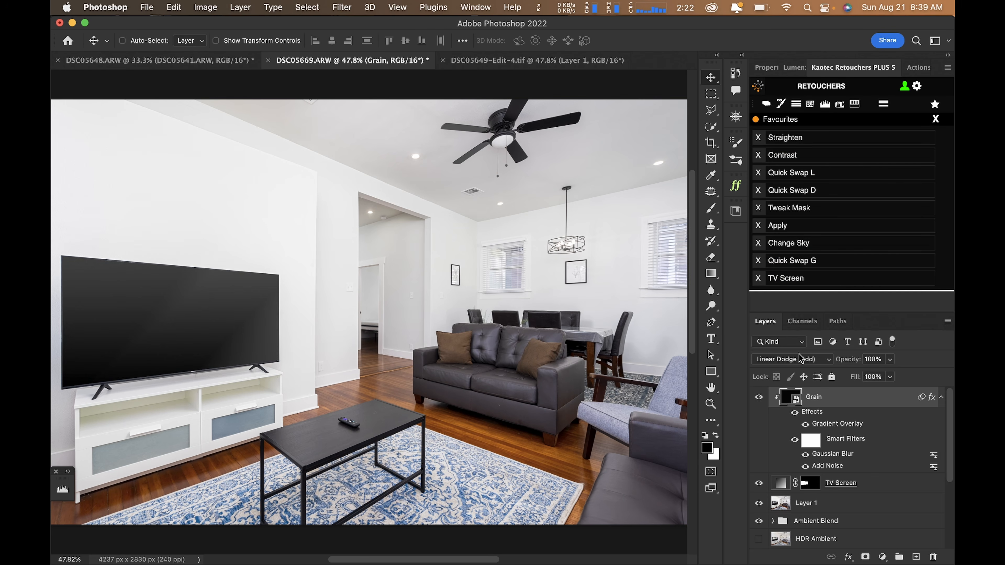
{"action": "left_click", "coordinate": [941, 399]}
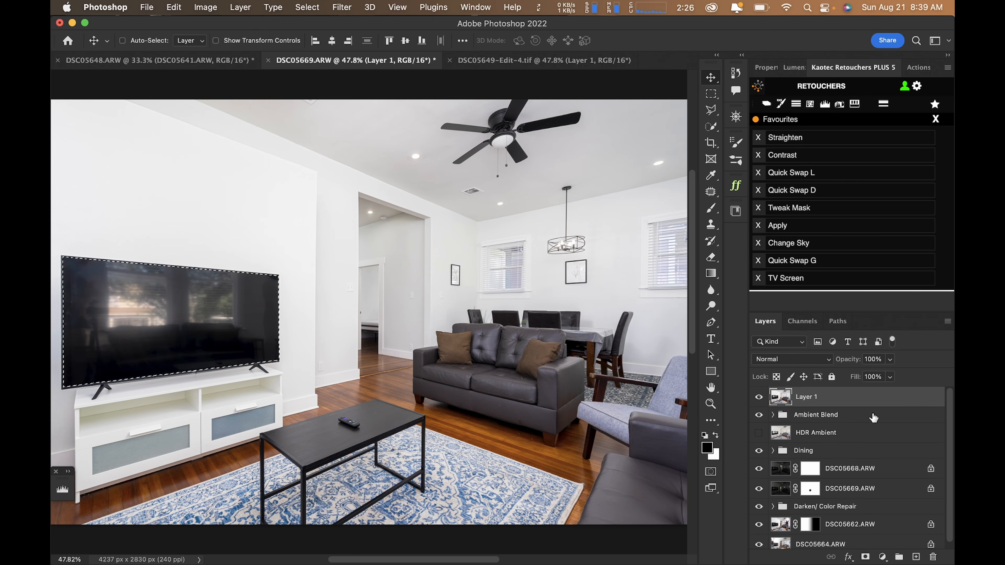
Choose the Foreground to Background preset from the Basics set for the Gradient tool
{"action": "key", "text": "g"}
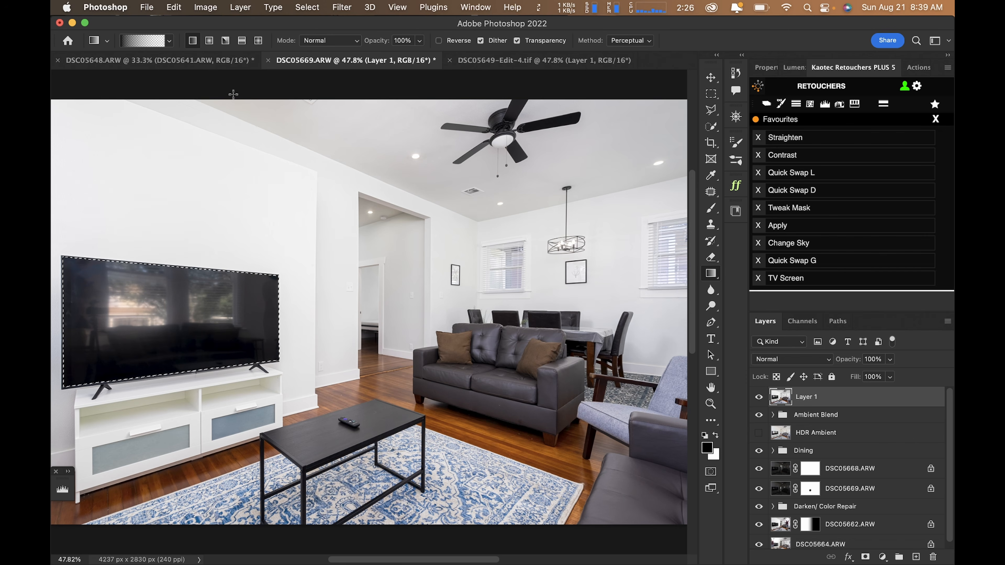
{"action": "left_click", "coordinate": [169, 41]}
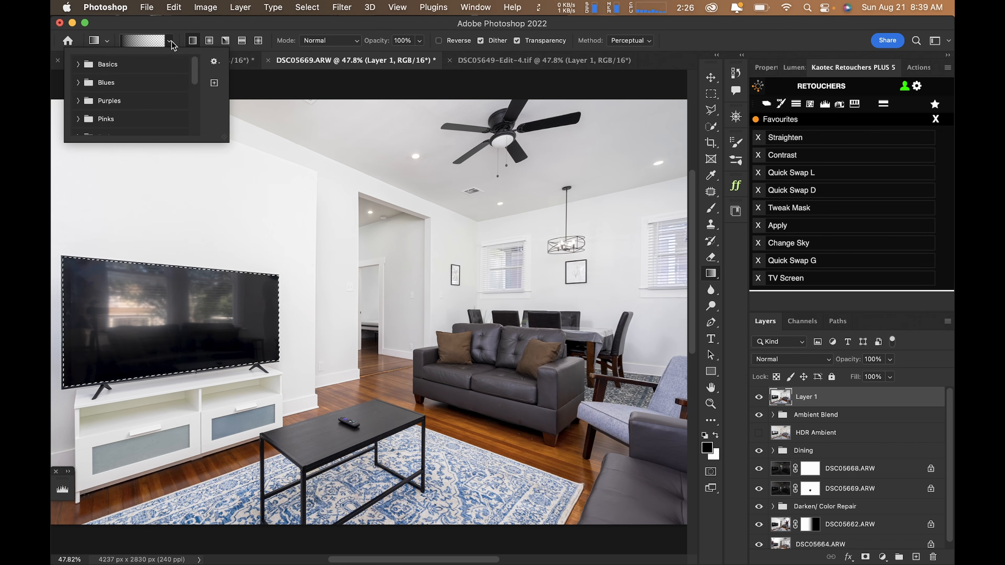
{"action": "left_click", "coordinate": [79, 65]}
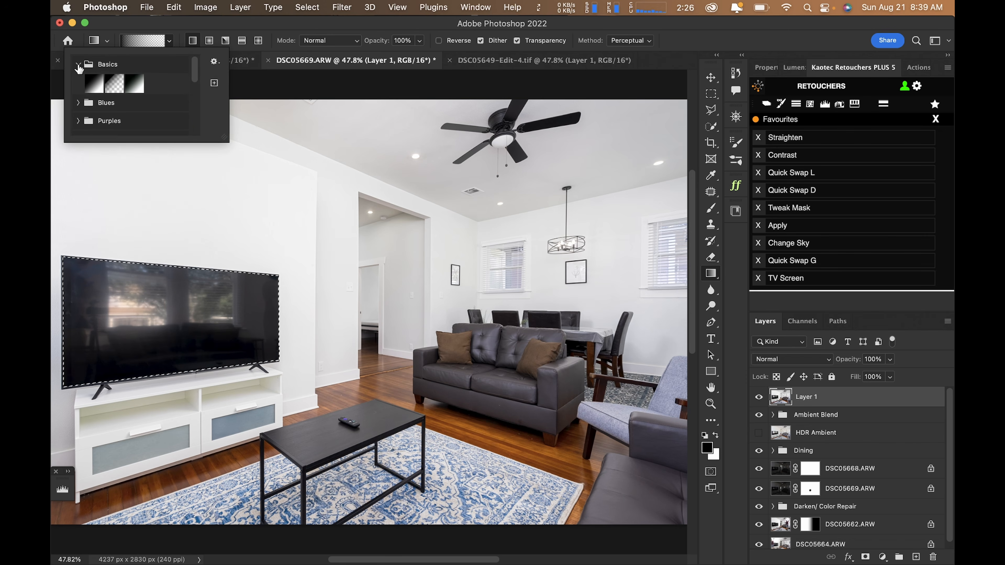
{"action": "left_click", "coordinate": [93, 86]}
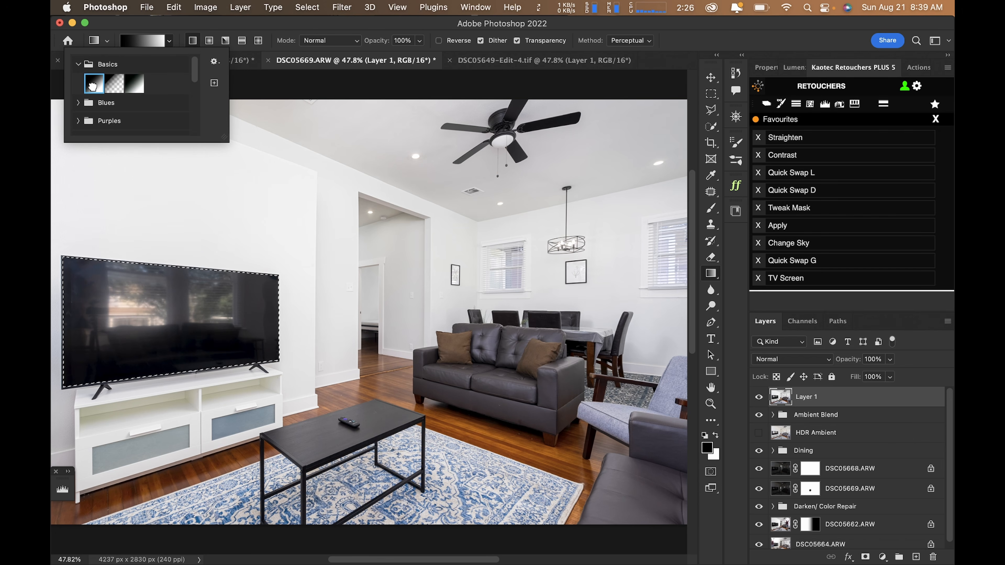
{"action": "left_click", "coordinate": [155, 26]}
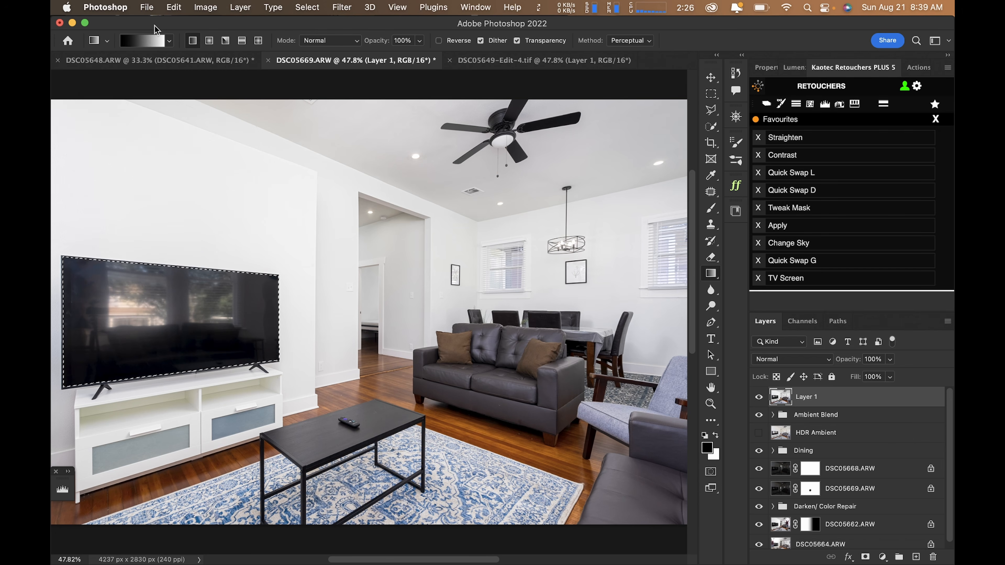
Change the gradient's end color stop to gray and draw the gradient diagonally across the selected TV screen on Layer 1
{"action": "left_click", "coordinate": [148, 42]}
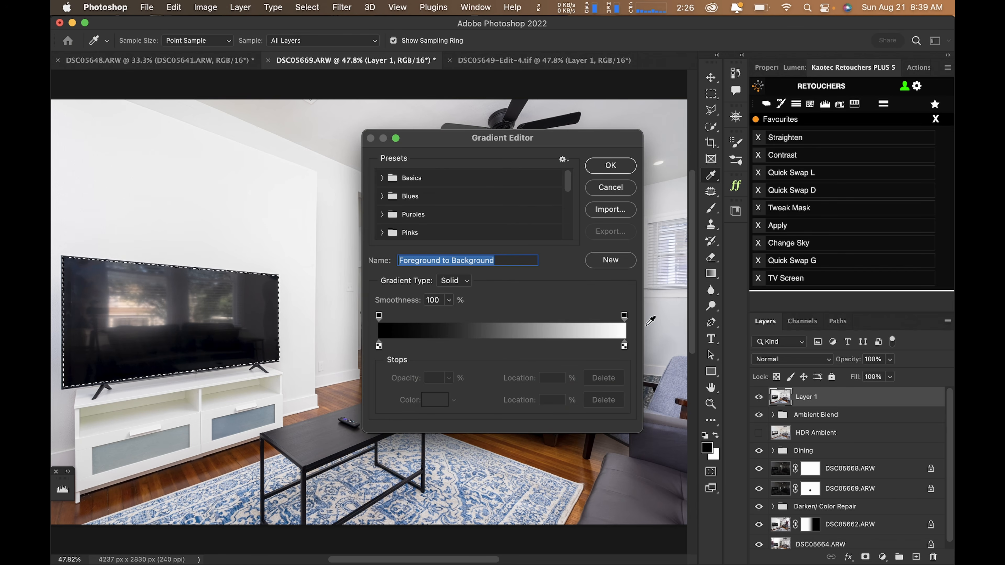
{"action": "left_click", "coordinate": [624, 346]}
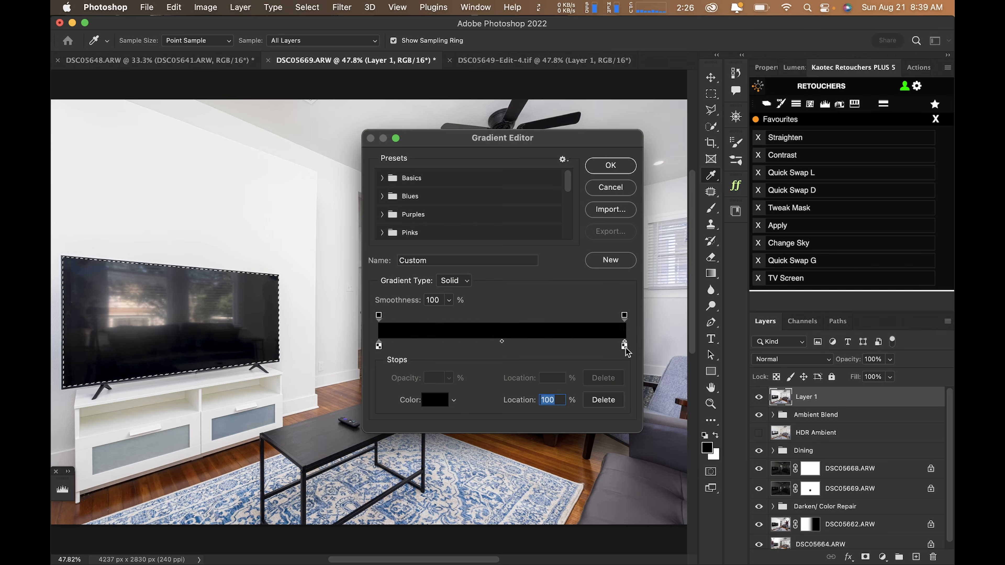
{"action": "double_click", "coordinate": [625, 346]}
{"action": "left_click_drag", "start_coordinate": [633, 304], "coordinate": [621, 298]}
{"action": "left_click", "coordinate": [911, 176]}
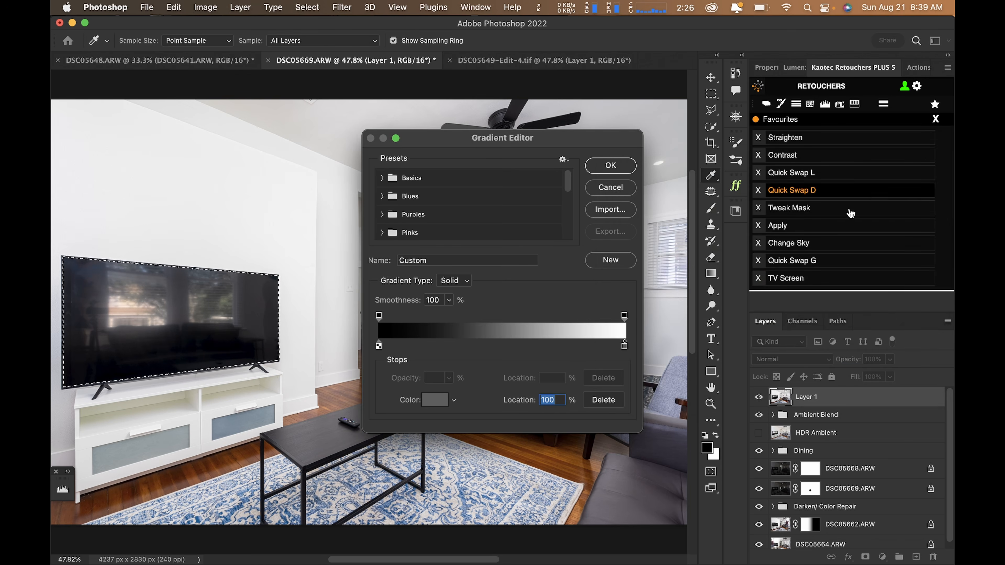
{"action": "left_click", "coordinate": [611, 165]}
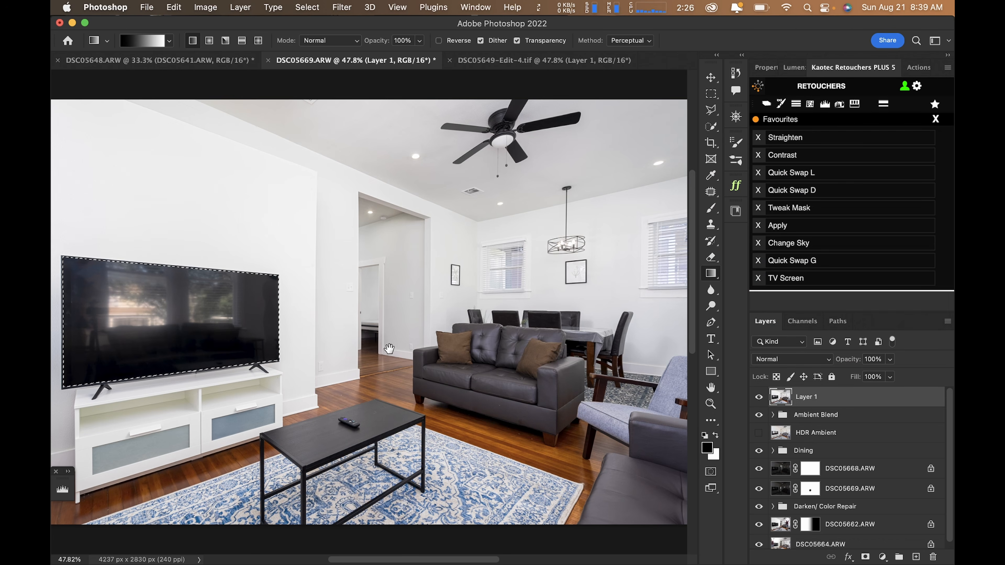
{"action": "left_click_drag", "start_coordinate": [309, 386], "coordinate": [534, 297]}
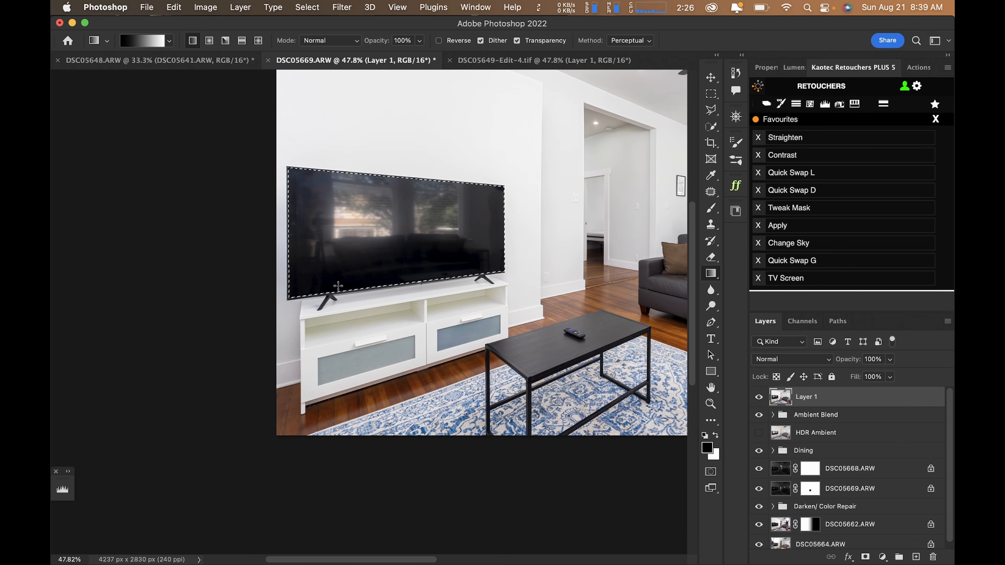
{"action": "left_click_drag", "start_coordinate": [153, 415], "coordinate": [566, 61]}
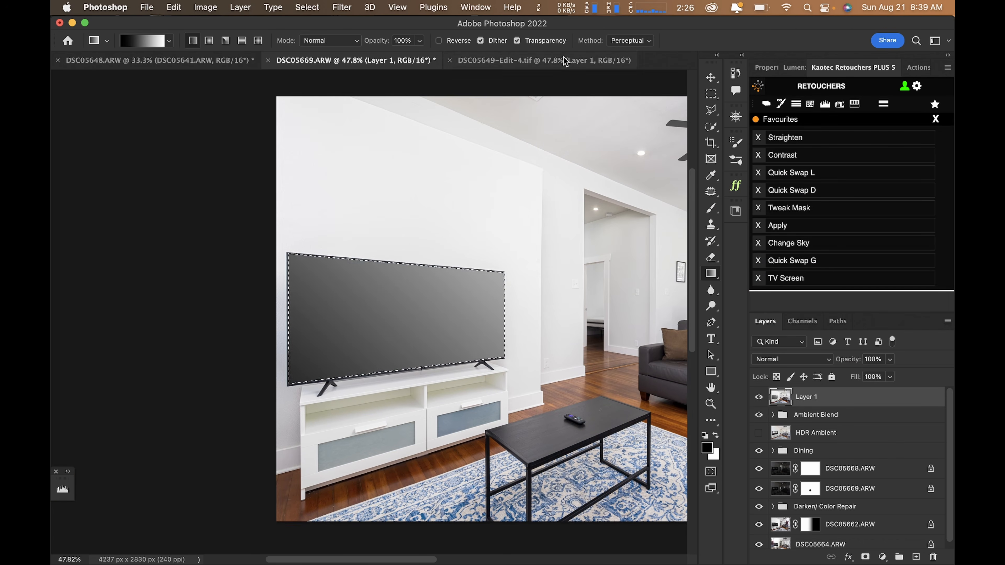
Redraw the black-to-gray gradient diagonally from the TV's lower area past its upper-right corner until the screen looks mostly black, undoing each previous attempt
{"action": "left_click_drag", "start_coordinate": [673, 352], "coordinate": [448, 355]}
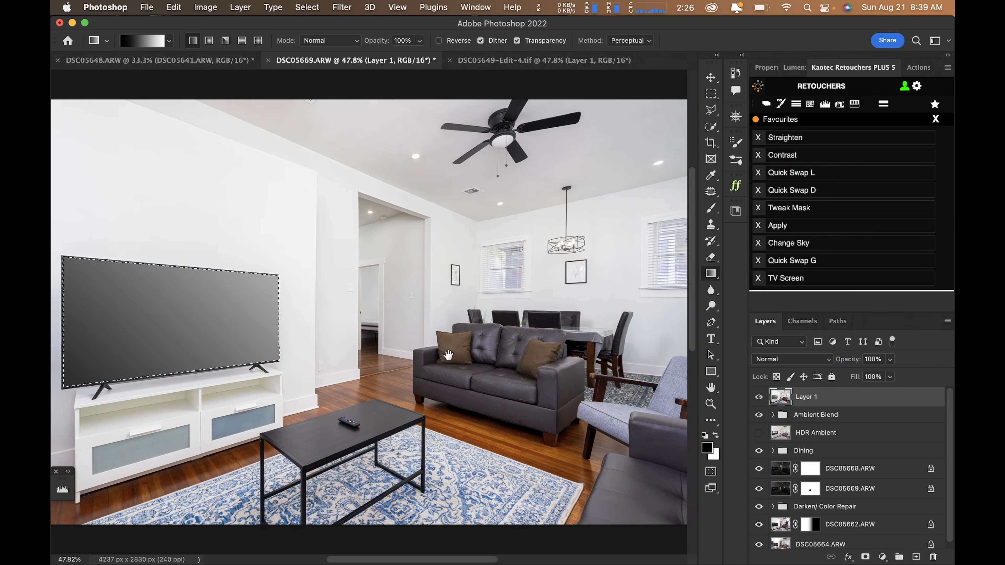
{"action": "key", "text": "super+minus"}
{"action": "key", "text": "super+minus"}
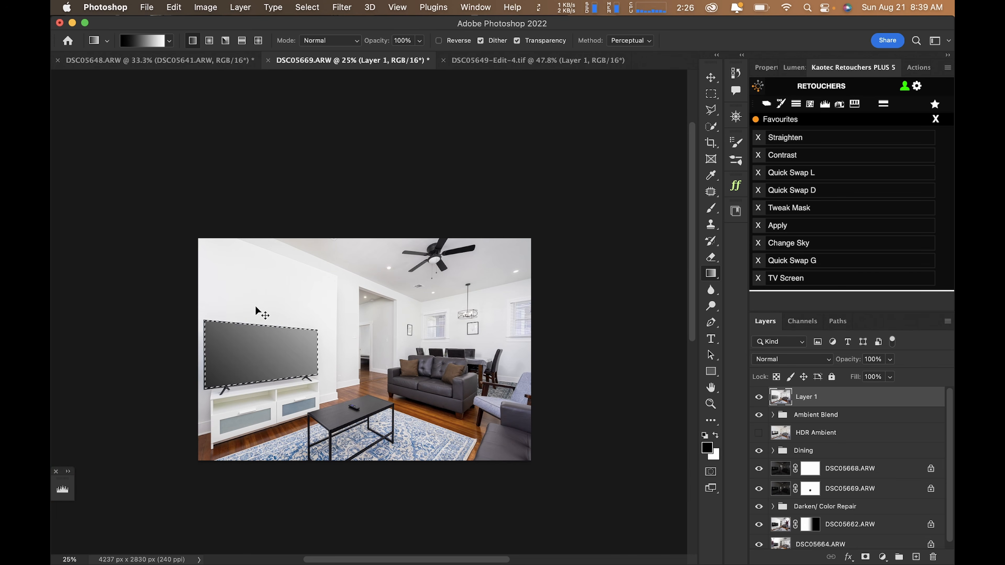
{"action": "key", "text": "super+z"}
{"action": "left_click_drag", "start_coordinate": [245, 360], "coordinate": [453, 289]}
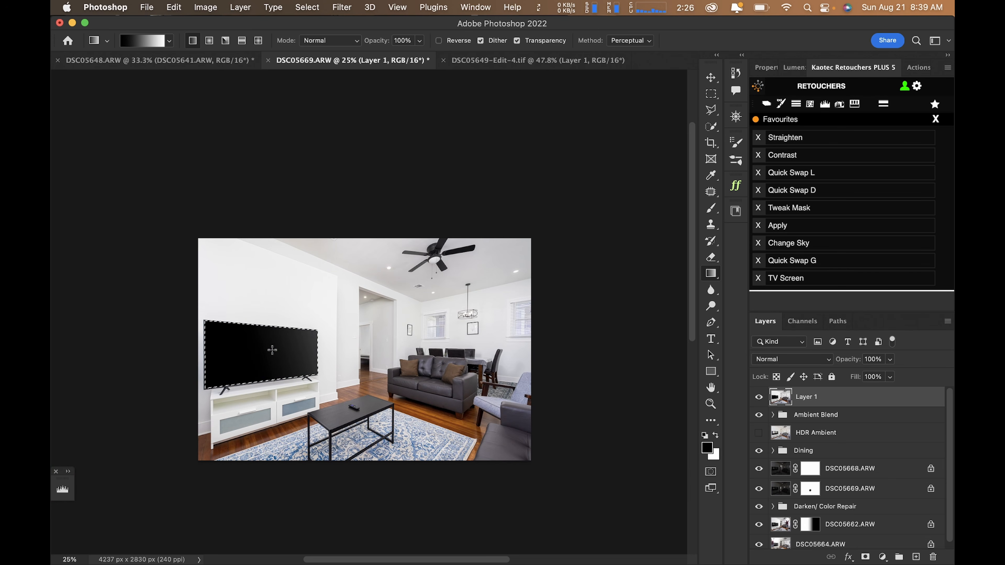
{"action": "key", "text": "super+z"}
{"action": "left_click_drag", "start_coordinate": [264, 366], "coordinate": [309, 288]}
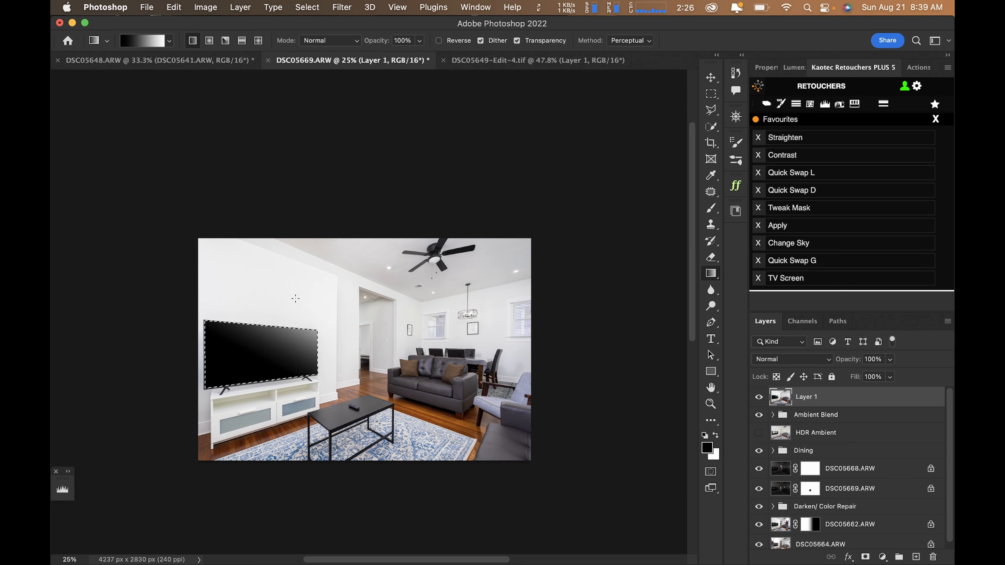
{"action": "key", "text": "super+z"}
{"action": "left_click_drag", "start_coordinate": [254, 368], "coordinate": [377, 252]}
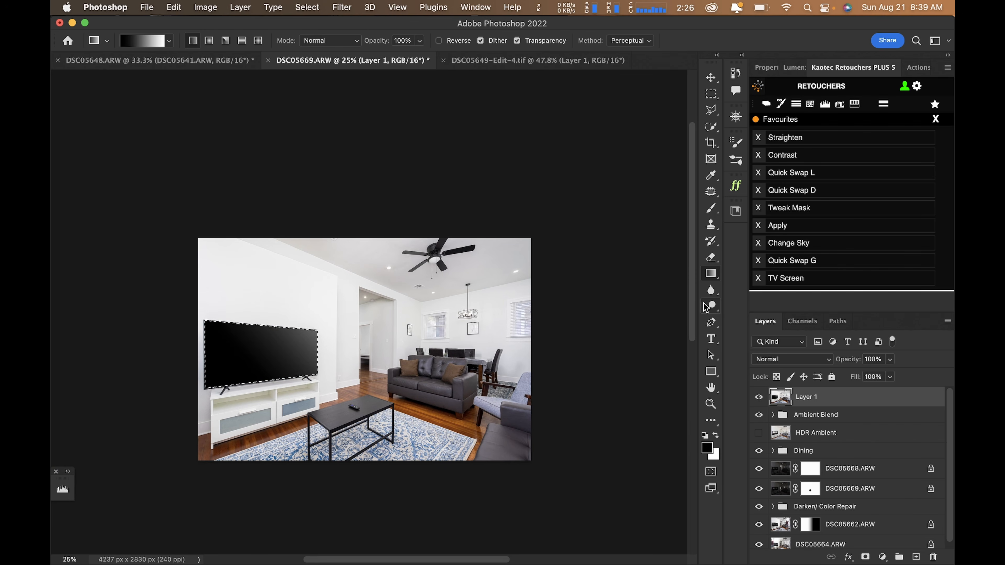
{"action": "key", "text": "super+f"}
{"action": "key", "text": "Escape"}
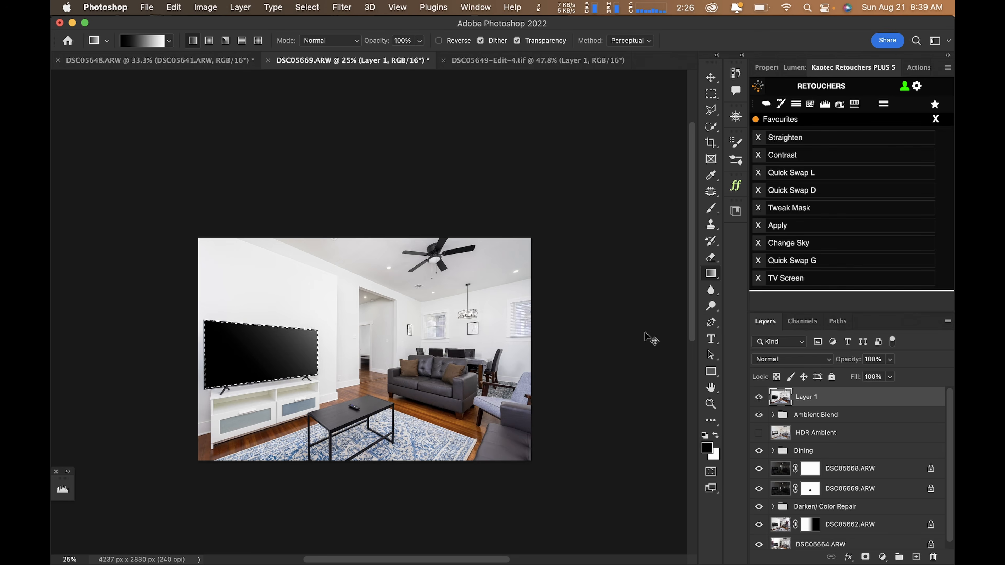
{"action": "key", "text": "super+0"}
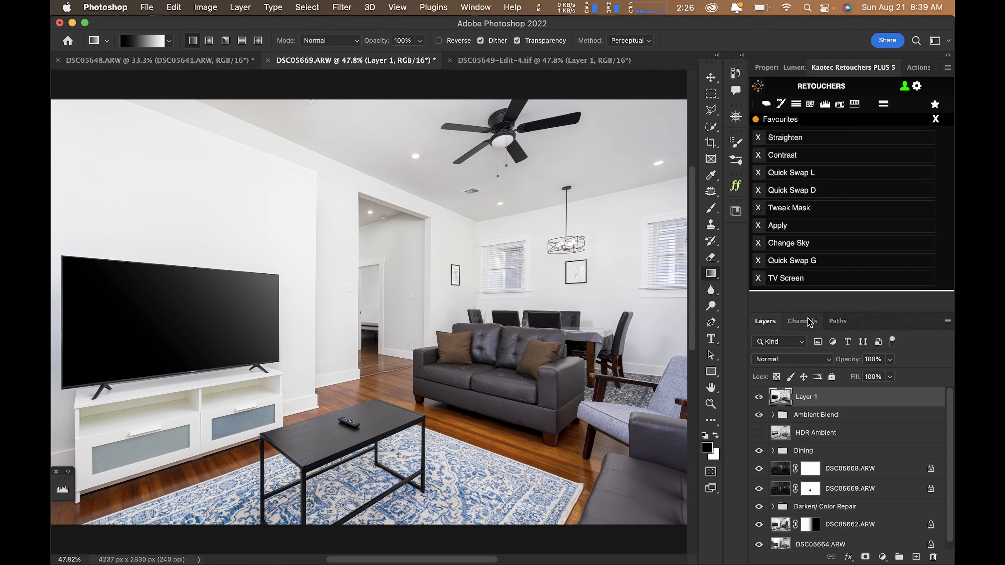
Reselect the TV screen area and apply the Kaotec Retouchers TV Screen effect to it
{"action": "key", "text": "super+shift+d"}
{"action": "left_click", "coordinate": [805, 279]}
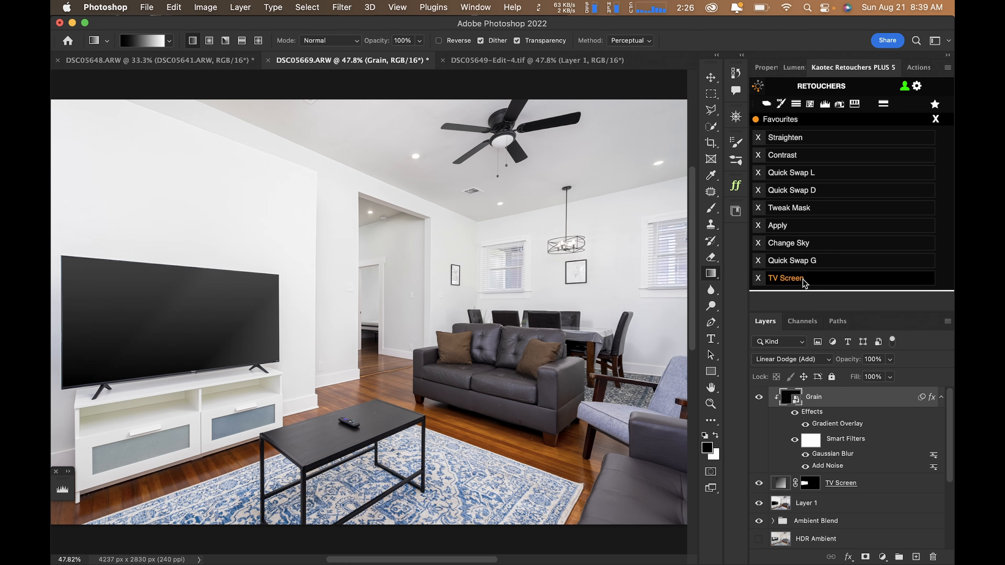
{"action": "key", "text": "v"}
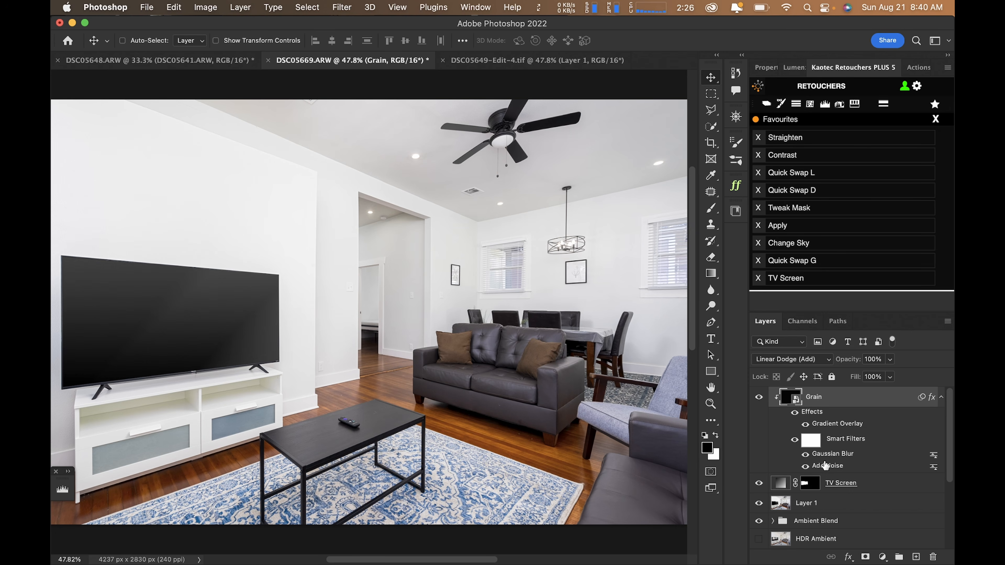
Try a 127° angle for the Gradient Overlay effect on the Grain layer
{"action": "double_click", "coordinate": [822, 424]}
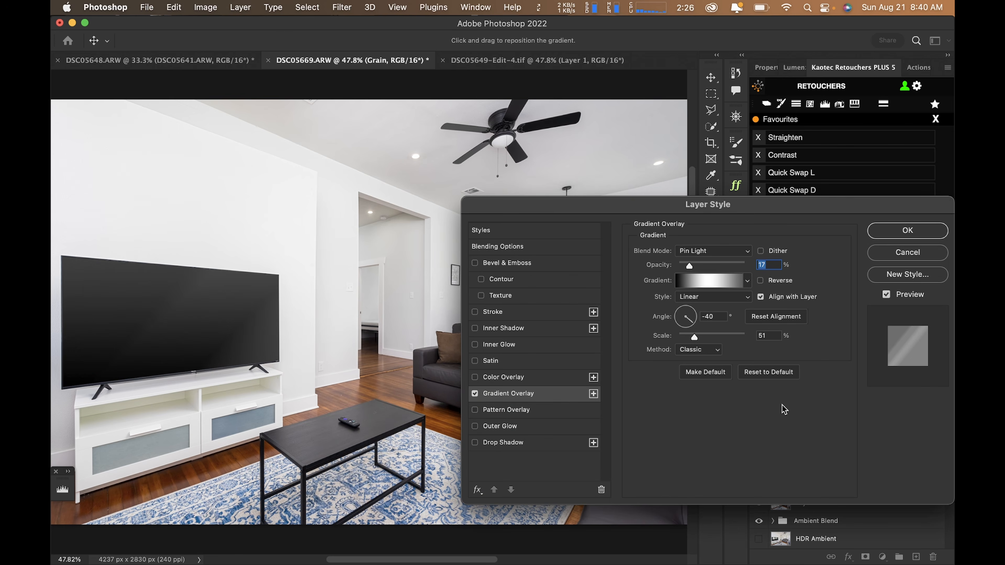
{"action": "key", "text": "Return"}
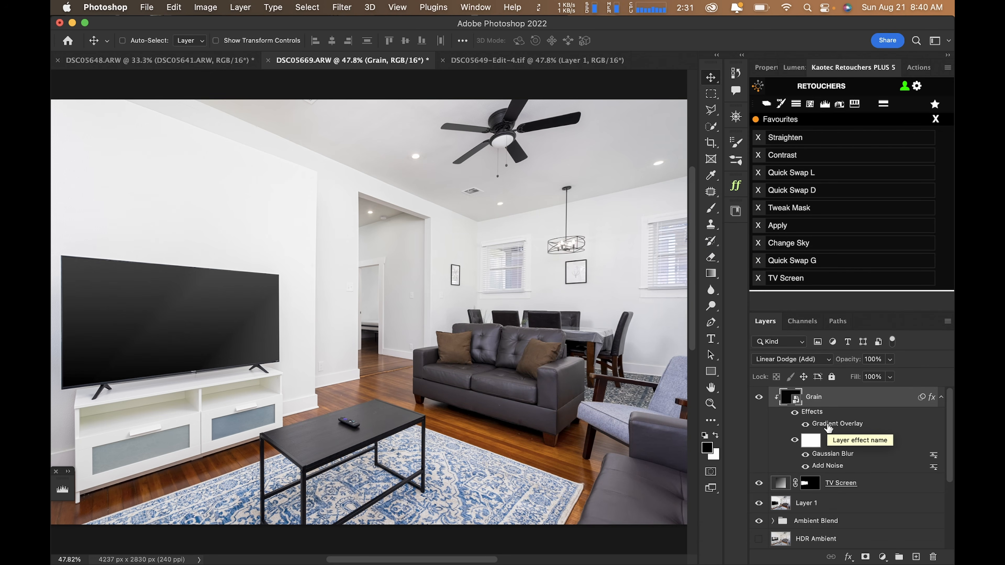
{"action": "double_click", "coordinate": [828, 424]}
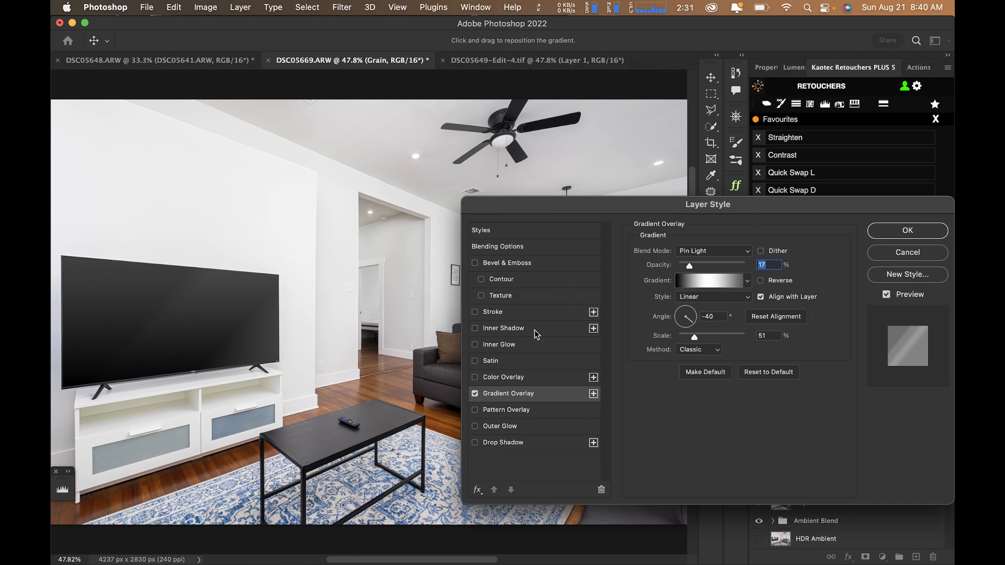
{"action": "mouse_move", "coordinate": [688, 318]}
{"action": "left_mouse_down"}
{"action": "mouse_move", "coordinate": [685, 329]}
{"action": "mouse_move", "coordinate": [694, 325]}
{"action": "mouse_move", "coordinate": [684, 318]}
{"action": "left_mouse_up"}
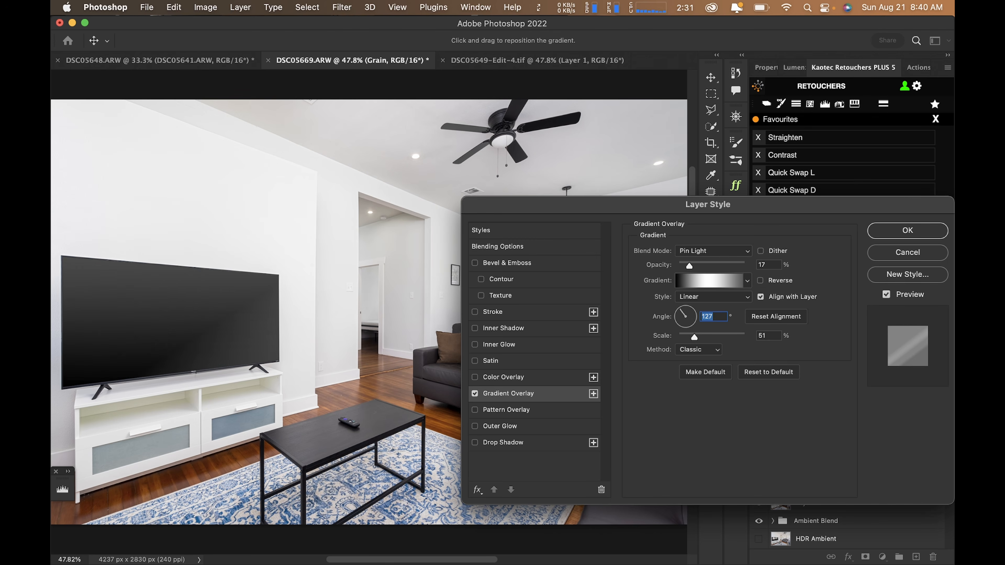
{"action": "left_click", "coordinate": [896, 253]}
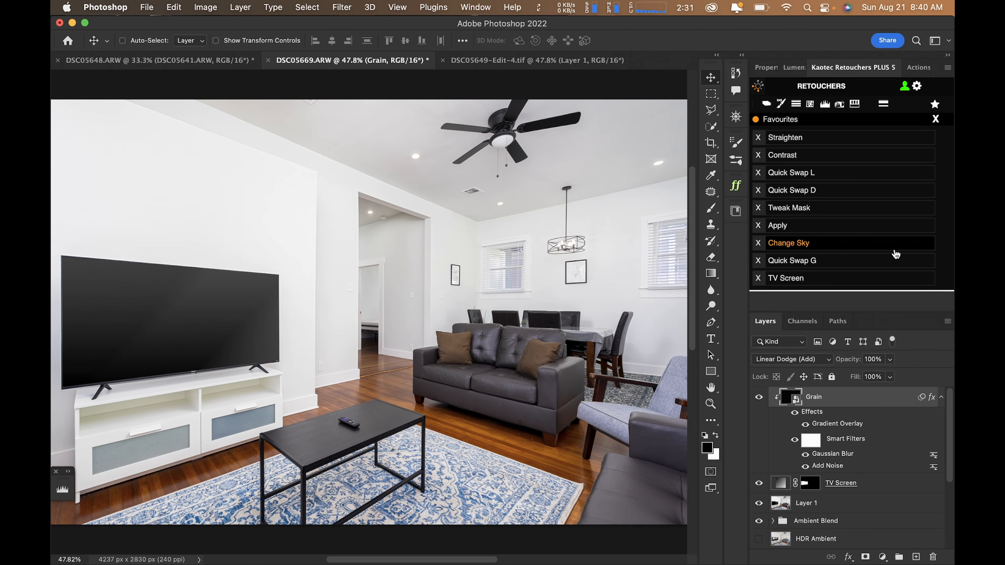
Try repositioning the TV Screen layer's gradient fill and setting its angle to 41.19°
{"action": "double_click", "coordinate": [790, 487]}
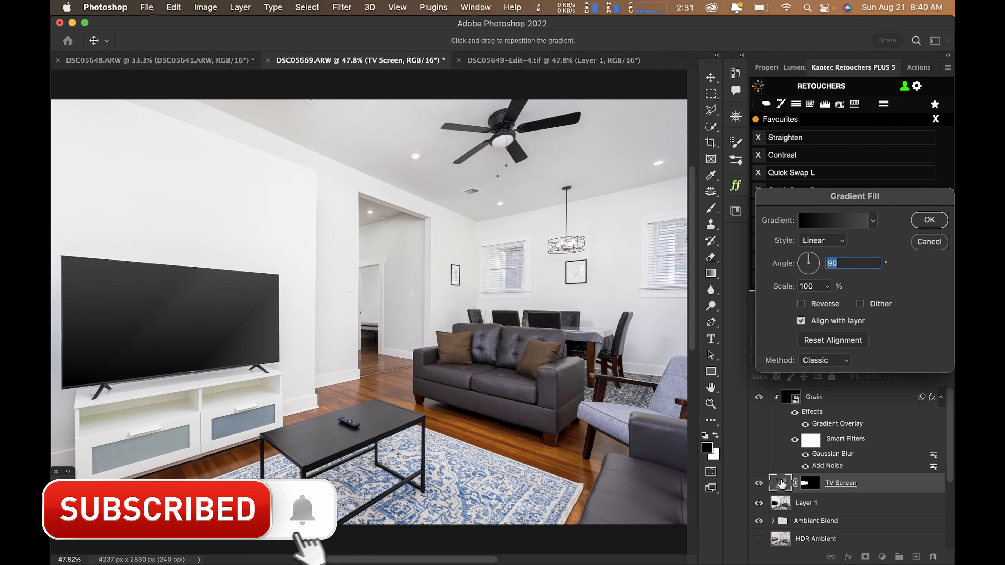
{"action": "left_click_drag", "start_coordinate": [247, 351], "coordinate": [244, 306]}
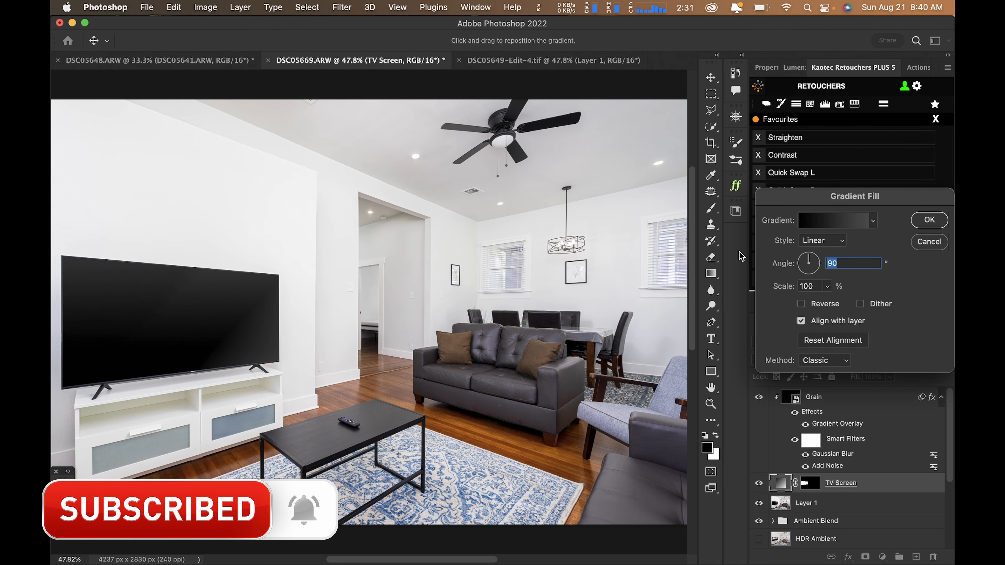
{"action": "mouse_move", "coordinate": [816, 272]}
{"action": "left_mouse_down"}
{"action": "mouse_move", "coordinate": [806, 273]}
{"action": "mouse_move", "coordinate": [814, 263]}
{"action": "left_mouse_up"}
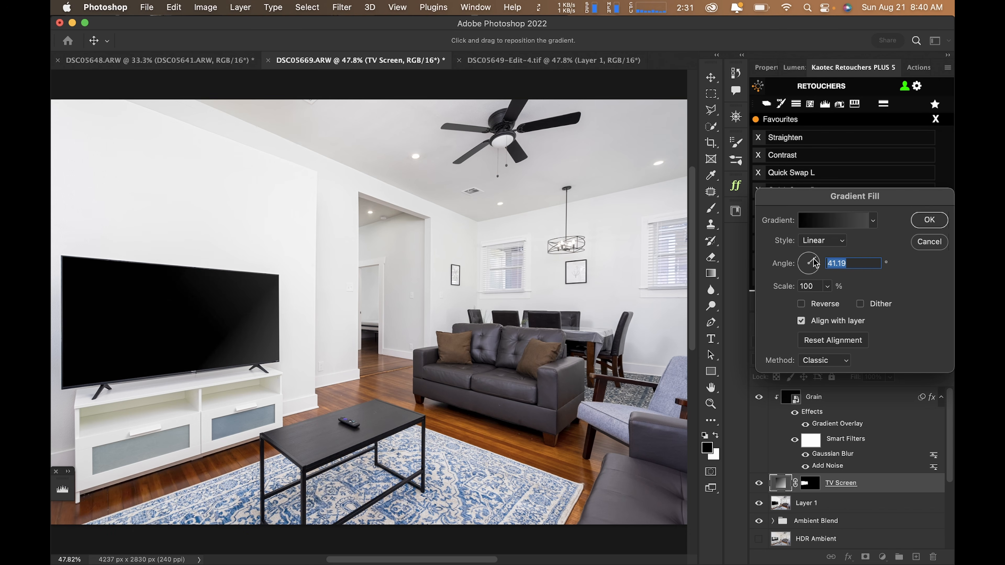
{"action": "key", "text": "Return"}
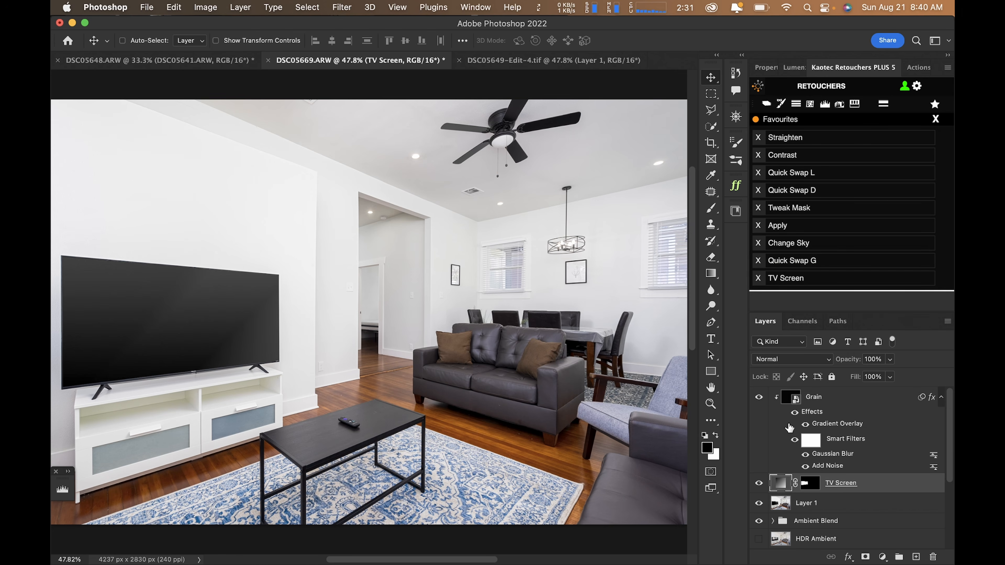
Save the finished TV image as DSC05656-Edit-4.tif, then close it and the DSC05649-Edit-4.tif document
{"action": "key", "text": "super+0"}
{"action": "key", "text": "super+s"}
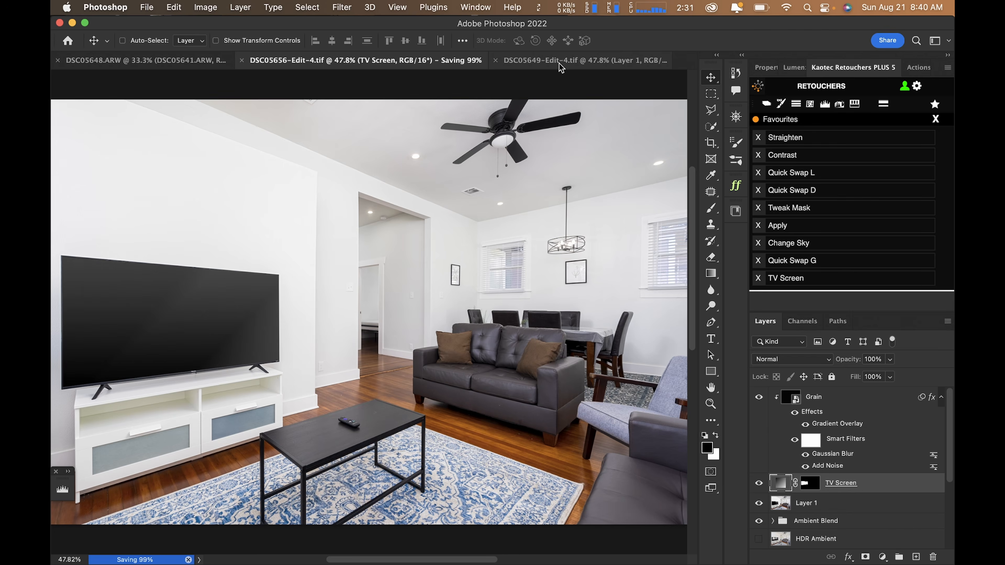
{"action": "left_click", "coordinate": [559, 63]}
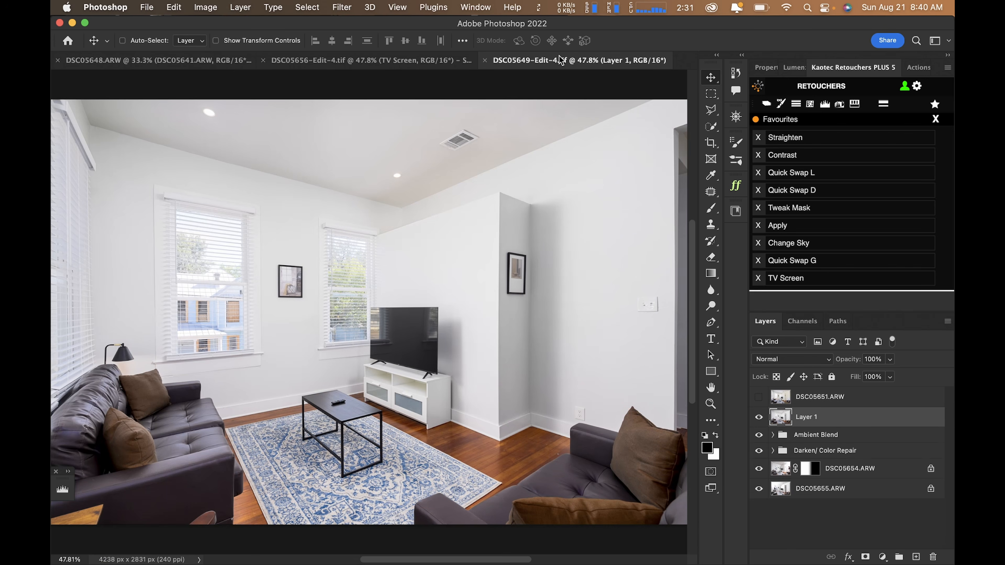
{"action": "key", "text": "super+w"}
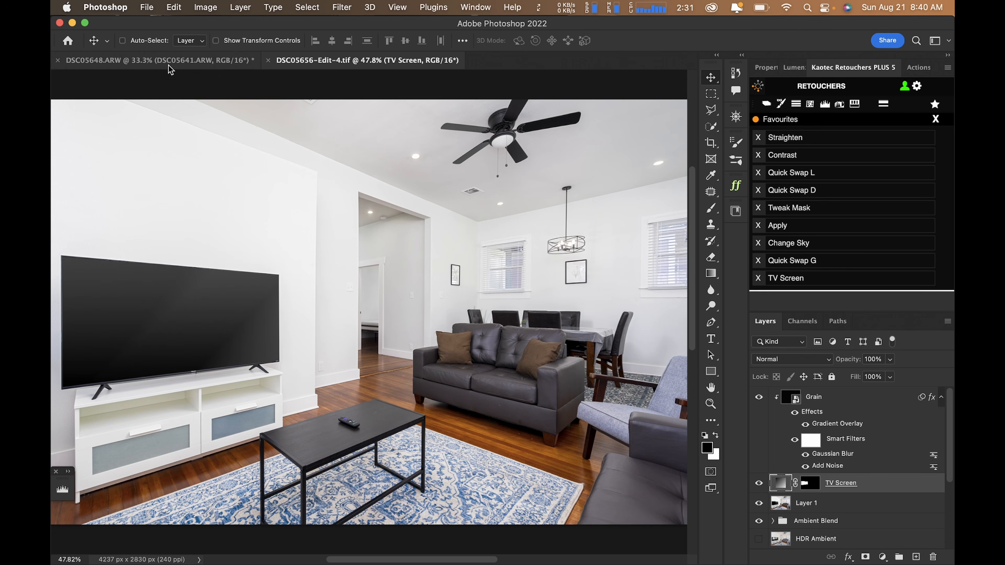
{"action": "key", "text": "super+w"}
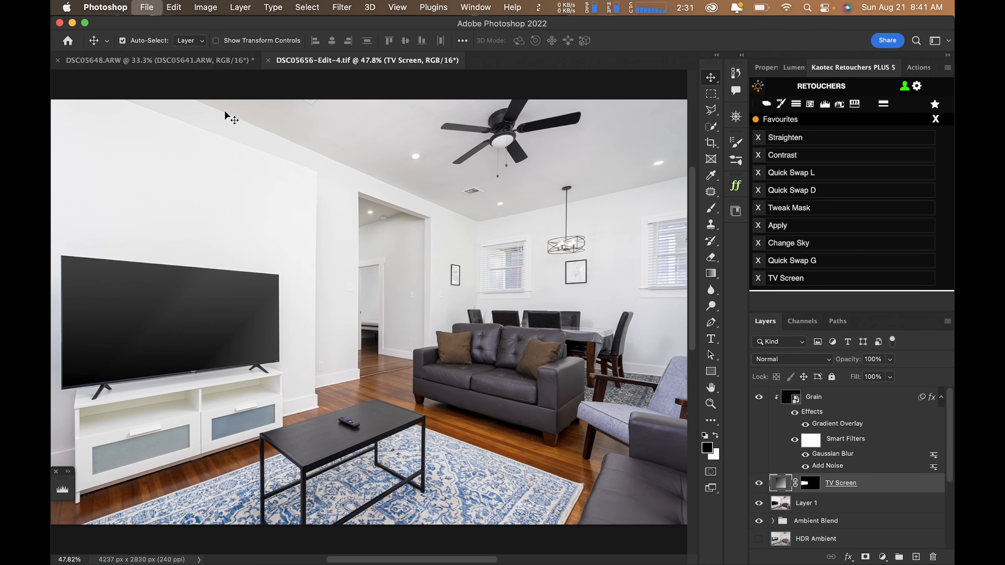
Select all six layers from DSC05641.ARW to DSC05648.ARW and run Lumenzia's PreBlend on them
{"action": "key", "text": "super+0"}
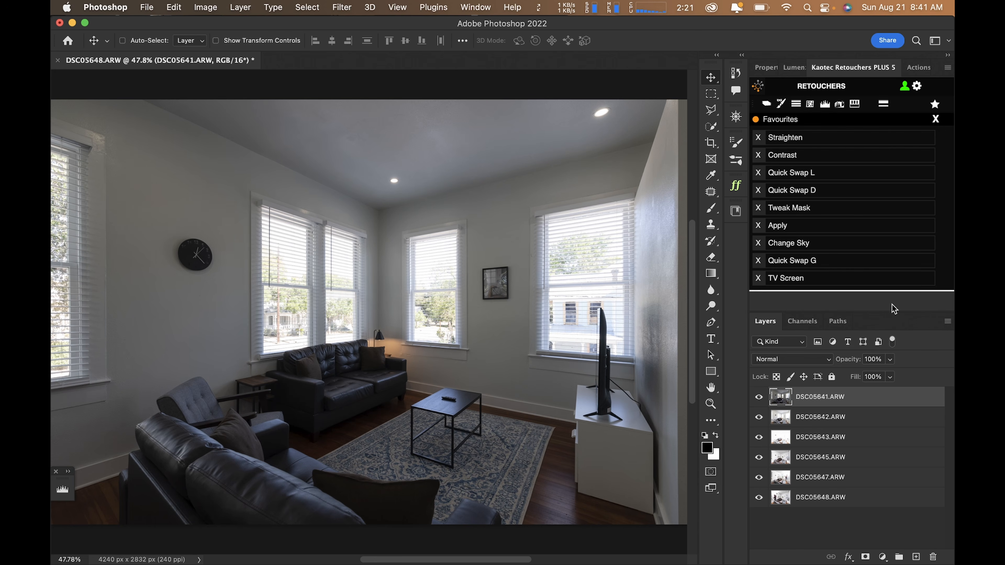
{"action": "left_click", "coordinate": [831, 504], "text": "shift"}
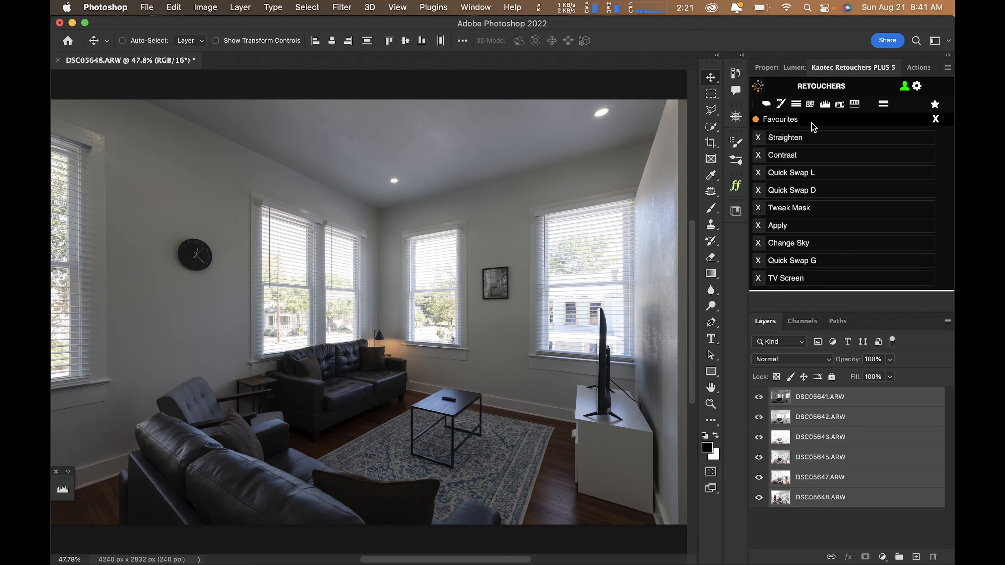
{"action": "left_click", "coordinate": [790, 68]}
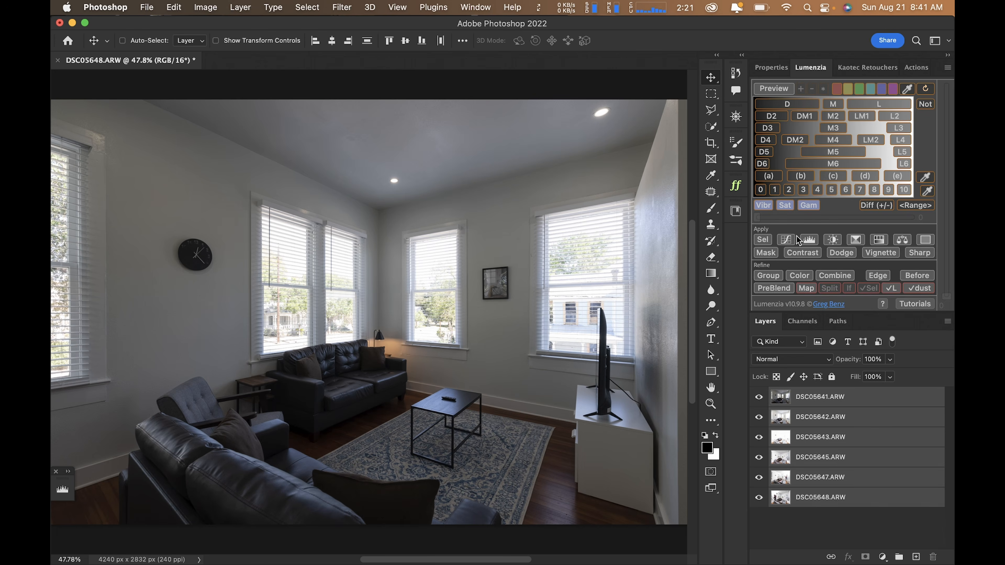
{"action": "left_click", "coordinate": [784, 286]}
{"action": "left_click", "coordinate": [518, 322]}
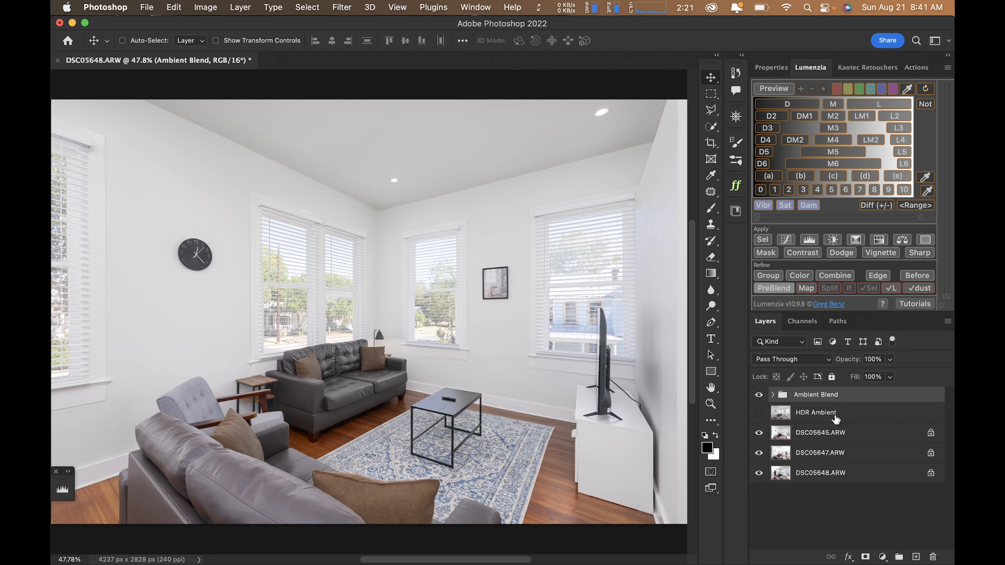
Compare the HDR Ambient layer on its own with the full Ambient Blend composite
{"action": "left_click", "coordinate": [757, 416], "text": "alt"}
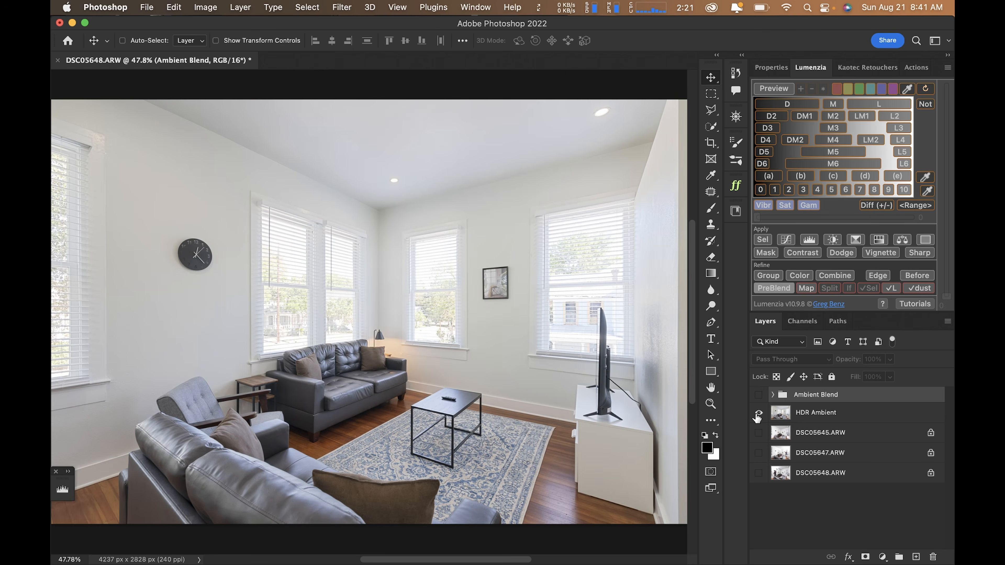
{"action": "left_click", "coordinate": [757, 416], "text": "alt"}
{"action": "left_click", "coordinate": [757, 415], "text": "alt"}
{"action": "left_click", "coordinate": [757, 415], "text": "alt"}
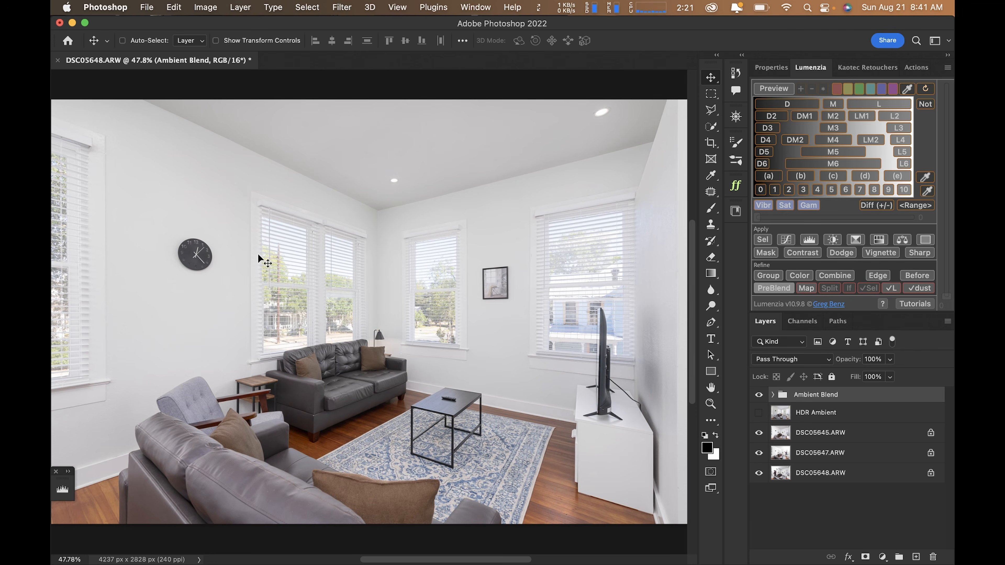
{"action": "left_click", "coordinate": [757, 414], "text": "alt"}
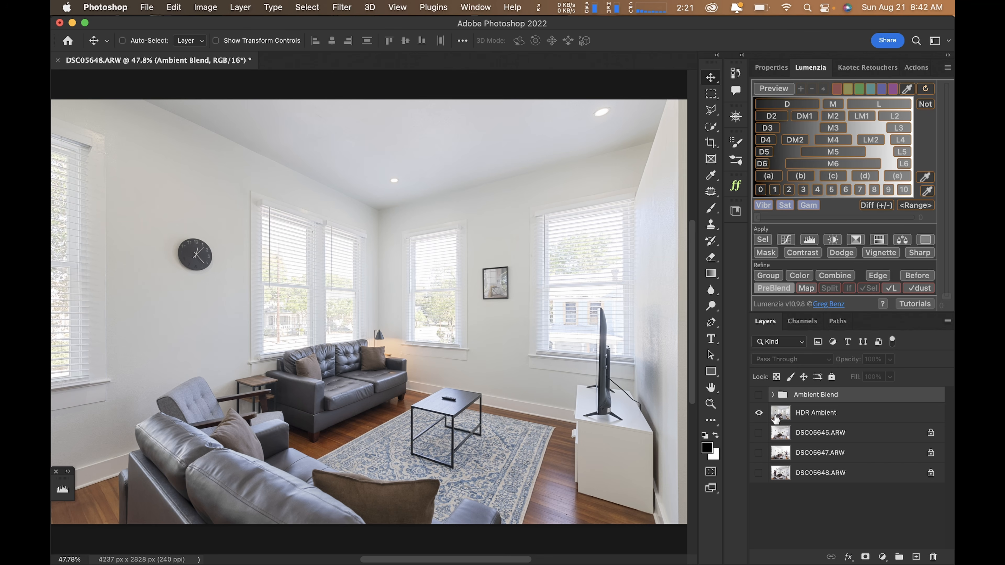
{"action": "left_click", "coordinate": [765, 413], "text": "alt"}
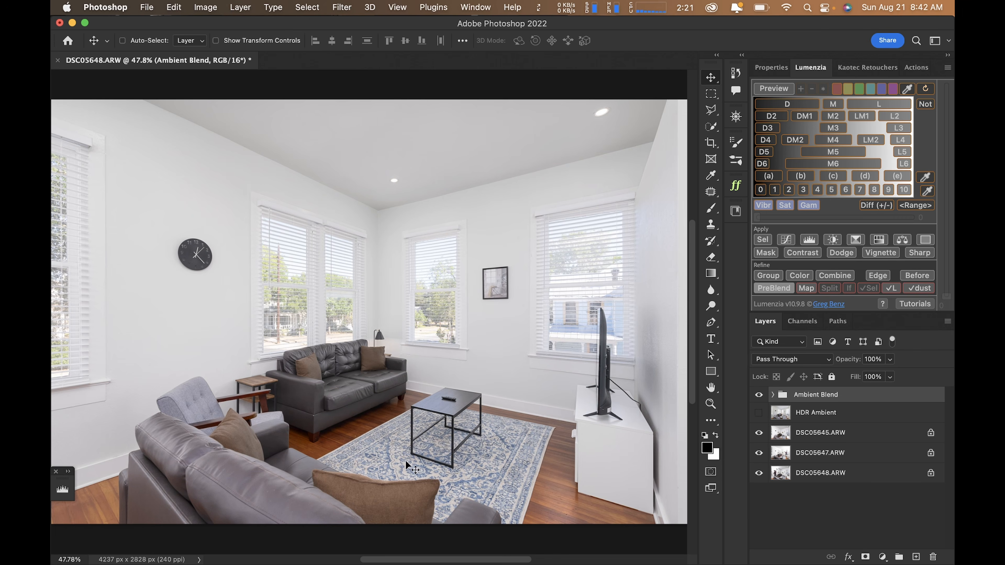
Turn the DSC05645.ARW layer into a Darken/ Color Repair group
{"action": "left_click", "coordinate": [827, 436]}
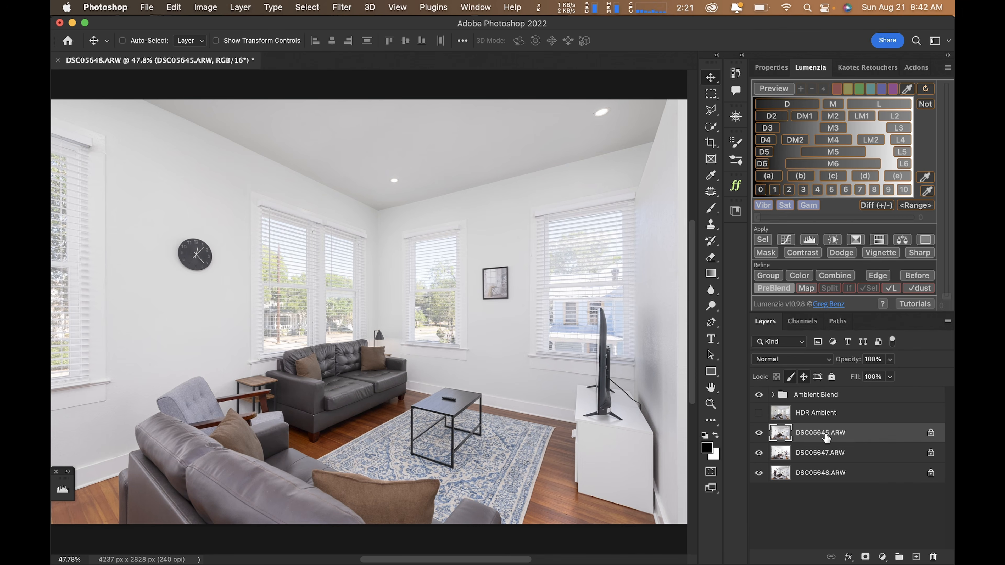
{"action": "key", "text": "F2"}
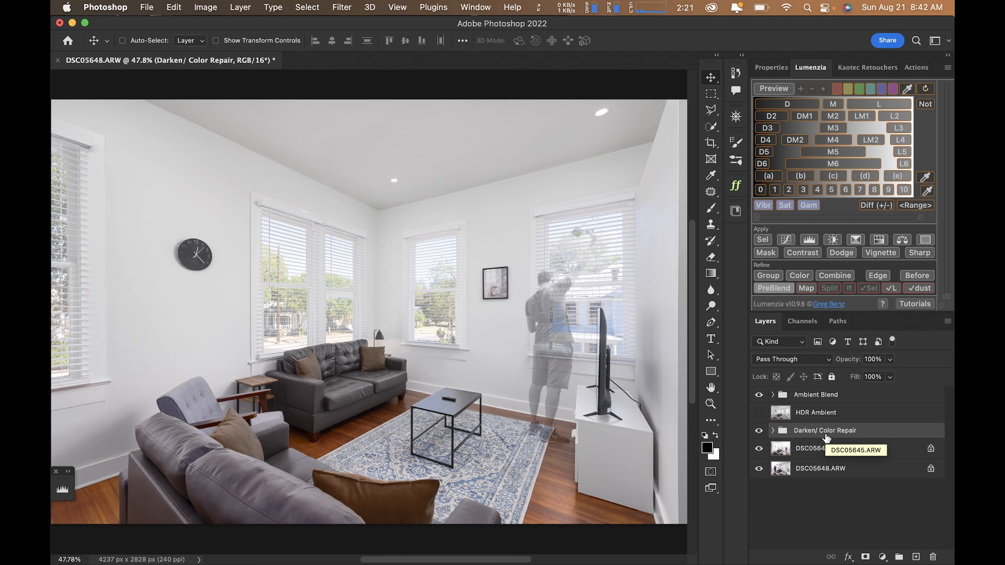
Mask the DSC05647.ARW layer with a white-to-black gradient that hides the photographer standing near the TV
{"action": "left_click", "coordinate": [820, 451]}
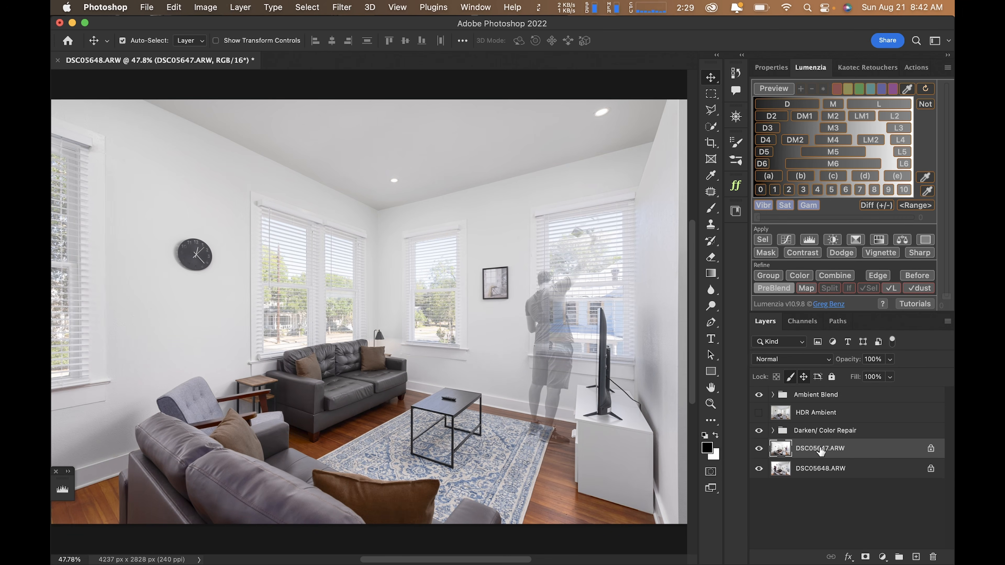
{"action": "key", "text": "F3"}
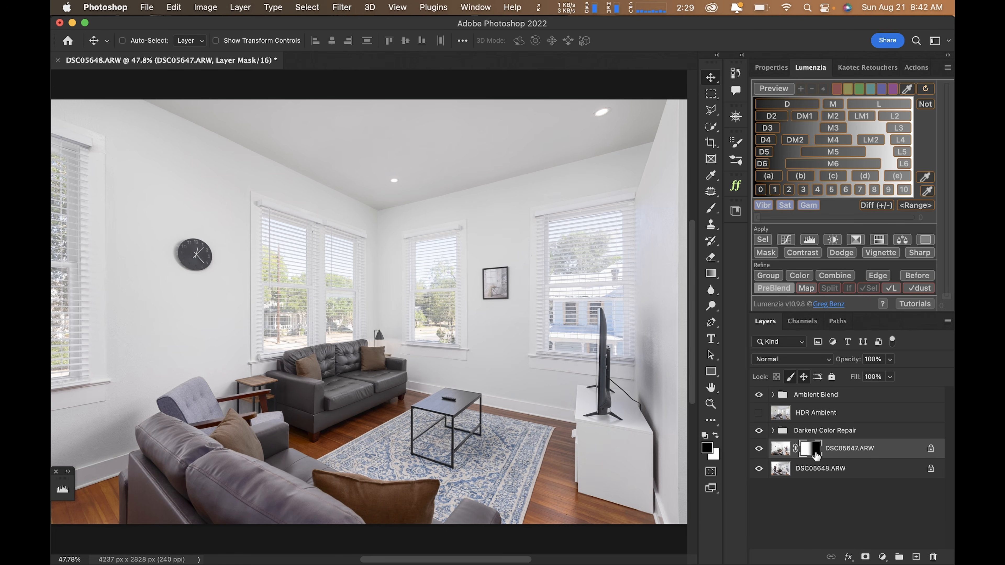
Set the Gradient tool to the black-to-transparent preset from the Basics group, keeping black as the foreground color
{"action": "key", "text": "g"}
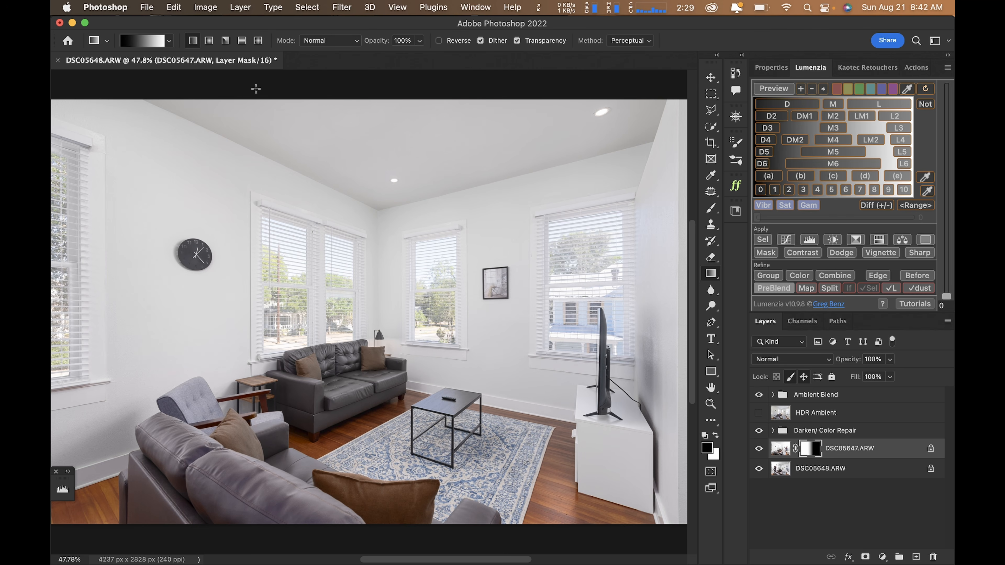
{"action": "left_click", "coordinate": [169, 41]}
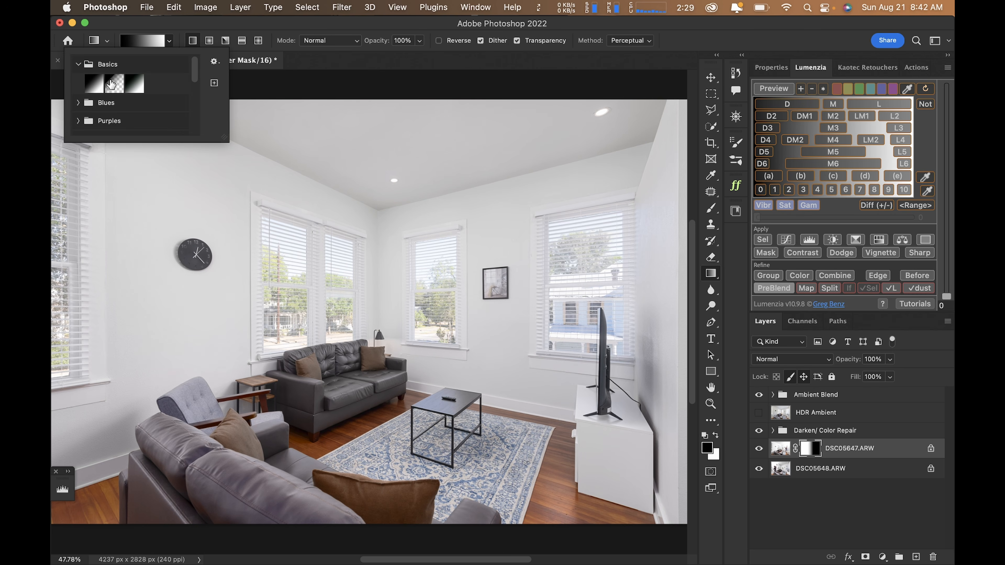
{"action": "left_click", "coordinate": [113, 84]}
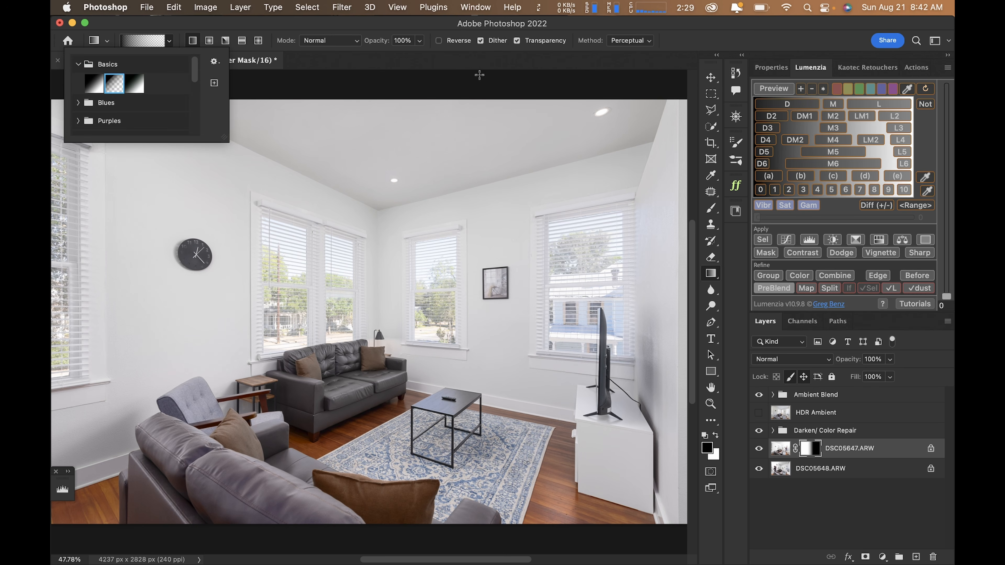
{"action": "key", "text": "Escape"}
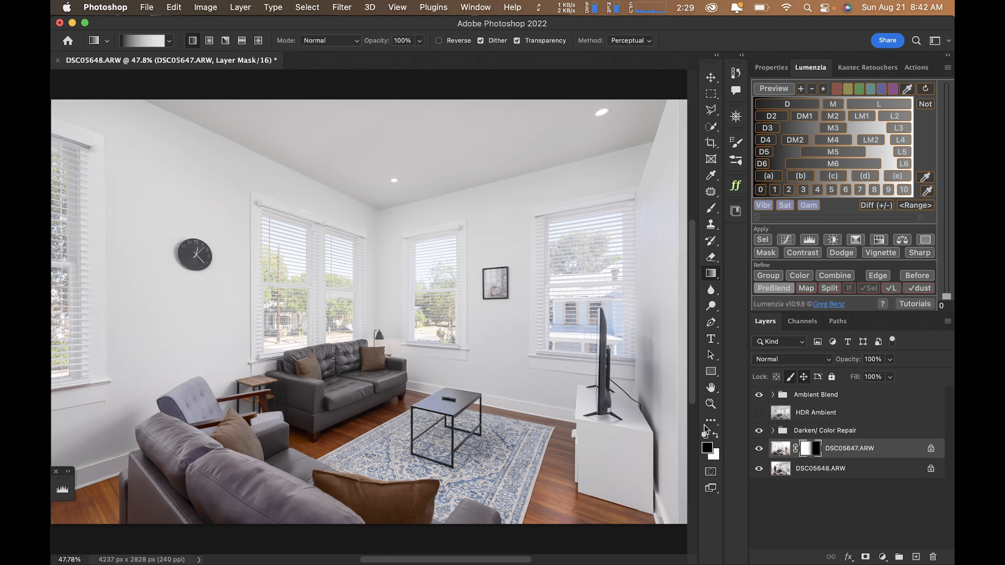
{"action": "key", "text": "x"}
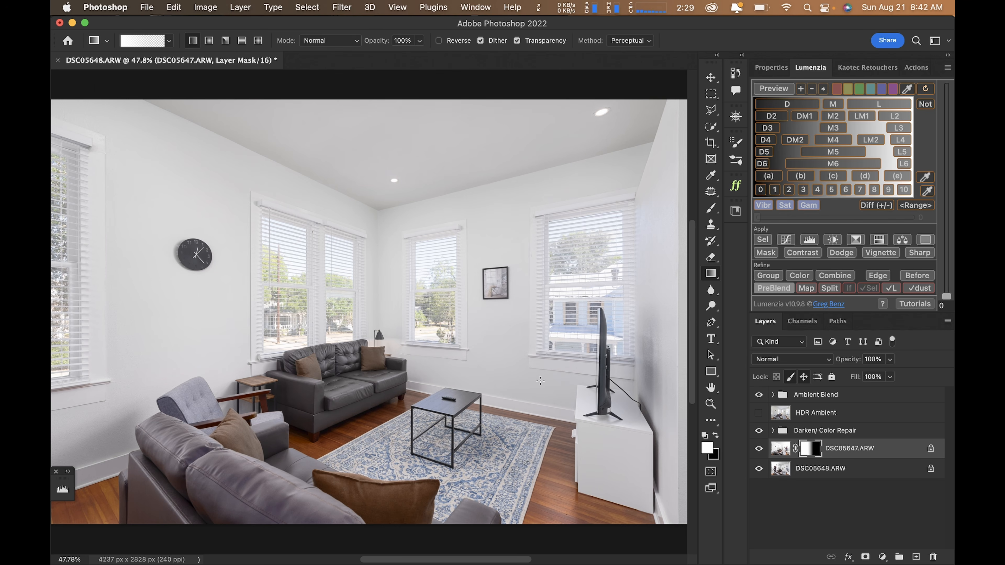
{"action": "key", "text": "x"}
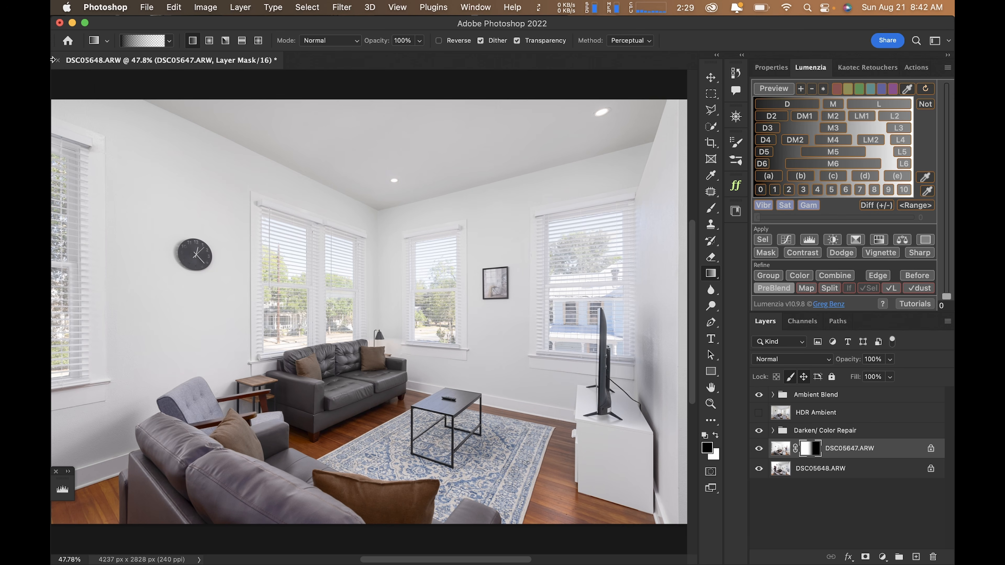
{"action": "left_click", "coordinate": [169, 41]}
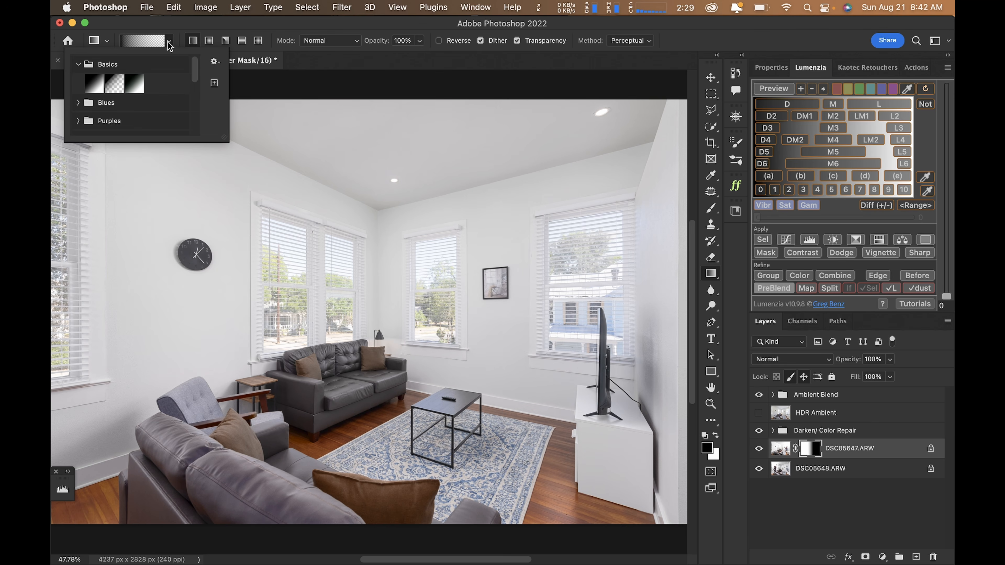
{"action": "left_click", "coordinate": [114, 83]}
{"action": "left_click", "coordinate": [313, 28]}
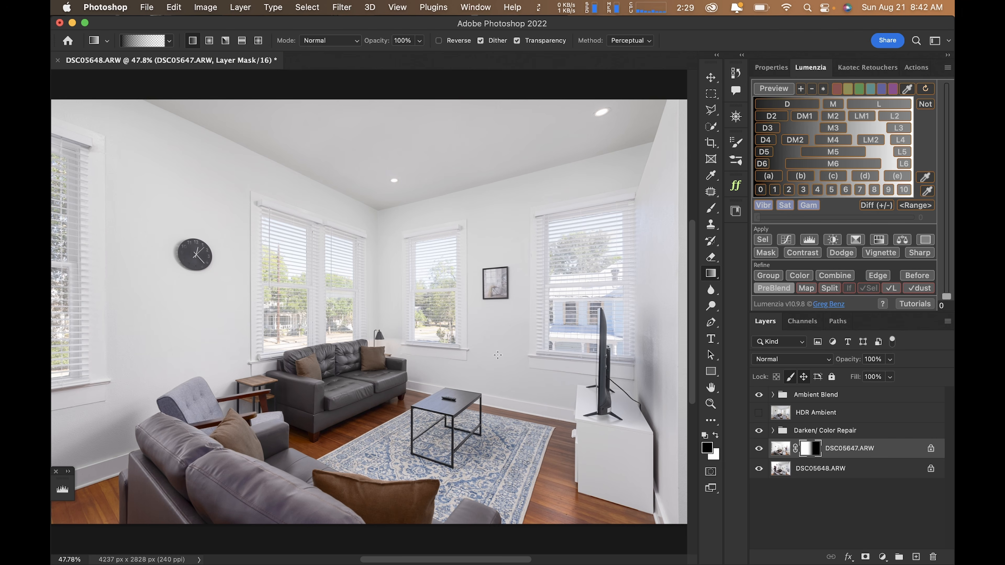
{"action": "key", "text": "v"}
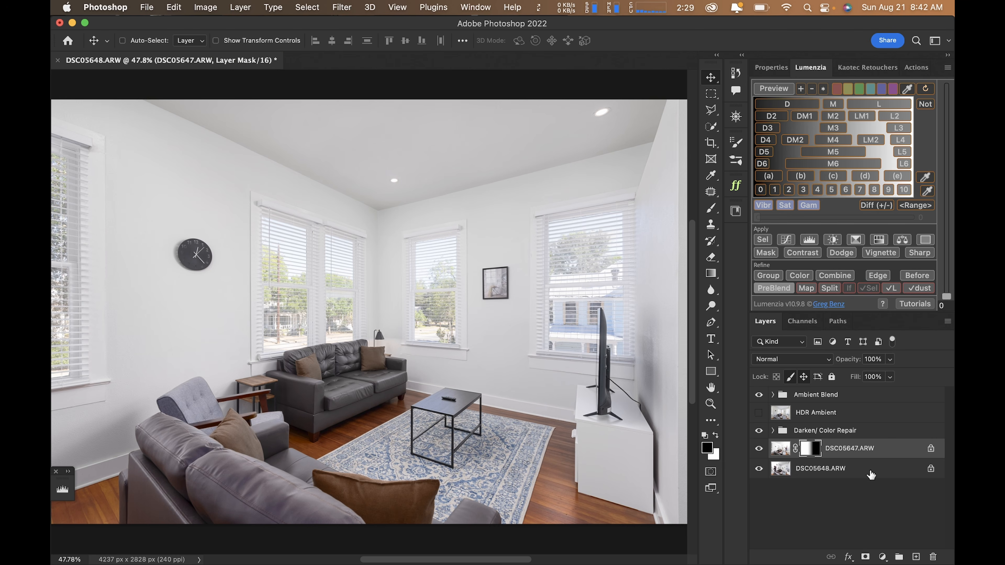
Compare the room with and without the Darken/ Color Repair group
{"action": "left_click", "coordinate": [758, 430]}
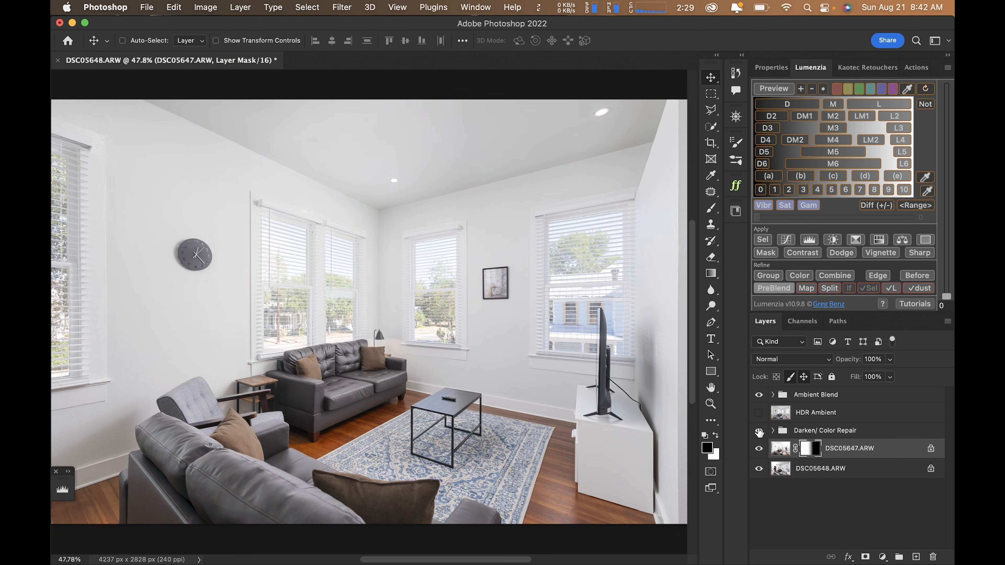
{"action": "left_click", "coordinate": [758, 430]}
{"action": "left_click", "coordinate": [759, 431]}
{"action": "left_click", "coordinate": [758, 431]}
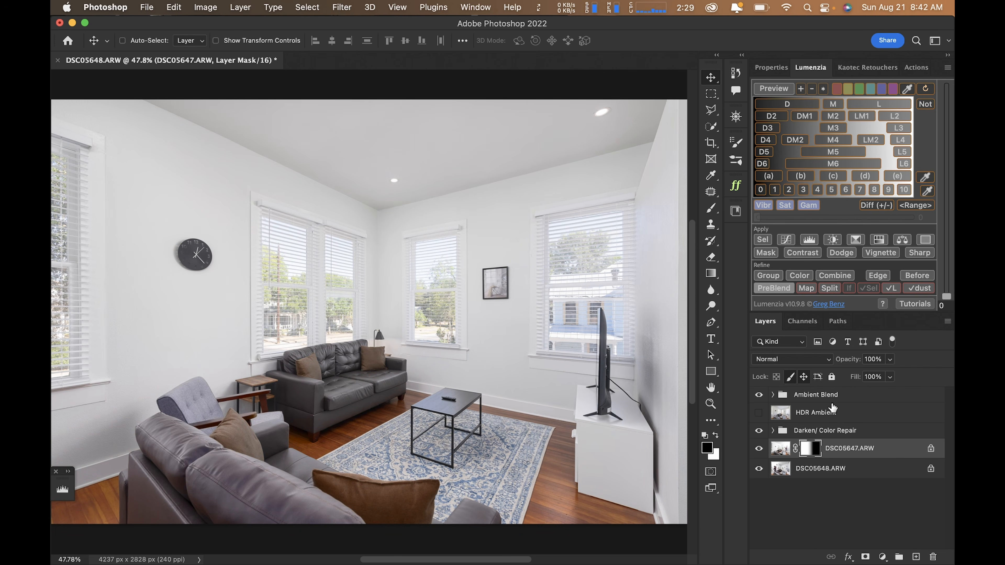
Stamp the visible layers into a new top layer and apply Camera Raw's Auto adjustments, with Contrast +25, Highlights -53 and Shadows -8
{"action": "left_click", "coordinate": [834, 396]}
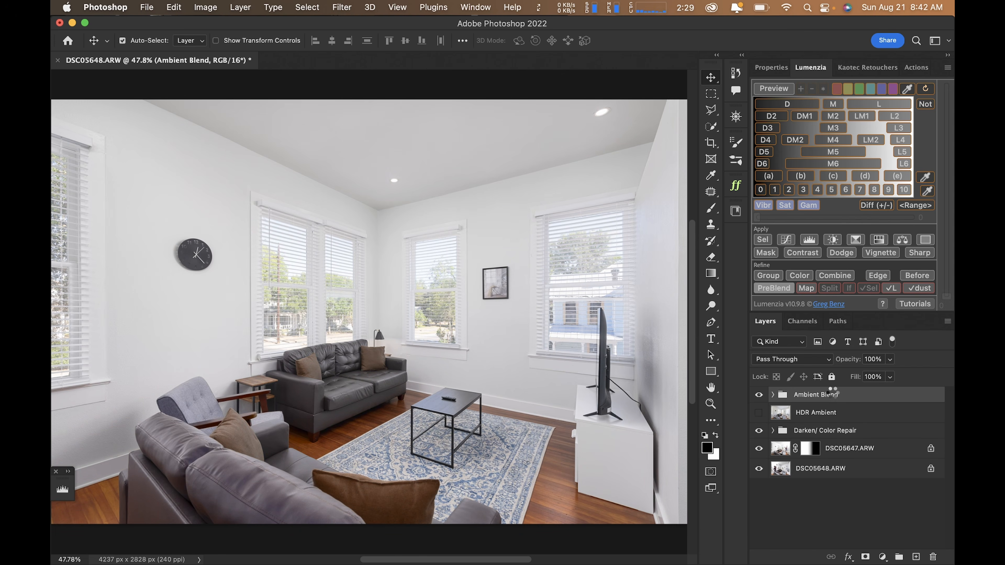
{"action": "key", "text": "super+alt+shift+e"}
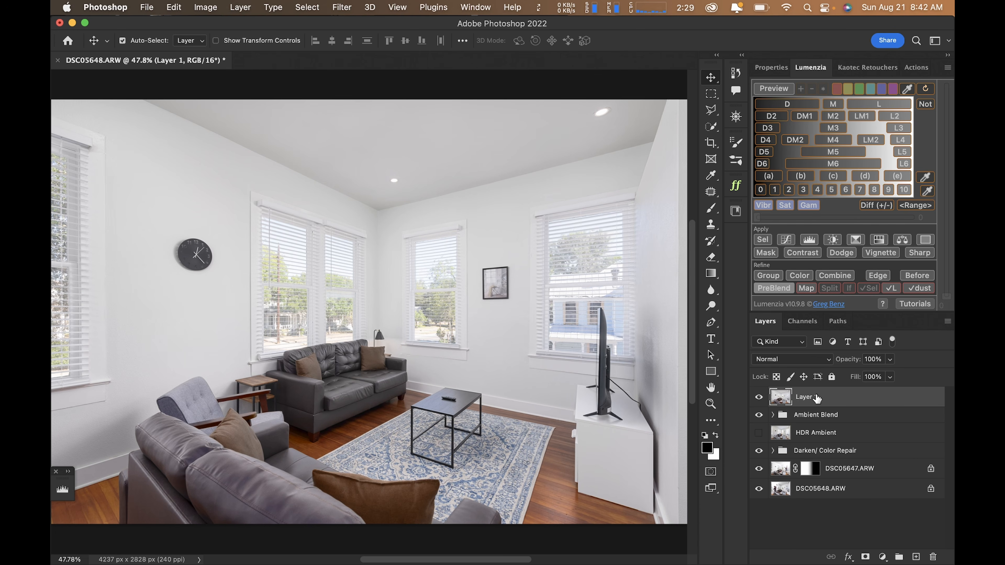
{"action": "key", "text": "super+shift+a"}
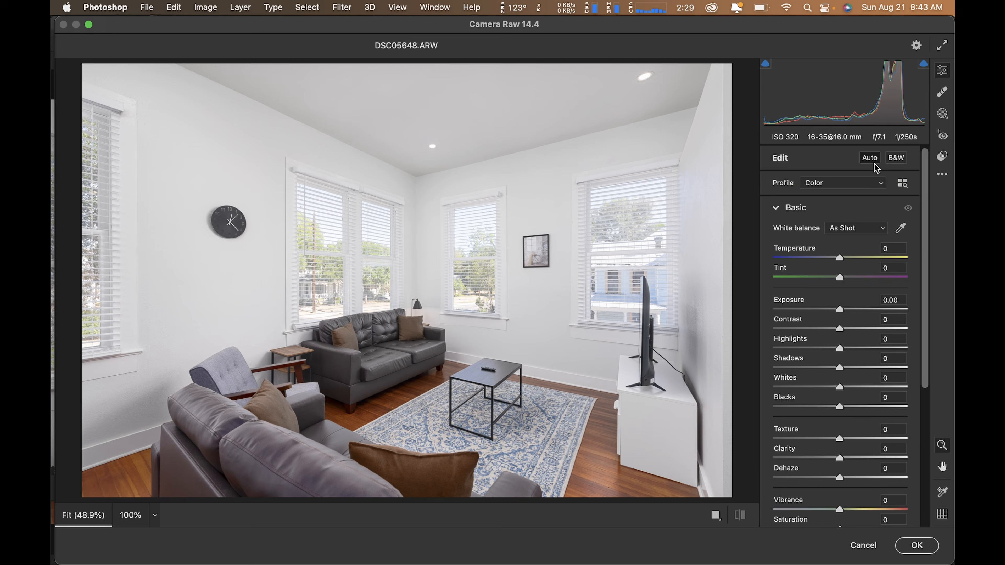
{"action": "left_click", "coordinate": [856, 329]}
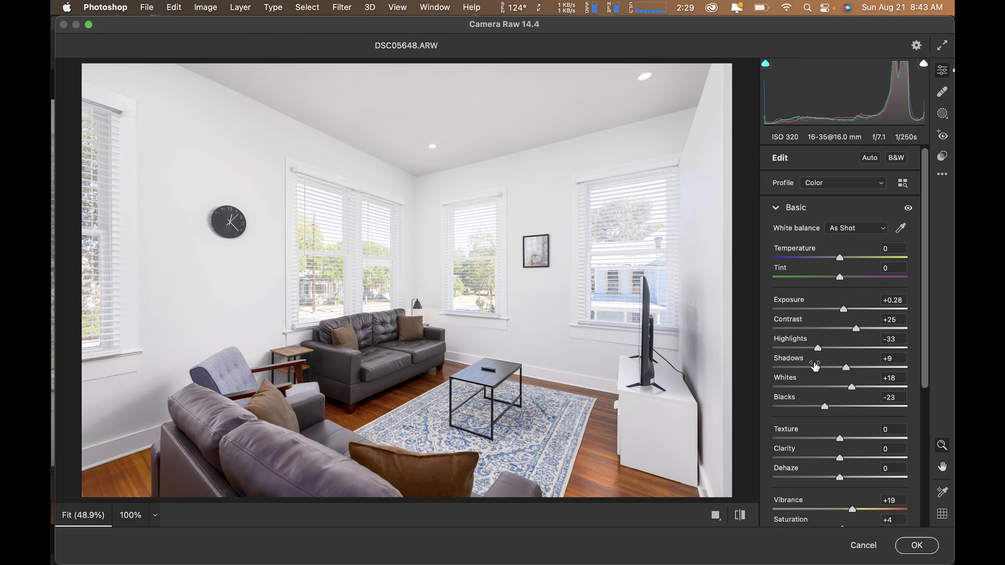
{"action": "left_click", "coordinate": [805, 349]}
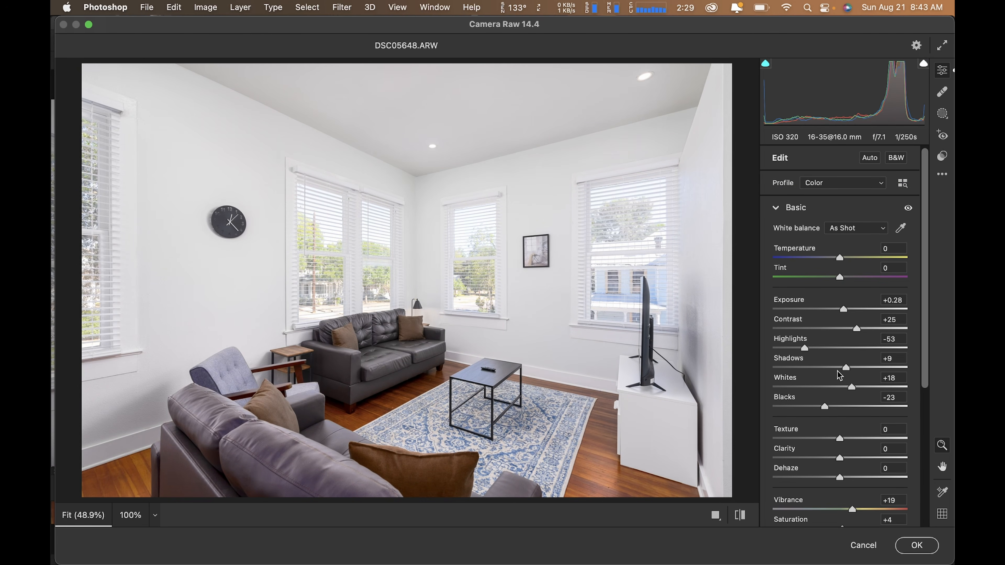
{"action": "left_click_drag", "start_coordinate": [845, 369], "coordinate": [834, 372]}
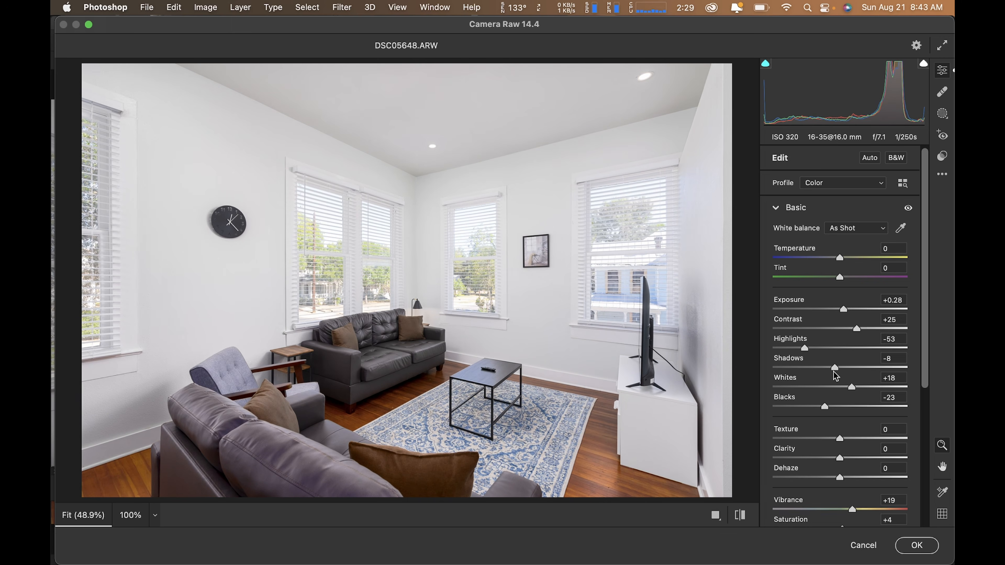
{"action": "left_click", "coordinate": [909, 546]}
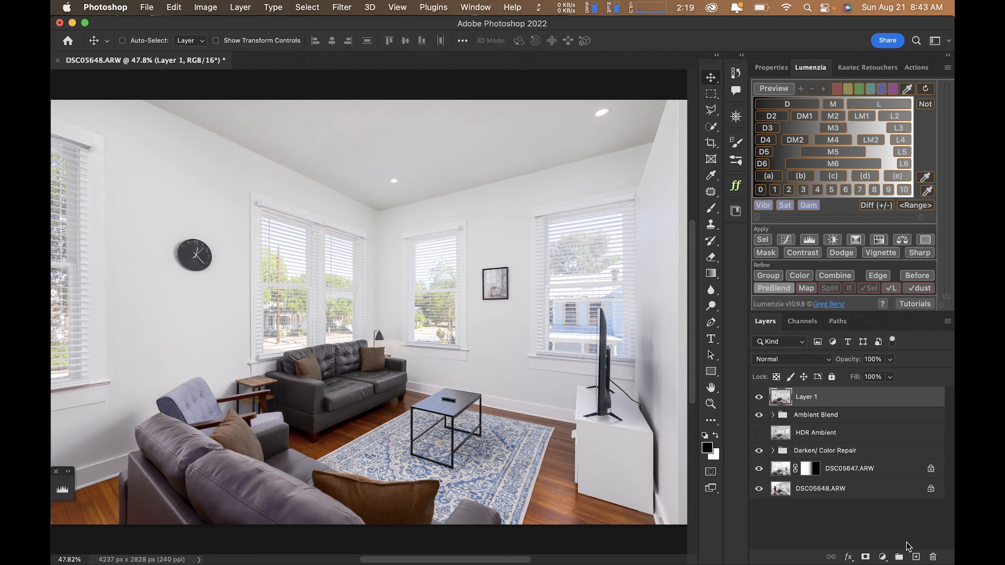
Compare the HDR Ambient layer on its own with the finished Camera Raw composite
{"action": "left_click", "coordinate": [758, 433], "text": "alt"}
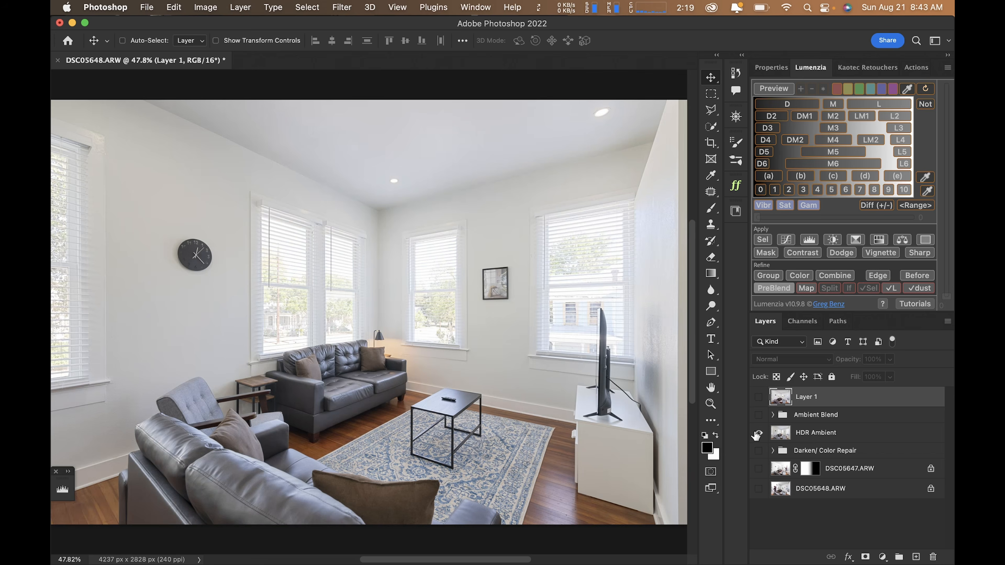
{"action": "left_click", "coordinate": [758, 433], "text": "alt"}
{"action": "left_click", "coordinate": [757, 433], "text": "alt"}
{"action": "left_click", "coordinate": [758, 432], "text": "alt"}
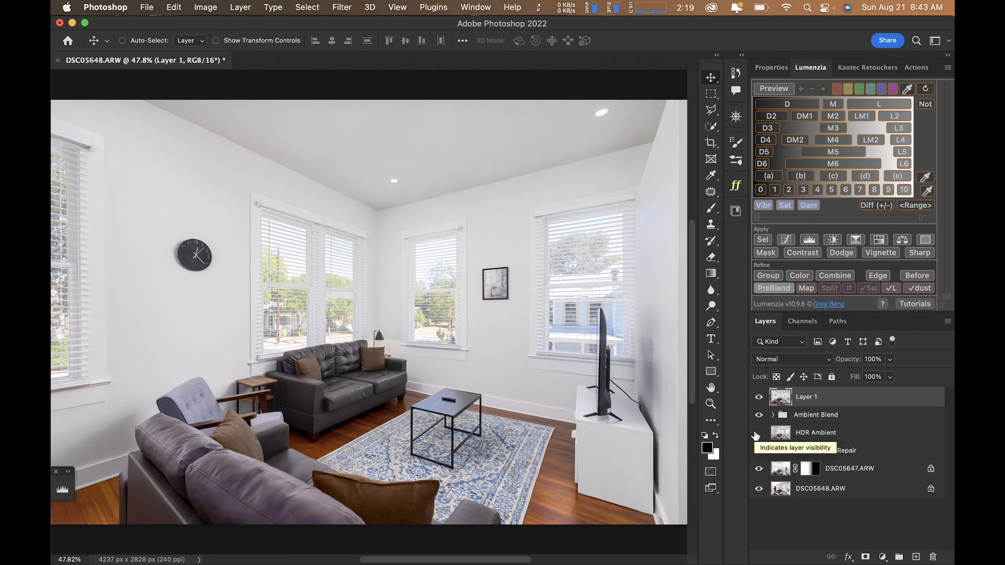
{"action": "left_click", "coordinate": [758, 432], "text": "alt"}
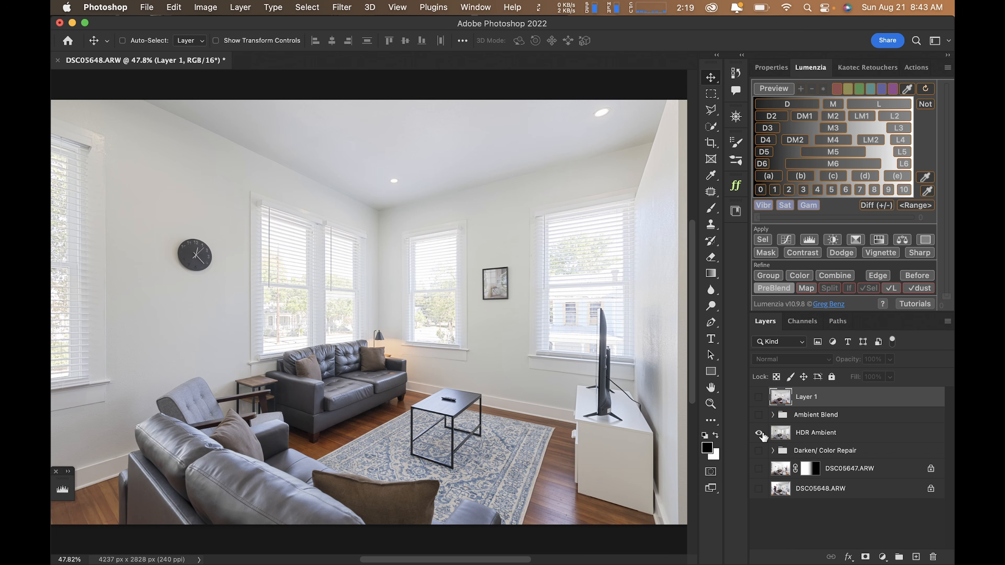
{"action": "left_click", "coordinate": [758, 434], "text": "alt"}
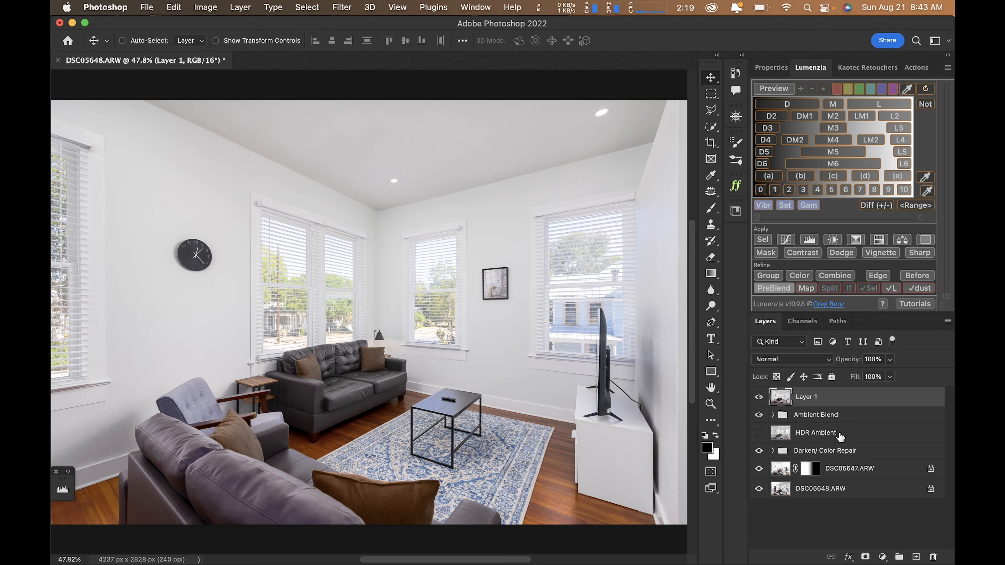
Save the finished living room image as DSC05641-Edit-4.tif and close it
{"action": "key", "text": "super+s"}
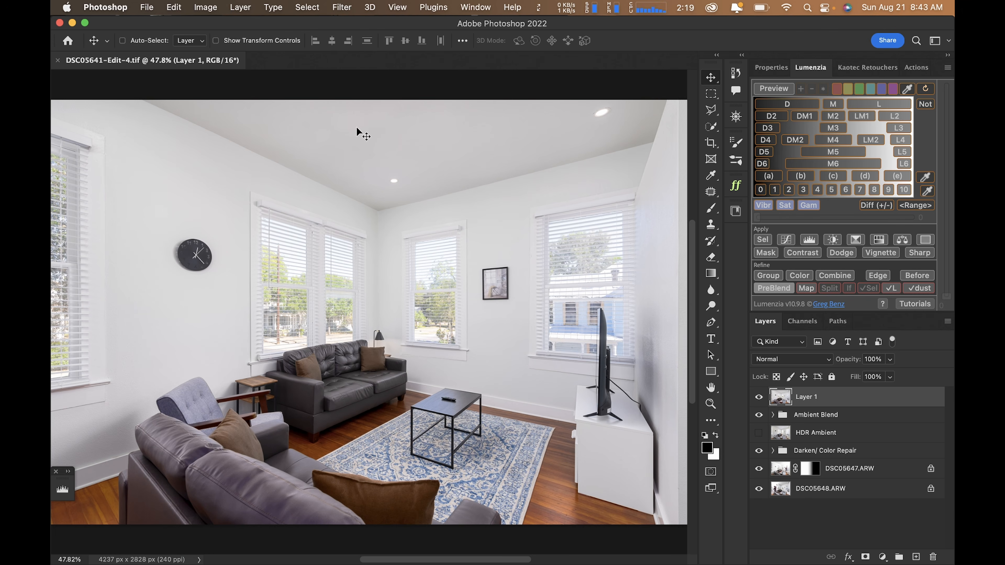
{"action": "left_click", "coordinate": [57, 60]}
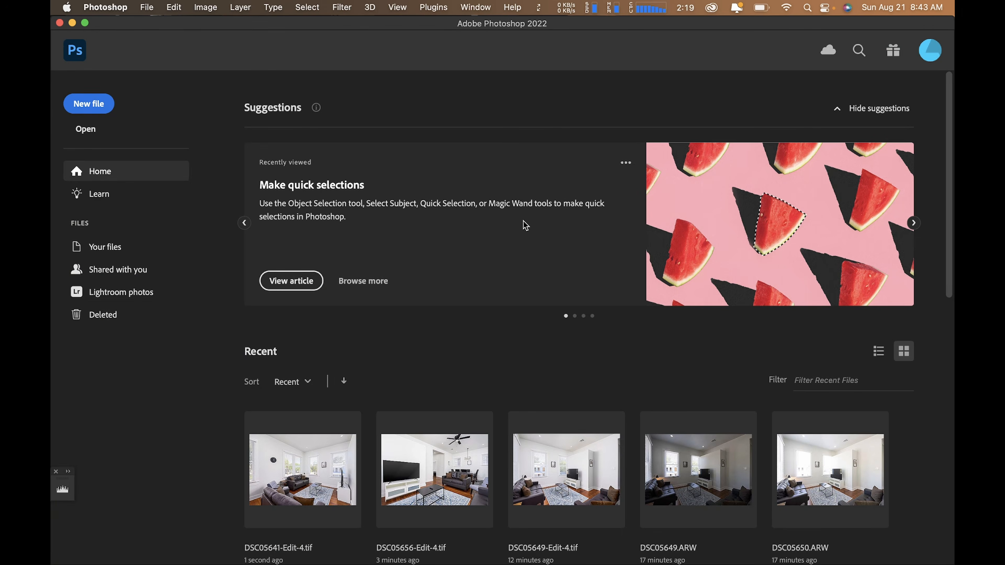
Switch to Lightroom Classic and select the 18 dining room exposures, frames 43 to 60 of the Full Shoot collection, starting at DSC05670.ARW
{"action": "key", "text": "super+Tab"}
{"action": "key", "text": "super+Tab"}
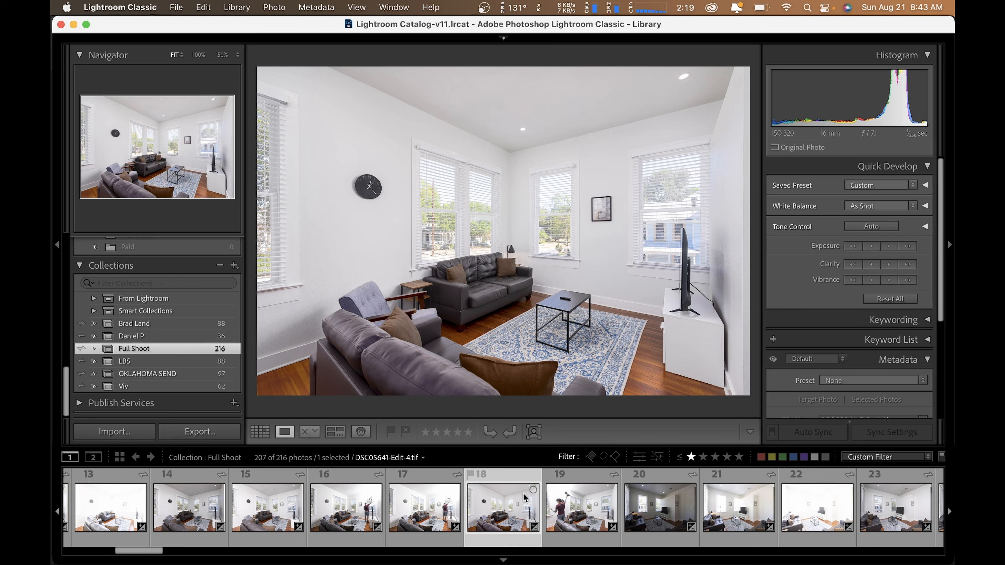
{"action": "scroll", "coordinate": [523, 499], "scroll_direction": "down", "scroll_amount": 3}
{"action": "scroll", "coordinate": [327, 515], "scroll_direction": "down", "scroll_amount": 4}
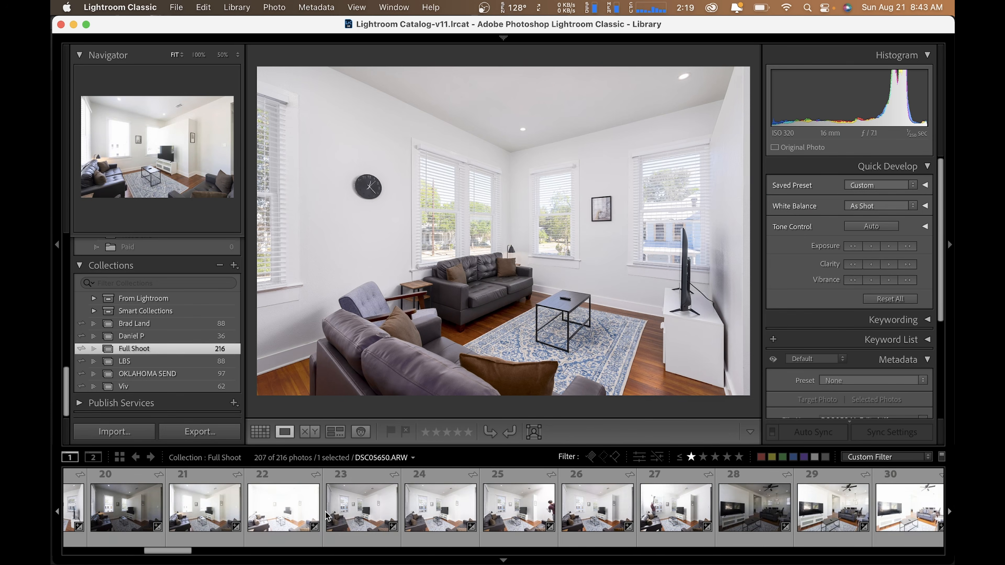
{"action": "scroll", "coordinate": [326, 513], "scroll_direction": "down", "scroll_amount": 8}
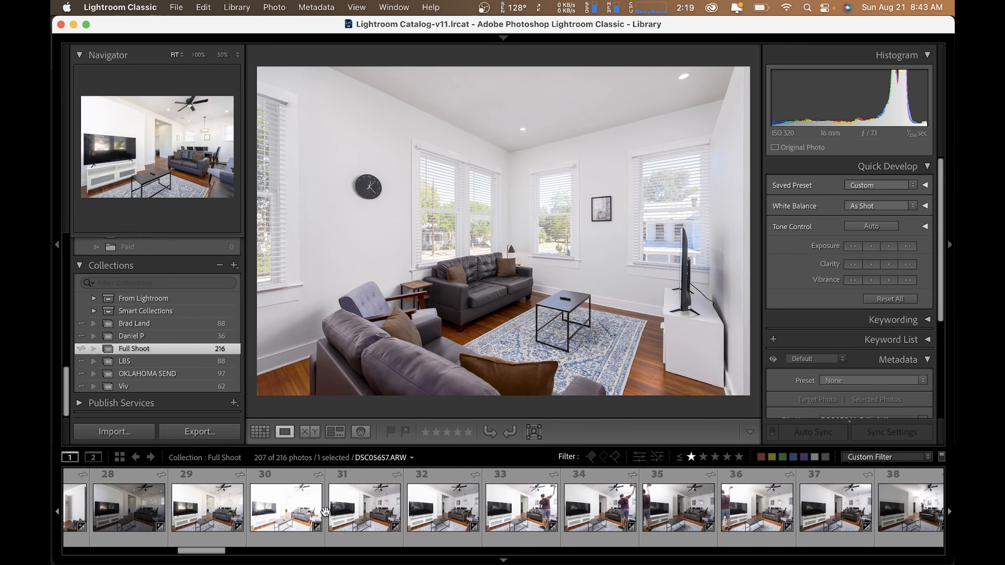
{"action": "scroll", "coordinate": [326, 512], "scroll_direction": "down", "scroll_amount": 12}
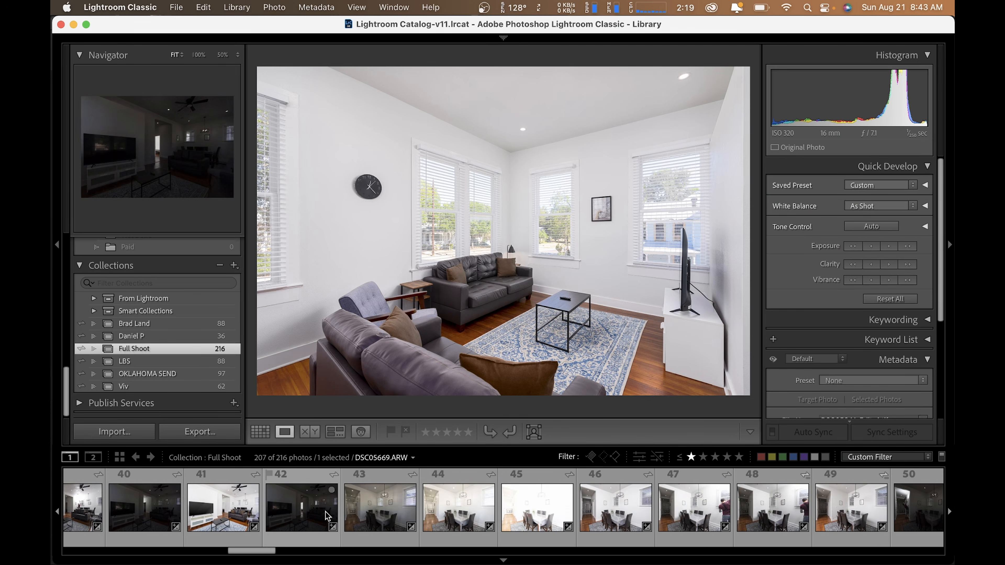
{"action": "left_click", "coordinate": [325, 515]}
{"action": "left_click", "coordinate": [386, 518]}
{"action": "scroll", "coordinate": [385, 519], "scroll_direction": "down", "scroll_amount": 3}
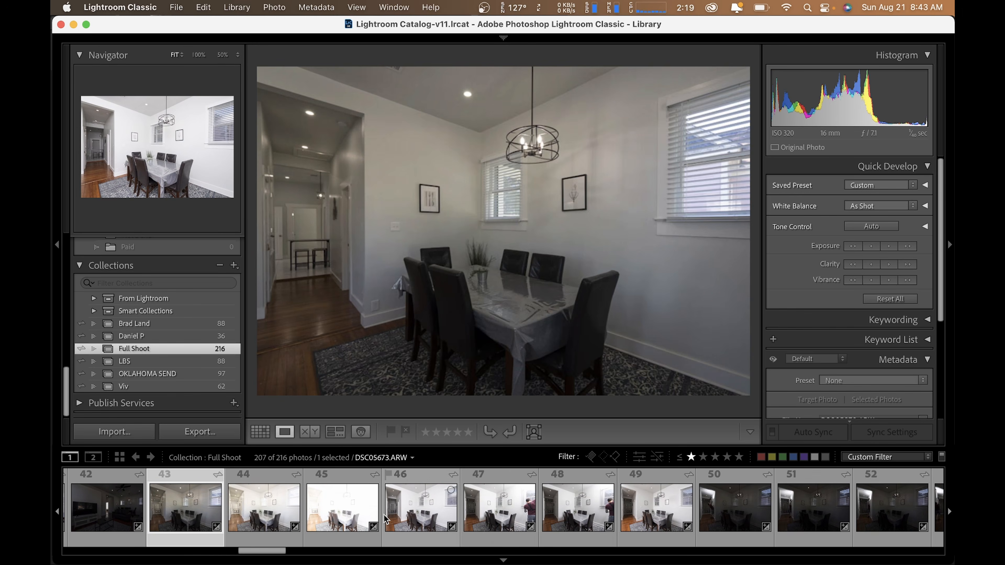
{"action": "left_click", "coordinate": [386, 518]}
{"action": "scroll", "coordinate": [386, 519], "scroll_direction": "down", "scroll_amount": 4}
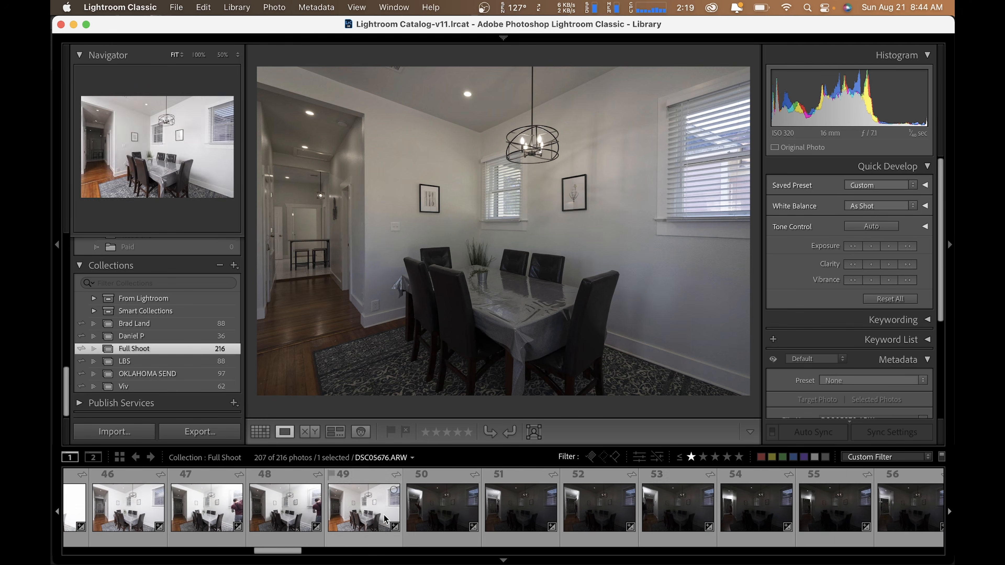
{"action": "scroll", "coordinate": [639, 519], "scroll_direction": "down", "scroll_amount": 6}
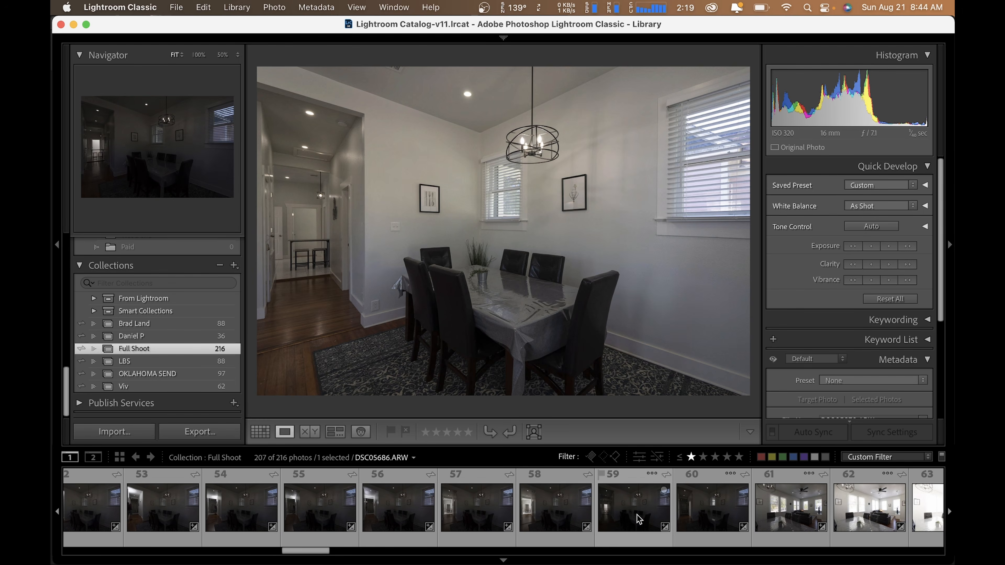
{"action": "left_click", "coordinate": [701, 522], "text": "shift"}
{"action": "scroll", "coordinate": [694, 517], "scroll_direction": "up", "scroll_amount": 9}
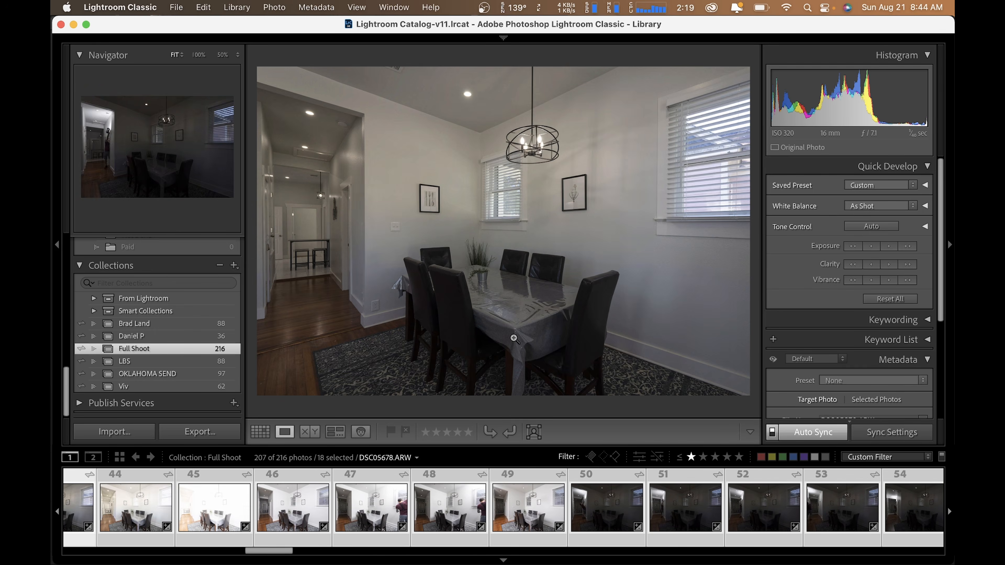
{"action": "scroll", "coordinate": [212, 514], "scroll_direction": "up", "scroll_amount": 2}
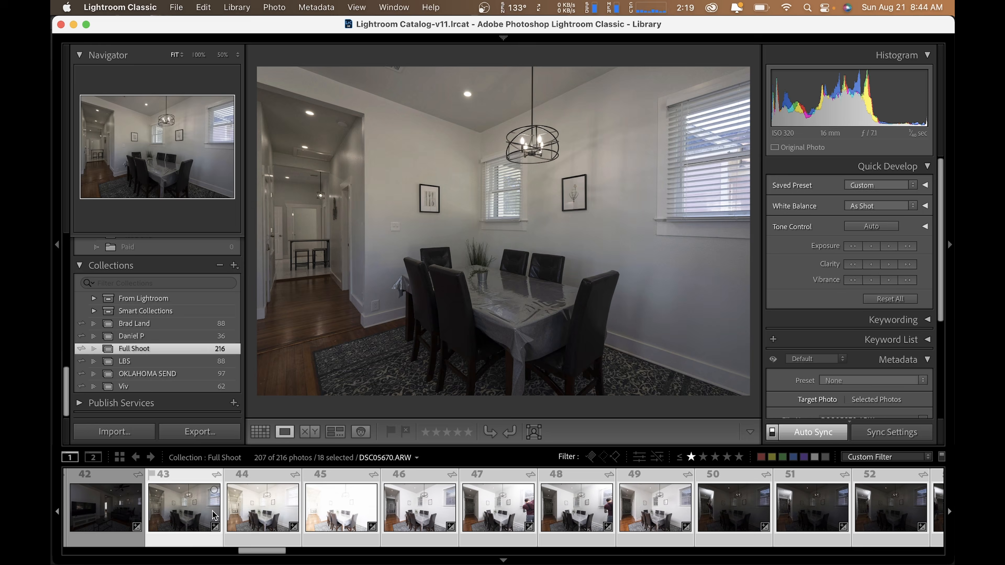
Review the bracketed ambient and flash dining room exposures and remove frame 47 from the selection, keeping frame 48
{"action": "key", "text": "Right"}
{"action": "key", "text": "Right"}
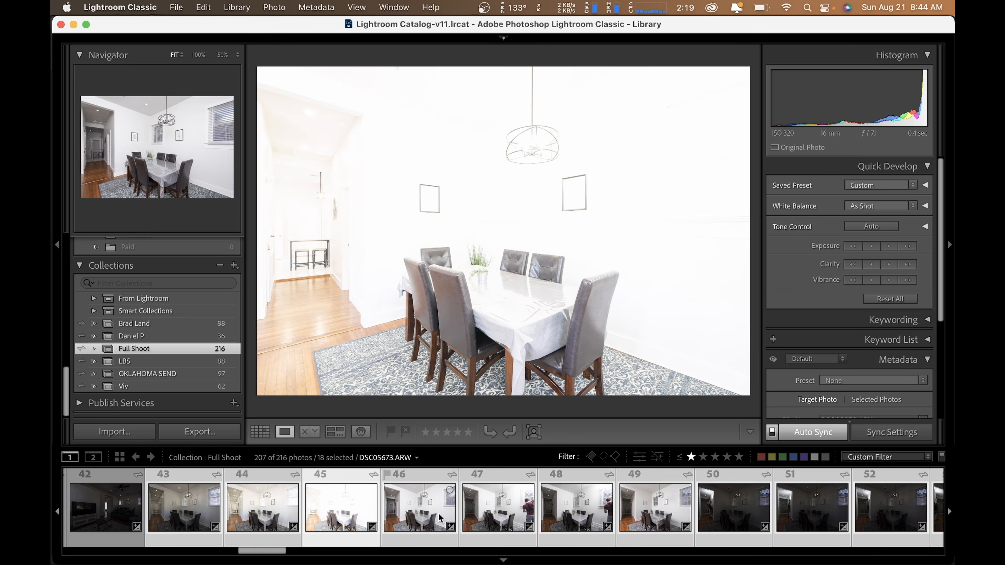
{"action": "key", "text": "Right"}
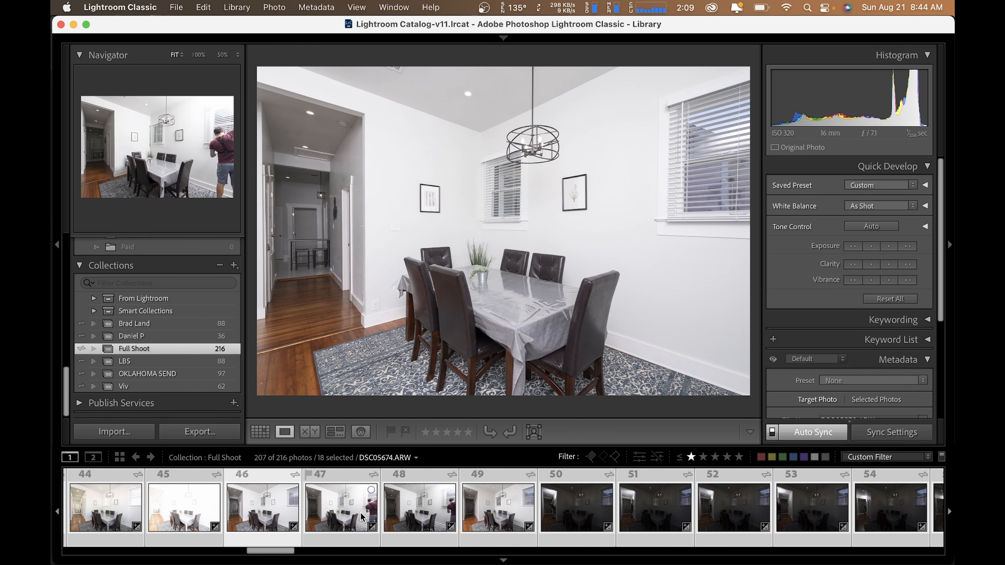
{"action": "key", "text": "Right"}
{"action": "key", "text": "Right"}
{"action": "key", "text": "Left"}
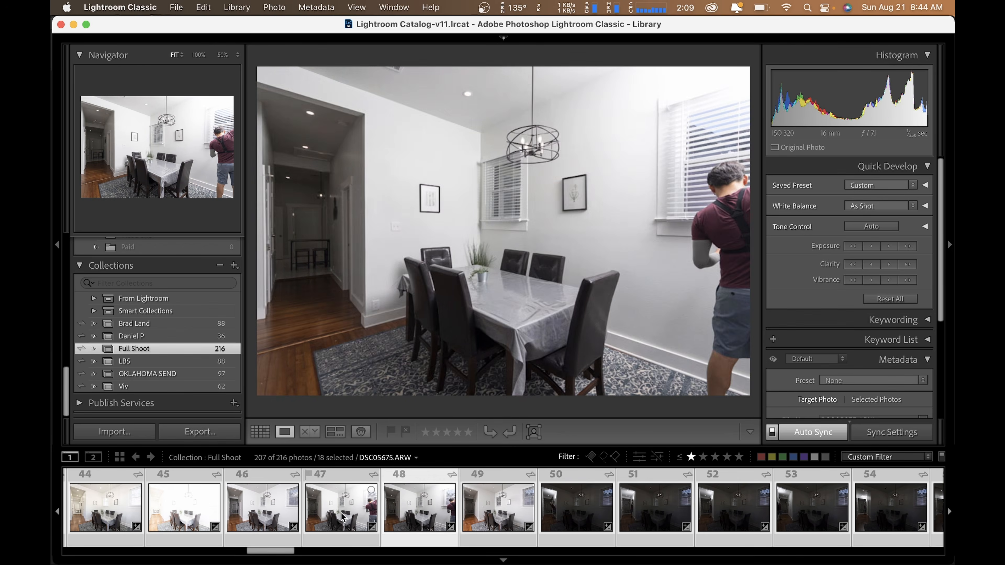
{"action": "key", "text": "Right"}
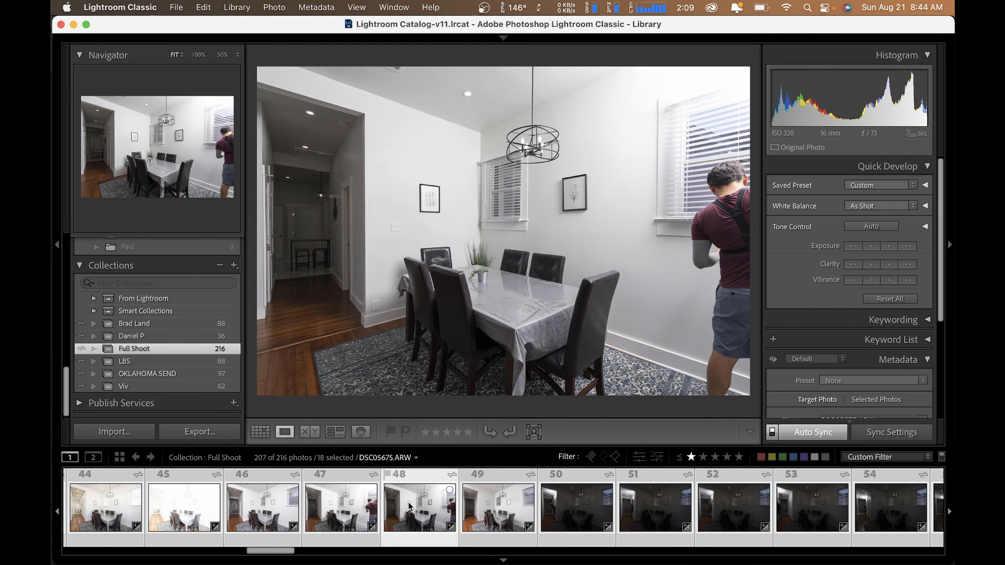
{"action": "left_click", "coordinate": [343, 513], "text": "super"}
{"action": "scroll", "coordinate": [444, 513], "scroll_direction": "right", "scroll_amount": 1}
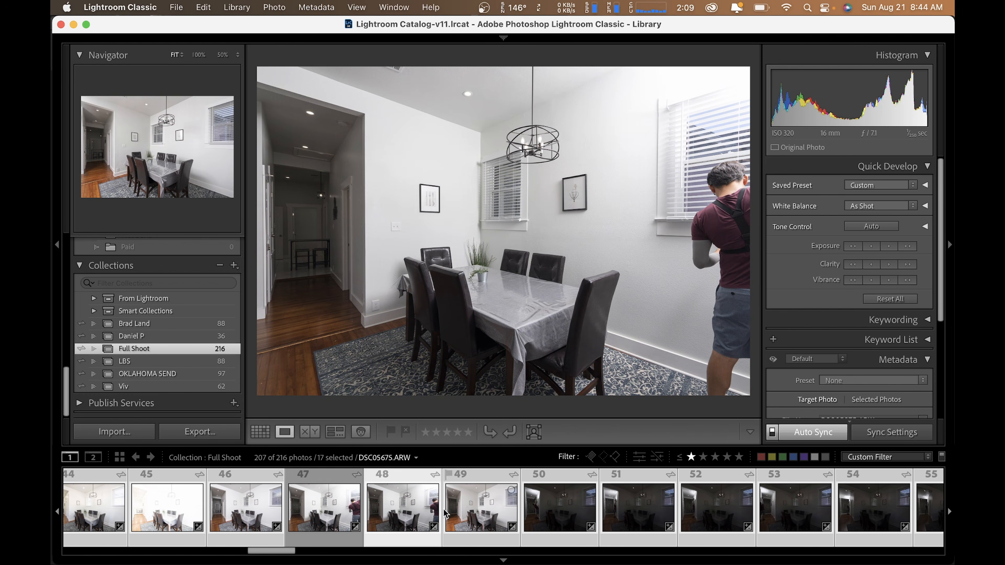
Compare hallway flash frames 50 and 51, examining the hallway ceiling and the photographer's position in frame 50 up close
{"action": "left_click", "coordinate": [492, 506]}
{"action": "scroll", "coordinate": [495, 508], "scroll_direction": "right", "scroll_amount": 4}
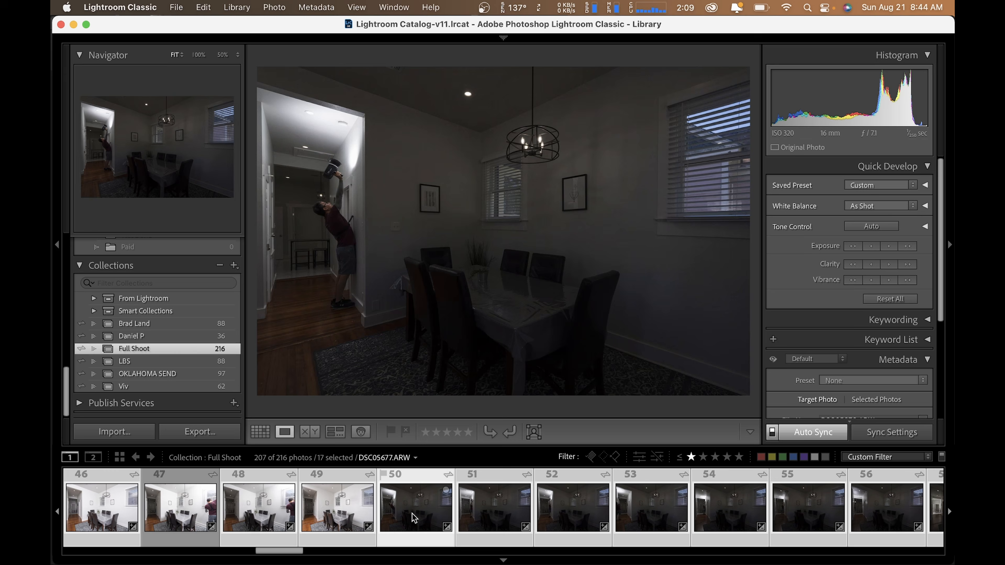
{"action": "left_click", "coordinate": [477, 511]}
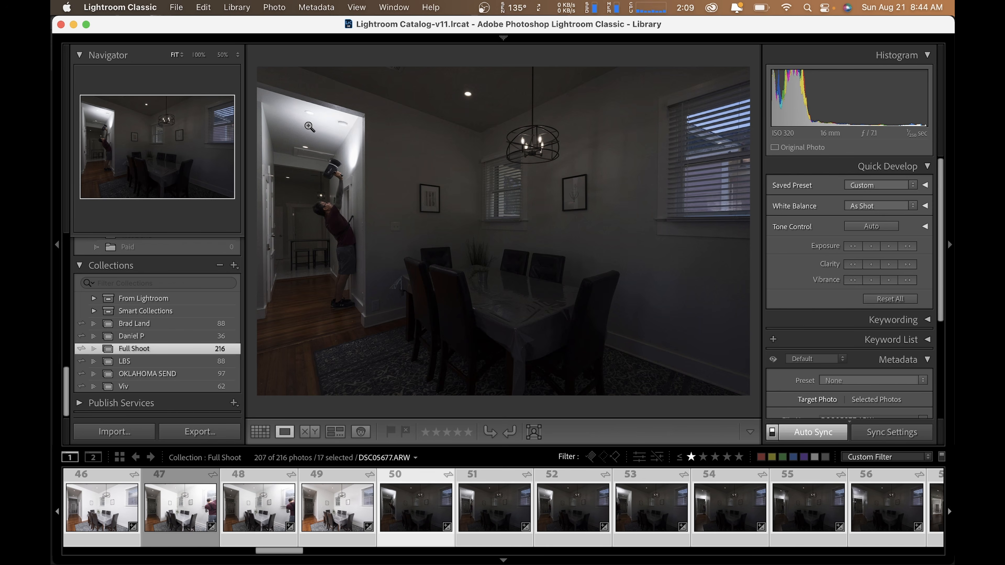
{"action": "left_click", "coordinate": [298, 113]}
{"action": "left_click_drag", "start_coordinate": [325, 109], "coordinate": [388, 124]}
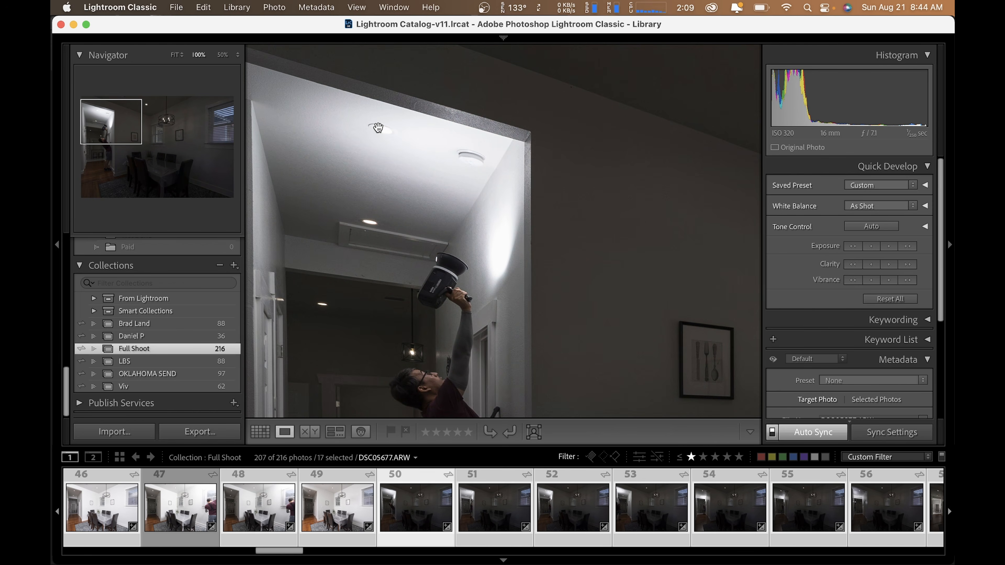
{"action": "left_click", "coordinate": [380, 127]}
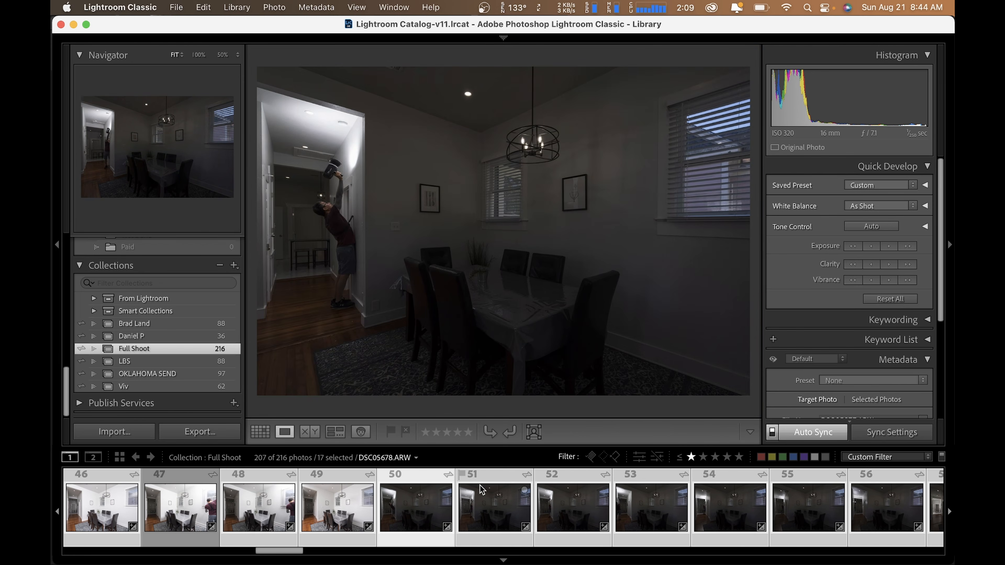
{"action": "left_click", "coordinate": [492, 516]}
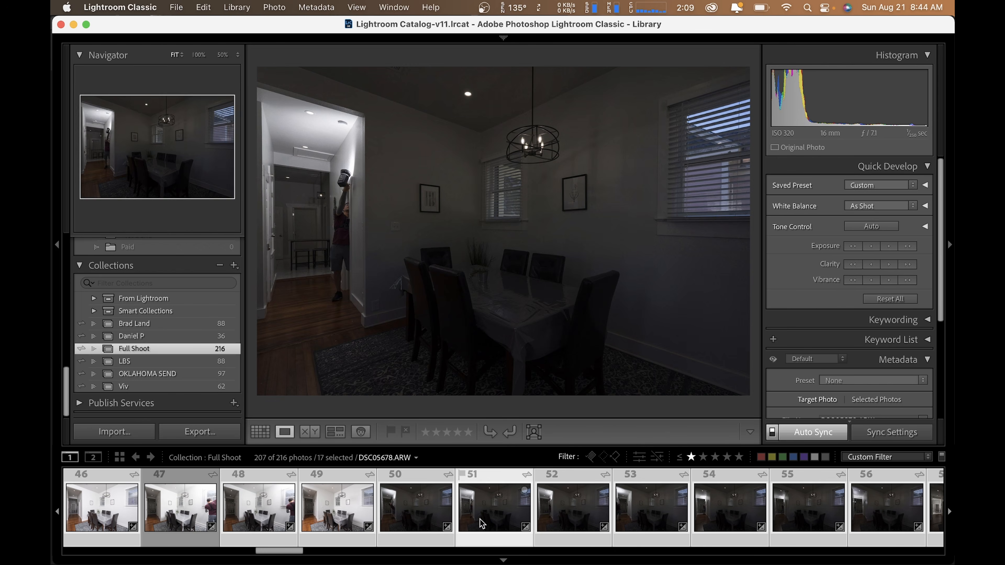
{"action": "left_click", "coordinate": [428, 512]}
{"action": "left_click", "coordinate": [354, 230]}
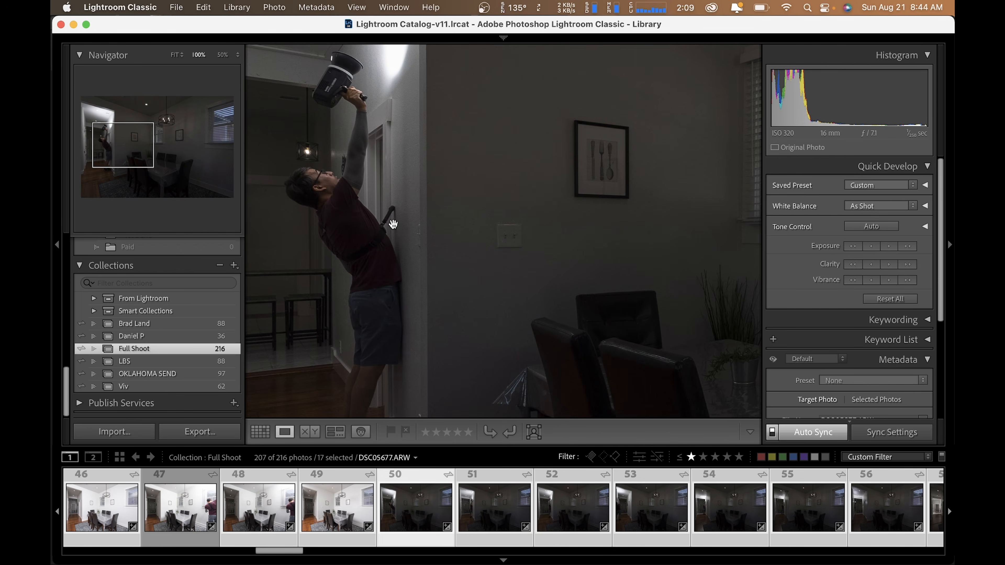
{"action": "left_click", "coordinate": [389, 224]}
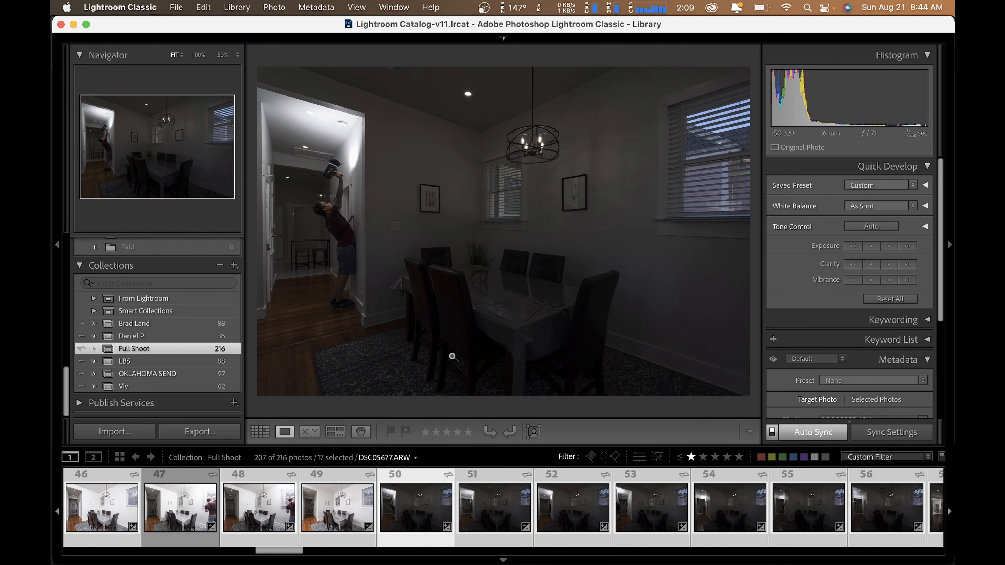
Try leaving hallway flash frames 50 and 51 out of the selection
{"action": "left_click", "coordinate": [514, 528]}
{"action": "left_click", "coordinate": [397, 509], "text": "super"}
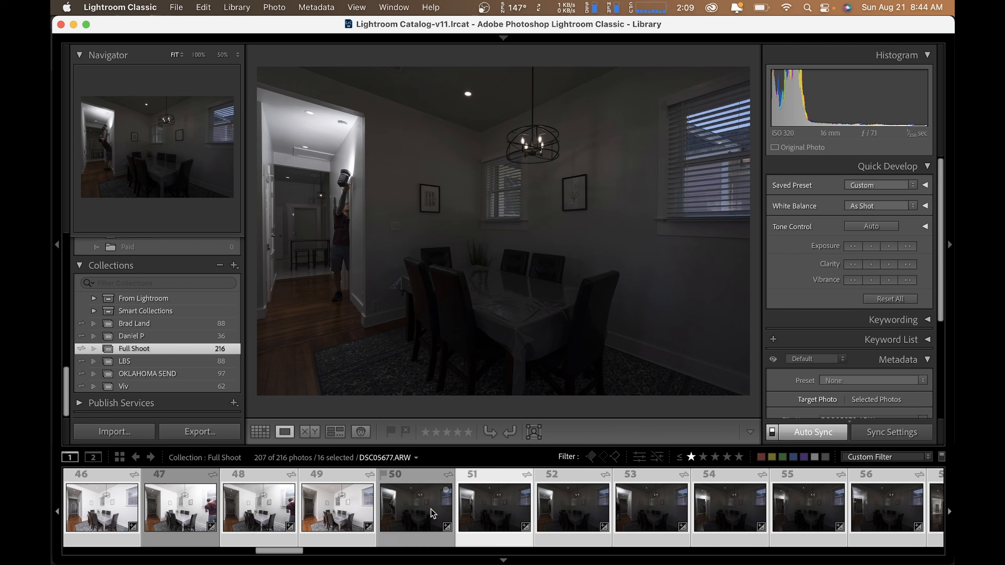
{"action": "left_click", "coordinate": [487, 505], "text": "super"}
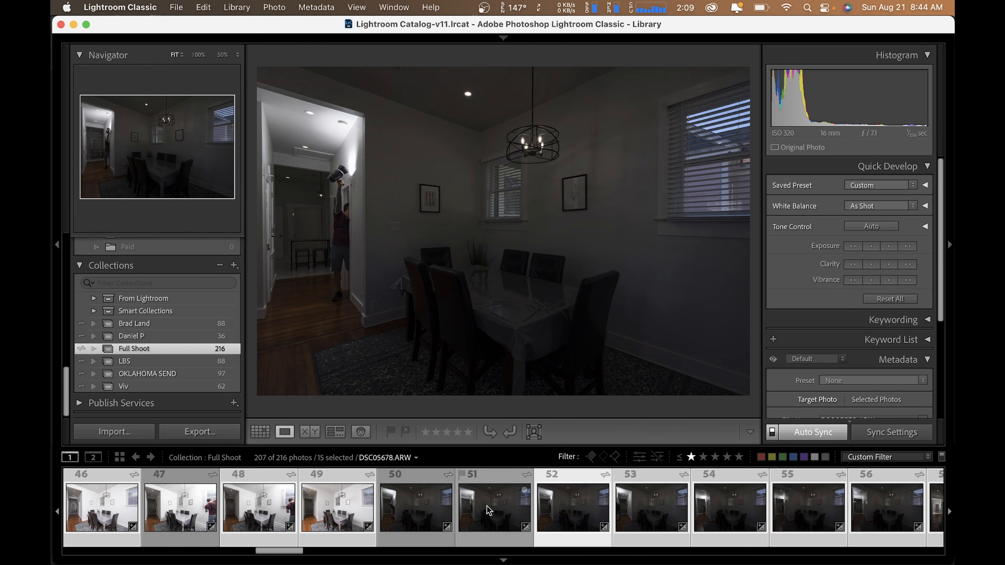
{"action": "left_click", "coordinate": [501, 509], "text": "super"}
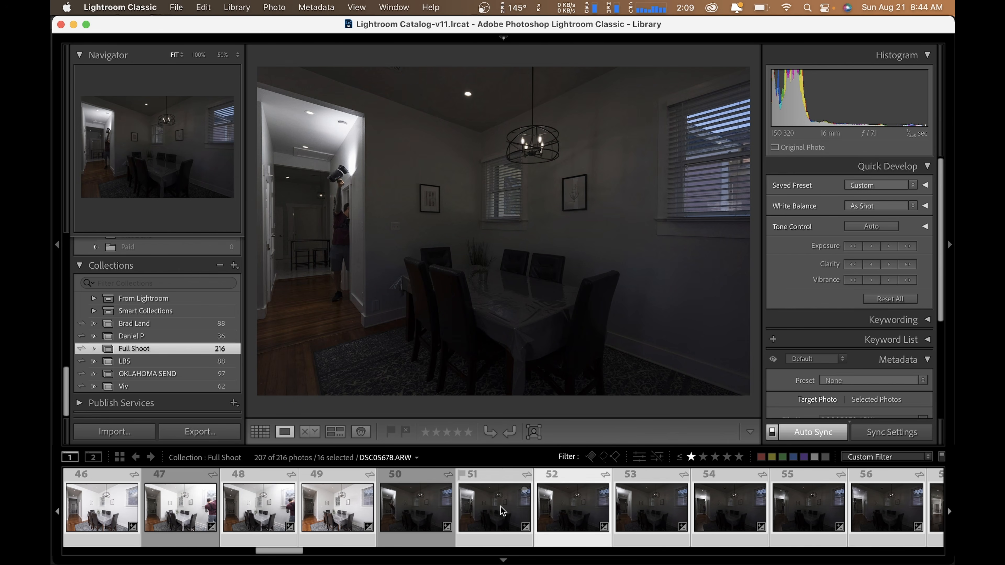
Compare the hallway ceiling up close in frames 50, 51 and 52, and remove frames 50 and 51 from the selection
{"action": "left_click", "coordinate": [574, 511]}
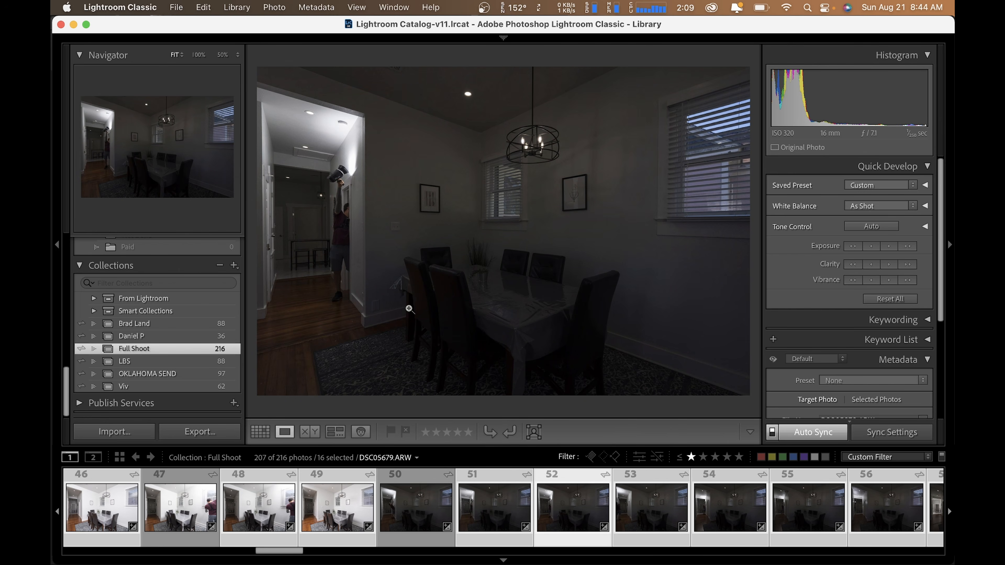
{"action": "left_click", "coordinate": [299, 96]}
{"action": "left_click_drag", "start_coordinate": [344, 145], "coordinate": [474, 161]}
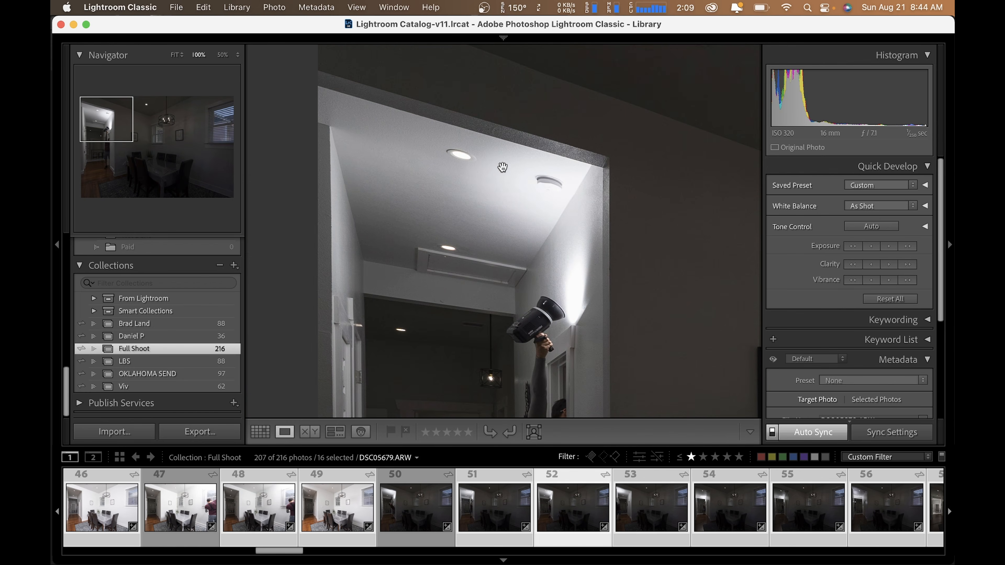
{"action": "left_click", "coordinate": [488, 512]}
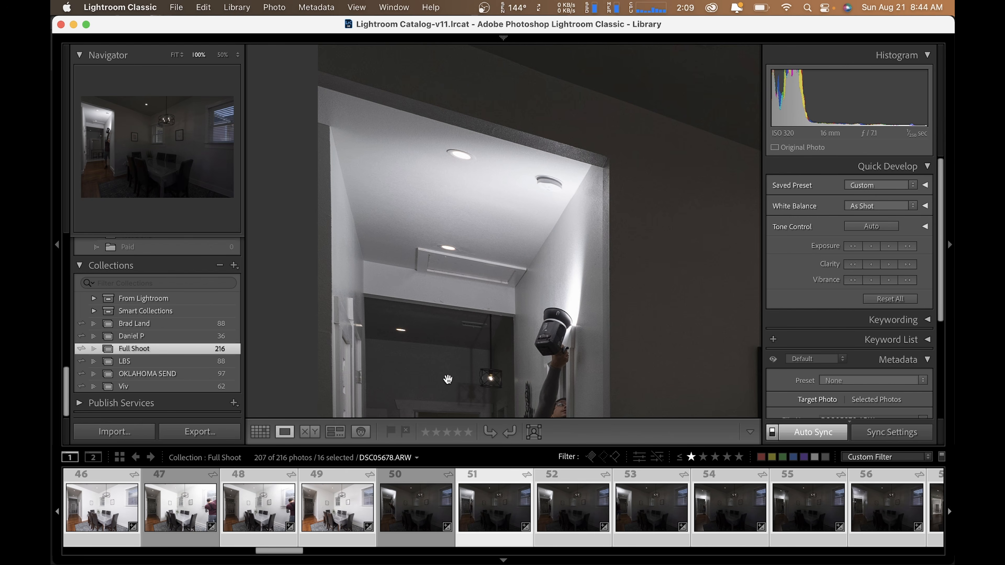
{"action": "left_click", "coordinate": [418, 499], "text": "super"}
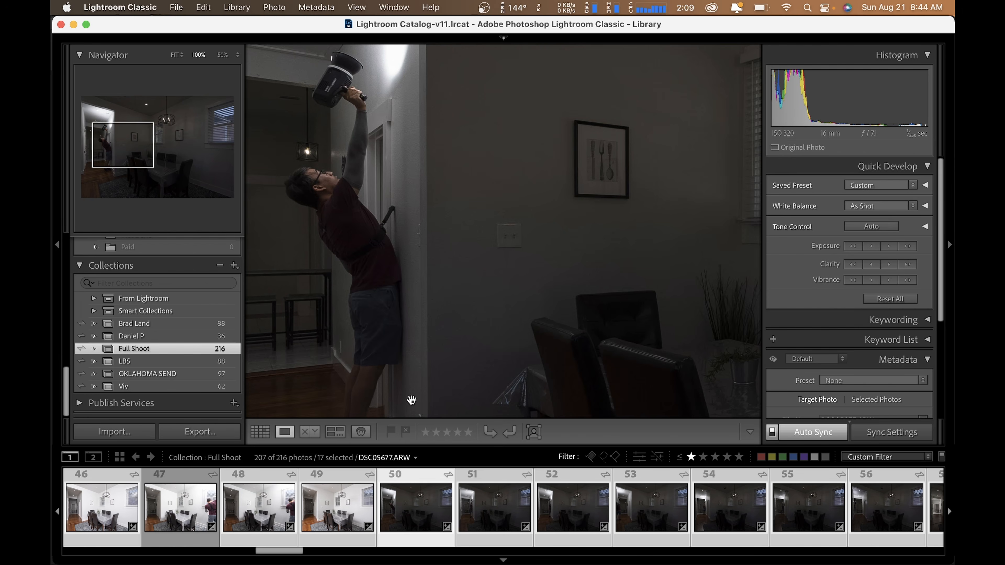
{"action": "left_click", "coordinate": [419, 173]}
{"action": "left_click", "coordinate": [299, 112]}
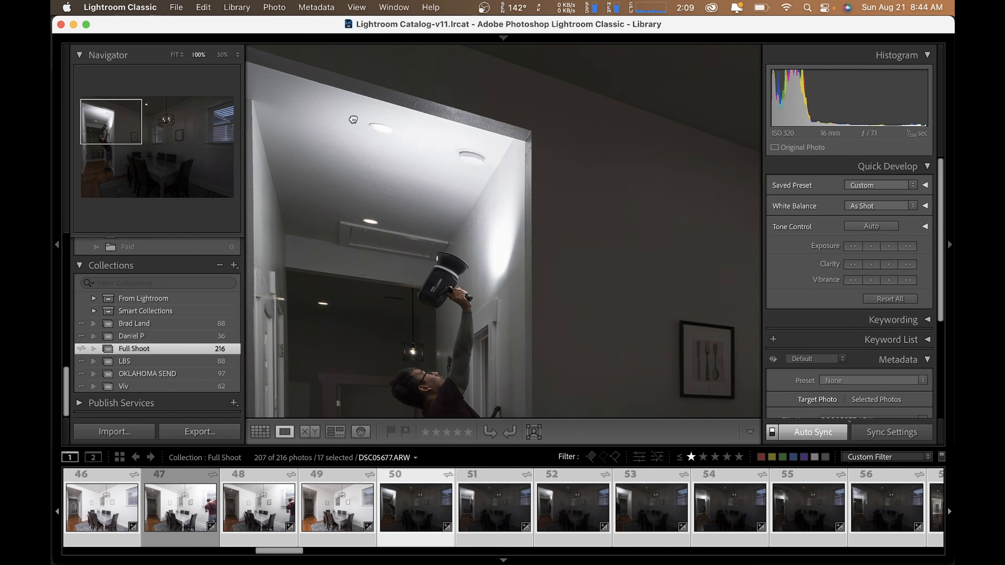
{"action": "left_click", "coordinate": [408, 513], "text": "super"}
{"action": "left_click", "coordinate": [473, 516], "text": "super"}
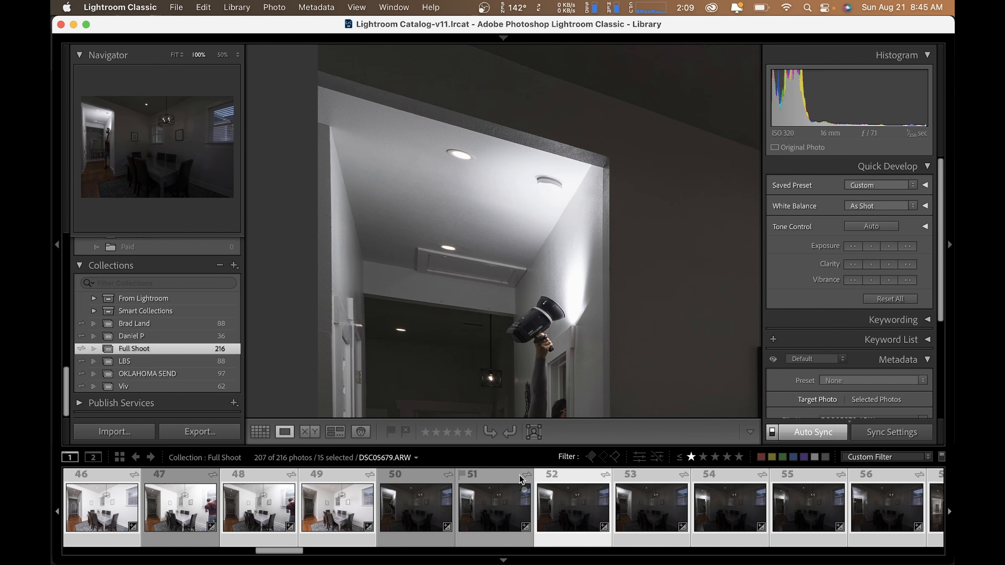
{"action": "left_click", "coordinate": [537, 305]}
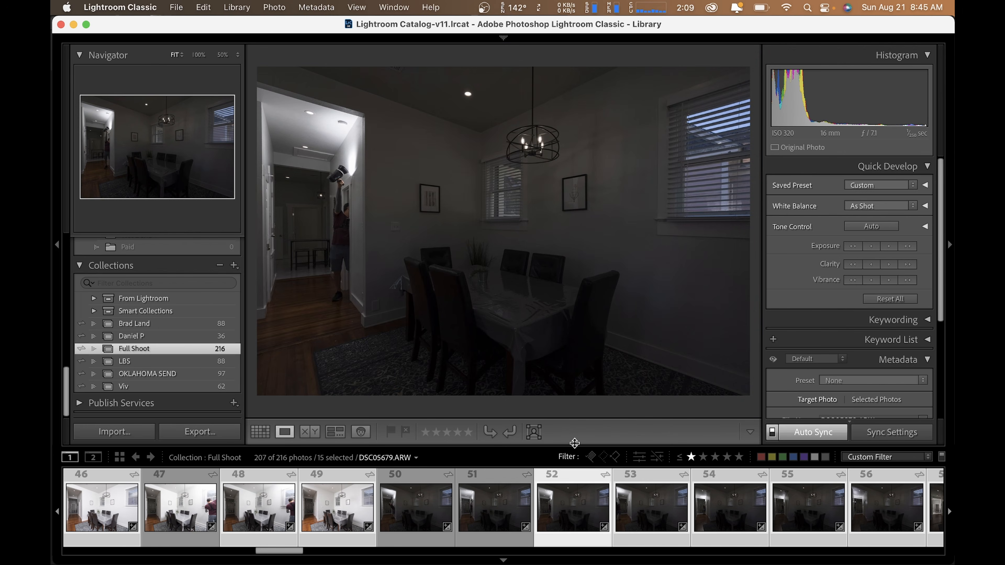
Check flash frames 53 to 55, compare 54 and 55 up close in the hallway, and remove frame 54 from the selection
{"action": "left_click", "coordinate": [675, 505]}
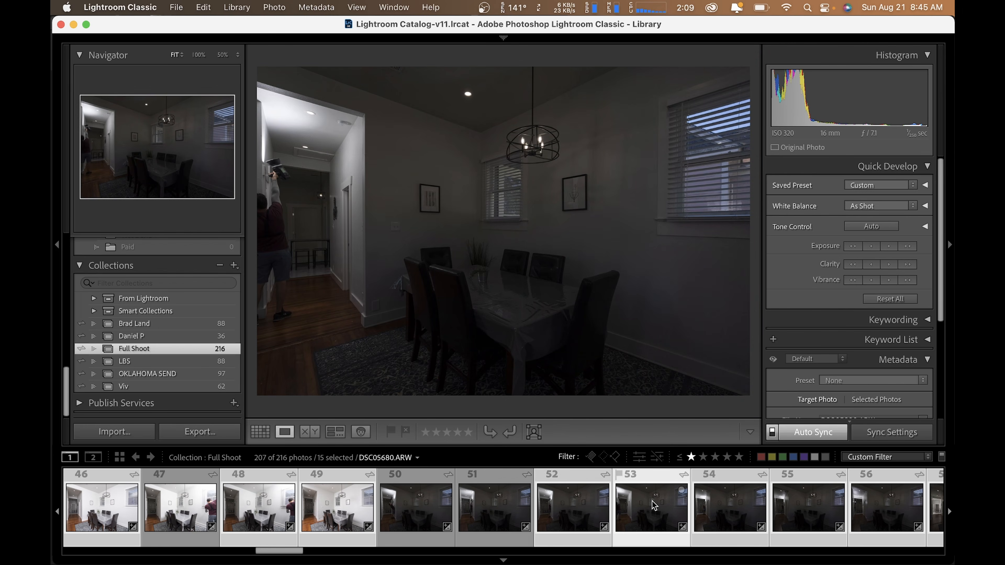
{"action": "key", "text": "Right"}
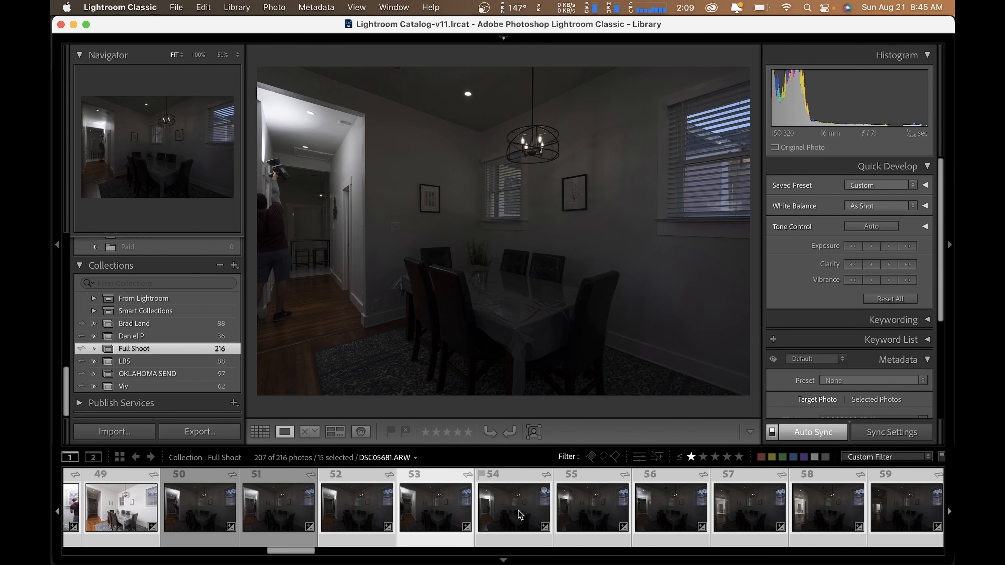
{"action": "left_click", "coordinate": [577, 511]}
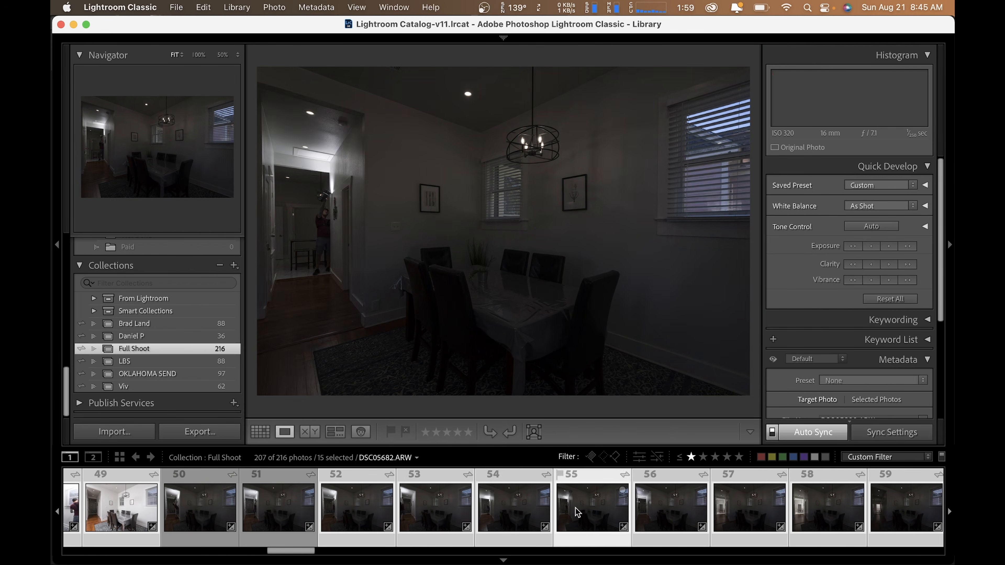
{"action": "left_click", "coordinate": [523, 514]}
{"action": "left_click", "coordinate": [296, 166]}
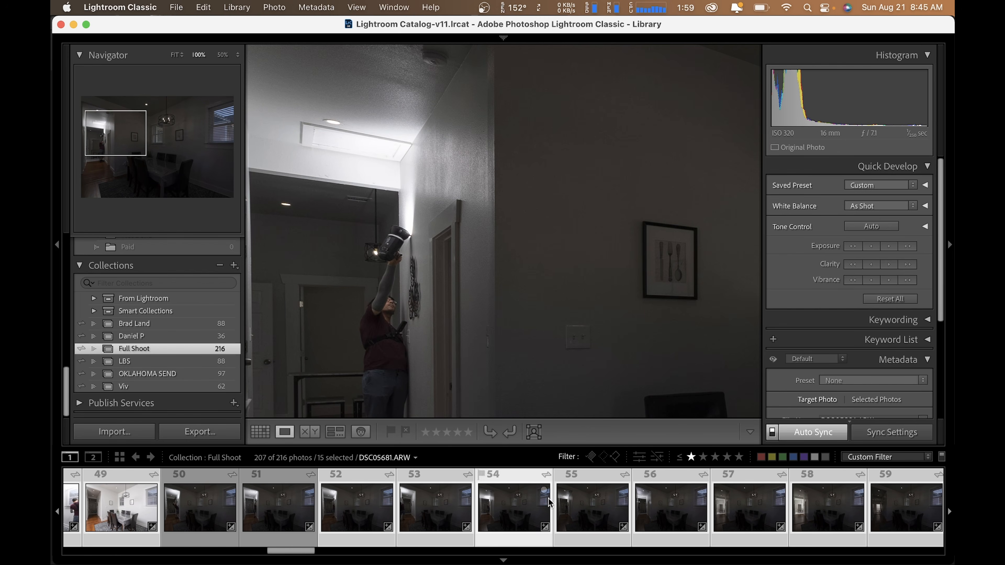
{"action": "left_click", "coordinate": [572, 507]}
{"action": "left_click_drag", "start_coordinate": [443, 295], "coordinate": [510, 297]}
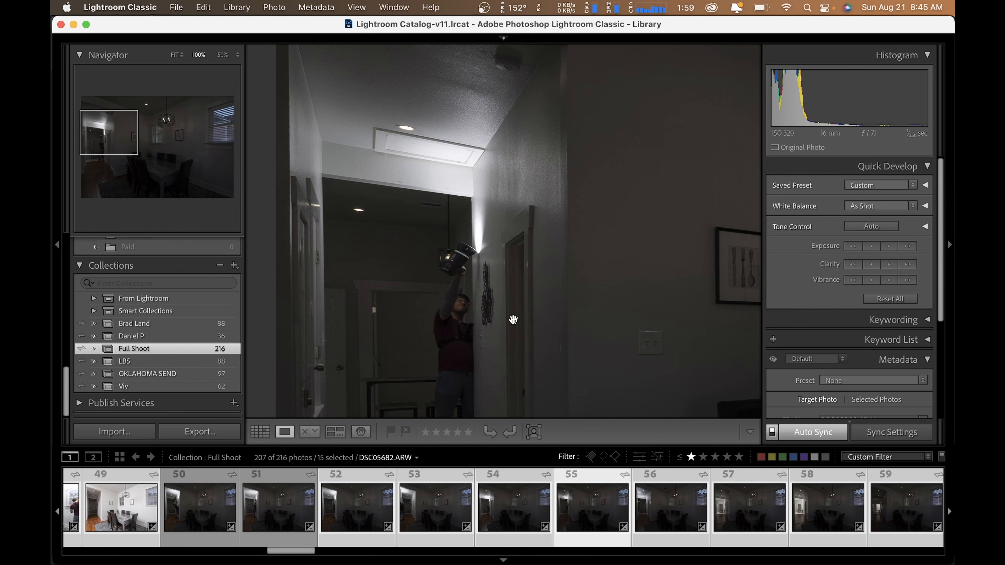
{"action": "left_click", "coordinate": [511, 516]}
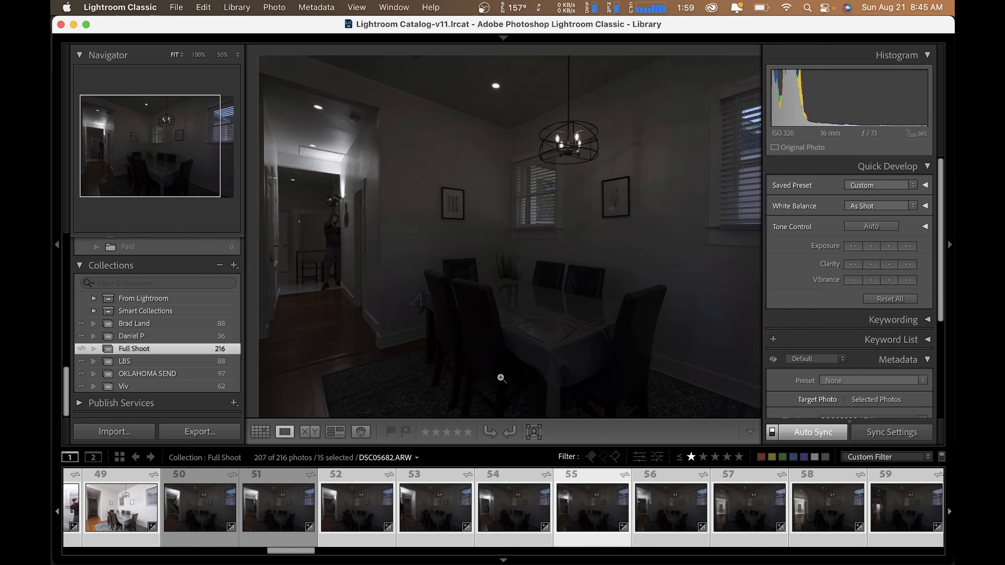
{"action": "left_click", "coordinate": [512, 515], "text": "super"}
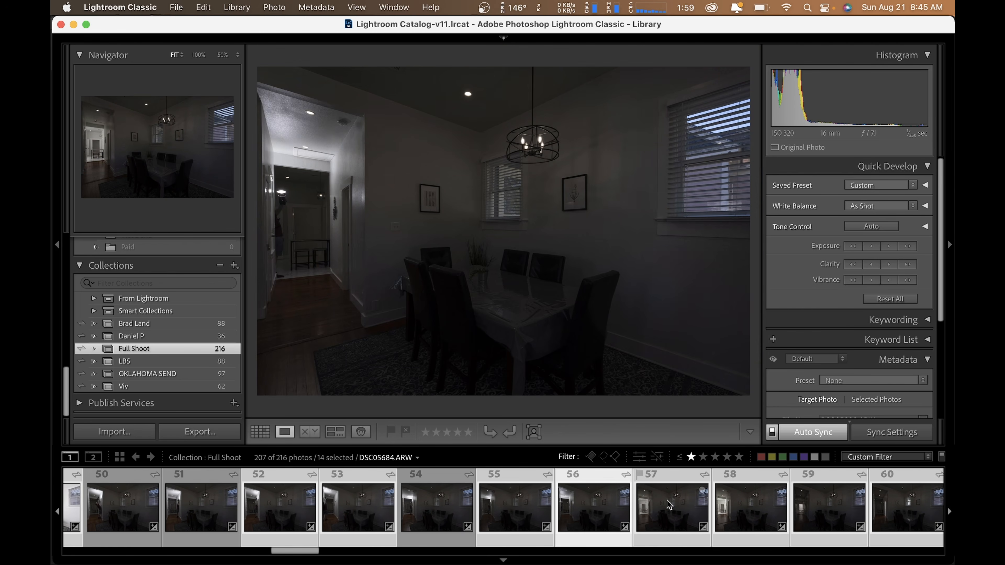
Compare back-room flash frames 57 and 58 and remove frame 57 from the selection
{"action": "left_click", "coordinate": [668, 507]}
{"action": "left_click", "coordinate": [758, 511]}
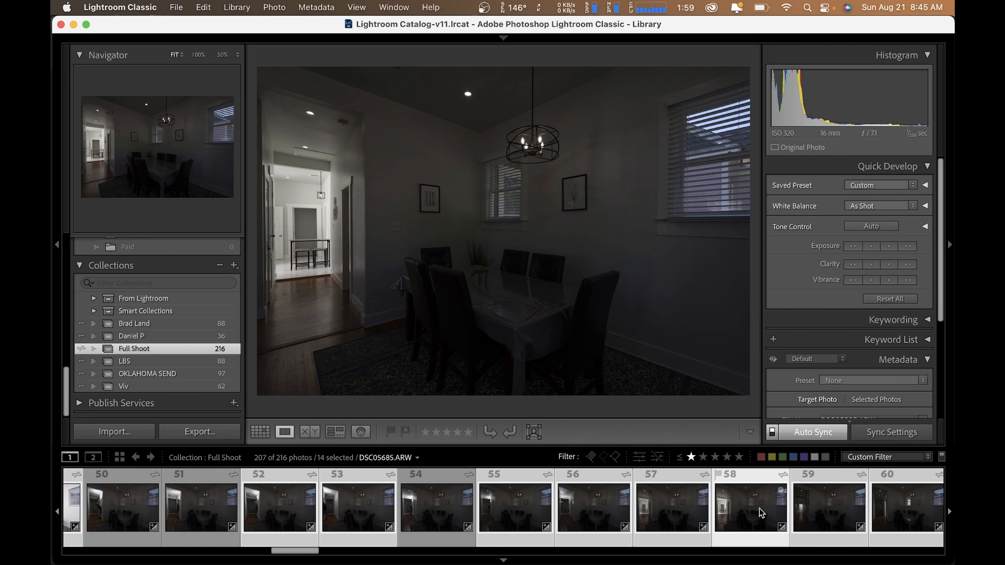
{"action": "left_click", "coordinate": [679, 514]}
{"action": "left_click", "coordinate": [679, 515], "text": "super"}
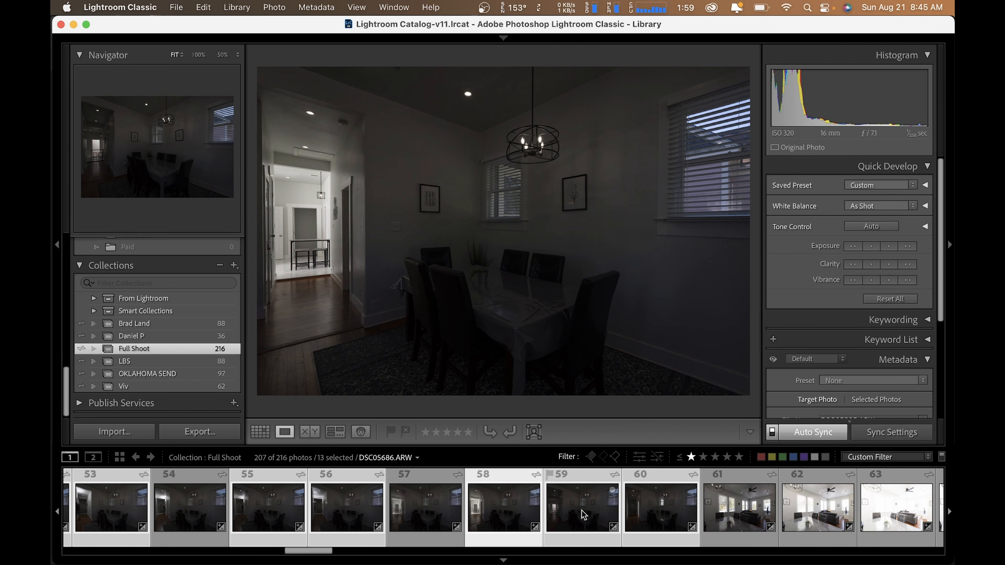
Examine frames 59 and 60 up close around the far hallway door, the dining table and the side doorway
{"action": "left_click", "coordinate": [668, 513]}
{"action": "left_click", "coordinate": [611, 500]}
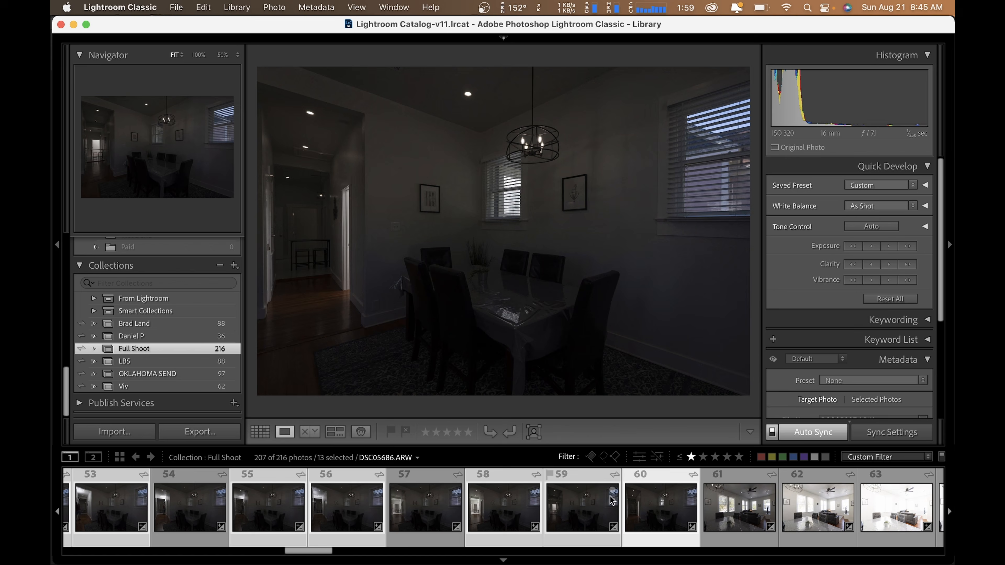
{"action": "left_click", "coordinate": [295, 233]}
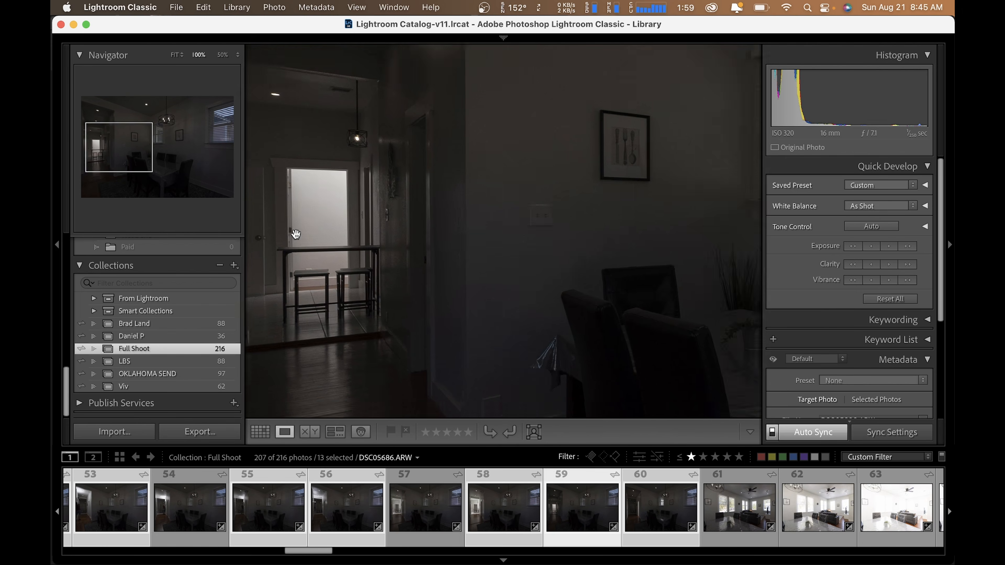
{"action": "left_click", "coordinate": [653, 510]}
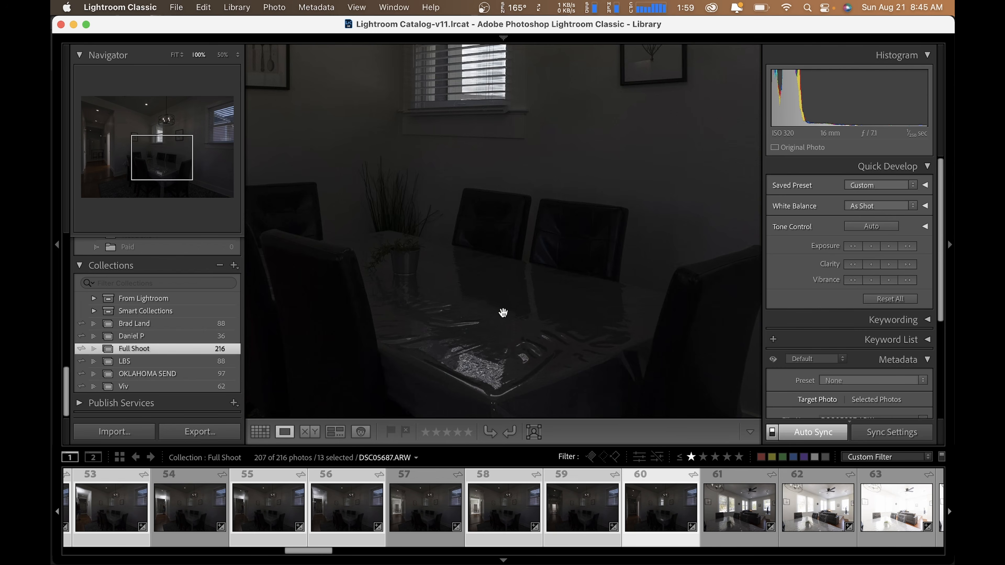
{"action": "left_click", "coordinate": [371, 232]}
{"action": "left_click", "coordinate": [371, 233]}
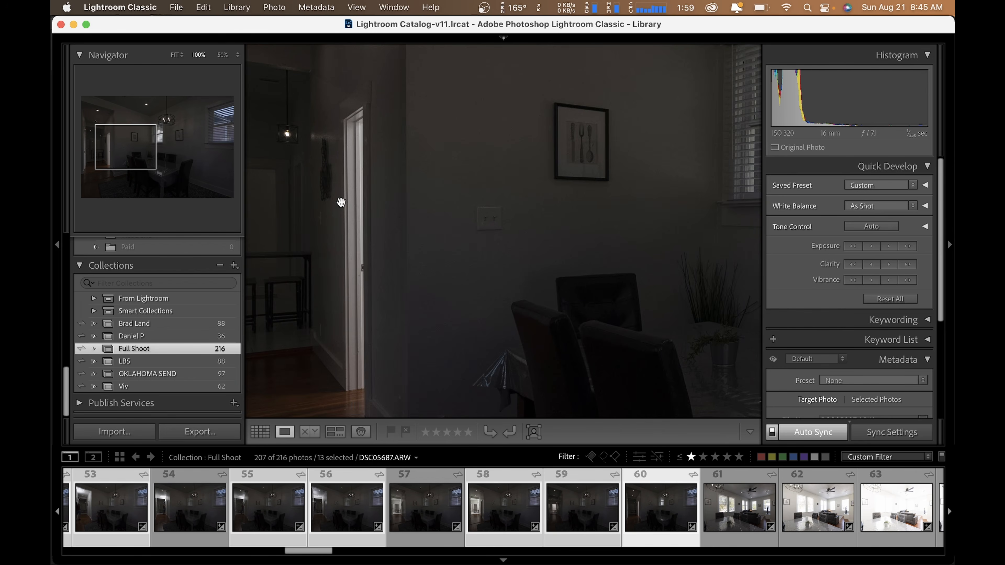
Open the selected dining room frames as layers in a single Photoshop document
{"action": "left_click_drag", "start_coordinate": [349, 232], "coordinate": [503, 206]}
{"action": "left_click", "coordinate": [502, 206]}
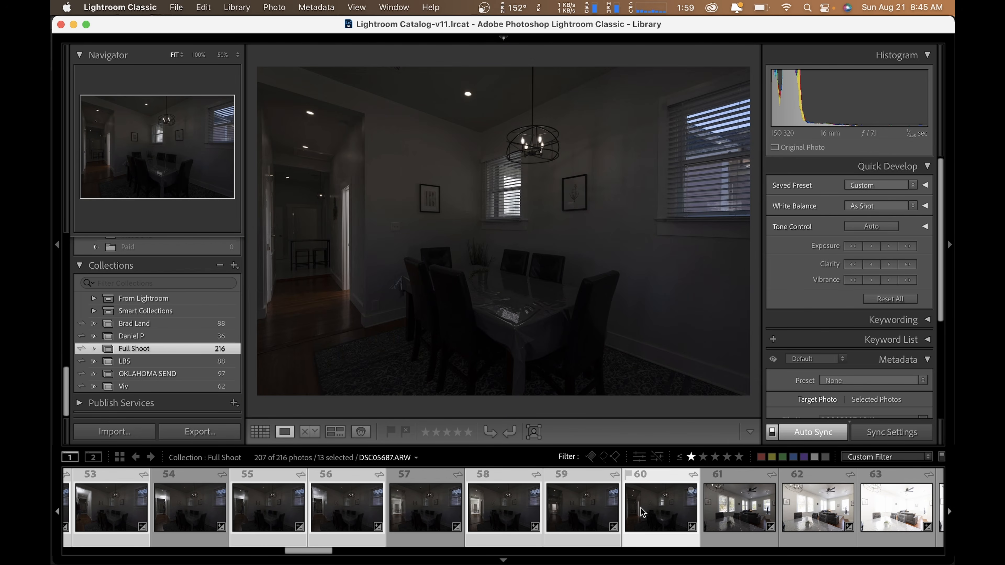
{"action": "key", "text": "super+e"}
{"action": "left_click", "coordinate": [621, 220]}
{"action": "scroll", "coordinate": [629, 475], "scroll_direction": "down", "scroll_amount": 5}
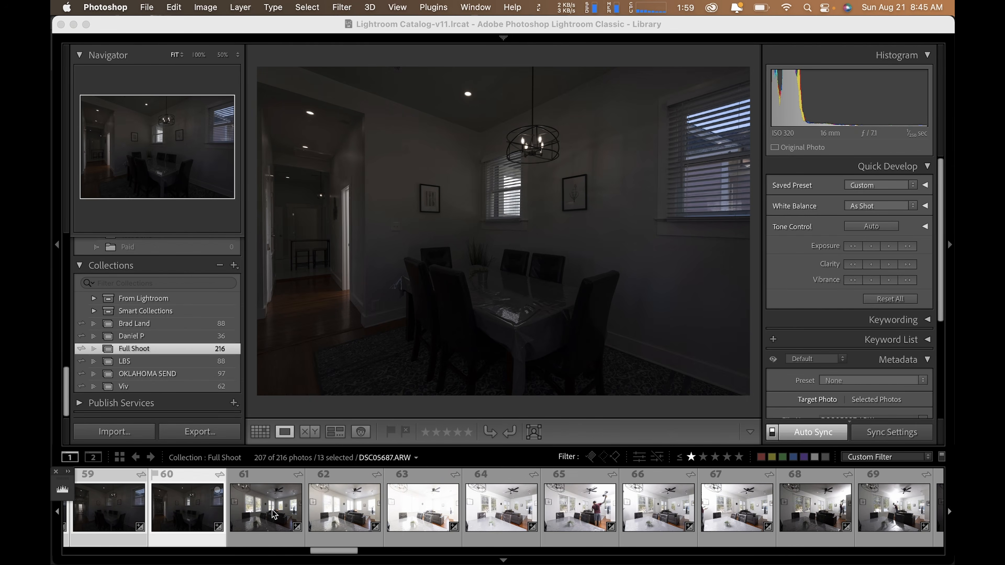
{"action": "left_click", "coordinate": [273, 514]}
{"action": "scroll", "coordinate": [273, 514], "scroll_direction": "down", "scroll_amount": 2}
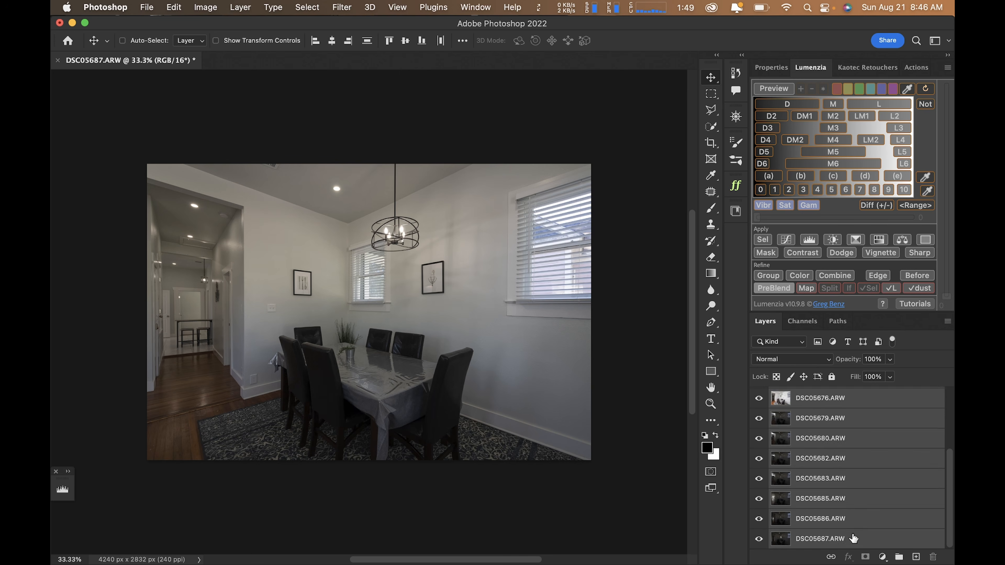
Run Lumenzia's PreBlend on the dining room layers and gather the upper ambient frames in an Ambient Blend group above the HDR Ambient layer
{"action": "left_click", "coordinate": [773, 288]}
{"action": "left_click", "coordinate": [521, 320]}
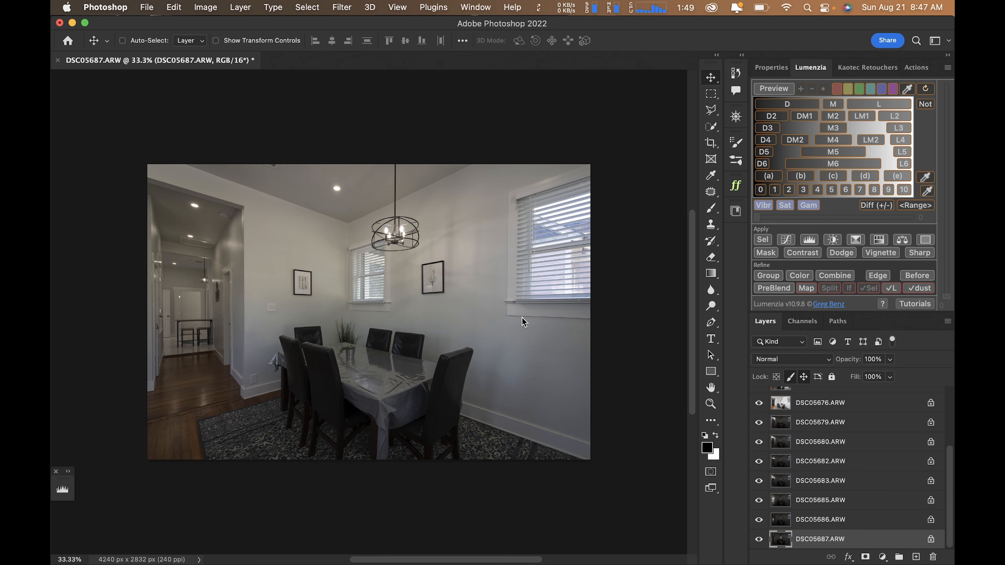
{"action": "left_click", "coordinate": [785, 401]}
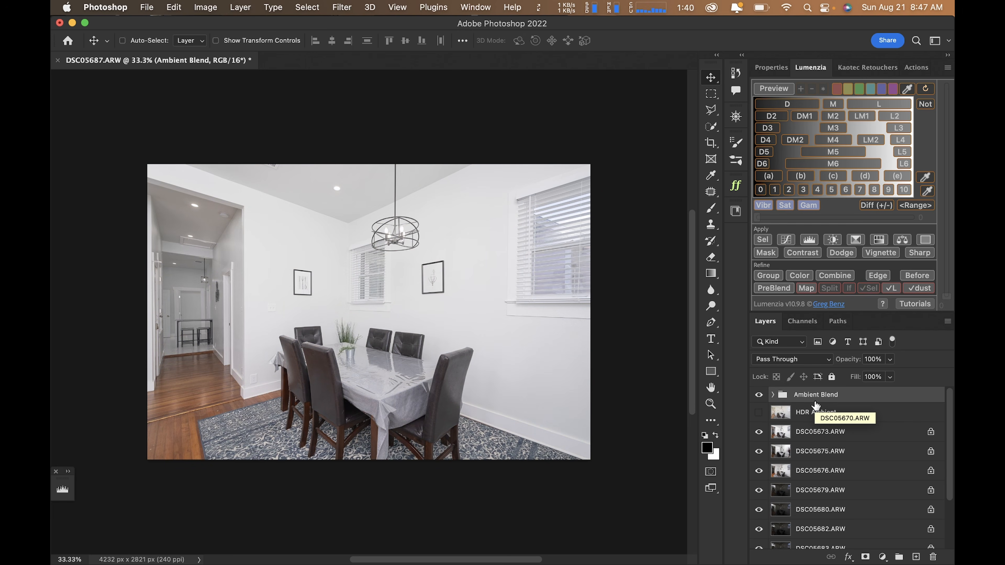
Put DSC05673 in a Darken/ Color Repair group and mask DSC05675 with a gradient that hides the photographer beside the large window
{"action": "left_click", "coordinate": [808, 436]}
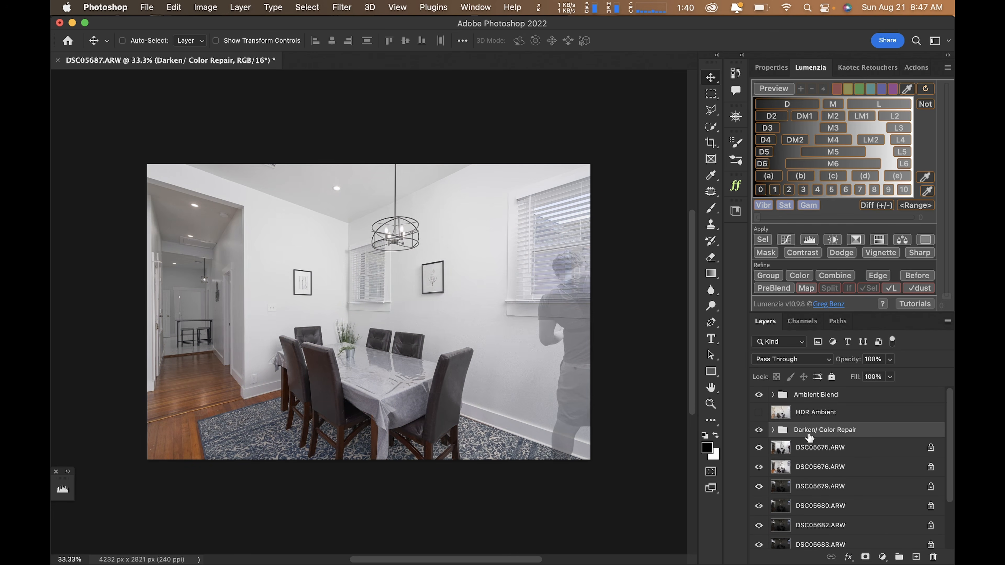
{"action": "left_click", "coordinate": [826, 453]}
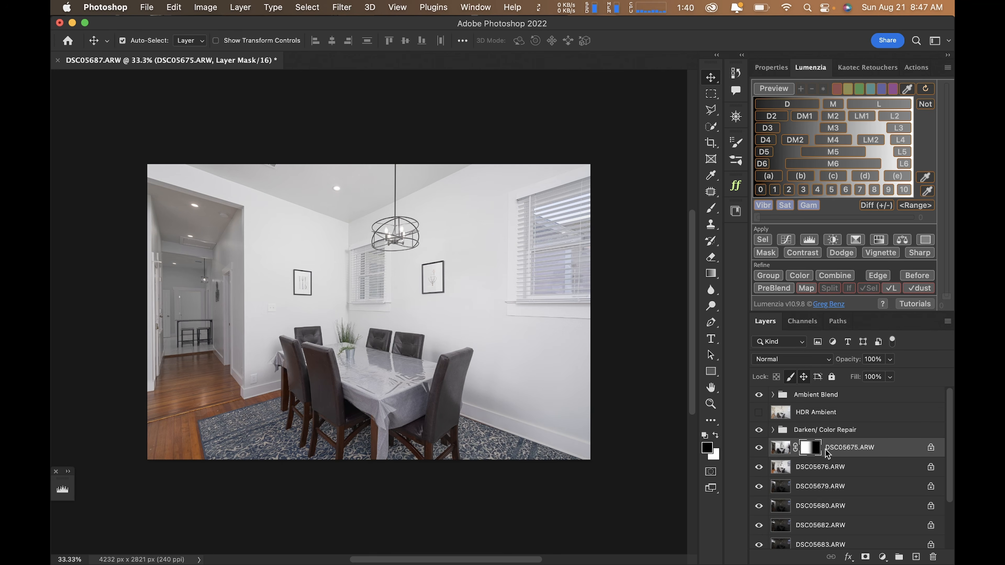
Move flash layers DSC05679 through DSC05687 directly below the HDR Ambient layer
{"action": "left_click", "coordinate": [813, 483]}
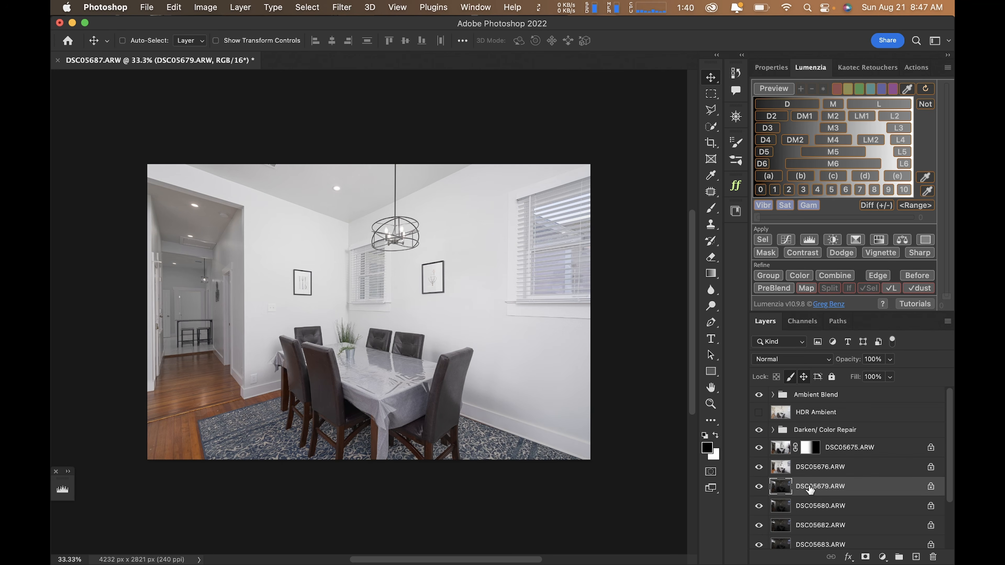
{"action": "scroll", "coordinate": [809, 487], "scroll_direction": "down", "scroll_amount": 3}
{"action": "left_click", "coordinate": [807, 539], "text": "shift"}
{"action": "scroll", "coordinate": [807, 539], "scroll_direction": "up", "scroll_amount": 3}
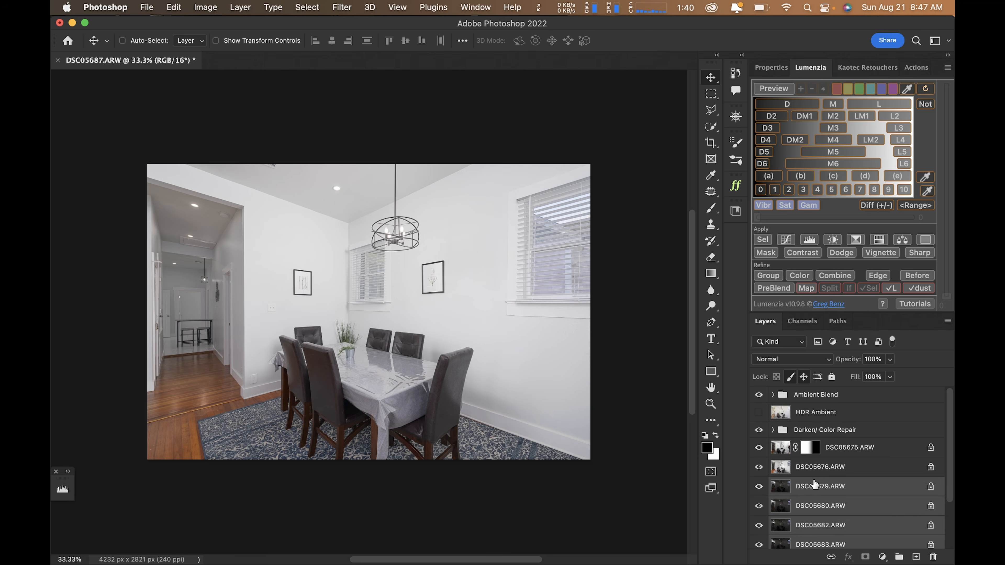
{"action": "left_click_drag", "start_coordinate": [813, 484], "coordinate": [811, 429]}
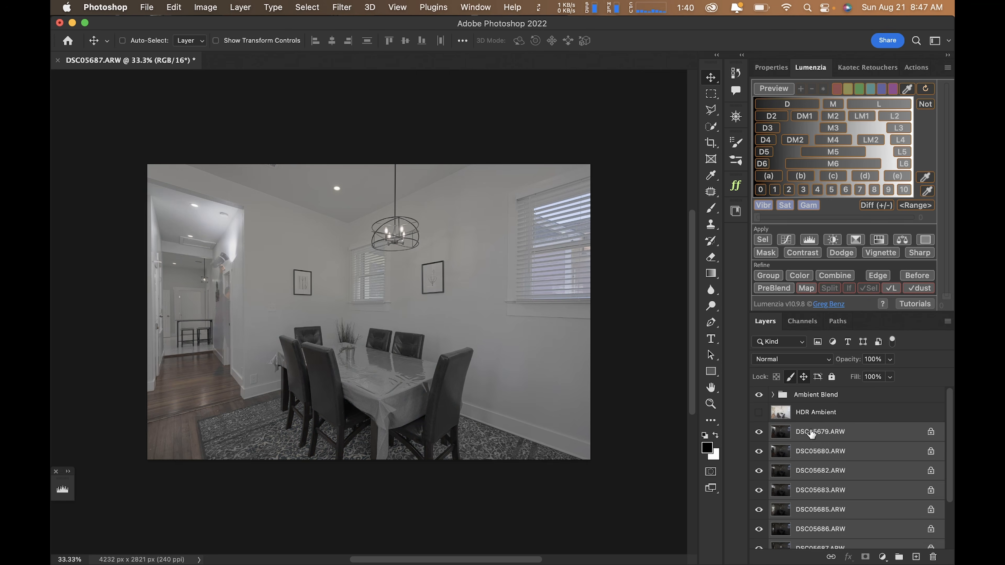
Add a mask to DSC05679 and draw a gradient that keeps only the hallway's far edge and hides the photographer at the side doorway
{"action": "left_click", "coordinate": [811, 432]}
{"action": "key", "text": "F2"}
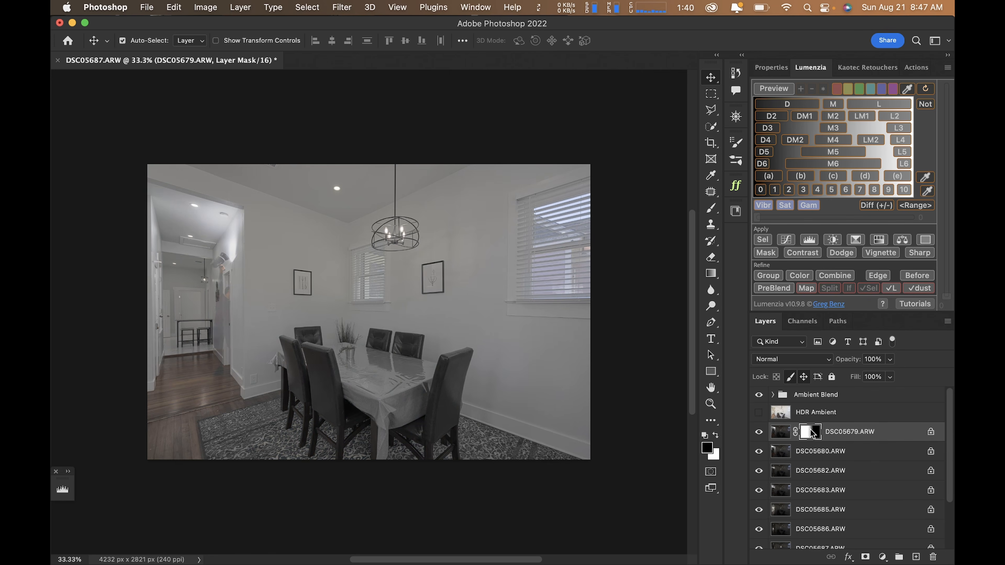
{"action": "key", "text": "g"}
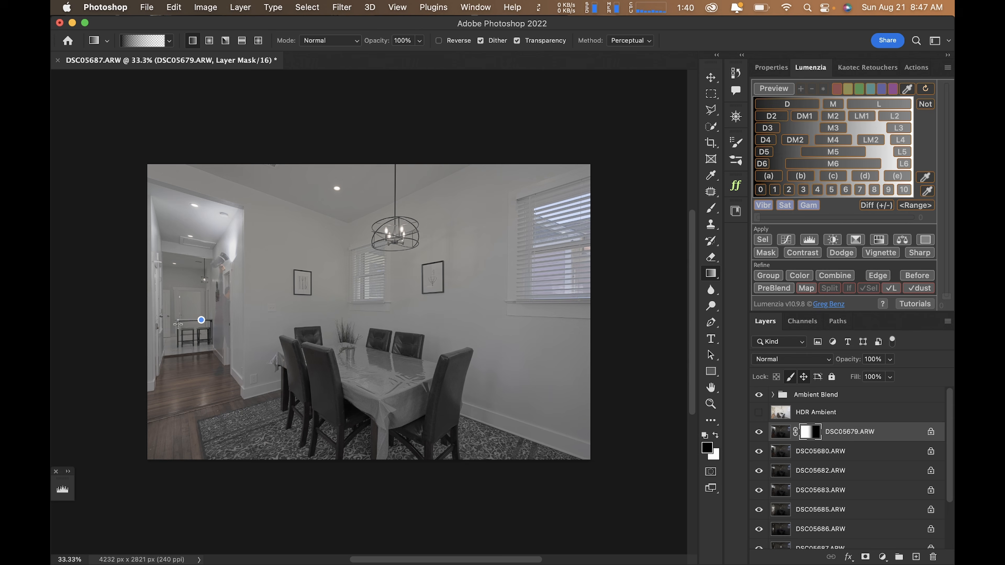
{"action": "key", "text": "alt+BackSpace"}
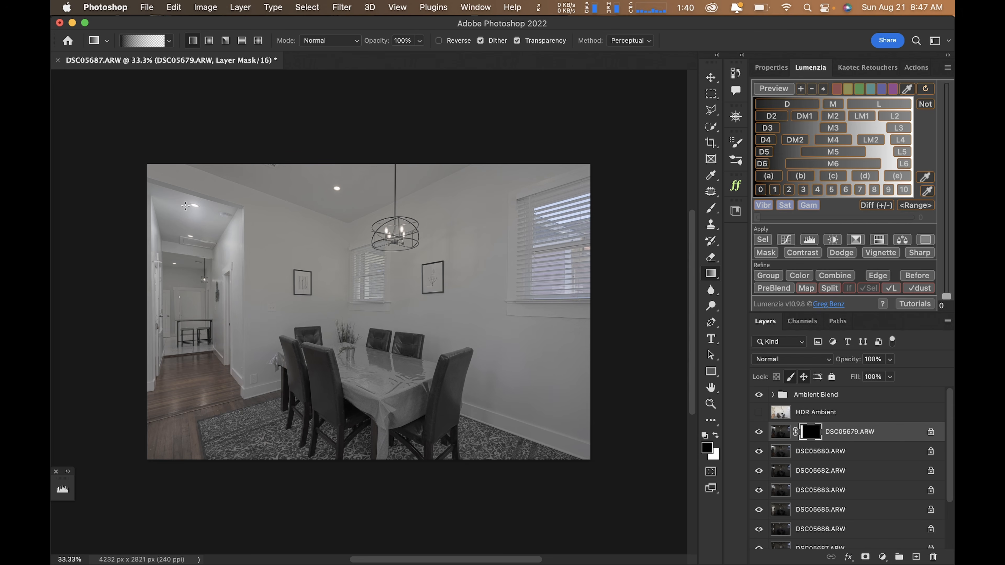
Compare the hallway ceiling up close with and without DSC05679's narrower mask gradient, and against the HDR Ambient layer alone
{"action": "left_click", "coordinate": [175, 198], "text": "super"}
{"action": "left_click", "coordinate": [175, 198], "text": "super"}
{"action": "left_click", "coordinate": [174, 198], "text": "super"}
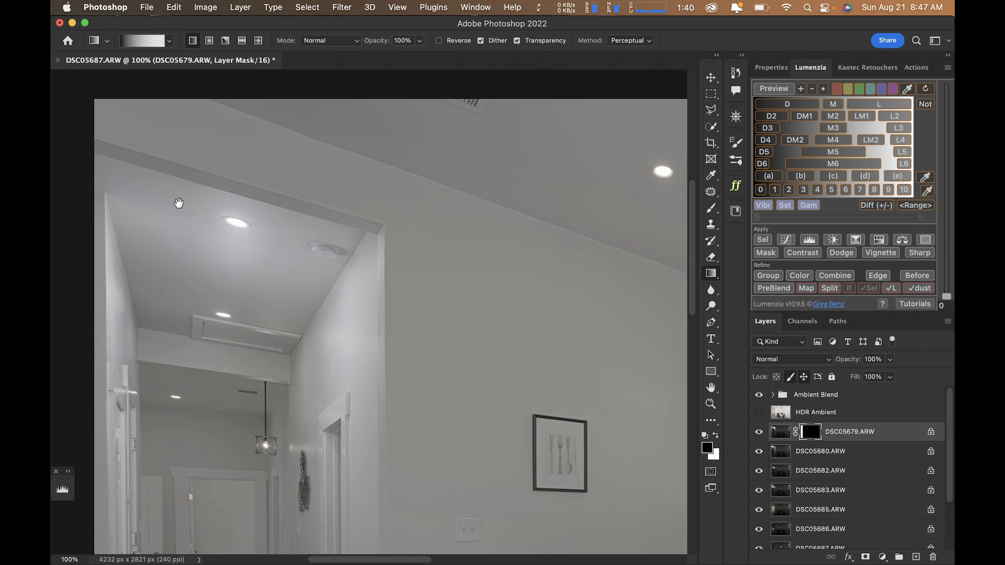
{"action": "left_click_drag", "start_coordinate": [178, 202], "coordinate": [280, 182]}
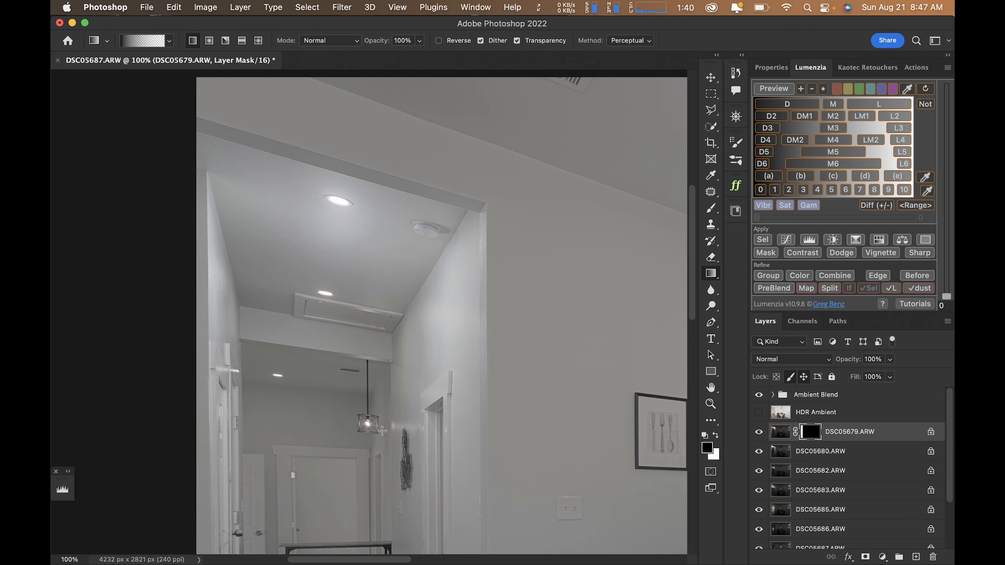
{"action": "left_click_drag", "start_coordinate": [382, 431], "coordinate": [249, 436]}
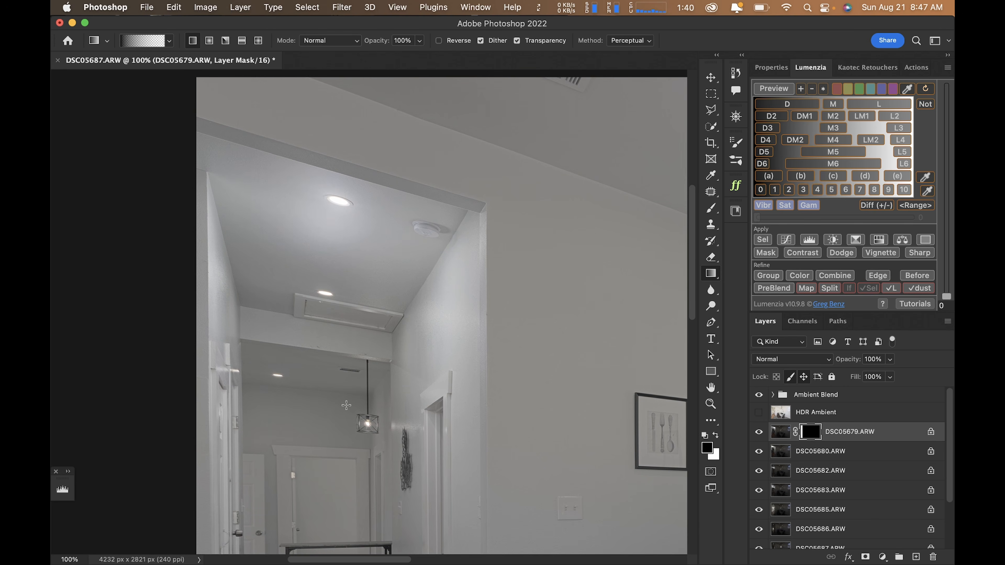
{"action": "left_click_drag", "start_coordinate": [346, 405], "coordinate": [193, 419]}
{"action": "key", "text": "super+z"}
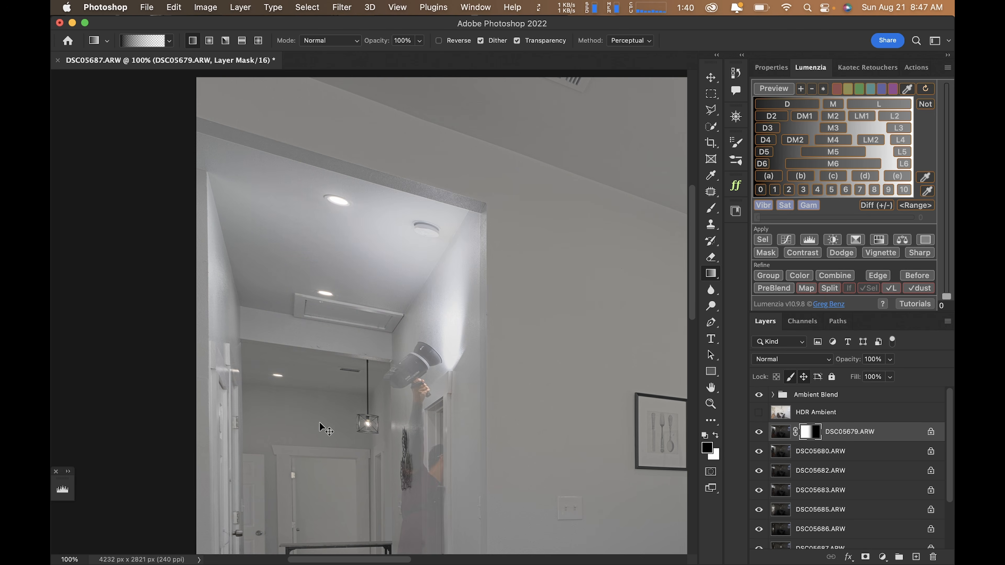
{"action": "key", "text": "super+z"}
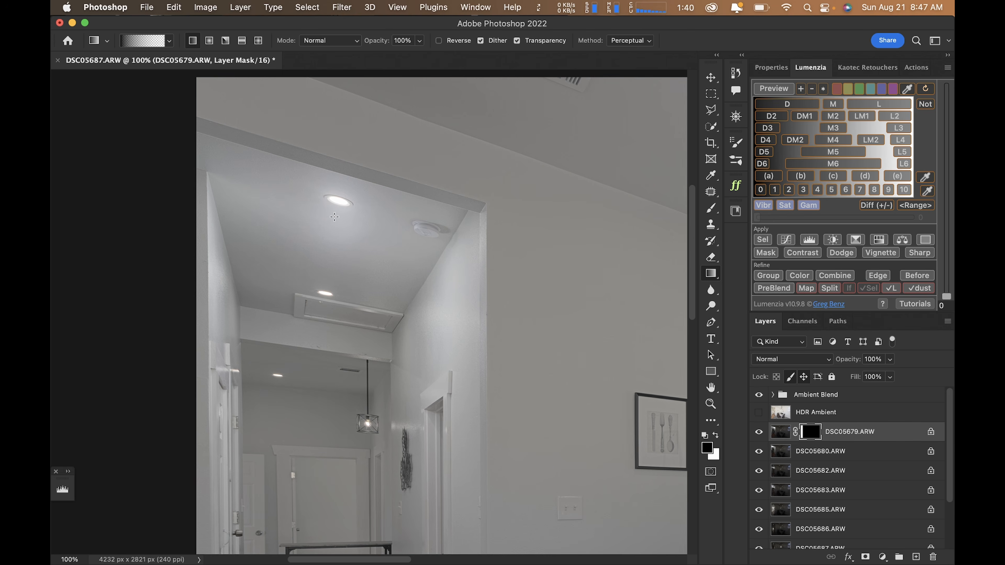
{"action": "left_click", "coordinate": [759, 412], "text": "alt"}
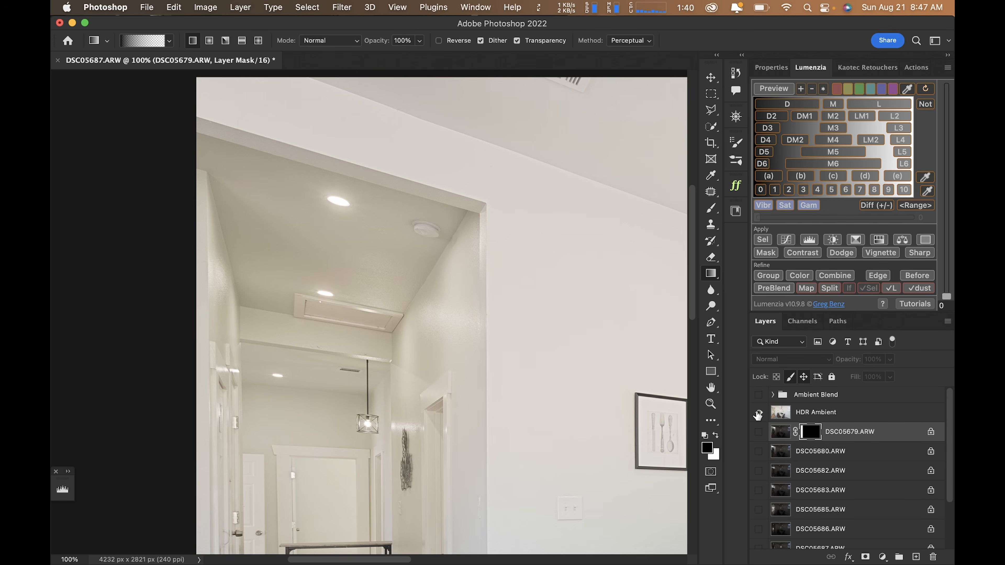
{"action": "left_click", "coordinate": [759, 413], "text": "alt"}
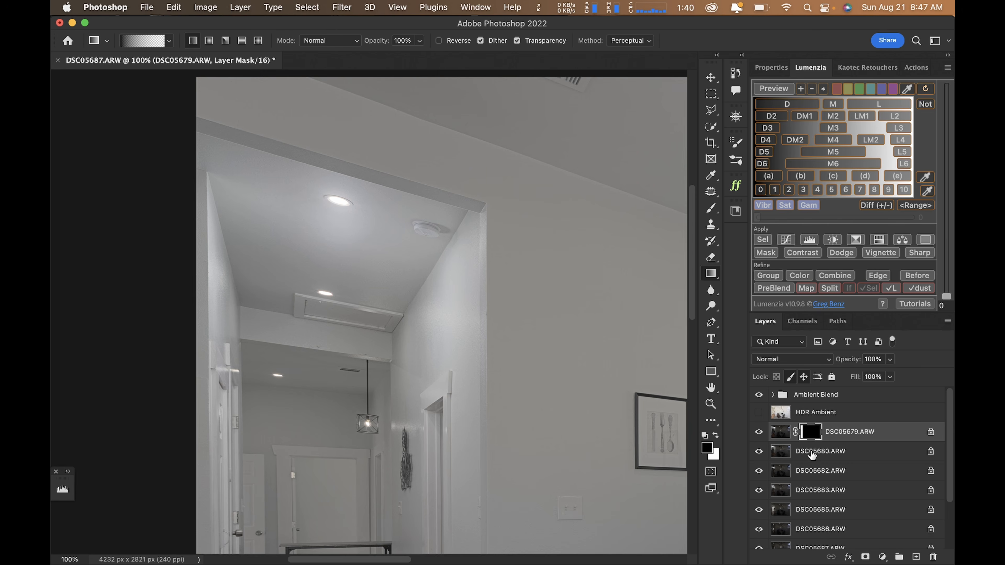
Group DSC05679 and DSC05680 and set the group's blend mode to Screen
{"action": "left_click", "coordinate": [803, 452], "text": "shift"}
{"action": "key", "text": "super+0"}
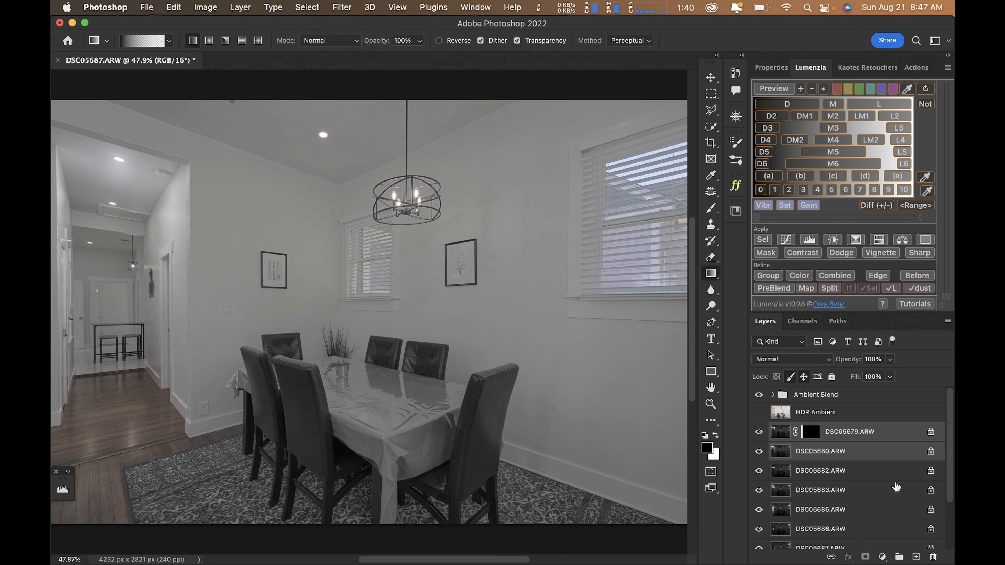
{"action": "key", "text": "super+g"}
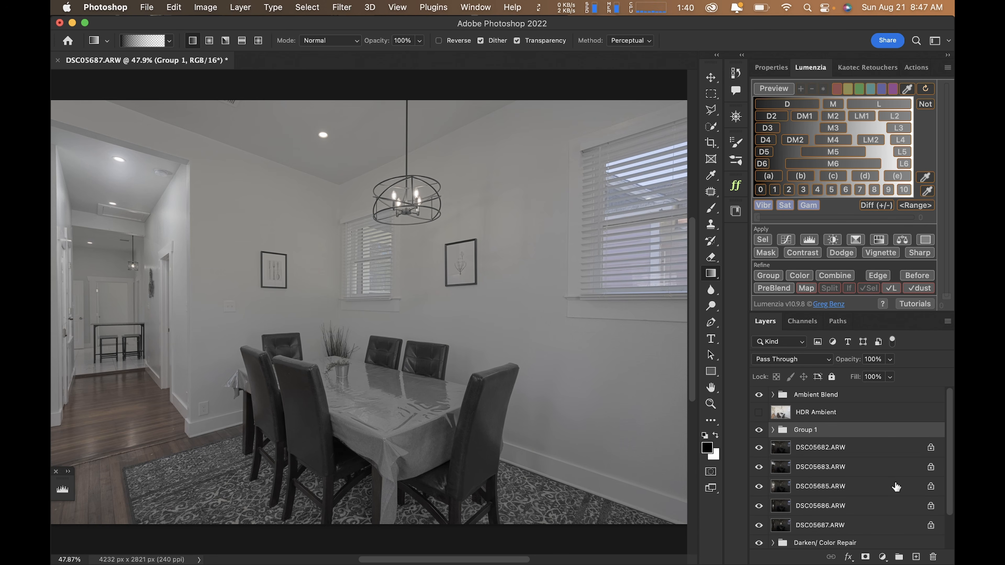
{"action": "left_click", "coordinate": [814, 364]}
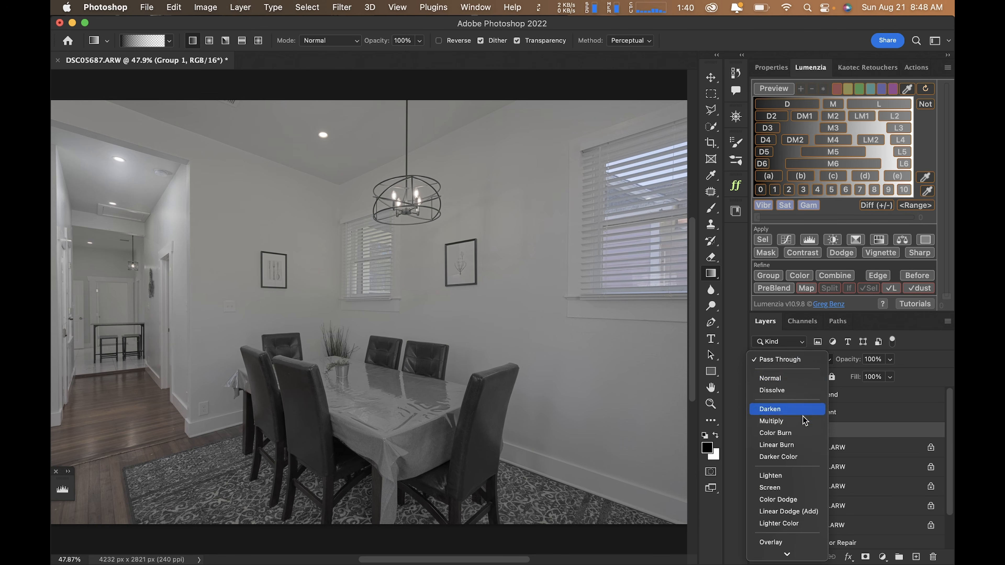
{"action": "left_click", "coordinate": [801, 491]}
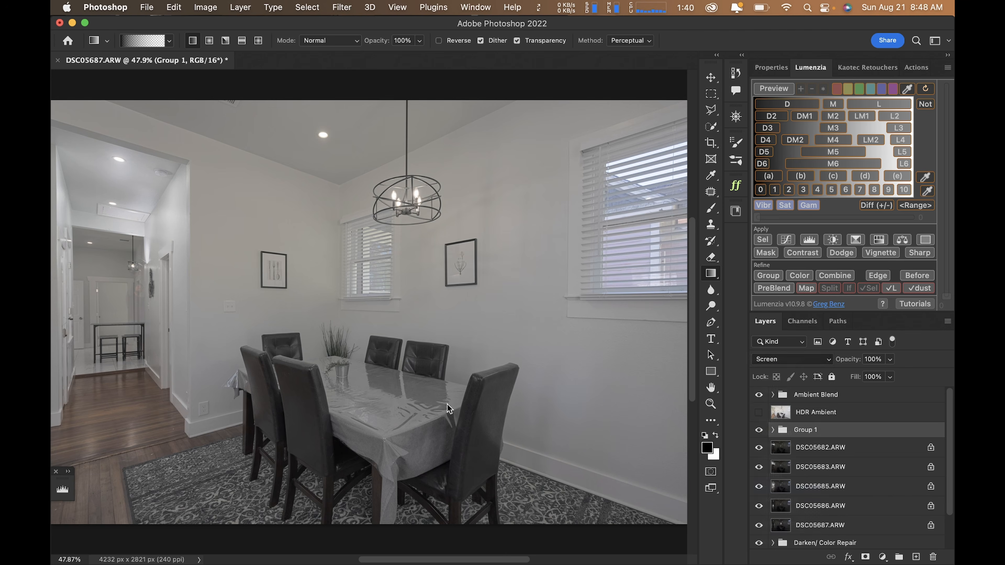
Check the hallway up close with Group 1 hidden and shown
{"action": "left_click_drag", "start_coordinate": [142, 311], "coordinate": [335, 303]}
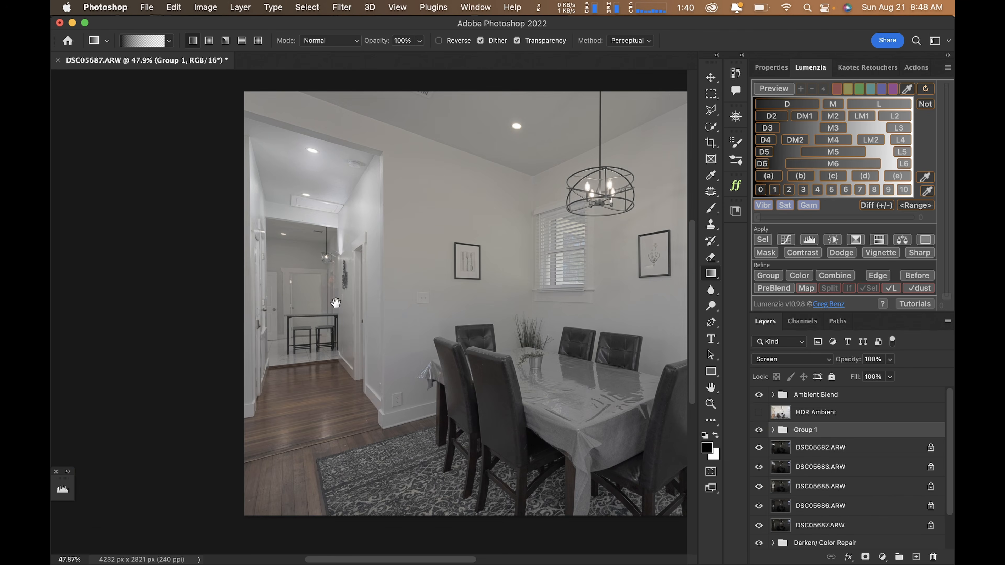
{"action": "left_click", "coordinate": [280, 288], "text": "super"}
{"action": "left_click_drag", "start_coordinate": [279, 126], "coordinate": [330, 242]}
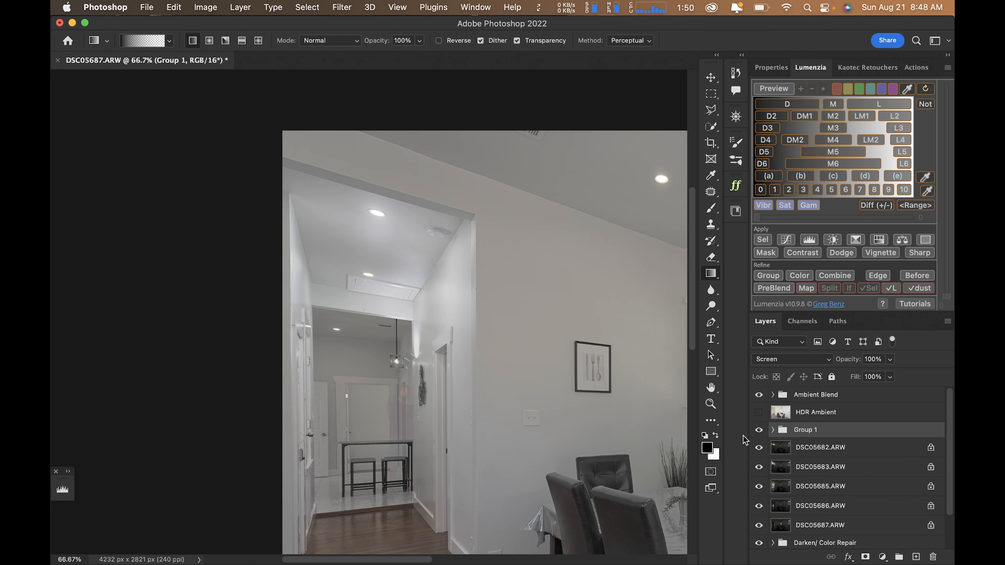
{"action": "left_click", "coordinate": [759, 433]}
{"action": "left_click", "coordinate": [759, 430]}
{"action": "left_click", "coordinate": [759, 431]}
{"action": "left_click", "coordinate": [759, 431]}
Add a mask to DSC05682 and draw a gradient that hides the photographer in the back room beyond the hallway
{"action": "left_click", "coordinate": [820, 460]}
{"action": "left_click", "coordinate": [820, 455]}
{"action": "key", "text": "v"}
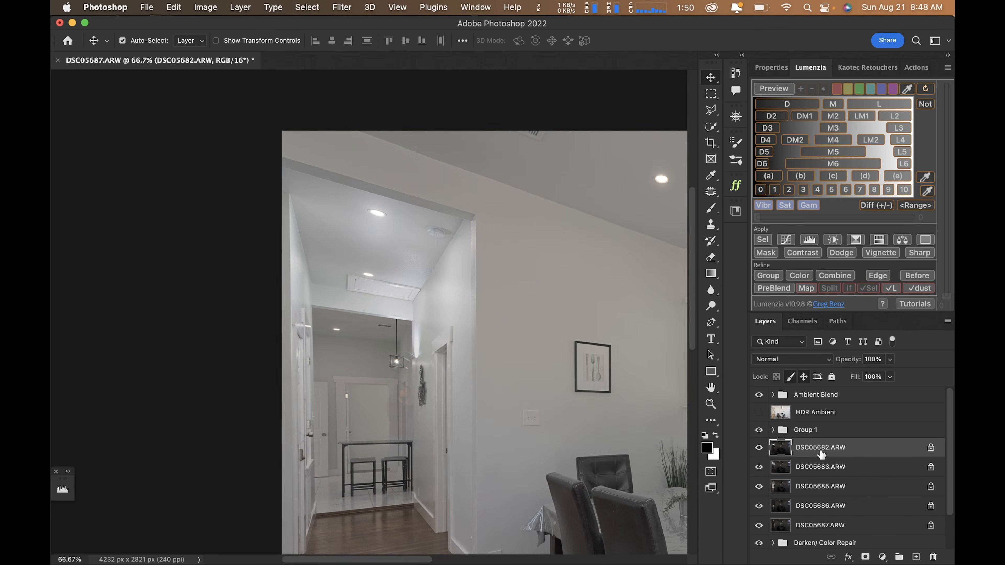
{"action": "key", "text": "super+m"}
{"action": "key", "text": "g"}
{"action": "left_click_drag", "start_coordinate": [654, 506], "coordinate": [630, 493]}
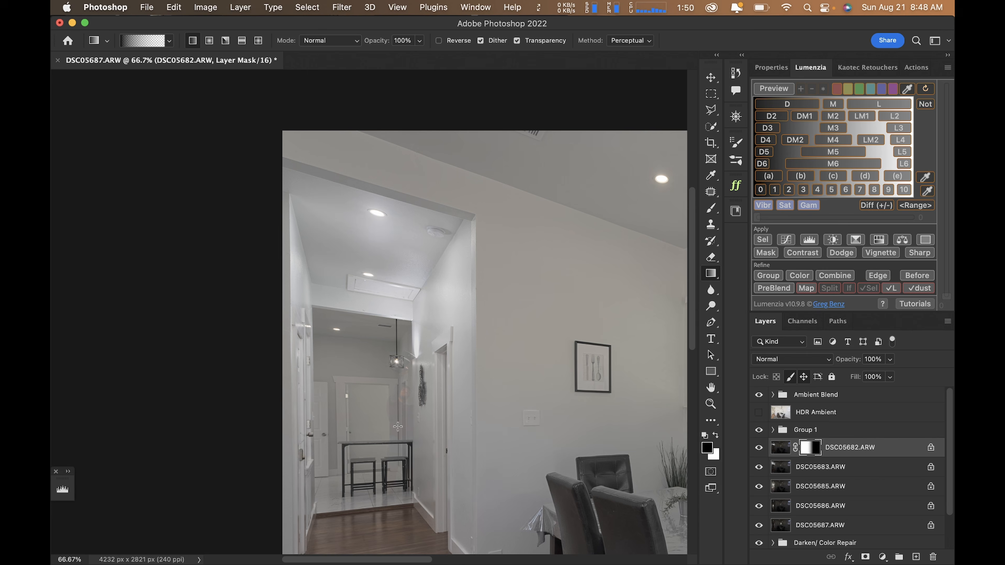
{"action": "left_click_drag", "start_coordinate": [334, 439], "coordinate": [349, 438]}
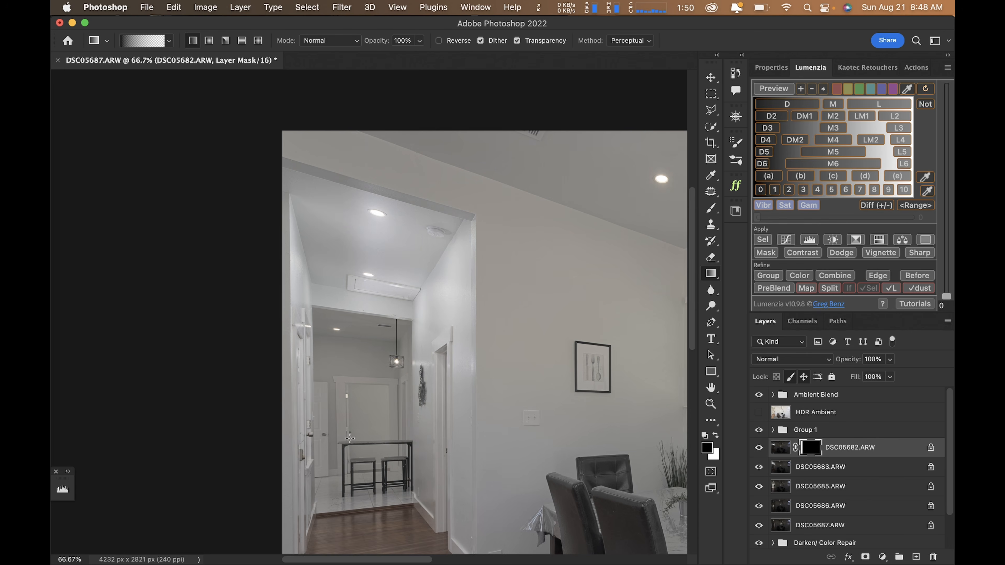
Group DSC05682 and DSC05683 and set the group's blend mode to Screen
{"action": "left_click", "coordinate": [819, 472], "text": "shift"}
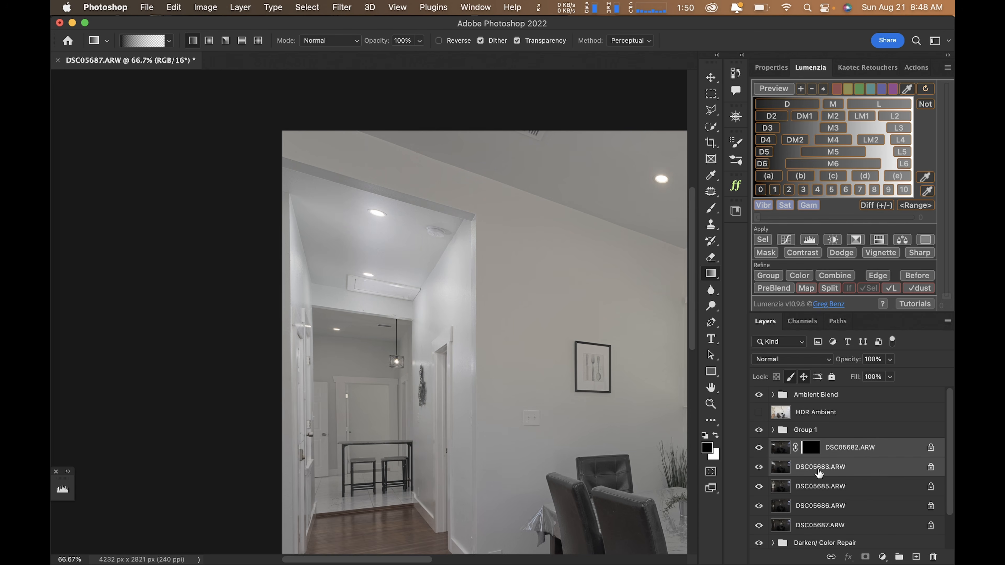
{"action": "key", "text": "super+g"}
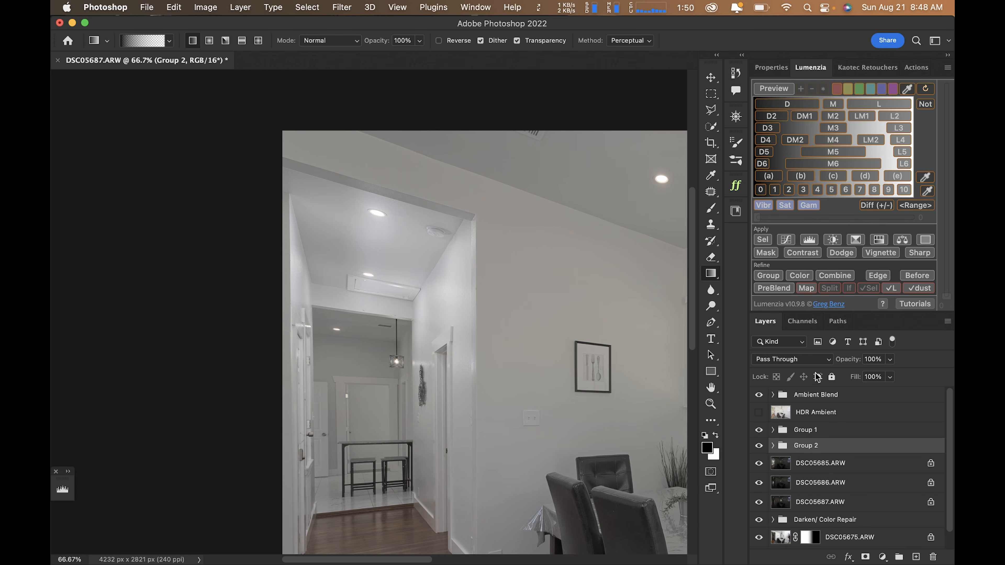
{"action": "left_click", "coordinate": [808, 359]}
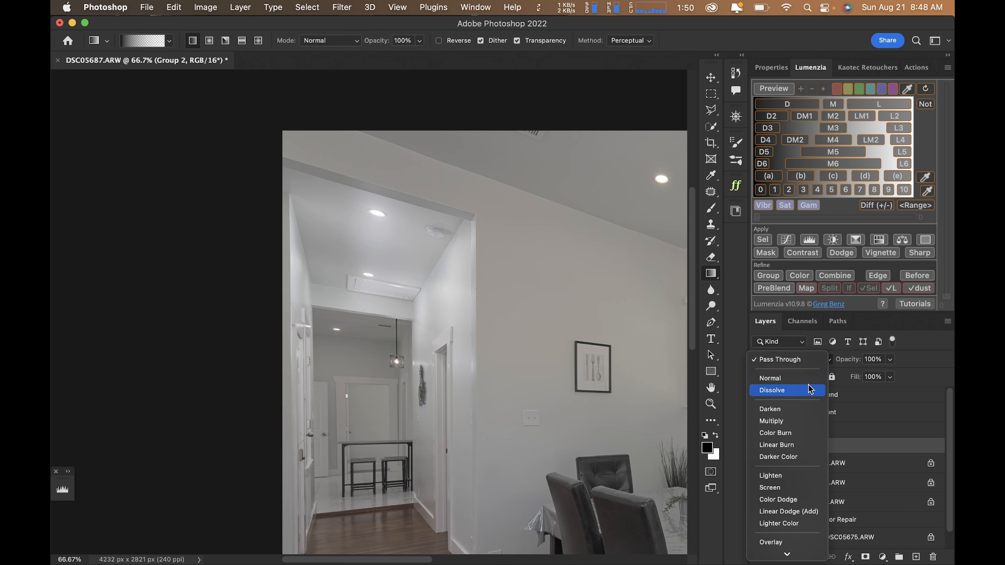
{"action": "left_click", "coordinate": [811, 488]}
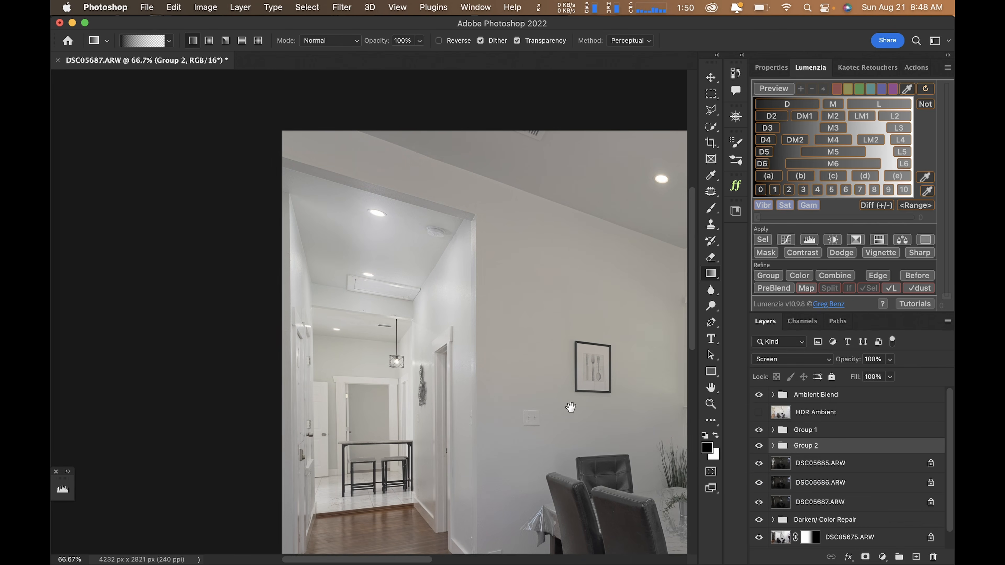
Set the blend mode of the DSC05685, DSC05686 and DSC05687 layers to Screen
{"action": "left_click_drag", "start_coordinate": [570, 406], "coordinate": [542, 319]}
{"action": "left_click", "coordinate": [813, 471]}
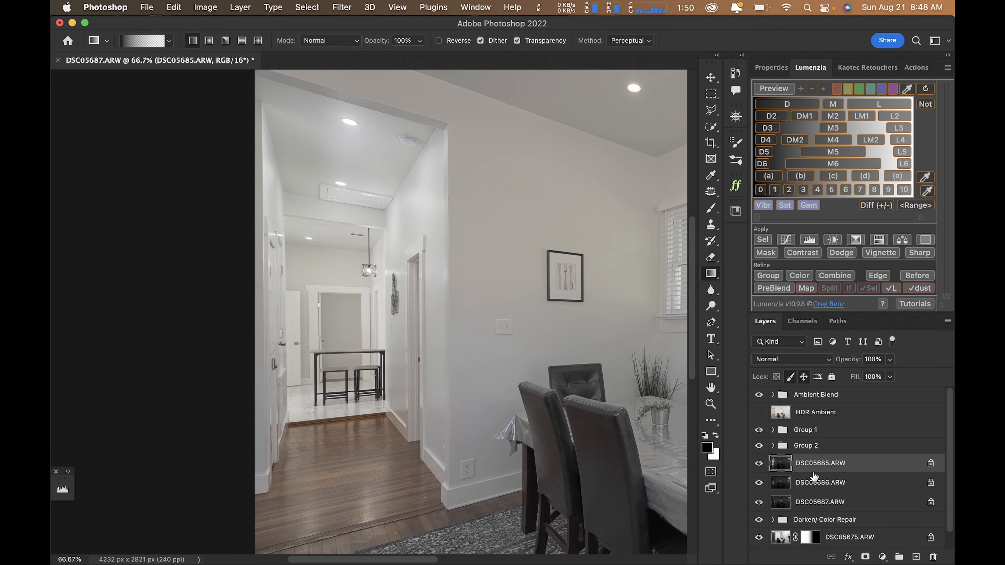
{"action": "left_click", "coordinate": [810, 503], "text": "shift"}
{"action": "left_click", "coordinate": [778, 357]}
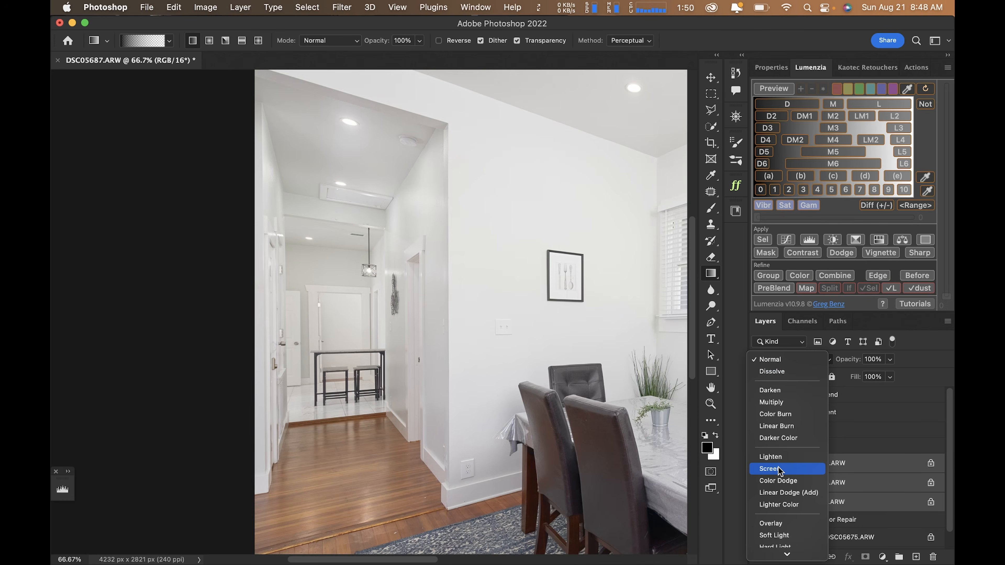
{"action": "left_click", "coordinate": [779, 470]}
{"action": "key", "text": "super+0"}
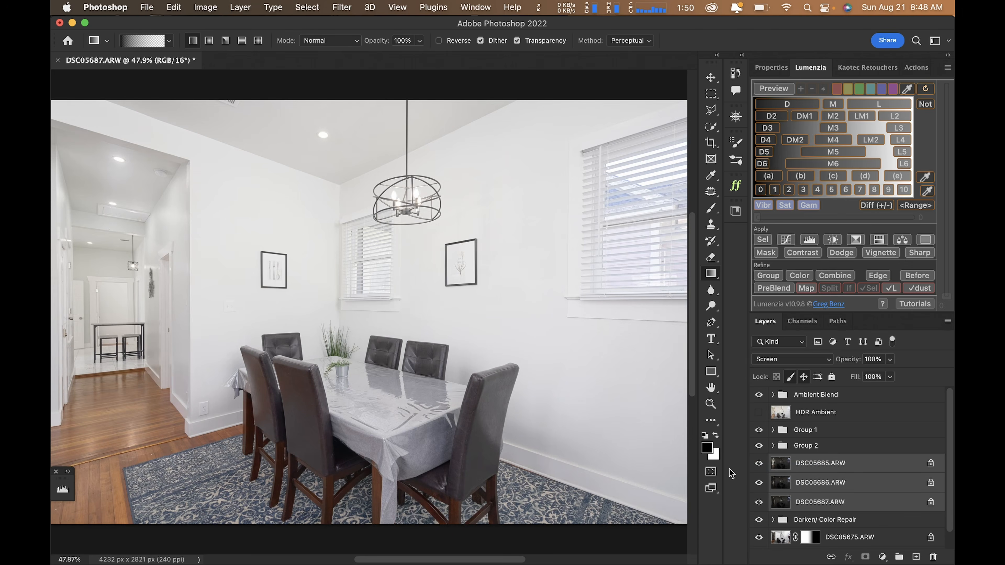
Compare the dining room image with Group 1 and Group 2 each hidden and shown
{"action": "left_click", "coordinate": [759, 430]}
{"action": "left_click", "coordinate": [759, 430]}
{"action": "left_click", "coordinate": [759, 430]}
{"action": "left_click", "coordinate": [758, 430]}
{"action": "left_click", "coordinate": [759, 447]}
{"action": "left_click", "coordinate": [758, 447]}
{"action": "left_click", "coordinate": [758, 446]}
{"action": "left_click", "coordinate": [759, 446]}
Compare the image with DSC05685, DSC05686 and DSC05687 hidden and shown, and inspect the hallway doorway up close
{"action": "left_click", "coordinate": [759, 463]}
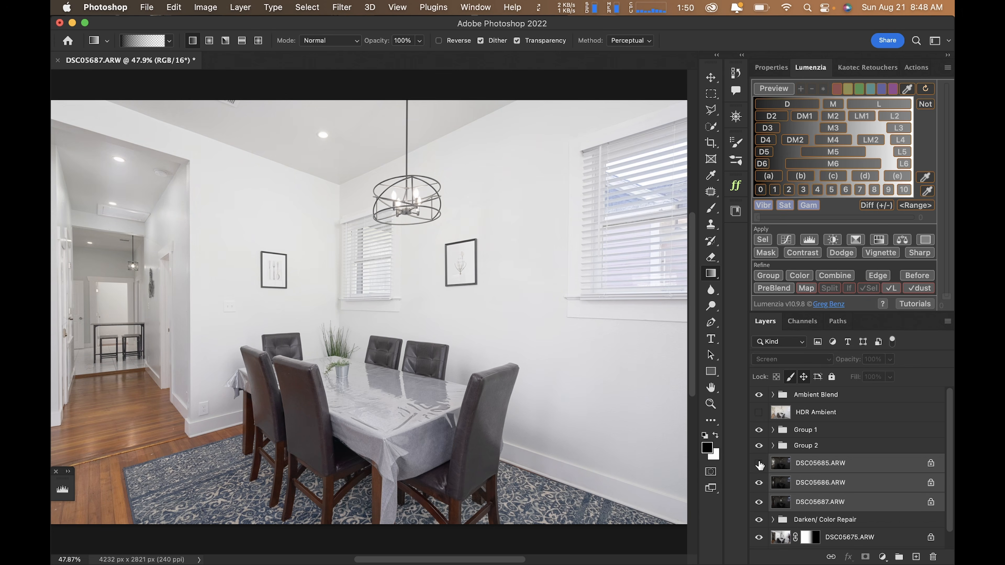
{"action": "left_click", "coordinate": [759, 463]}
{"action": "left_click", "coordinate": [758, 483]}
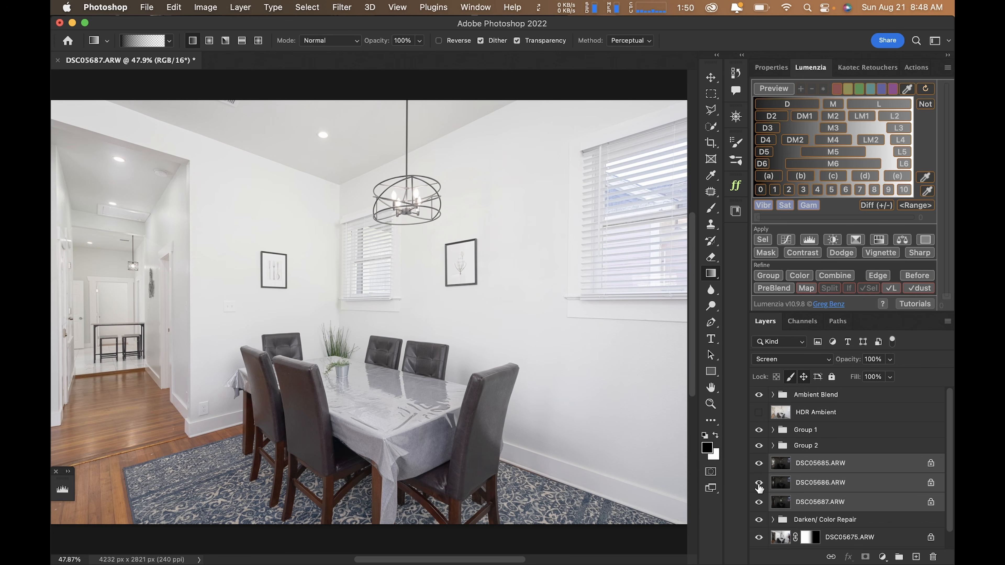
{"action": "left_click", "coordinate": [759, 502]}
{"action": "left_click", "coordinate": [758, 502]}
{"action": "left_click", "coordinate": [758, 502]}
{"action": "left_click", "coordinate": [758, 503]}
{"action": "left_click", "coordinate": [758, 503]}
{"action": "left_click", "coordinate": [759, 503]}
{"action": "left_click", "coordinate": [137, 330]}
{"action": "left_click", "coordinate": [163, 266]}
{"action": "left_click", "coordinate": [164, 265]}
{"action": "left_click_drag", "start_coordinate": [202, 372], "coordinate": [286, 227]}
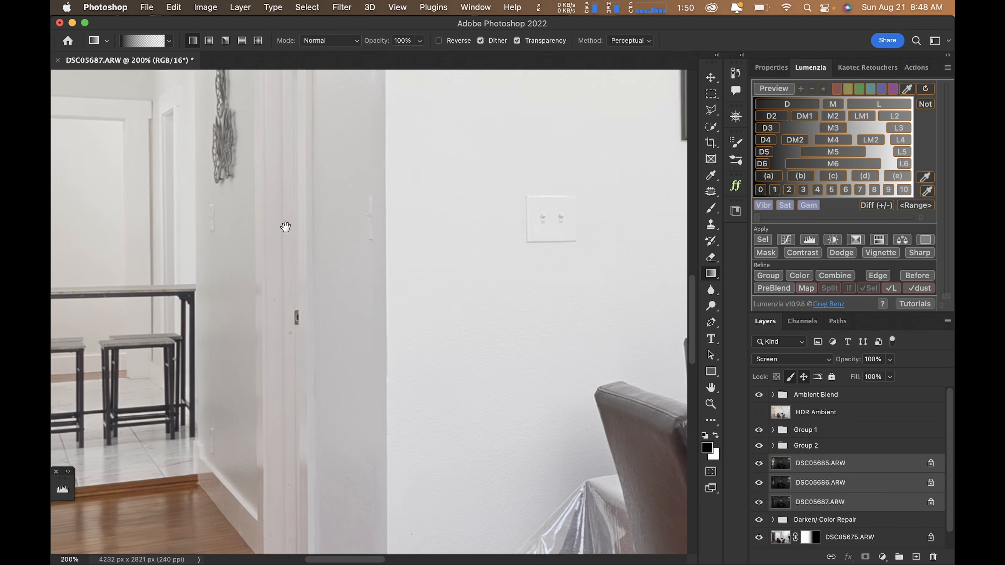
{"action": "key", "text": "super+0"}
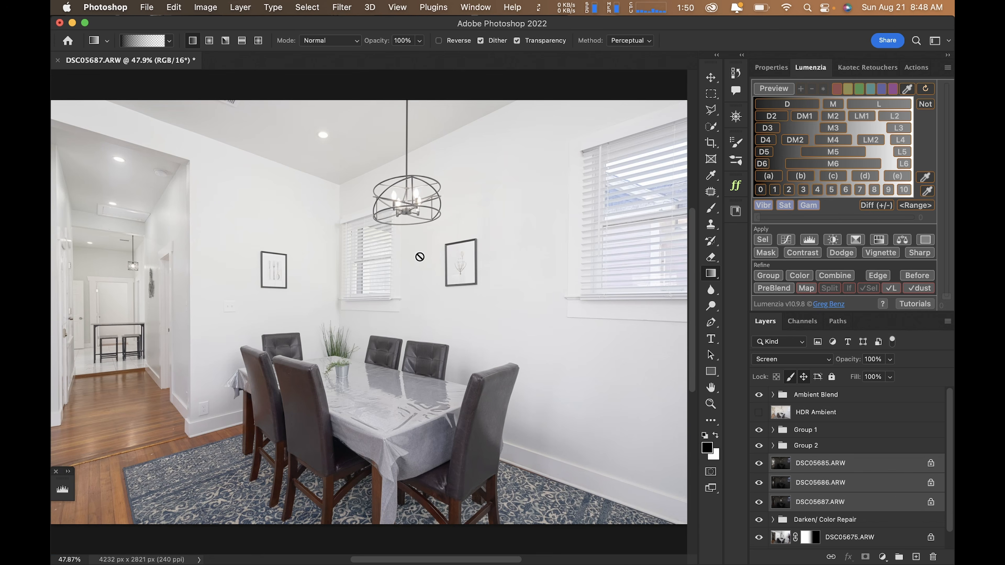
View DSC05687 on its own, inspect the window behind the table up close, and show all the other layers again
{"action": "left_click", "coordinate": [777, 499]}
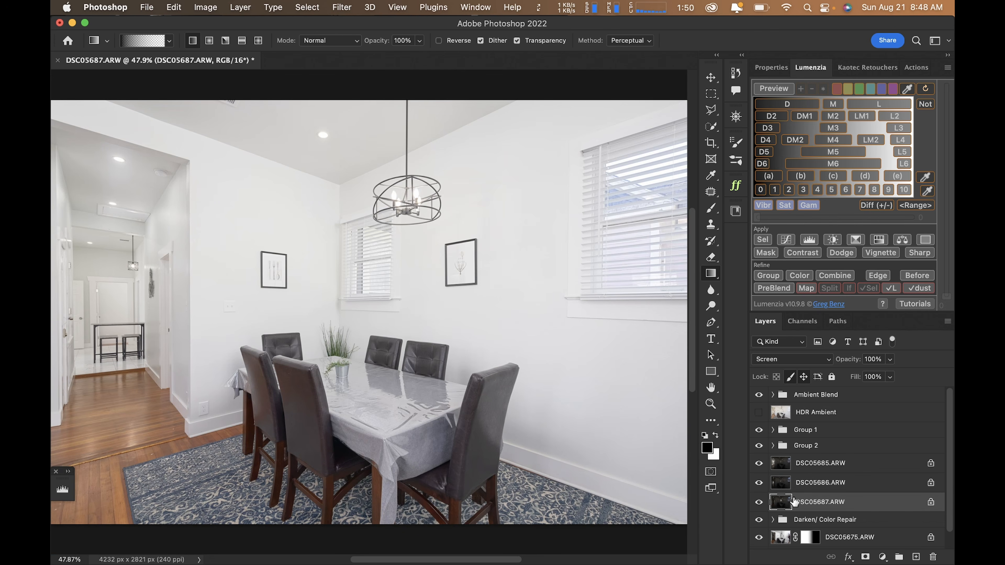
{"action": "left_click", "coordinate": [758, 501]}
{"action": "left_click", "coordinate": [760, 502], "text": "alt"}
{"action": "scroll", "coordinate": [373, 246], "scroll_direction": "up", "scroll_amount": 5}
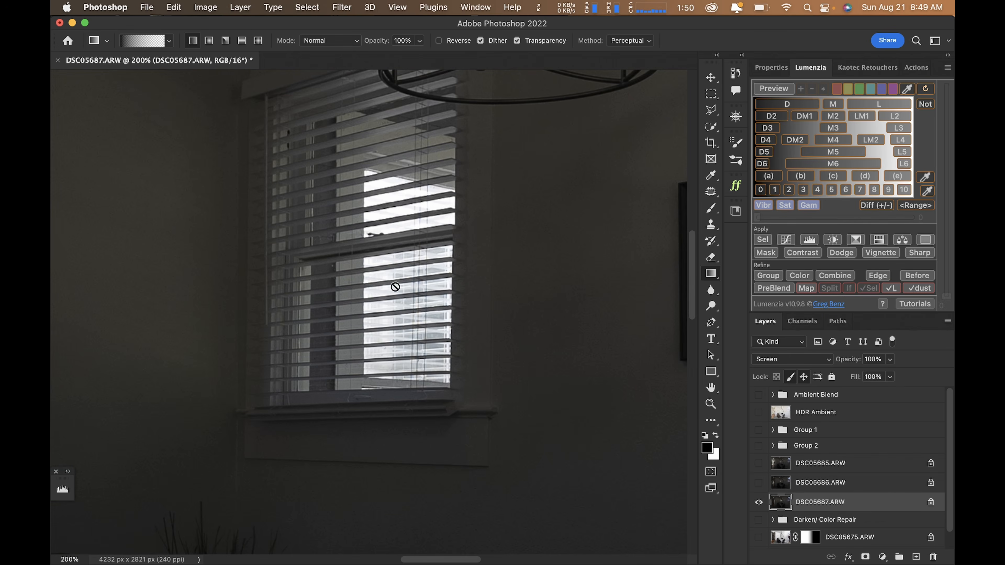
{"action": "key", "text": "super+0"}
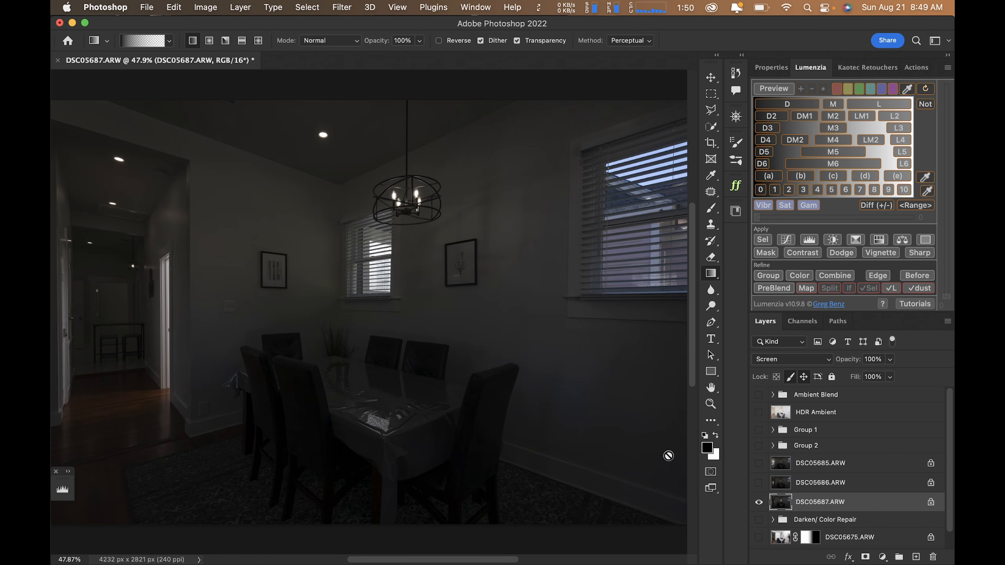
{"action": "left_click", "coordinate": [759, 503], "text": "alt"}
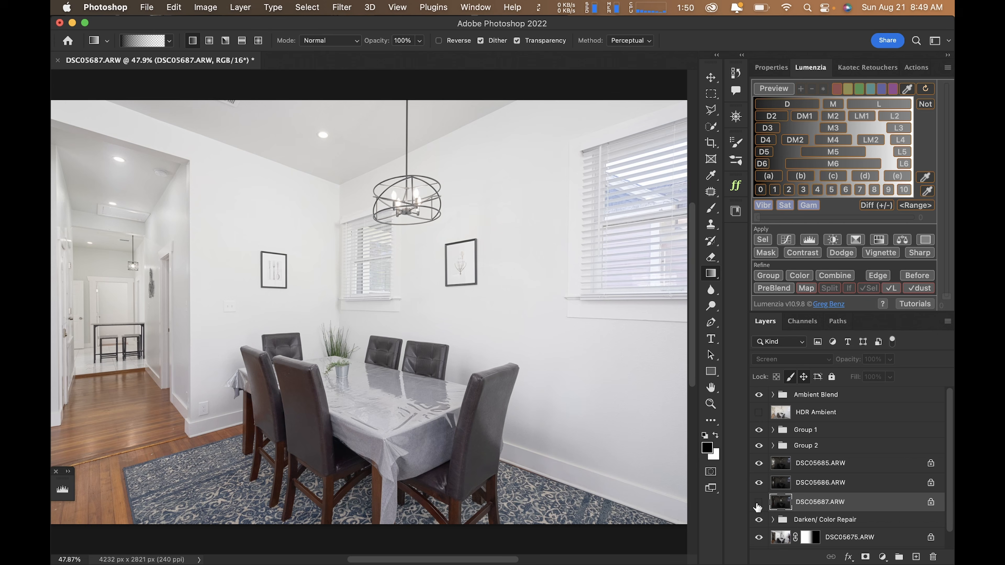
{"action": "left_click", "coordinate": [757, 504]}
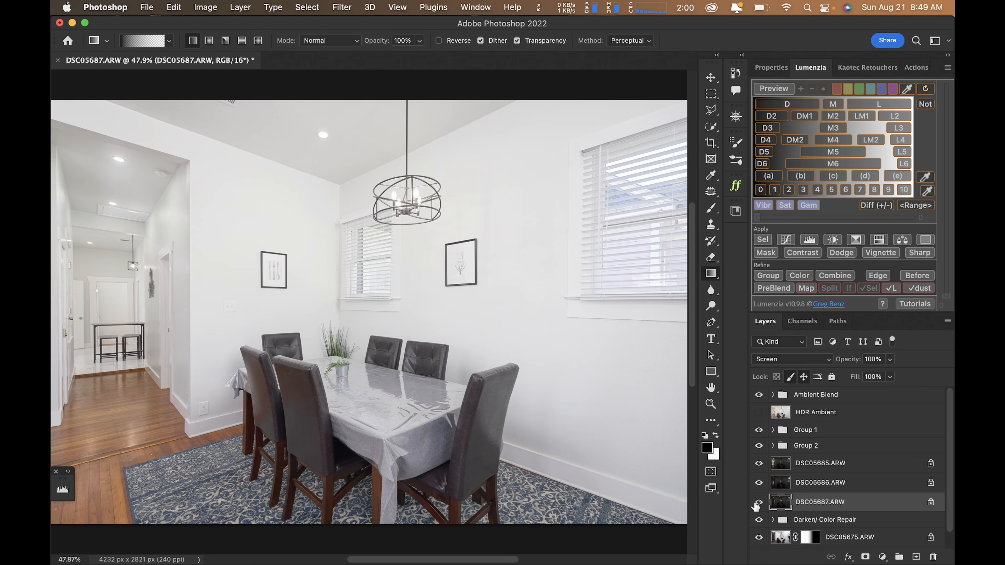
Add a mask to DSC05687 and paint it black with a 400 px brush over the window behind the chandelier
{"action": "left_click", "coordinate": [865, 557]}
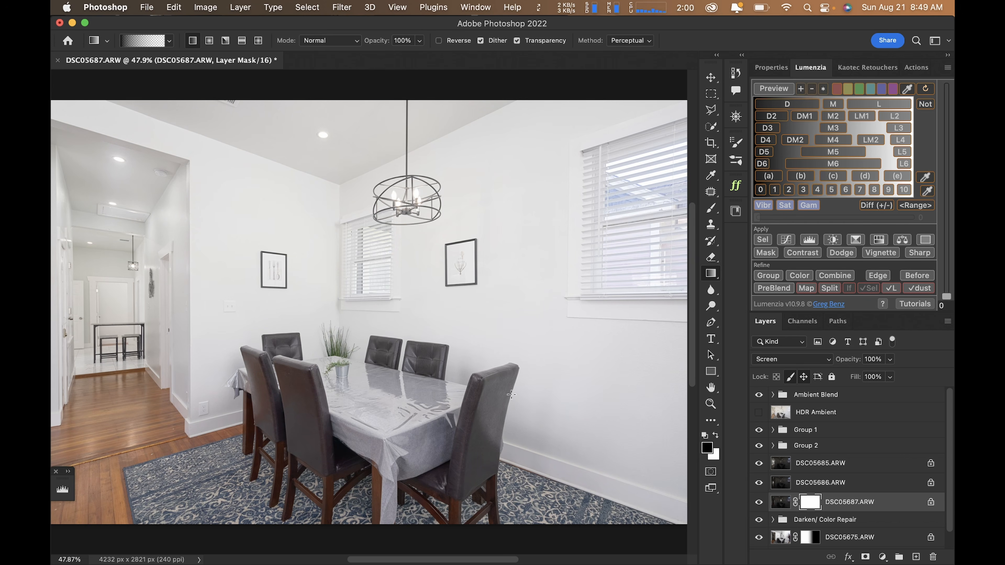
{"action": "key", "text": "b"}
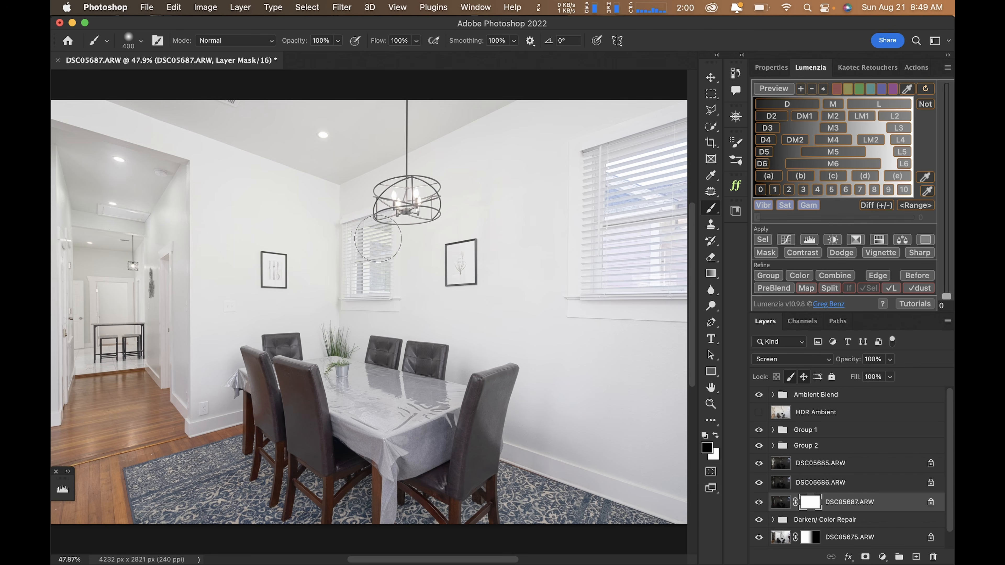
{"action": "left_click", "coordinate": [378, 252]}
Check the hallway ceiling up close with Group 1 hidden and shown
{"action": "left_click", "coordinate": [90, 167], "text": "super"}
{"action": "left_click", "coordinate": [90, 167], "text": "super"}
{"action": "left_click_drag", "start_coordinate": [116, 161], "coordinate": [254, 195]}
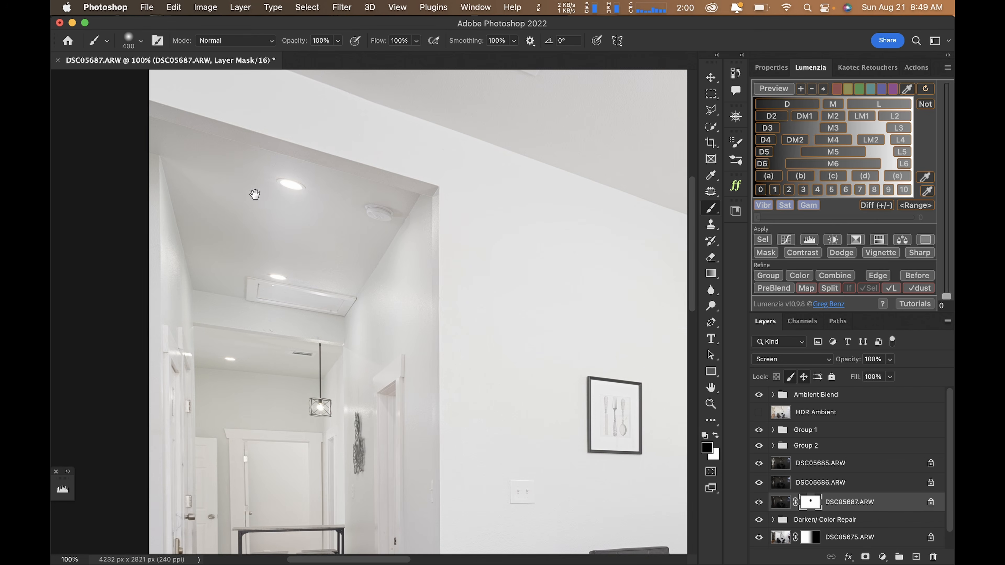
{"action": "key", "text": "v"}
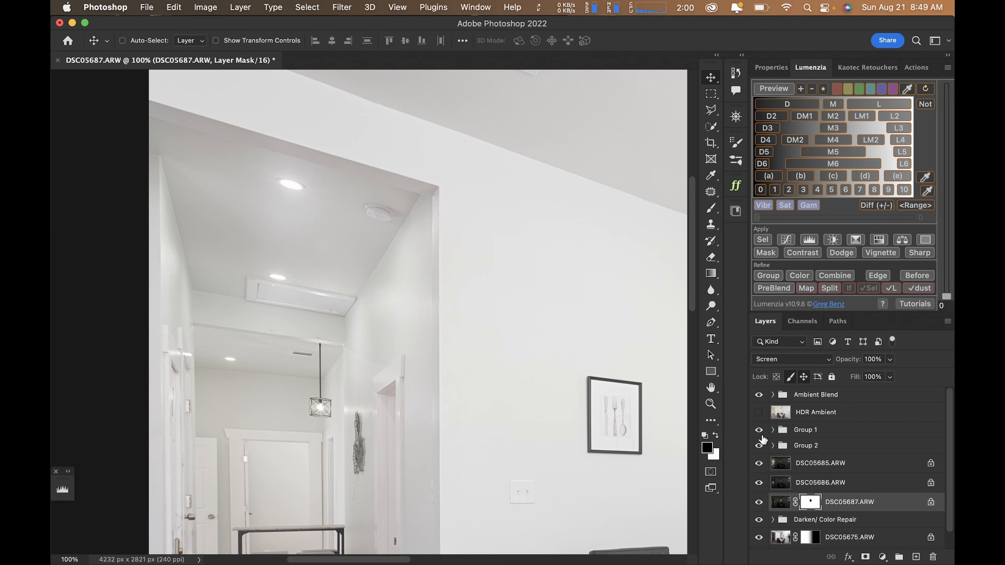
{"action": "left_click", "coordinate": [758, 432]}
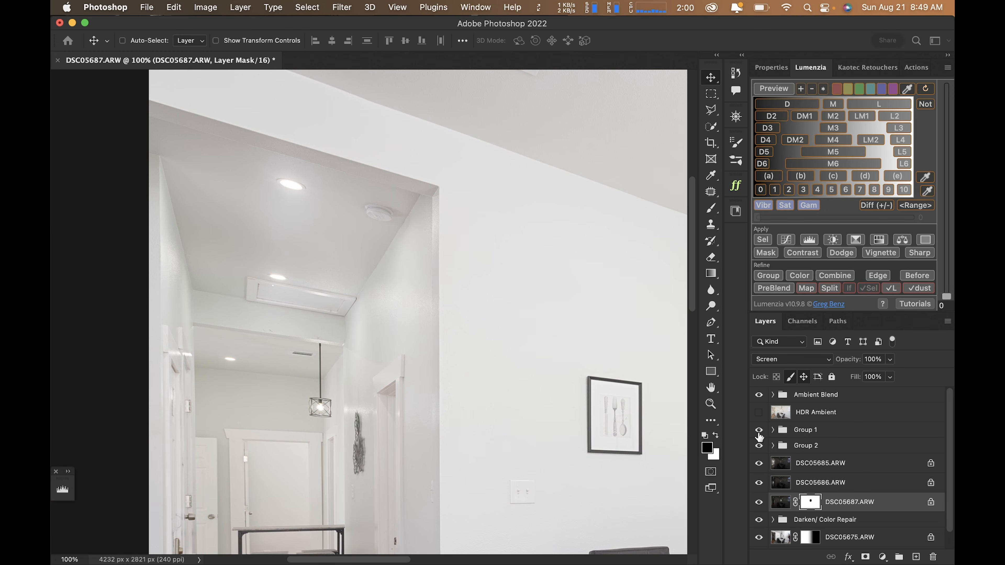
{"action": "left_click", "coordinate": [758, 435]}
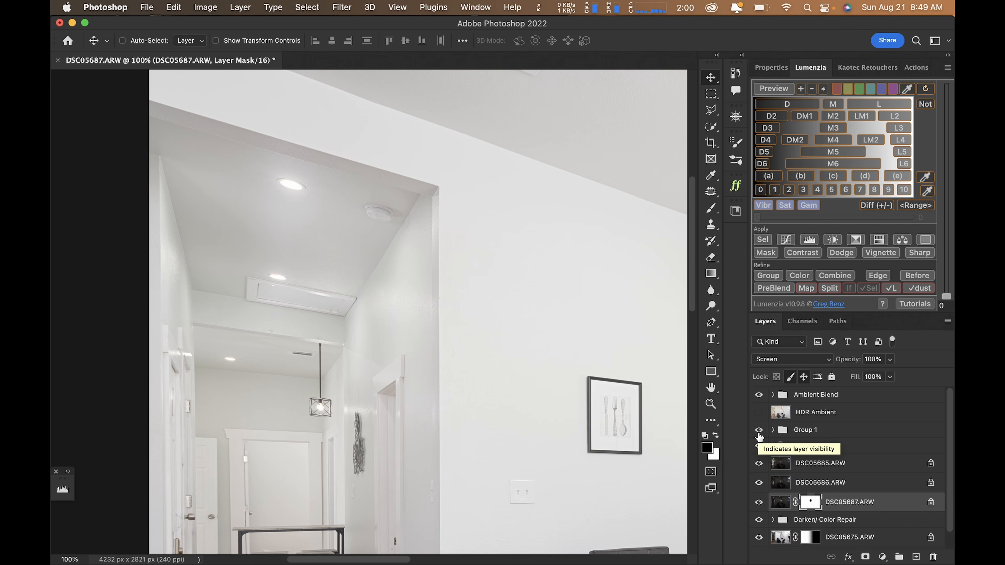
{"action": "left_click", "coordinate": [759, 434]}
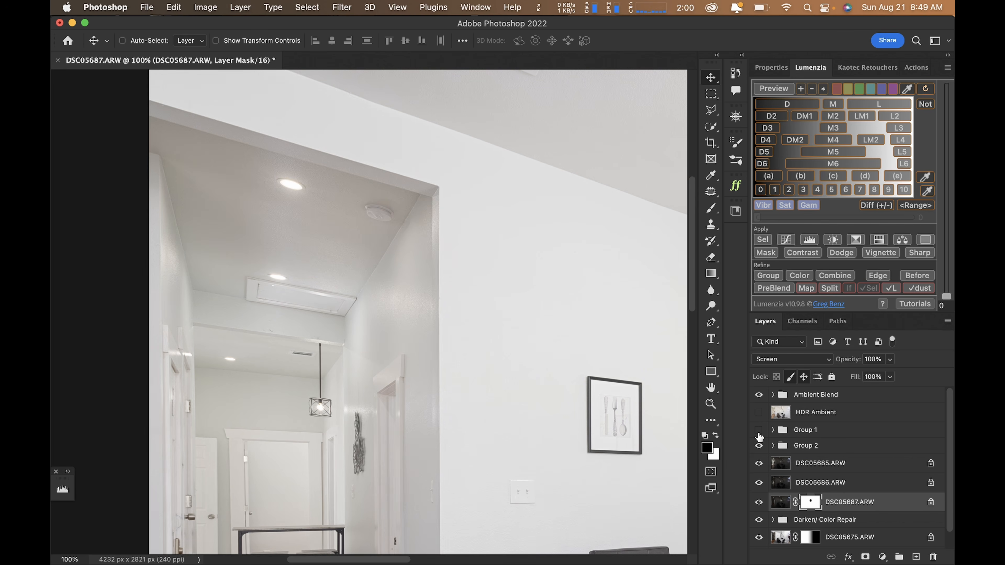
{"action": "left_click", "coordinate": [758, 434]}
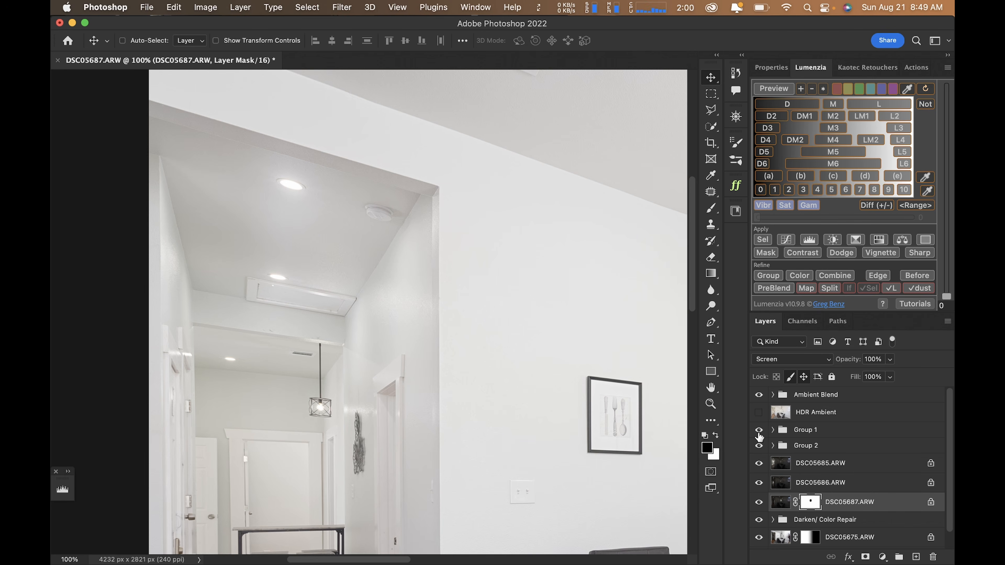
Redraw the black gradient on DSC05679's mask in Group 1 across the hallway ceiling, and collapse the group
{"action": "left_click", "coordinate": [874, 433]}
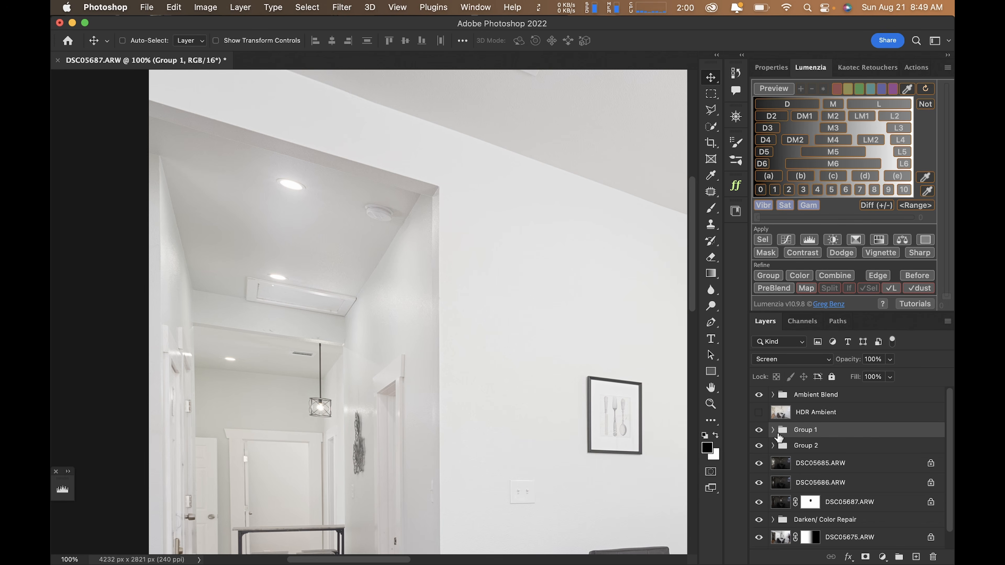
{"action": "left_click", "coordinate": [773, 430]}
{"action": "left_click", "coordinate": [822, 451]}
{"action": "key", "text": "g"}
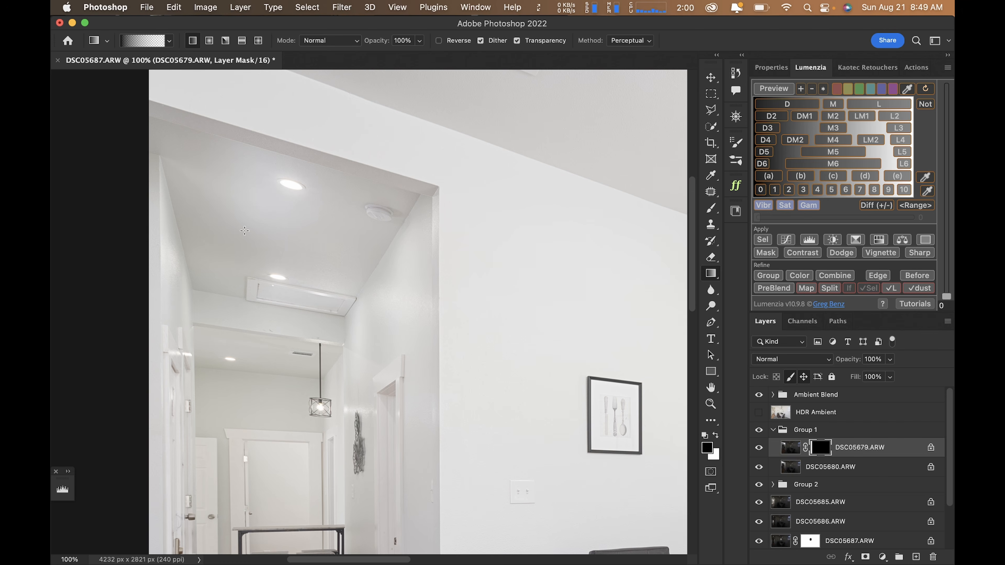
{"action": "left_click_drag", "start_coordinate": [307, 218], "coordinate": [217, 234]}
{"action": "left_click_drag", "start_coordinate": [151, 252], "coordinate": [152, 250]}
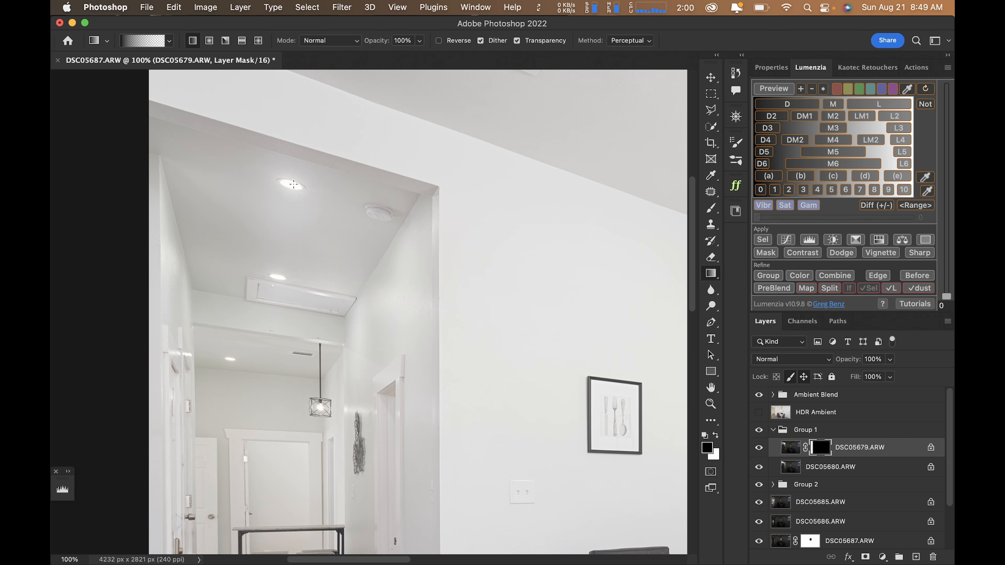
{"action": "key", "text": "v"}
{"action": "key", "text": "super+0"}
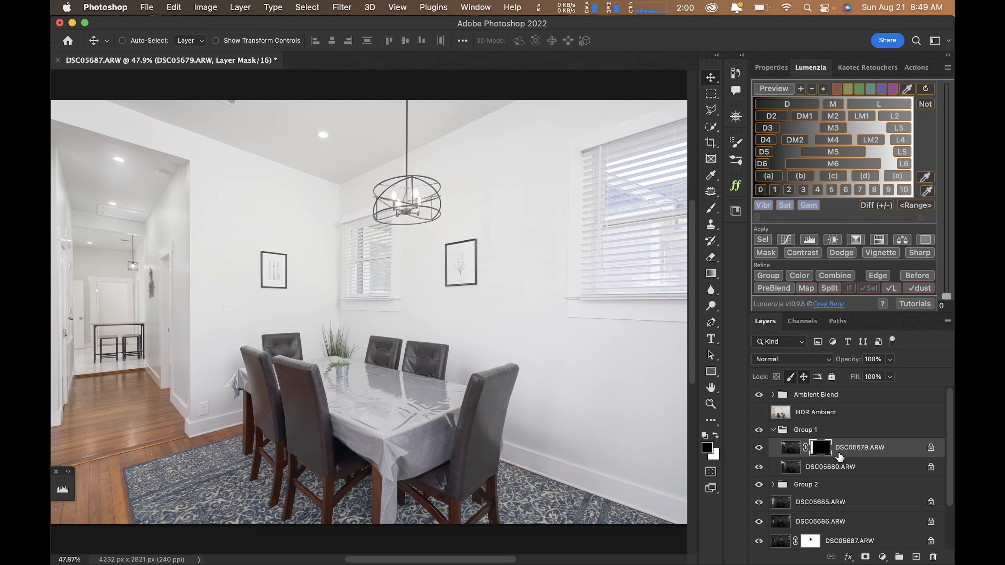
{"action": "left_click", "coordinate": [774, 431]}
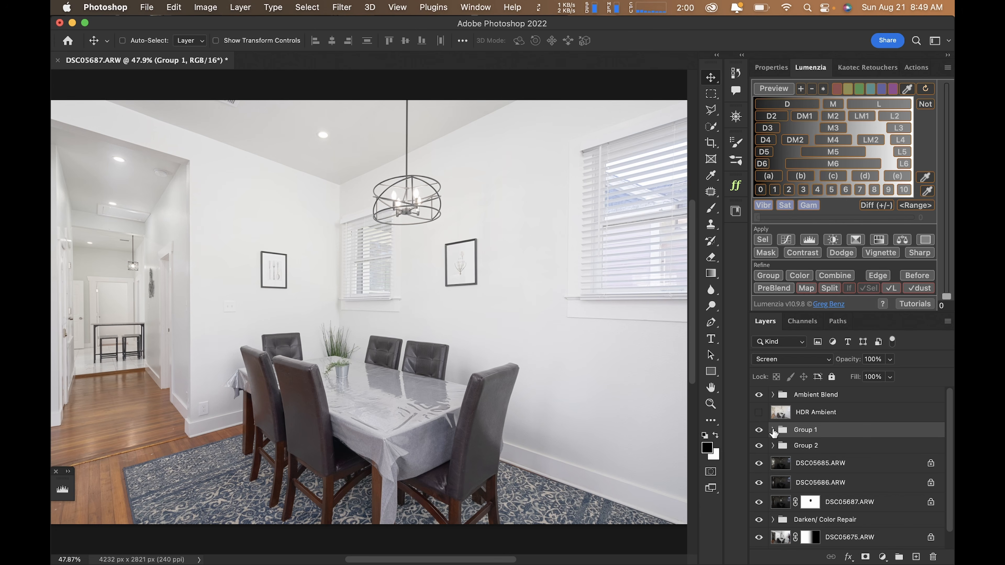
Compare the blend with the HDR Ambient layer alone, and stamp all visible layers into a new layer above Ambient Blend
{"action": "left_click", "coordinate": [801, 396]}
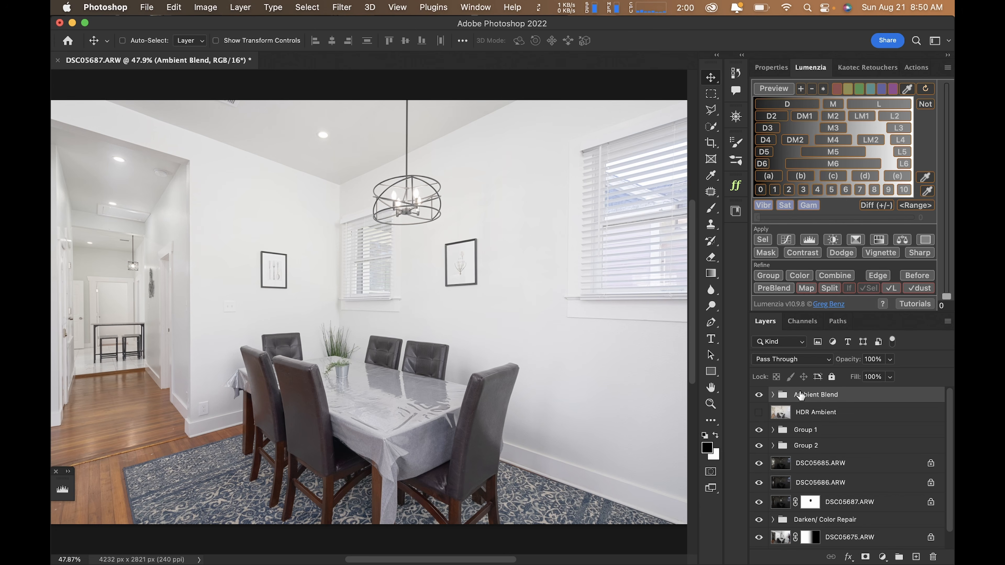
{"action": "left_click", "coordinate": [759, 413], "text": "alt"}
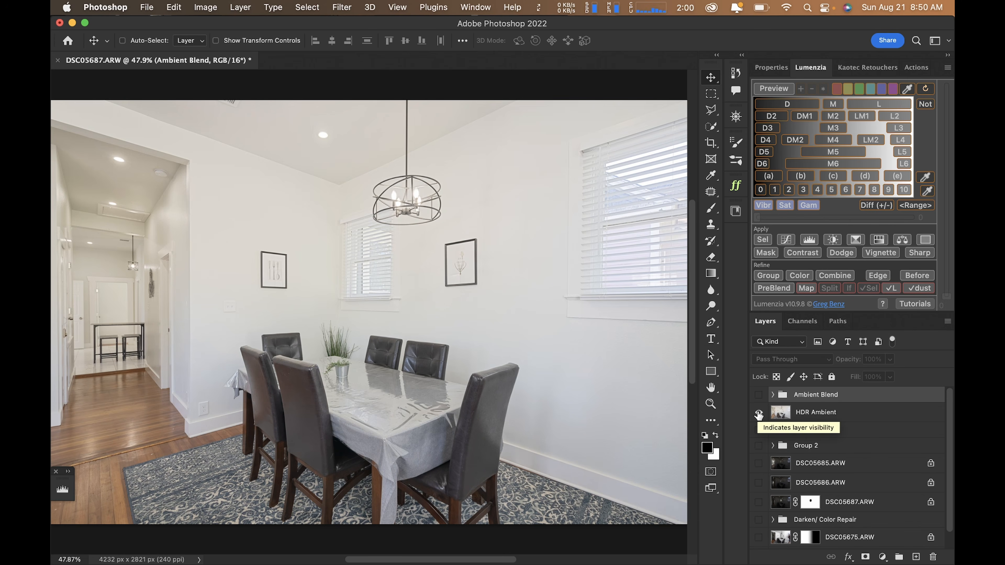
{"action": "left_click", "coordinate": [759, 414], "text": "alt"}
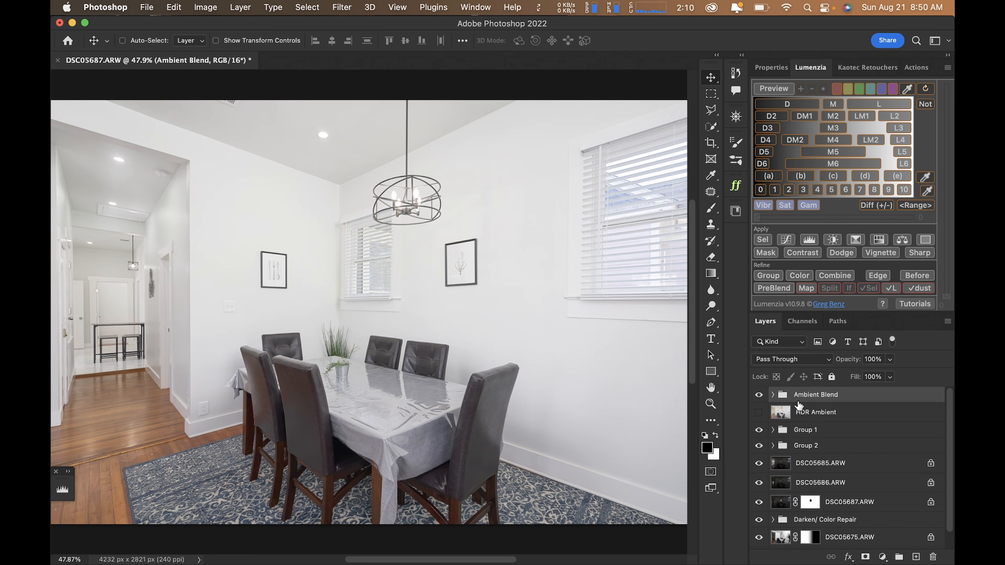
{"action": "key", "text": "alt+shift+super+e"}
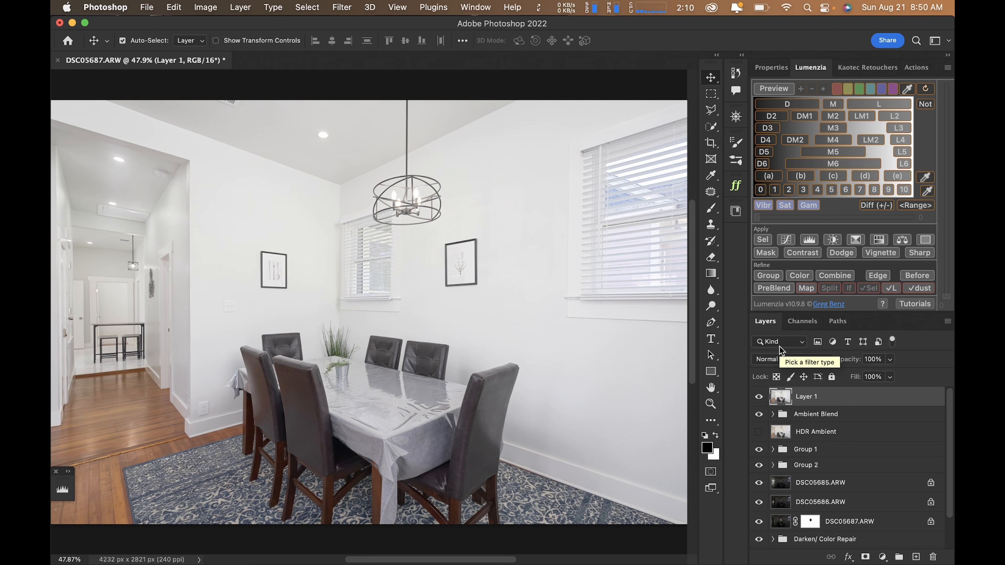
Try Camera Raw's auto settings on Layer 1 with Exposure -0.20, Contrast +34, Highlights -26, Whites +33 and Blacks -42, and delete the layer
{"action": "key", "text": "shift+super+a"}
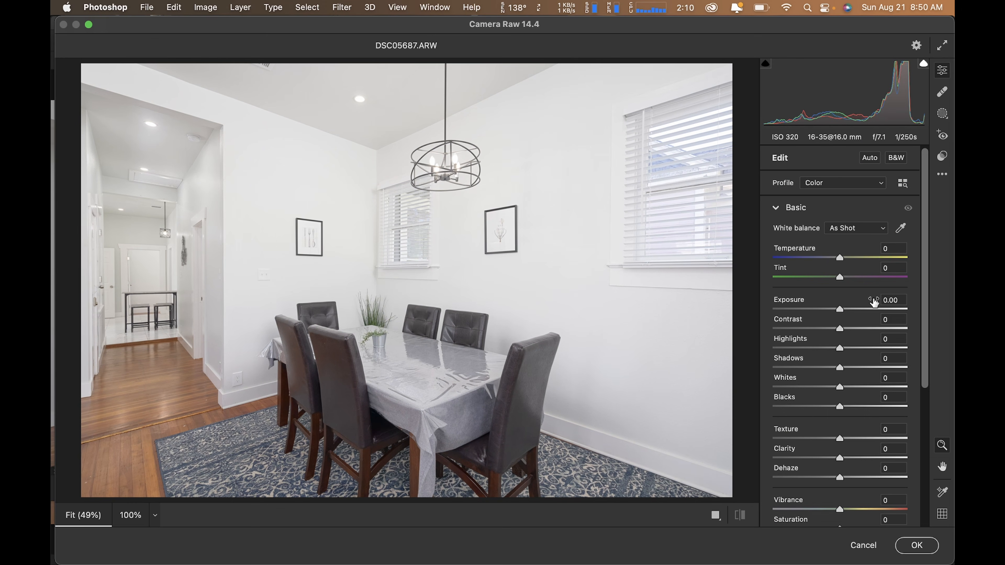
{"action": "left_click", "coordinate": [870, 158]}
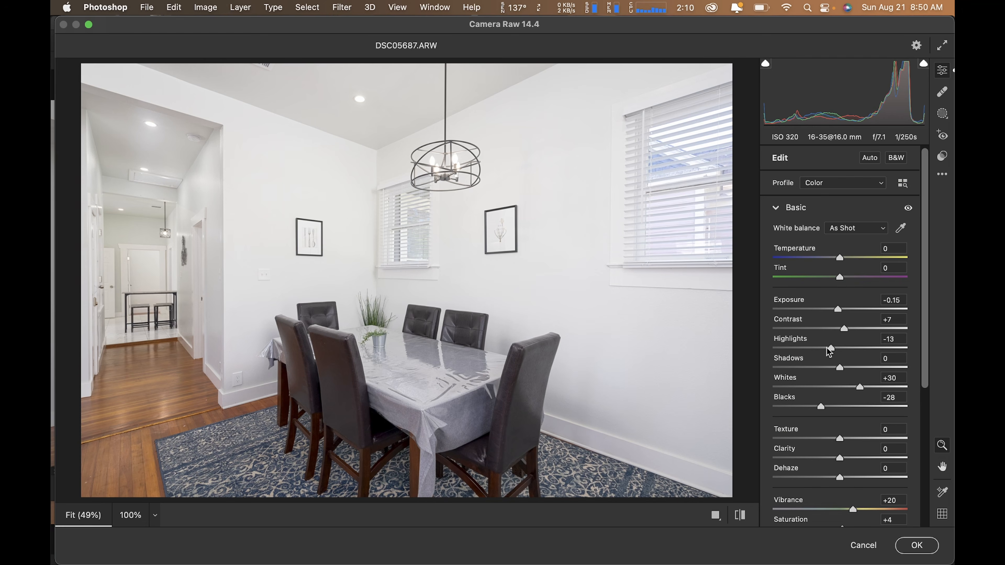
{"action": "left_click_drag", "start_coordinate": [831, 348], "coordinate": [862, 328]}
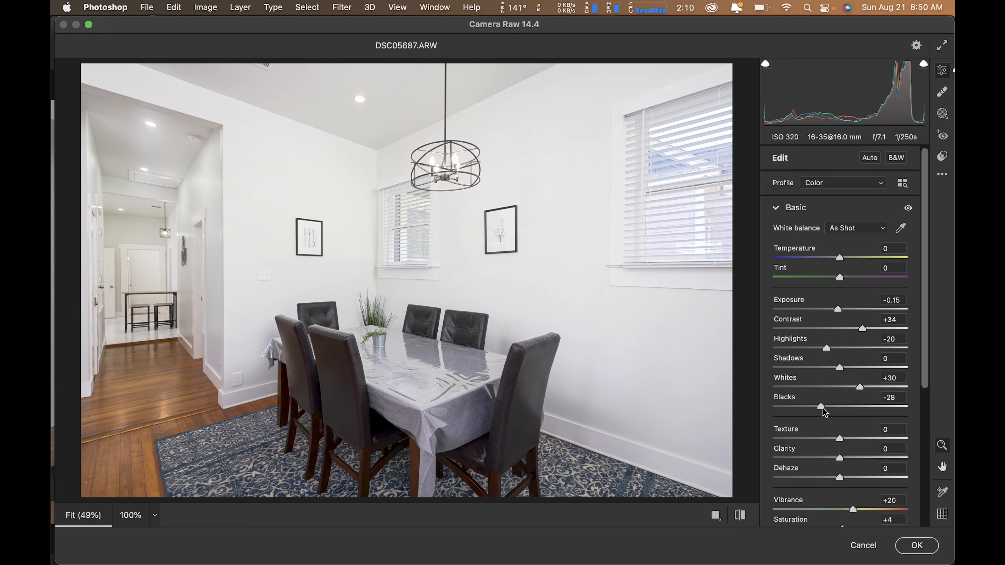
{"action": "left_click_drag", "start_coordinate": [821, 408], "coordinate": [859, 387]}
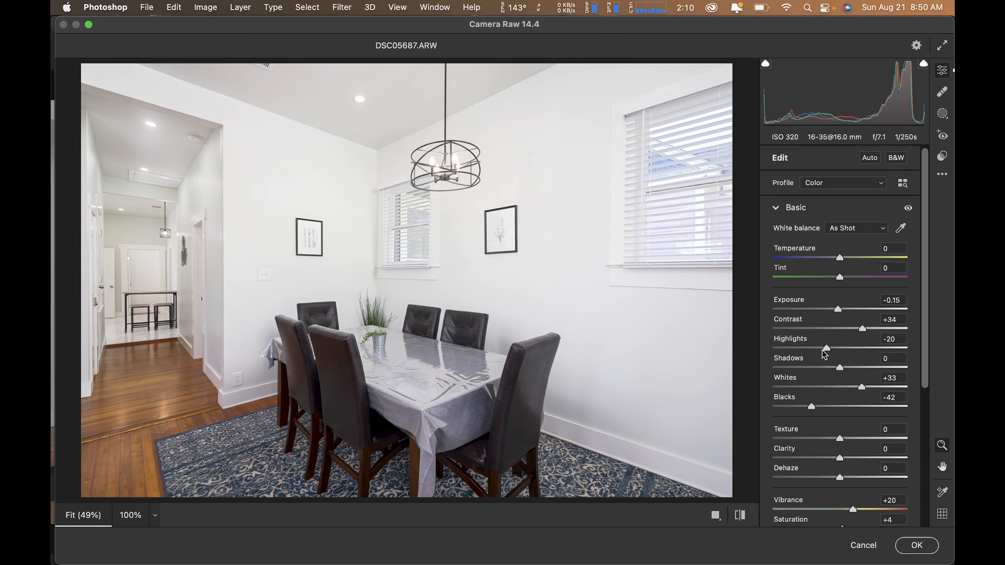
{"action": "left_click_drag", "start_coordinate": [823, 351], "coordinate": [819, 350]}
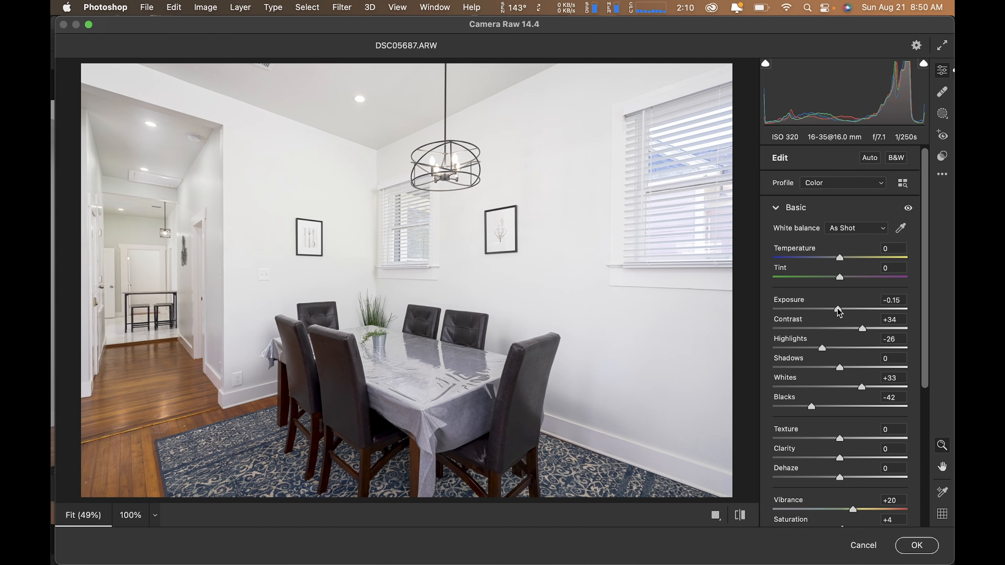
{"action": "left_click_drag", "start_coordinate": [839, 312], "coordinate": [838, 311]}
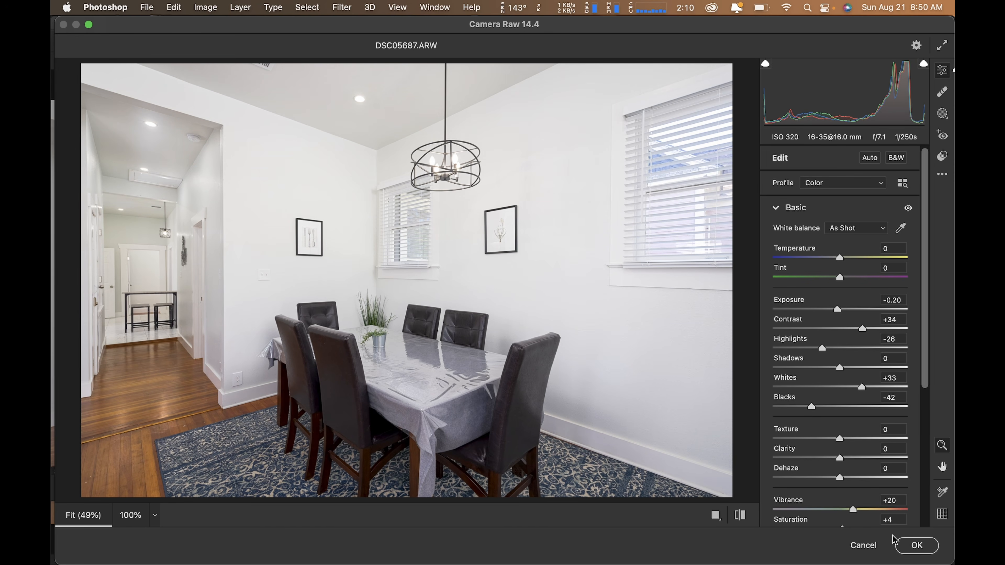
{"action": "left_click", "coordinate": [916, 546]}
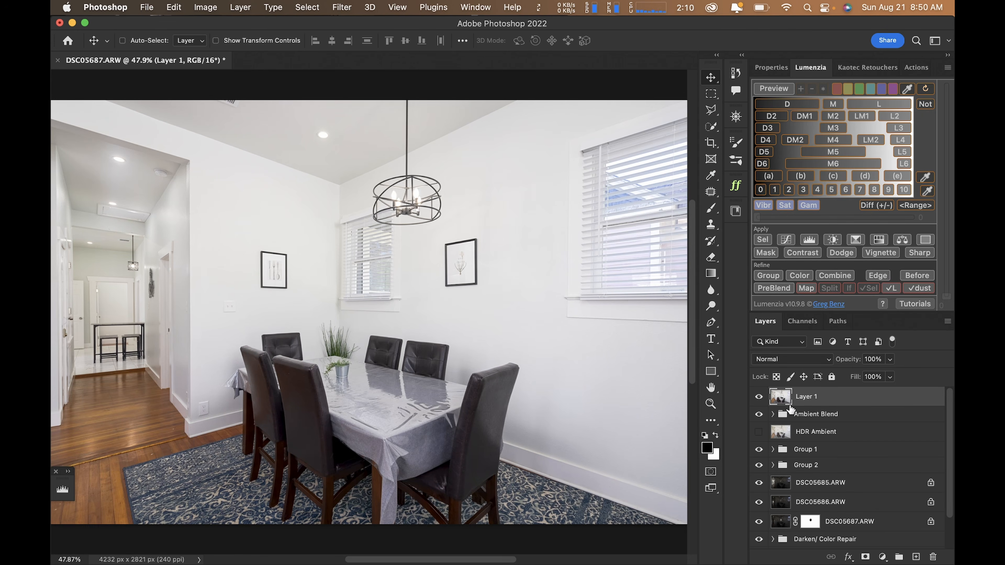
{"action": "key", "text": "Delete"}
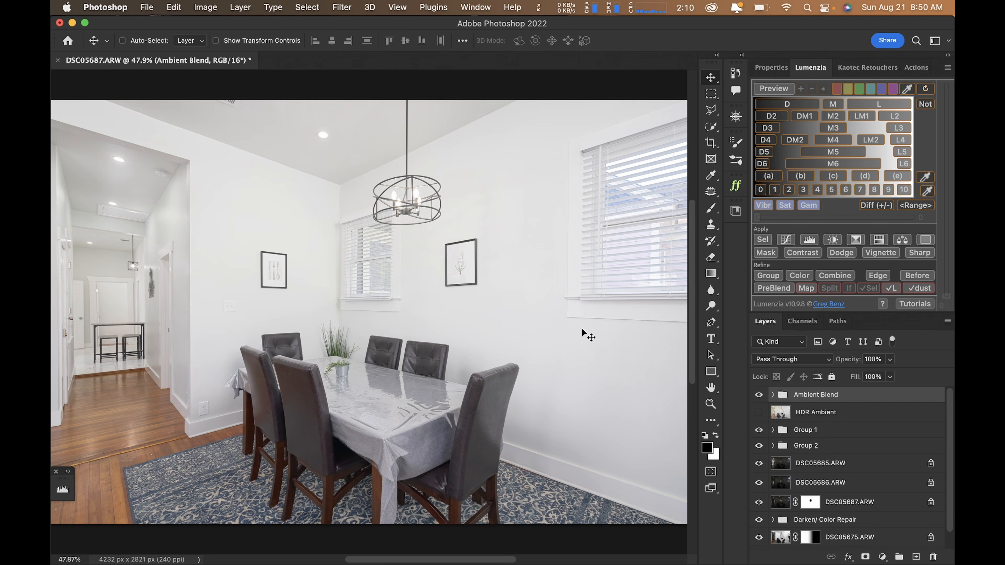
Group the layers from Group 1 down to DSC05687 together, and check the hallway and dining area up close
{"action": "left_click", "coordinate": [787, 431]}
{"action": "left_click", "coordinate": [838, 509], "text": "shift"}
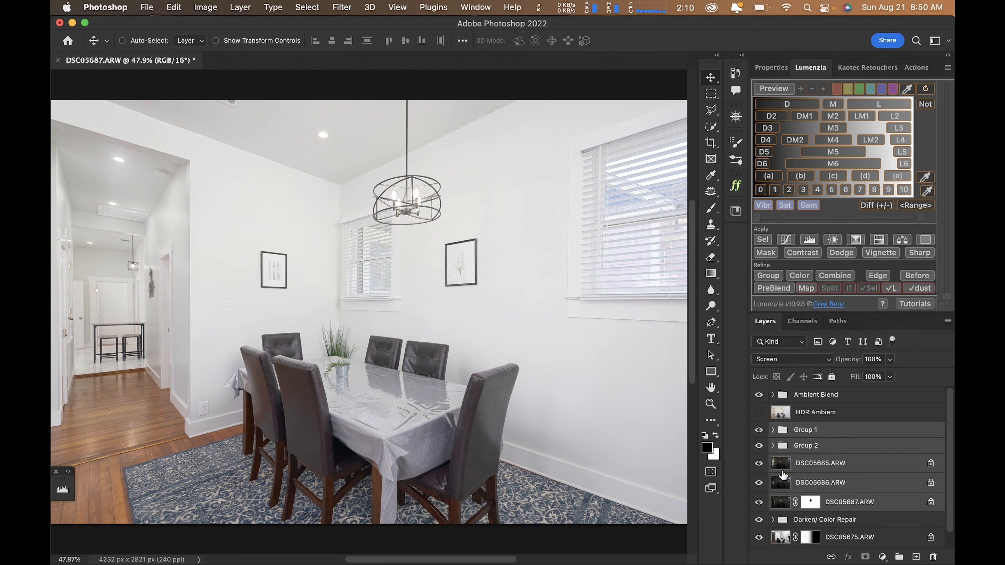
{"action": "key", "text": "super+g"}
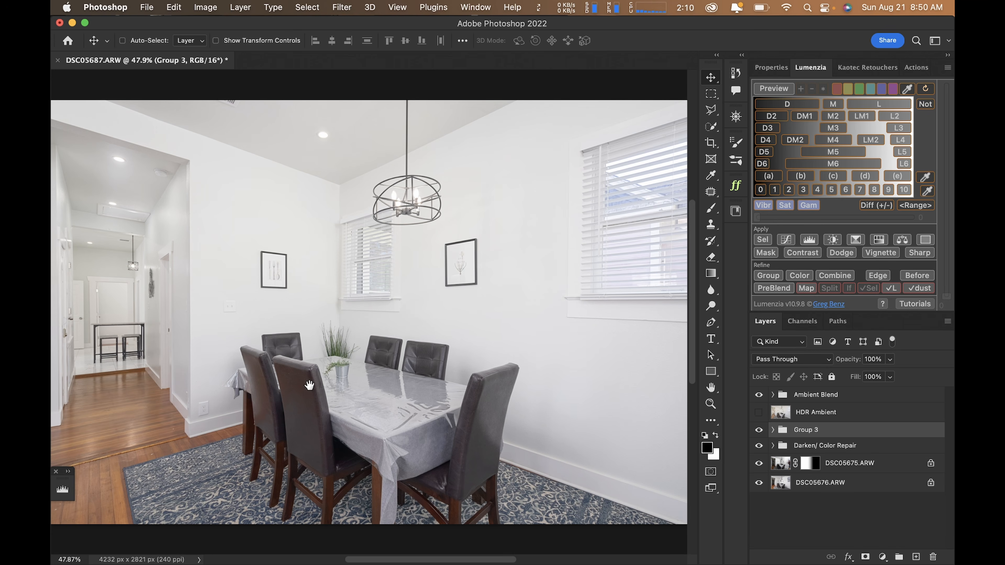
{"action": "scroll", "coordinate": [131, 304], "scroll_direction": "up", "scroll_amount": 4}
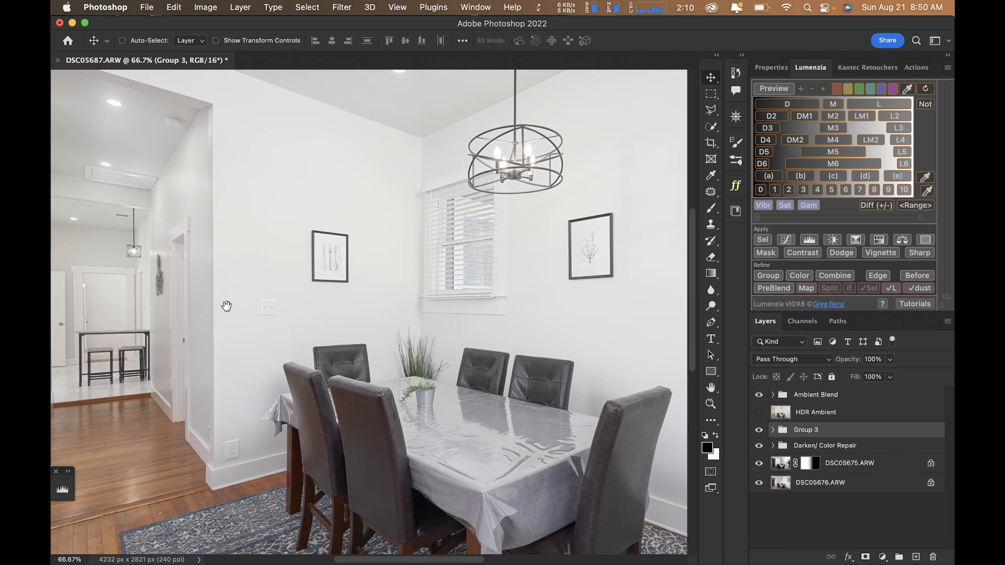
{"action": "left_click_drag", "start_coordinate": [227, 305], "coordinate": [238, 333]}
{"action": "scroll", "coordinate": [262, 333], "scroll_direction": "down", "scroll_amount": 4}
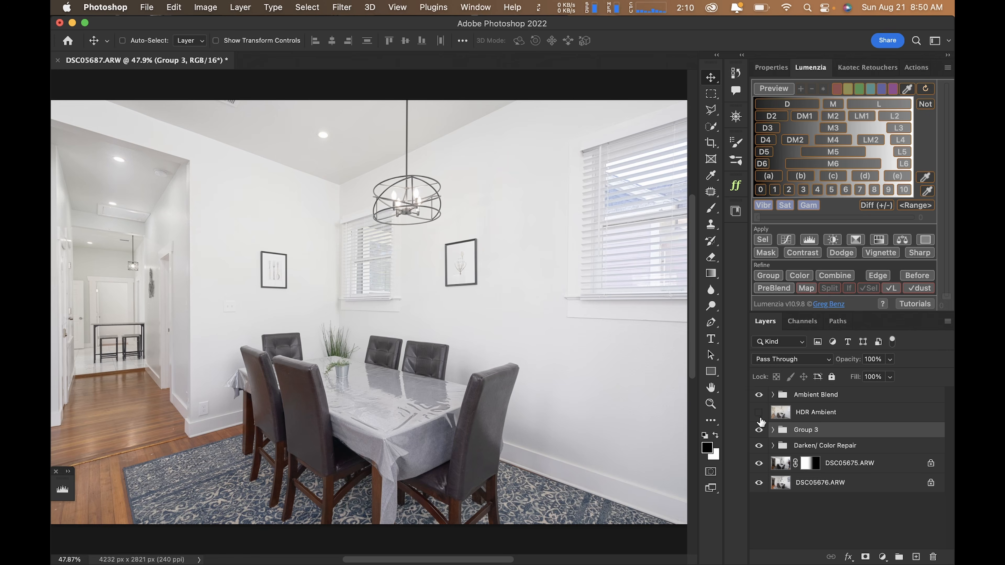
Examine the chandelier up close with Group 3 hidden and shown to compare the effect of the group
{"action": "left_click", "coordinate": [760, 431]}
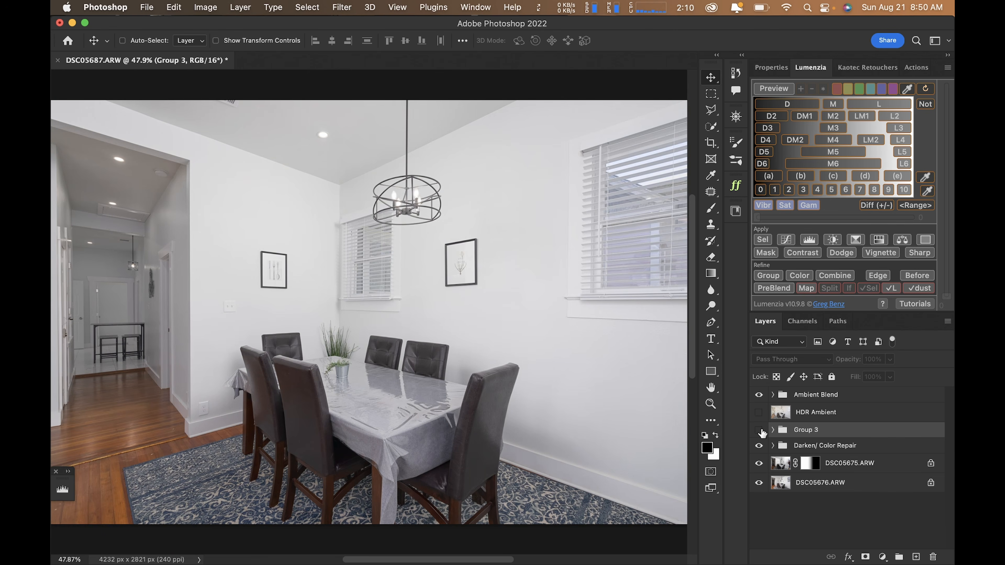
{"action": "left_click", "coordinate": [798, 450]}
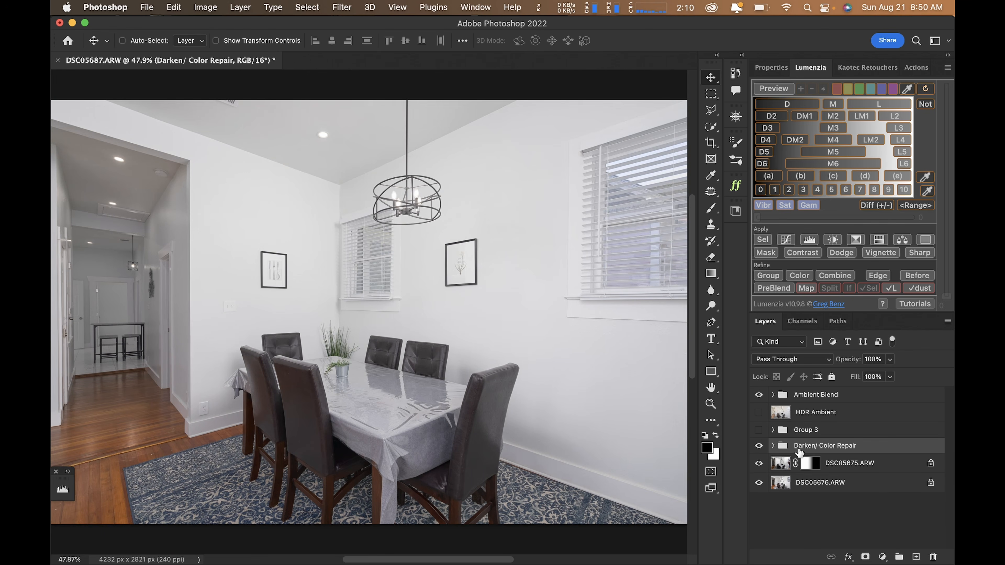
{"action": "left_click", "coordinate": [809, 464]}
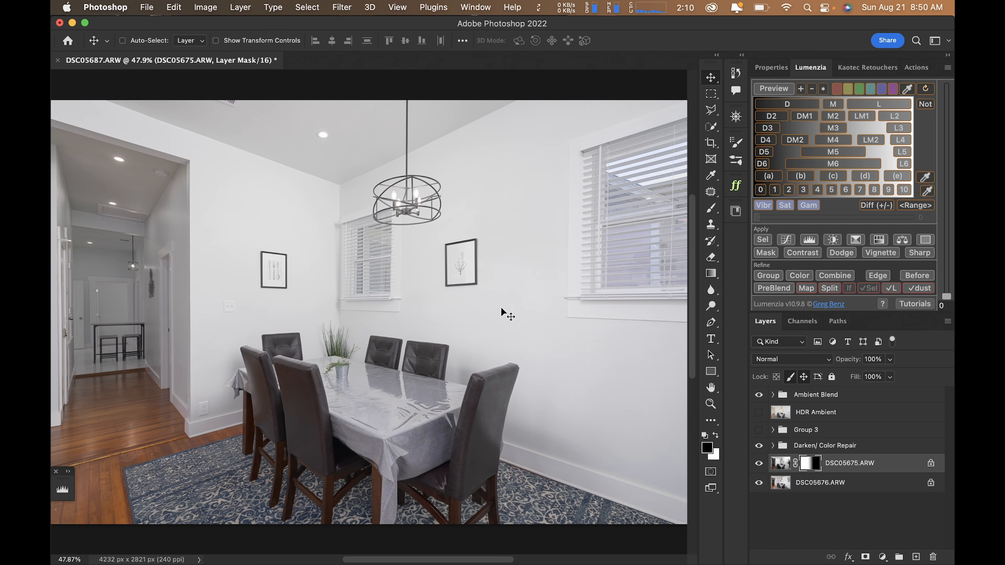
{"action": "left_click", "coordinate": [392, 182], "text": "super"}
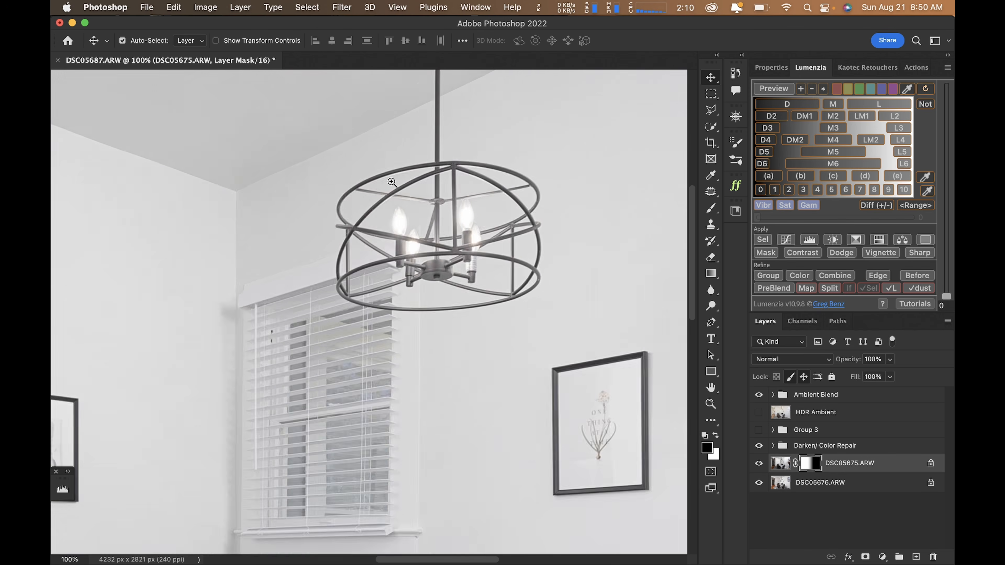
{"action": "left_click", "coordinate": [391, 183], "text": "super"}
{"action": "left_click", "coordinate": [384, 198], "text": "super"}
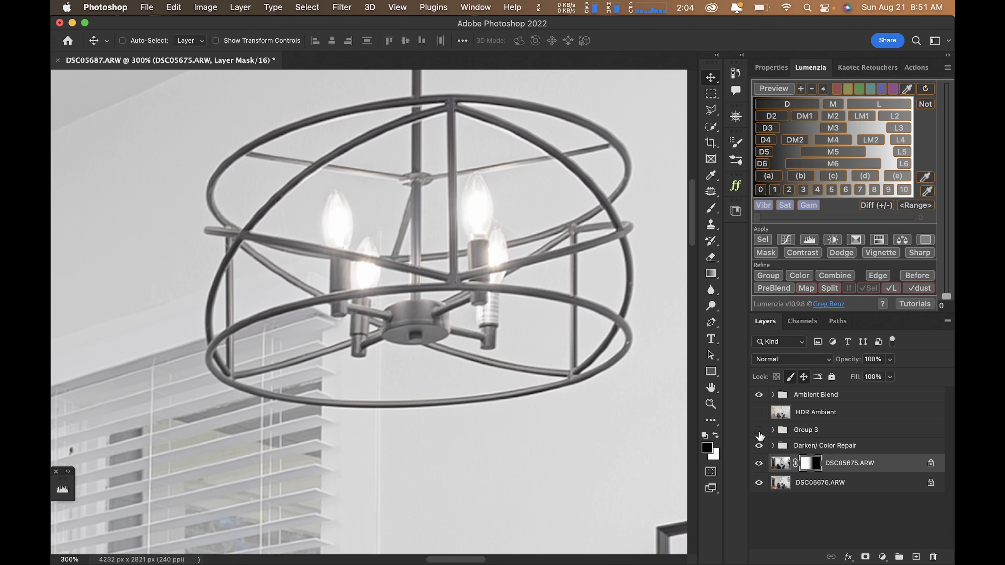
{"action": "left_click", "coordinate": [759, 431]}
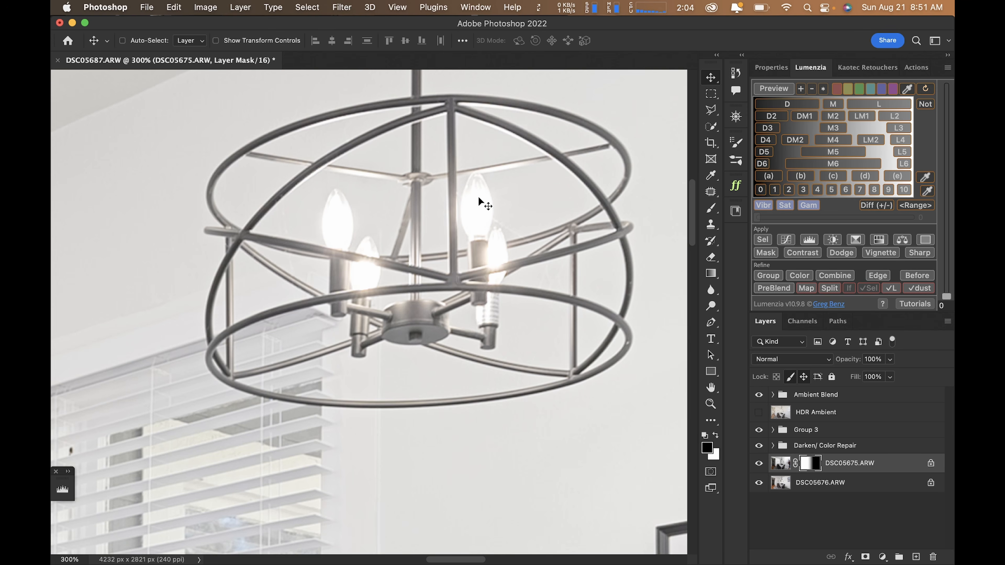
Examine the recessed ceiling light up close, comparing it with Group 3 hidden and shown
{"action": "key", "text": "super+minus"}
{"action": "key", "text": "super+minus"}
{"action": "key", "text": "super+minus"}
{"action": "key", "text": "super+minus"}
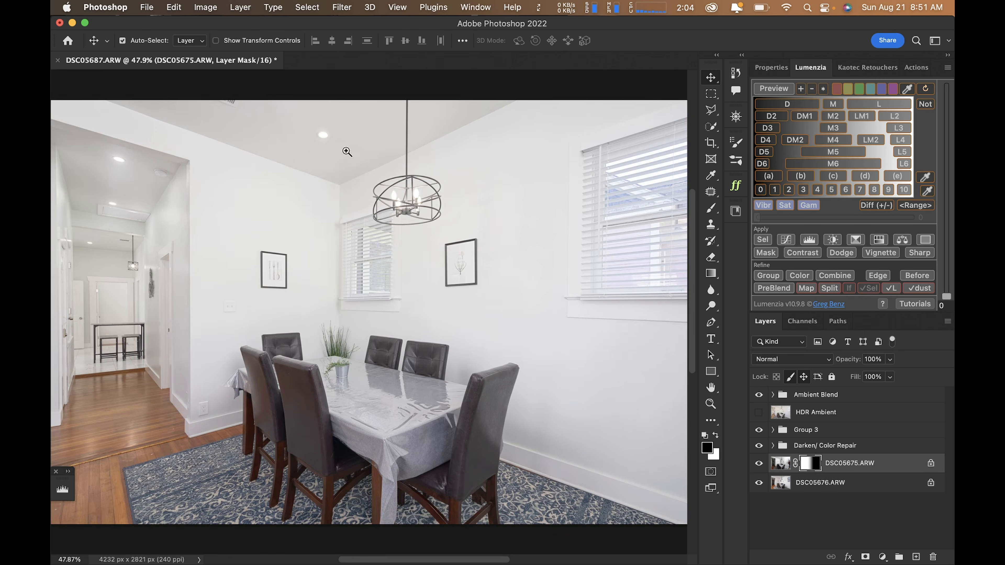
{"action": "left_click_drag", "start_coordinate": [310, 124], "coordinate": [400, 194]}
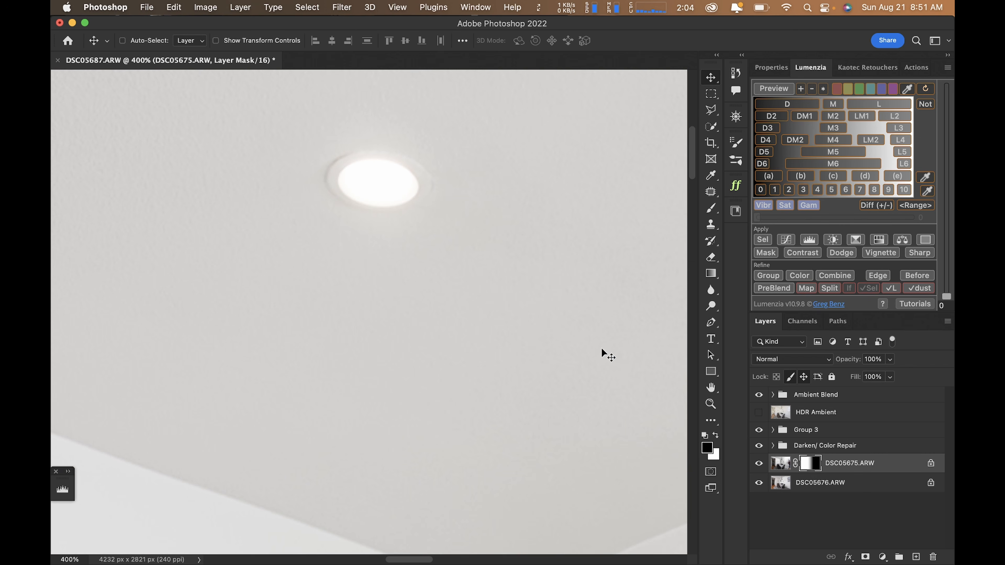
{"action": "left_click", "coordinate": [755, 433]}
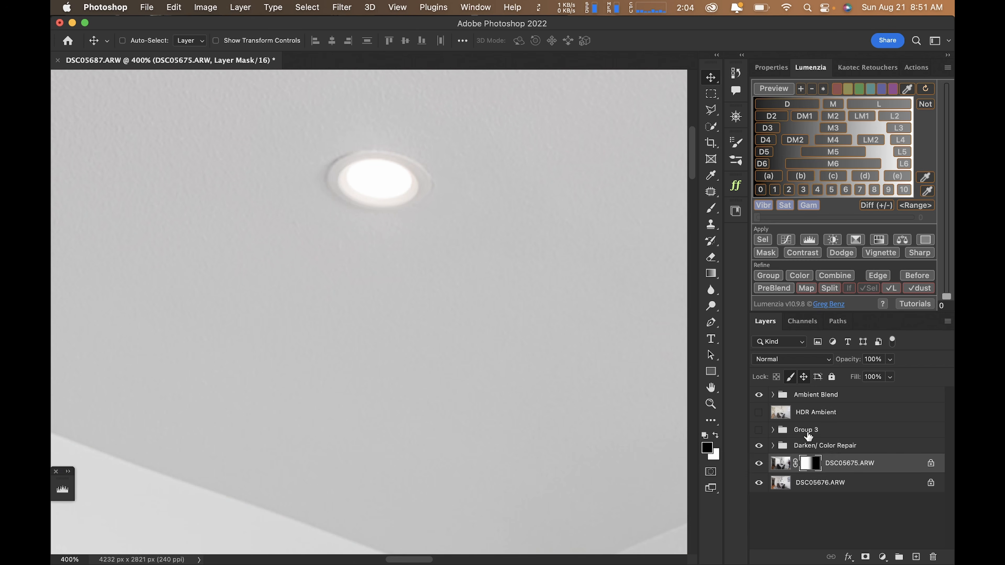
{"action": "left_click", "coordinate": [782, 435]}
{"action": "left_click", "coordinate": [759, 430]}
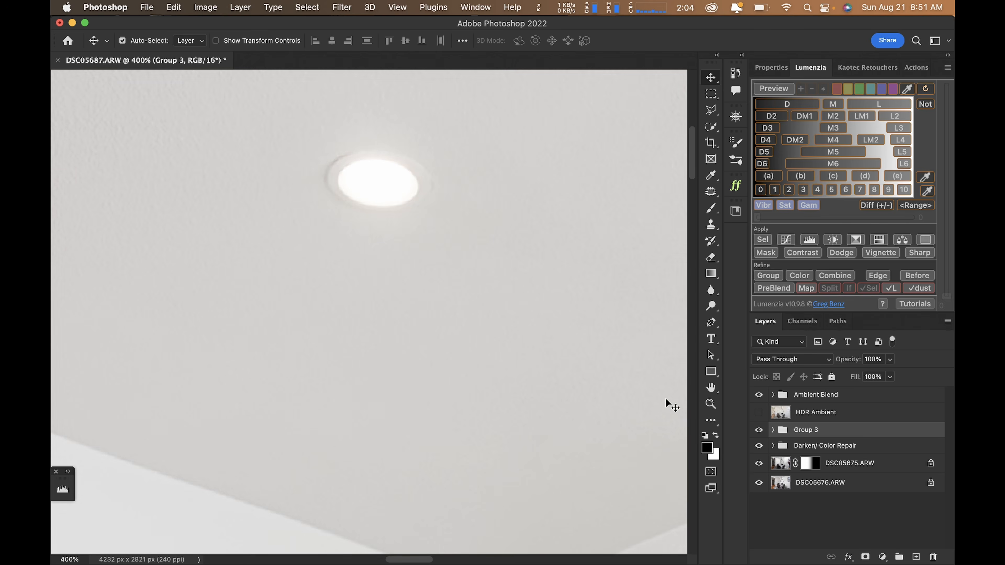
{"action": "key", "text": "super+0"}
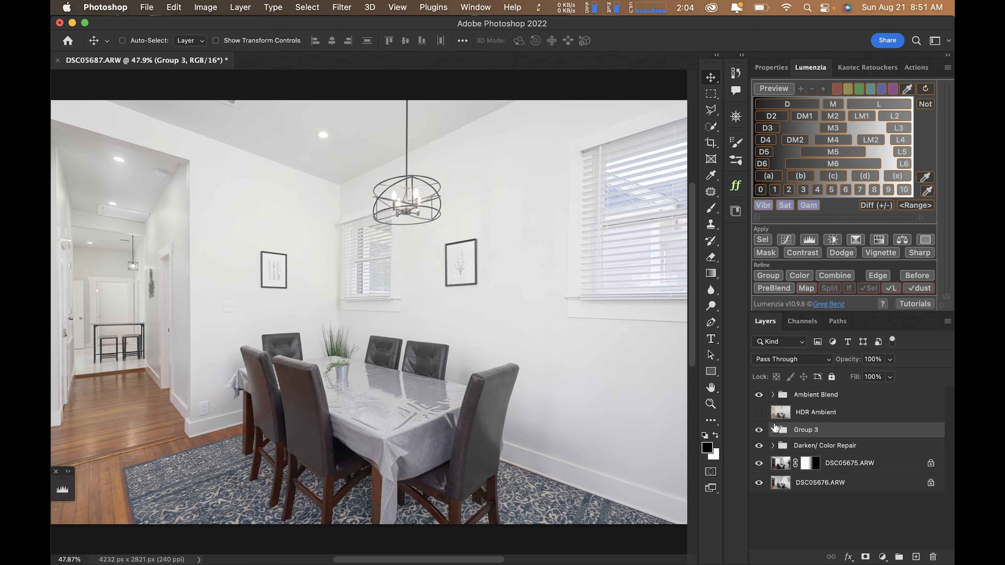
Look through the layers inside Group 3 and check the hallway side of the photo
{"action": "left_click", "coordinate": [773, 431]}
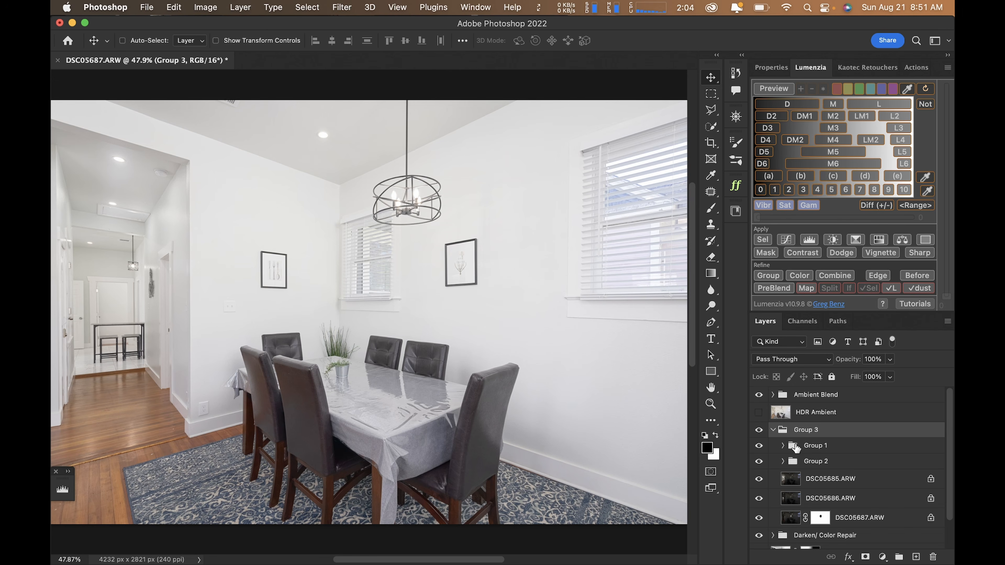
{"action": "left_click", "coordinate": [772, 431]}
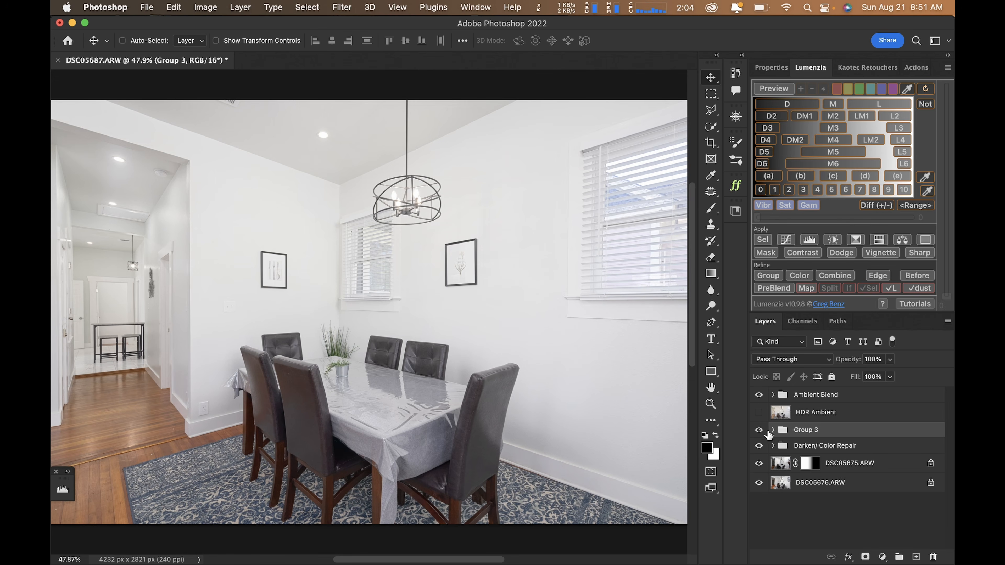
{"action": "scroll", "coordinate": [258, 281], "scroll_direction": "left", "scroll_amount": 5}
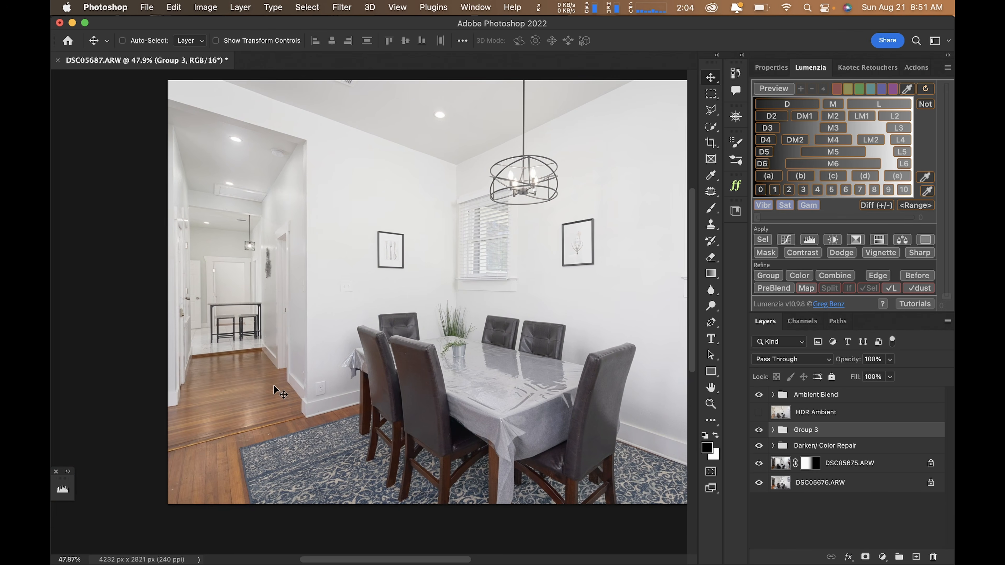
{"action": "scroll", "coordinate": [274, 385], "scroll_direction": "right", "scroll_amount": 5}
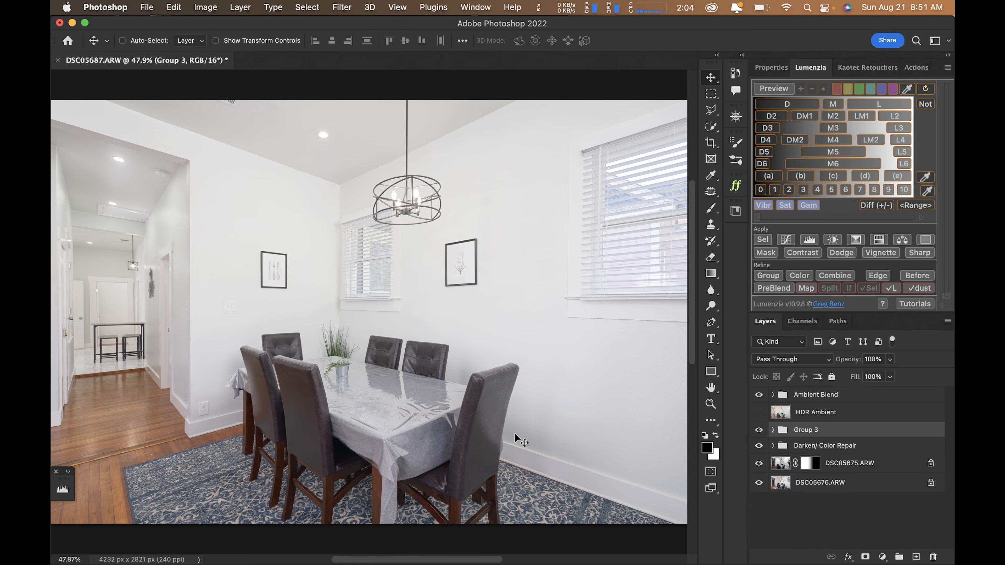
Make a rectangular marquee selection over the hallway side of the photo, from its outer edge to the near end of the dining table
{"action": "key", "text": "m"}
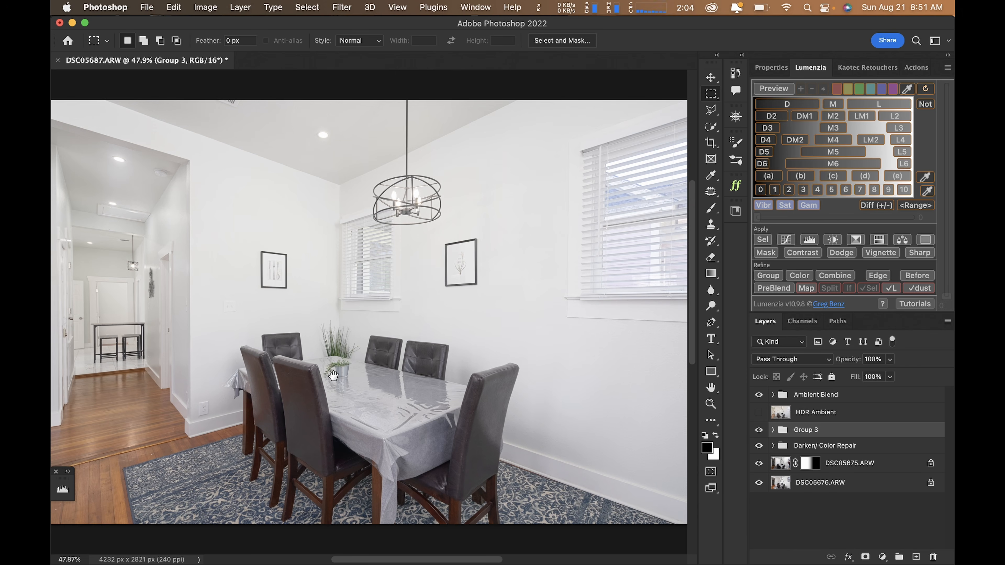
{"action": "left_click_drag", "start_coordinate": [332, 374], "coordinate": [549, 357]}
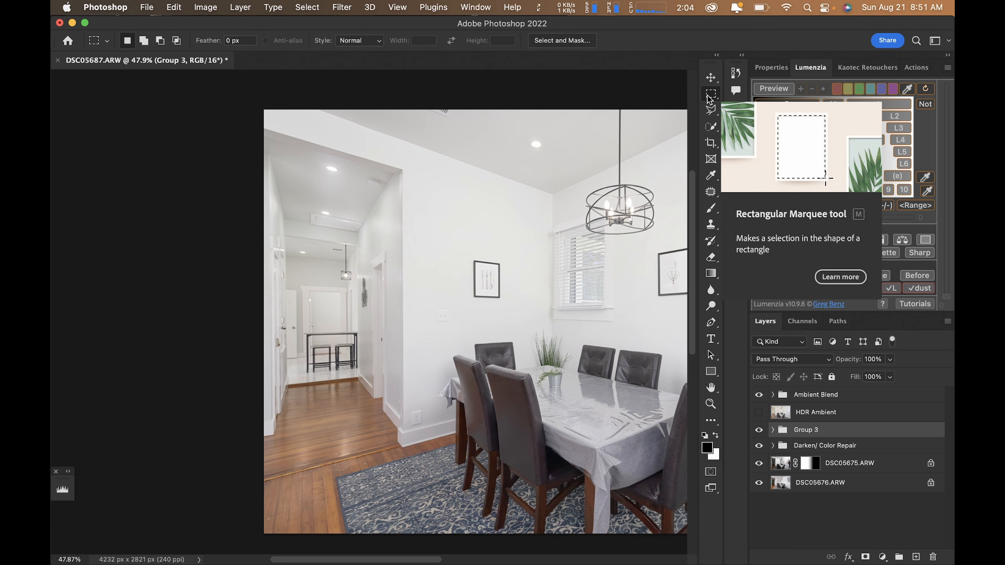
{"action": "left_click_drag", "start_coordinate": [241, 94], "coordinate": [459, 525]}
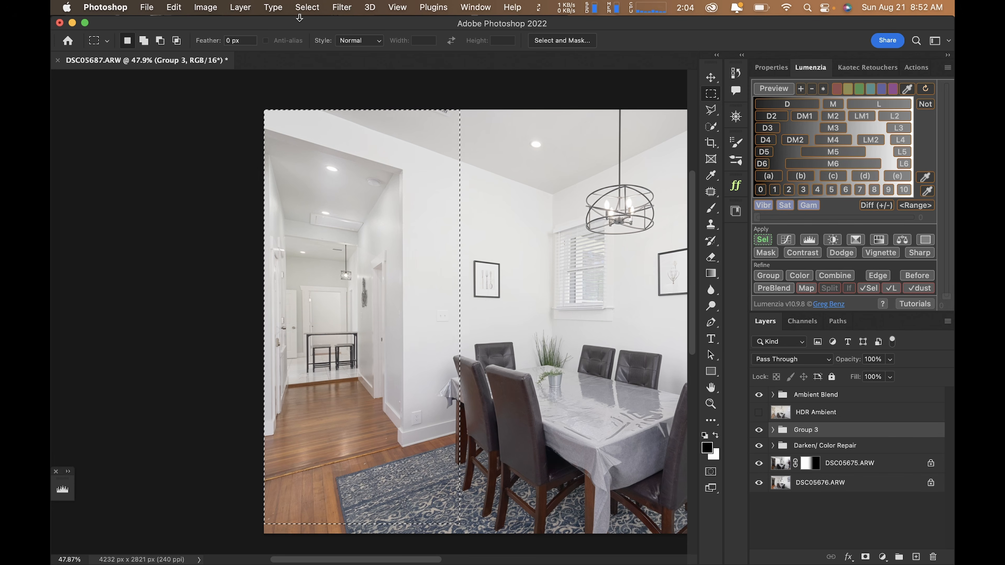
Feather the hallway selection with a radius of 300 pixels
{"action": "left_click", "coordinate": [341, 8]}
{"action": "mouse_move", "coordinate": [316, 11]}
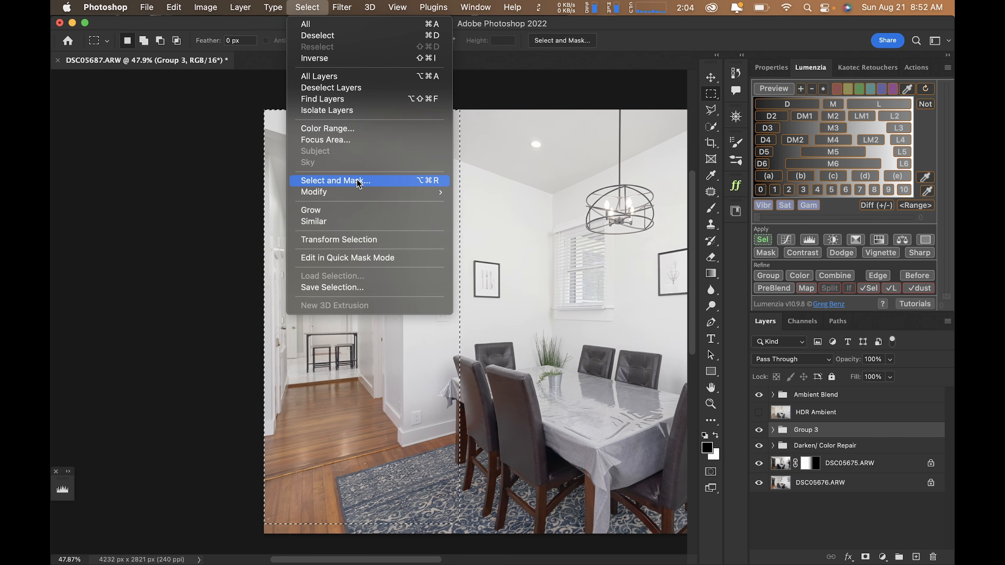
{"action": "mouse_move", "coordinate": [360, 197]}
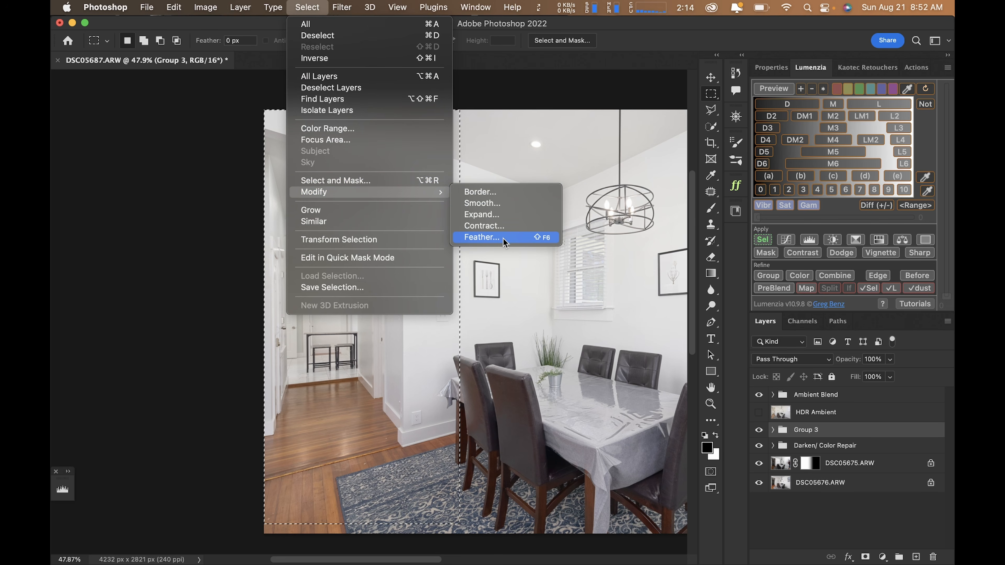
{"action": "left_click", "coordinate": [548, 240]}
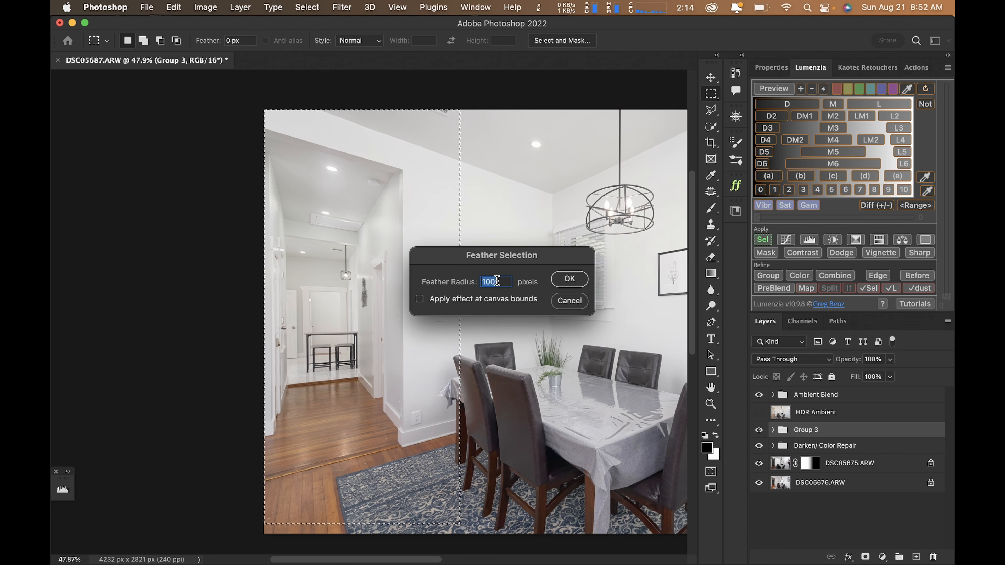
{"action": "type", "text": "300"}
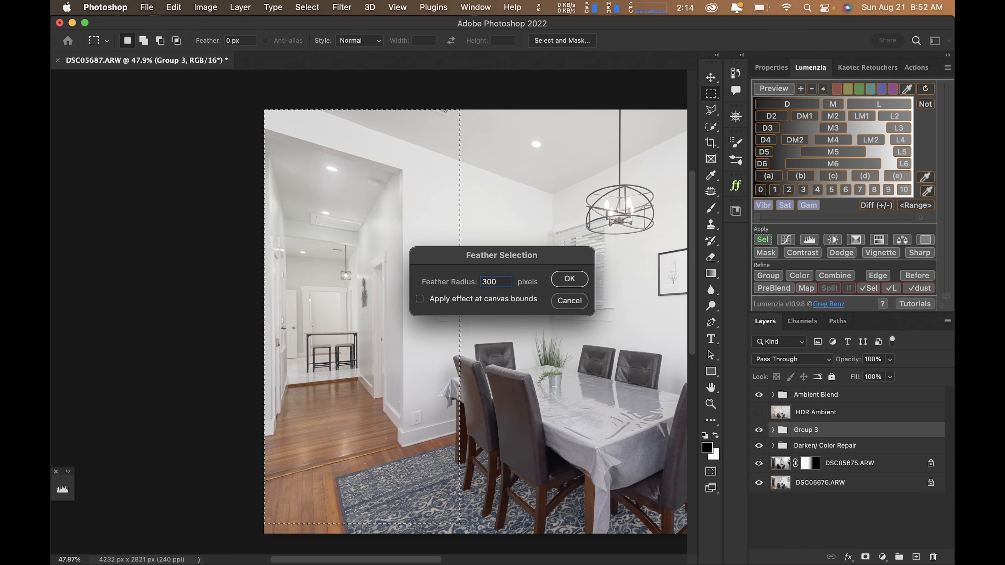
{"action": "key", "text": "Return"}
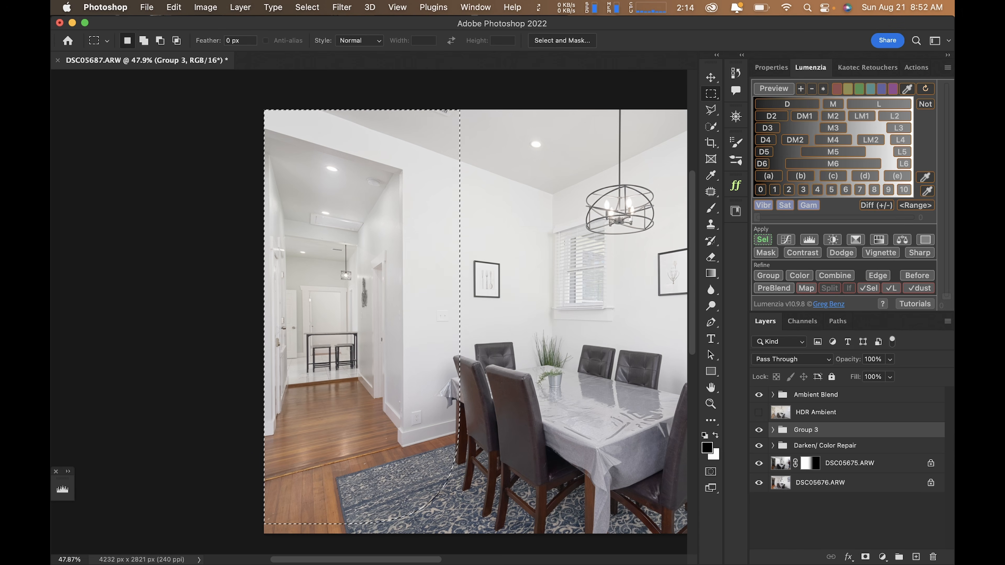
Add a layer mask to Group 3 from the feathered selection and view the mask on its own
{"action": "scroll", "coordinate": [368, 317], "scroll_direction": "right", "scroll_amount": 5}
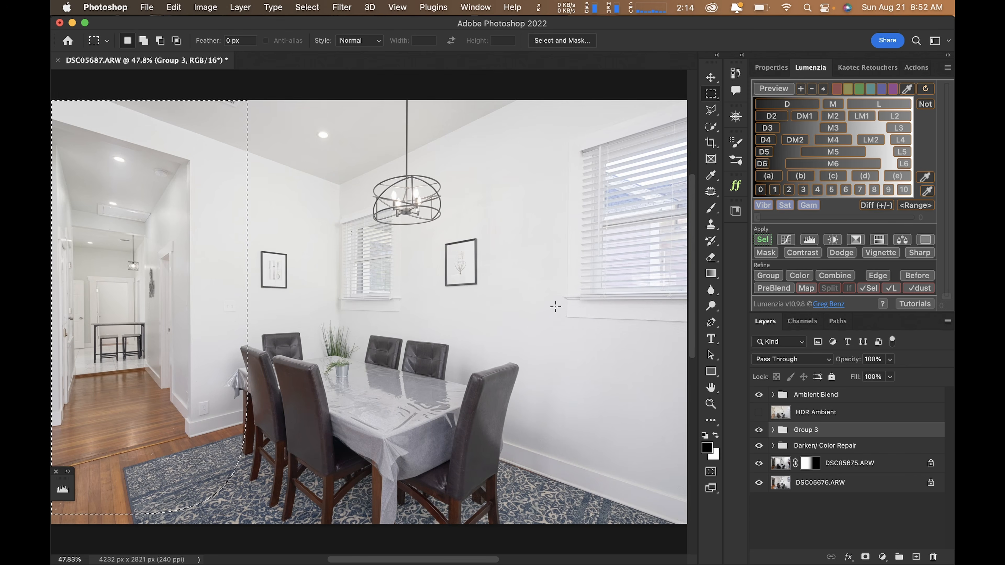
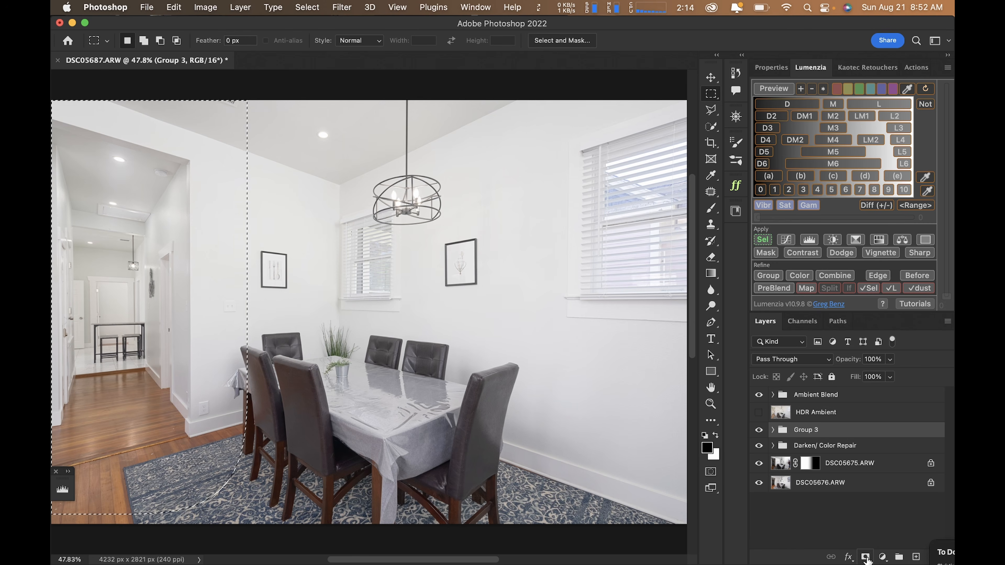
{"action": "left_click", "coordinate": [865, 557]}
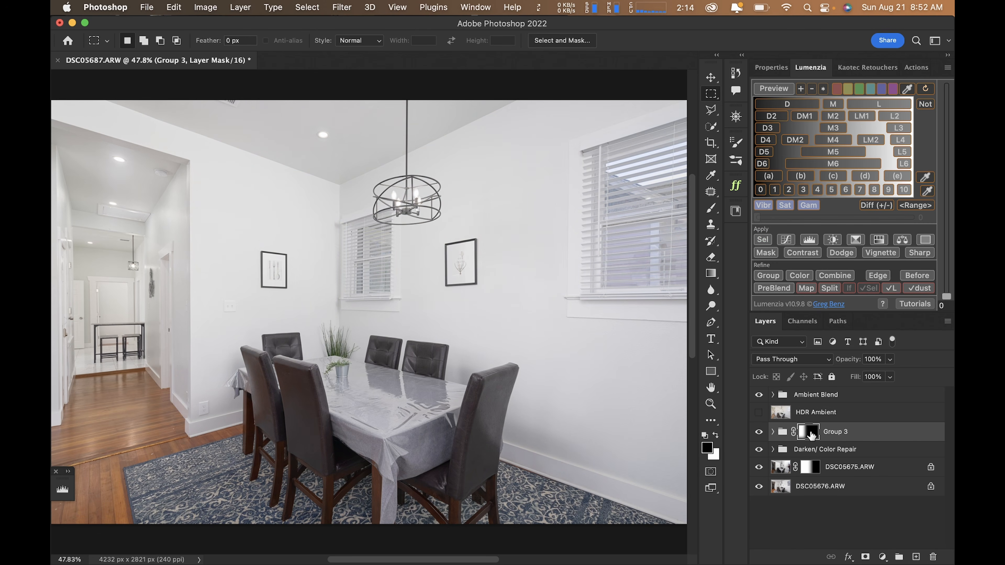
{"action": "left_click", "coordinate": [811, 434], "text": "alt"}
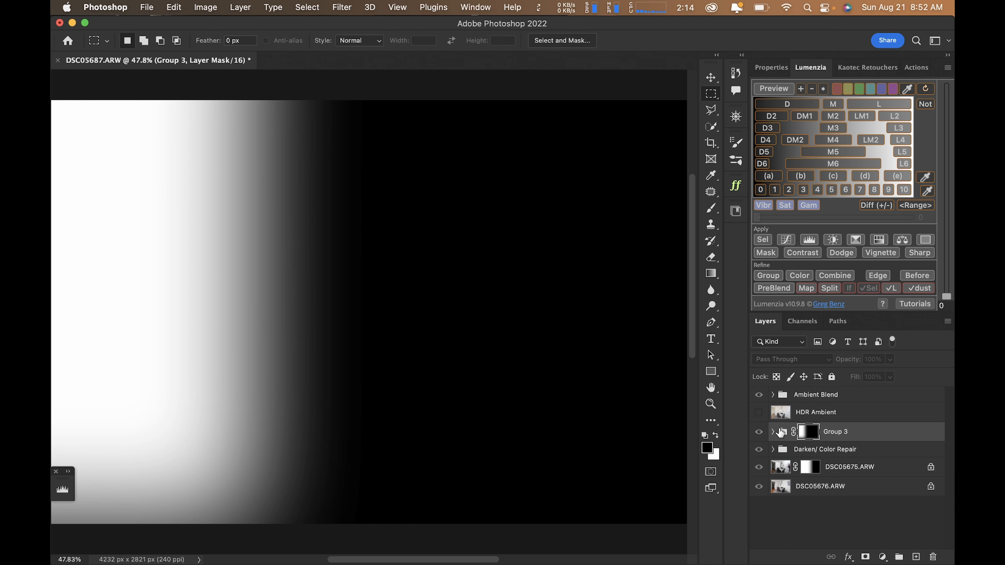
{"action": "left_click", "coordinate": [803, 435], "text": "alt"}
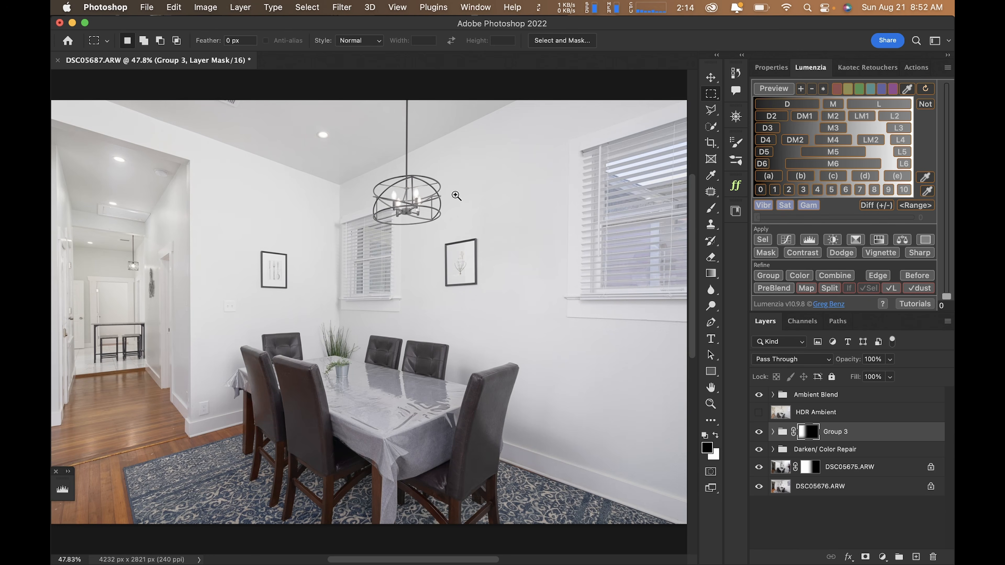
Compare the whole photo with the masked Group 3 hidden and shown to check the hallway blend
{"action": "left_click", "coordinate": [301, 150], "text": "super"}
{"action": "key", "text": "super+0"}
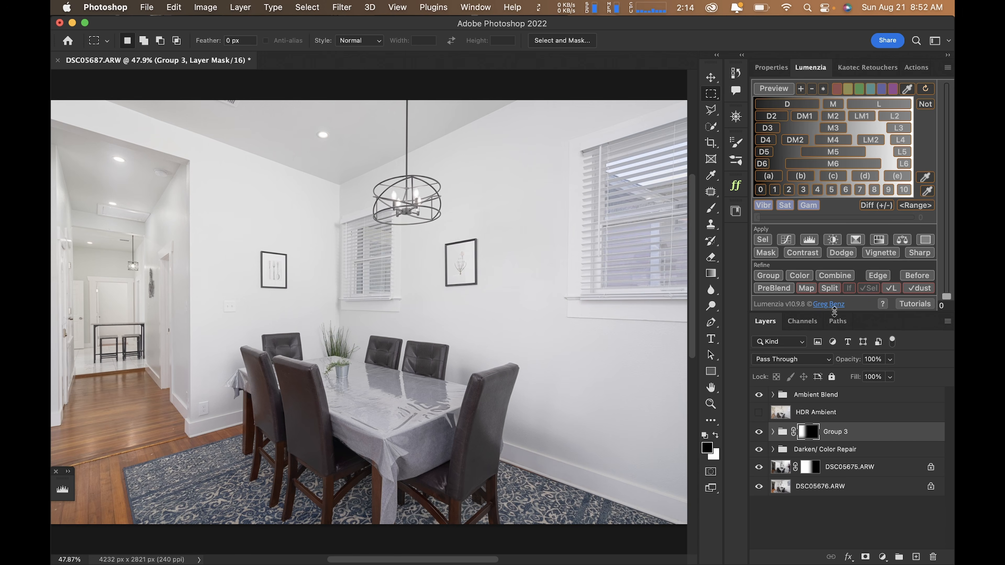
{"action": "left_click", "coordinate": [759, 432]}
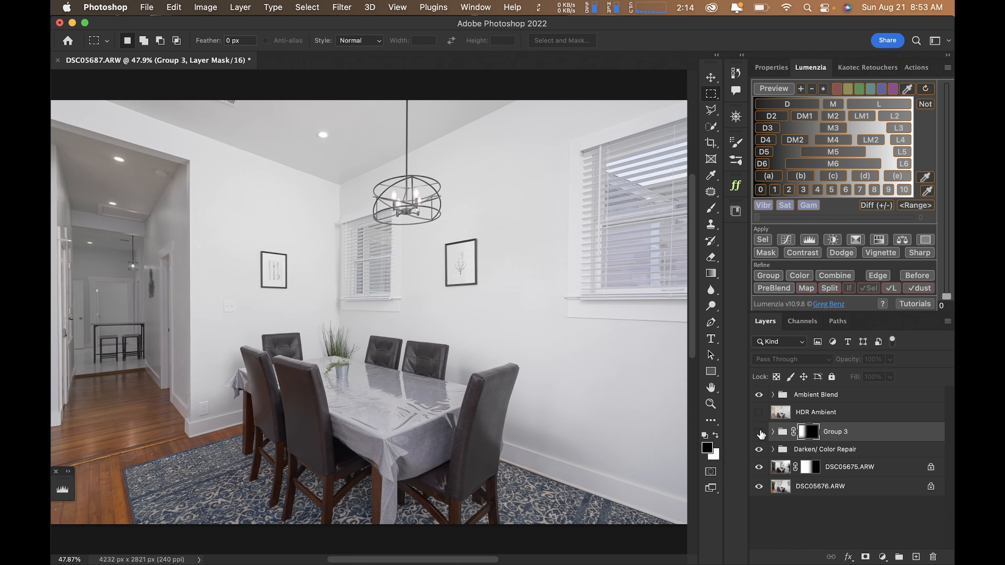
{"action": "left_click", "coordinate": [758, 432]}
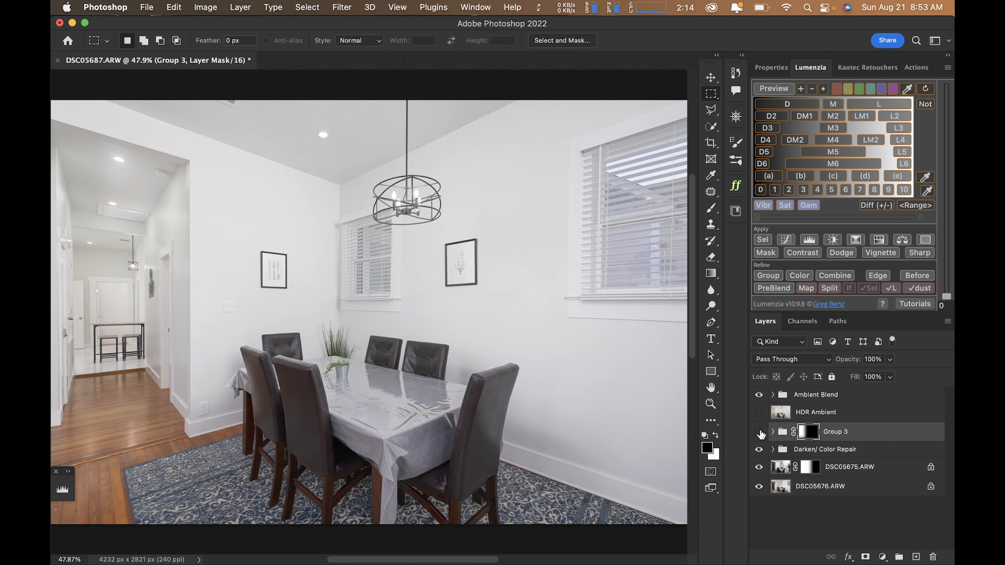
{"action": "left_click", "coordinate": [759, 432]}
{"action": "left_click", "coordinate": [759, 432]}
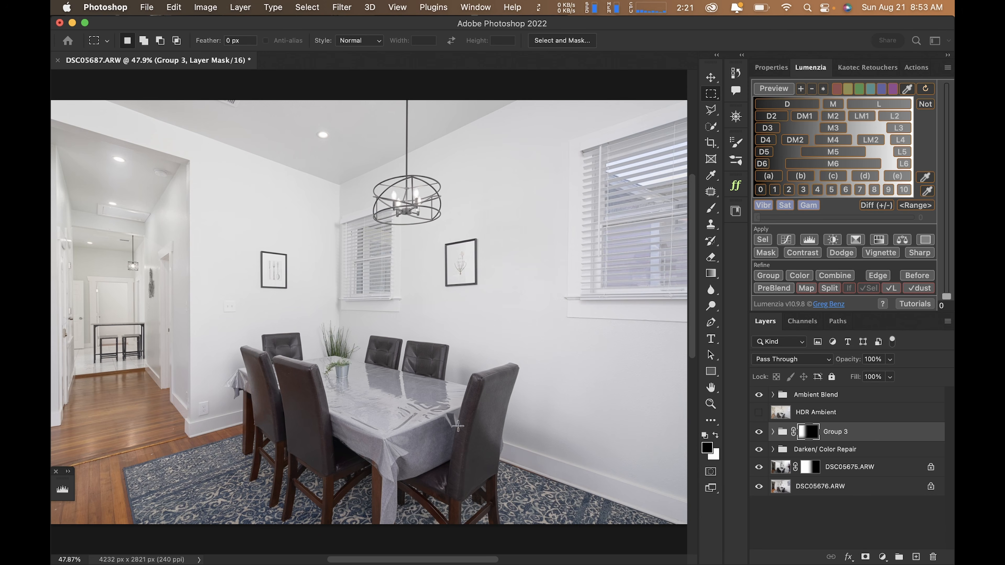
{"action": "left_click", "coordinate": [760, 432]}
{"action": "left_click", "coordinate": [760, 433]}
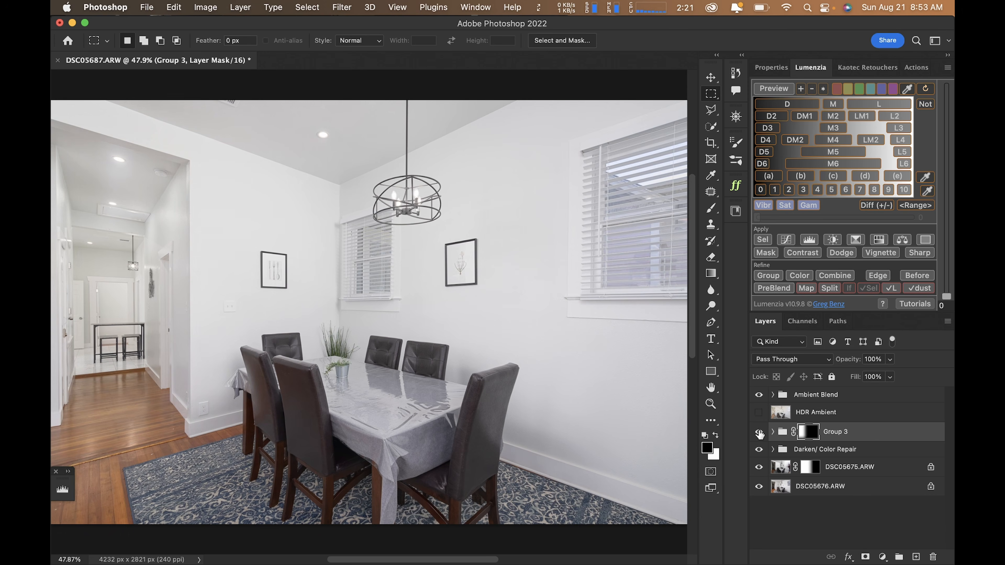
{"action": "left_click", "coordinate": [759, 432]}
{"action": "left_click", "coordinate": [760, 433]}
Compare the photo with Group 3's layer mask disabled and enabled
{"action": "left_click", "coordinate": [804, 432], "text": "shift"}
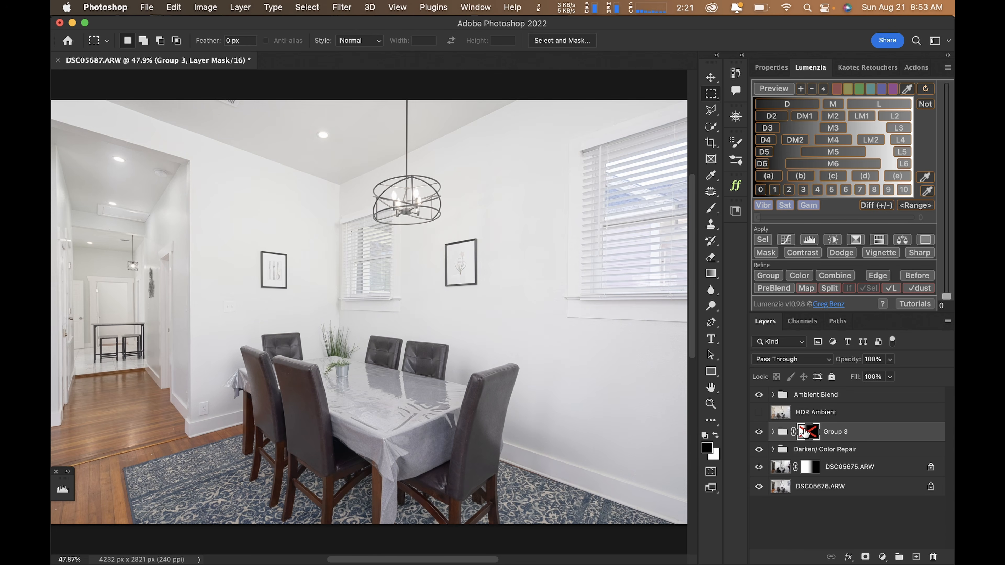
{"action": "left_click", "coordinate": [804, 432], "text": "shift"}
{"action": "left_click", "coordinate": [804, 432], "text": "shift"}
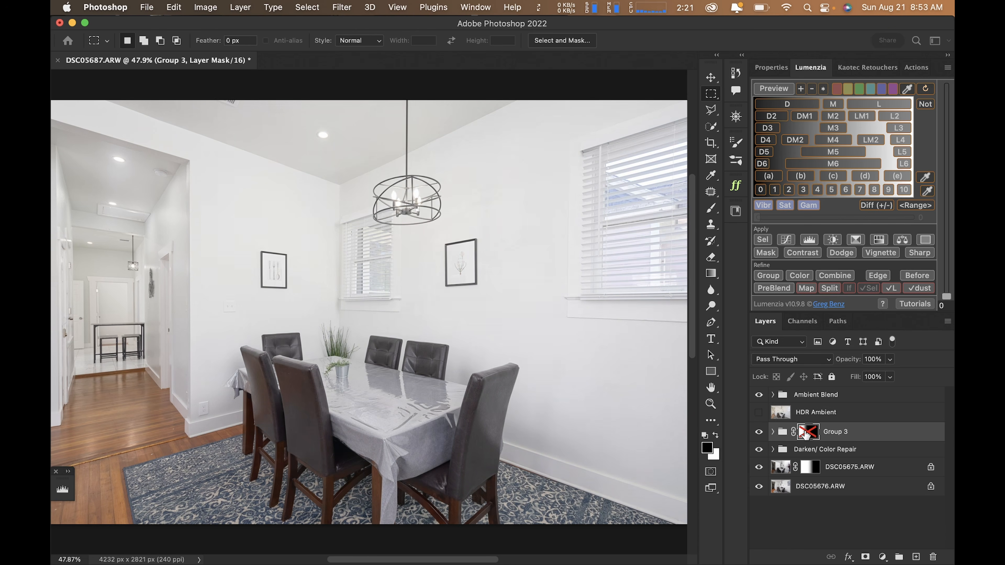
Compare Group 3's layer mask disabled and enabled across the window wall and up close on the chandelier bulbs
{"action": "left_click", "coordinate": [804, 432], "text": "shift"}
{"action": "left_click", "coordinate": [804, 433], "text": "shift"}
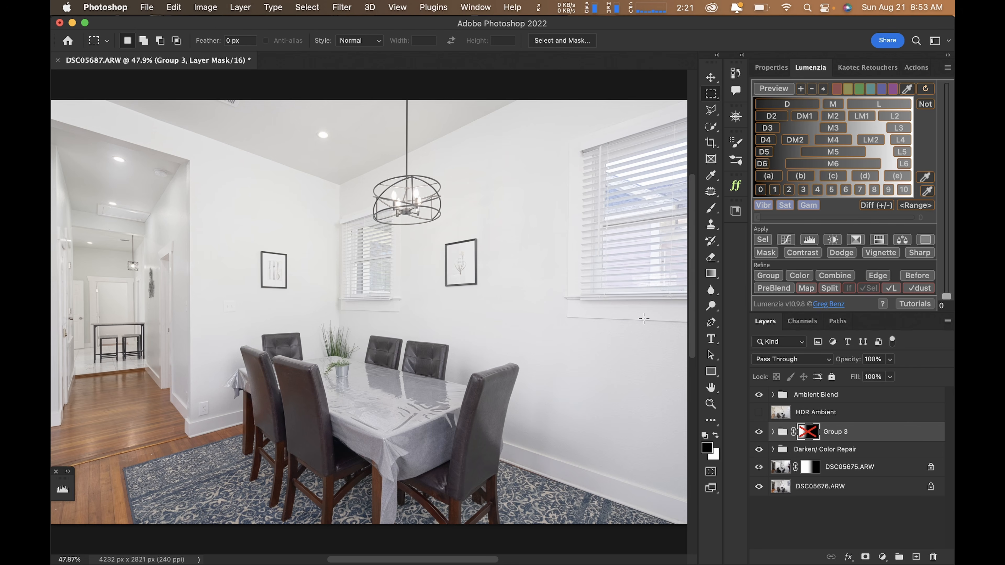
{"action": "left_click", "coordinate": [805, 433], "text": "shift"}
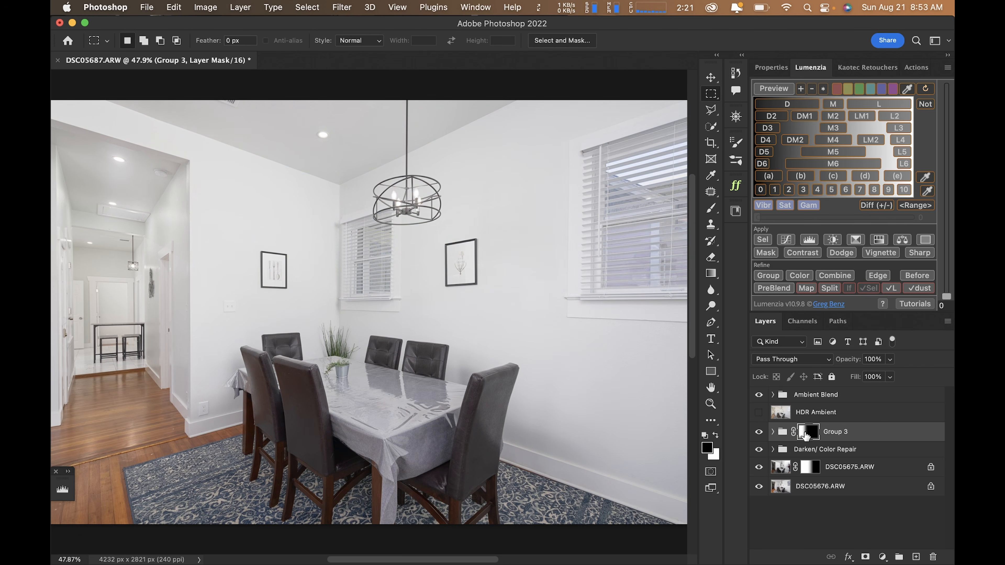
{"action": "left_click", "coordinate": [805, 434], "text": "shift"}
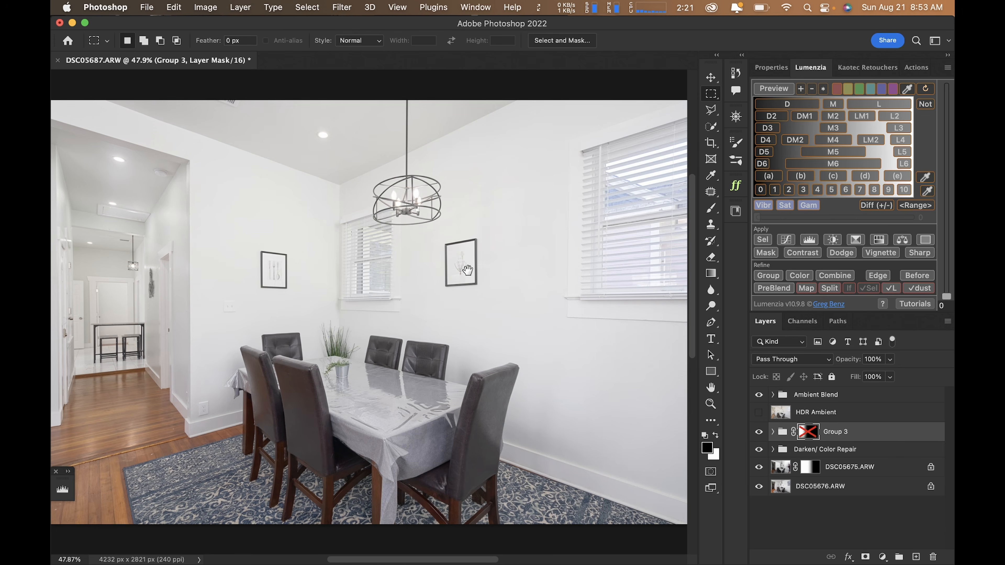
{"action": "left_click", "coordinate": [399, 186], "text": "super"}
{"action": "left_click", "coordinate": [399, 186], "text": "super"}
{"action": "left_click", "coordinate": [399, 187], "text": "super"}
{"action": "left_click", "coordinate": [399, 186], "text": "super"}
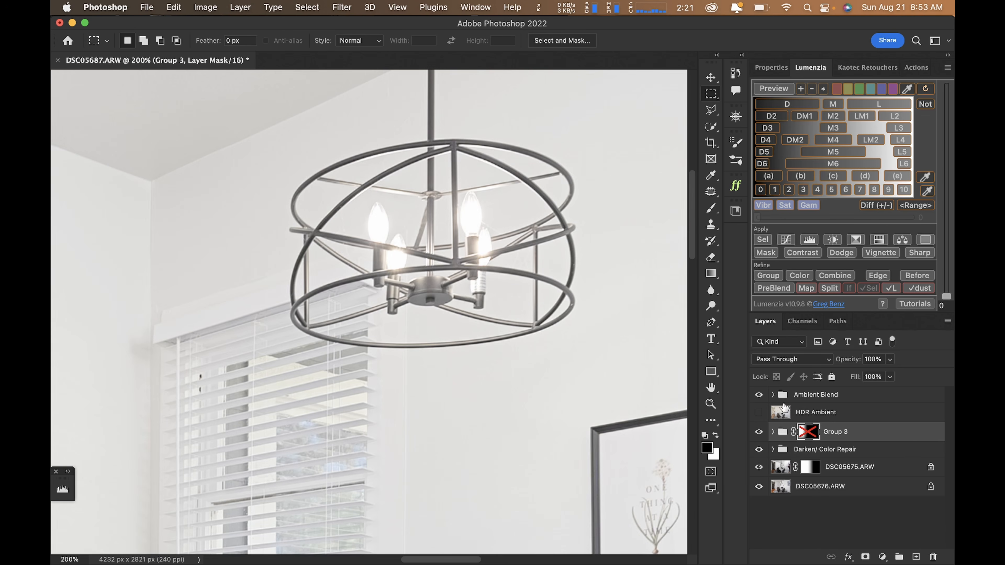
{"action": "left_click", "coordinate": [451, 207], "text": "super"}
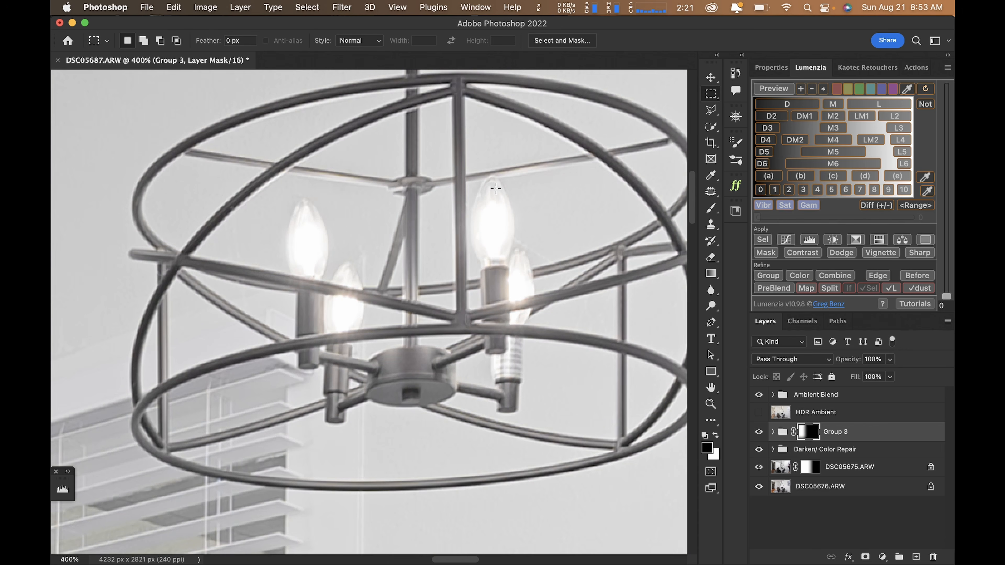
{"action": "key", "text": "v"}
{"action": "key", "text": "super+0"}
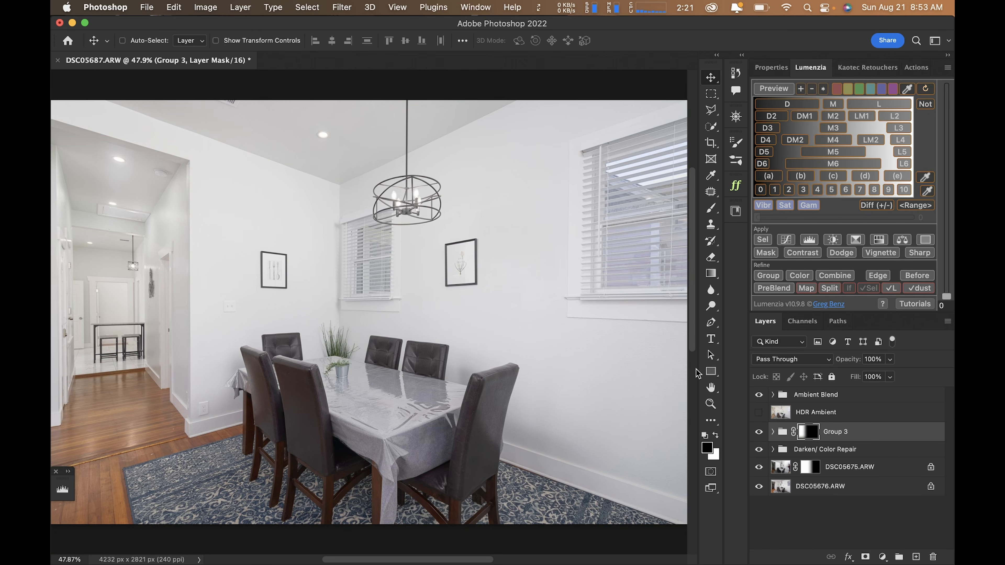
Stamp the visible layers into a new layer above Ambient Blend and apply Camera Raw settings with exposure -0.20, contrast +34, whites +33, blacks -42
{"action": "left_click", "coordinate": [823, 400]}
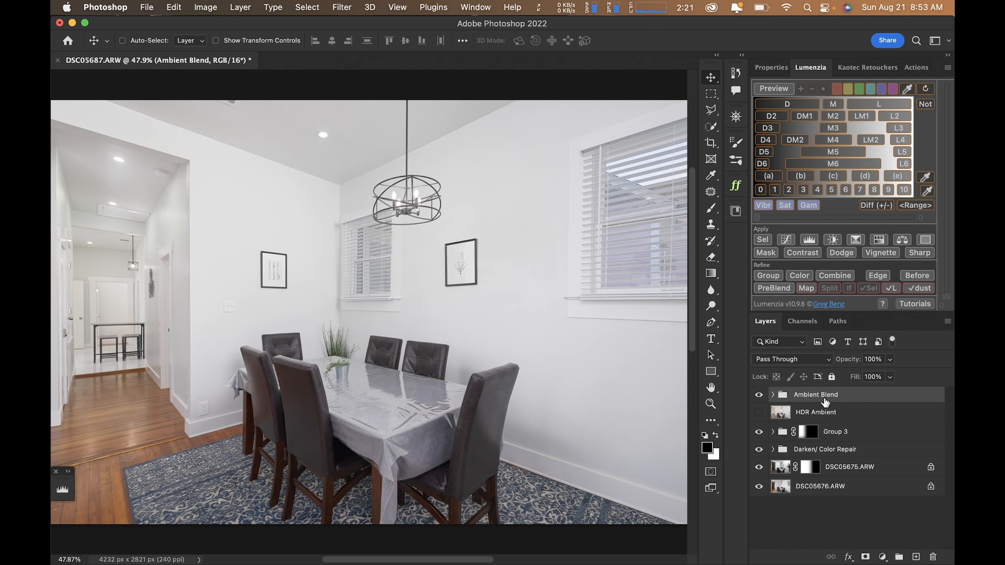
{"action": "key", "text": "super+alt+shift+e"}
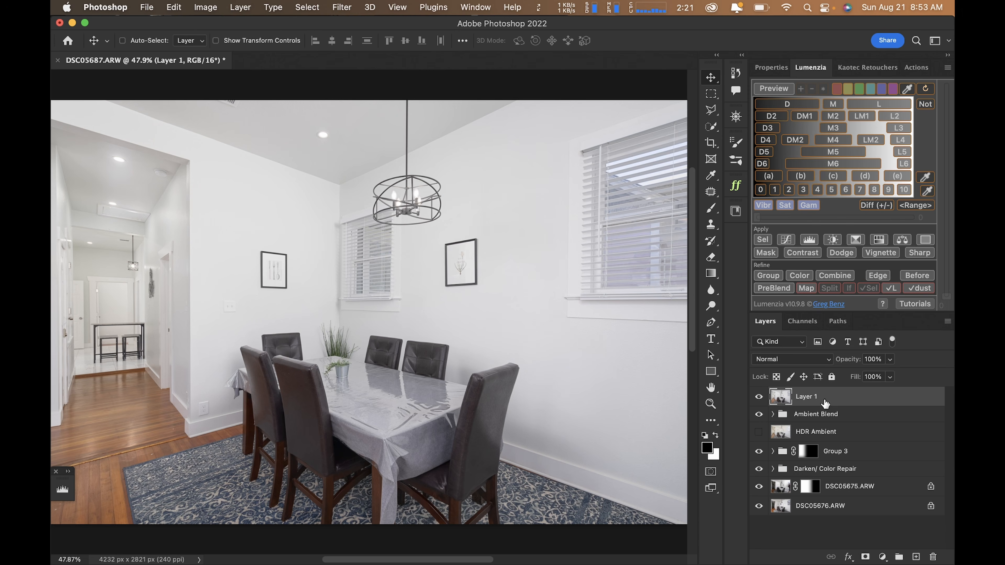
{"action": "key", "text": "super+shift+a"}
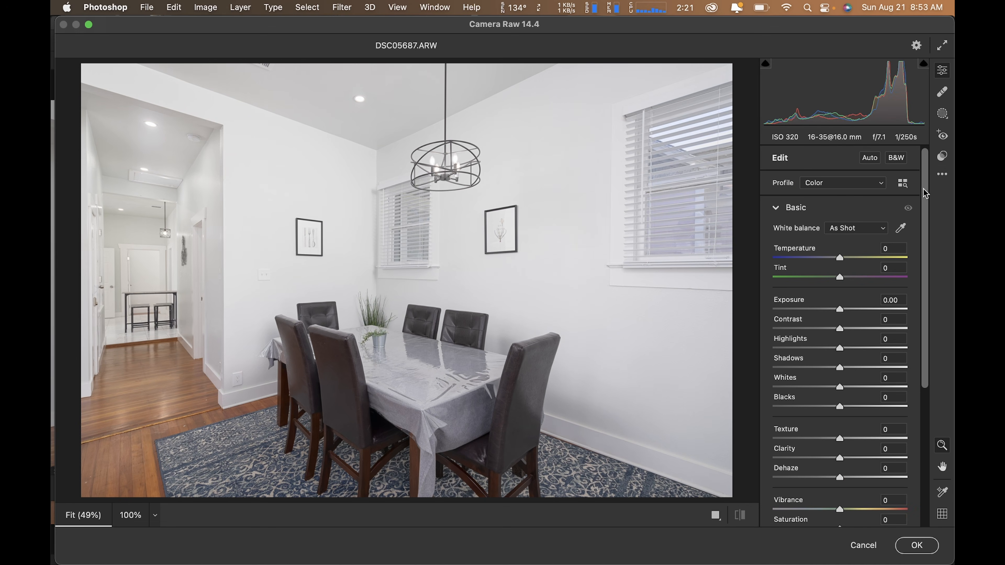
{"action": "left_click", "coordinate": [942, 175]}
{"action": "left_click", "coordinate": [887, 227]}
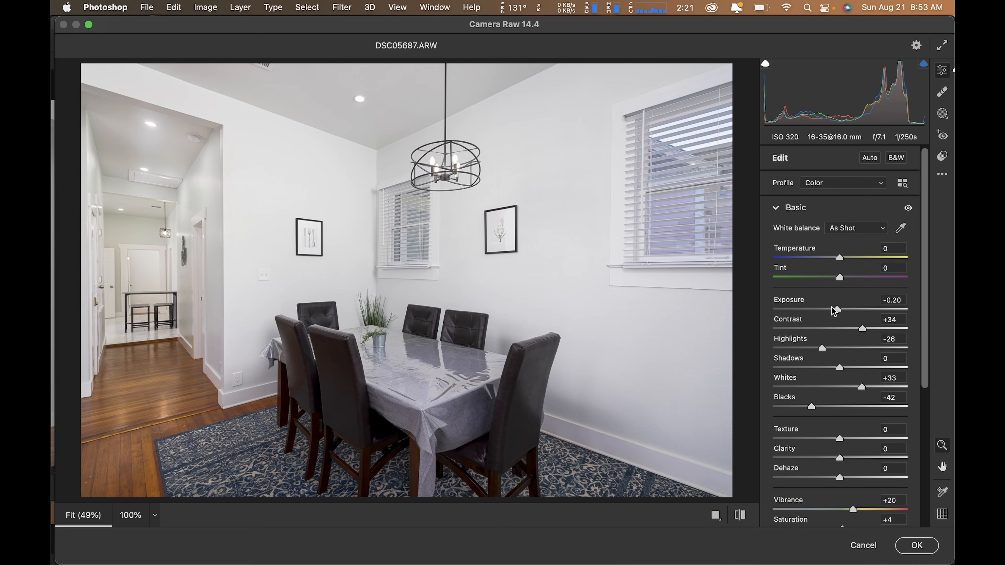
Set exposure to +0.10, highlights to -32, shadows to +16 and whites to +17, and apply the Camera Raw filter to the stamped layer
{"action": "double_click", "coordinate": [837, 309]}
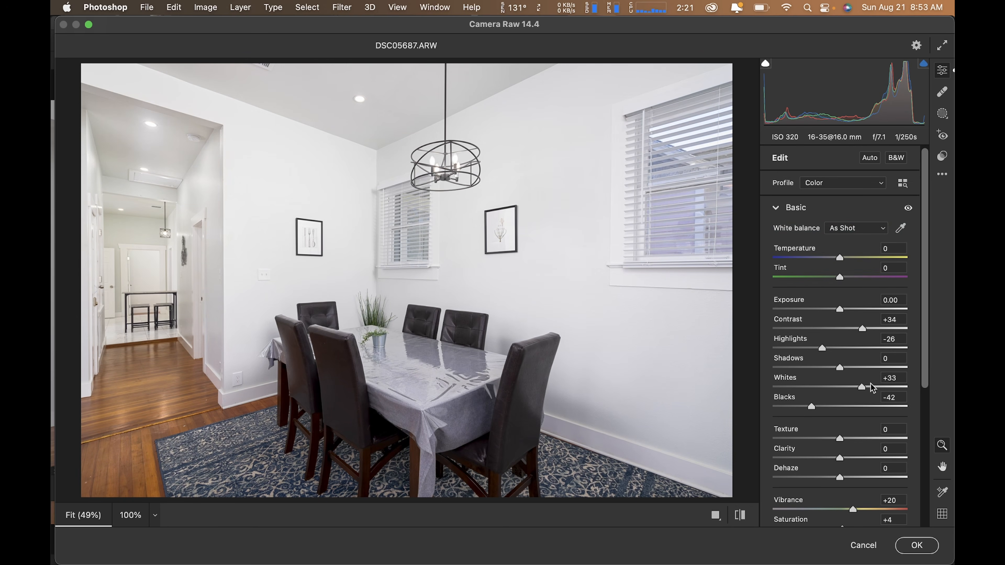
{"action": "left_click", "coordinate": [840, 309]}
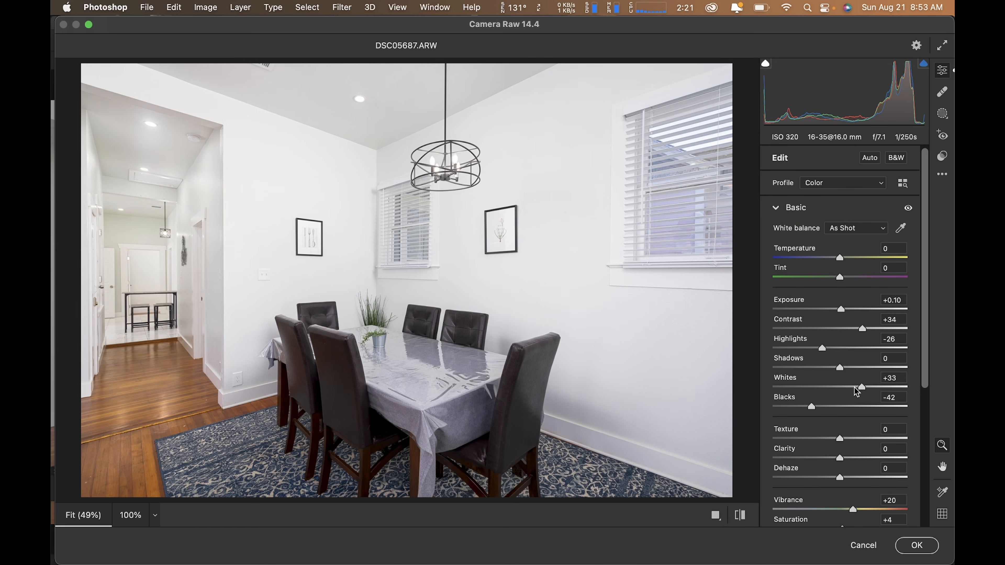
{"action": "left_click_drag", "start_coordinate": [843, 369], "coordinate": [818, 353]}
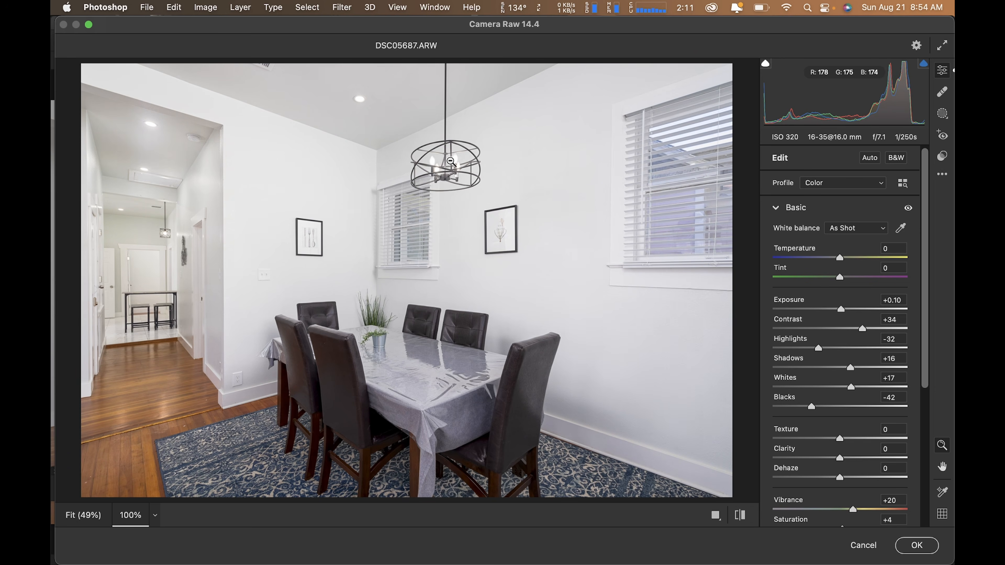
{"action": "left_click", "coordinate": [465, 169]}
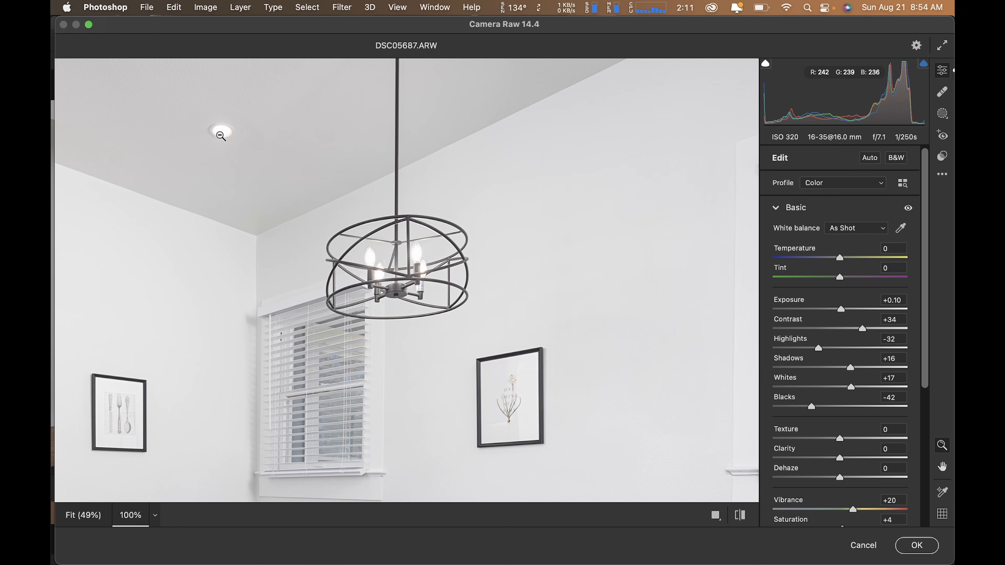
{"action": "left_click", "coordinate": [231, 159], "text": "alt"}
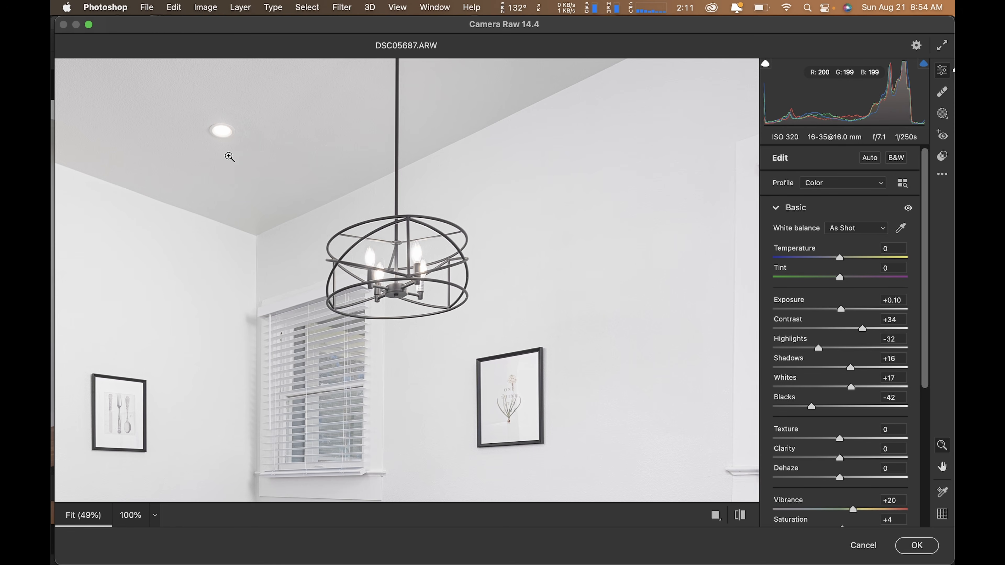
{"action": "left_click", "coordinate": [916, 546]}
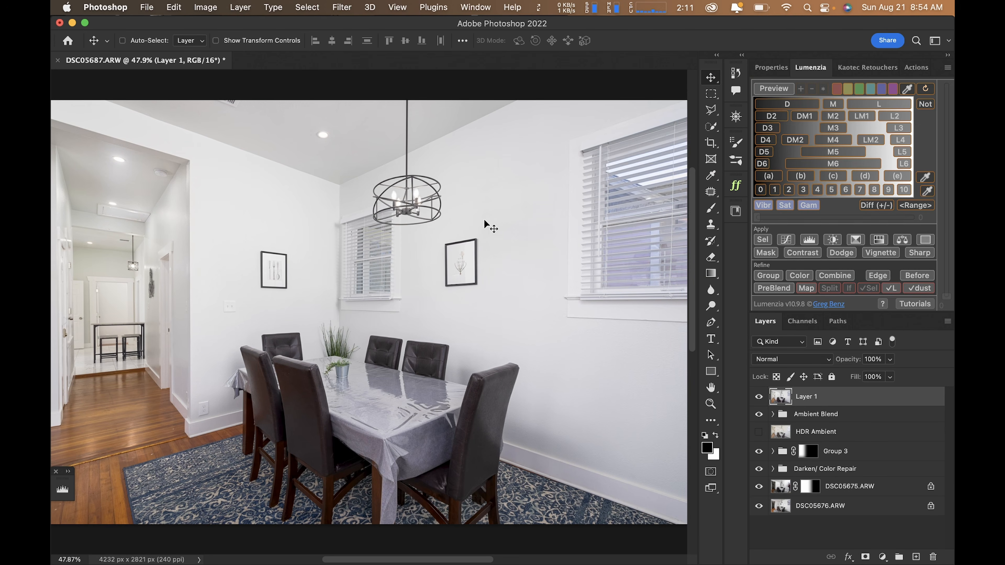
Save the edited dining room document and switch to Lightroom Classic
{"action": "key", "text": "super+s"}
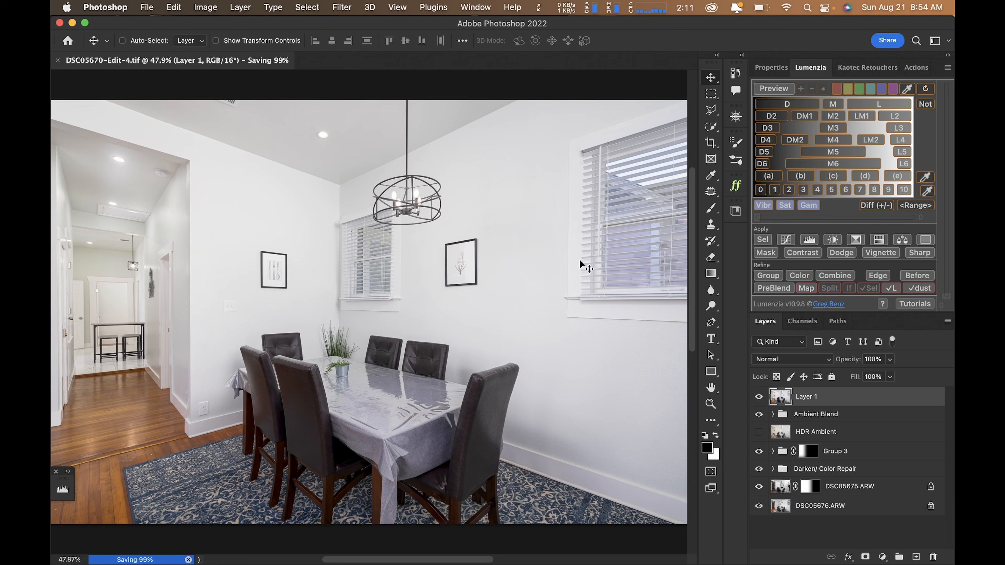
{"action": "key", "text": "super+Tab"}
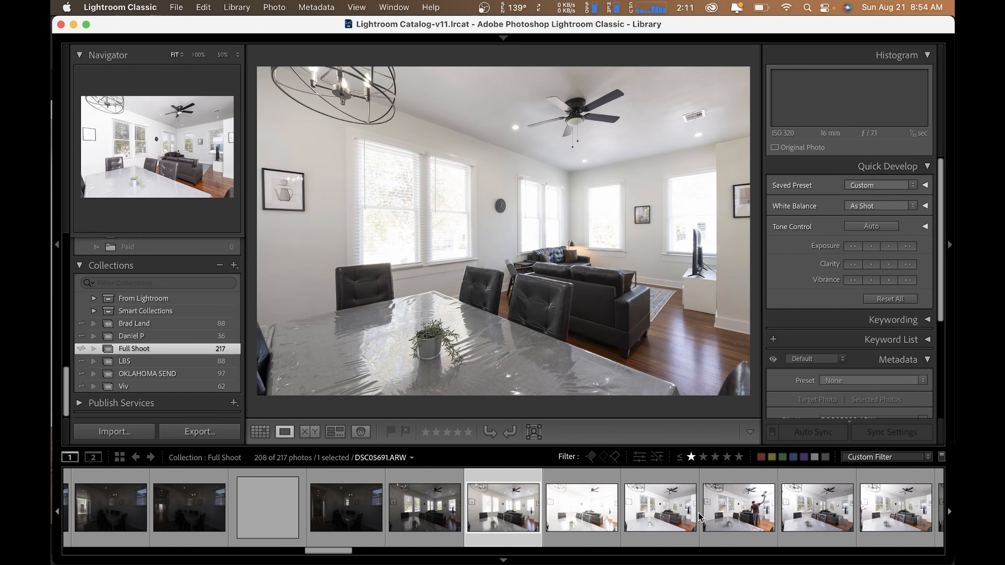
Select the living room exposures numbered 62 through 73 in the Full Shoot collection
{"action": "scroll", "coordinate": [514, 526], "scroll_direction": "down", "scroll_amount": 5}
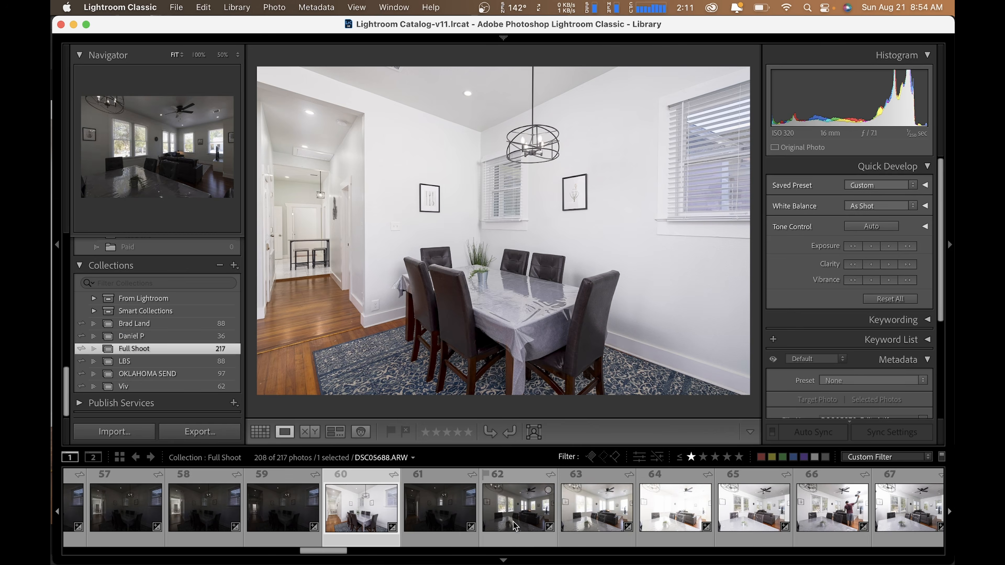
{"action": "left_click", "coordinate": [525, 512]}
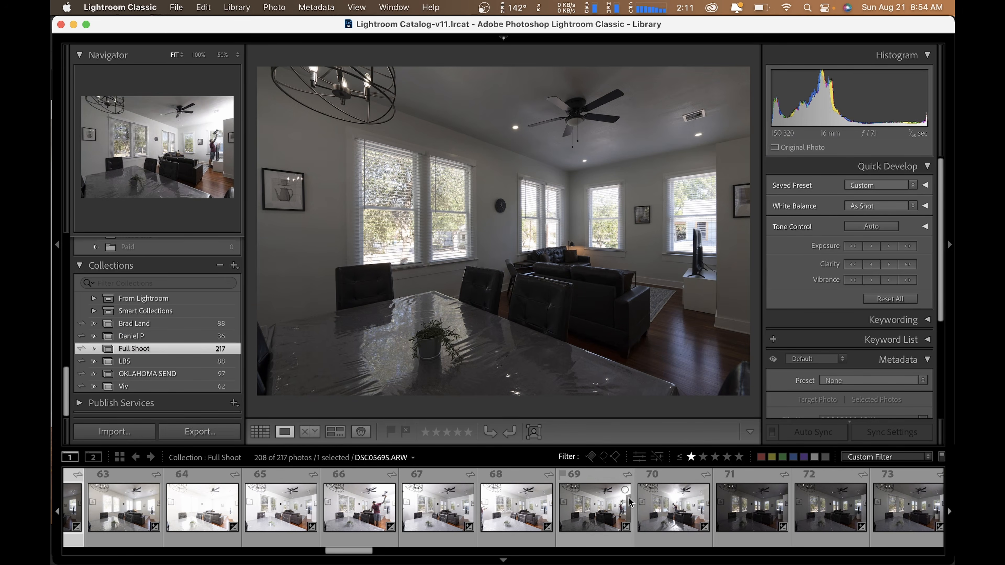
{"action": "scroll", "coordinate": [633, 507], "scroll_direction": "down", "scroll_amount": 3}
{"action": "left_click", "coordinate": [709, 513], "text": "shift"}
{"action": "scroll", "coordinate": [708, 514], "scroll_direction": "up", "scroll_amount": 4}
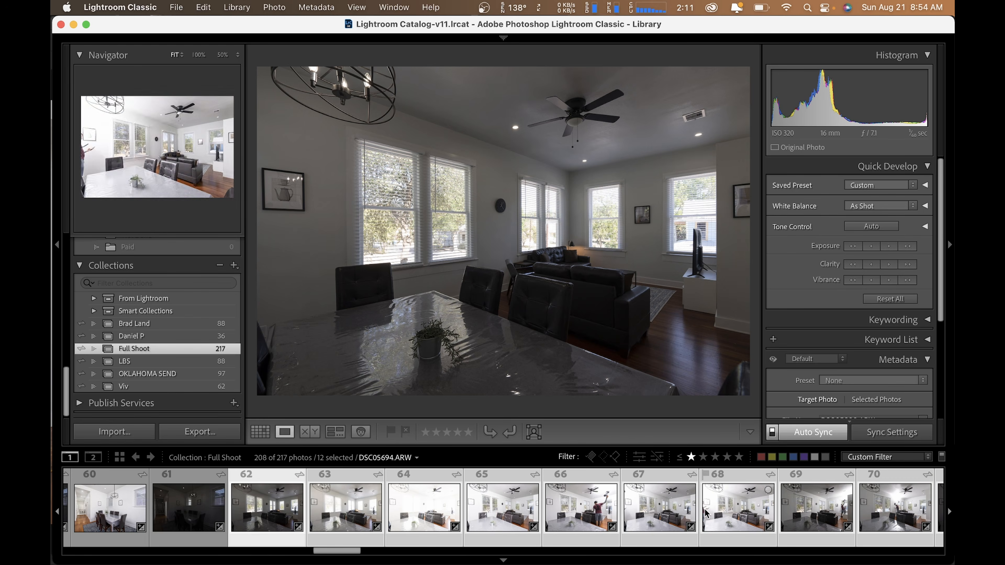
Review the bright living room frames 65 to 67 and remove frame 67 from the selection
{"action": "left_click", "coordinate": [501, 513]}
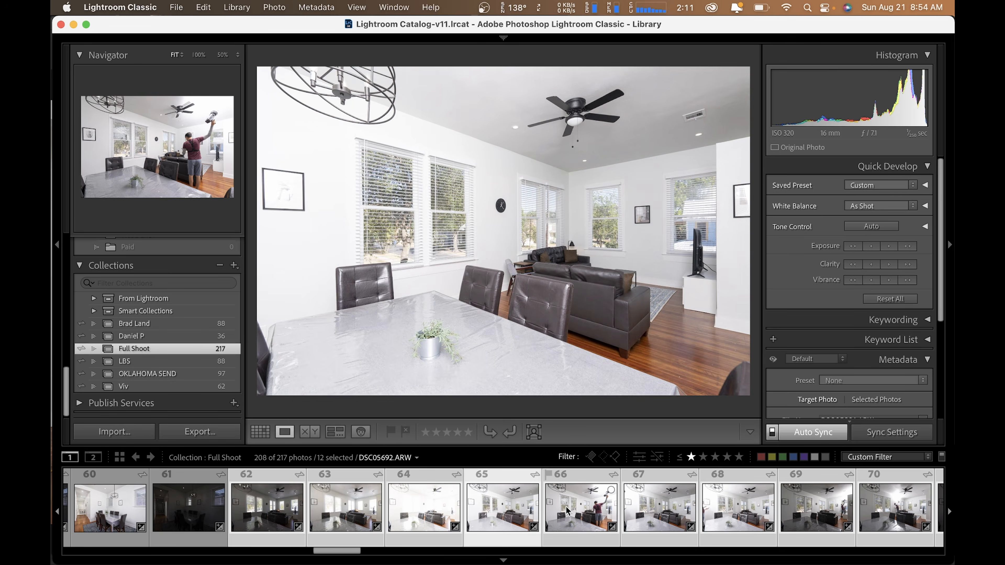
{"action": "left_click", "coordinate": [566, 510]}
{"action": "left_click", "coordinate": [634, 514]}
{"action": "scroll", "coordinate": [635, 514], "scroll_direction": "down", "scroll_amount": 3}
{"action": "left_click", "coordinate": [550, 517], "text": "super"}
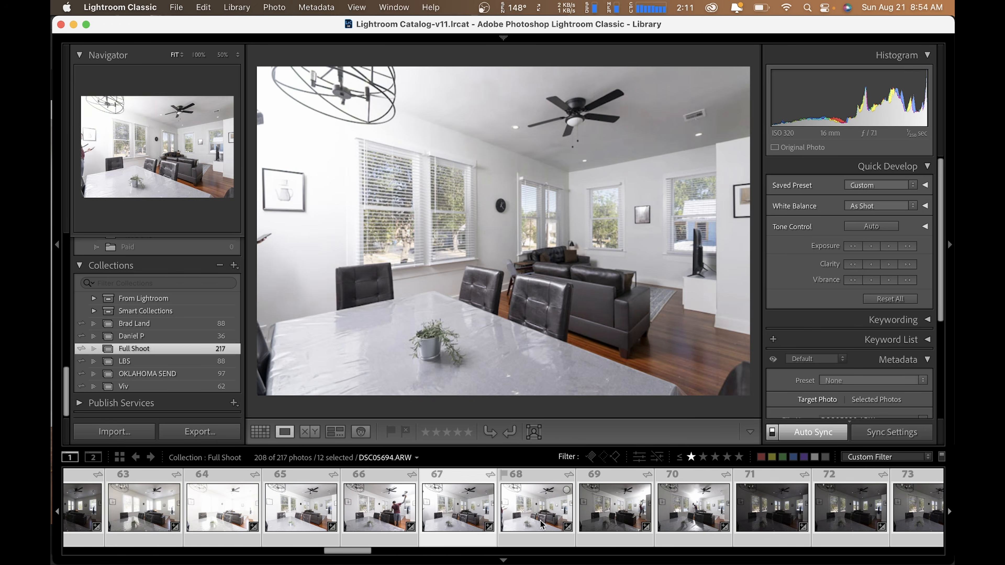
Examine living room frames 69 to 73 one by one for their flash light and window exposure
{"action": "left_click", "coordinate": [611, 519]}
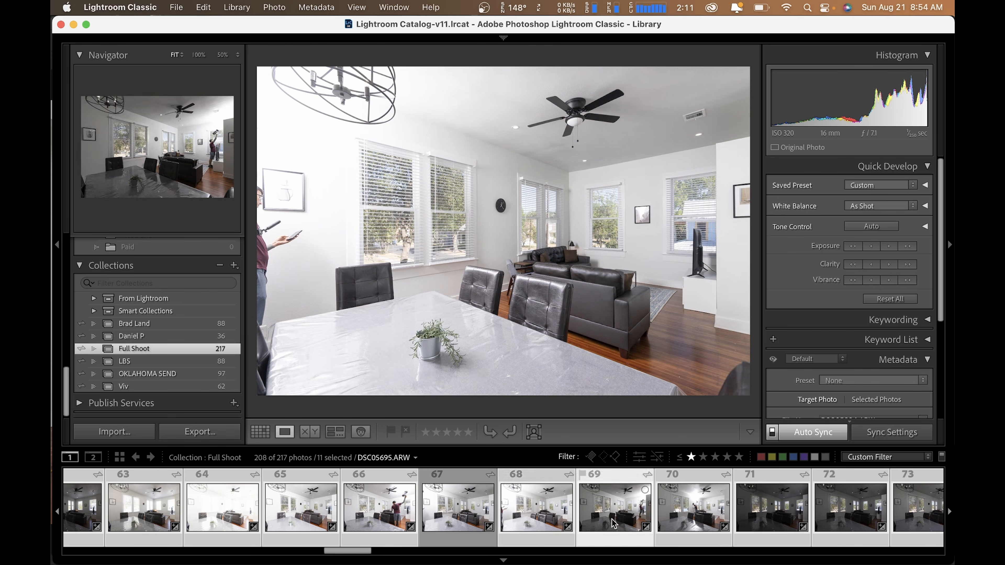
{"action": "left_click", "coordinate": [678, 519]}
{"action": "scroll", "coordinate": [673, 519], "scroll_direction": "down", "scroll_amount": 3}
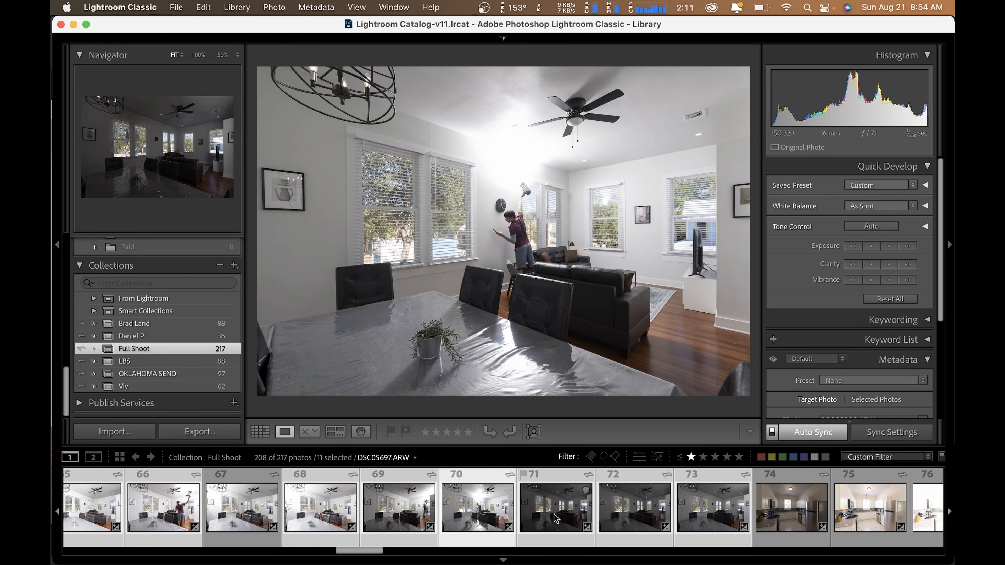
{"action": "left_click", "coordinate": [556, 518]}
{"action": "left_click", "coordinate": [633, 517]}
{"action": "left_click", "coordinate": [681, 513]}
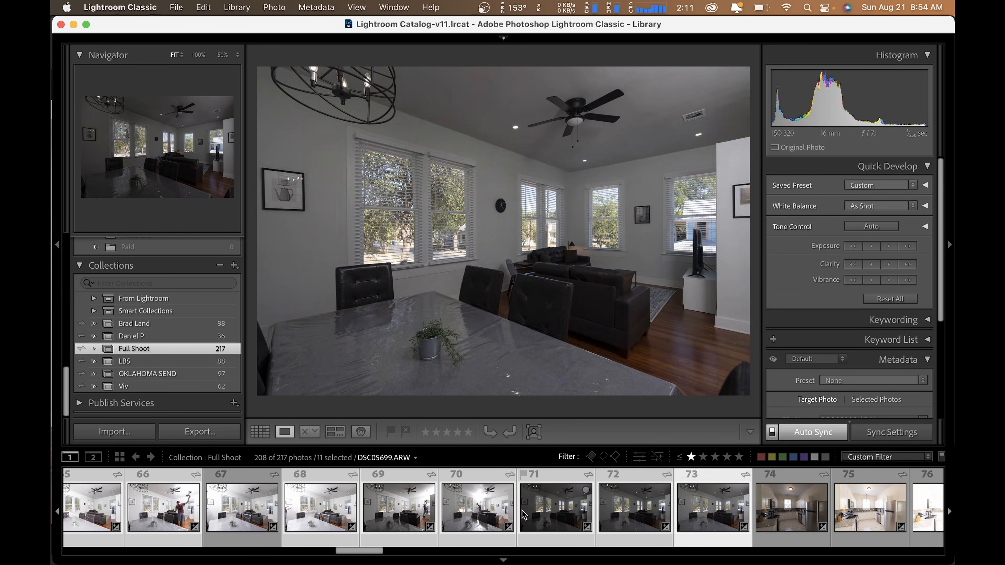
{"action": "left_click", "coordinate": [575, 514]}
{"action": "left_click", "coordinate": [577, 514], "text": "super"}
{"action": "left_click", "coordinate": [635, 515], "text": "super"}
{"action": "left_click", "coordinate": [692, 515], "text": "super"}
{"action": "left_click", "coordinate": [575, 513], "text": "super"}
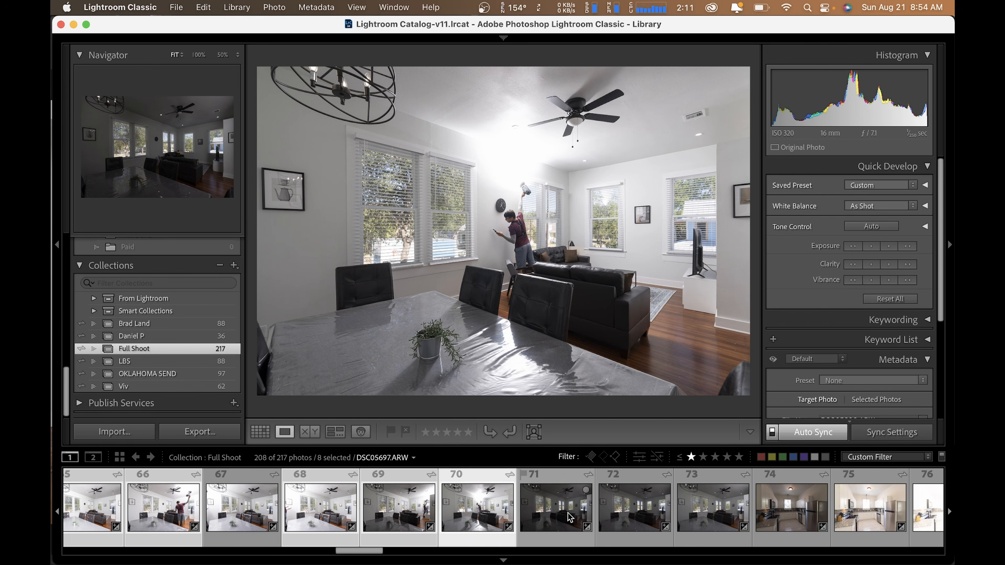
{"action": "left_click", "coordinate": [641, 513], "text": "super"}
{"action": "left_click", "coordinate": [712, 511], "text": "super"}
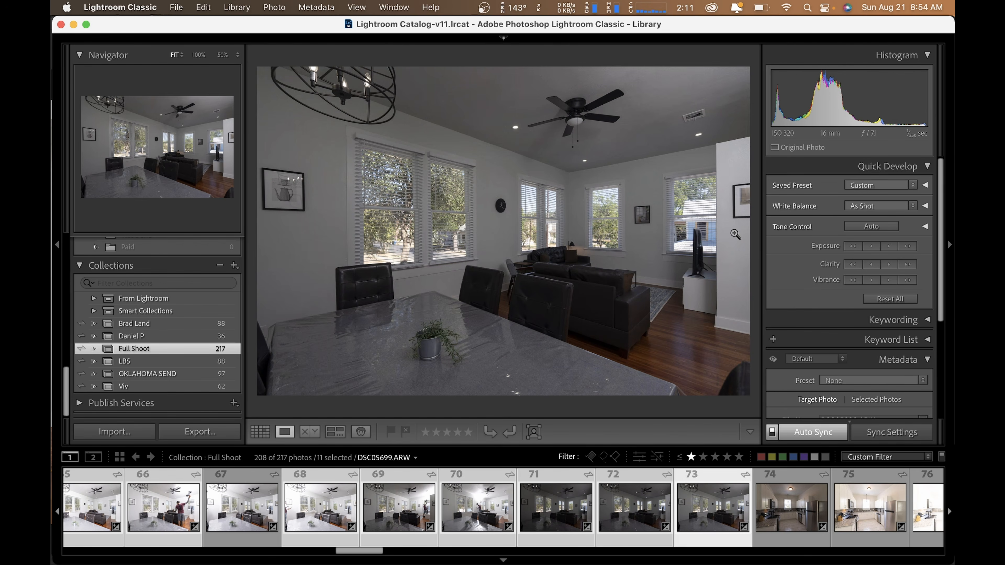
Remove the dark living room frames 71, 72 and 73 from the selection
{"action": "left_click", "coordinate": [714, 505], "text": "super"}
{"action": "left_click", "coordinate": [641, 507], "text": "super"}
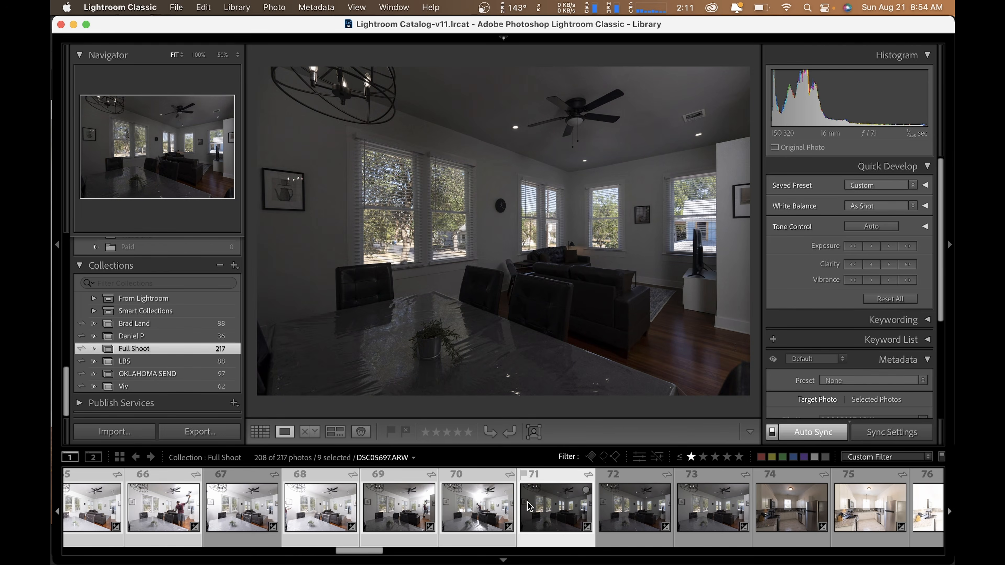
{"action": "left_click", "coordinate": [562, 508], "text": "super"}
Check frames 68 and 65 once more and open the selected living room exposures as layers in one Photoshop document
{"action": "scroll", "coordinate": [356, 510], "scroll_direction": "left", "scroll_amount": 1}
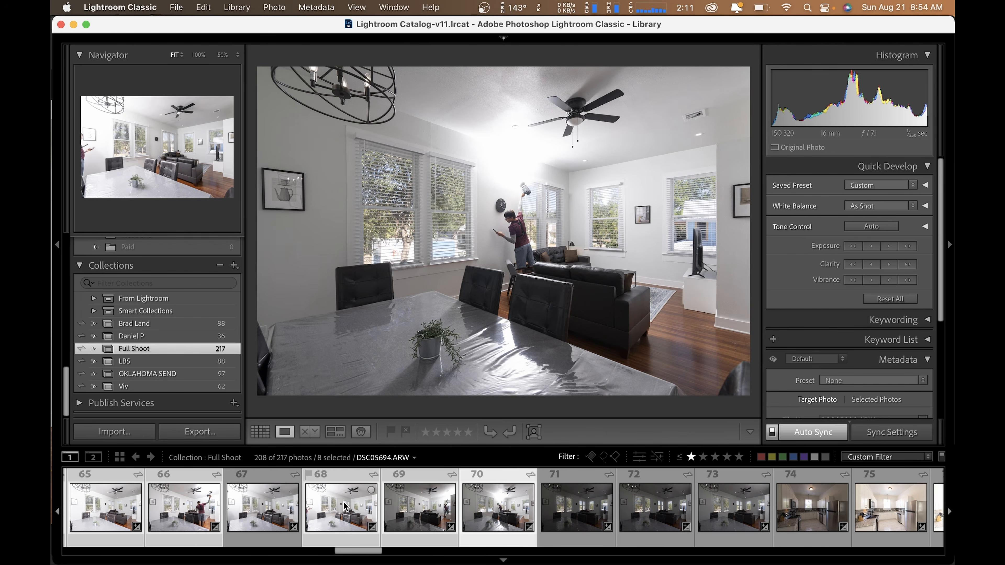
{"action": "left_click", "coordinate": [344, 506]}
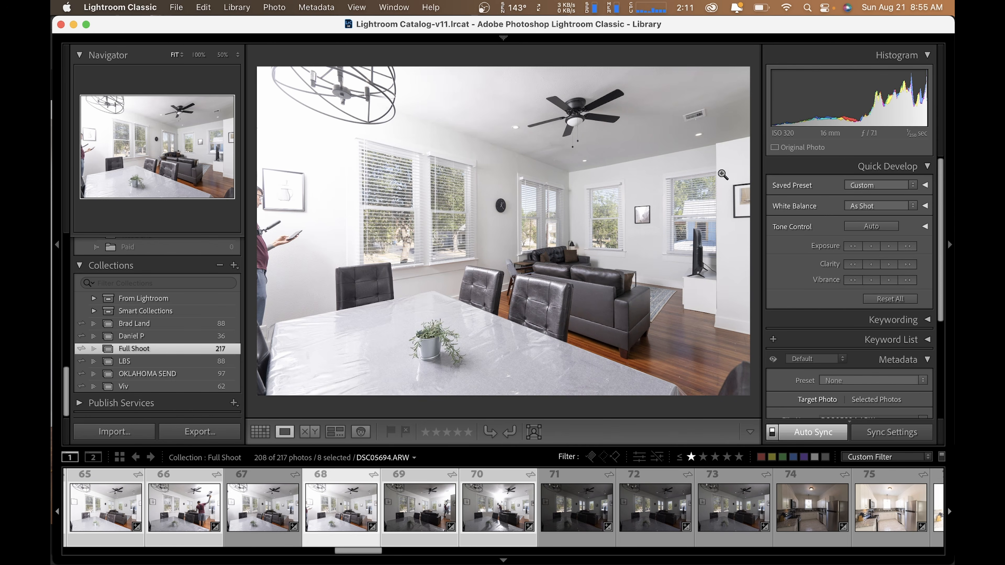
{"action": "scroll", "coordinate": [427, 507], "scroll_direction": "left", "scroll_amount": 3}
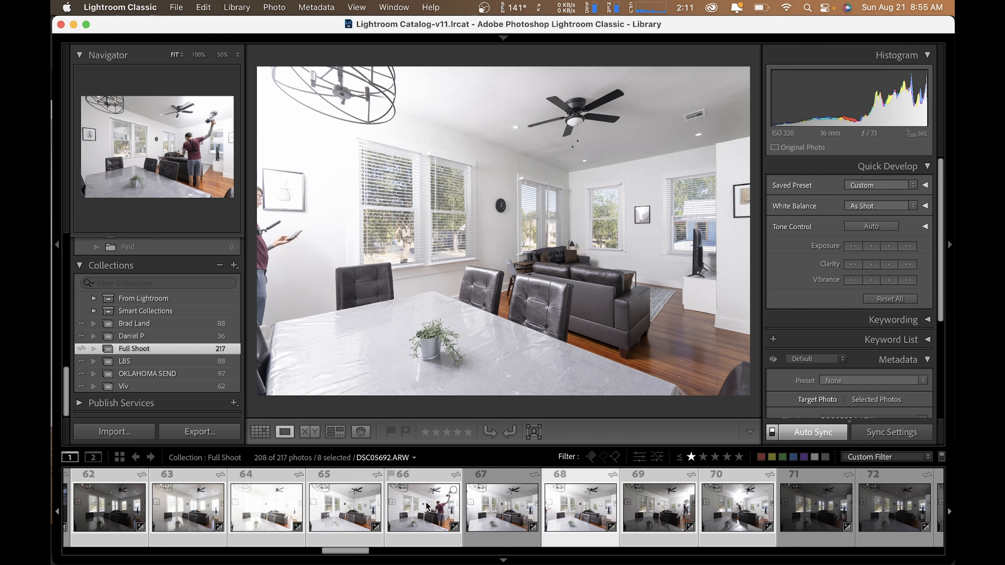
{"action": "left_click", "coordinate": [357, 515]}
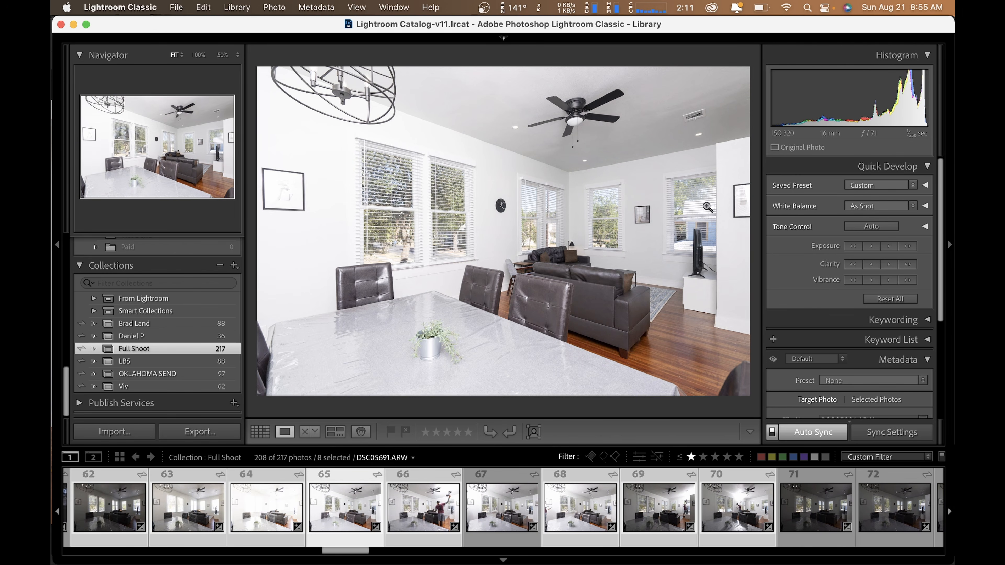
{"action": "scroll", "coordinate": [514, 522], "scroll_direction": "right", "scroll_amount": 4}
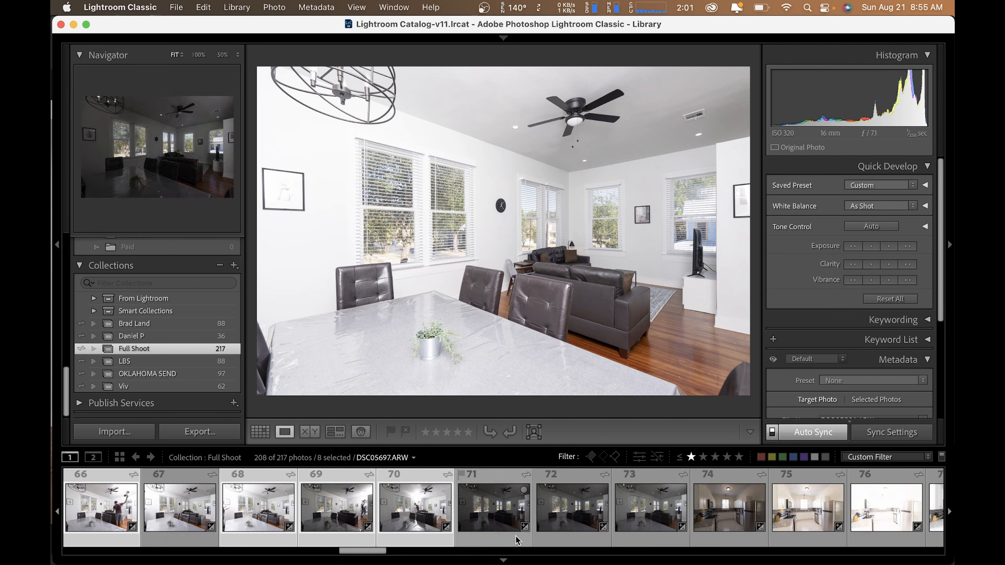
{"action": "scroll", "coordinate": [515, 540], "scroll_direction": "left", "scroll_amount": 2}
{"action": "key", "text": "super+e"}
{"action": "key", "text": "Return"}
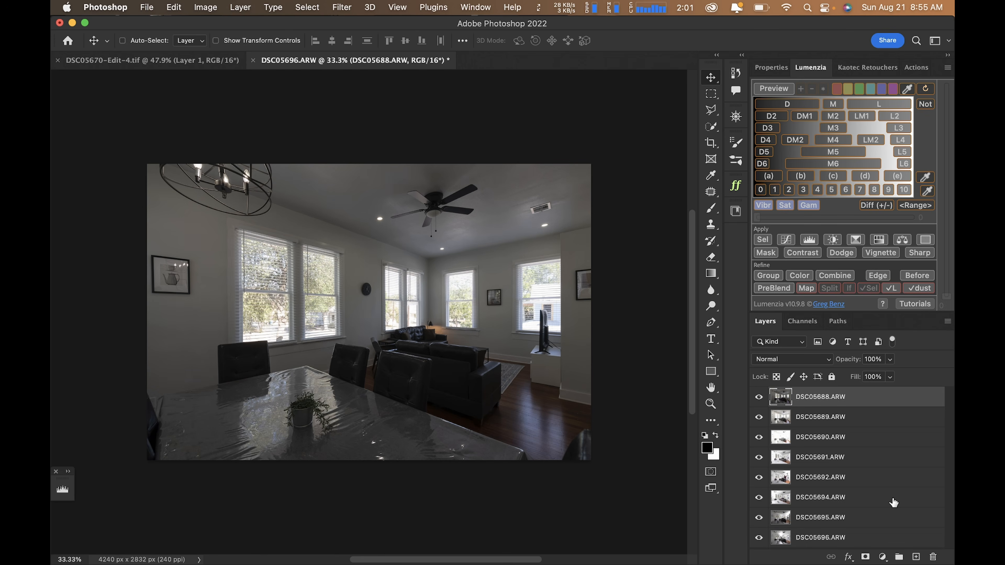
Align, crop and lock all exposure layers with PreBlend, and place DSC05691 in a Darken/ Color Repair group
{"action": "left_click", "coordinate": [876, 539], "text": "shift"}
{"action": "left_click", "coordinate": [760, 291]}
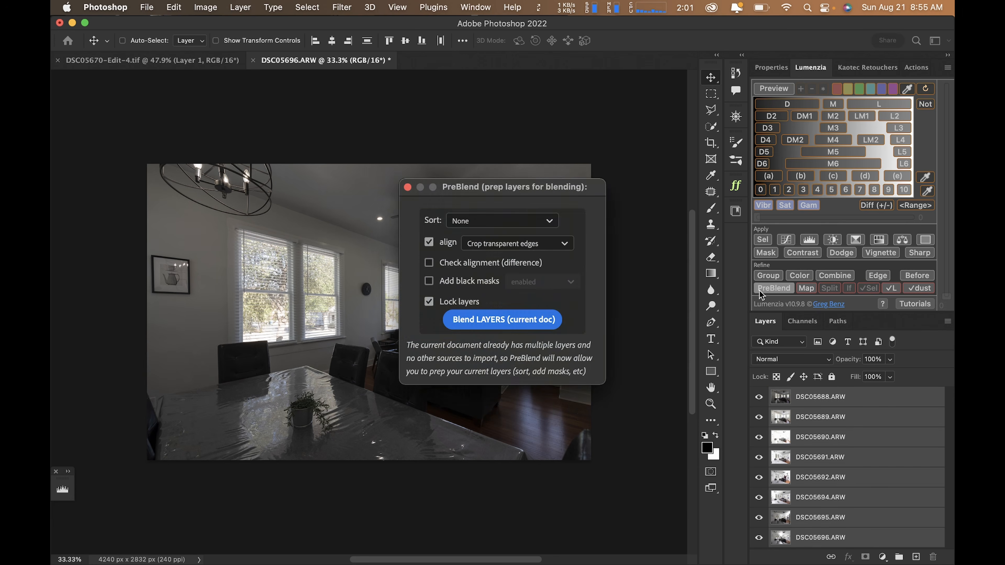
{"action": "key", "text": "Return"}
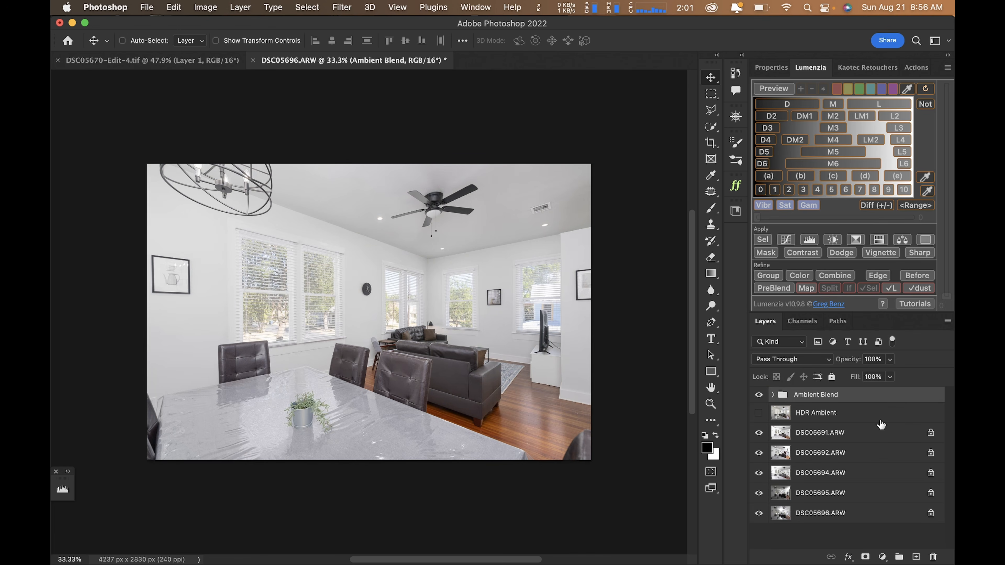
{"action": "left_click", "coordinate": [876, 434]}
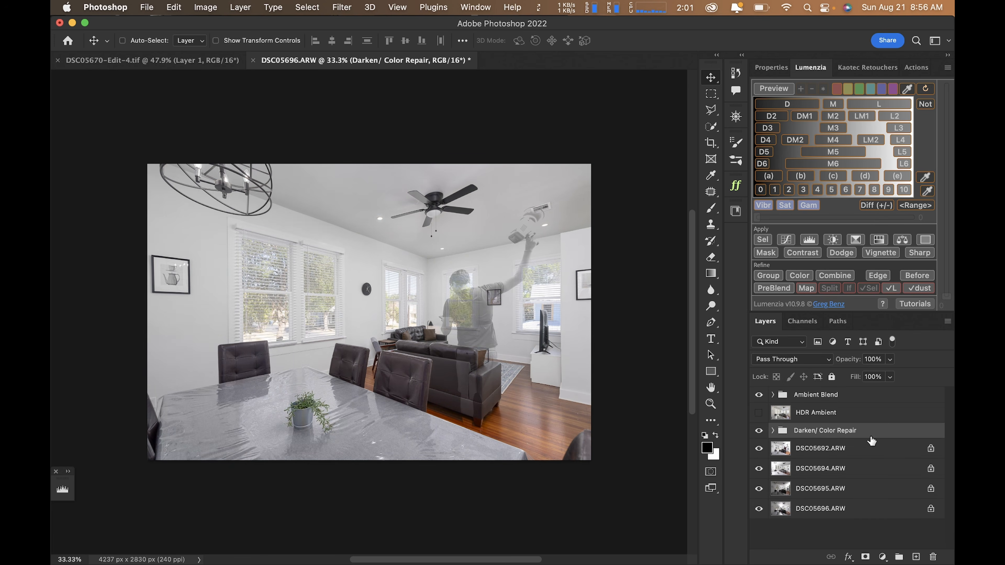
Move the DSC05695 and DSC05696 layers together above the Darken/ Color Repair group, leaving DSC05694 in place
{"action": "left_click", "coordinate": [844, 478]}
{"action": "left_click", "coordinate": [837, 509], "text": "shift"}
{"action": "left_click_drag", "start_coordinate": [839, 471], "coordinate": [841, 418]}
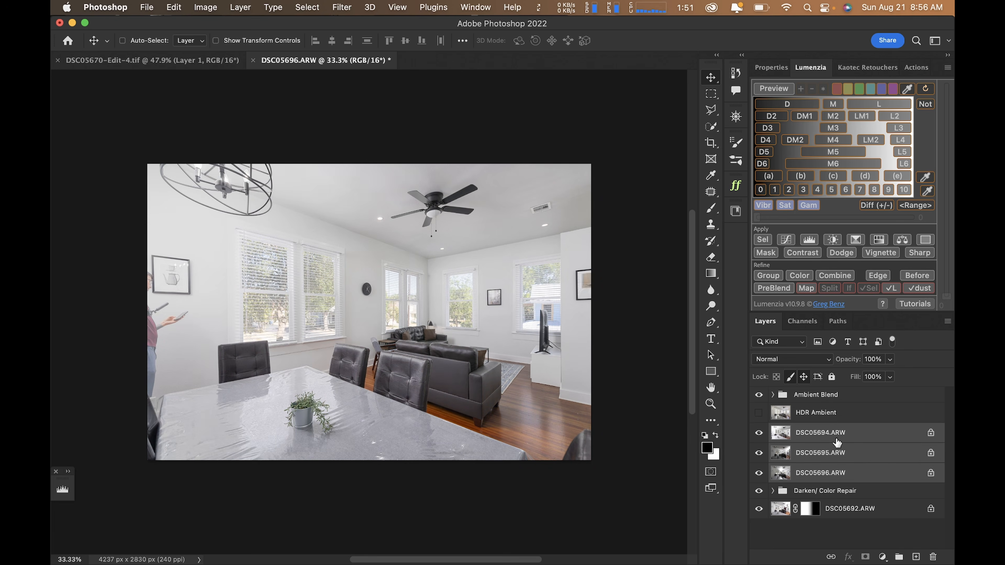
{"action": "key", "text": "super+z"}
{"action": "left_click", "coordinate": [836, 478], "text": "super"}
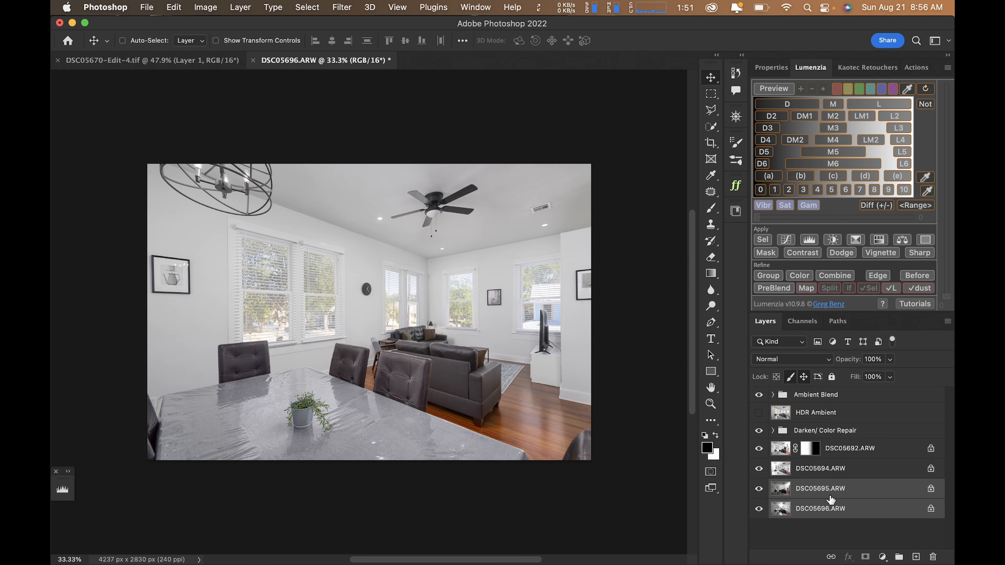
{"action": "left_click_drag", "start_coordinate": [831, 499], "coordinate": [830, 419]}
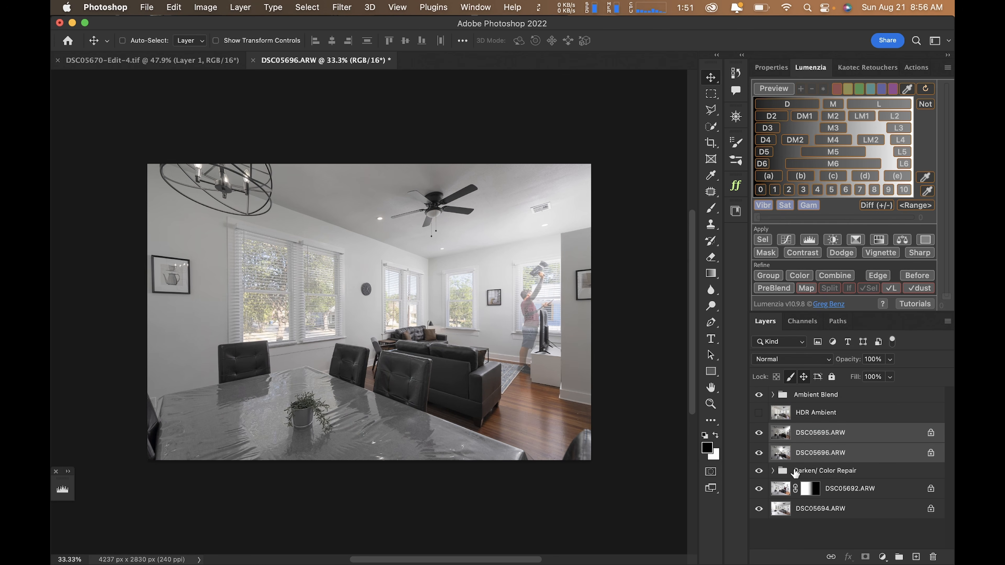
Give DSC05695 a layer mask with a horizontal gradient that hides the photographer and blends into the layer below
{"action": "left_click", "coordinate": [818, 437]}
{"action": "key", "text": "super+F2"}
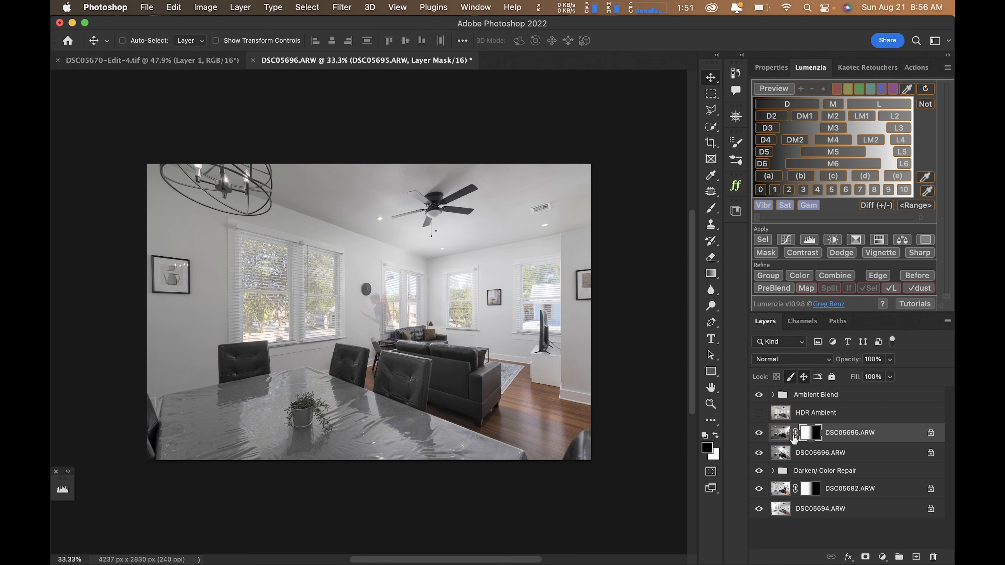
{"action": "key", "text": "super+z"}
{"action": "key", "text": "g"}
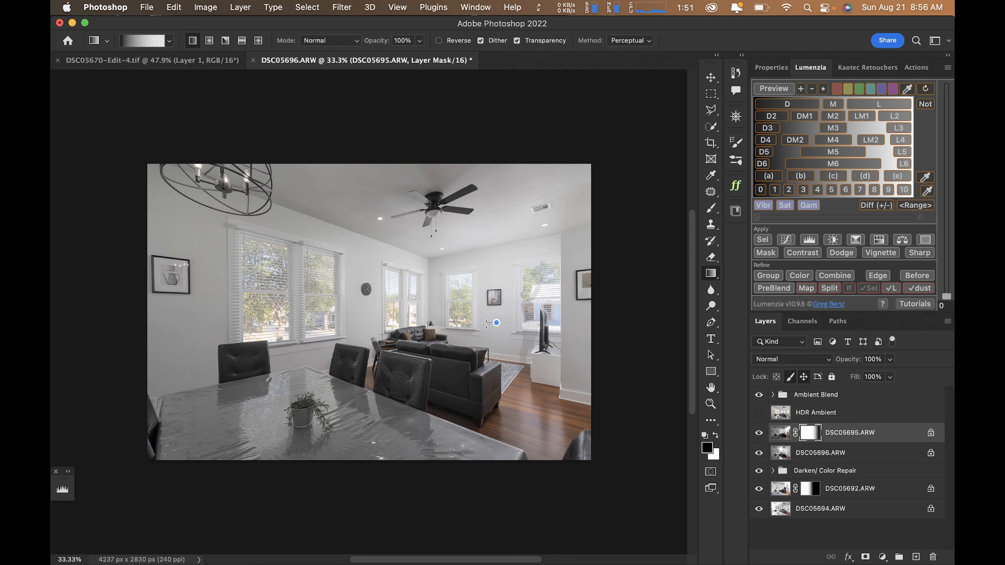
{"action": "left_click_drag", "start_coordinate": [487, 324], "coordinate": [418, 328]}
Group DSC05695 with DSC05696 and set the group's blend mode to Screen
{"action": "left_click", "coordinate": [850, 452], "text": "shift"}
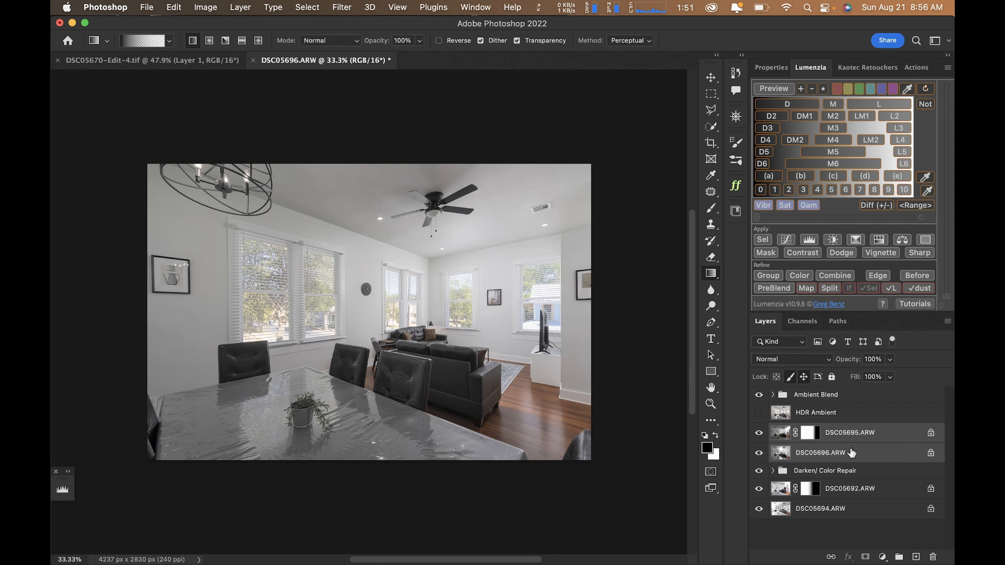
{"action": "key", "text": "super+g"}
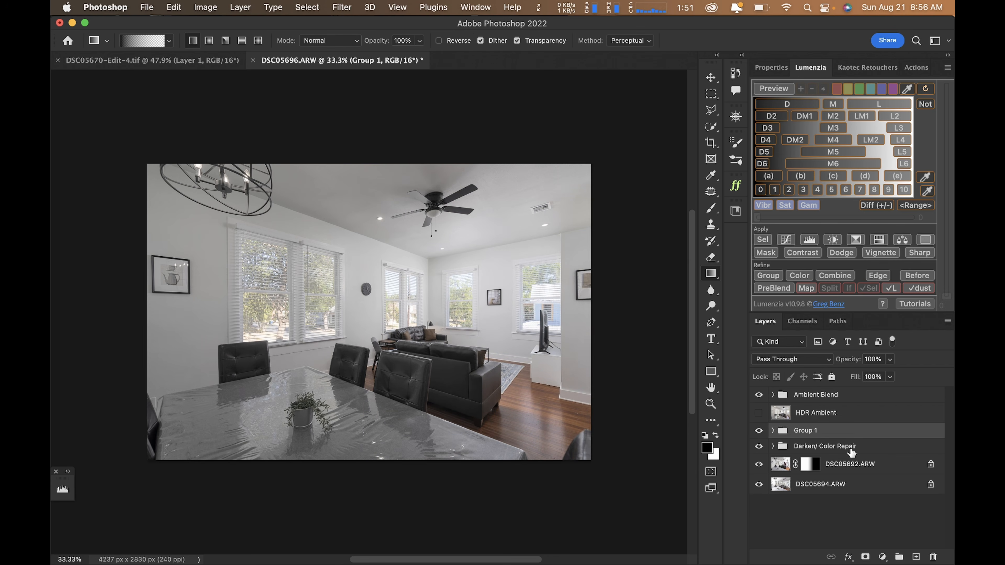
{"action": "left_click", "coordinate": [811, 360]}
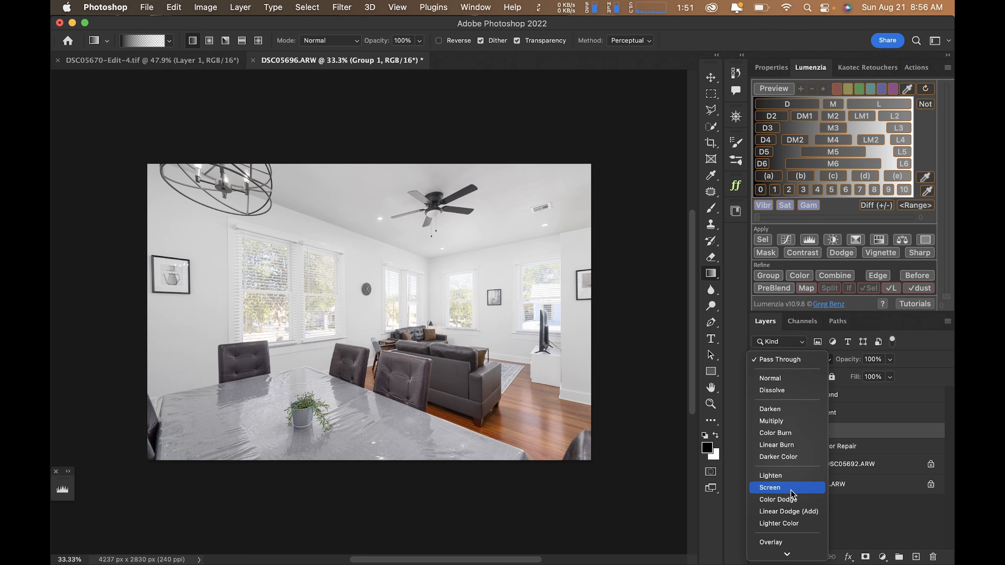
{"action": "left_click", "coordinate": [790, 490]}
{"action": "key", "text": "super+0"}
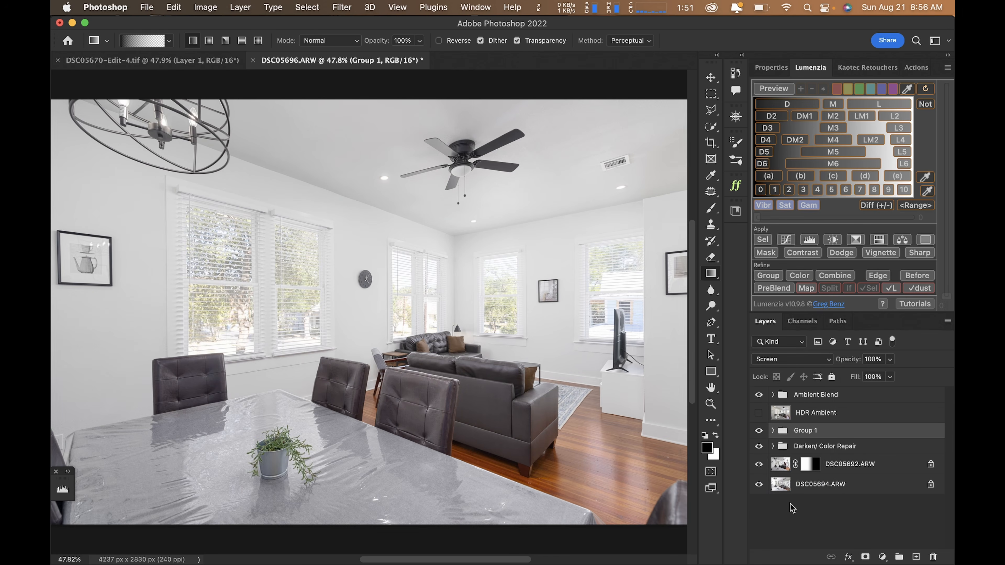
Keep the Screen blend mode on the flash group and lower its opacity to 78%
{"action": "left_click", "coordinate": [803, 360]}
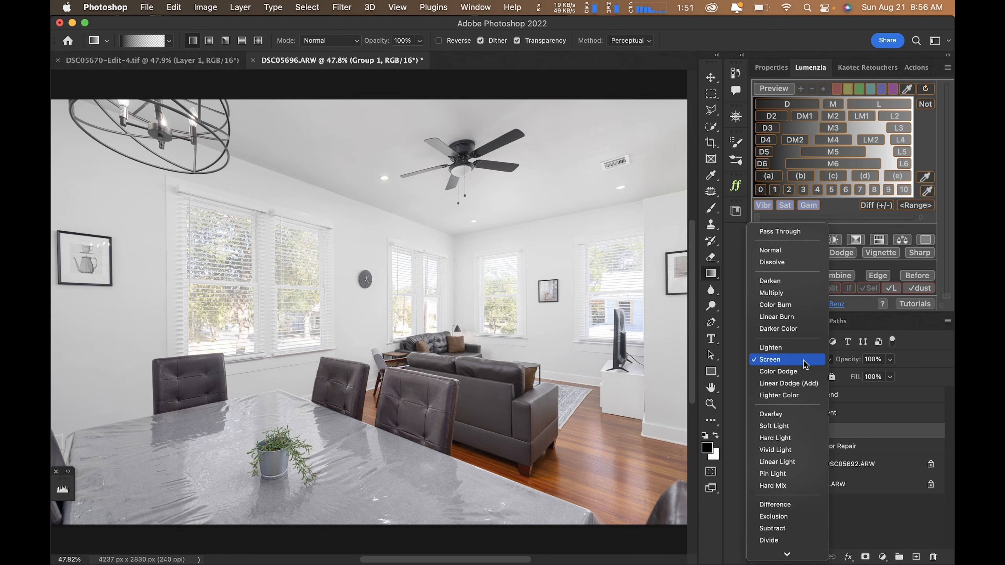
{"action": "left_click", "coordinate": [805, 360]}
{"action": "left_click", "coordinate": [889, 360]}
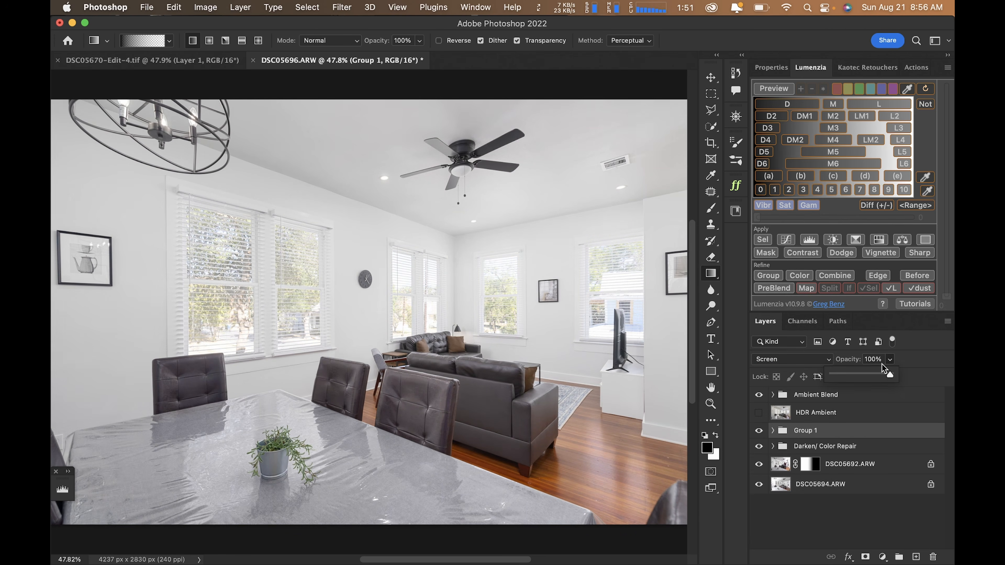
{"action": "left_click_drag", "start_coordinate": [877, 372], "coordinate": [877, 374]}
{"action": "left_click", "coordinate": [861, 433]}
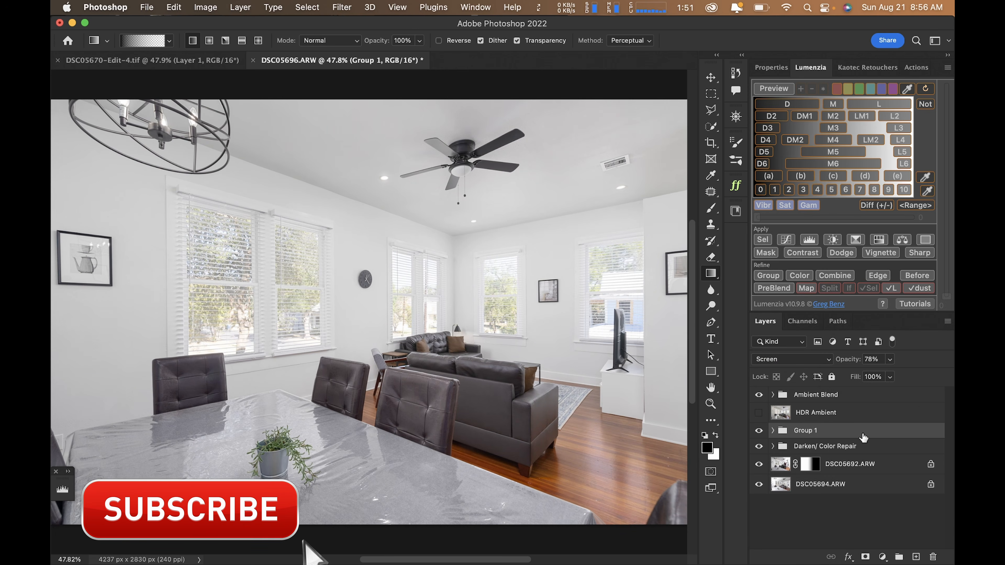
Compare the room with the Screen group shown and hidden to judge its effect on walls and windows
{"action": "left_click", "coordinate": [758, 432]}
{"action": "left_click", "coordinate": [758, 432]}
{"action": "left_click", "coordinate": [758, 432]}
{"action": "left_click", "coordinate": [758, 433]}
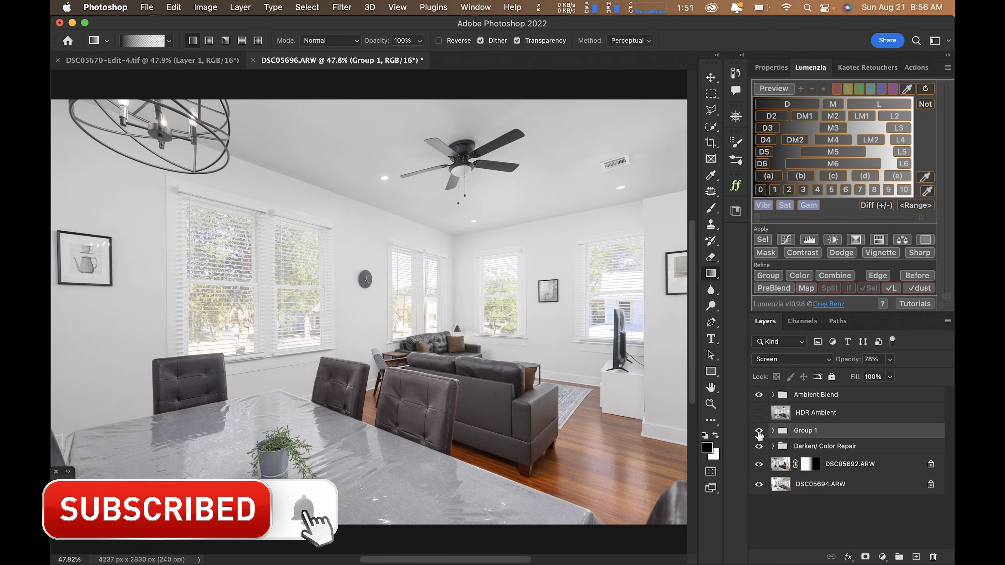
{"action": "left_click", "coordinate": [758, 432]}
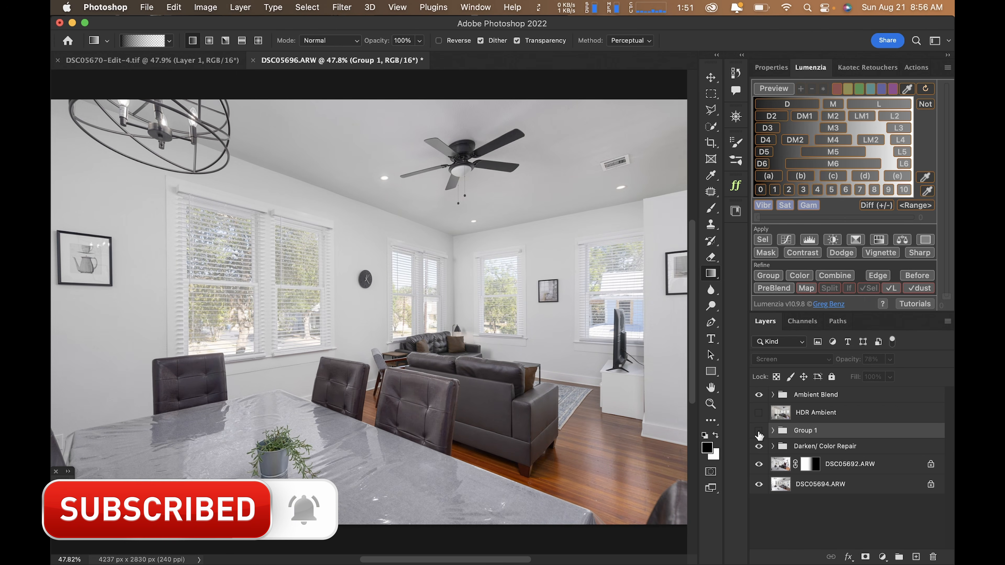
{"action": "left_click", "coordinate": [759, 433]}
{"action": "key", "text": "v"}
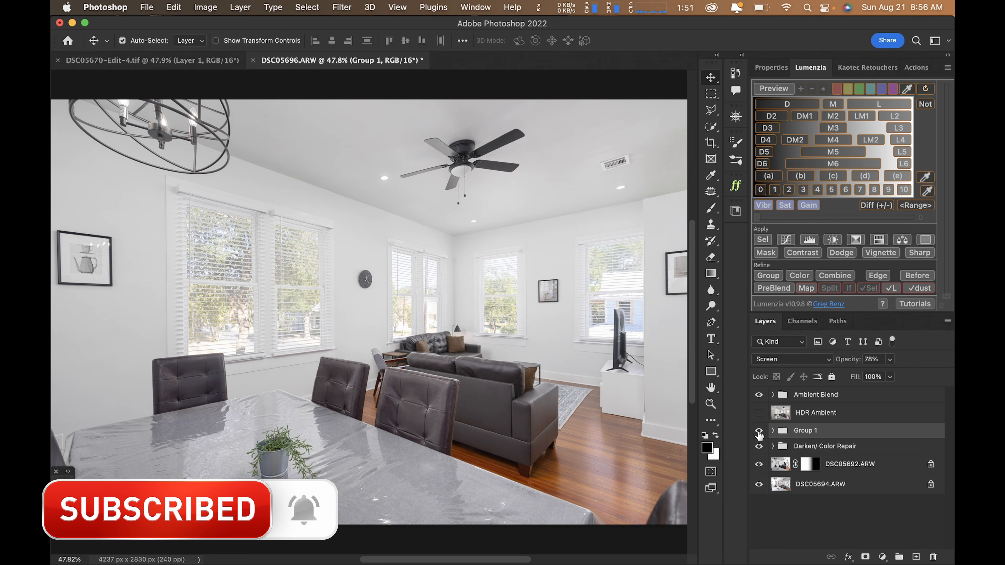
{"action": "key", "text": "super+0"}
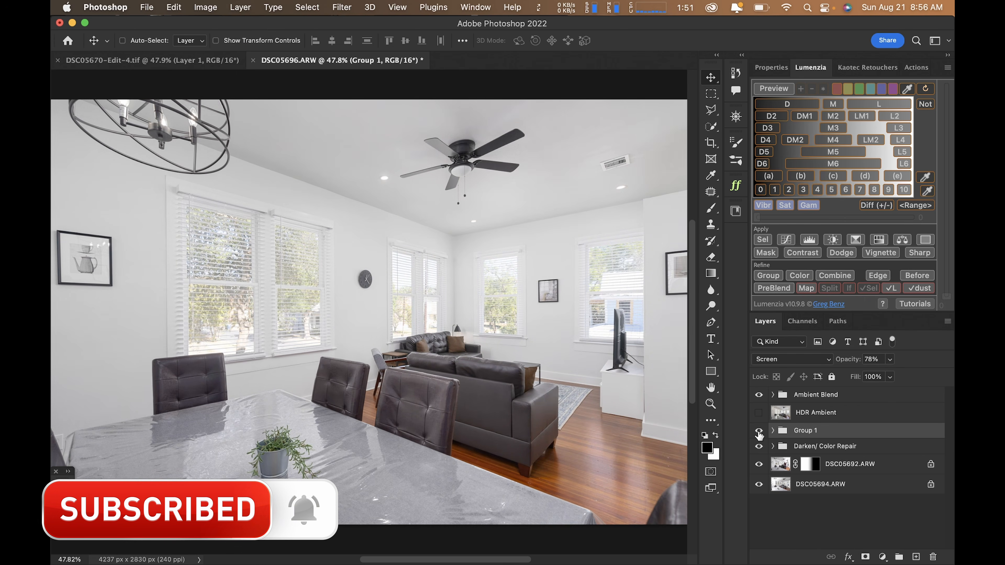
Stamp all visible layers into a new layer above Ambient Blend and apply Auto tone settings to it in Camera Raw
{"action": "left_click", "coordinate": [803, 395]}
{"action": "key", "text": "super+alt+shift+e"}
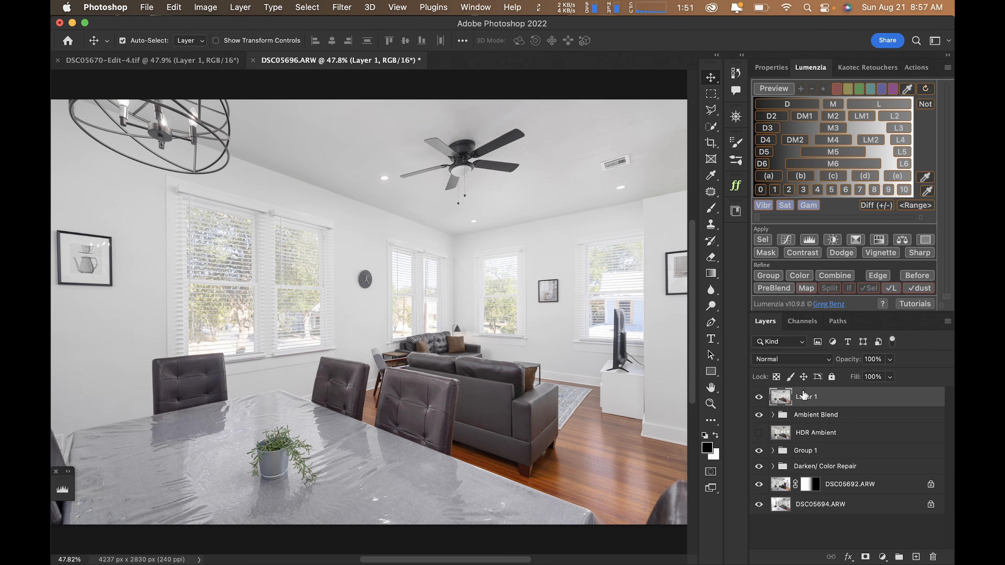
{"action": "key", "text": "super+shift+a"}
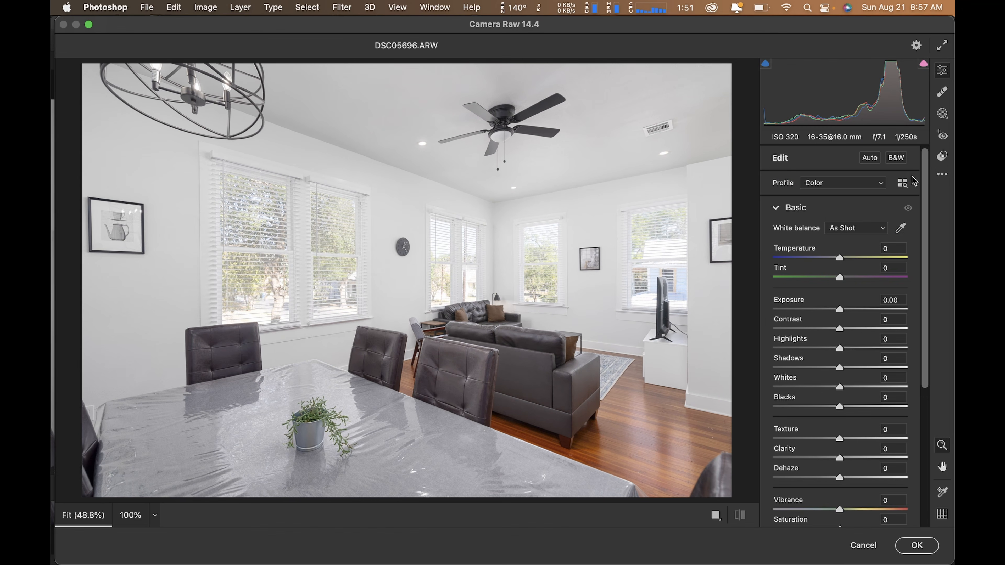
{"action": "left_click", "coordinate": [941, 175]}
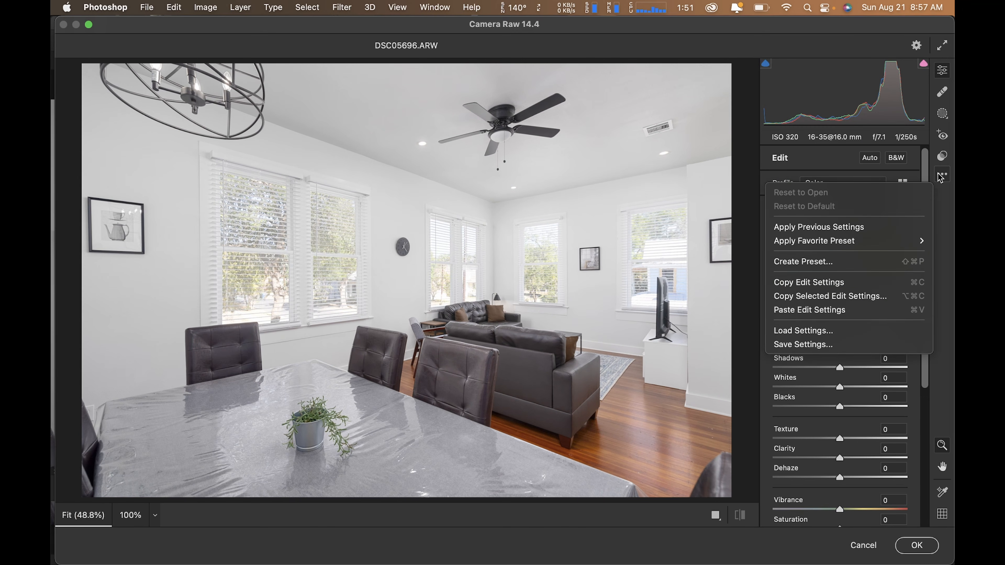
{"action": "left_click", "coordinate": [917, 177]}
{"action": "left_click", "coordinate": [869, 157]}
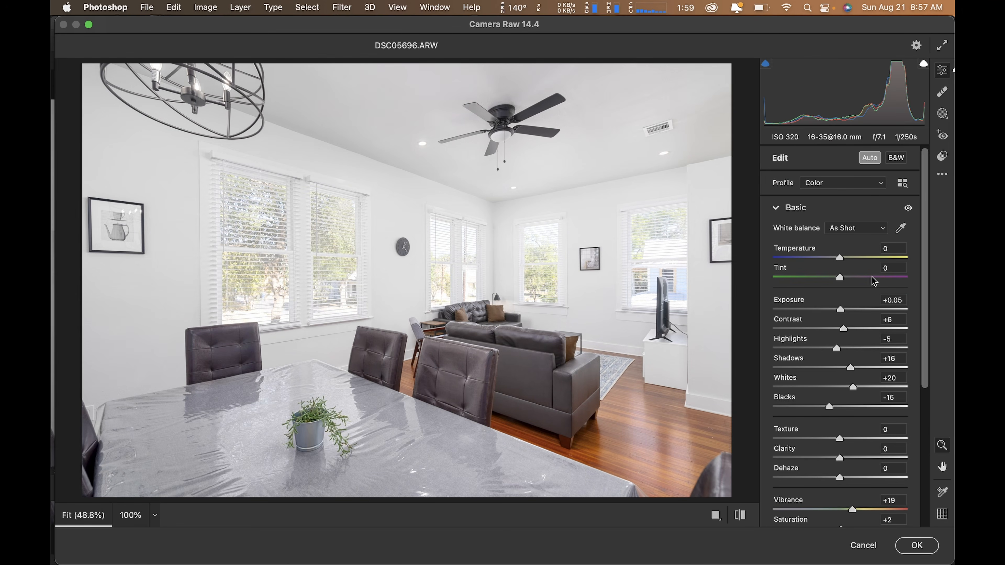
Set Contrast to +39, Highlights to -38, Shadows to 0 and Whites to +32, and apply the Camera Raw adjustments
{"action": "left_click", "coordinate": [863, 328]}
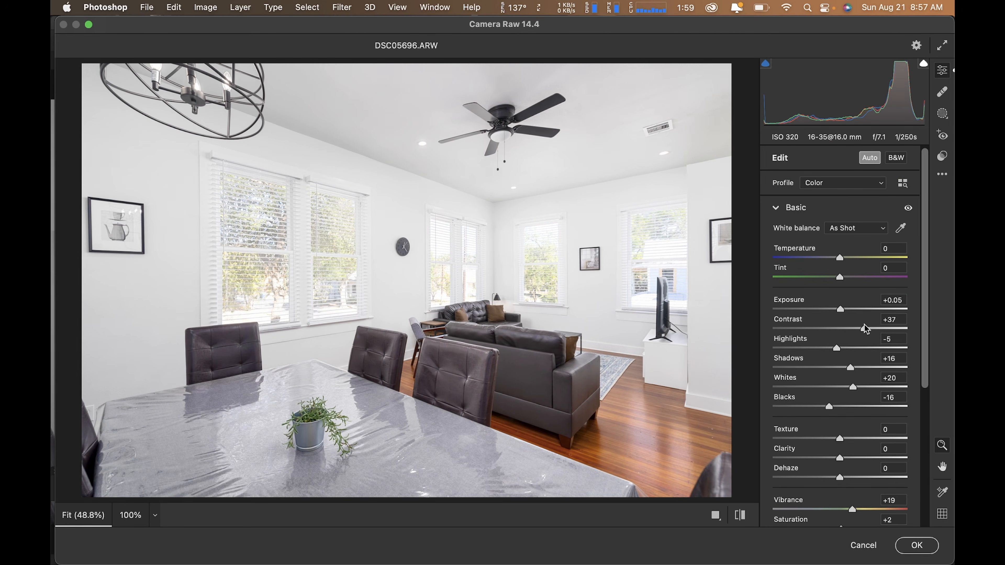
{"action": "left_click_drag", "start_coordinate": [865, 329], "coordinate": [867, 329]}
{"action": "double_click", "coordinate": [849, 369]}
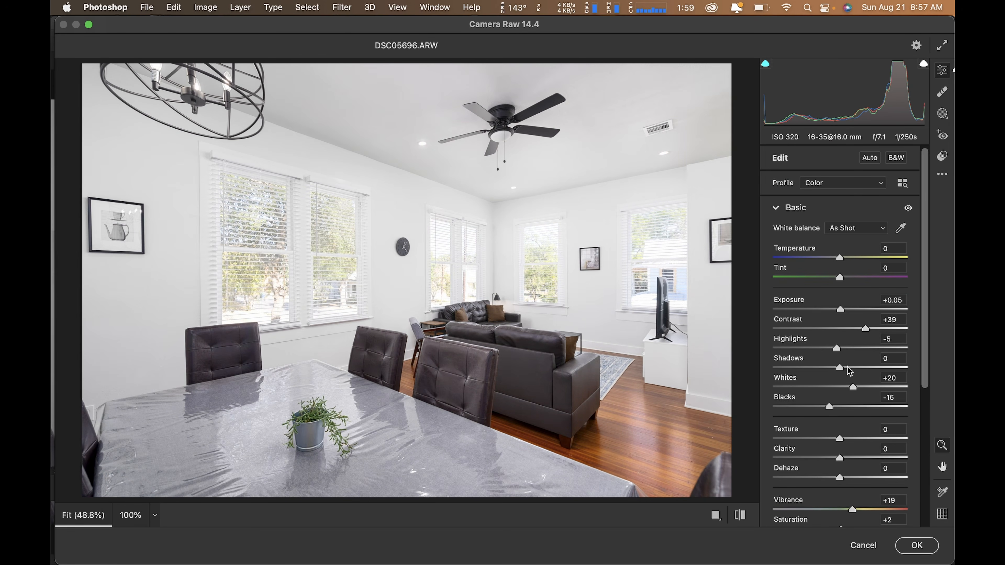
{"action": "left_click_drag", "start_coordinate": [835, 348], "coordinate": [819, 348]}
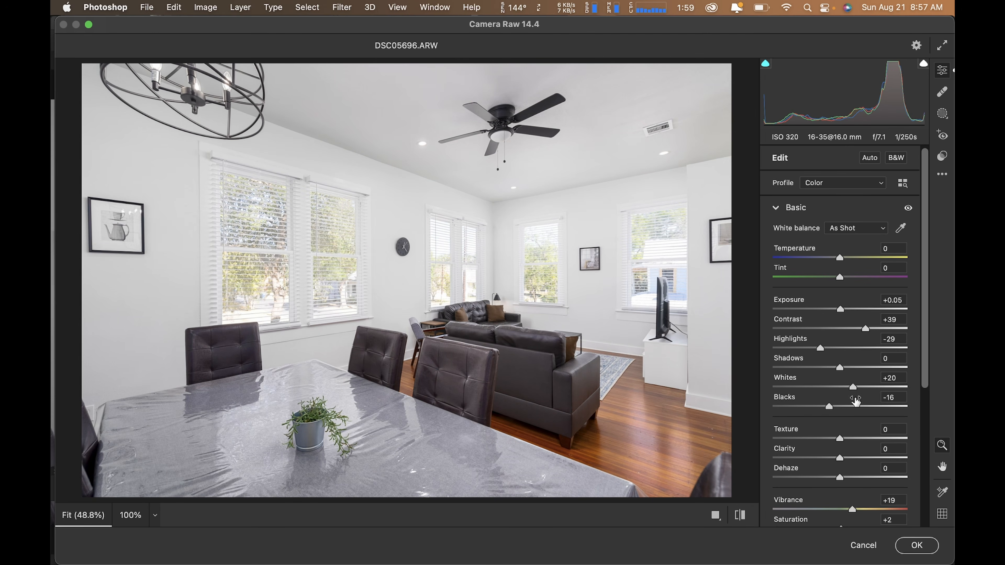
{"action": "left_click_drag", "start_coordinate": [855, 388], "coordinate": [862, 384]}
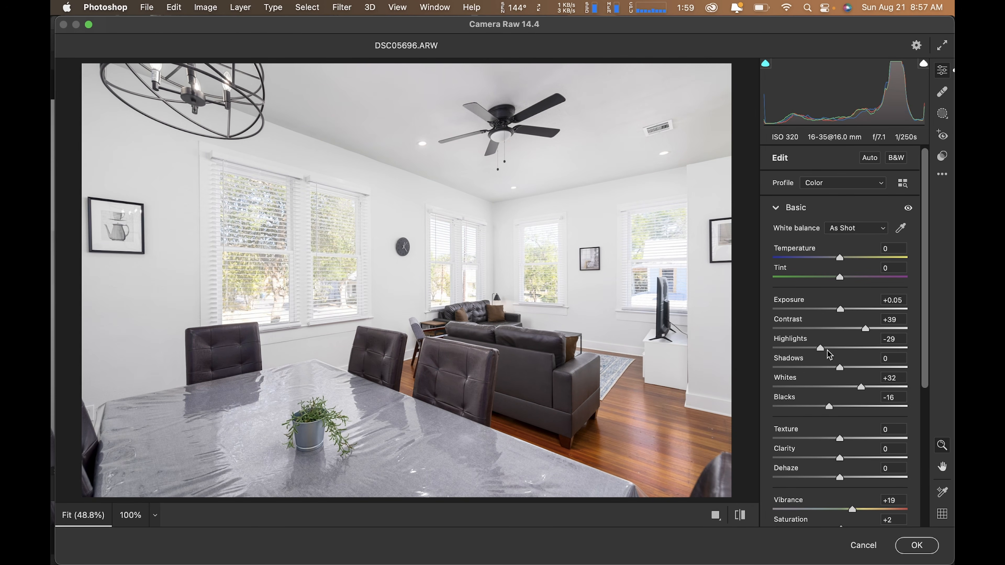
{"action": "left_click_drag", "start_coordinate": [820, 348], "coordinate": [815, 348]}
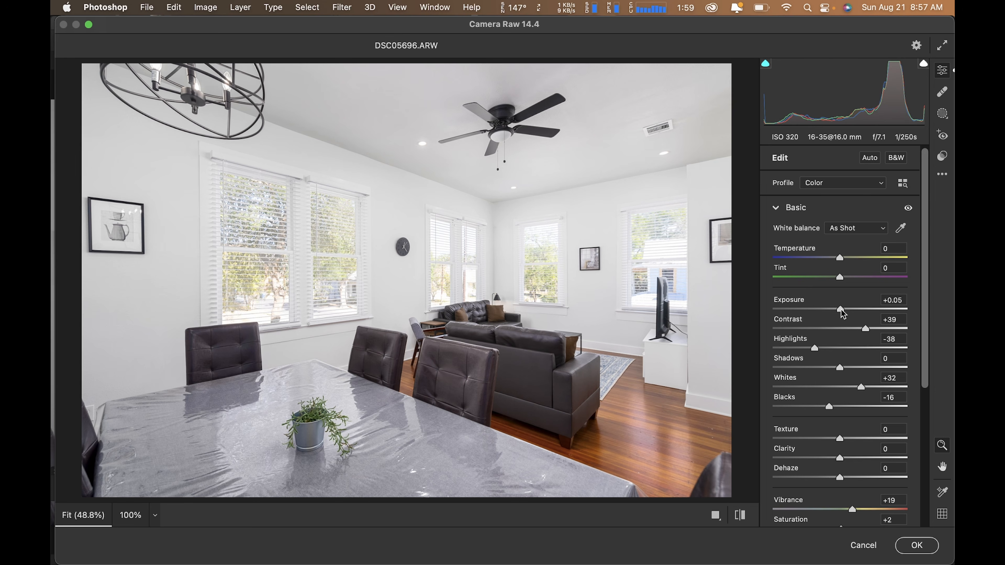
{"action": "key", "text": "Return"}
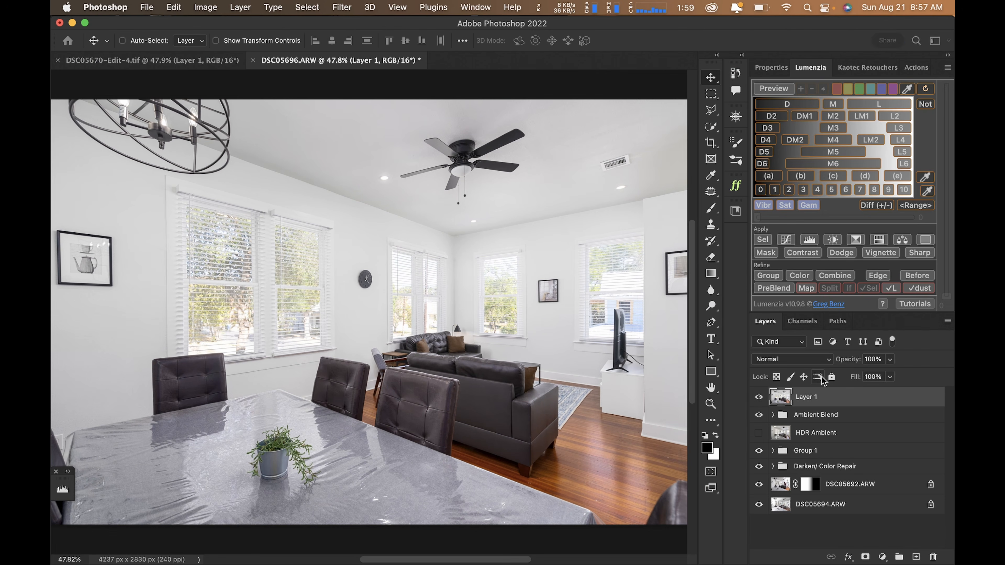
Inspect the chandelier, blinds and window views at 200% for blending and alignment flaws
{"action": "left_click", "coordinate": [176, 107], "text": "super"}
{"action": "left_click", "coordinate": [176, 107], "text": "super"}
{"action": "left_click", "coordinate": [177, 107], "text": "super"}
{"action": "left_click", "coordinate": [176, 107], "text": "super"}
{"action": "left_click_drag", "start_coordinate": [206, 151], "coordinate": [409, 246]}
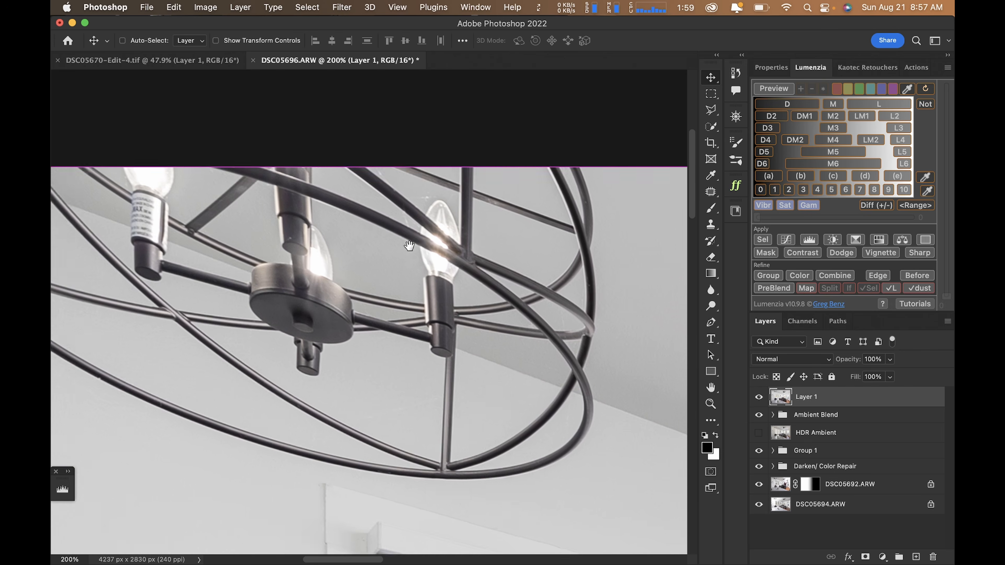
{"action": "scroll", "coordinate": [411, 316], "scroll_direction": "down", "scroll_amount": 5}
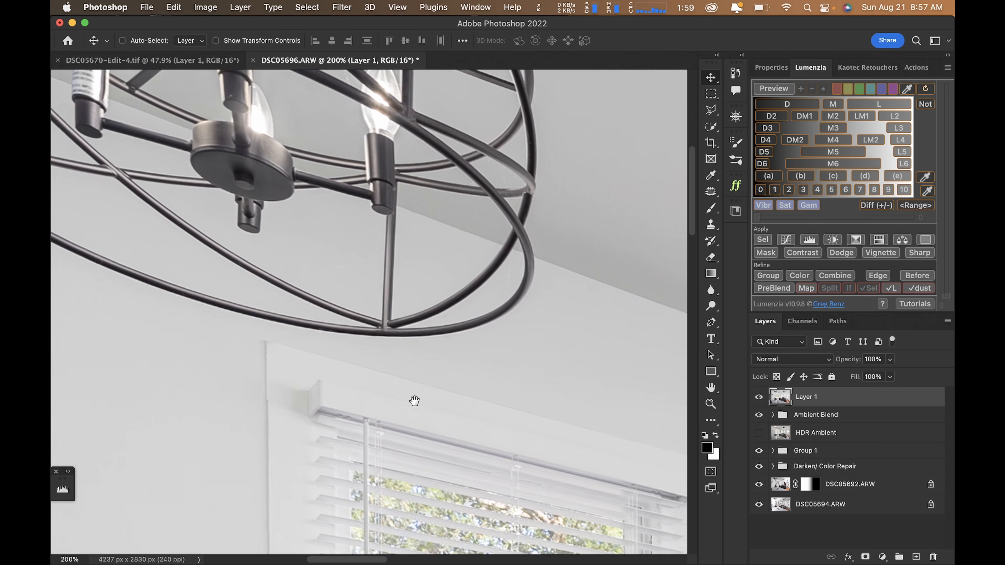
{"action": "scroll", "coordinate": [414, 401], "scroll_direction": "down", "scroll_amount": 10}
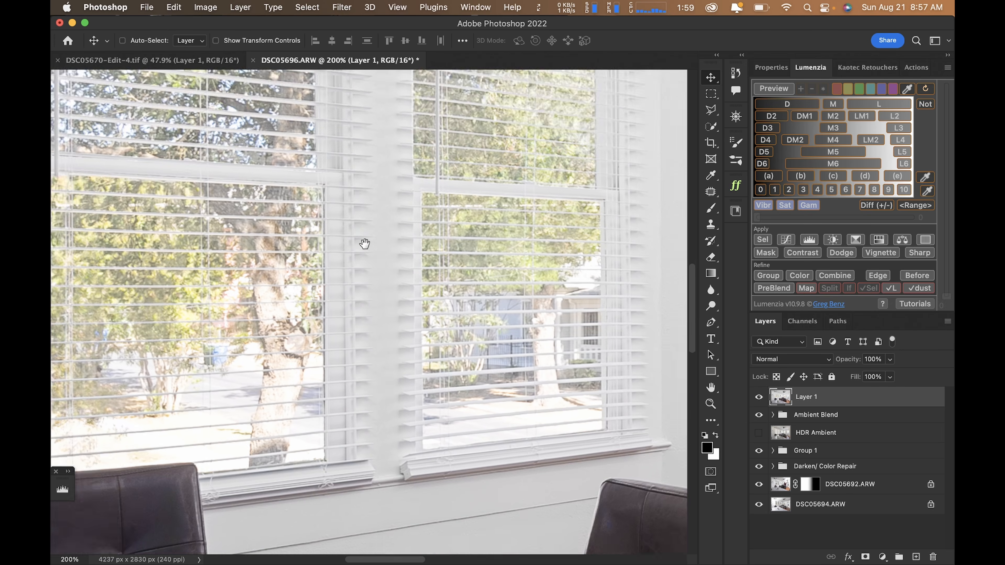
{"action": "scroll", "coordinate": [352, 233], "scroll_direction": "down", "scroll_amount": 3}
{"action": "scroll", "coordinate": [353, 233], "scroll_direction": "right", "scroll_amount": 3}
{"action": "key", "text": "super+0"}
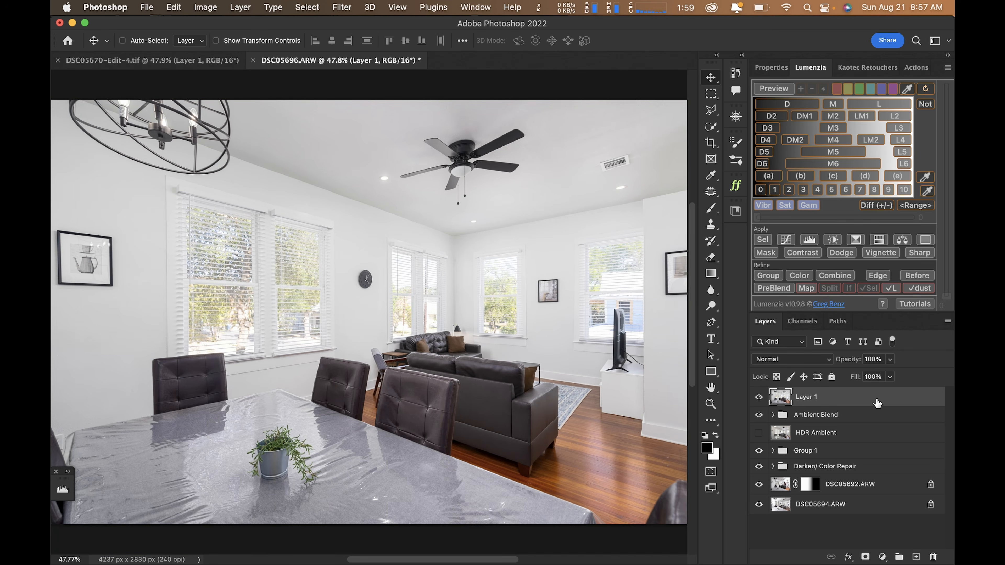
Save the blended living room photo and close its document
{"action": "key", "text": "super+s"}
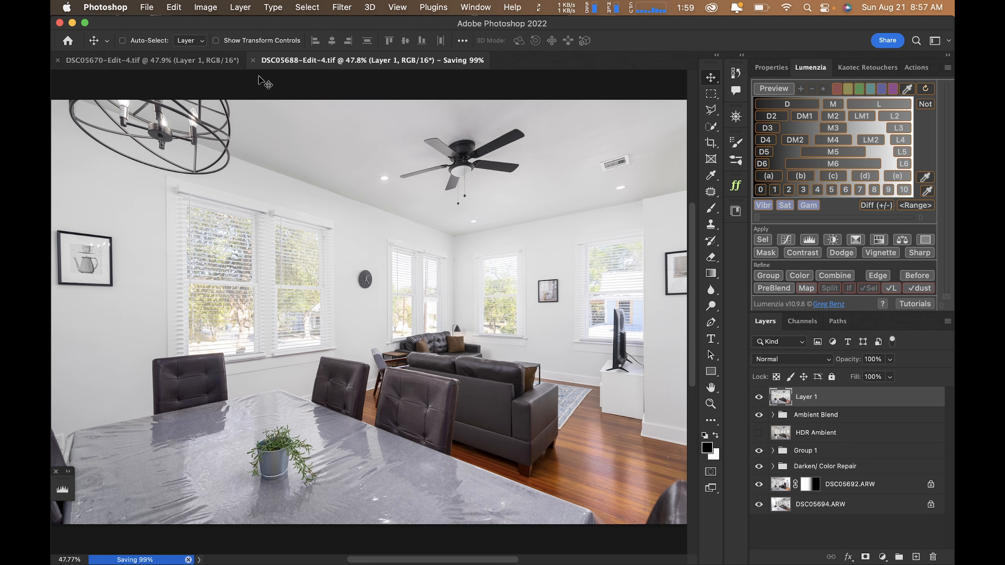
{"action": "key", "text": "super+w"}
{"action": "key", "text": "super+w"}
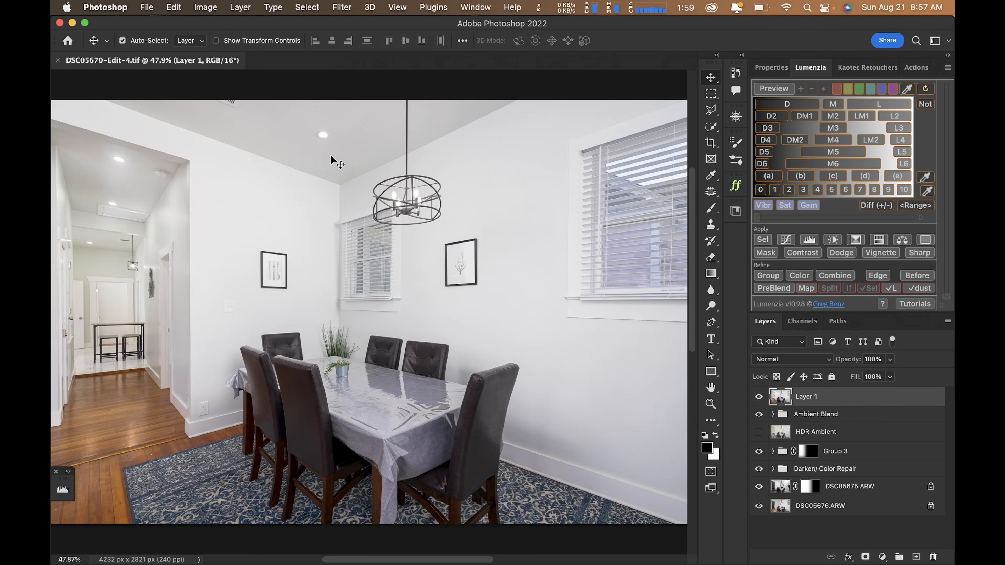
Switch to Lightroom Classic and select the wide kitchen frames 75 through 83 in the Full Shoot collection
{"action": "key", "text": "super+Tab"}
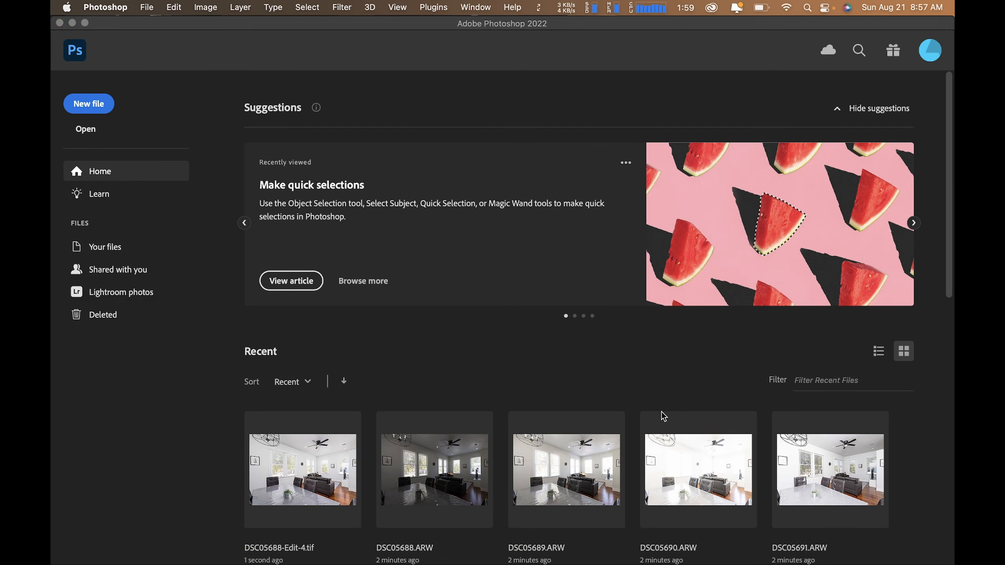
{"action": "scroll", "coordinate": [629, 512], "scroll_direction": "right", "scroll_amount": 6}
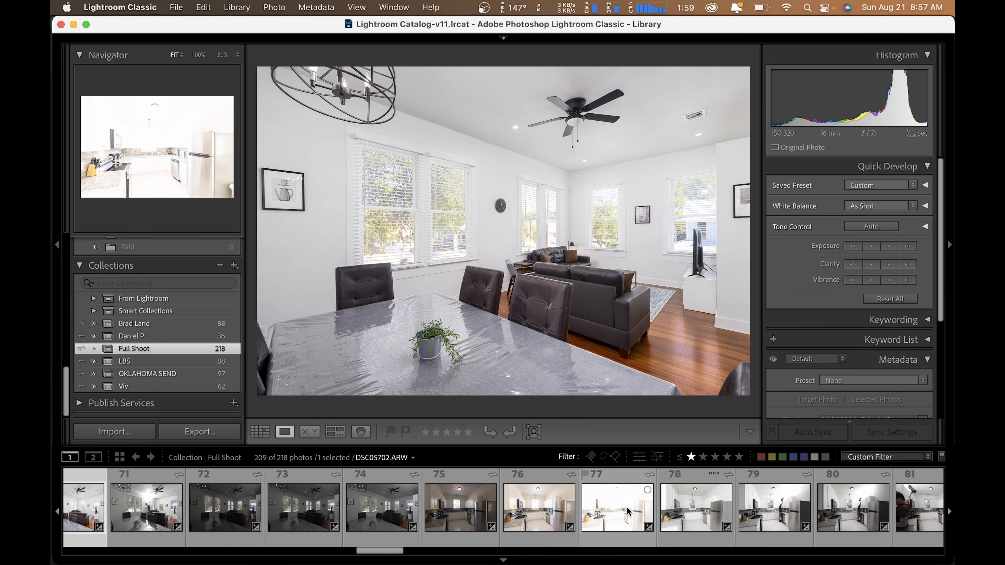
{"action": "left_click", "coordinate": [252, 517]}
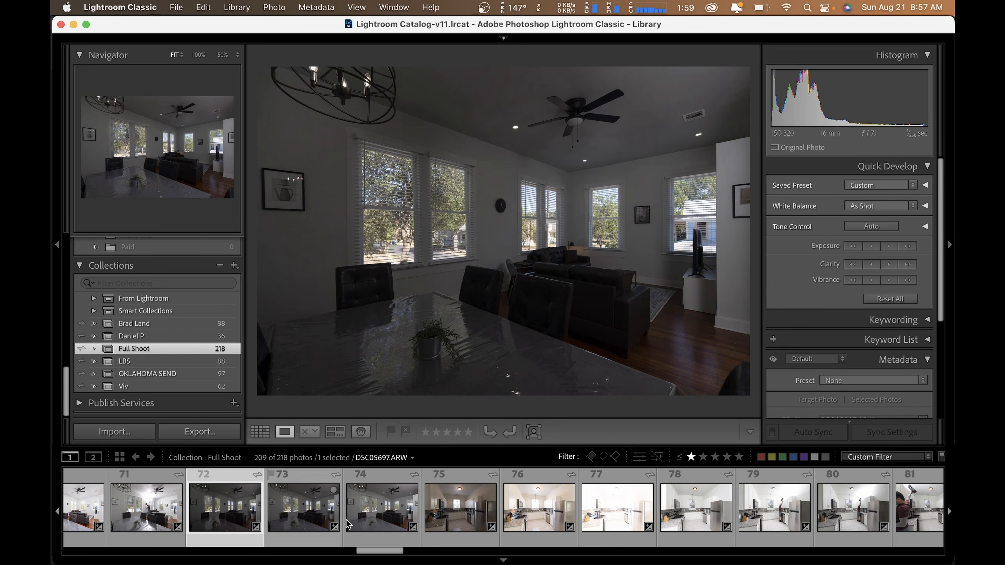
{"action": "left_click", "coordinate": [461, 511]}
{"action": "scroll", "coordinate": [502, 519], "scroll_direction": "right", "scroll_amount": 5}
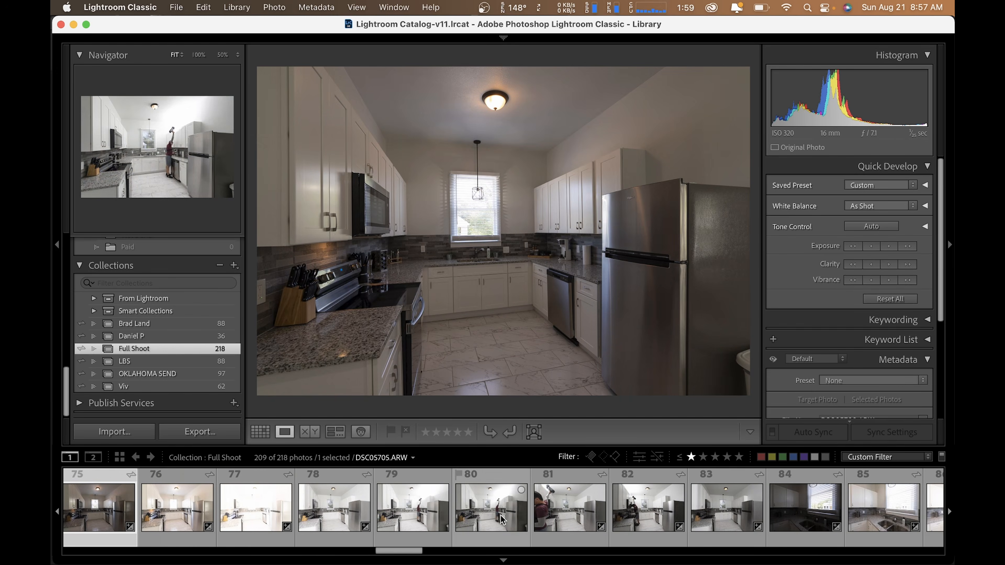
{"action": "scroll", "coordinate": [502, 518], "scroll_direction": "right", "scroll_amount": 3}
{"action": "left_click", "coordinate": [602, 512], "text": "shift"}
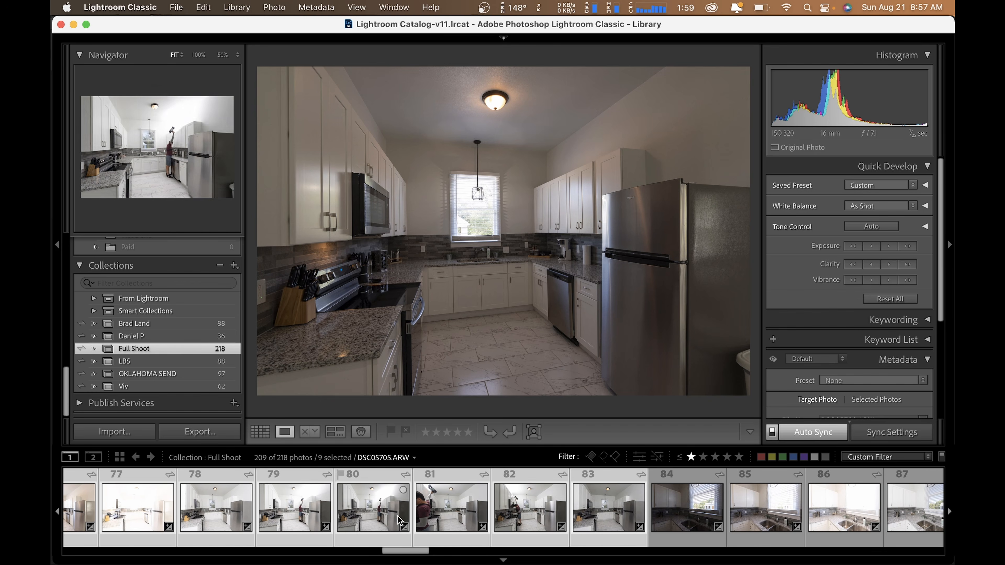
Drop frames 79 and 81 from the selection and open the remaining kitchen frames as layers in one Photoshop document
{"action": "left_click", "coordinate": [303, 511], "text": "super"}
{"action": "left_click", "coordinate": [446, 510], "text": "super"}
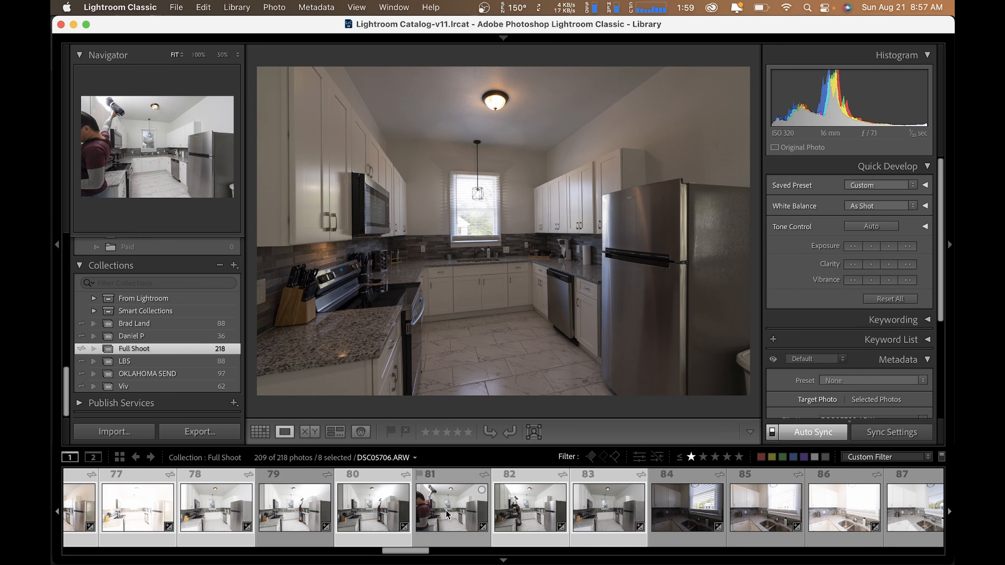
{"action": "left_click", "coordinate": [590, 526], "text": "super"}
{"action": "key", "text": "super+e"}
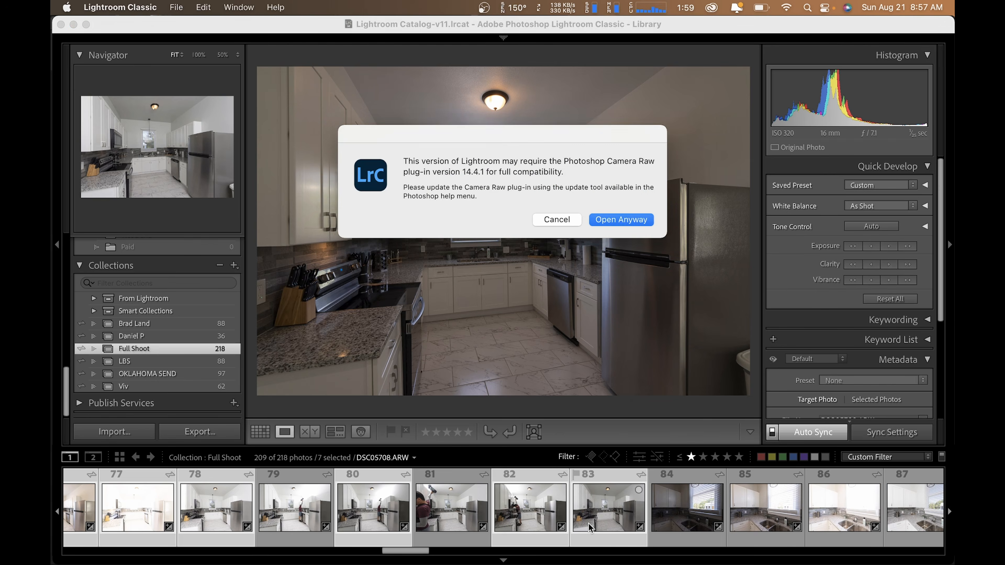
{"action": "key", "text": "Return"}
Select the kitchen sink frames 84 through 89 and open them as layers in one Photoshop document
{"action": "scroll", "coordinate": [609, 514], "scroll_direction": "down", "scroll_amount": 3}
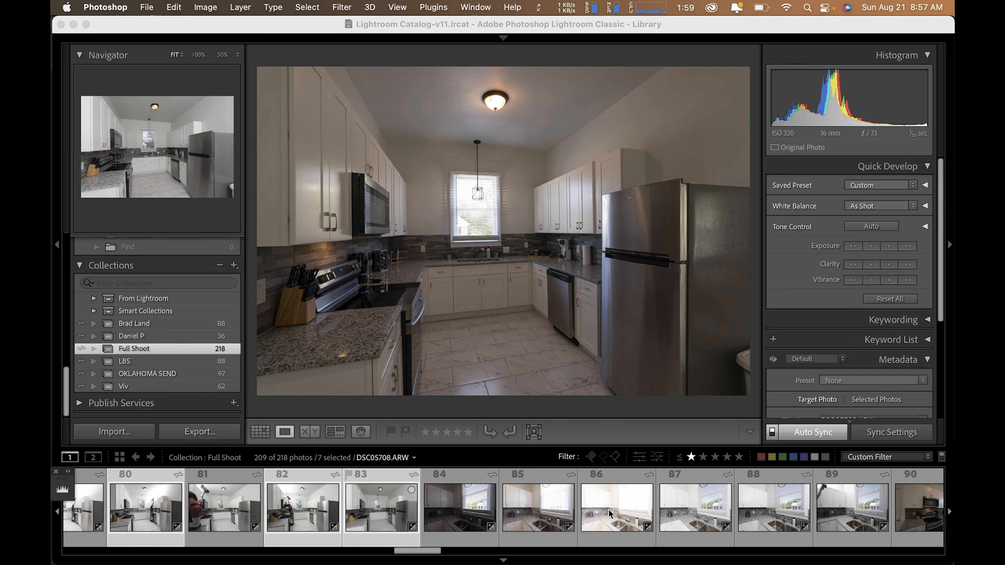
{"action": "left_click", "coordinate": [455, 521]}
{"action": "scroll", "coordinate": [582, 527], "scroll_direction": "down", "scroll_amount": 2}
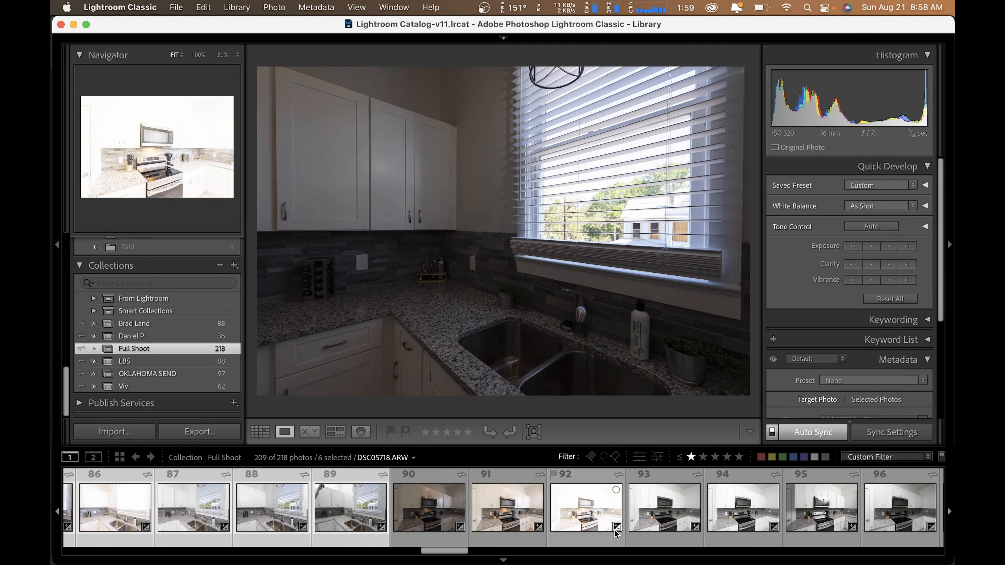
Select the stove view frames 90 through 98, leaving out frame 93
{"action": "left_click", "coordinate": [407, 521]}
{"action": "scroll", "coordinate": [409, 521], "scroll_direction": "right", "scroll_amount": 5}
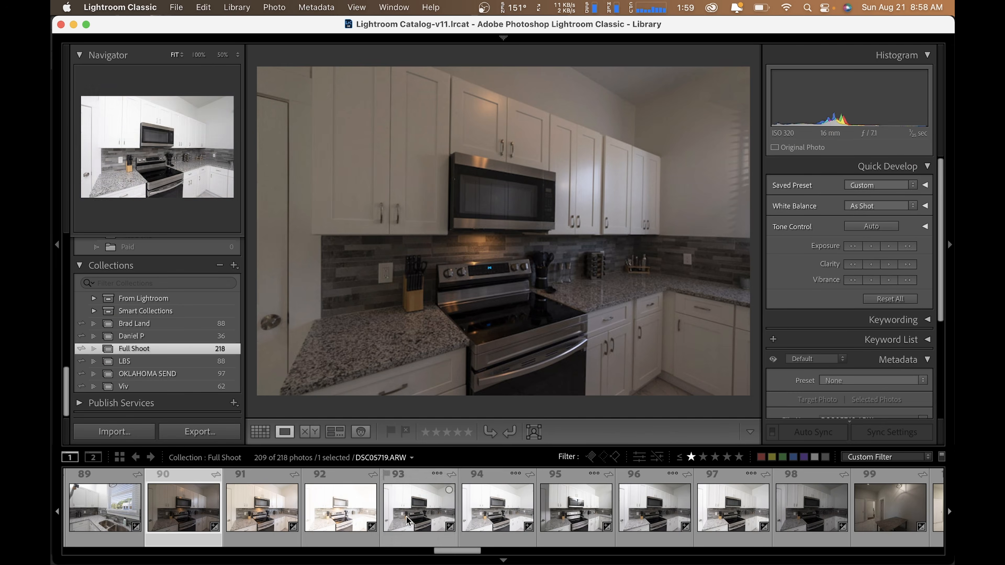
{"action": "left_click", "coordinate": [804, 529], "text": "shift"}
{"action": "left_click", "coordinate": [434, 524], "text": "super"}
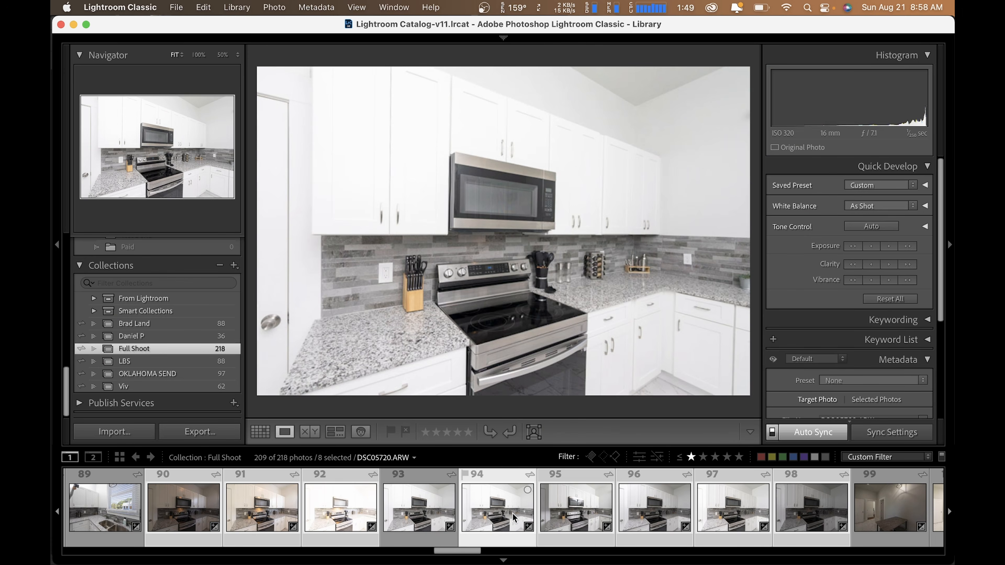
Compare the flash frames 94 through 97 of the stove view and remove frame 96 from the selection
{"action": "left_click", "coordinate": [578, 511]}
{"action": "left_click", "coordinate": [495, 519]}
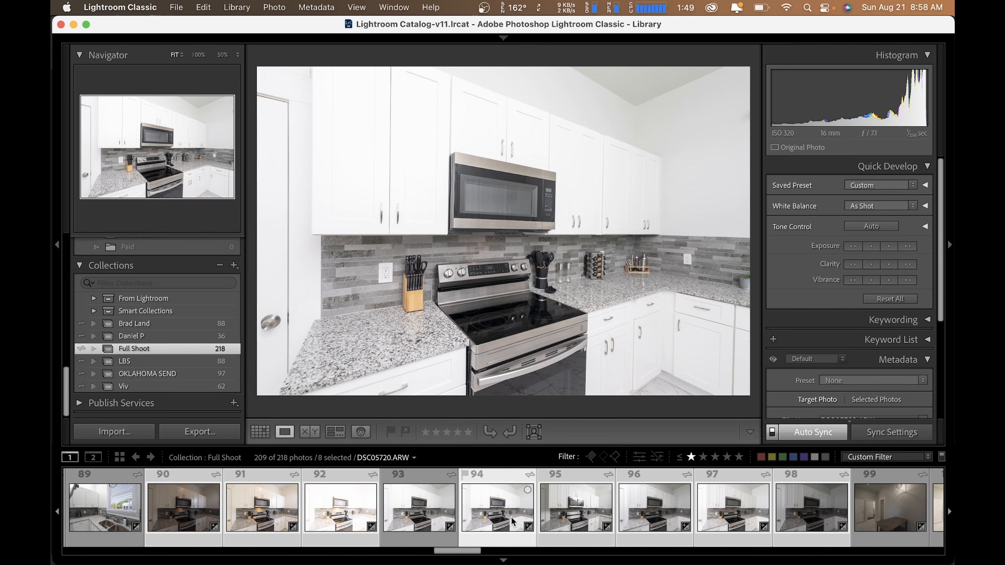
{"action": "left_click", "coordinate": [589, 520]}
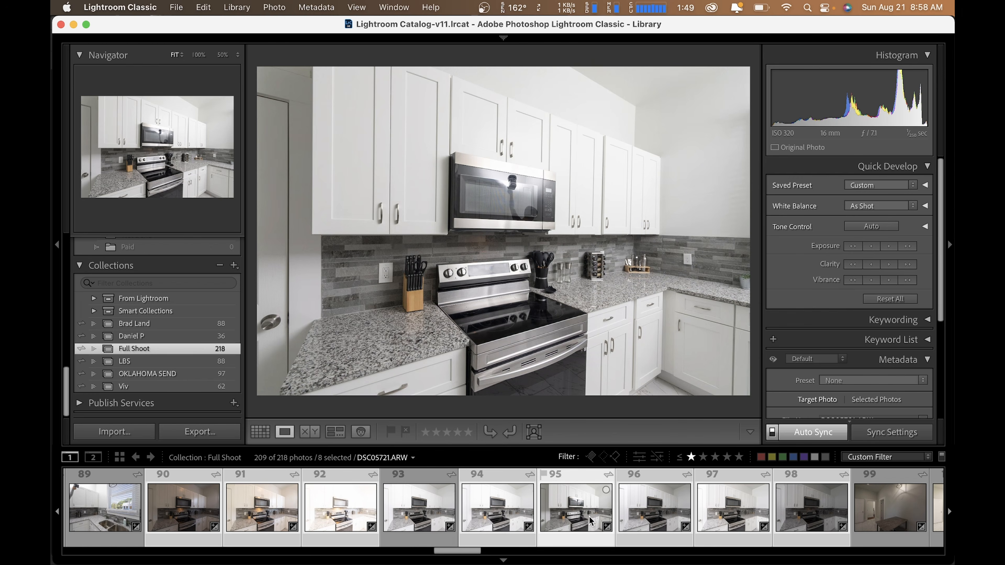
{"action": "left_click", "coordinate": [655, 510]}
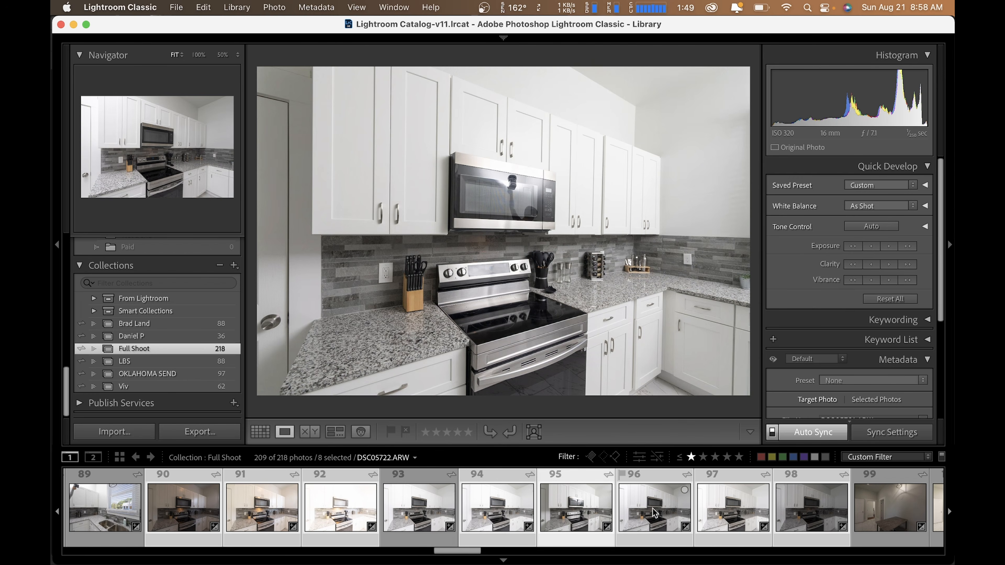
{"action": "left_click", "coordinate": [734, 511]}
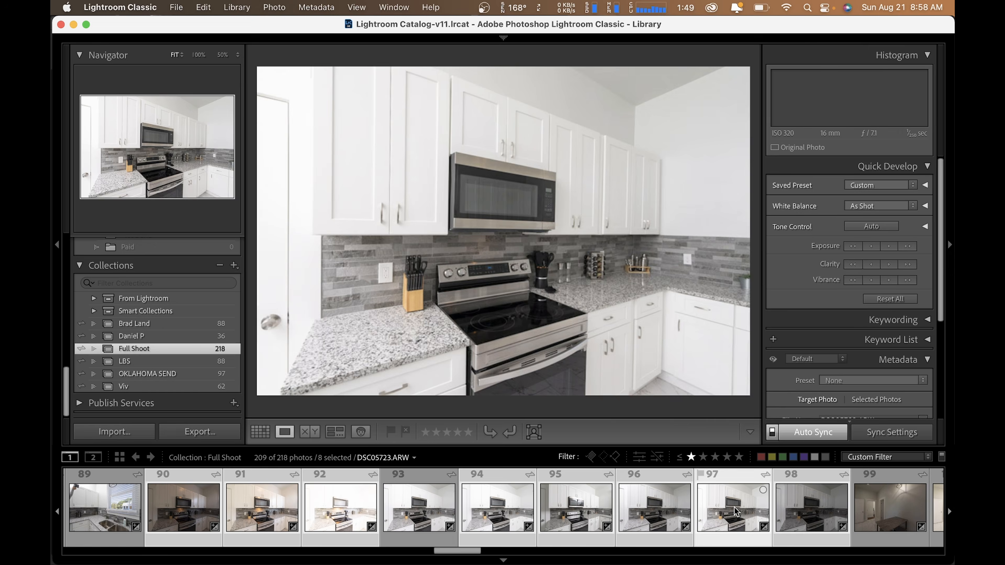
{"action": "left_click", "coordinate": [669, 523], "text": "super"}
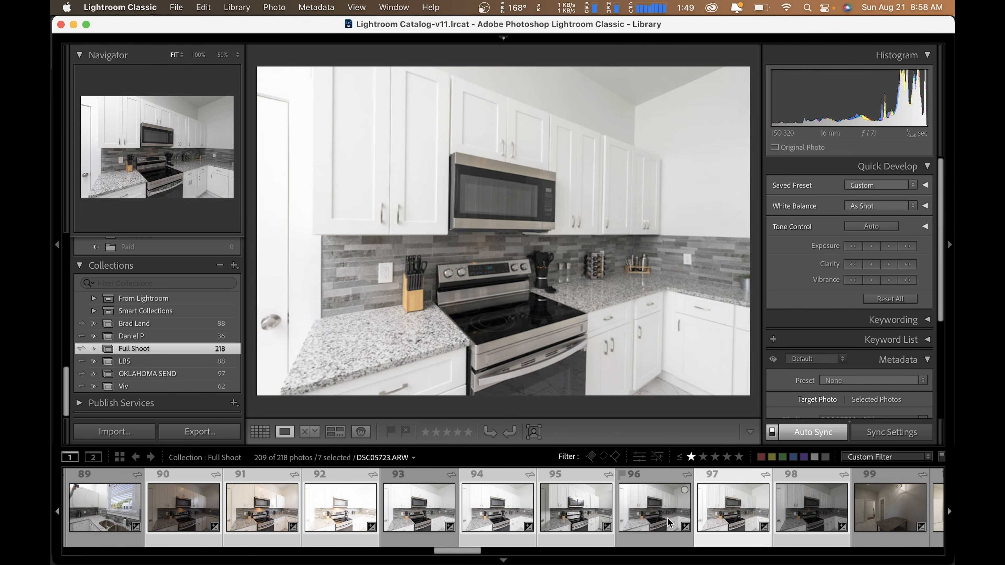
Compare stove frames 95, 97 and 98 and open the selected frames as layers in one Photoshop document
{"action": "key", "text": "super+e"}
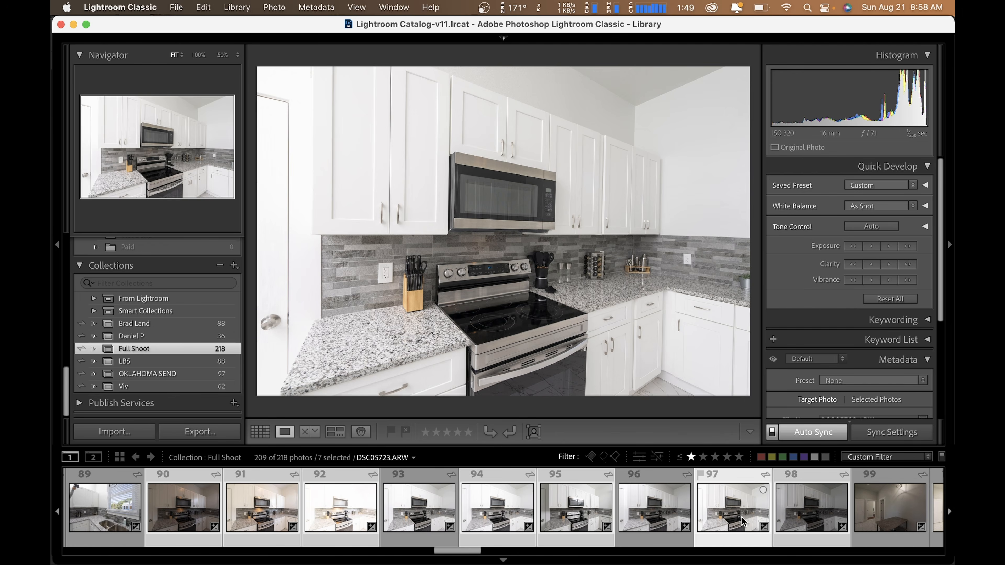
{"action": "left_click", "coordinate": [818, 511]}
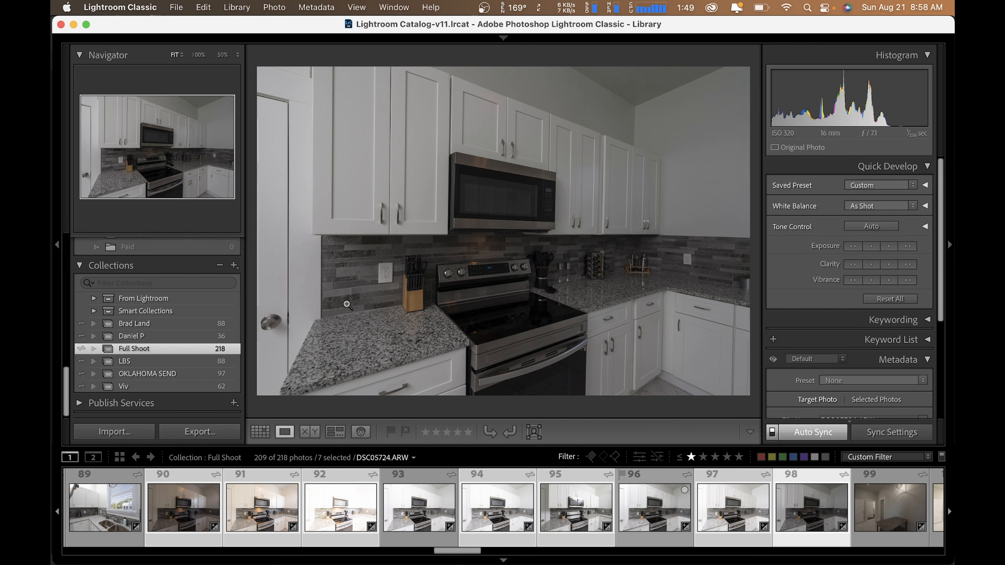
{"action": "left_click", "coordinate": [605, 505]}
{"action": "left_click", "coordinate": [737, 514]}
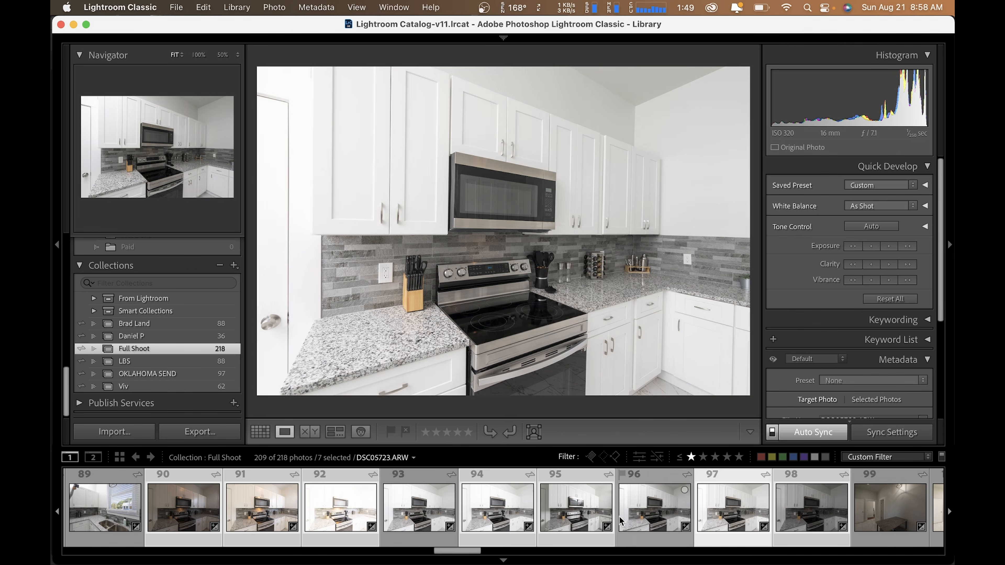
{"action": "left_click", "coordinate": [590, 520]}
{"action": "left_click", "coordinate": [714, 522]}
{"action": "left_click", "coordinate": [608, 518]}
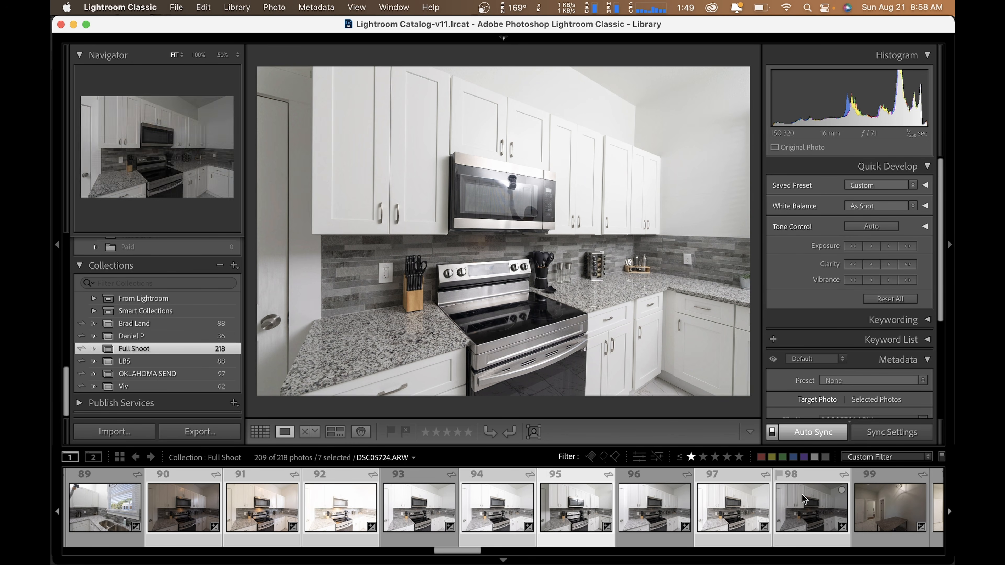
{"action": "left_click", "coordinate": [812, 507]}
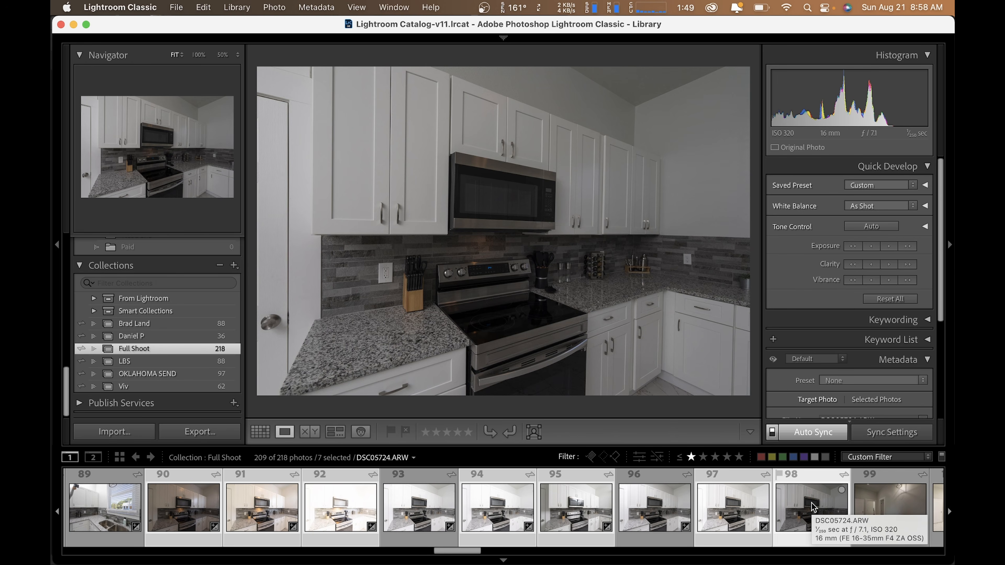
{"action": "key", "text": "super+e"}
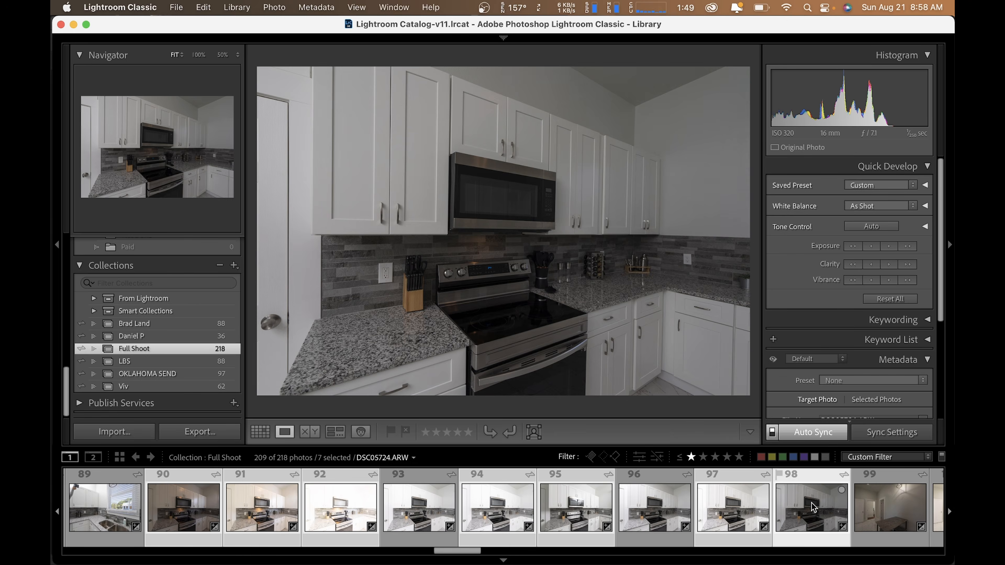
Select the table and doorway frames 99 through 113
{"action": "scroll", "coordinate": [870, 498], "scroll_direction": "right", "scroll_amount": 10}
{"action": "left_click", "coordinate": [475, 510]}
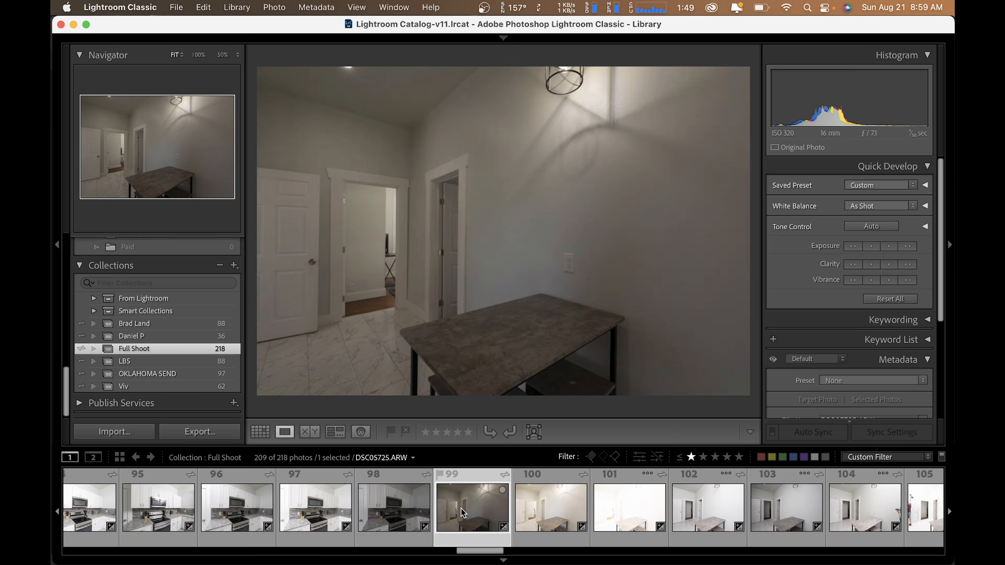
{"action": "scroll", "coordinate": [717, 505], "scroll_direction": "right", "scroll_amount": 9}
{"action": "scroll", "coordinate": [716, 506], "scroll_direction": "right", "scroll_amount": 3}
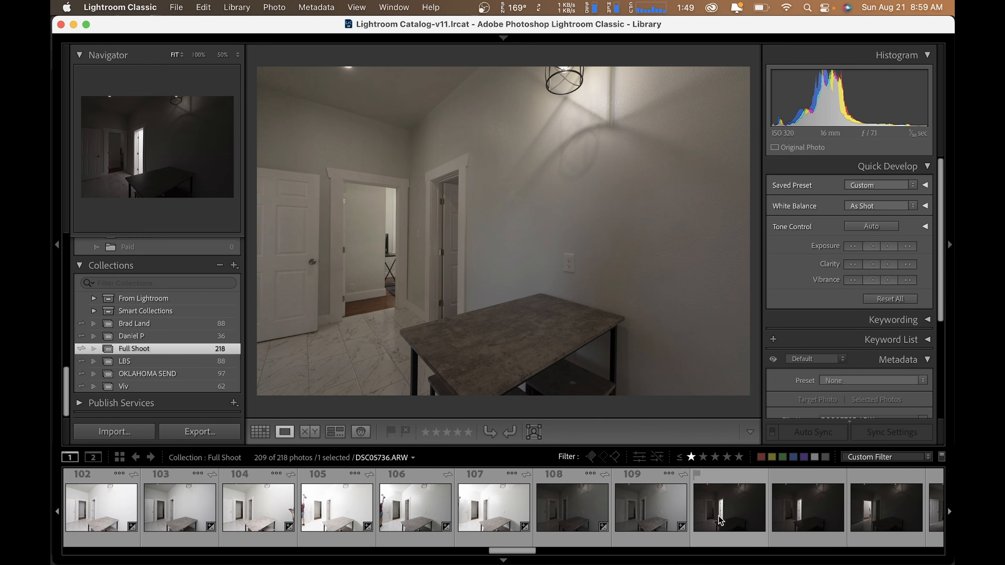
{"action": "scroll", "coordinate": [725, 514], "scroll_direction": "right", "scroll_amount": 3}
{"action": "left_click", "coordinate": [740, 515], "text": "shift"}
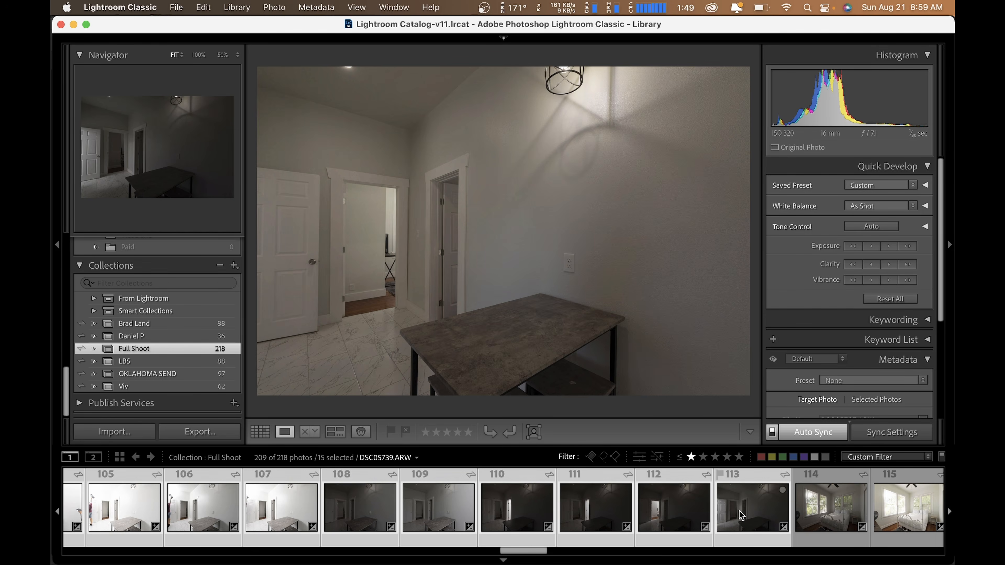
Compare the dark doorway frames 110 through 113 and remove frames 110 and 108 from the selection
{"action": "left_click", "coordinate": [742, 516]}
{"action": "left_click", "coordinate": [673, 519]}
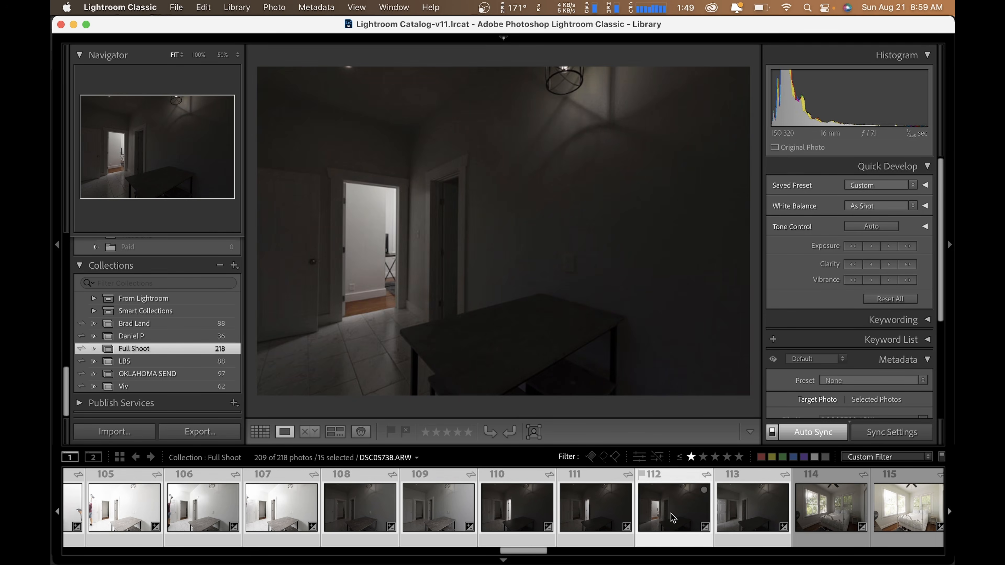
{"action": "left_click", "coordinate": [607, 522]}
{"action": "left_click", "coordinate": [523, 519]}
{"action": "left_click", "coordinate": [515, 517], "text": "super"}
{"action": "scroll", "coordinate": [509, 514], "scroll_direction": "left", "scroll_amount": 3}
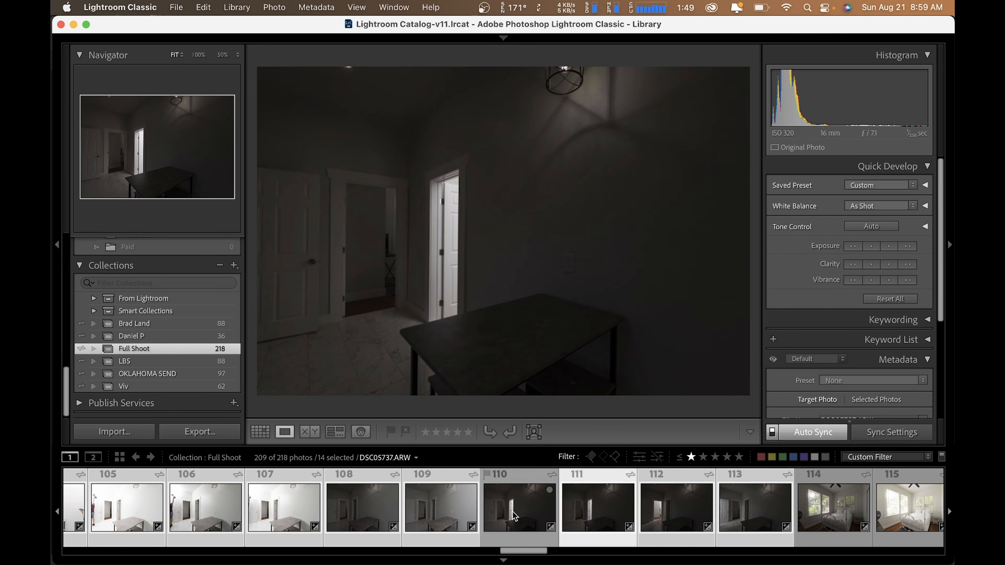
{"action": "left_click", "coordinate": [462, 517], "text": "super"}
Compare the bright flash frames 105 through 107 and remove frames 106 and 105 from the selection
{"action": "scroll", "coordinate": [461, 518], "scroll_direction": "left", "scroll_amount": 6}
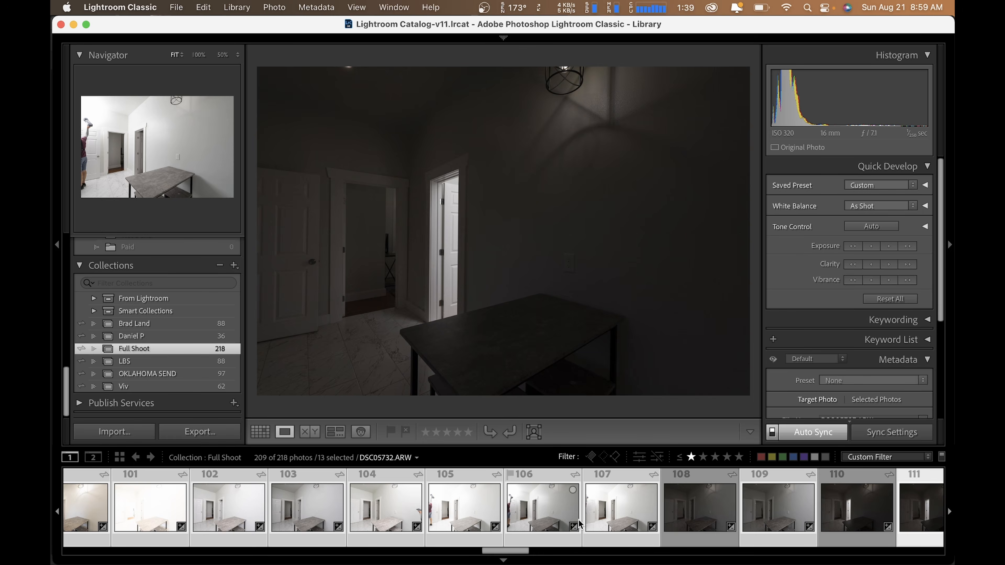
{"action": "left_click", "coordinate": [600, 515]}
{"action": "left_click", "coordinate": [545, 515]}
{"action": "left_click", "coordinate": [546, 512]}
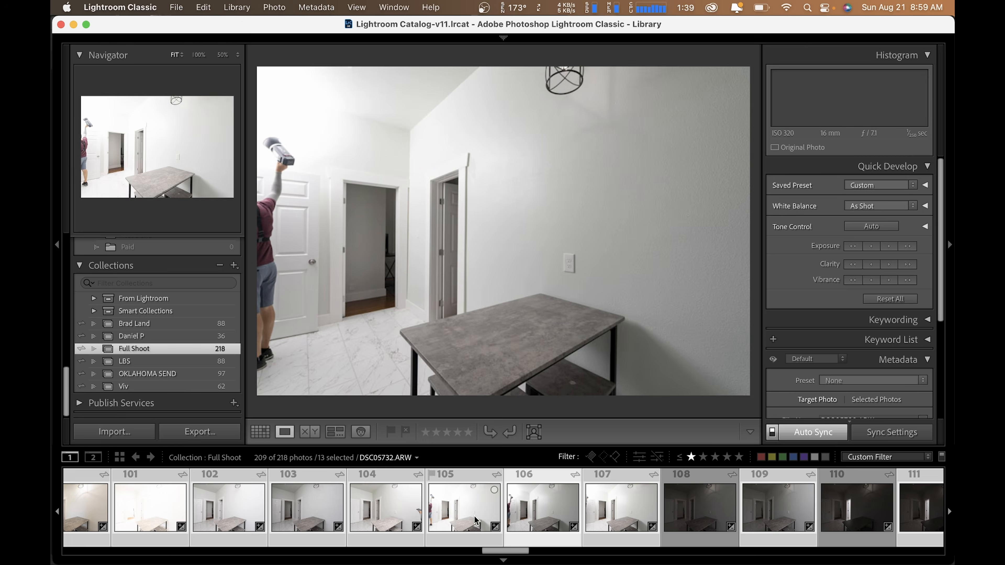
{"action": "left_click", "coordinate": [471, 514]}
{"action": "left_click", "coordinate": [540, 513], "text": "super"}
{"action": "left_click", "coordinate": [476, 513], "text": "super"}
Compare table frames 102 and 103 and remove frame 102 from the selection
{"action": "scroll", "coordinate": [476, 514], "scroll_direction": "left", "scroll_amount": 6}
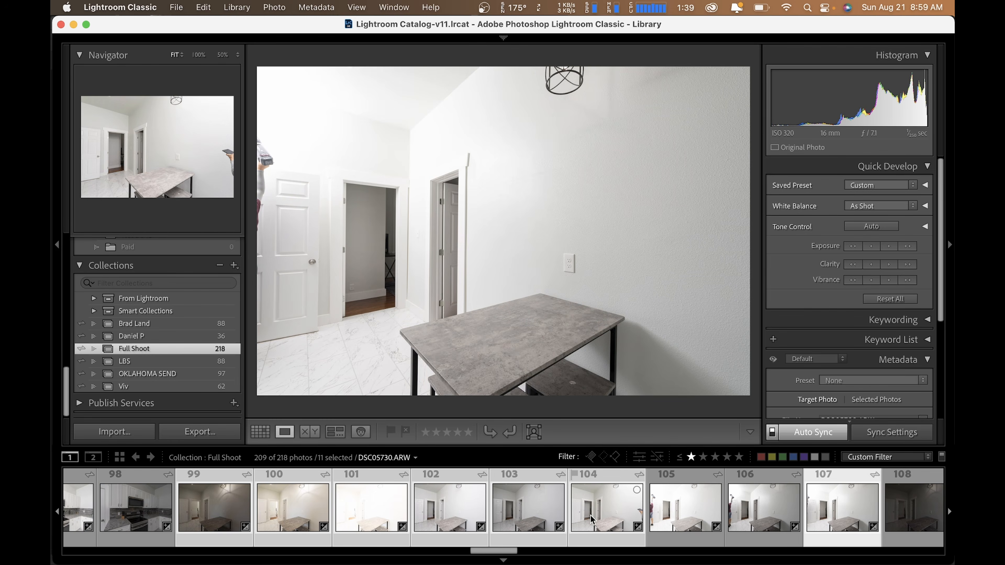
{"action": "left_click", "coordinate": [496, 523]}
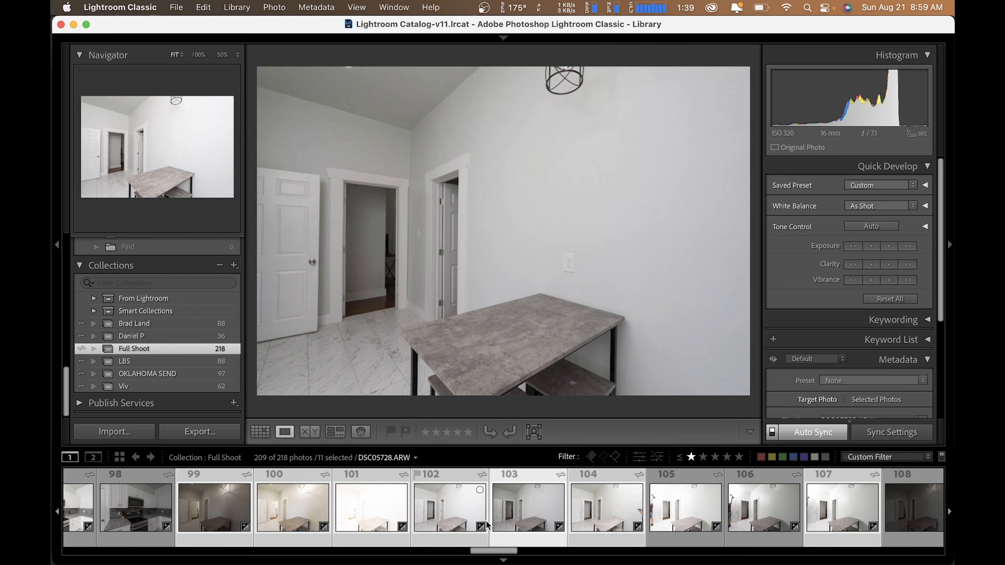
{"action": "left_click", "coordinate": [459, 514]}
{"action": "left_click", "coordinate": [506, 510]}
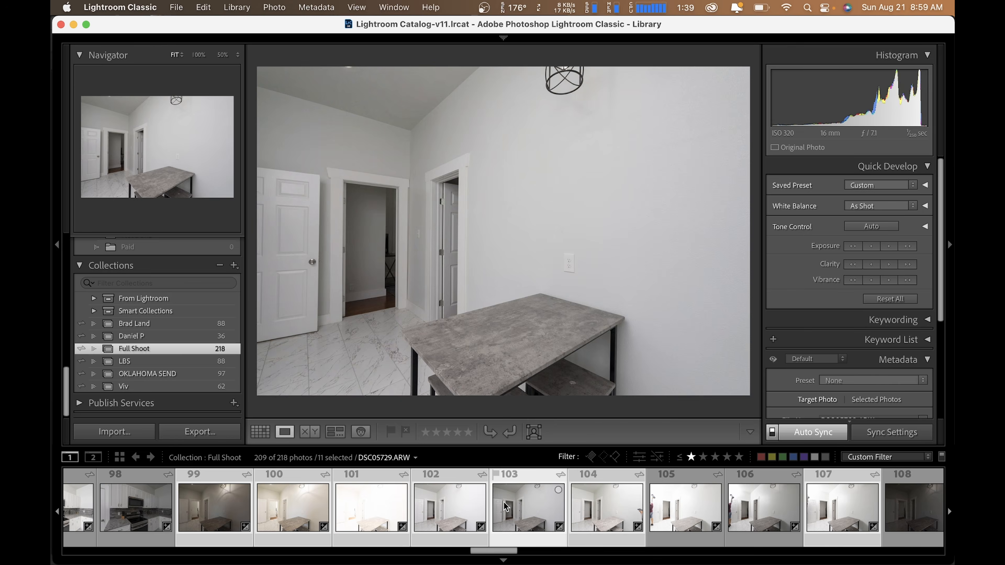
{"action": "left_click", "coordinate": [463, 509]}
{"action": "left_click", "coordinate": [455, 509], "text": "super"}
Open the selected table frames as layers in one document and switch to Photoshop to check its layer stack
{"action": "scroll", "coordinate": [509, 504], "scroll_direction": "up", "scroll_amount": 2}
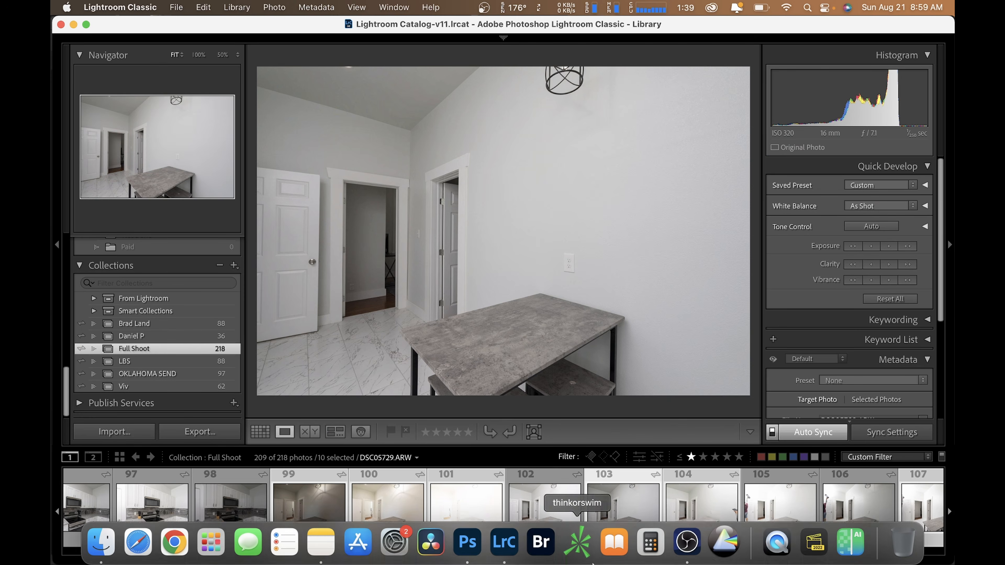
{"action": "left_click", "coordinate": [472, 543]}
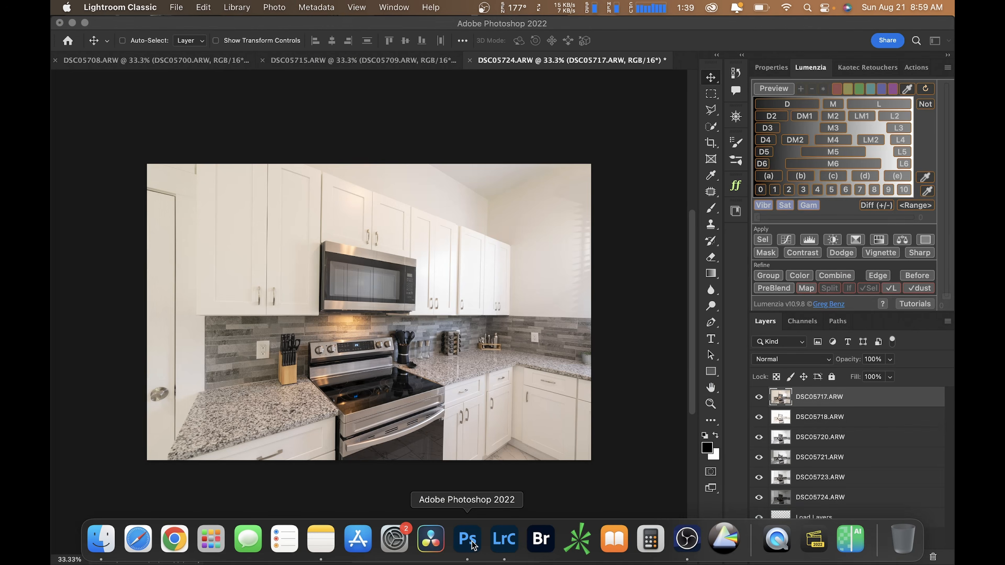
{"action": "scroll", "coordinate": [849, 523], "scroll_direction": "down", "scroll_amount": 2}
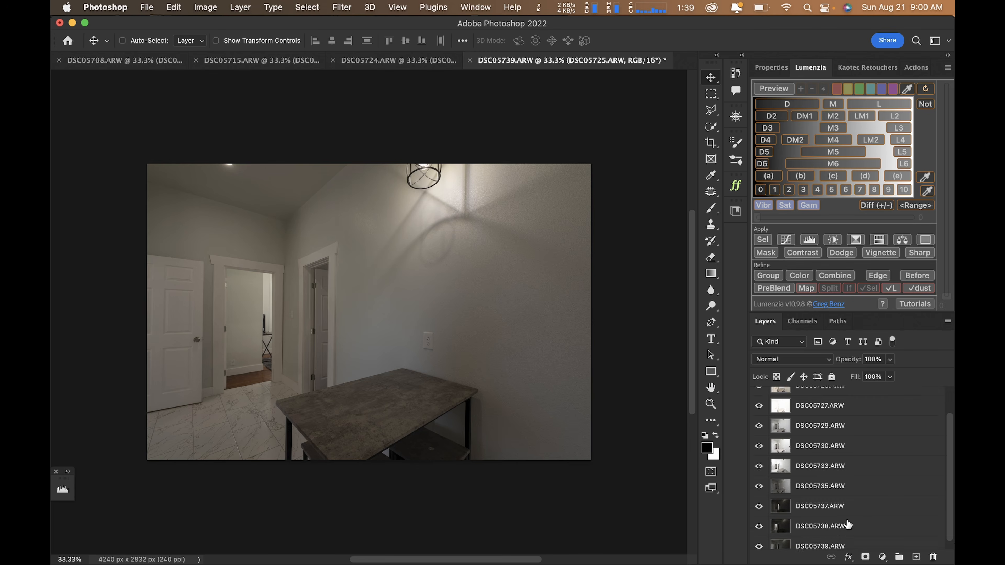
Select all the frame layers from DSC05725 to DSC05739 and align them with Lumenzia's PreBlend
{"action": "left_click", "coordinate": [837, 543], "text": "shift"}
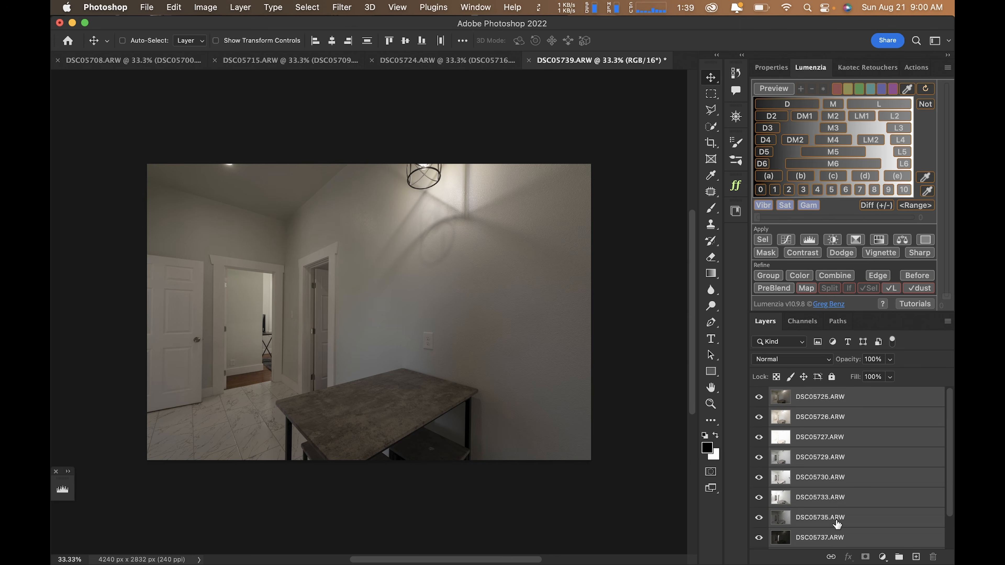
{"action": "left_click", "coordinate": [770, 288]}
{"action": "key", "text": "Return"}
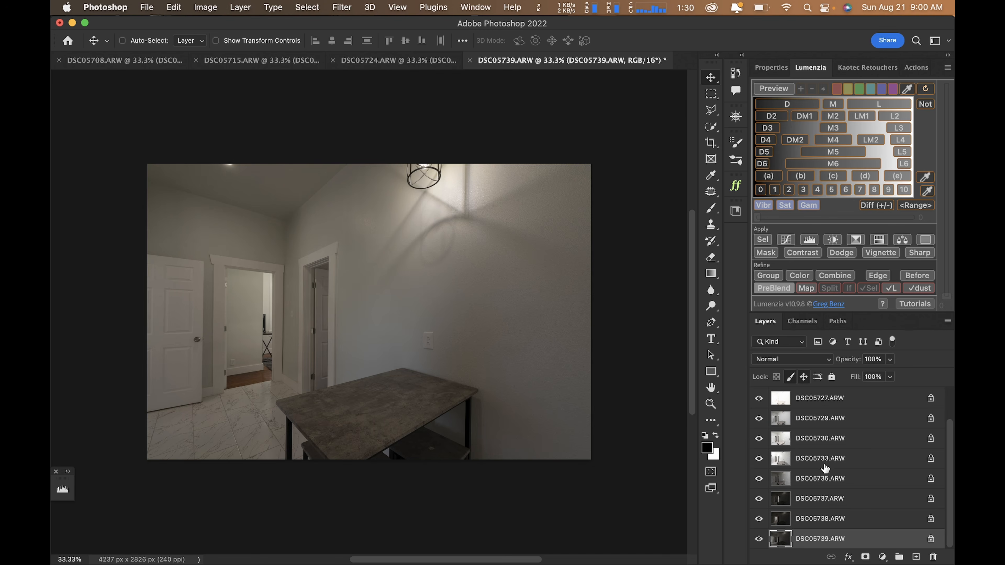
Combine ambient frames DSC05725 through DSC05727 into an Ambient Blend group with a hidden HDR Ambient layer beneath it
{"action": "scroll", "coordinate": [824, 471], "scroll_direction": "up", "scroll_amount": 2}
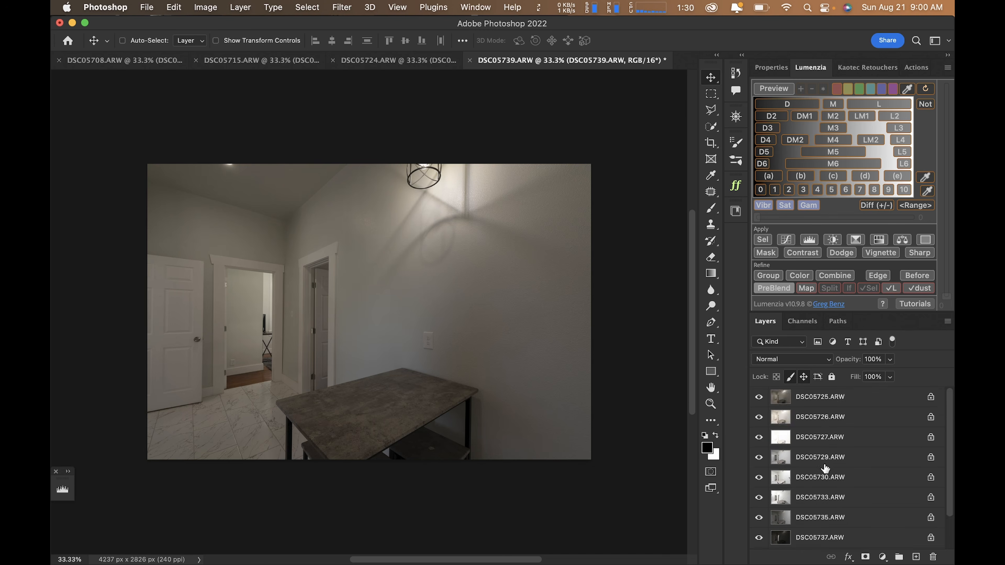
{"action": "left_click", "coordinate": [808, 406]}
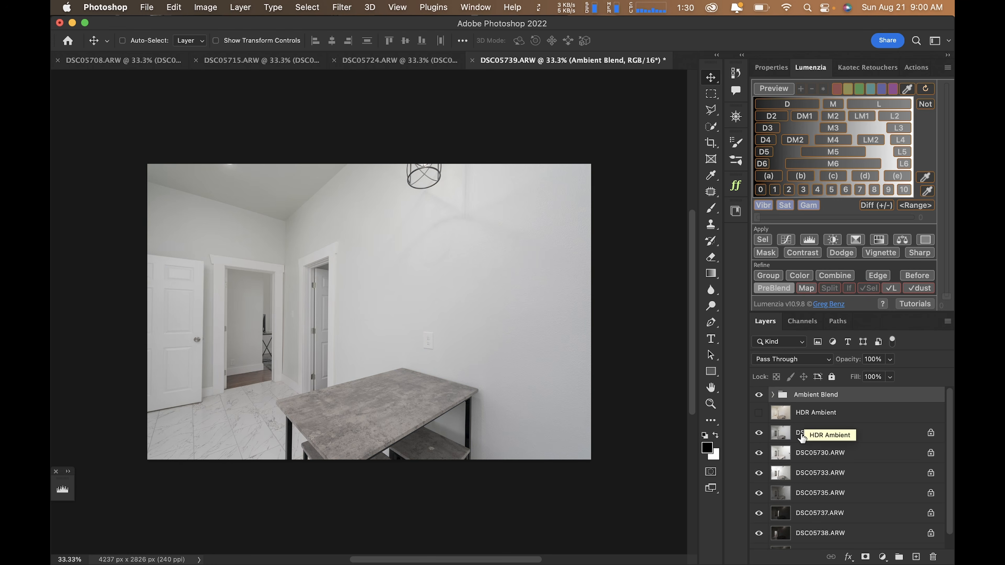
Turn frame DSC05729 into a Darken/ Color Repair group and mask out the right side of DSC05730 with a gradient
{"action": "left_click", "coordinate": [802, 437]}
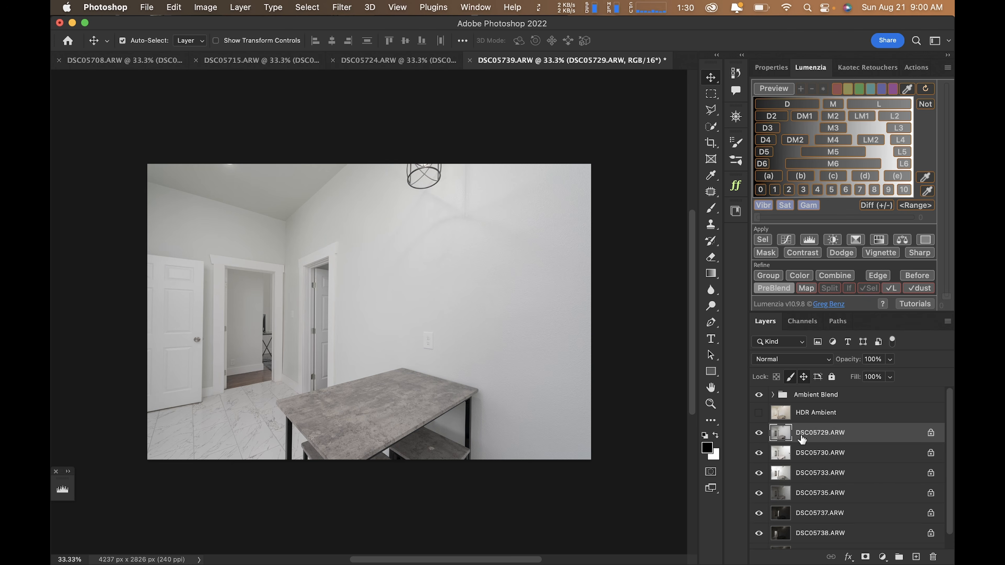
{"action": "left_click", "coordinate": [802, 449]}
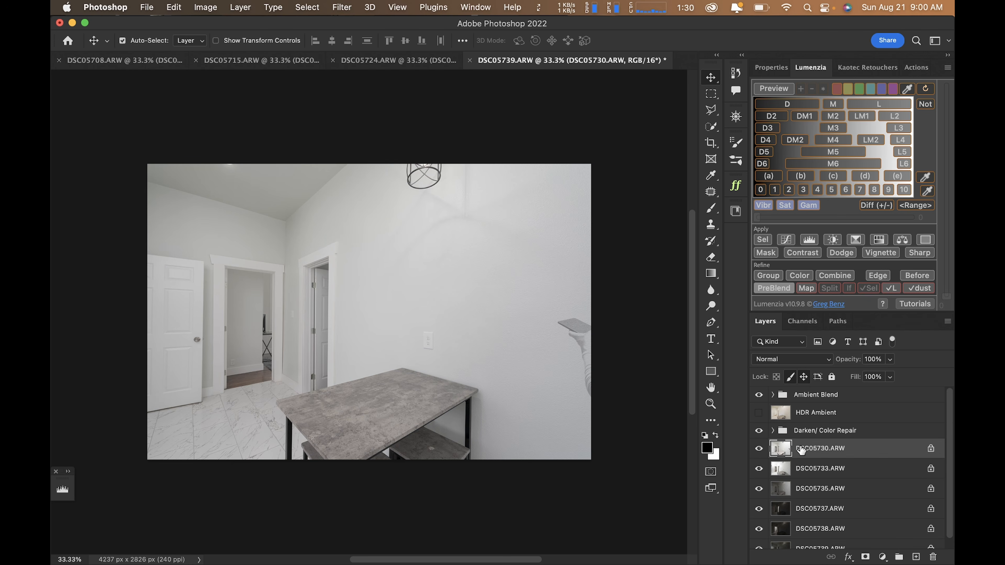
Move layers DSC05735 through DSC05739 above the Darken/ Color Repair group, directly below HDR Ambient
{"action": "left_click", "coordinate": [796, 489]}
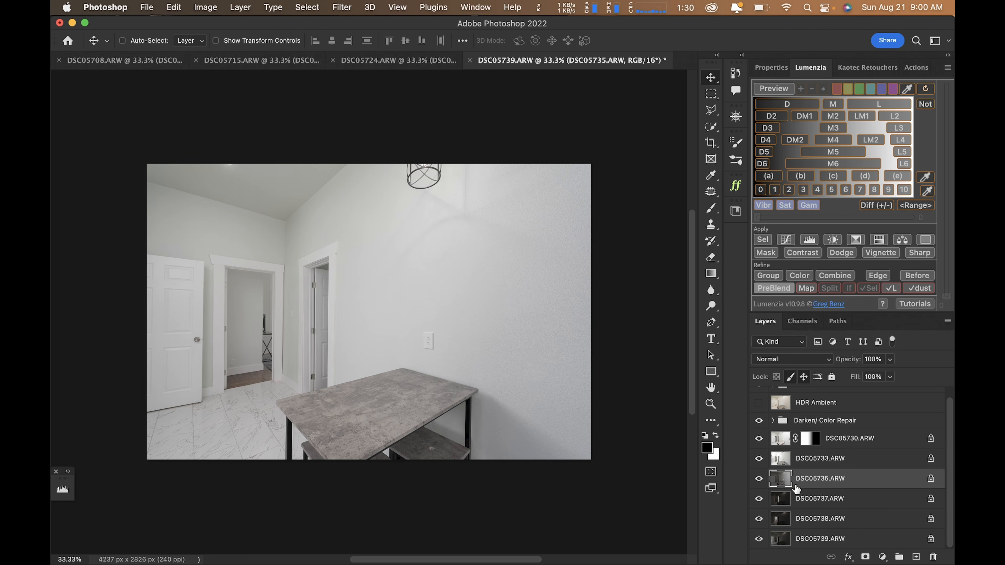
{"action": "left_click", "coordinate": [823, 539], "text": "shift"}
{"action": "scroll", "coordinate": [823, 515], "scroll_direction": "up", "scroll_amount": 1}
{"action": "left_click_drag", "start_coordinate": [809, 496], "coordinate": [809, 423]}
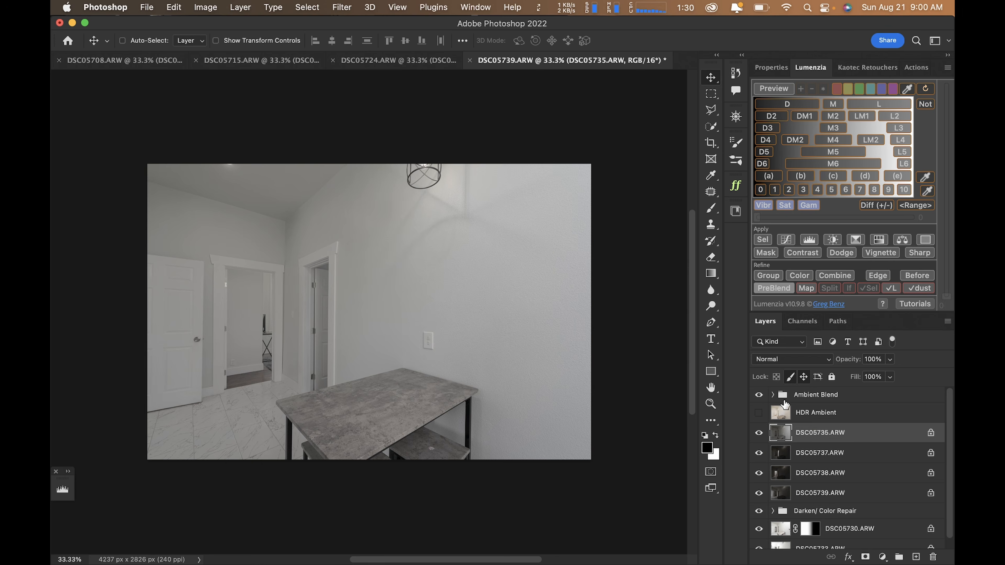
Set the blend mode of DSC05735 and of layers DSC05737 through DSC05739 to Screen
{"action": "left_click", "coordinate": [771, 360]}
{"action": "key", "text": "Escape"}
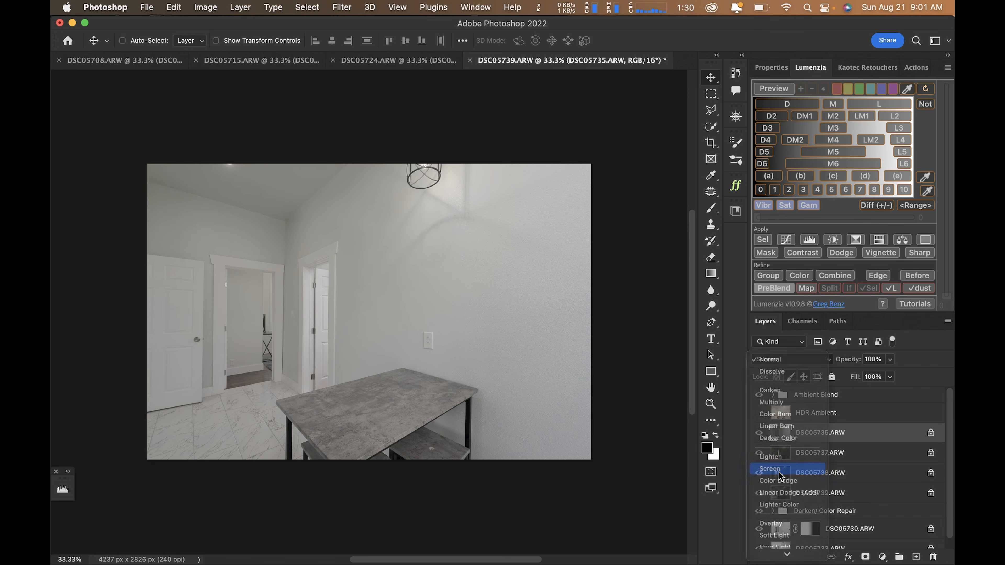
{"action": "left_click", "coordinate": [812, 453]}
{"action": "left_click", "coordinate": [812, 491], "text": "shift"}
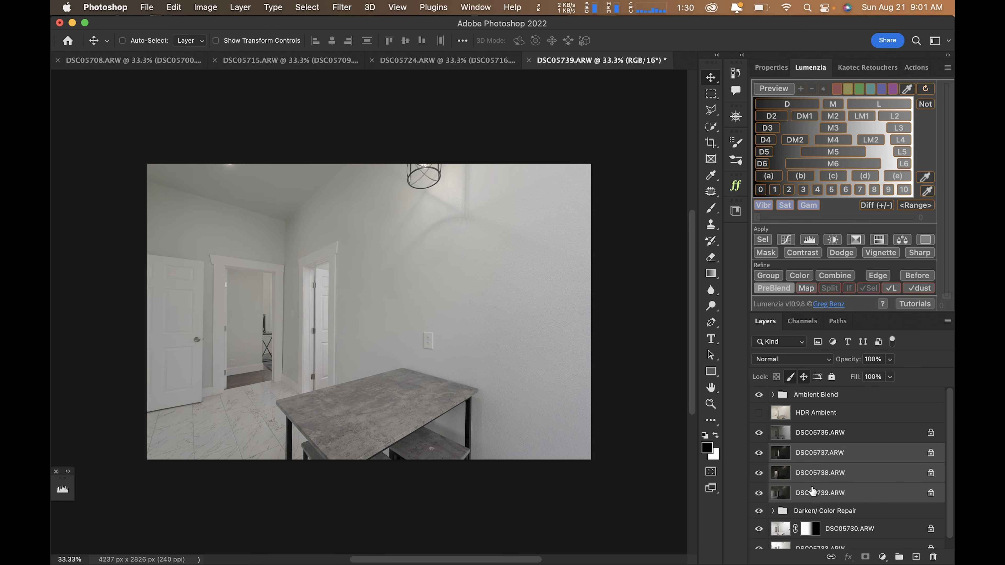
{"action": "left_click", "coordinate": [803, 359]}
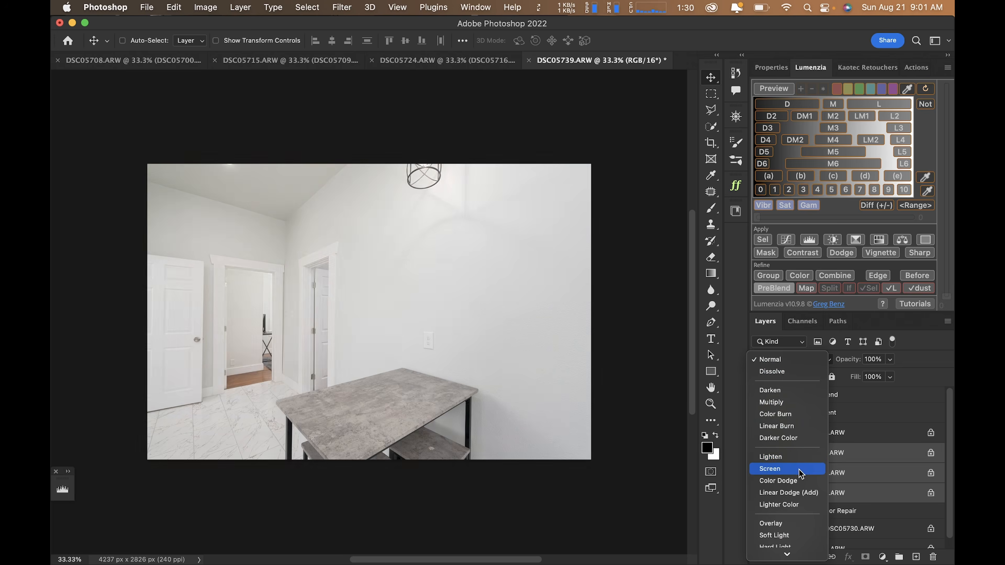
{"action": "left_click", "coordinate": [791, 468]}
Examine what DSC05735 contributes by viewing it alone and comparing the blend with and without it
{"action": "scroll", "coordinate": [793, 452], "scroll_direction": "down", "scroll_amount": 1}
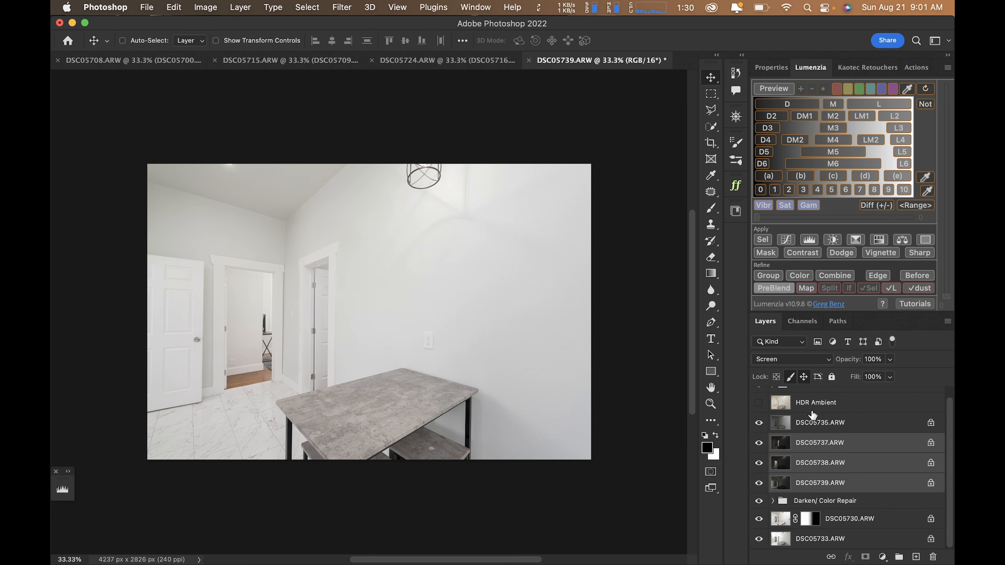
{"action": "scroll", "coordinate": [813, 415], "scroll_direction": "up", "scroll_amount": 1}
{"action": "scroll", "coordinate": [812, 415], "scroll_direction": "down", "scroll_amount": 1}
{"action": "left_click", "coordinate": [760, 425]}
{"action": "left_click", "coordinate": [760, 425]}
{"action": "left_click", "coordinate": [757, 426], "text": "alt"}
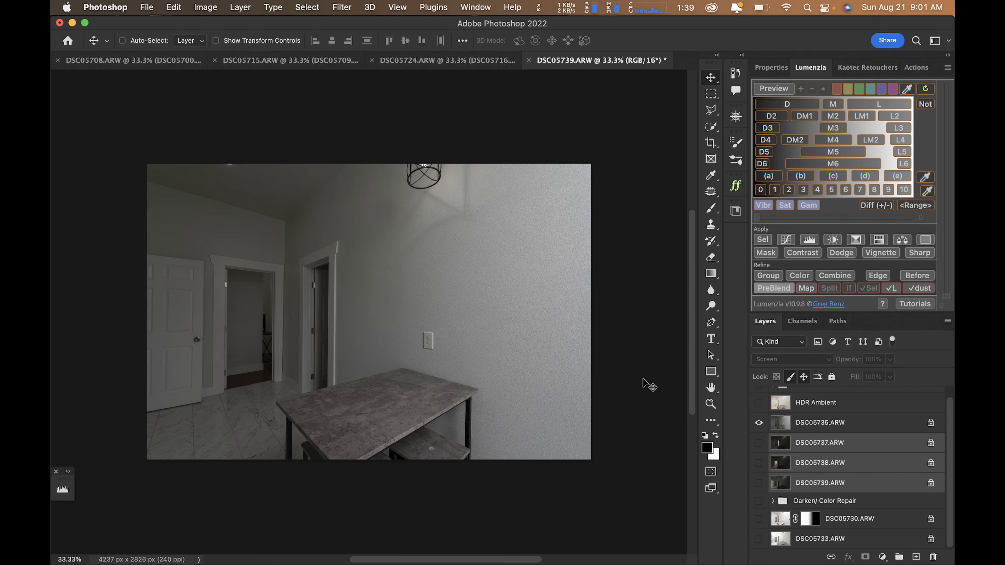
{"action": "key", "text": "super"}
{"action": "key", "text": "super+0"}
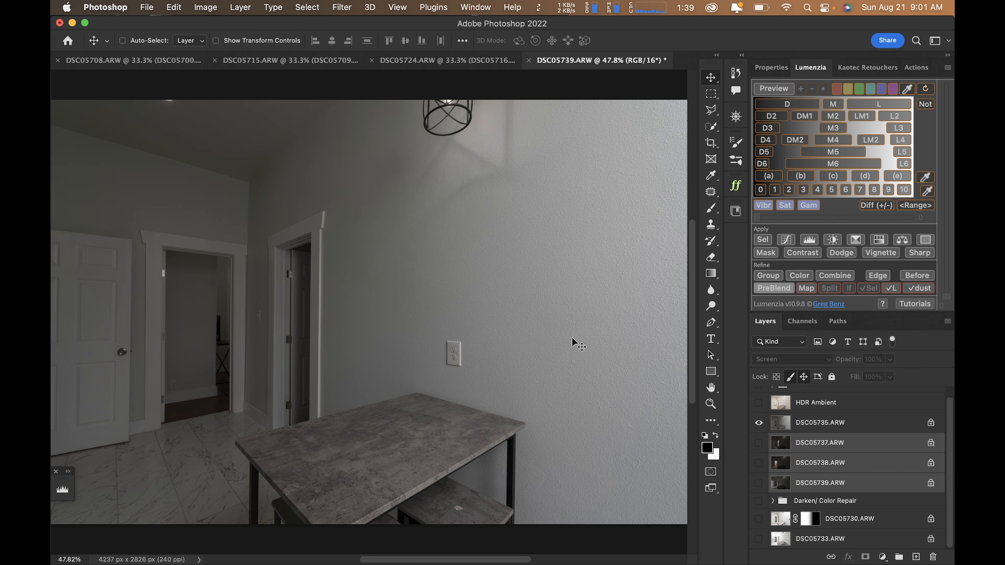
{"action": "left_click", "coordinate": [759, 422], "text": "alt"}
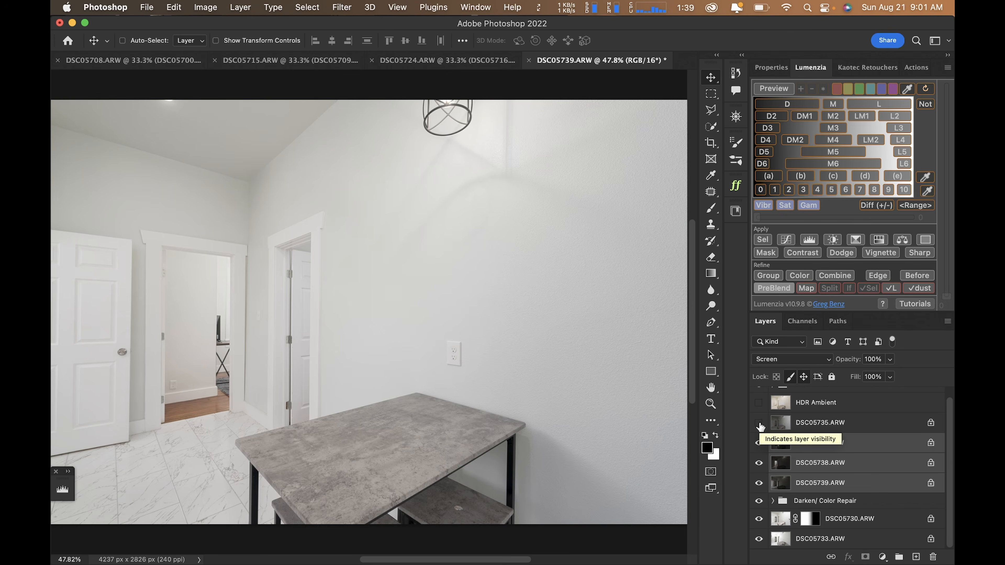
{"action": "left_click", "coordinate": [759, 423]}
{"action": "left_click", "coordinate": [758, 423]}
{"action": "left_click", "coordinate": [759, 422]}
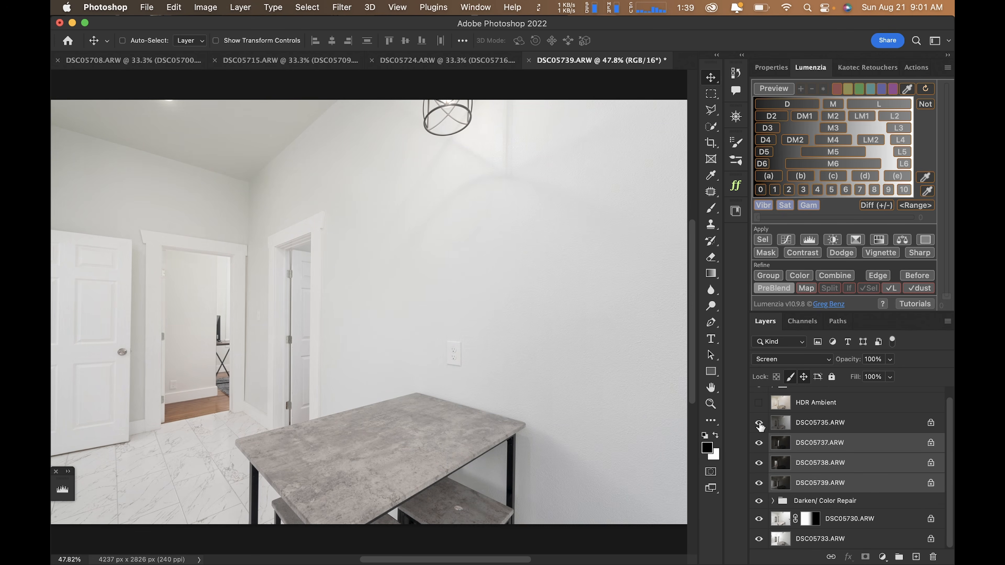
{"action": "left_click", "coordinate": [759, 422]}
{"action": "left_click", "coordinate": [759, 423]}
Lower the opacity of DSC05735 to 57% and compare the blend with and without the layer
{"action": "left_click", "coordinate": [839, 422]}
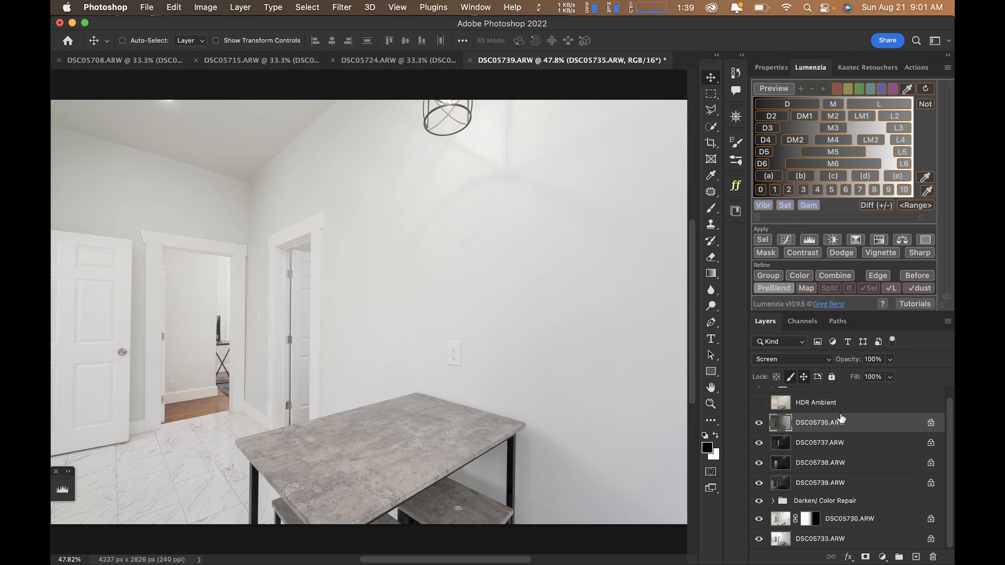
{"action": "left_click", "coordinate": [890, 364]}
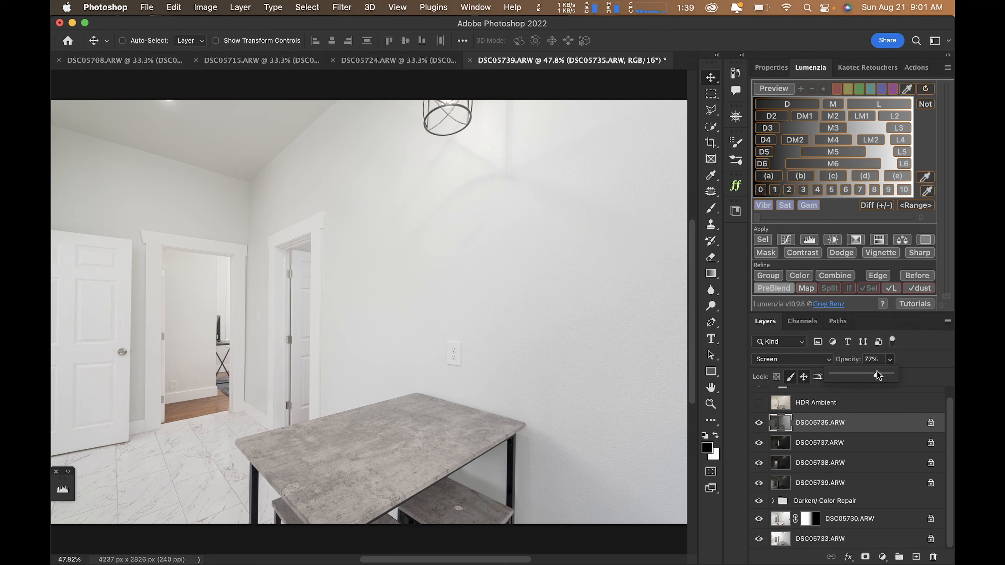
{"action": "left_click_drag", "start_coordinate": [877, 373], "coordinate": [865, 374]}
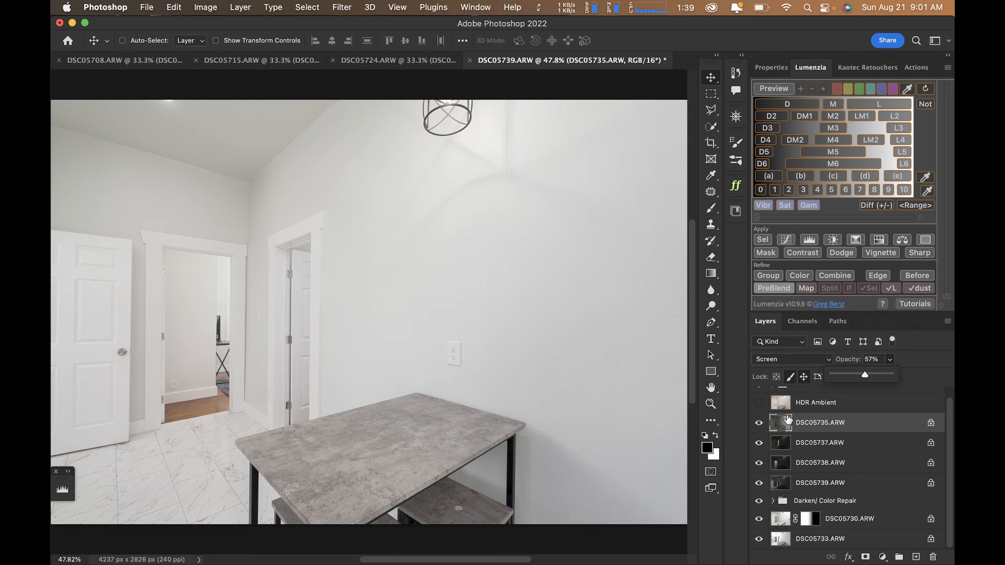
{"action": "left_click", "coordinate": [762, 428]}
{"action": "left_click", "coordinate": [762, 428]}
{"action": "left_click", "coordinate": [762, 428]}
{"action": "left_click", "coordinate": [762, 428]}
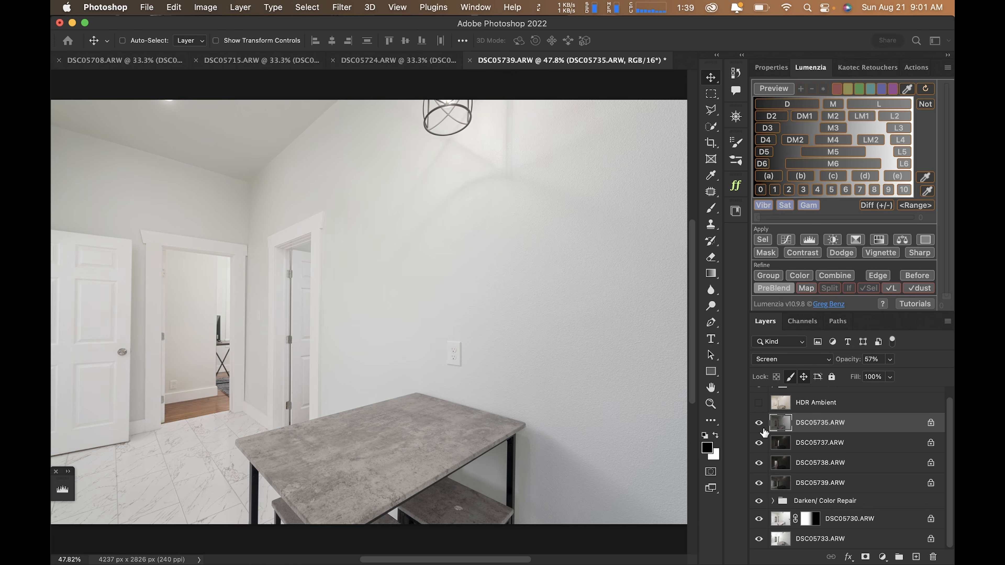
Check the effect of the Screen layers DSC05737, DSC05738 and DSC05739 by toggling each one's visibility
{"action": "key", "text": "super+0"}
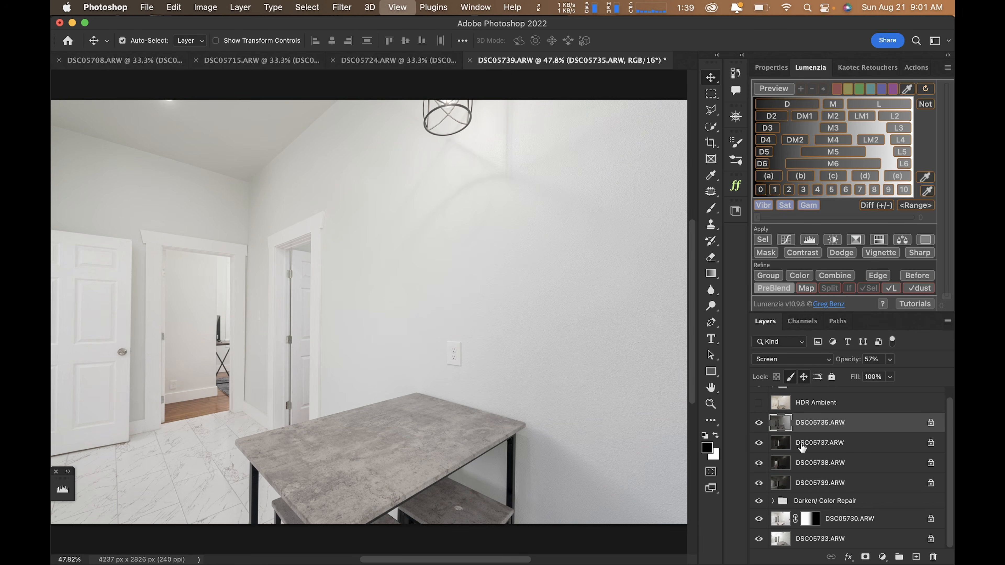
{"action": "left_click", "coordinate": [800, 451]}
{"action": "left_click", "coordinate": [758, 442]}
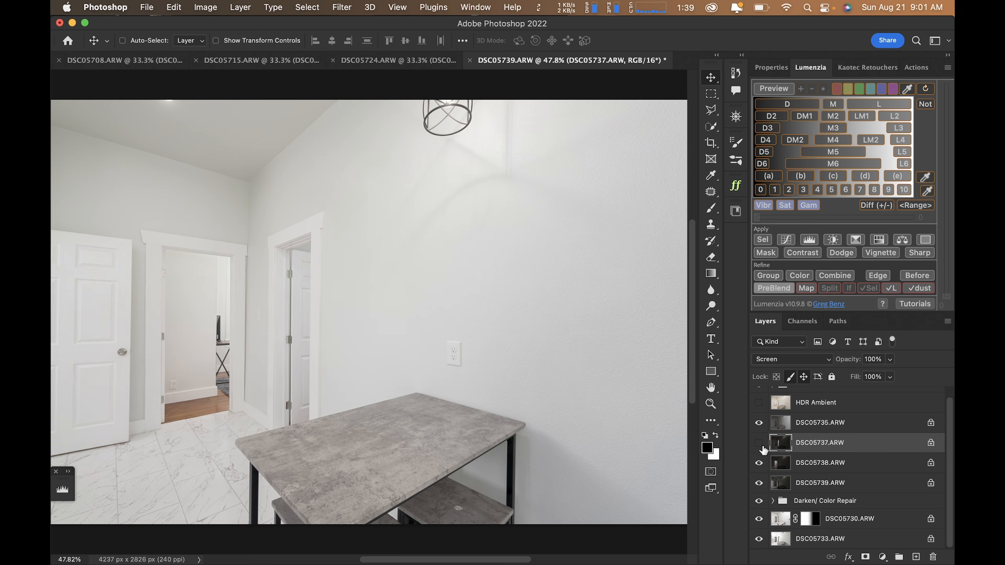
{"action": "left_click", "coordinate": [758, 442]}
{"action": "left_click", "coordinate": [758, 464]}
{"action": "left_click", "coordinate": [759, 464]}
{"action": "left_click", "coordinate": [758, 482]}
Stamp all visible layers into a new layer above Ambient Blend and apply Auto settings to it in the Camera Raw filter
{"action": "scroll", "coordinate": [822, 420], "scroll_direction": "up", "scroll_amount": 1}
{"action": "left_click", "coordinate": [815, 395]}
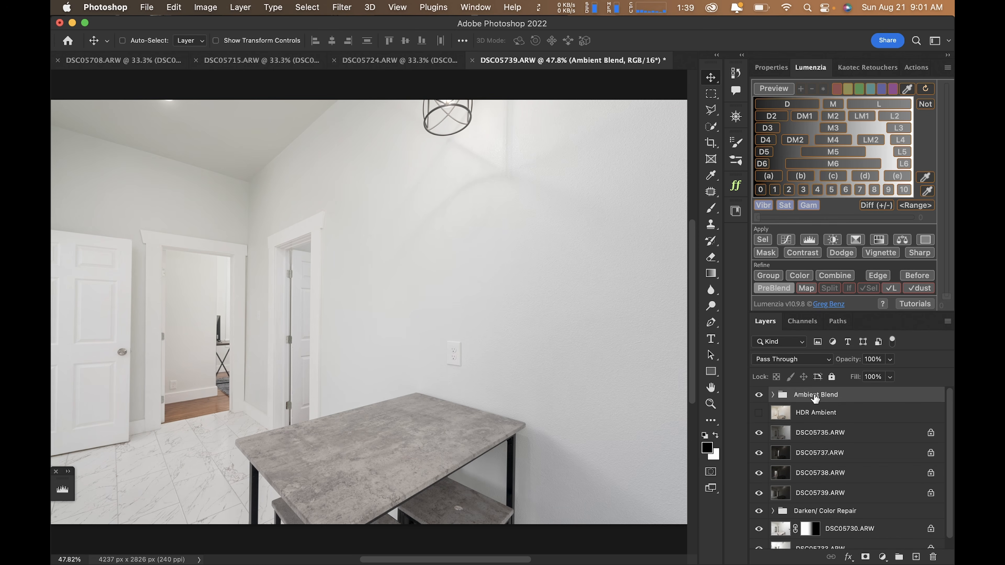
{"action": "key", "text": "super+alt+shift+e"}
{"action": "key", "text": "super+shift+a"}
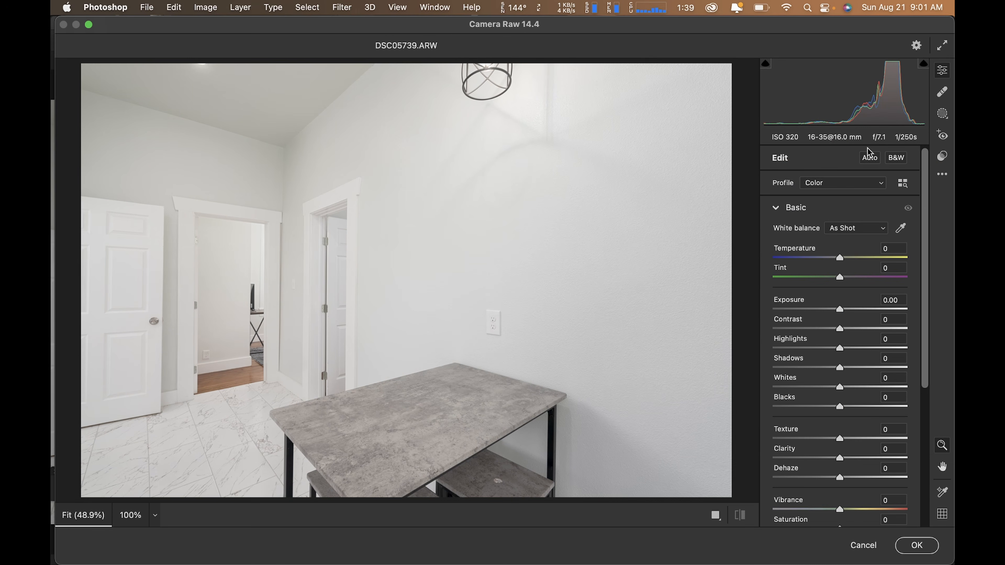
{"action": "left_click", "coordinate": [869, 157]}
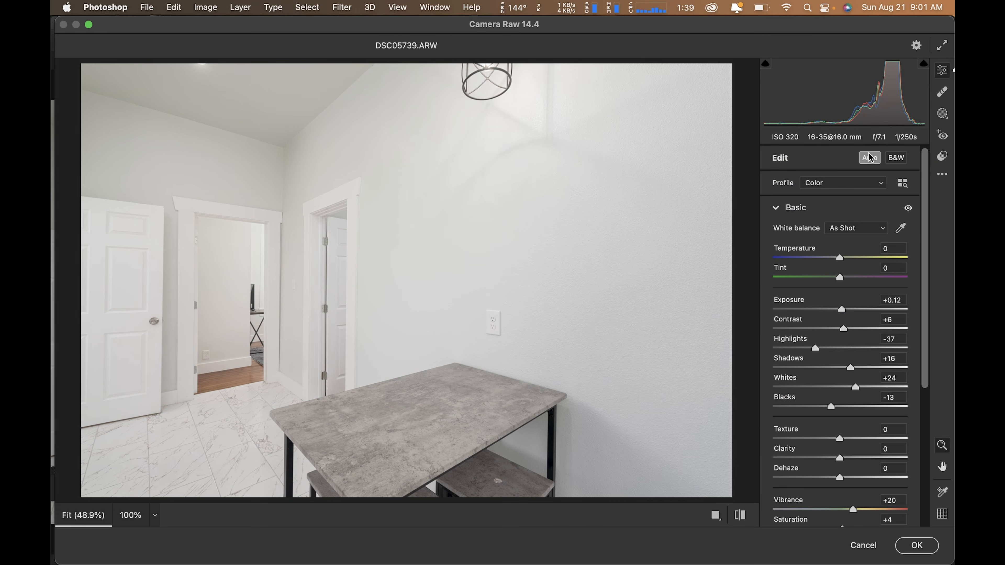
Set Contrast +48, Shadows 0, Exposure +0.10, Highlights -50 and Blacks -28 in Camera Raw and apply the filter
{"action": "left_click_drag", "start_coordinate": [864, 329], "coordinate": [872, 328]}
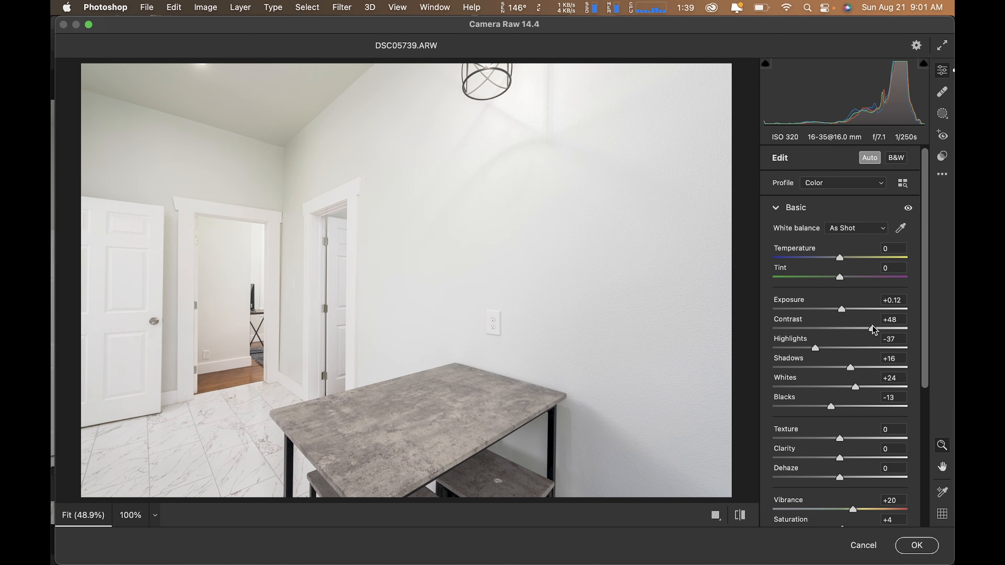
{"action": "double_click", "coordinate": [851, 372]}
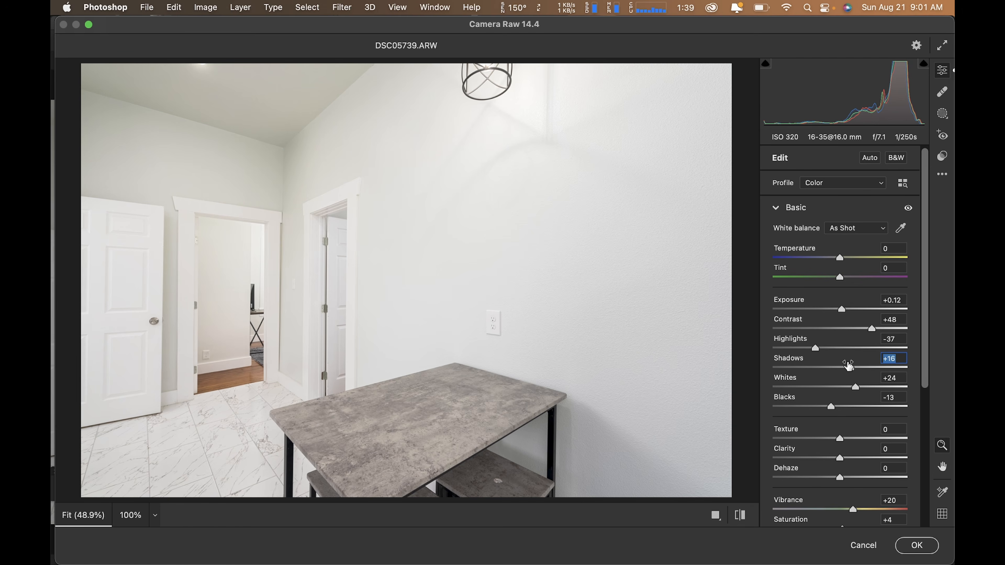
{"action": "double_click", "coordinate": [842, 310]}
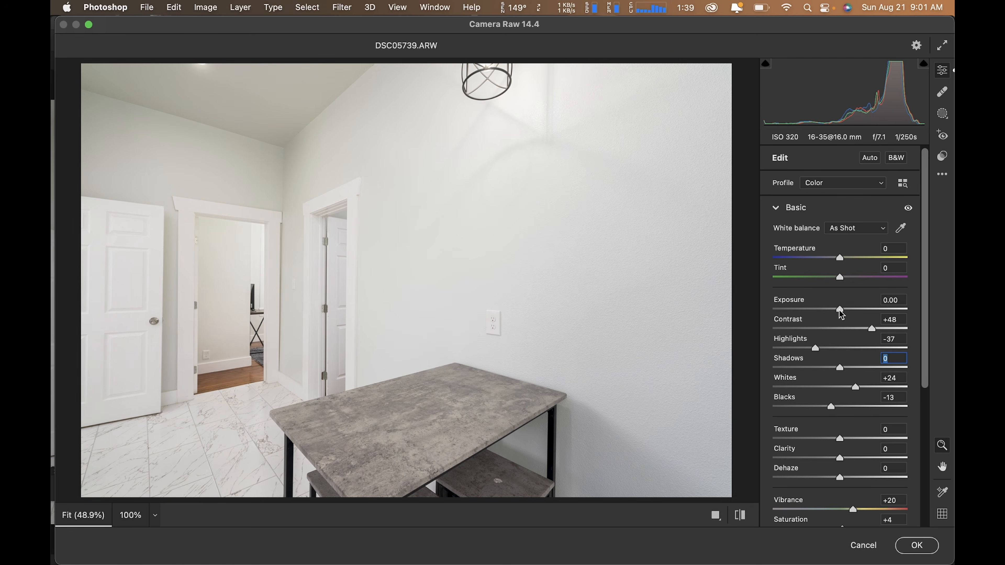
{"action": "left_click_drag", "start_coordinate": [839, 309], "coordinate": [841, 310]}
{"action": "left_click_drag", "start_coordinate": [815, 349], "coordinate": [805, 350]}
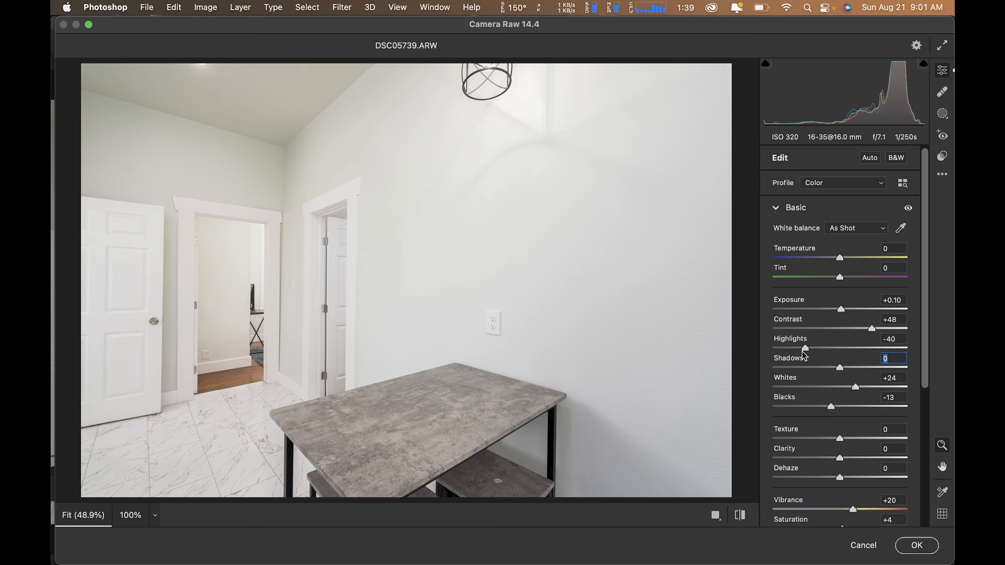
{"action": "left_click_drag", "start_coordinate": [831, 408], "coordinate": [821, 411]}
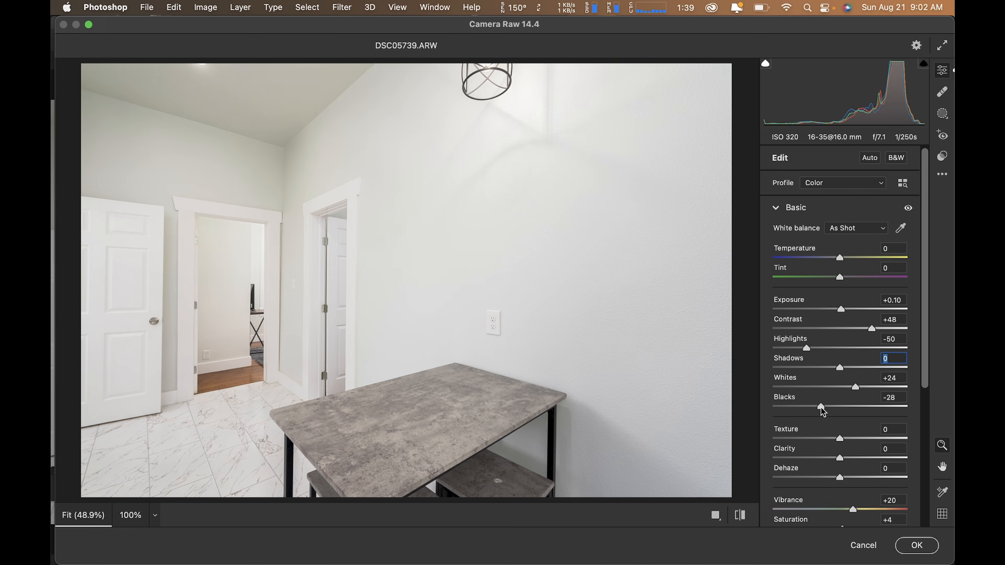
{"action": "left_click", "coordinate": [916, 545]}
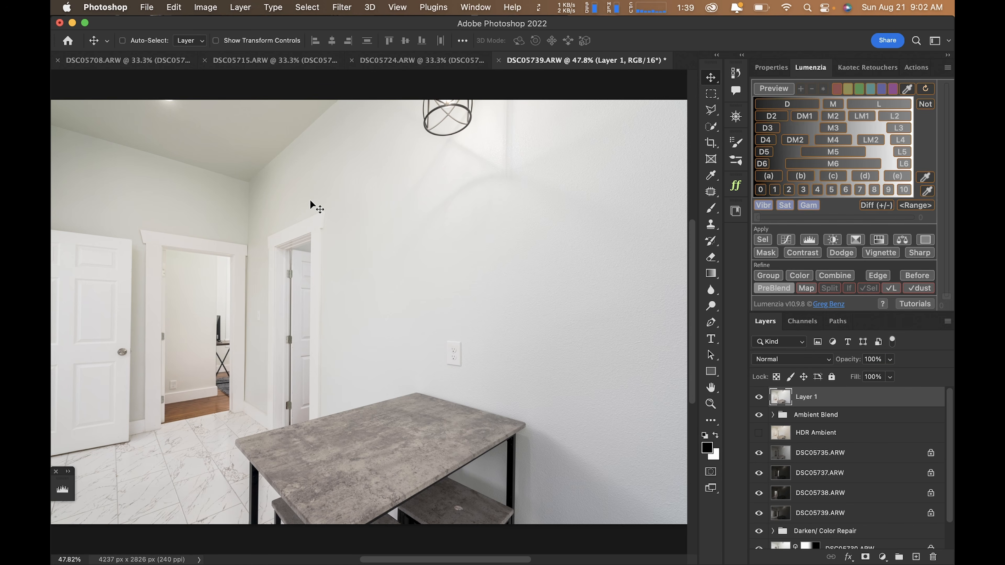
Use Replace Color on Layer 1 to sample the ceiling's greenish tint and set its Saturation to -24
{"action": "left_click", "coordinate": [207, 5]}
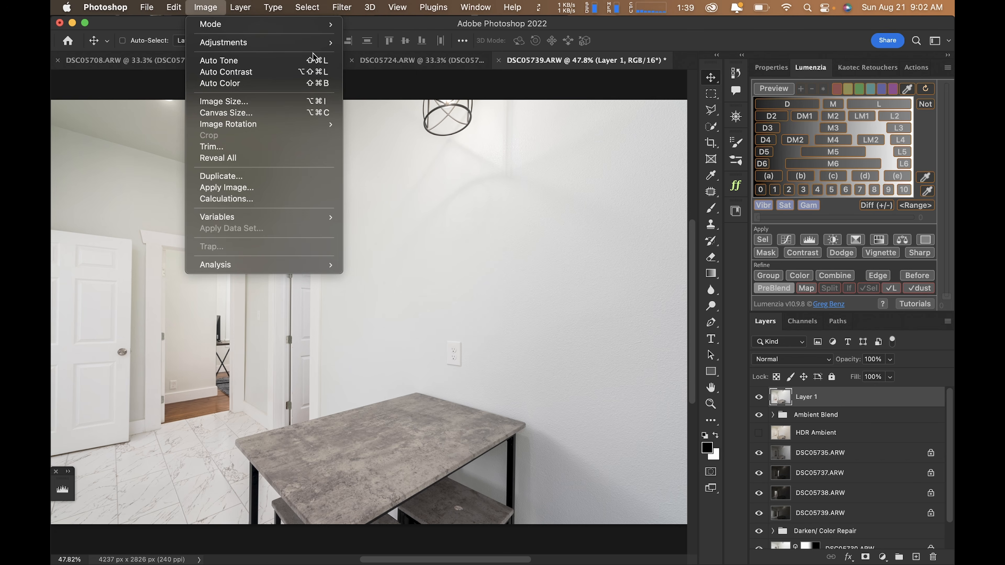
{"action": "mouse_move", "coordinate": [316, 43]}
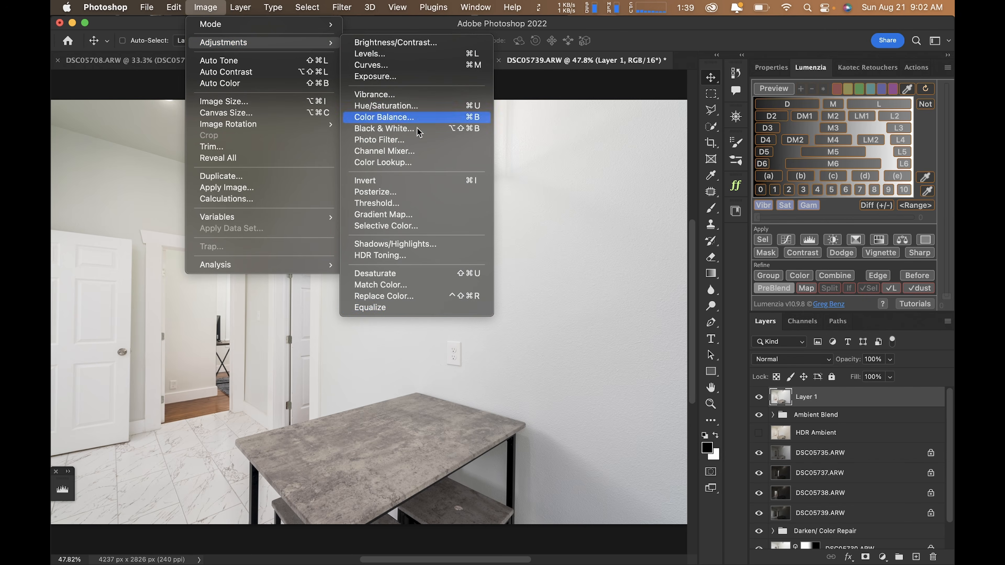
{"action": "left_click", "coordinate": [432, 295]}
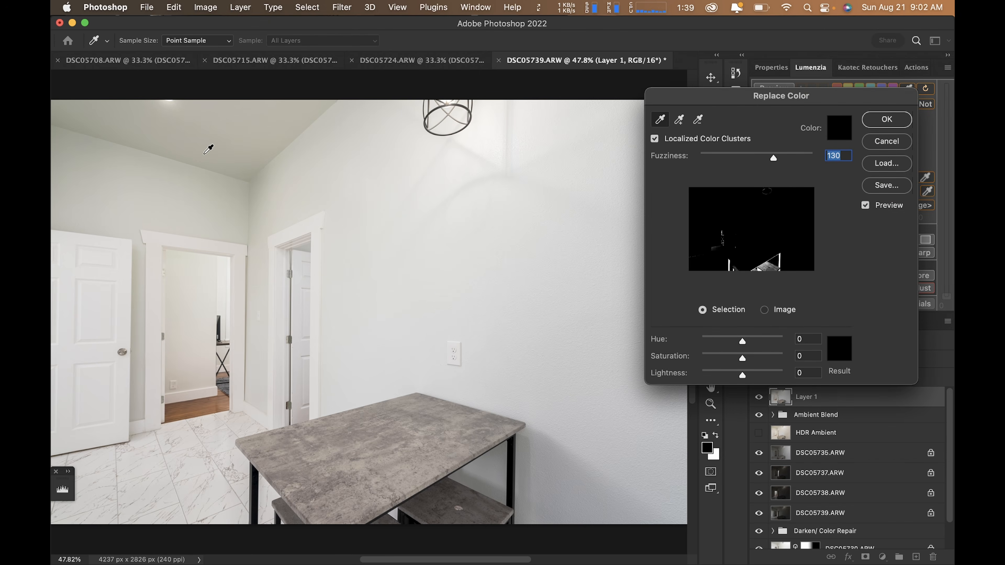
{"action": "left_click", "coordinate": [204, 157]}
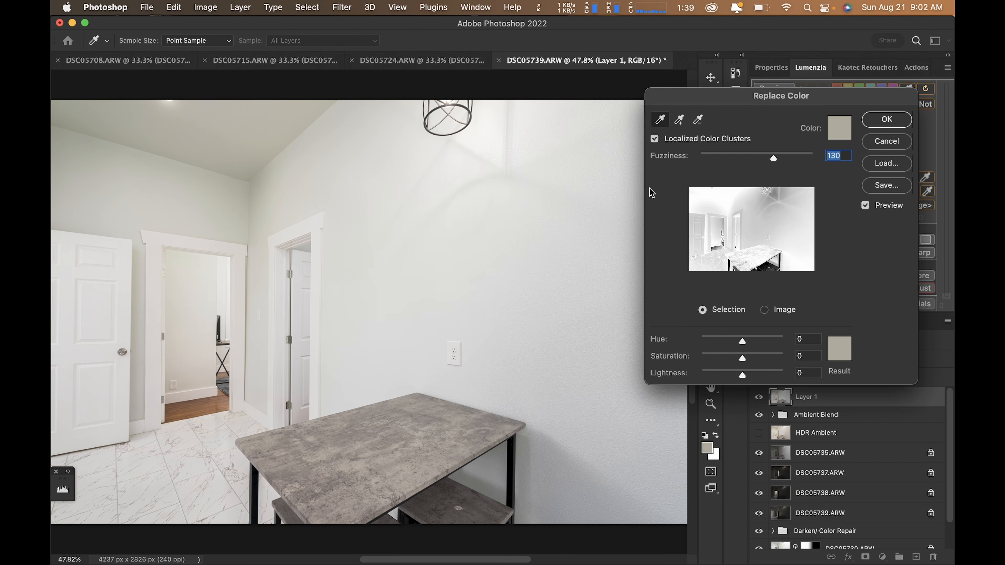
{"action": "left_click_drag", "start_coordinate": [773, 159], "coordinate": [773, 164]}
{"action": "key", "text": "Tab"}
{"action": "key", "text": "Tab"}
{"action": "type", "text": "-24"}
{"action": "key", "text": "Return"}
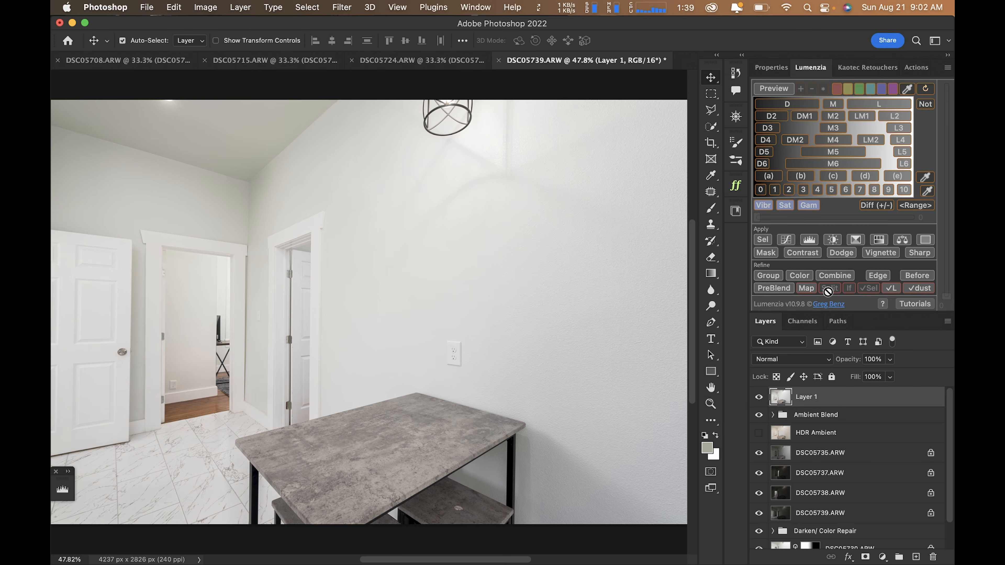
Inspect the ceiling edge up close, save the table image and switch to the DSC05724 kitchen document
{"action": "left_click", "coordinate": [189, 169]}
{"action": "left_click_drag", "start_coordinate": [189, 169], "coordinate": [402, 278]}
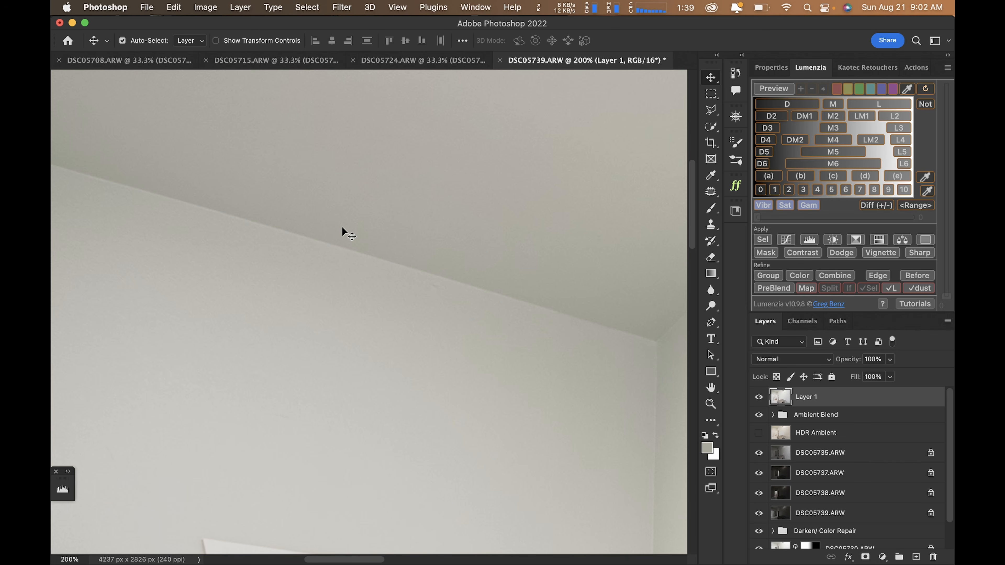
{"action": "key", "text": "super+z"}
{"action": "key", "text": "super+0"}
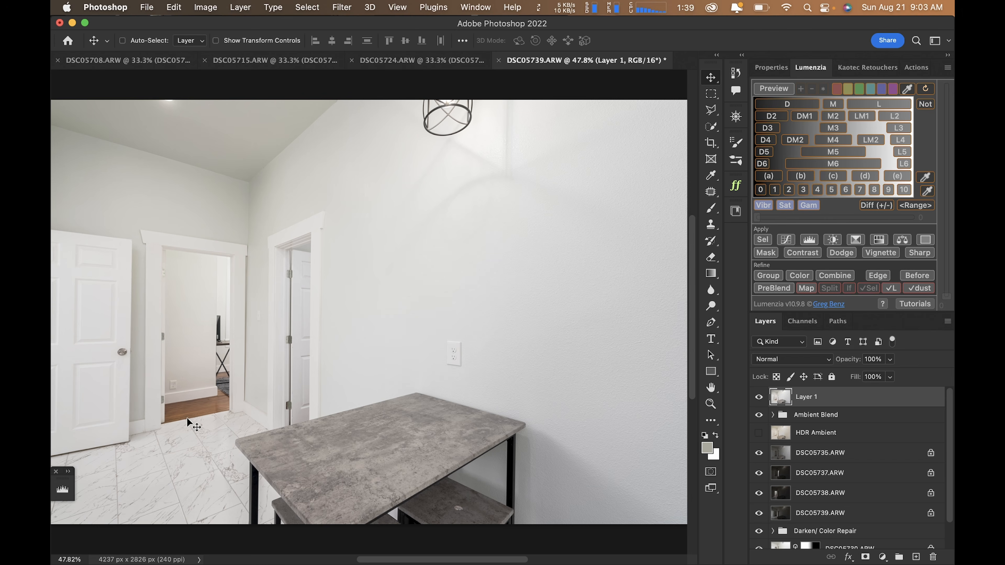
{"action": "key", "text": "super"}
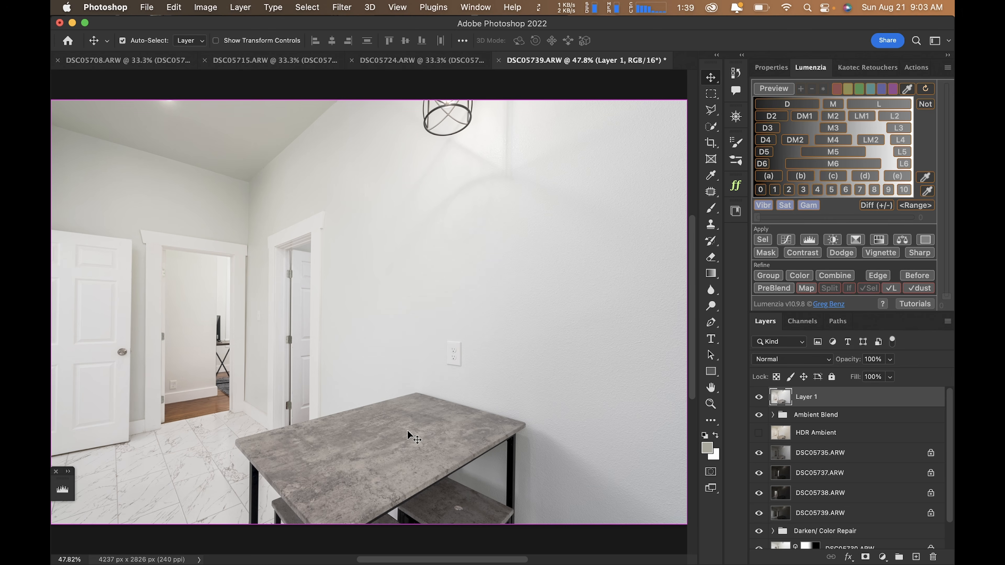
{"action": "key", "text": "super+0"}
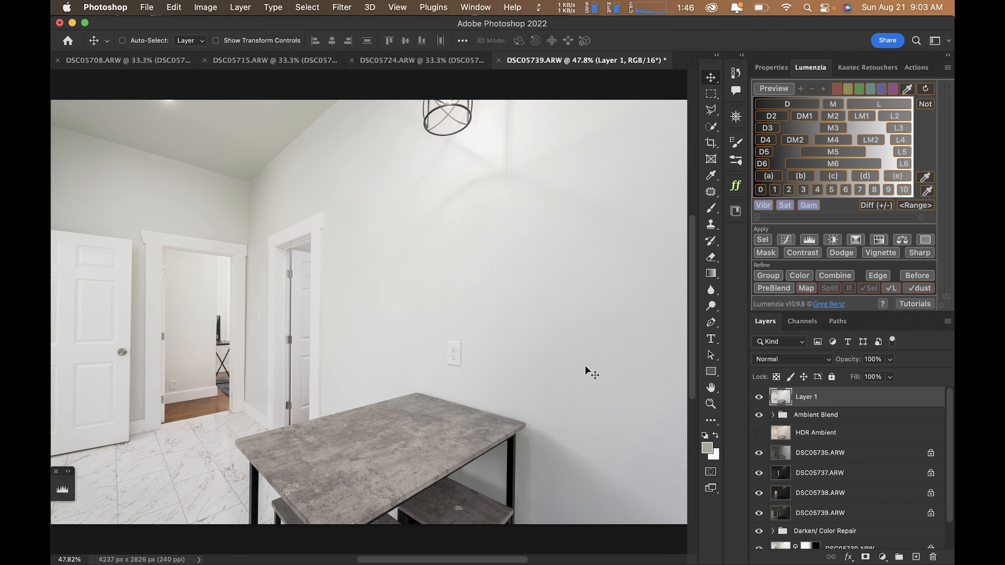
{"action": "key", "text": "super+s"}
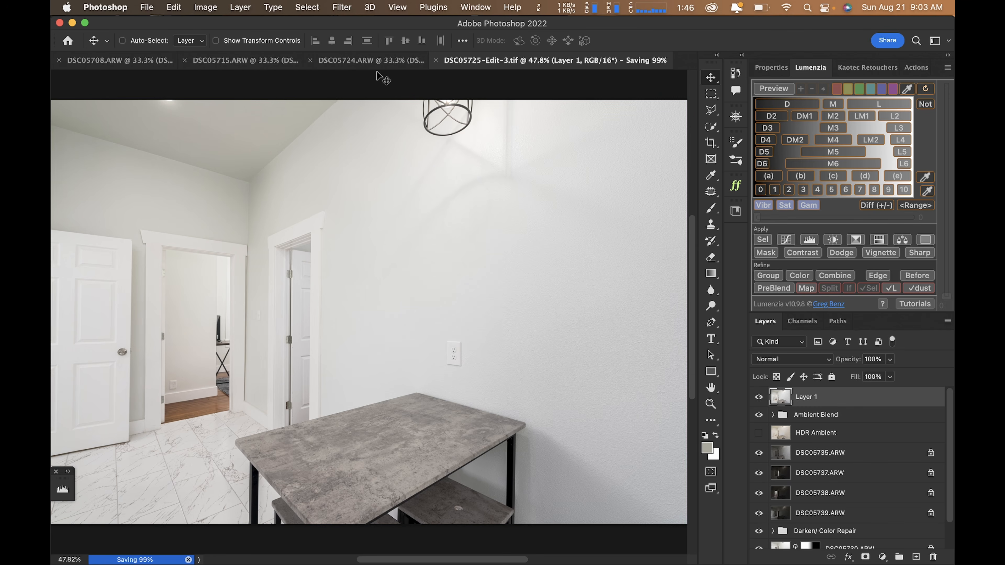
{"action": "left_click", "coordinate": [377, 64]}
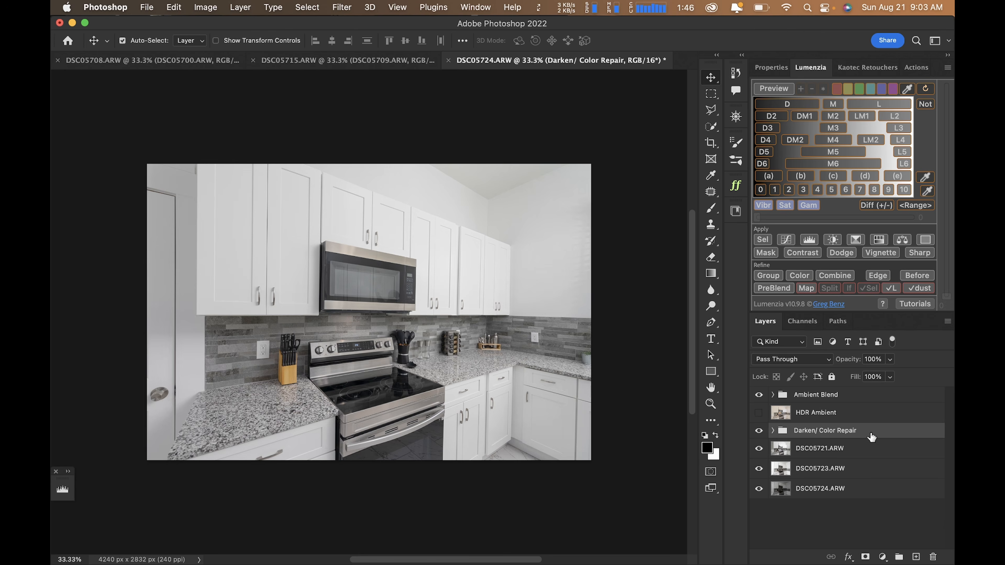
Mask DSC05721 to keep only its left half, and move DSC05724 above the Darken/ Color Repair group in Screen blend mode
{"action": "left_click", "coordinate": [860, 460]}
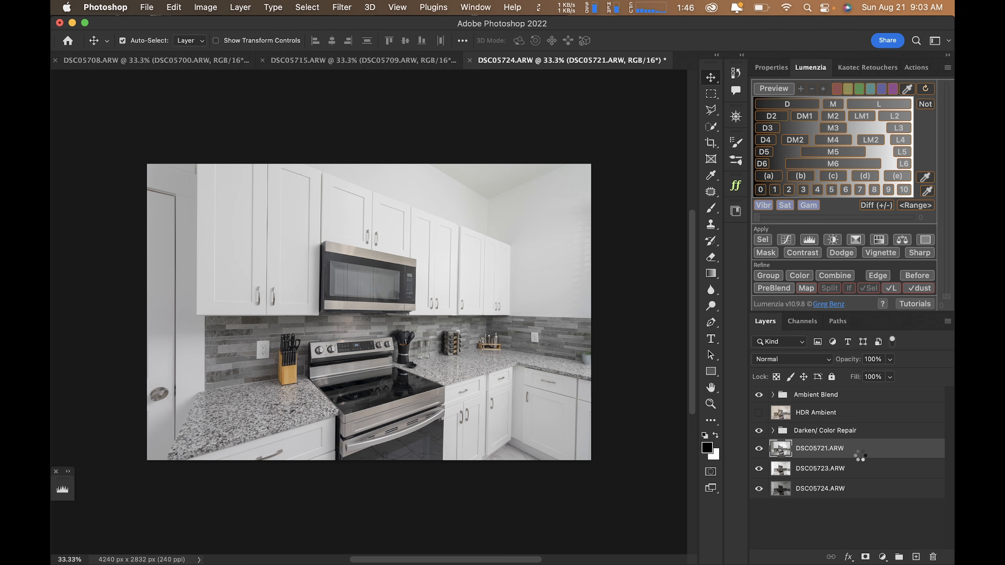
{"action": "key", "text": "super+z"}
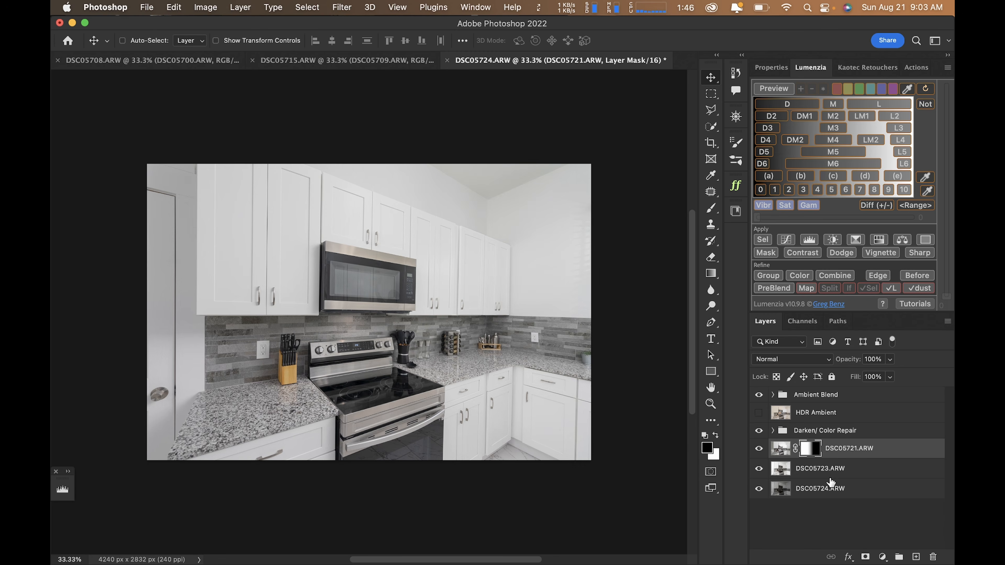
{"action": "left_click_drag", "start_coordinate": [831, 488], "coordinate": [829, 421]}
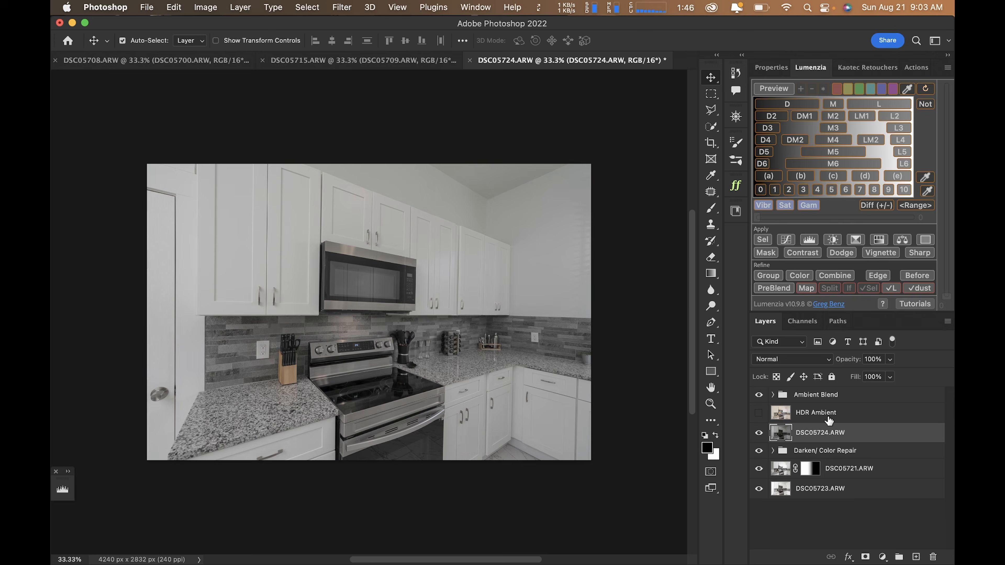
{"action": "key", "text": "alt+shift+s"}
{"action": "key", "text": "super+0"}
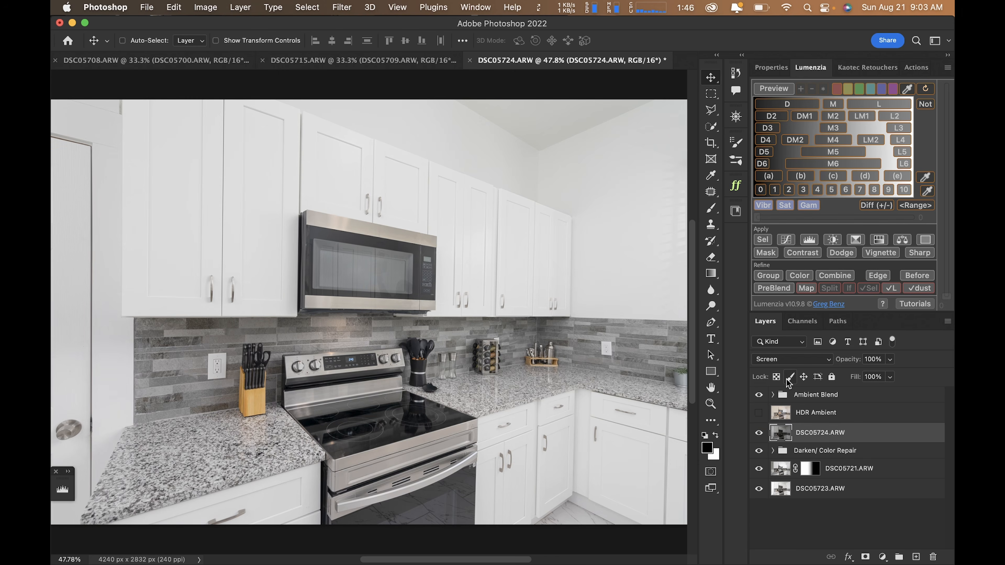
Compare the kitchen blend with and without the Screen layer DSC05724 by toggling its visibility
{"action": "left_click", "coordinate": [759, 434]}
{"action": "left_click", "coordinate": [759, 433]}
{"action": "left_click", "coordinate": [759, 433]}
{"action": "left_click", "coordinate": [760, 434]}
{"action": "left_click", "coordinate": [760, 434]}
{"action": "left_click", "coordinate": [759, 433]}
{"action": "left_click", "coordinate": [754, 434]}
{"action": "left_click", "coordinate": [755, 435]}
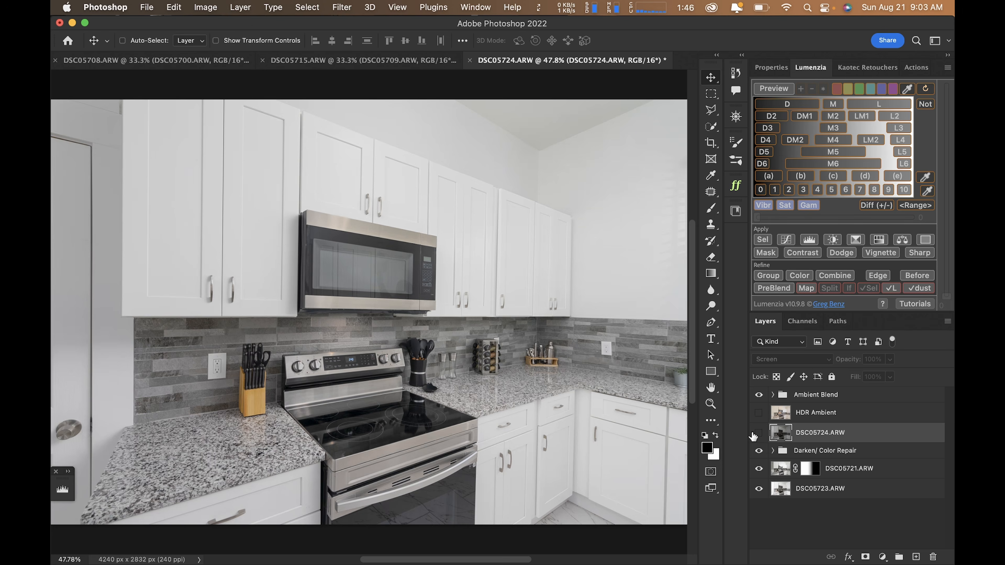
{"action": "left_click", "coordinate": [754, 435]}
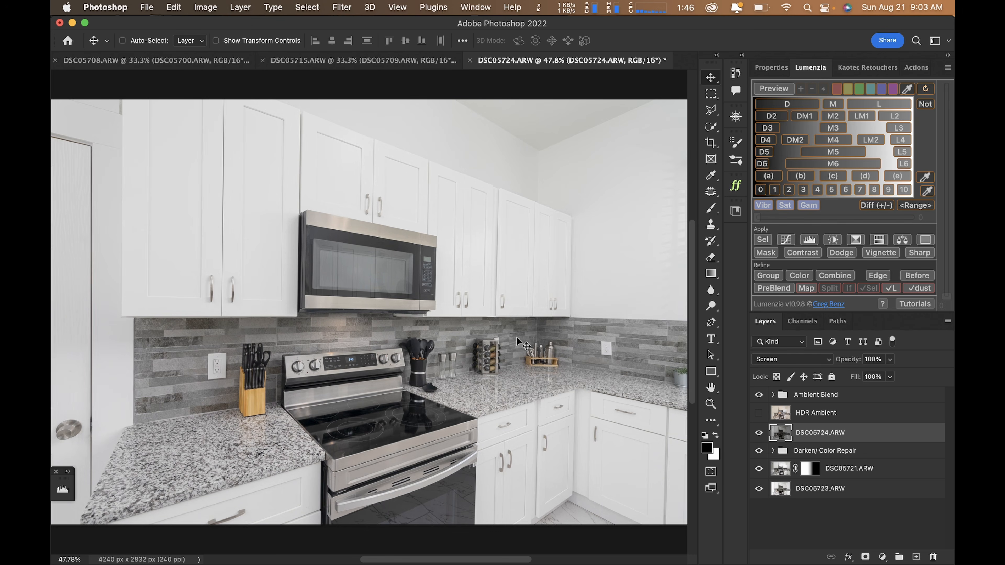
Examine the reflections in the microwave door up close and return to the full image
{"action": "key", "text": "super+space"}
{"action": "left_click", "coordinate": [397, 286], "text": "super"}
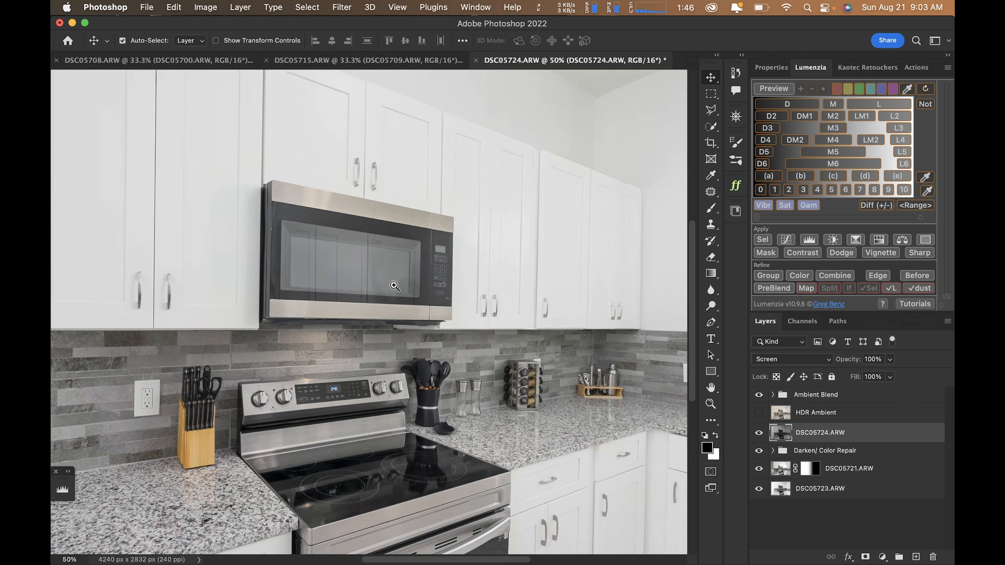
{"action": "left_click", "coordinate": [397, 286], "text": "super"}
{"action": "left_click", "coordinate": [397, 286], "text": "super"}
{"action": "left_click_drag", "start_coordinate": [397, 287], "coordinate": [478, 344]}
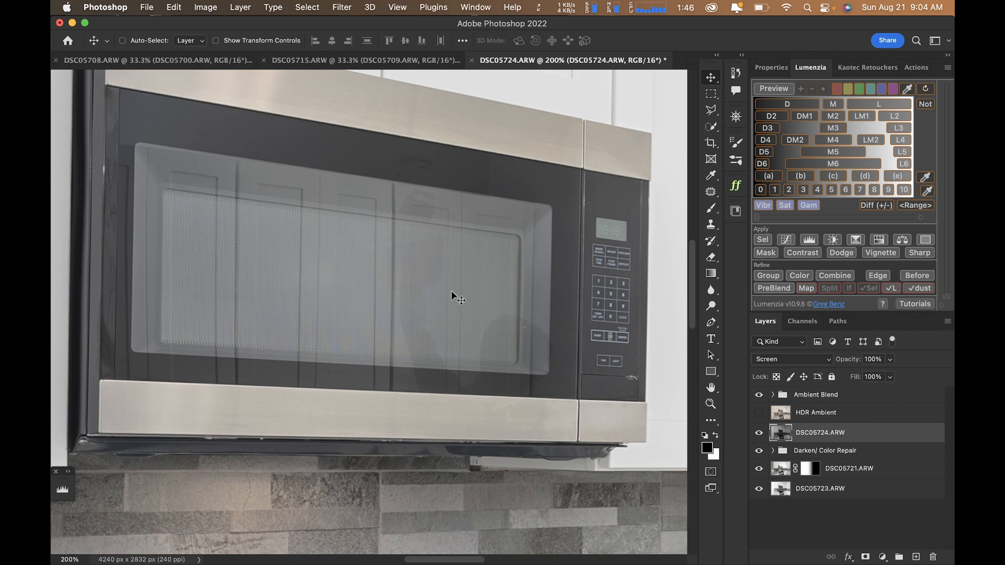
{"action": "key", "text": "super+0"}
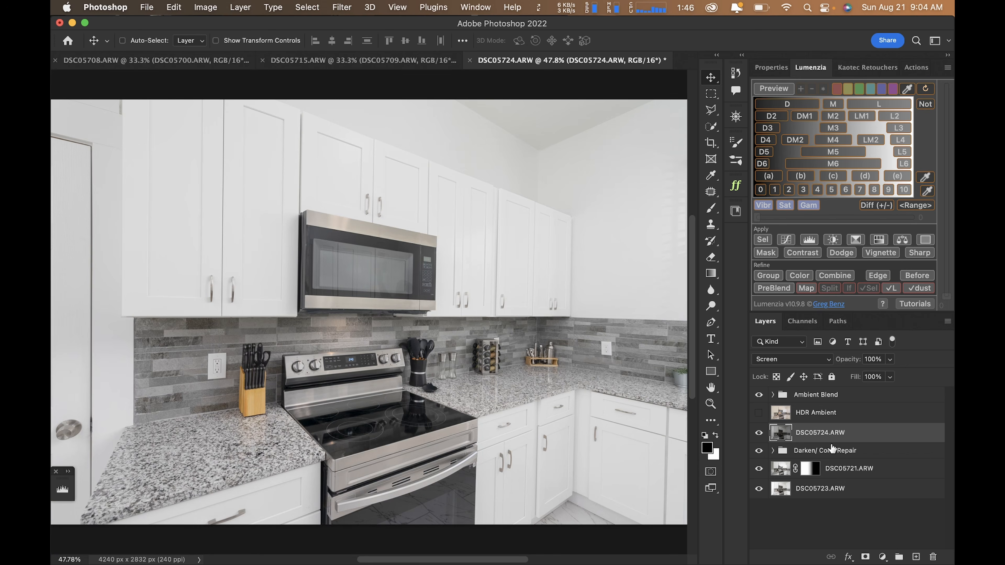
View DSC05723 and DSC05721 on their own, checking DSC05721 with its mask disabled, and restore the full blend with the mask enabled
{"action": "left_click", "coordinate": [758, 489], "text": "alt"}
{"action": "left_click", "coordinate": [759, 488], "text": "alt"}
{"action": "left_click", "coordinate": [759, 470], "text": "alt"}
{"action": "left_click", "coordinate": [810, 469], "text": "shift"}
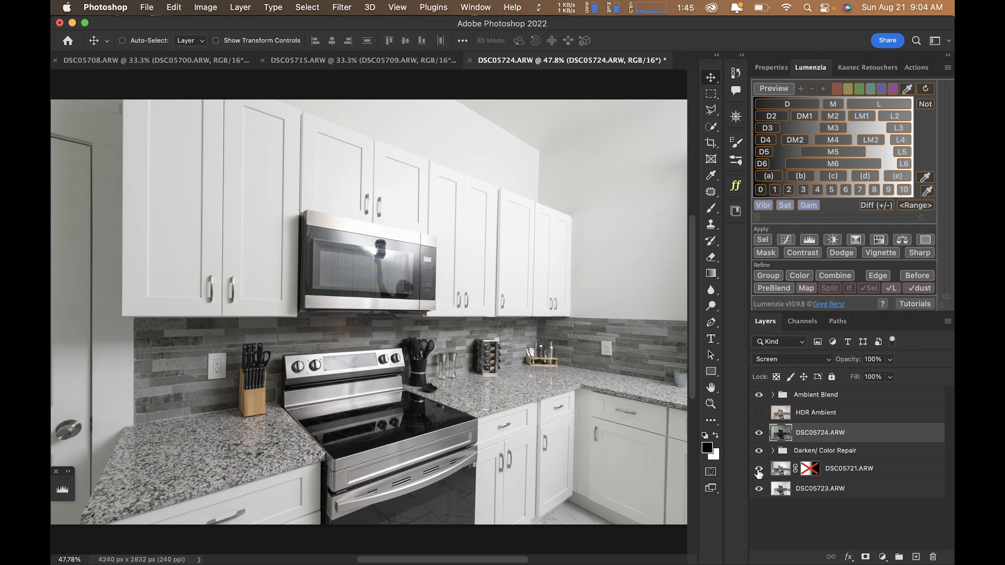
{"action": "left_click", "coordinate": [759, 469], "text": "alt"}
{"action": "left_click", "coordinate": [808, 470], "text": "shift"}
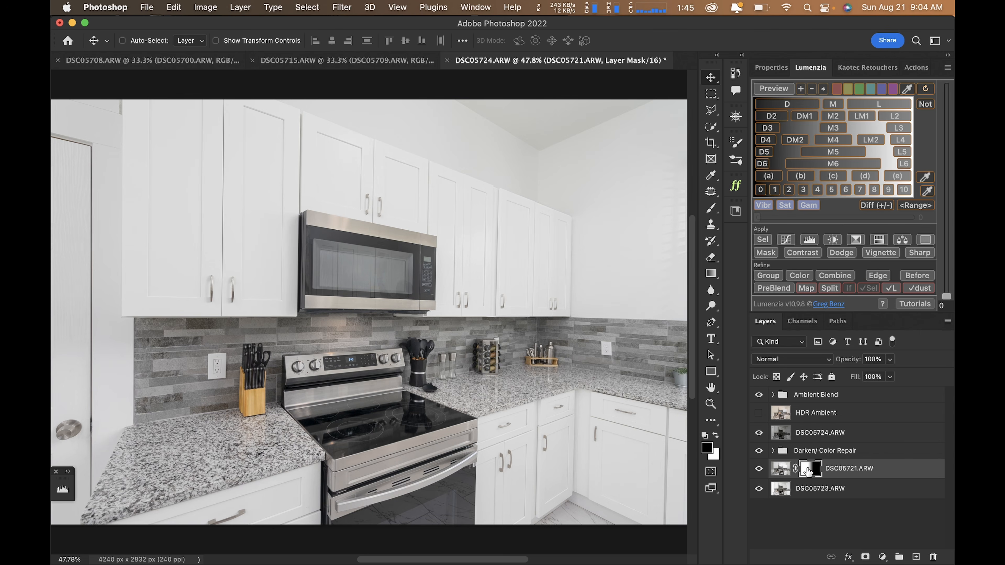
{"action": "key", "text": "b"}
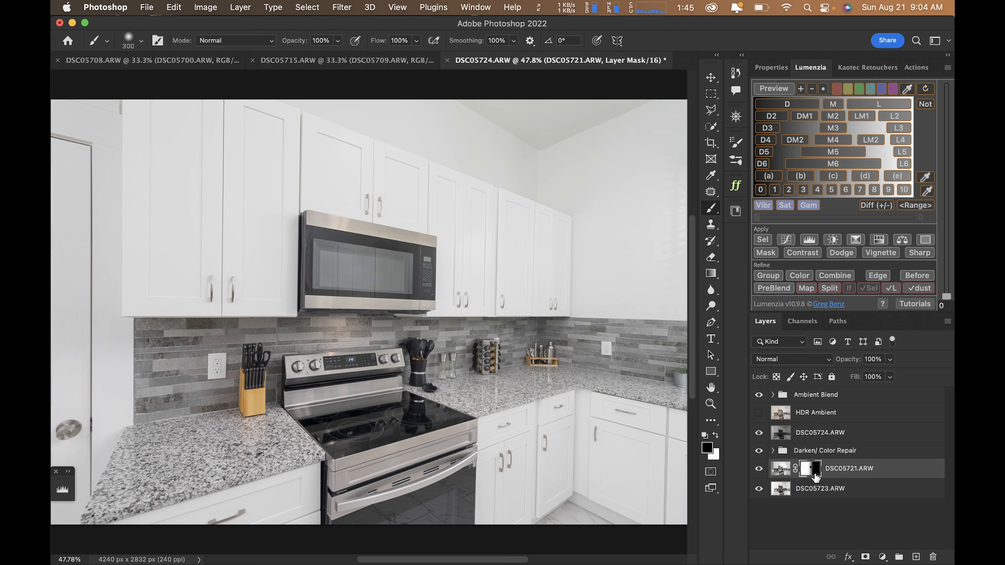
Stamp all visible layers into a new layer above Ambient Blend and apply Camera Raw Auto settings to the kitchen image
{"action": "left_click", "coordinate": [801, 397]}
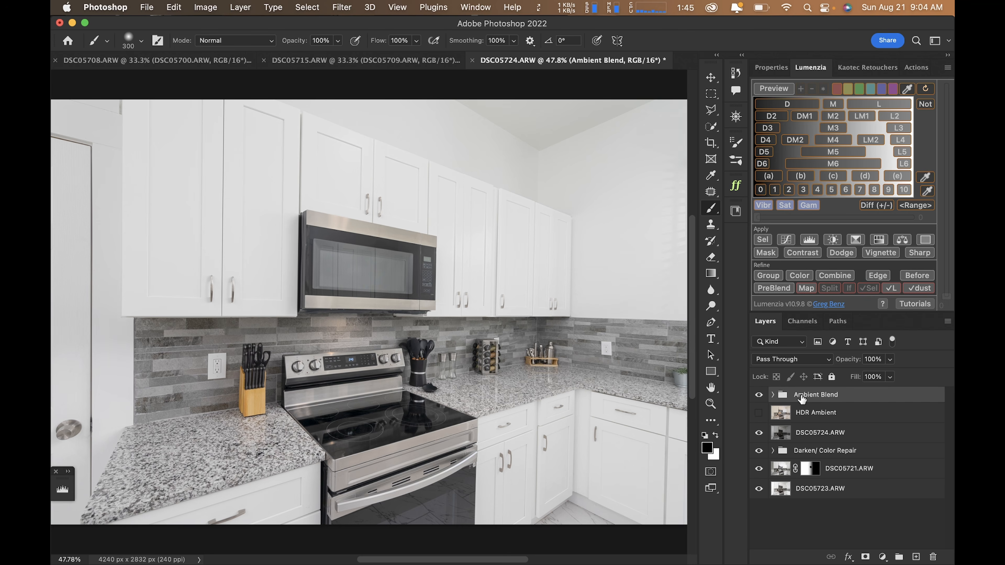
{"action": "key", "text": "alt+shift+super+e"}
{"action": "key", "text": "shift+super+a"}
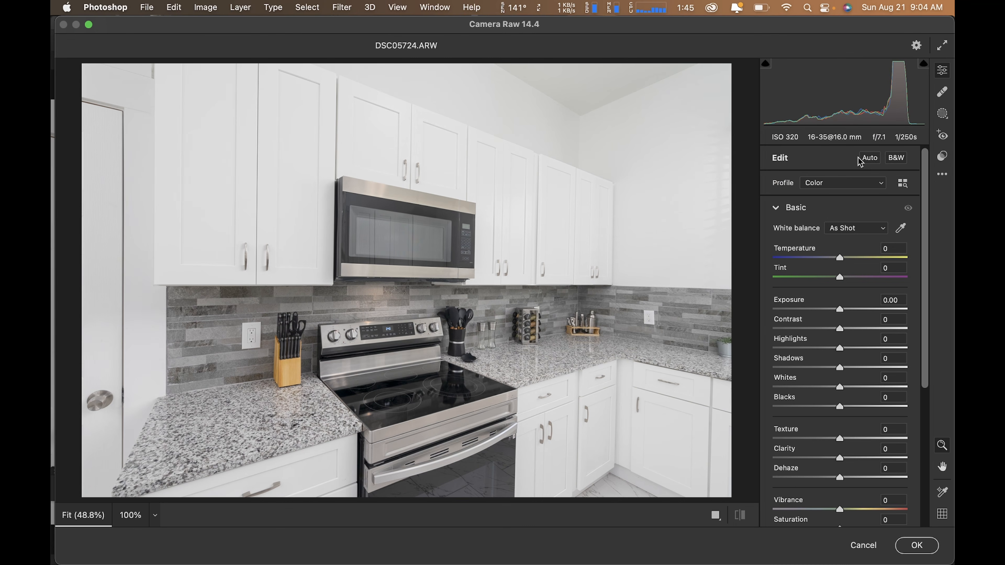
{"action": "left_click", "coordinate": [866, 157]}
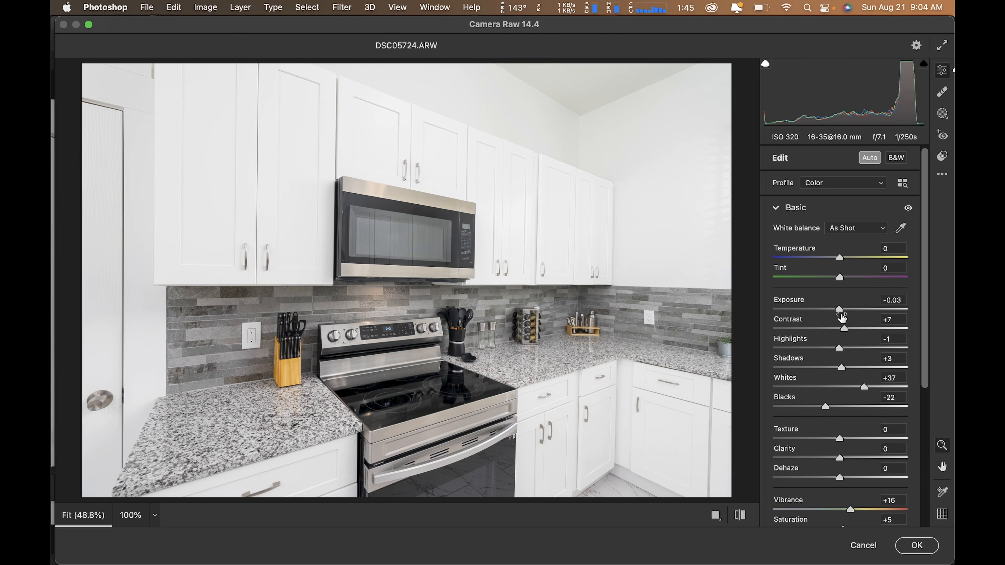
Set Highlights -6, Blacks -56 and Exposure -0.15 in Camera Raw and apply the filter
{"action": "left_click_drag", "start_coordinate": [839, 348], "coordinate": [836, 349]}
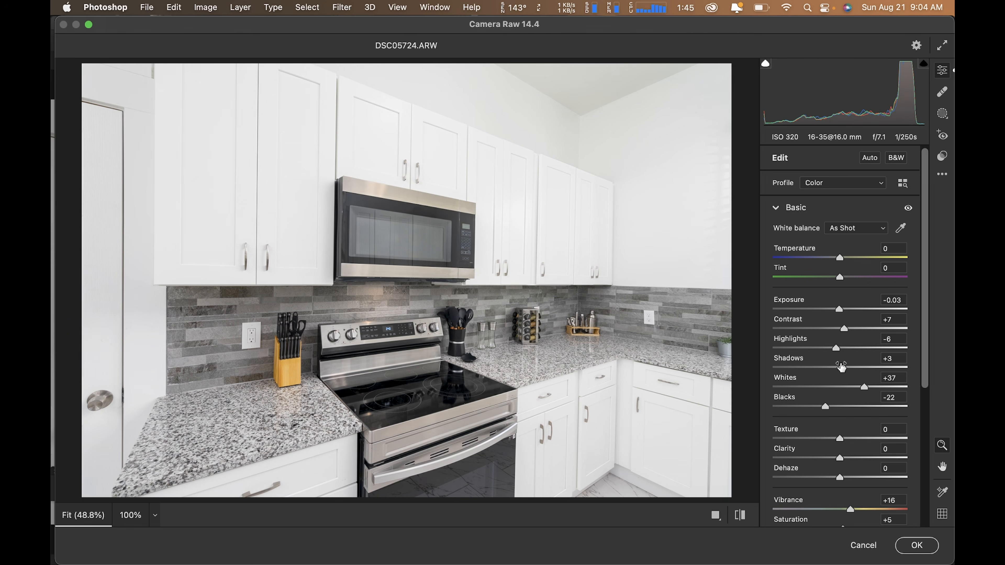
{"action": "left_click_drag", "start_coordinate": [826, 411], "coordinate": [803, 418]}
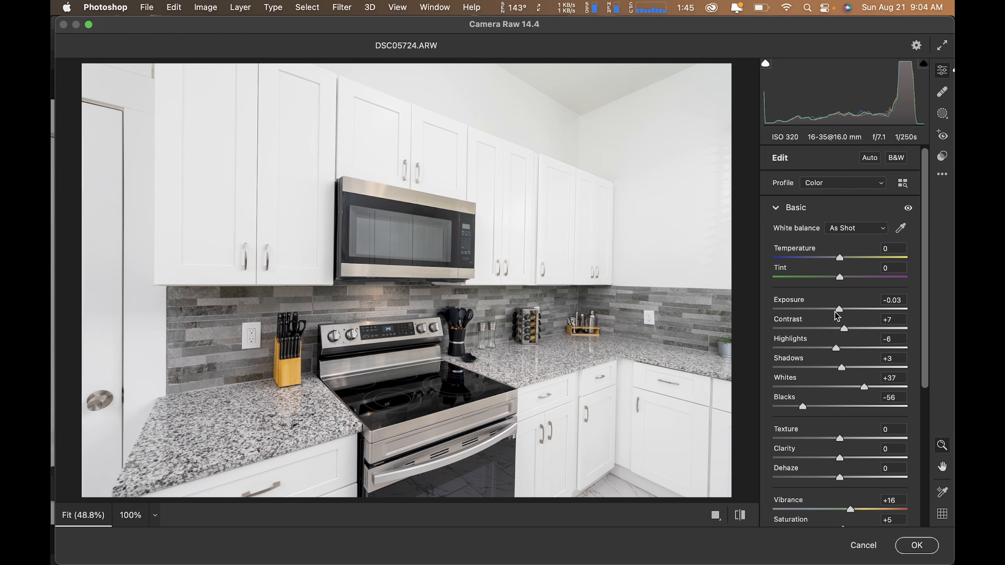
{"action": "left_click_drag", "start_coordinate": [840, 311], "coordinate": [838, 311]}
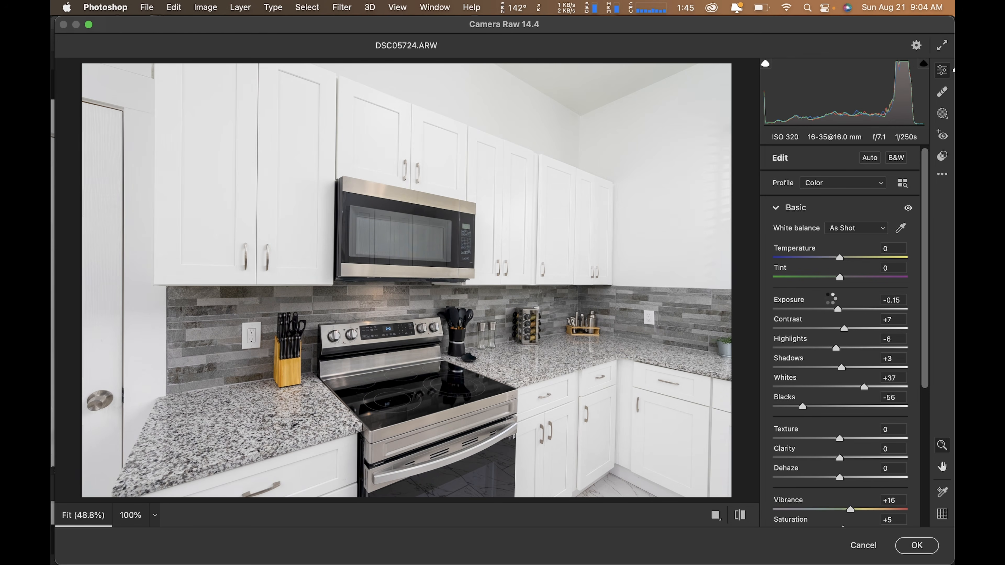
{"action": "key", "text": "Return"}
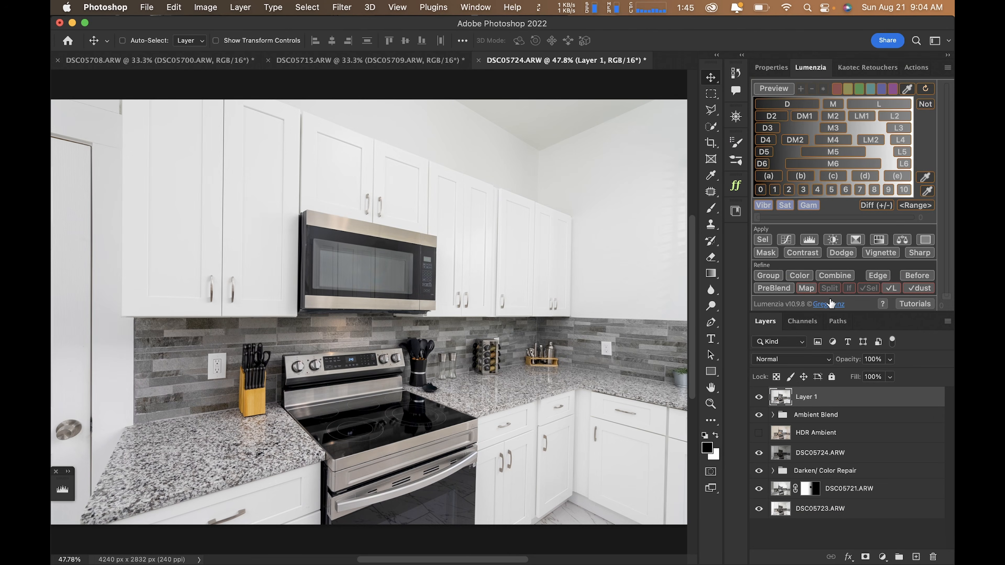
Save the stove view and switch to the DSC05715 sink document, fitted to the window
{"action": "key", "text": "super+s"}
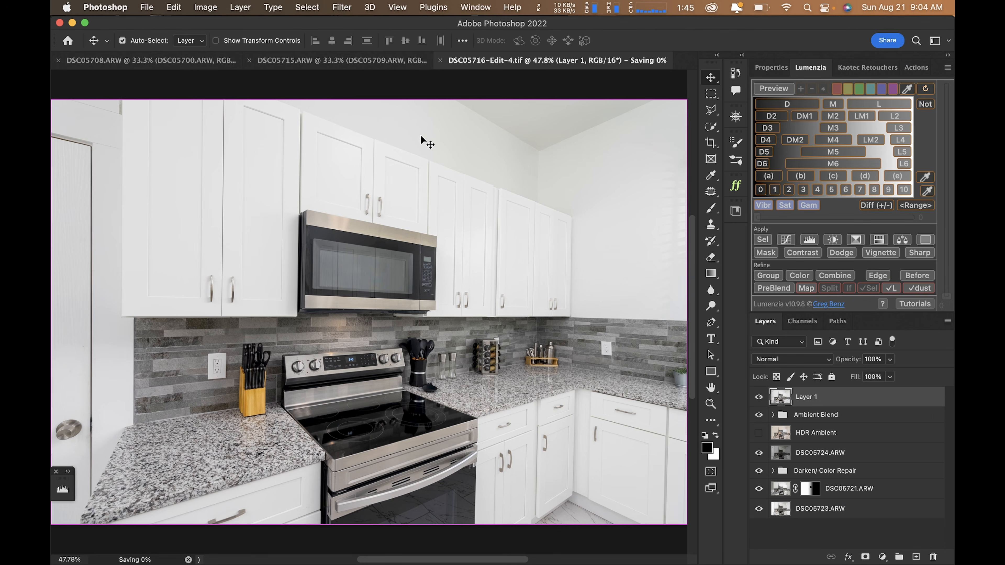
{"action": "left_click", "coordinate": [363, 64]}
{"action": "key", "text": "super+0"}
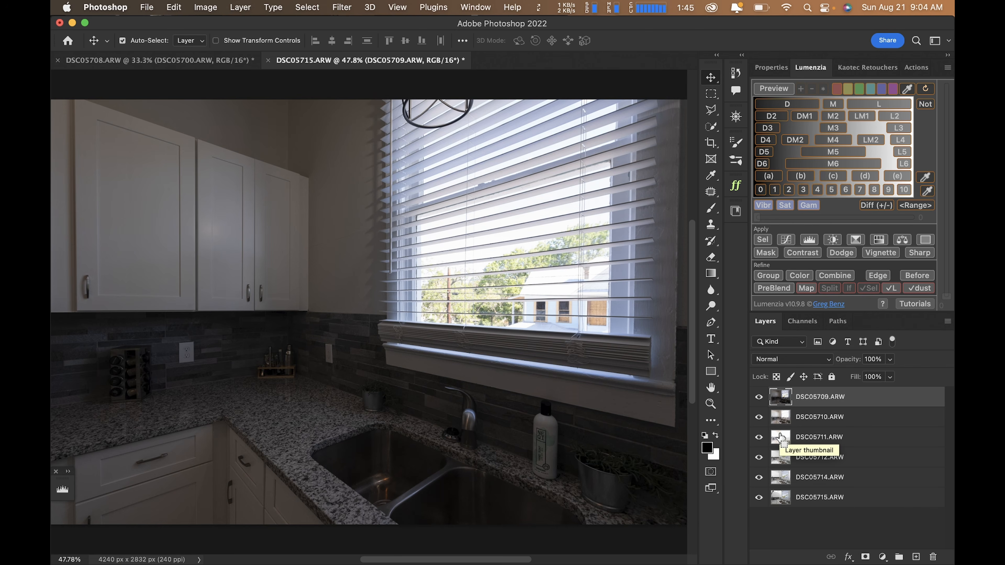
Blend DSC05709, DSC05710 and DSC05711 into the Ambient Blend group, and turn DSC05712 into a Darken/ Color Repair group with a layer mask
{"action": "left_click", "coordinate": [780, 436], "text": "super"}
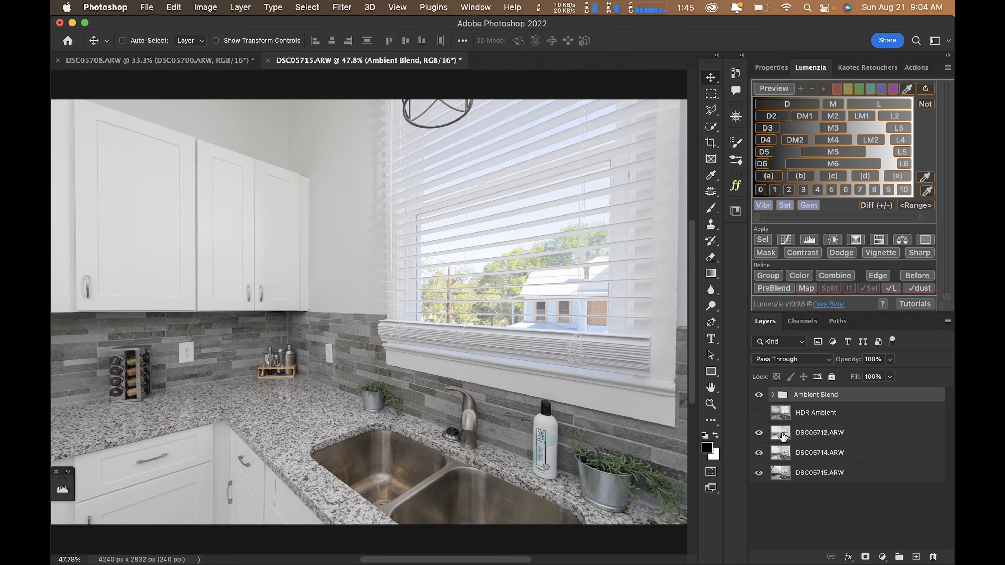
{"action": "left_click", "coordinate": [811, 435]}
{"action": "key", "text": "super+F2"}
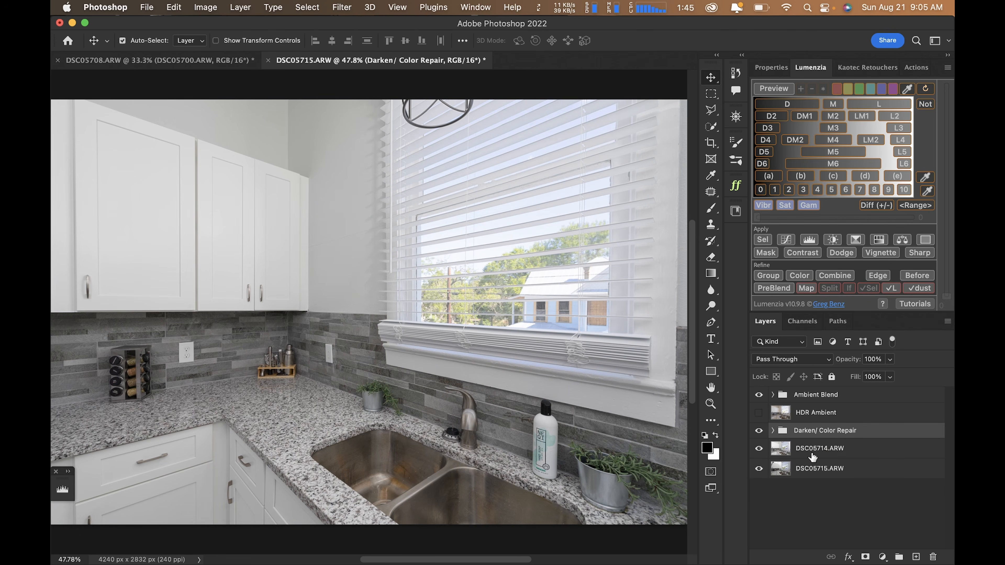
{"action": "key", "text": "super+z"}
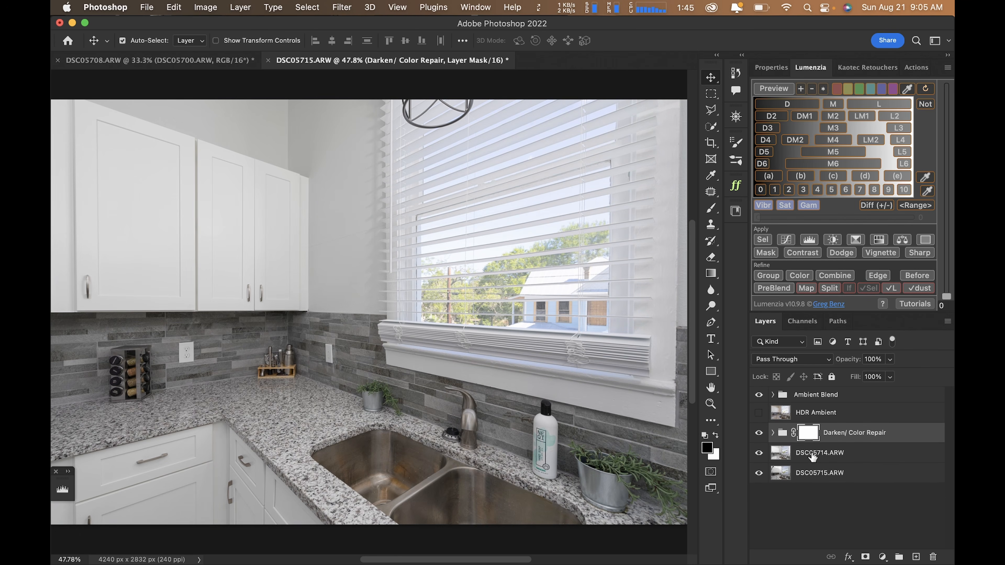
Undo the group's layer mask, add a split white-and-black mask to DSC05714, and merge all visible layers
{"action": "key", "text": "super+z"}
{"action": "left_click", "coordinate": [812, 457]}
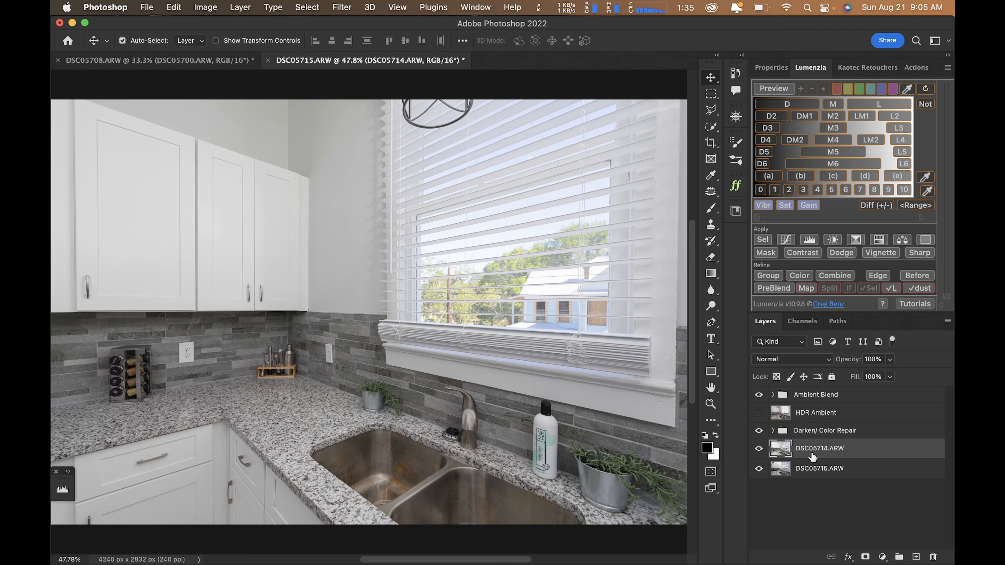
{"action": "key", "text": "super+F2"}
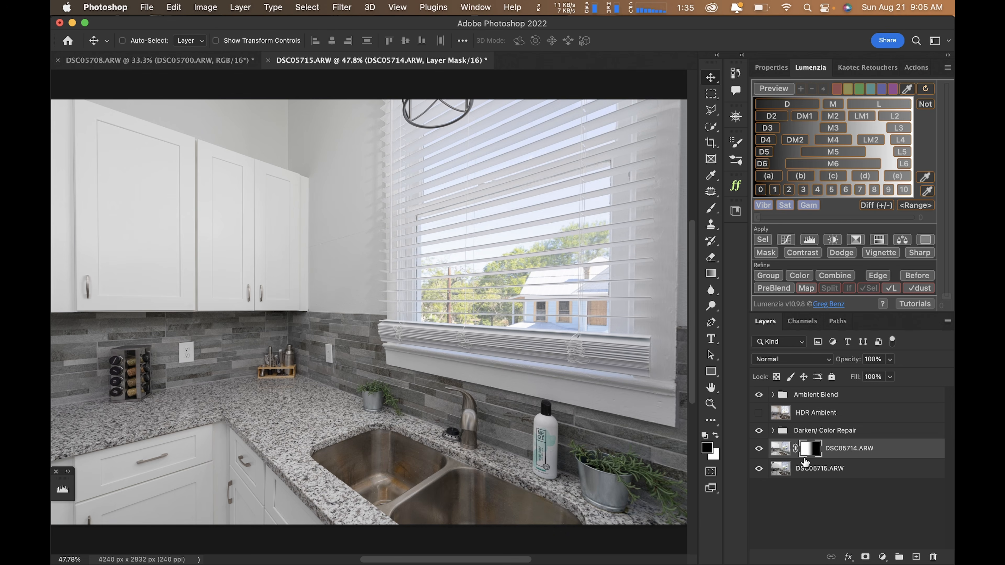
{"action": "key", "text": "shift+super+e"}
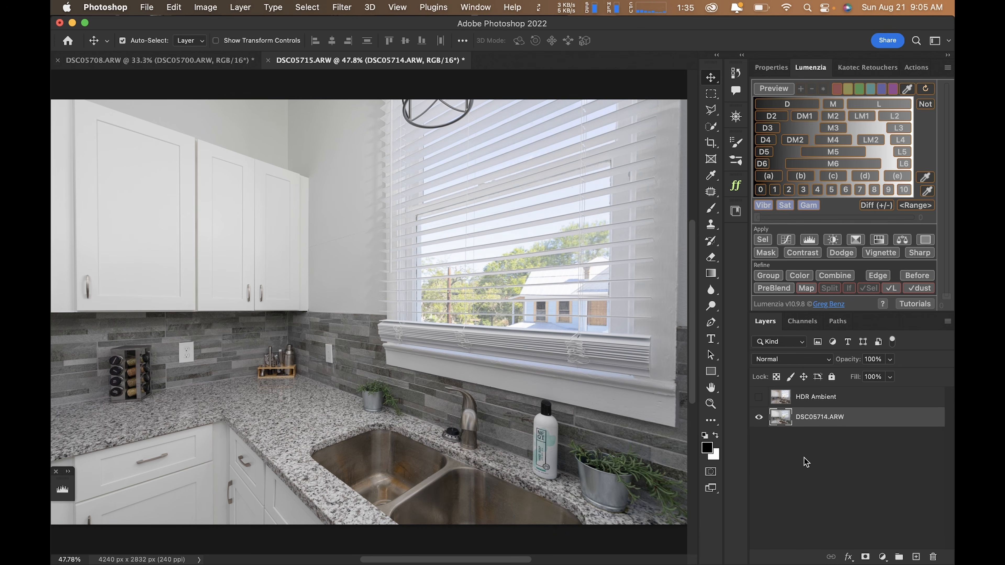
Apply Camera Raw Auto settings to the merged sink image, adjusting Contrast to +34, Highlights to -51 and Exposure to +0.60
{"action": "key", "text": "shift+super+a"}
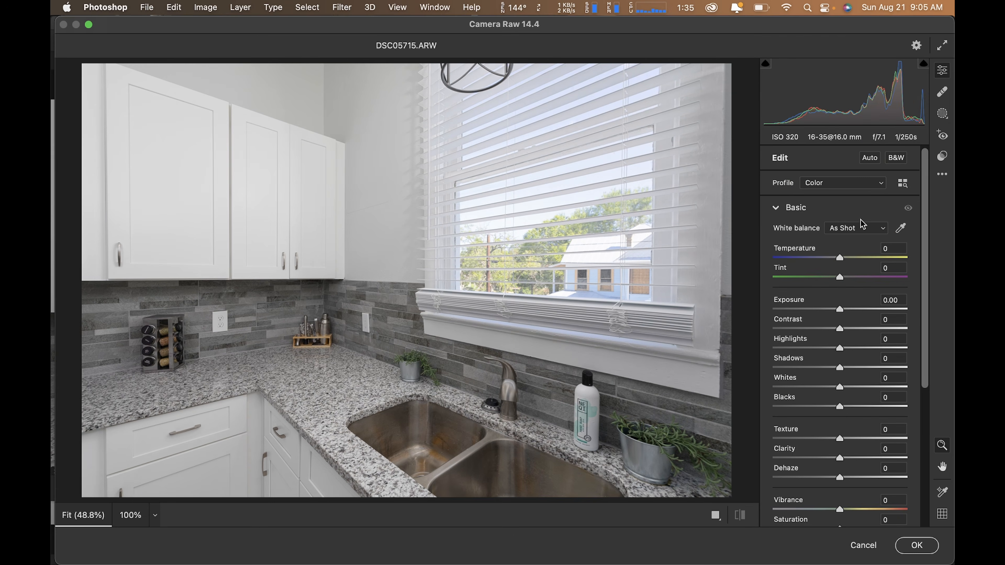
{"action": "left_click", "coordinate": [869, 158]}
{"action": "left_click", "coordinate": [842, 310]}
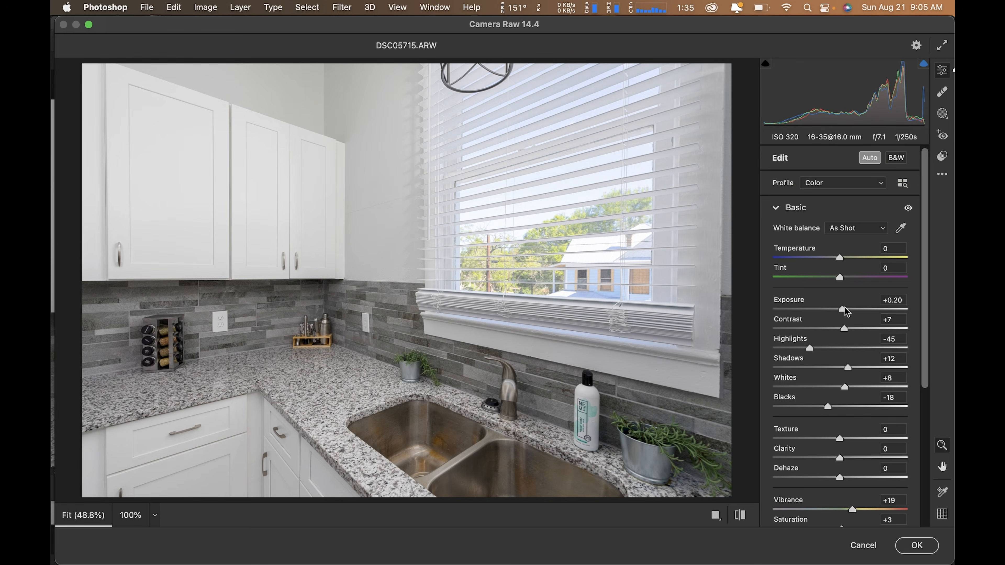
{"action": "left_click_drag", "start_coordinate": [855, 325], "coordinate": [863, 330]}
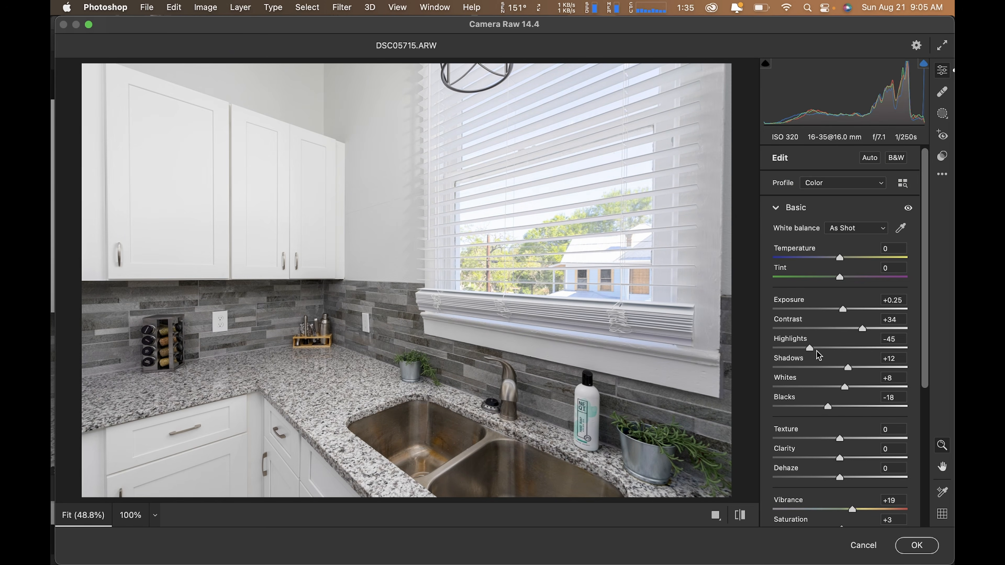
{"action": "left_click_drag", "start_coordinate": [810, 348], "coordinate": [805, 349]}
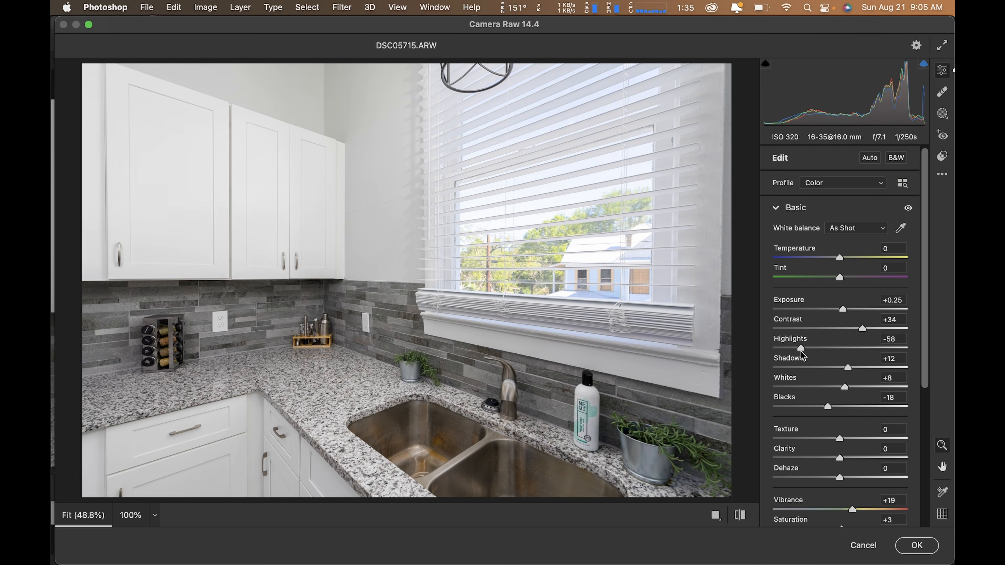
{"action": "left_click", "coordinate": [844, 310]}
{"action": "left_click", "coordinate": [845, 307]}
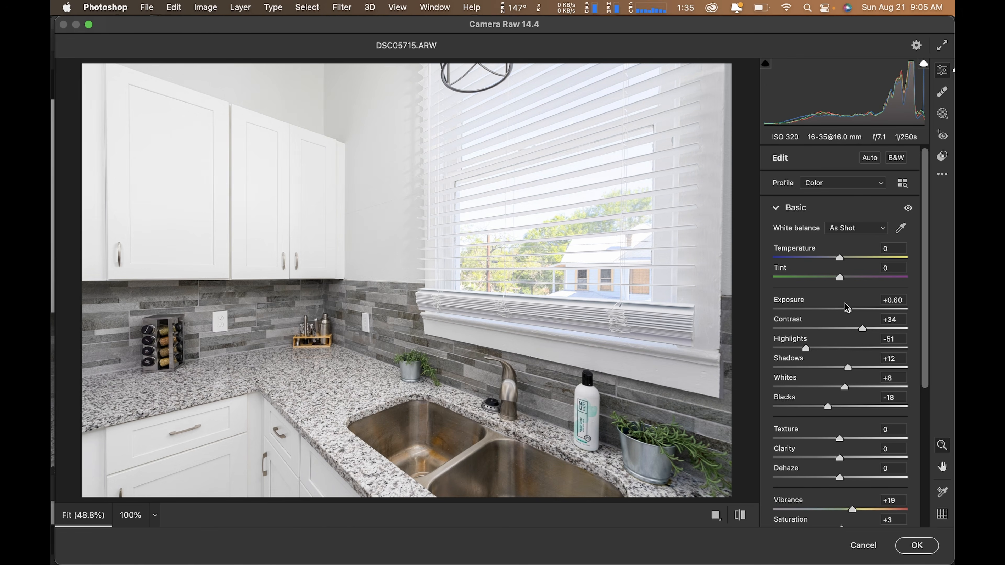
{"action": "left_click", "coordinate": [914, 547]}
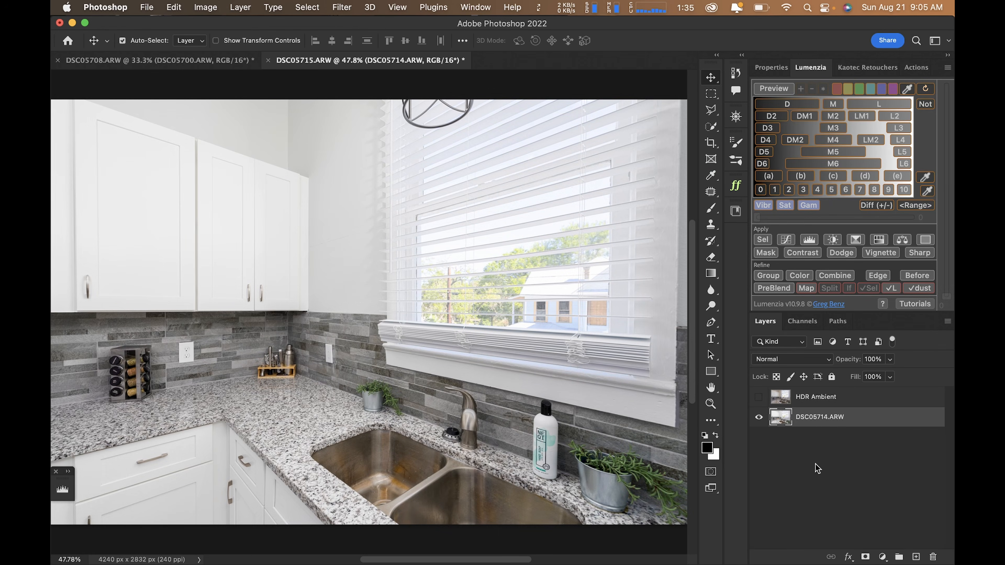
Save the sink view as DSC05709-Edit-4.tif and close it, leaving the DSC05708 kitchen document open
{"action": "key", "text": "super+s"}
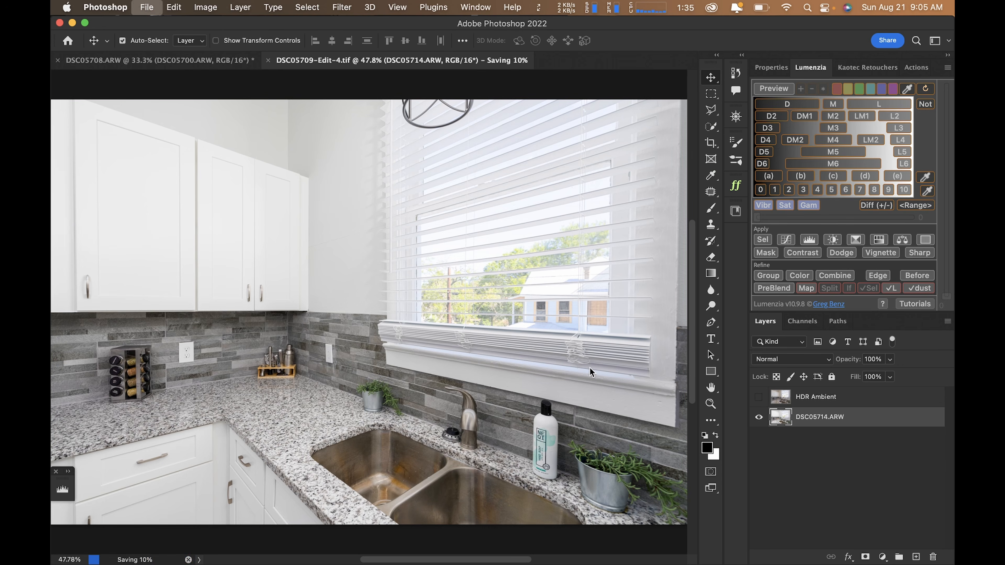
{"action": "left_click", "coordinate": [170, 62]}
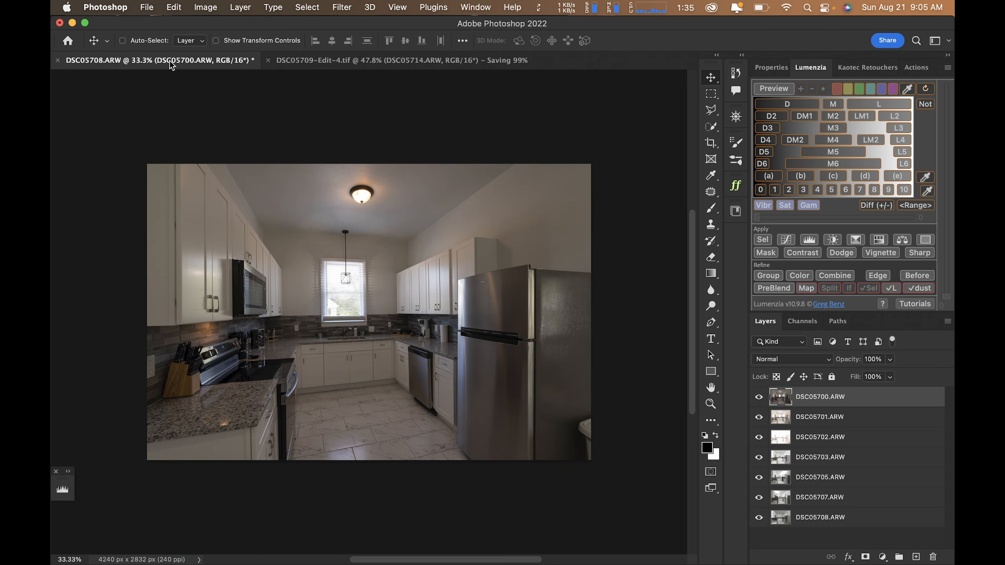
{"action": "left_click", "coordinate": [354, 62]}
{"action": "key", "text": "super+w"}
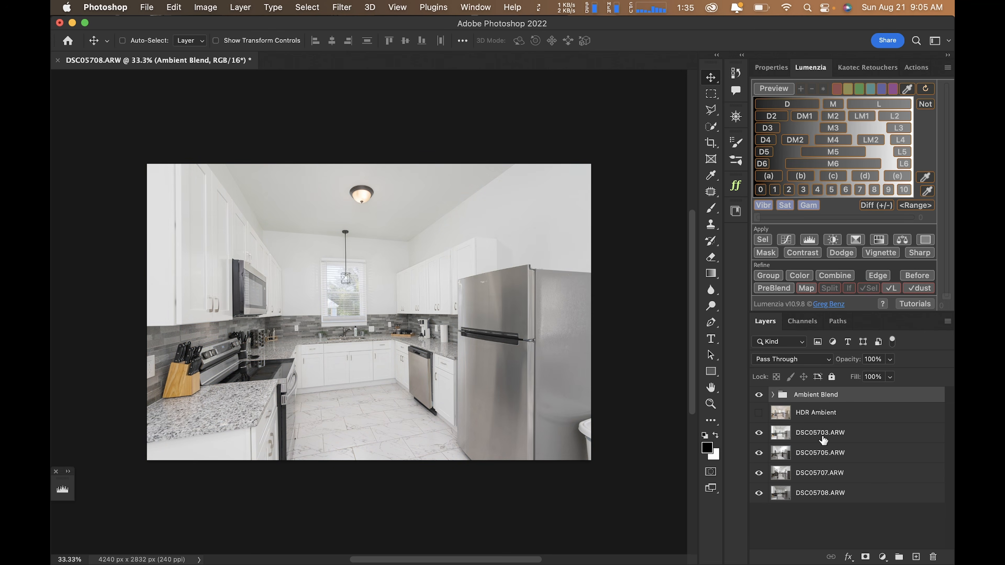
Turn DSC05703 into a Darken/ Color Repair group and add a split white-and-black layer mask to DSC05705
{"action": "left_click", "coordinate": [823, 439]}
{"action": "left_click", "coordinate": [830, 449]}
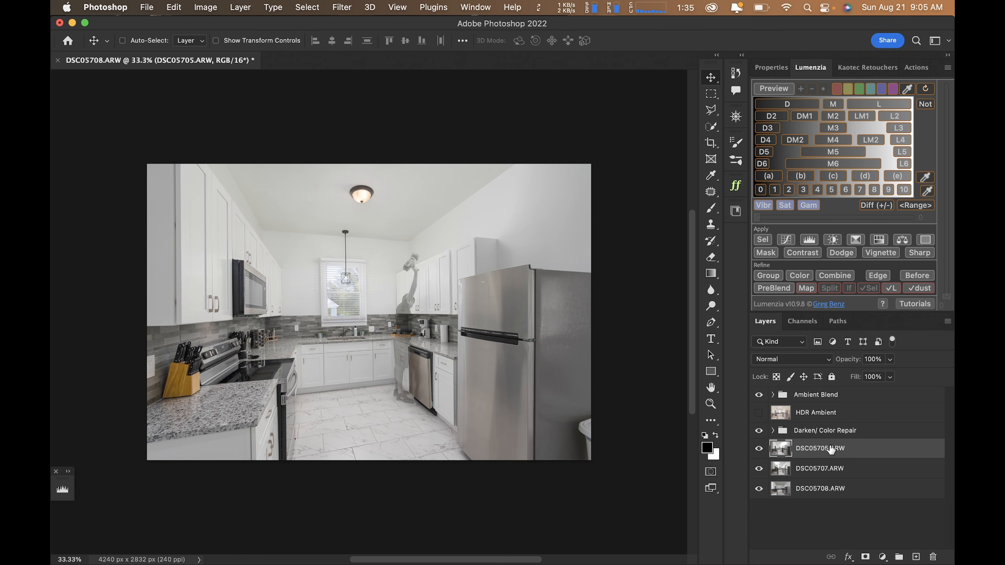
{"action": "key", "text": "super+F2"}
{"action": "left_click", "coordinate": [830, 475]}
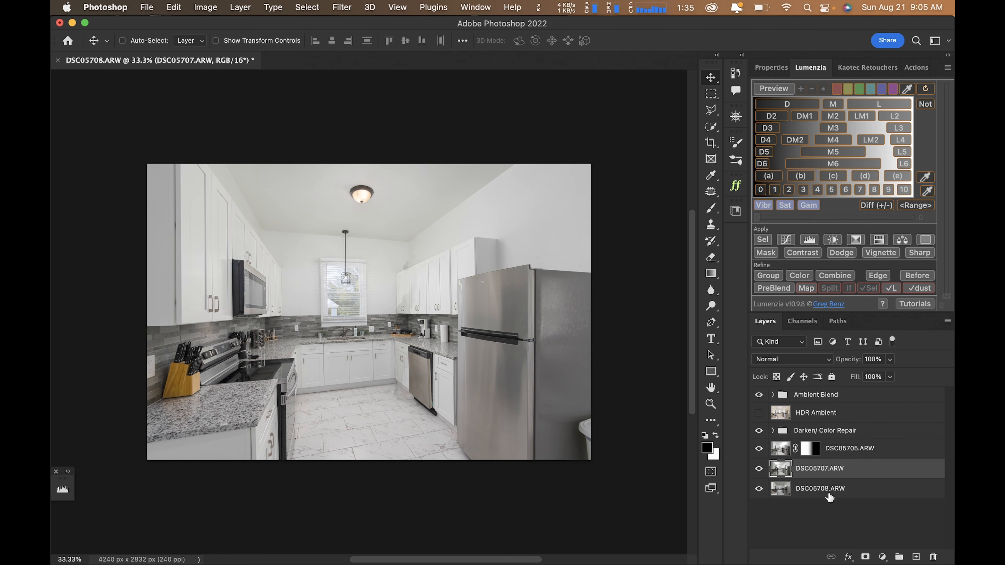
Move DSC05708 above the Darken/ Color Repair group, set it to Screen blending, and compare the image with the layer shown and hidden
{"action": "left_click_drag", "start_coordinate": [830, 495], "coordinate": [826, 420]}
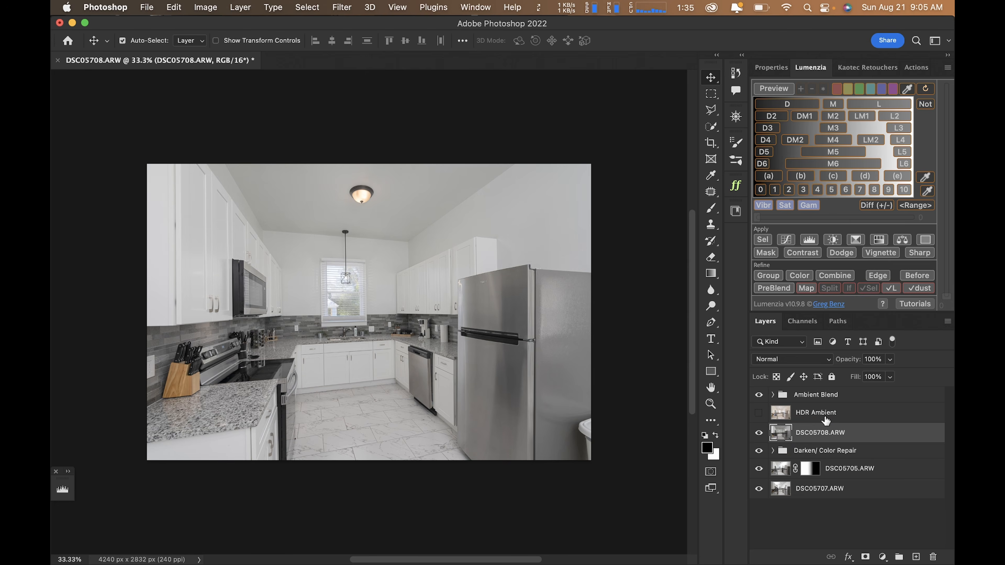
{"action": "key", "text": "shift+alt+s"}
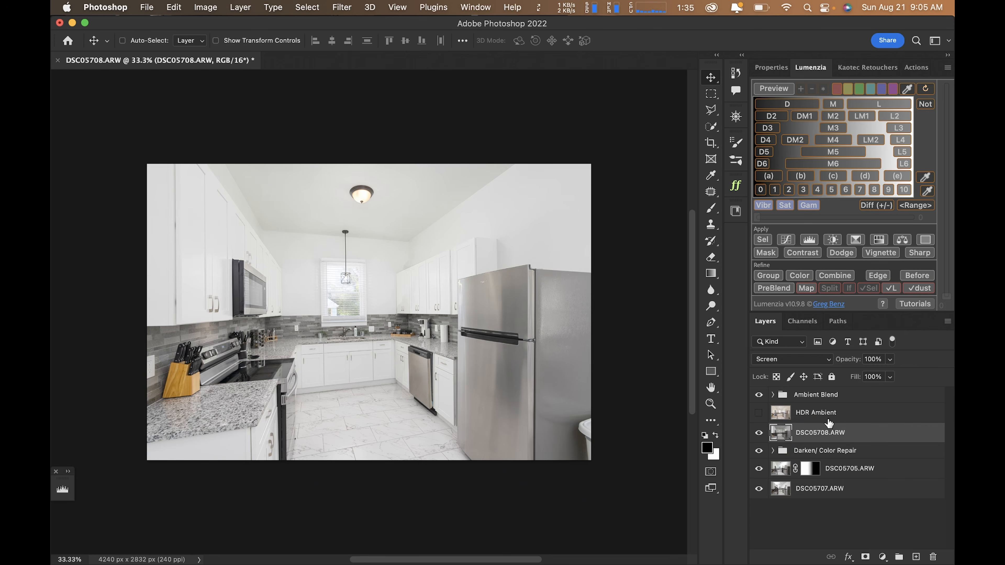
{"action": "key", "text": "super+0"}
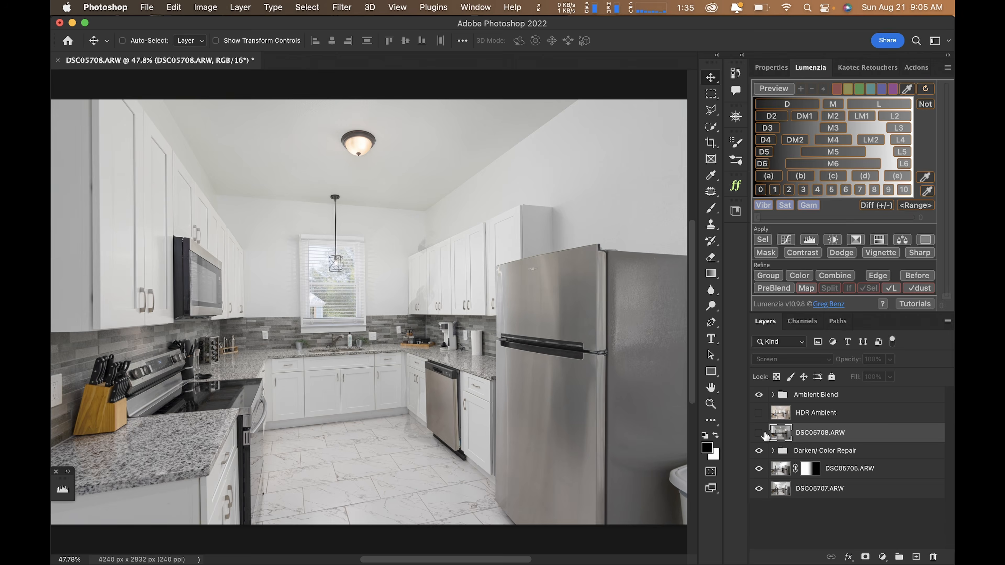
{"action": "left_click", "coordinate": [760, 433]}
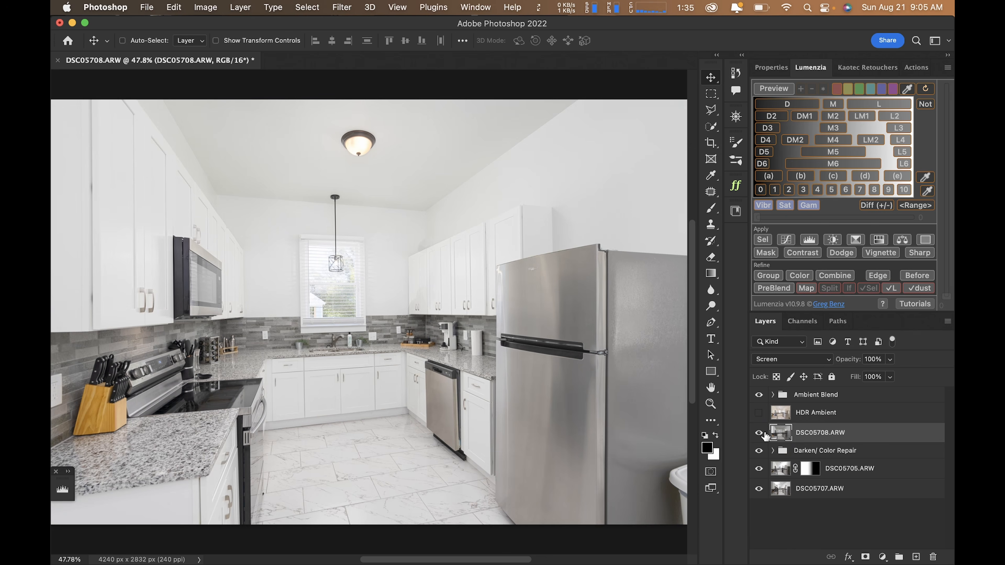
{"action": "key", "text": "super+space"}
{"action": "left_click", "coordinate": [759, 432]}
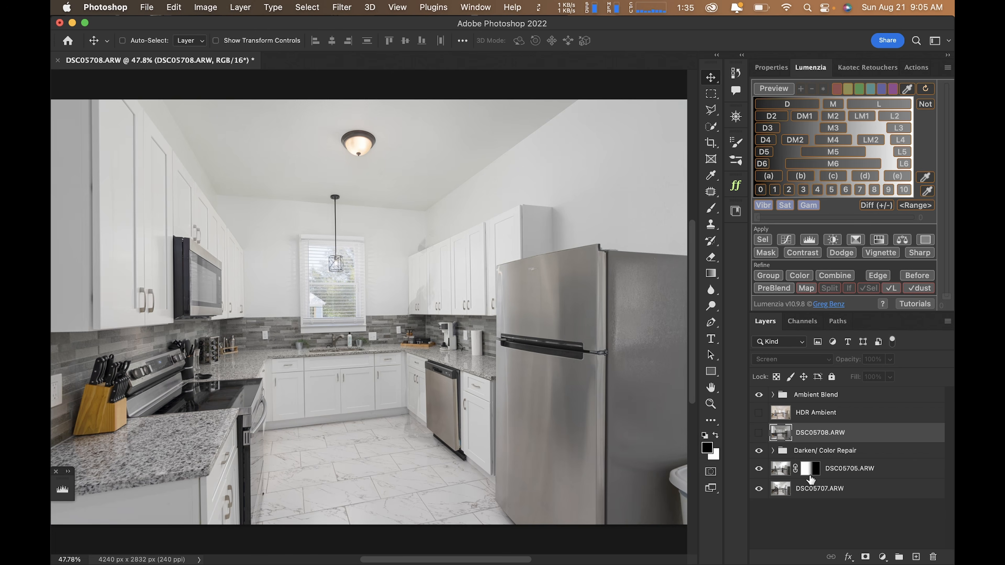
Try redrawing the gradient on the DSC05705 layer mask across the kitchen's back wall
{"action": "left_click", "coordinate": [809, 469]}
{"action": "key", "text": "g"}
{"action": "left_click_drag", "start_coordinate": [293, 295], "coordinate": [219, 298]}
{"action": "key", "text": "super+z"}
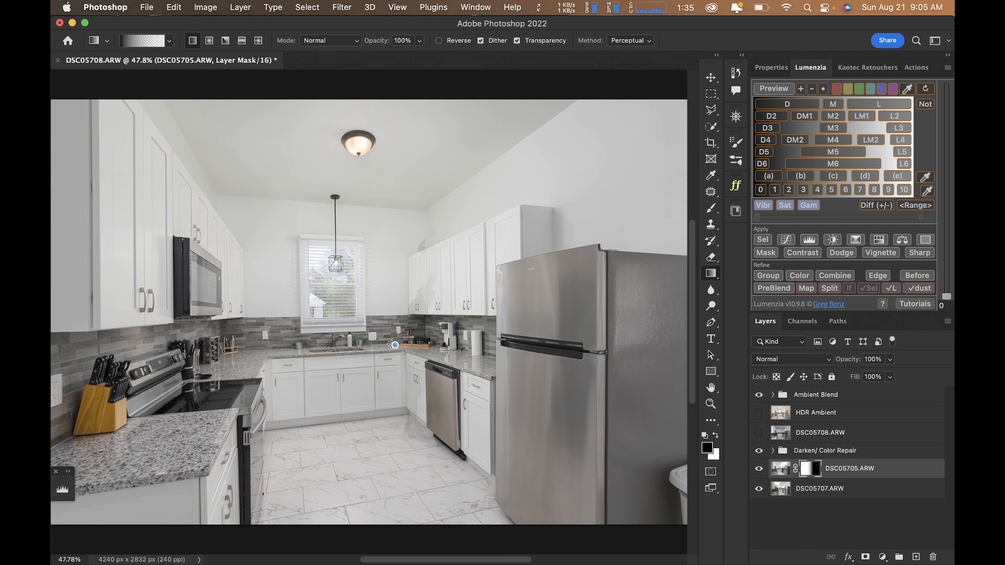
Show the DSC05708 Screen layer again and add a white layer mask to it
{"action": "left_click", "coordinate": [756, 433]}
{"action": "left_click", "coordinate": [757, 434]}
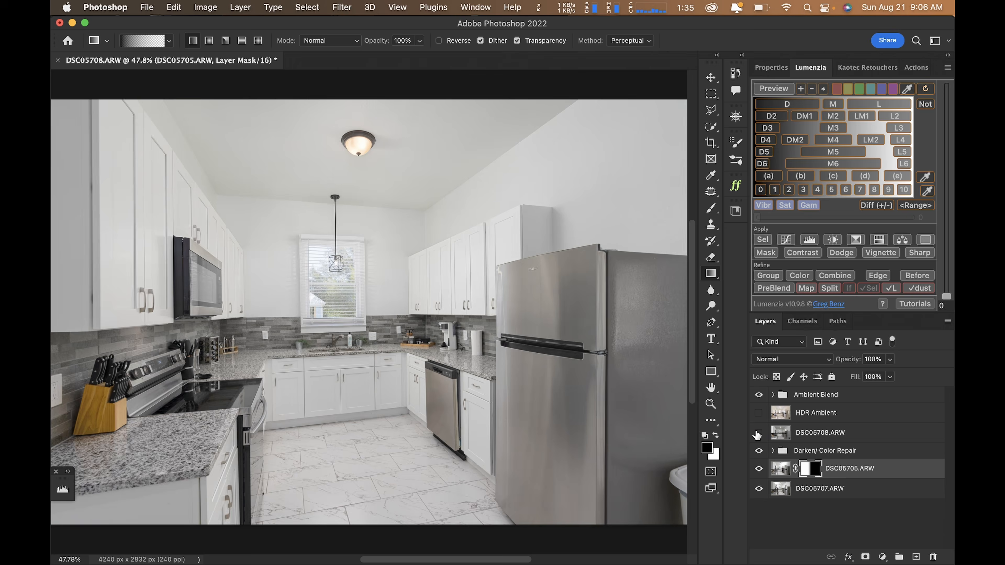
{"action": "left_click", "coordinate": [758, 433]}
{"action": "left_click", "coordinate": [309, 281], "text": "super"}
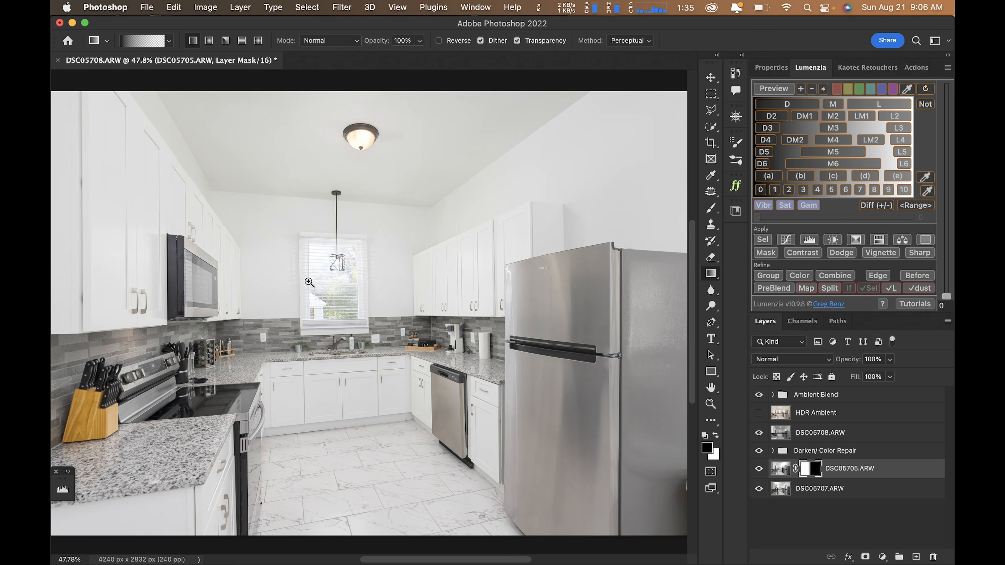
{"action": "left_click", "coordinate": [310, 282]}
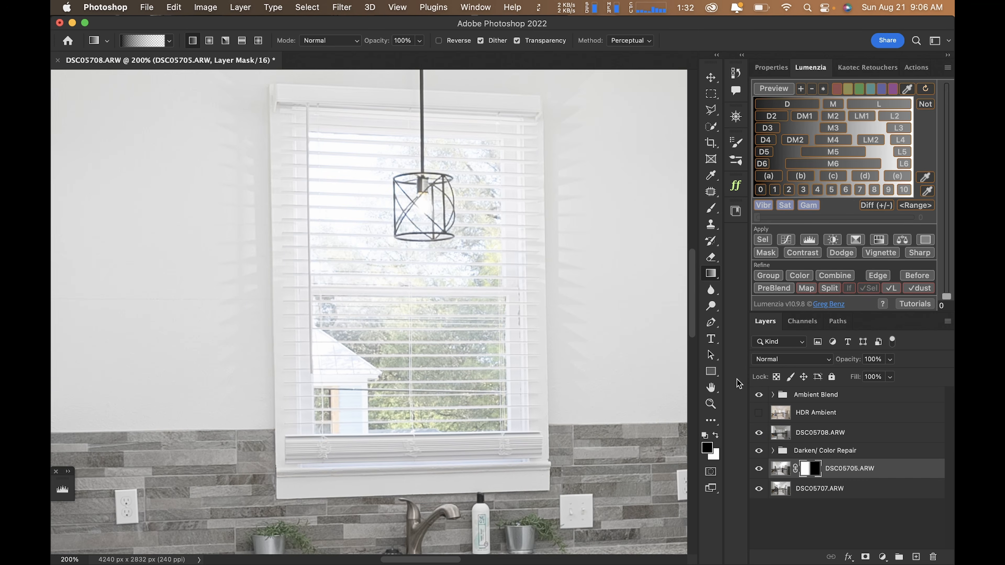
{"action": "left_click", "coordinate": [814, 432]}
{"action": "left_click", "coordinate": [864, 556]}
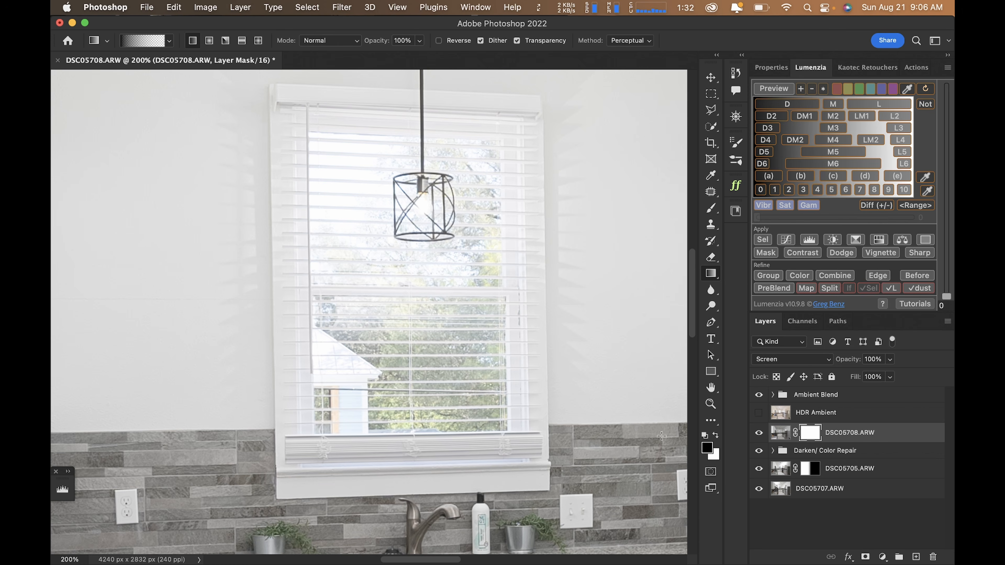
Paint black with a 175 px brush over the window on the DSC05708 layer mask
{"action": "key", "text": "b"}
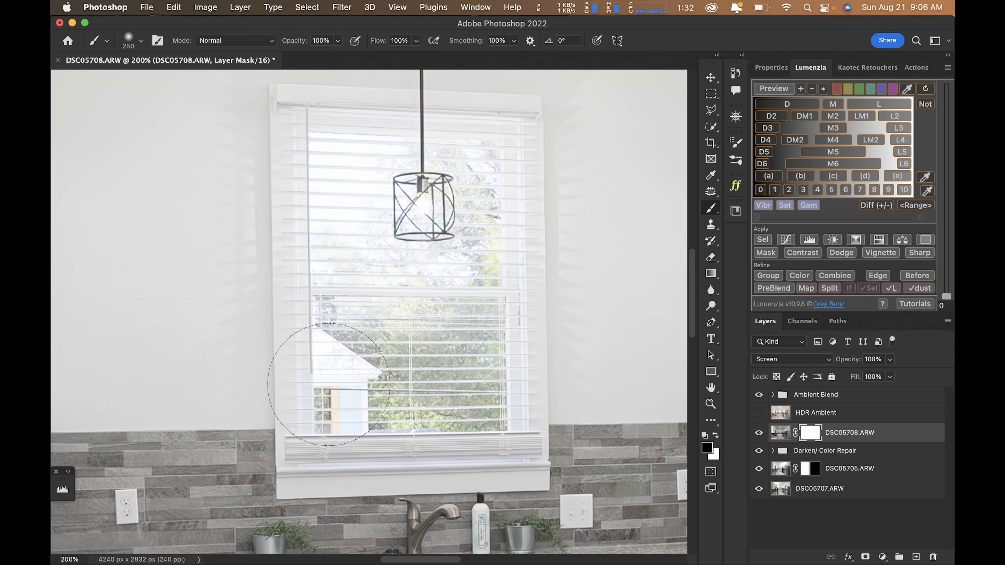
{"action": "key", "text": "bracketleft"}
{"action": "key", "text": "bracketleft"}
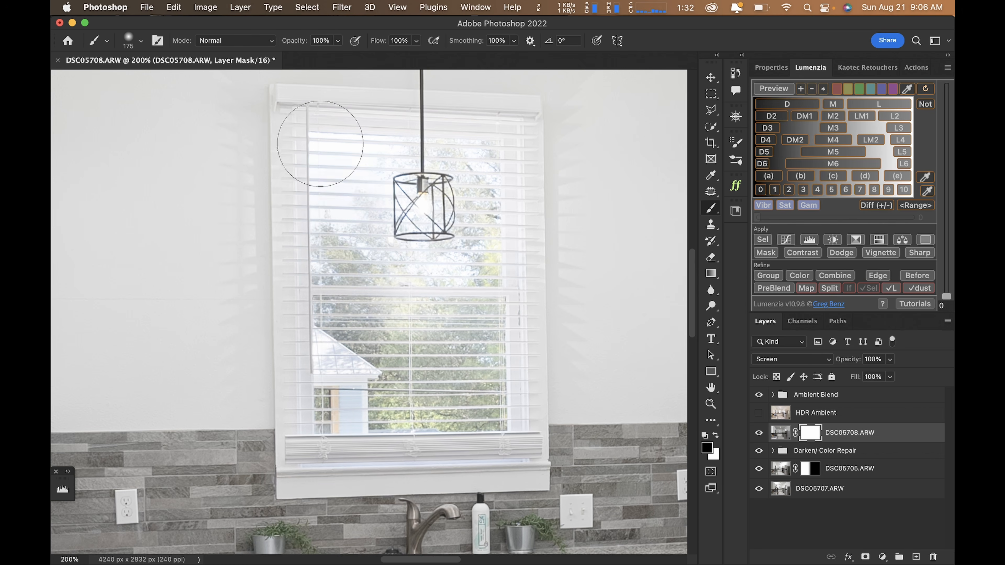
{"action": "mouse_move", "coordinate": [320, 144]}
{"action": "left_mouse_down"}
{"action": "mouse_move", "coordinate": [422, 148]}
{"action": "mouse_move", "coordinate": [465, 172]}
{"action": "mouse_move", "coordinate": [469, 150]}
{"action": "mouse_move", "coordinate": [483, 172]}
{"action": "mouse_move", "coordinate": [484, 223]}
{"action": "mouse_move", "coordinate": [469, 230]}
{"action": "mouse_move", "coordinate": [486, 408]}
{"action": "mouse_move", "coordinate": [384, 385]}
{"action": "mouse_move", "coordinate": [385, 403]}
{"action": "mouse_move", "coordinate": [436, 418]}
{"action": "mouse_move", "coordinate": [374, 357]}
{"action": "mouse_move", "coordinate": [363, 361]}
{"action": "mouse_move", "coordinate": [459, 286]}
{"action": "mouse_move", "coordinate": [434, 261]}
{"action": "mouse_move", "coordinate": [435, 273]}
{"action": "mouse_move", "coordinate": [397, 248]}
{"action": "mouse_move", "coordinate": [424, 208]}
{"action": "mouse_move", "coordinate": [401, 233]}
{"action": "mouse_move", "coordinate": [366, 190]}
{"action": "mouse_move", "coordinate": [352, 193]}
{"action": "mouse_move", "coordinate": [370, 258]}
{"action": "mouse_move", "coordinate": [390, 214]}
{"action": "mouse_move", "coordinate": [418, 259]}
{"action": "mouse_move", "coordinate": [414, 349]}
{"action": "mouse_move", "coordinate": [381, 388]}
{"action": "mouse_move", "coordinate": [352, 347]}
{"action": "left_mouse_up"}
{"action": "key", "text": "v"}
{"action": "key", "text": "super+0"}
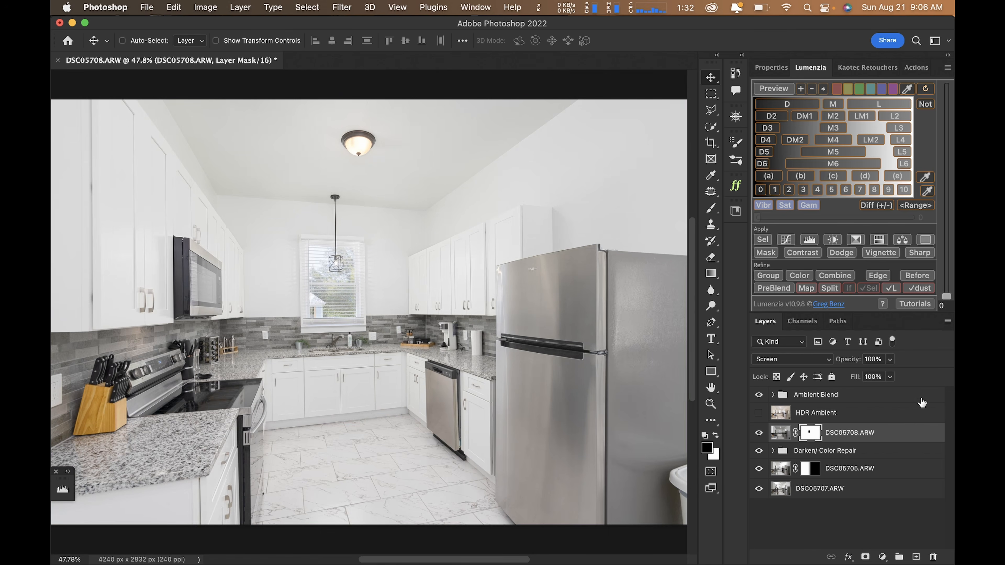
Stamp all visible layers into a new layer above Ambient Blend and choose Camera Raw Auto settings for it
{"action": "left_click", "coordinate": [922, 396]}
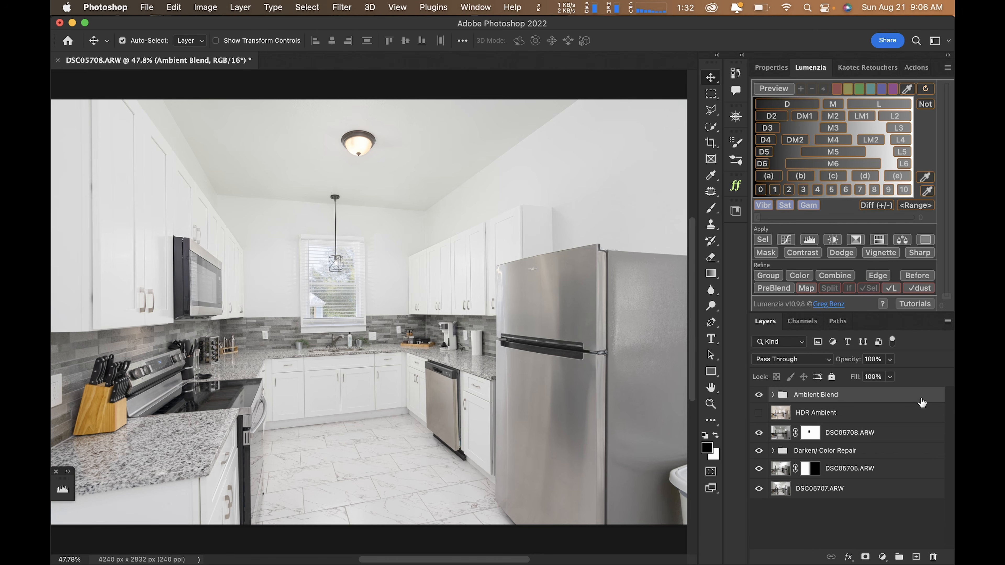
{"action": "key", "text": "super+alt+shift+e"}
{"action": "key", "text": "super+shift+a"}
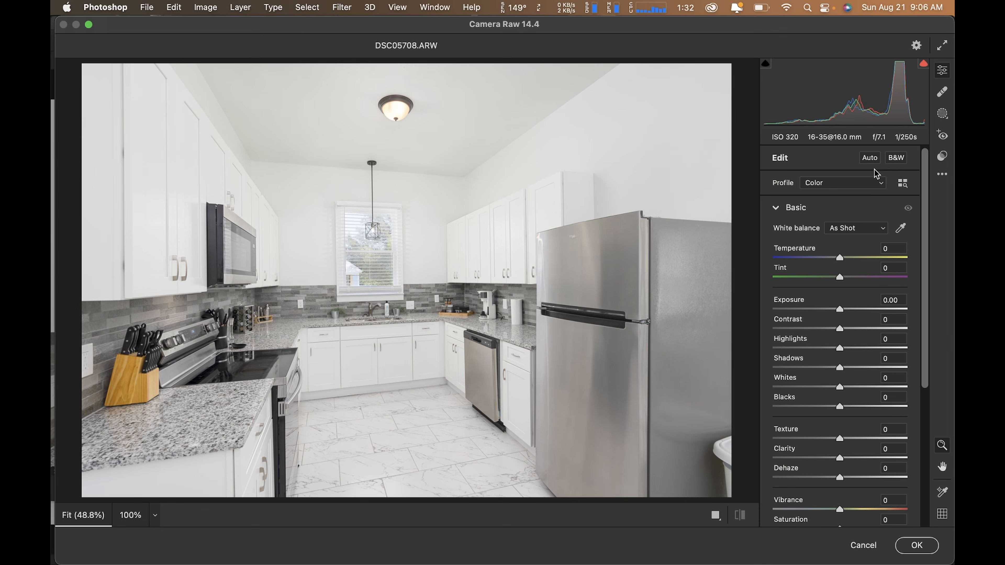
{"action": "left_click", "coordinate": [866, 158]}
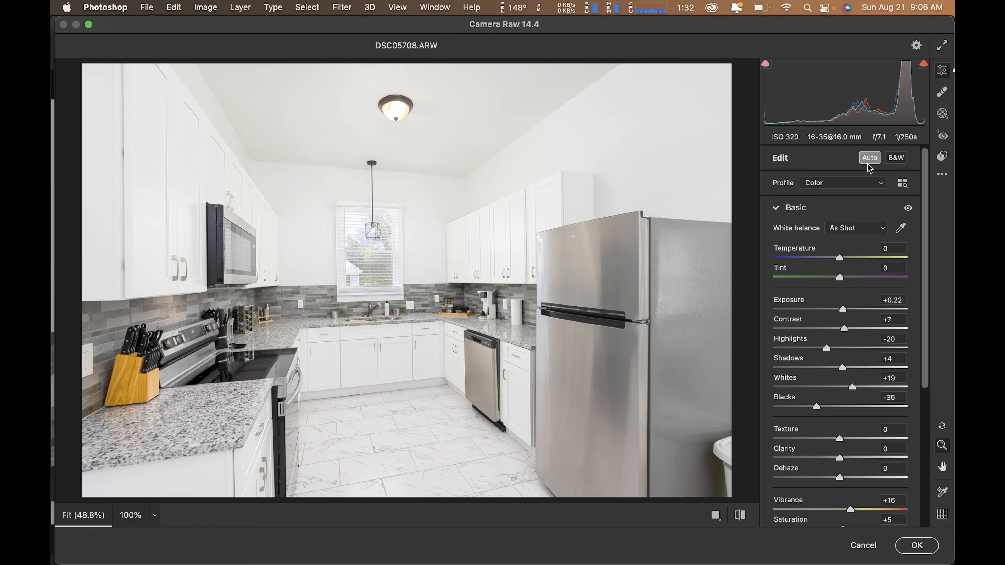
Set Exposure +0.10, Contrast +32, Highlights -44, Shadows 0, Whites +16 and Blacks -40 in Camera Raw and apply the filter
{"action": "mouse_move", "coordinate": [841, 318]}
{"action": "left_mouse_down"}
{"action": "mouse_move", "coordinate": [851, 319]}
{"action": "mouse_move", "coordinate": [844, 311]}
{"action": "left_mouse_up"}
{"action": "double_click", "coordinate": [844, 311]}
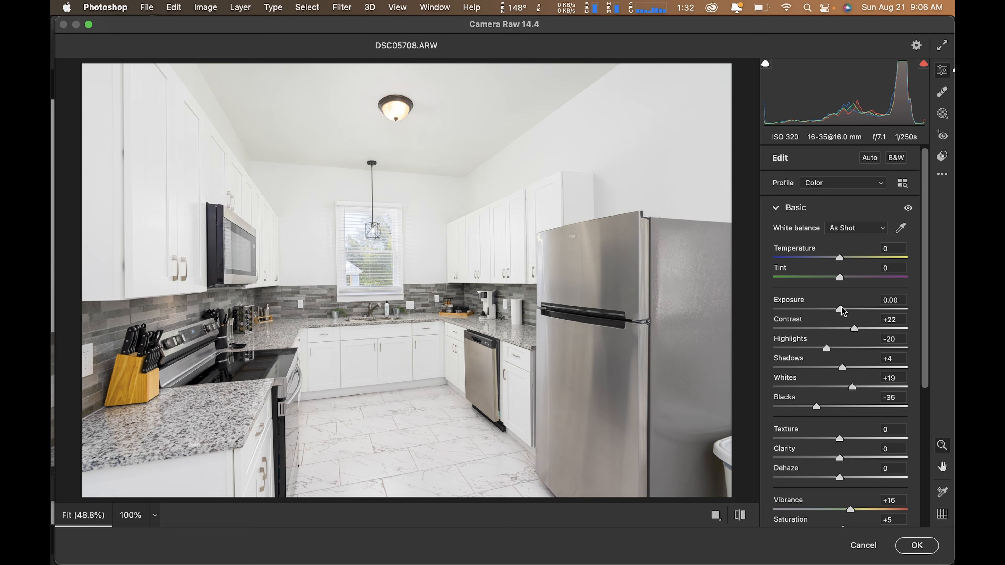
{"action": "left_click_drag", "start_coordinate": [825, 349], "coordinate": [810, 353]}
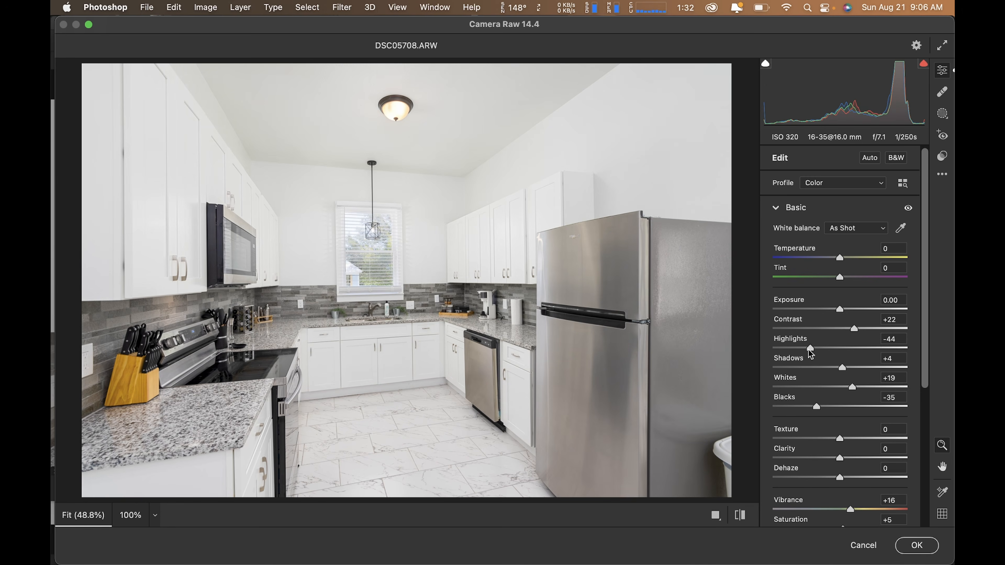
{"action": "left_click_drag", "start_coordinate": [839, 310], "coordinate": [861, 328]}
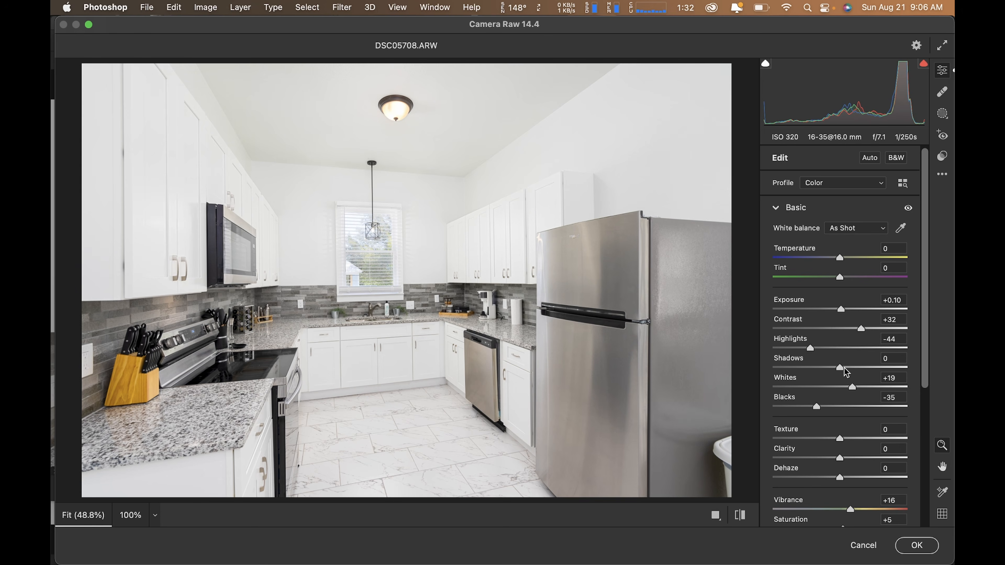
{"action": "left_click_drag", "start_coordinate": [855, 391], "coordinate": [812, 411]}
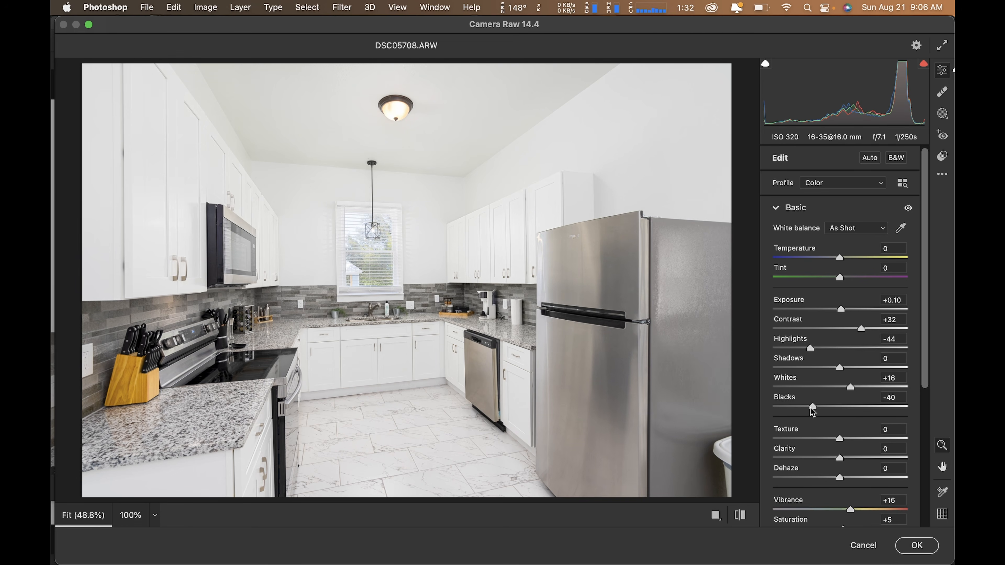
{"action": "left_click", "coordinate": [916, 545]}
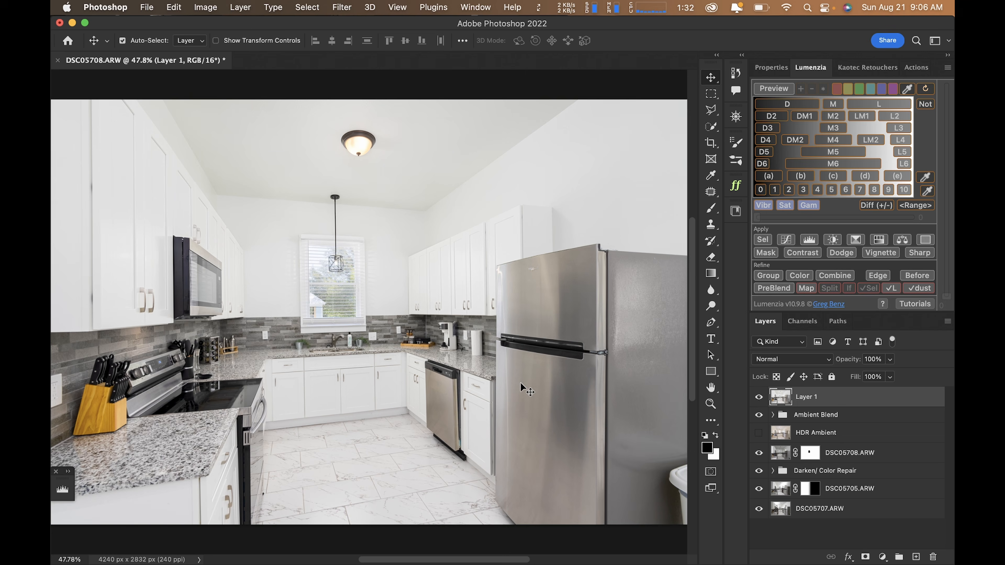
Save the finished kitchen composite and switch to Lightroom Classic
{"action": "key", "text": "super+s"}
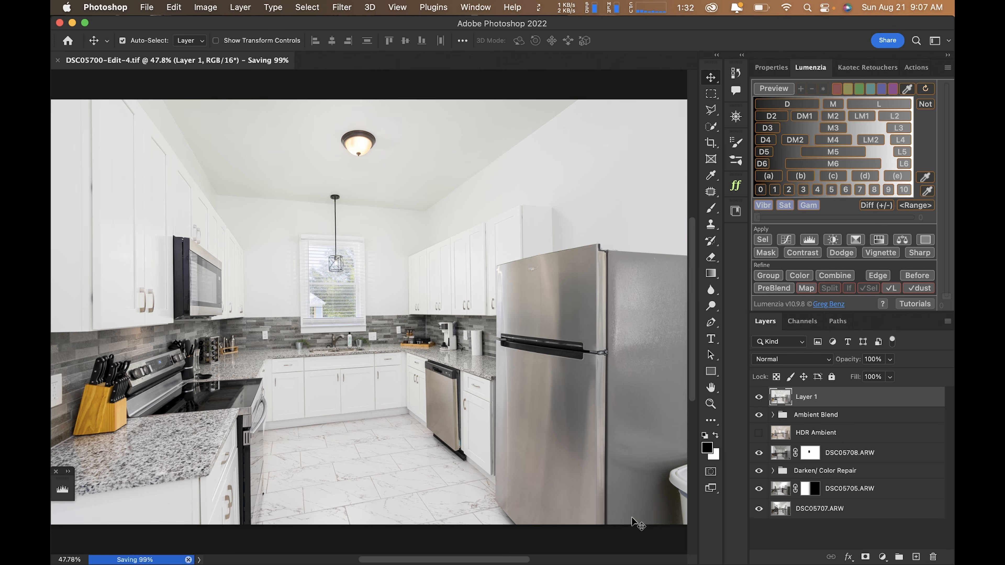
{"action": "key", "text": "super+Tab"}
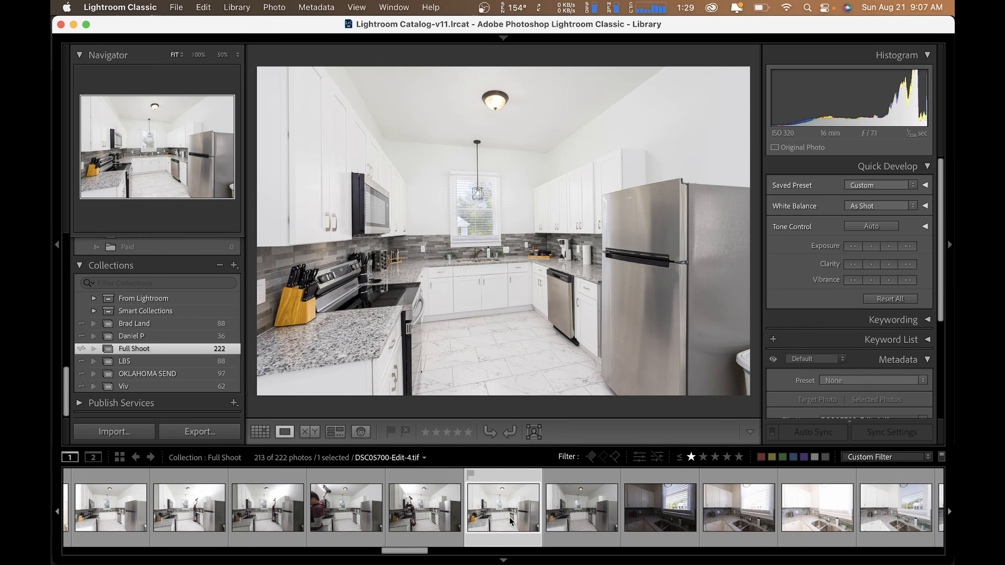
Select bedroom frames 118 to 124 except 121 in the filmstrip and open them as layers in Photoshop, accepting the compatibility warning
{"action": "scroll", "coordinate": [509, 517], "scroll_direction": "right", "scroll_amount": 5}
{"action": "scroll", "coordinate": [509, 516], "scroll_direction": "right", "scroll_amount": 2}
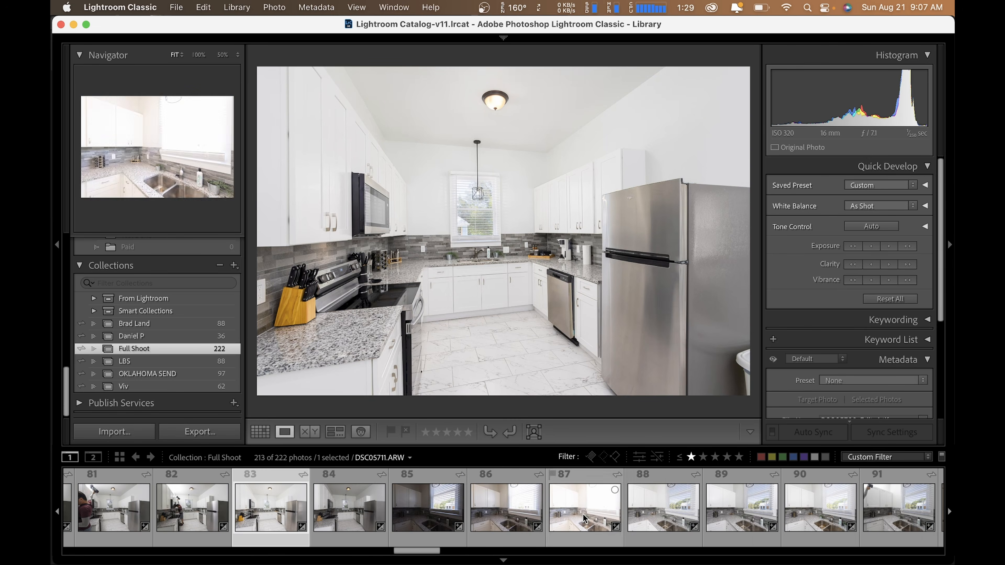
{"action": "scroll", "coordinate": [515, 519], "scroll_direction": "right", "scroll_amount": 14}
{"action": "scroll", "coordinate": [547, 523], "scroll_direction": "right", "scroll_amount": 20}
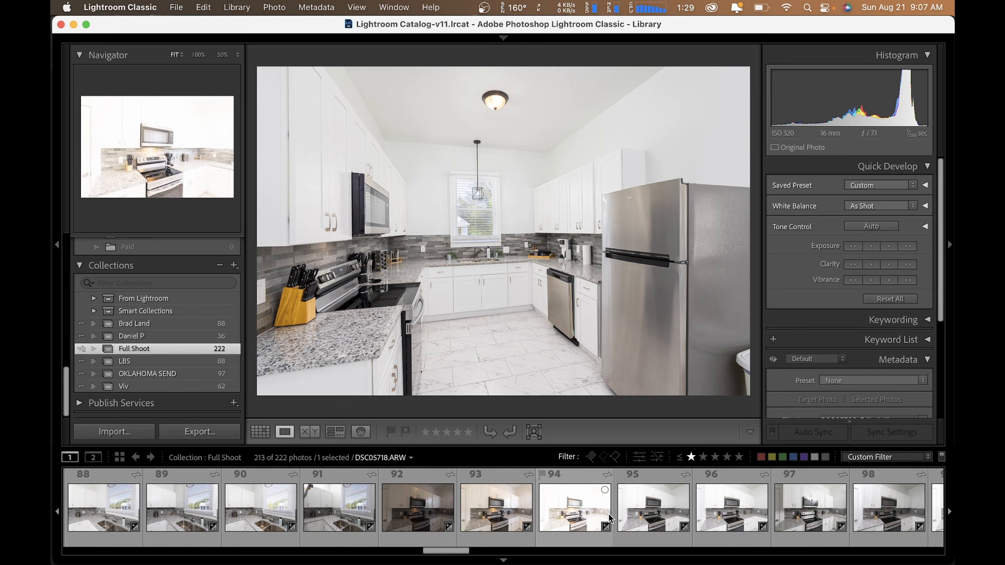
{"action": "scroll", "coordinate": [604, 516], "scroll_direction": "right", "scroll_amount": 15}
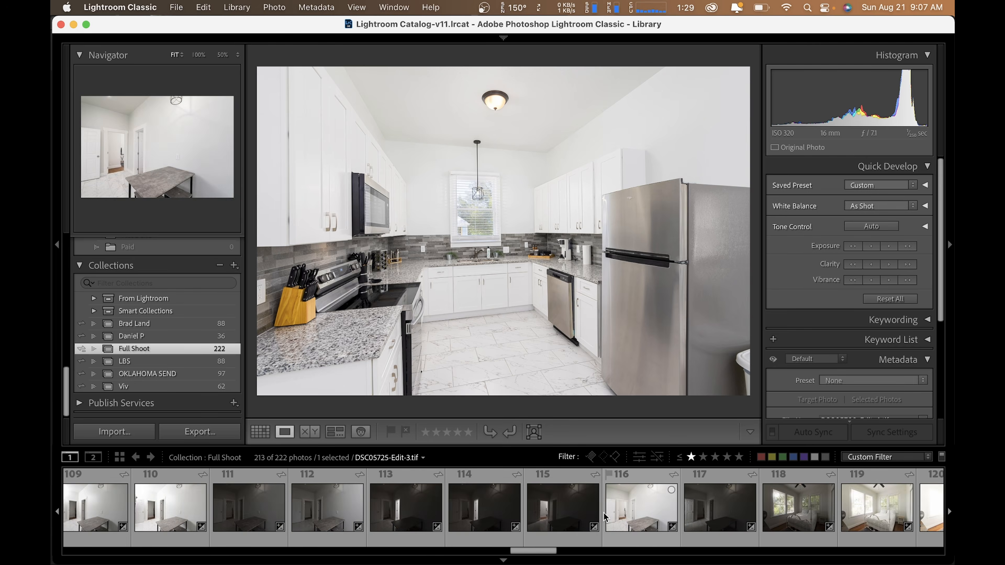
{"action": "left_click", "coordinate": [541, 508]}
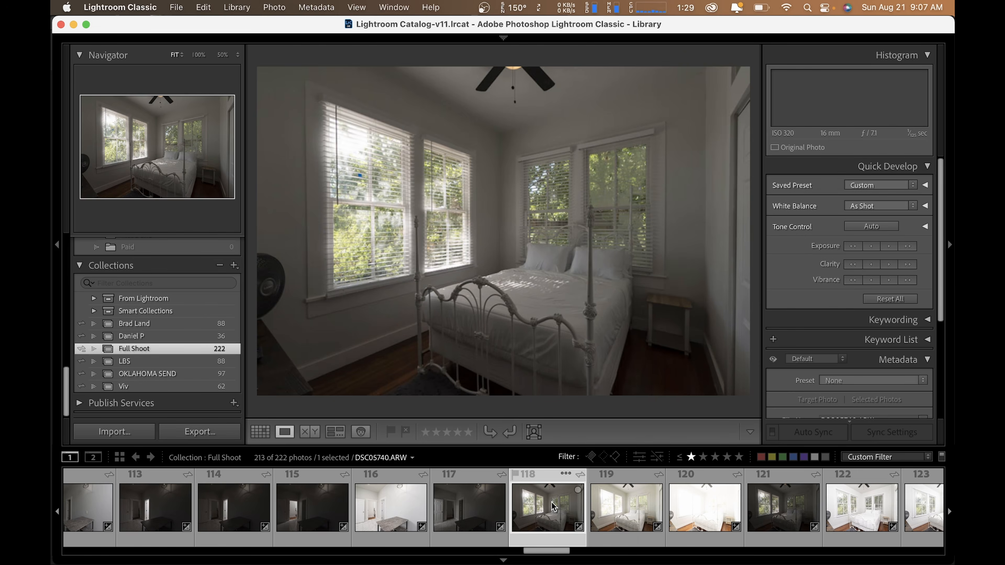
{"action": "scroll", "coordinate": [554, 509], "scroll_direction": "right", "scroll_amount": 10}
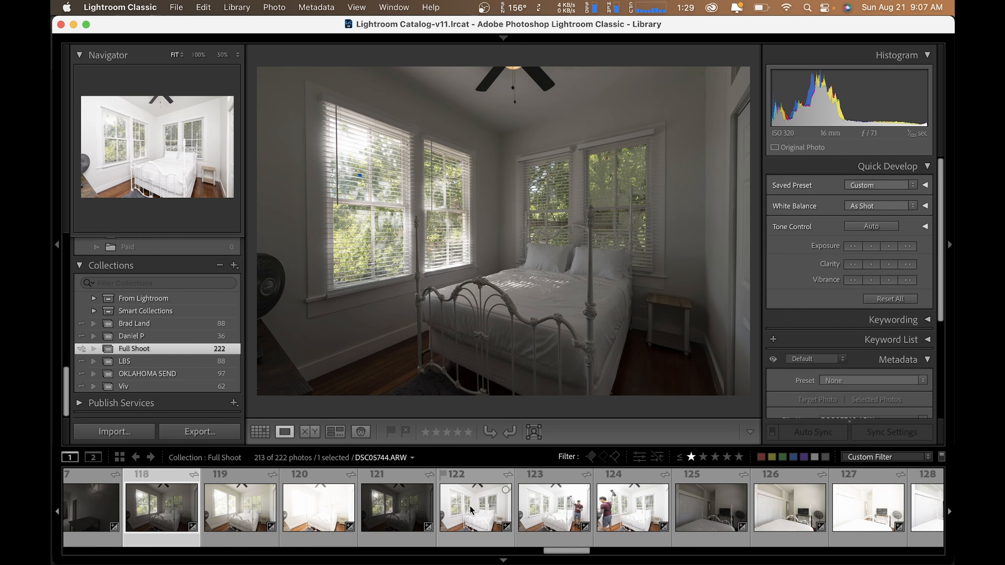
{"action": "left_click", "coordinate": [647, 514], "text": "shift"}
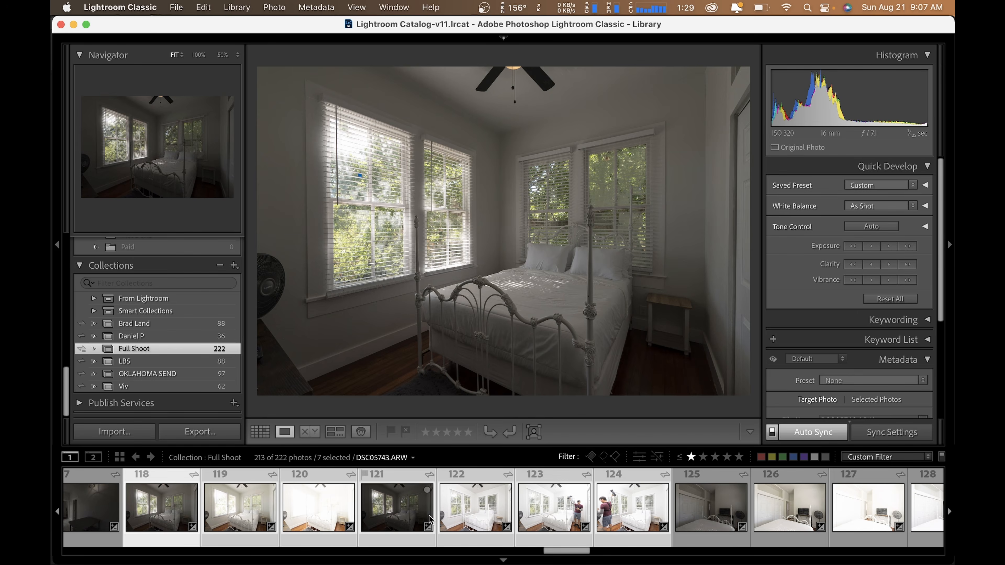
{"action": "left_click", "coordinate": [392, 513], "text": "super"}
{"action": "left_click", "coordinate": [481, 511]}
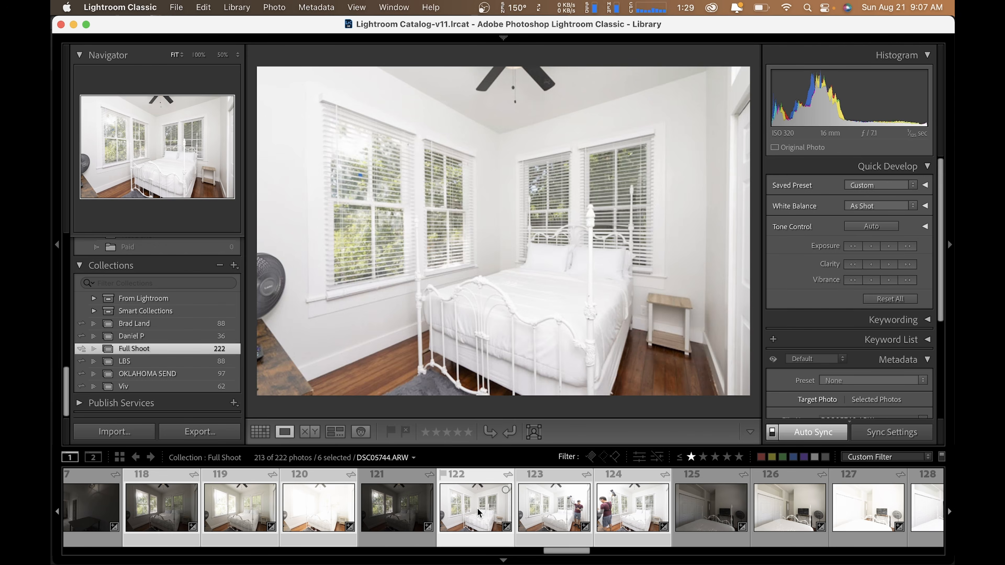
{"action": "key", "text": "super+e"}
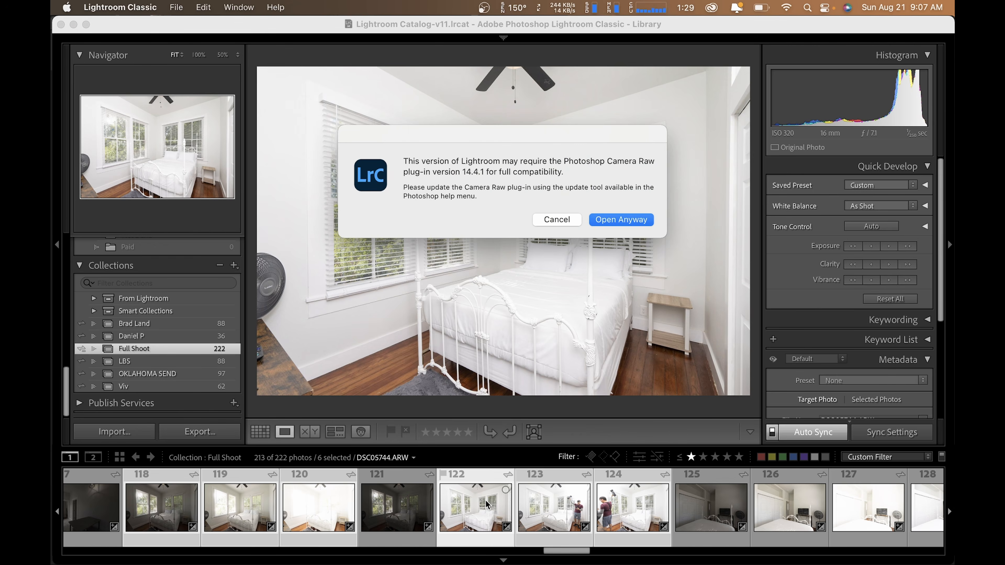
{"action": "key", "text": "Return"}
Select frames 125 to 133 of the closet-side bedroom view, leaving out 131, and open them as layers in Photoshop
{"action": "scroll", "coordinate": [489, 514], "scroll_direction": "down", "scroll_amount": 3}
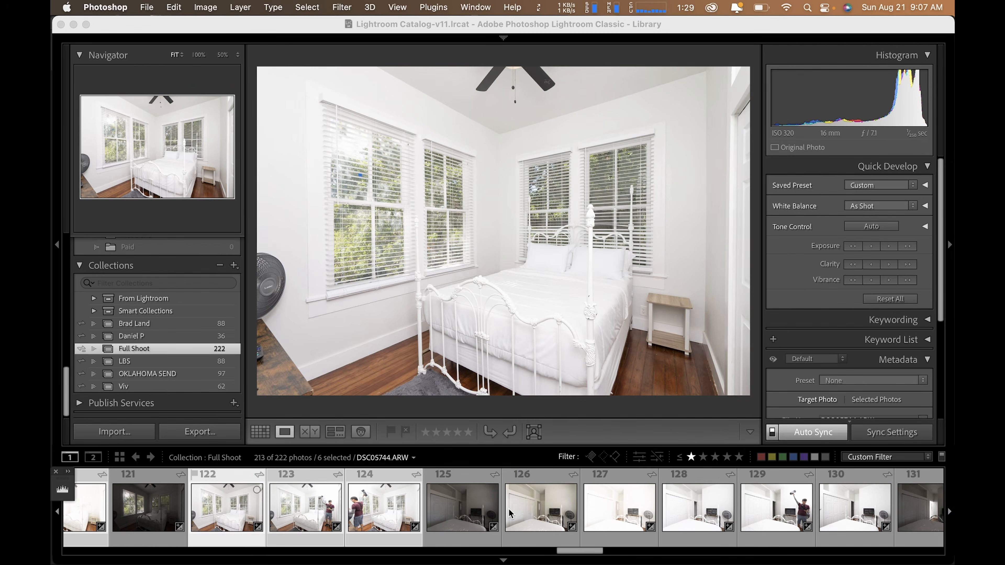
{"action": "left_click", "coordinate": [472, 516]}
{"action": "scroll", "coordinate": [589, 515], "scroll_direction": "down", "scroll_amount": 3}
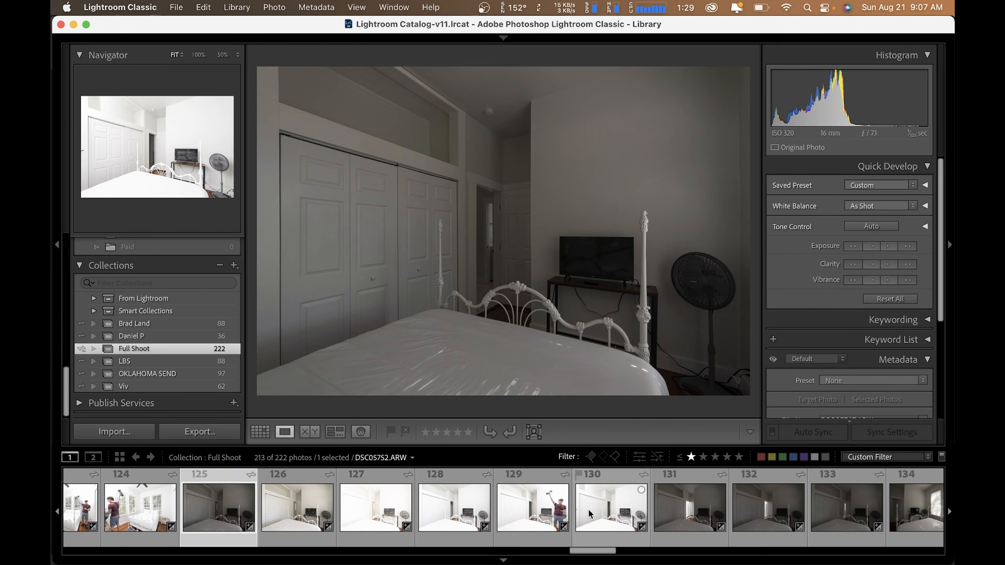
{"action": "left_click", "coordinate": [607, 512], "text": "shift"}
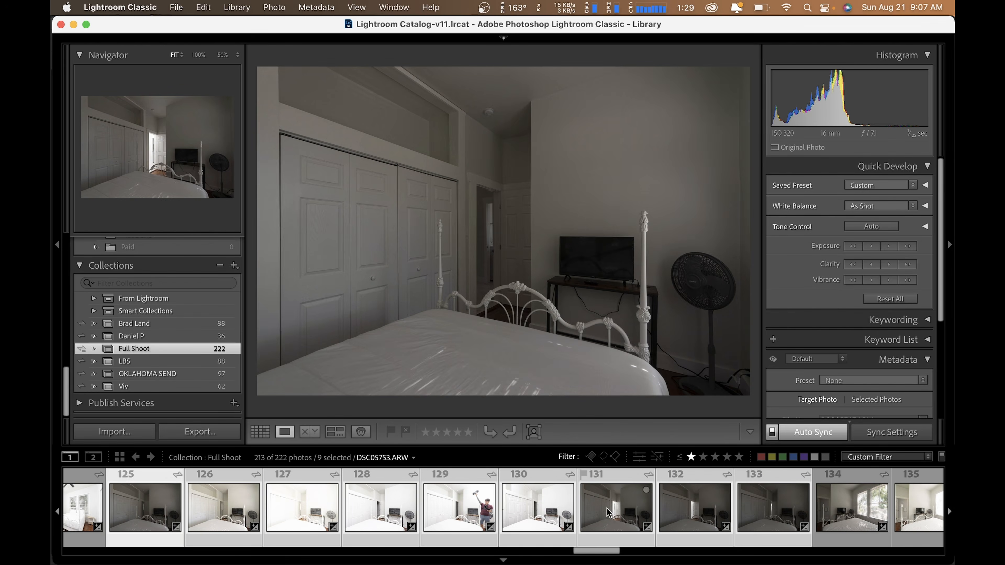
{"action": "left_click", "coordinate": [379, 517]}
{"action": "scroll", "coordinate": [363, 514], "scroll_direction": "down", "scroll_amount": 1}
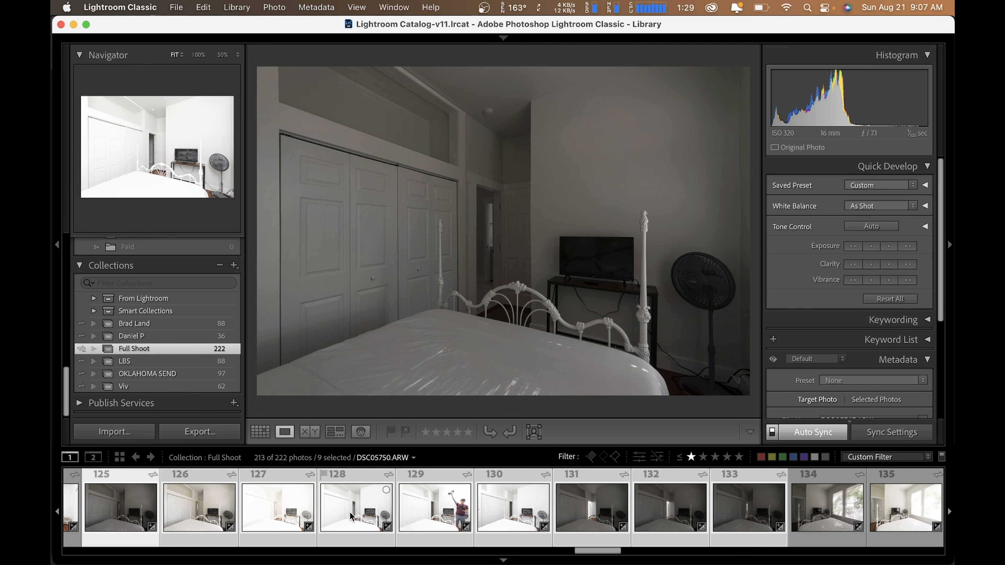
{"action": "left_click", "coordinate": [442, 514]}
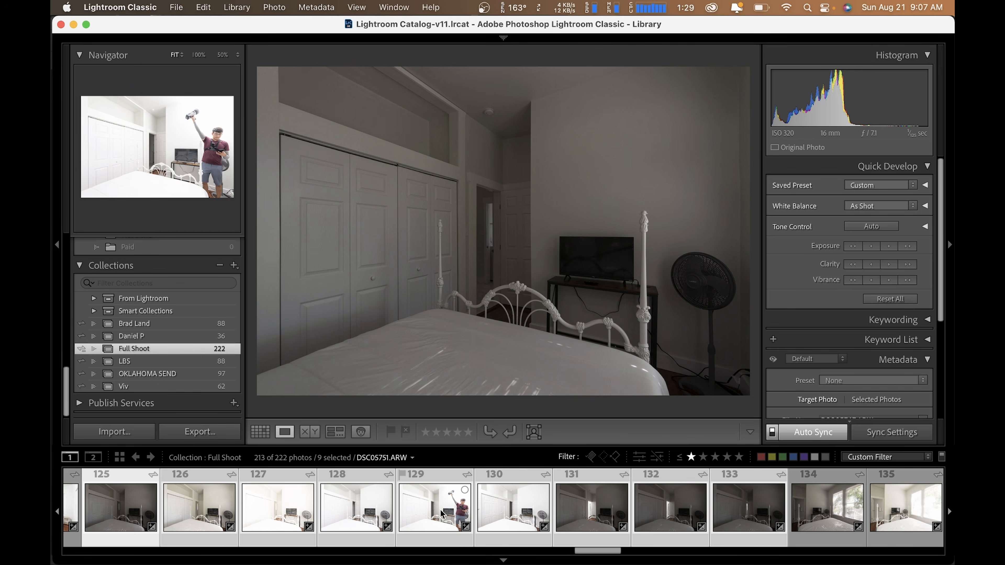
{"action": "left_click", "coordinate": [579, 520]}
{"action": "left_click", "coordinate": [663, 506]}
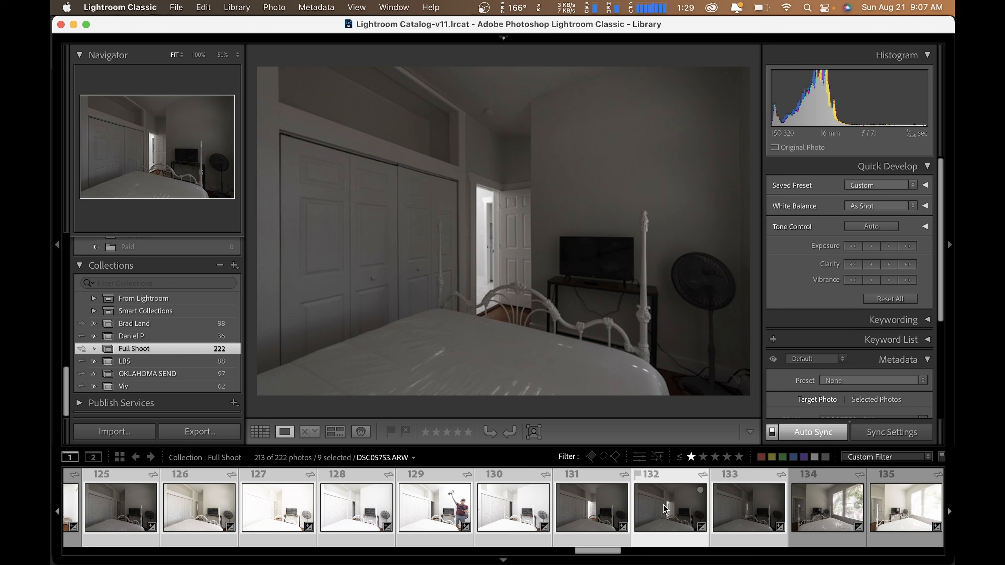
{"action": "left_click", "coordinate": [607, 513], "text": "super"}
{"action": "key", "text": "super+e"}
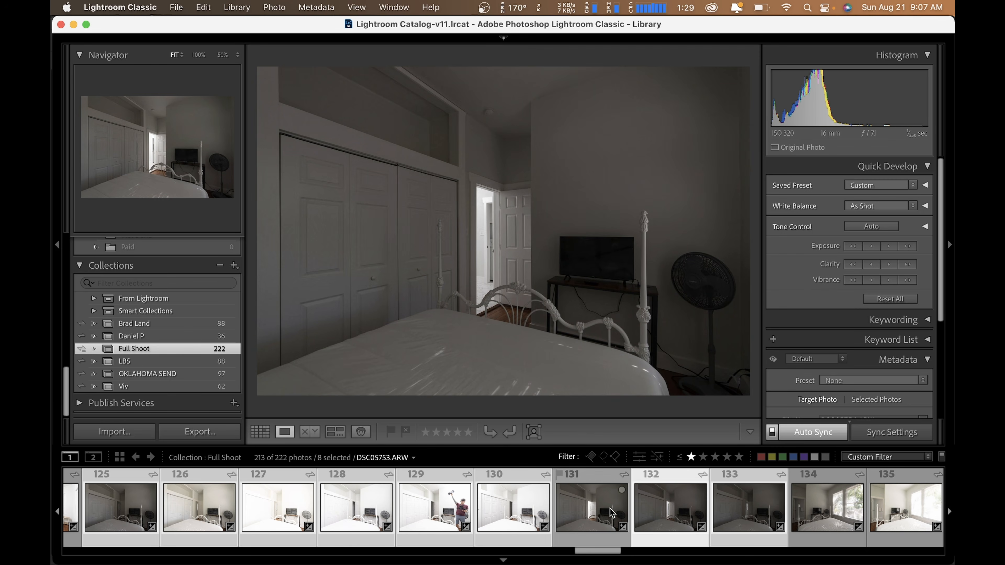
{"action": "key", "text": "Return"}
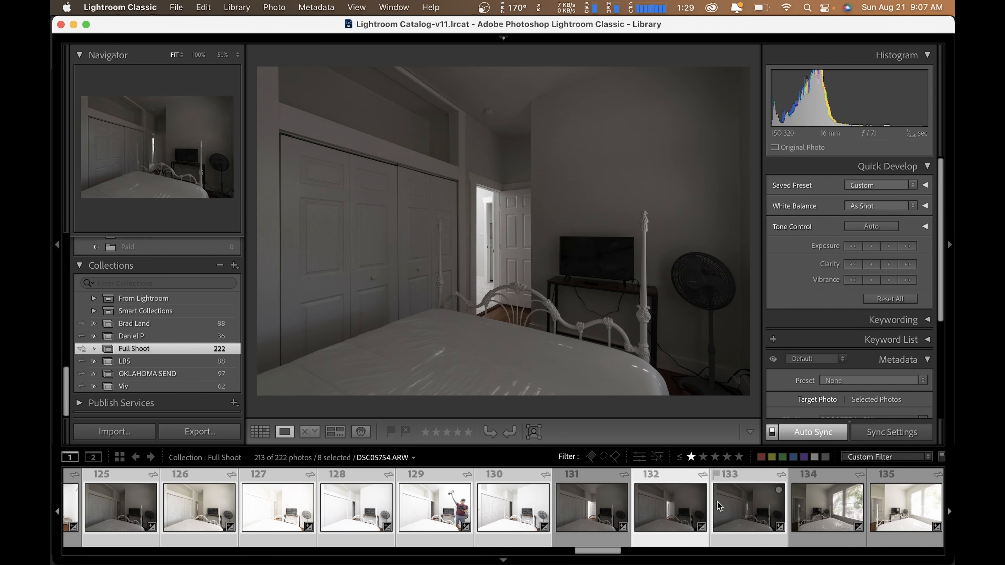
Select frames 134 to 140 of the bedroom view with TV and windows and open them as layers in Photoshop
{"action": "scroll", "coordinate": [514, 512], "scroll_direction": "down", "scroll_amount": 5}
{"action": "left_click", "coordinate": [504, 514]}
{"action": "scroll", "coordinate": [594, 511], "scroll_direction": "down", "scroll_amount": 4}
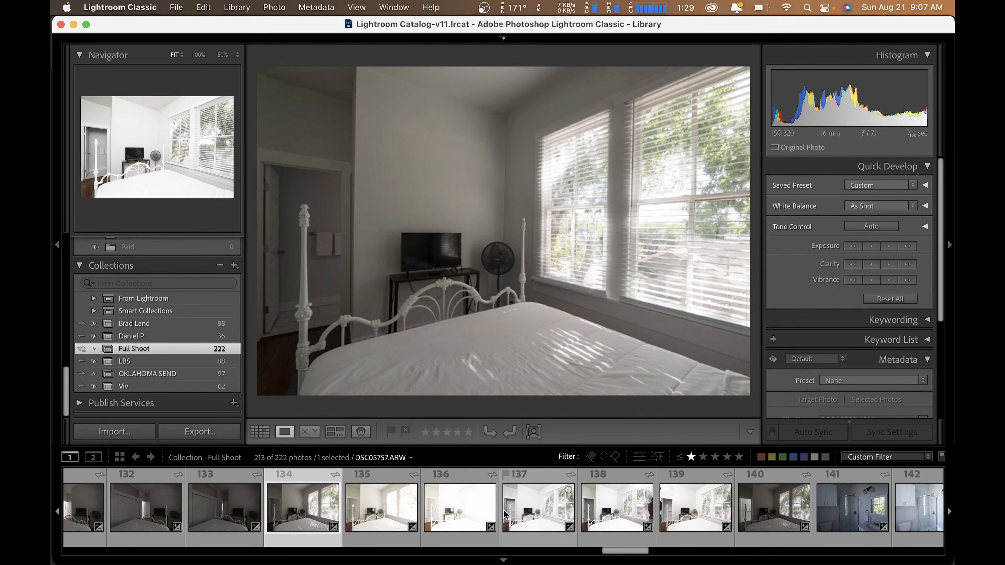
{"action": "left_click", "coordinate": [697, 510]}
{"action": "left_click", "coordinate": [698, 510], "text": "shift"}
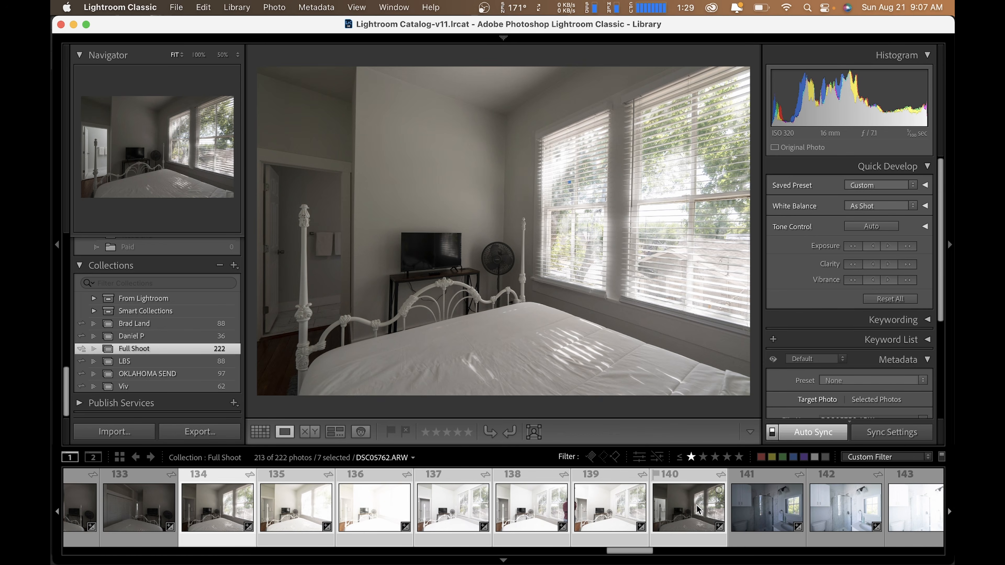
{"action": "key", "text": "super+e"}
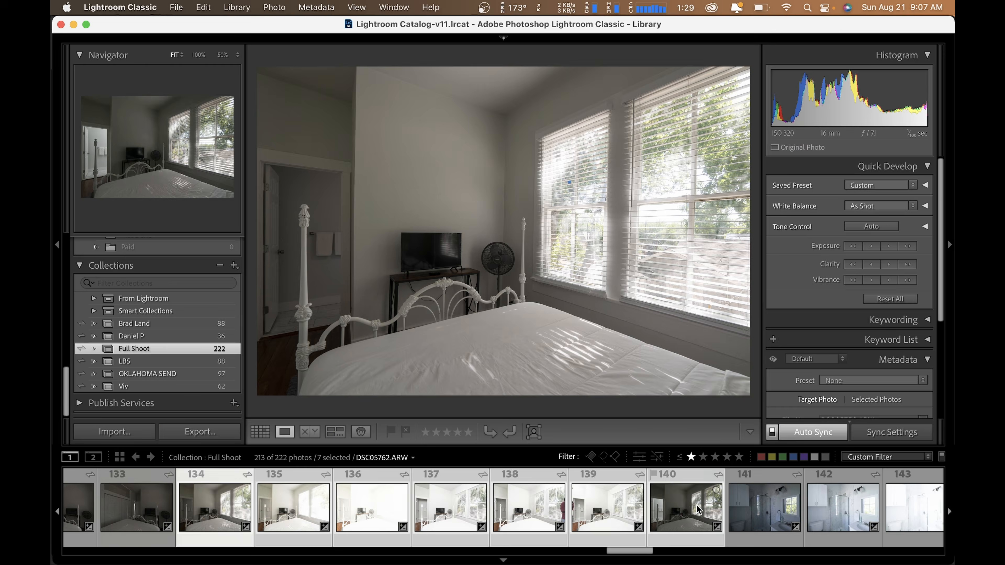
Select bathroom frames 141 to 146 and open them as layers in Photoshop
{"action": "scroll", "coordinate": [442, 510], "scroll_direction": "down", "scroll_amount": 2}
{"action": "left_click", "coordinate": [441, 514]}
{"action": "scroll", "coordinate": [554, 511], "scroll_direction": "down", "scroll_amount": 2}
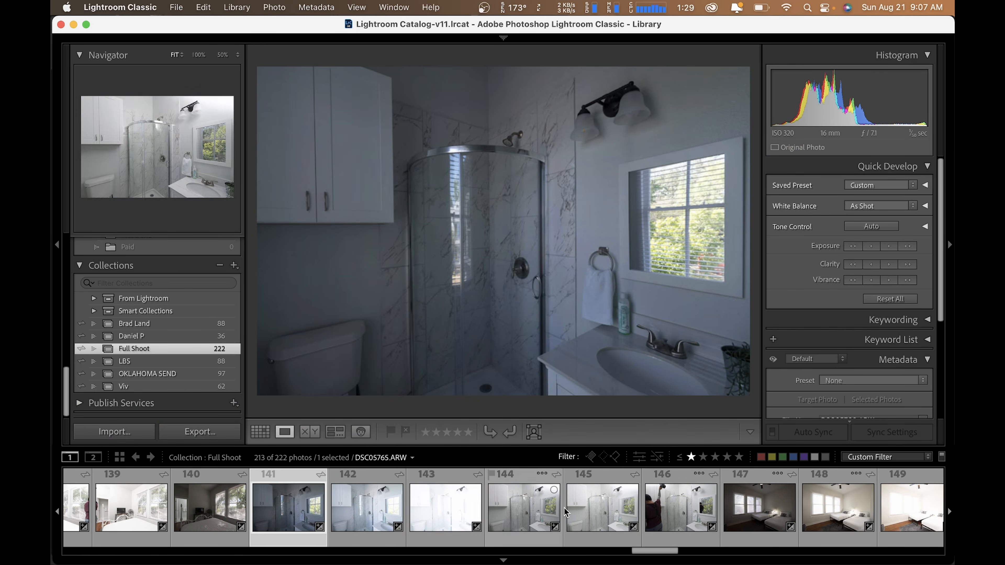
{"action": "left_click", "coordinate": [688, 516], "text": "shift"}
{"action": "key", "text": "super+e"}
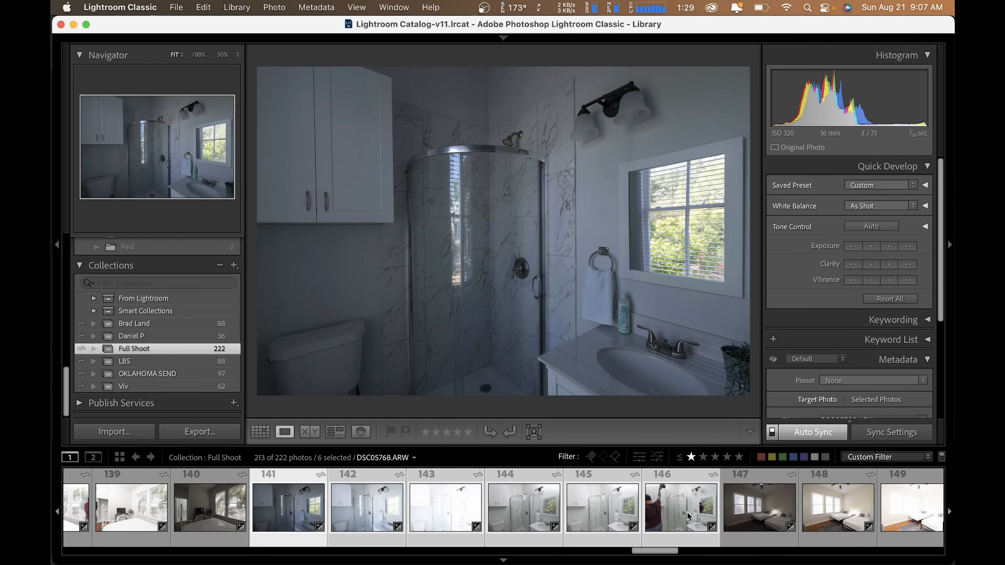
Select frames 147 to 154 of the two-bed bedroom, leaving out frame 150
{"action": "scroll", "coordinate": [686, 514], "scroll_direction": "down", "scroll_amount": 3}
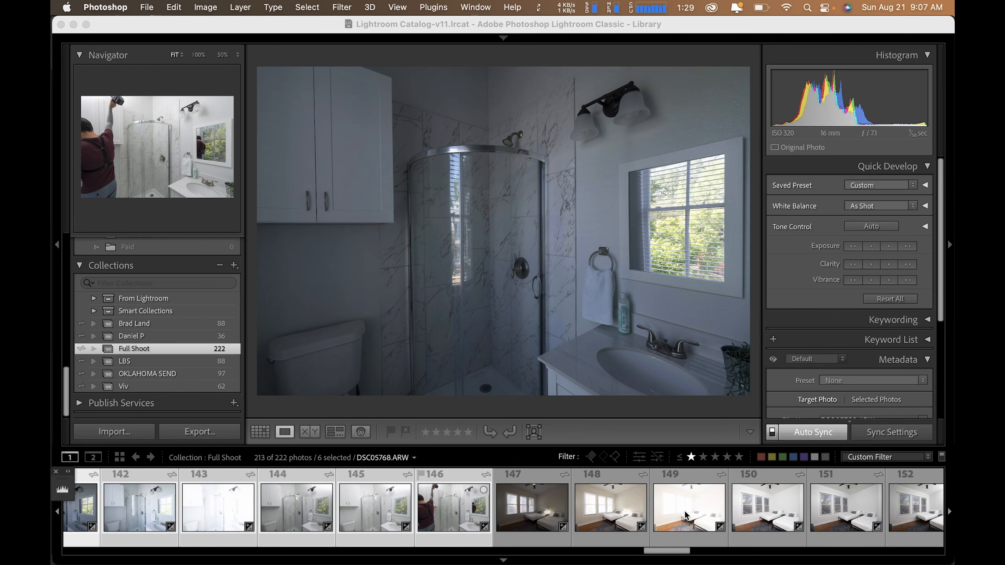
{"action": "left_click", "coordinate": [563, 518]}
{"action": "scroll", "coordinate": [554, 519], "scroll_direction": "down", "scroll_amount": 3}
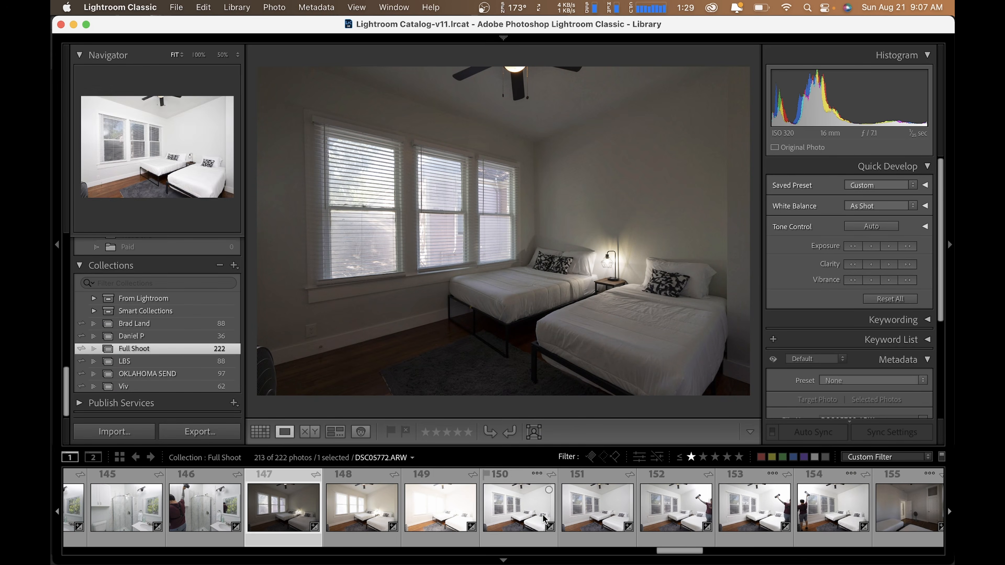
{"action": "scroll", "coordinate": [747, 516], "scroll_direction": "down", "scroll_amount": 2}
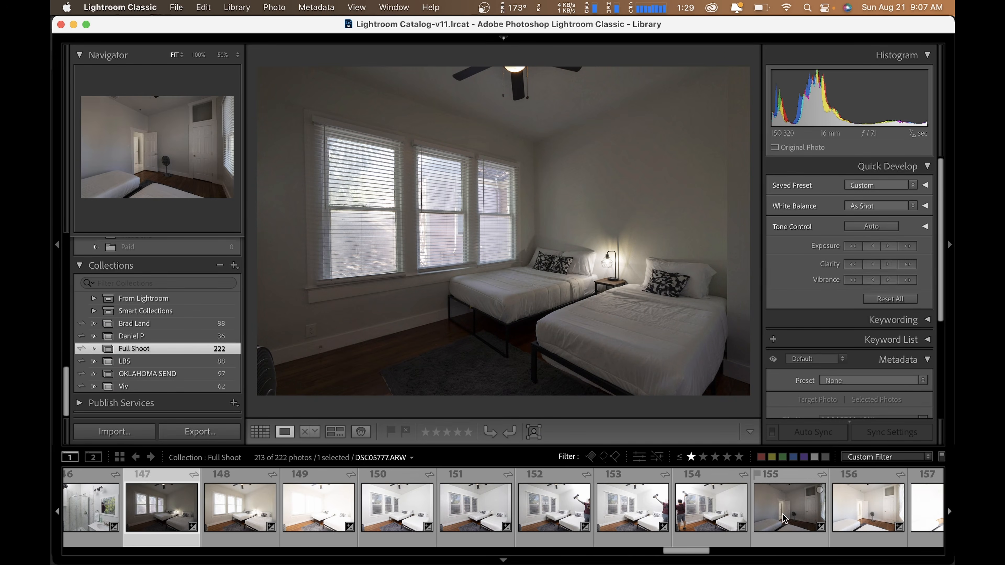
{"action": "left_click", "coordinate": [712, 512], "text": "shift"}
{"action": "left_click", "coordinate": [407, 524], "text": "super"}
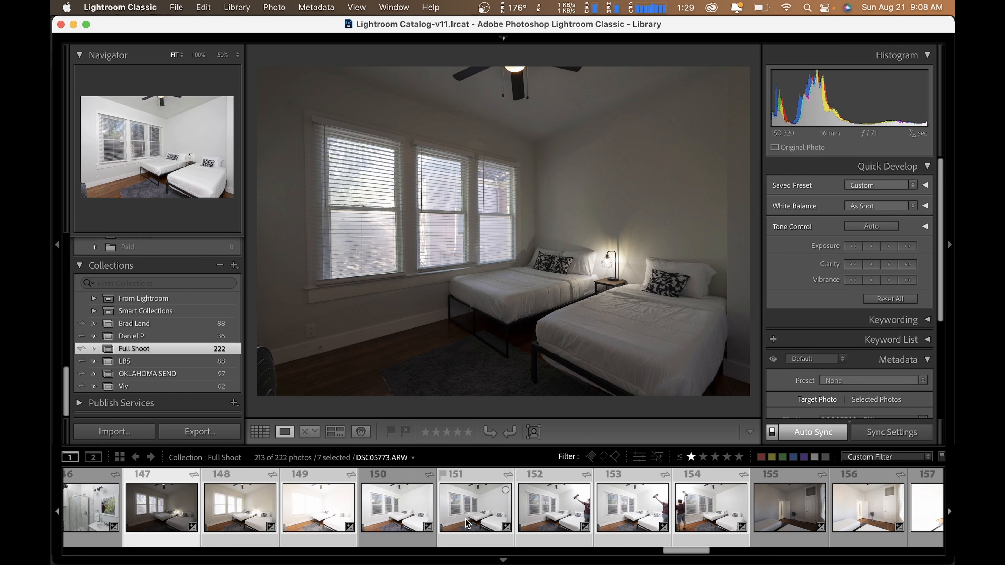
Compare the two-bed bedroom flash frames, remove frame 152 from the selection, and open the remaining frames as layers in Photoshop
{"action": "scroll", "coordinate": [466, 521], "scroll_direction": "down", "scroll_amount": 1}
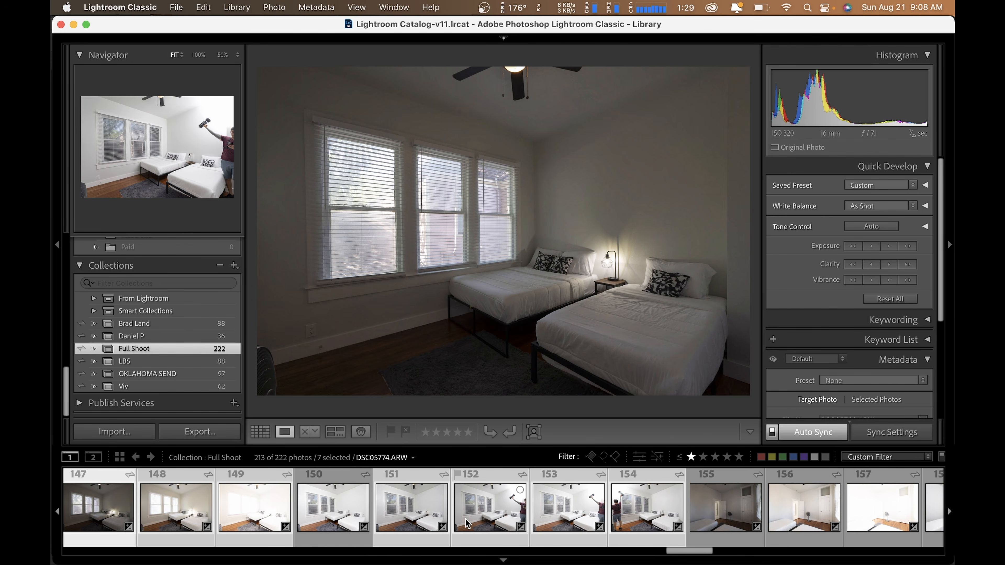
{"action": "left_click", "coordinate": [487, 514]}
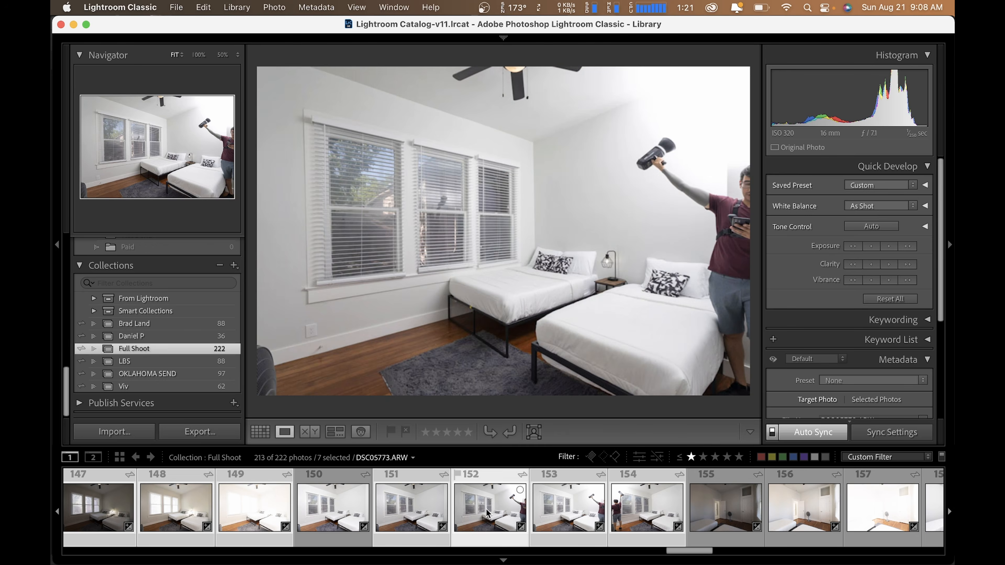
{"action": "left_click", "coordinate": [541, 514]}
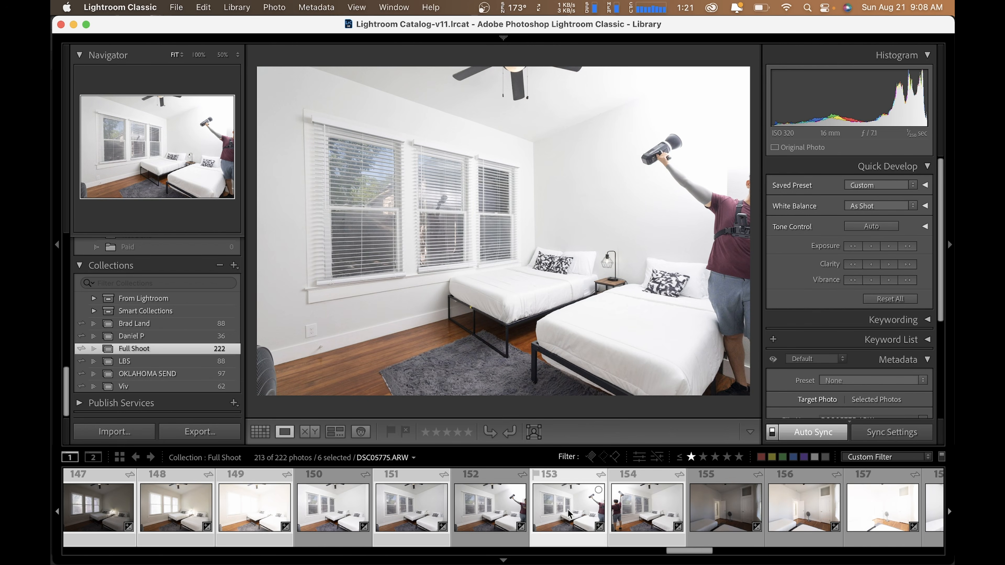
{"action": "left_click", "coordinate": [401, 514]}
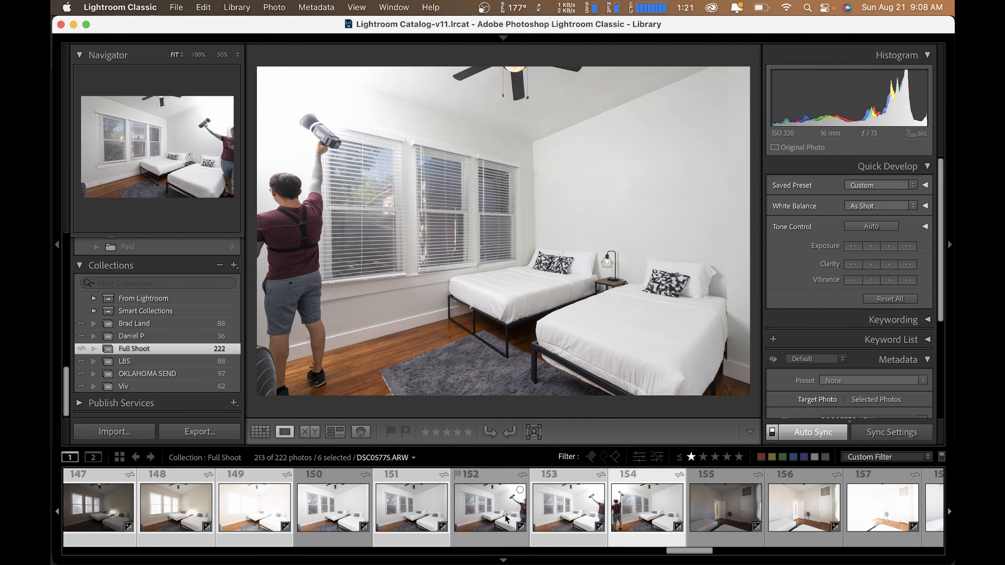
{"action": "left_click", "coordinate": [402, 514]}
{"action": "scroll", "coordinate": [273, 519], "scroll_direction": "right", "scroll_amount": 1}
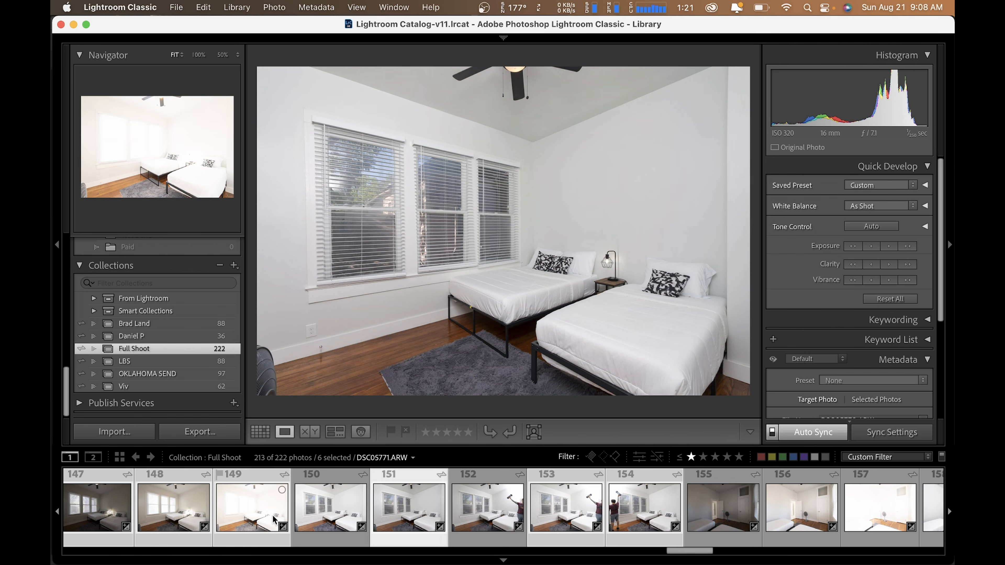
{"action": "scroll", "coordinate": [273, 520], "scroll_direction": "right", "scroll_amount": 1}
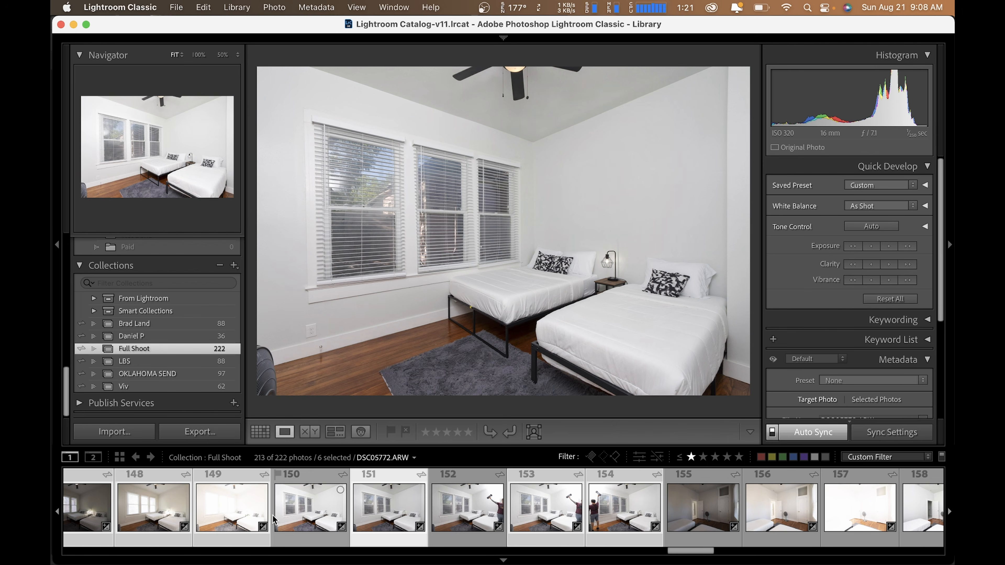
{"action": "key", "text": "super+e"}
{"action": "key", "text": "Return"}
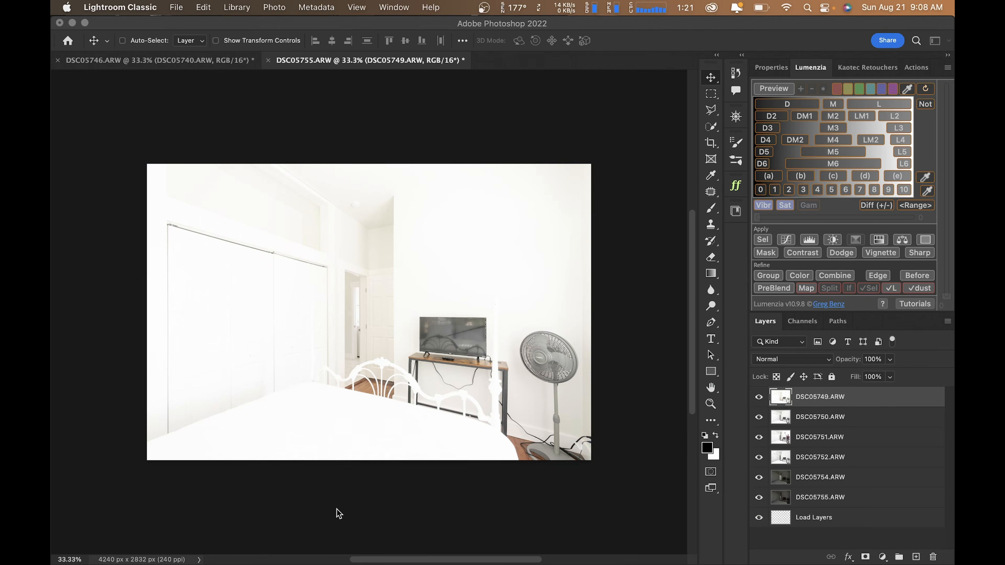
Switch to Lightroom Classic and inspect frame 161 of the bedroom view with door and fan at 200% zoom
{"action": "key", "text": "super+Tab"}
{"action": "scroll", "coordinate": [339, 515], "scroll_direction": "right", "scroll_amount": 6}
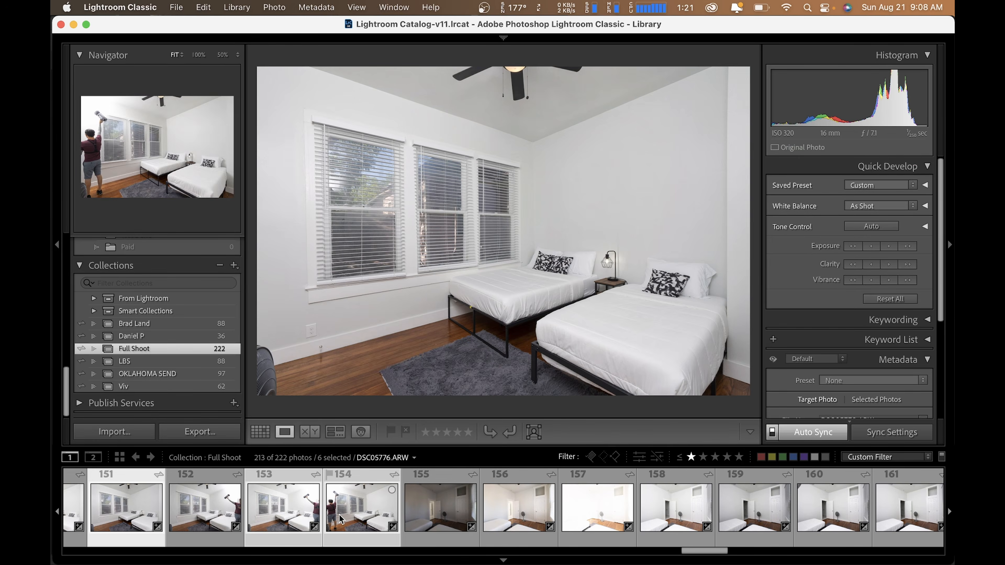
{"action": "left_click", "coordinate": [439, 508]}
{"action": "scroll", "coordinate": [556, 519], "scroll_direction": "right", "scroll_amount": 6}
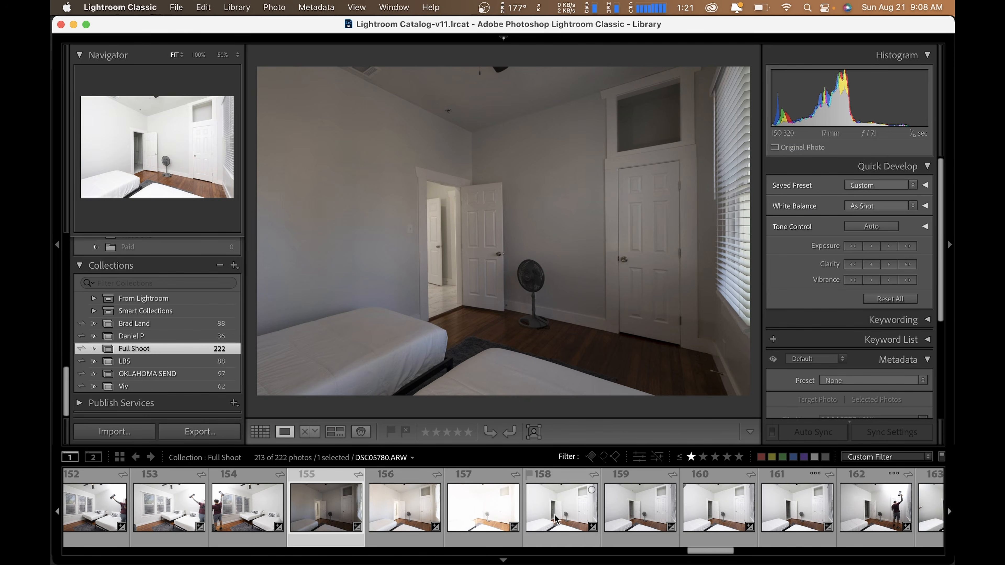
{"action": "scroll", "coordinate": [556, 518], "scroll_direction": "right", "scroll_amount": 2}
{"action": "left_click", "coordinate": [712, 509]}
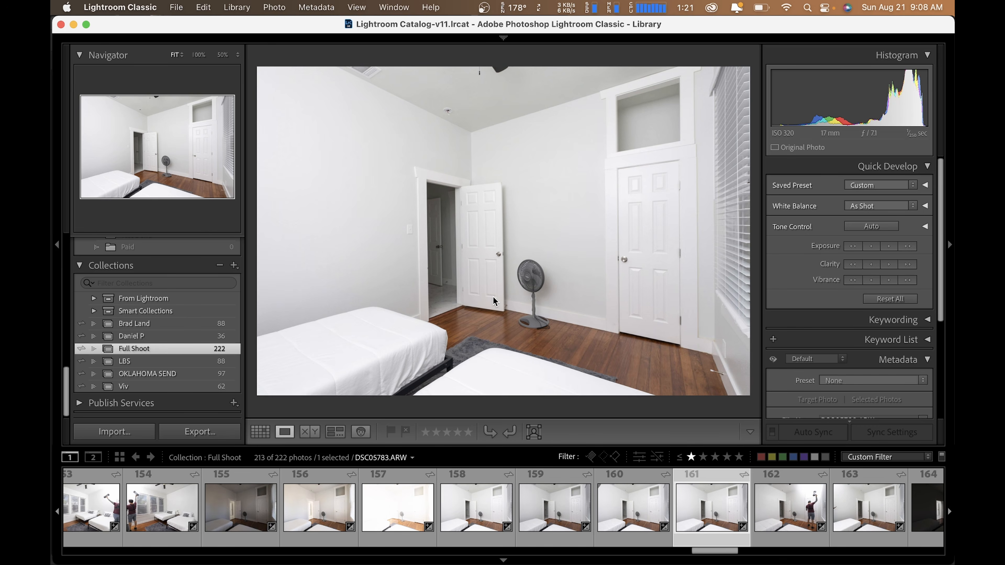
{"action": "left_click", "coordinate": [542, 259]}
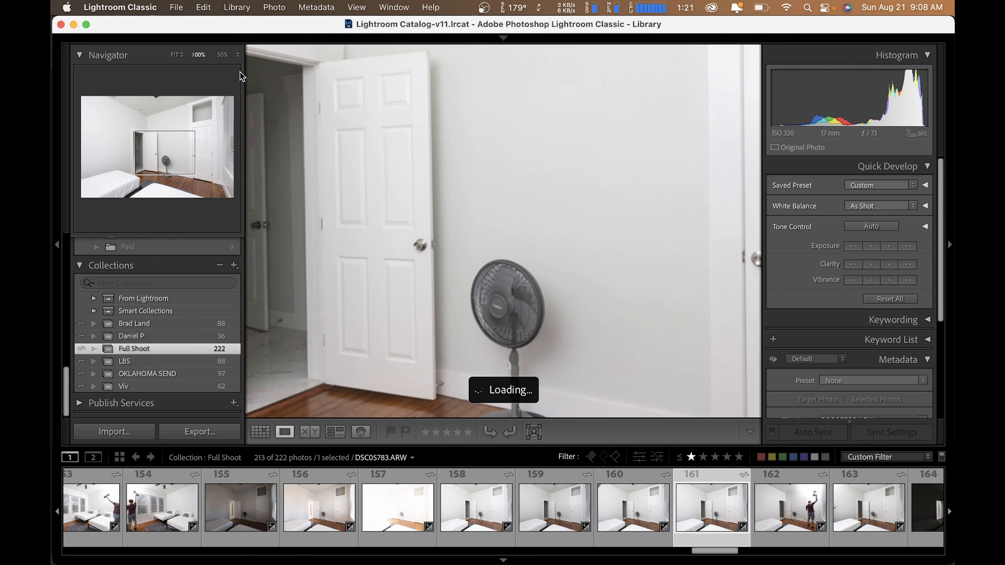
{"action": "left_click", "coordinate": [225, 55]}
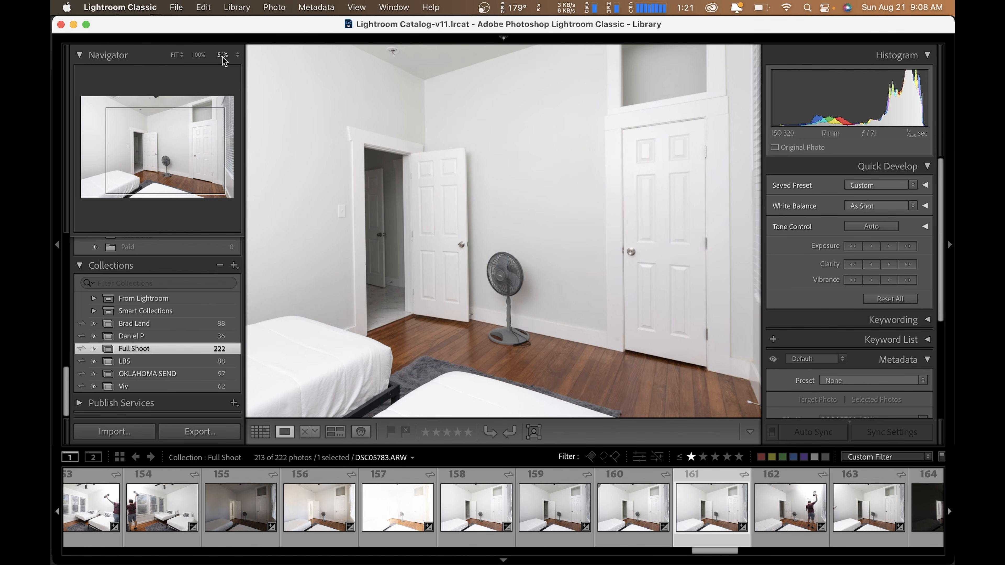
{"action": "left_click", "coordinate": [238, 55]}
{"action": "left_click", "coordinate": [239, 108]}
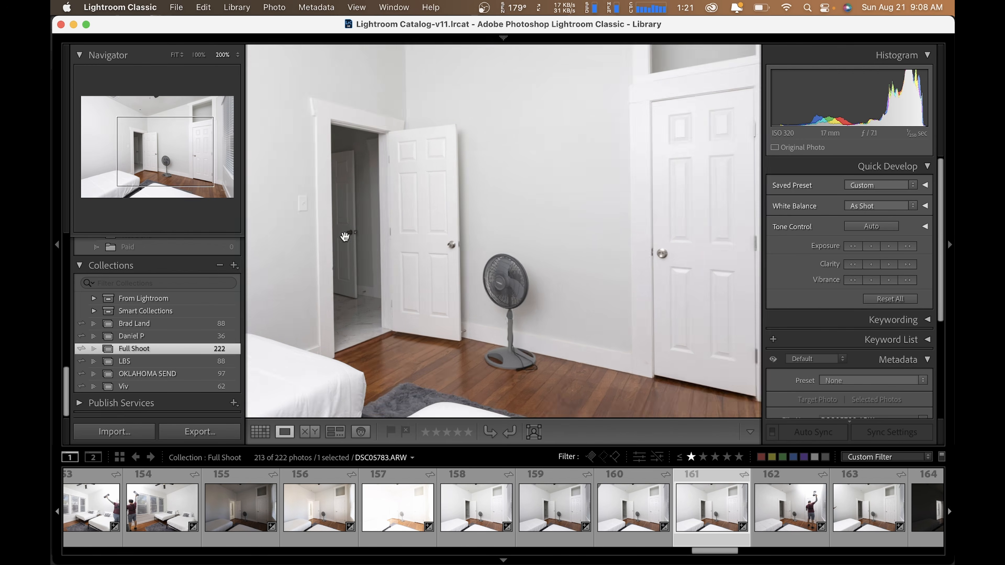
{"action": "left_click", "coordinate": [450, 312]}
{"action": "left_click", "coordinate": [550, 191]}
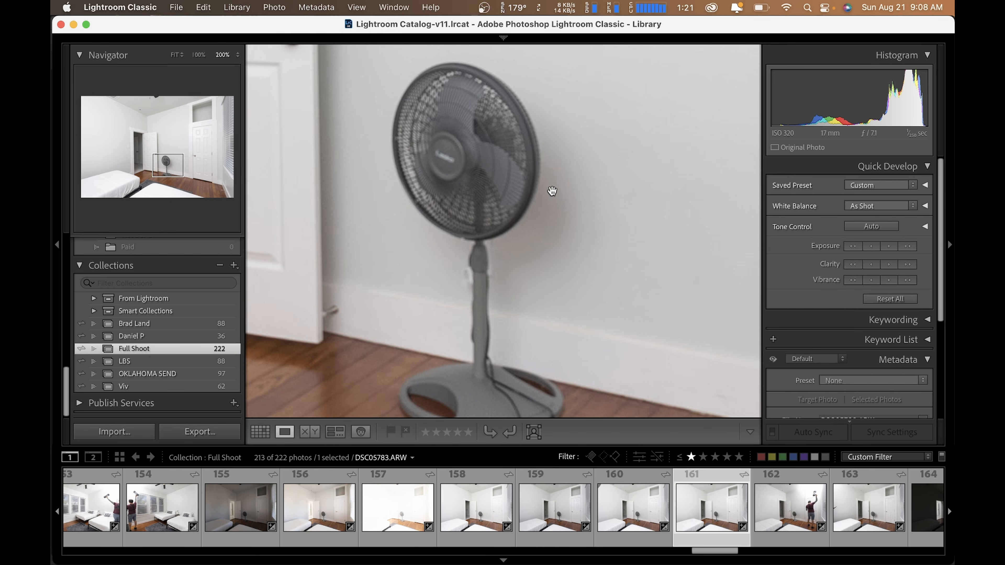
{"action": "left_click_drag", "start_coordinate": [550, 191], "coordinate": [624, 145]}
{"action": "left_click", "coordinate": [624, 145]}
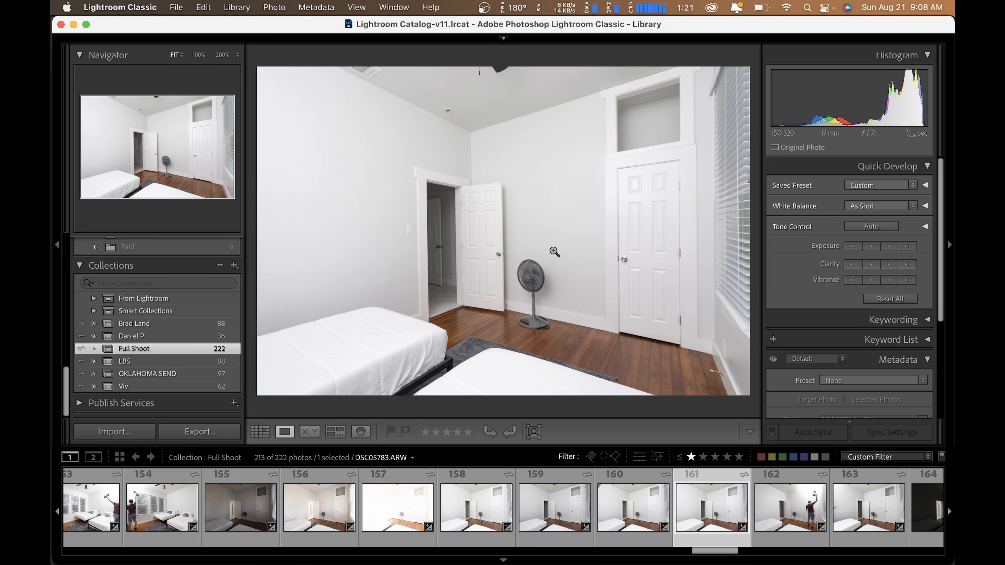
Select laundry room frames 165 to 168 and open them as layers in Photoshop
{"action": "key", "text": "Right"}
{"action": "key", "text": "Right"}
{"action": "key", "text": "Right"}
{"action": "key", "text": "Right"}
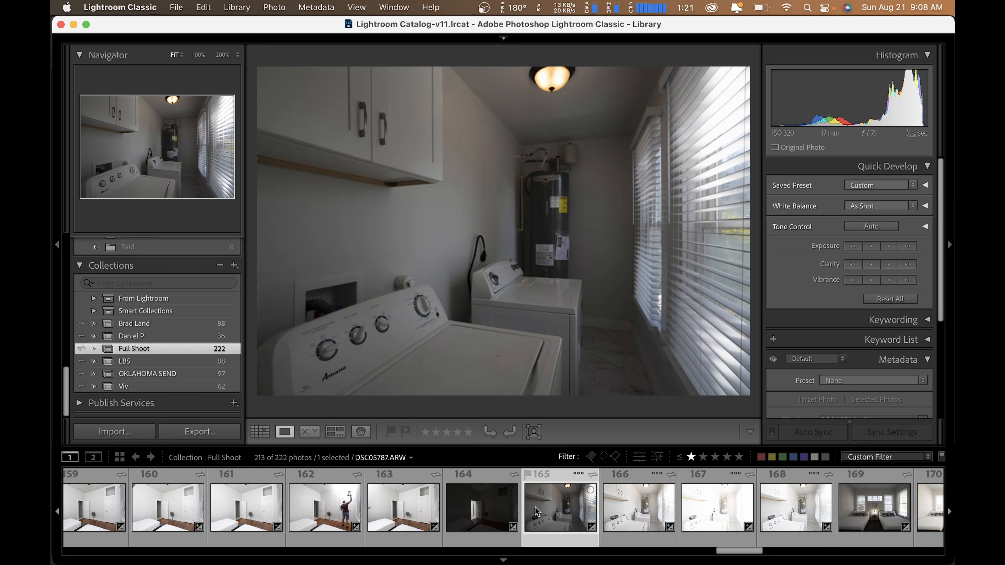
{"action": "left_click", "coordinate": [669, 521], "text": "shift"}
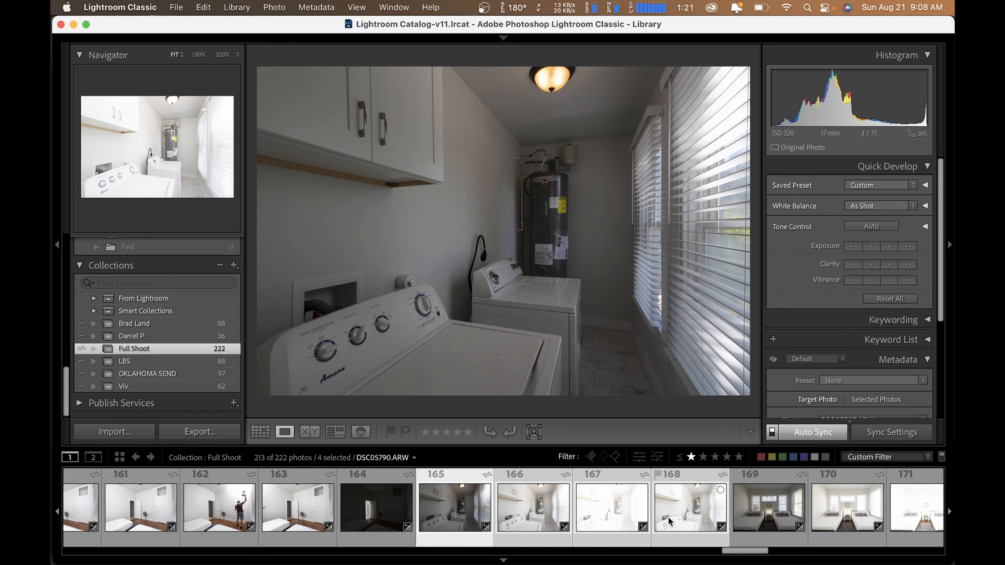
{"action": "key", "text": "super+e"}
{"action": "key", "text": "Return"}
Select frames 169 to 176 of the symmetrical two-bed view, leaving out 173 and 174, and open them as layers in Photoshop
{"action": "scroll", "coordinate": [687, 527], "scroll_direction": "right", "scroll_amount": 5}
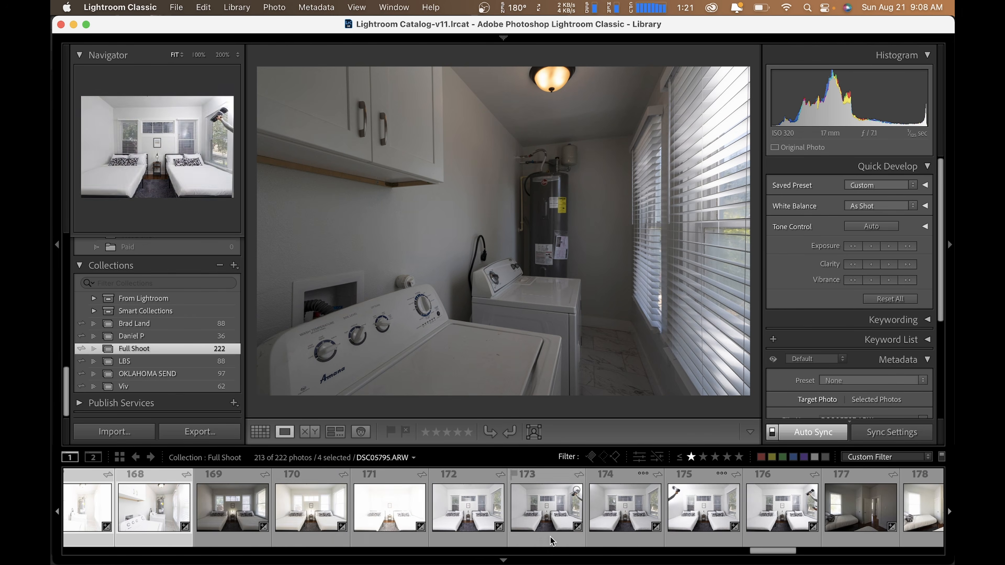
{"action": "key", "text": "Right"}
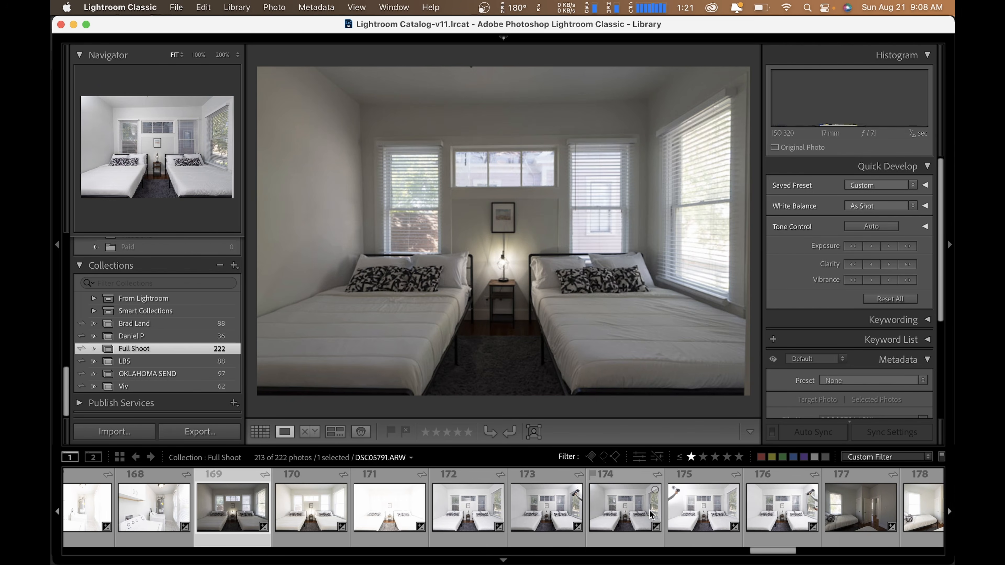
{"action": "left_click", "coordinate": [752, 503], "text": "shift"}
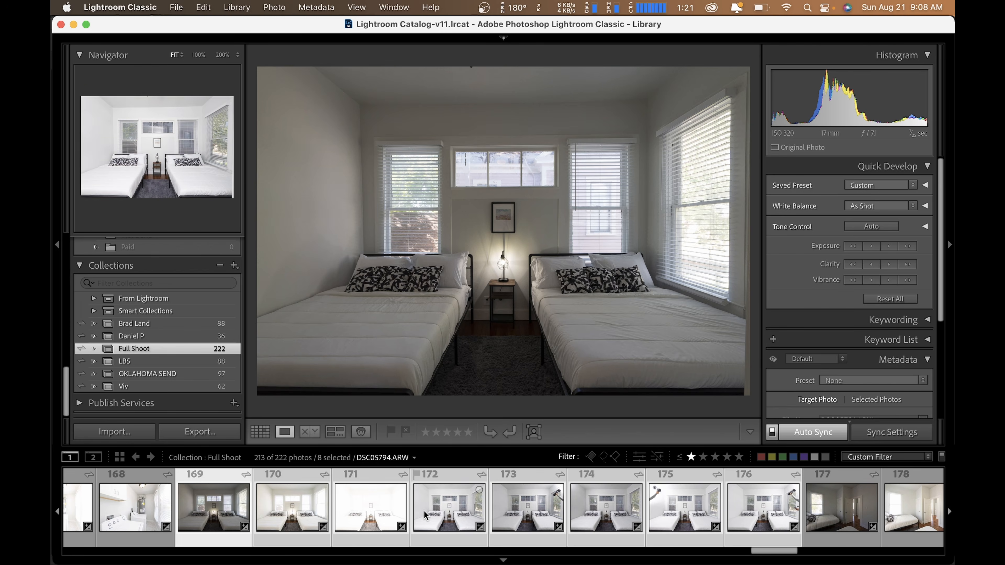
{"action": "left_click", "coordinate": [512, 517], "text": "super"}
{"action": "left_click", "coordinate": [604, 516], "text": "super"}
{"action": "scroll", "coordinate": [605, 516], "scroll_direction": "right", "scroll_amount": 5}
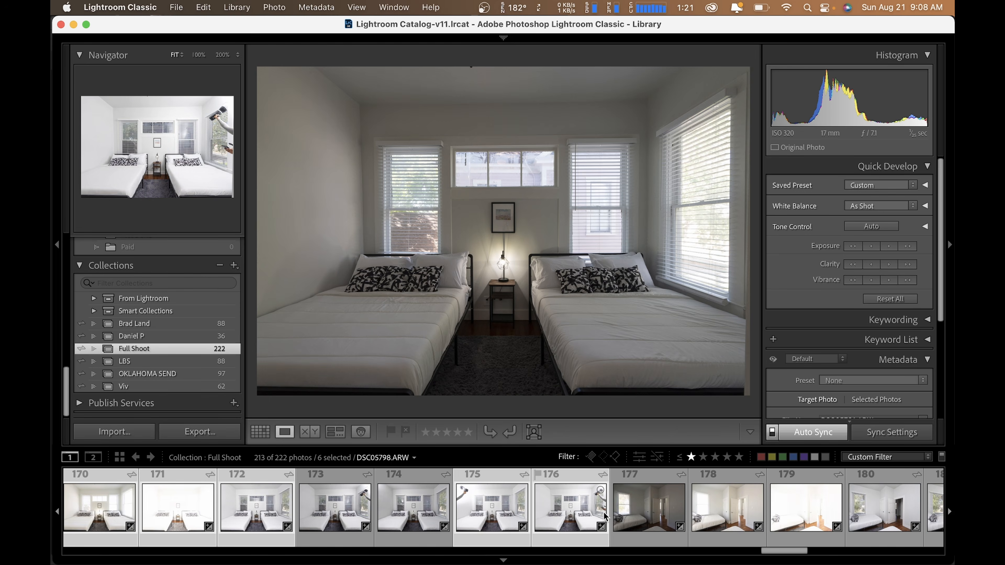
{"action": "key", "text": "super+e"}
{"action": "key", "text": "Return"}
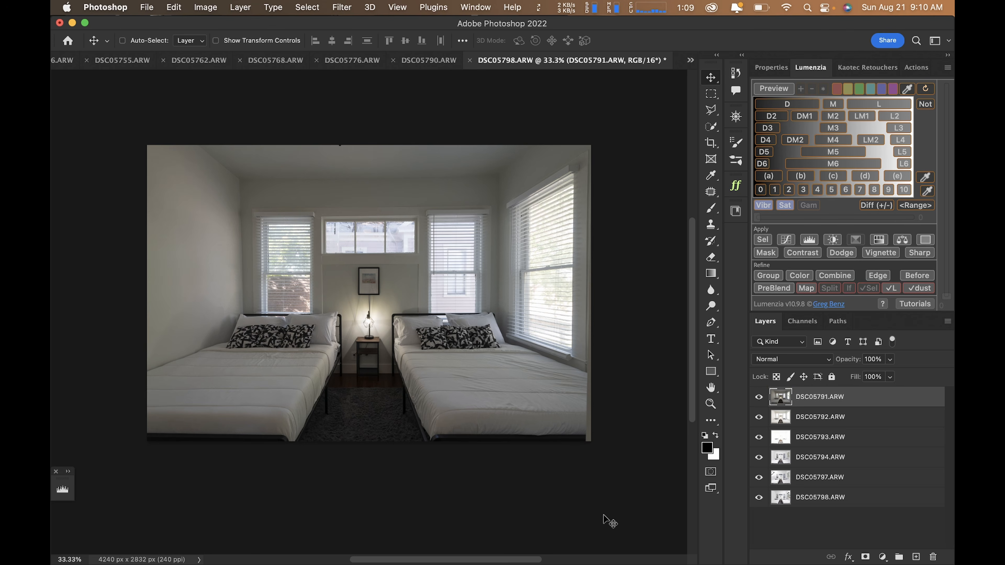
Run Lumenzia PreBlend on all six two-bed layers, DSC05791.ARW to DSC05798.ARW, and select the topmost layer
{"action": "key", "text": "super+0"}
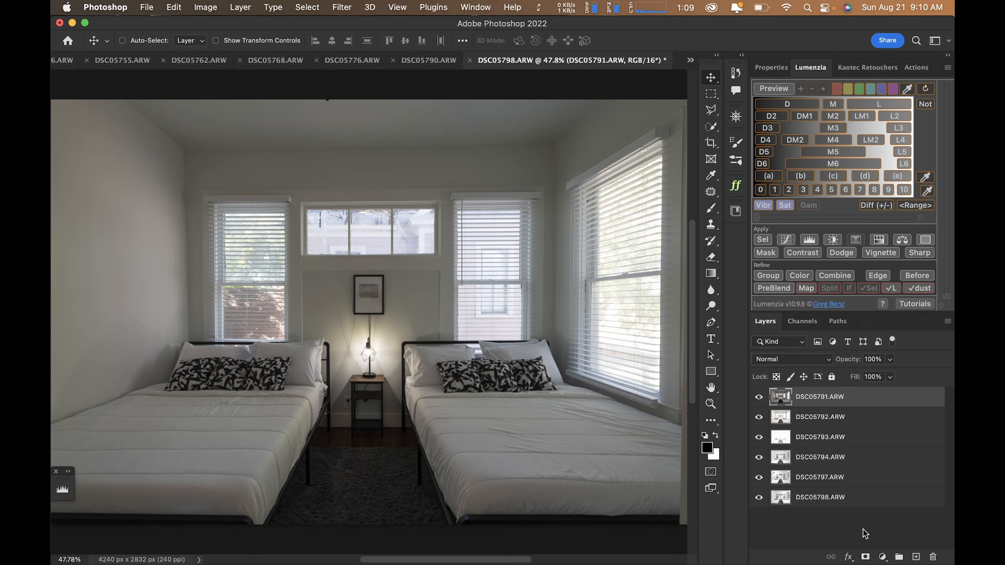
{"action": "left_click", "coordinate": [845, 501], "text": "shift"}
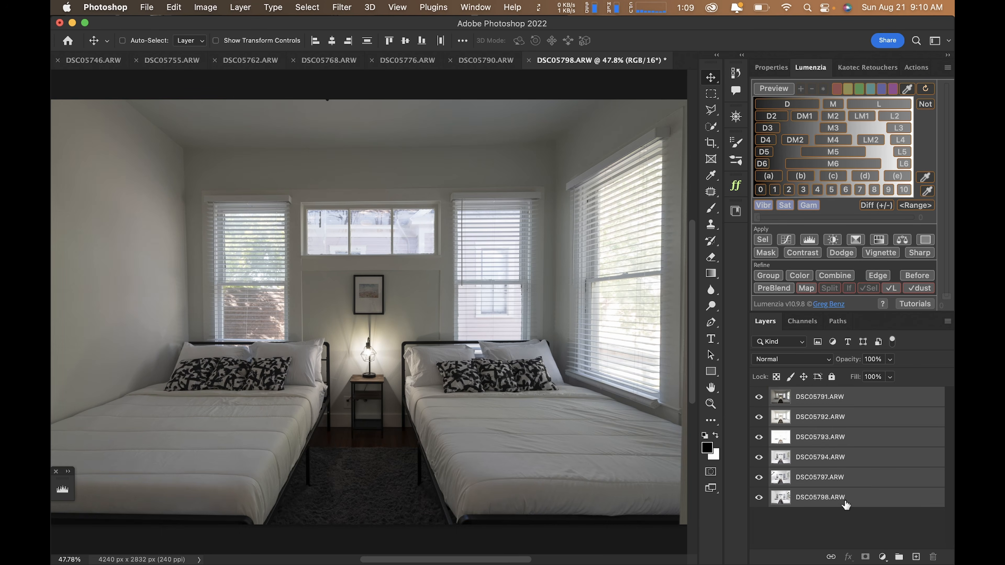
{"action": "left_click", "coordinate": [774, 288]}
{"action": "left_click", "coordinate": [544, 320]}
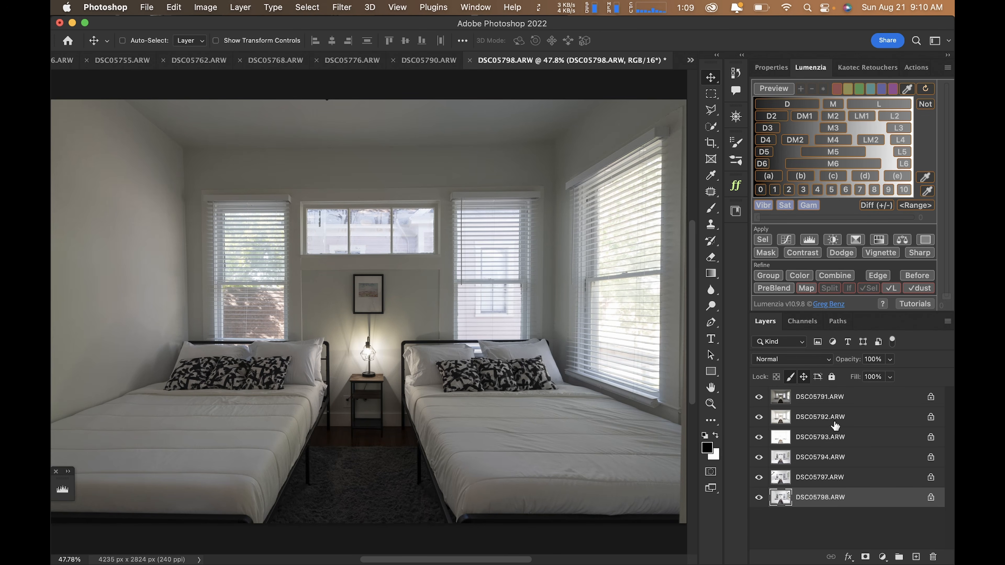
{"action": "left_click", "coordinate": [824, 405]}
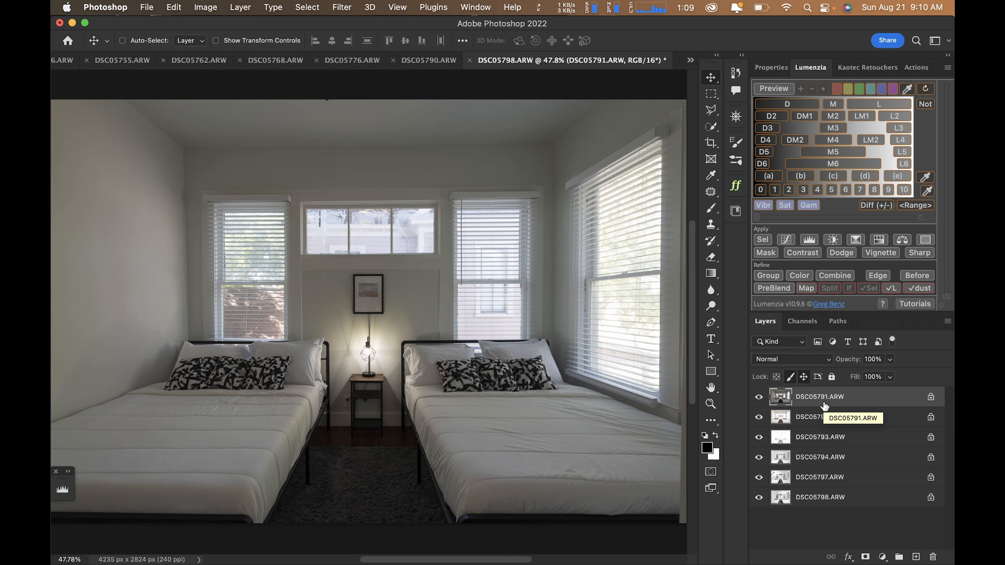
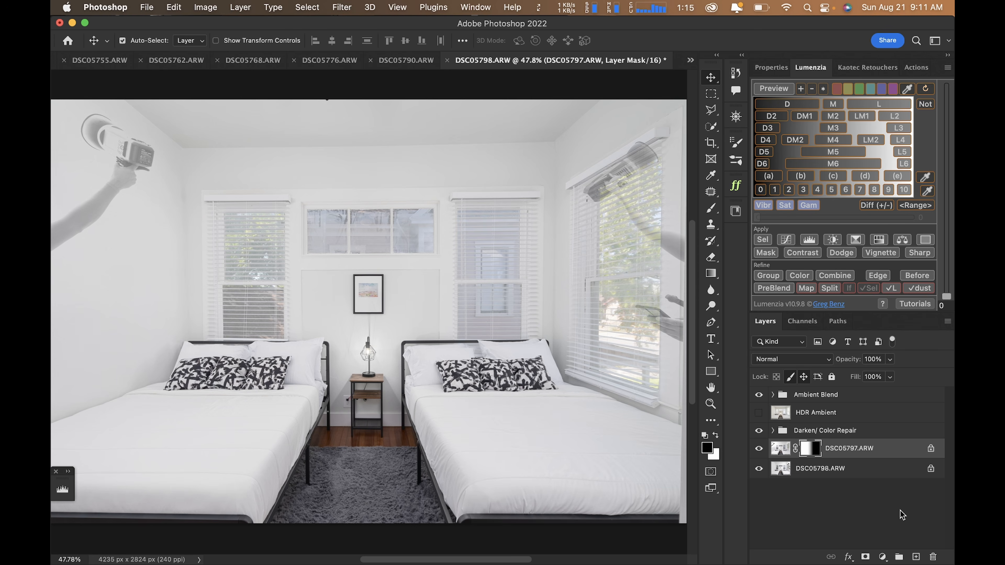
Invert the layer mask of DSC05797.ARW and compare the image with and without the Ambient Blend group
{"action": "key", "text": "super+i"}
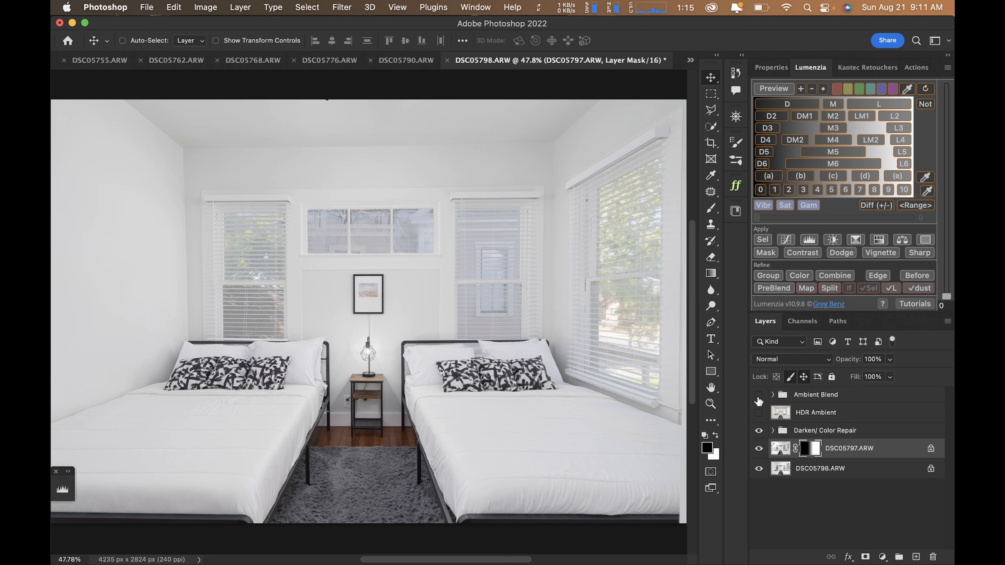
{"action": "left_click", "coordinate": [758, 395]}
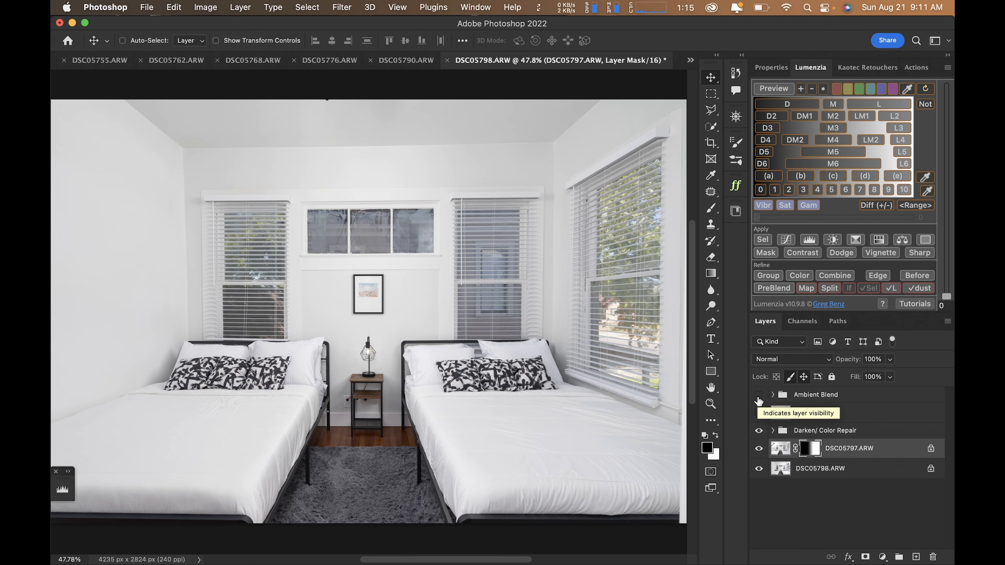
{"action": "left_click", "coordinate": [758, 395]}
Set the Ambient Blend group's opacity to 50% and check the layers inside it
{"action": "left_click", "coordinate": [815, 398]}
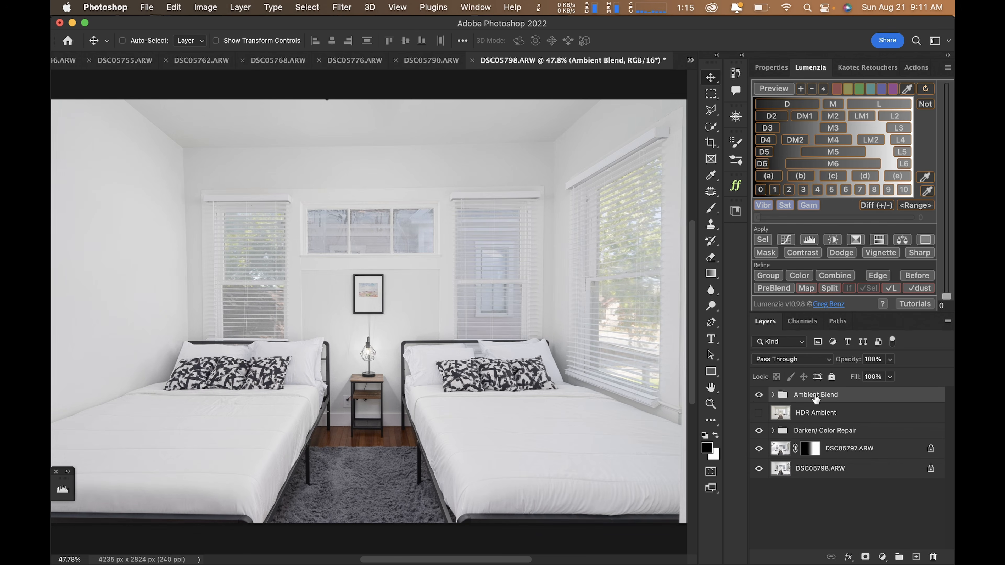
{"action": "left_click", "coordinate": [889, 376]}
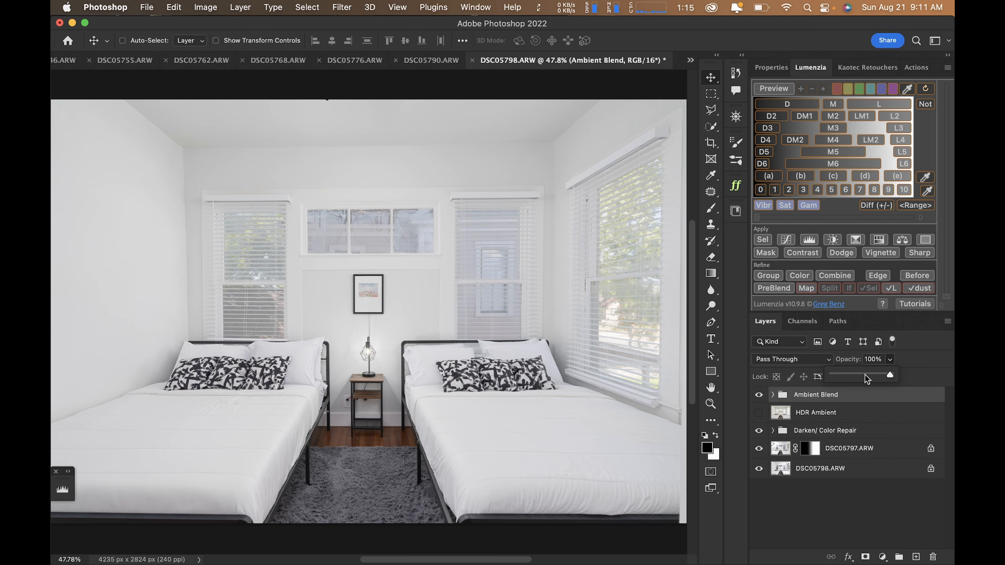
{"action": "left_click_drag", "start_coordinate": [866, 378], "coordinate": [863, 378]}
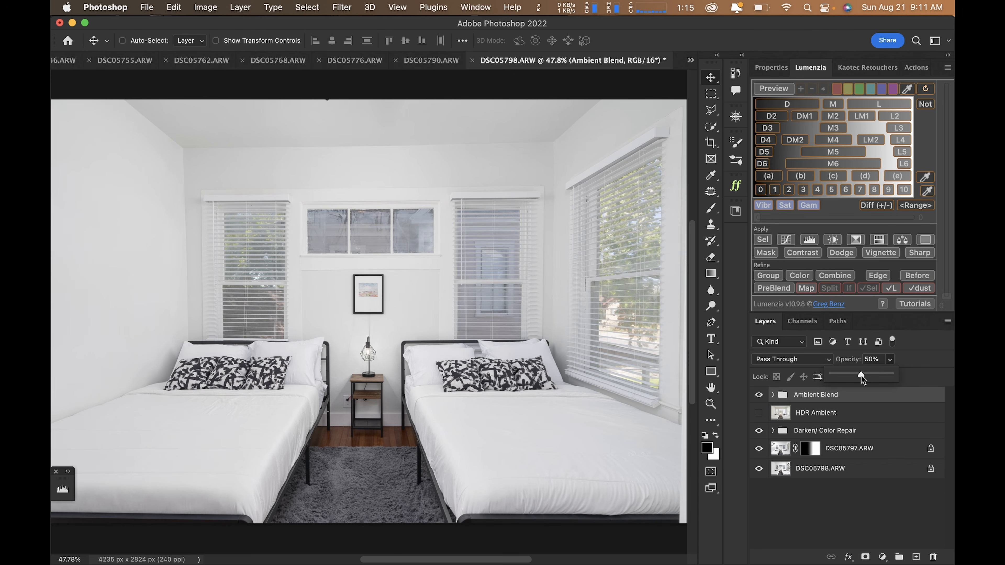
{"action": "left_click", "coordinate": [850, 404]}
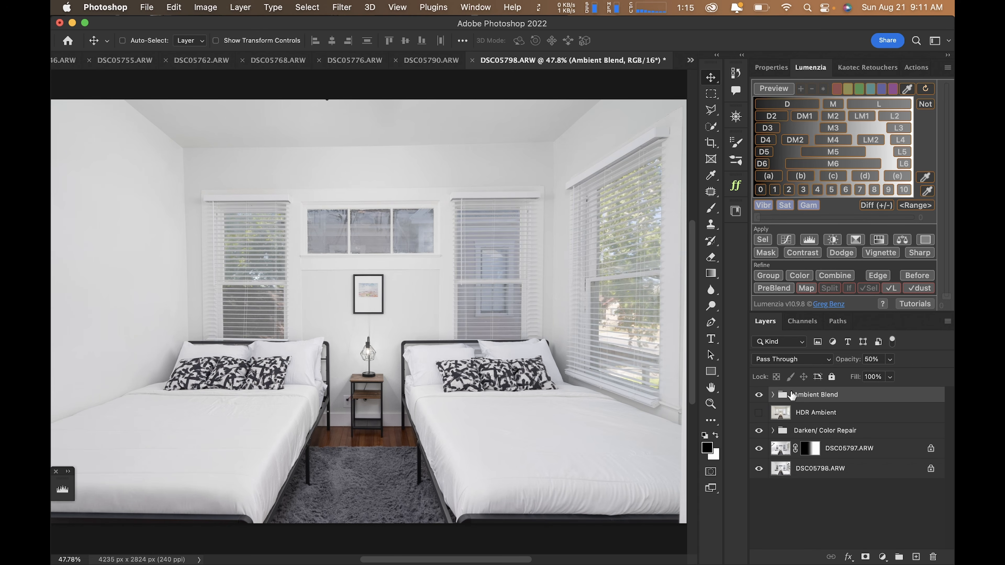
{"action": "left_click", "coordinate": [773, 395]}
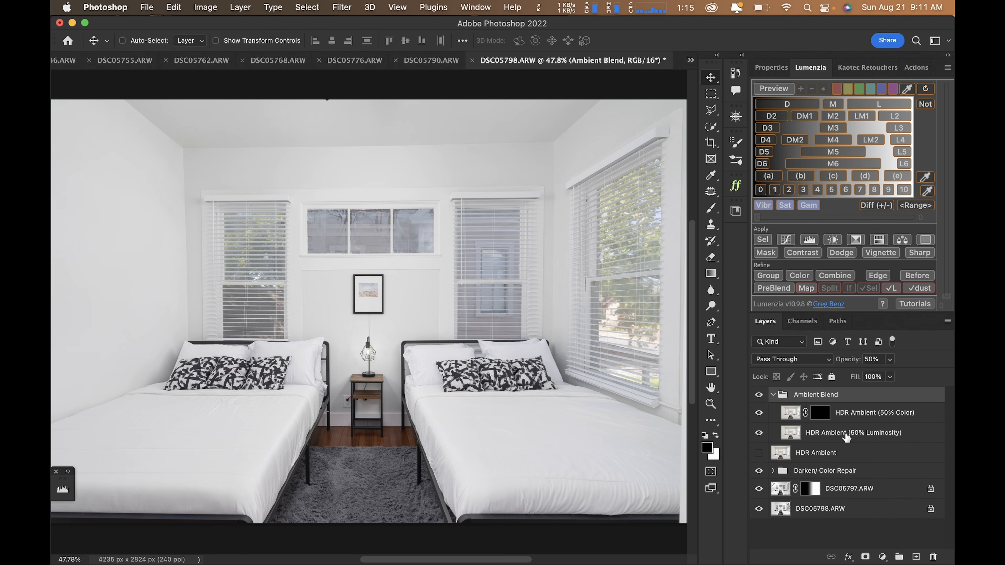
{"action": "left_click", "coordinate": [772, 395]}
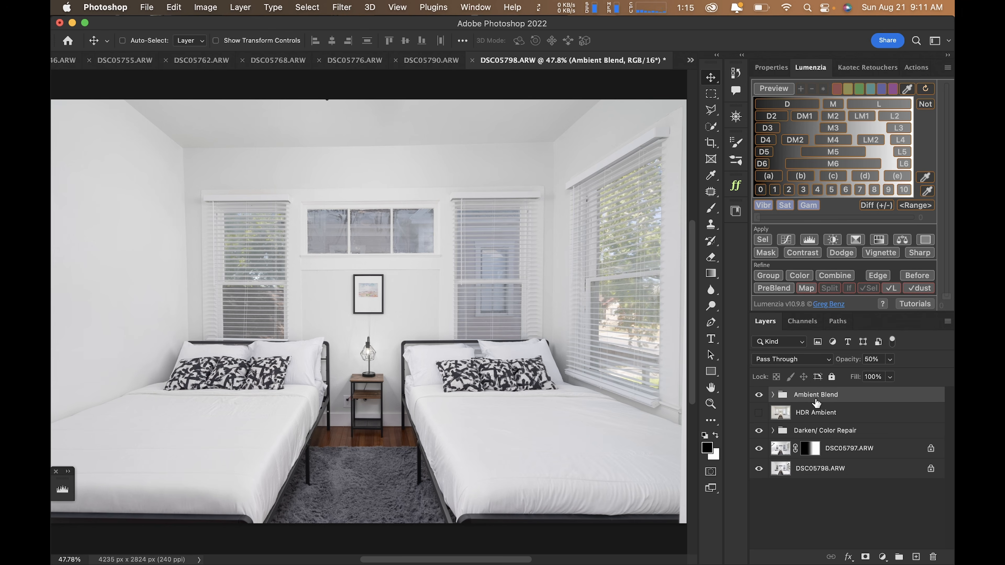
Stamp the visible layers into a new layer and apply Camera Raw Auto adjustments with Exposure -0.10 and Highlights -36
{"action": "key", "text": "alt+shift+super+e"}
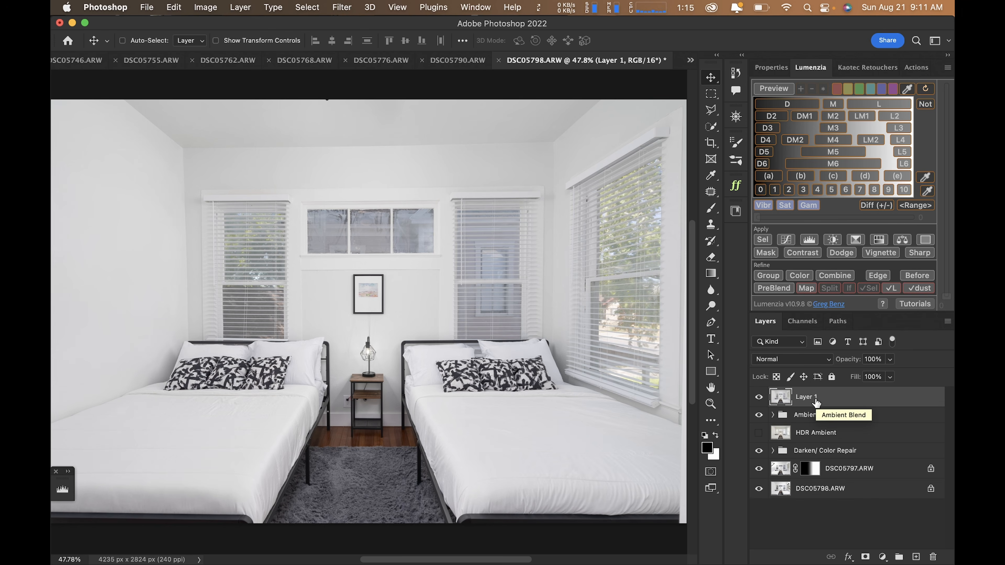
{"action": "key", "text": "shift+super+a"}
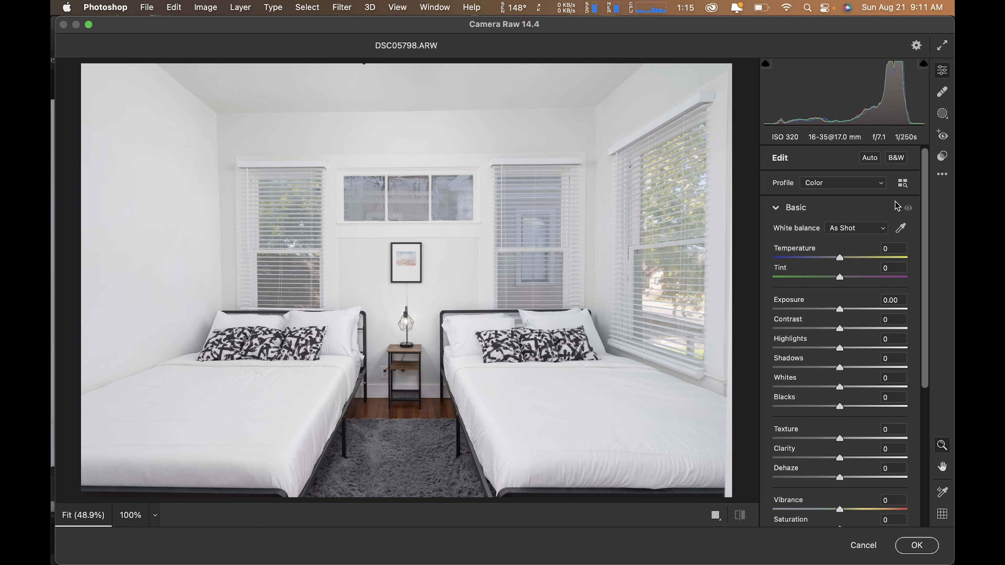
{"action": "left_click", "coordinate": [869, 158]}
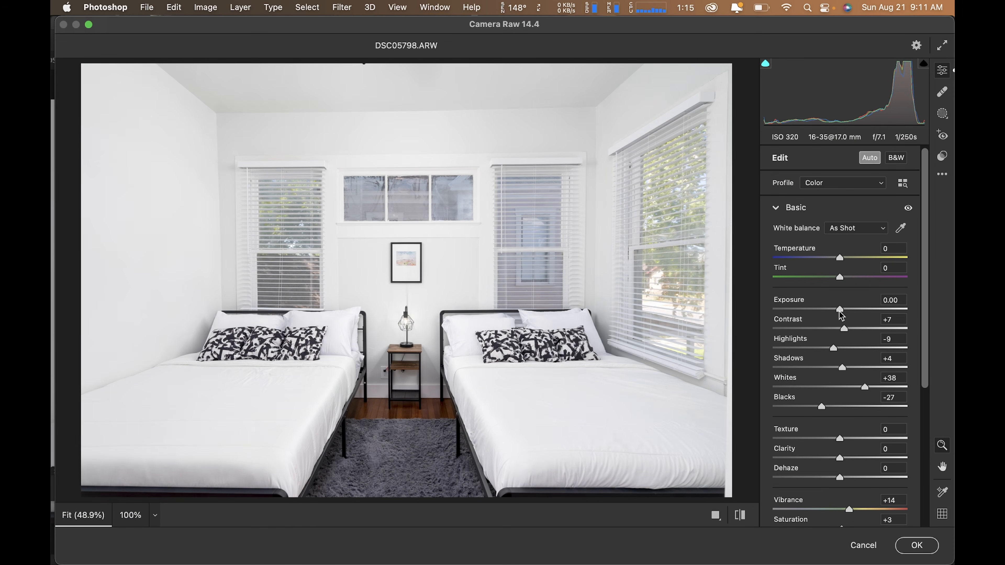
{"action": "left_click_drag", "start_coordinate": [840, 309], "coordinate": [838, 310]}
{"action": "left_click_drag", "start_coordinate": [833, 348], "coordinate": [817, 350]}
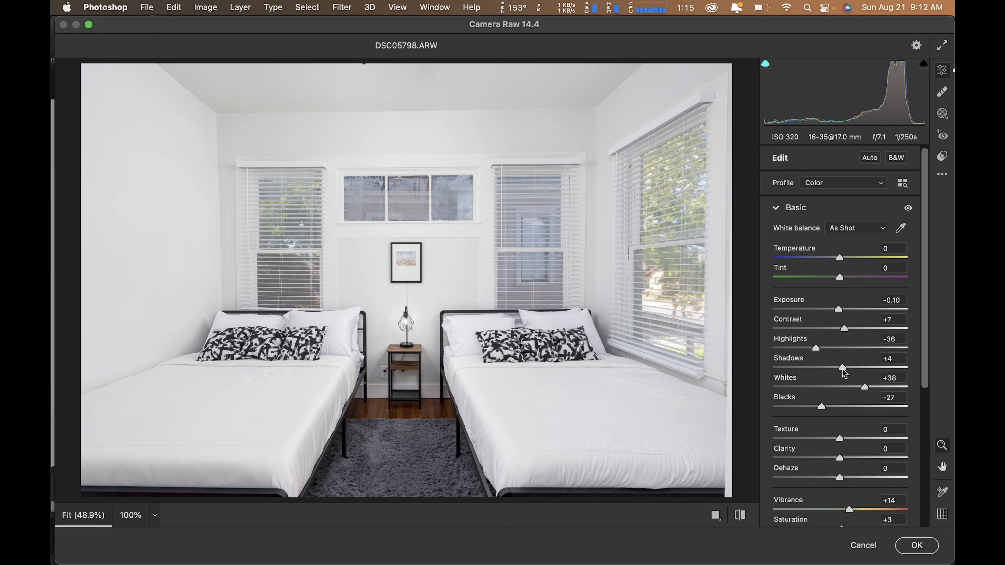
{"action": "left_click", "coordinate": [916, 546]}
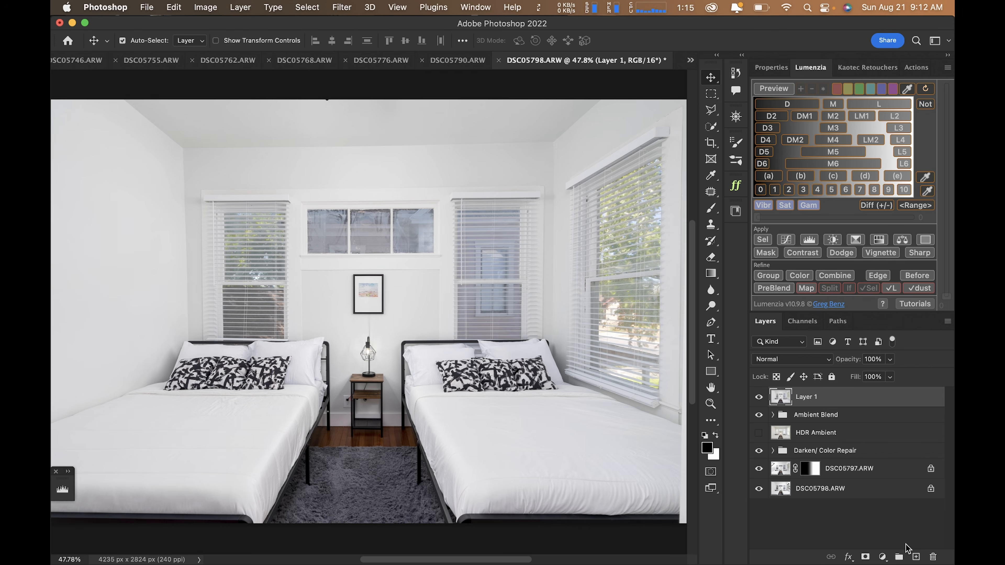
Save the two-bed bedroom edit and switch to the laundry room document DSC05790.ARW
{"action": "key", "text": "super+s"}
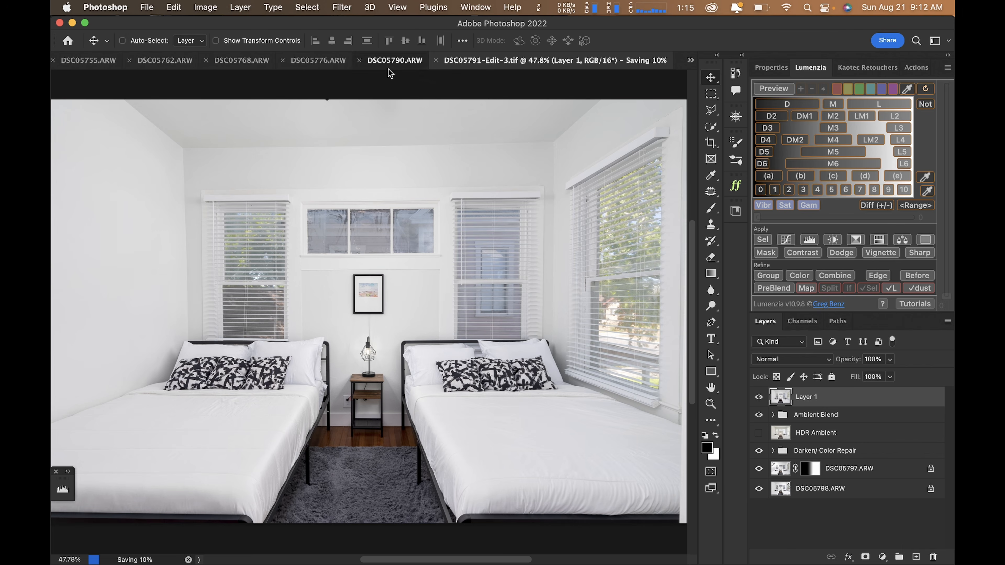
{"action": "left_click", "coordinate": [392, 62]}
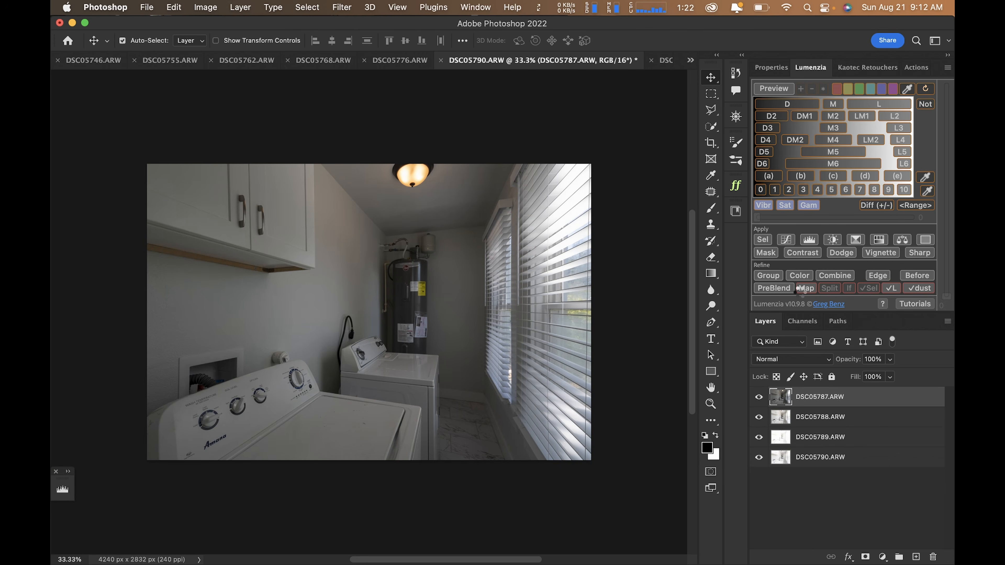
Merge the laundry room's ambient frames into an HDR Ambient layer, build the Ambient Blend group, and compare it with DSC05790.ARW alone
{"action": "key", "text": "super+shift+z"}
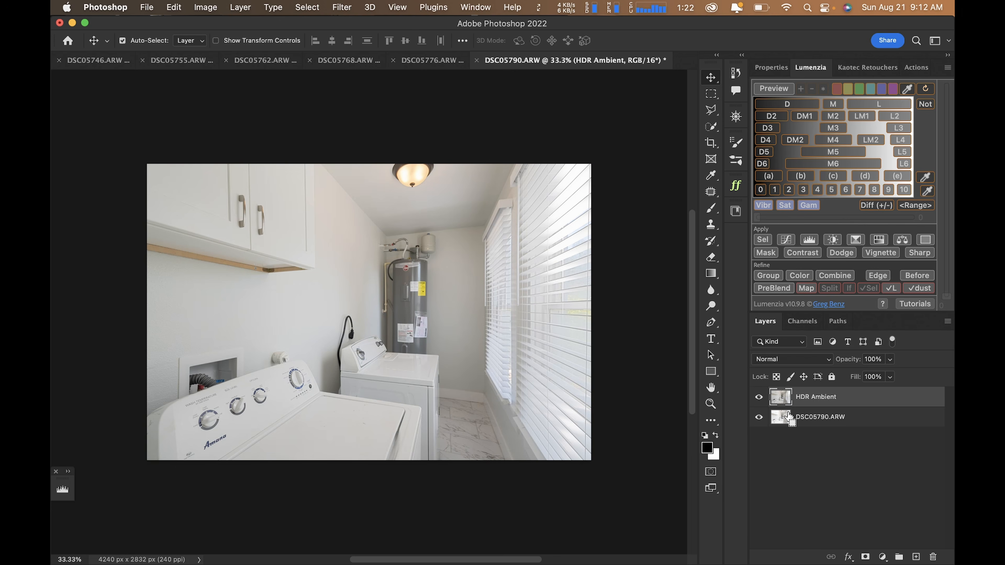
{"action": "key", "text": "super+shift+z"}
{"action": "left_click", "coordinate": [757, 434], "text": "alt"}
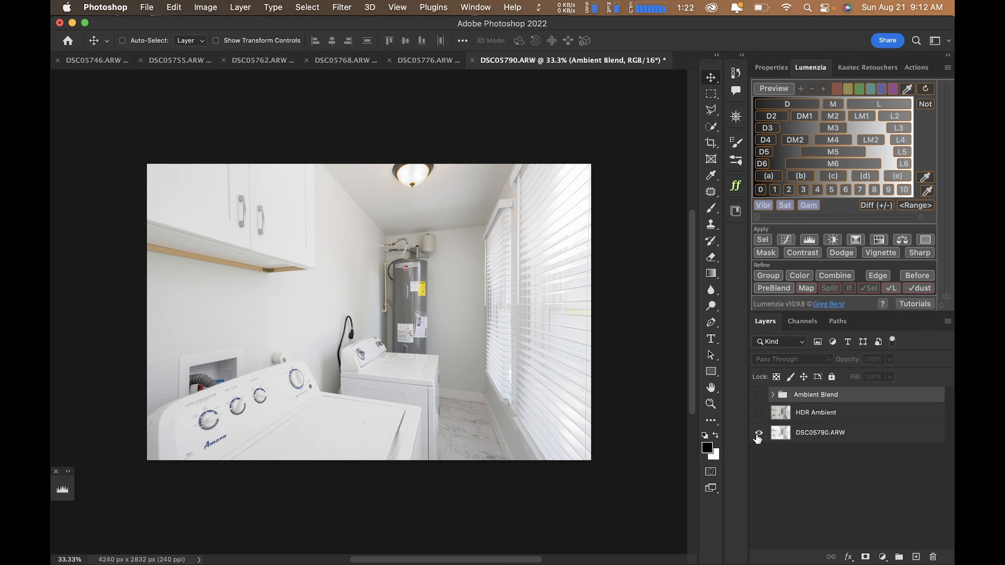
{"action": "left_click", "coordinate": [757, 434], "text": "alt"}
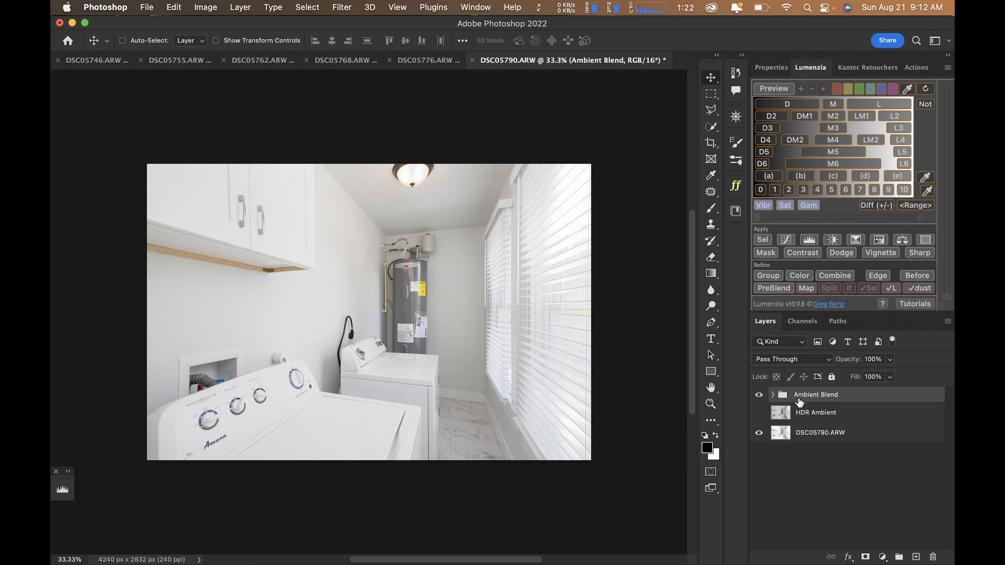
{"action": "left_click", "coordinate": [794, 439]}
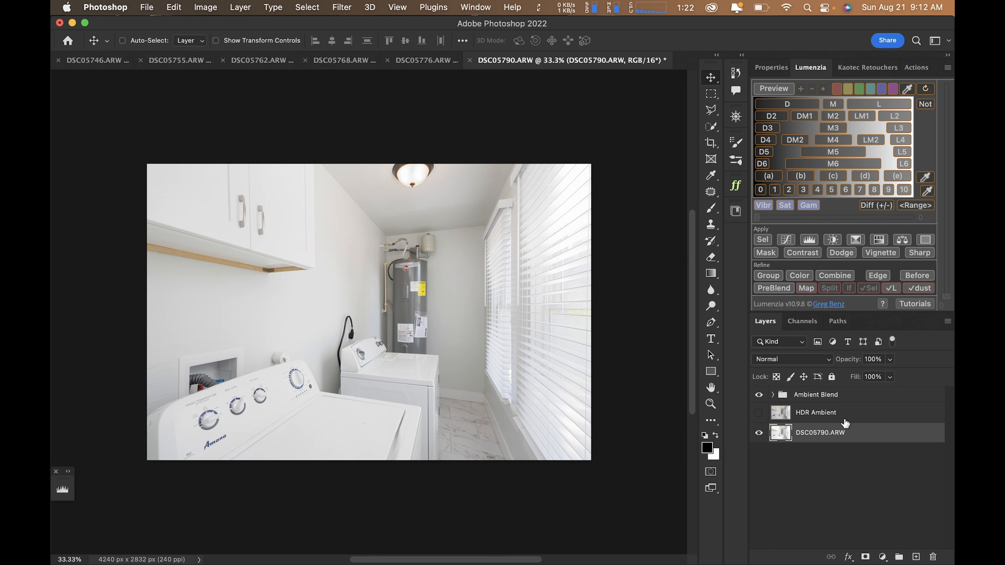
{"action": "left_click", "coordinate": [806, 397]}
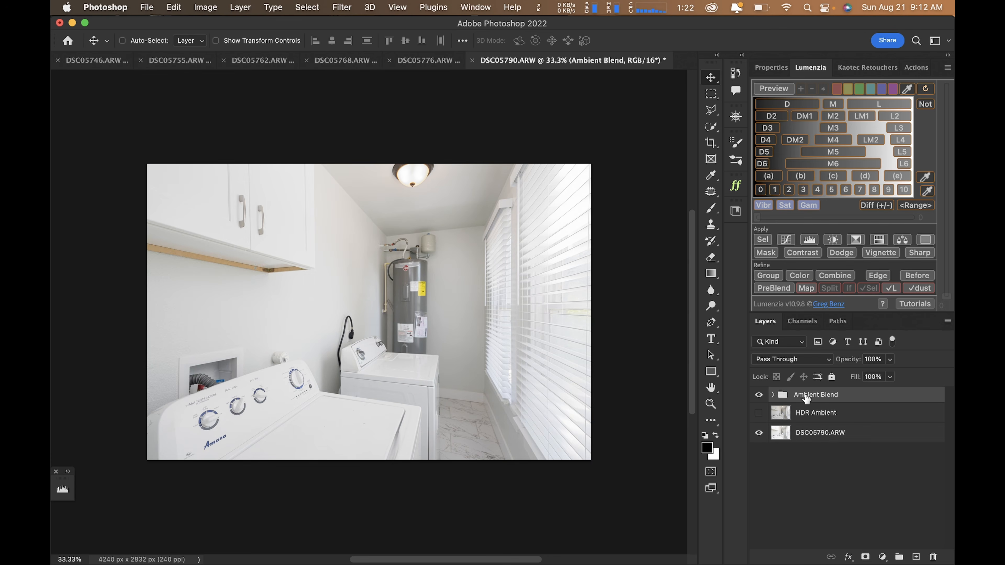
Stamp the visible layers into a new layer and inspect the washer and water heater at 100% in Camera Raw
{"action": "key", "text": "alt+shift+super+e"}
{"action": "key", "text": "shift+super+a"}
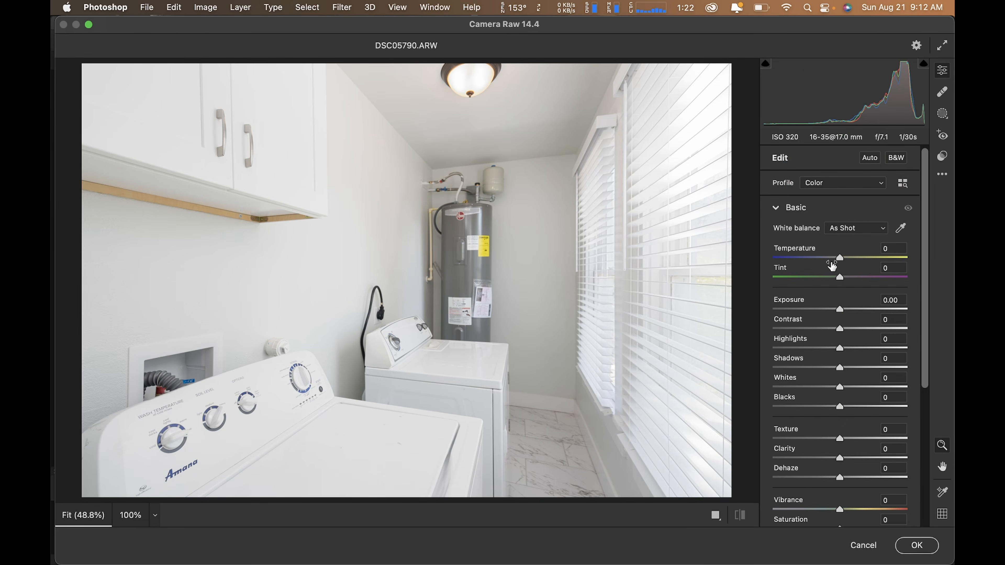
{"action": "left_click", "coordinate": [273, 379]}
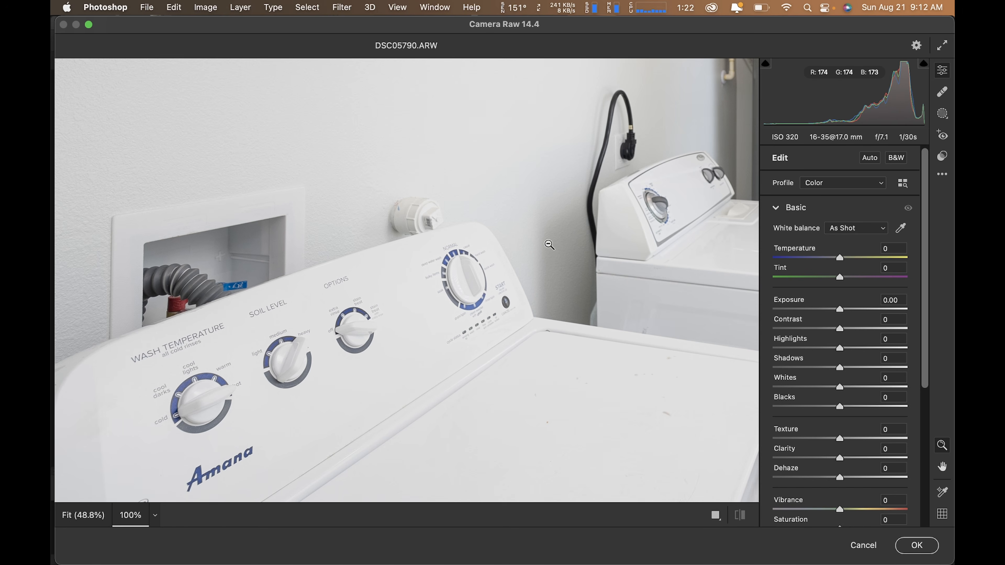
{"action": "left_click", "coordinate": [569, 237]}
{"action": "left_click", "coordinate": [487, 265]}
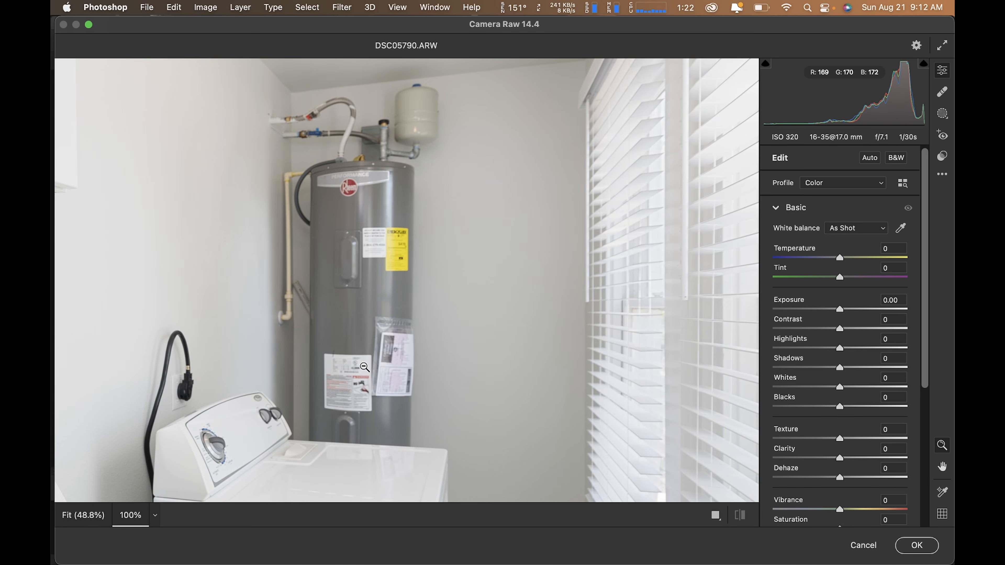
{"action": "left_click", "coordinate": [360, 364]}
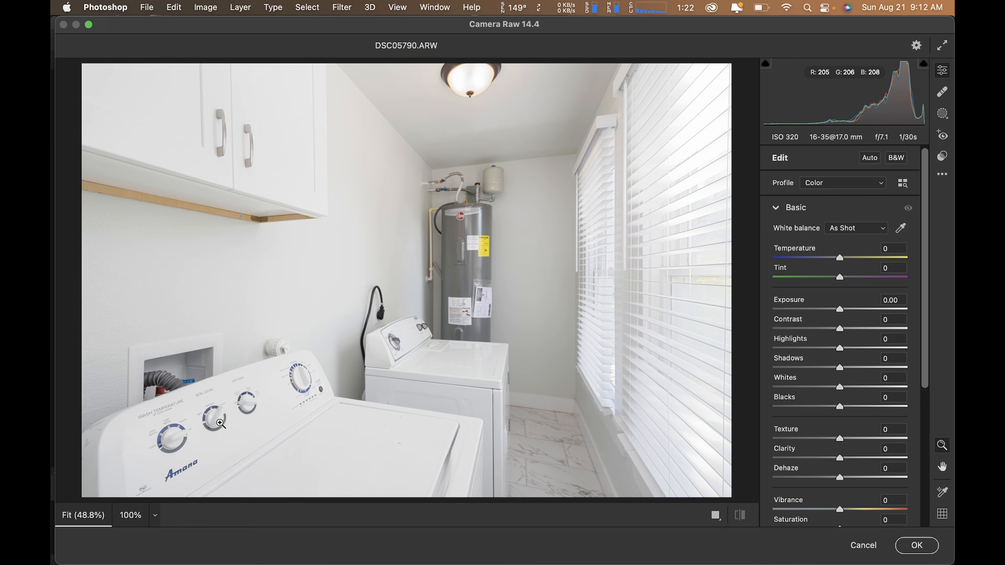
{"action": "left_click", "coordinate": [204, 420]}
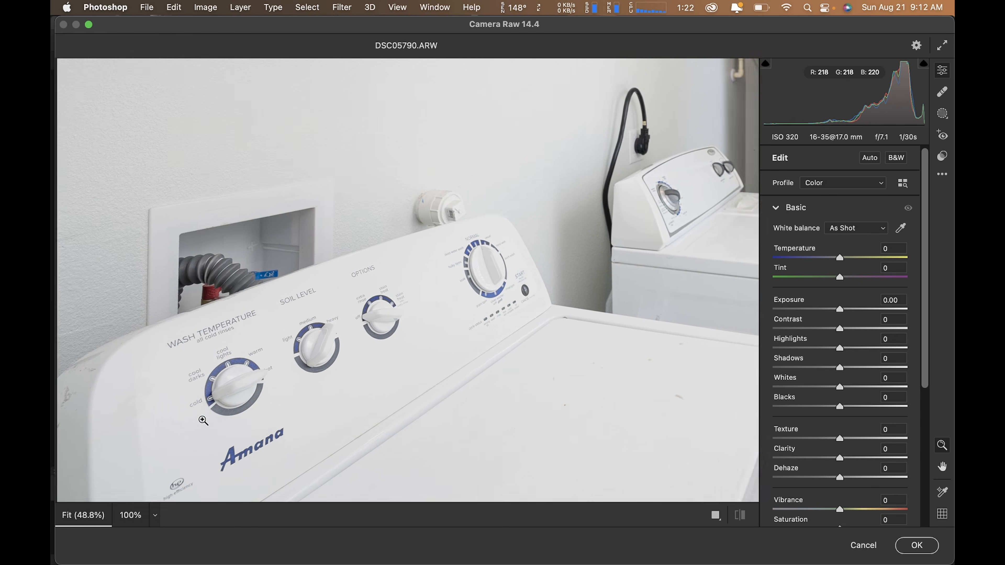
{"action": "left_click", "coordinate": [203, 420]}
{"action": "left_click", "coordinate": [466, 288]}
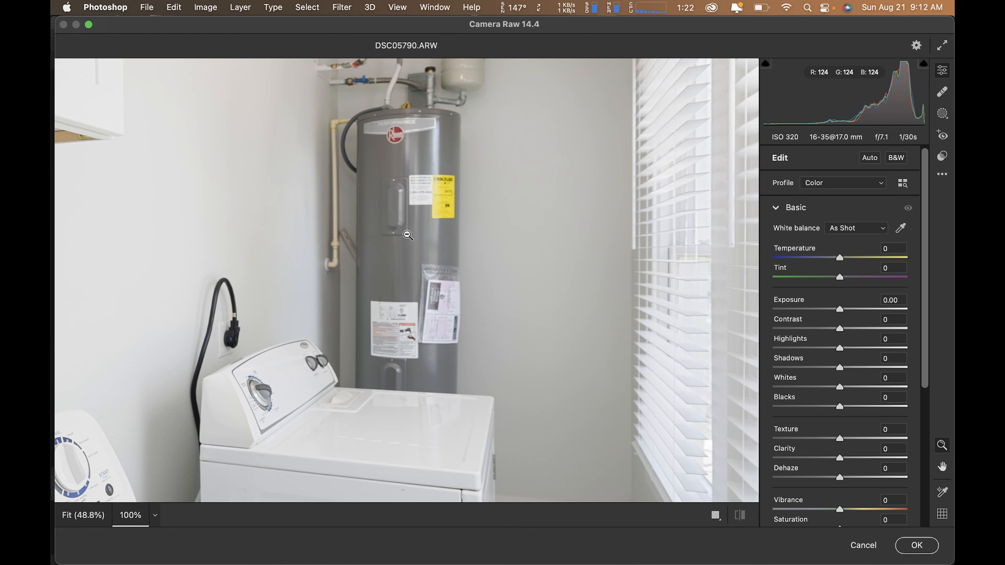
{"action": "left_click", "coordinate": [400, 225]}
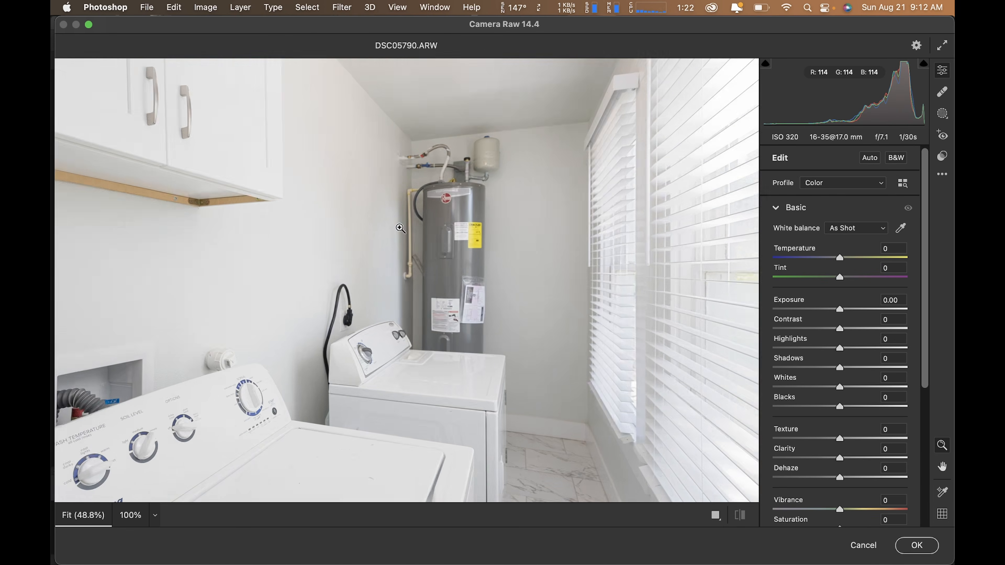
Apply Camera Raw Auto adjustments to the stamped laundry room layer with Highlights at -65
{"action": "left_click", "coordinate": [869, 158]}
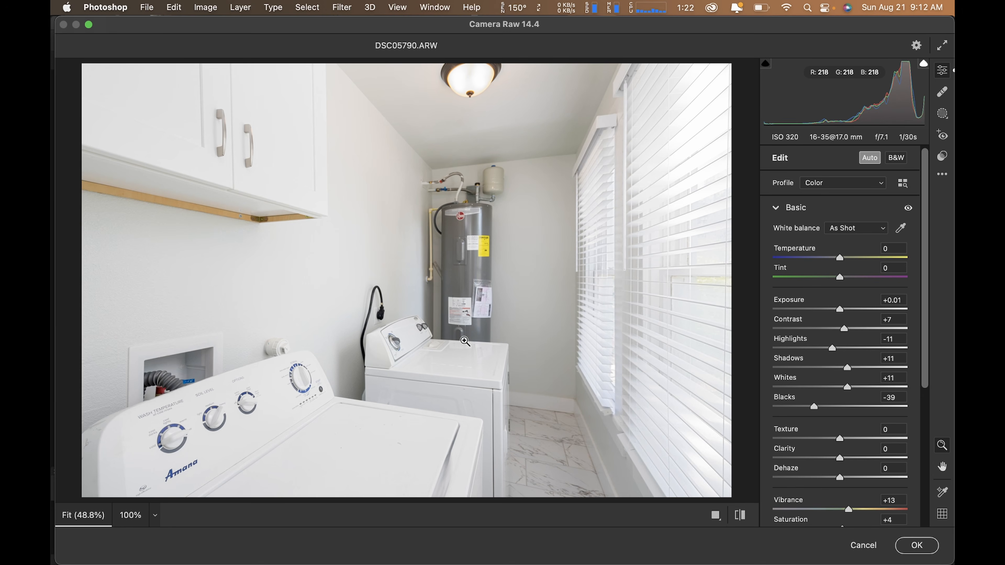
{"action": "left_click_drag", "start_coordinate": [831, 349], "coordinate": [797, 352]}
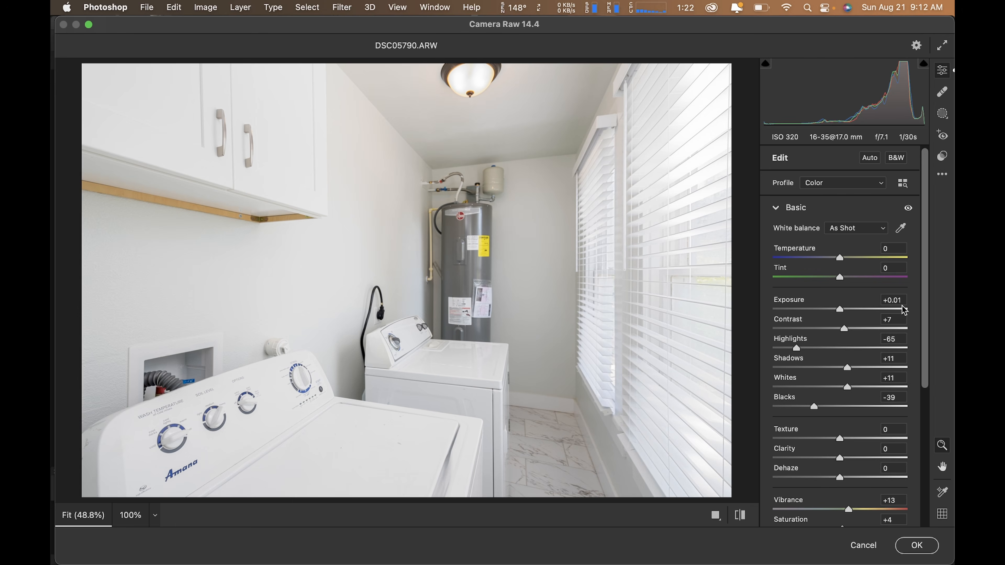
{"action": "left_click", "coordinate": [917, 543]}
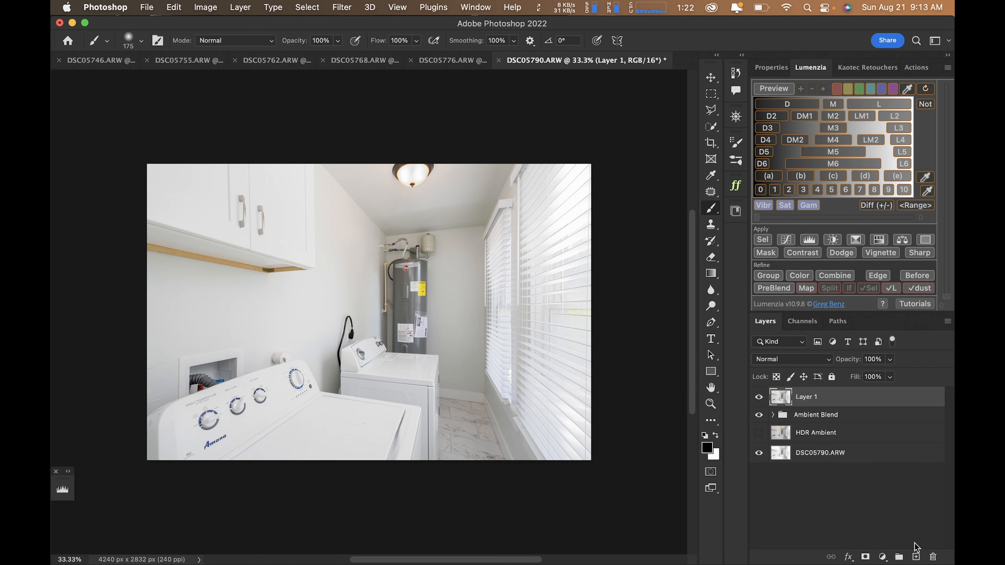
Save the laundry room edit and switch to the bedroom document DSC05776.ARW, fitted to the window
{"action": "key", "text": "v"}
{"action": "key", "text": "super+0"}
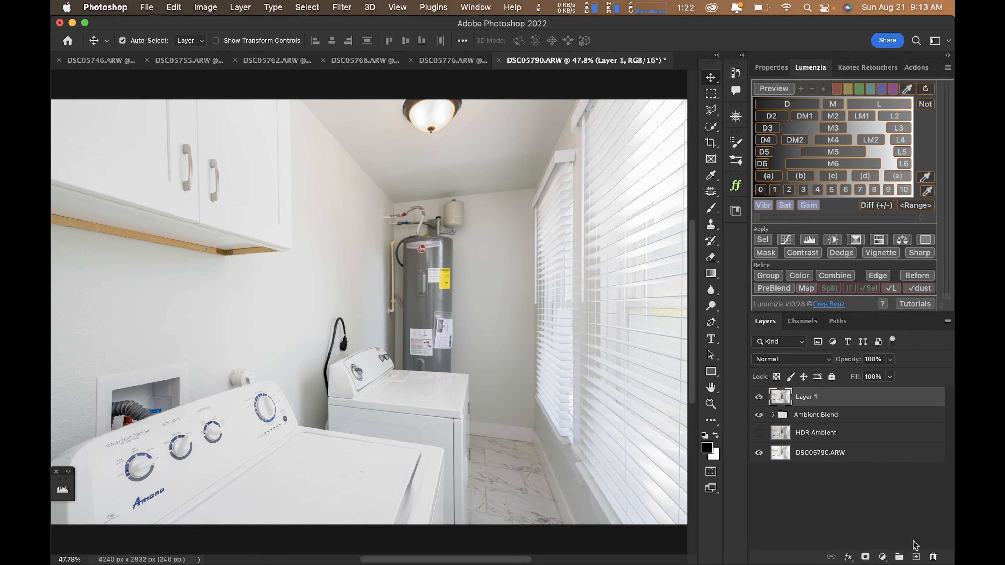
{"action": "key", "text": "super+s"}
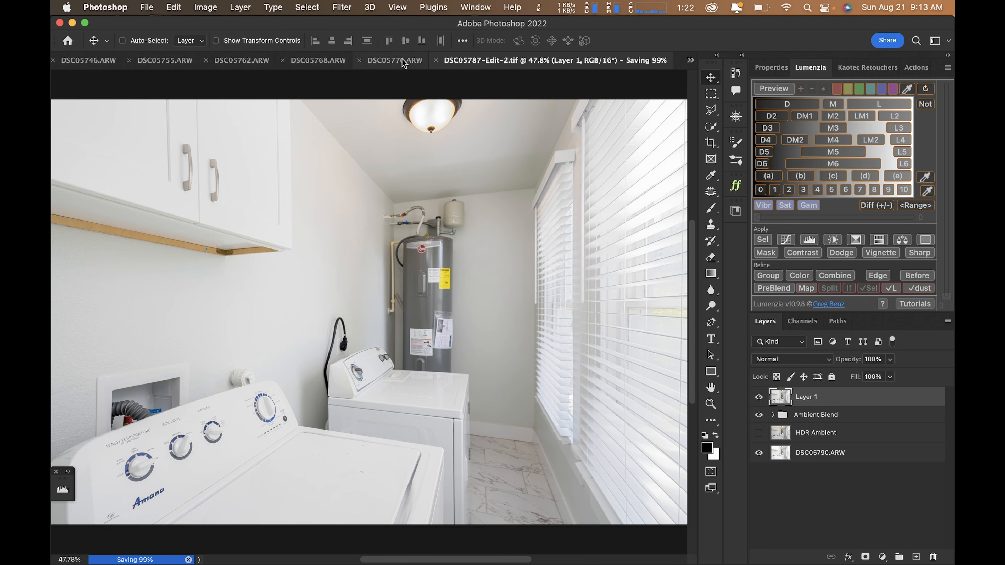
{"action": "left_click", "coordinate": [403, 62]}
{"action": "key", "text": "super+0"}
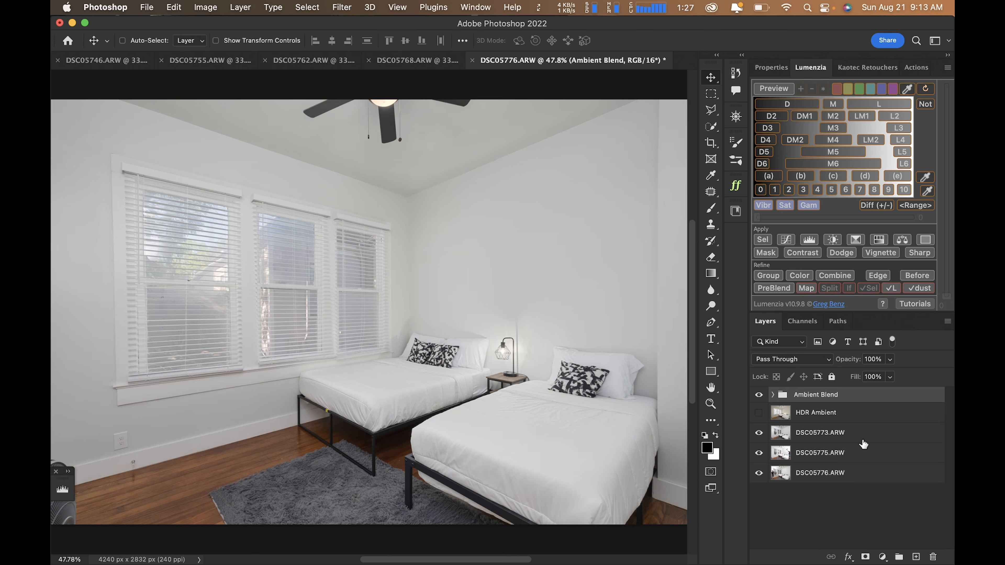
Try a Darken/ Color Repair group from DSC05773.ARW and a half-black mask on DSC05775.ARW, checking the alignment at the pillows
{"action": "left_click", "coordinate": [862, 440]}
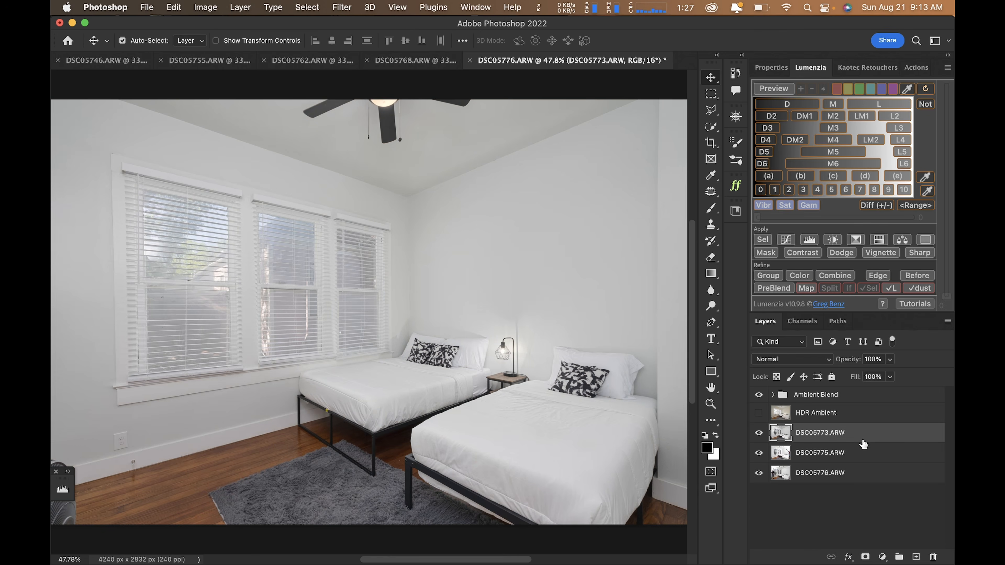
{"action": "key", "text": "super+F2"}
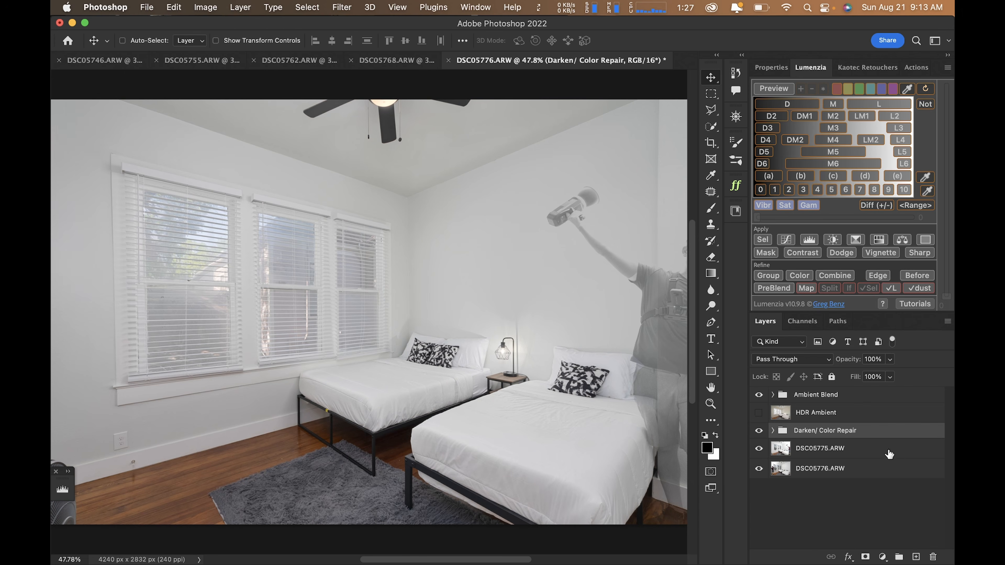
{"action": "left_click", "coordinate": [888, 458]}
{"action": "key", "text": "super+F3"}
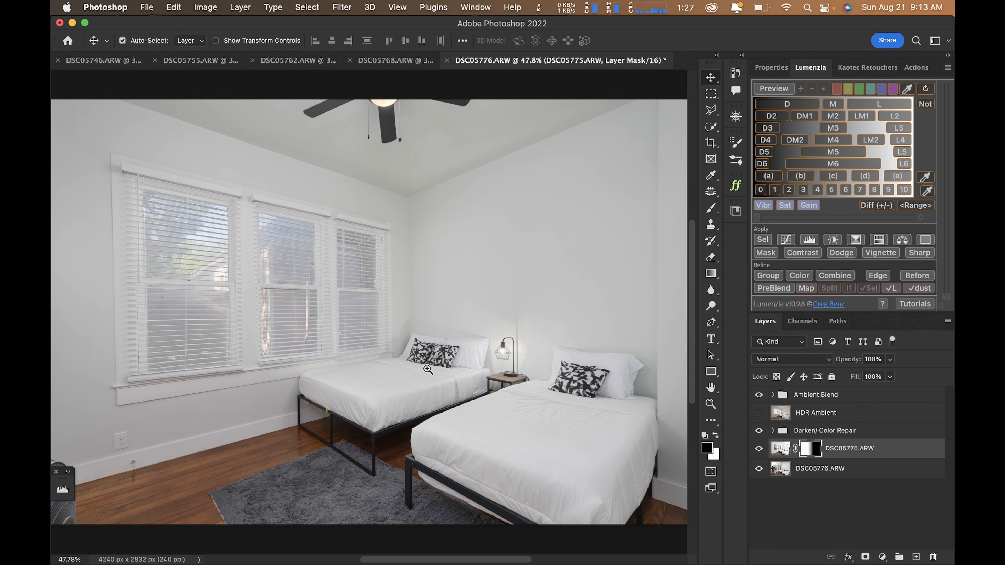
{"action": "key", "text": "super+space"}
{"action": "left_click", "coordinate": [433, 362]}
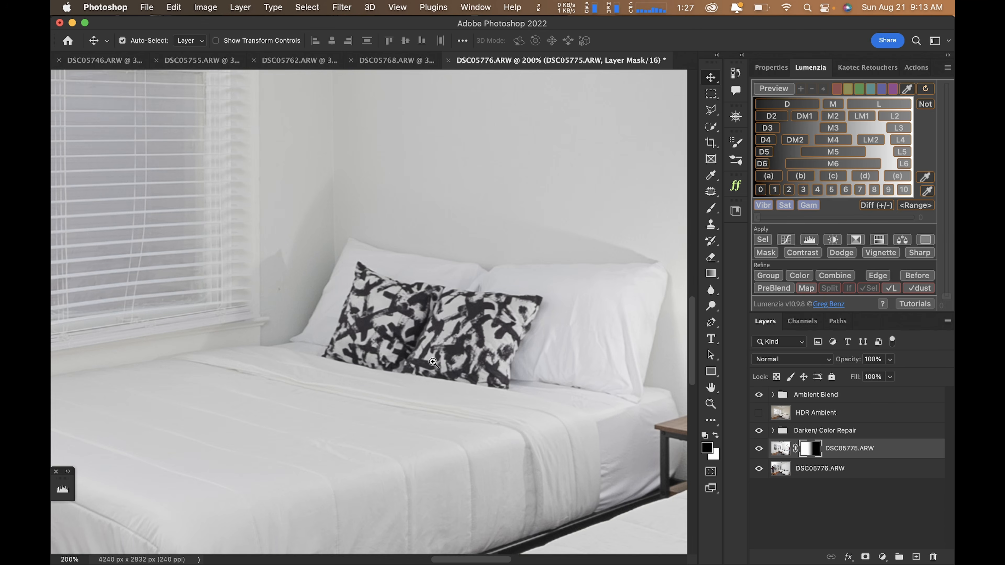
Undo the DSC05775.ARW mask, the Darken/ Color Repair group and the Ambient Blend group
{"action": "key", "text": "super+z"}
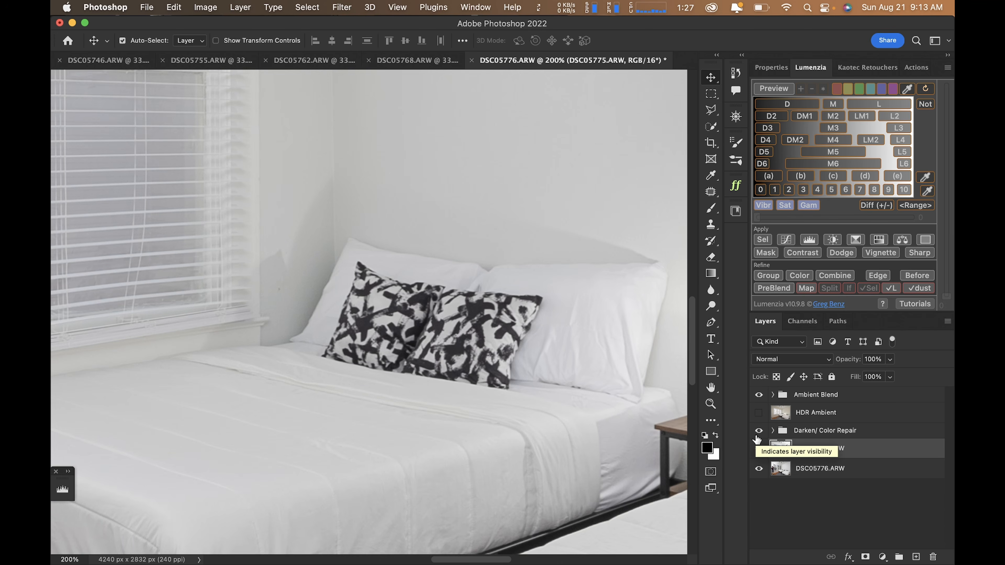
{"action": "key", "text": "super+z"}
{"action": "key", "text": "super+z"}
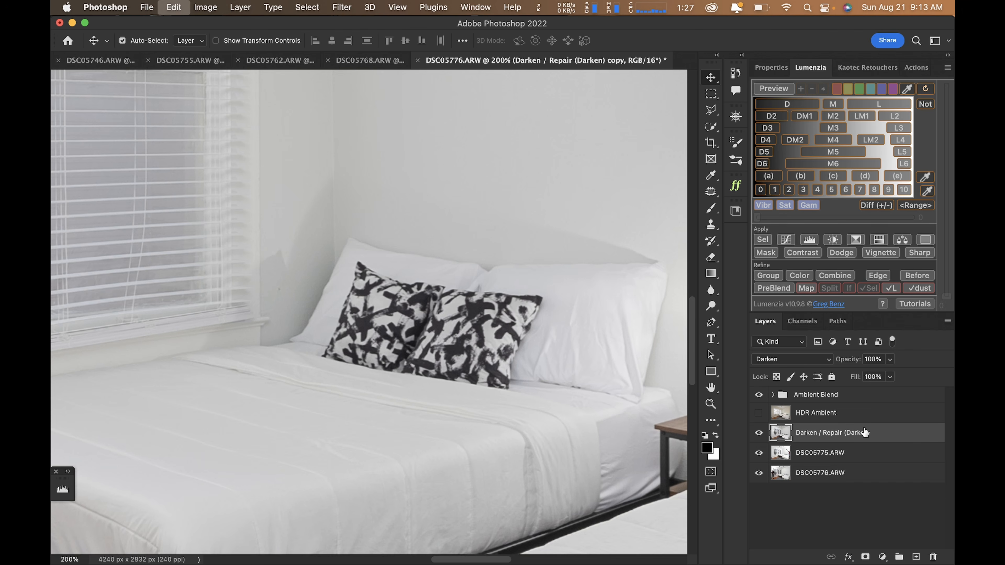
{"action": "left_click", "coordinate": [816, 396]}
{"action": "key", "text": "super+z"}
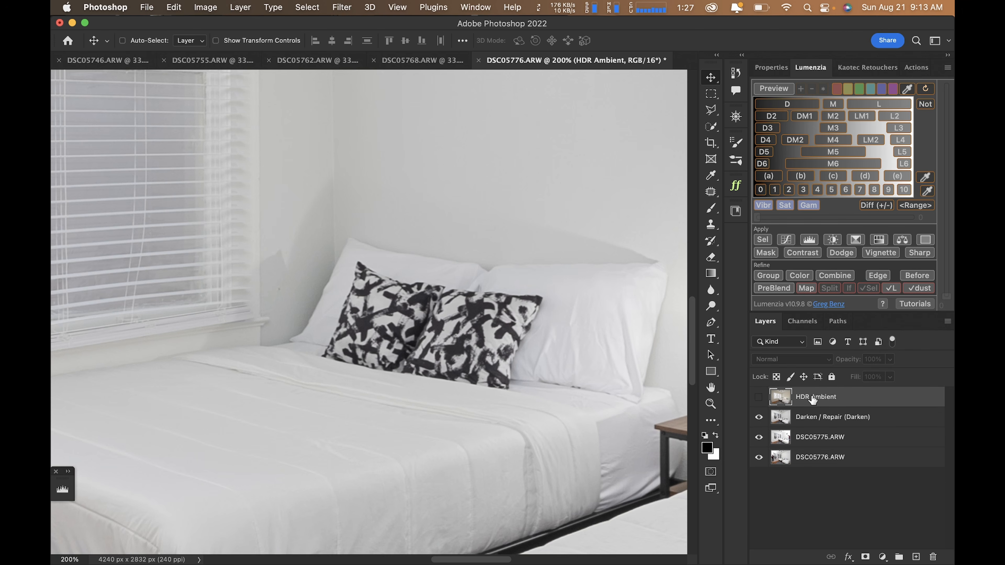
Show HDR Ambient and align all four bedroom layers with PreBlend, cropping transparent edges and locking the layers
{"action": "left_click", "coordinate": [759, 397]}
{"action": "left_click", "coordinate": [827, 458], "text": "shift"}
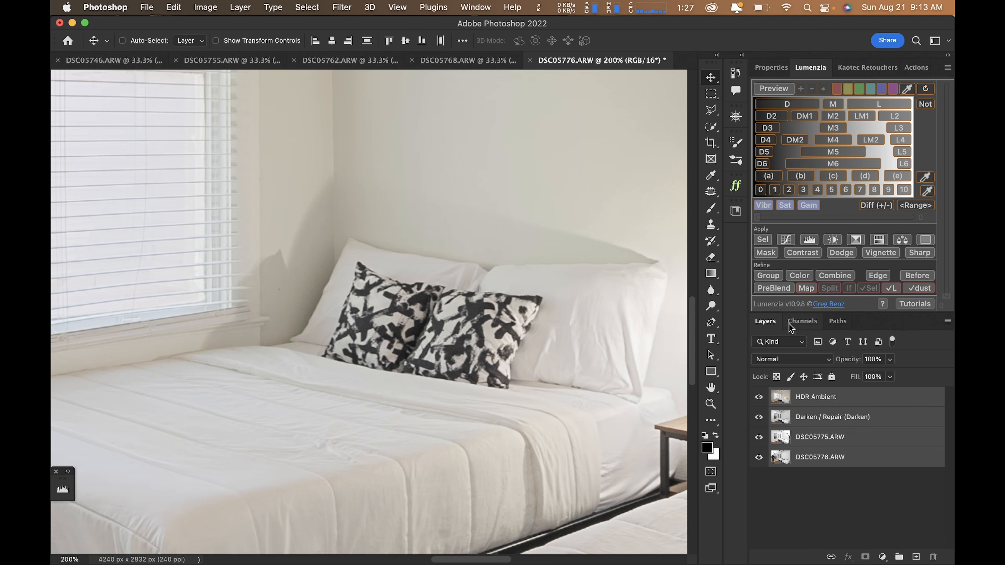
{"action": "left_click", "coordinate": [772, 289]}
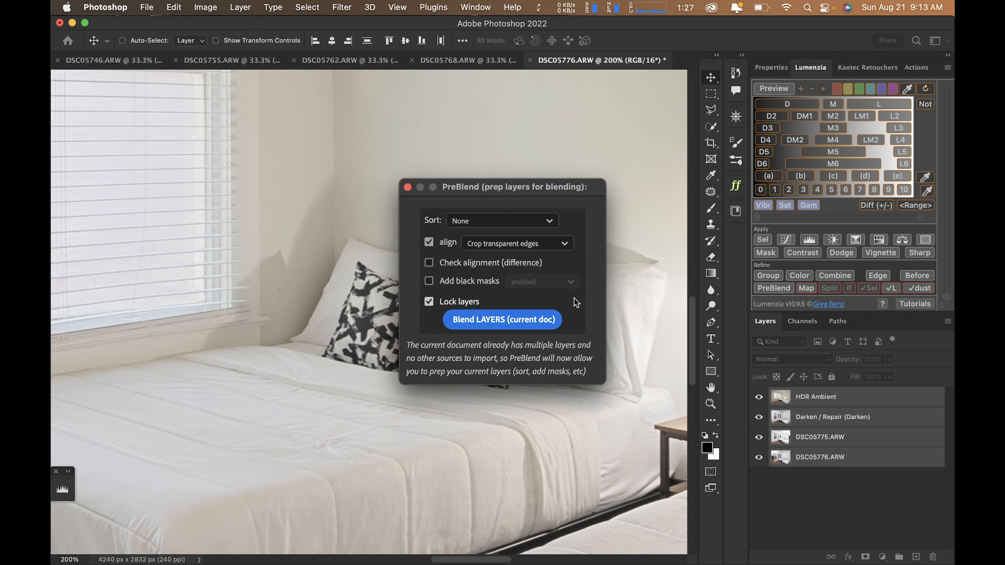
{"action": "left_click", "coordinate": [540, 319]}
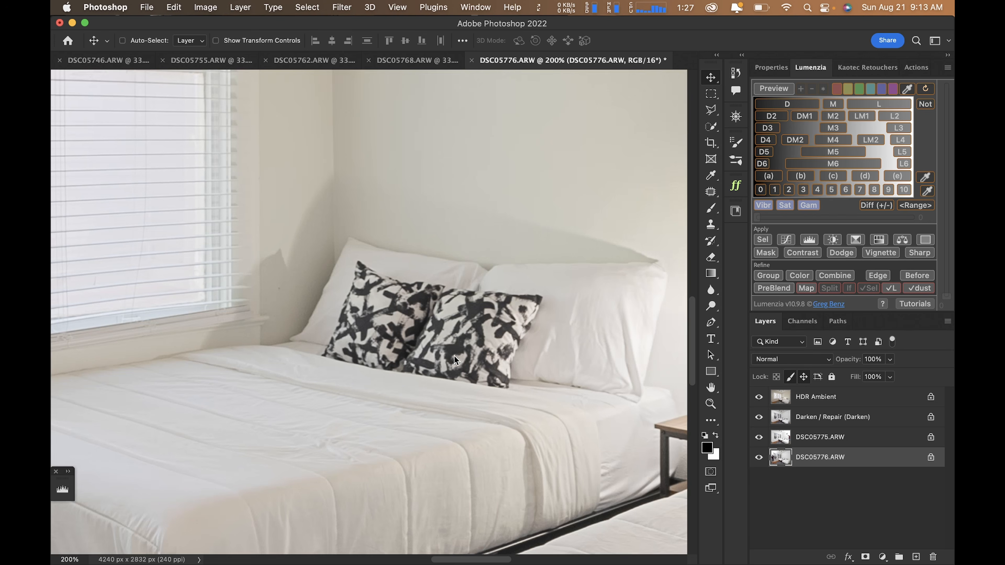
{"action": "left_click", "coordinate": [797, 397]}
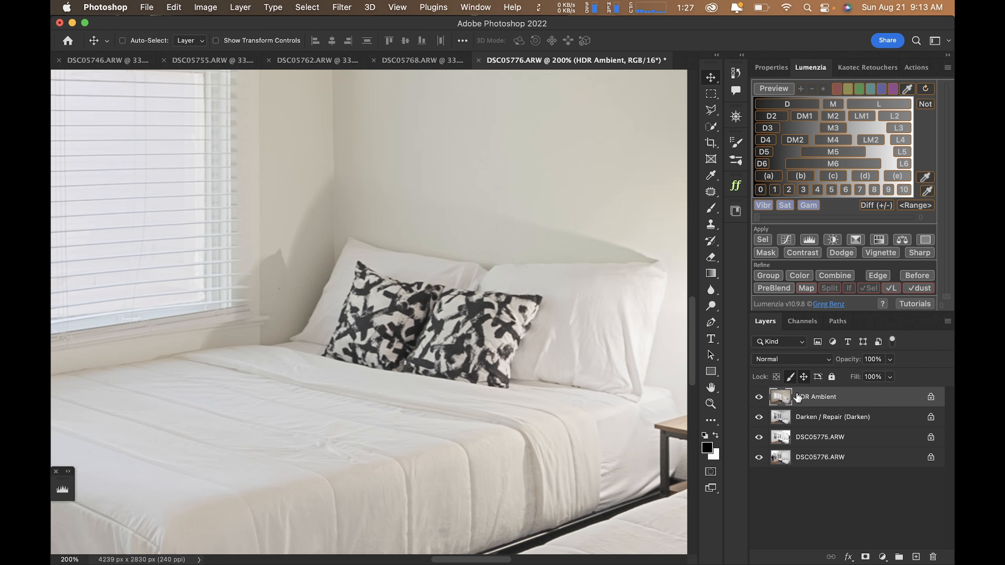
{"action": "key", "text": "super+0"}
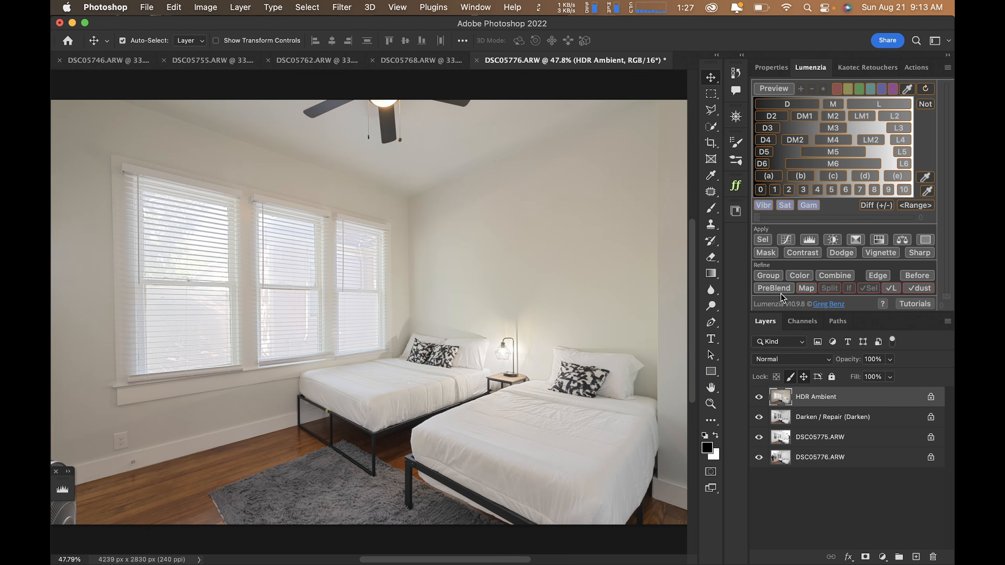
{"action": "key", "text": "super+z"}
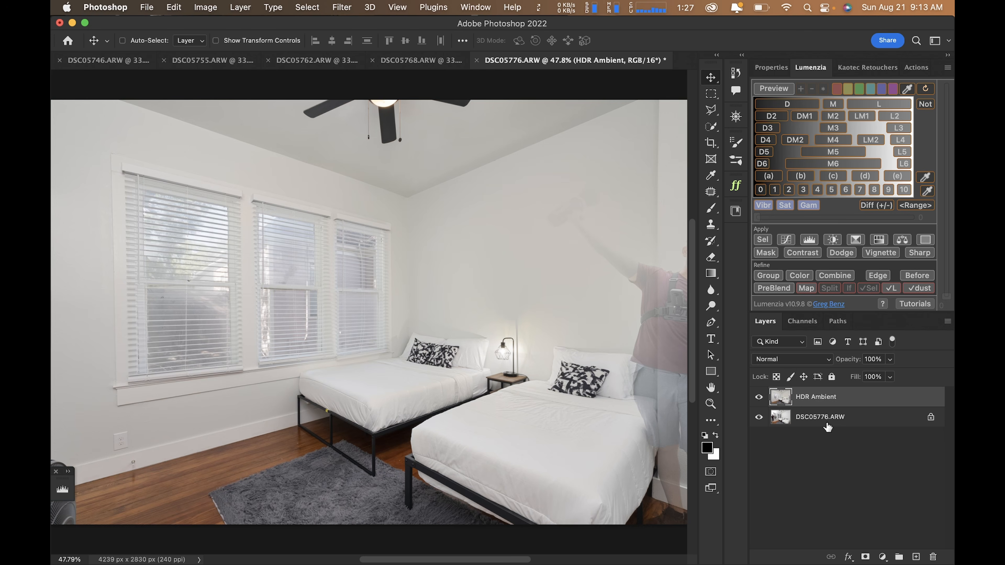
{"action": "key", "text": "super+shift+z"}
{"action": "key", "text": "super+shift+z"}
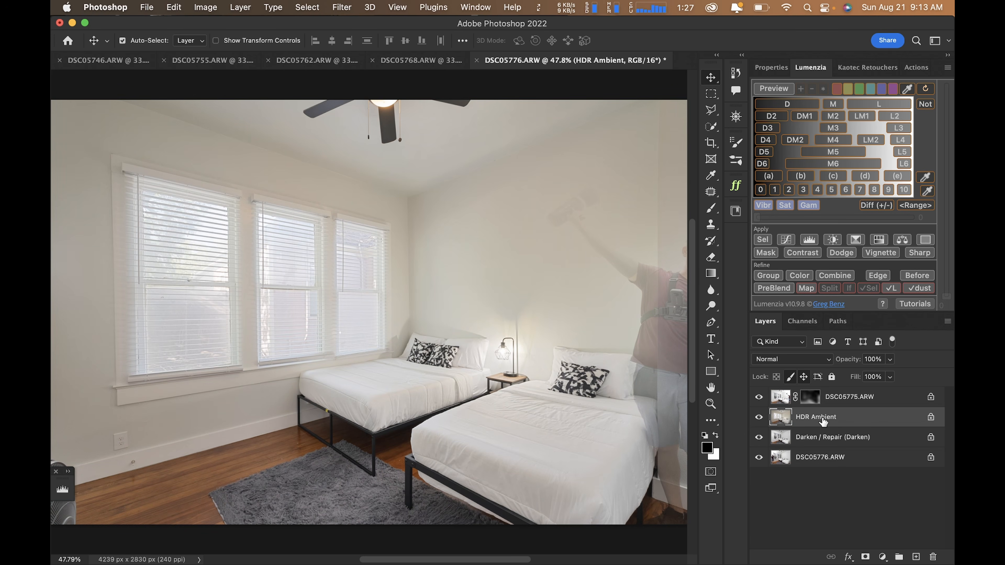
{"action": "key", "text": "super+z"}
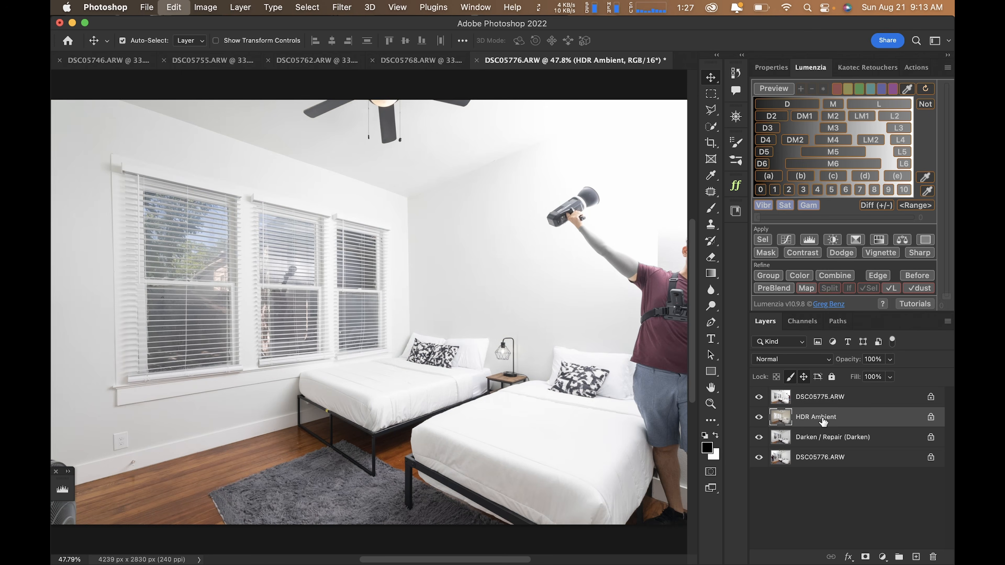
Rebuild the Ambient Blend and Darken/ Color Repair groups, and mask the separate Darken / Repair (Darken) layer with its blend mode set to Normal
{"action": "key", "text": "super+bracketright"}
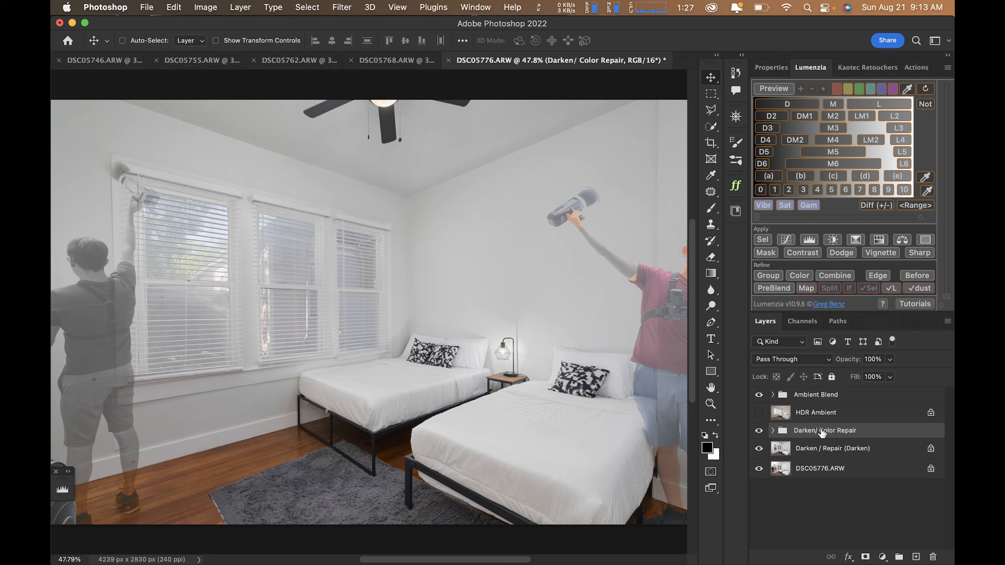
{"action": "left_click", "coordinate": [821, 456]}
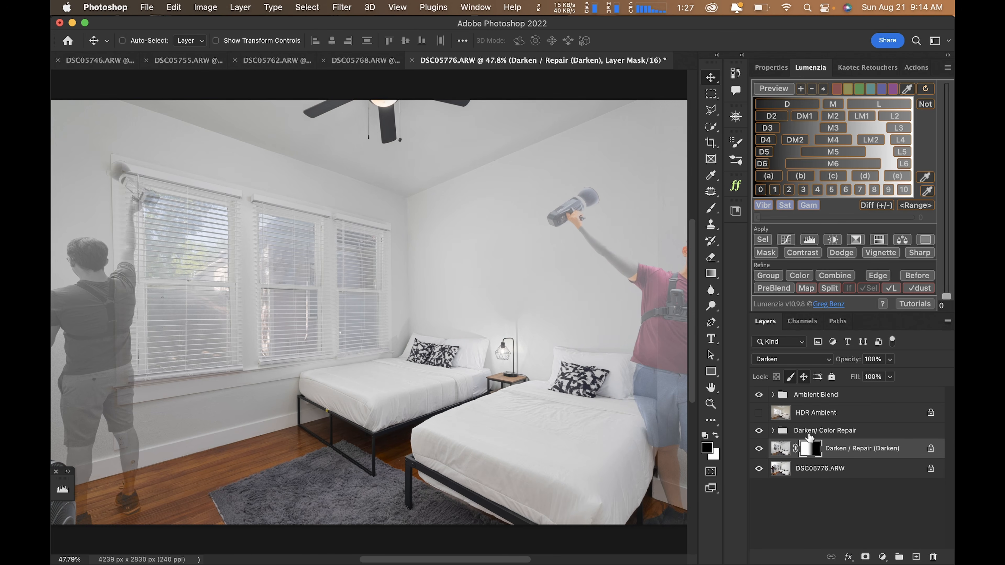
{"action": "left_click", "coordinate": [788, 359]}
{"action": "left_click", "coordinate": [769, 328]}
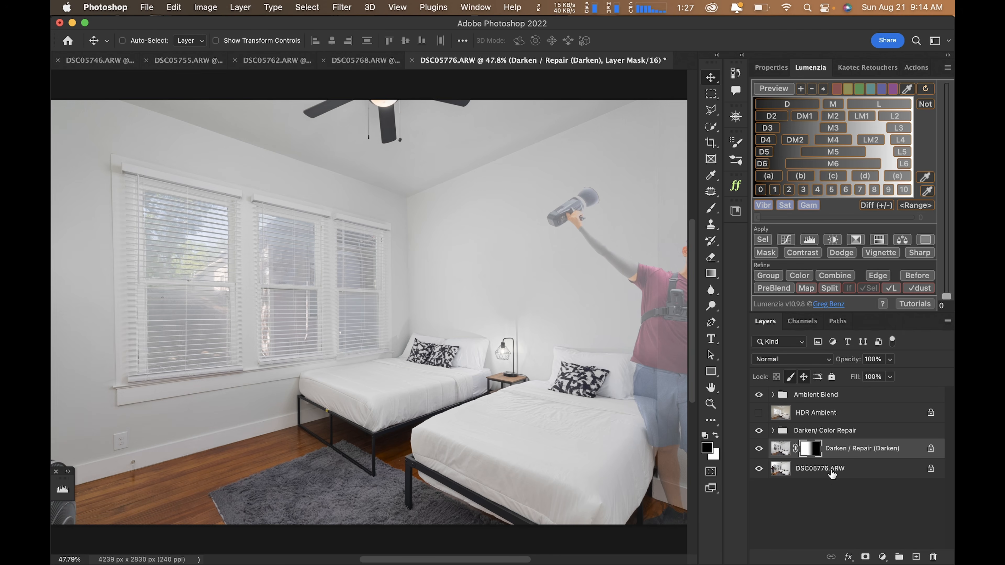
Invert the layer mask of the Darken / Repair (Darken) layer directly above DSC05776.ARW
{"action": "left_click", "coordinate": [837, 464]}
{"action": "left_click", "coordinate": [838, 450]}
{"action": "left_click", "coordinate": [824, 429]}
{"action": "left_click", "coordinate": [806, 447]}
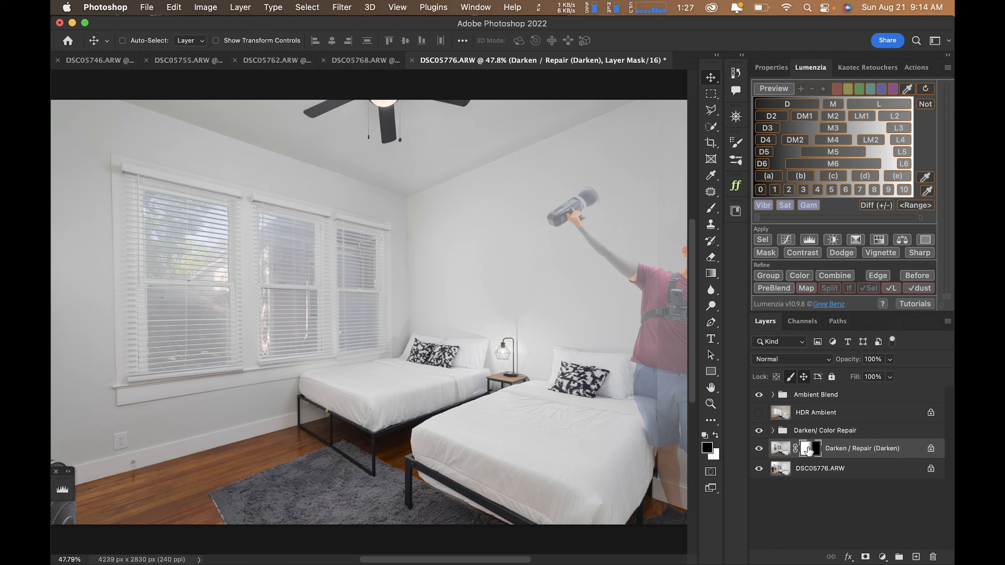
{"action": "key", "text": "super+i"}
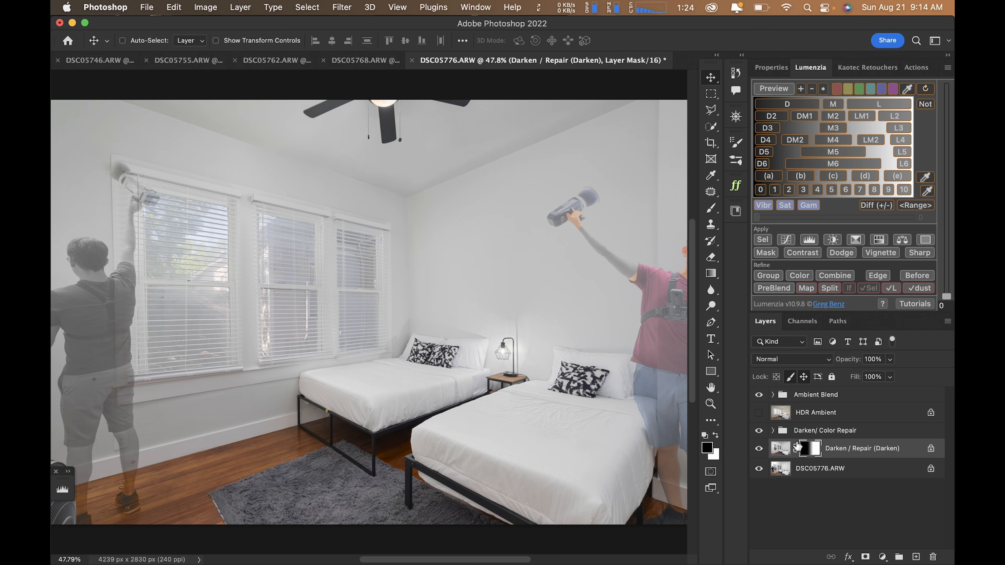
Expand the Darken/ Color Repair group and check the Color and Darken repair layers inside it
{"action": "left_click", "coordinate": [774, 430]}
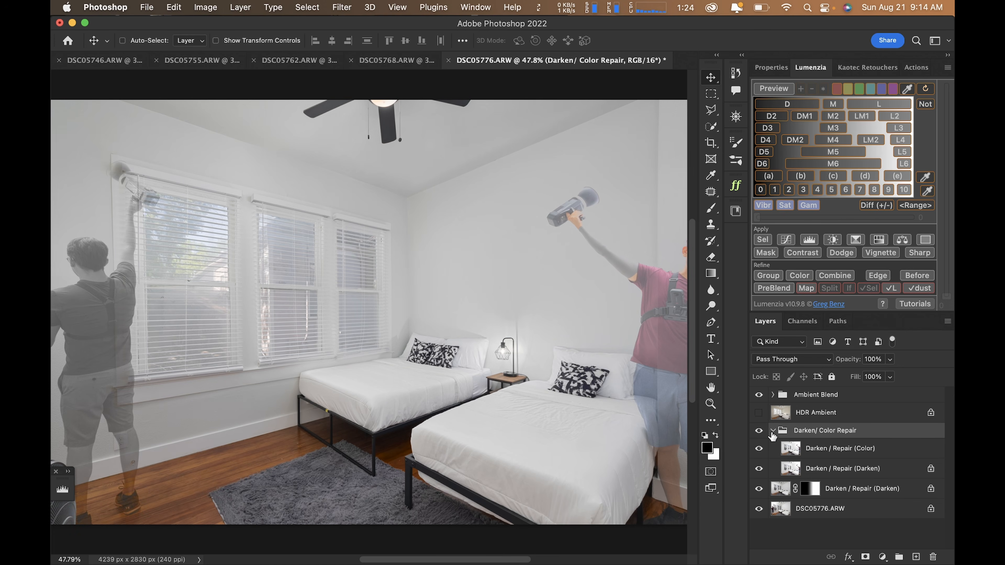
{"action": "left_click", "coordinate": [838, 451]}
{"action": "left_click", "coordinate": [833, 471]}
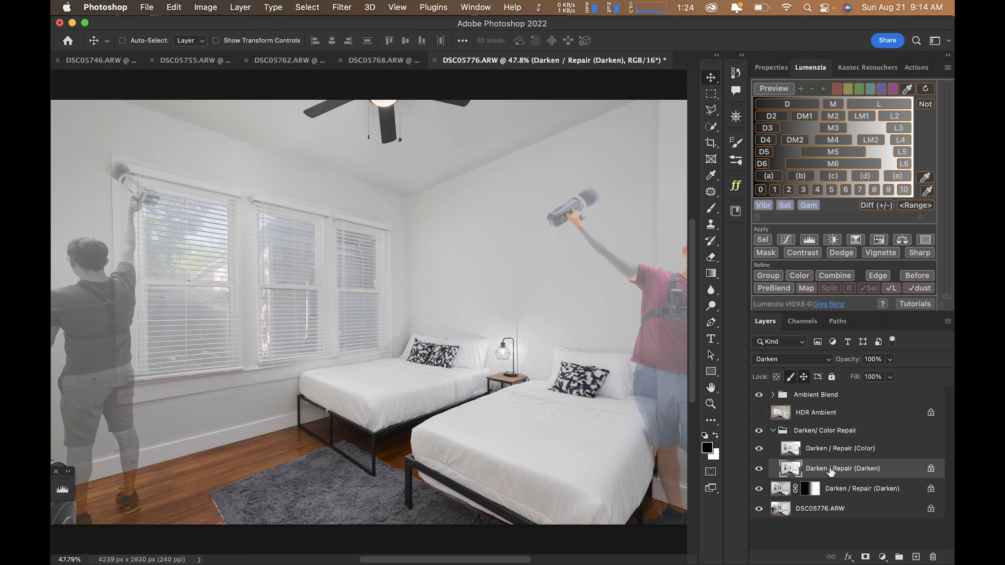
Examine the Ambient Blend group and the Darken / Repair layers of the bedroom composite
{"action": "left_click", "coordinate": [810, 418]}
{"action": "left_click", "coordinate": [807, 398]}
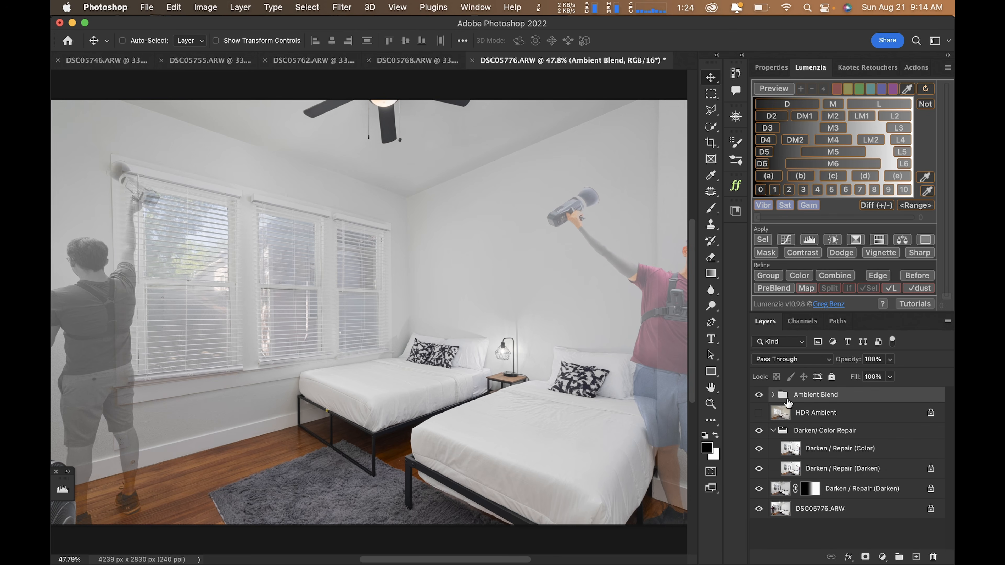
{"action": "left_click", "coordinate": [812, 456]}
{"action": "left_click", "coordinate": [809, 492]}
{"action": "left_click", "coordinate": [778, 491]}
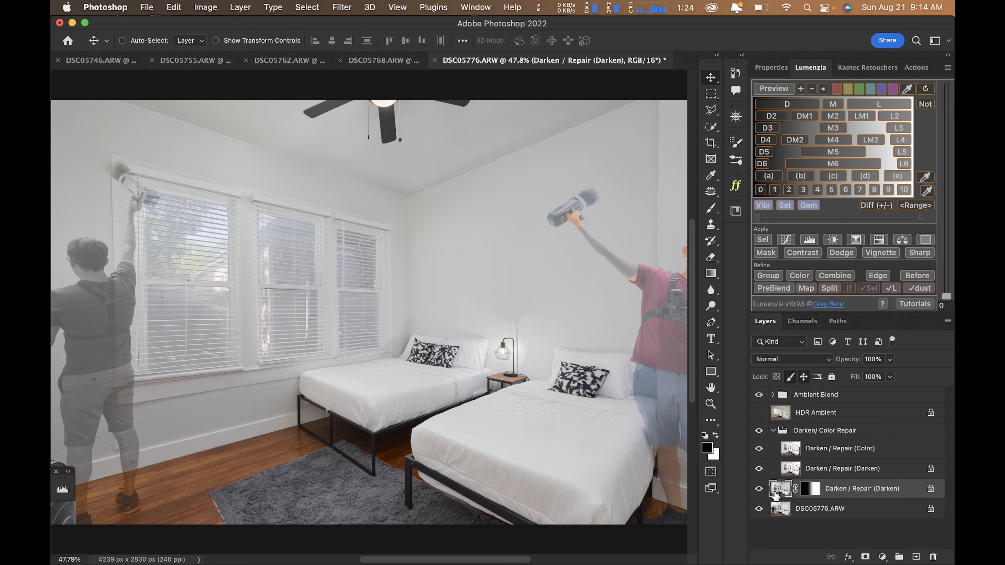
{"action": "left_click", "coordinate": [804, 476]}
{"action": "left_click", "coordinate": [804, 451]}
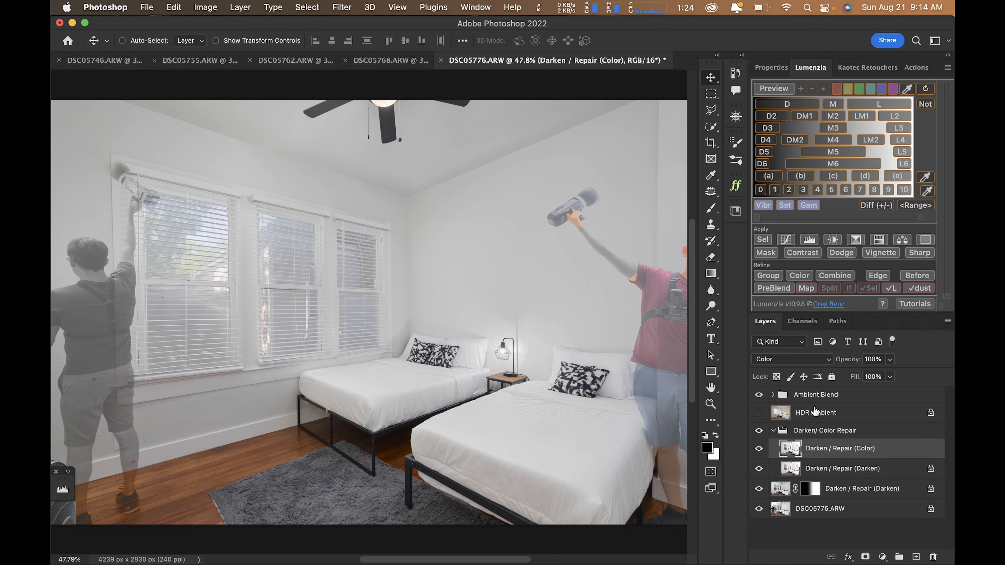
{"action": "left_click", "coordinate": [811, 397]}
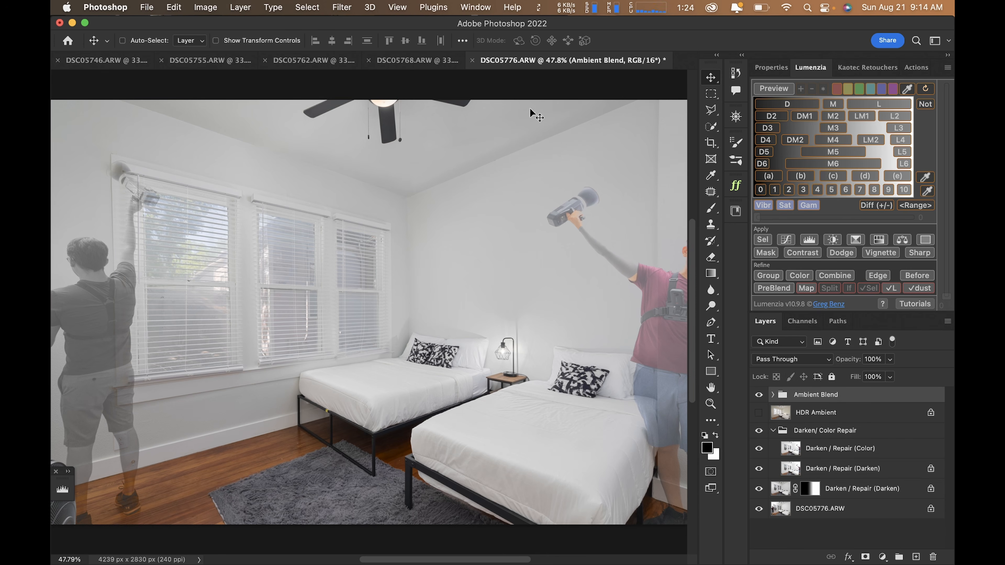
Close the bedroom document DSC05776.ARW without saving and switch to Lightroom Classic
{"action": "left_click", "coordinate": [472, 61]}
{"action": "left_click", "coordinate": [528, 248]}
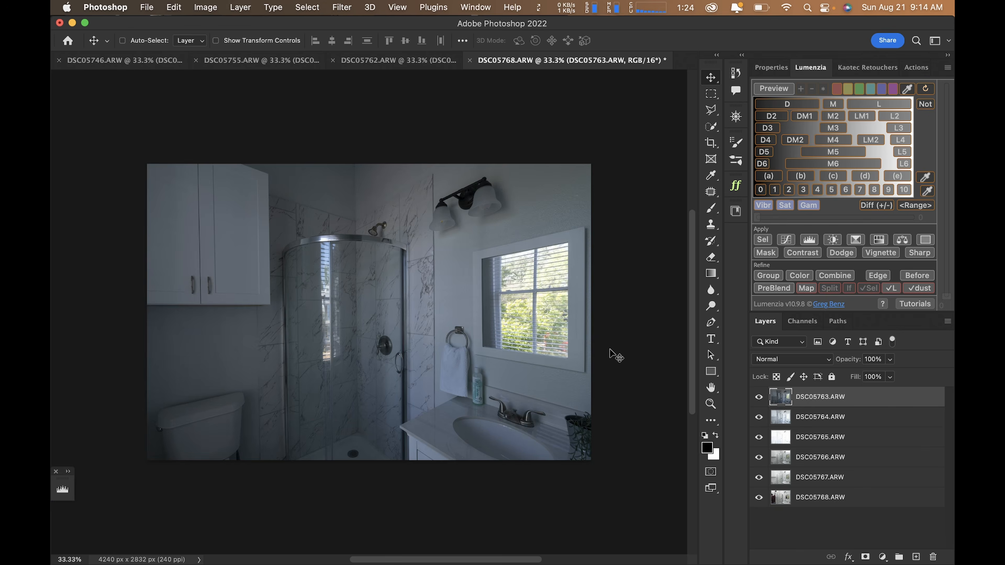
{"action": "key", "text": "super+Tab"}
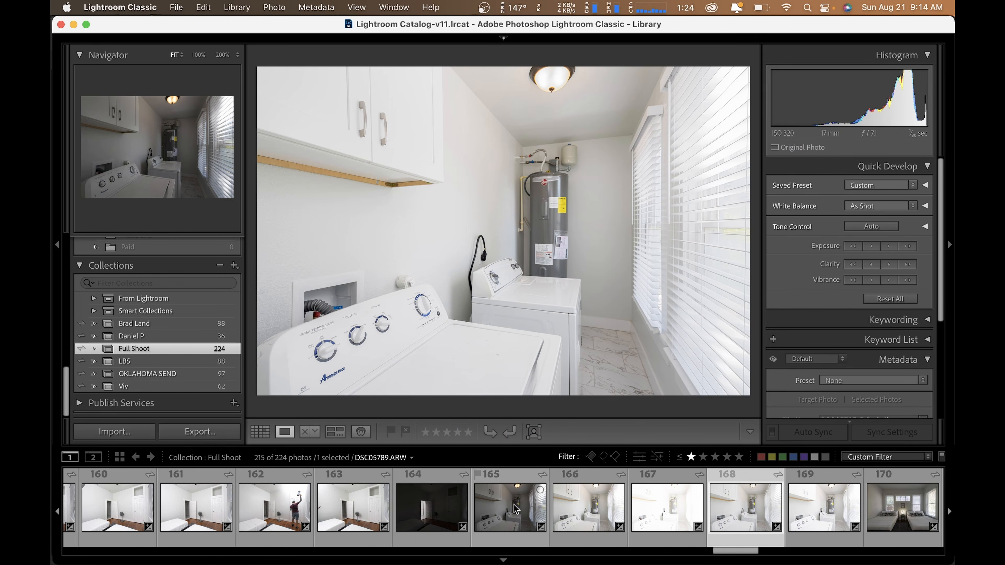
Select bedroom photos 147, 148, 149, 151, 153 and 154 in the filmstrip and open them together as layers in Photoshop
{"action": "scroll", "coordinate": [510, 509], "scroll_direction": "left", "scroll_amount": 1}
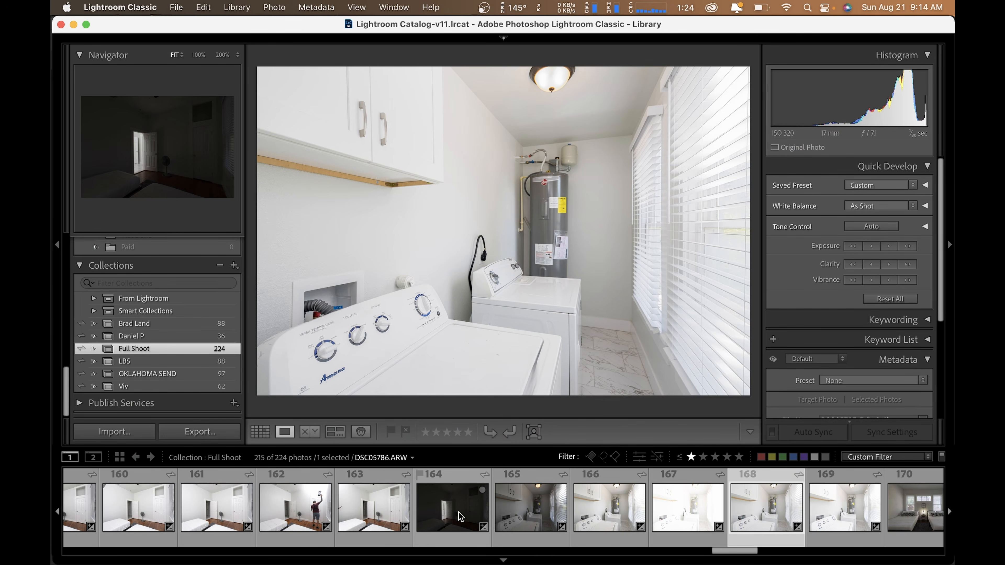
{"action": "scroll", "coordinate": [459, 517], "scroll_direction": "left", "scroll_amount": 10}
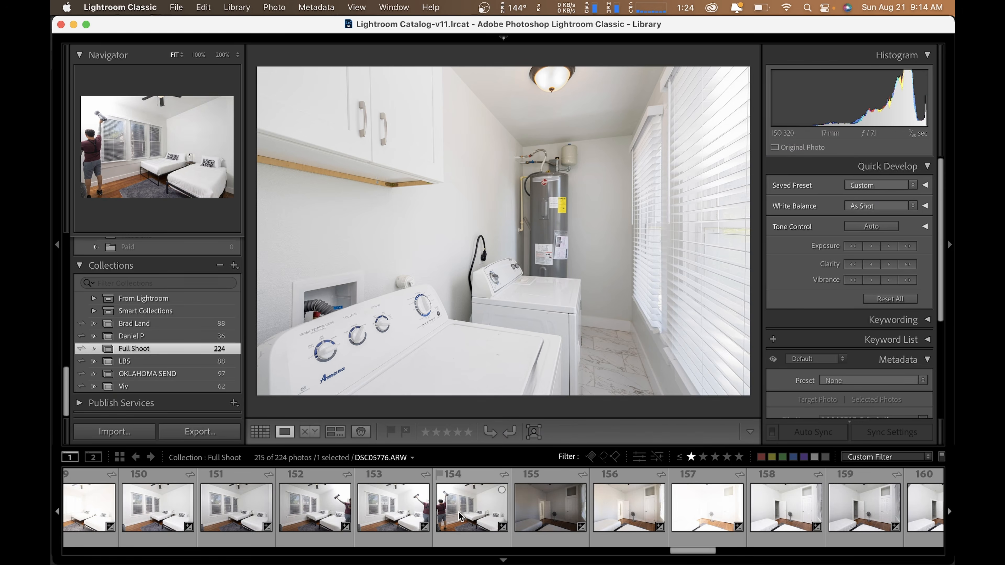
{"action": "left_click", "coordinate": [459, 516]}
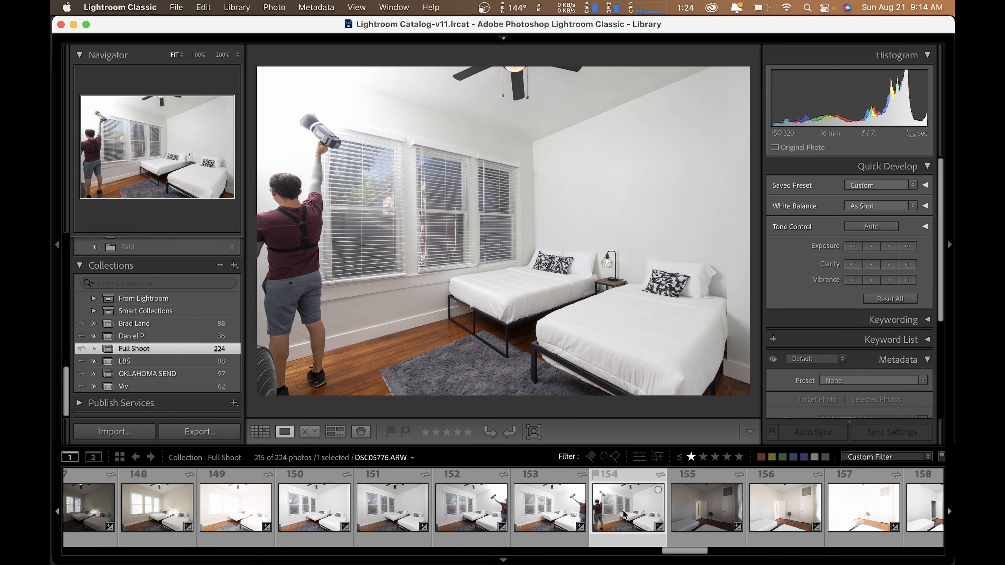
{"action": "left_click", "coordinate": [549, 511], "text": "super"}
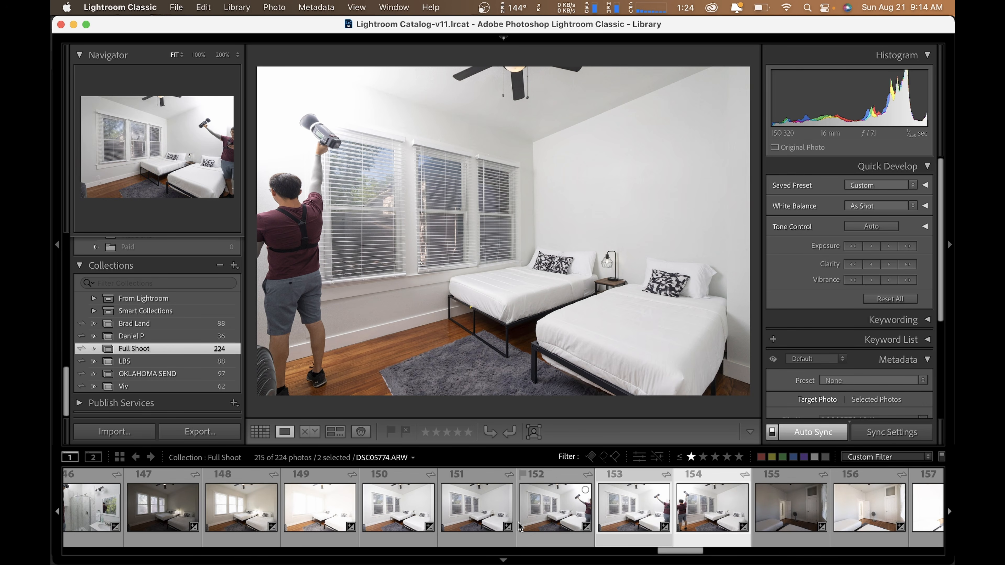
{"action": "left_click", "coordinate": [471, 526], "text": "super"}
{"action": "left_click", "coordinate": [318, 515], "text": "super"}
{"action": "left_click", "coordinate": [241, 515], "text": "super"}
{"action": "left_click", "coordinate": [174, 517], "text": "super"}
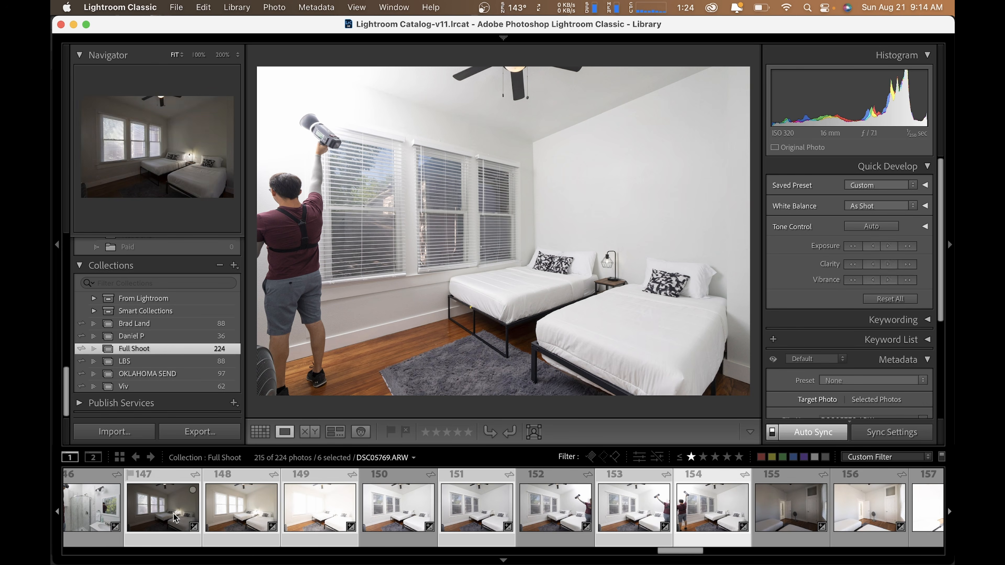
{"action": "key", "text": "super+e"}
{"action": "key", "text": "Return"}
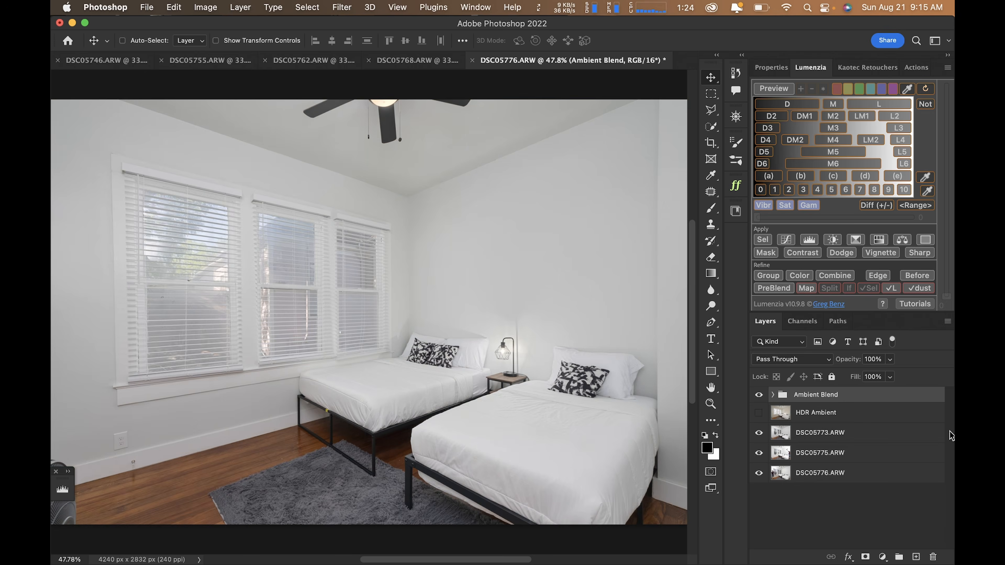
Turn the DSC05773.ARW layer into a Darken/ Color Repair group and mask out the right half of DSC05775.ARW
{"action": "left_click", "coordinate": [905, 440]}
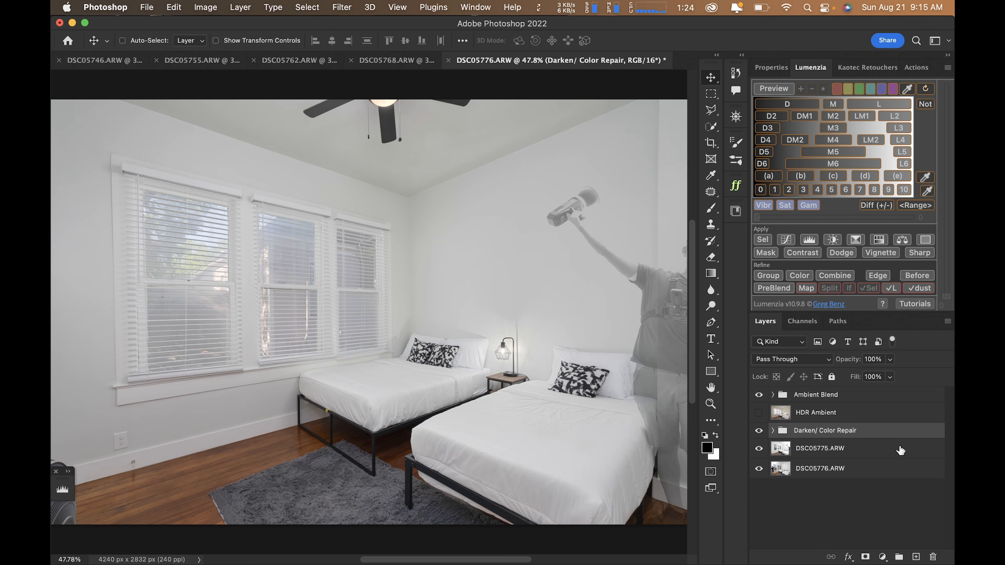
{"action": "left_click", "coordinate": [901, 450]}
{"action": "key", "text": "super+z"}
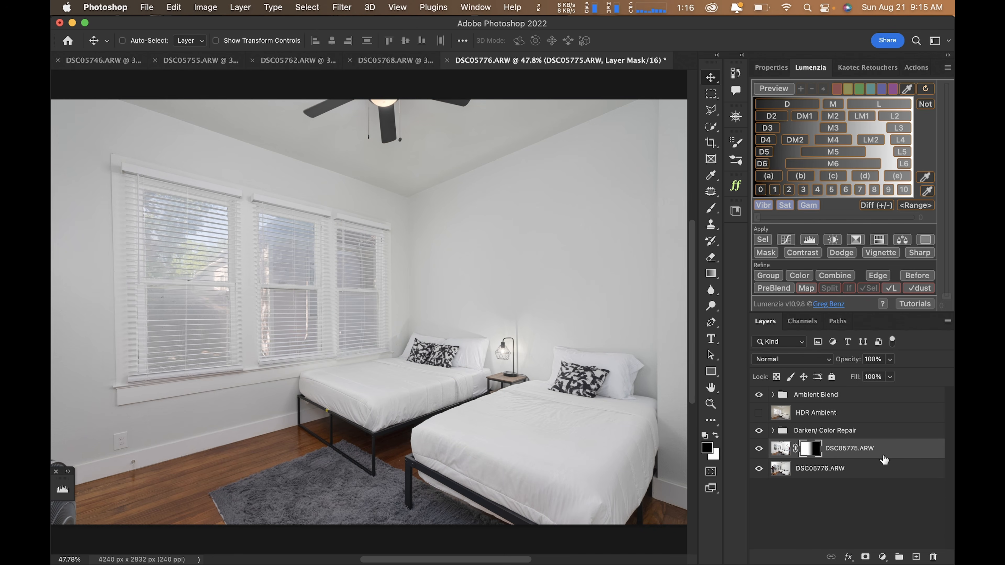
{"action": "key", "text": "super+0"}
{"action": "key", "text": "shift+super+e"}
{"action": "key", "text": "shift+super+a"}
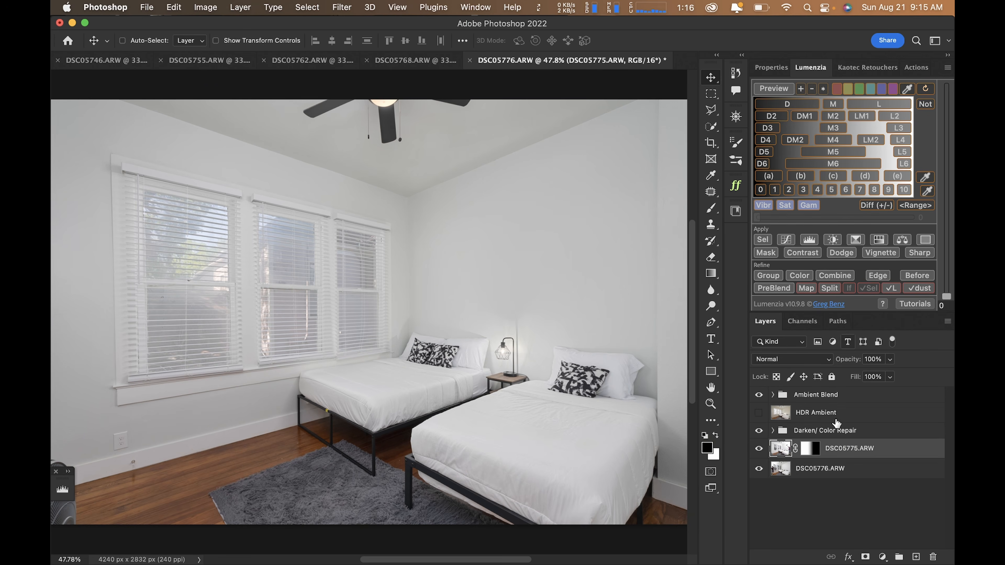
Stamp all visible layers into a new layer above the Ambient Blend group and apply Camera Raw's Auto adjustment to it
{"action": "left_click", "coordinate": [834, 397]}
{"action": "key", "text": "shift+super+alt+e"}
{"action": "key", "text": "shift+super+a"}
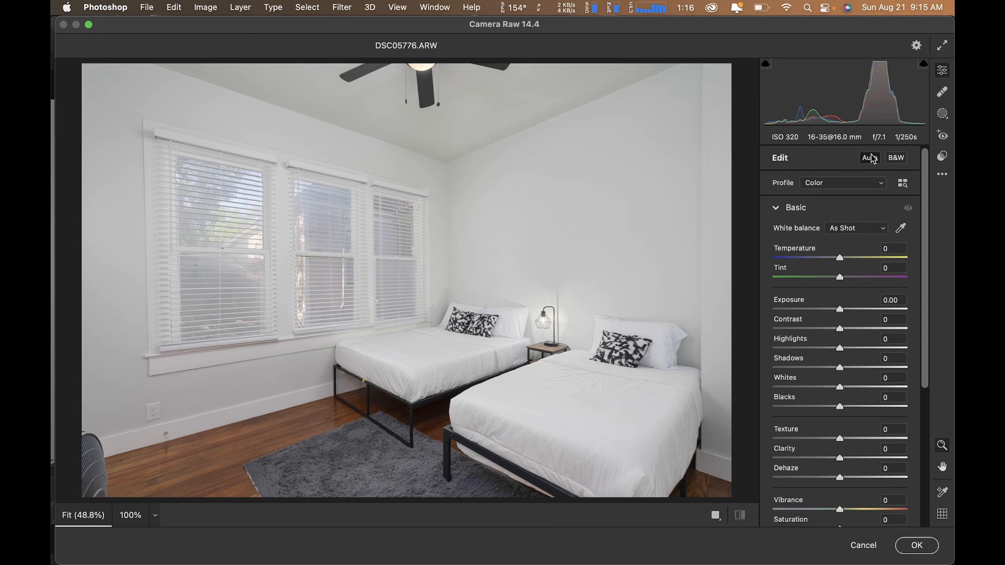
{"action": "left_click", "coordinate": [869, 158]}
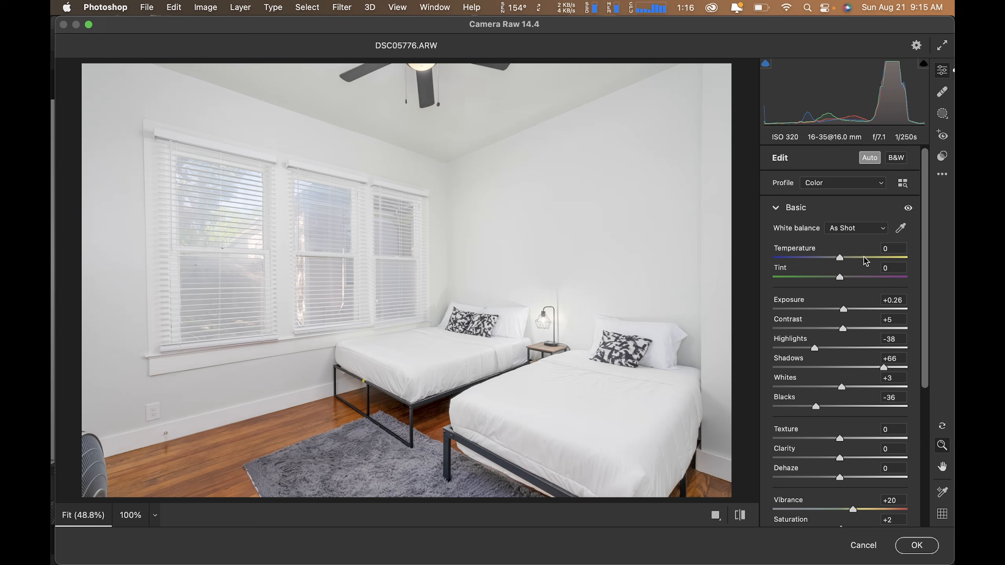
Set Shadows to 0, Contrast to +44, Highlights to -17 and Exposure to +0.45, and apply the Camera Raw filter
{"action": "left_click_drag", "start_coordinate": [883, 366], "coordinate": [882, 366]}
{"action": "left_click_drag", "start_coordinate": [881, 368], "coordinate": [849, 370]}
{"action": "double_click", "coordinate": [849, 370]}
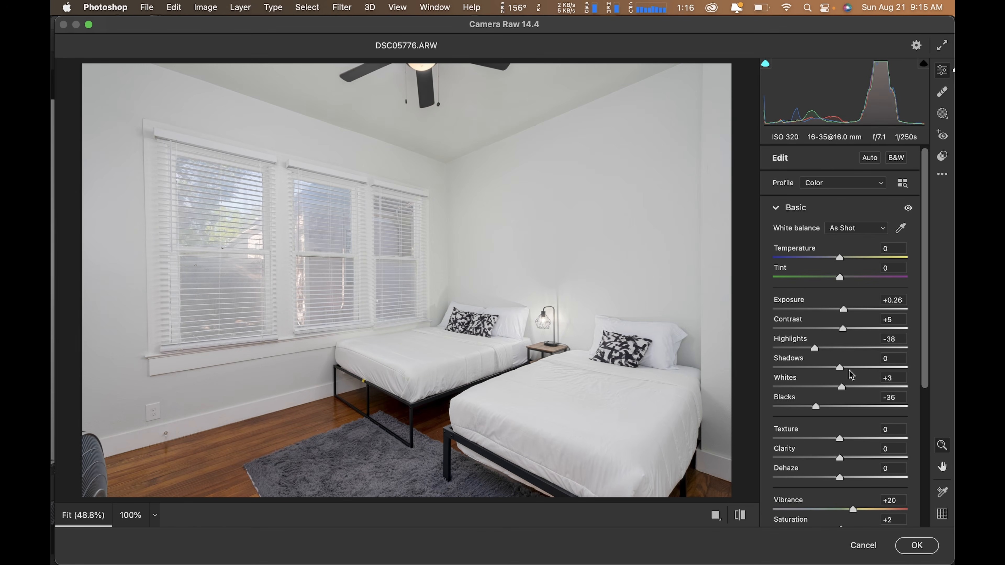
{"action": "left_click_drag", "start_coordinate": [844, 309], "coordinate": [869, 332]}
{"action": "double_click", "coordinate": [815, 349]}
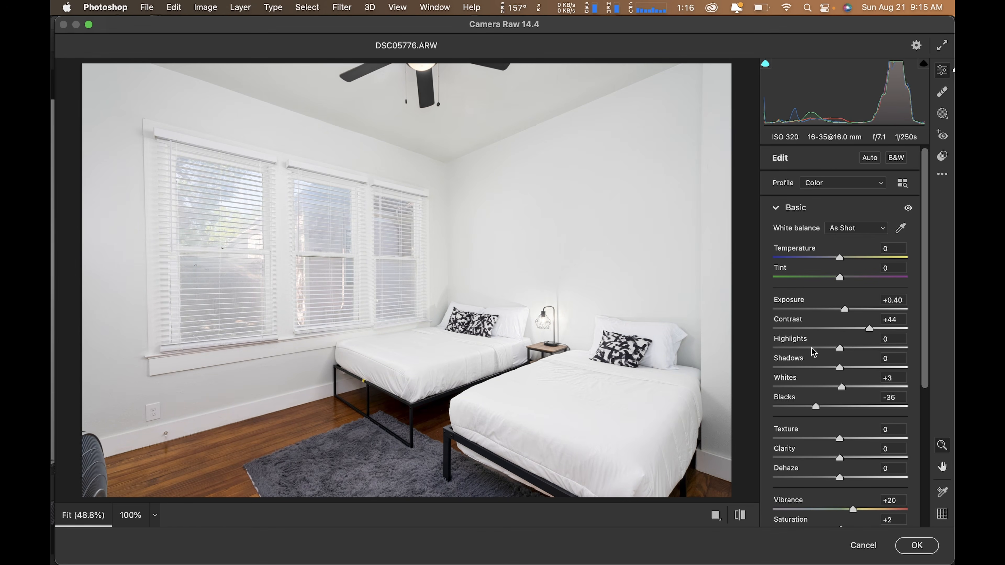
{"action": "left_click_drag", "start_coordinate": [813, 348], "coordinate": [828, 347]}
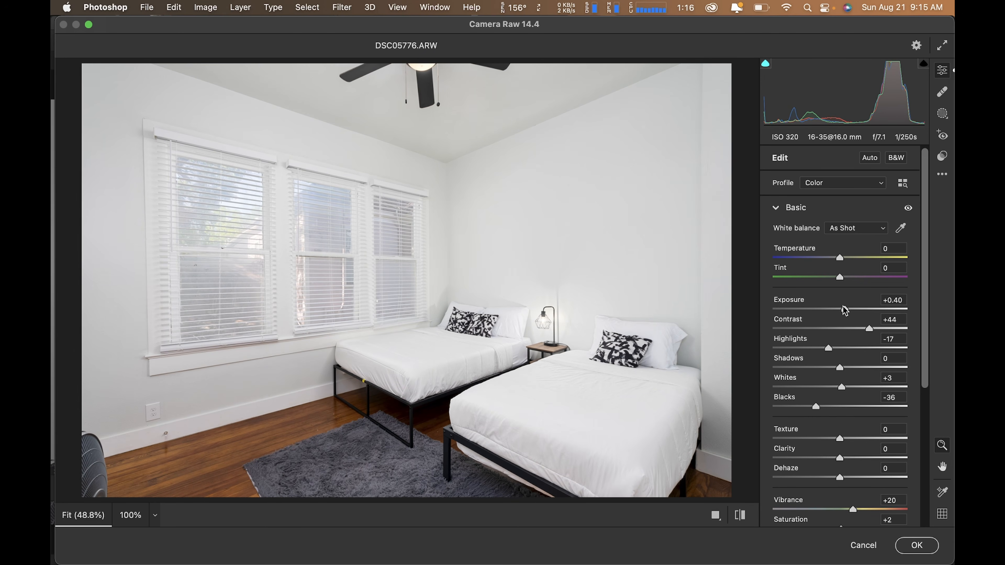
{"action": "left_click_drag", "start_coordinate": [844, 309], "coordinate": [846, 309]}
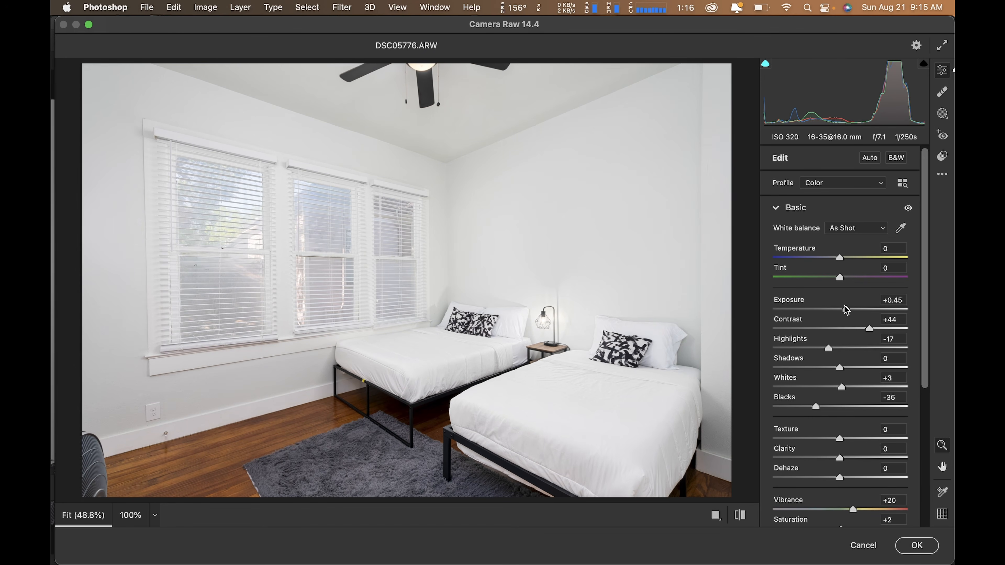
{"action": "left_click", "coordinate": [906, 547]}
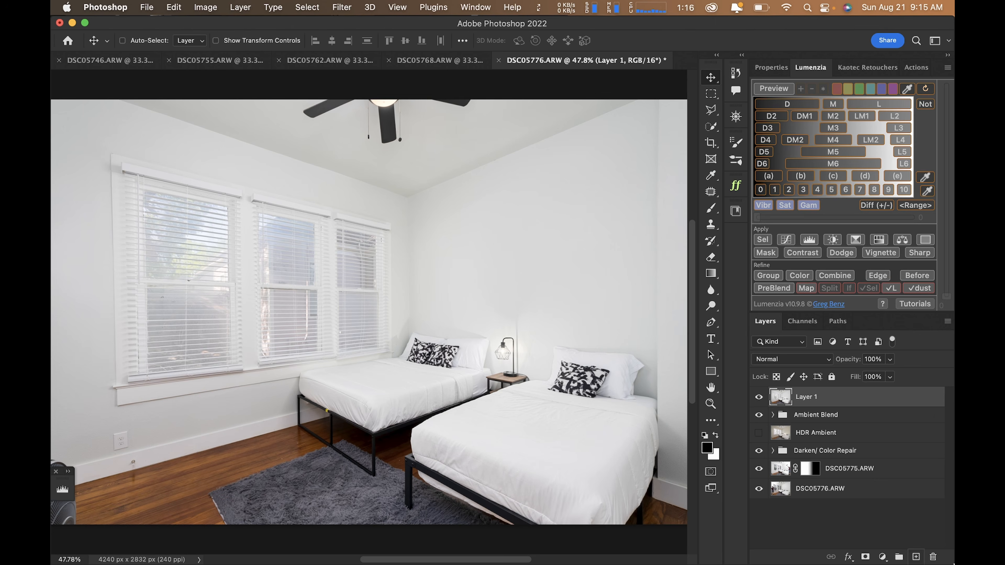
Save the edited bedroom image and build the Ambient Blend group and HDR Ambient layer in the bathroom document DSC05768.ARW
{"action": "key", "text": "super+s"}
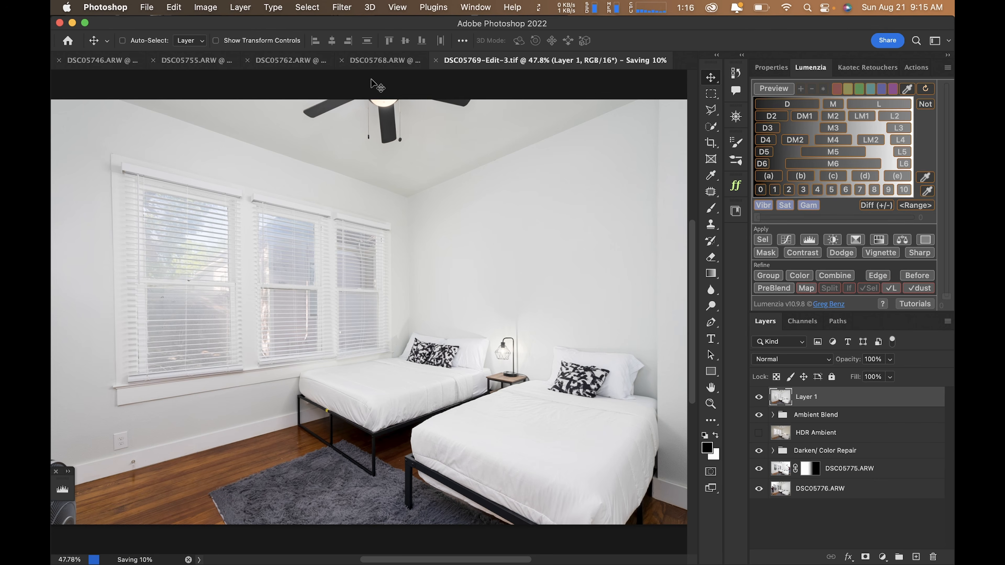
{"action": "left_click", "coordinate": [371, 66]}
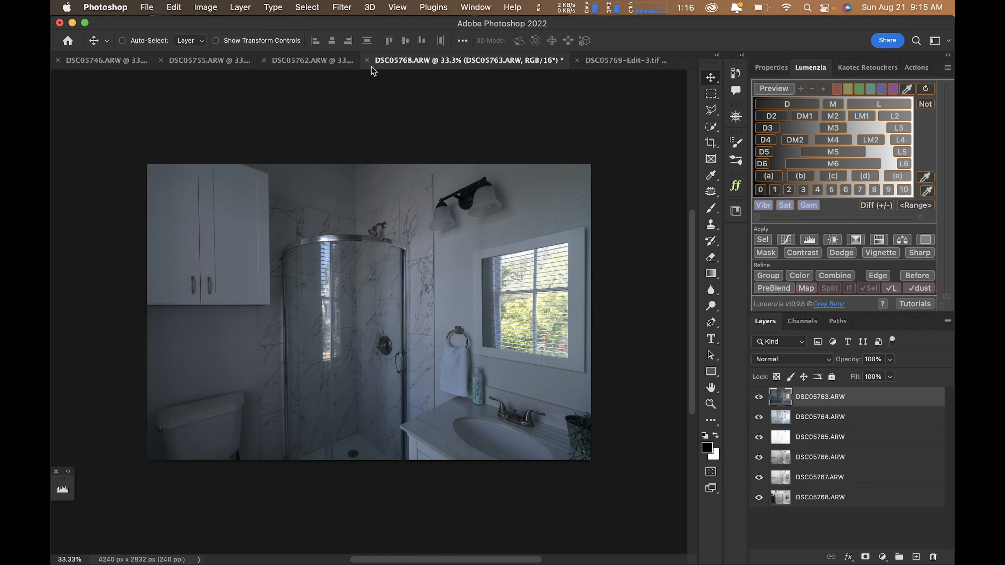
{"action": "key", "text": "super+s"}
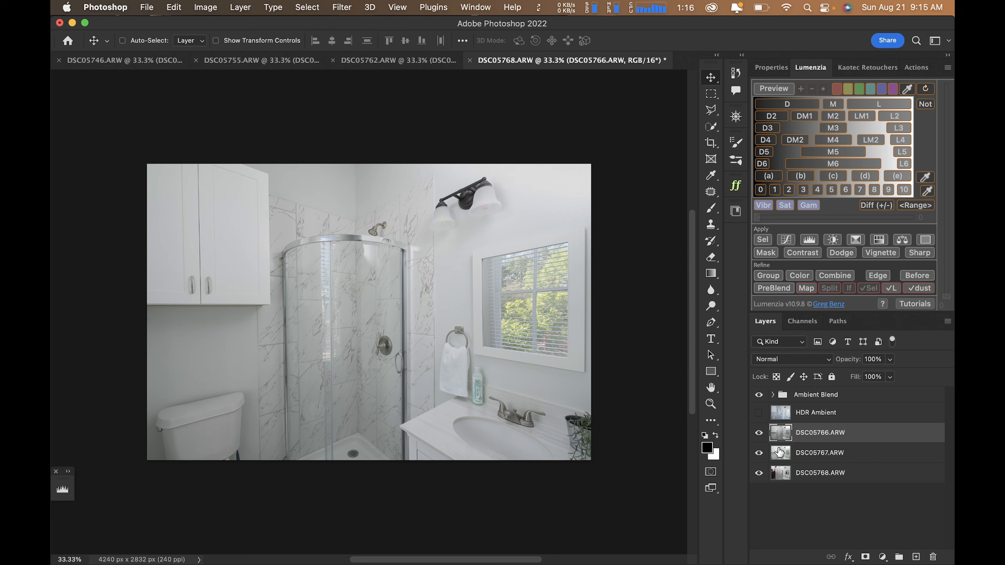
Hide the Ambient Blend group and delete the DSC05766.ARW layer
{"action": "left_click", "coordinate": [758, 394]}
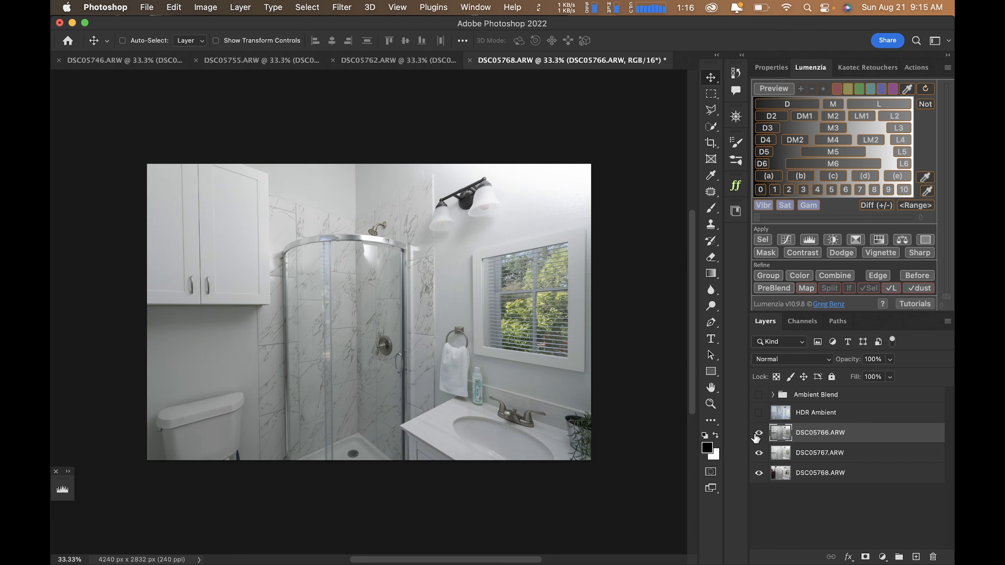
{"action": "left_click", "coordinate": [758, 434]}
{"action": "key", "text": "Delete"}
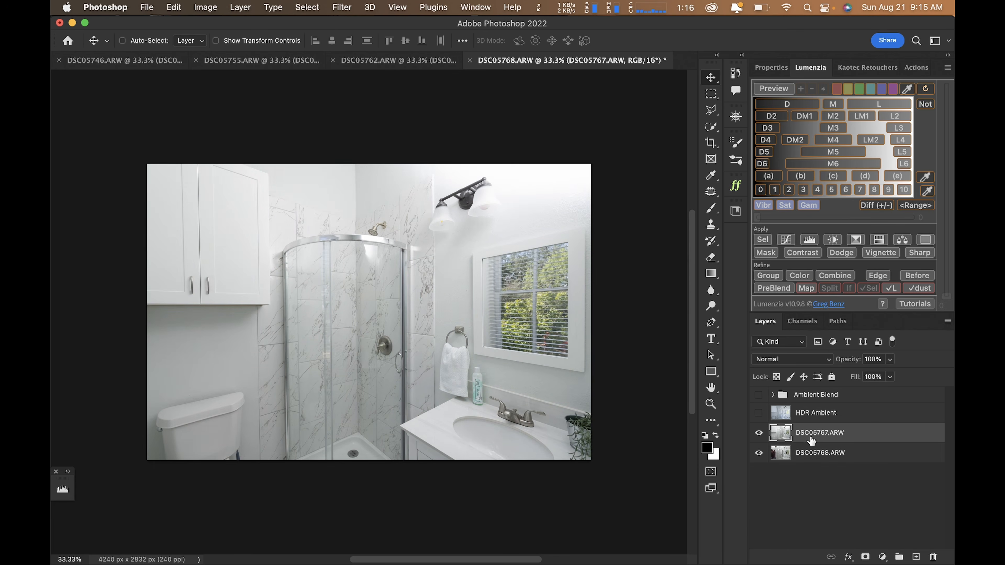
Compare the DSC05767.ARW layer with the one beneath it and inspect the flash reflection on the shower glass up close
{"action": "left_click", "coordinate": [759, 434]}
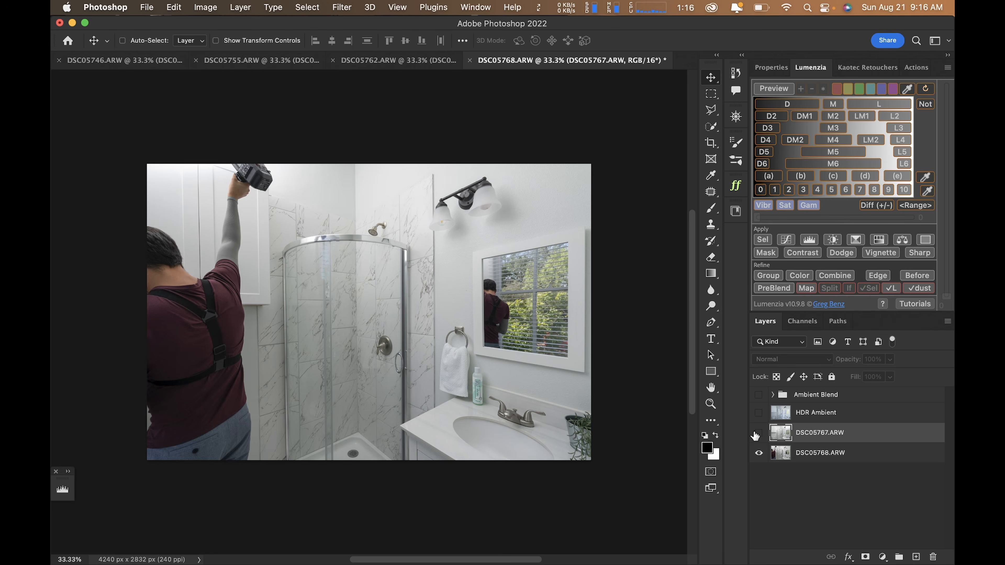
{"action": "key", "text": "super"}
{"action": "key", "text": "super+0"}
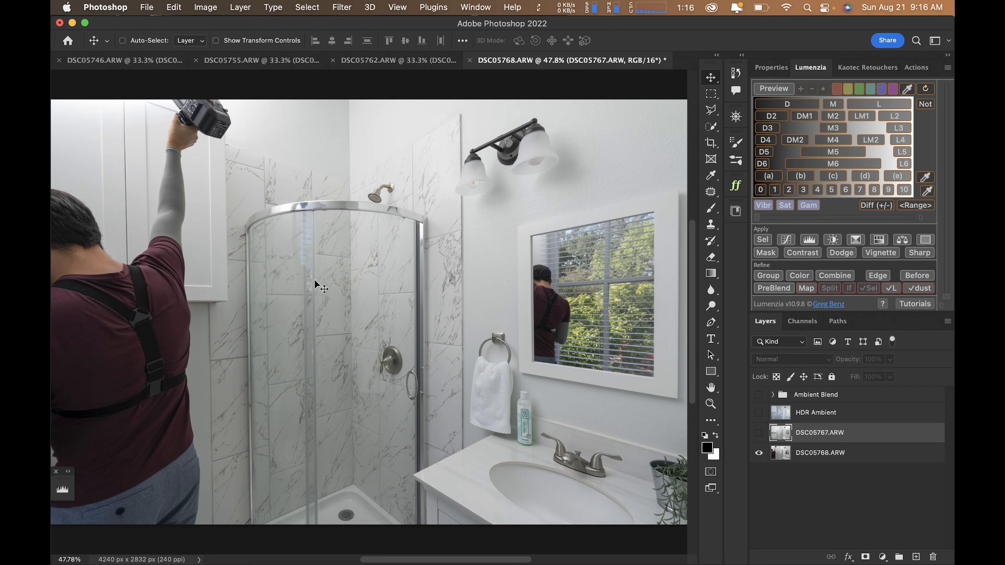
{"action": "left_click", "coordinate": [758, 433]}
{"action": "left_click", "coordinate": [356, 222], "text": "super"}
{"action": "left_click", "coordinate": [363, 227], "text": "super"}
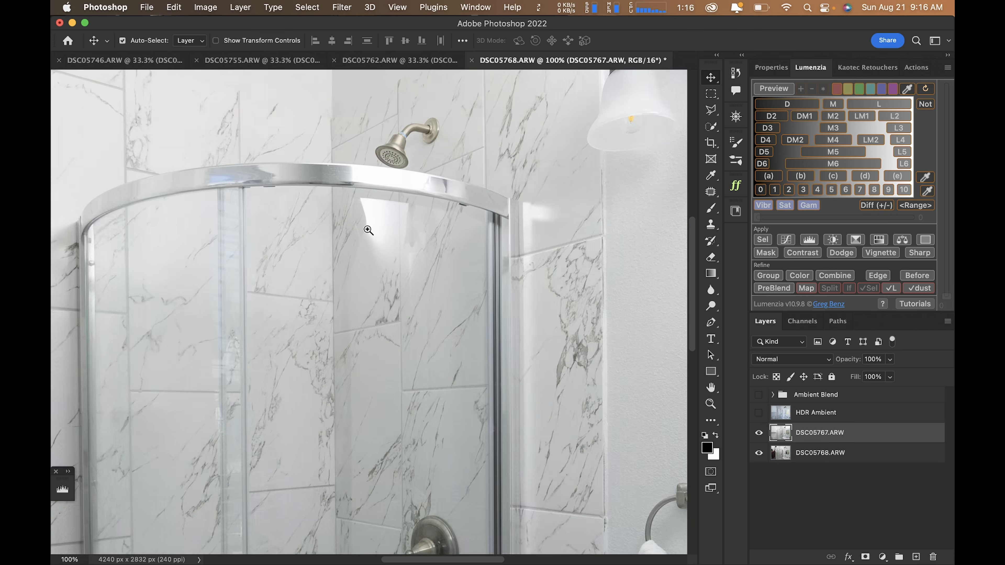
{"action": "left_click", "coordinate": [368, 230], "text": "super"}
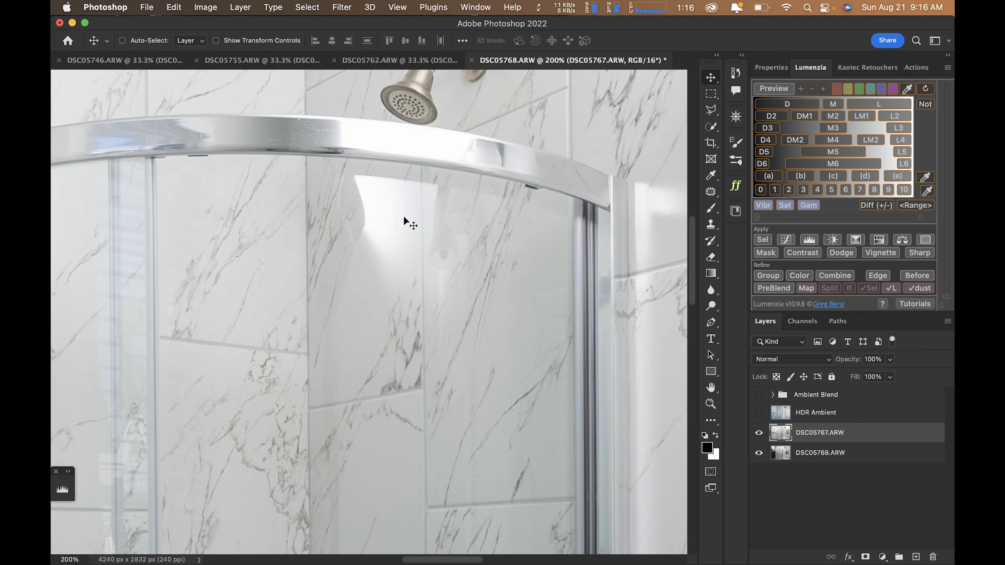
{"action": "key", "text": "super+0"}
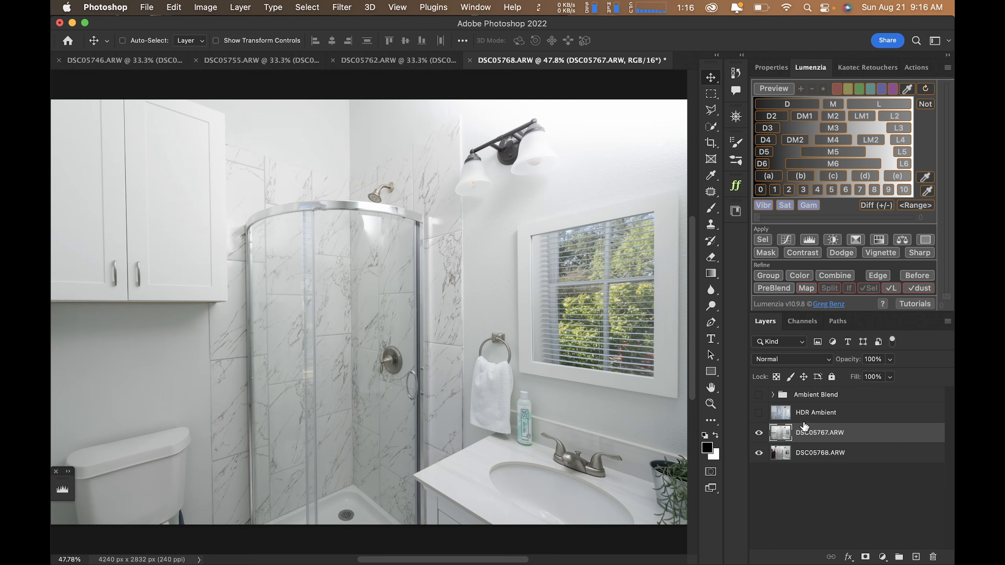
{"action": "left_click", "coordinate": [758, 433]}
{"action": "left_click", "coordinate": [758, 432]}
Add a mask to DSC05767.ARW and paint out the flash reflection on the shower glass with a 500 px black brush
{"action": "left_click", "coordinate": [865, 556]}
{"action": "key", "text": "b"}
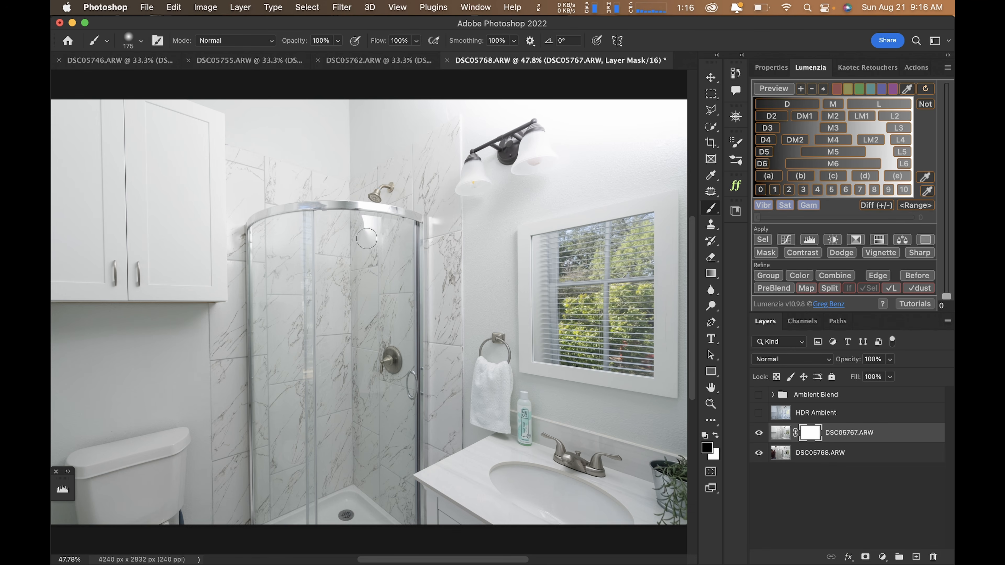
{"action": "key", "text": "bracketright"}
{"action": "key", "text": "bracketright"}
{"action": "key", "text": "bracketright"}
{"action": "key", "text": "bracketright"}
{"action": "left_click", "coordinate": [363, 224]}
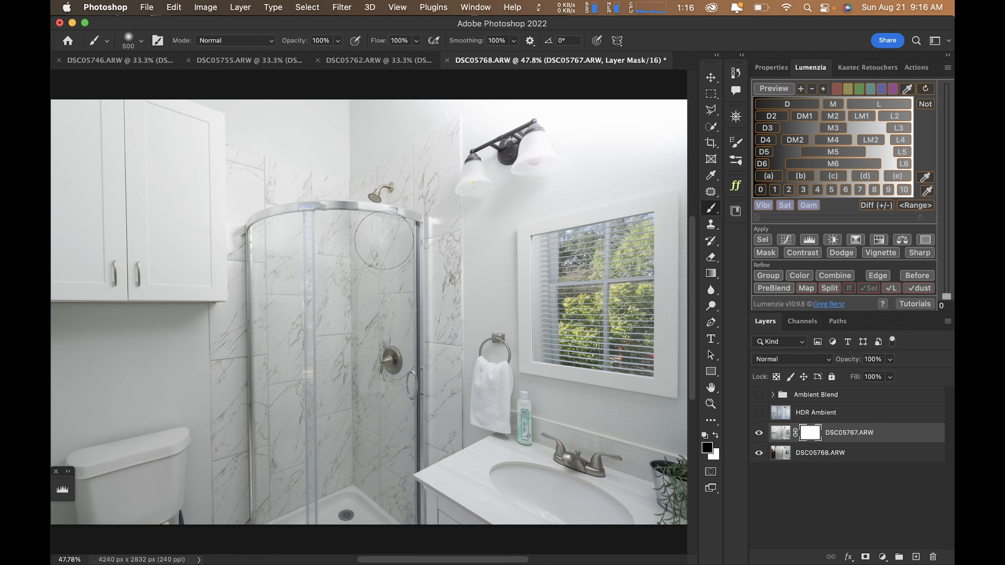
Reduce the brush to 175 px to refine the mask around the shower reflection, and show the Ambient Blend group again
{"action": "key", "text": "x"}
{"action": "key", "text": "bracketleft"}
{"action": "key", "text": "bracketleft"}
{"action": "key", "text": "bracketleft"}
{"action": "key", "text": "bracketleft"}
{"action": "key", "text": "x"}
{"action": "left_click", "coordinate": [758, 395]}
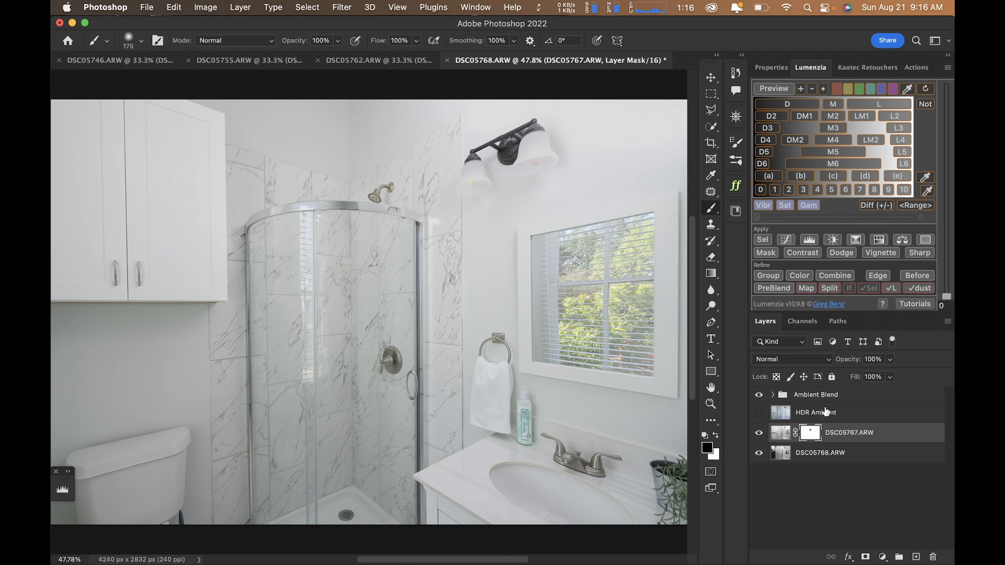
Stamp the visible layers above the Ambient Blend group and apply Camera Raw Auto adjustments with Contrast +41 and Highlights -23
{"action": "left_click", "coordinate": [828, 396]}
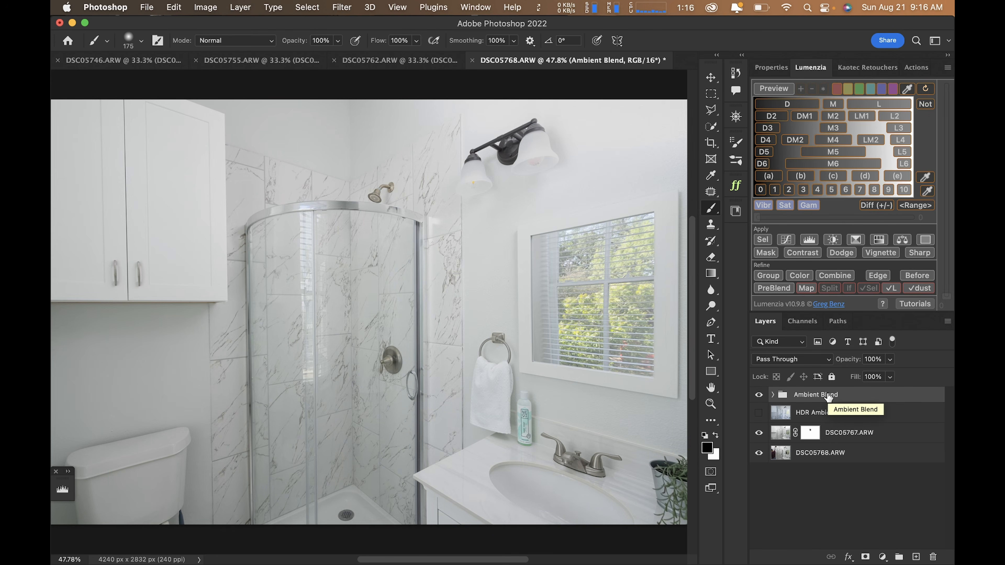
{"action": "key", "text": "super+alt+shift+e"}
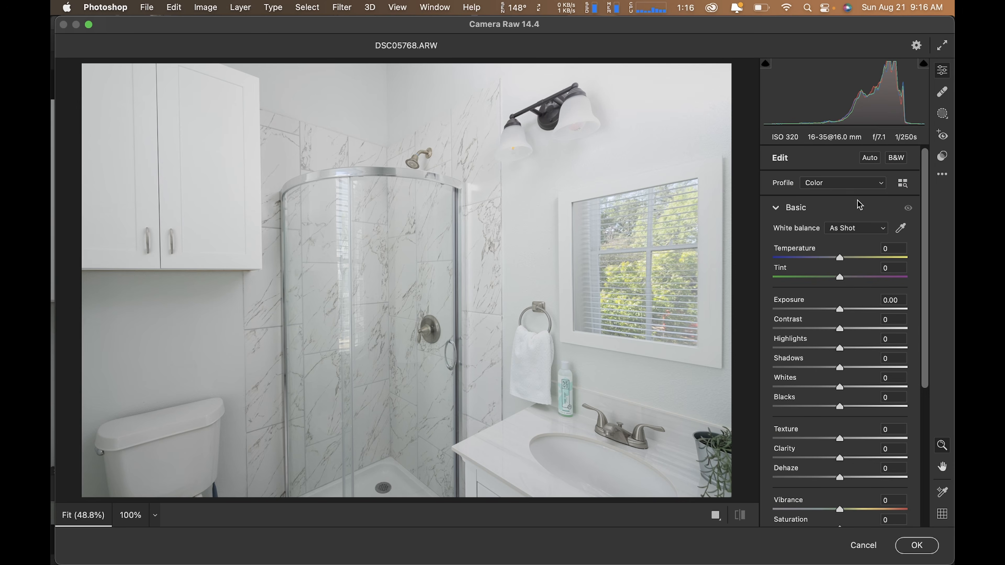
{"action": "left_click", "coordinate": [868, 158]}
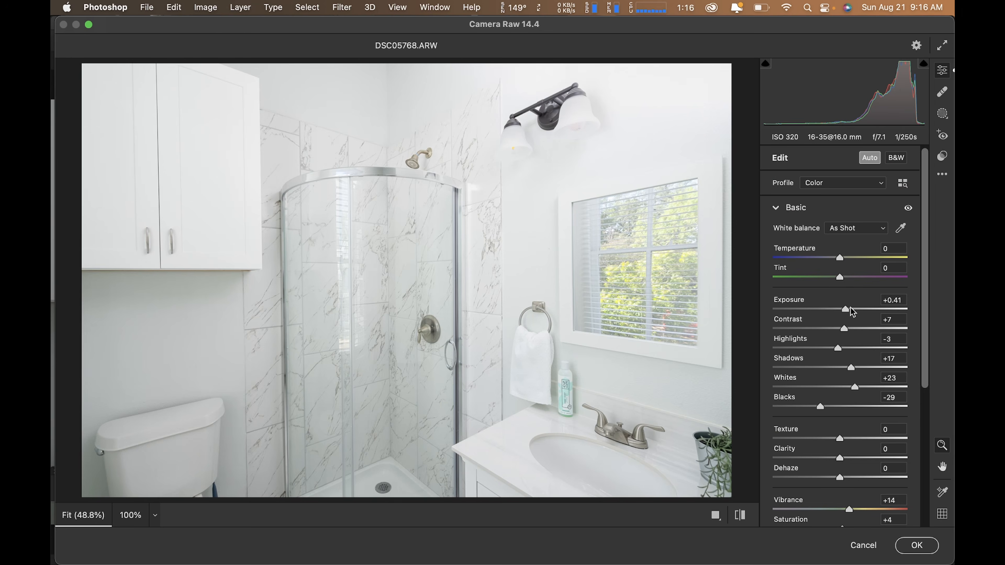
{"action": "left_click_drag", "start_coordinate": [866, 327], "coordinate": [829, 356]}
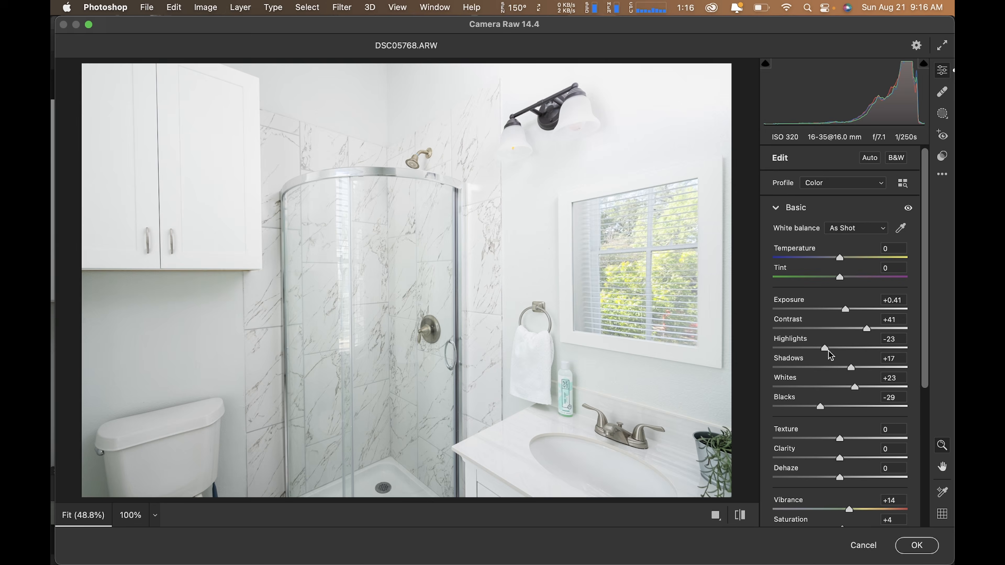
{"action": "key", "text": "Return"}
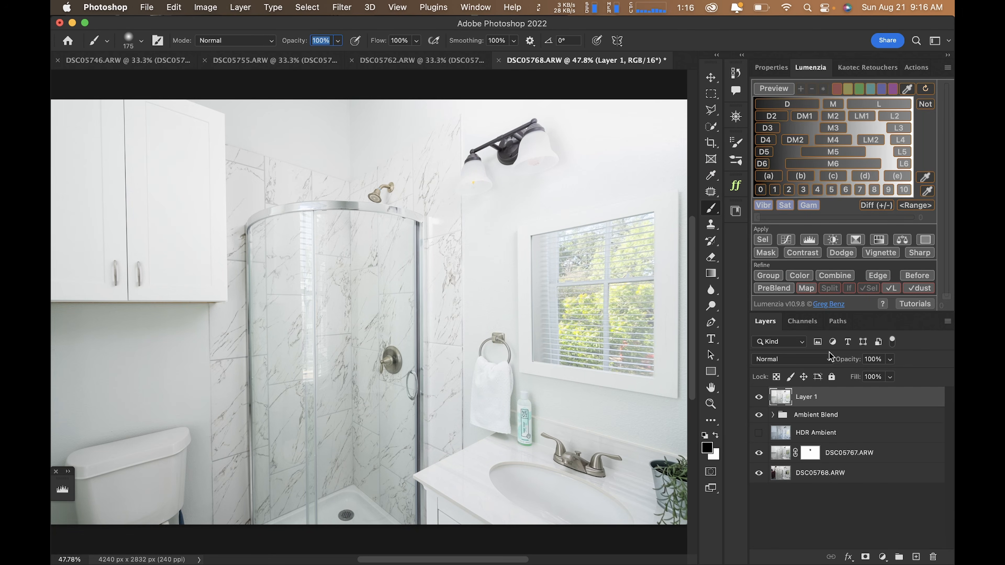
Save and close the bathroom composite, and return to the DSC05762.ARW bedroom document
{"action": "key", "text": "super+s"}
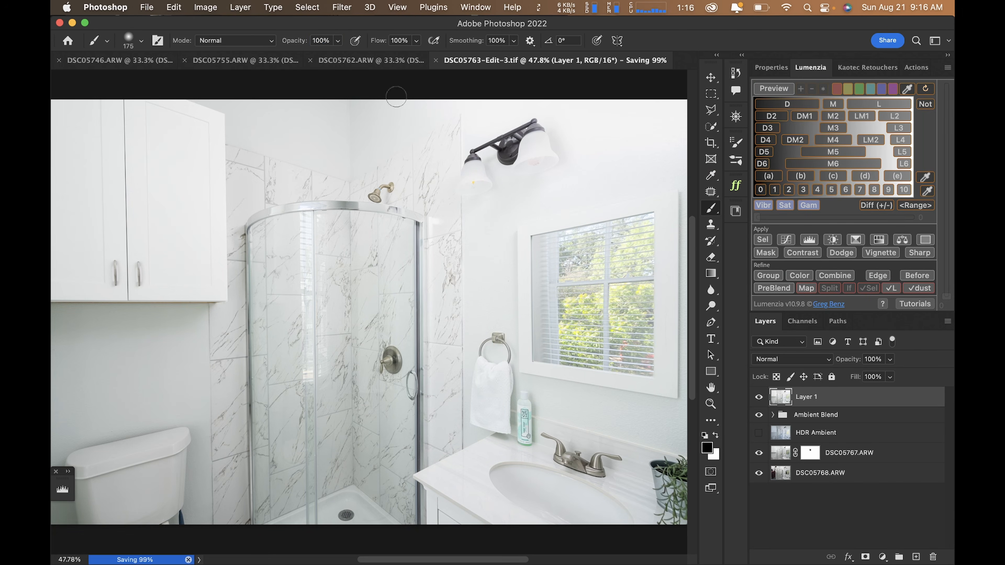
{"action": "key", "text": "v"}
{"action": "left_click", "coordinate": [371, 62]}
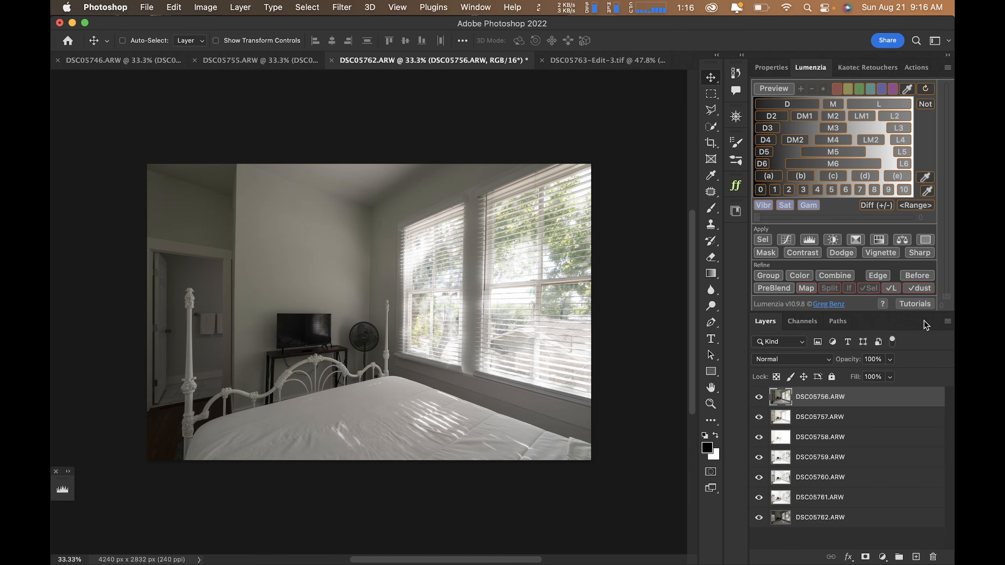
{"action": "key", "text": "super+w"}
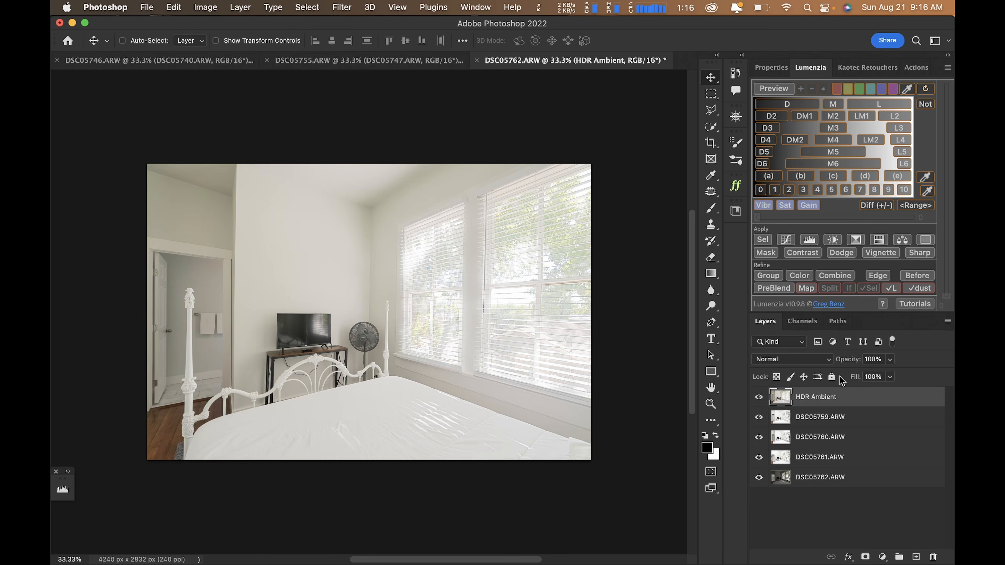
Turn DSC05759.ARW into a Darken/ Color Repair group and mask out the right half of DSC05760.ARW
{"action": "left_click", "coordinate": [854, 439]}
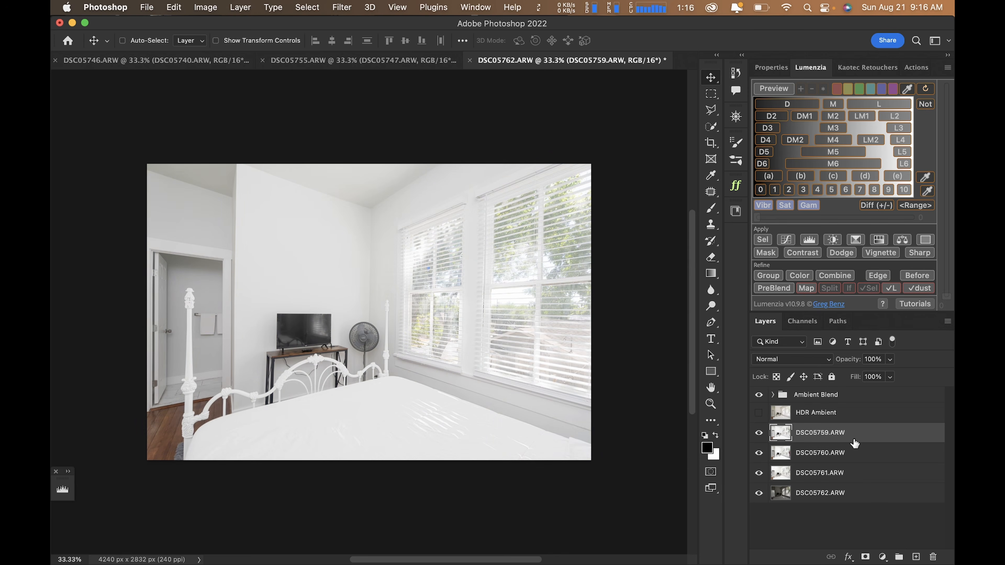
{"action": "key", "text": "F2"}
{"action": "left_click", "coordinate": [853, 453]}
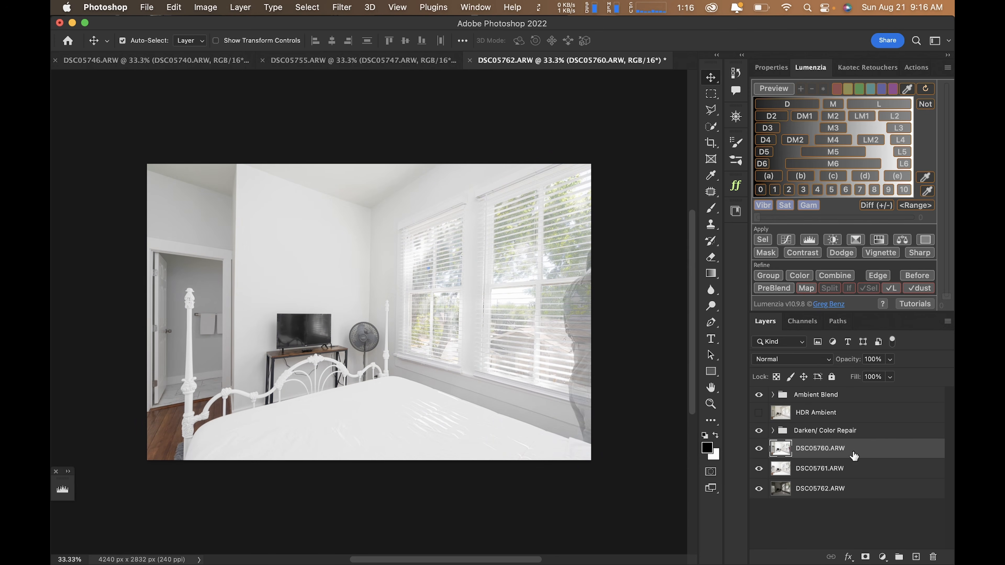
{"action": "key", "text": "F3"}
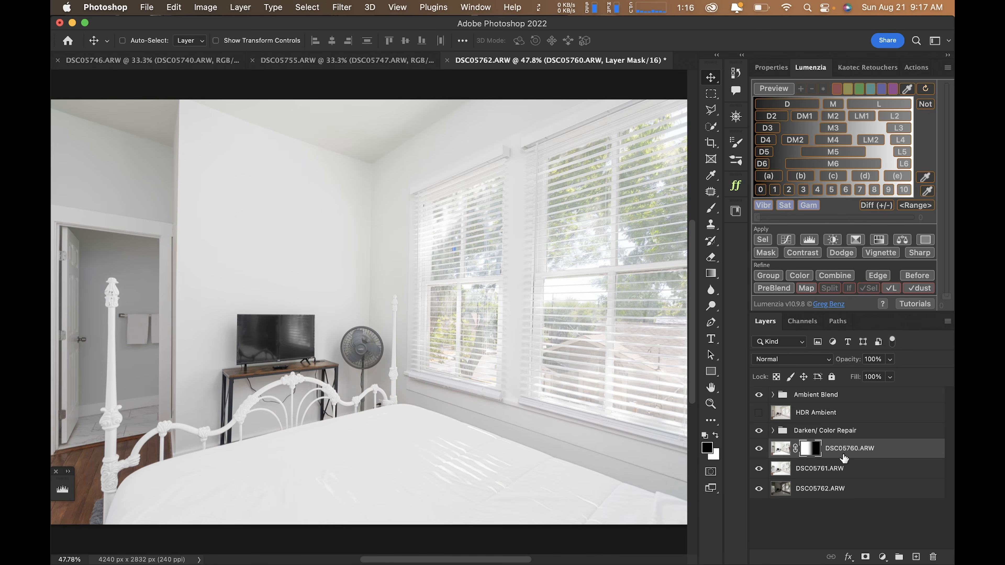
Move DSC05762.ARW directly beneath HDR Ambient, compare the Lighten, Screen and Darken blend modes, and leave it on Screen
{"action": "left_click_drag", "start_coordinate": [832, 491], "coordinate": [830, 419]}
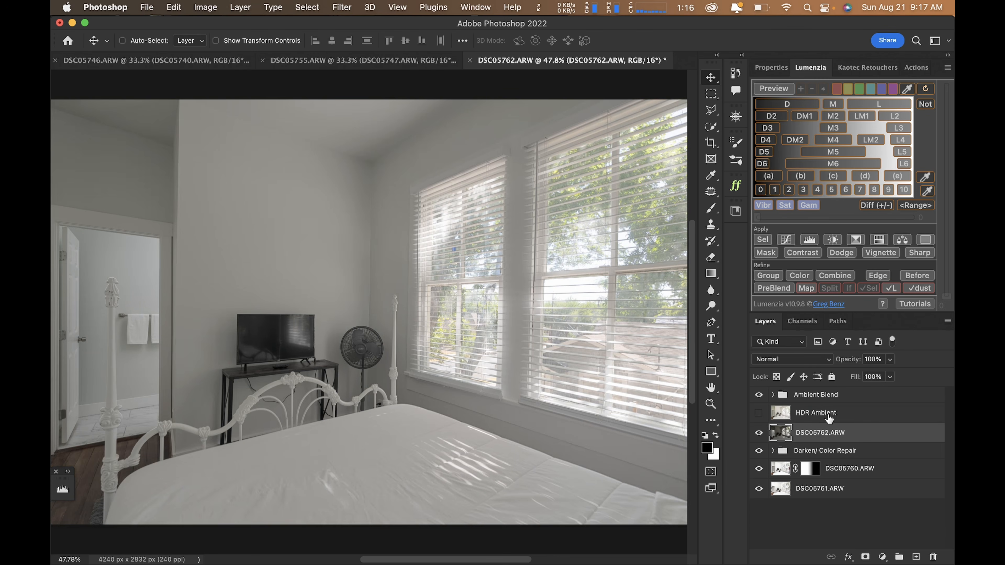
{"action": "key", "text": "shift+alt+s"}
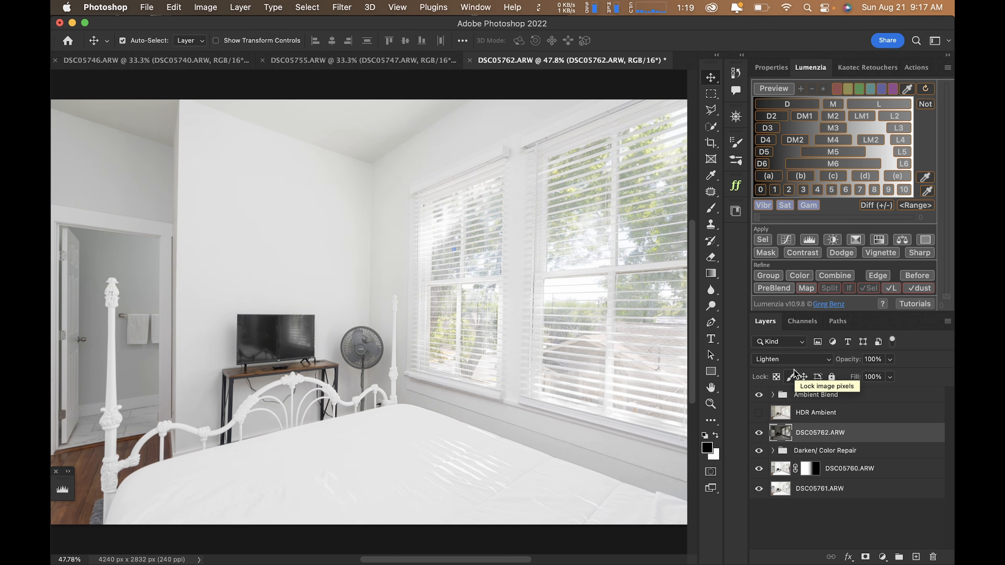
{"action": "key", "text": "shift+alt+n"}
{"action": "key", "text": "shift+alt+s"}
{"action": "key", "text": "shift+alt+g"}
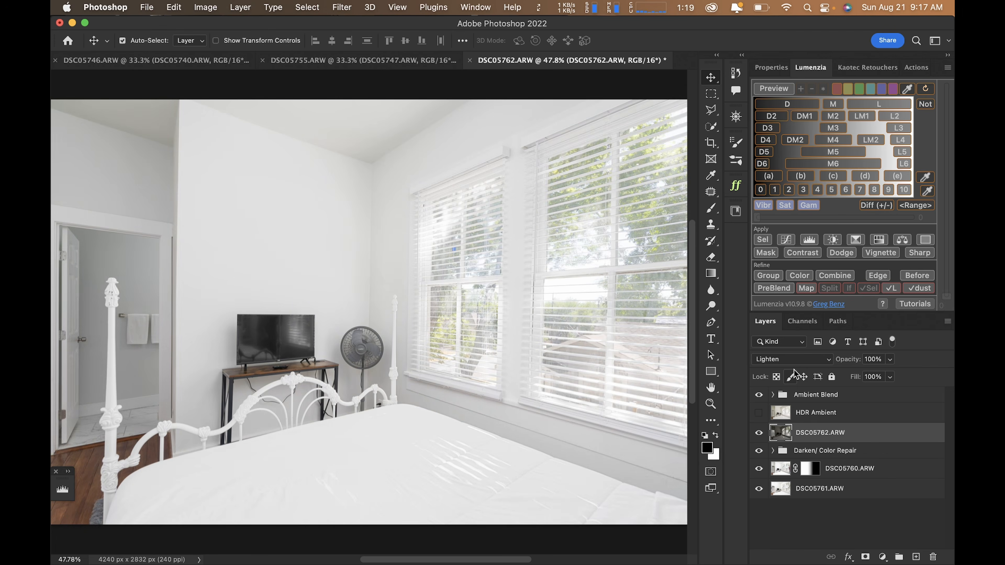
{"action": "key", "text": "shift+alt+n"}
{"action": "key", "text": "shift+alt+s"}
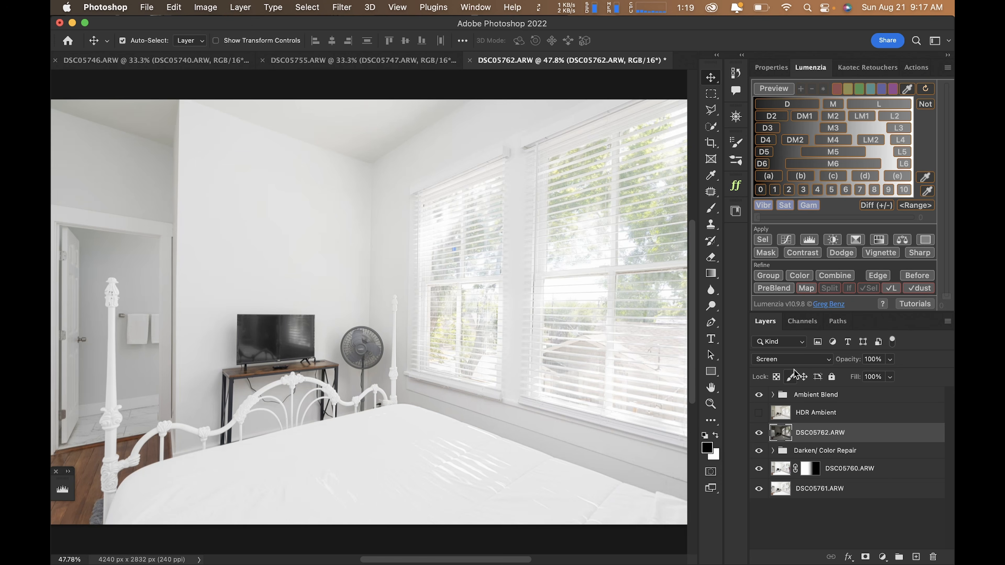
{"action": "key", "text": "shift+alt+g"}
{"action": "key", "text": "shift+alt+n"}
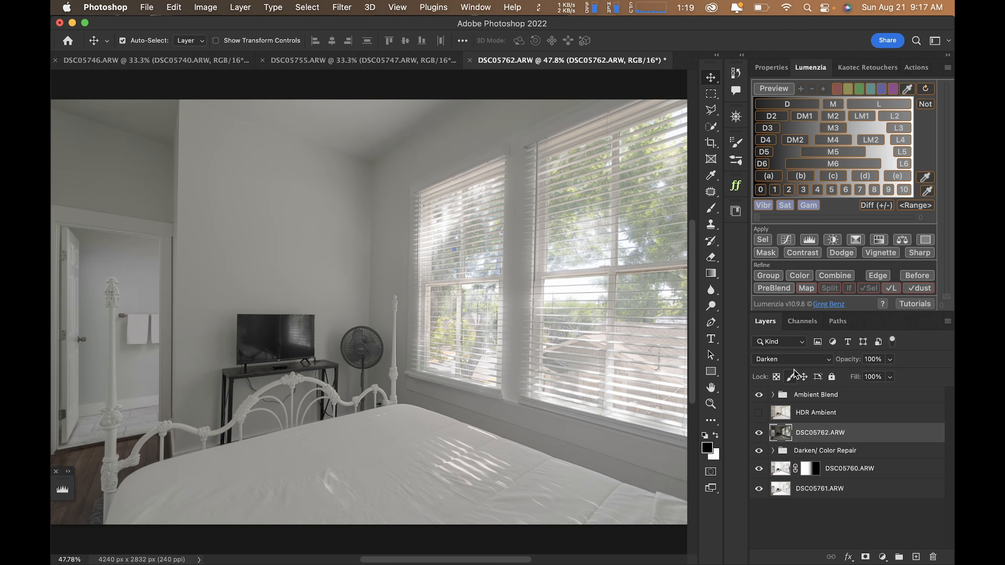
{"action": "key", "text": "shift+alt+s"}
{"action": "key", "text": "shift+alt+g"}
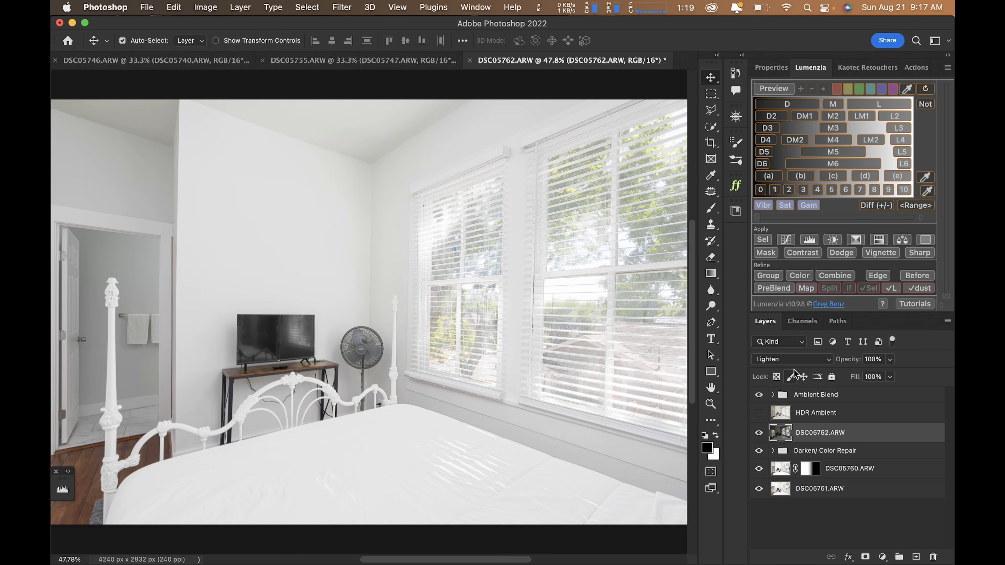
{"action": "key", "text": "shift+alt+n"}
{"action": "key", "text": "shift+alt+s"}
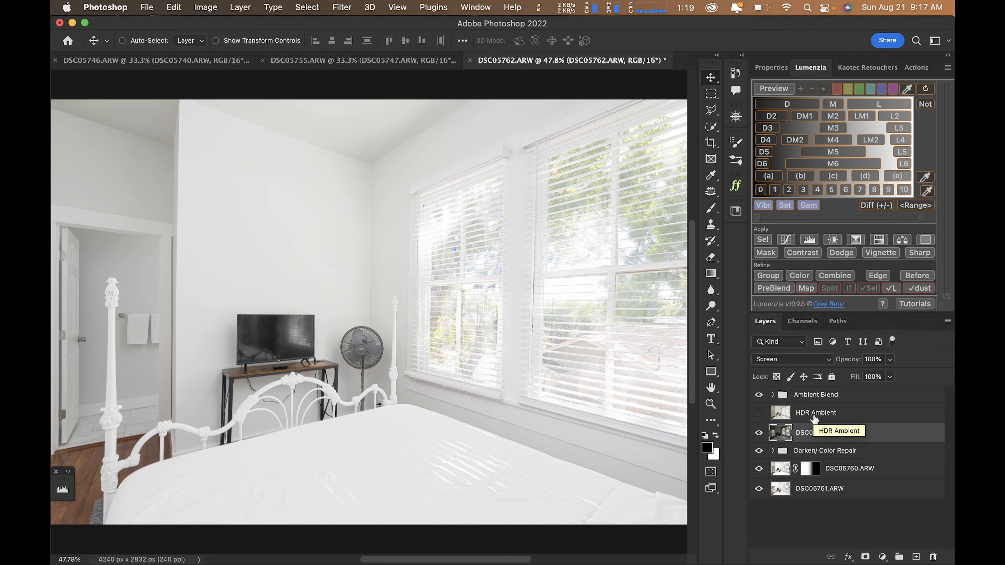
Compare the image with and without DSC05762.ARW, then examine the TV edges and the bottom two layers up close for misalignment
{"action": "left_click", "coordinate": [759, 433]}
{"action": "left_click", "coordinate": [759, 433]}
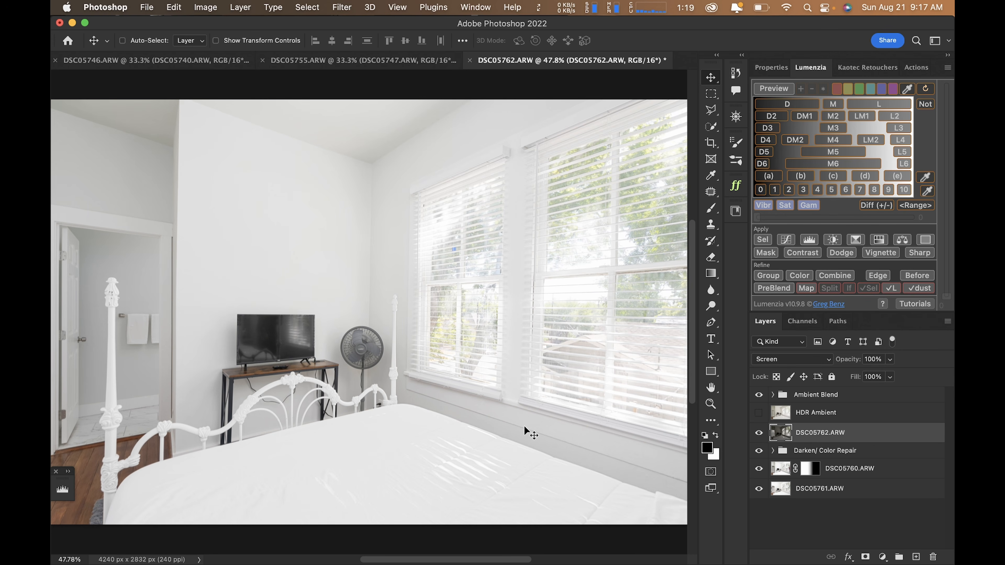
{"action": "left_click", "coordinate": [264, 342], "text": "super"}
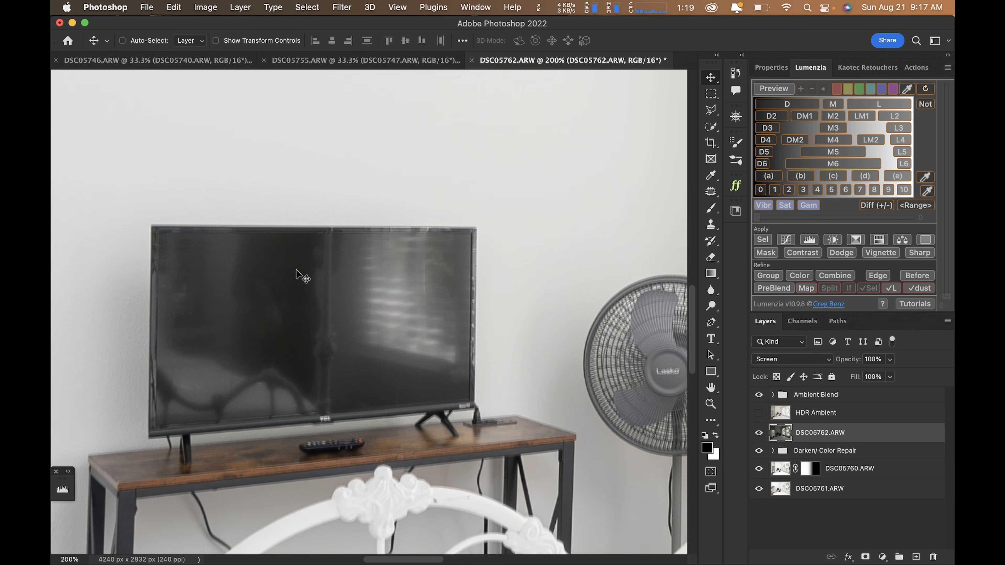
{"action": "left_click", "coordinate": [303, 383], "text": "super"}
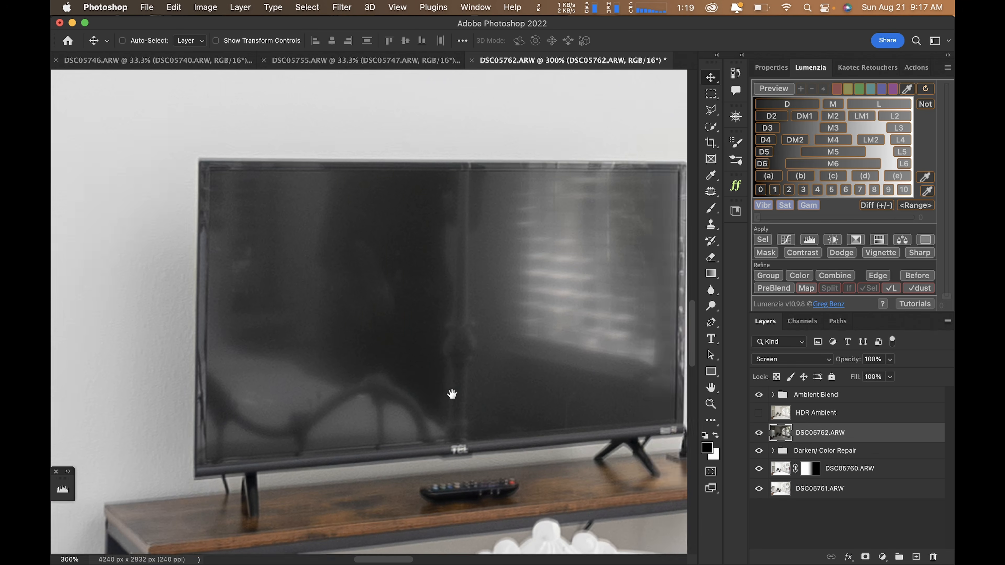
{"action": "scroll", "coordinate": [448, 397], "scroll_direction": "left", "scroll_amount": 2}
{"action": "left_click", "coordinate": [816, 474]}
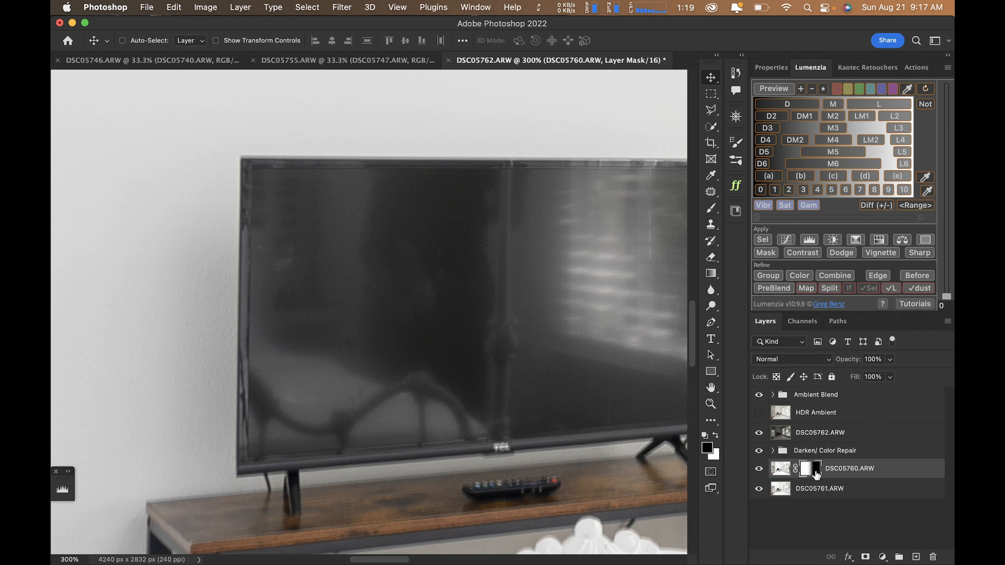
{"action": "left_click", "coordinate": [807, 493]}
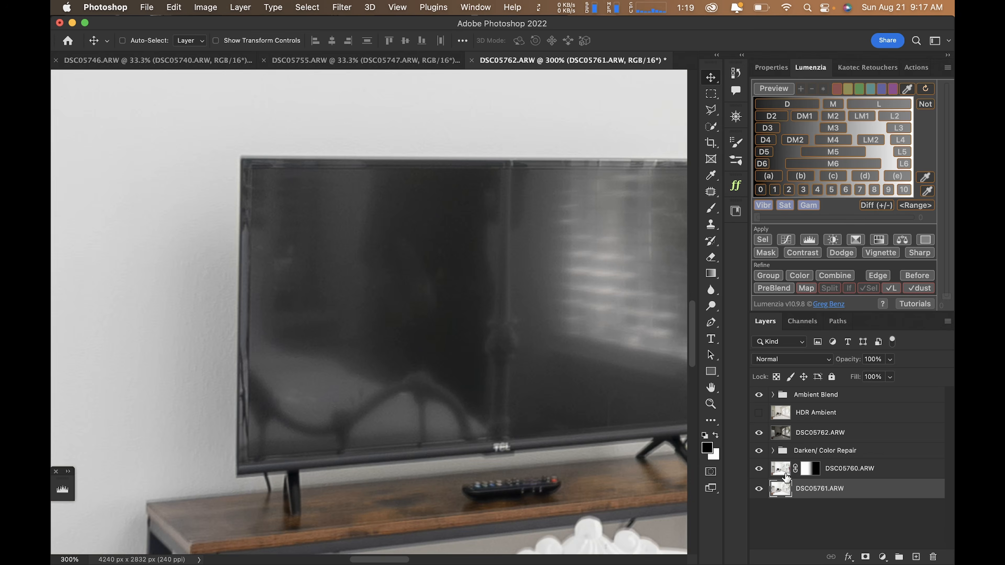
{"action": "left_click", "coordinate": [805, 472]}
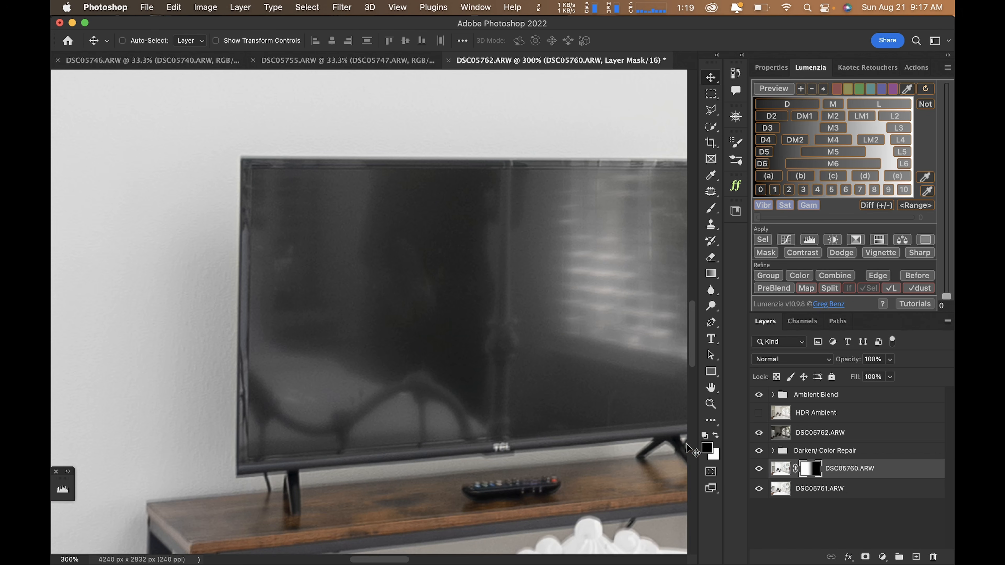
Delete the Ambient Blend group, show HDR Ambient, and remove the mask from DSC05760.ARW
{"action": "left_click", "coordinate": [793, 400]}
{"action": "key", "text": "Delete"}
{"action": "left_click", "coordinate": [758, 397]}
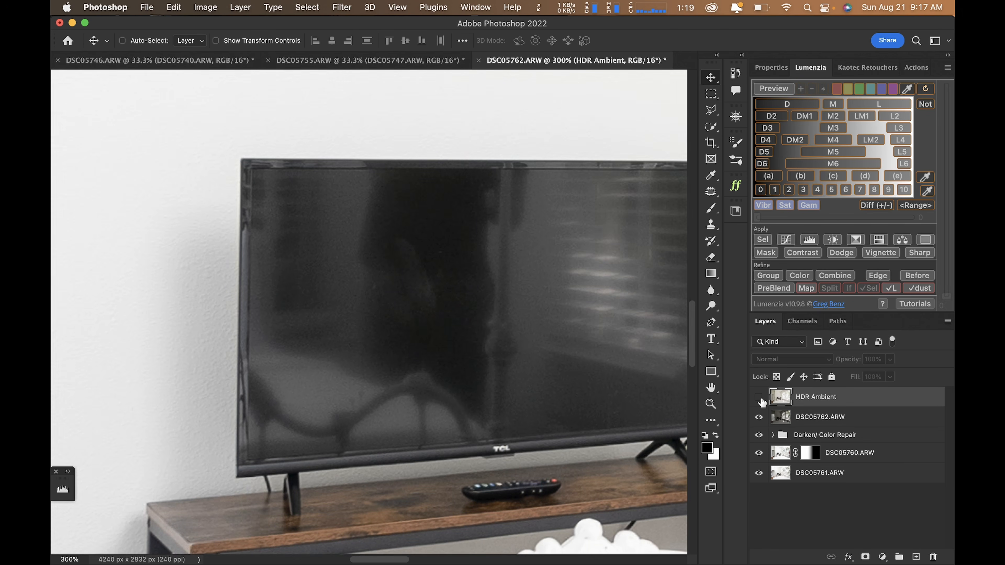
{"action": "left_click", "coordinate": [810, 454]}
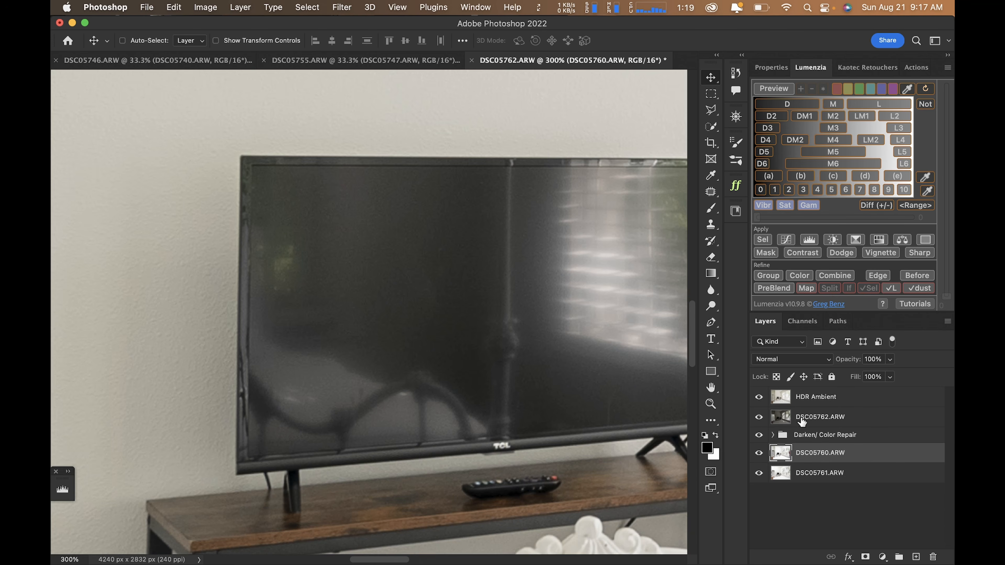
Move the Darken / Repair (Darken) layer out of the Darken/ Color Repair group and delete the group
{"action": "left_click", "coordinate": [773, 435]}
{"action": "left_click_drag", "start_coordinate": [818, 472], "coordinate": [817, 427]}
{"action": "left_click", "coordinate": [821, 458]}
{"action": "key", "text": "Delete"}
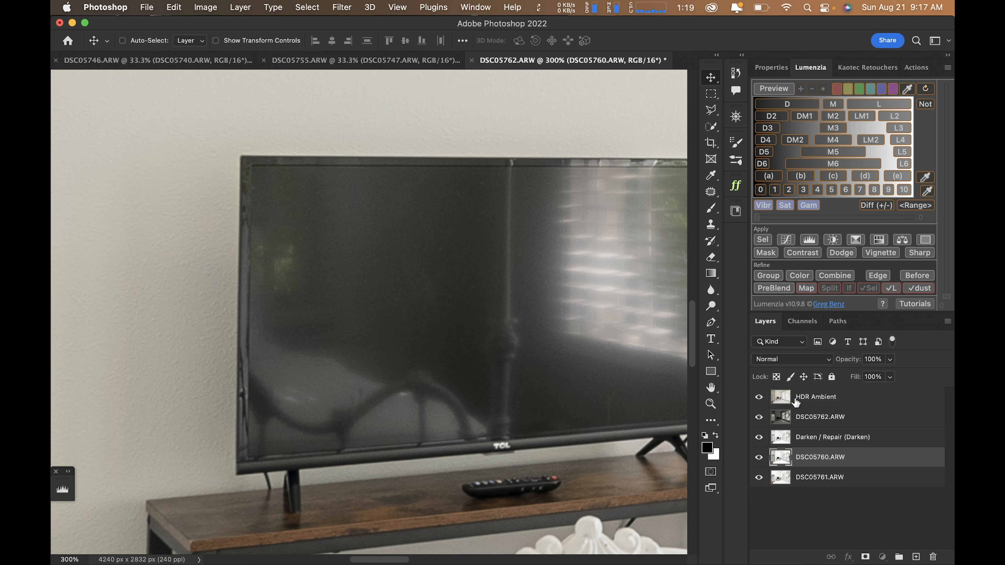
Align all five layers with Lumenzia PreBlend, cropping transparent edges and locking the layers
{"action": "left_click", "coordinate": [796, 403]}
{"action": "left_click", "coordinate": [818, 479], "text": "shift"}
{"action": "left_click", "coordinate": [774, 289]}
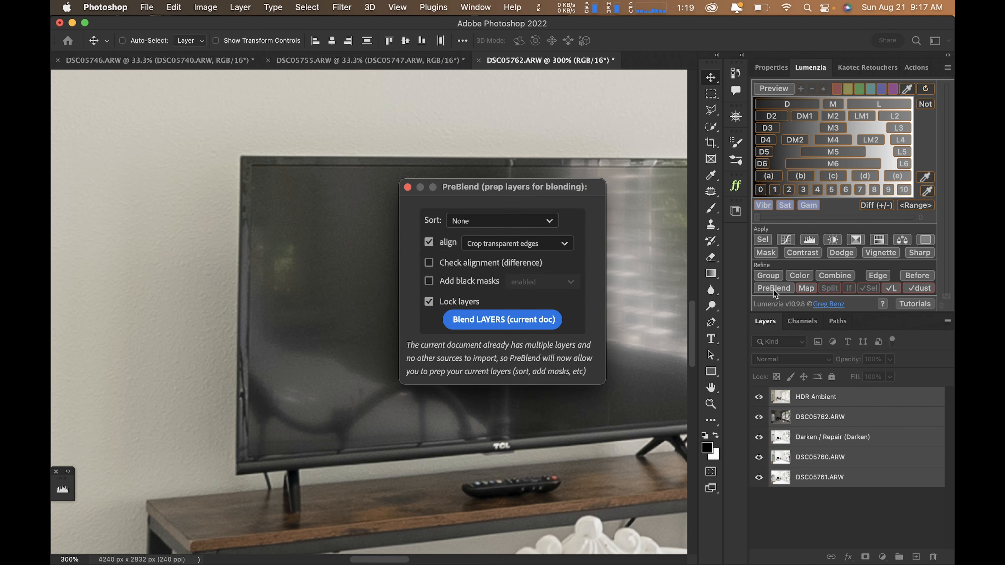
{"action": "key", "text": "Return"}
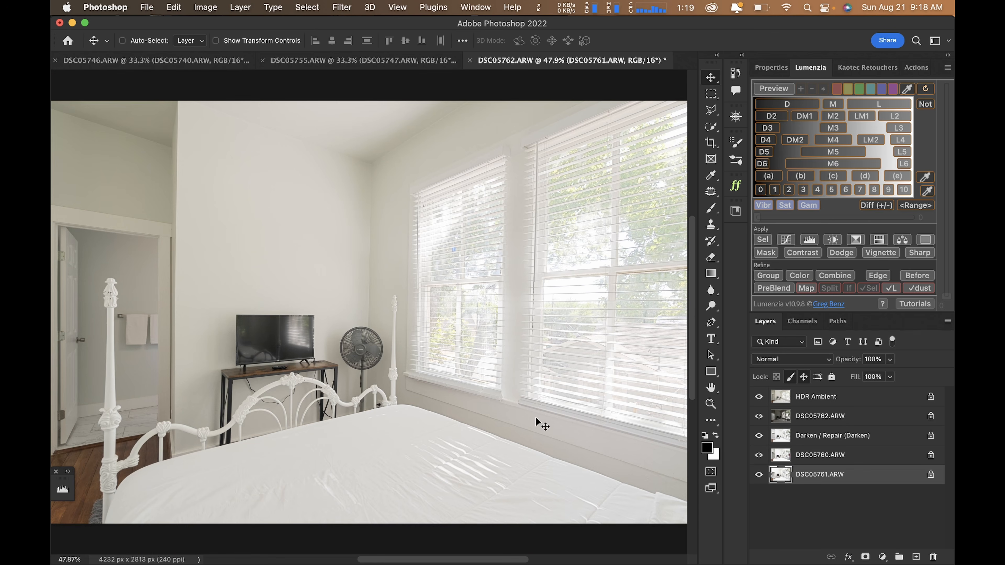
Rebuild the Ambient Blend and Darken/ Color Repair groups on the aligned layers and mask out the right half of DSC05760.ARW
{"action": "left_click", "coordinate": [851, 402]}
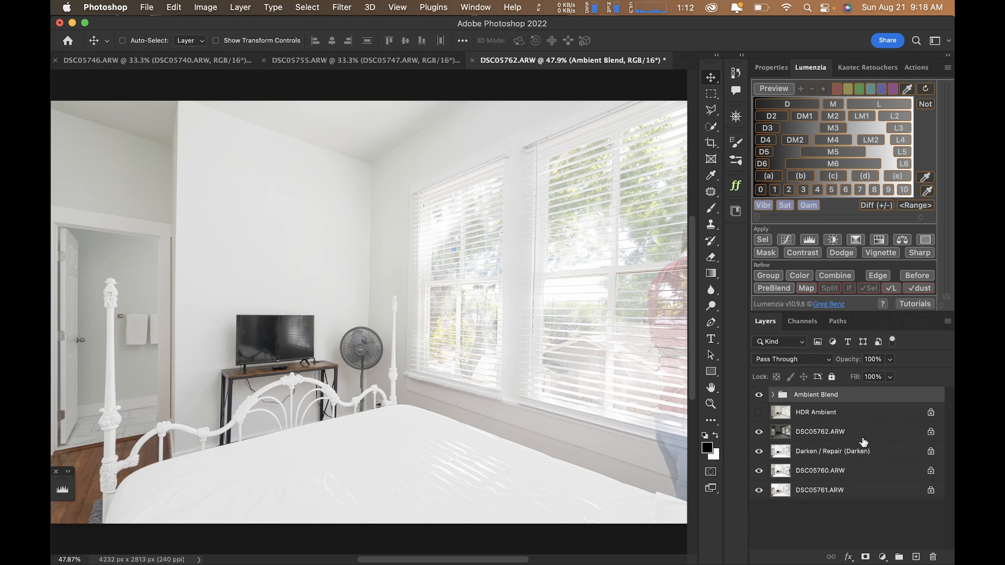
{"action": "left_click", "coordinate": [863, 440]}
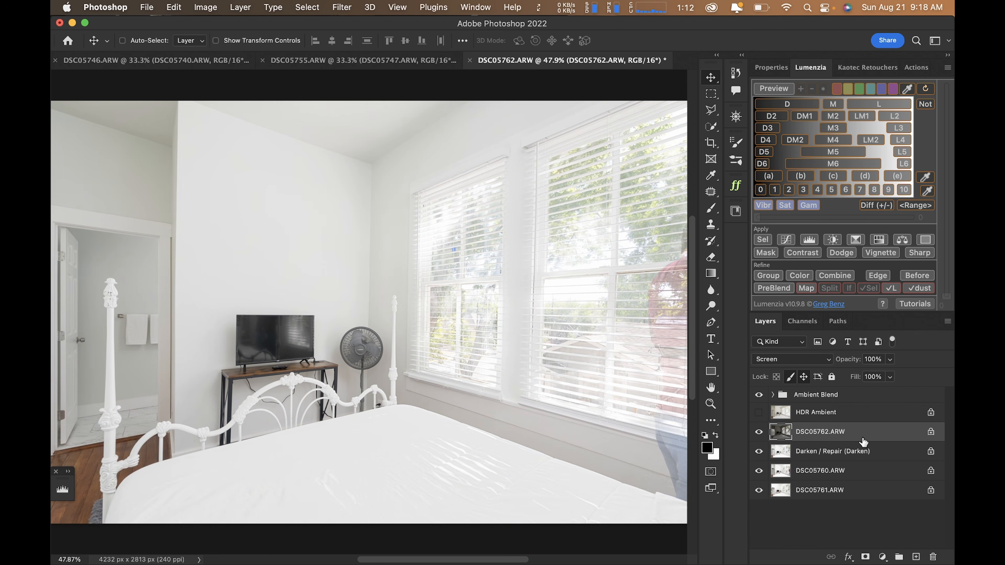
{"action": "left_click", "coordinate": [861, 455]}
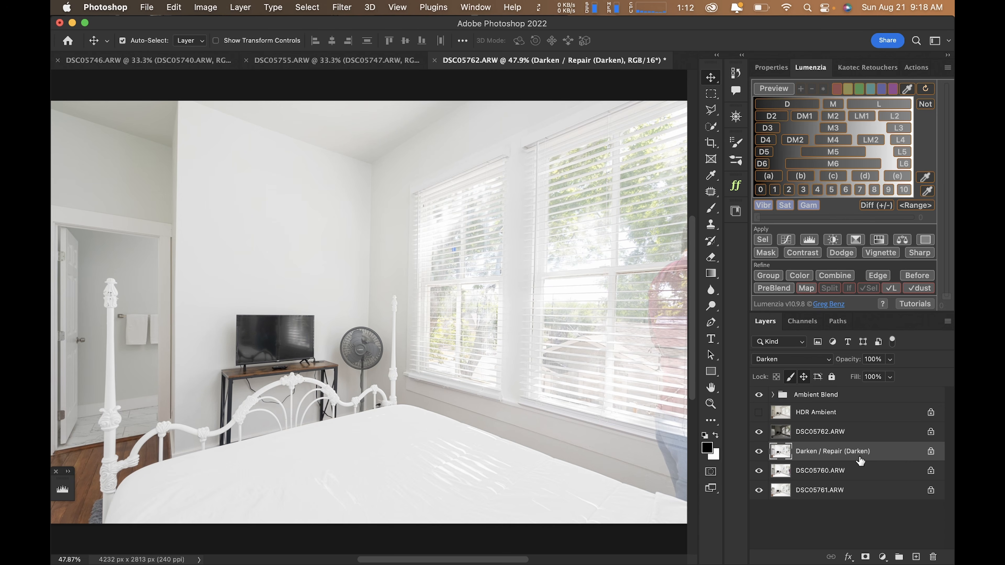
{"action": "key", "text": "super+F2"}
{"action": "left_click", "coordinate": [860, 466]}
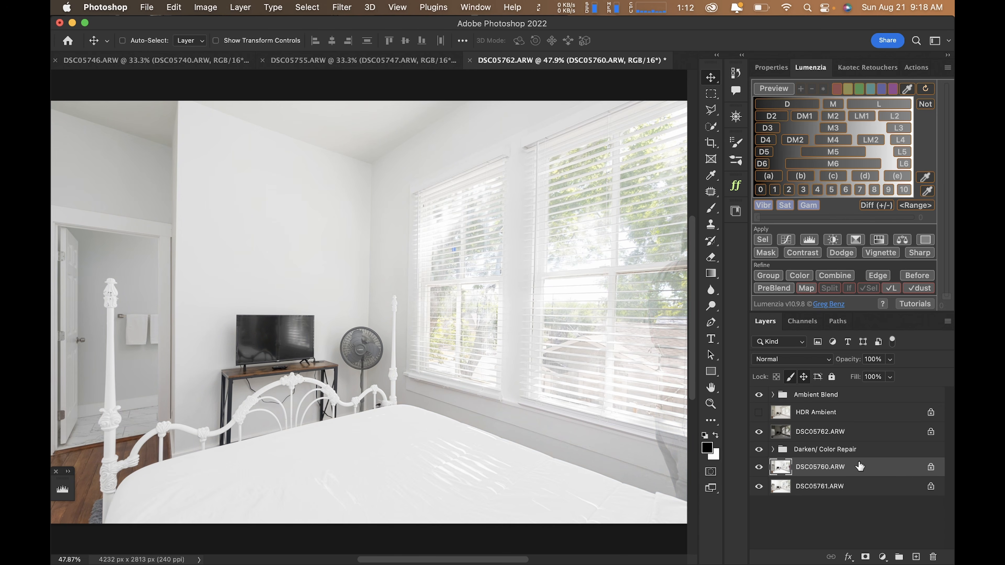
{"action": "key", "text": "super+F3"}
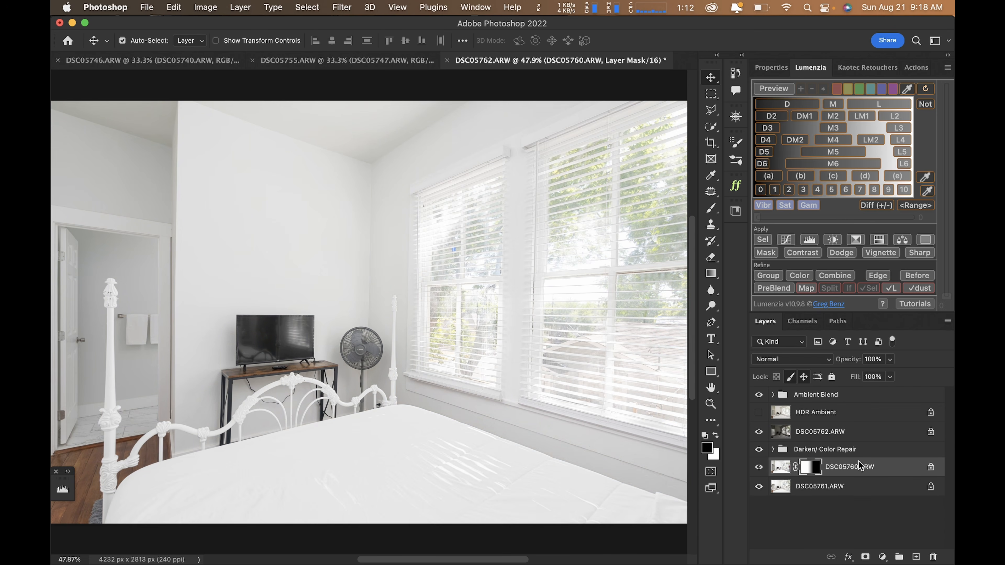
Inspect the TV edges up close to check the layer alignment
{"action": "left_click", "coordinate": [259, 353], "text": "super"}
{"action": "left_click", "coordinate": [260, 353], "text": "super"}
{"action": "left_click_drag", "start_coordinate": [280, 292], "coordinate": [411, 381]}
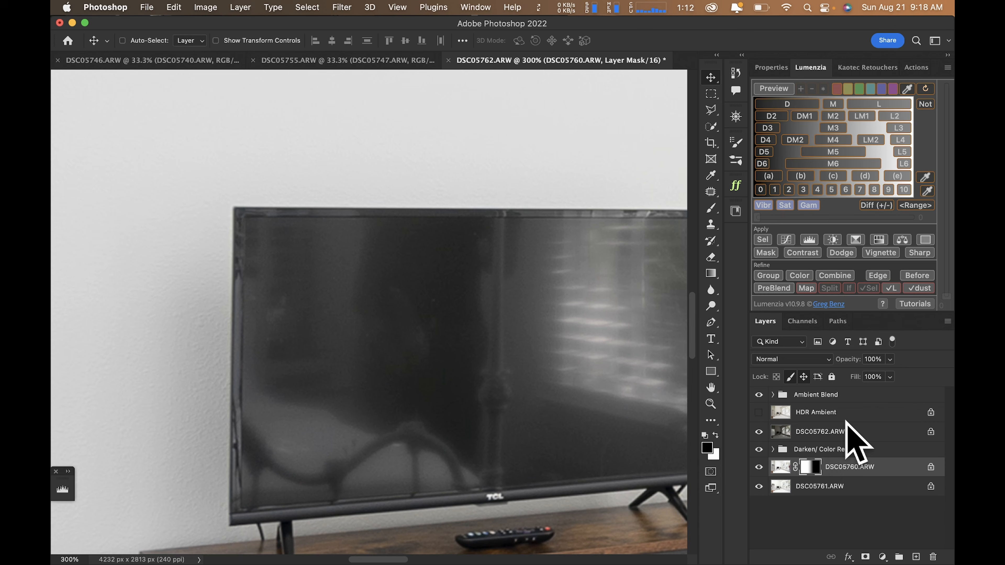
Paint black with a soft brush on the DSC05760.ARW mask over the bedpost reflection in the middle of the TV screen
{"action": "key", "text": "b"}
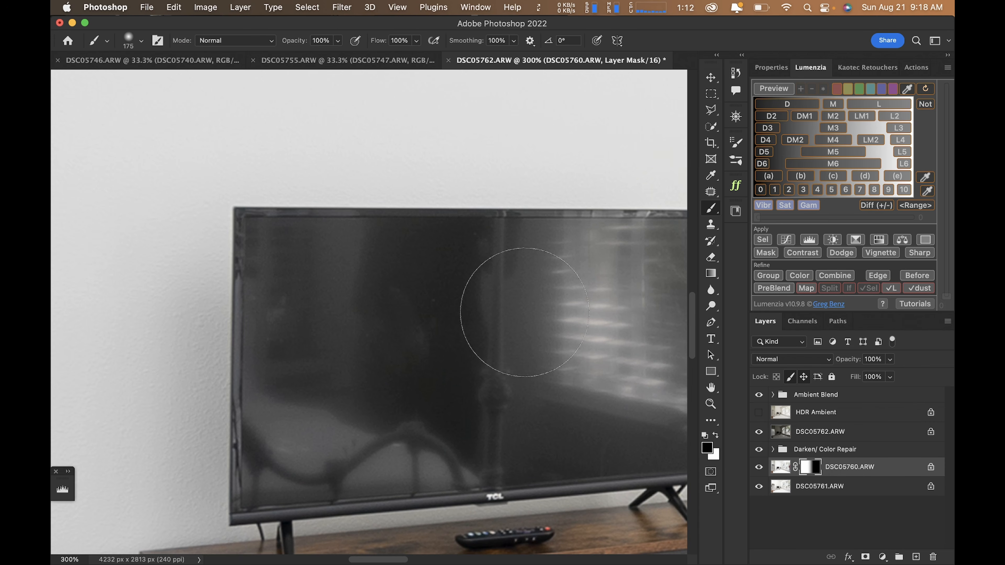
{"action": "key", "text": "bracketleft"}
{"action": "key", "text": "bracketleft"}
{"action": "key", "text": "bracketleft"}
{"action": "key", "text": "bracketleft"}
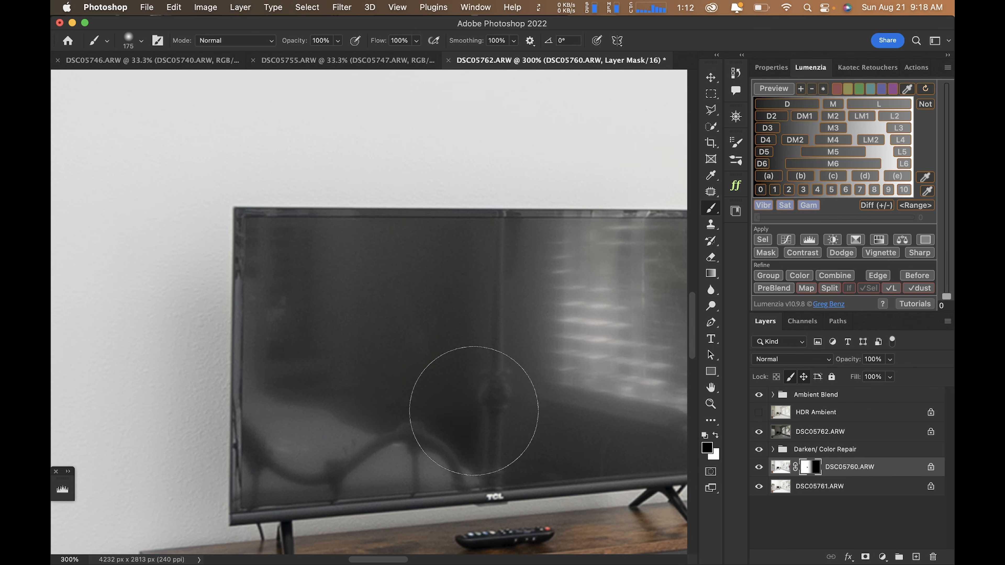
{"action": "key", "text": "bracketright"}
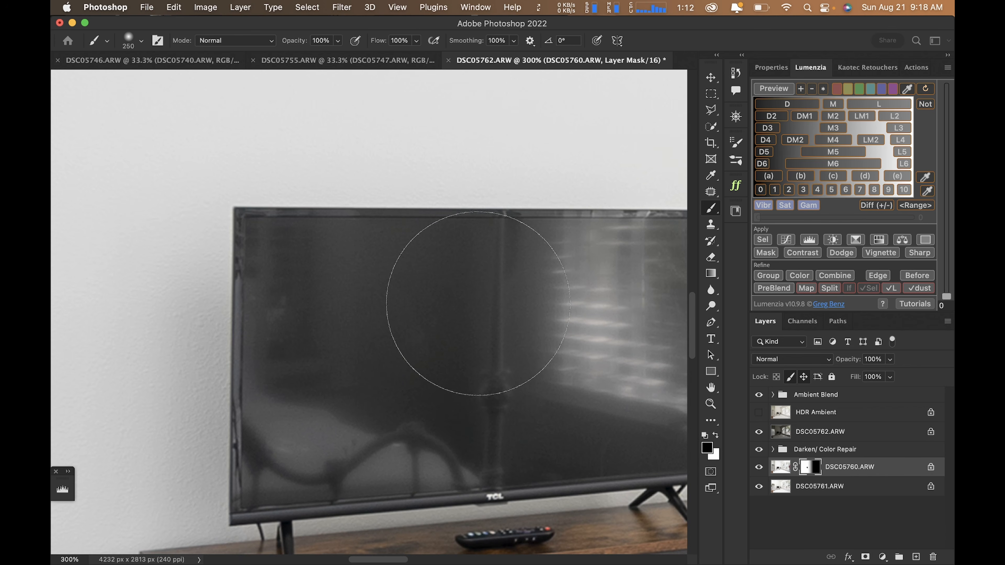
{"action": "key", "text": "bracketright"}
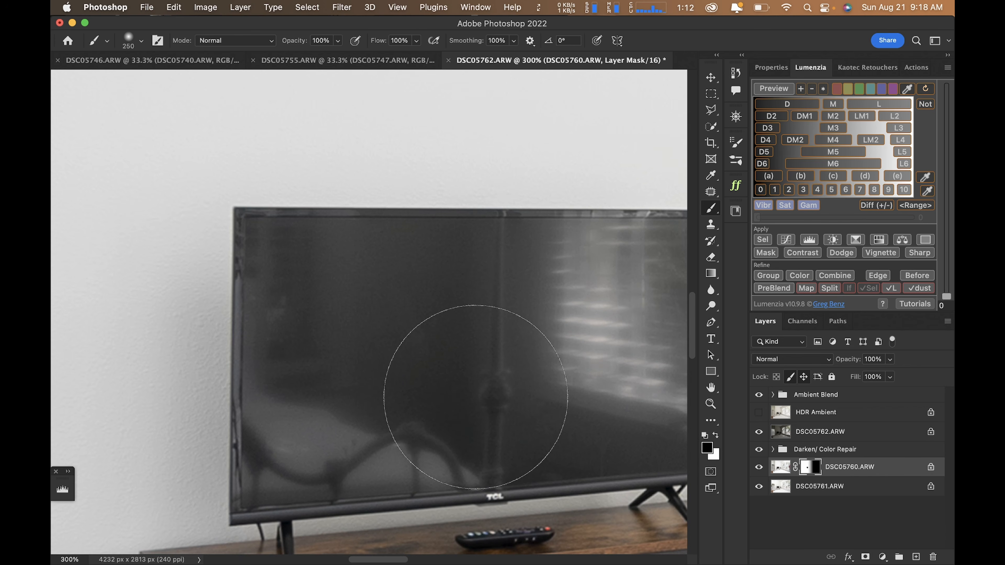
{"action": "key", "text": "v"}
{"action": "key", "text": "super+0"}
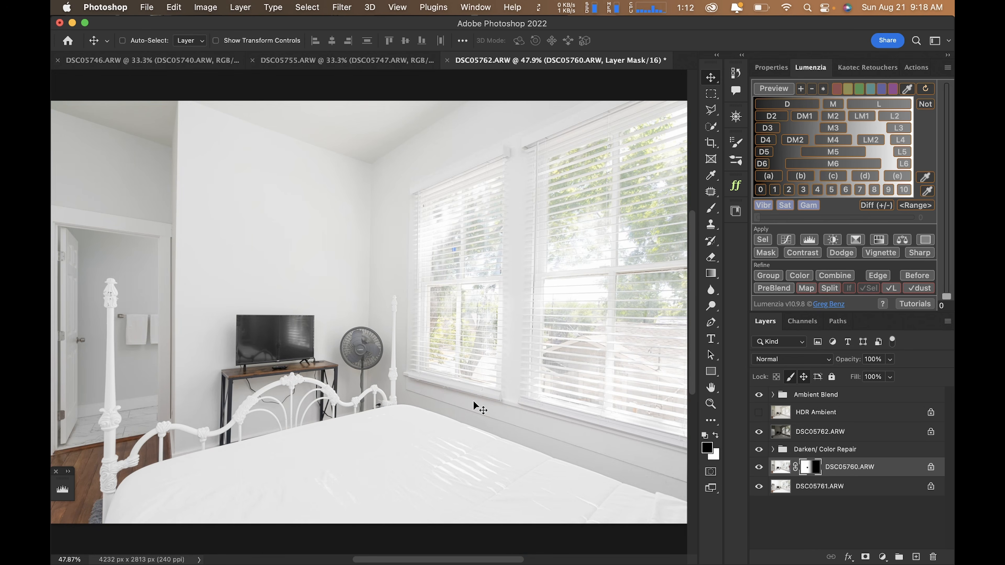
Compare the bedroom with and without DSC05762.ARW, and view that exposure on its own
{"action": "left_click", "coordinate": [831, 396]}
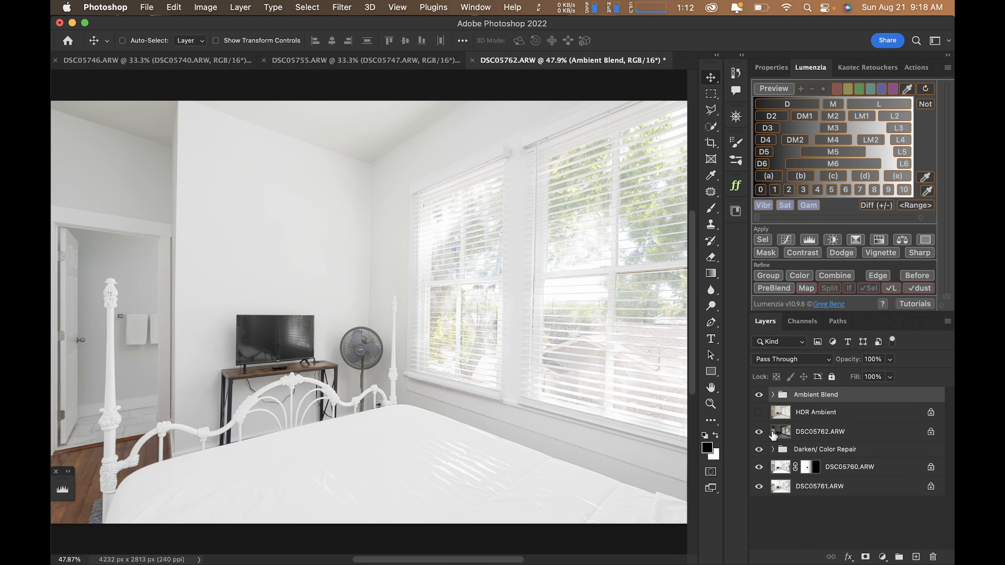
{"action": "left_click", "coordinate": [759, 431]}
{"action": "left_click", "coordinate": [759, 432]}
{"action": "left_click", "coordinate": [759, 432]}
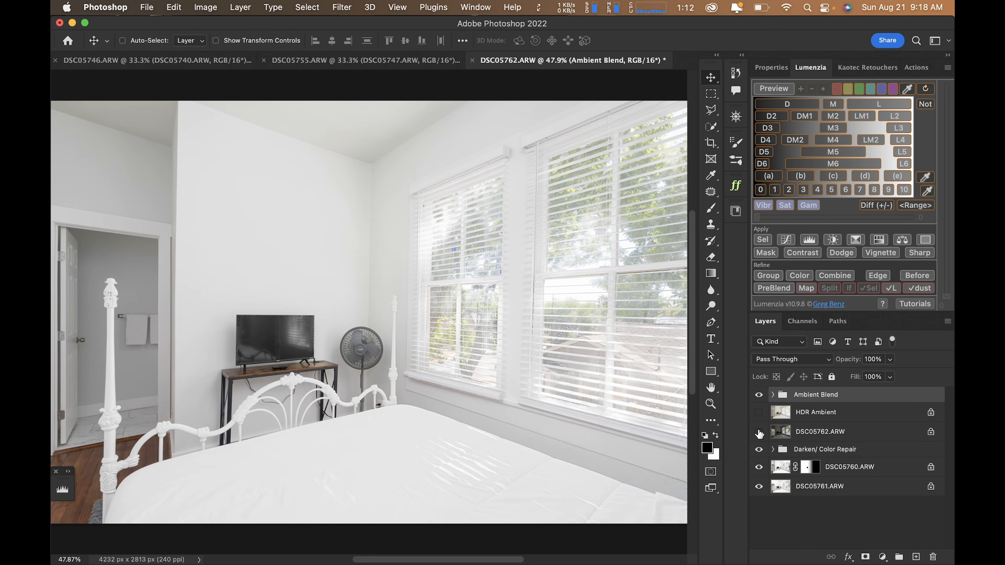
{"action": "left_click", "coordinate": [759, 432]}
{"action": "left_click", "coordinate": [810, 433]}
{"action": "left_click", "coordinate": [759, 431], "text": "alt"}
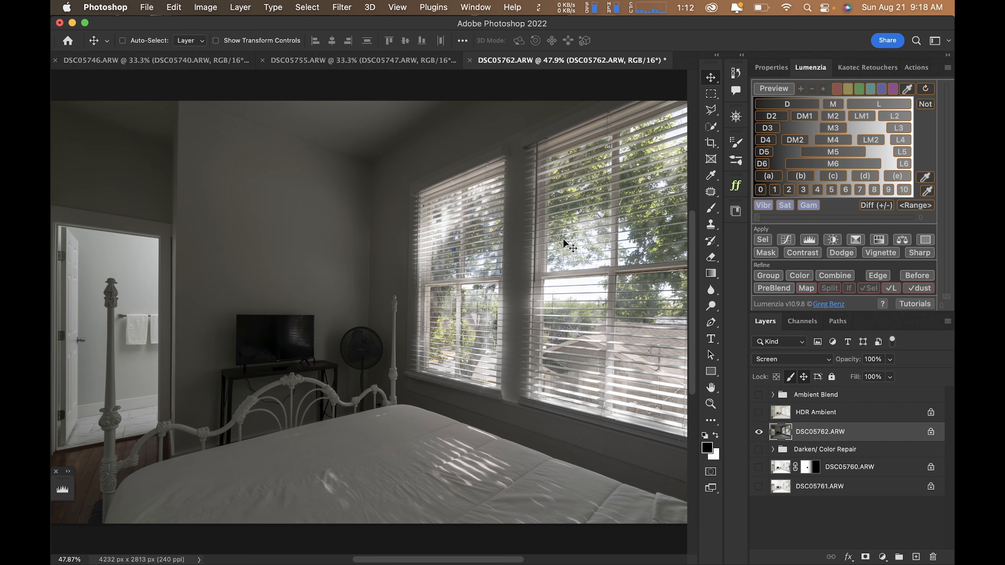
{"action": "left_click", "coordinate": [757, 433], "text": "alt"}
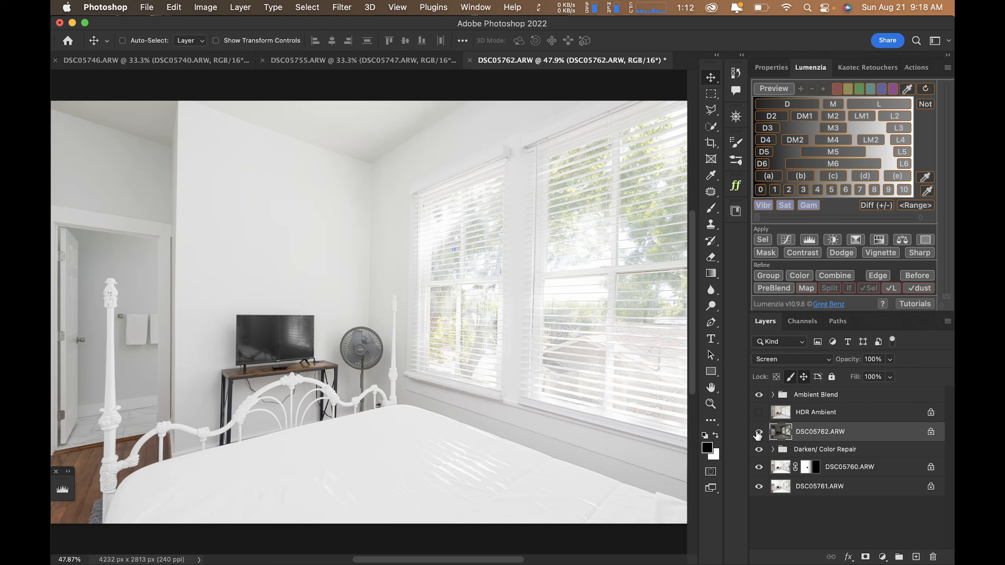
{"action": "left_click", "coordinate": [758, 432]}
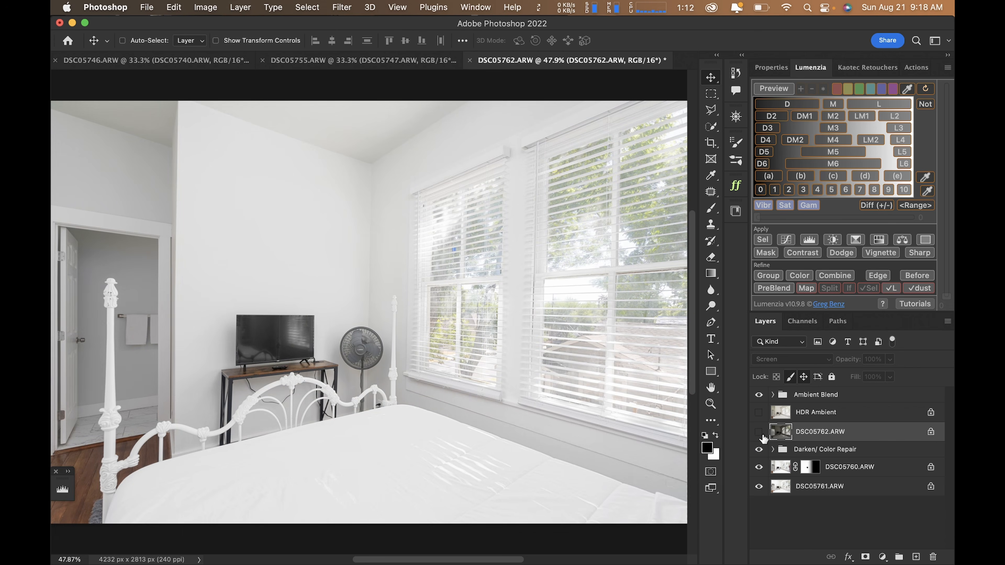
{"action": "left_click", "coordinate": [759, 433]}
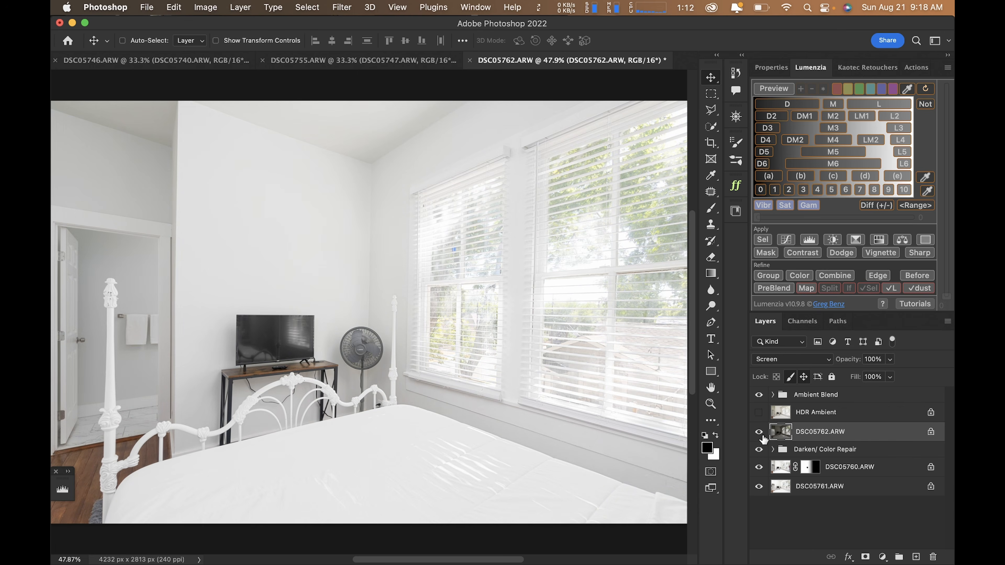
{"action": "left_click", "coordinate": [759, 433]}
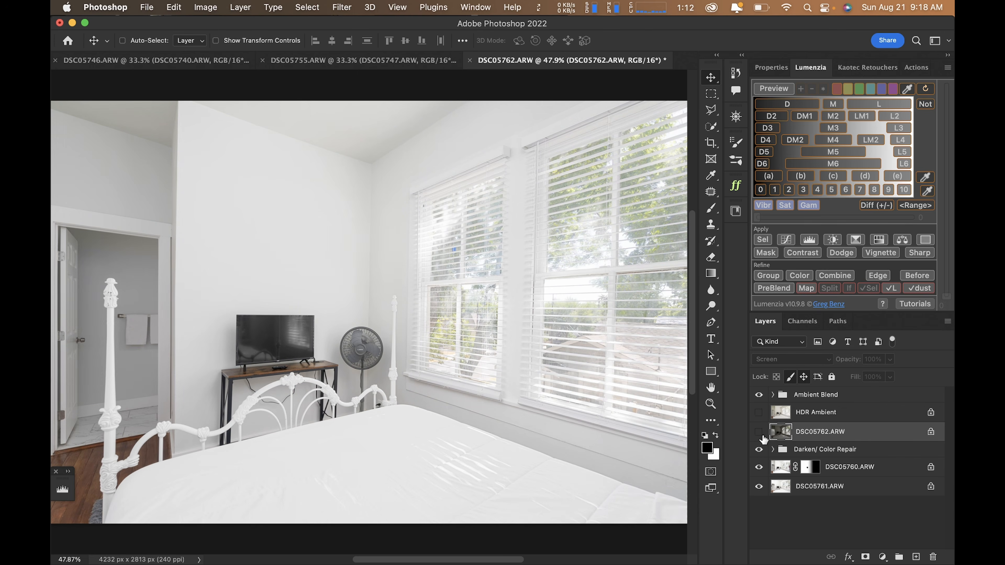
{"action": "left_click", "coordinate": [759, 432]}
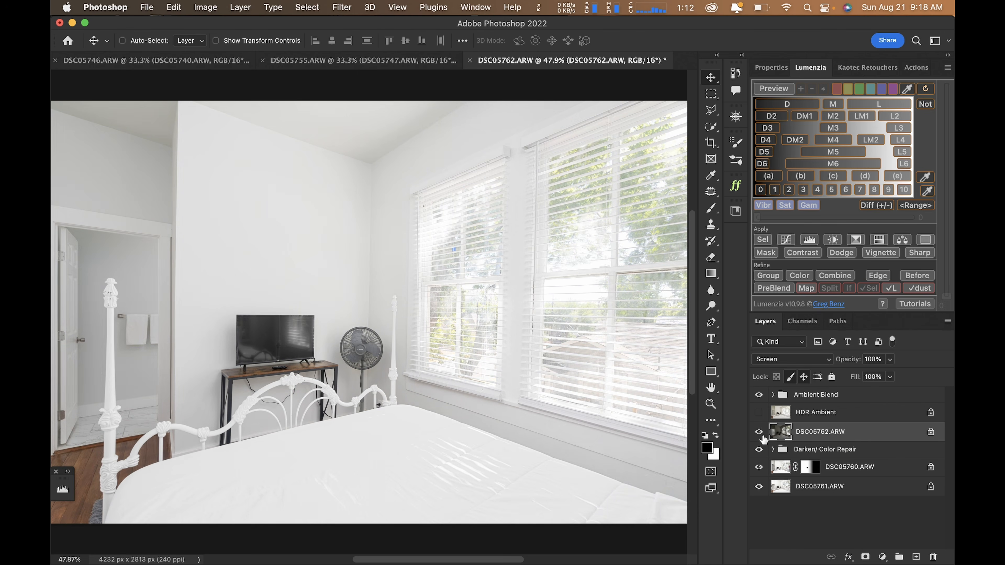
Add a layer mask to DSC05762.ARW and make a rectangular selection around the bathroom doorway and the floor below it
{"action": "left_click", "coordinate": [865, 556]}
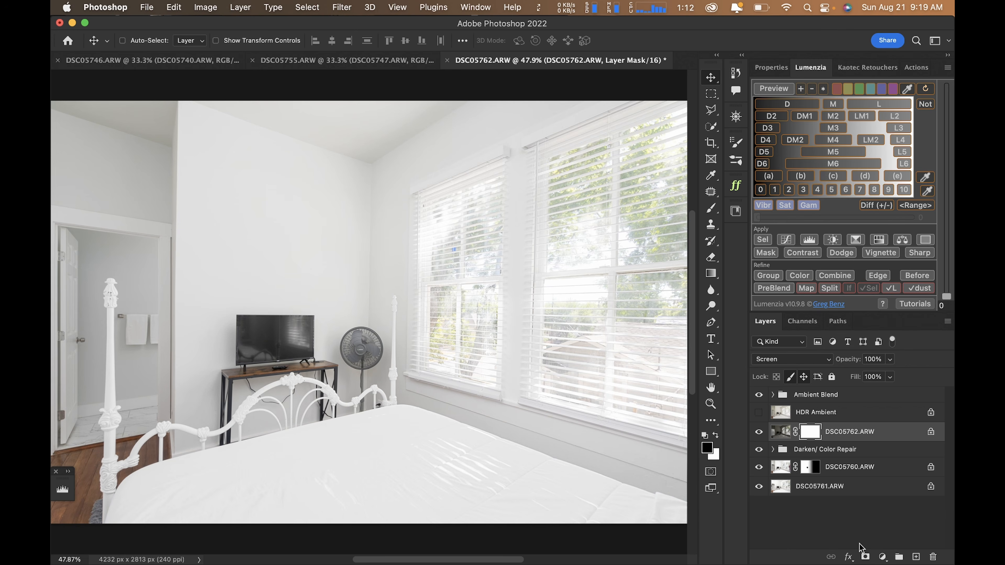
{"action": "left_click_drag", "start_coordinate": [263, 373], "coordinate": [411, 319]}
{"action": "key", "text": "m"}
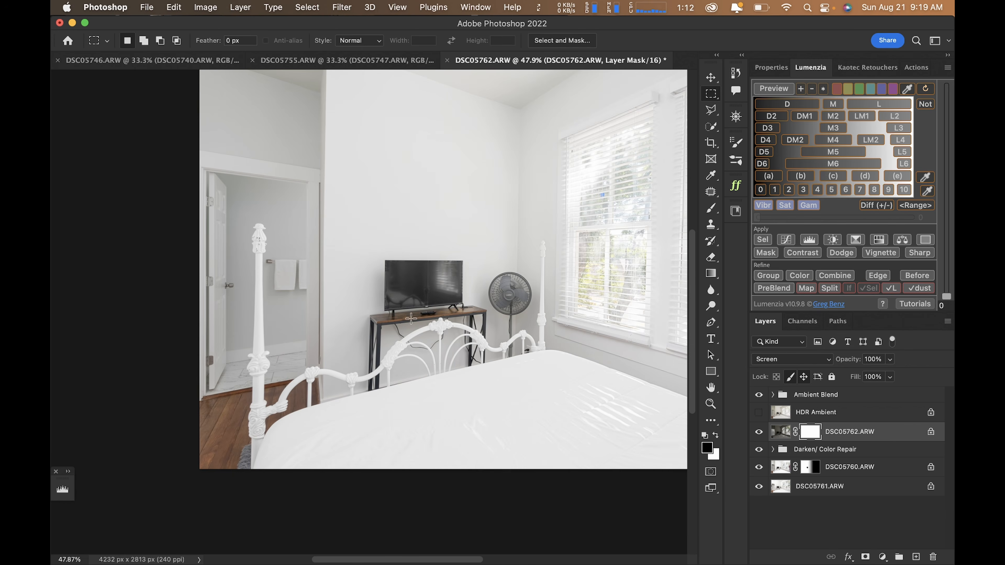
{"action": "left_click_drag", "start_coordinate": [184, 123], "coordinate": [371, 488]}
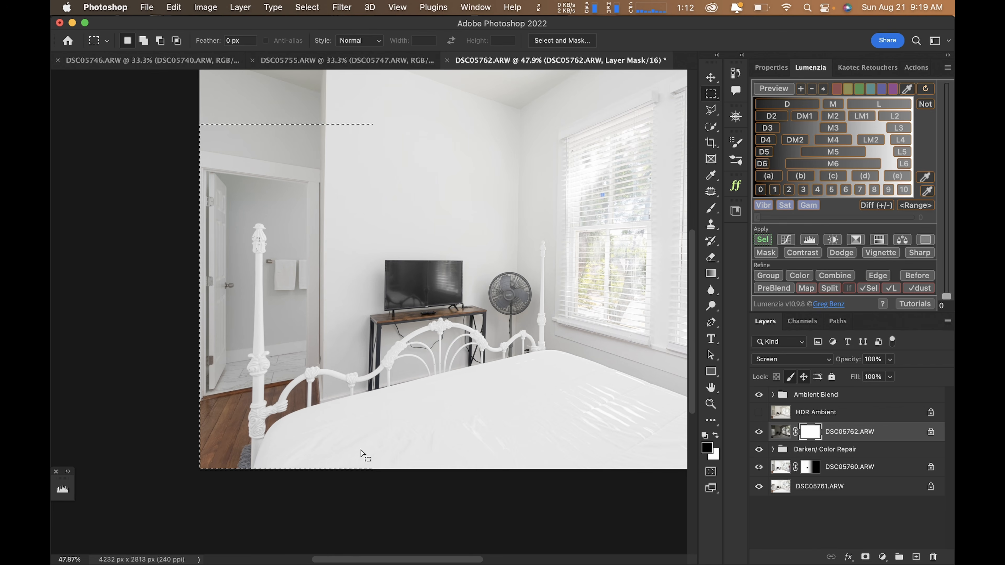
{"action": "key", "text": "shift+F6"}
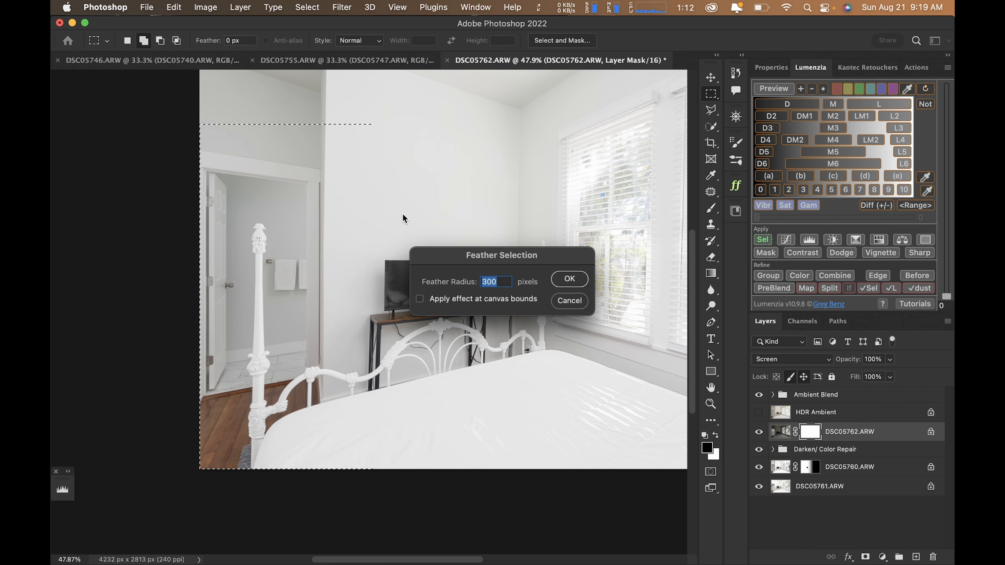
{"action": "key", "text": "Return"}
{"action": "left_click", "coordinate": [207, 7]}
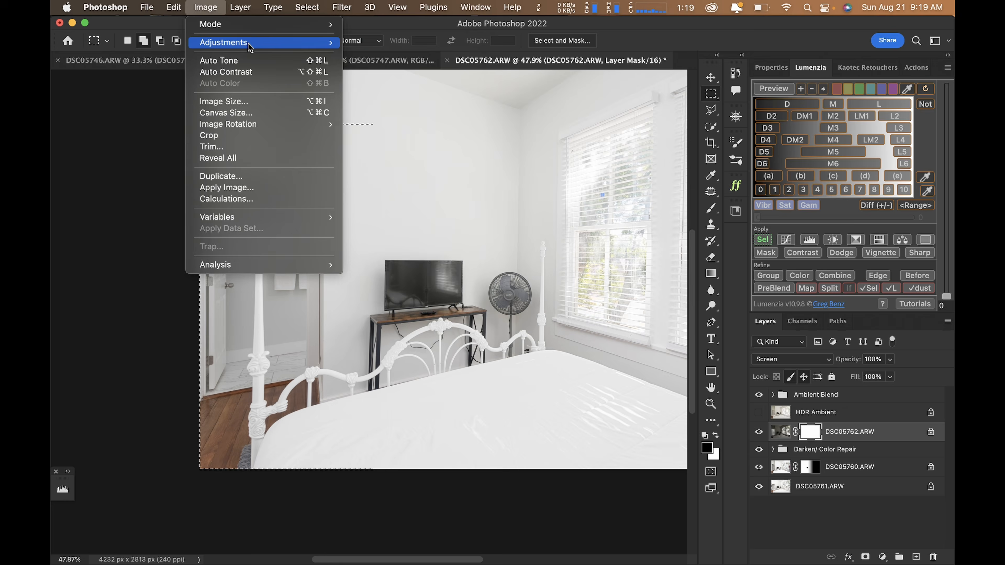
{"action": "mouse_move", "coordinate": [254, 42]}
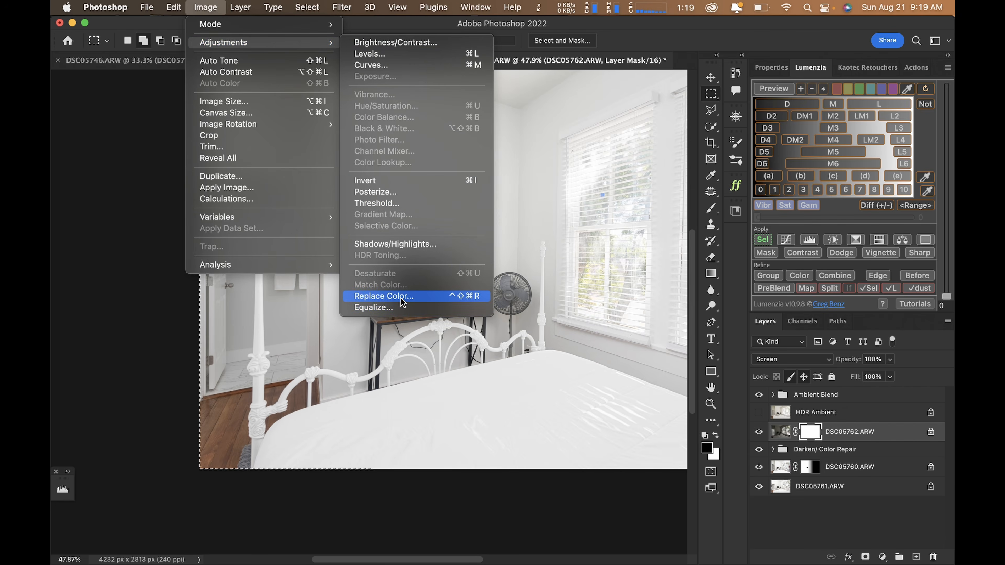
{"action": "key", "text": "Escape"}
Feather the doorway selection and replace the blank mask on DSC05762.ARW with one made from that selection
{"action": "key", "text": "shift+F6"}
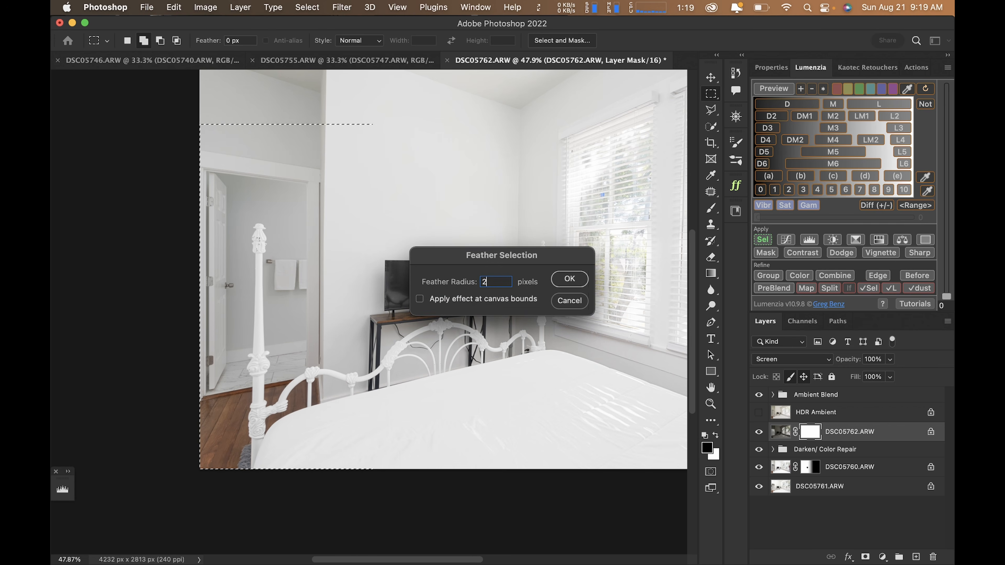
{"action": "left_click", "coordinate": [569, 278]}
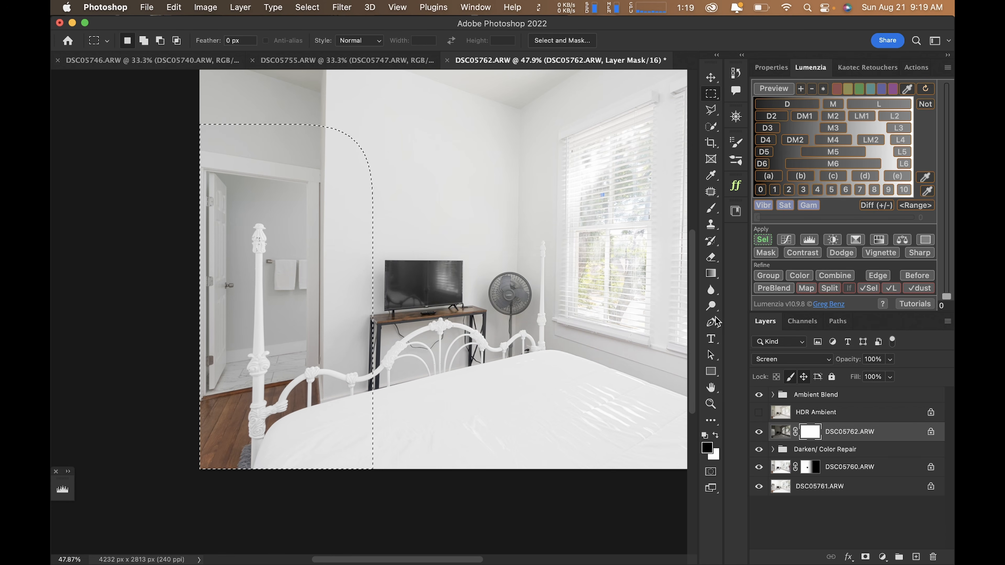
{"action": "key", "text": "super+0"}
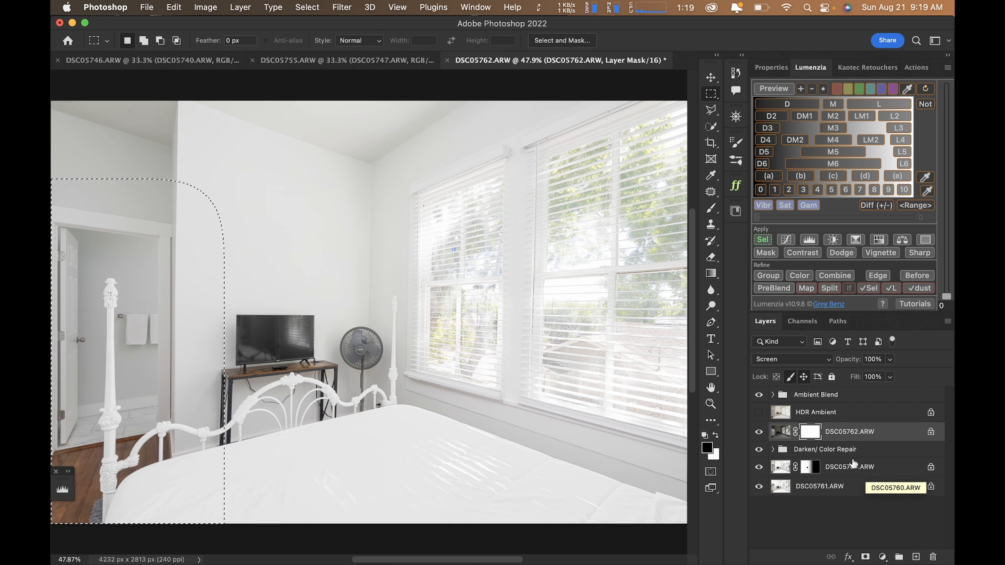
{"action": "left_click_drag", "start_coordinate": [865, 475], "coordinate": [933, 557]}
{"action": "left_click", "coordinate": [548, 233]}
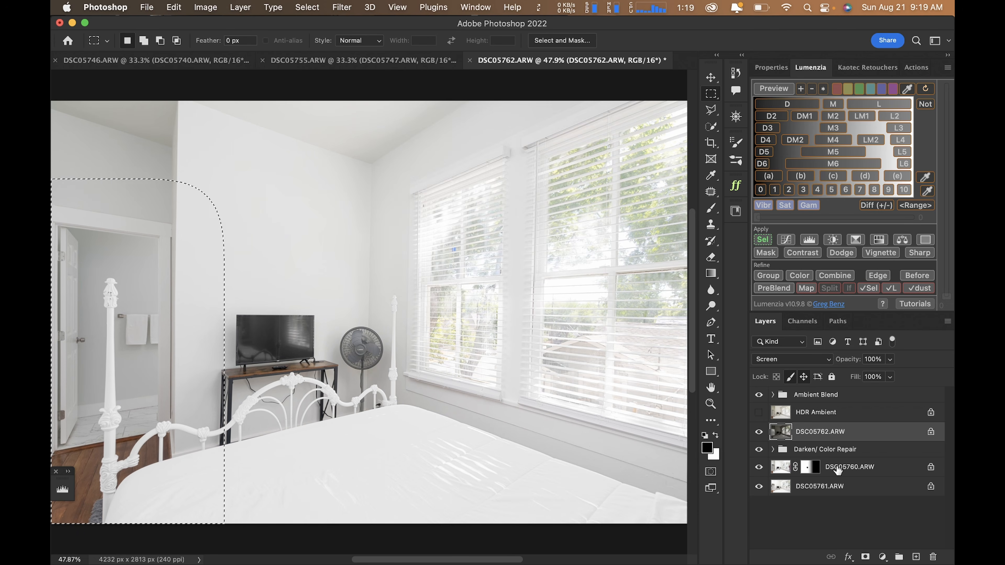
{"action": "left_click", "coordinate": [865, 556]}
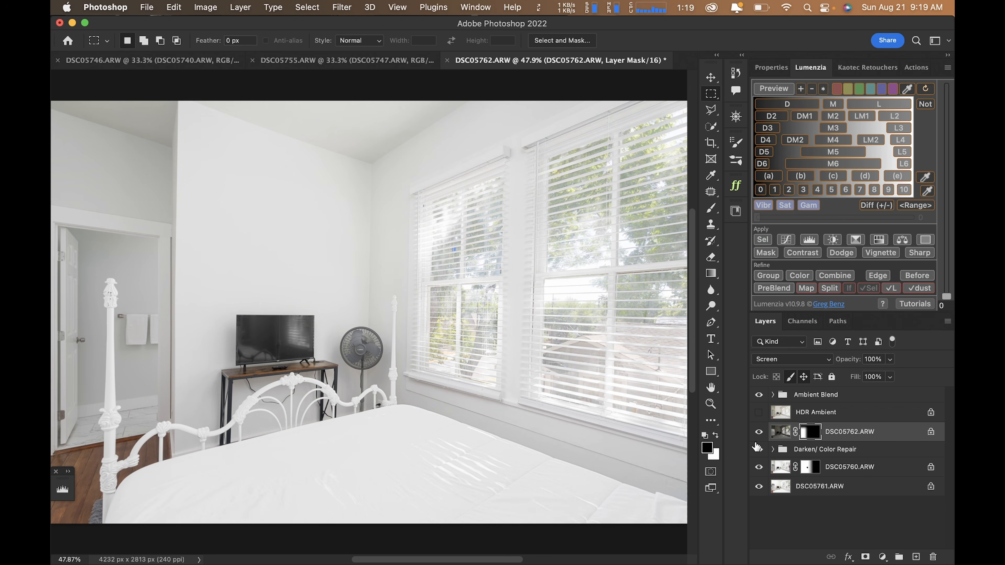
Compare the composite with the DSC05762.ARW mask and layer switched on and off
{"action": "left_click", "coordinate": [817, 435], "text": "shift"}
{"action": "left_click", "coordinate": [818, 435], "text": "shift"}
{"action": "left_click", "coordinate": [818, 435], "text": "shift"}
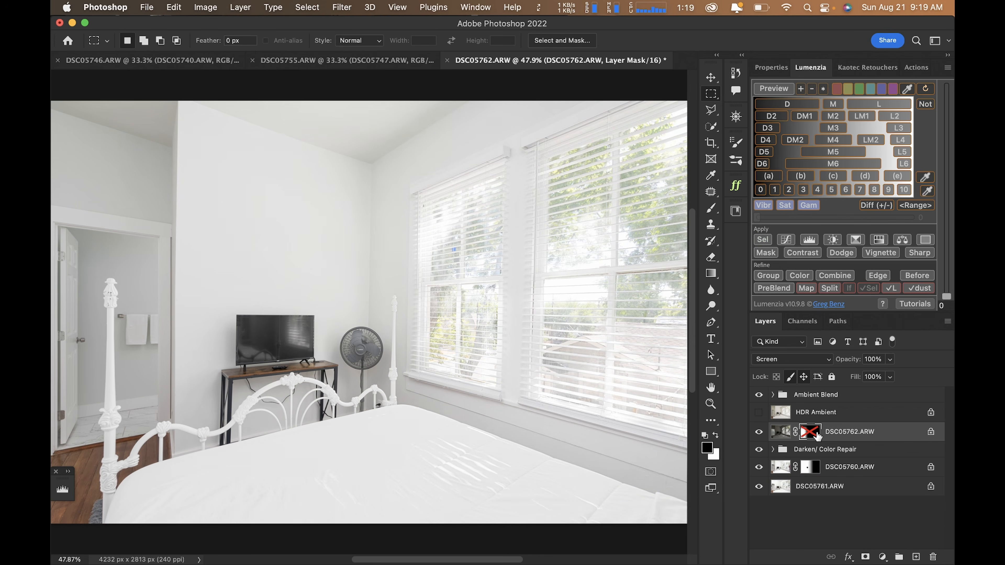
{"action": "left_click", "coordinate": [817, 435], "text": "shift"}
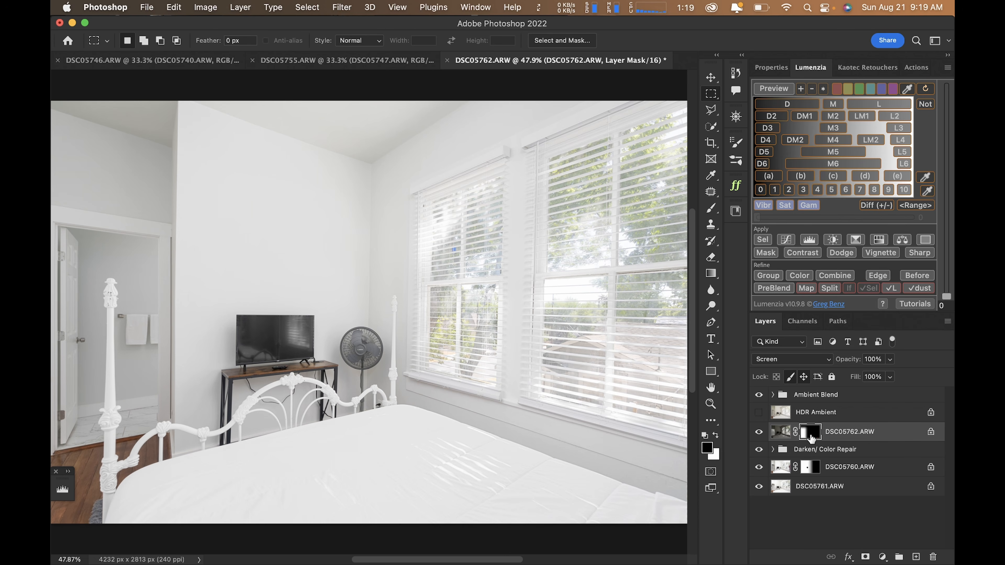
{"action": "left_click", "coordinate": [810, 435], "text": "shift"}
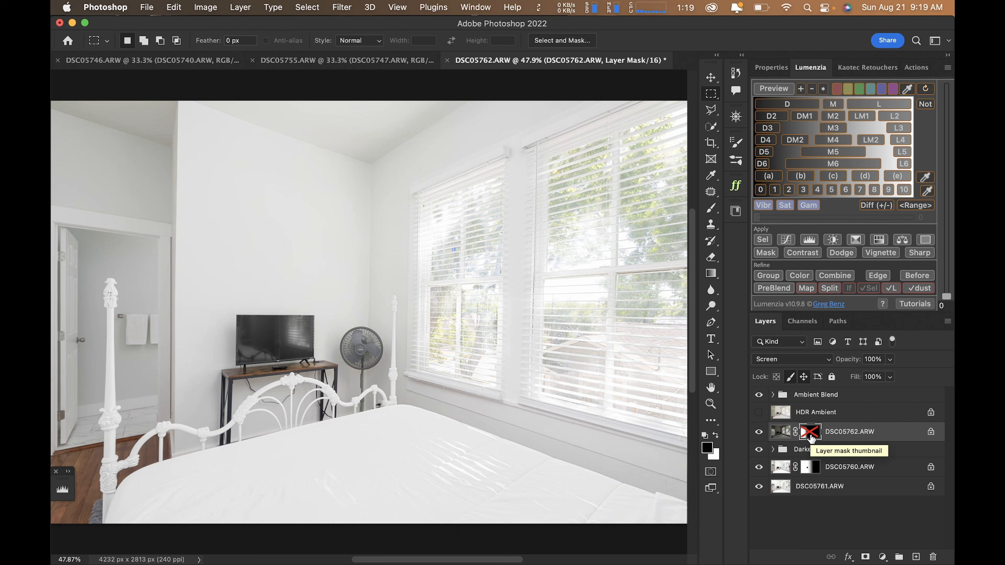
{"action": "left_click", "coordinate": [811, 437], "text": "shift"}
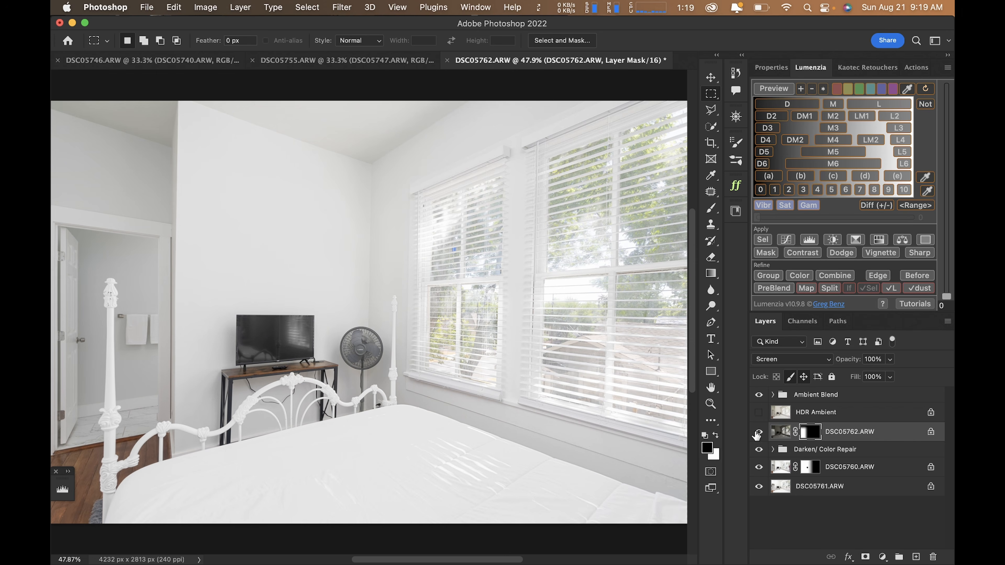
{"action": "left_click", "coordinate": [757, 432]}
{"action": "left_click", "coordinate": [757, 432]}
{"action": "left_click", "coordinate": [757, 433]}
{"action": "left_click", "coordinate": [758, 432]}
Stamp all visible layers into a new layer above the Ambient Blend group and open it in the Camera Raw filter
{"action": "key", "text": "v"}
{"action": "left_click", "coordinate": [824, 396]}
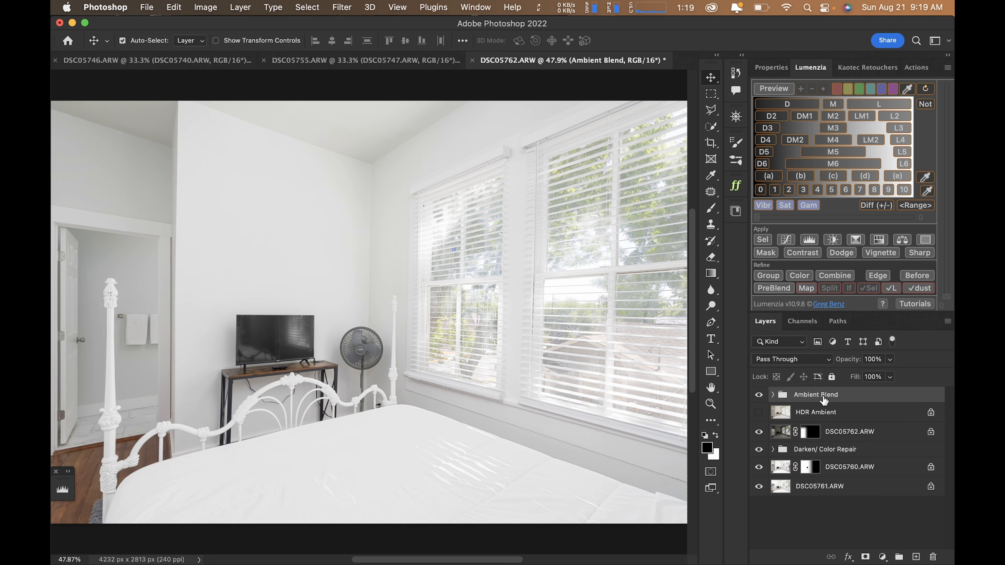
{"action": "key", "text": "super+alt+shift+e"}
{"action": "key", "text": "super+shift+a"}
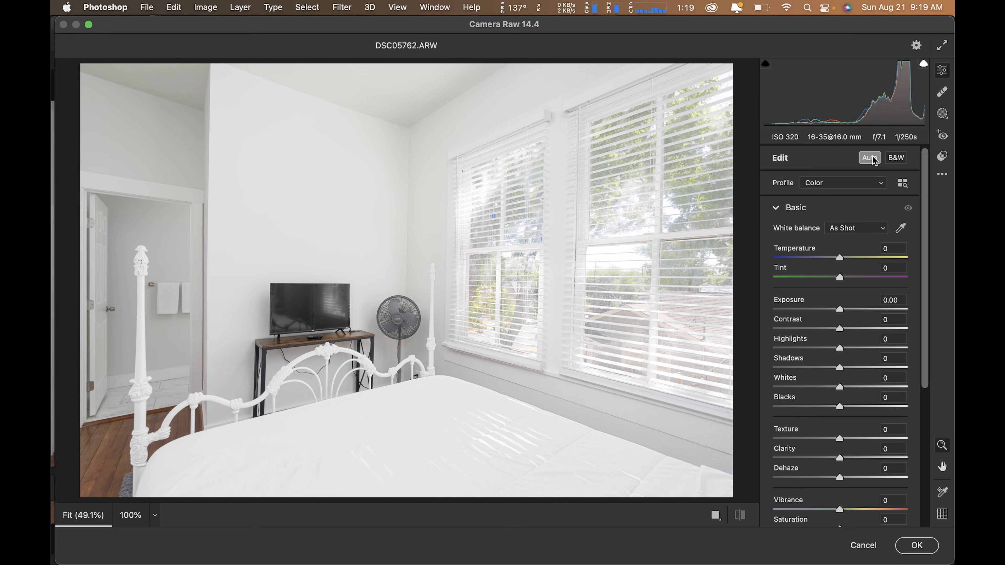
Apply automatic tone settings in Camera Raw, set Exposure to +0.10, lower Shadows, and apply the filter
{"action": "left_click", "coordinate": [872, 157]}
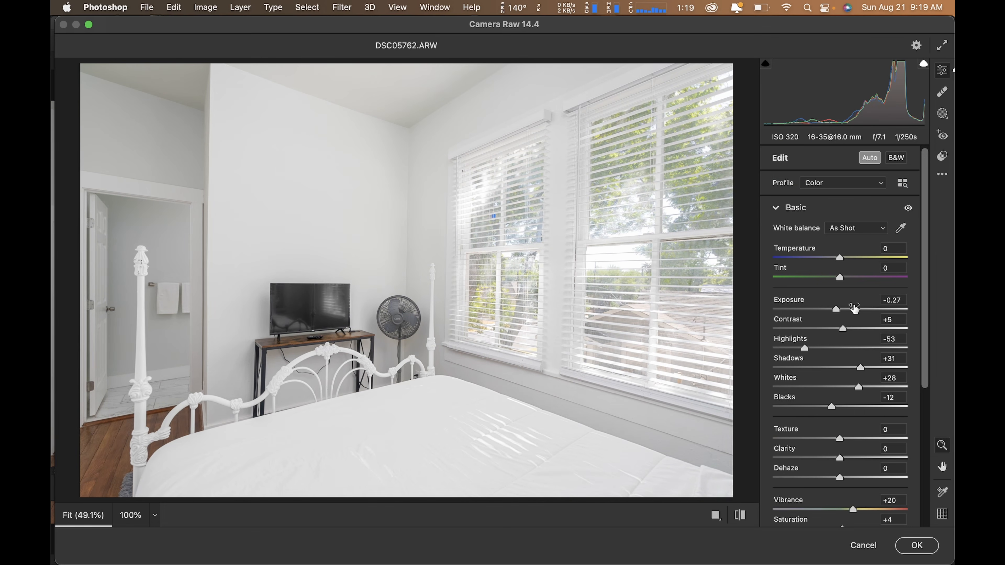
{"action": "double_click", "coordinate": [836, 309]}
{"action": "left_click_drag", "start_coordinate": [835, 311], "coordinate": [854, 327]}
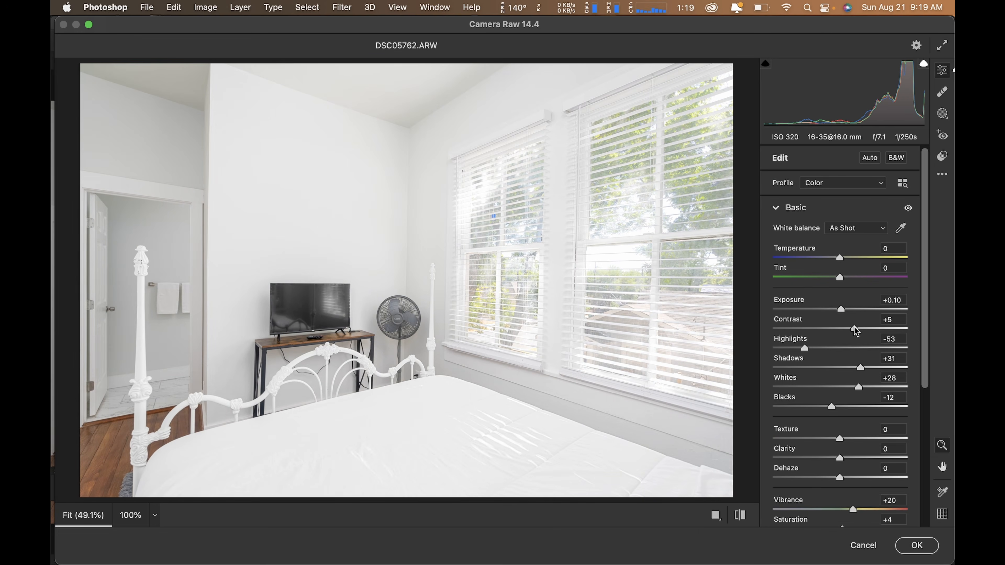
{"action": "left_click_drag", "start_coordinate": [860, 368], "coordinate": [827, 368]}
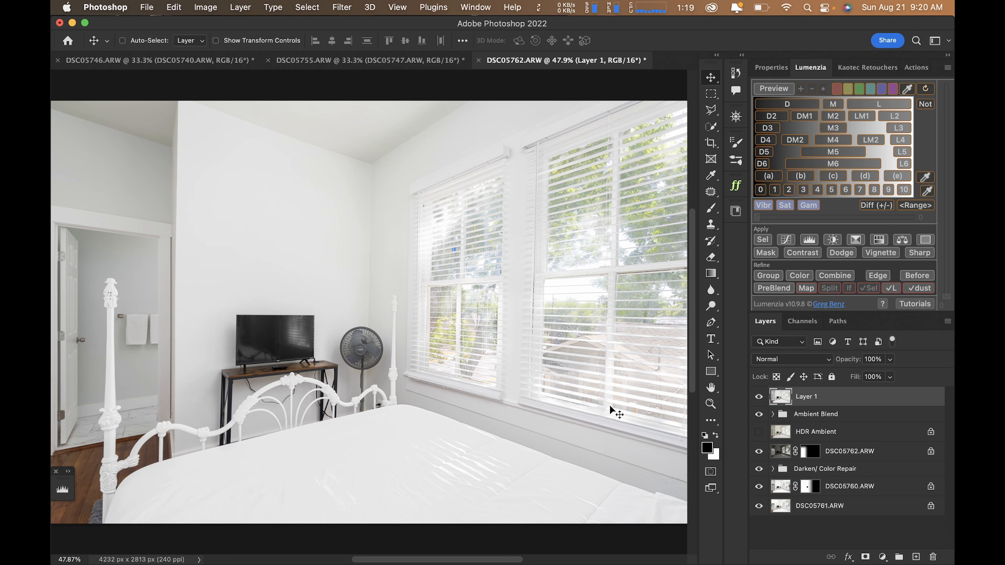
Save the finished bedroom composite as DSC05756-Edit-3.tif and switch to the DSC05755.ARW document, fitted to the window
{"action": "key", "text": "super+s"}
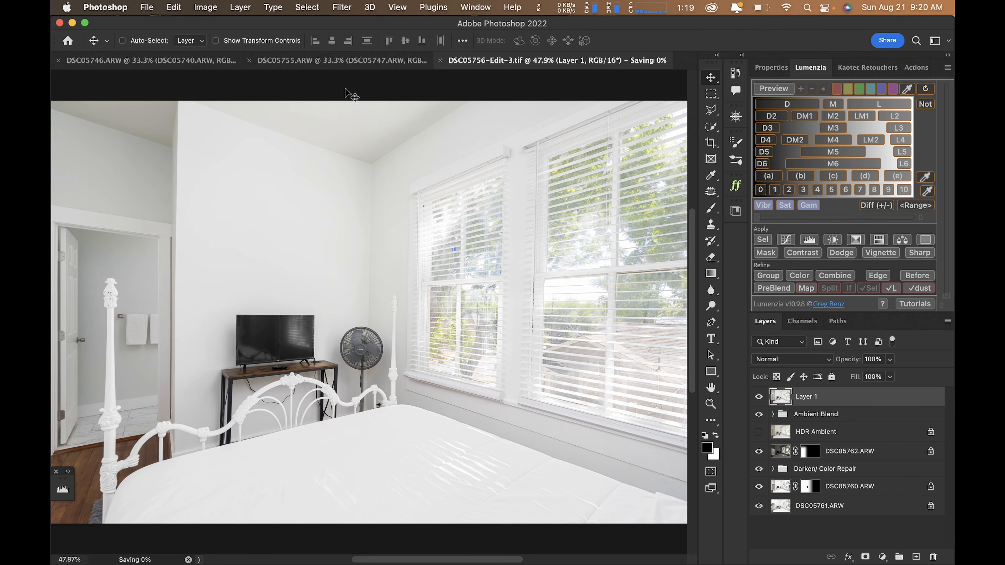
{"action": "left_click", "coordinate": [333, 63]}
{"action": "key", "text": "super+0"}
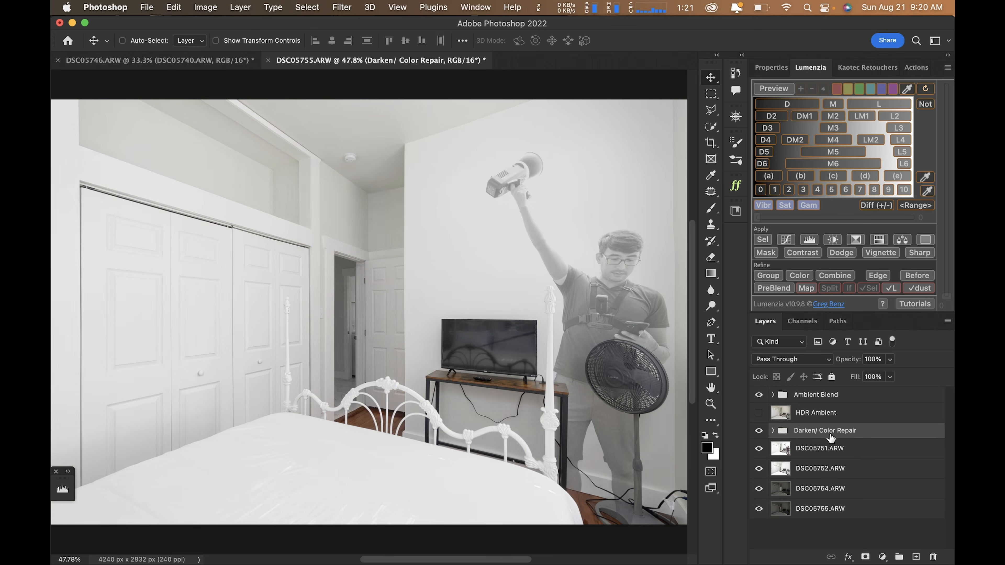
Mask the photographer out of the DSC05751.ARW layer and move layers DSC05754.ARW and DSC05755.ARW directly above the Darken/ Color Repair group
{"action": "left_click", "coordinate": [831, 451]}
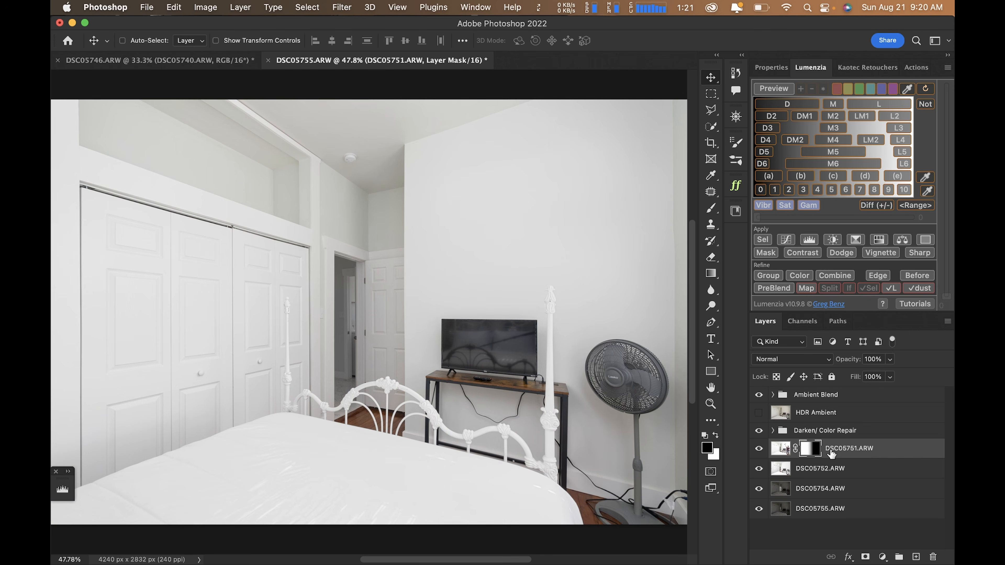
{"action": "left_click", "coordinate": [829, 515]}
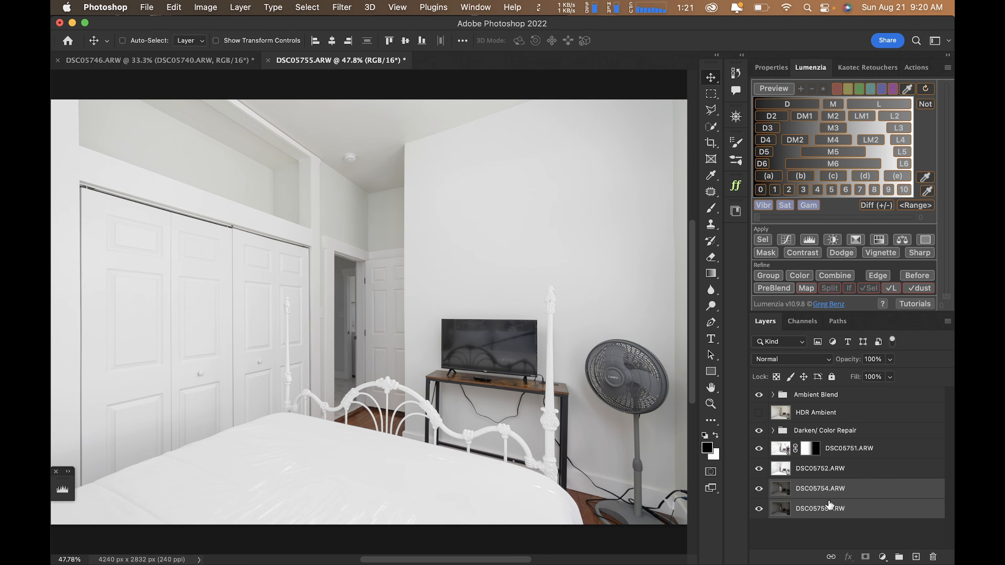
{"action": "double_click", "coordinate": [830, 514]}
{"action": "key", "text": "Escape"}
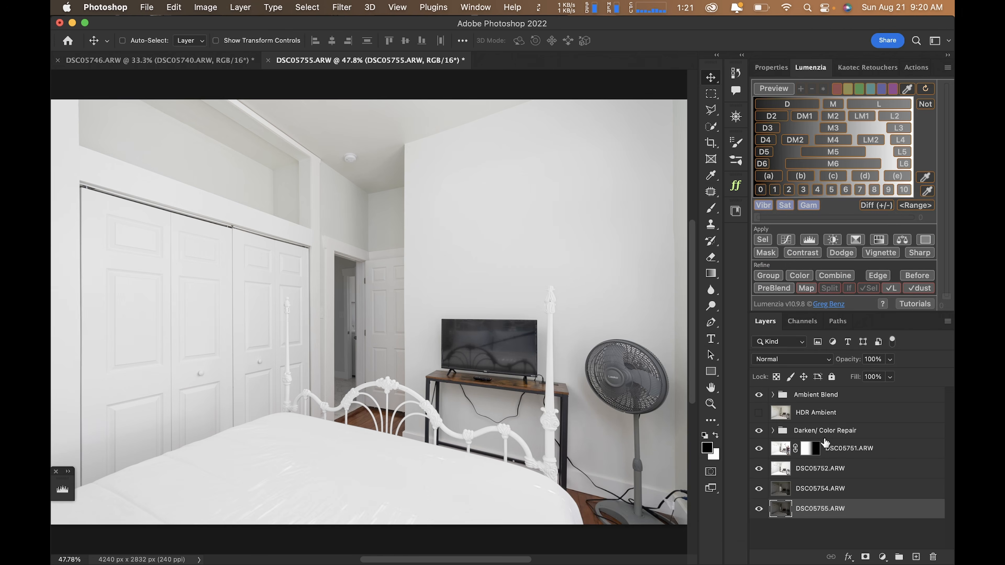
{"action": "left_click", "coordinate": [832, 495], "text": "shift"}
{"action": "left_click_drag", "start_coordinate": [832, 495], "coordinate": [830, 423]}
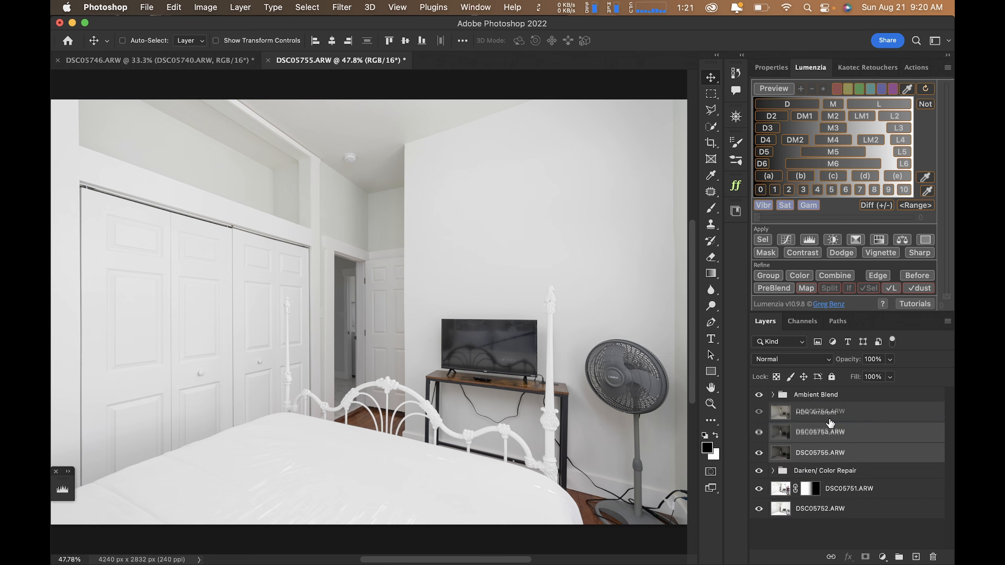
Set the blend mode of DSC05754.ARW and DSC05755.ARW to Screen and group the two layers
{"action": "key", "text": "alt+shift+s"}
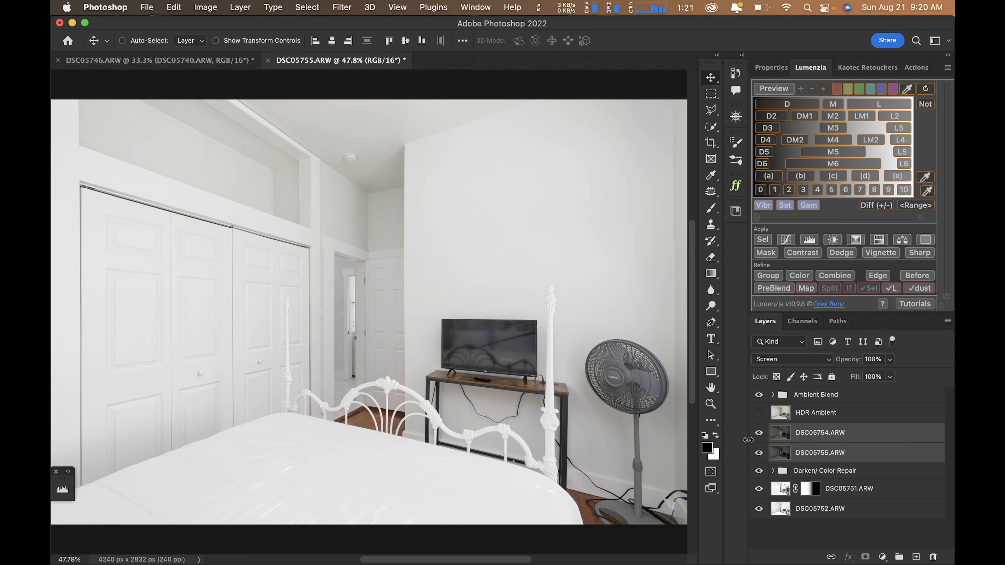
{"action": "key", "text": "super+g"}
Compare the bedroom composite with the group of Screen layers switched on, off and shown alone, leaving the group visible
{"action": "left_click", "coordinate": [758, 431]}
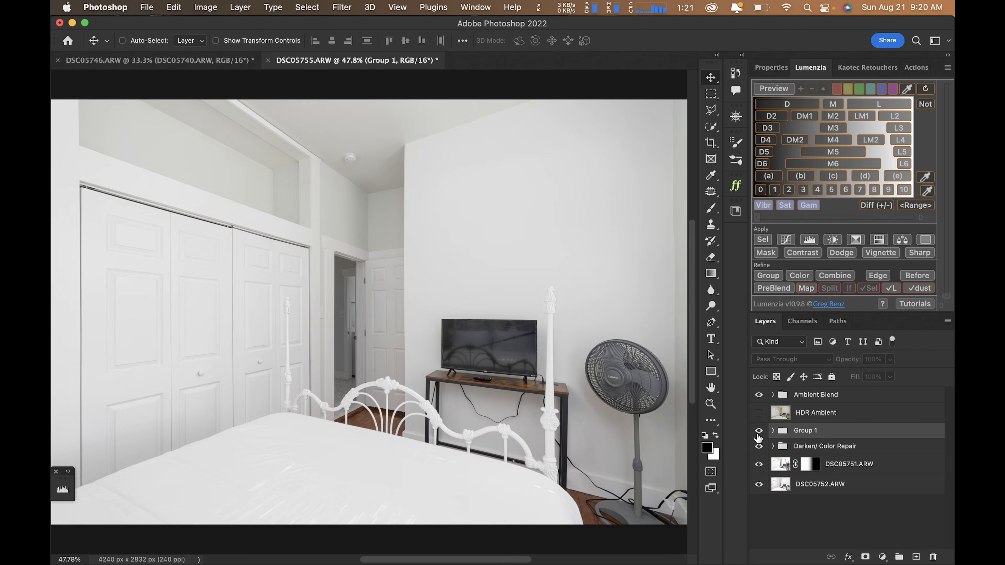
{"action": "left_click", "coordinate": [759, 431]}
{"action": "left_click", "coordinate": [759, 431]}
{"action": "left_click", "coordinate": [759, 430]}
{"action": "left_click", "coordinate": [758, 431]}
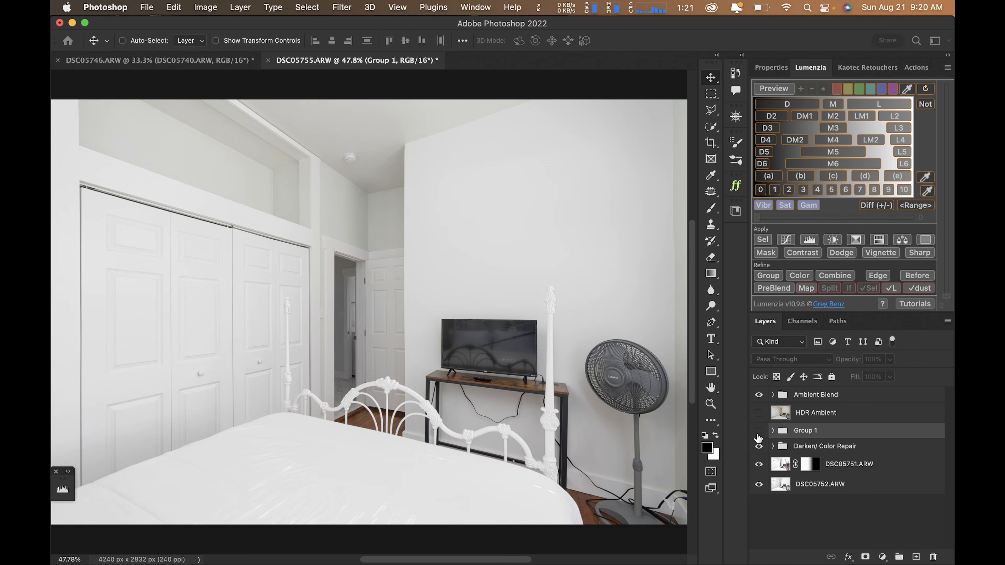
{"action": "left_click", "coordinate": [758, 430]}
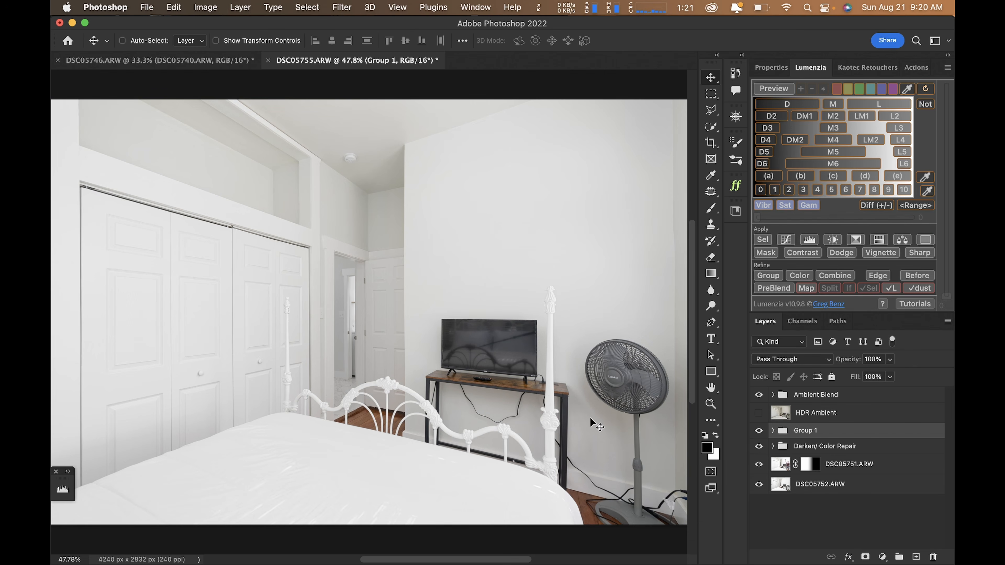
{"action": "left_click", "coordinate": [758, 430]}
{"action": "left_click", "coordinate": [759, 431]}
{"action": "left_click", "coordinate": [759, 431]}
{"action": "left_click", "coordinate": [758, 431]}
{"action": "left_click", "coordinate": [760, 432], "text": "alt"}
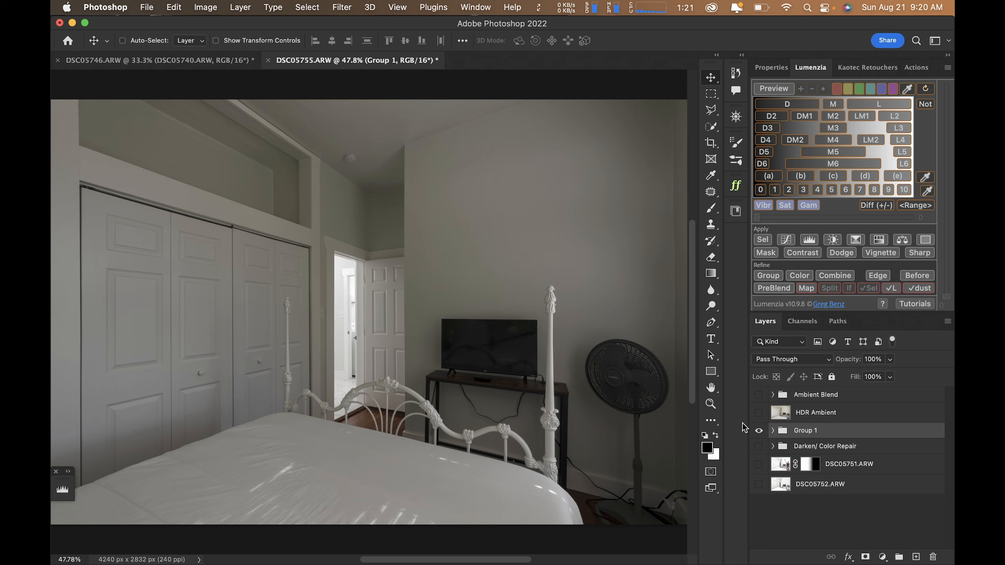
{"action": "left_click", "coordinate": [760, 432], "text": "alt"}
{"action": "left_click", "coordinate": [759, 432]}
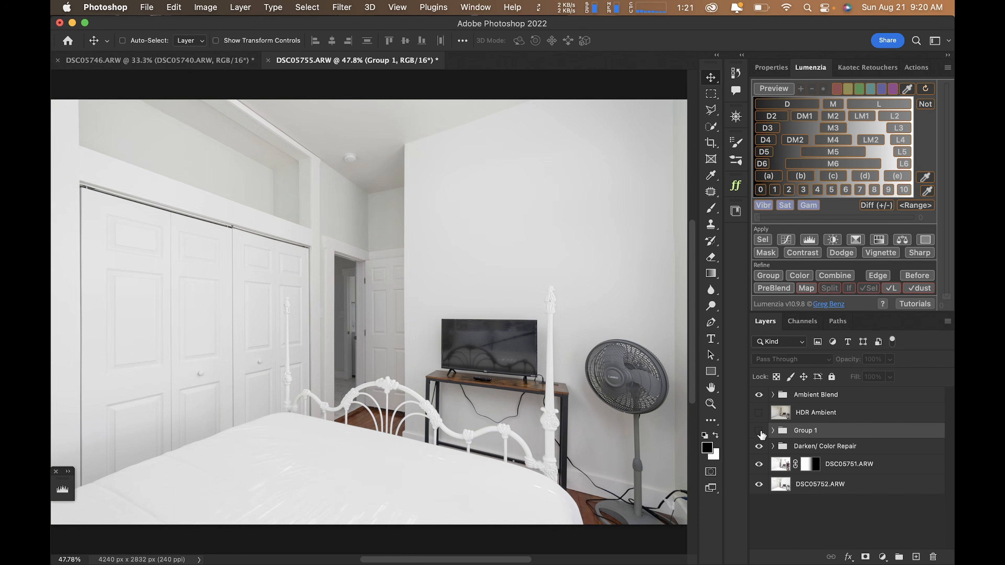
{"action": "left_click", "coordinate": [759, 431]}
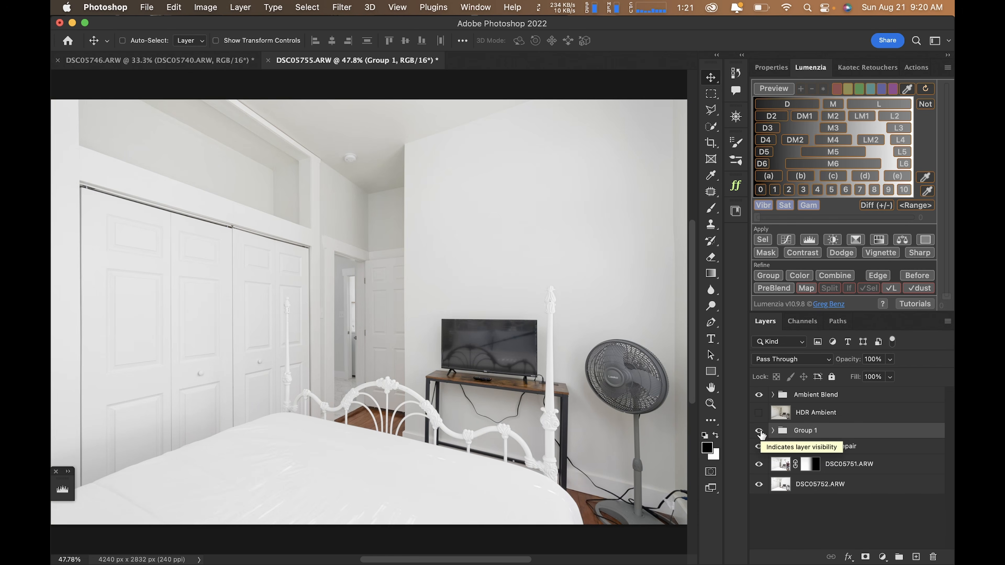
Stamp the visible layers above Ambient Blend and apply Camera Raw with automatic tone, Exposure -0.20, Contrast +29 and lower Highlights
{"action": "left_click", "coordinate": [820, 398]}
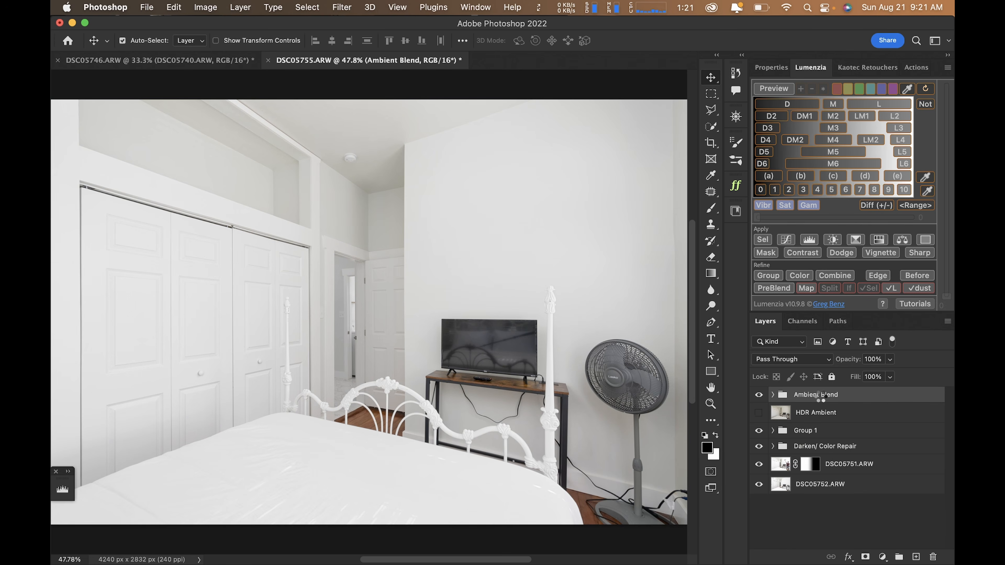
{"action": "key", "text": "super+shift+a"}
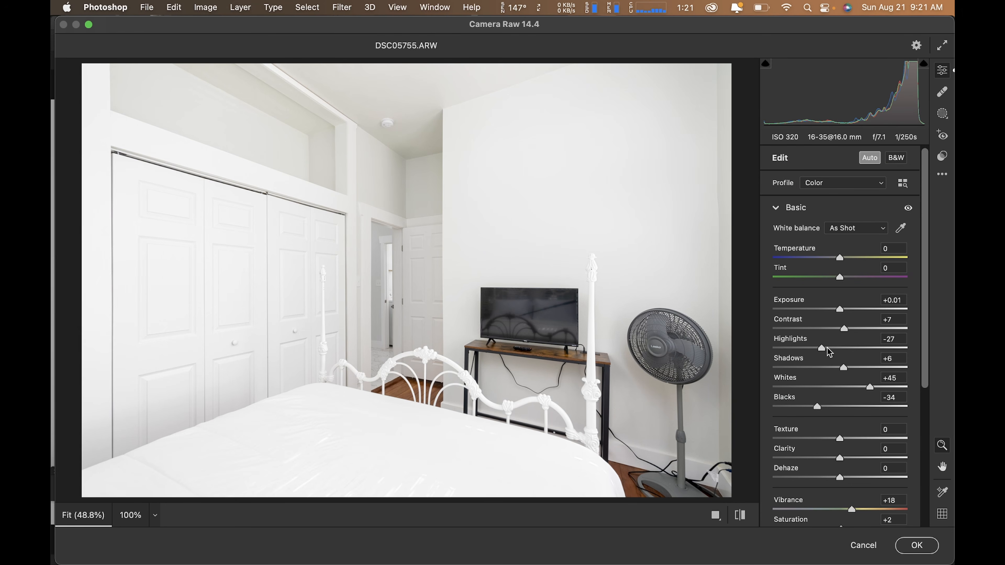
{"action": "left_click_drag", "start_coordinate": [822, 348], "coordinate": [794, 349]}
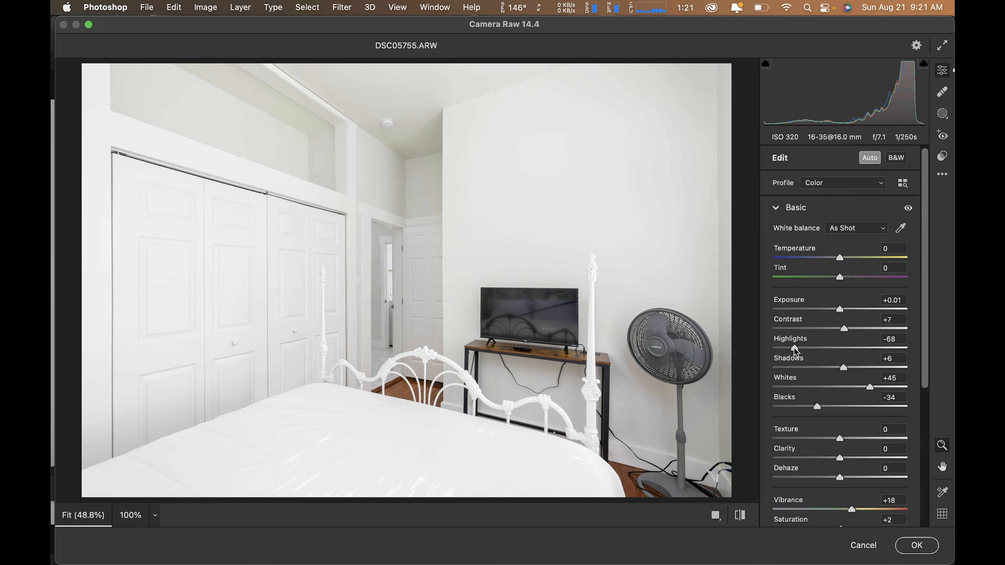
{"action": "left_click_drag", "start_coordinate": [847, 329], "coordinate": [864, 330]}
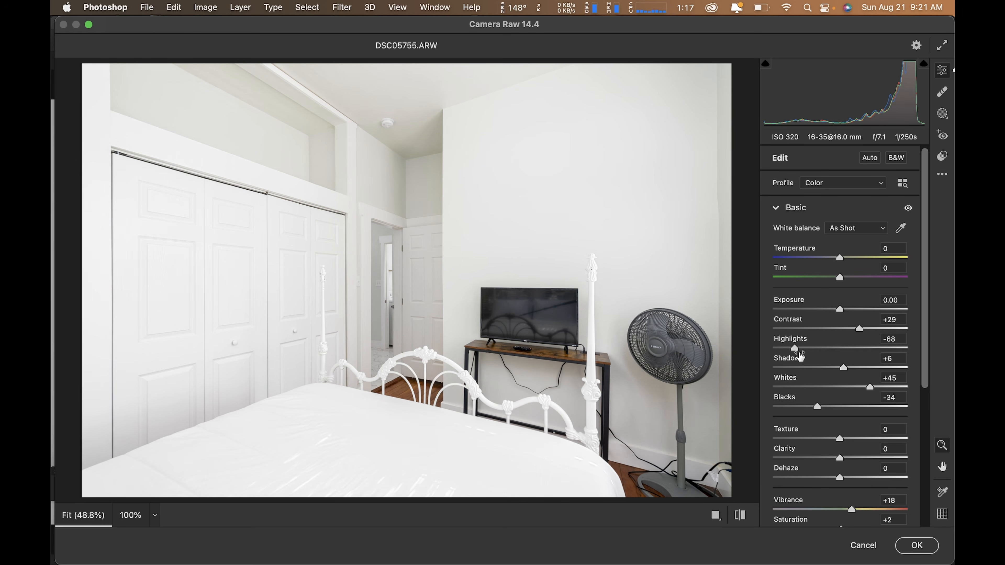
{"action": "left_click_drag", "start_coordinate": [839, 310], "coordinate": [839, 311]}
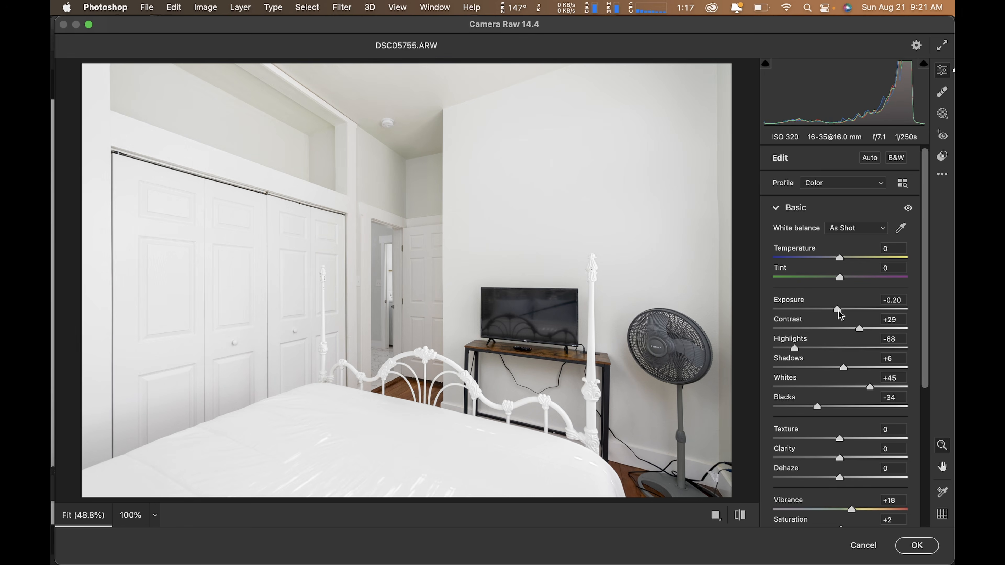
{"action": "left_click_drag", "start_coordinate": [795, 348], "coordinate": [789, 348]}
{"action": "left_click", "coordinate": [912, 545]}
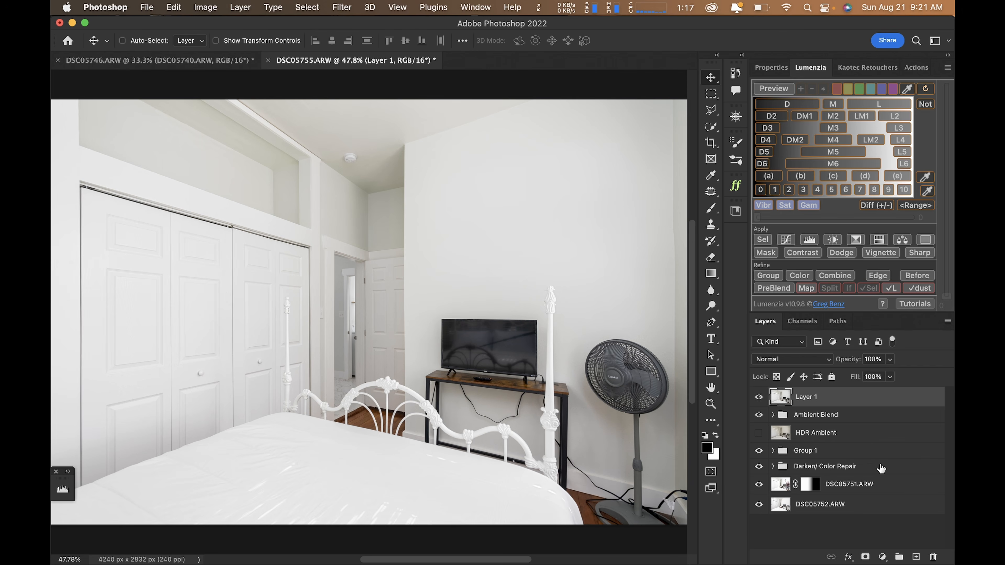
Save the composite as DSC05747-Edit-3.tif and switch to the DSC05746.ARW document
{"action": "key", "text": "super+s"}
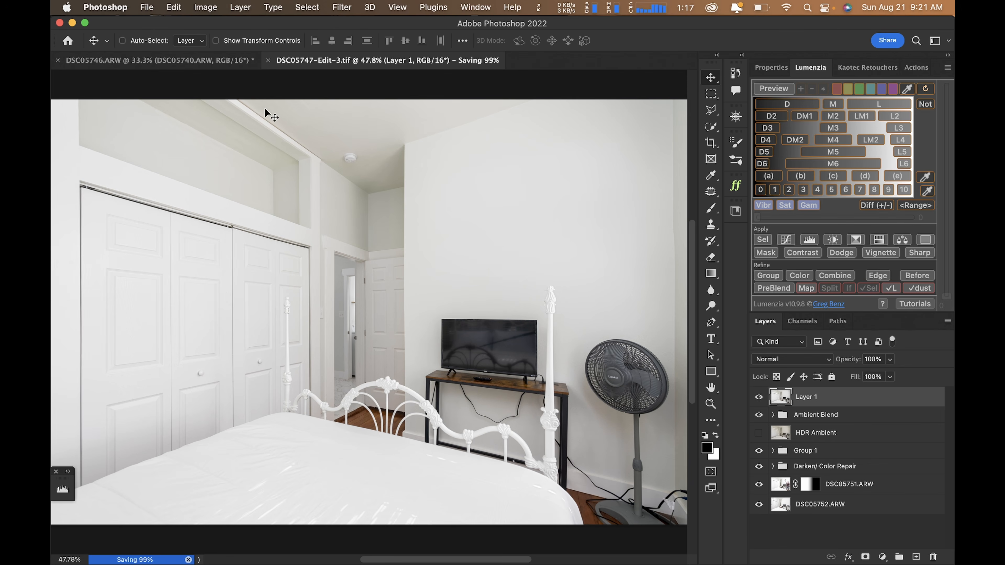
{"action": "left_click", "coordinate": [206, 62]}
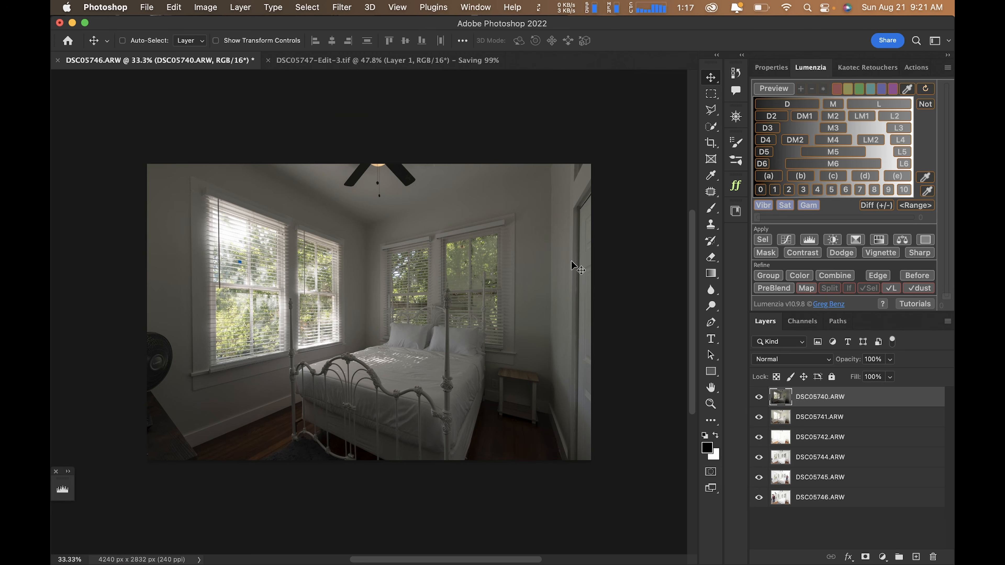
Build the HDR Ambient layer and Ambient Blend group from the ambient exposures, and turn DSC05744.ARW into a Darken/ Color Repair group
{"action": "key", "text": "super+0"}
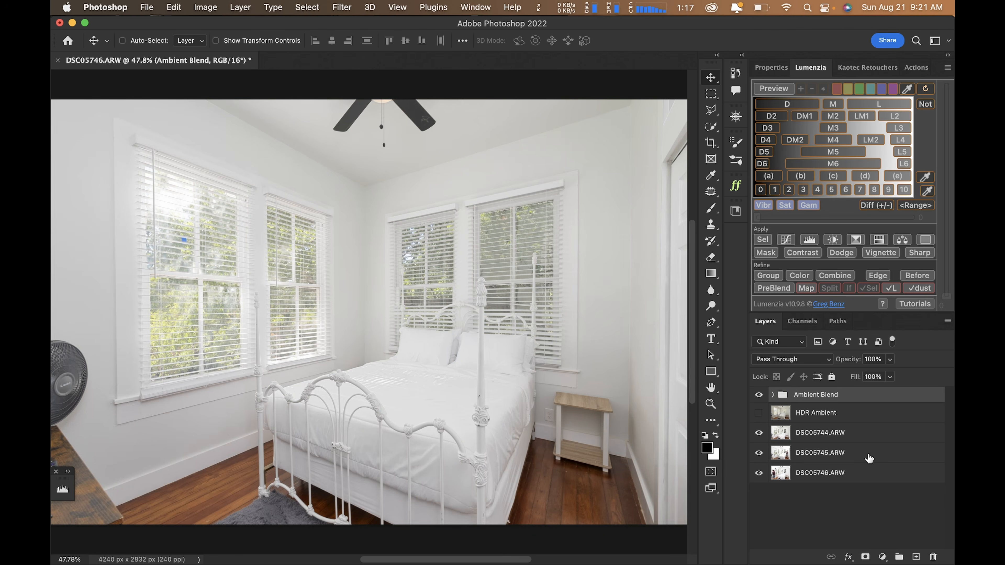
{"action": "left_click", "coordinate": [850, 440]}
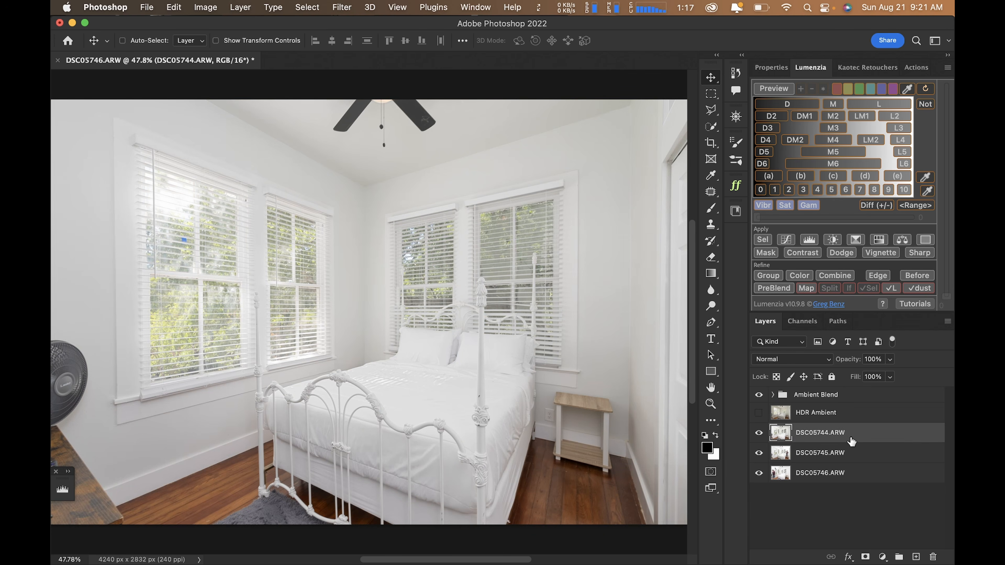
{"action": "key", "text": "super+F2"}
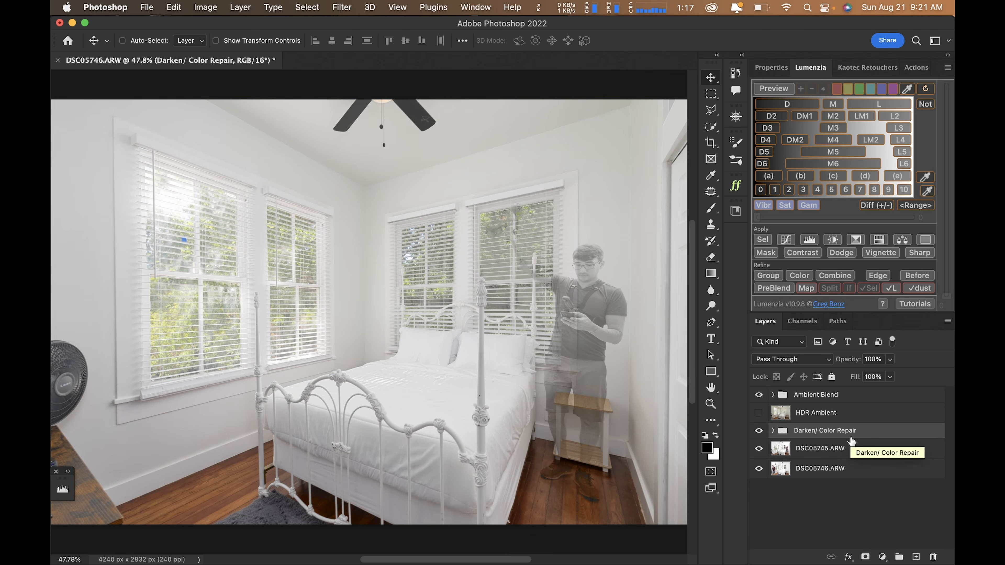
Check the pillows up close, and mask the photographer beside the bed out of the DSC05745.ARW layer
{"action": "key", "text": "super+space"}
{"action": "left_click", "coordinate": [452, 370]}
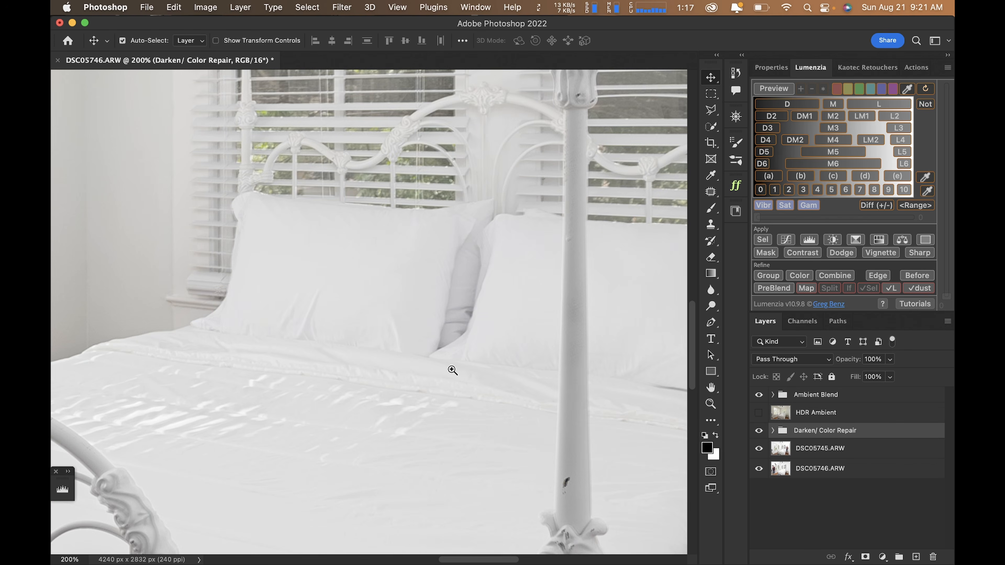
{"action": "key", "text": "super+0"}
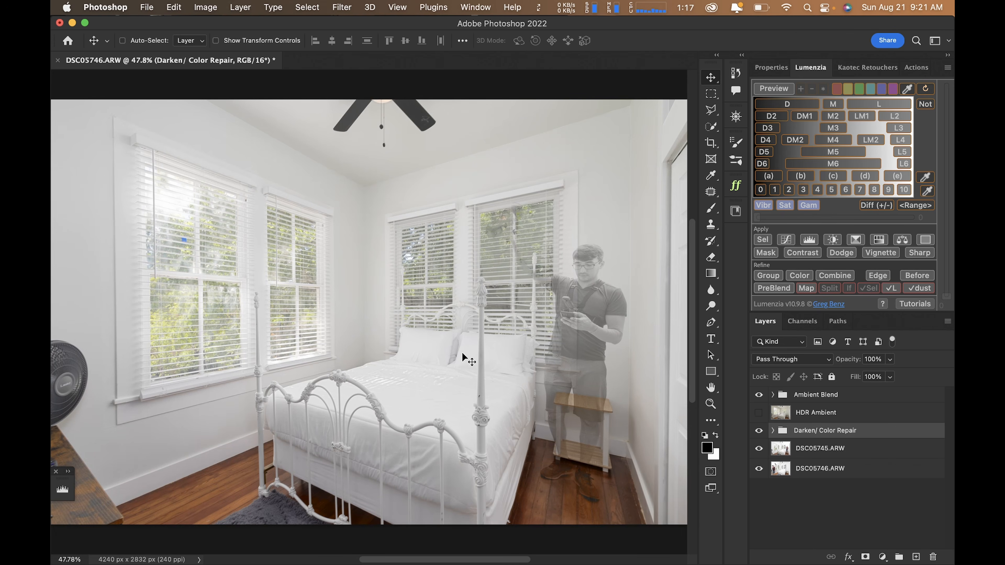
{"action": "left_click", "coordinate": [813, 452]}
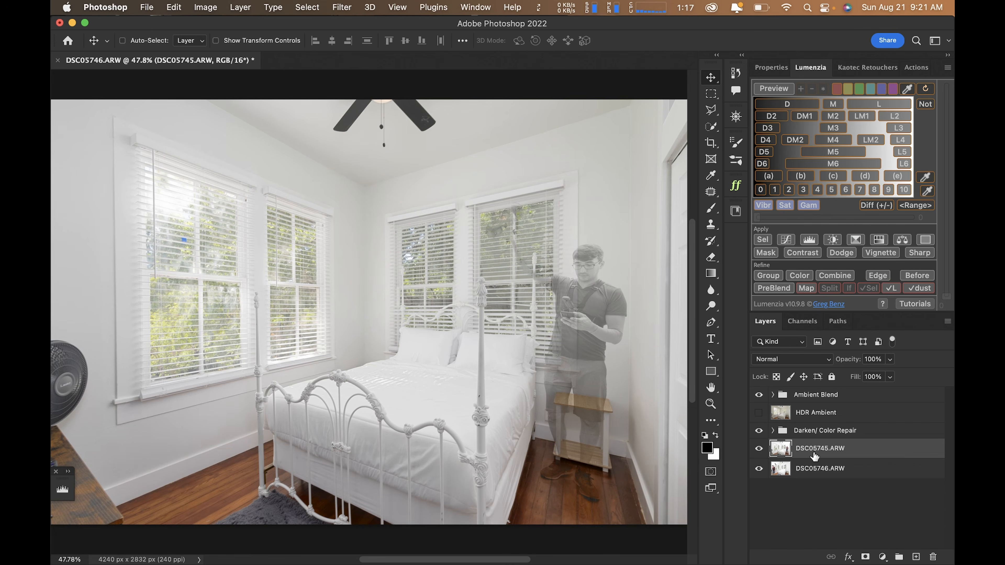
{"action": "key", "text": "super+z"}
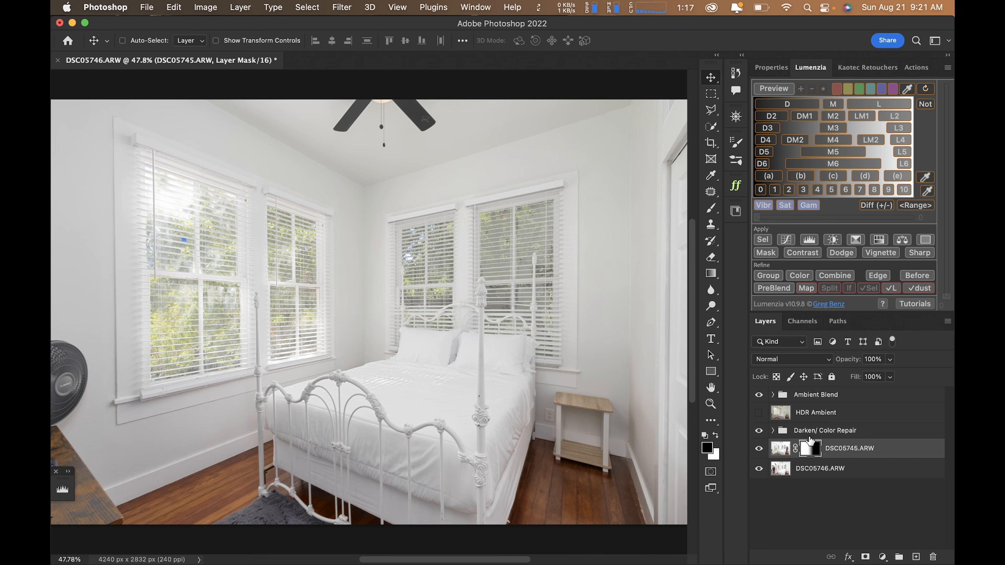
Stamp all visible layers into a new layer above Ambient Blend and open it in Camera Raw with automatic tone settings
{"action": "left_click", "coordinate": [810, 397]}
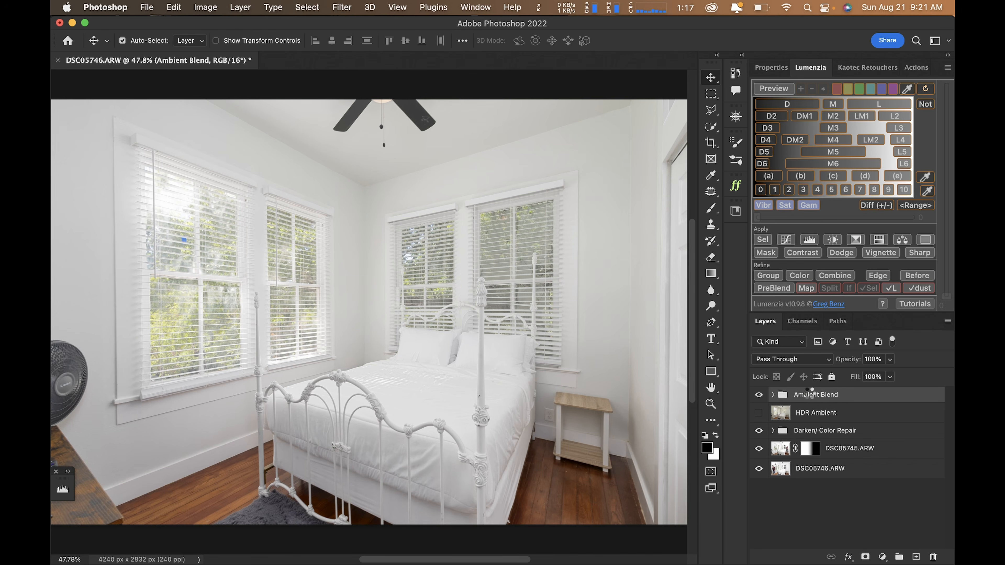
{"action": "key", "text": "super+alt+shift+e"}
{"action": "key", "text": "super+shift+a"}
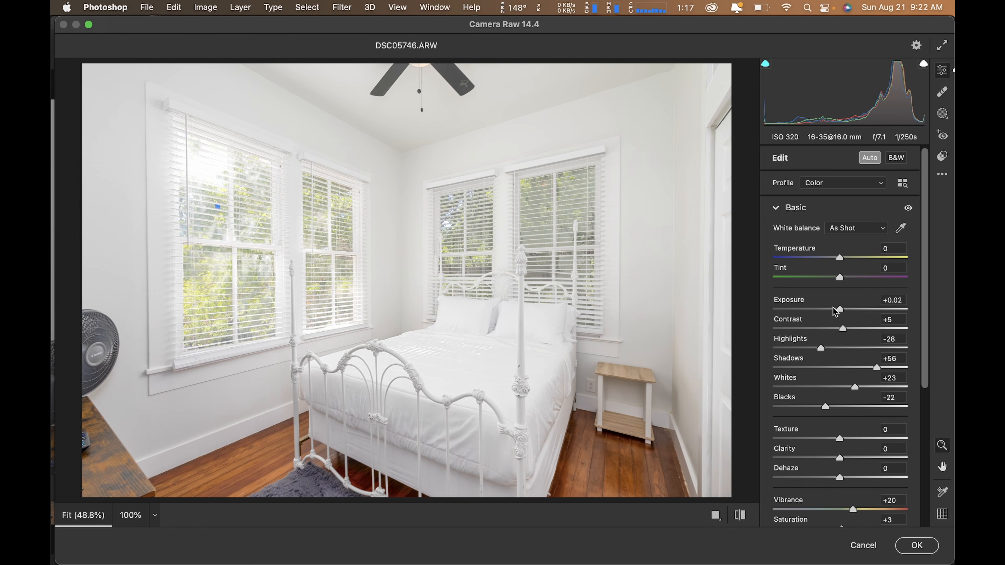
Set Contrast to +31, Shadows to +30, Exposure to +0.20 and Highlights to -41 in Camera Raw, and apply the filter
{"action": "left_click", "coordinate": [860, 329]}
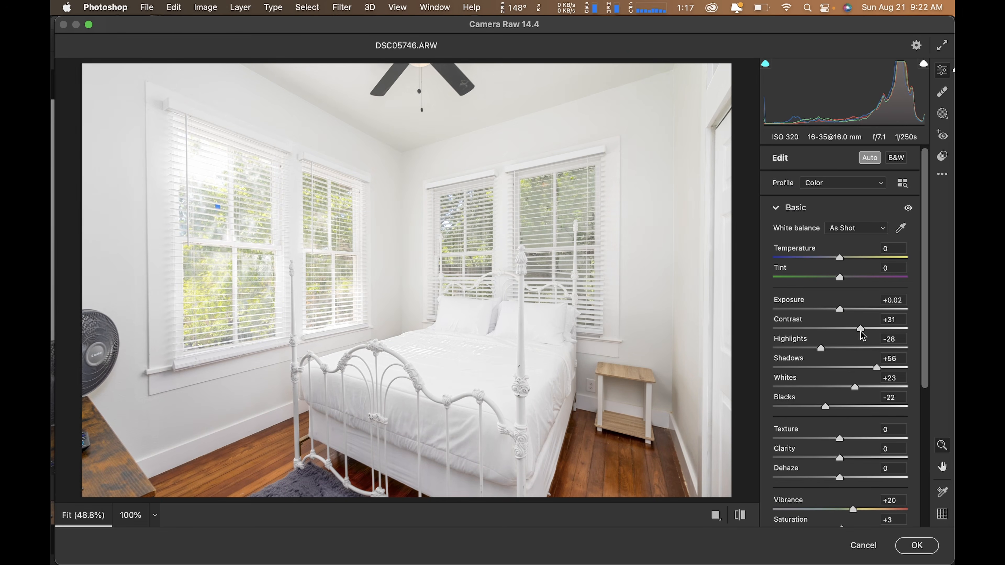
{"action": "double_click", "coordinate": [877, 369]}
{"action": "left_click_drag", "start_coordinate": [868, 368], "coordinate": [818, 348]}
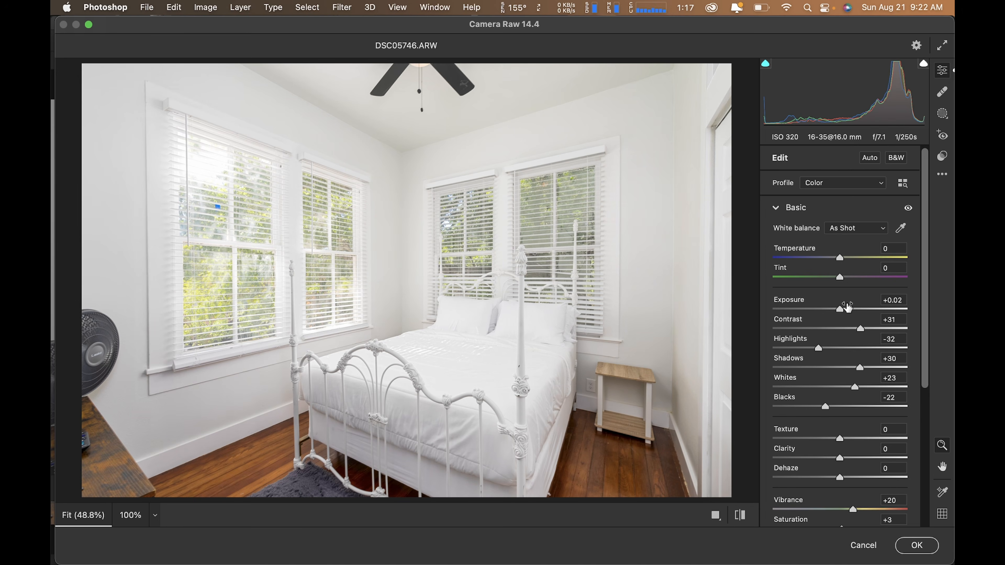
{"action": "left_click_drag", "start_coordinate": [839, 309], "coordinate": [843, 310]}
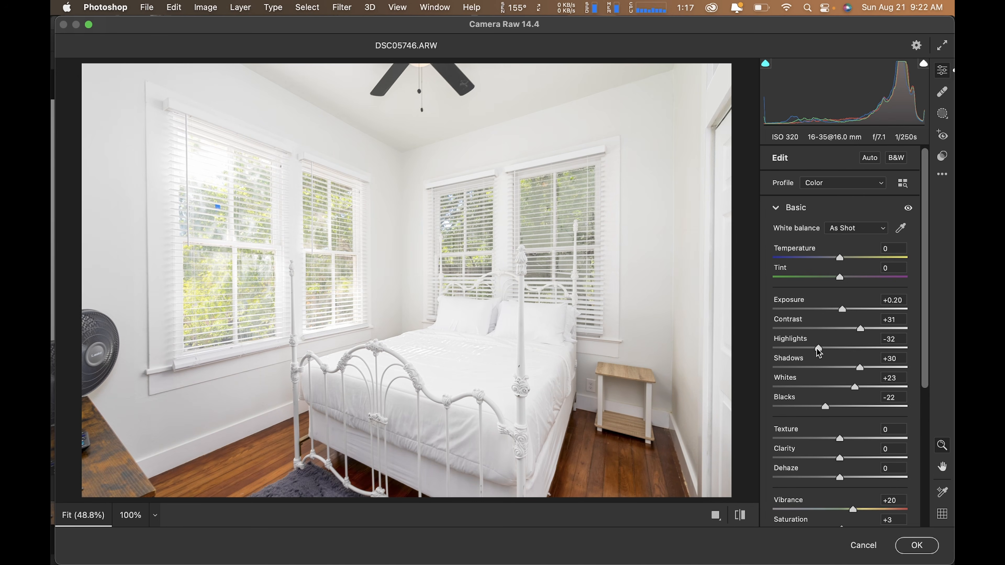
{"action": "left_click_drag", "start_coordinate": [818, 349], "coordinate": [812, 349]}
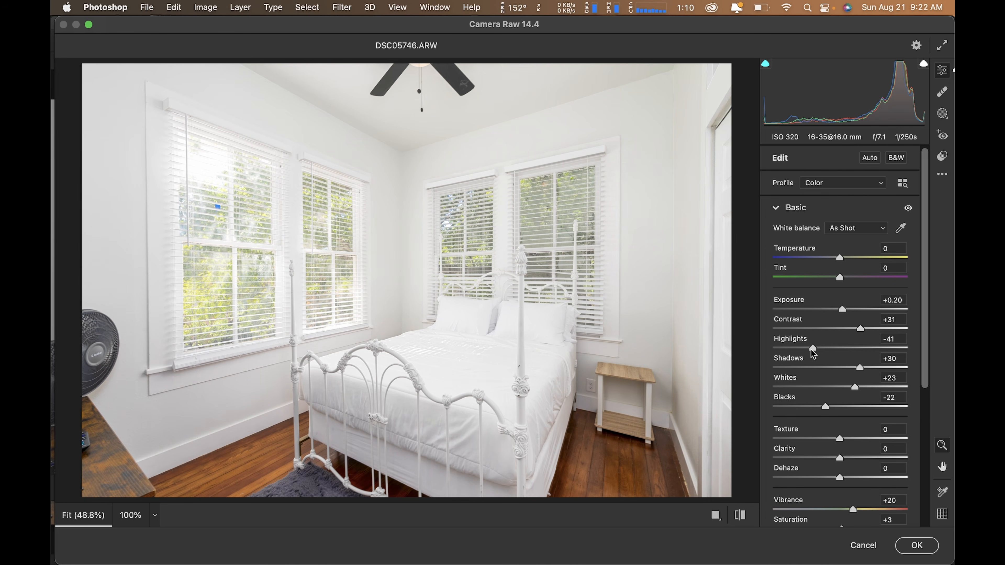
{"action": "left_click", "coordinate": [917, 551]}
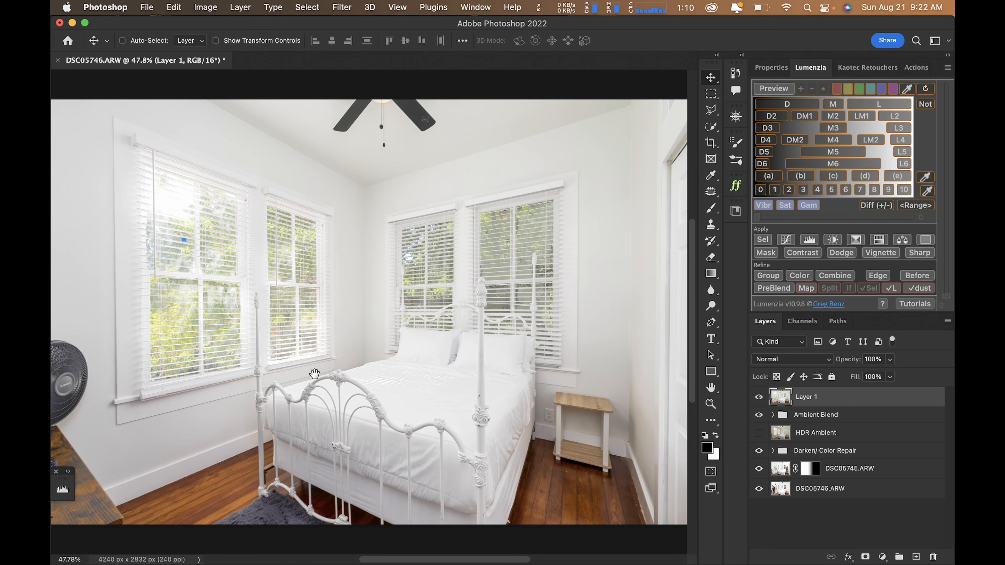
Check the window blinds and sill beside the bed up close, and save the finished bedroom composite
{"action": "left_click", "coordinate": [284, 367], "text": "super"}
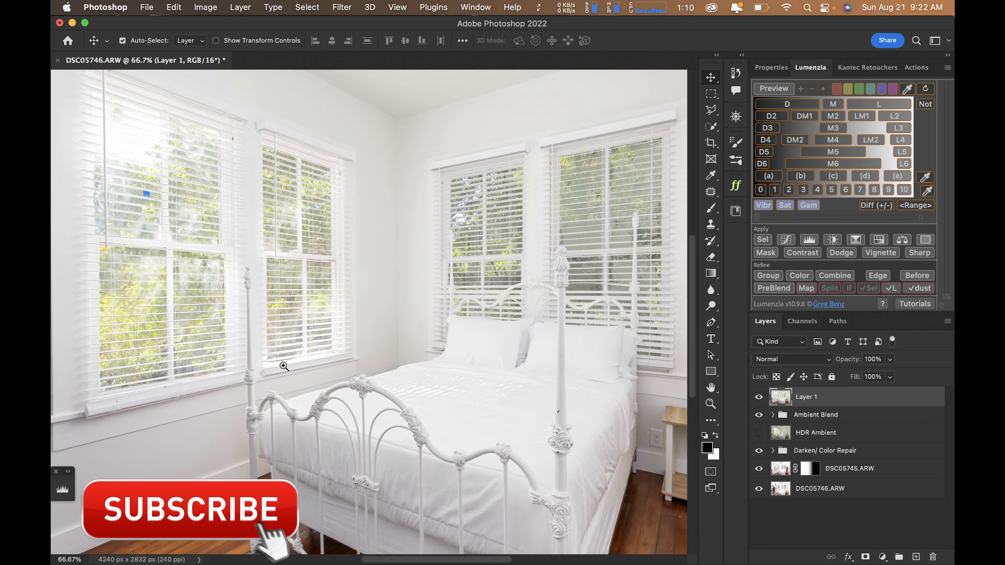
{"action": "left_click", "coordinate": [284, 366], "text": "super"}
{"action": "left_click", "coordinate": [284, 366], "text": "super"}
{"action": "left_click", "coordinate": [284, 366], "text": "super"}
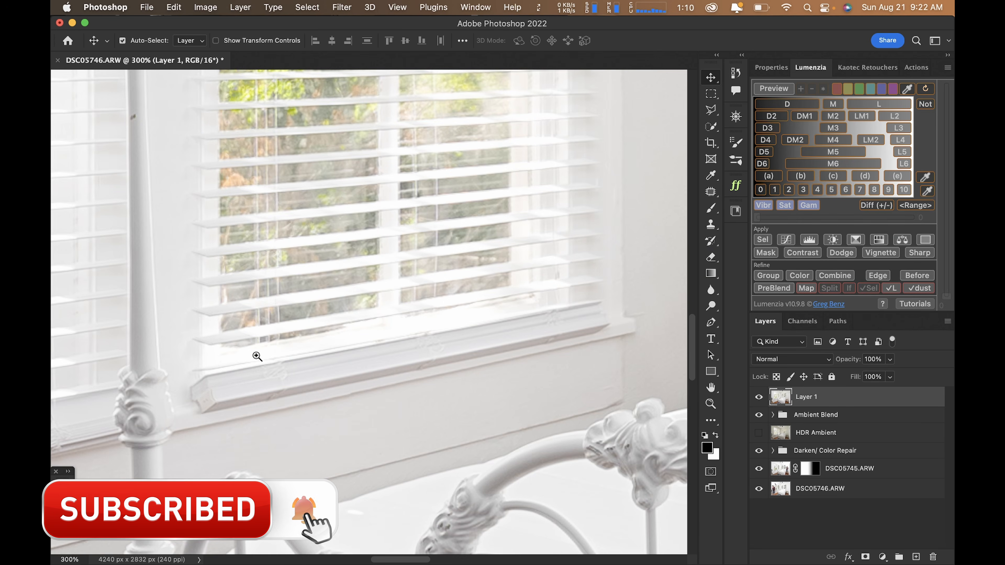
{"action": "left_click_drag", "start_coordinate": [274, 368], "coordinate": [238, 350]}
{"action": "key", "text": "super+0"}
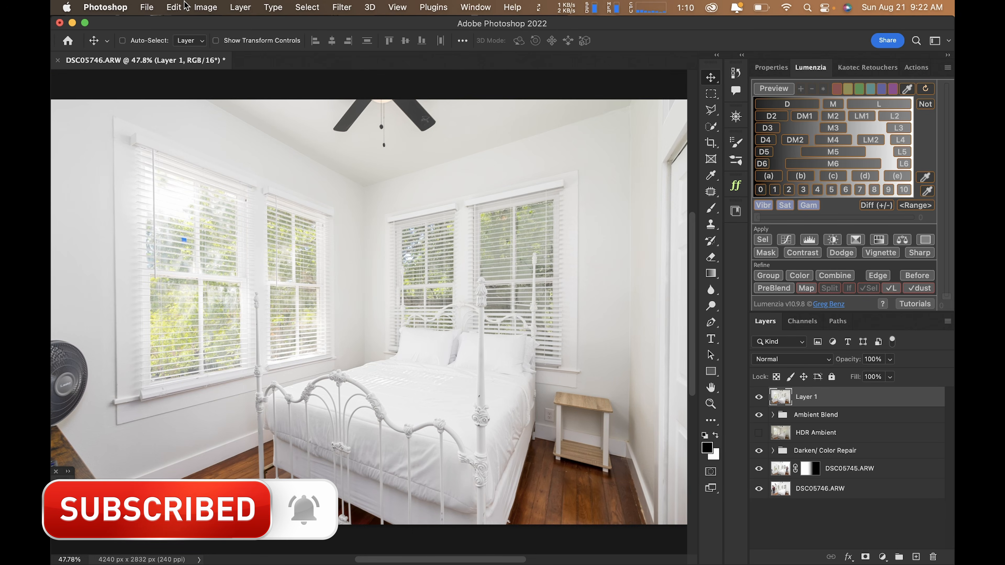
{"action": "left_click", "coordinate": [174, 7]}
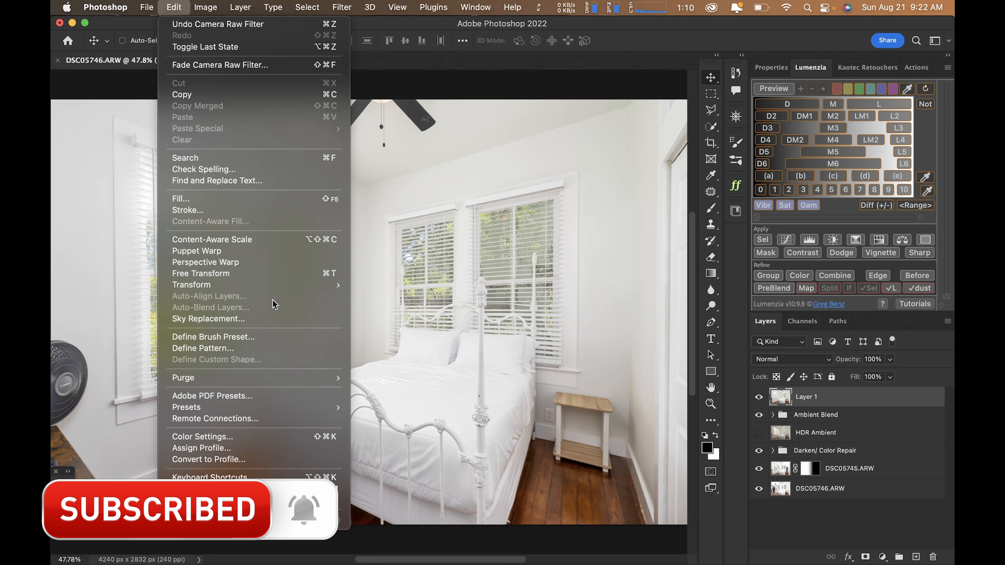
{"action": "left_click", "coordinate": [412, 325]}
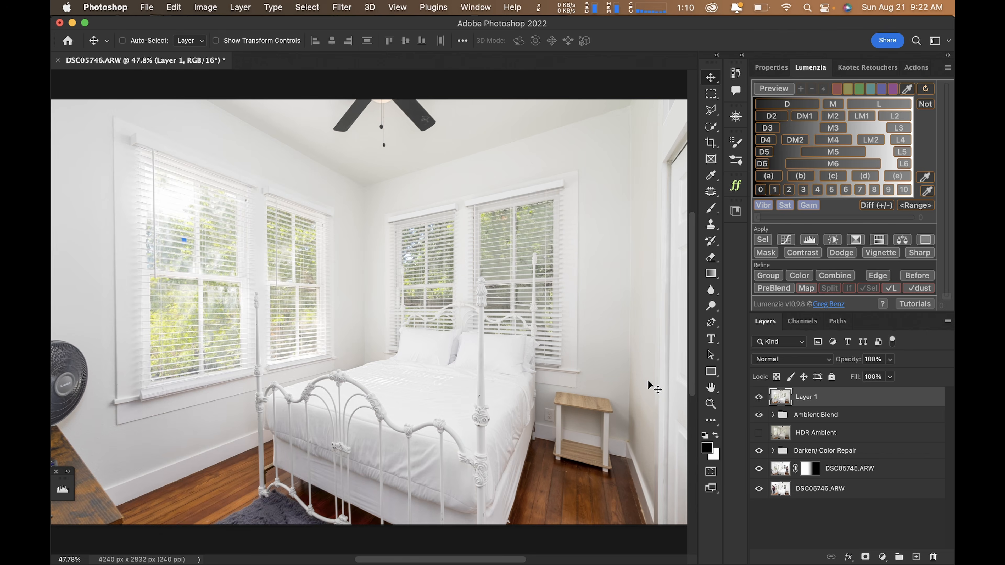
{"action": "left_click", "coordinate": [718, 416]}
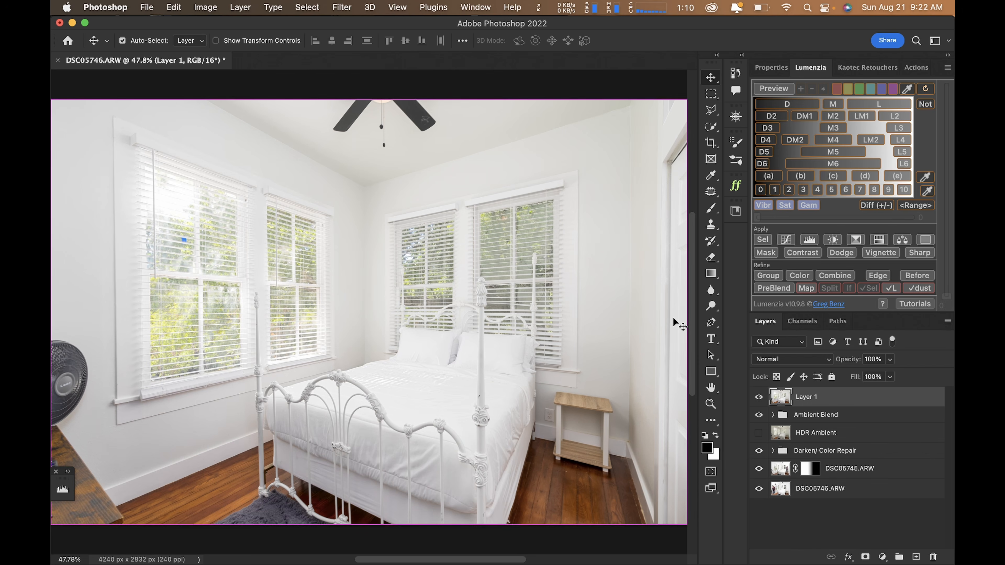
{"action": "key", "text": "super+s"}
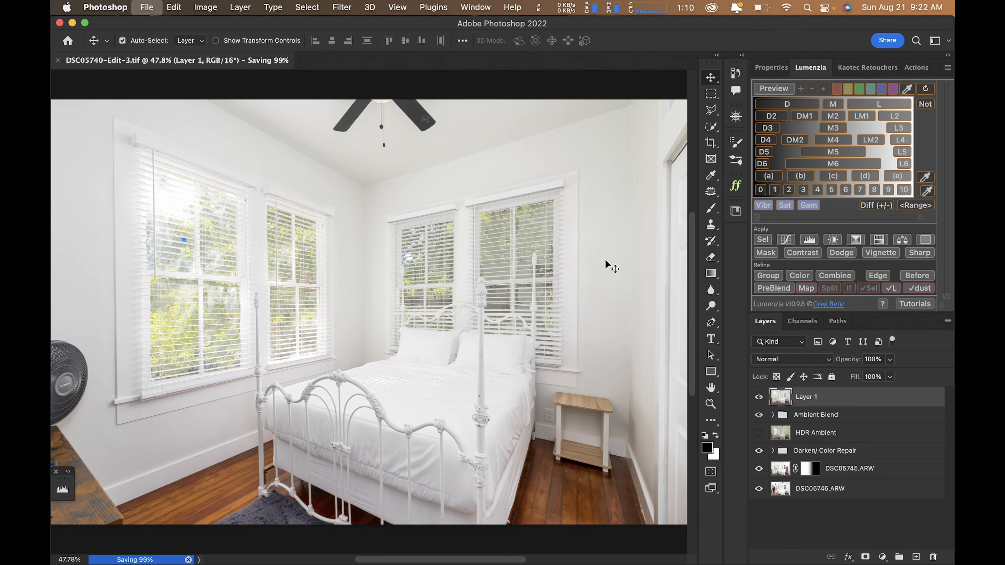
Switch to Lightroom Classic and send the nine bedroom exposures DSC05799.ARW to DSC05807.ARW to Photoshop as layers of one document
{"action": "key", "text": "super+Tab"}
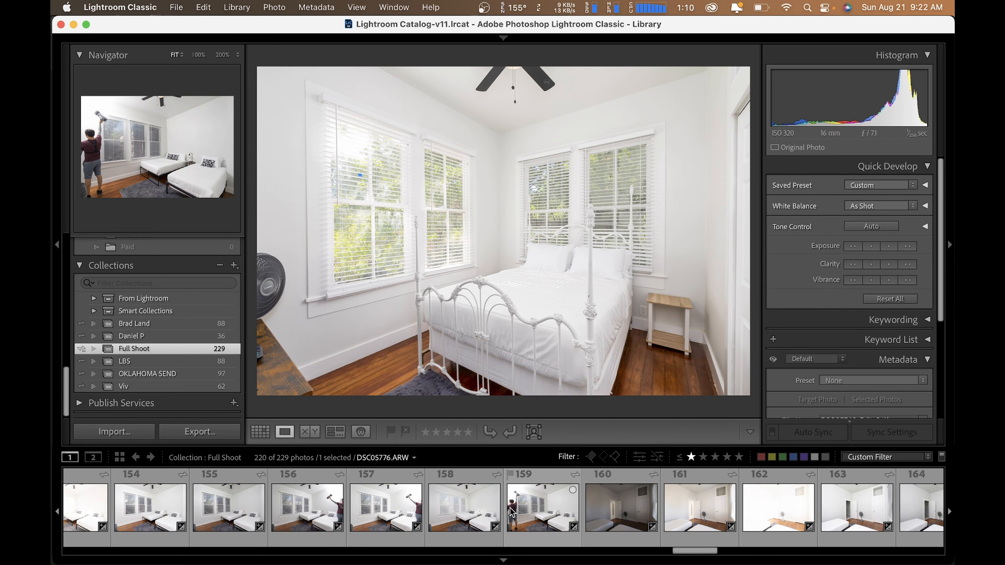
{"action": "scroll", "coordinate": [459, 519], "scroll_direction": "right", "scroll_amount": 10}
{"action": "scroll", "coordinate": [460, 518], "scroll_direction": "right", "scroll_amount": 15}
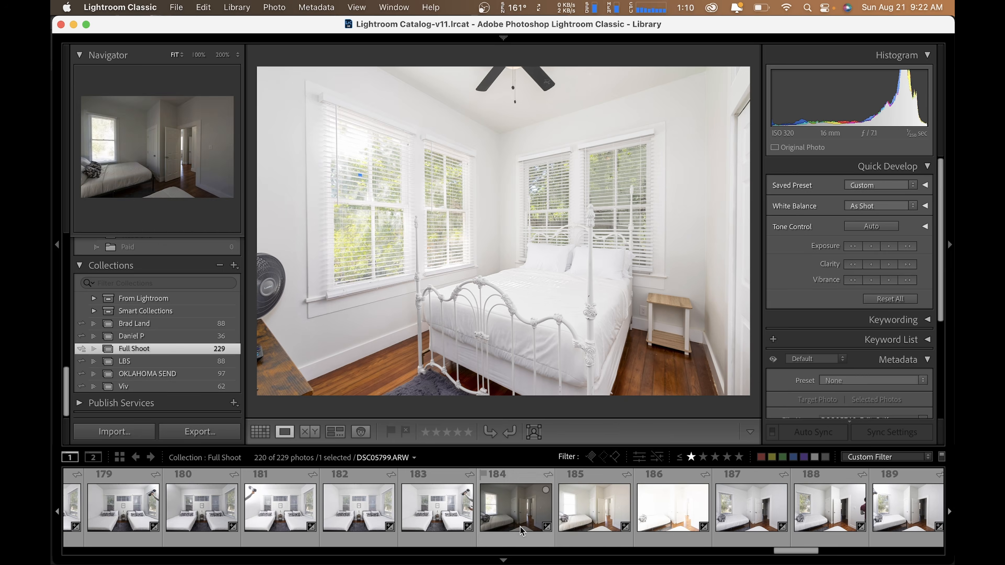
{"action": "left_click", "coordinate": [514, 518]}
{"action": "scroll", "coordinate": [522, 530], "scroll_direction": "right", "scroll_amount": 7}
{"action": "left_click", "coordinate": [786, 515], "text": "shift"}
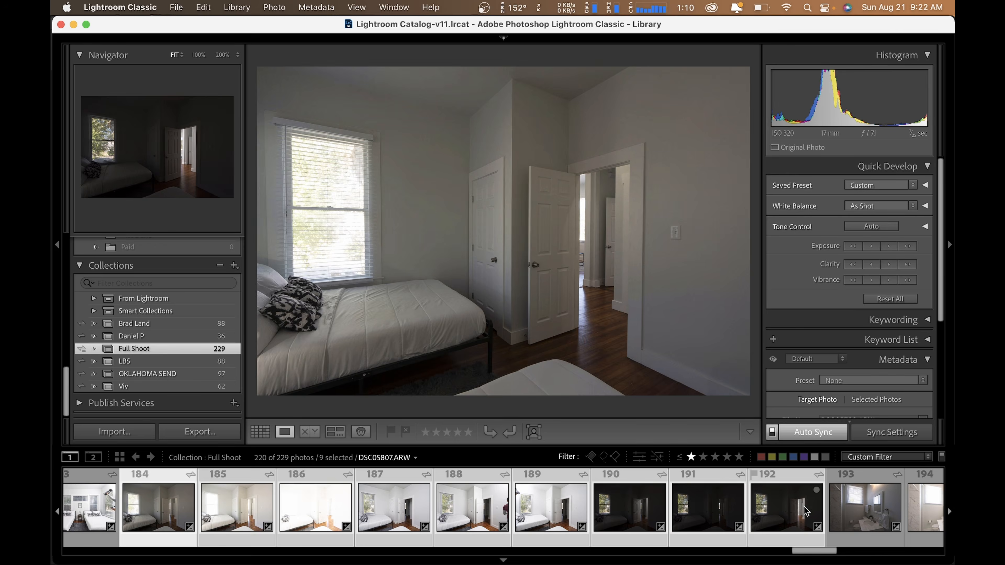
{"action": "key", "text": "super+e"}
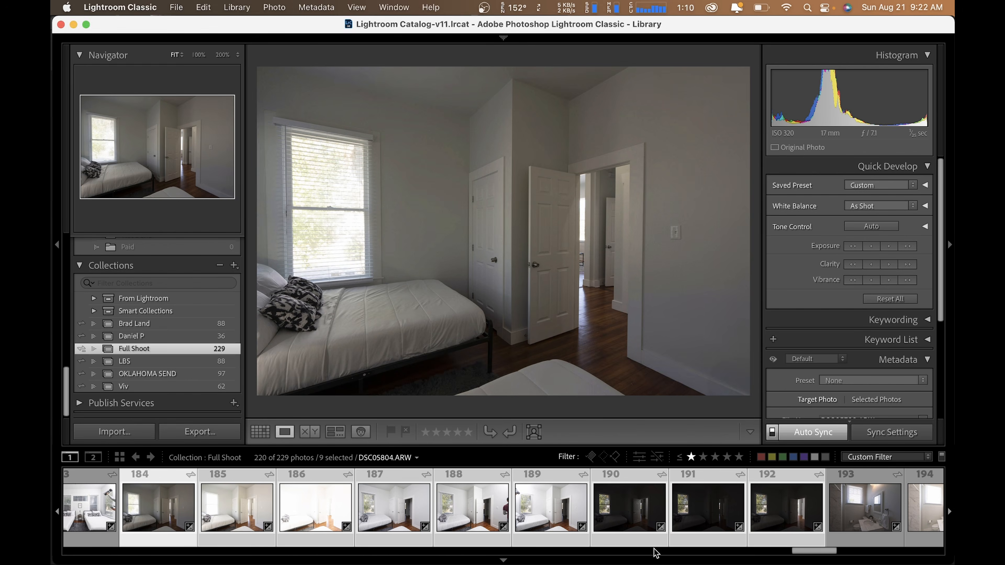
Send the six bathroom exposures ending with DSC05813.ARW from the Full Shoot collection to Photoshop as layers of one document
{"action": "scroll", "coordinate": [674, 543], "scroll_direction": "right", "scroll_amount": 7}
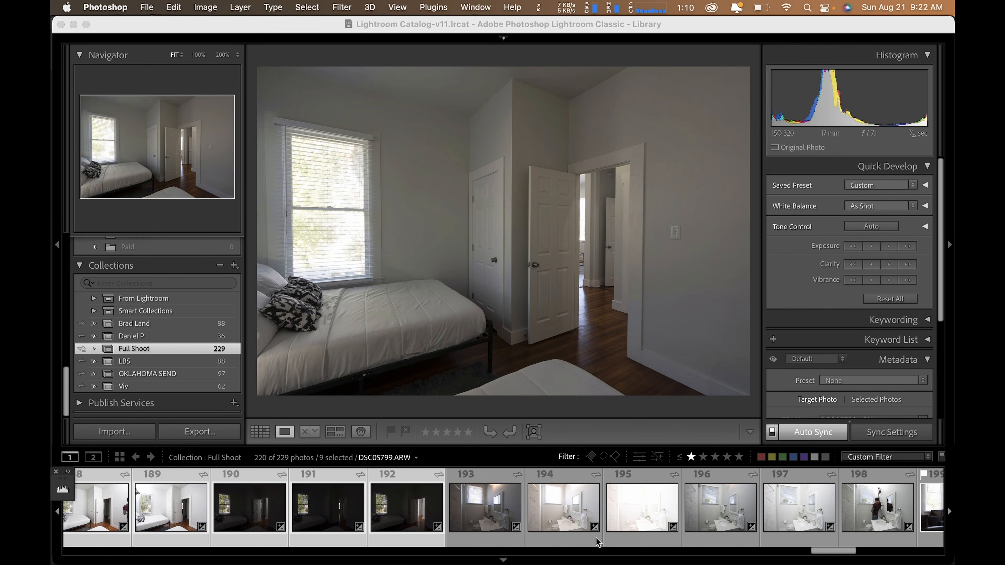
{"action": "left_click", "coordinate": [487, 518]}
{"action": "scroll", "coordinate": [581, 520], "scroll_direction": "right", "scroll_amount": 4}
{"action": "left_click", "coordinate": [665, 520], "text": "shift"}
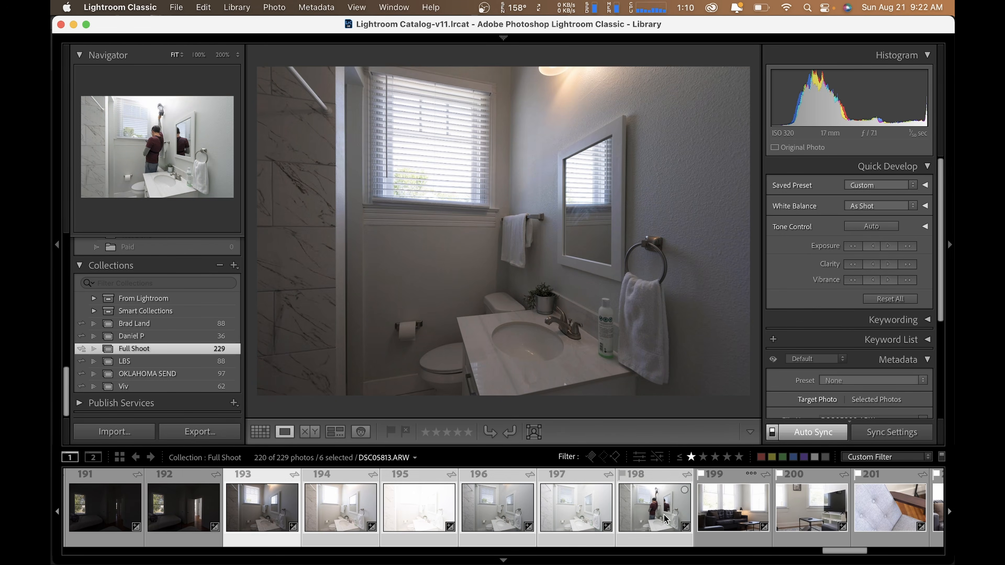
{"action": "key", "text": "super+e"}
{"action": "key", "text": "Return"}
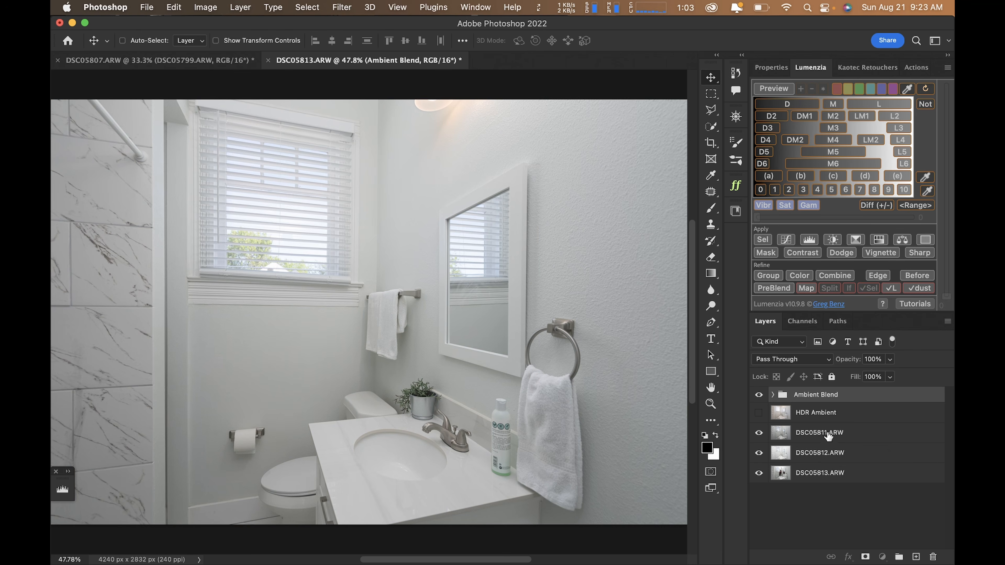
Compare the bathroom with and without the DSC05811.ARW layer, and delete that layer
{"action": "left_click", "coordinate": [828, 435]}
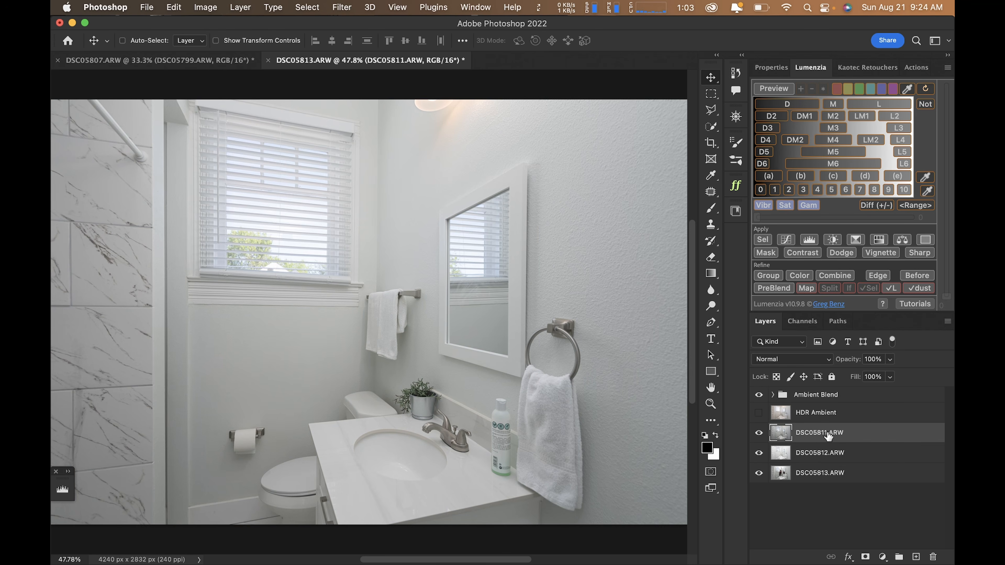
{"action": "left_click", "coordinate": [759, 434]}
{"action": "left_click", "coordinate": [760, 434]}
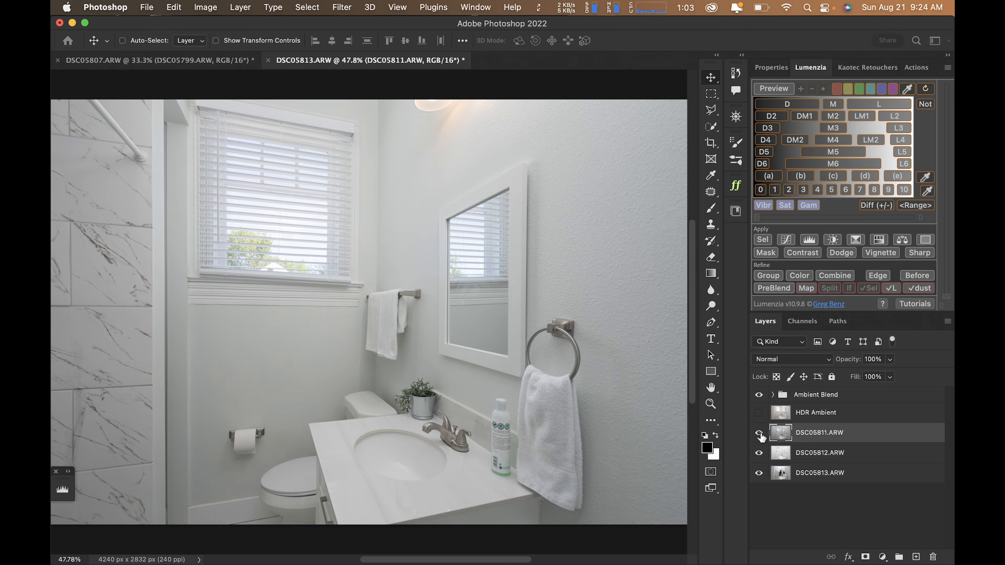
{"action": "left_click", "coordinate": [759, 434]}
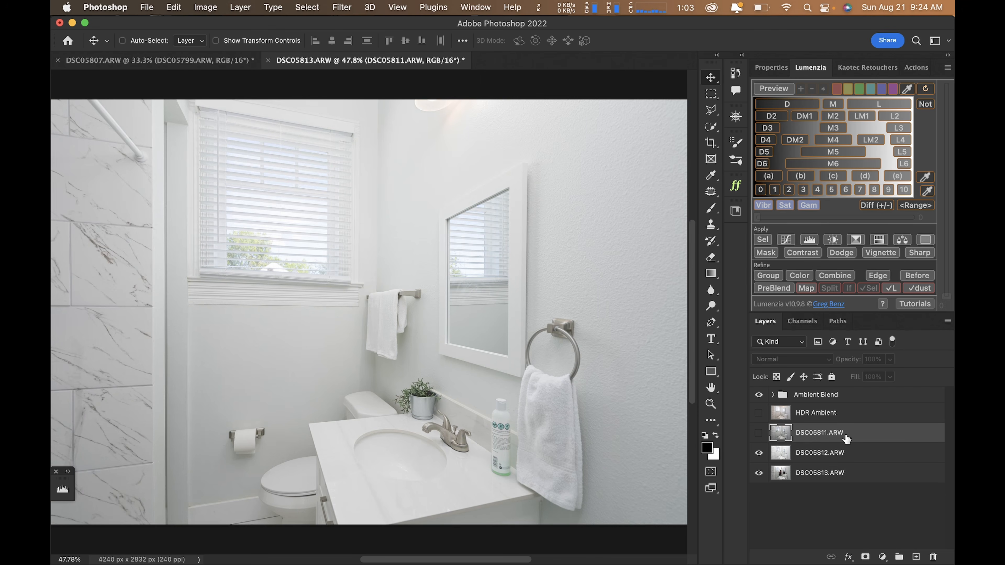
{"action": "key", "text": "Delete"}
Compare the DSC05812.ARW and DSC05813.ARW exposures, examining the bathroom window up close for reflections in the glass
{"action": "left_click", "coordinate": [759, 434]}
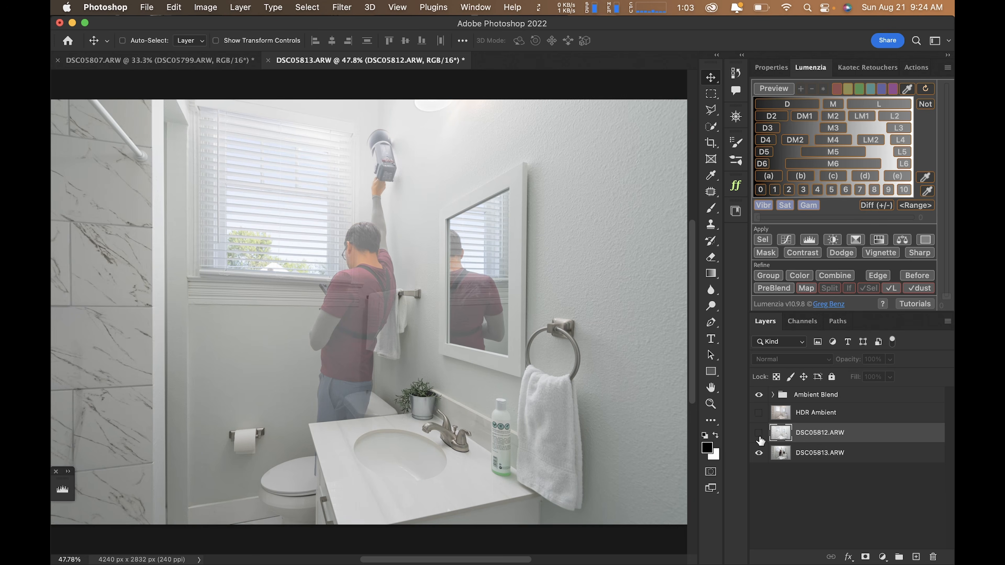
{"action": "left_click", "coordinate": [759, 434], "text": "alt"}
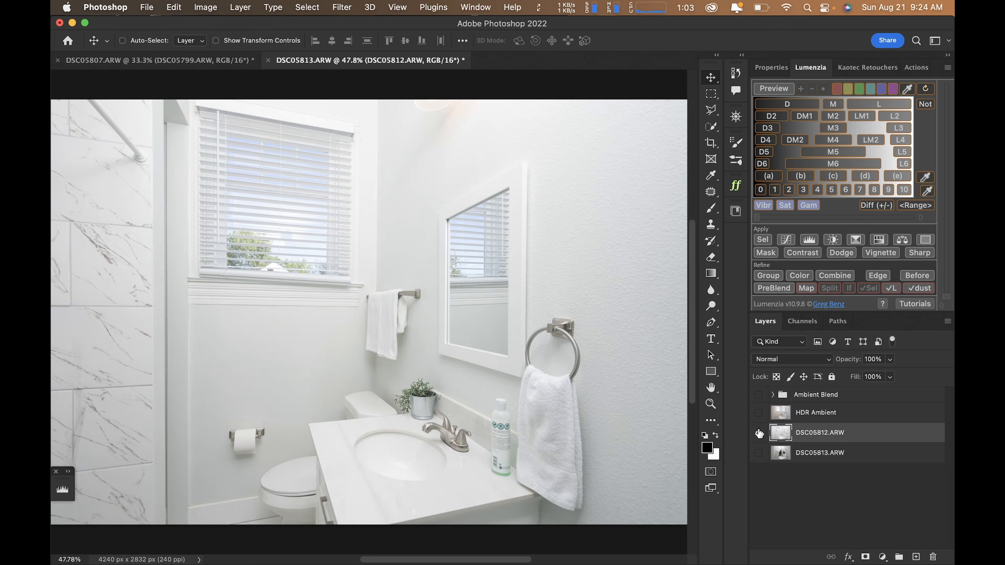
{"action": "left_click", "coordinate": [253, 227]}
{"action": "left_click", "coordinate": [253, 227]}
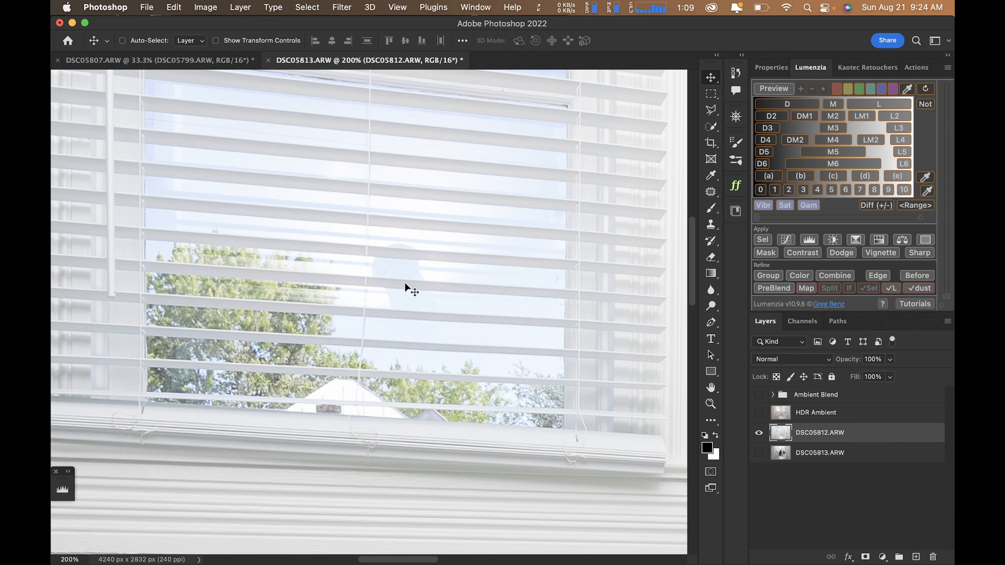
{"action": "left_click", "coordinate": [759, 433]}
{"action": "left_click", "coordinate": [759, 453]}
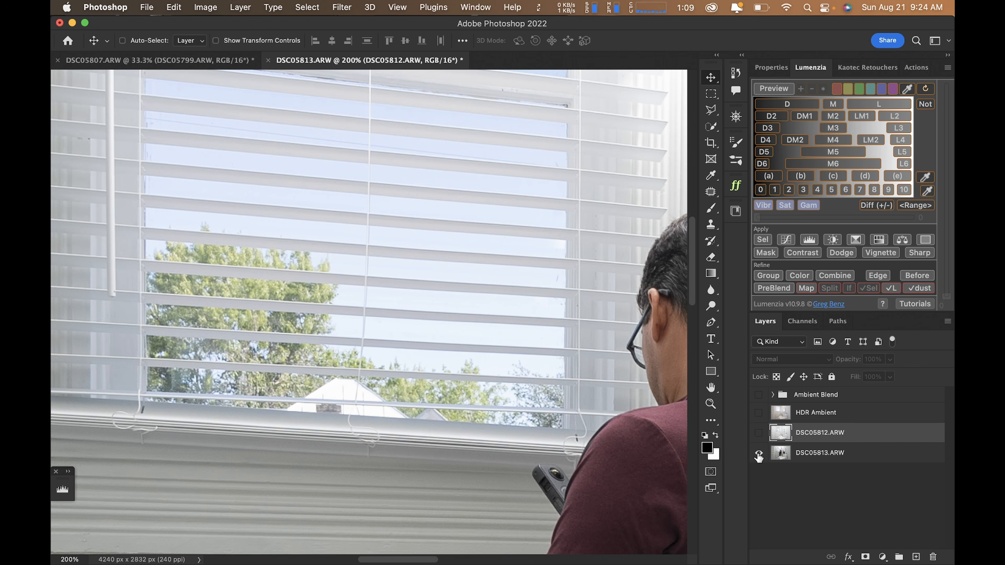
{"action": "left_click", "coordinate": [758, 454], "text": "alt"}
{"action": "key", "text": "super+0"}
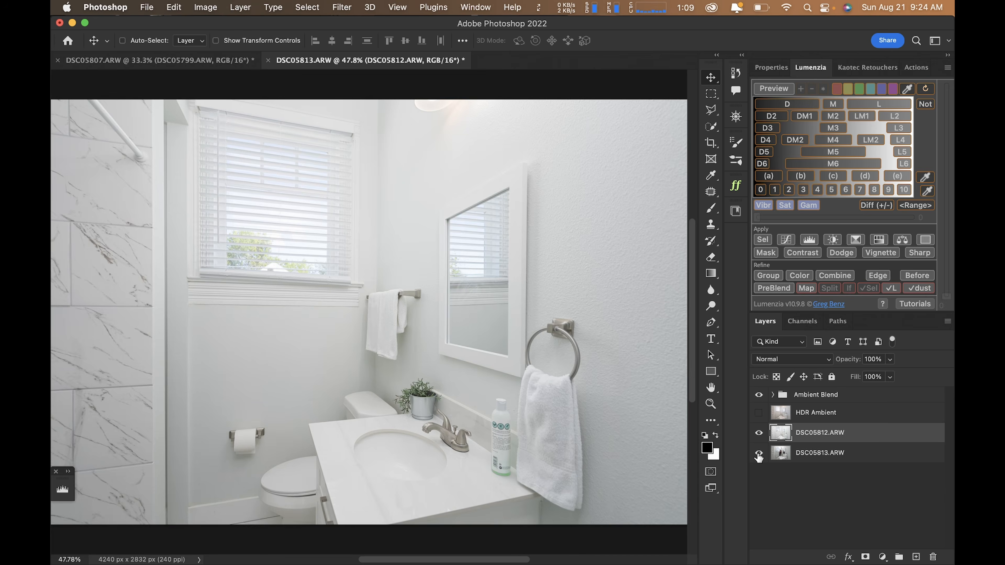
Add a layer mask to DSC05812.ARW and paint black over the window area to reveal DSC05813.ARW beneath
{"action": "left_click", "coordinate": [865, 557]}
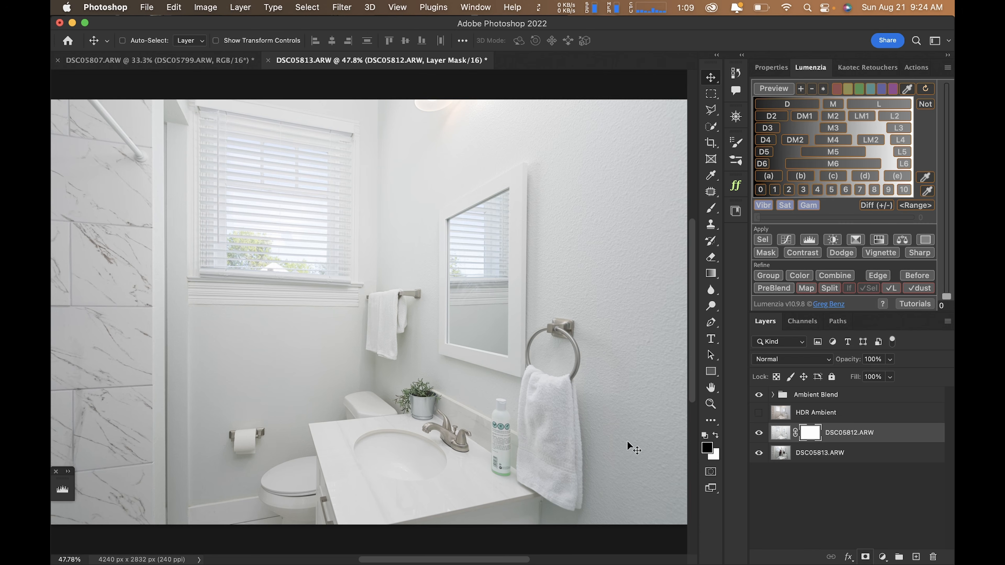
{"action": "key", "text": "b"}
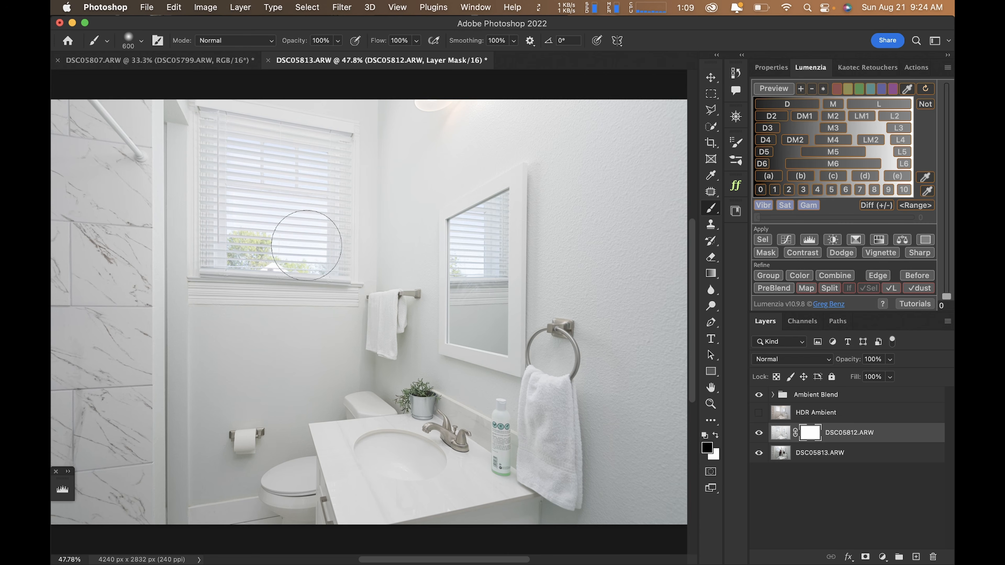
{"action": "mouse_move", "coordinate": [312, 206]}
{"action": "left_mouse_down"}
{"action": "mouse_move", "coordinate": [294, 178]}
{"action": "mouse_move", "coordinate": [258, 208]}
{"action": "mouse_move", "coordinate": [252, 241]}
{"action": "mouse_move", "coordinate": [249, 175]}
{"action": "mouse_move", "coordinate": [269, 213]}
{"action": "left_mouse_up"}
{"action": "key", "text": "x"}
{"action": "key", "text": "bracketleft"}
{"action": "key", "text": "bracketleft"}
{"action": "key", "text": "bracketleft"}
{"action": "key", "text": "bracketleft"}
Stamp all visible bathroom layers into a new layer above Ambient Blend and open it in Camera Raw with automatic tone settings
{"action": "left_click", "coordinate": [807, 400]}
{"action": "key", "text": "super+alt+shift+e"}
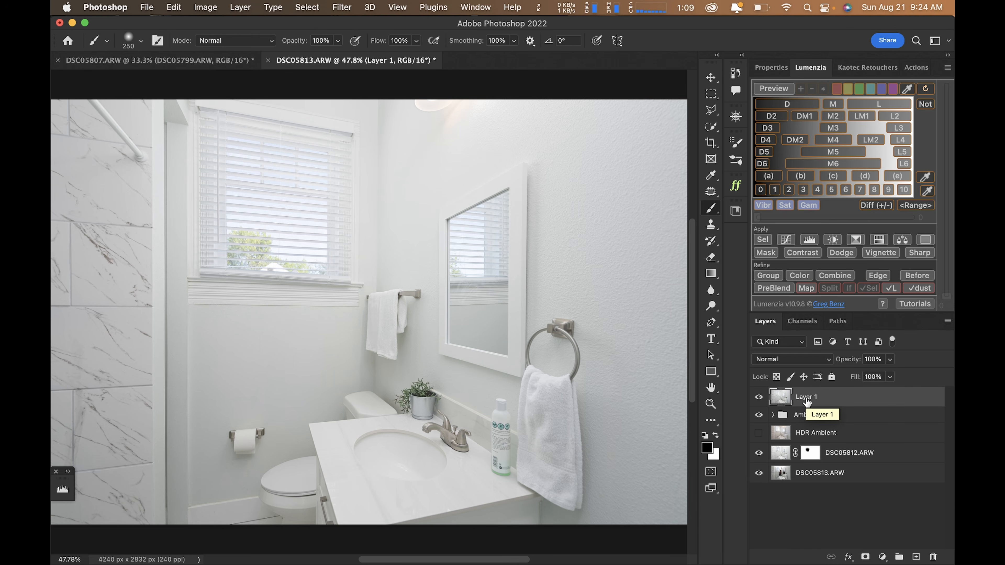
{"action": "key", "text": "super+shift+a"}
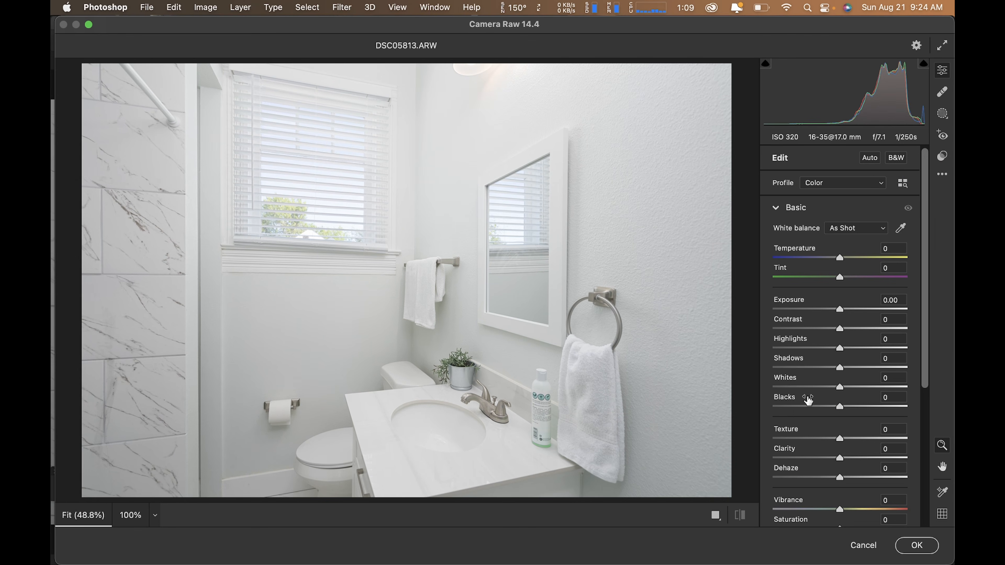
{"action": "left_click", "coordinate": [870, 157]}
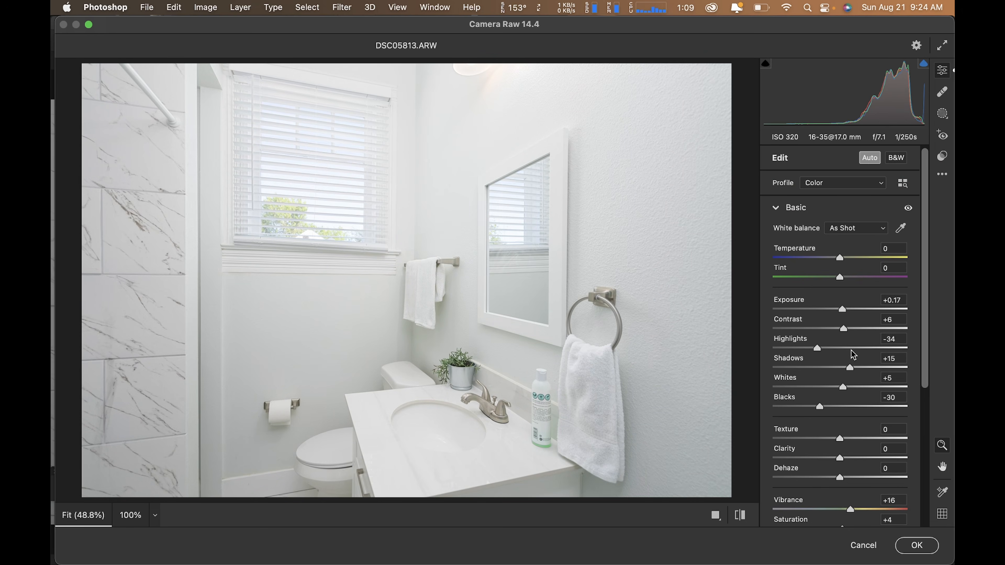
Reset Shadows to 0, set Highlights to -60, Contrast to +30 and Exposure to +0.05, and apply the Camera Raw filter
{"action": "double_click", "coordinate": [849, 368]}
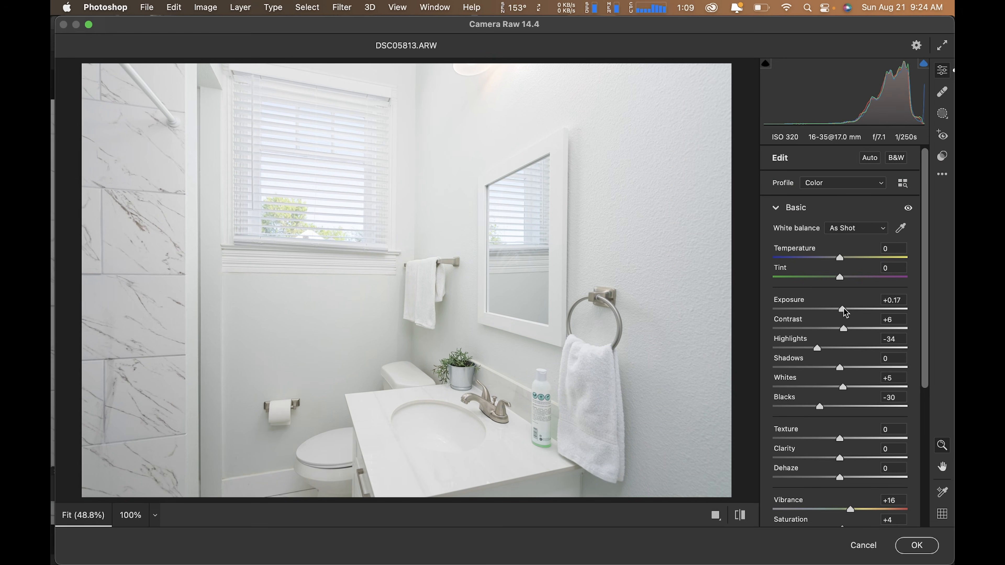
{"action": "left_click_drag", "start_coordinate": [817, 348], "coordinate": [840, 310]}
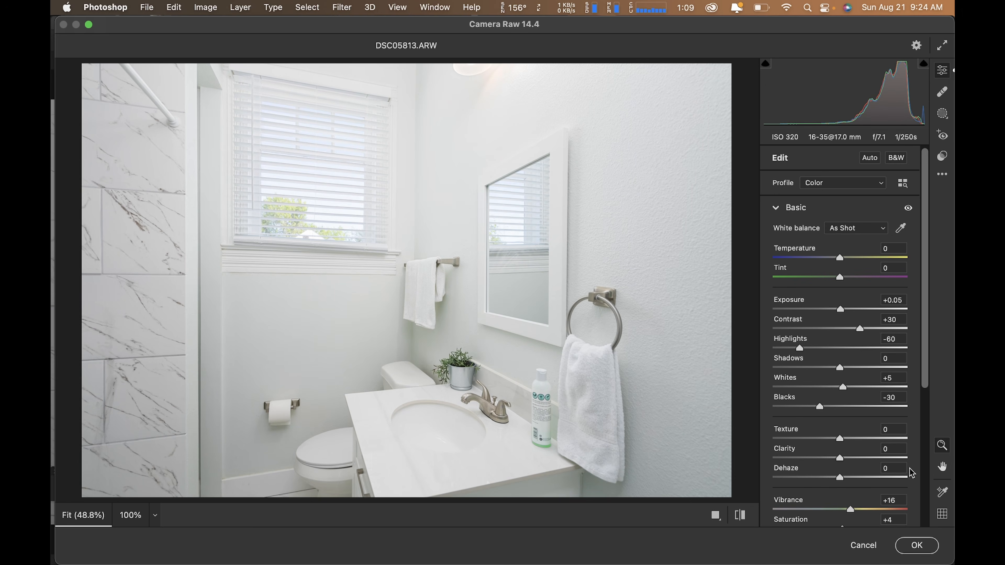
{"action": "left_click", "coordinate": [912, 544]}
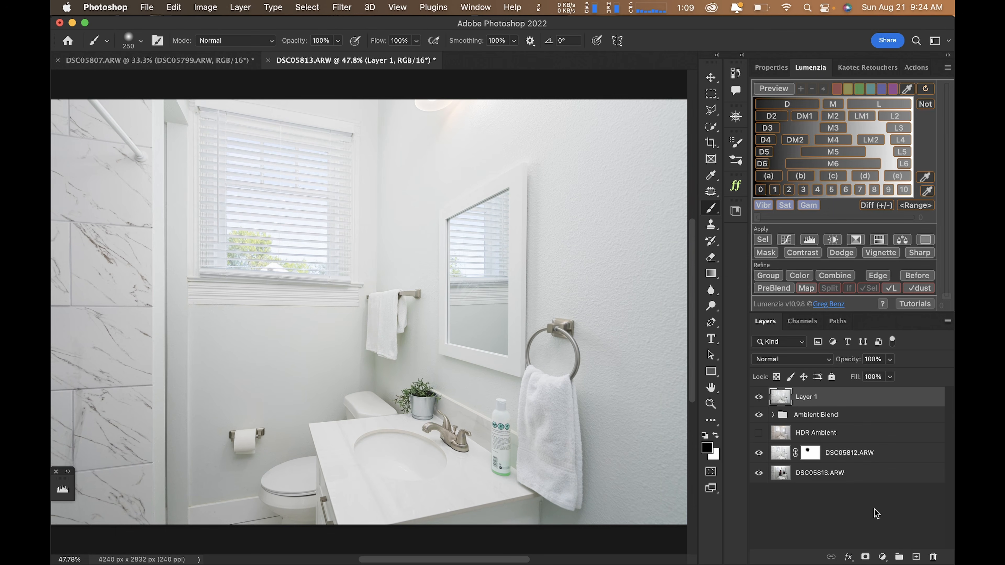
Save the finished bathroom composite and switch to the DSC05807.ARW bedroom document
{"action": "key", "text": "v"}
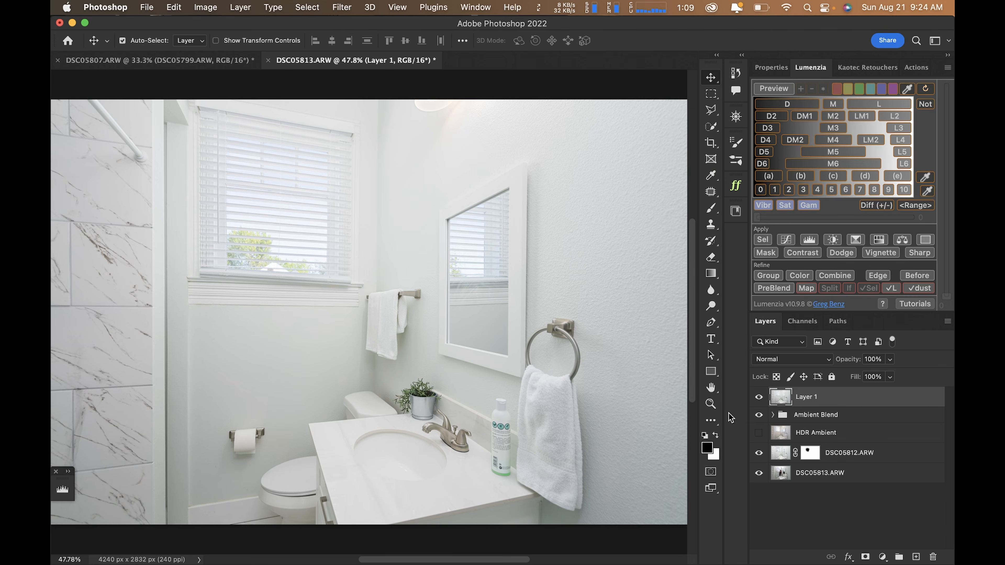
{"action": "key", "text": "super+s"}
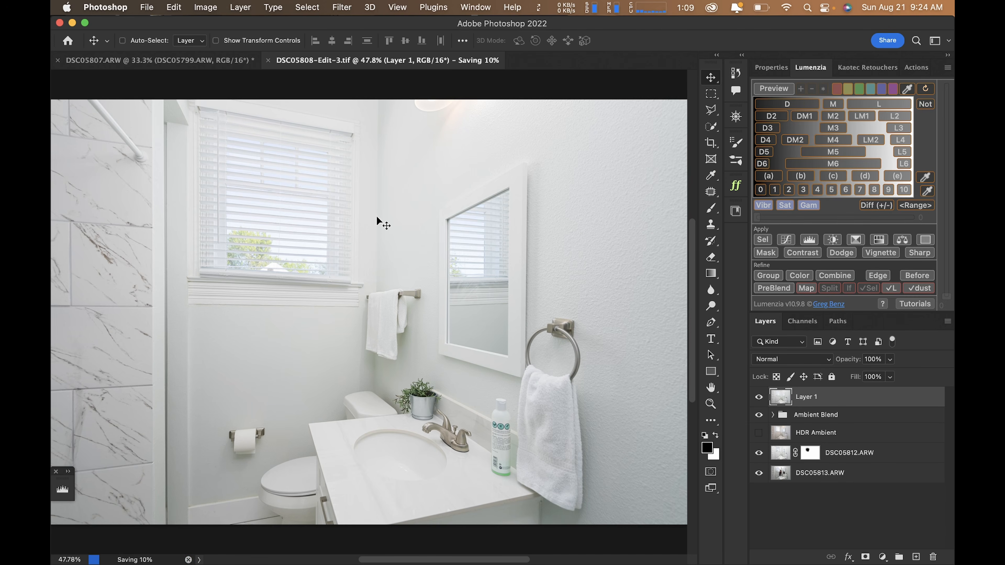
{"action": "left_click", "coordinate": [217, 62]}
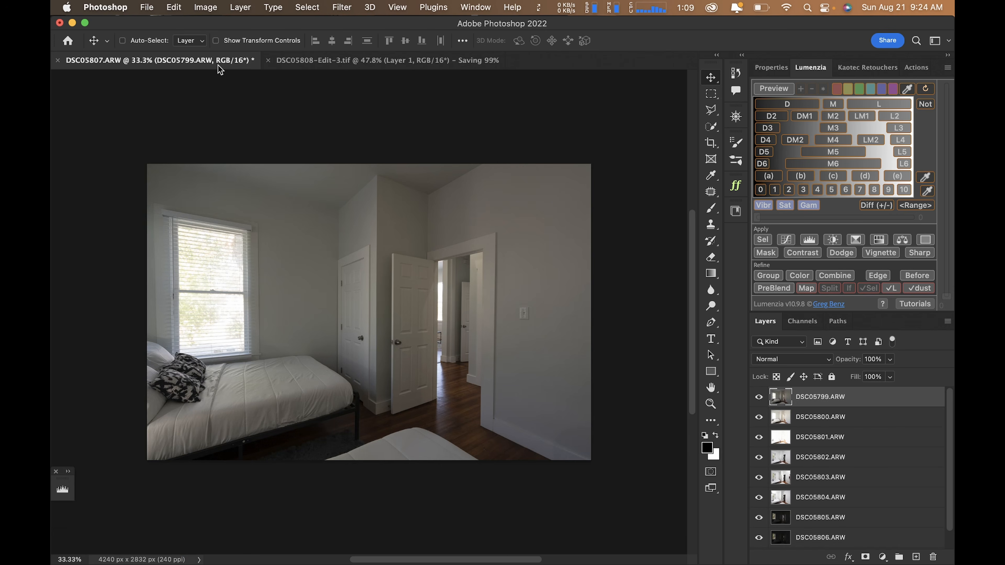
{"action": "key", "text": "super"}
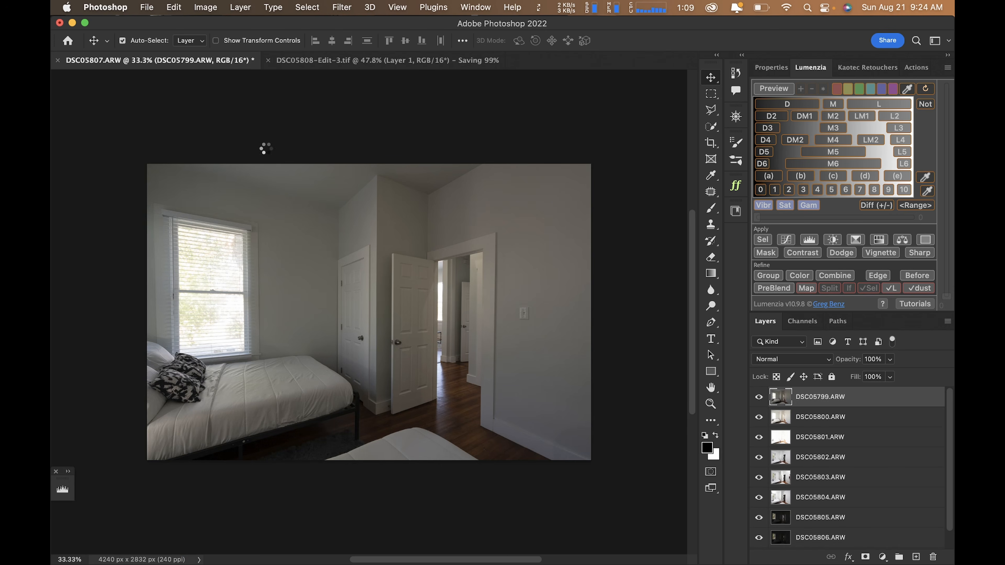
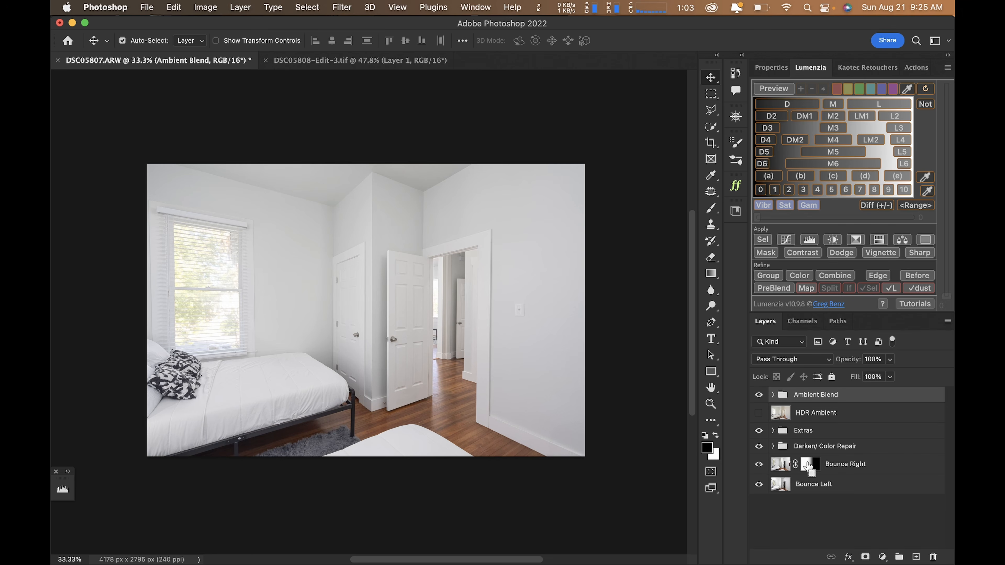
Expand the Extras group and view its exposures in isolation against the full bedroom blend
{"action": "key", "text": "super+0"}
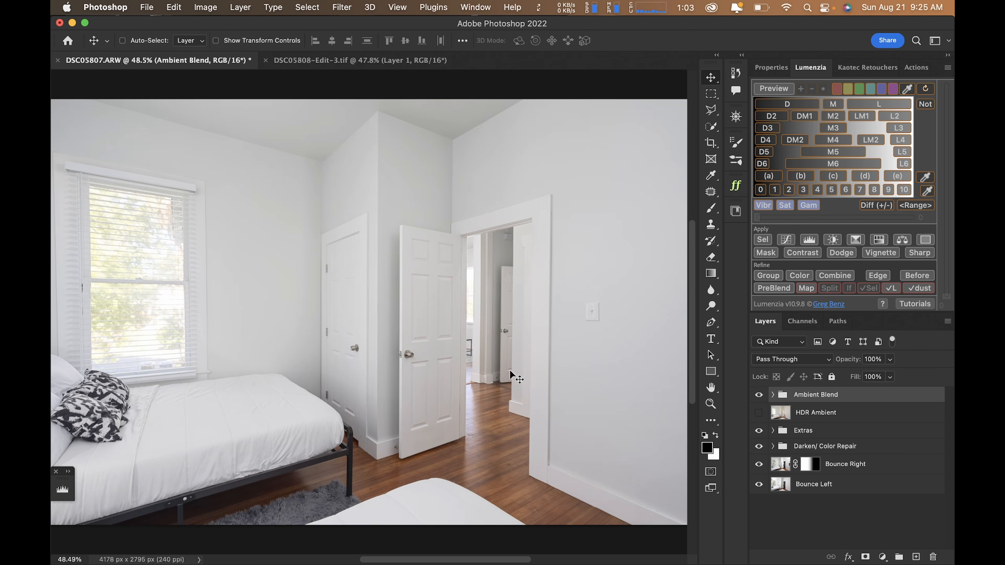
{"action": "left_click", "coordinate": [773, 431]}
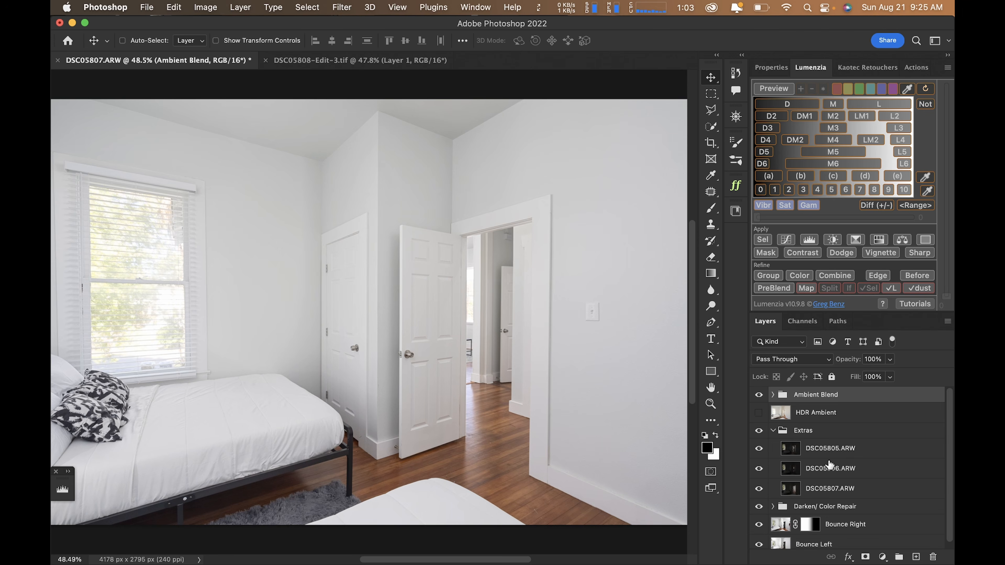
{"action": "left_click", "coordinate": [829, 453]}
{"action": "left_click", "coordinate": [758, 431], "text": "alt"}
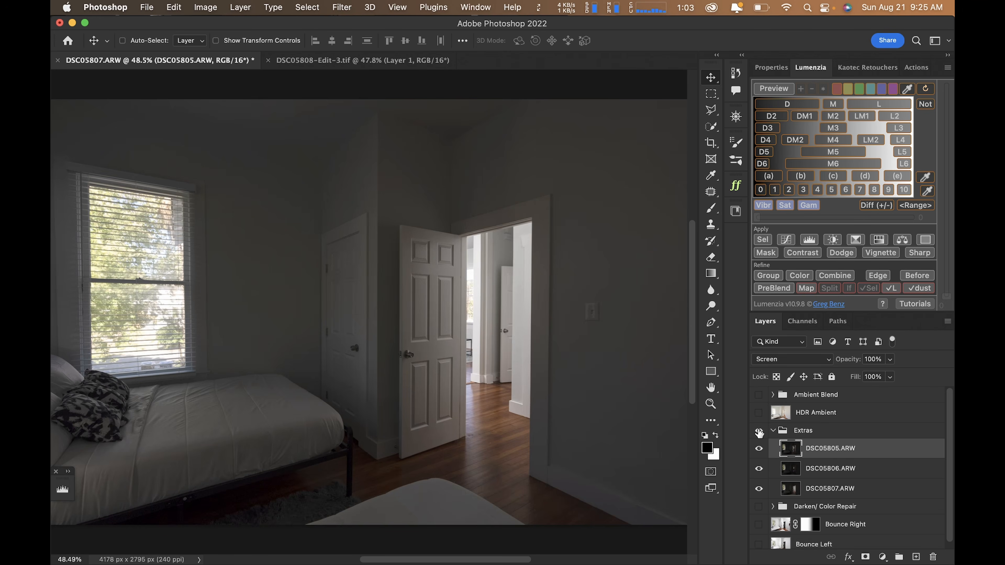
{"action": "left_click", "coordinate": [759, 433], "text": "alt"}
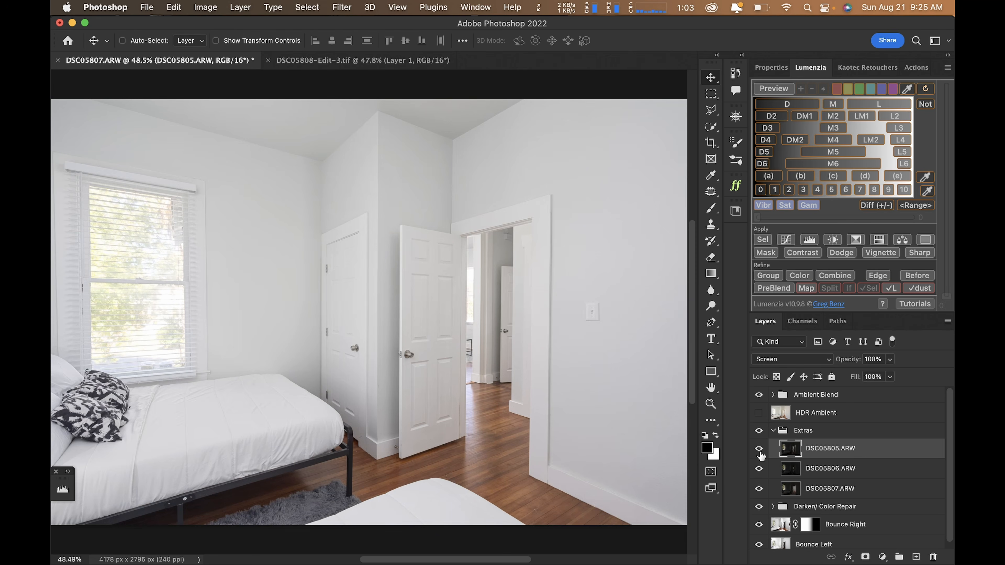
Compare the bedroom with and without DSC05805.ARW and DSC05806.ARW, and view DSC05806.ARW on its own
{"action": "left_click", "coordinate": [758, 448]}
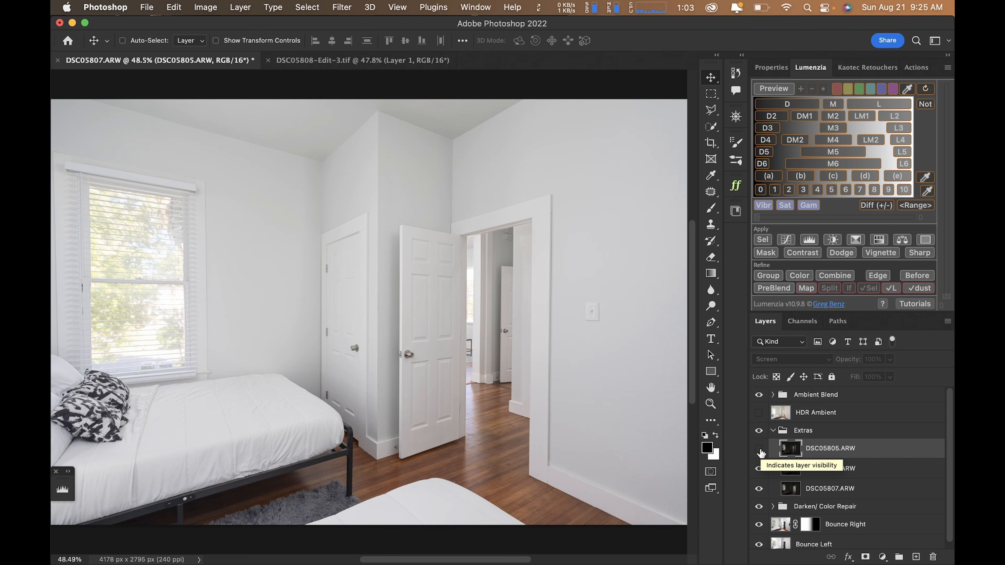
{"action": "left_click", "coordinate": [759, 449]}
{"action": "left_click", "coordinate": [759, 449]}
{"action": "left_click", "coordinate": [759, 449]}
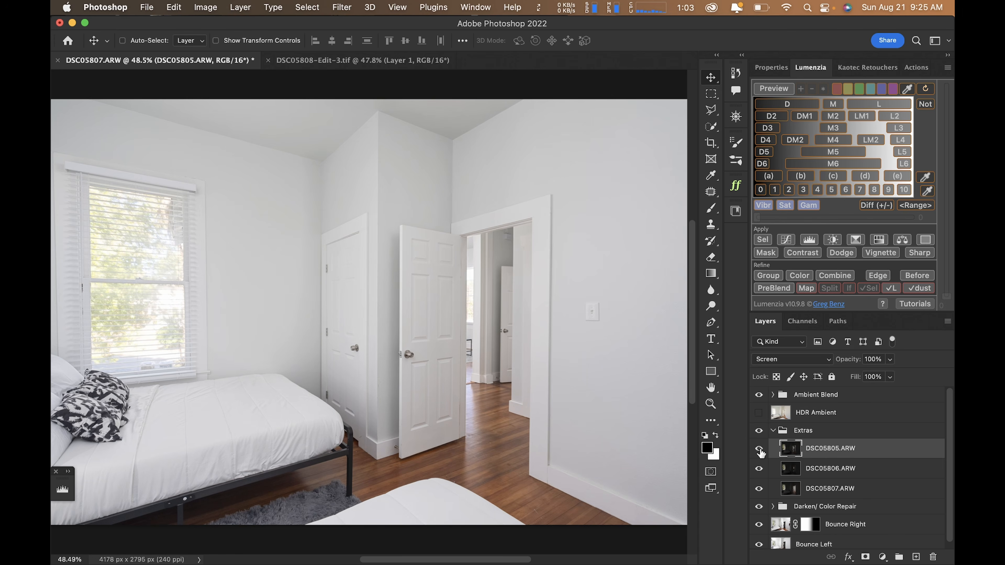
{"action": "left_click", "coordinate": [759, 449]}
{"action": "left_click", "coordinate": [759, 469]}
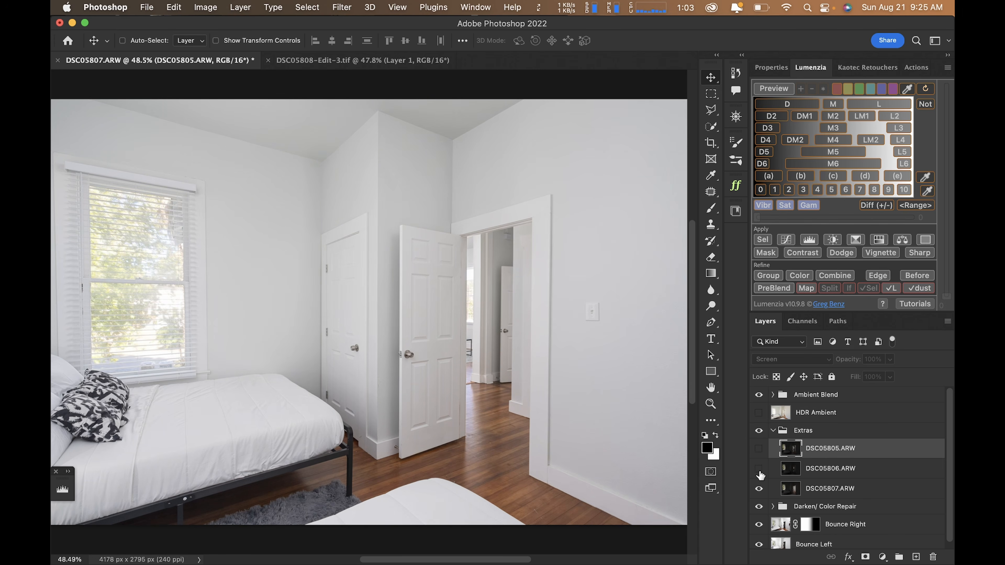
{"action": "left_click", "coordinate": [759, 469]}
{"action": "left_click", "coordinate": [759, 471], "text": "alt"}
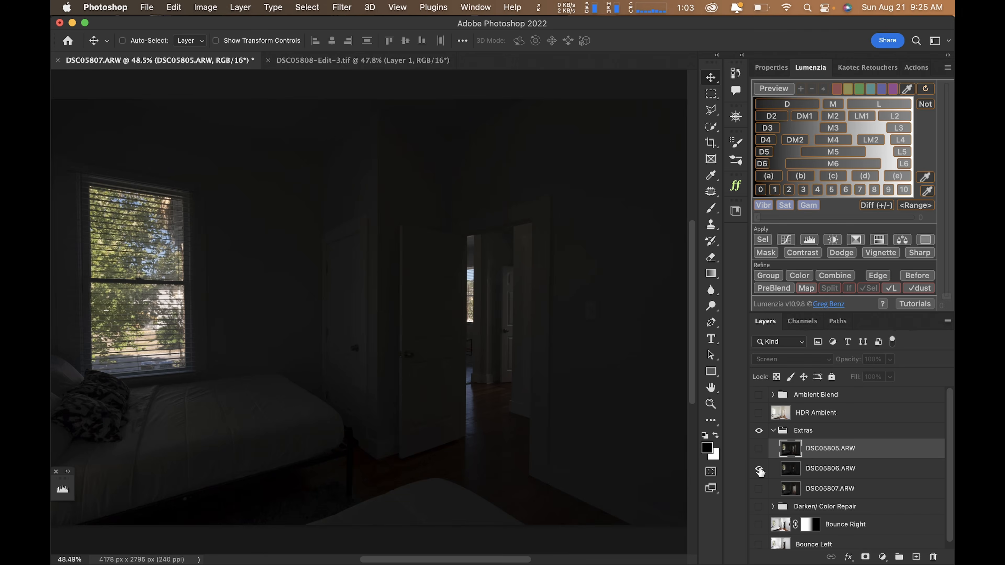
{"action": "left_click", "coordinate": [758, 470], "text": "alt"}
{"action": "left_click", "coordinate": [759, 449]}
{"action": "key", "text": "super+0"}
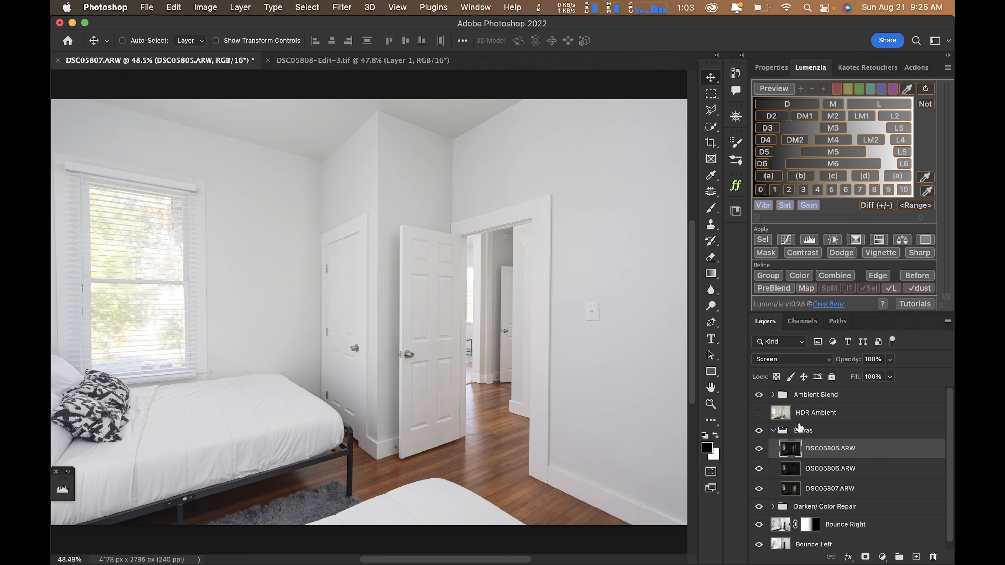
Collapse the Extras group and compare the room with the whole group hidden and shown
{"action": "left_click", "coordinate": [773, 430]}
{"action": "left_click", "coordinate": [759, 431]}
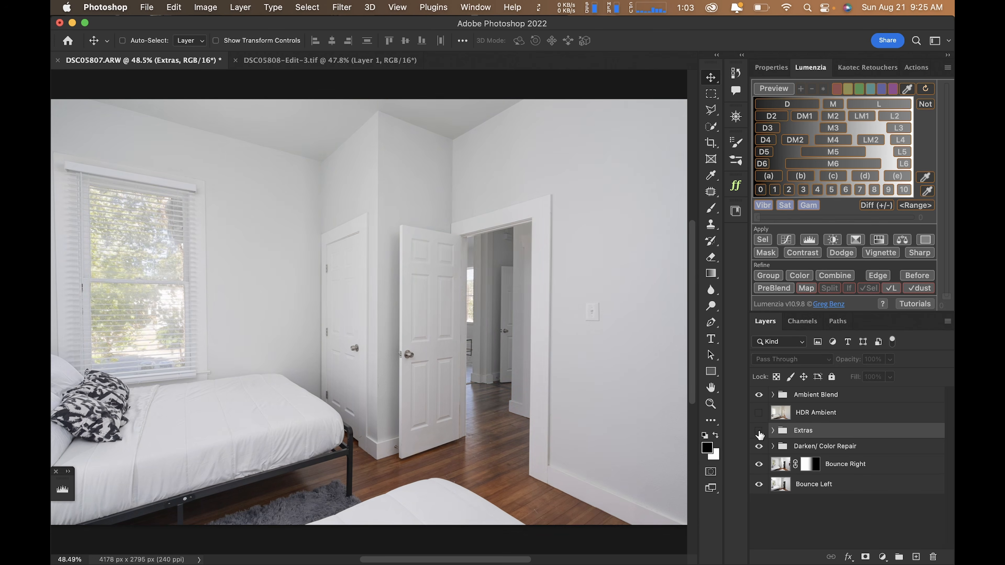
{"action": "left_click", "coordinate": [759, 432]}
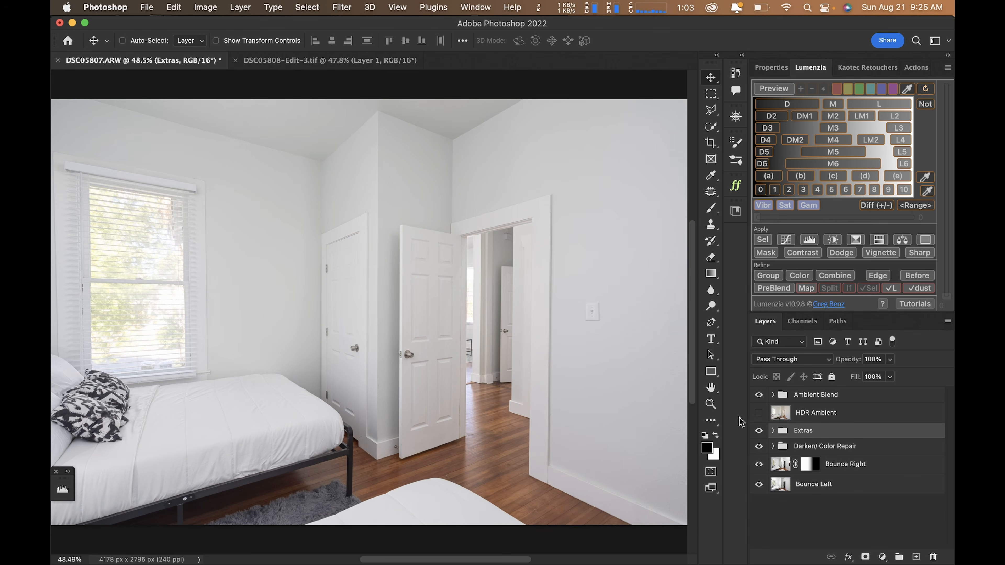
Mask the Extras group to a feathered rectangular selection around the open door and doorway, replacing its blank mask
{"action": "left_click", "coordinate": [865, 557]}
{"action": "key", "text": "m"}
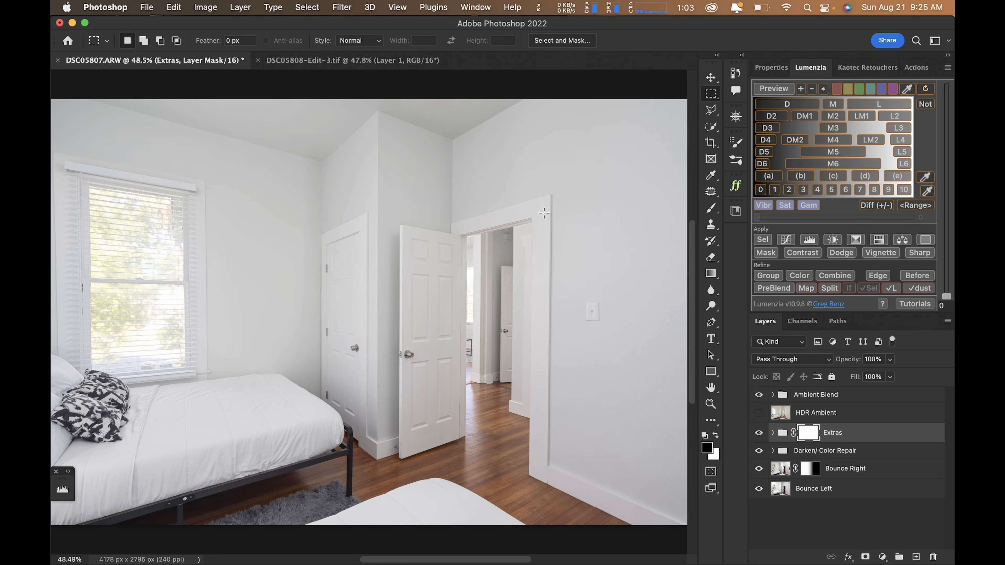
{"action": "left_click_drag", "start_coordinate": [583, 175], "coordinate": [383, 532]}
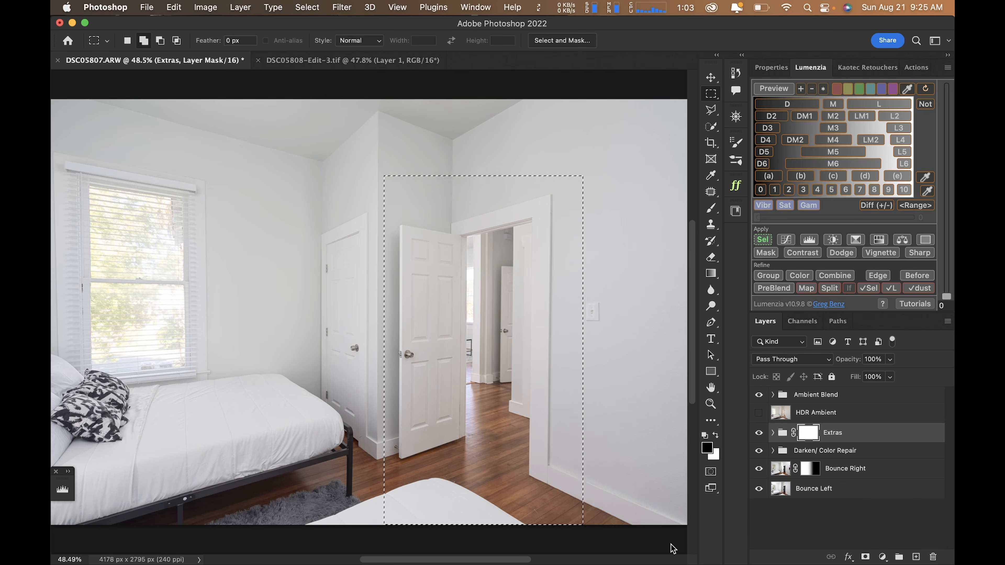
{"action": "key", "text": "shift+F6"}
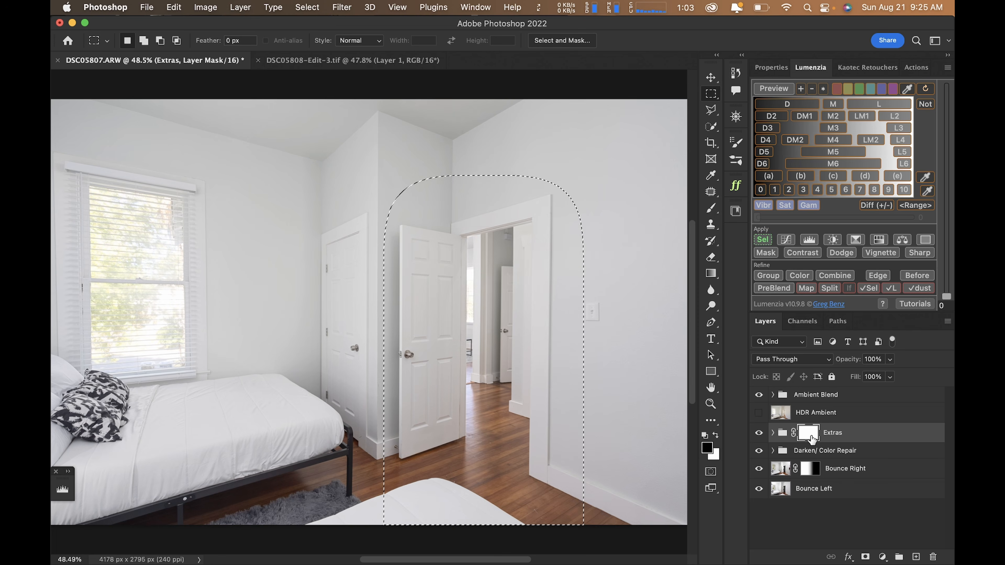
{"action": "left_click", "coordinate": [933, 557]}
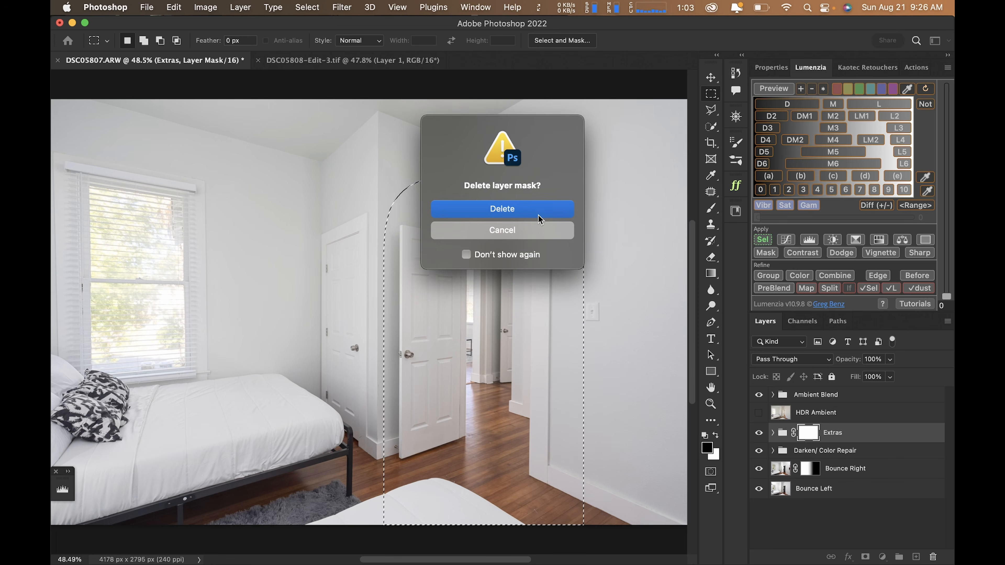
{"action": "key", "text": "Return"}
{"action": "left_click", "coordinate": [867, 556]}
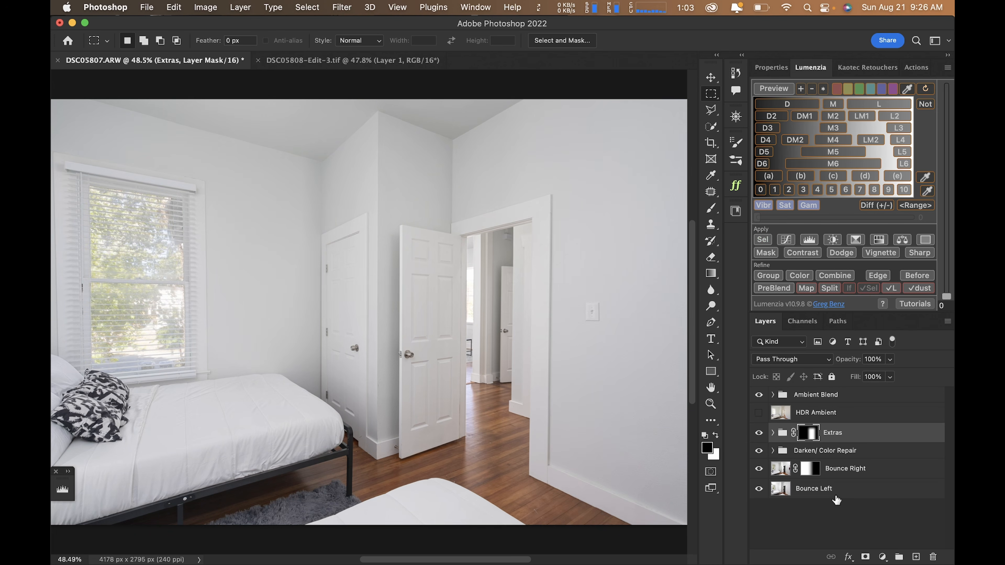
Check the Extras group's effect by toggling its visibility and then disabling and re-enabling its mask
{"action": "key", "text": "v"}
{"action": "left_click", "coordinate": [760, 433]}
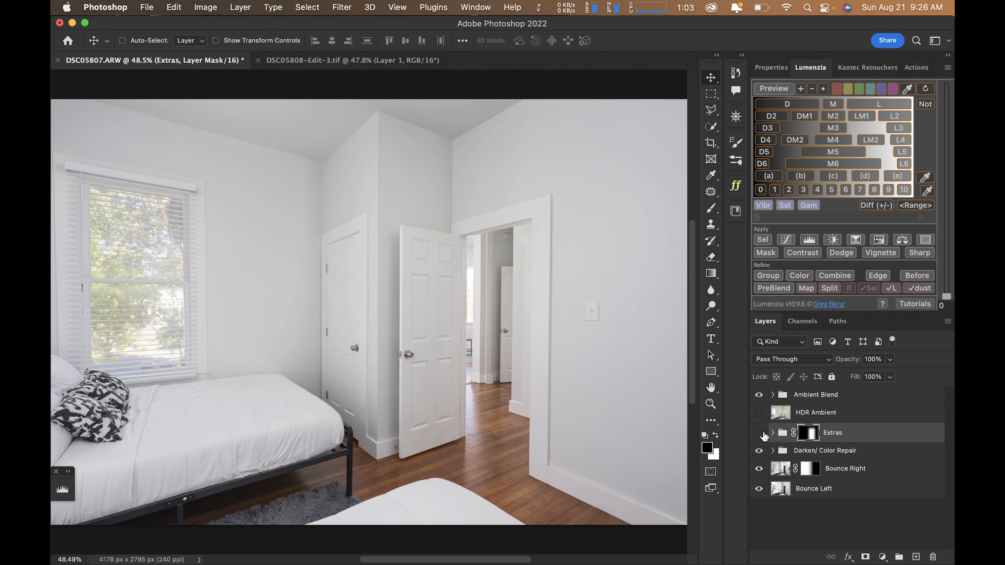
{"action": "left_click", "coordinate": [760, 434]}
{"action": "left_click", "coordinate": [760, 433]}
{"action": "left_click", "coordinate": [760, 433]}
{"action": "left_click", "coordinate": [807, 434], "text": "shift"}
{"action": "left_click", "coordinate": [807, 434], "text": "shift"}
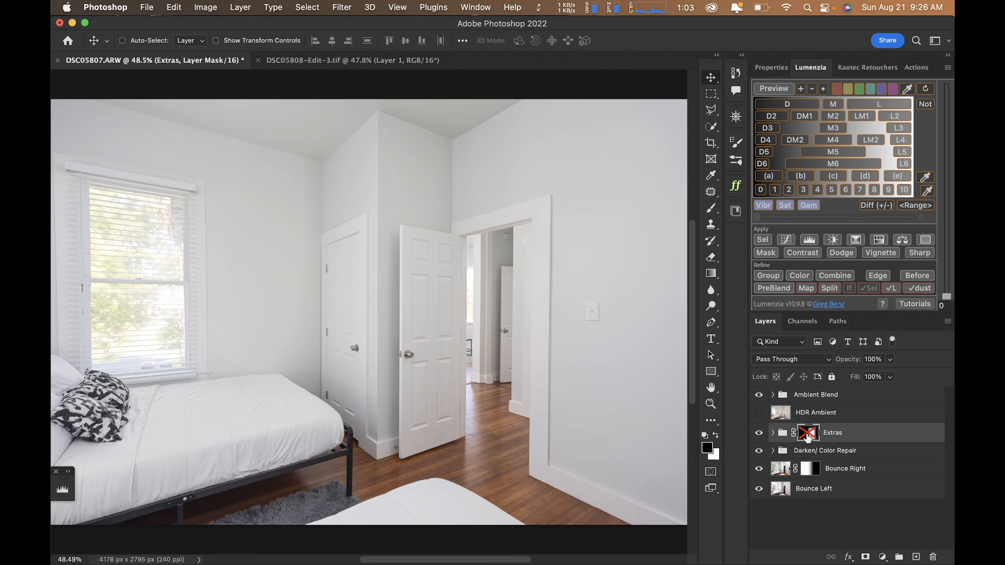
{"action": "left_click", "coordinate": [807, 434], "text": "shift"}
{"action": "left_click", "coordinate": [807, 435], "text": "shift"}
{"action": "left_click", "coordinate": [807, 434], "text": "shift"}
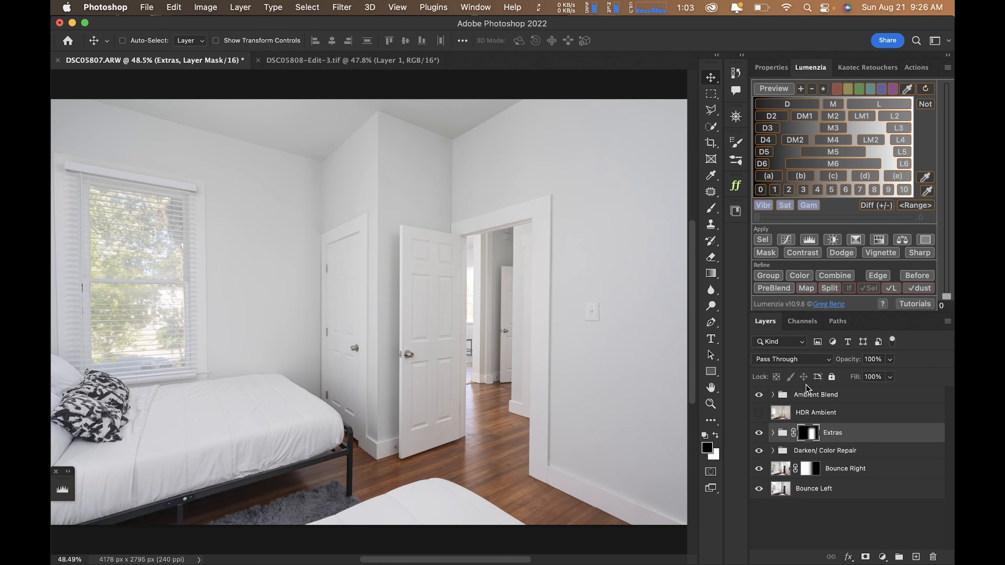
Stamp all visible bedroom layers into a new layer above Ambient Blend and open it in Camera Raw with automatic tone settings
{"action": "left_click", "coordinate": [805, 396]}
{"action": "key", "text": "super+alt+shift+e"}
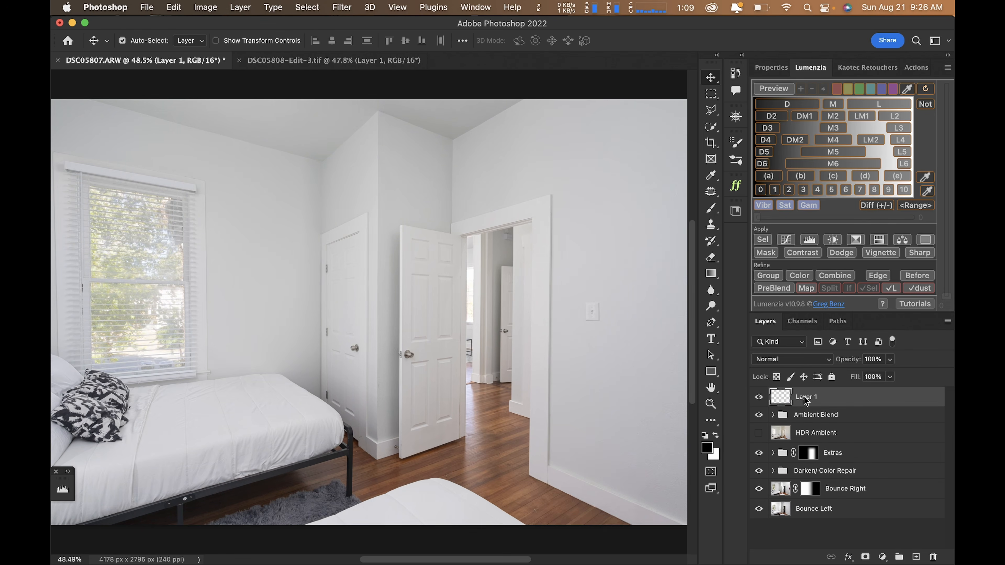
{"action": "key", "text": "super+shift+a"}
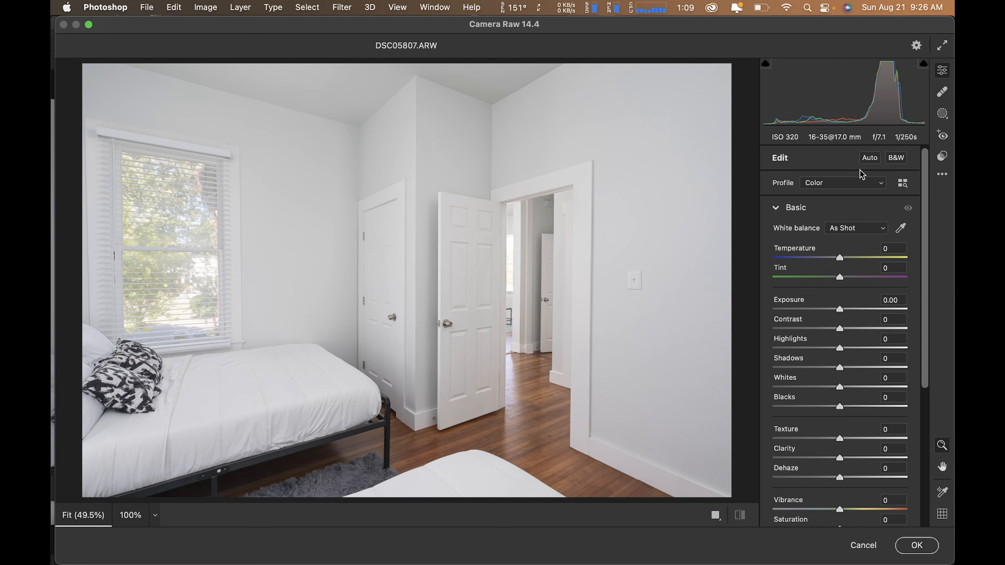
{"action": "left_click", "coordinate": [869, 158]}
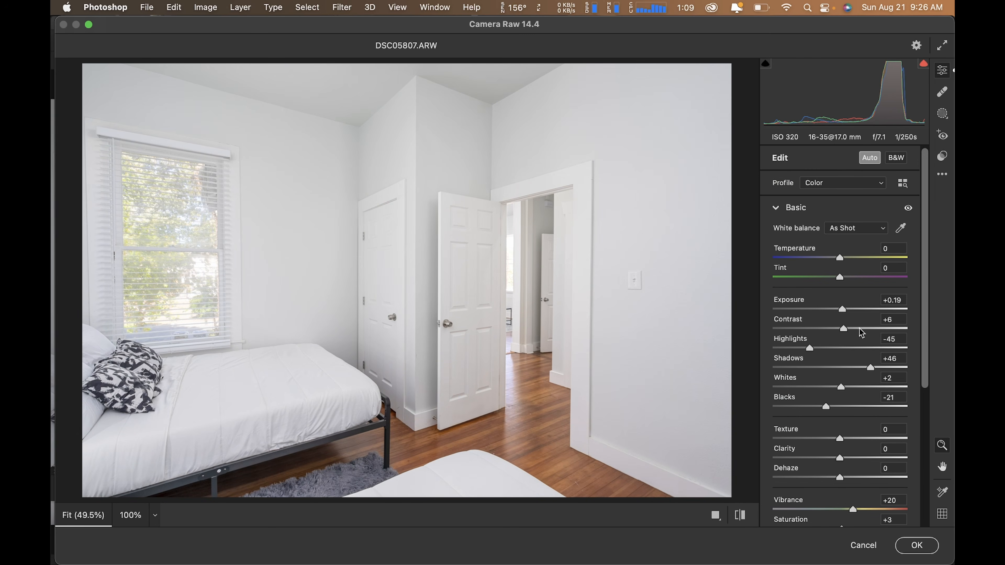
Set Contrast to +28, Shadows to +18 and Exposure to +0.25, and apply the Camera Raw filter
{"action": "left_click", "coordinate": [859, 328]}
{"action": "double_click", "coordinate": [869, 367]}
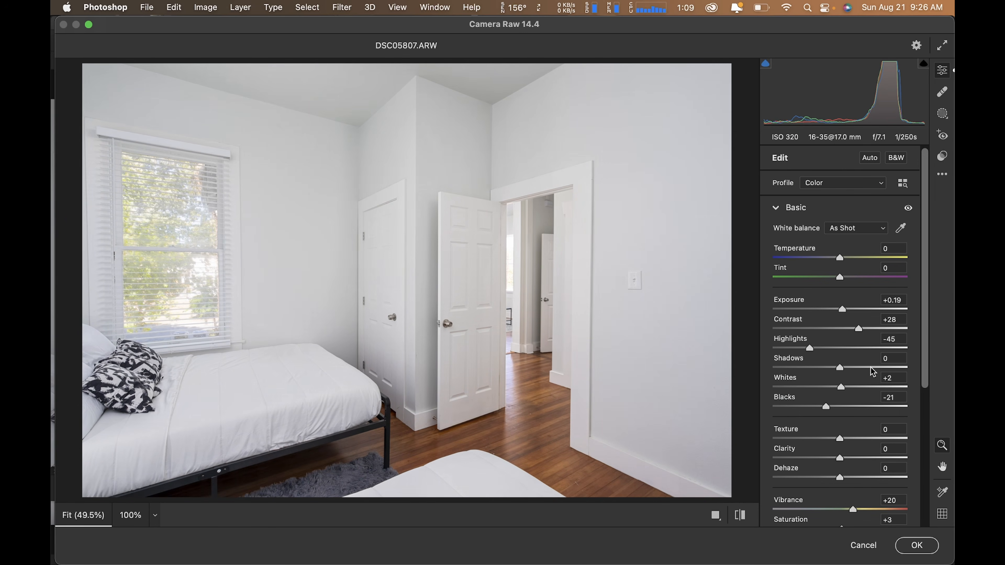
{"action": "left_click", "coordinate": [850, 367]}
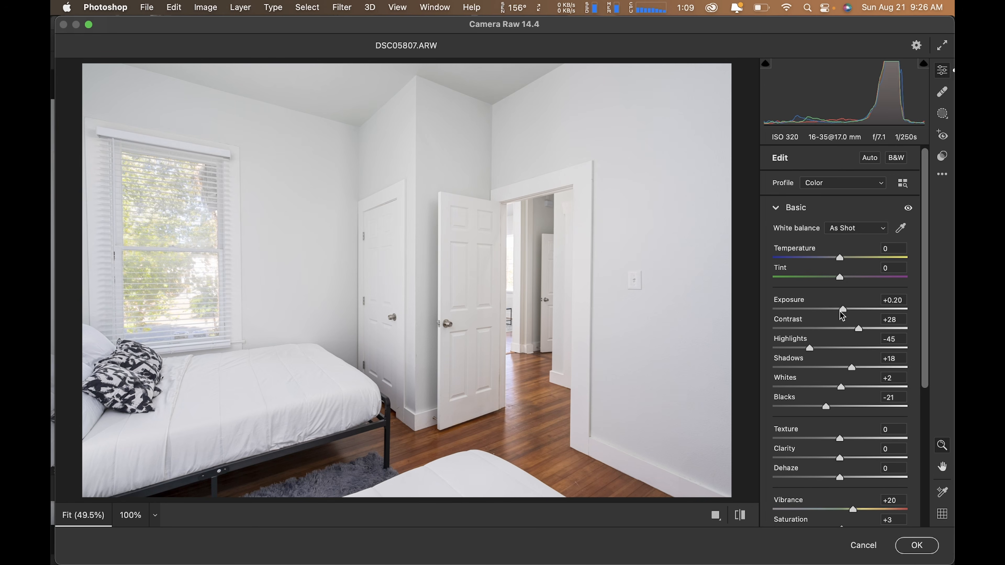
{"action": "left_click_drag", "start_coordinate": [840, 311], "coordinate": [840, 312]}
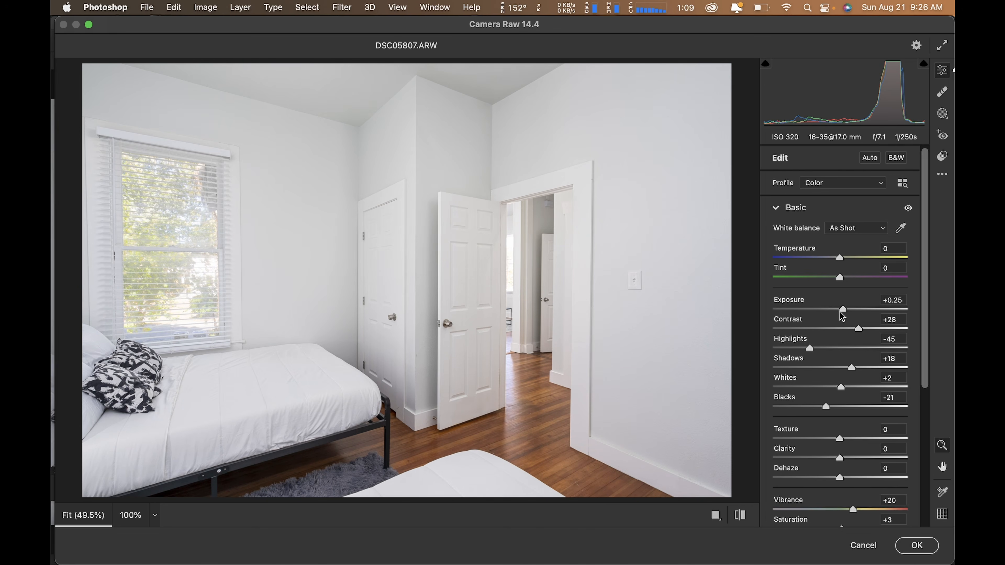
{"action": "left_click", "coordinate": [916, 544]}
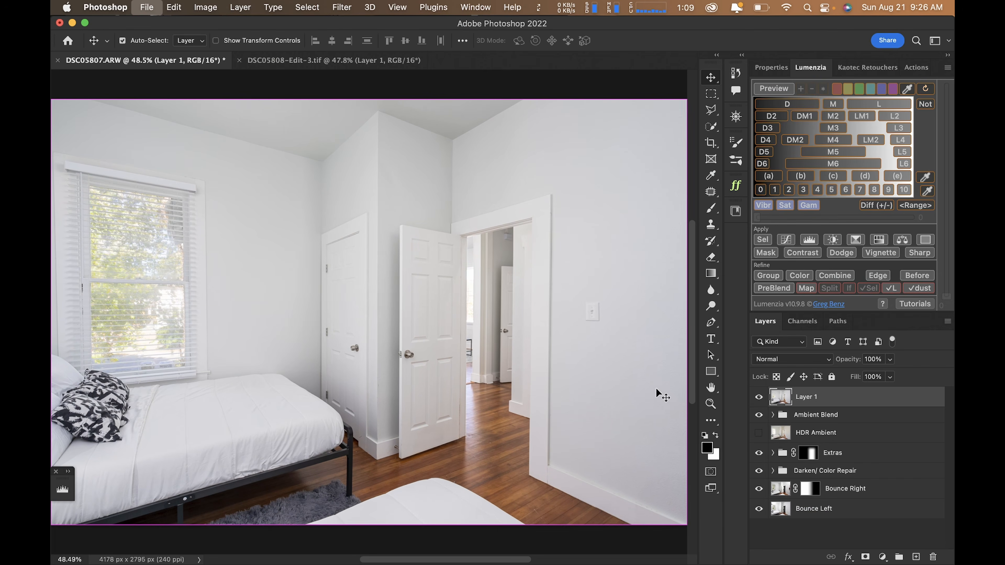
Save the finished bedroom composite and close both open documents
{"action": "left_click", "coordinate": [349, 60]}
{"action": "key", "text": "super+w"}
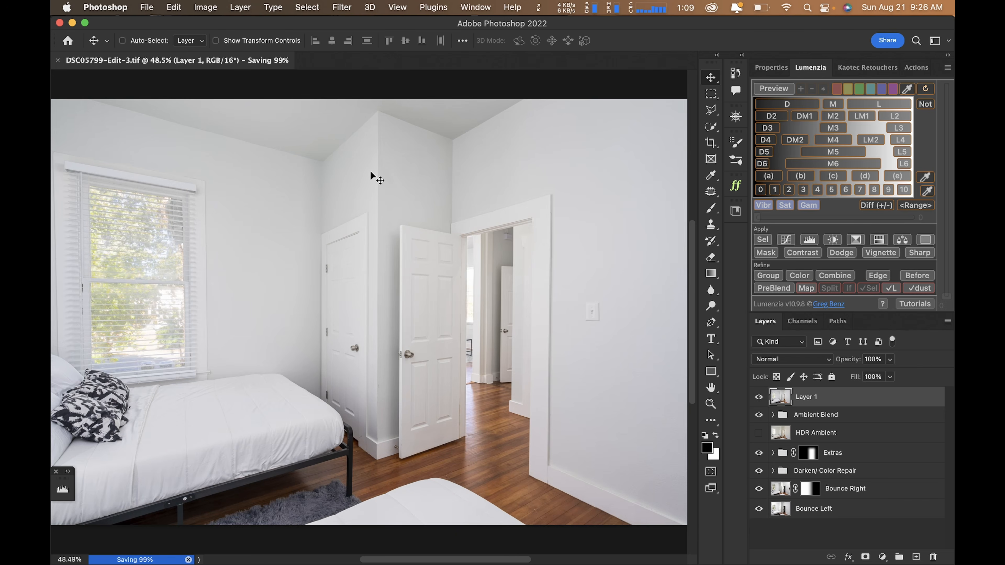
{"action": "key", "text": "super+w"}
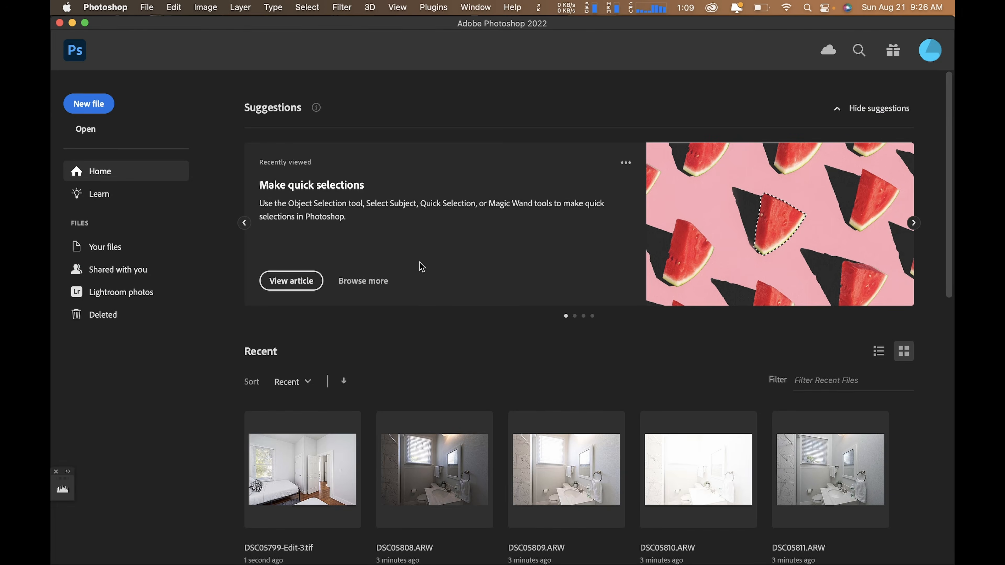
Switch to Lightroom Classic and filter the Full Shoot collection with Needed Only, limited to ratings less than or equal to zero stars
{"action": "key", "text": "super+Tab"}
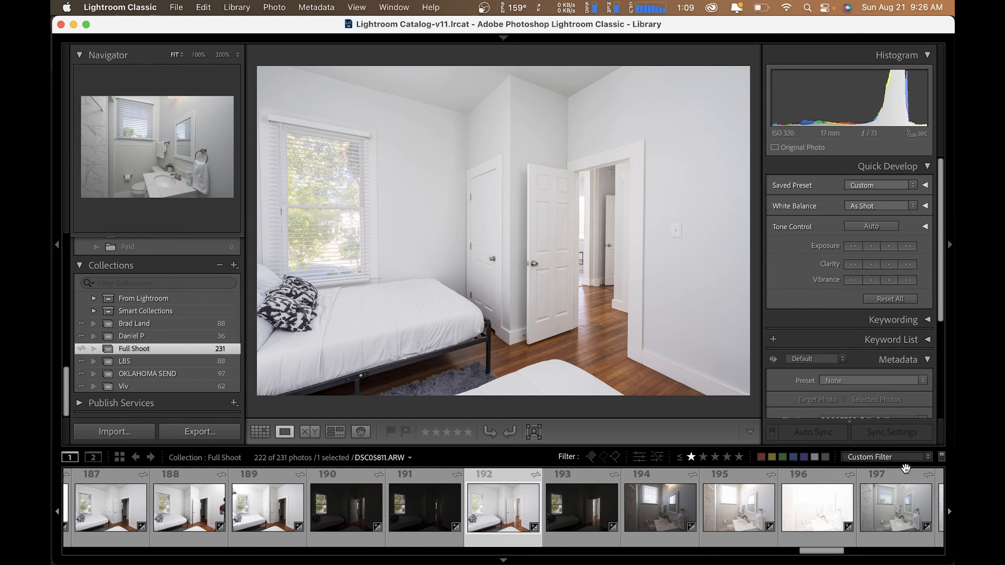
{"action": "left_click", "coordinate": [903, 458]}
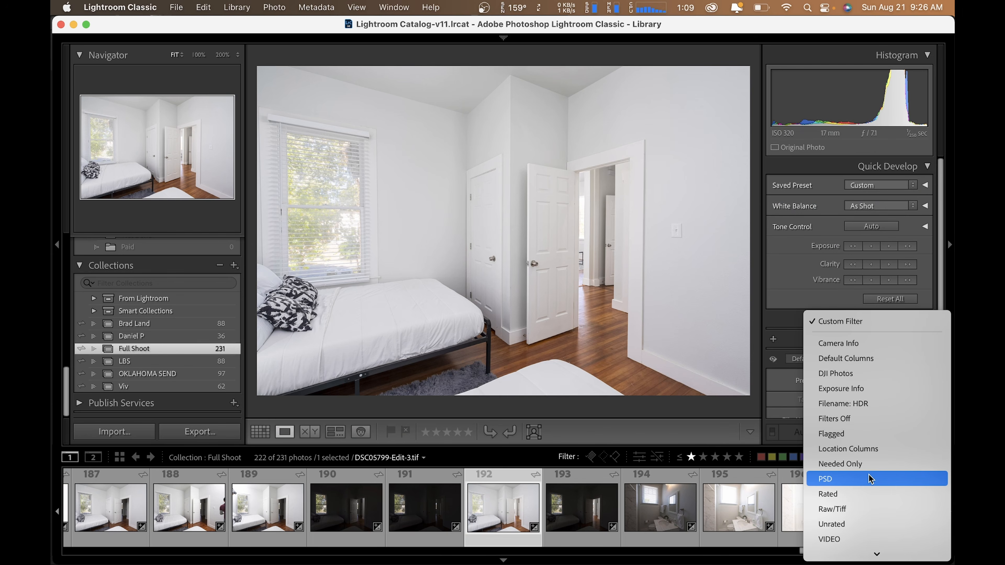
{"action": "left_click", "coordinate": [864, 466]}
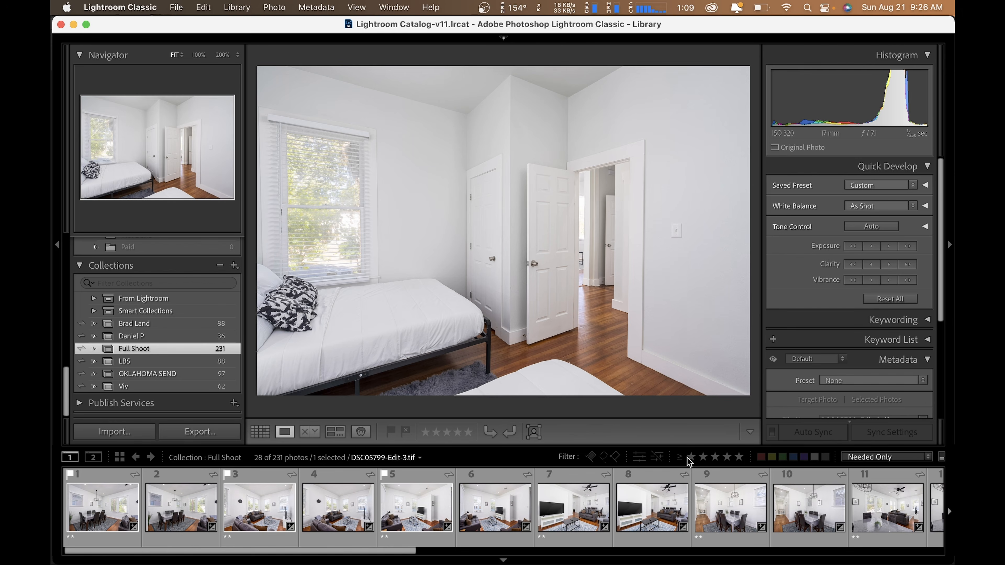
{"action": "left_click", "coordinate": [679, 457]}
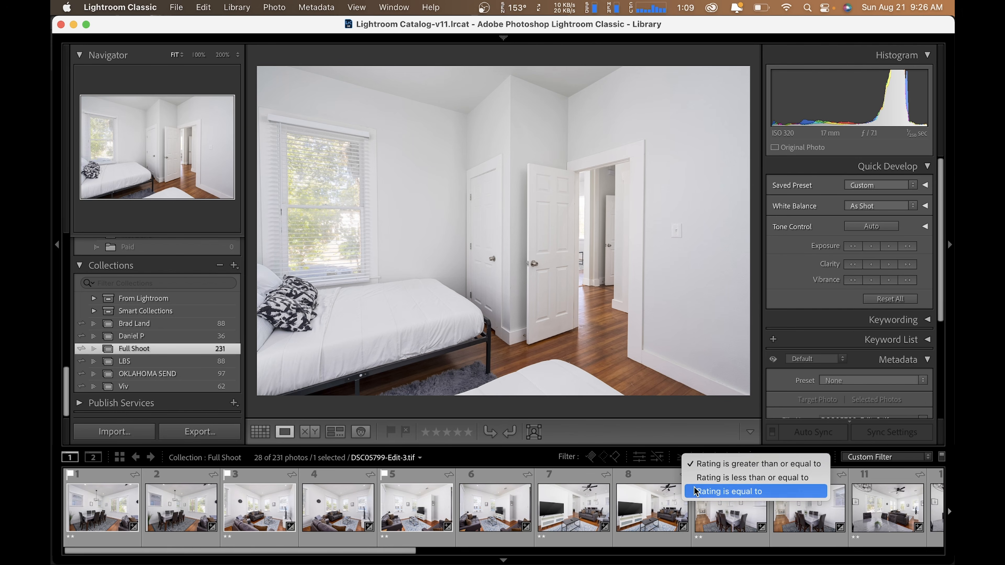
{"action": "left_click", "coordinate": [693, 478]}
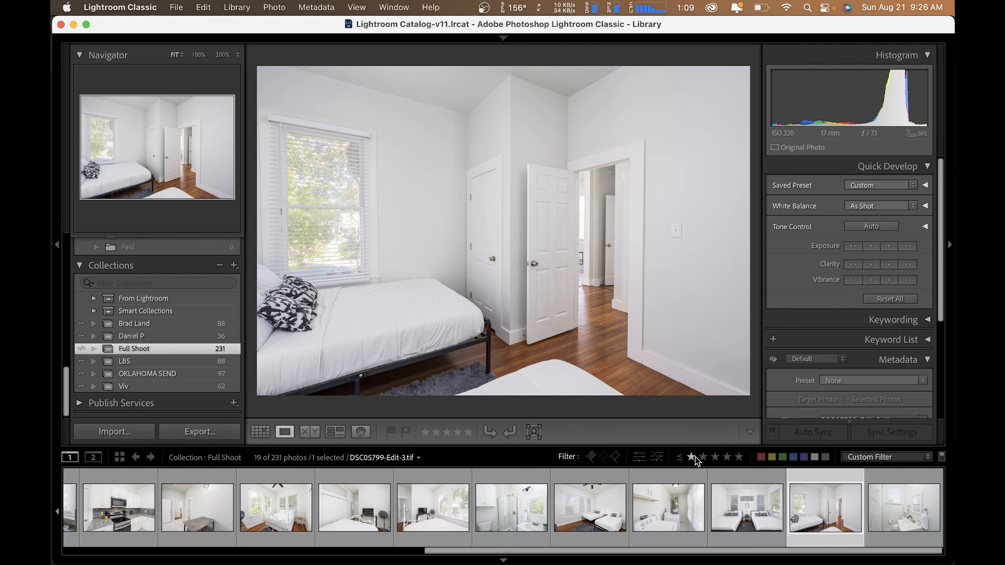
{"action": "key", "text": "0"}
Open the first filtered photo, the dining room DSC05632-Edit-4.tif, in the large view
{"action": "scroll", "coordinate": [686, 512], "scroll_direction": "up", "scroll_amount": 5}
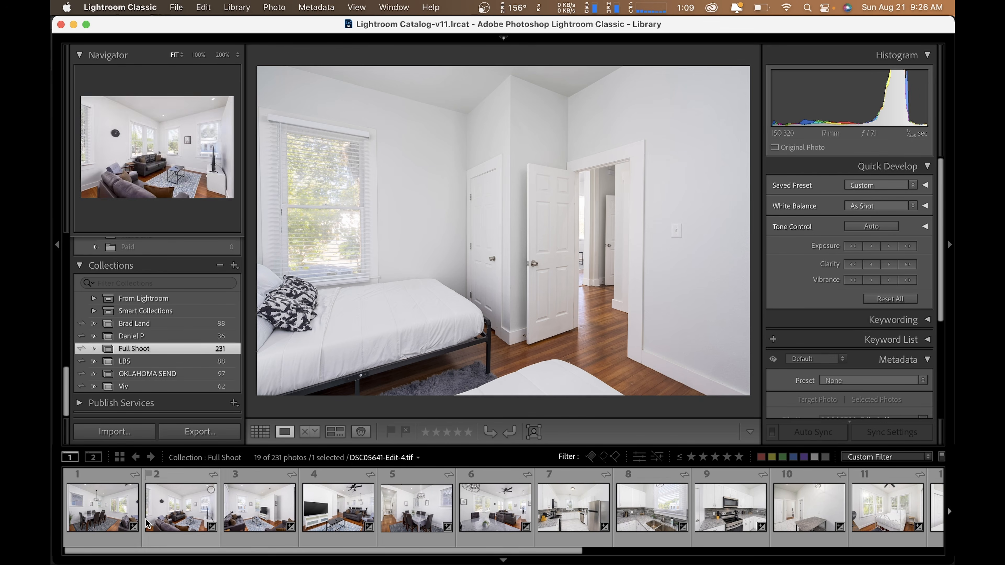
{"action": "left_click", "coordinate": [126, 516]}
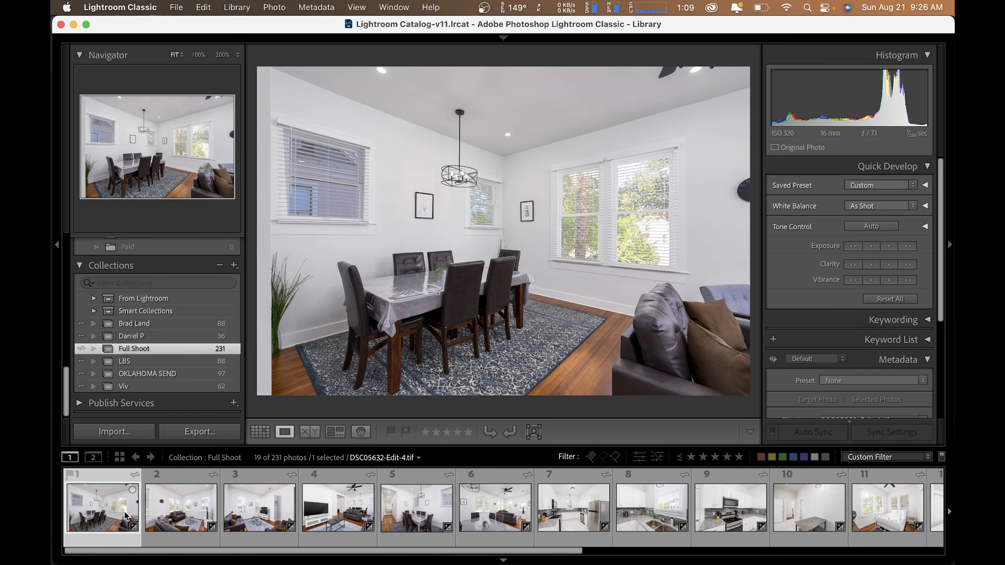
Review the filtered Full Shoot photos one after another in the large view, from the dining room to the last bedrooms
{"action": "key", "text": "Right"}
{"action": "key", "text": "Right"}
{"action": "key", "text": "Right"}
{"action": "key", "text": "Right"}
{"action": "key", "text": "Right"}
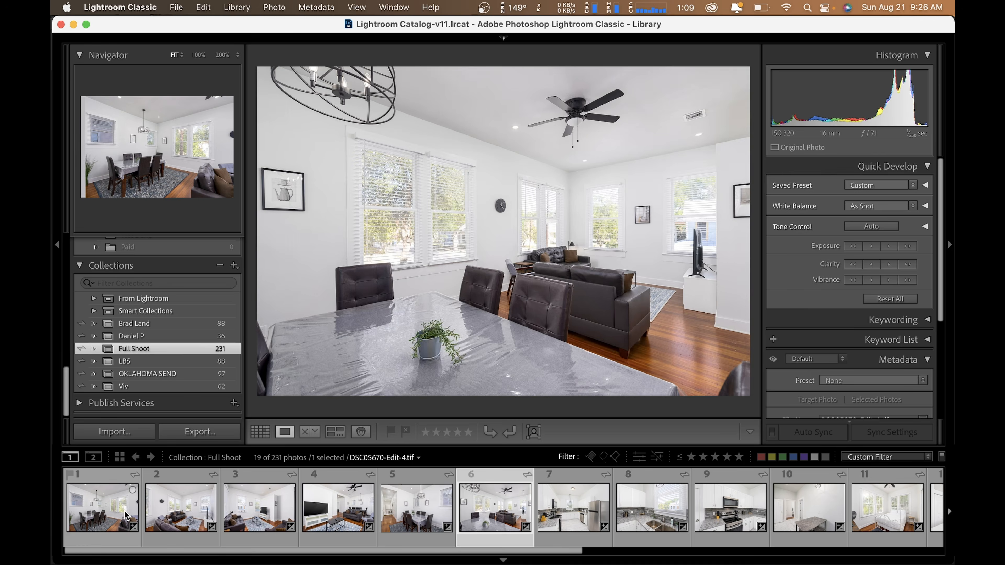
{"action": "key", "text": "Right"}
{"action": "key", "text": "Right"}
{"action": "key", "text": "Right"}
{"action": "key", "text": "Right"}
{"action": "key", "text": "Right"}
{"action": "key", "text": "Right"}
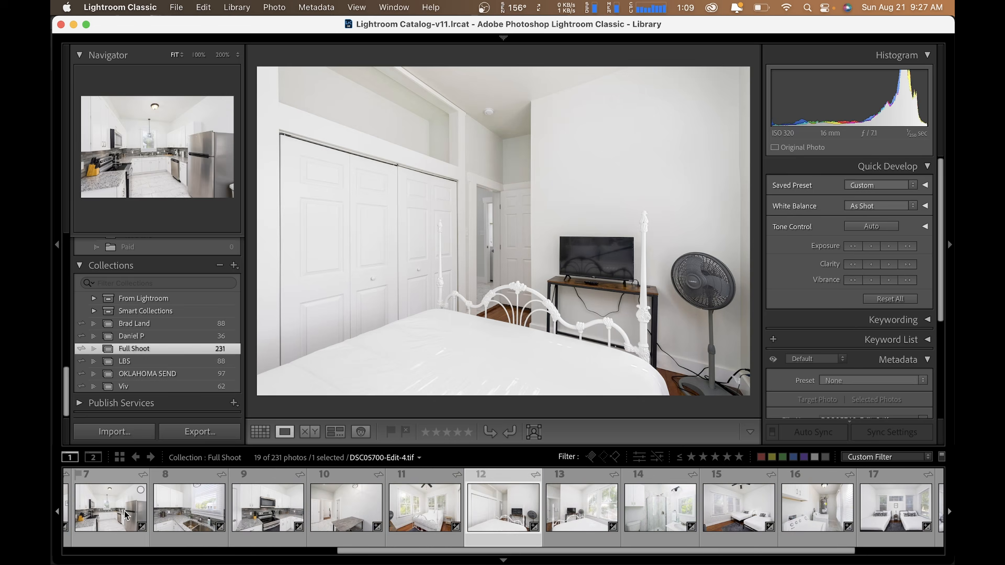
{"action": "key", "text": "Right"}
{"action": "key", "text": "Right"}
{"action": "key", "text": "Right"}
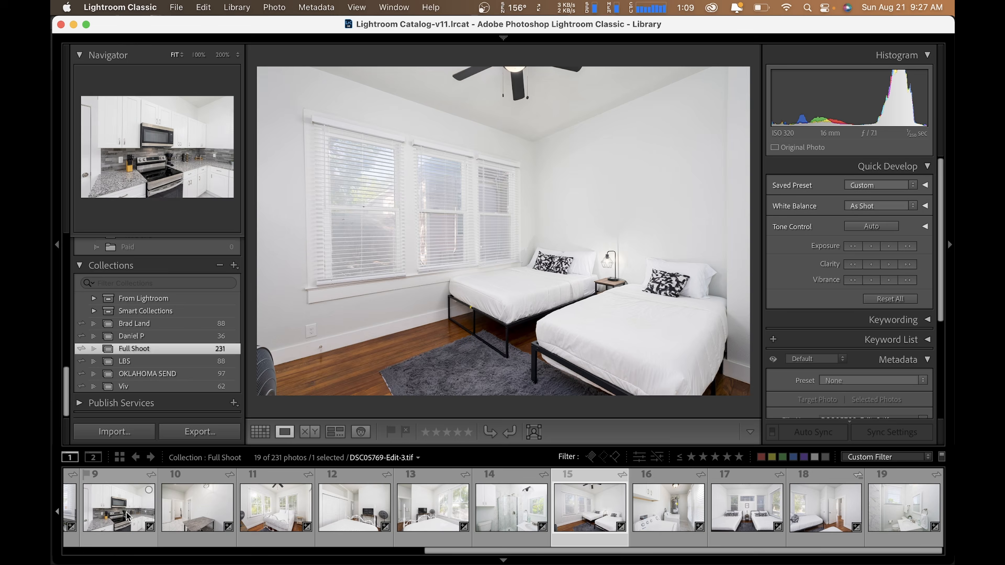
{"action": "key", "text": "Right"}
{"action": "key", "text": "Right"}
{"action": "key", "text": "Right"}
Open the first dining room photo, DSC05632-Edit-4.tif, in Develop and set Exposure to +0.20 and Contrast to +21
{"action": "scroll", "coordinate": [256, 530], "scroll_direction": "left", "scroll_amount": 10}
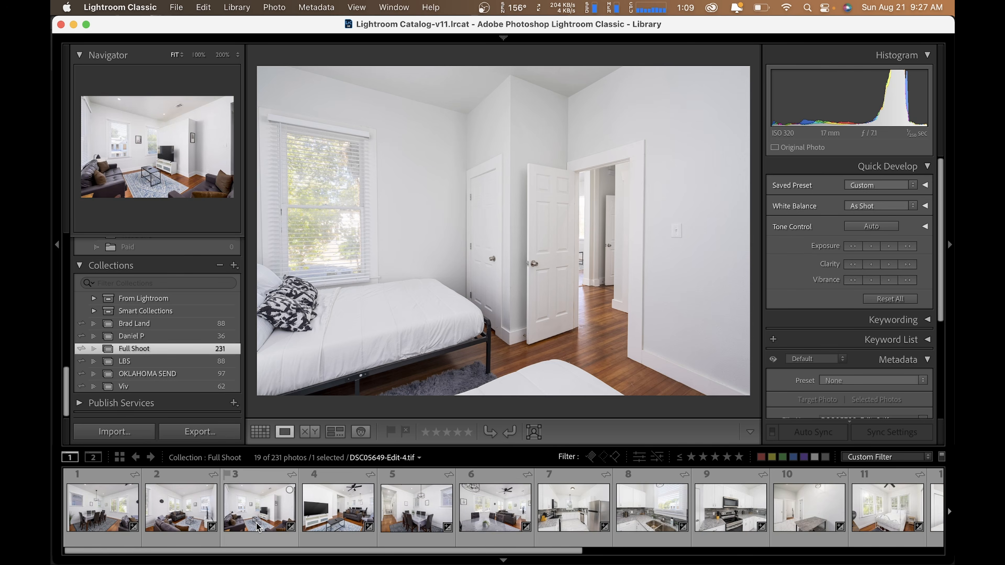
{"action": "left_click", "coordinate": [102, 508]}
{"action": "key", "text": "d"}
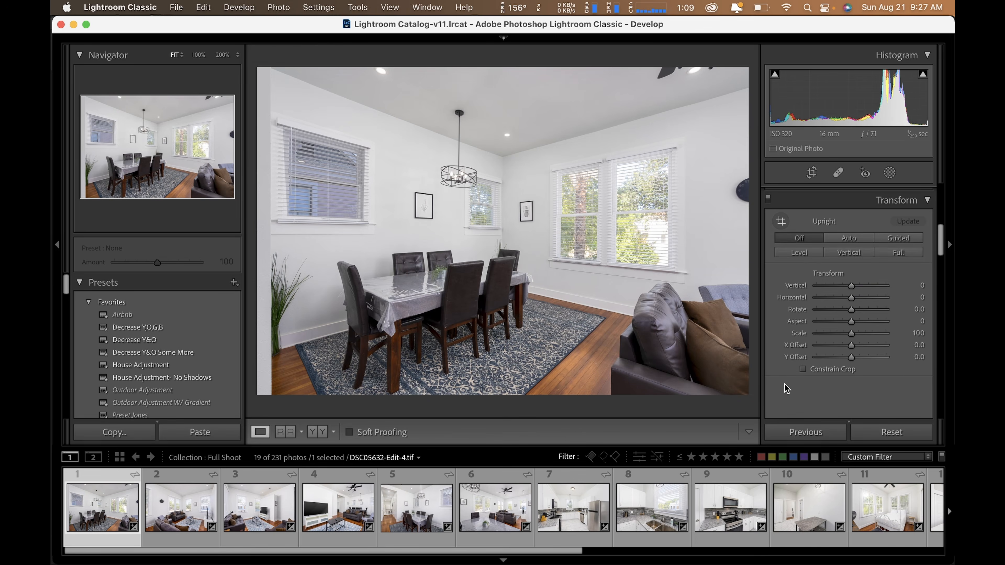
{"action": "scroll", "coordinate": [906, 316], "scroll_direction": "up", "scroll_amount": 10}
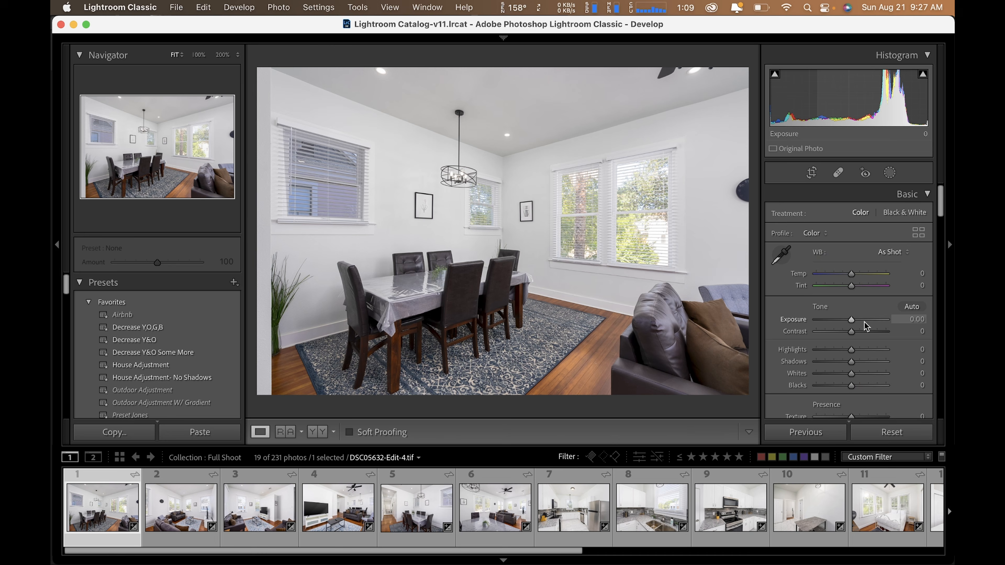
{"action": "left_click_drag", "start_coordinate": [852, 320], "coordinate": [857, 332]}
{"action": "double_click", "coordinate": [857, 332]}
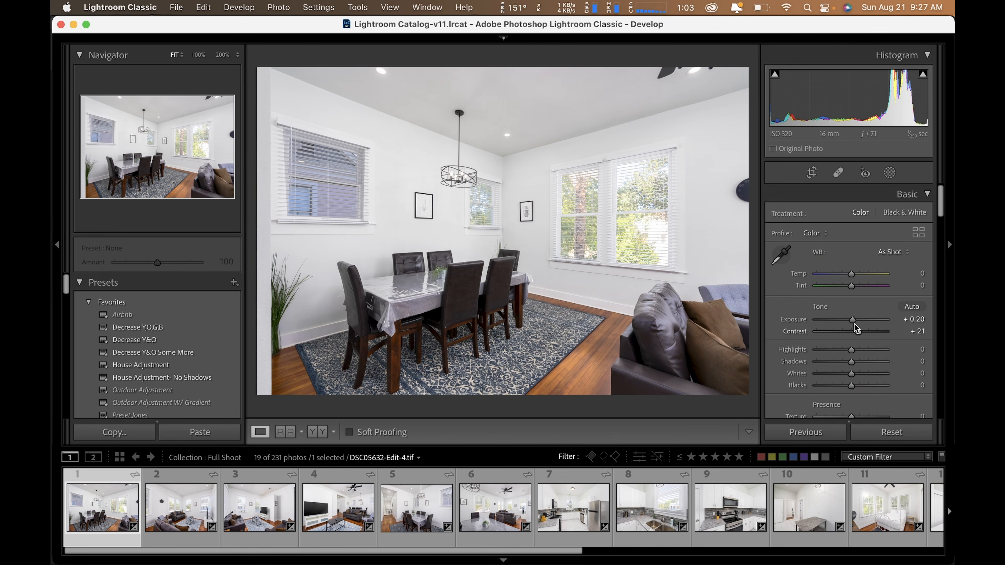
Adjust the second photo's tone, give living room photo DSC05649-Edit-4.tif Exposure +0.20 and Contrast +19, and hide the presets and navigator area
{"action": "double_click", "coordinate": [852, 320]}
{"action": "key", "text": "Right"}
{"action": "mouse_move", "coordinate": [851, 320]}
{"action": "left_mouse_down"}
{"action": "mouse_move", "coordinate": [860, 331]}
{"action": "mouse_move", "coordinate": [853, 320]}
{"action": "left_mouse_up"}
{"action": "key", "text": "Right"}
{"action": "left_click", "coordinate": [53, 229]}
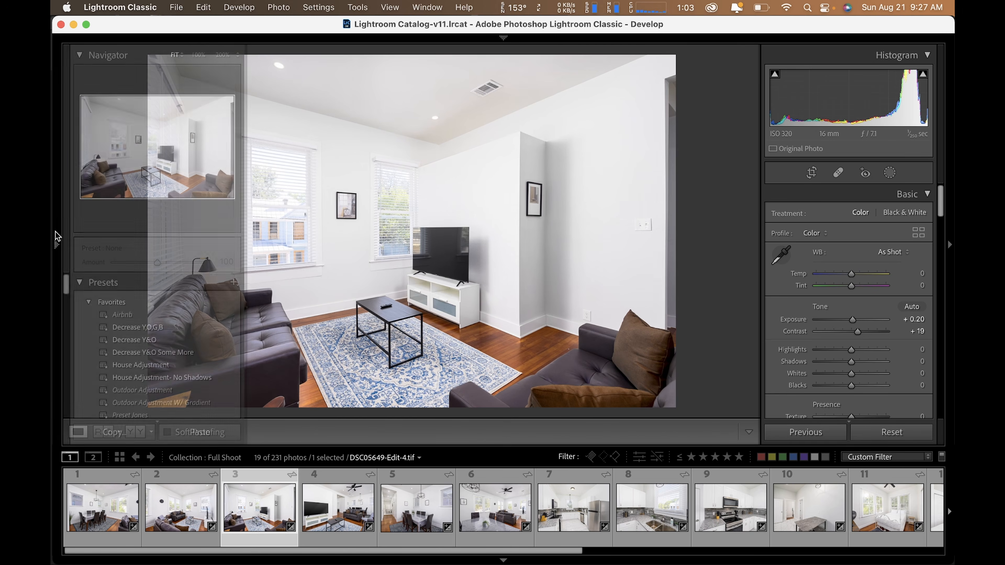
Brighten the living room photo with the television, and set the following dining table photo to Exposure +0.30 and Contrast +23
{"action": "key", "text": "Right"}
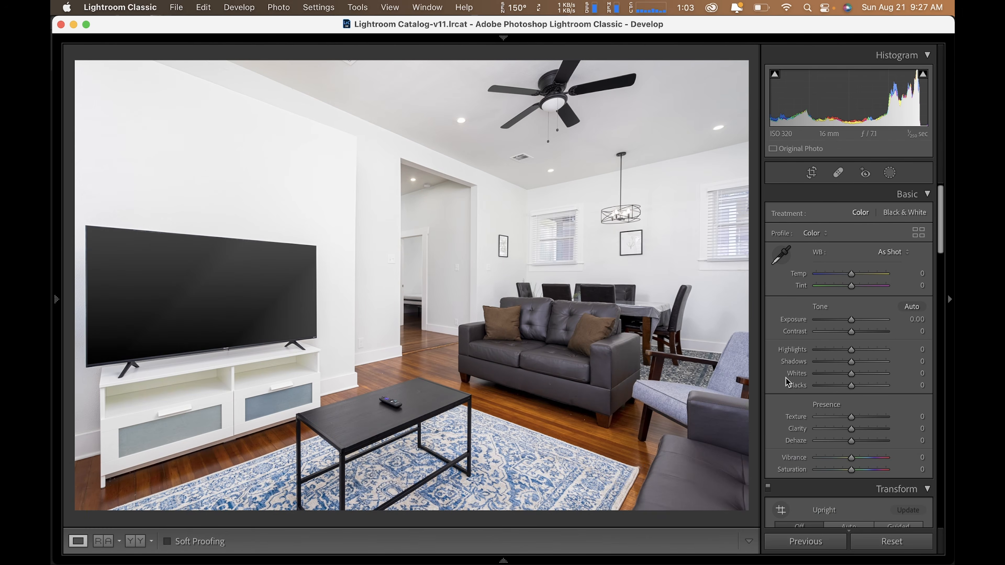
{"action": "left_click_drag", "start_coordinate": [859, 319], "coordinate": [849, 337]}
{"action": "key", "text": "Right"}
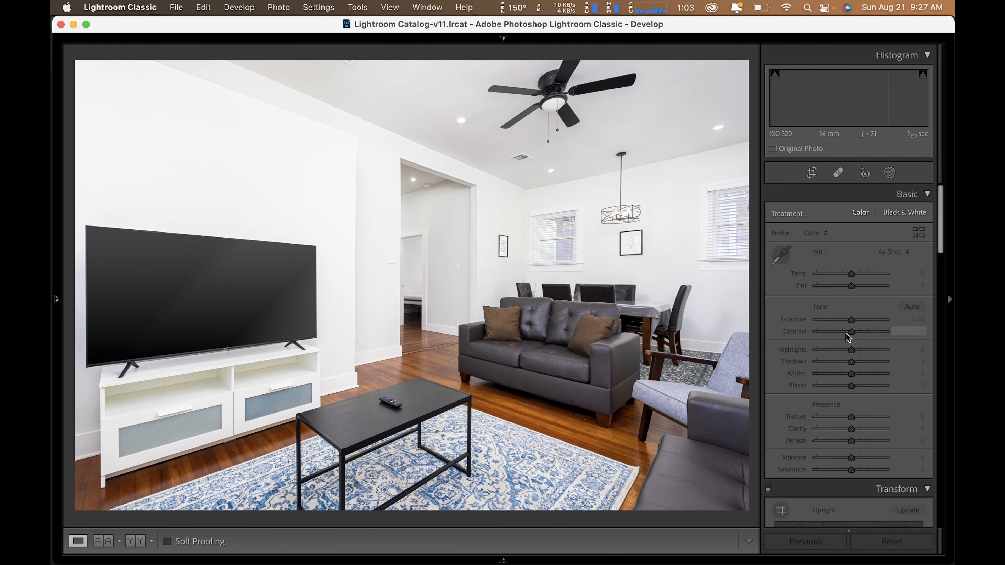
{"action": "key", "text": "Up"}
{"action": "key", "text": "Up"}
{"action": "key", "text": "Up"}
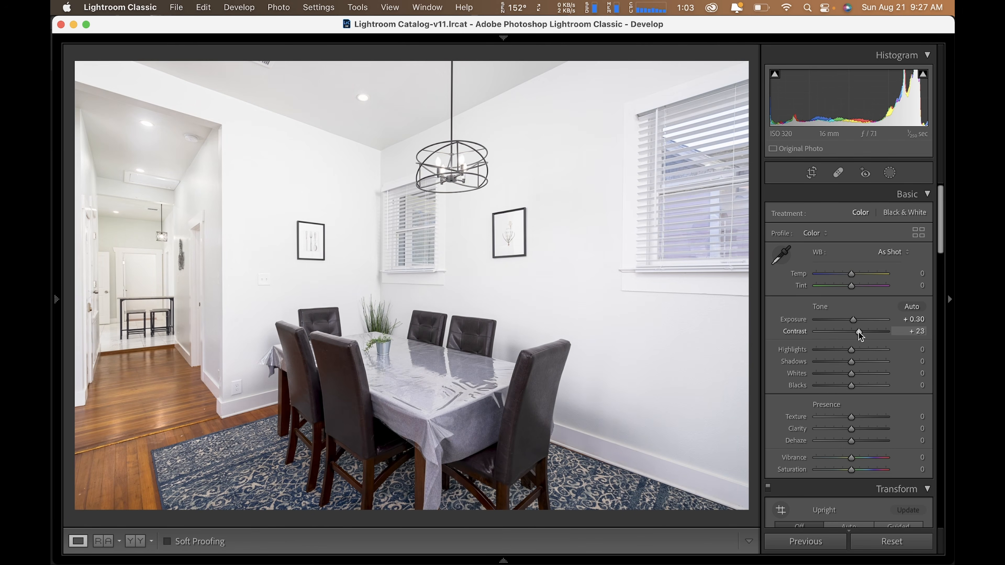
Adjust the tone of the dining and living room photo, and set Contrast to +37 on the kitchen photo with the refrigerator
{"action": "key", "text": "Right"}
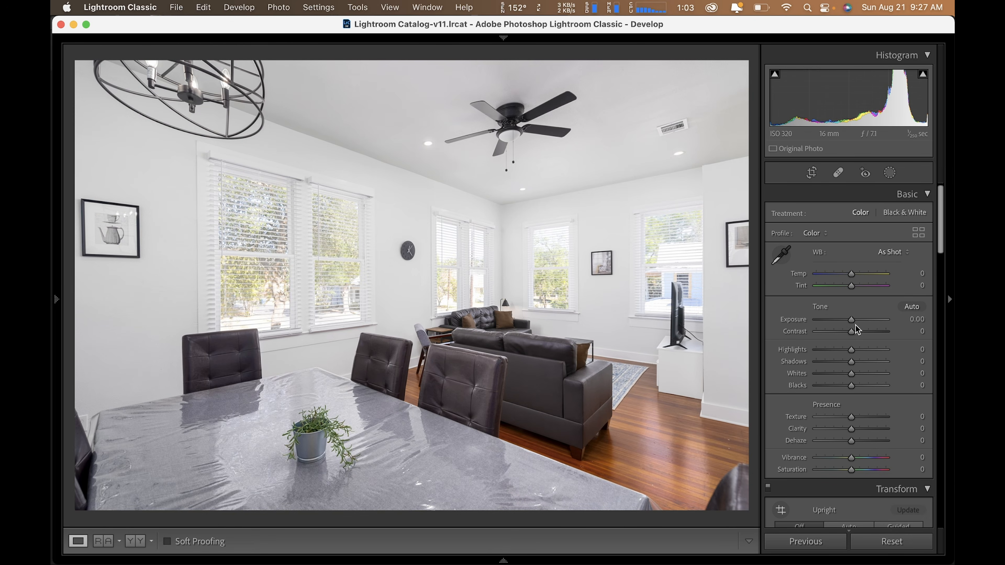
{"action": "key", "text": "Up"}
{"action": "left_click_drag", "start_coordinate": [851, 331], "coordinate": [865, 333]}
{"action": "key", "text": "Right"}
{"action": "left_click", "coordinate": [862, 334]}
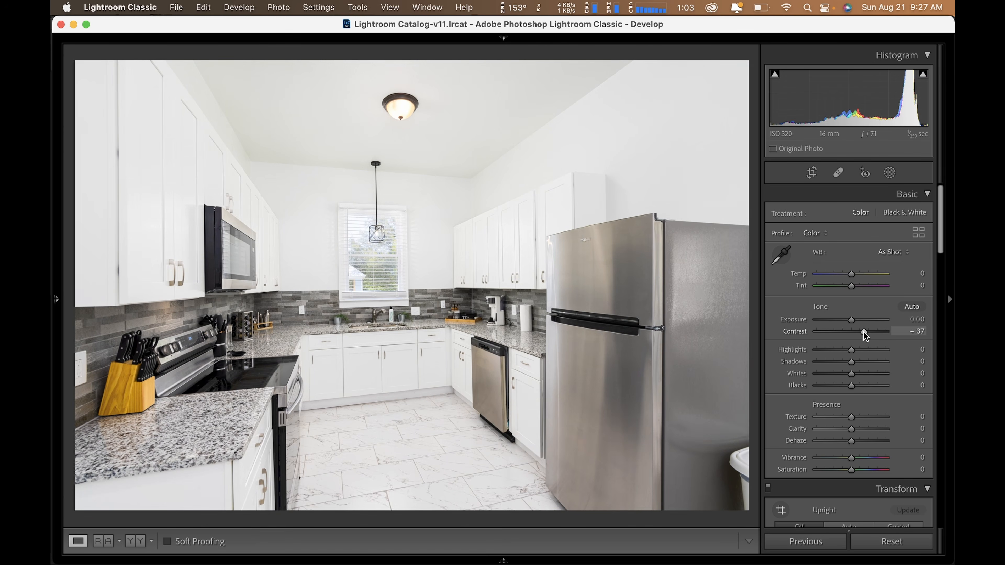
Set Contrast to +29 on the kitchen sink photo and +27 on the stove photo, and raise the stove photo's Exposure slightly
{"action": "key", "text": "Right"}
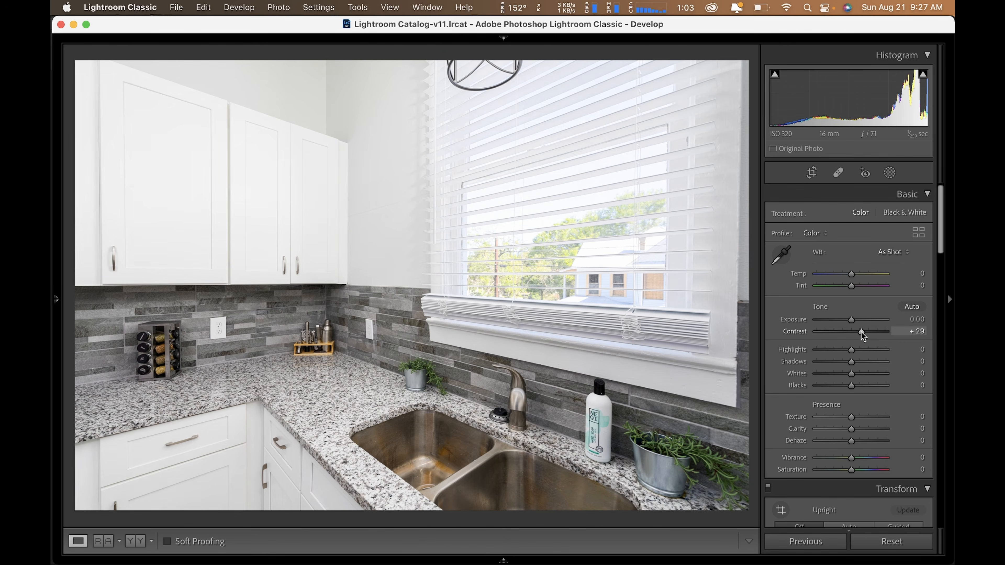
{"action": "left_click", "coordinate": [862, 335]}
{"action": "key", "text": "Right"}
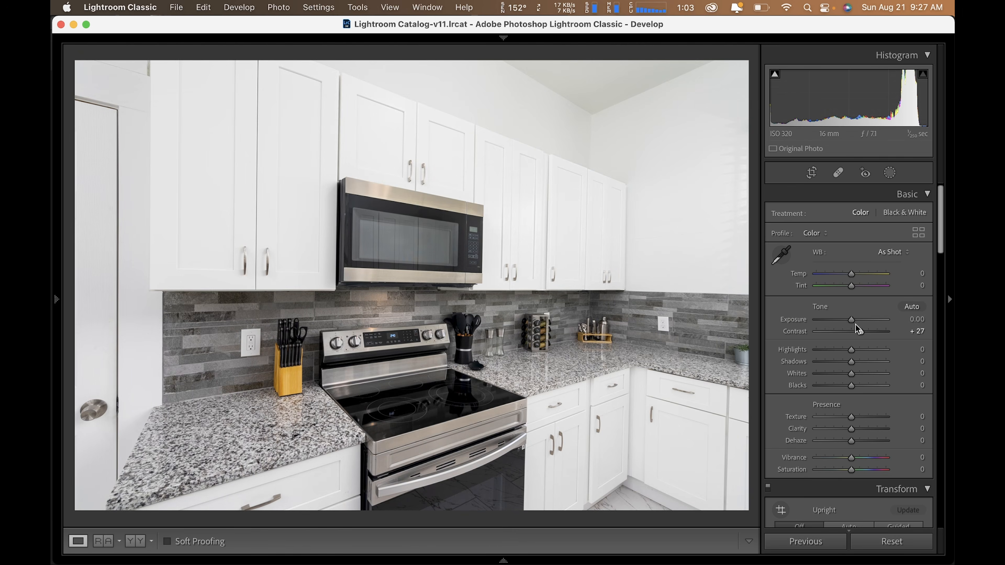
{"action": "left_click", "coordinate": [854, 320]}
Set Exposure to +0.10 and raise Contrast on the kitchen table photo, and raise Contrast on the white iron bed photo
{"action": "key", "text": "Right"}
{"action": "left_click", "coordinate": [854, 319]}
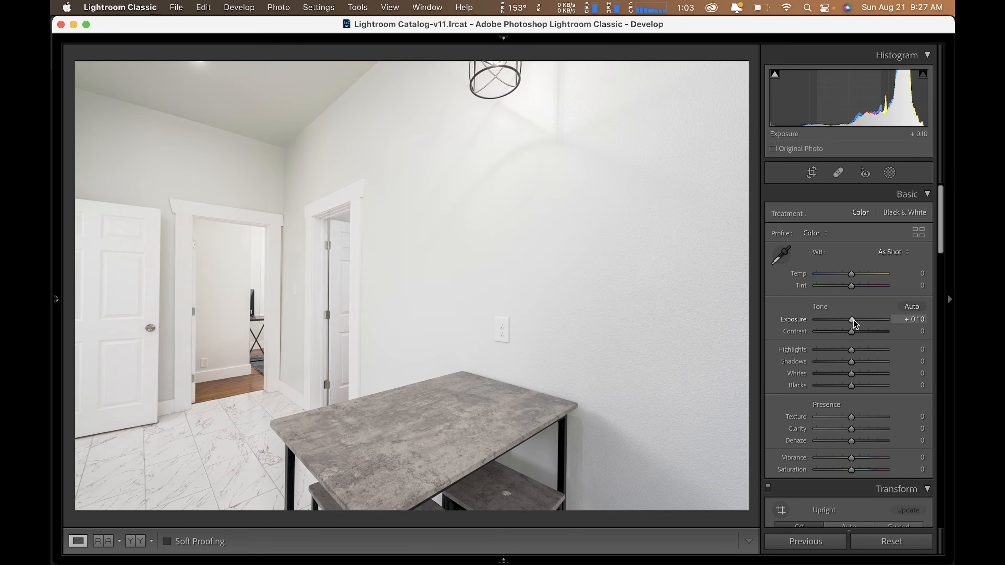
{"action": "left_click", "coordinate": [862, 332]}
{"action": "key", "text": "Right"}
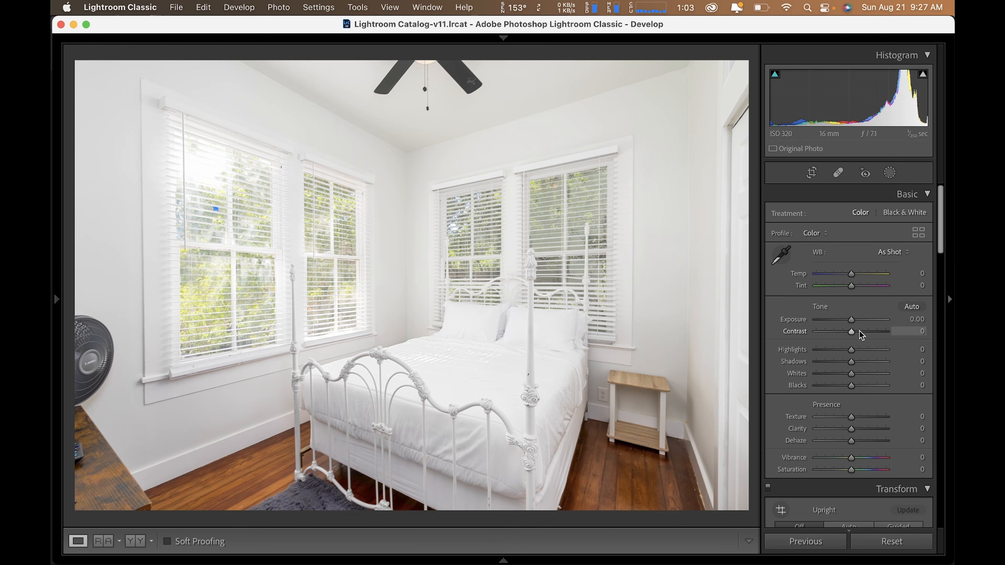
{"action": "left_click", "coordinate": [860, 333]}
Set Contrast to +26 on the bedroom photo with the closet doors and +25 on the next bedroom photo with the windows
{"action": "key", "text": "Right"}
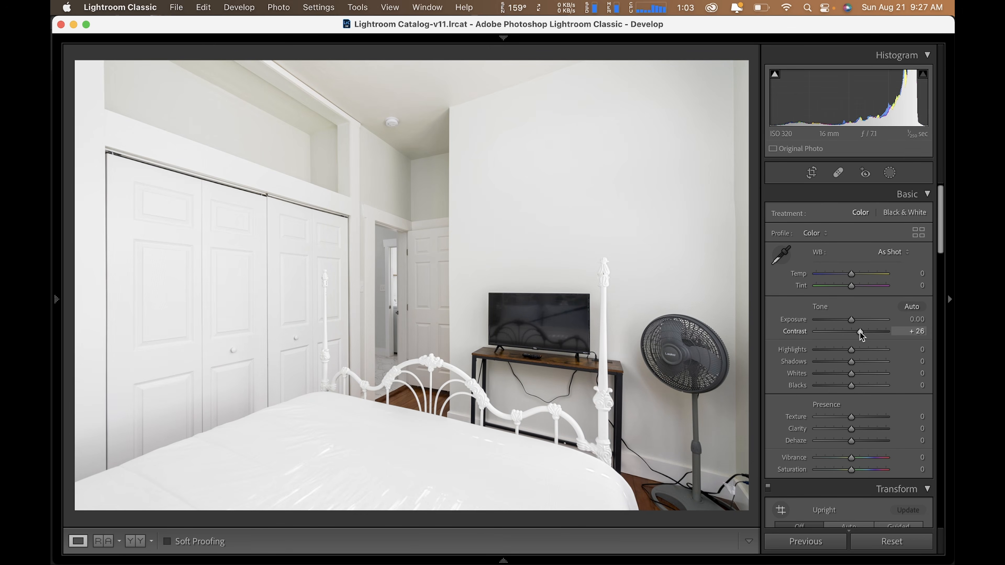
{"action": "left_click", "coordinate": [861, 335]}
{"action": "key", "text": "Right"}
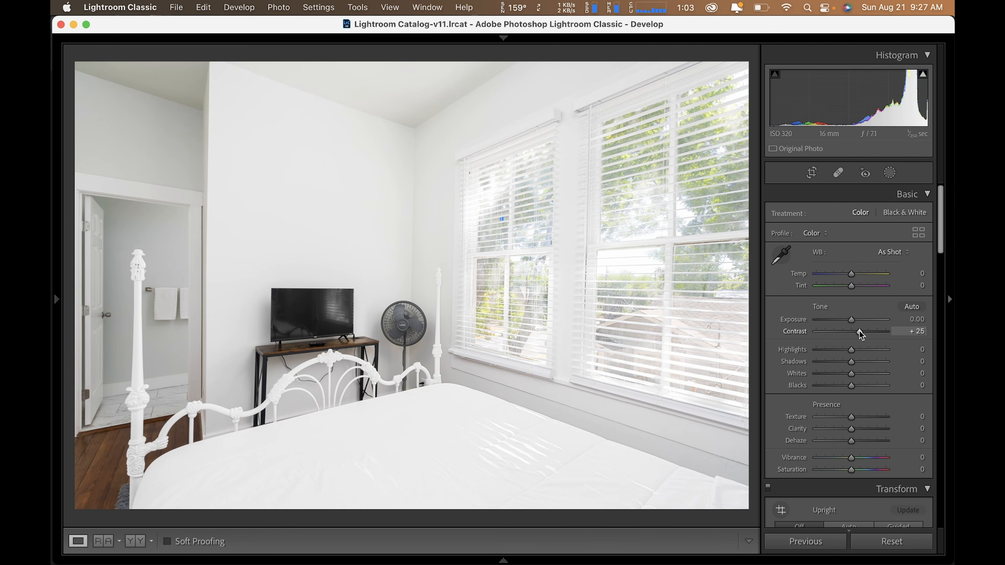
Set the shower bathroom photo to Contrast +32 and Highlights -25, and the two-bed bedroom photo to Exposure +0.20 and Contrast +23
{"action": "key", "text": "Right"}
{"action": "left_click", "coordinate": [862, 332]}
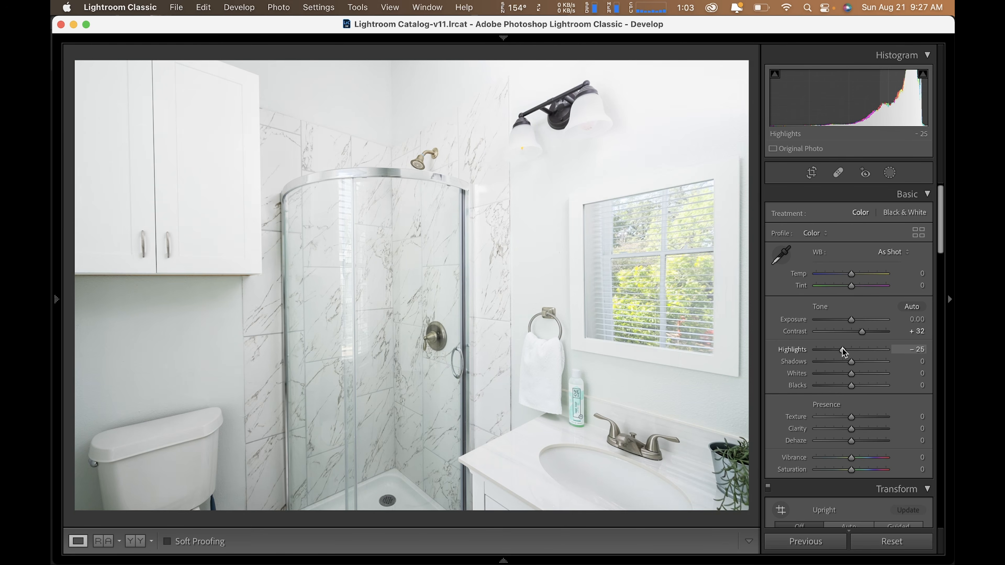
{"action": "key", "text": "Right"}
{"action": "left_click_drag", "start_coordinate": [851, 319], "coordinate": [854, 321]}
{"action": "left_click", "coordinate": [860, 331]}
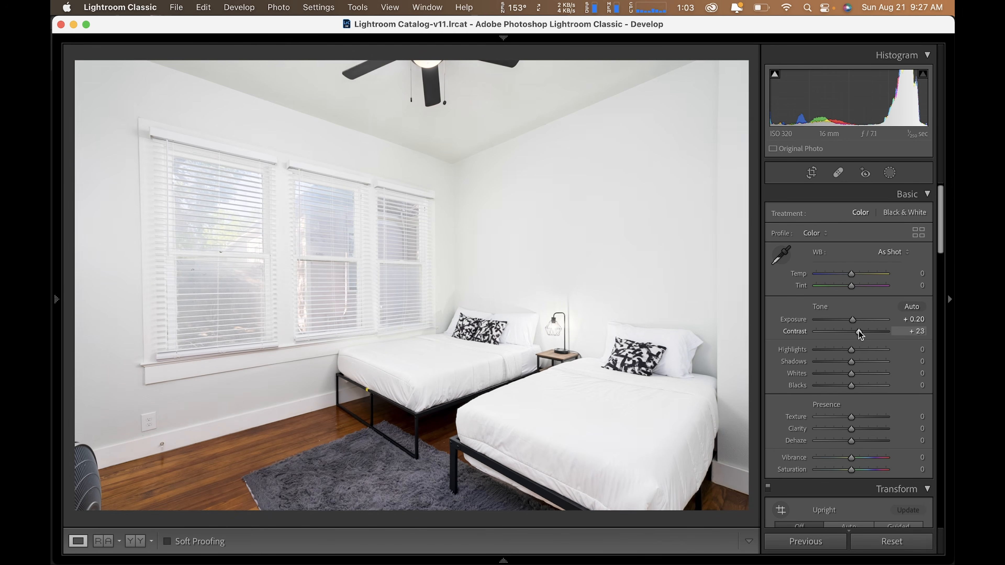
Set Contrast to +30 on the laundry room photo, and raise Contrast and Exposure on the following two-bed bedroom photo
{"action": "key", "text": "Right"}
{"action": "left_click", "coordinate": [862, 333]}
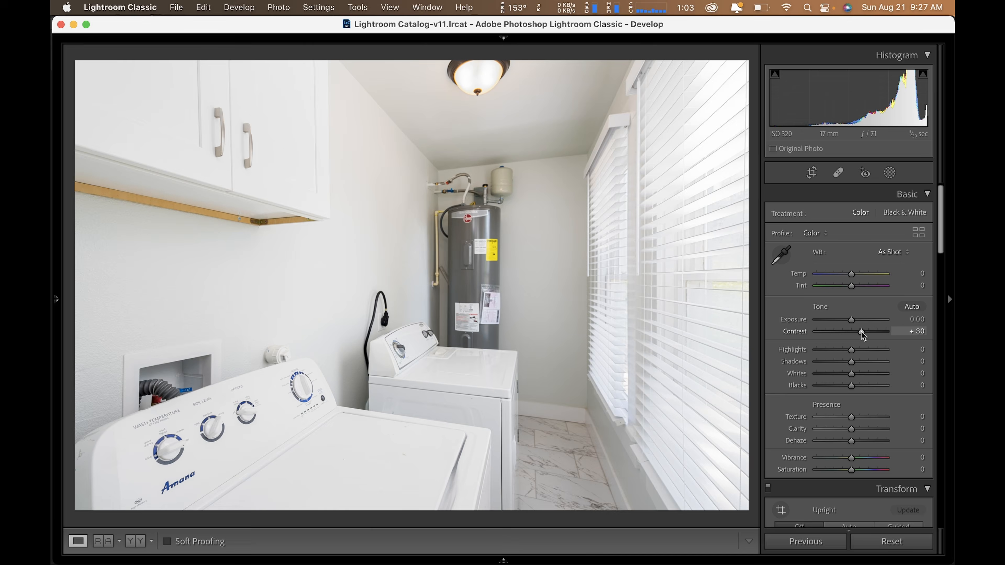
{"action": "key", "text": "Right"}
{"action": "left_click", "coordinate": [862, 332]}
{"action": "left_click_drag", "start_coordinate": [852, 320], "coordinate": [853, 320]}
Set Exposure to +0.10 and raise Contrast on the bedroom photo with the open door, and set the last bathroom photo's Contrast to +32
{"action": "key", "text": "Right"}
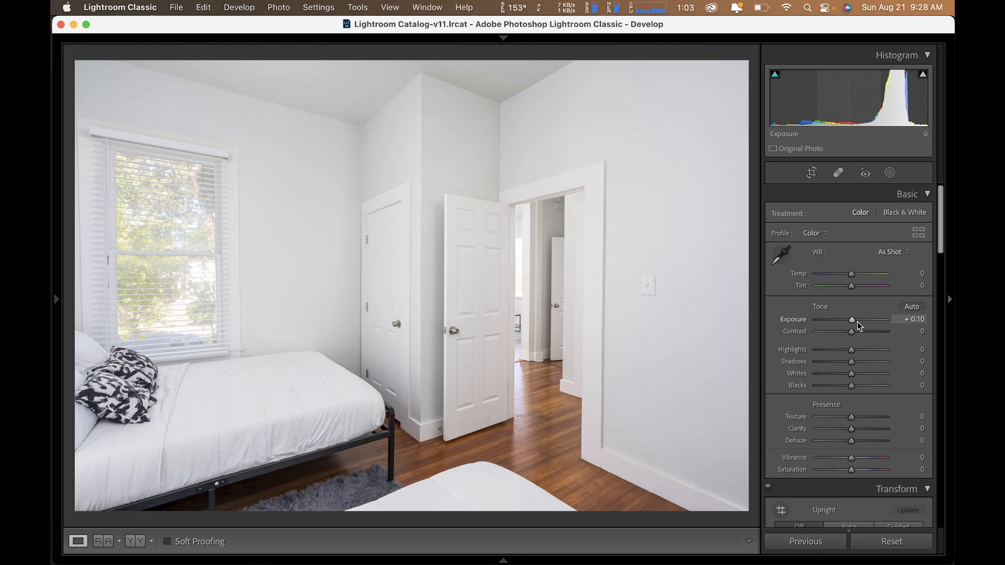
{"action": "left_click", "coordinate": [863, 333]}
{"action": "key", "text": "Right"}
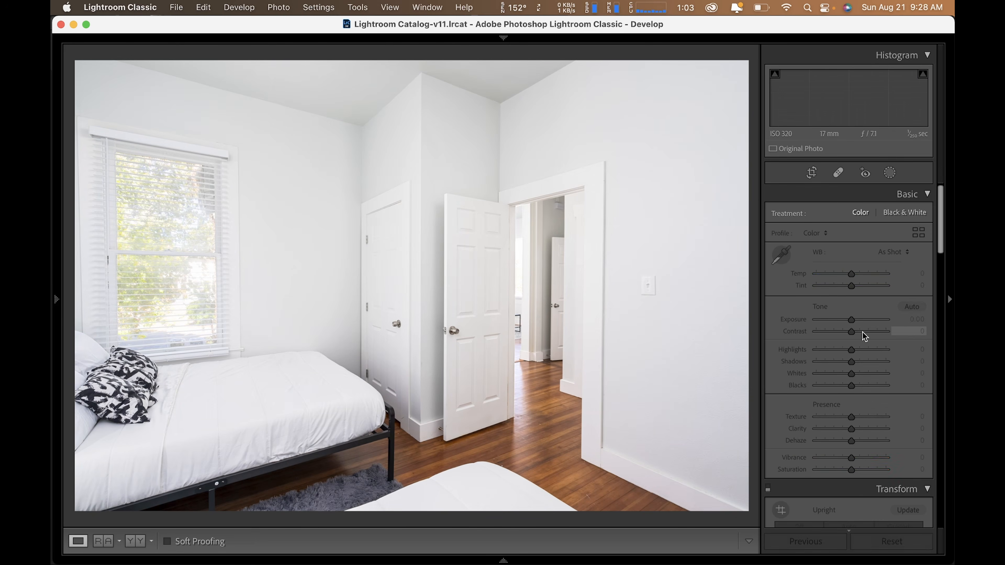
{"action": "left_click", "coordinate": [862, 332]}
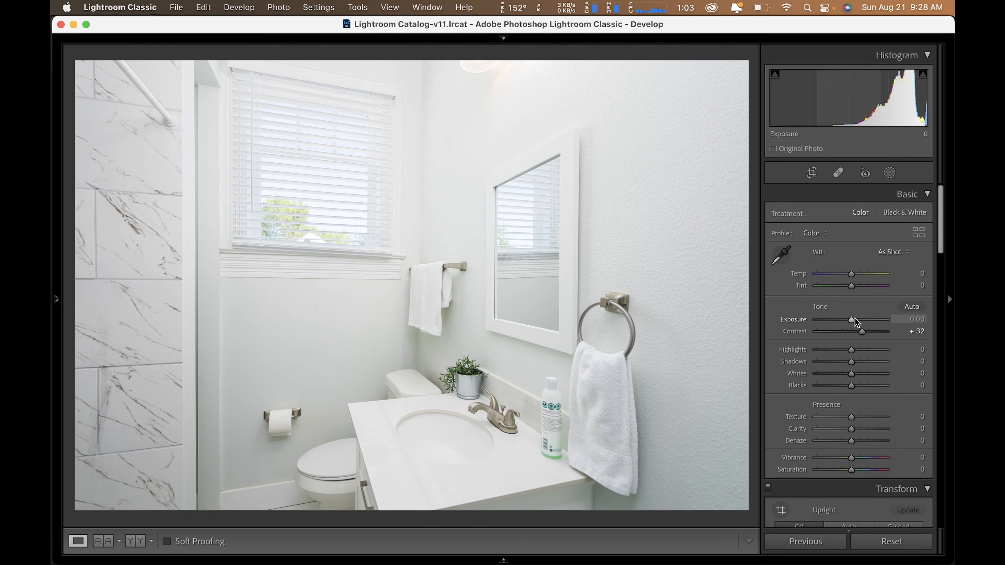
Bring back the filmstrip, select all filtered photos, and apply the Vertical Upright correction to them with Auto Sync turned on
{"action": "left_click", "coordinate": [515, 560]}
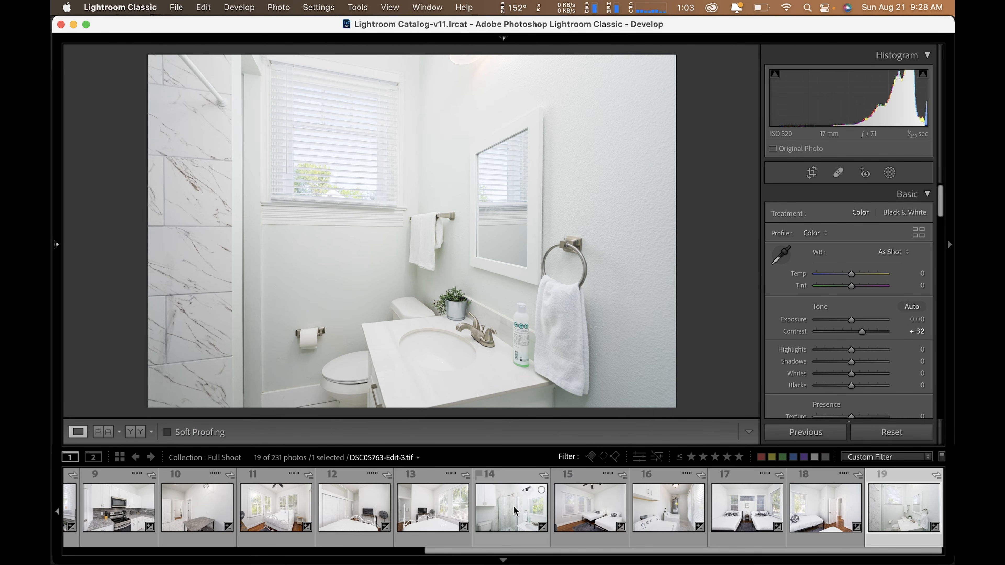
{"action": "key", "text": "super+a"}
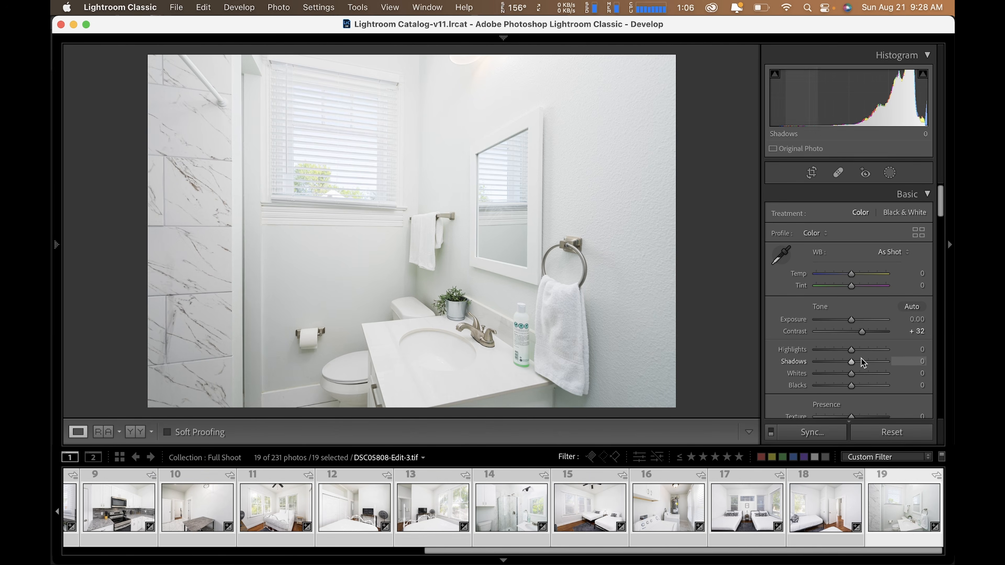
{"action": "left_click", "coordinate": [770, 433]}
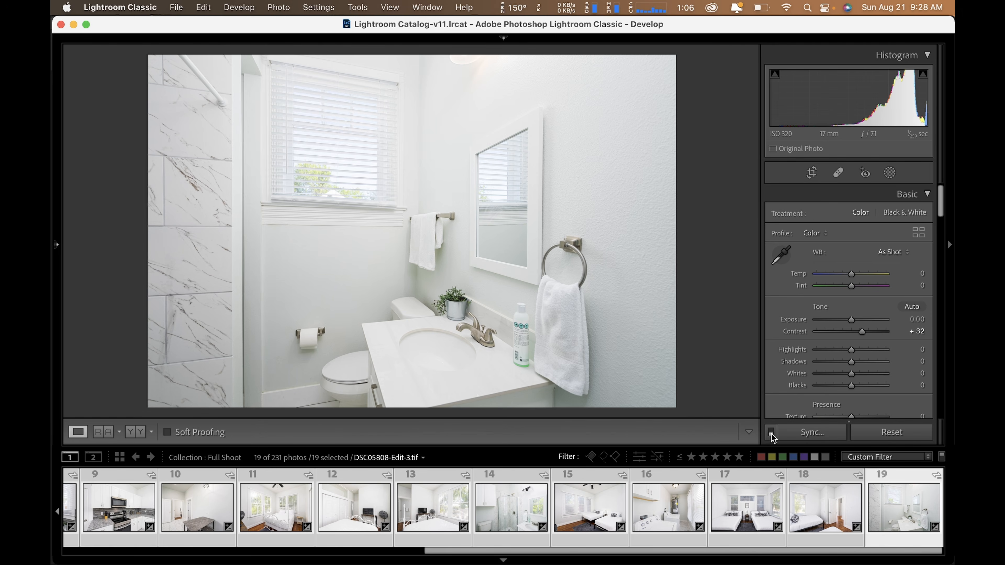
{"action": "scroll", "coordinate": [839, 361], "scroll_direction": "down", "scroll_amount": 5}
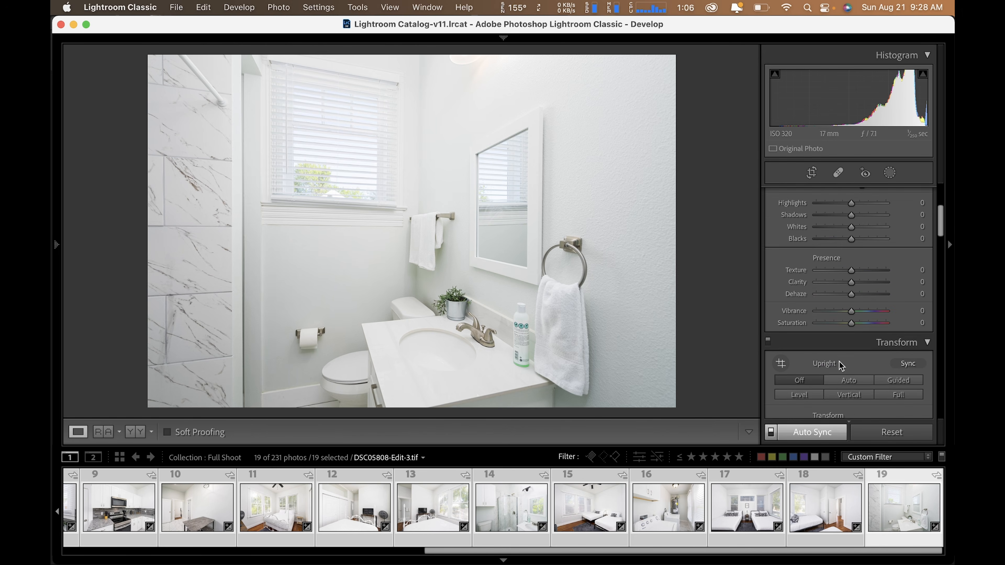
{"action": "left_click", "coordinate": [843, 368]}
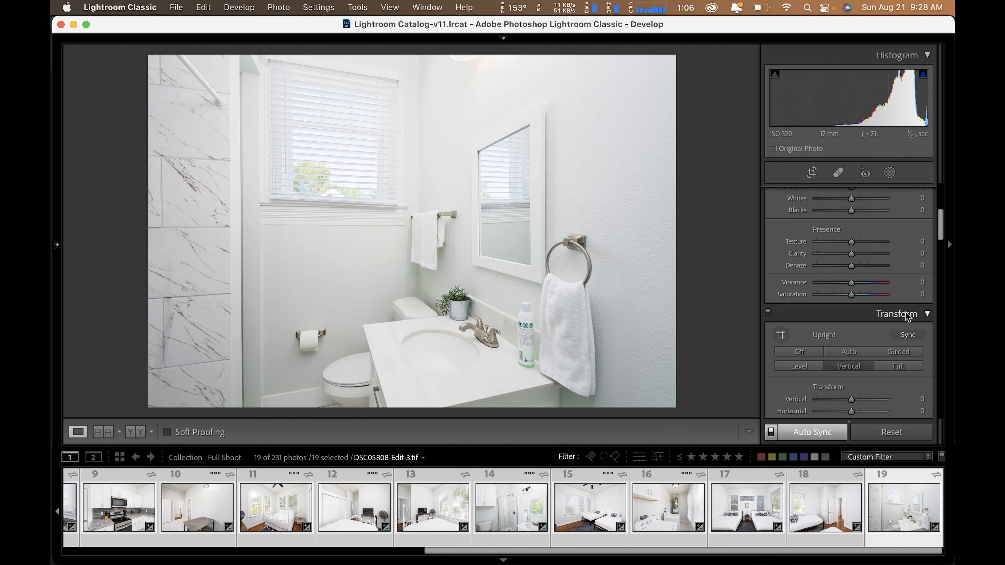
Return to the first dining room photo, turn off Auto Sync, and check the Vertical Upright correction on the opening living area photos
{"action": "scroll", "coordinate": [752, 506], "scroll_direction": "up", "scroll_amount": 10}
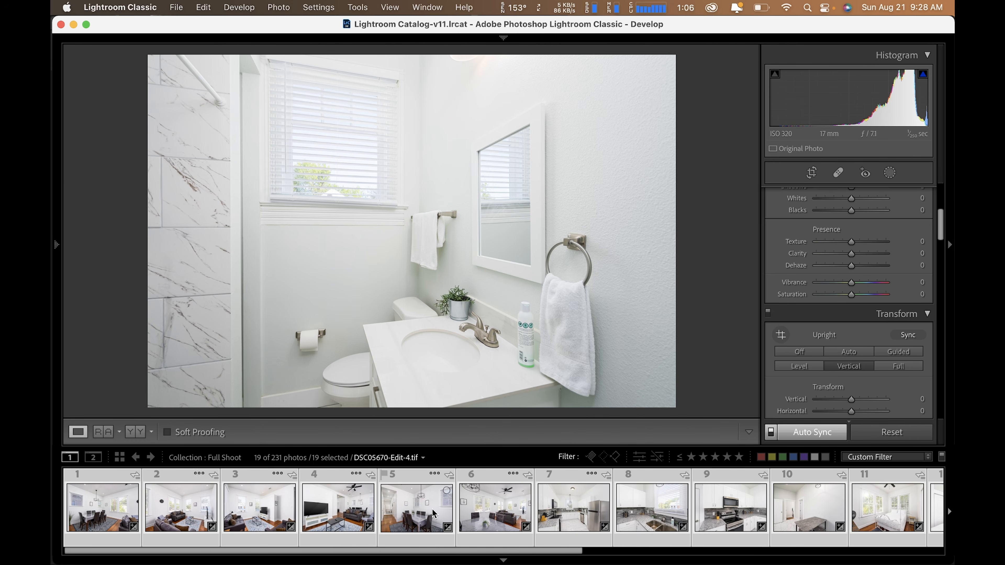
{"action": "left_click", "coordinate": [126, 517]}
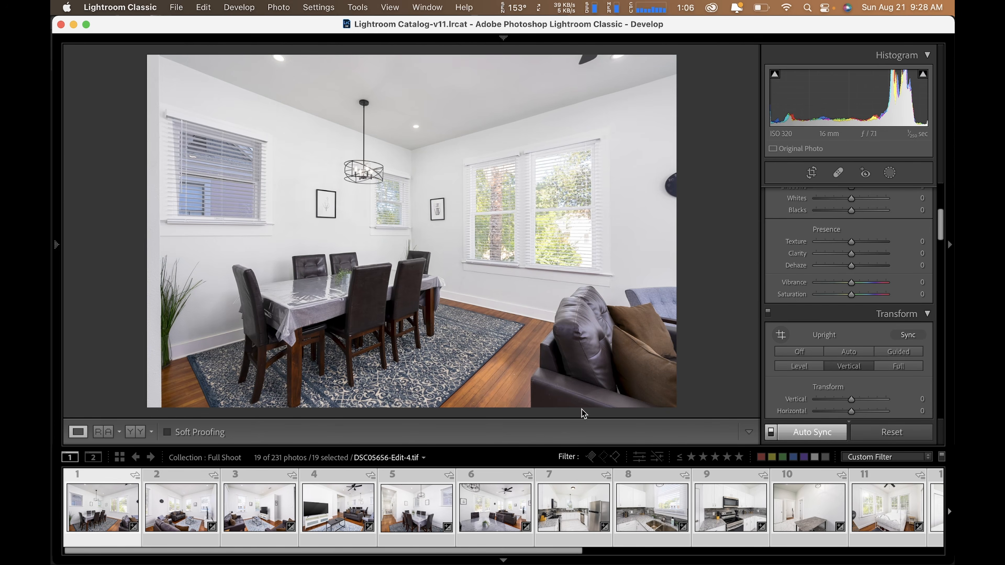
{"action": "left_click", "coordinate": [770, 432]}
{"action": "key", "text": "Right"}
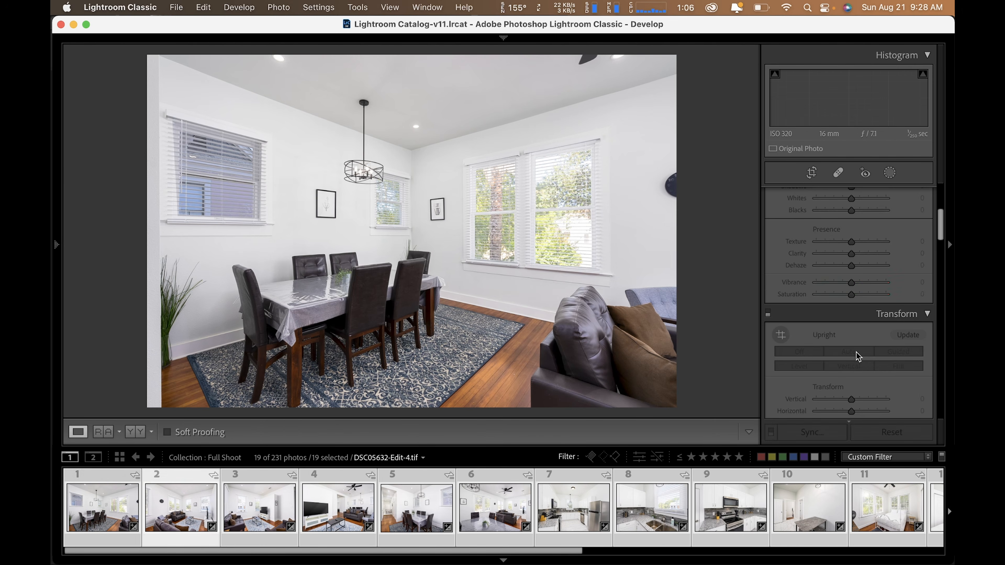
{"action": "key", "text": "Right"}
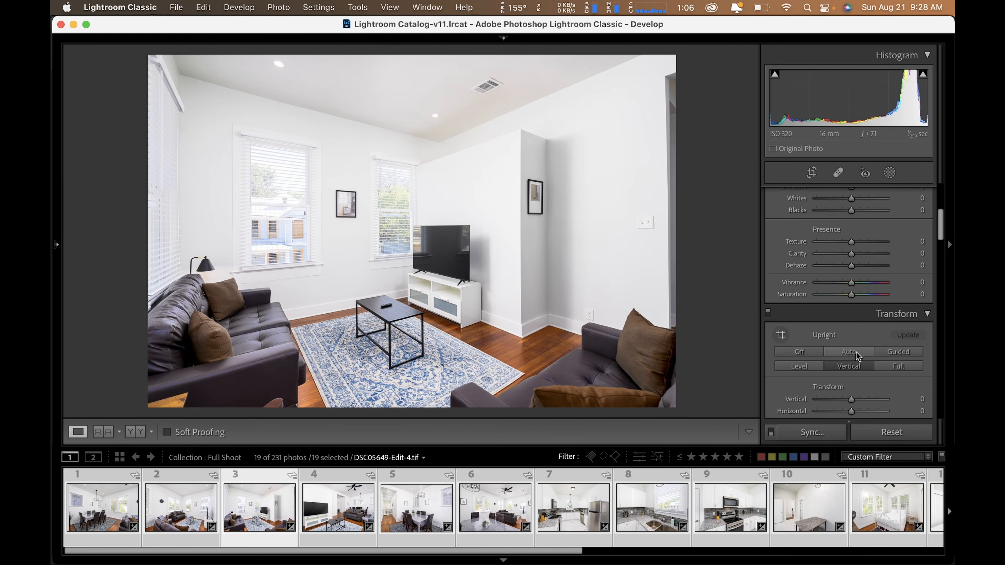
{"action": "key", "text": "Right"}
Compare Auto and Vertical Upright on the living room photo with the large TV, and choose Auto
{"action": "left_click", "coordinate": [855, 355]}
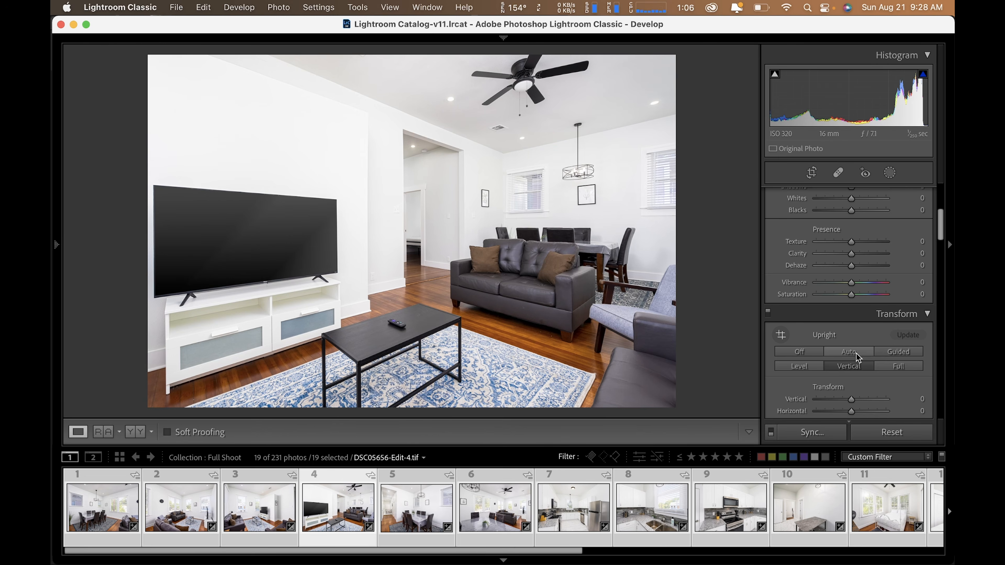
{"action": "key", "text": "Right"}
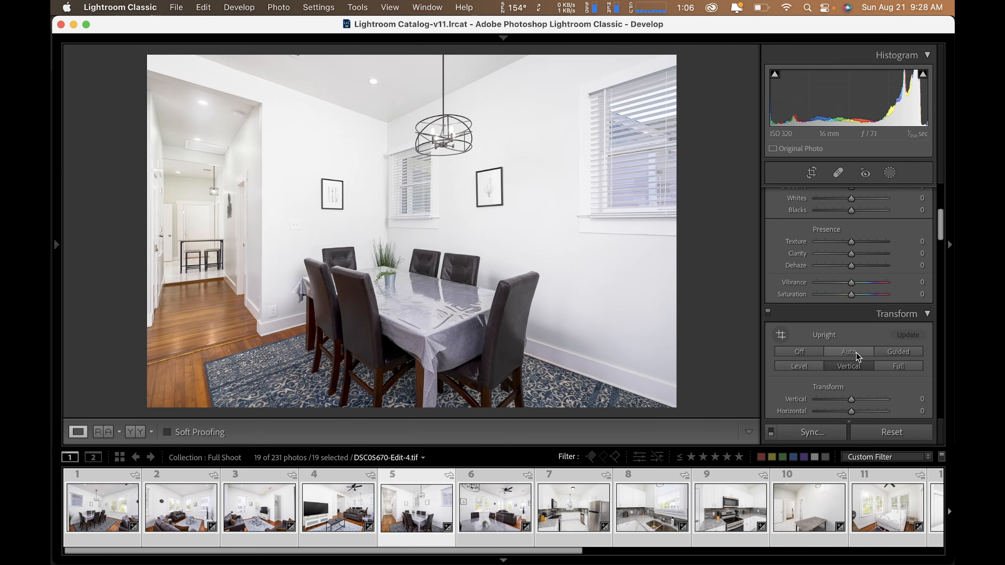
{"action": "key", "text": "Left"}
{"action": "left_click", "coordinate": [849, 366]}
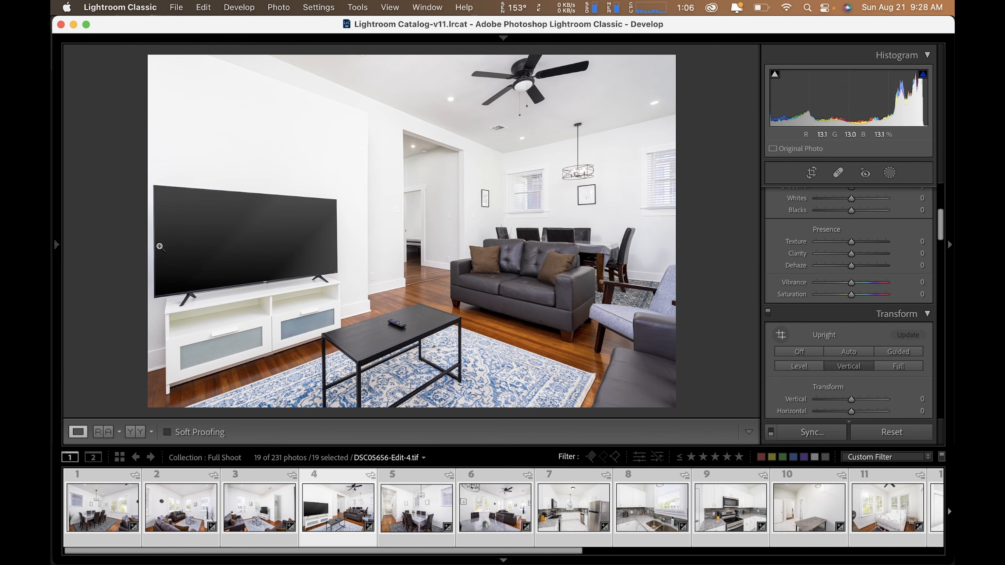
{"action": "left_click", "coordinate": [845, 353]}
{"action": "key", "text": "Right"}
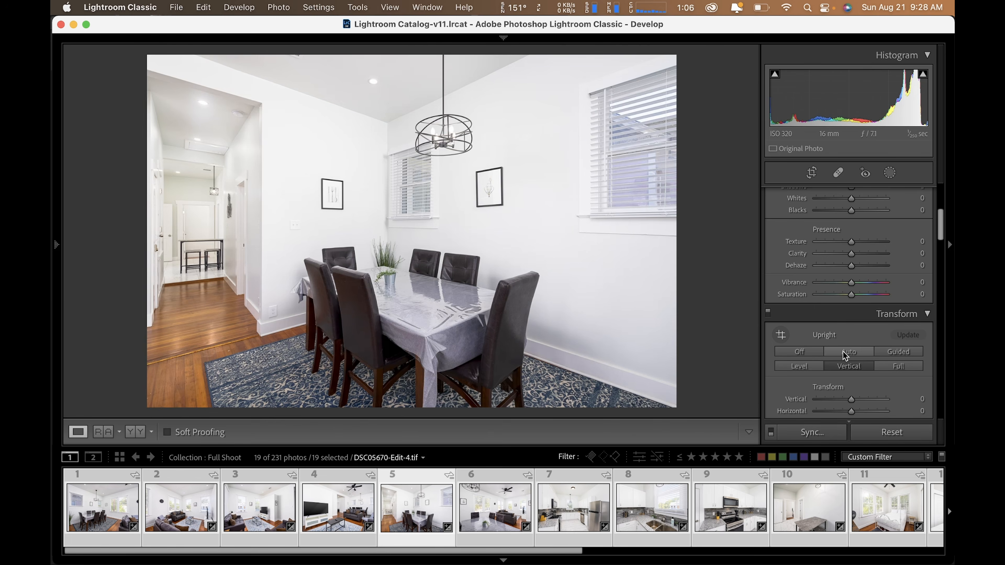
Keep Vertical Upright on the dining table photo with the hallway, and set Auto Upright on the photo looking across the table
{"action": "left_click", "coordinate": [844, 367]}
{"action": "key", "text": "Right"}
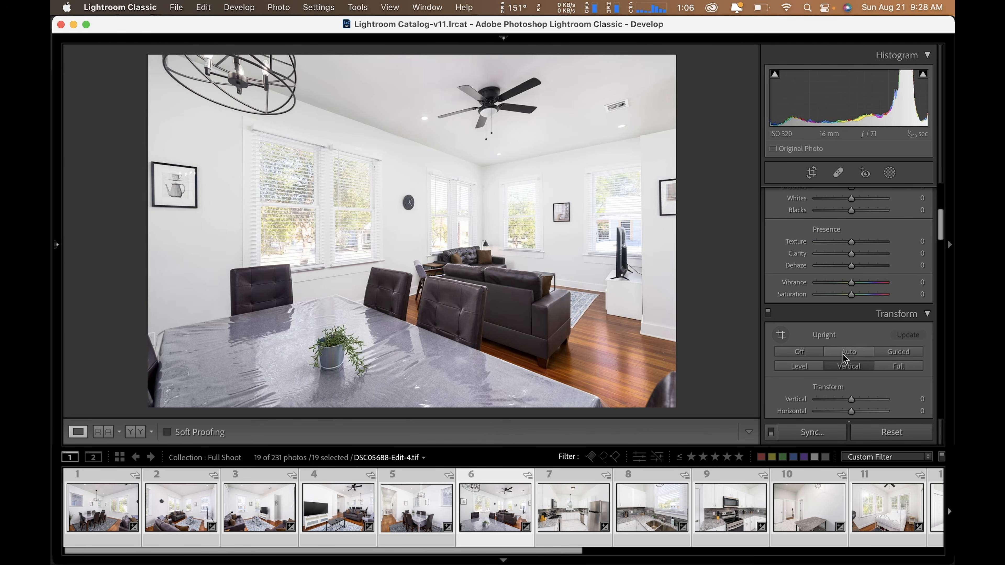
{"action": "left_click", "coordinate": [844, 358]}
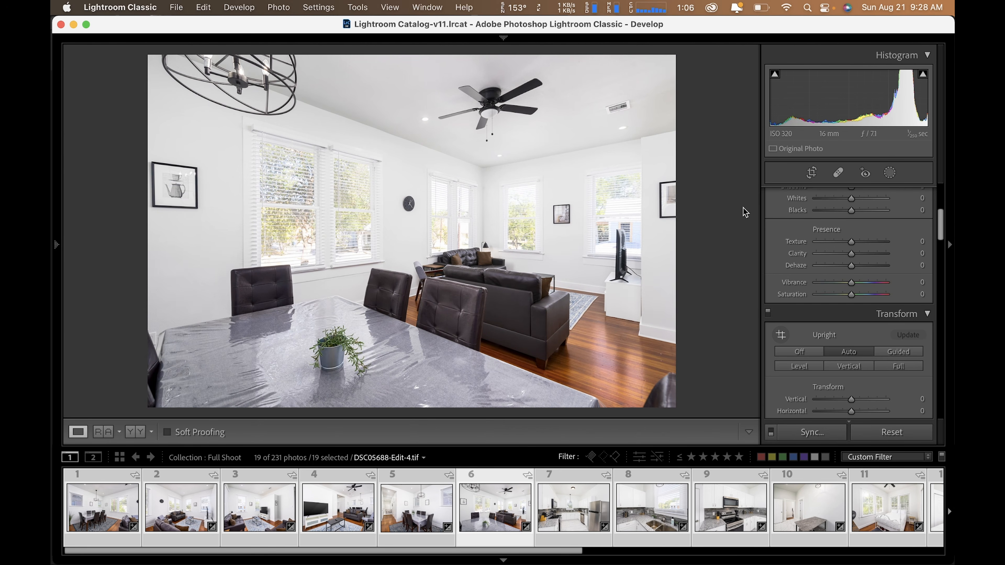
{"action": "left_click", "coordinate": [855, 367]}
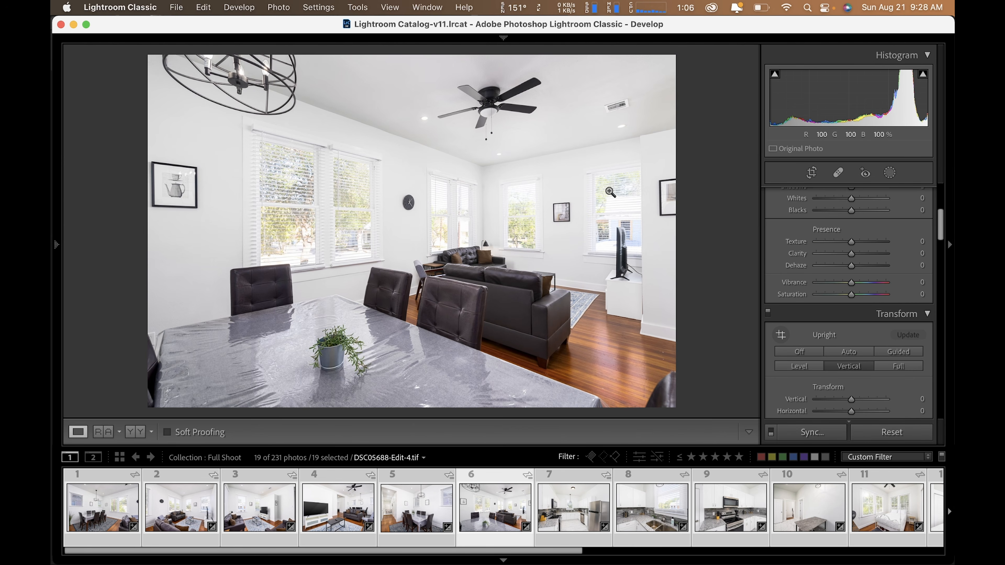
{"action": "left_click", "coordinate": [840, 353]}
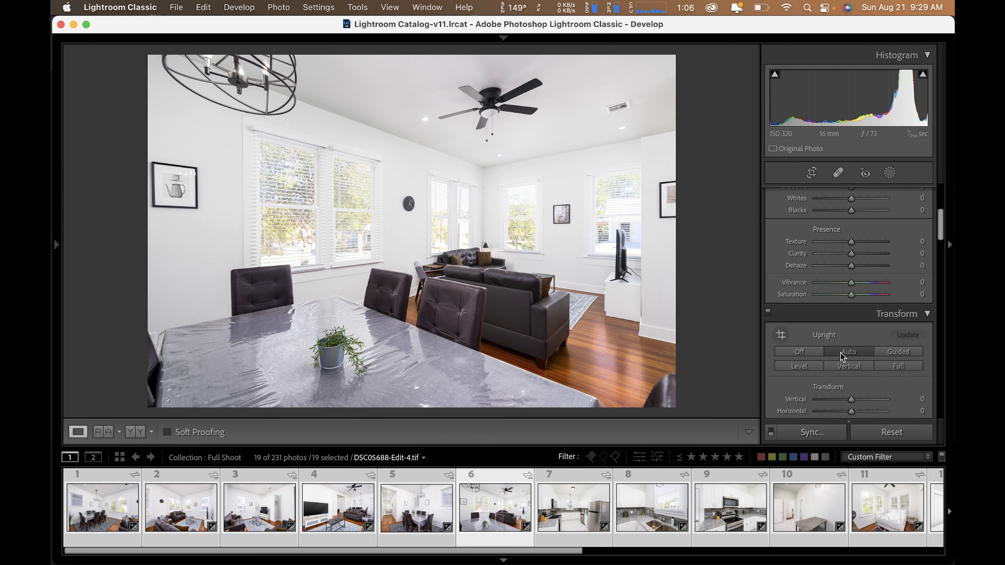
Go through the kitchen and metal-frame bed photos, switching their Upright correction to Auto
{"action": "key", "text": "Right"}
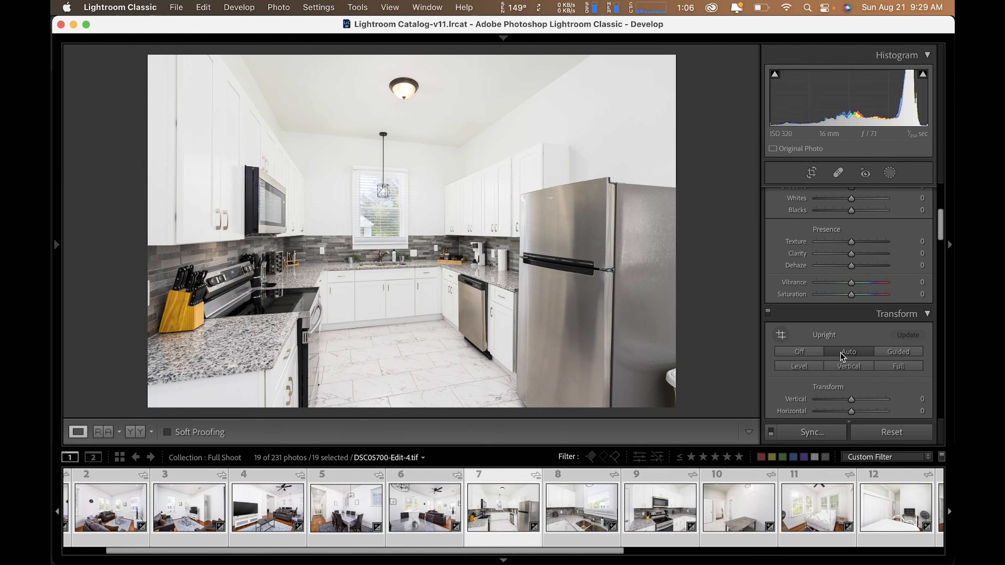
{"action": "key", "text": "Right"}
{"action": "key", "text": "Right"}
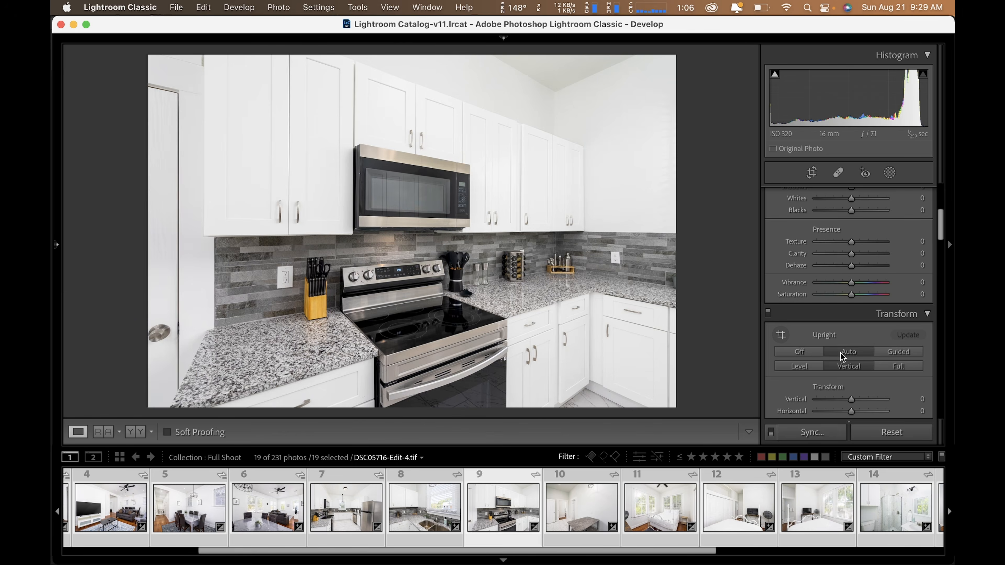
{"action": "key", "text": "Right"}
{"action": "key", "text": "Right"}
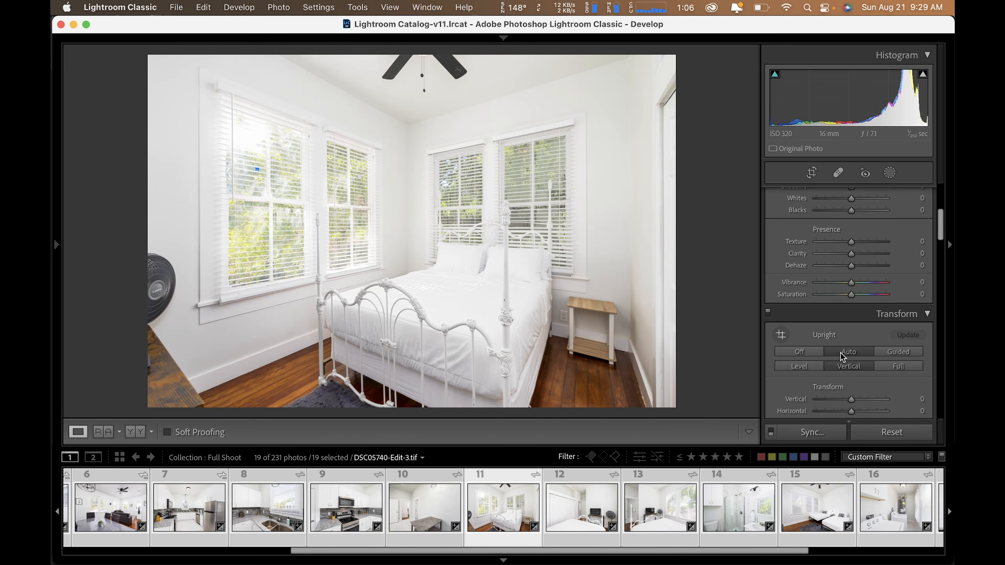
{"action": "key", "text": "Right"}
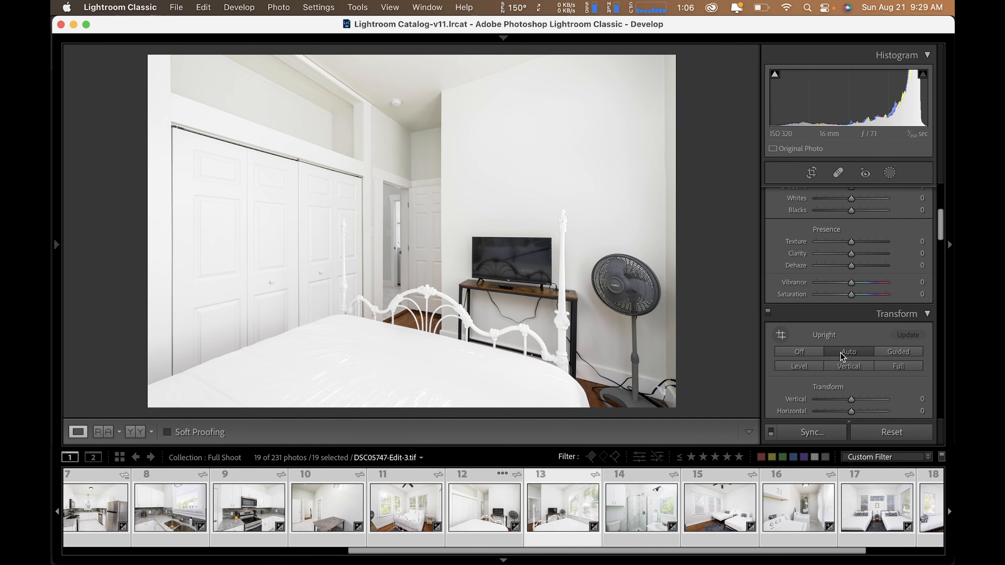
{"action": "key", "text": "Right"}
{"action": "key", "text": "Right"}
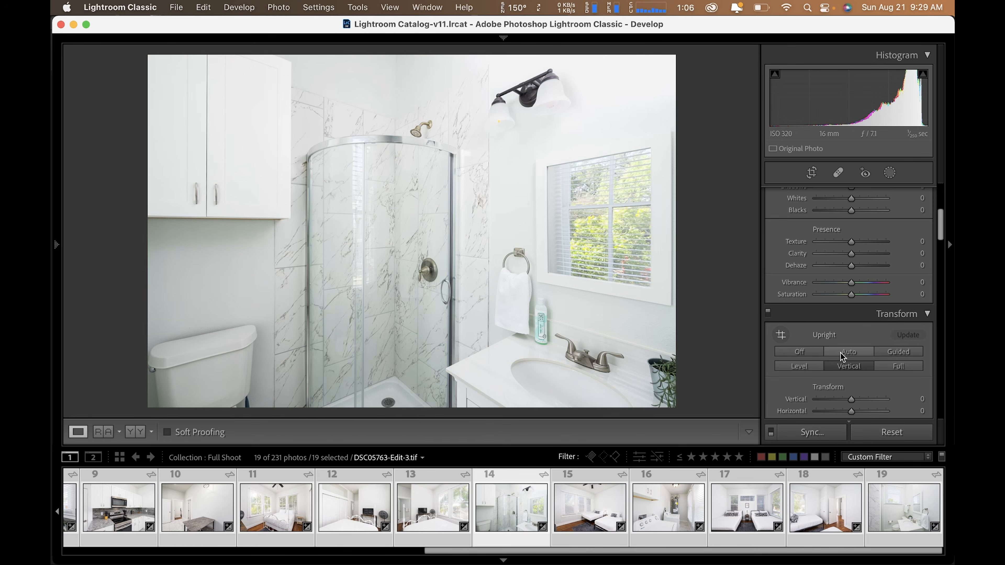
Set Upright to Auto on the remaining photos, from the shower bathroom through the bedrooms and laundry room to the last bathroom
{"action": "left_click", "coordinate": [840, 354]}
{"action": "key", "text": "Right"}
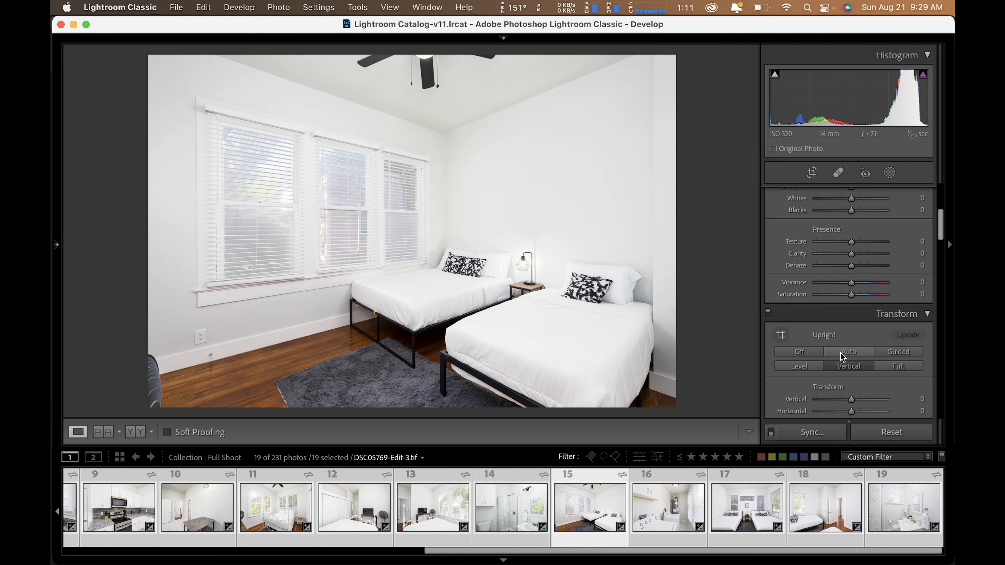
{"action": "left_click", "coordinate": [840, 351]}
{"action": "key", "text": "Right"}
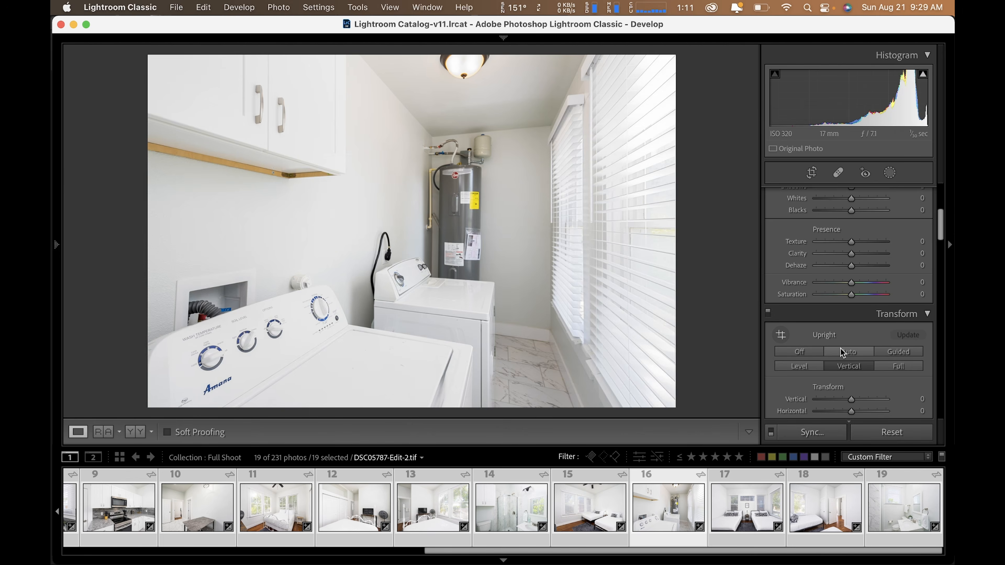
{"action": "left_click", "coordinate": [840, 351]}
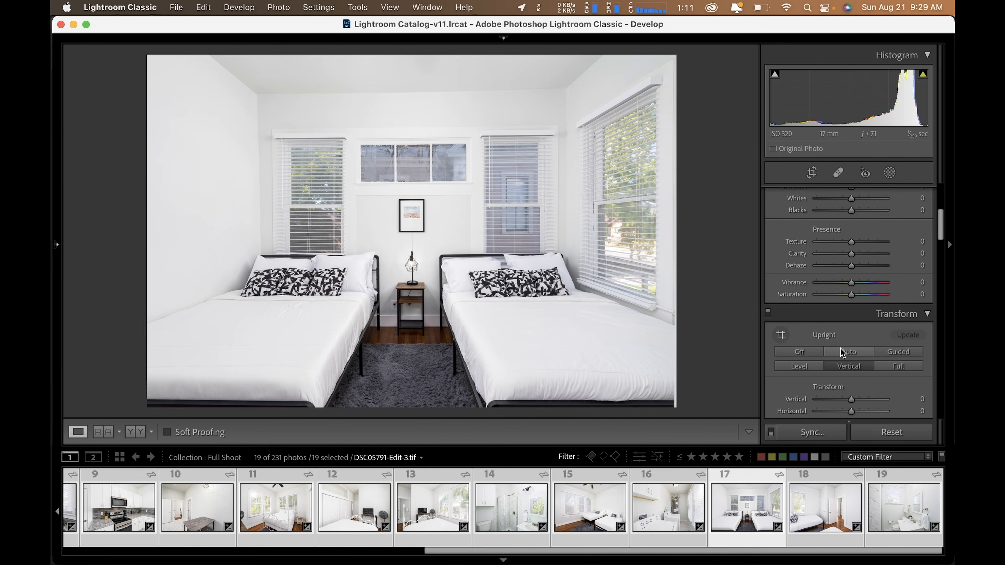
{"action": "key", "text": "Right"}
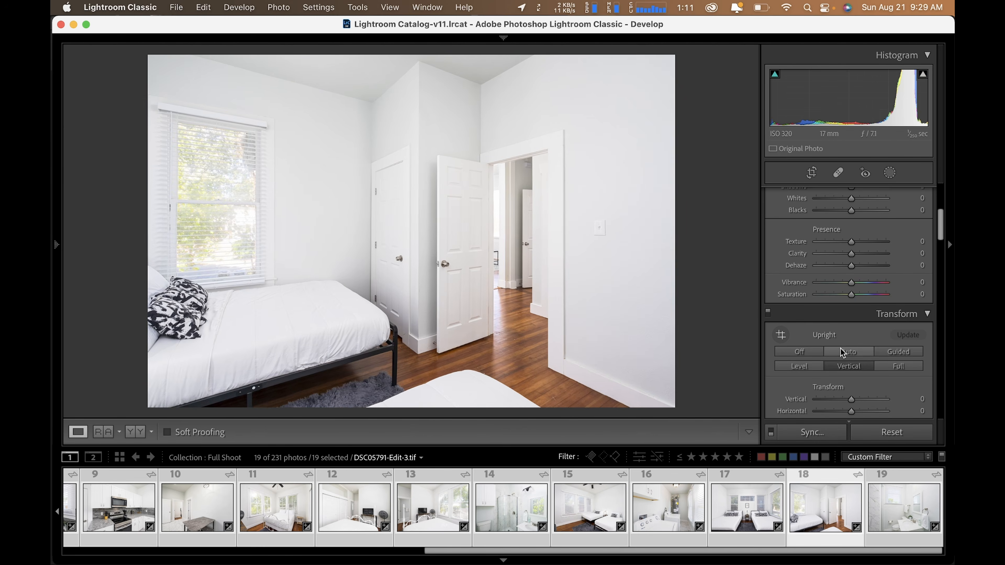
{"action": "key", "text": "Right"}
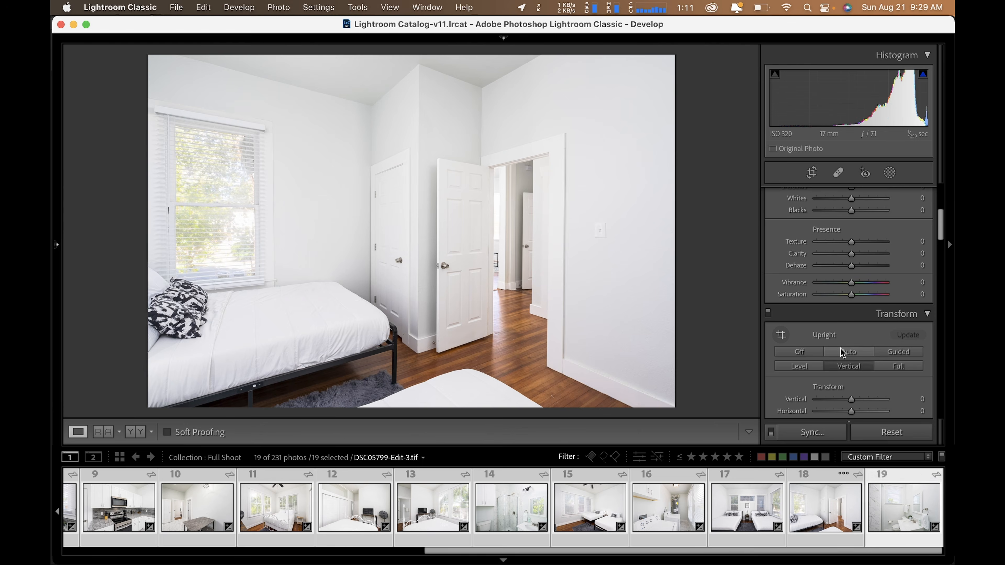
{"action": "left_click", "coordinate": [844, 351]}
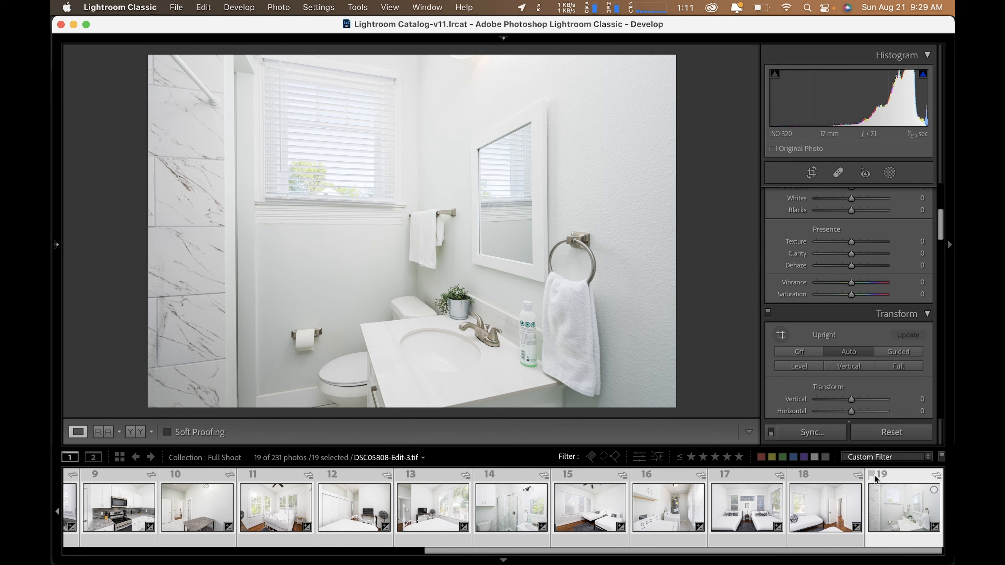
Turn Auto Sync on and give all selected composites a five-star rating
{"action": "scroll", "coordinate": [874, 486], "scroll_direction": "up", "scroll_amount": 5}
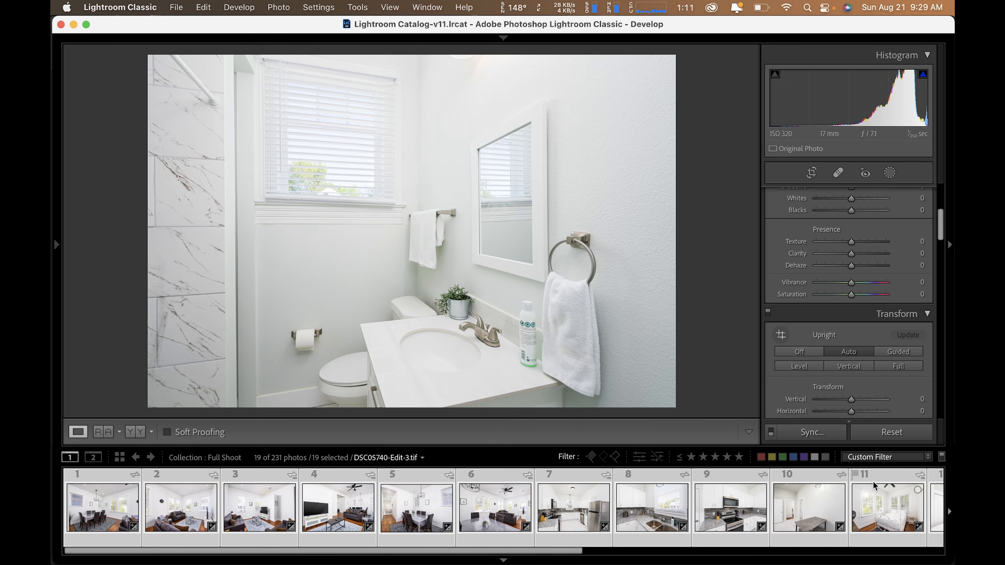
{"action": "left_click", "coordinate": [887, 456]}
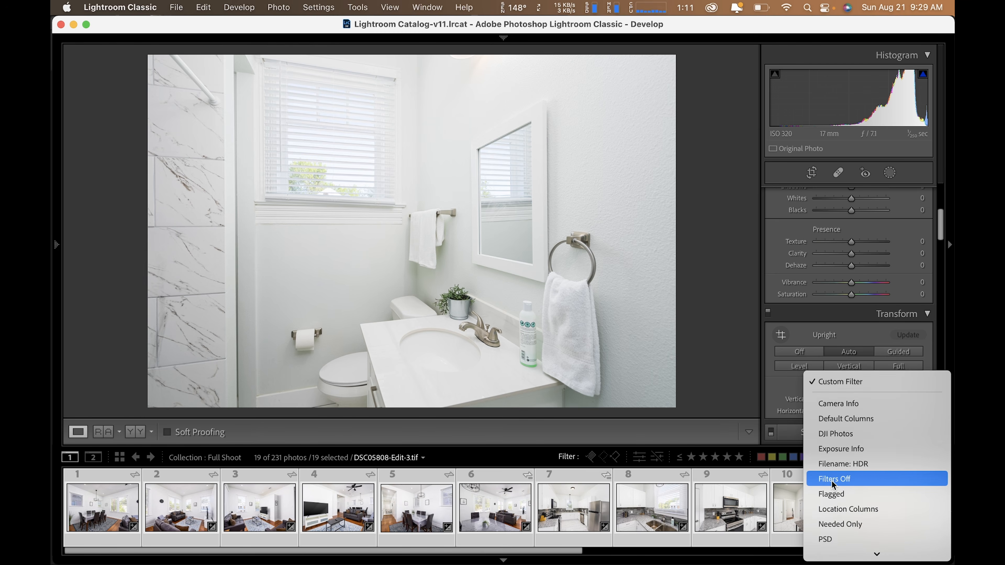
{"action": "scroll", "coordinate": [840, 454], "scroll_direction": "down", "scroll_amount": 3}
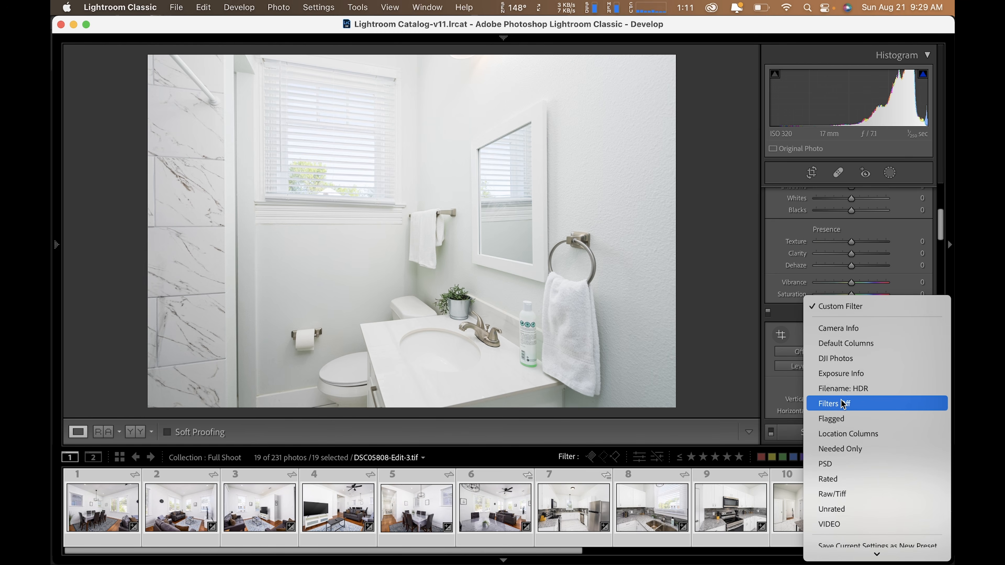
{"action": "left_click", "coordinate": [708, 491]}
{"action": "left_click", "coordinate": [771, 432]}
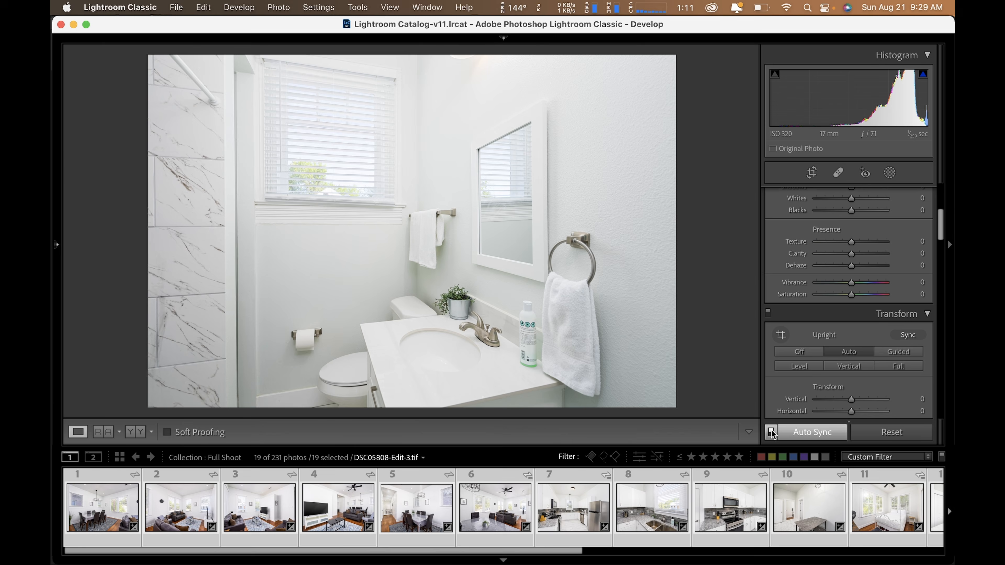
{"action": "key", "text": "5"}
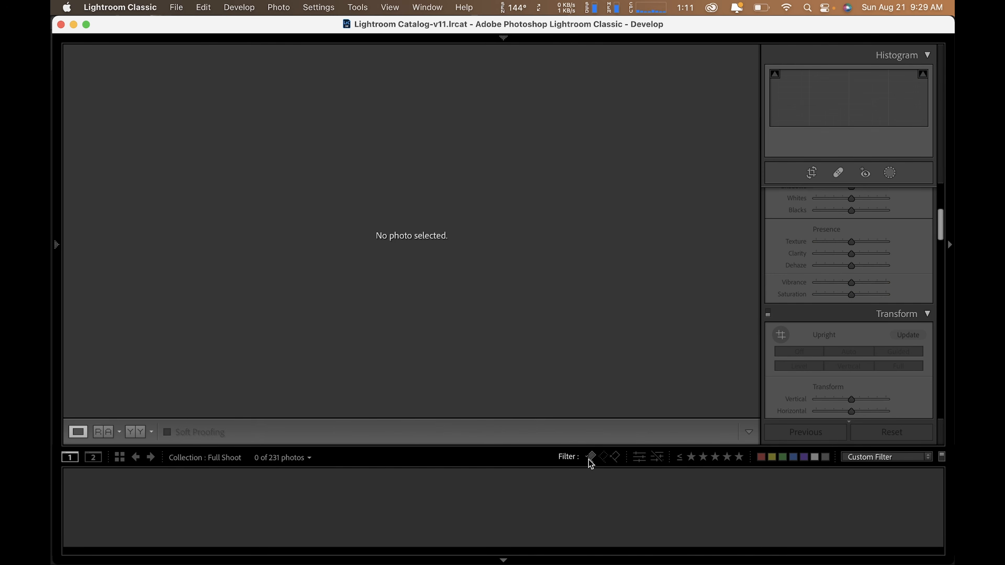
Switch the custom photo filter to Filters Off for the Full Shoot collection
{"action": "left_click", "coordinate": [680, 459]}
{"action": "left_click", "coordinate": [698, 485]}
{"action": "left_click", "coordinate": [869, 459]}
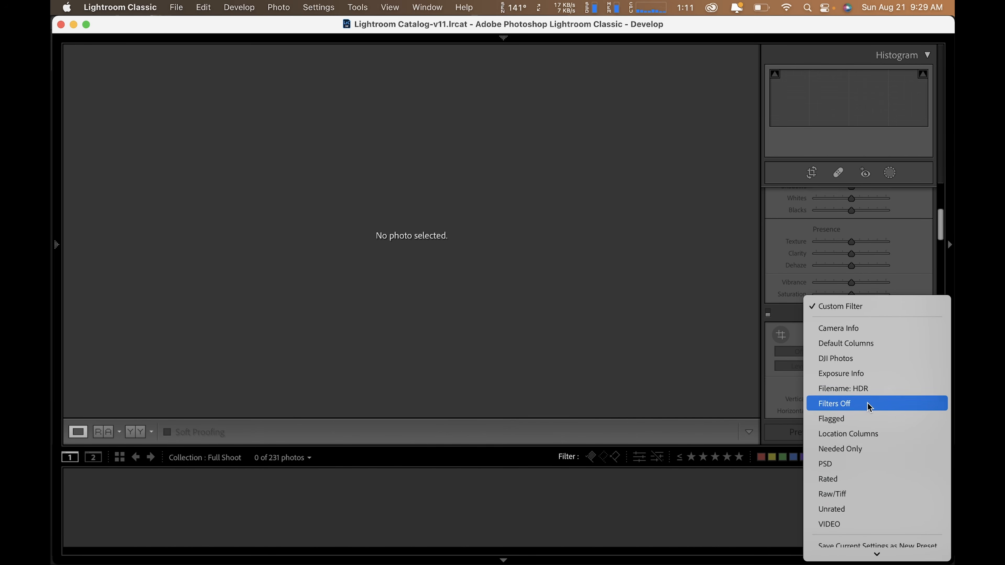
{"action": "left_click", "coordinate": [867, 403]}
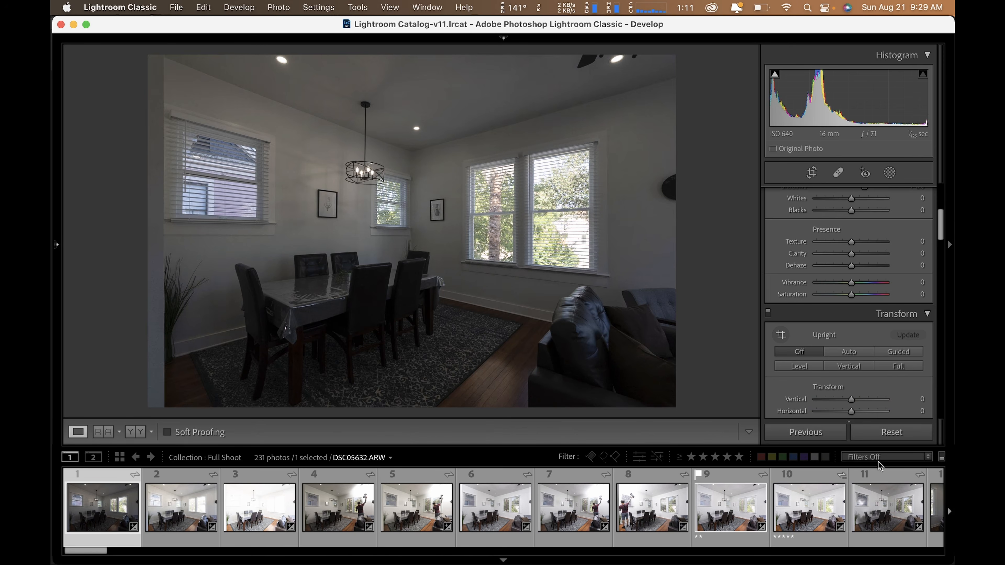
Select the range of detail photos from photo 210 through the last photo in the collection
{"action": "left_click", "coordinate": [110, 552]}
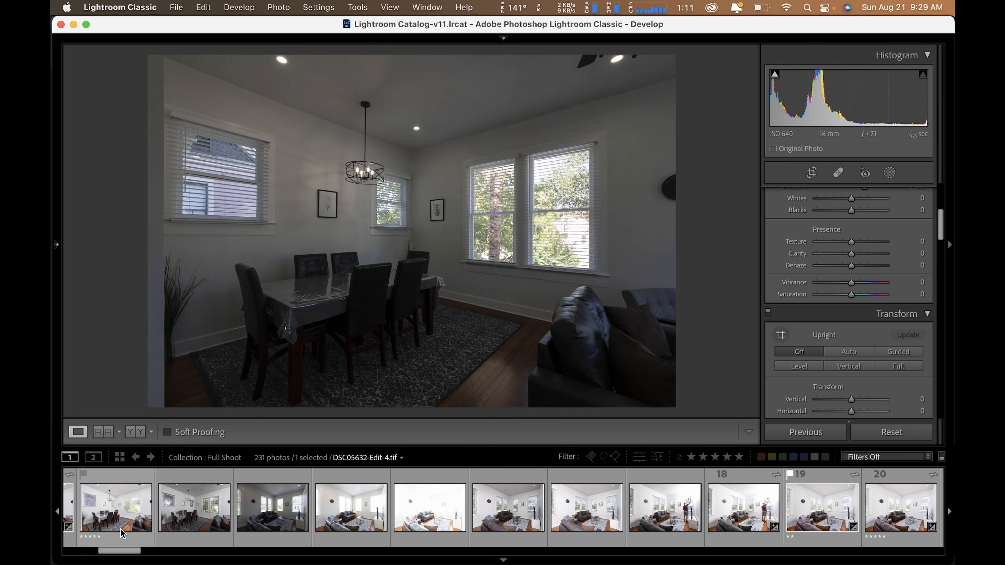
{"action": "left_click_drag", "start_coordinate": [111, 554], "coordinate": [903, 516]}
{"action": "left_click", "coordinate": [903, 516]}
{"action": "scroll", "coordinate": [358, 517], "scroll_direction": "up", "scroll_amount": 5}
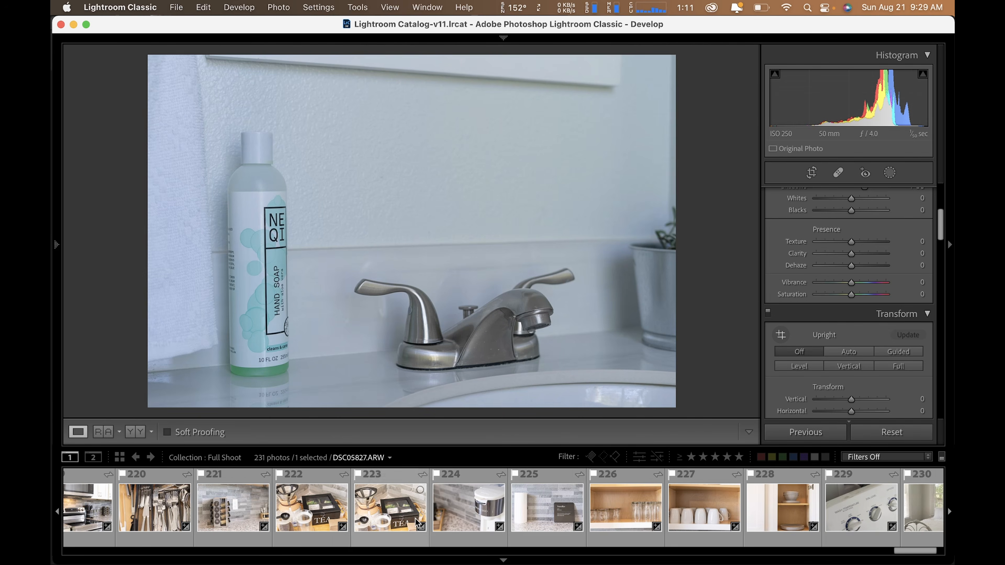
{"action": "scroll", "coordinate": [358, 517], "scroll_direction": "up", "scroll_amount": 4}
{"action": "left_click", "coordinate": [407, 509], "text": "shift"}
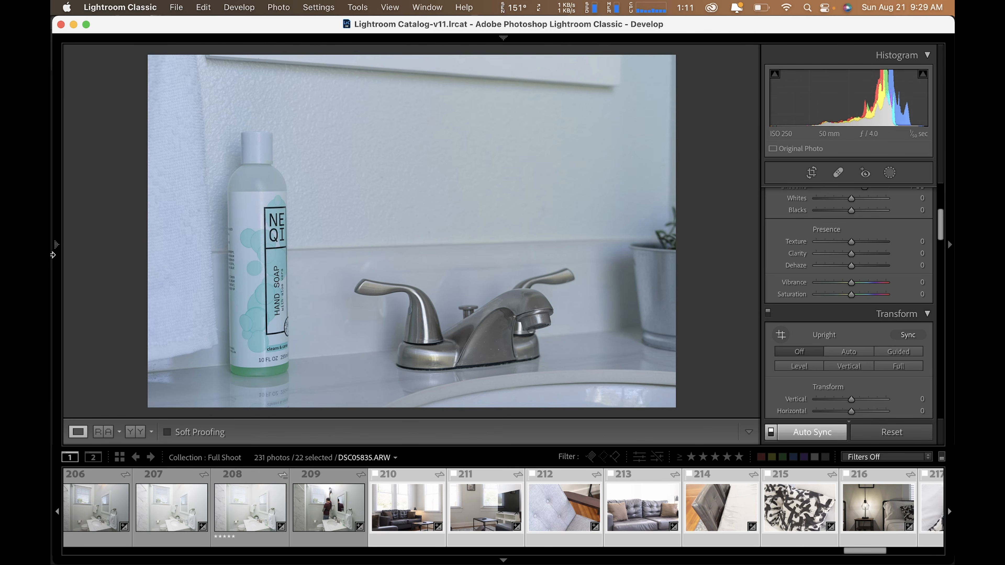
Show the develop presets and apply the Airbnb preset to all selected detail photos
{"action": "left_click", "coordinate": [57, 245]}
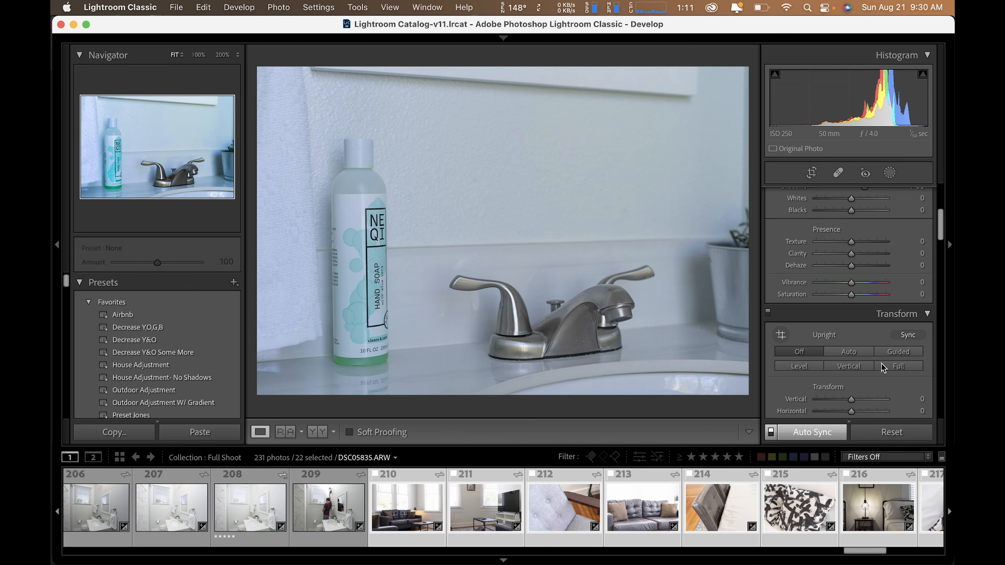
{"action": "left_click", "coordinate": [143, 316]}
{"action": "left_click", "coordinate": [145, 317]}
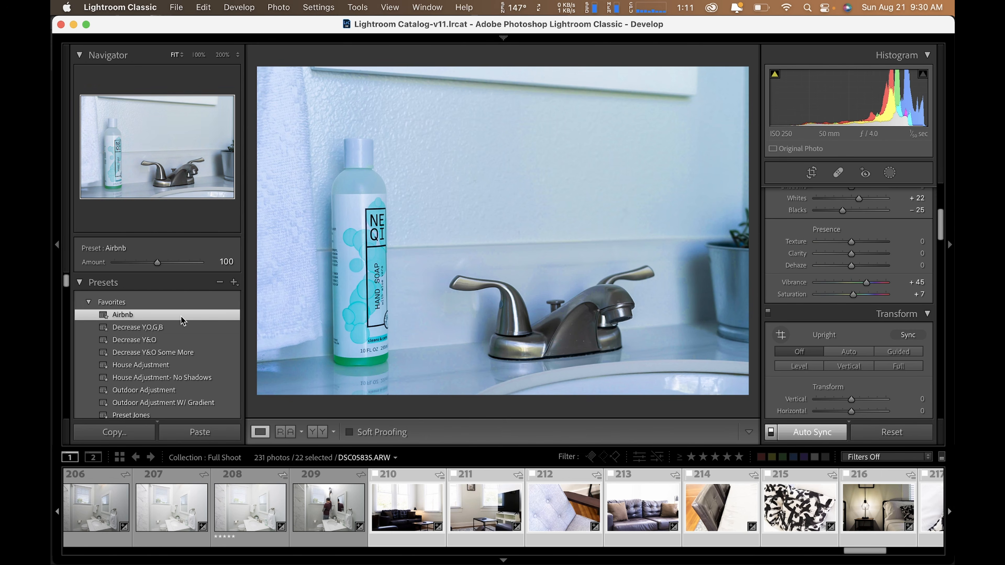
Examine the Airbnb preset's result on the living-room and cutlery drawer photos, along with its tone and presence settings
{"action": "scroll", "coordinate": [902, 267], "scroll_direction": "up", "scroll_amount": 5}
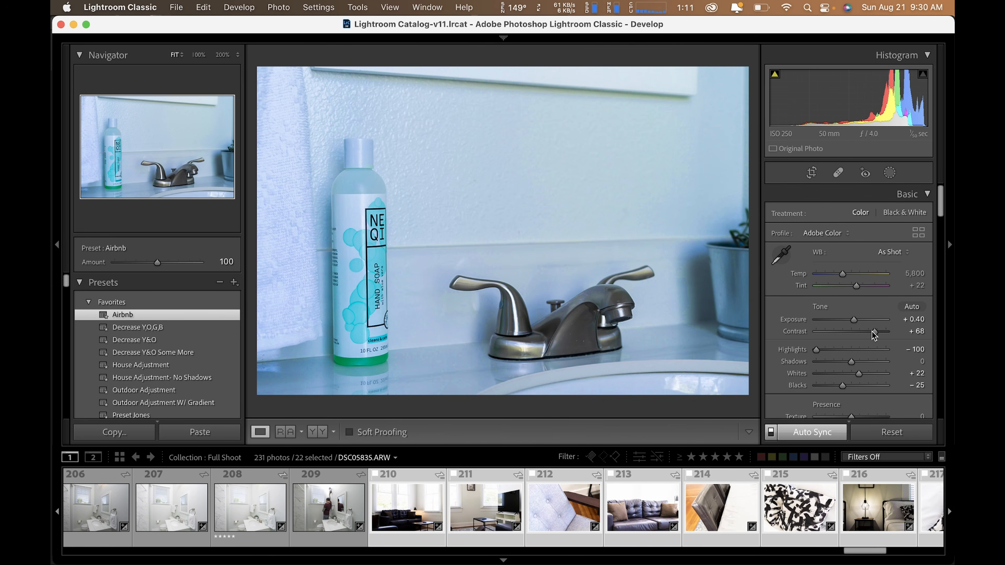
{"action": "left_click", "coordinate": [427, 509]}
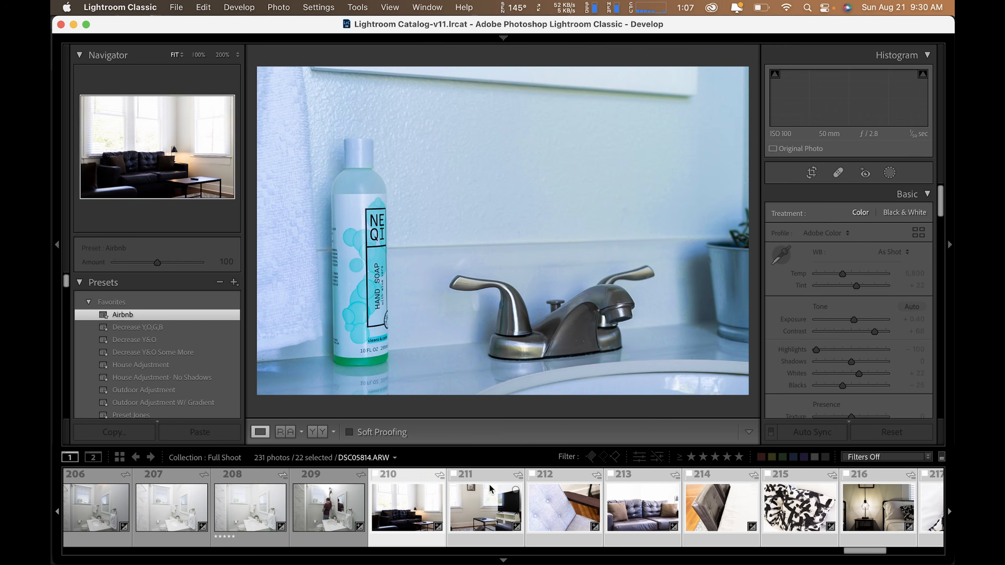
{"action": "left_click", "coordinate": [501, 511]}
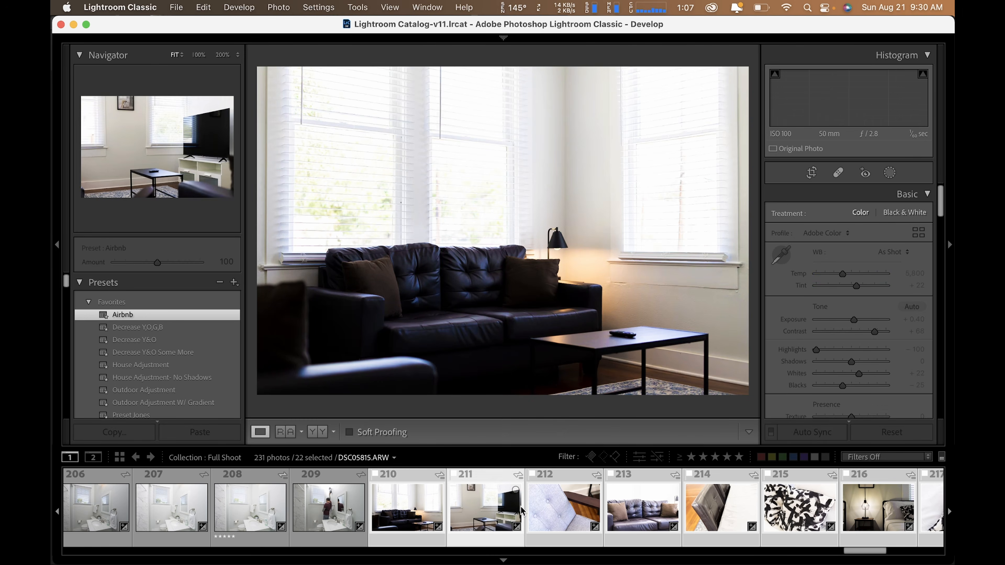
{"action": "scroll", "coordinate": [633, 511], "scroll_direction": "down", "scroll_amount": 6}
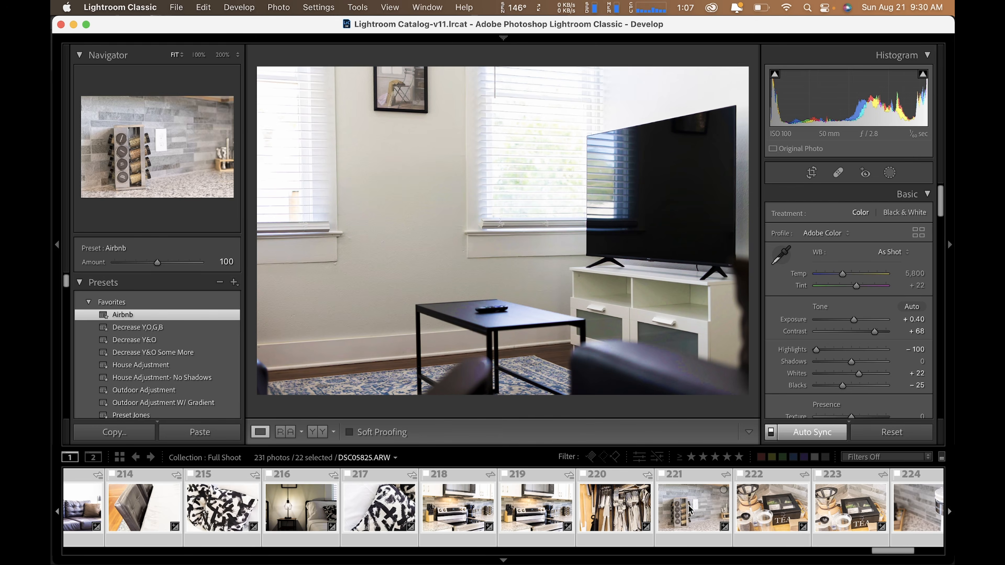
{"action": "left_click", "coordinate": [629, 515]}
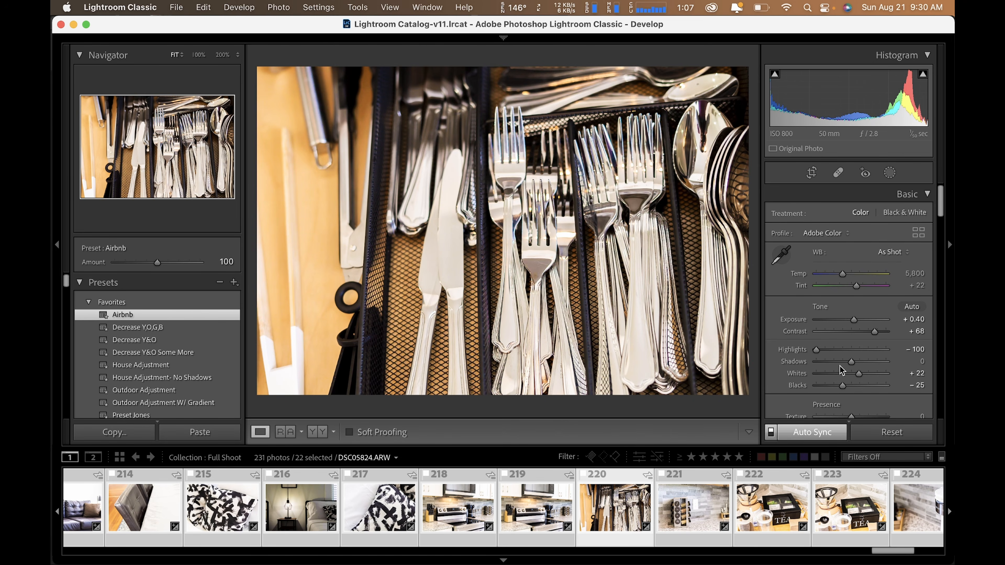
{"action": "scroll", "coordinate": [852, 352], "scroll_direction": "down", "scroll_amount": 3}
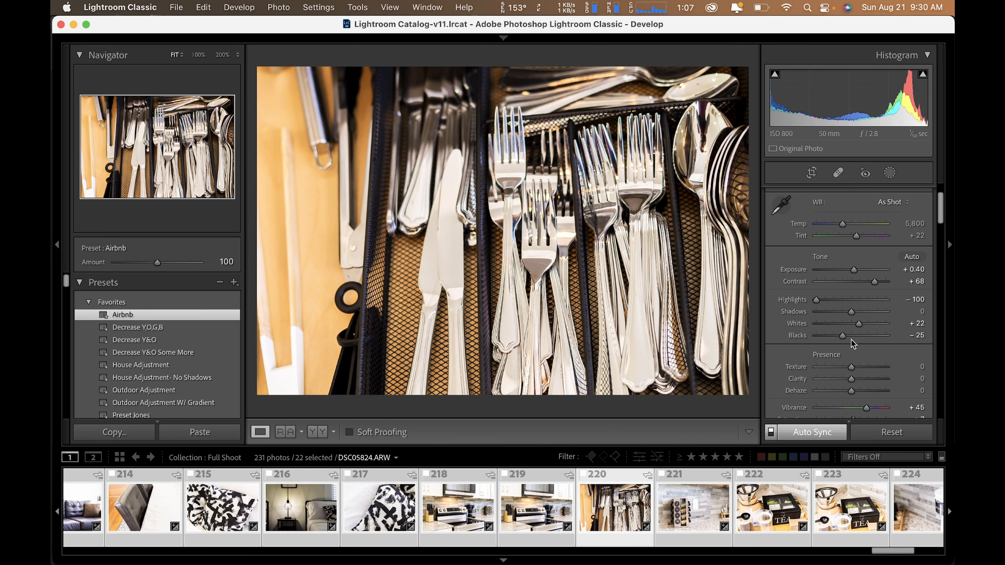
{"action": "scroll", "coordinate": [852, 329], "scroll_direction": "down", "scroll_amount": 1}
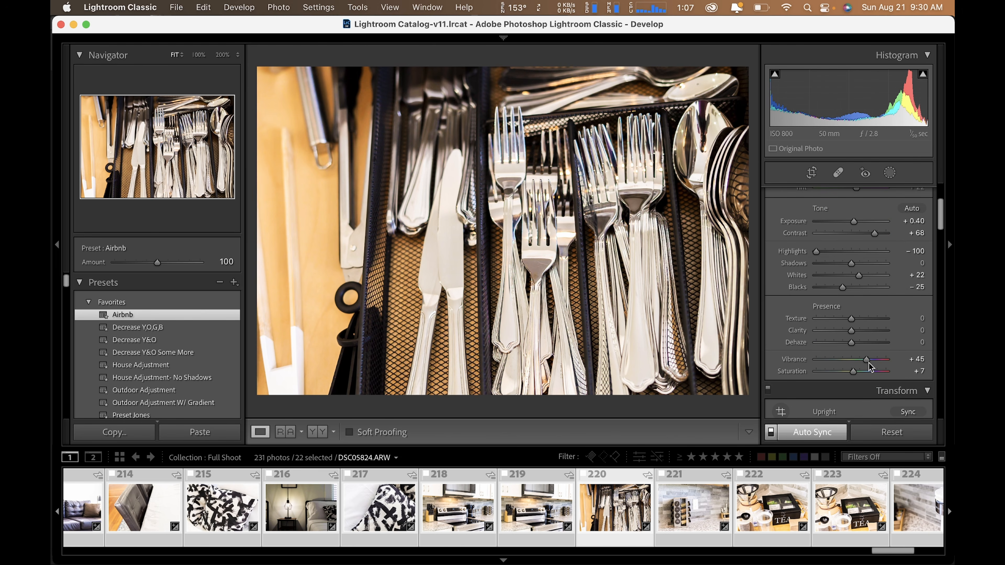
{"action": "scroll", "coordinate": [869, 365], "scroll_direction": "up", "scroll_amount": 4}
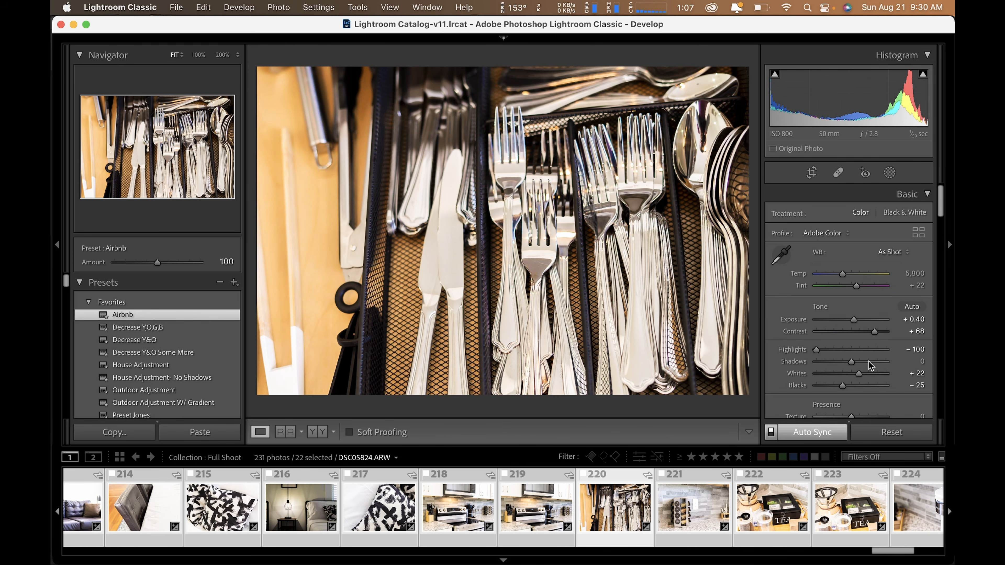
{"action": "scroll", "coordinate": [554, 506], "scroll_direction": "up", "scroll_amount": 3}
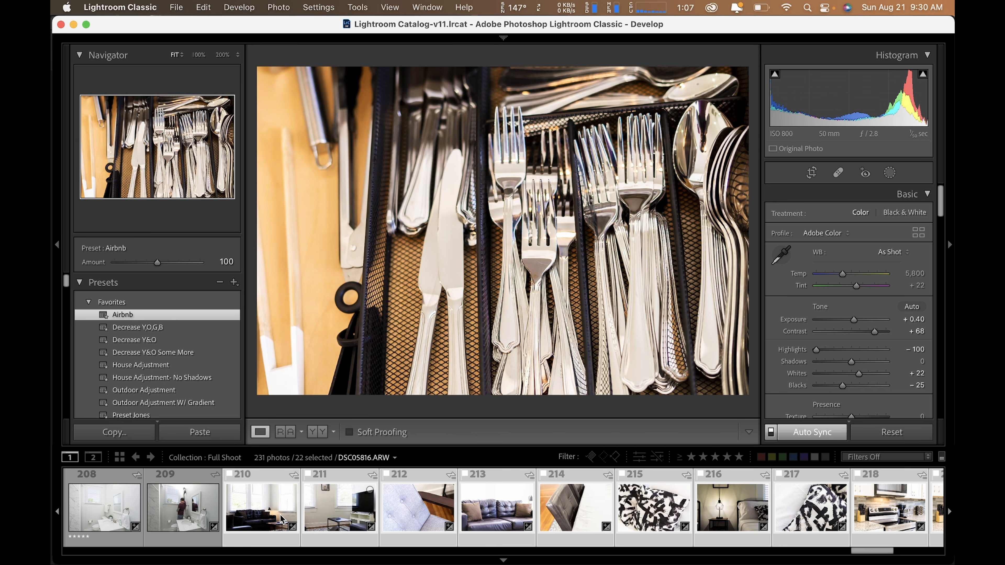
Turn Auto Sync off and raise Shadows to +50 on the dark sofa photo 210 only
{"action": "left_click", "coordinate": [261, 506]}
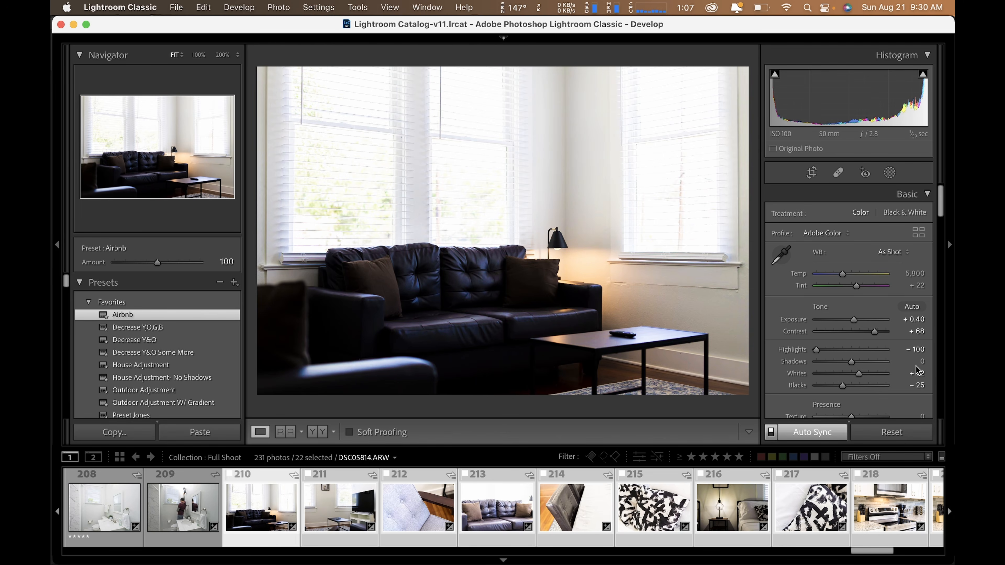
{"action": "left_click", "coordinate": [862, 362]}
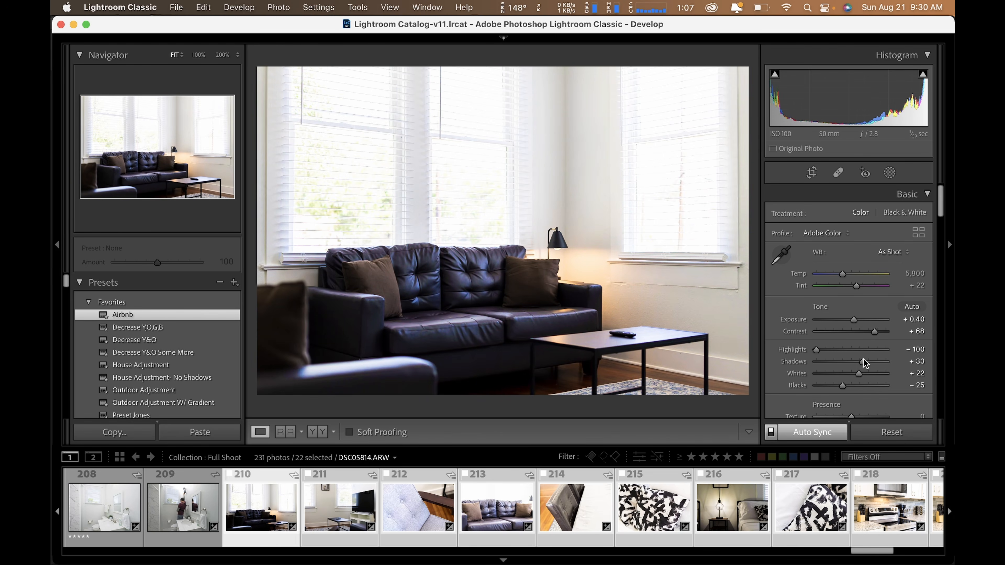
{"action": "key", "text": "super+z"}
{"action": "left_click", "coordinate": [771, 432]}
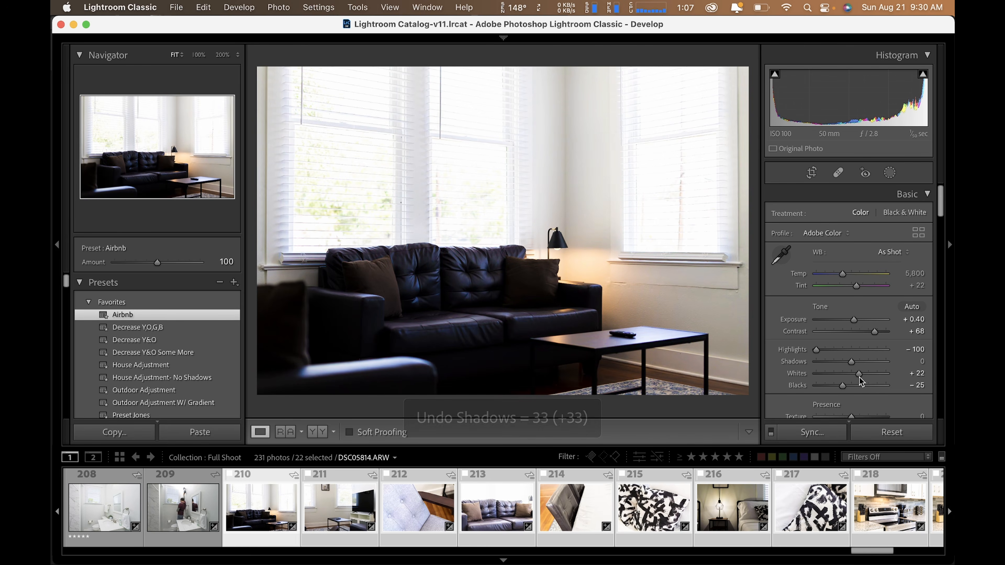
{"action": "left_click", "coordinate": [866, 362]}
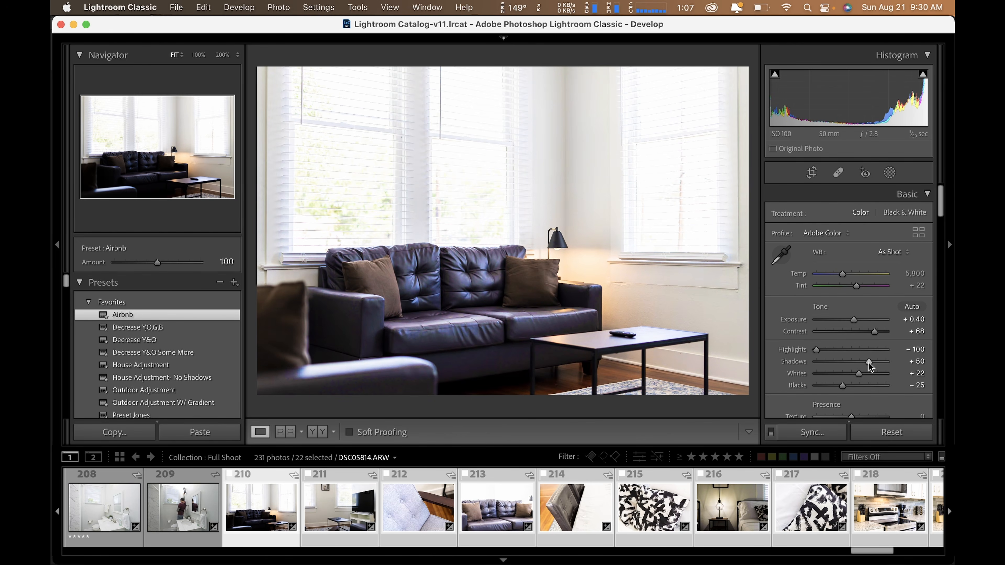
Set Shadows to +43 on the television photo 211 and Exposure to +0.05 on the armchair photo 212
{"action": "key", "text": "Right"}
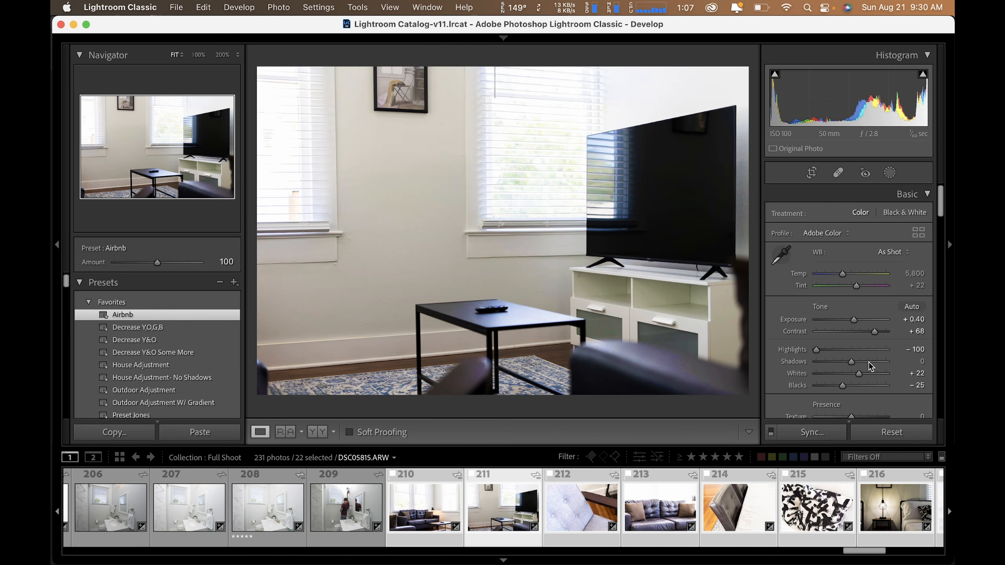
{"action": "left_click", "coordinate": [866, 362]}
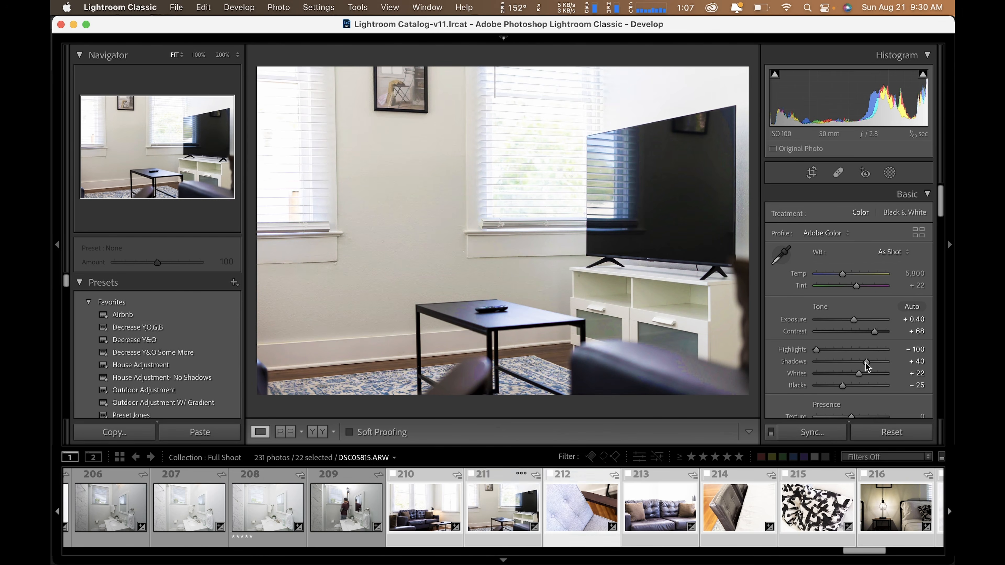
{"action": "key", "text": "Right"}
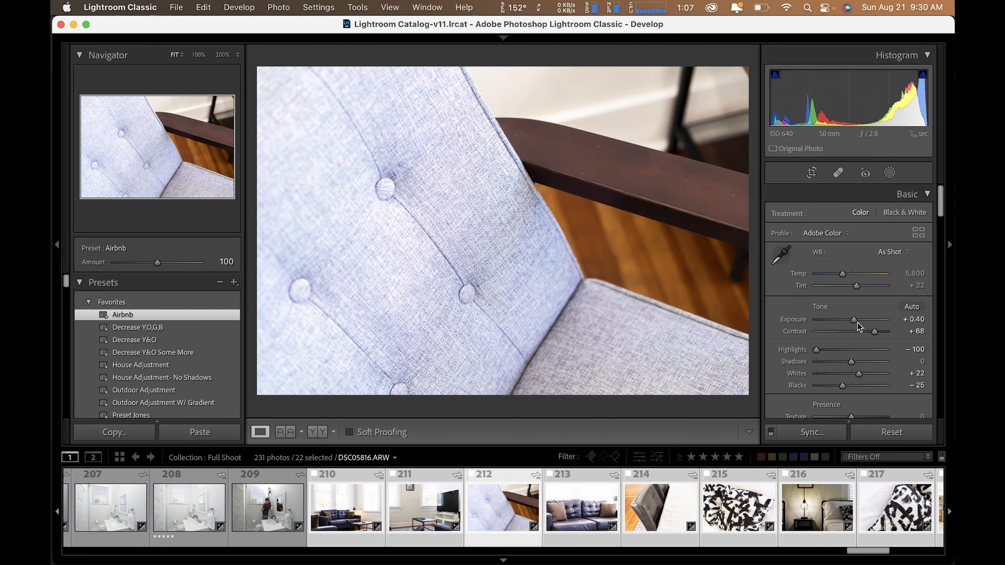
{"action": "left_click_drag", "start_coordinate": [856, 322], "coordinate": [854, 320]}
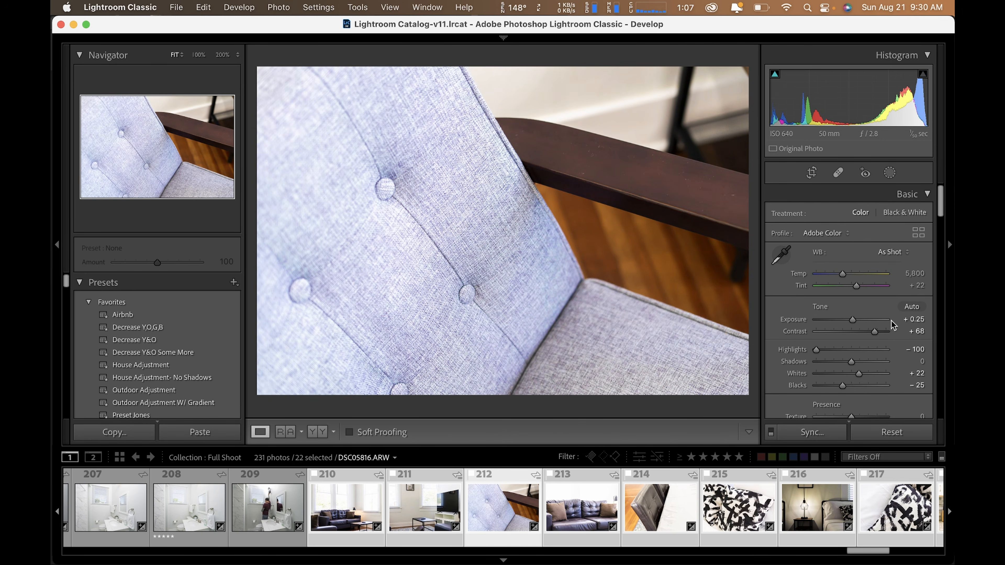
{"action": "left_click", "coordinate": [915, 320]}
{"action": "key", "text": "Down"}
{"action": "key", "text": "Down"}
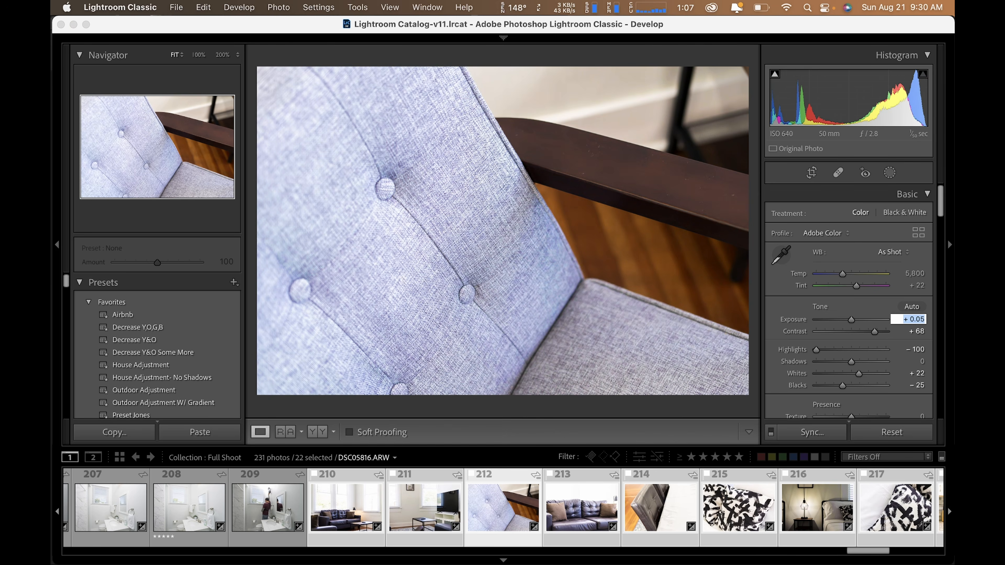
{"action": "key", "text": "Return"}
Lower the Exposure of the leather sofa photo 213 to -0.20
{"action": "key", "text": "Right"}
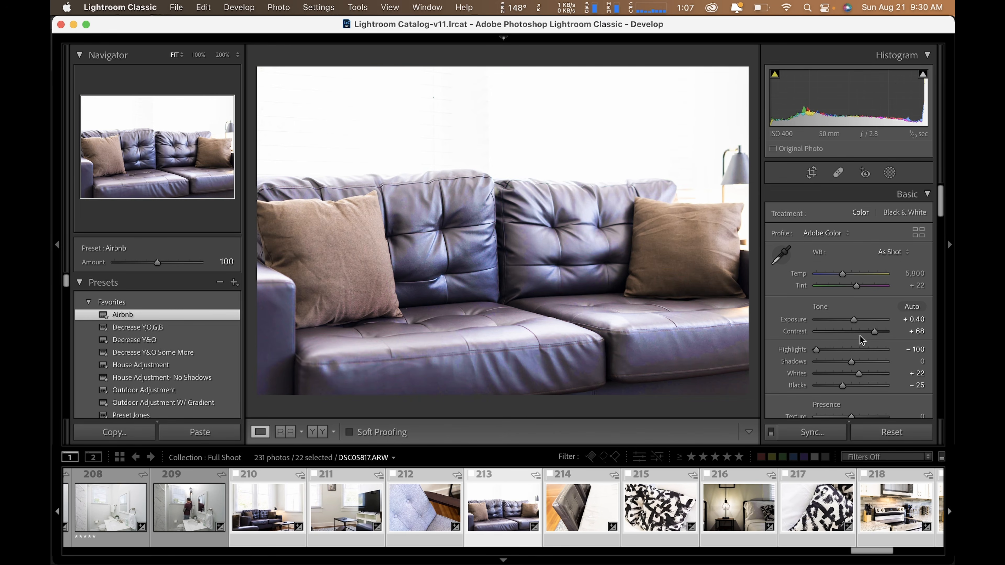
{"action": "left_click", "coordinate": [916, 320]}
{"action": "key", "text": "Down"}
{"action": "key", "text": "Down"}
{"action": "key", "text": "Down"}
{"action": "key", "text": "Down"}
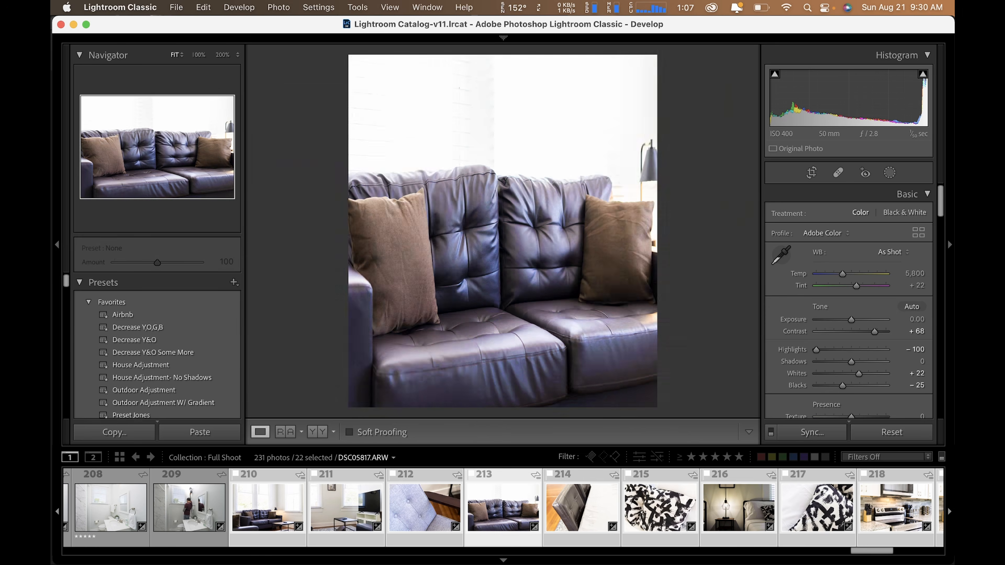
{"action": "key", "text": "Return"}
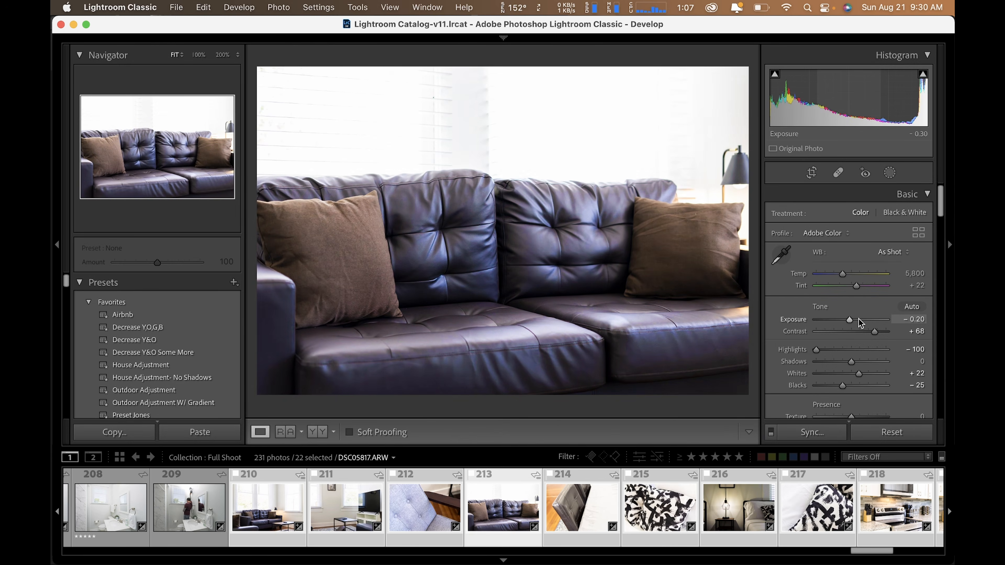
Lower the Exposure of the dining chair photo 214 to -0.10
{"action": "key", "text": "Right"}
{"action": "key", "text": "Down"}
{"action": "key", "text": "Down"}
{"action": "key", "text": "Down"}
{"action": "key", "text": "Down"}
{"action": "key", "text": "Down"}
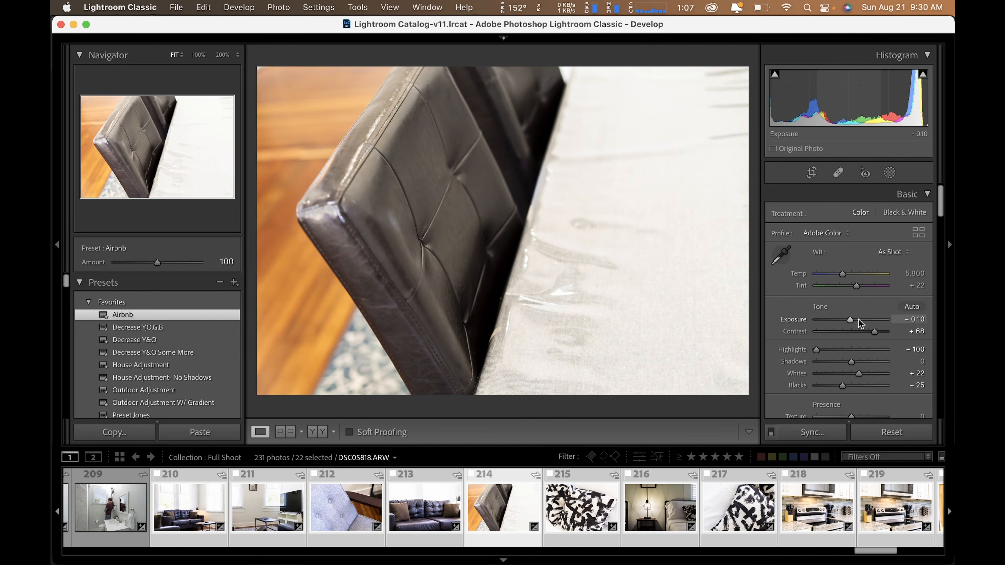
Set the Exposure of pillow photo 215 to +0.20 and sample its white balance from the pillow fabric
{"action": "key", "text": "Right"}
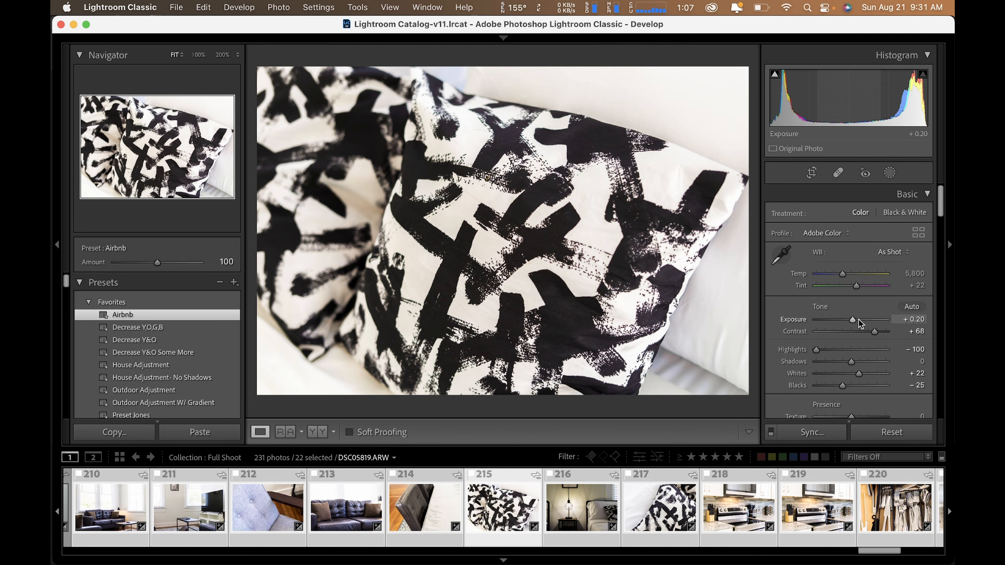
{"action": "key", "text": "w"}
{"action": "left_click", "coordinate": [589, 240]}
Set Exposure to +0.20 on the stove photo 218 and apply the Decrease Y&O preset to it
{"action": "key", "text": "Right"}
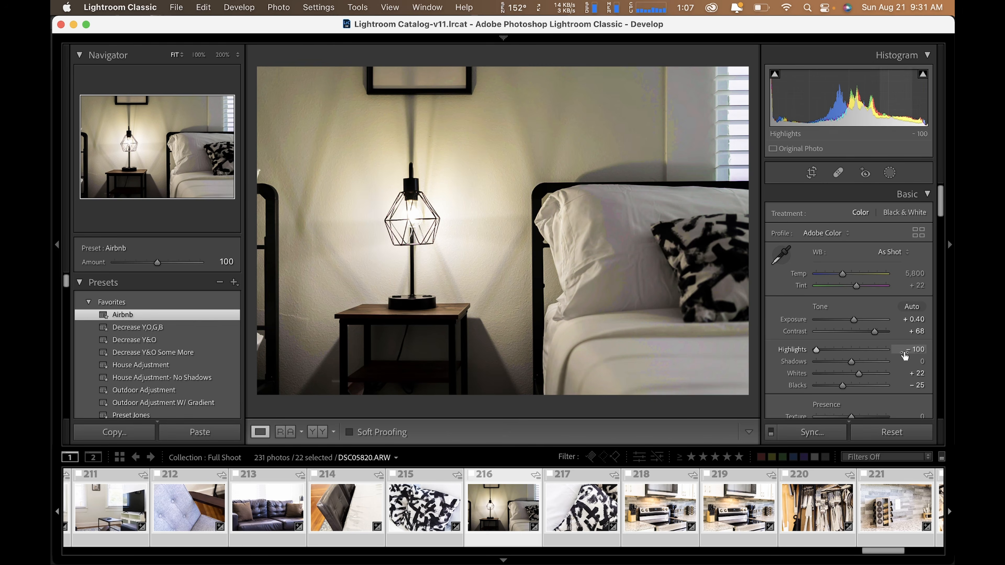
{"action": "key", "text": "Right"}
{"action": "key", "text": "Right"}
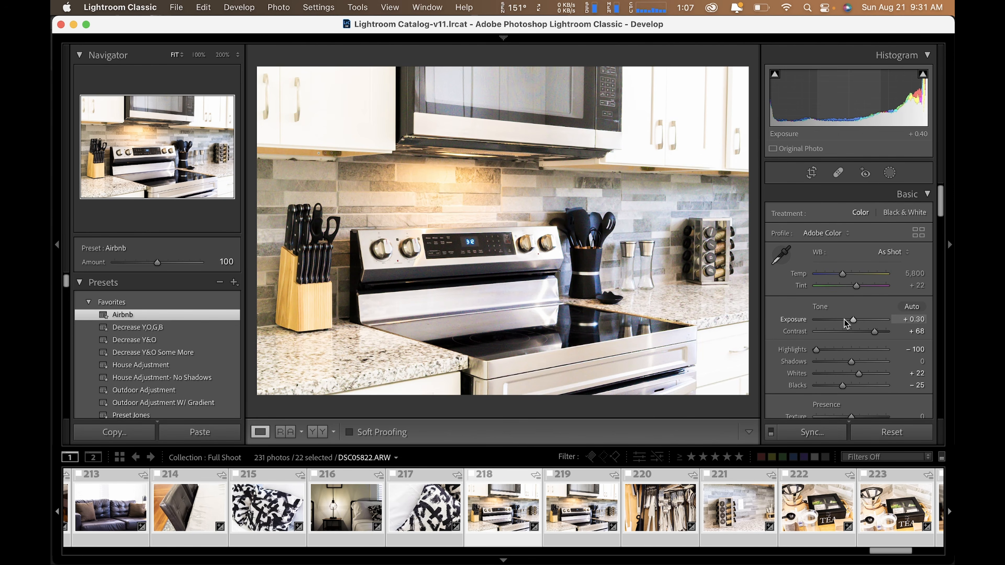
{"action": "left_click_drag", "start_coordinate": [854, 320], "coordinate": [852, 320]}
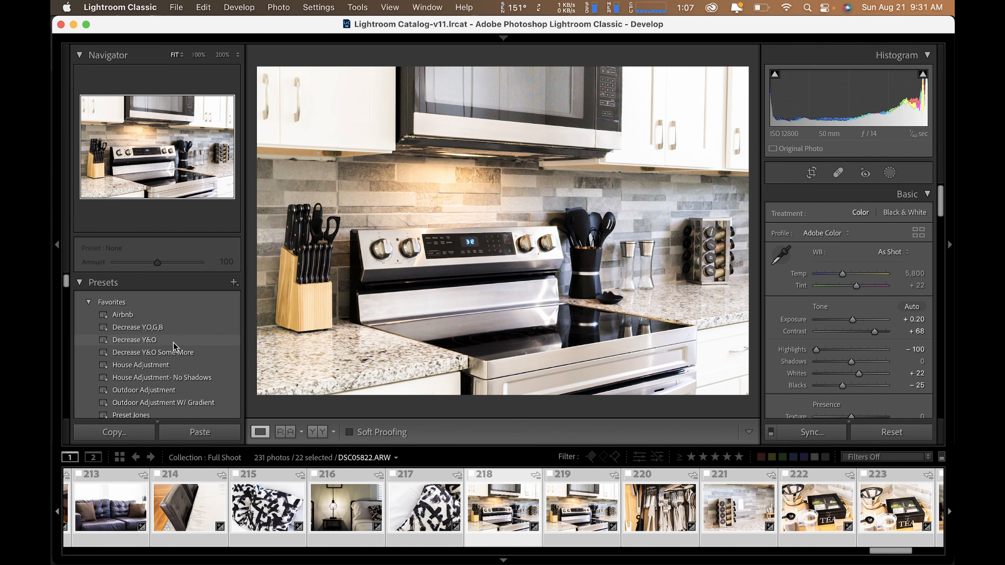
{"action": "left_click", "coordinate": [158, 340]}
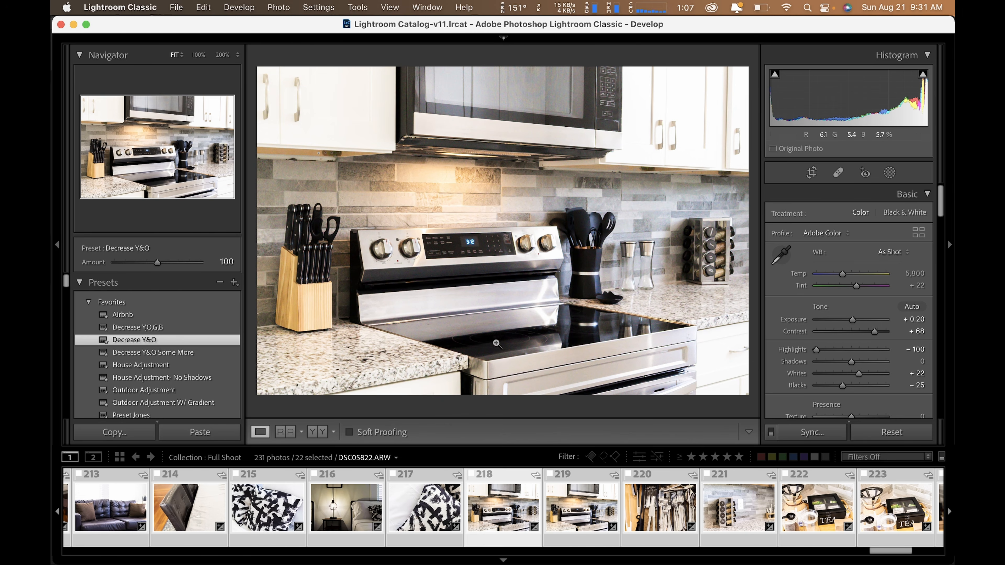
{"action": "scroll", "coordinate": [893, 334], "scroll_direction": "down", "scroll_amount": 5}
{"action": "scroll", "coordinate": [893, 331], "scroll_direction": "down", "scroll_amount": 10}
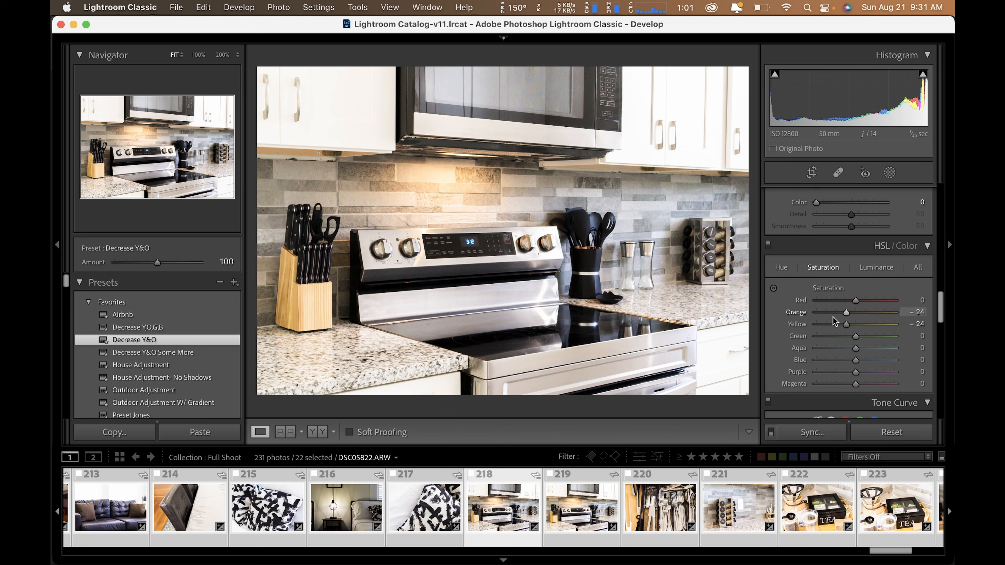
{"action": "scroll", "coordinate": [839, 317], "scroll_direction": "up", "scroll_amount": 5}
{"action": "scroll", "coordinate": [839, 318], "scroll_direction": "up", "scroll_amount": 5}
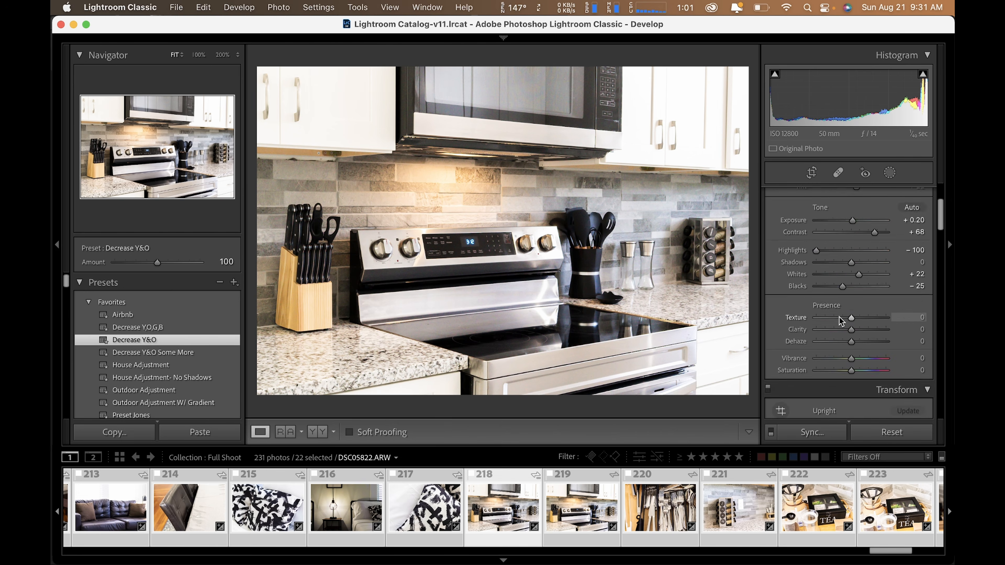
Remove the flag from the second stove photo, number 219
{"action": "key", "text": "Right"}
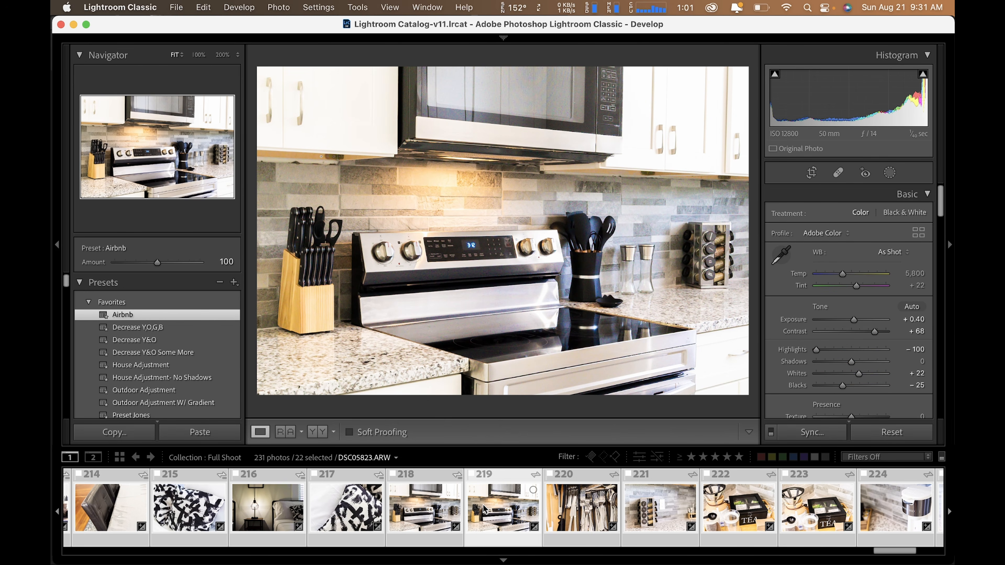
{"action": "key", "text": "u"}
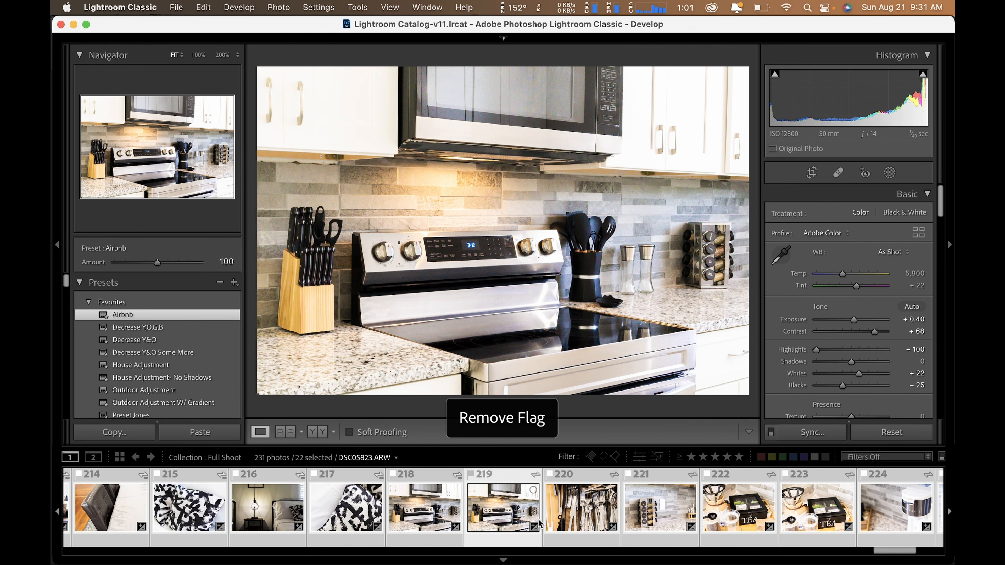
Try the Auto white balance on the cutlery drawer photo 220 and undo it
{"action": "left_click", "coordinate": [563, 520]}
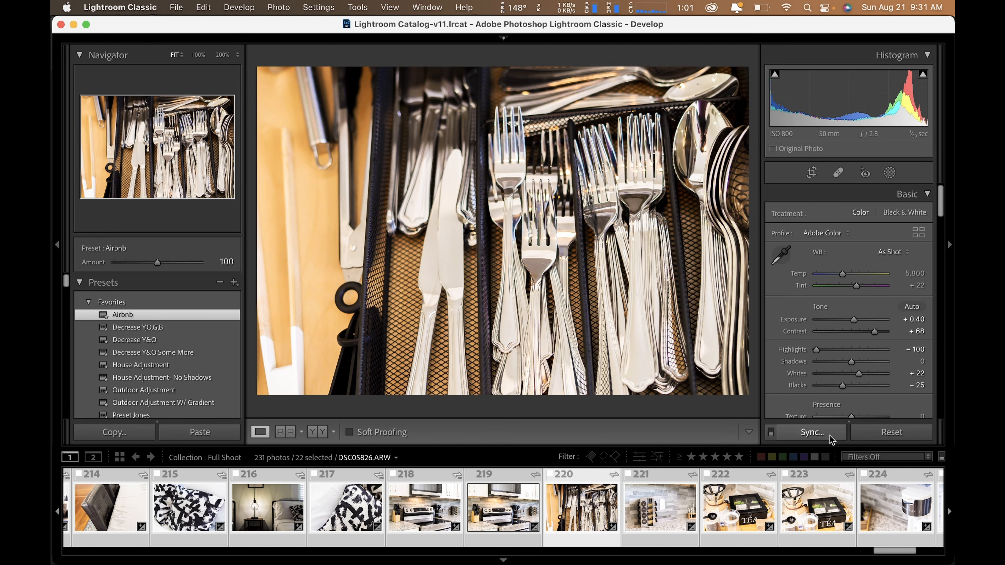
{"action": "left_click", "coordinate": [880, 254]}
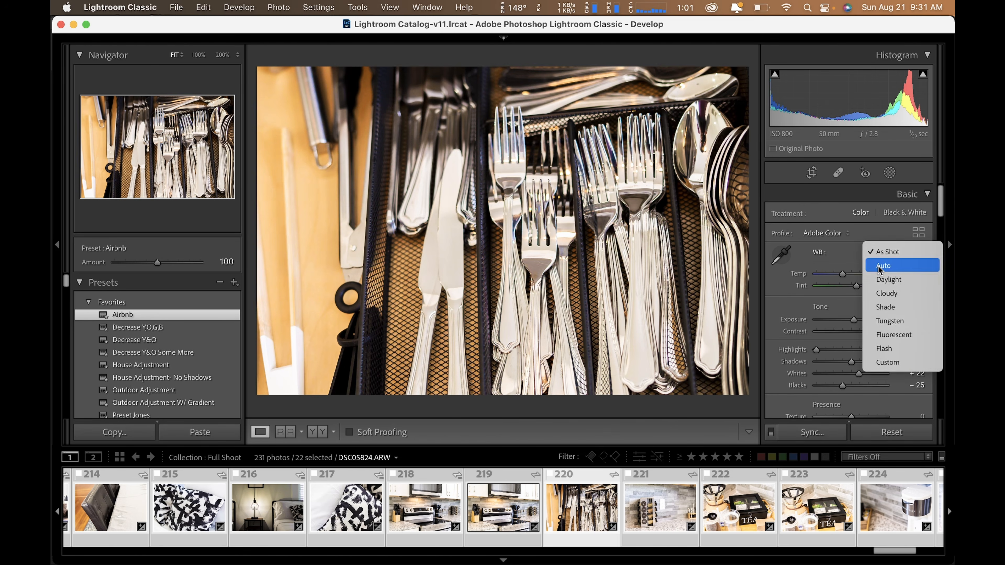
{"action": "left_click", "coordinate": [882, 266]}
{"action": "key", "text": "super+z"}
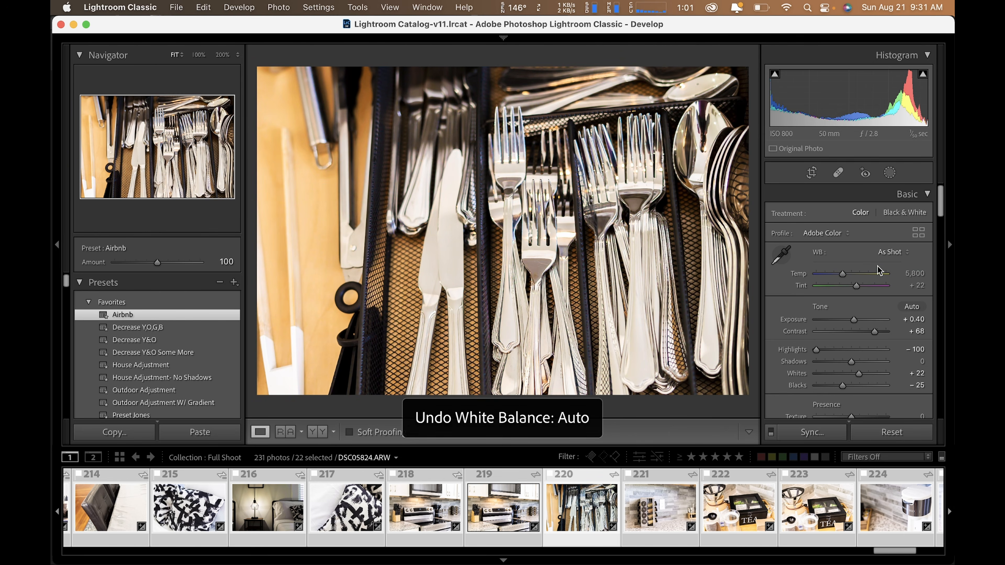
Set Exposure to +0.10 and Temp to 5,500 on the spice rack photo 221
{"action": "key", "text": "Right"}
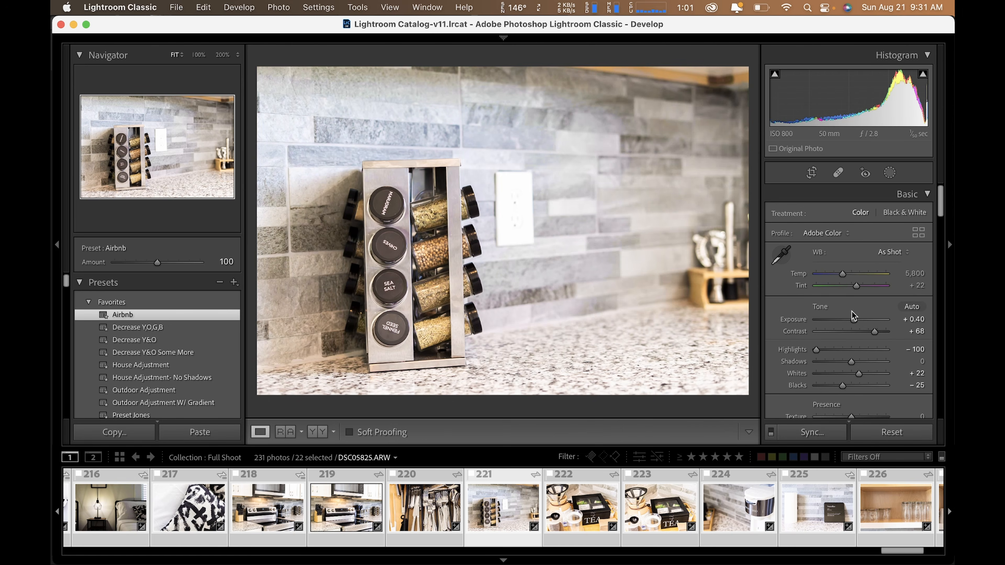
{"action": "left_click_drag", "start_coordinate": [858, 319], "coordinate": [850, 319]}
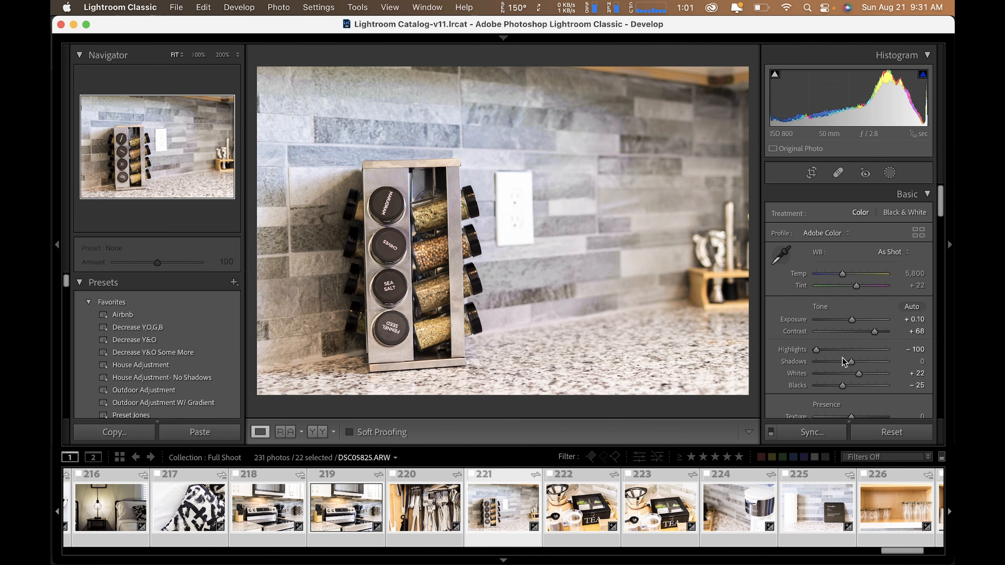
{"action": "left_click_drag", "start_coordinate": [844, 274], "coordinate": [841, 276]}
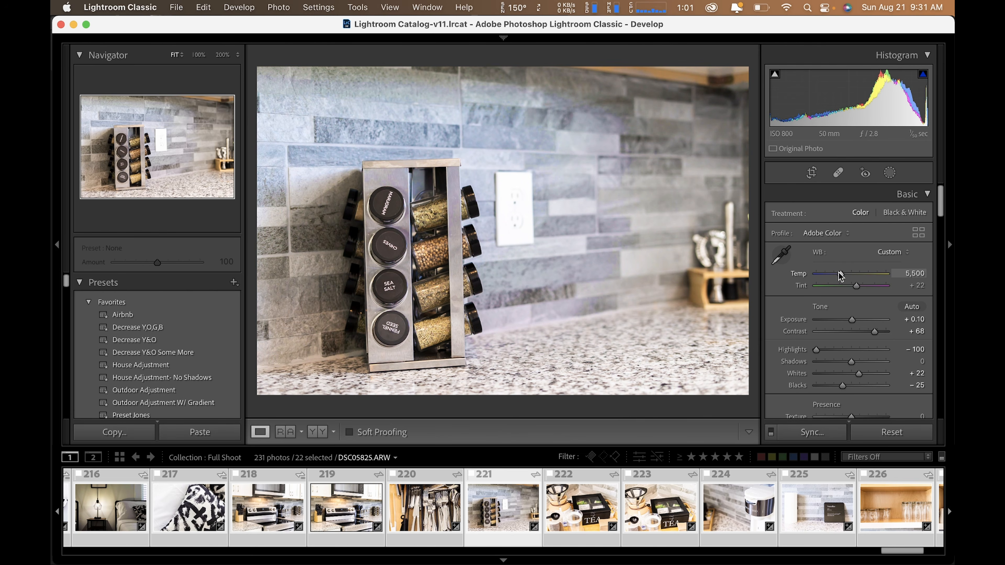
Deselect the first tea box photo, number 222, and sample the white balance of photo 223 from the front of the tea box
{"action": "left_click", "coordinate": [575, 514]}
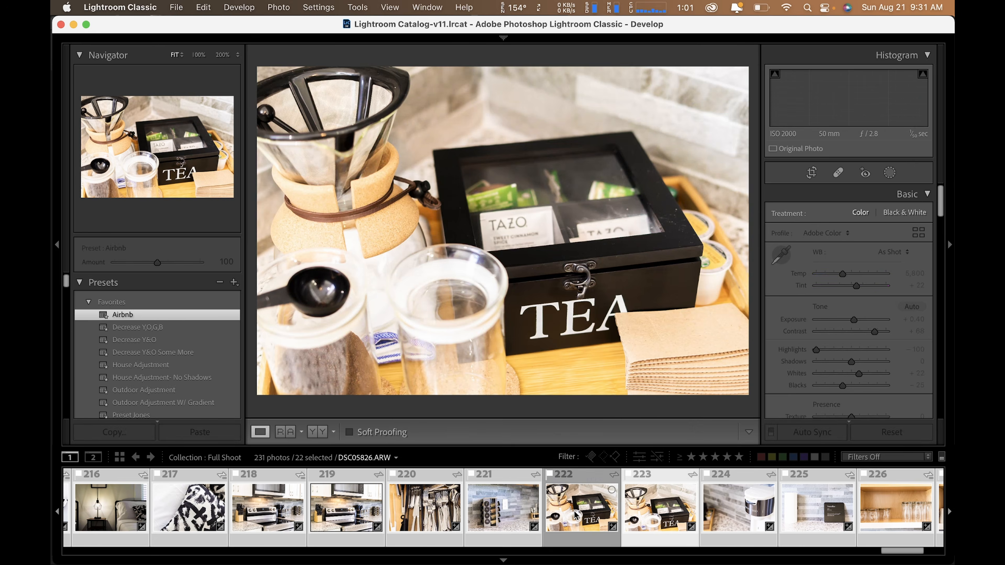
{"action": "left_click", "coordinate": [629, 511]}
{"action": "key", "text": "w"}
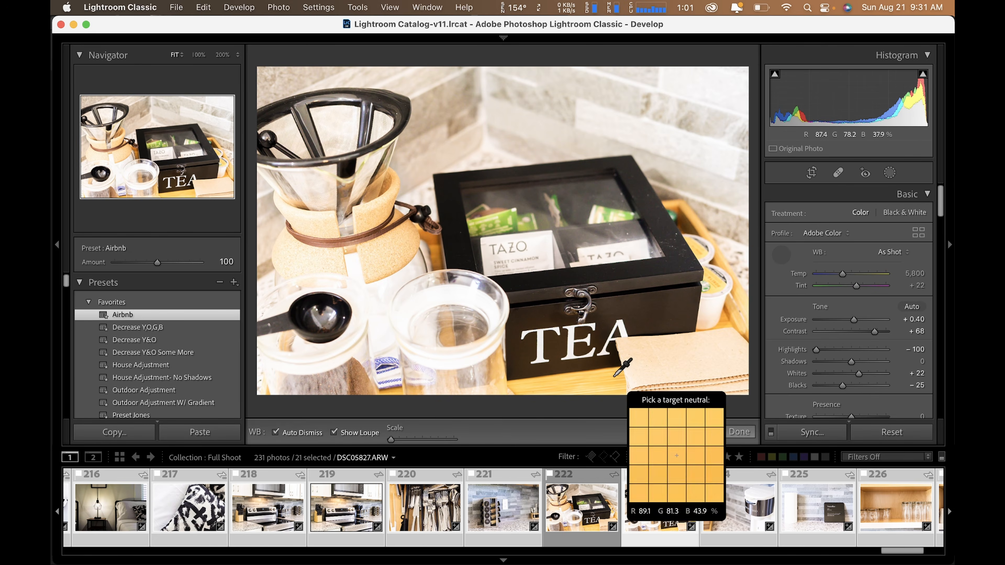
{"action": "left_click", "coordinate": [573, 334]}
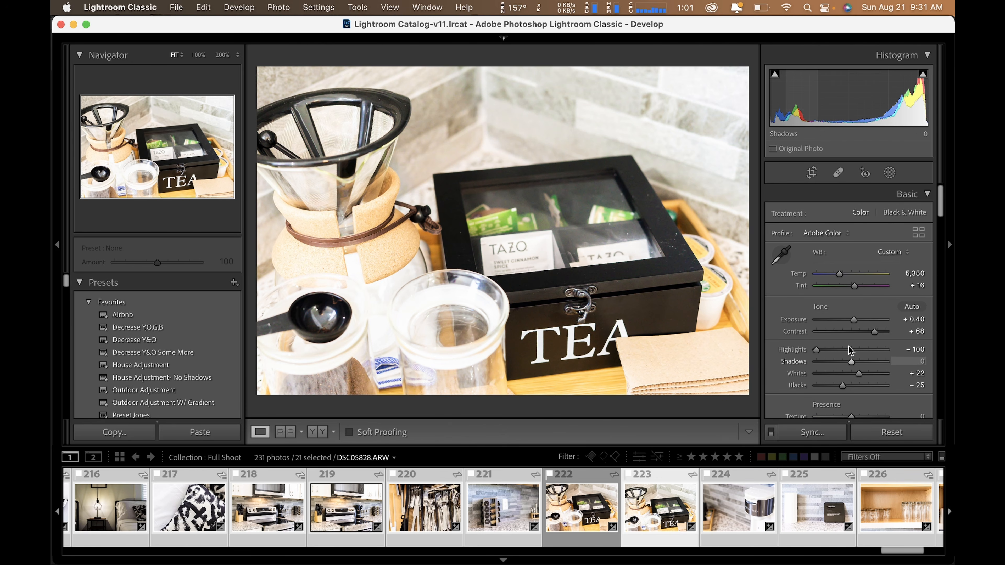
Set Exposure to +0.10 and Contrast to +63 on coffee maker photo 224, and Exposure to -0.10 on Traveller sign photo 225
{"action": "left_click_drag", "start_coordinate": [852, 321], "coordinate": [852, 319]}
{"action": "key", "text": "Right"}
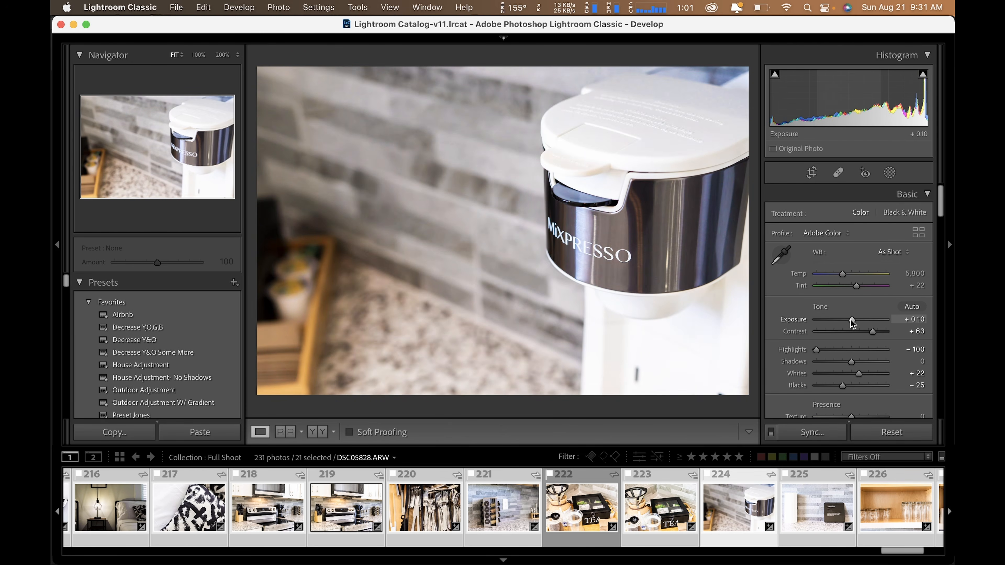
{"action": "key", "text": "Right"}
{"action": "left_click", "coordinate": [851, 319]}
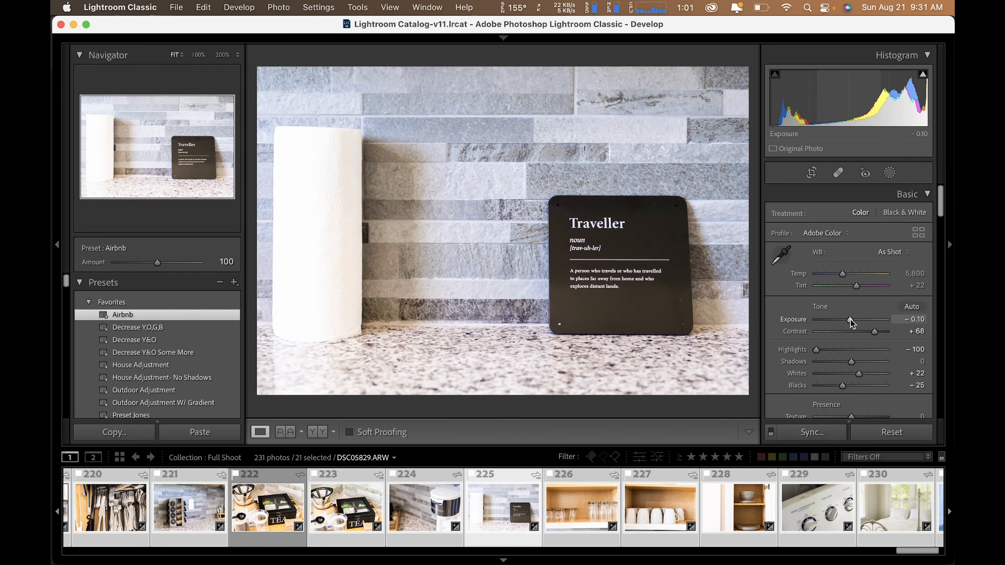
Compare the Auto and Vertical Upright corrections on the glasses cabinet photo 226 and keep Auto
{"action": "left_click", "coordinate": [609, 510]}
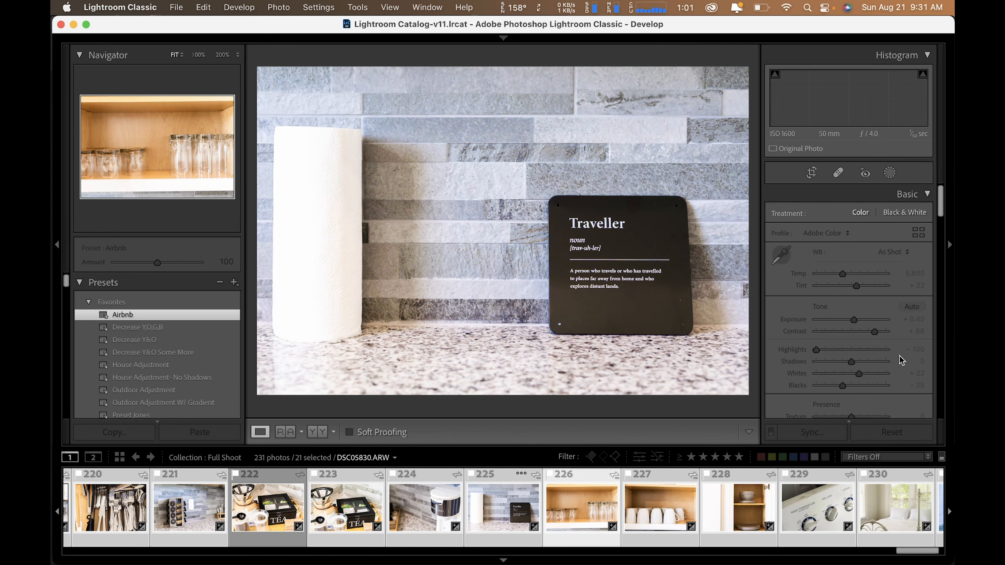
{"action": "scroll", "coordinate": [855, 342], "scroll_direction": "down", "scroll_amount": 4}
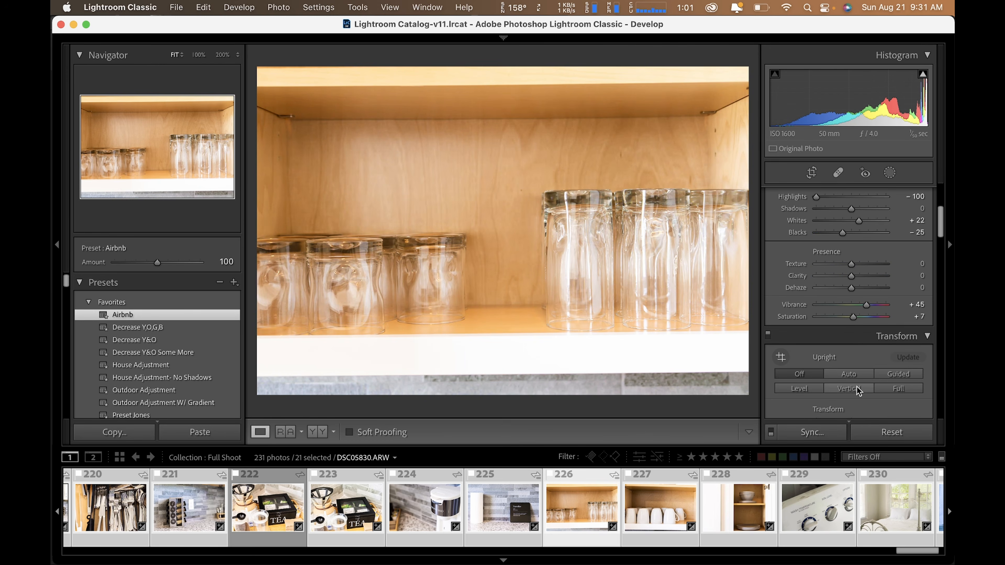
{"action": "left_click", "coordinate": [856, 375]}
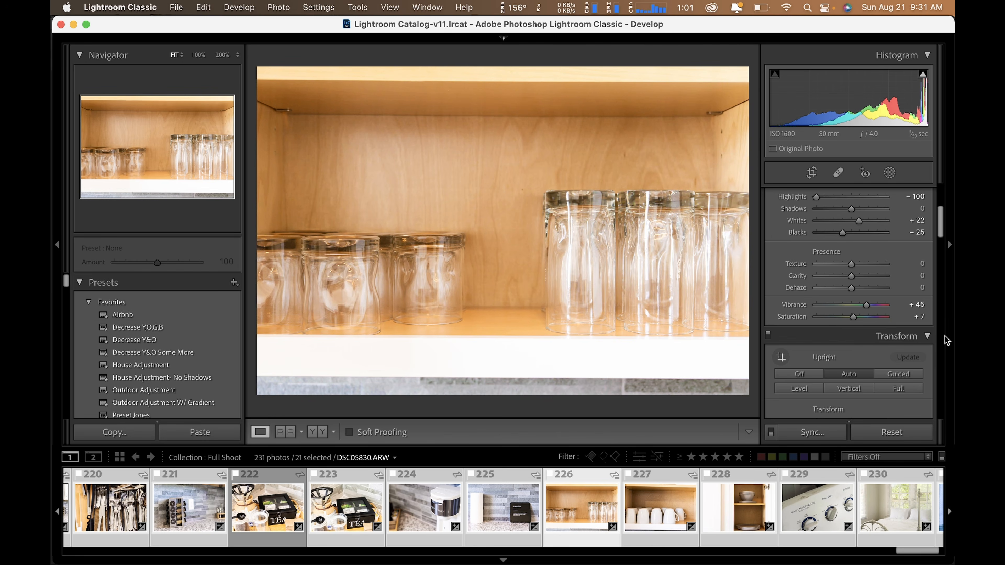
{"action": "left_click", "coordinate": [844, 388]}
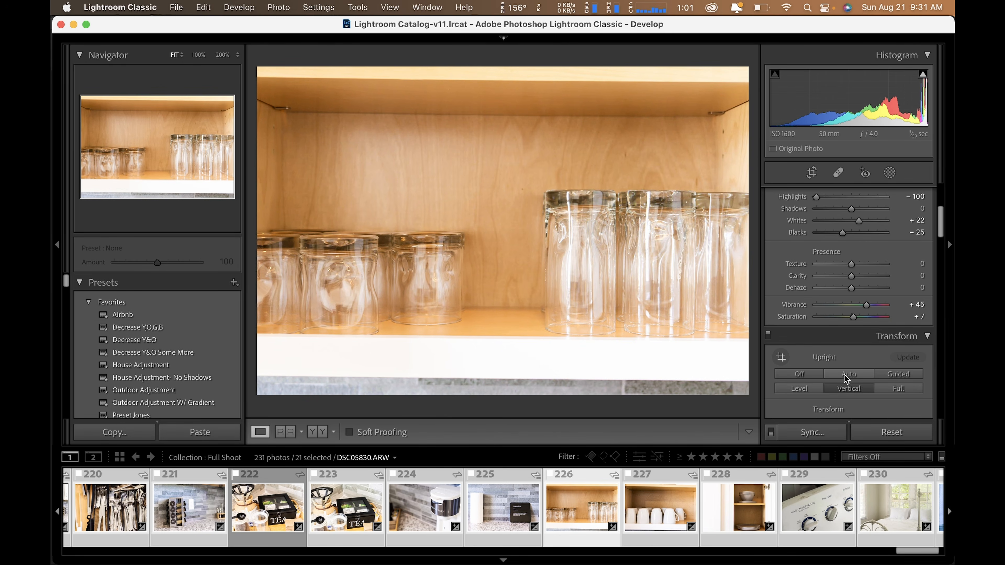
{"action": "left_click", "coordinate": [844, 374]}
Straighten the mug cabinet photo 227 with the Auto Upright correction after comparing it with Full
{"action": "key", "text": "Right"}
{"action": "left_click", "coordinate": [858, 374]}
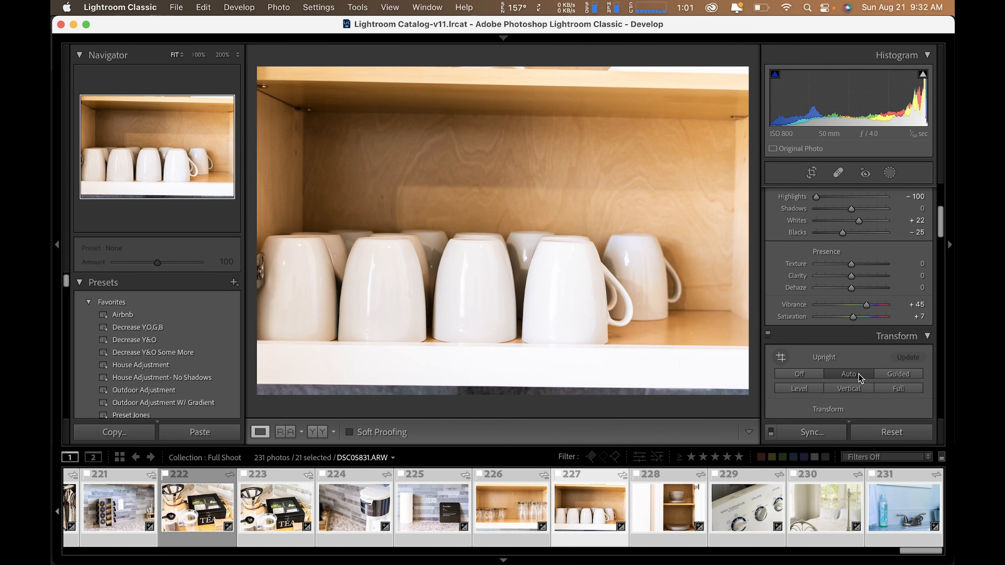
{"action": "left_click", "coordinate": [907, 389]}
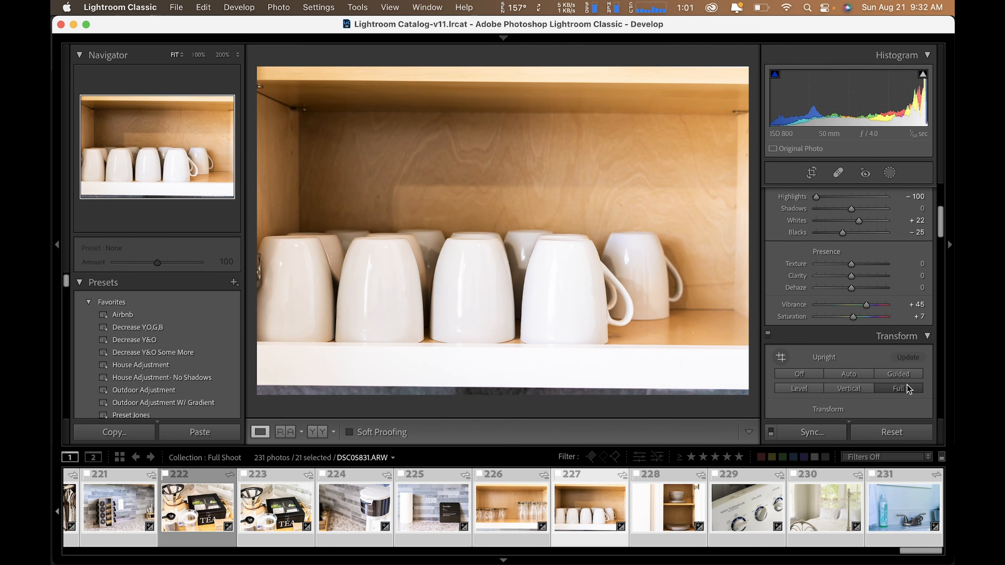
{"action": "left_click", "coordinate": [838, 375]}
Try the Auto and Vertical Upright corrections on the dish cabinet photo 228
{"action": "key", "text": "Right"}
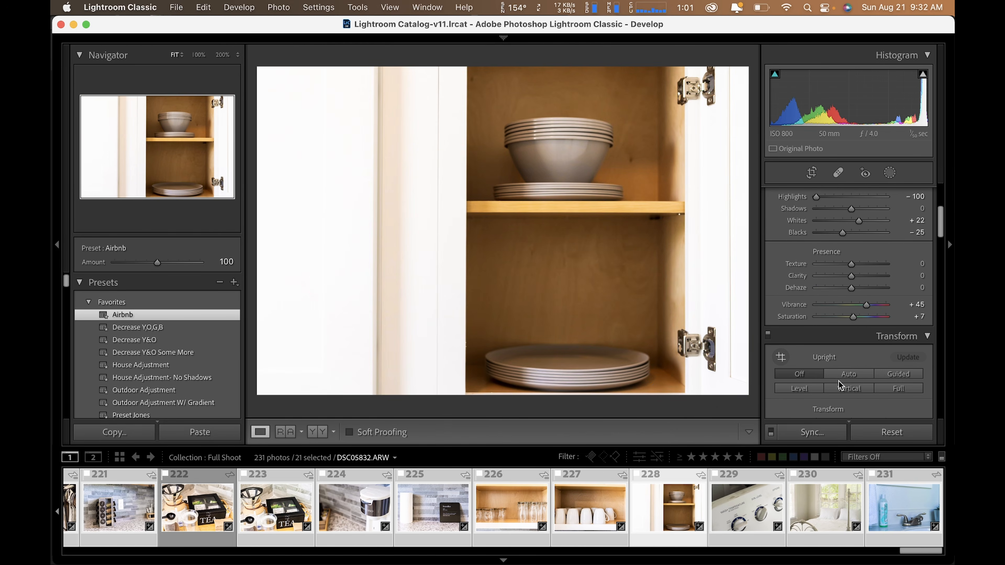
{"action": "left_click", "coordinate": [842, 375]}
{"action": "left_click", "coordinate": [869, 389]}
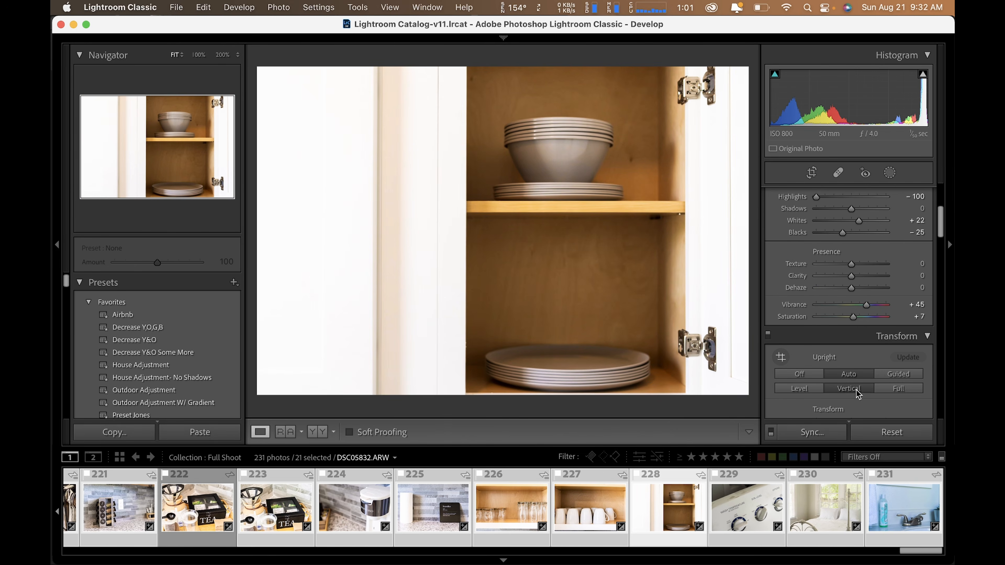
Try the Auto Upright correction on washer photo 229 and bed photo 230, and switch it back off for both
{"action": "key", "text": "Right"}
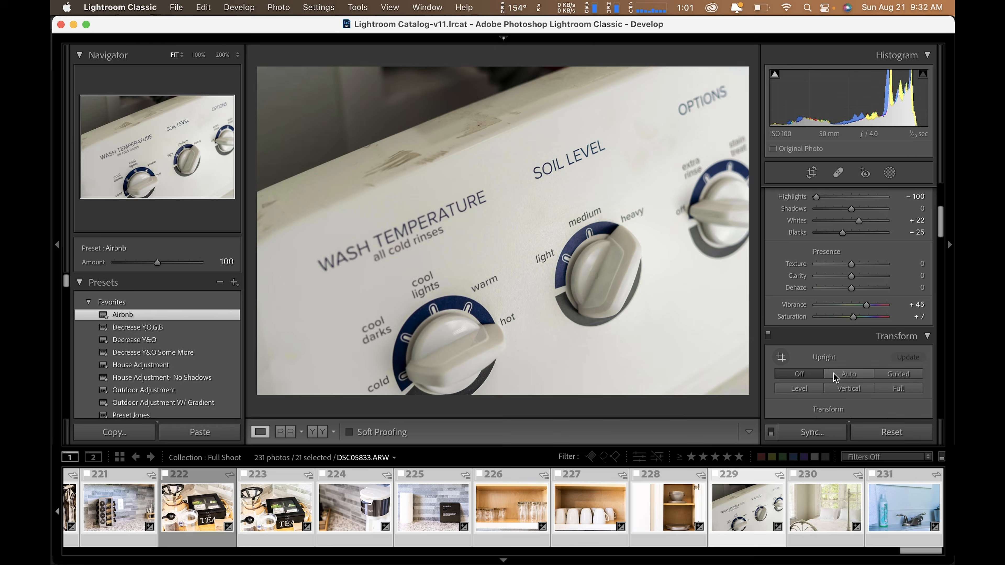
{"action": "left_click", "coordinate": [832, 373]}
{"action": "left_click", "coordinate": [817, 376]}
{"action": "key", "text": "Right"}
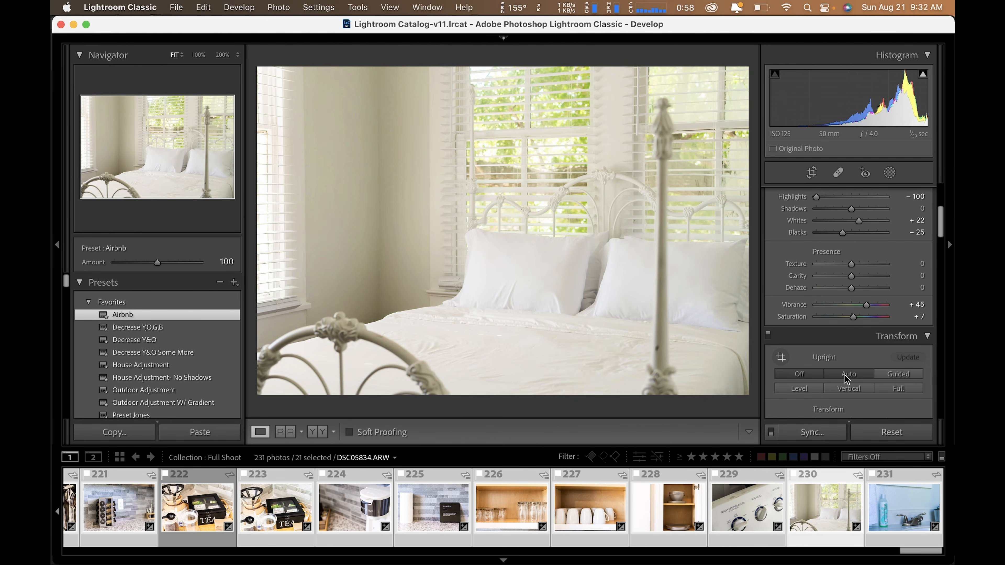
{"action": "left_click", "coordinate": [844, 375]}
{"action": "left_click", "coordinate": [810, 375]}
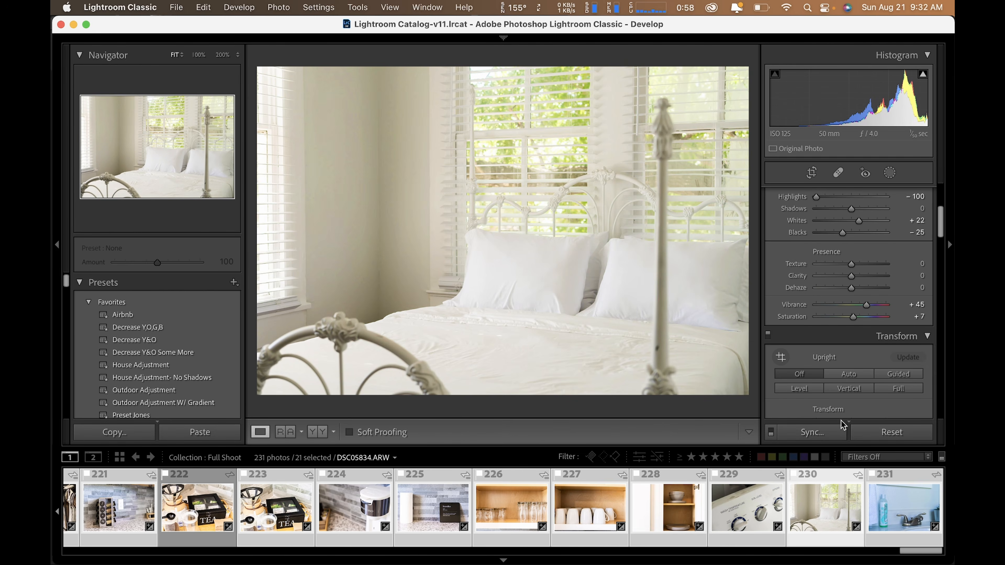
Sample the white balance of the bathroom faucet photo 231 from the wall and set its Exposure to +0.70
{"action": "key", "text": "Right"}
{"action": "key", "text": "w"}
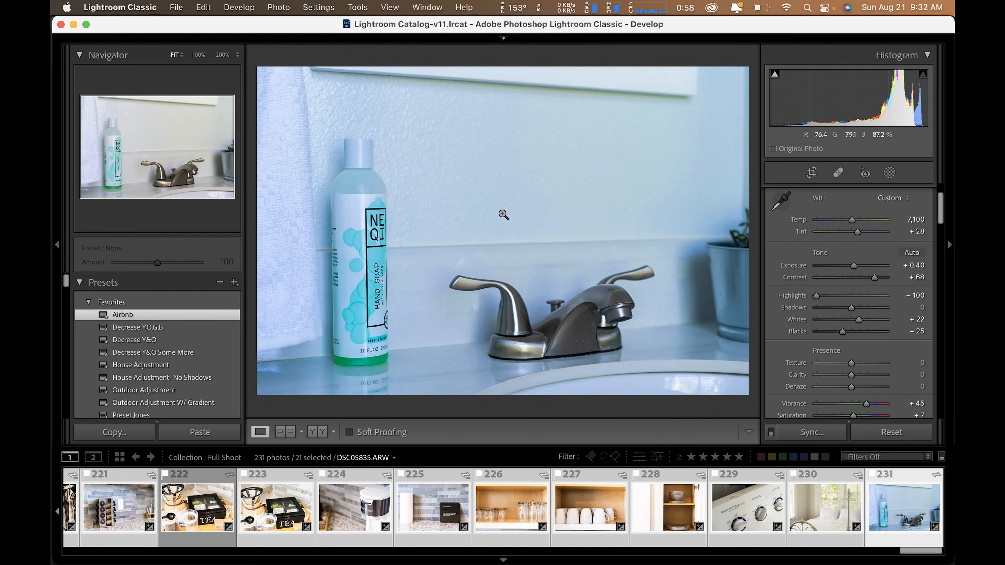
{"action": "left_click", "coordinate": [503, 214]}
{"action": "key", "text": "w"}
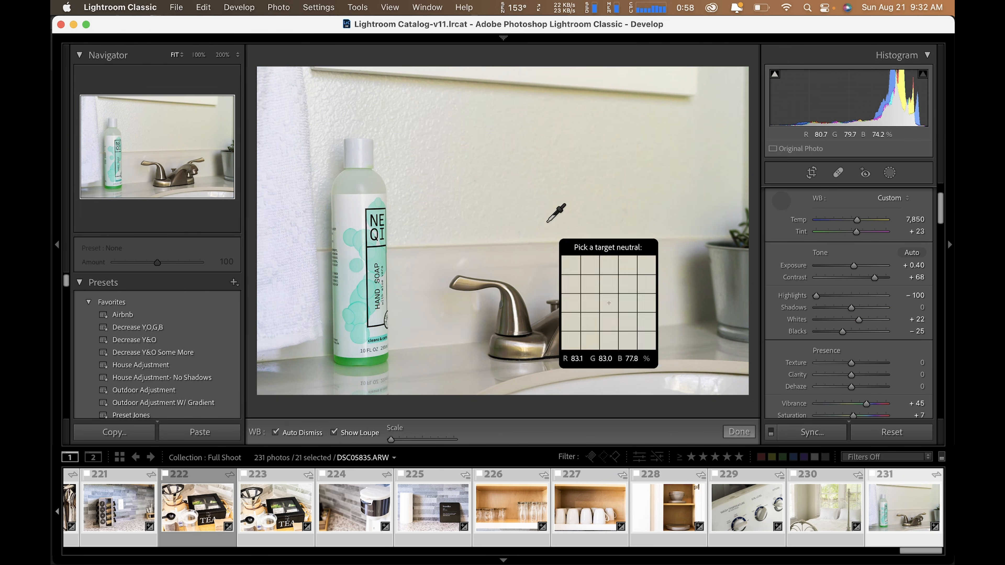
{"action": "left_click", "coordinate": [555, 210]}
{"action": "left_click_drag", "start_coordinate": [860, 265], "coordinate": [862, 266]}
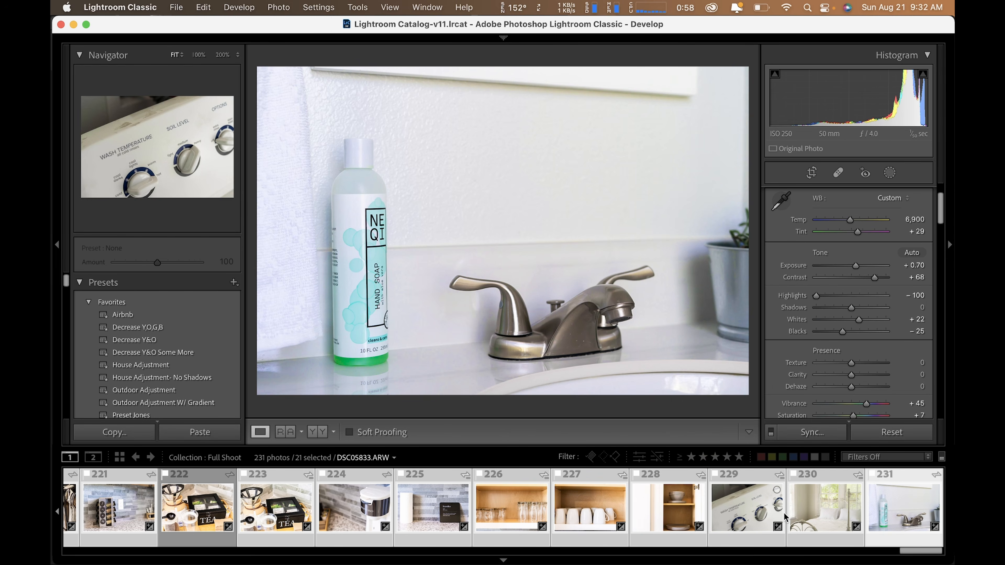
Rate the selected photos five stars with Auto Sync on, and filter the collection to photos rated five stars or higher
{"action": "left_click", "coordinate": [785, 435], "text": "super"}
{"action": "key", "text": "5"}
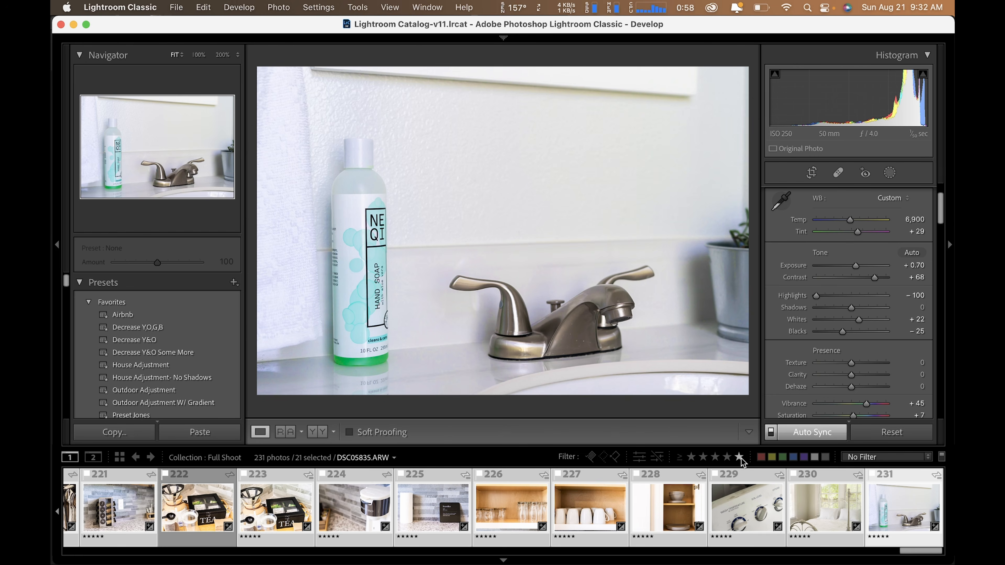
{"action": "left_click", "coordinate": [678, 458]}
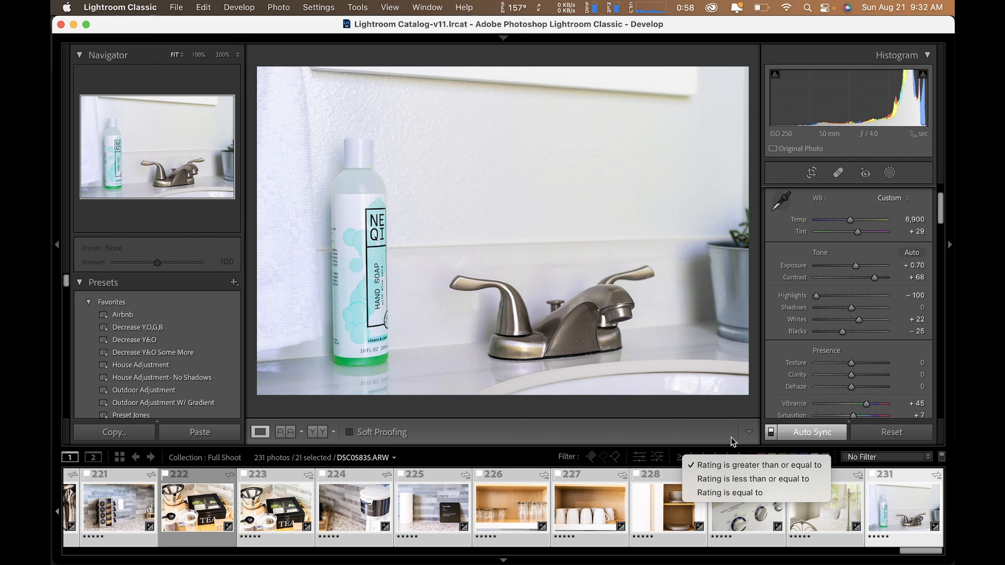
{"action": "left_click", "coordinate": [783, 463]}
{"action": "left_click", "coordinate": [739, 458]}
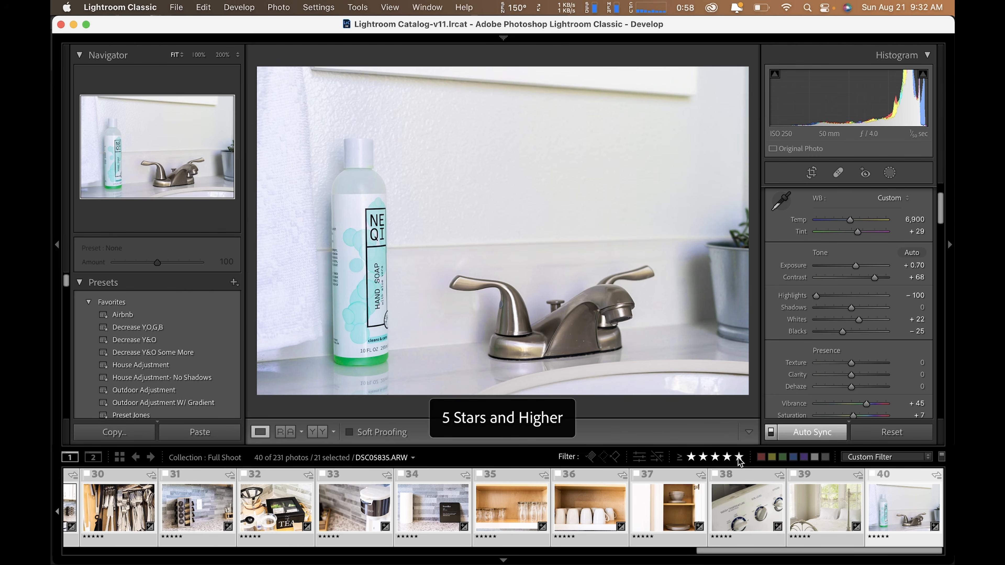
Select all the filtered five-star photos and look through them in the Library grid back to the first photo
{"action": "scroll", "coordinate": [740, 506], "scroll_direction": "up", "scroll_amount": 5}
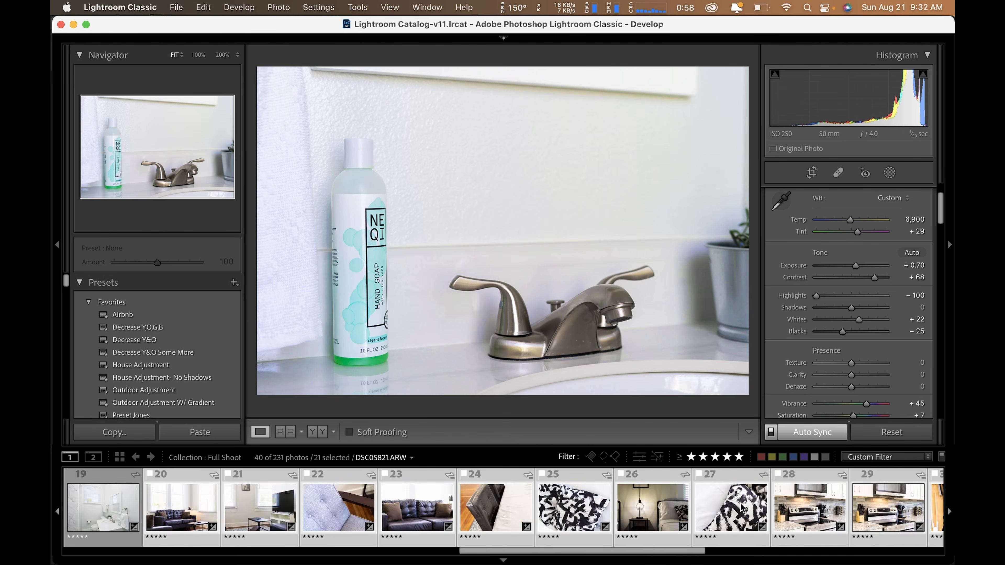
{"action": "scroll", "coordinate": [740, 508], "scroll_direction": "up", "scroll_amount": 2}
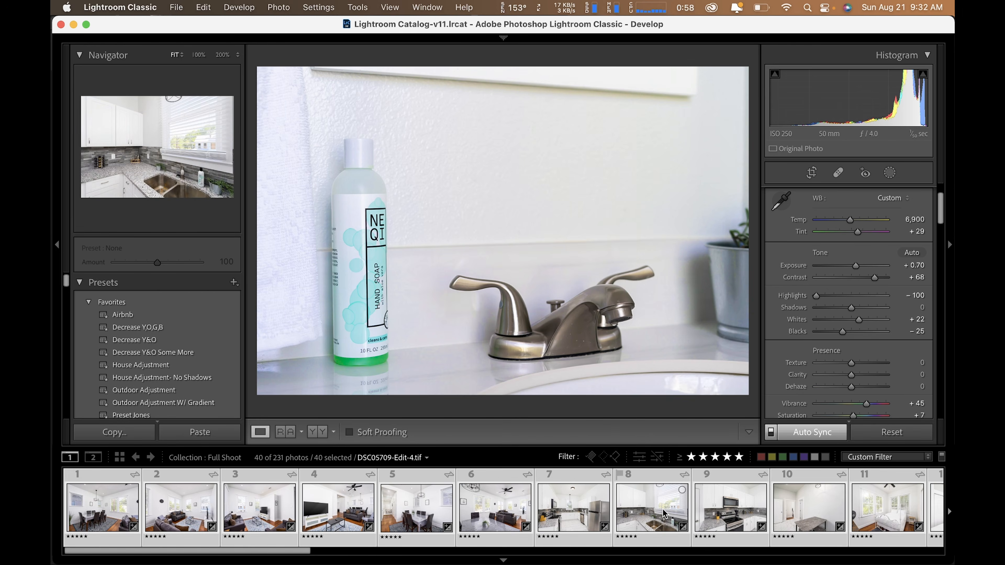
{"action": "key", "text": "e"}
{"action": "key", "text": "g"}
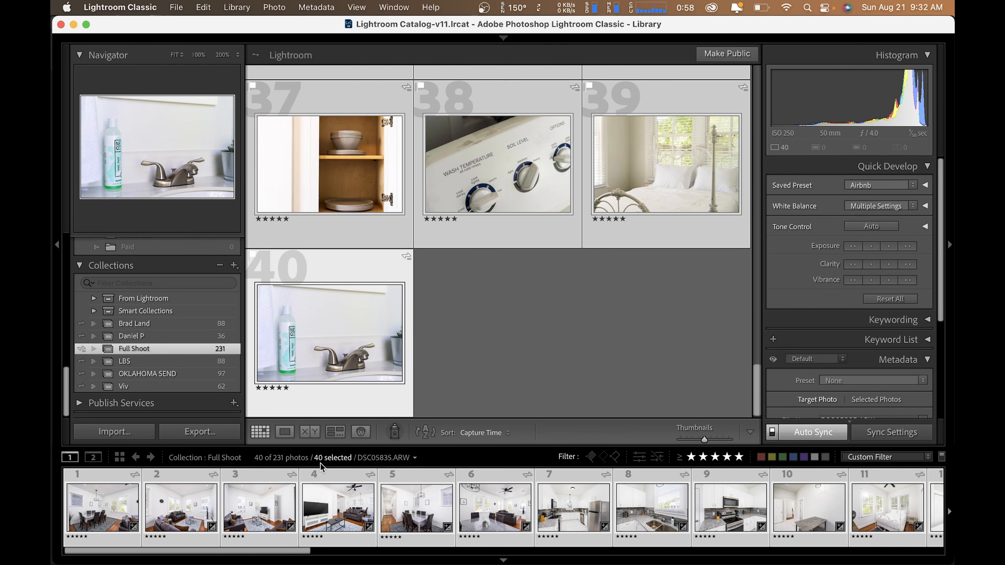
{"action": "scroll", "coordinate": [386, 358], "scroll_direction": "up", "scroll_amount": 15}
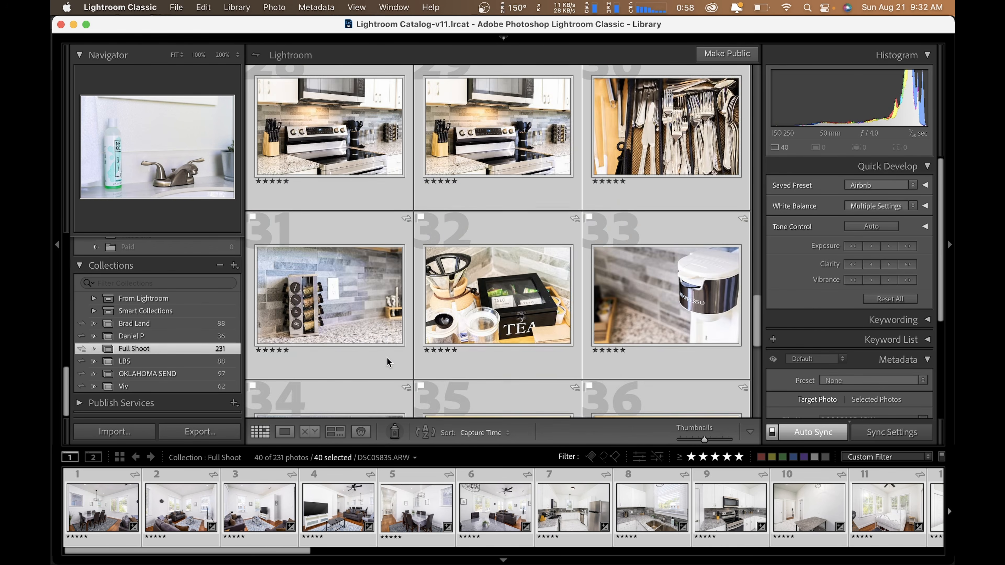
{"action": "scroll", "coordinate": [387, 361], "scroll_direction": "up", "scroll_amount": 8}
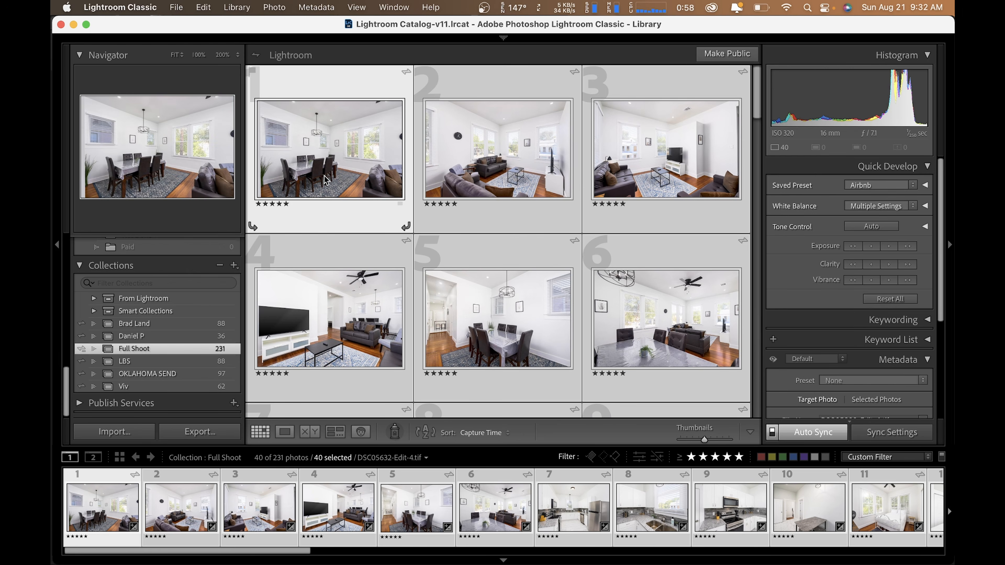
Review the first three photos enlarged with the side panels hidden, and open living room photo 2 in the Develop module
{"action": "key", "text": "e"}
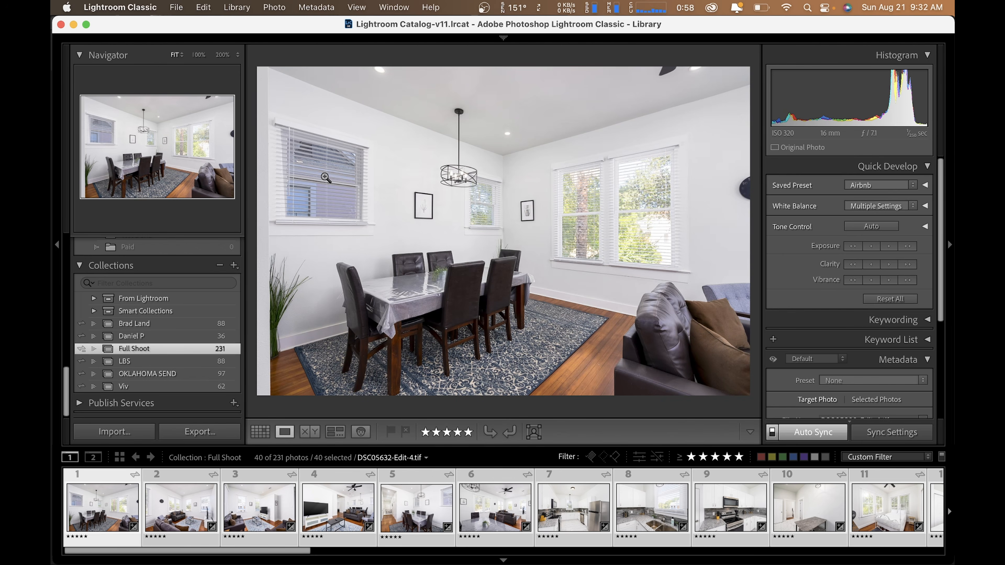
{"action": "key", "text": "Tab"}
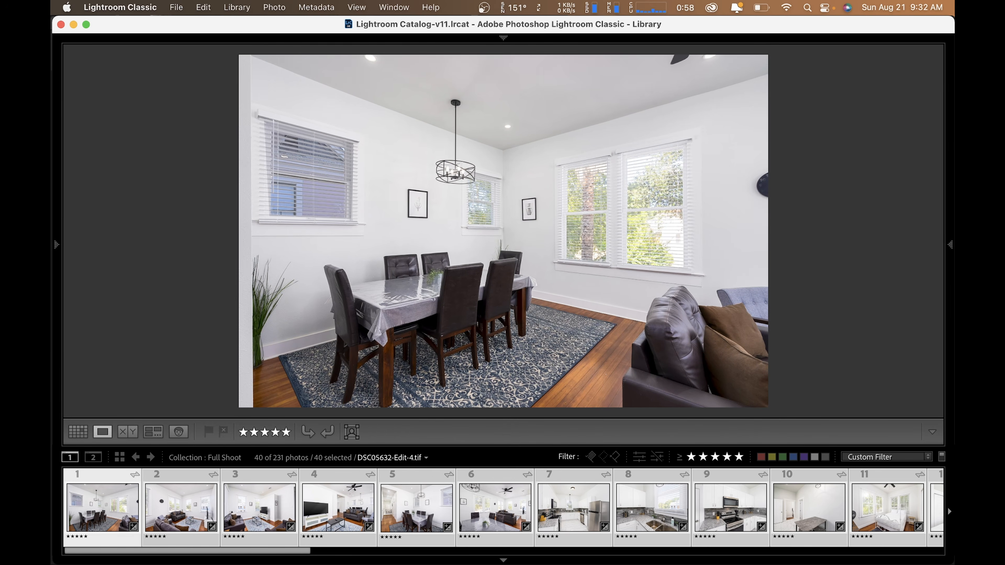
{"action": "key", "text": "Right"}
{"action": "key", "text": "Right"}
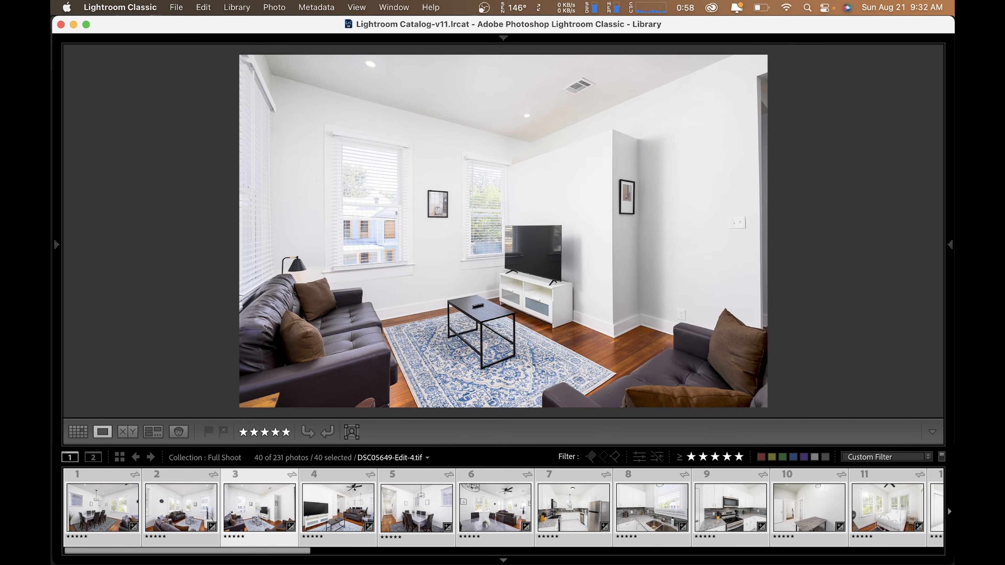
{"action": "key", "text": "Left"}
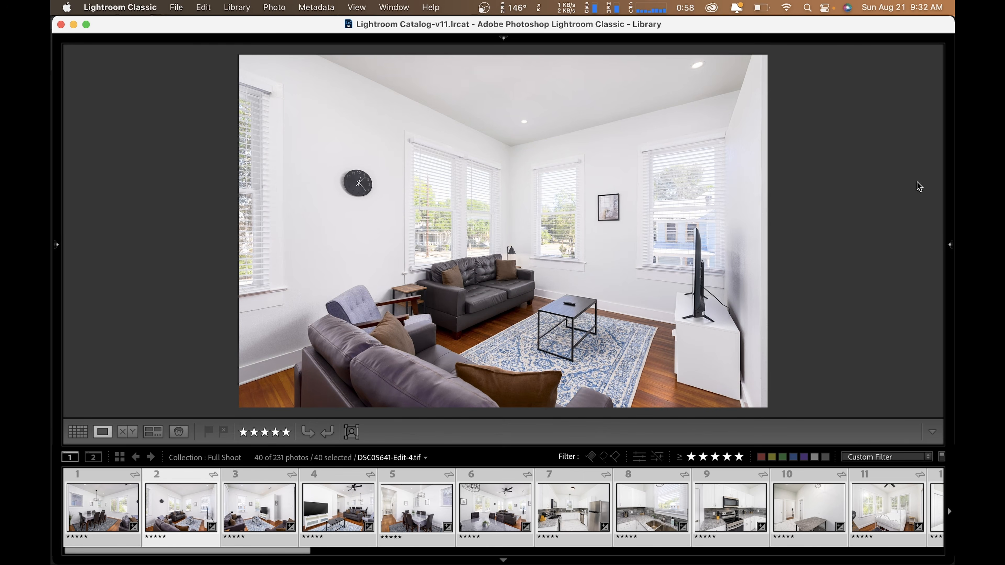
{"action": "left_click", "coordinate": [951, 190]}
{"action": "key", "text": "d"}
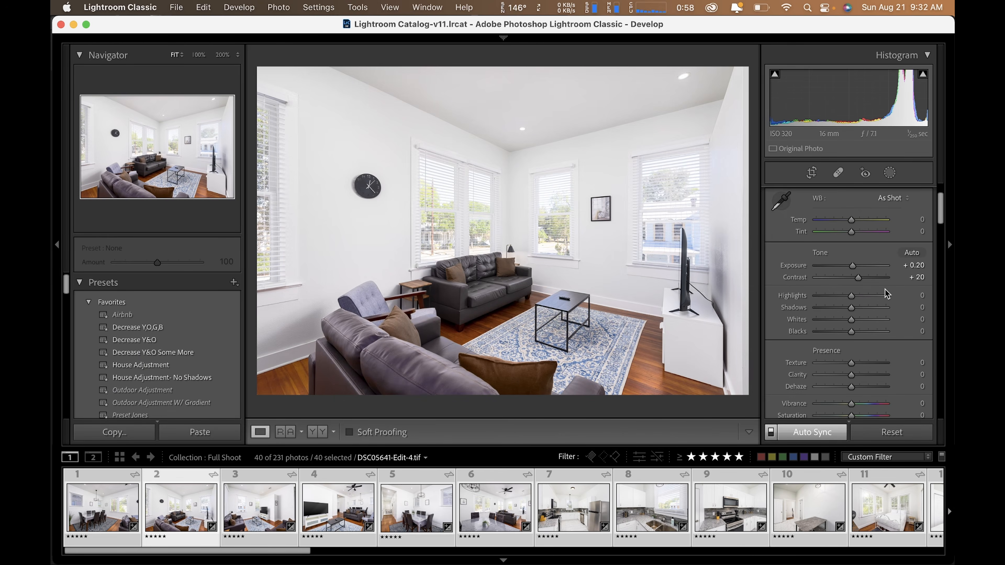
Turn off Auto Sync and set the Purple saturation of living room photo 2 to -56
{"action": "scroll", "coordinate": [885, 293], "scroll_direction": "down", "scroll_amount": 5}
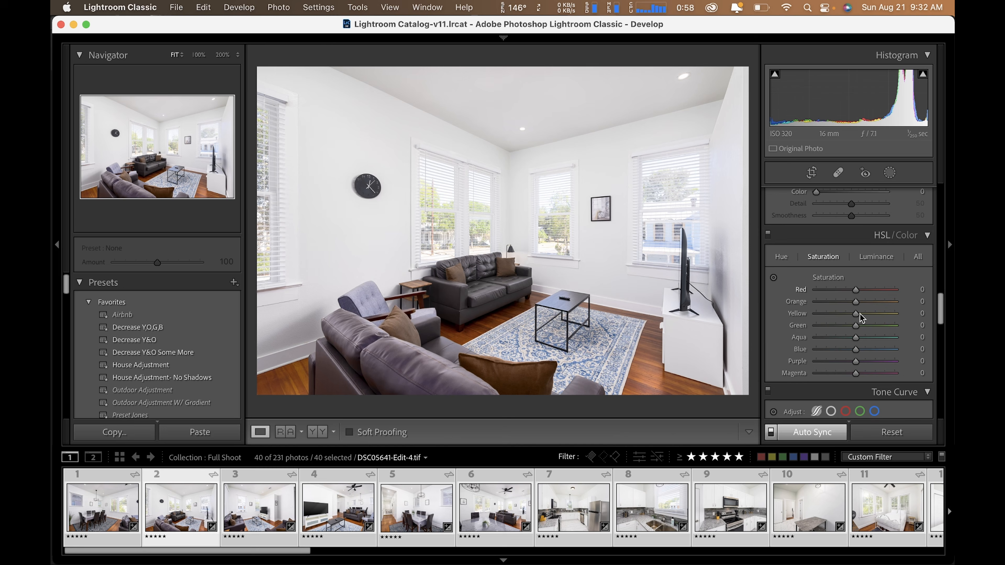
{"action": "left_click_drag", "start_coordinate": [856, 361], "coordinate": [839, 364]}
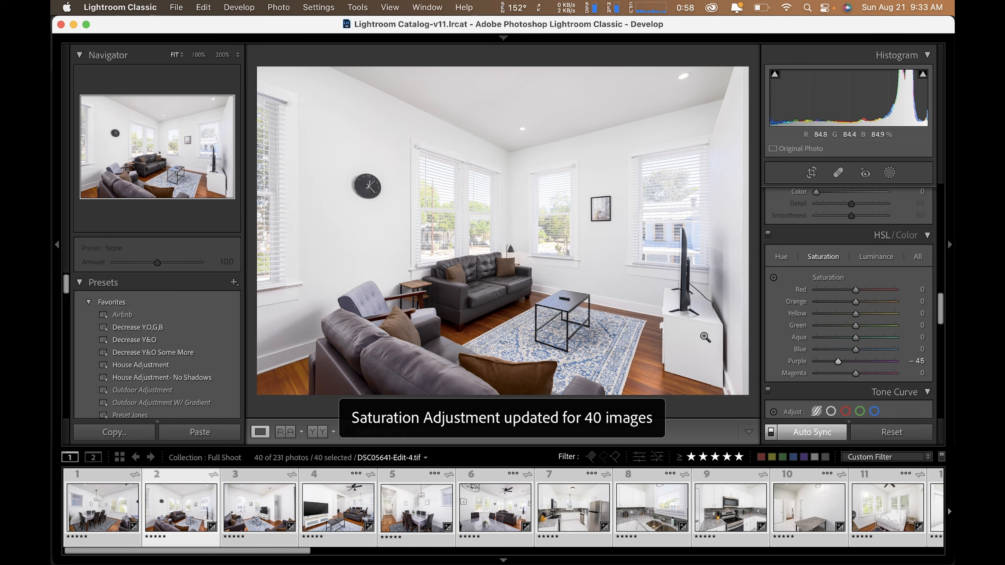
{"action": "key", "text": "super+z"}
{"action": "left_click", "coordinate": [771, 431]}
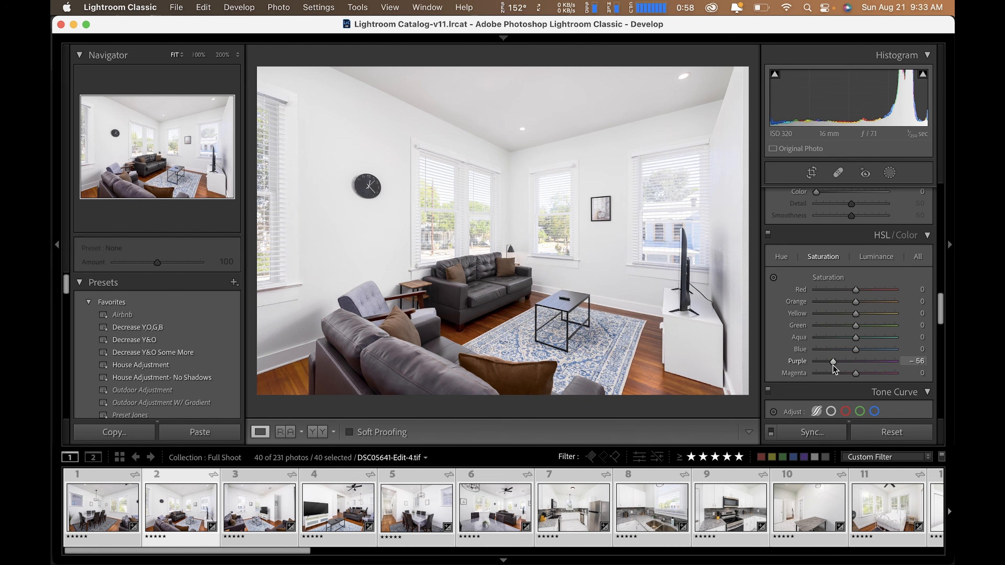
{"action": "left_click_drag", "start_coordinate": [838, 361], "coordinate": [832, 361]}
Review the photos in full screen from living room photo 2 through the dining room to the kitchen stove photo
{"action": "key", "text": "f"}
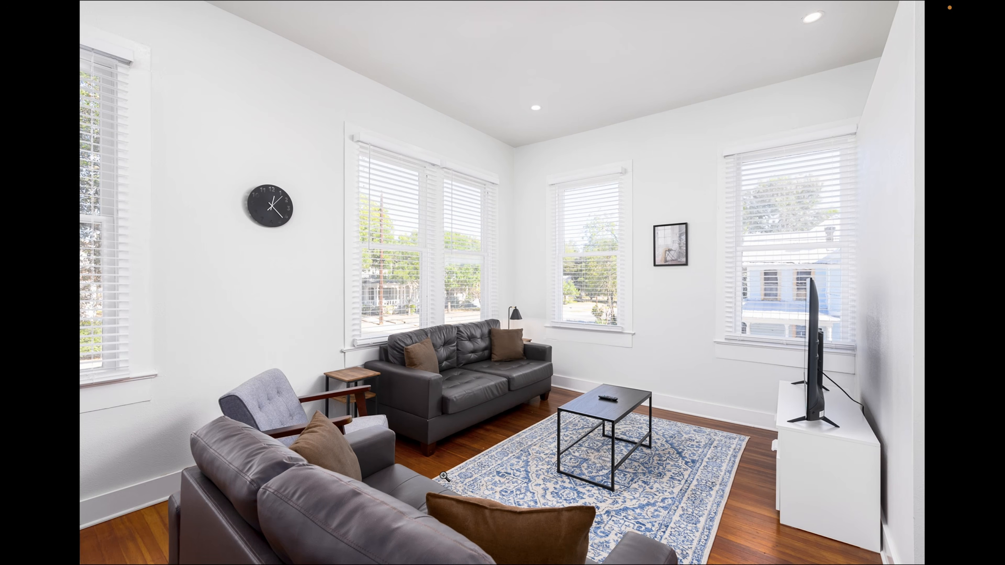
{"action": "key", "text": "Right"}
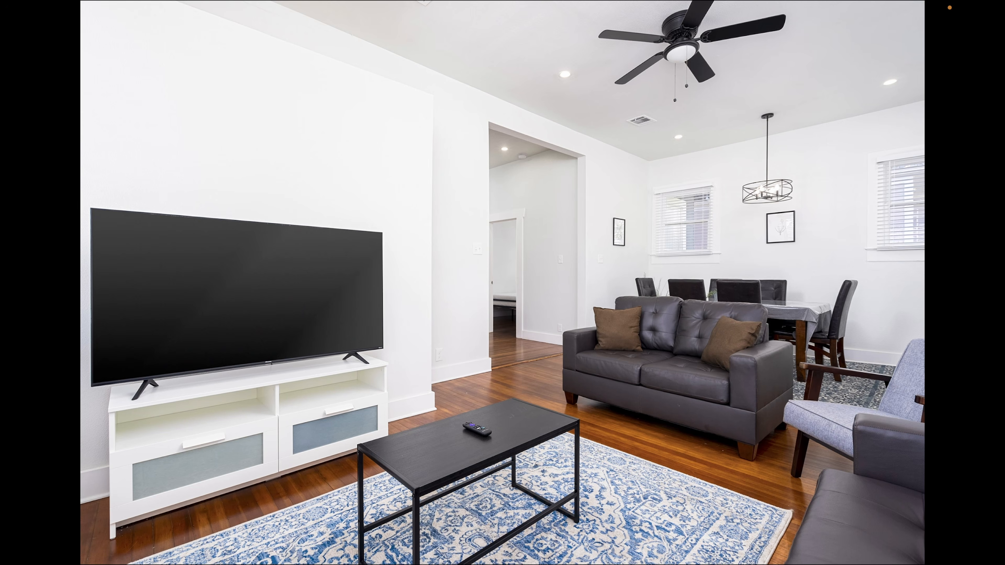
{"action": "key", "text": "Right"}
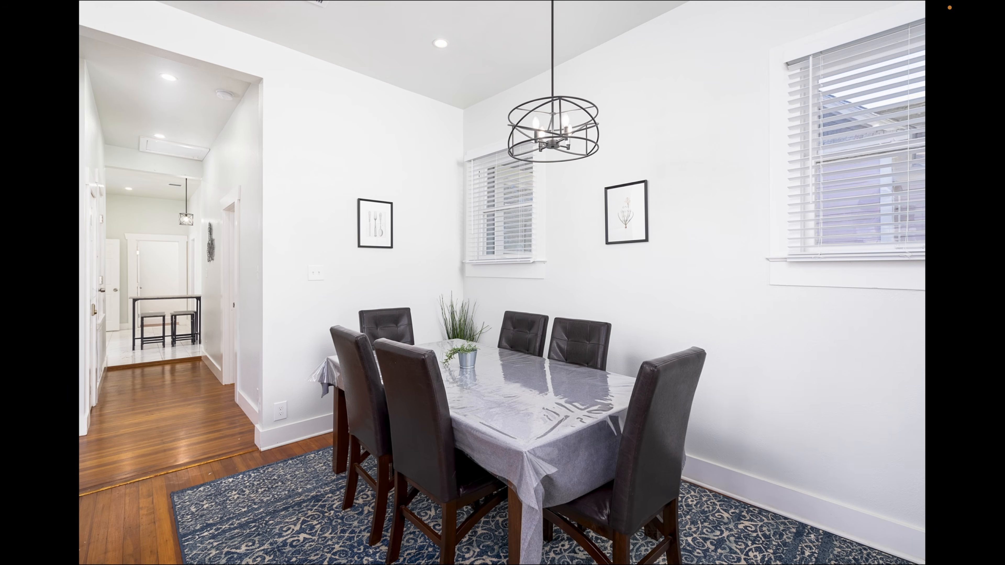
{"action": "key", "text": "Right"}
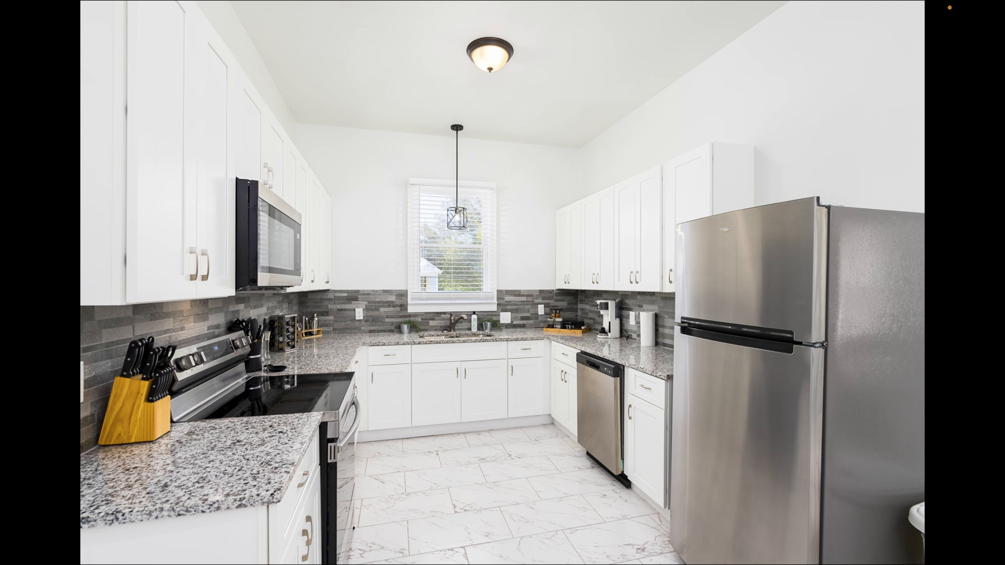
{"action": "key", "text": "Right"}
{"action": "key", "text": "Right"}
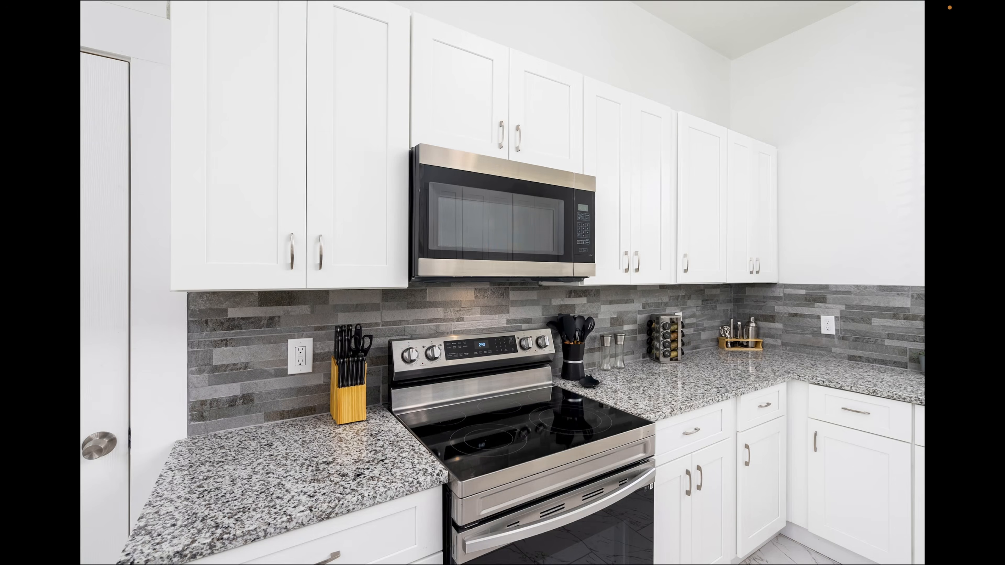